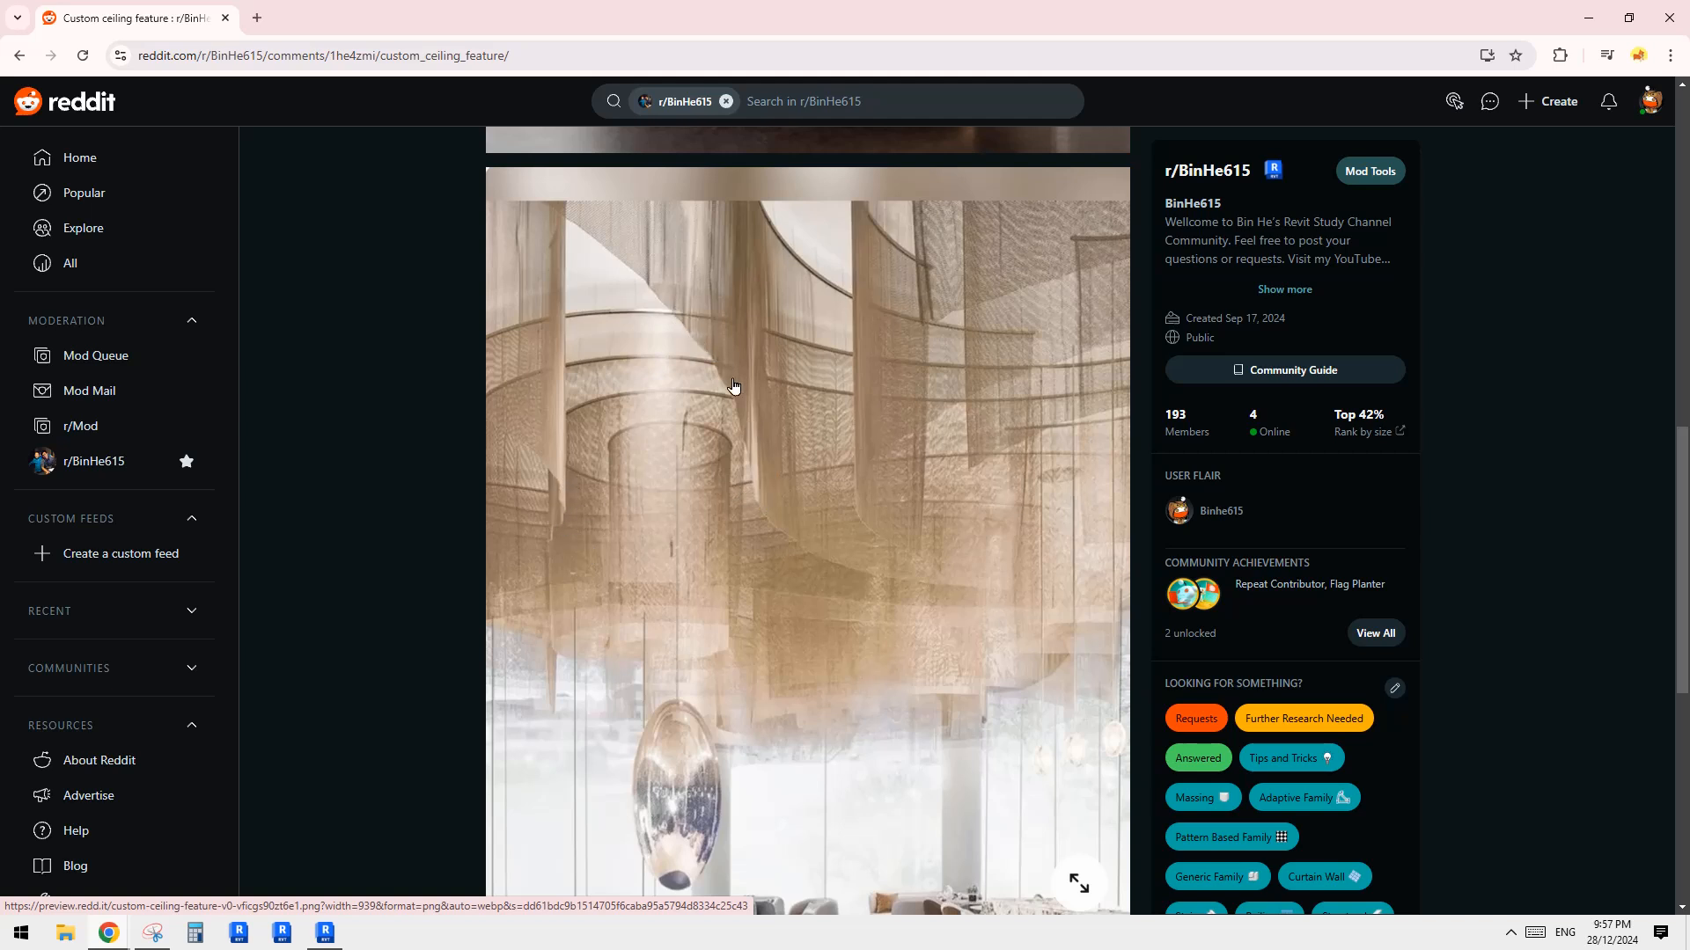
Step: Examine the reference photos of the circular suspended ceiling feature in the Reddit post
scroll(897, 622, up, 8)
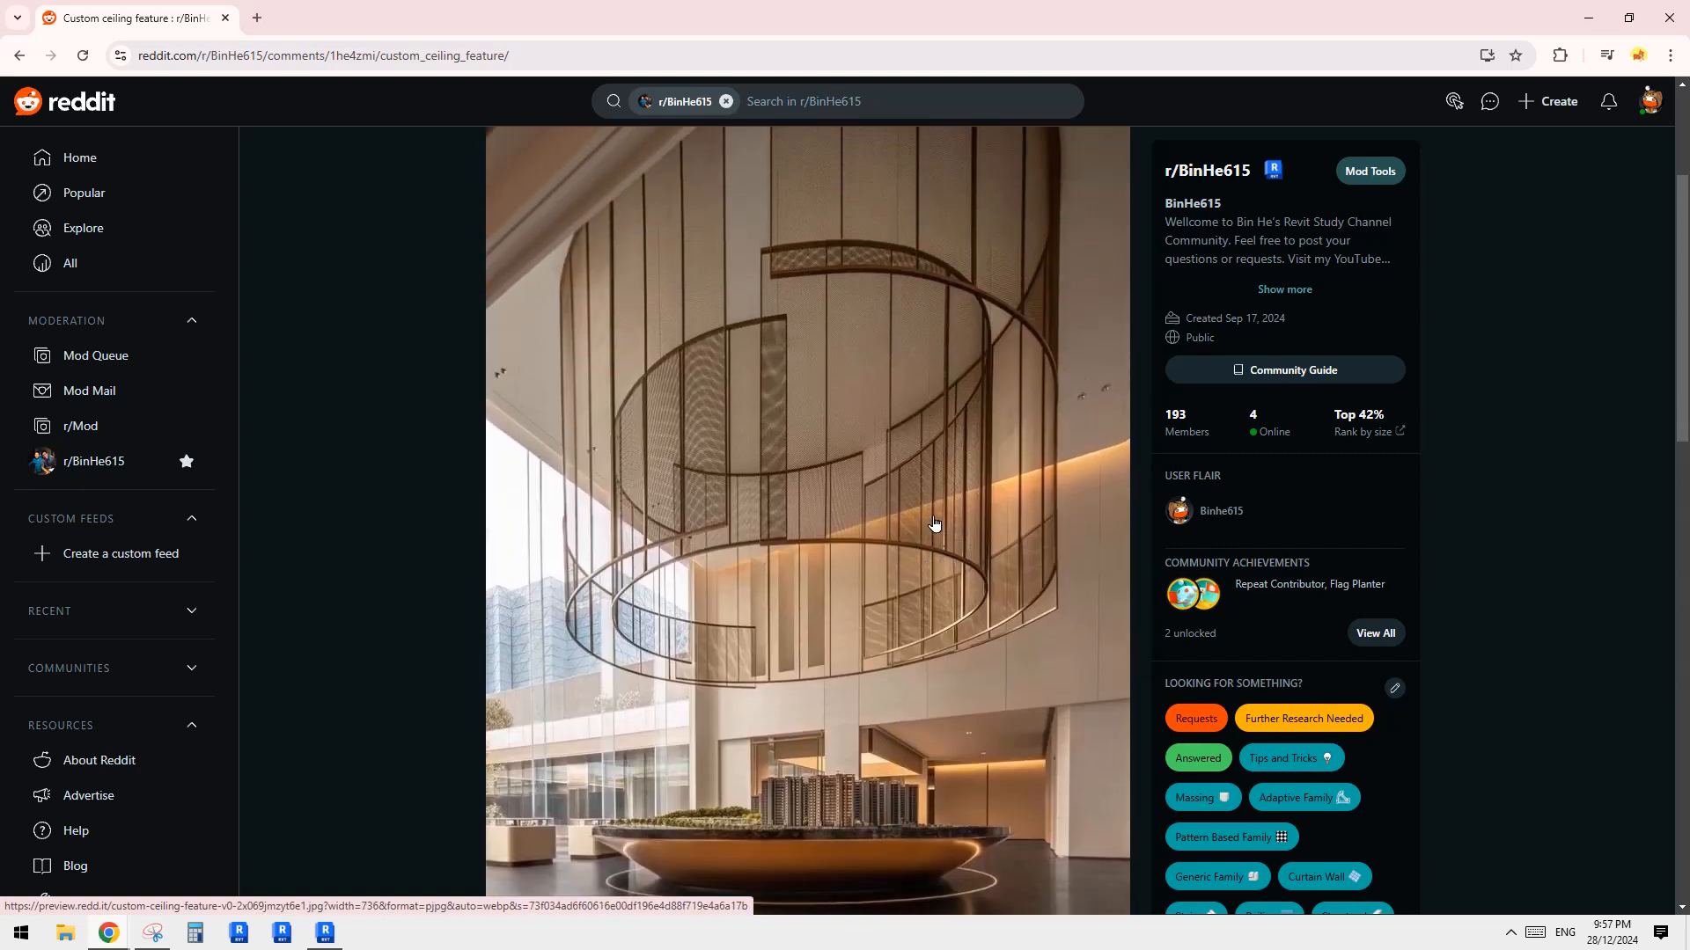
scroll(935, 525, down, 1)
scroll(911, 518, up, 2)
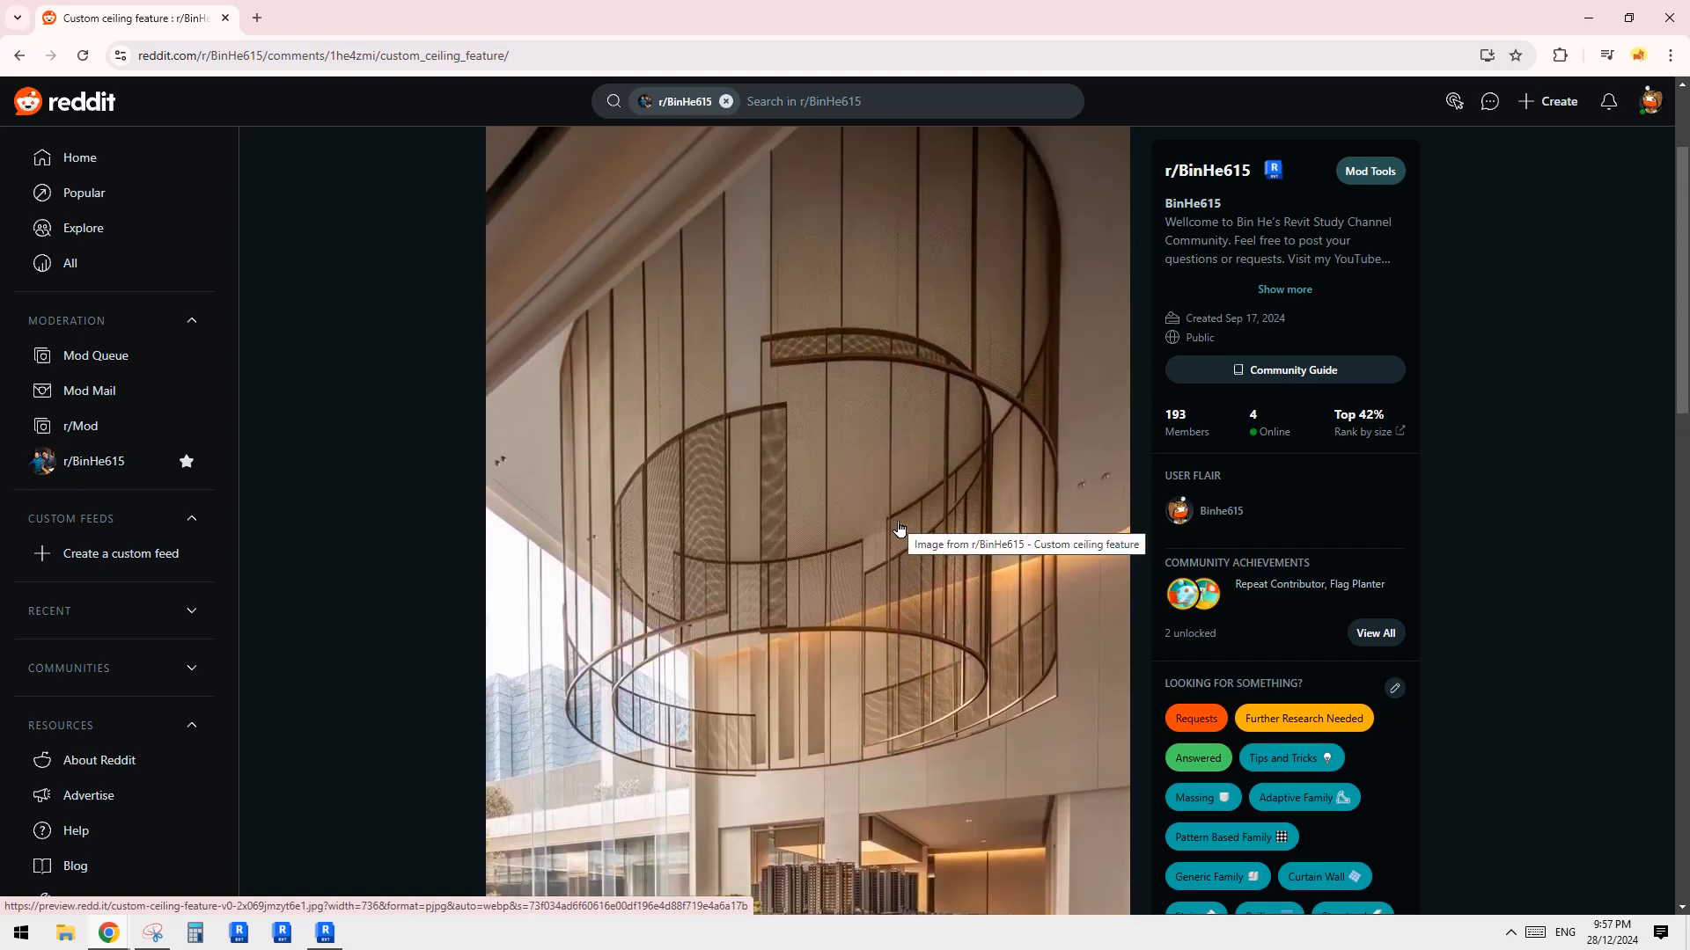
scroll(911, 634, down, 9)
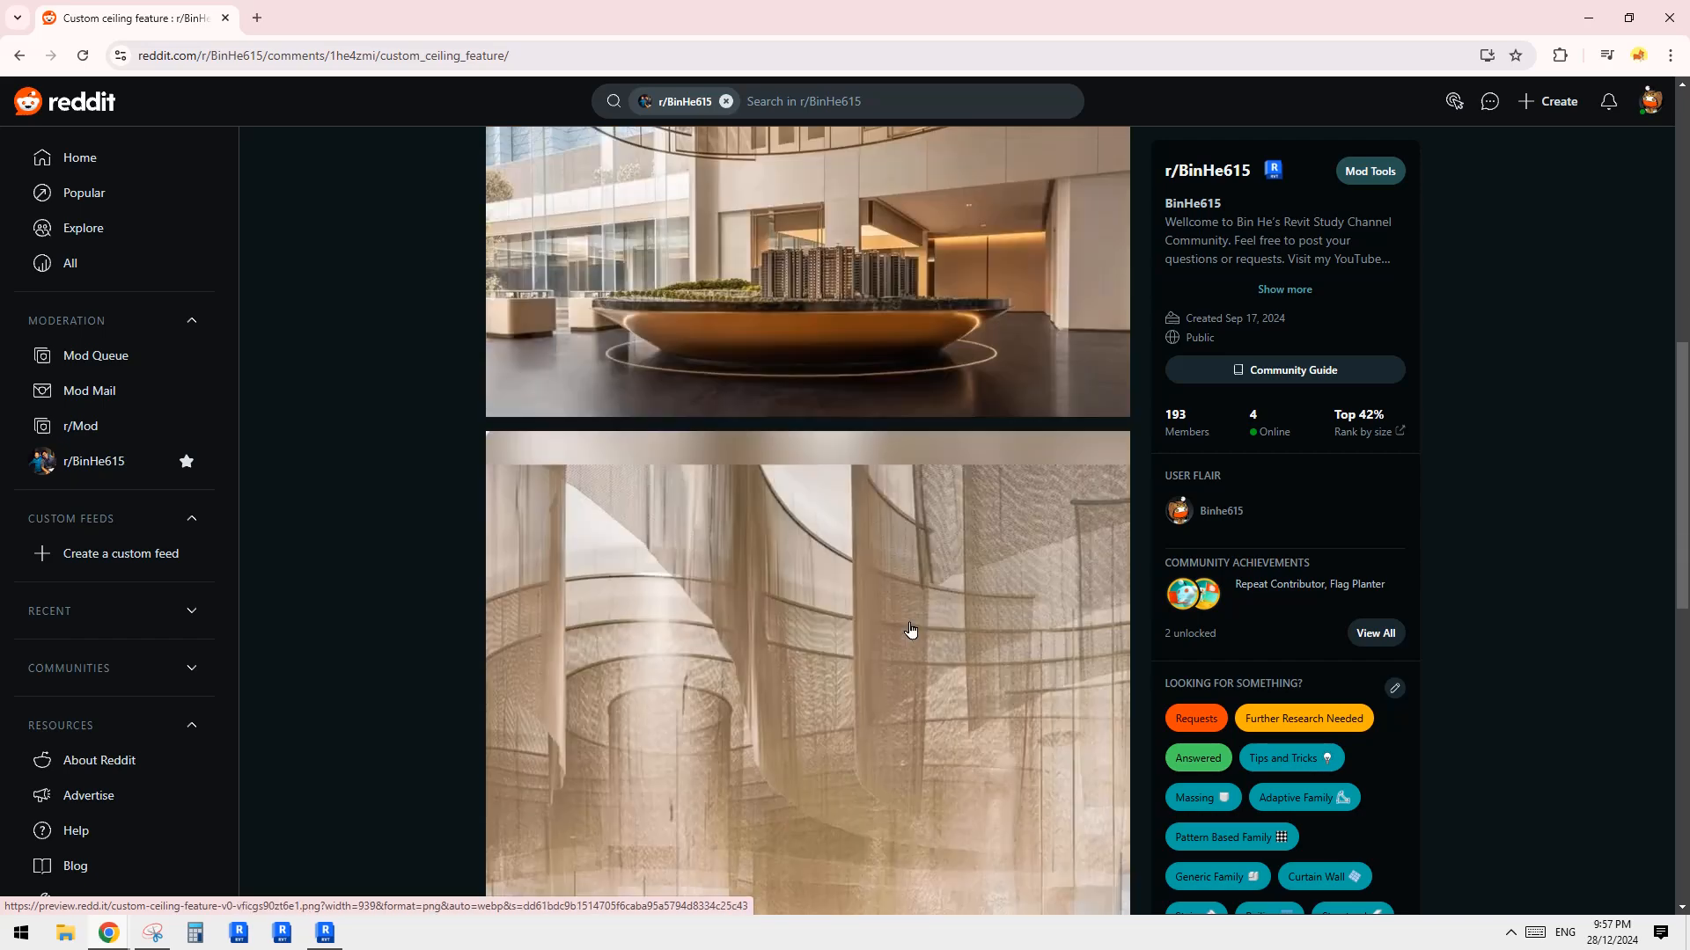
scroll(911, 630, up, 8)
scroll(950, 563, down, 4)
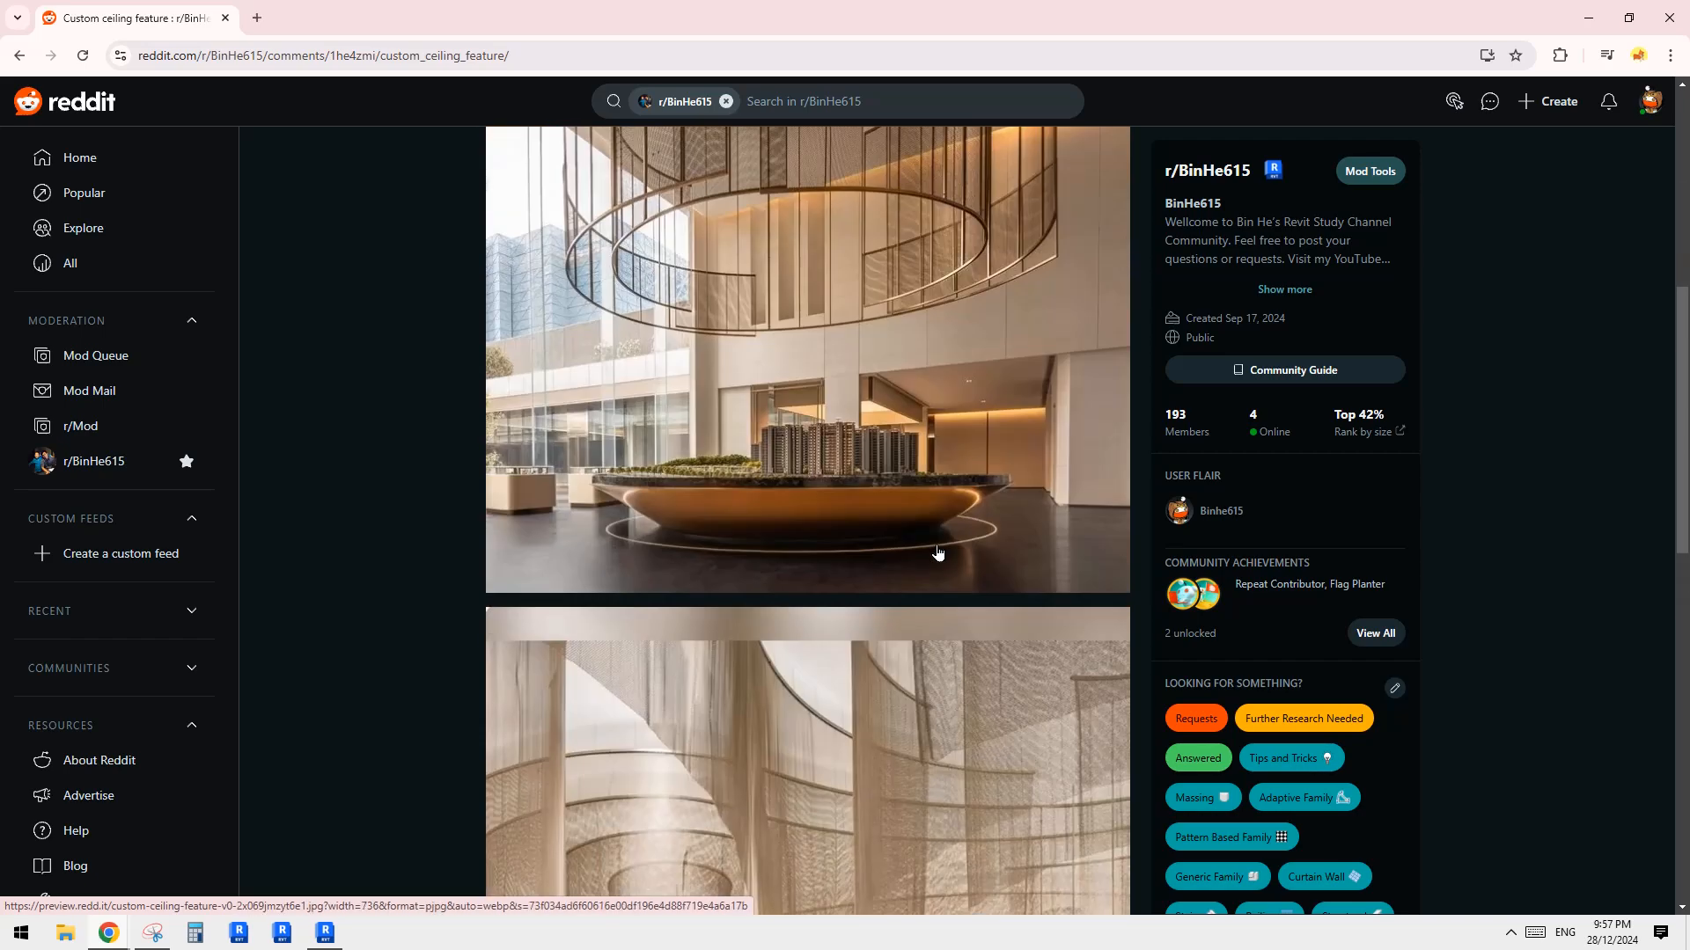
scroll(937, 558, up, 5)
scroll(942, 508, down, 1)
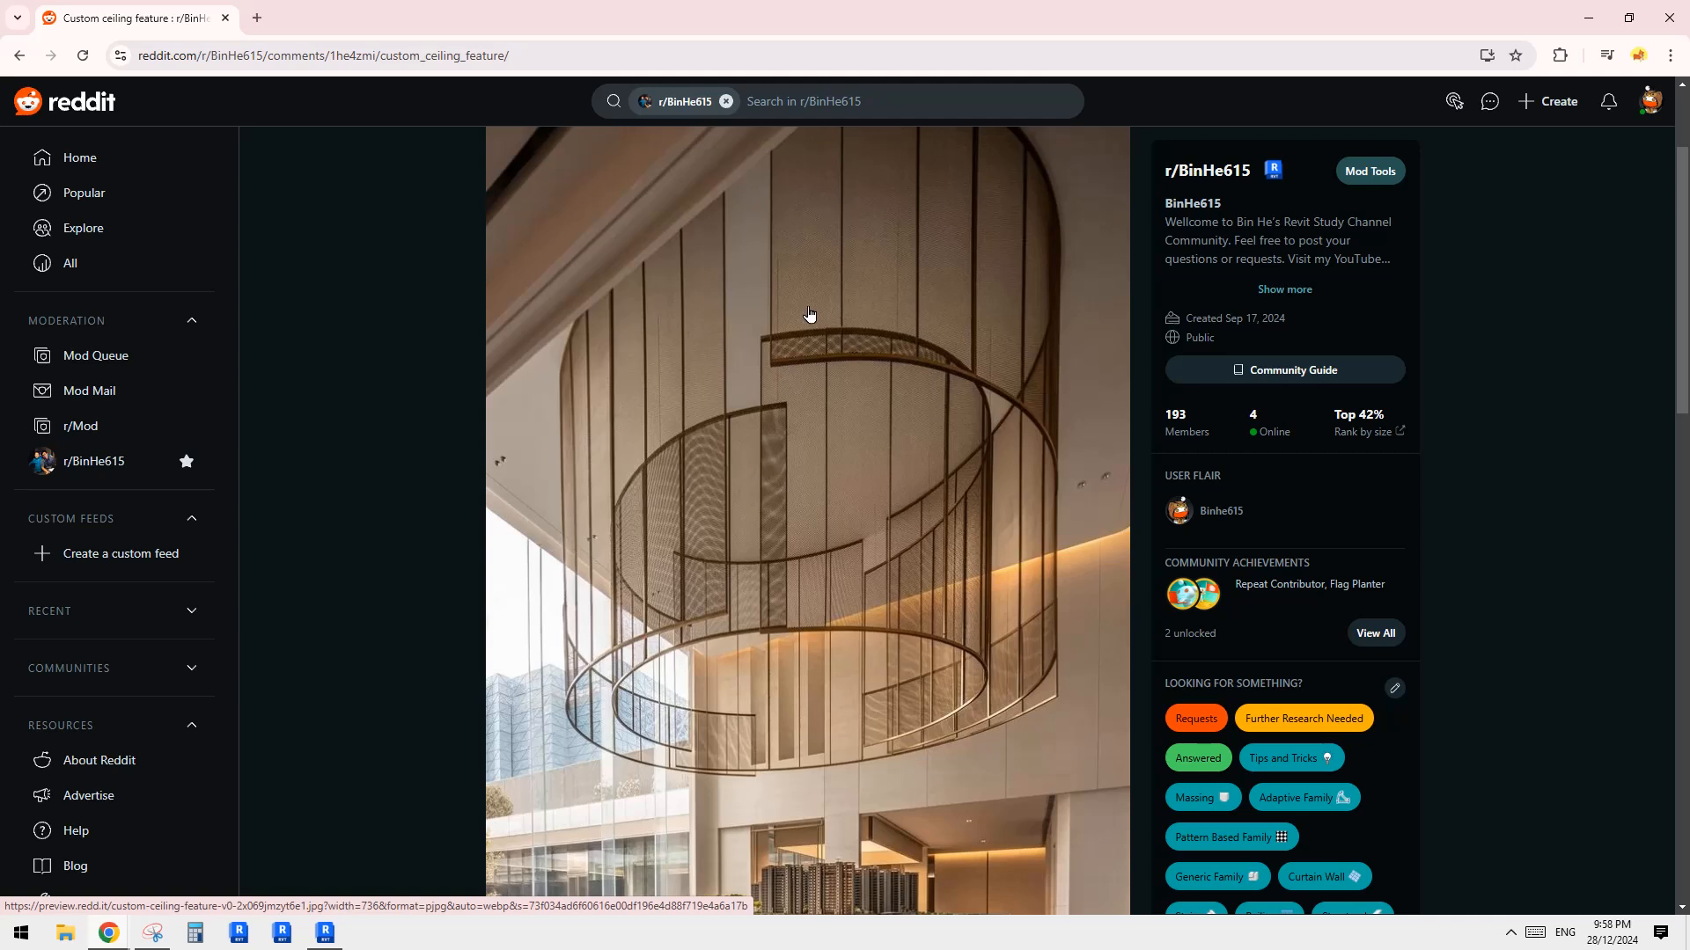
scroll(773, 361, down, 1)
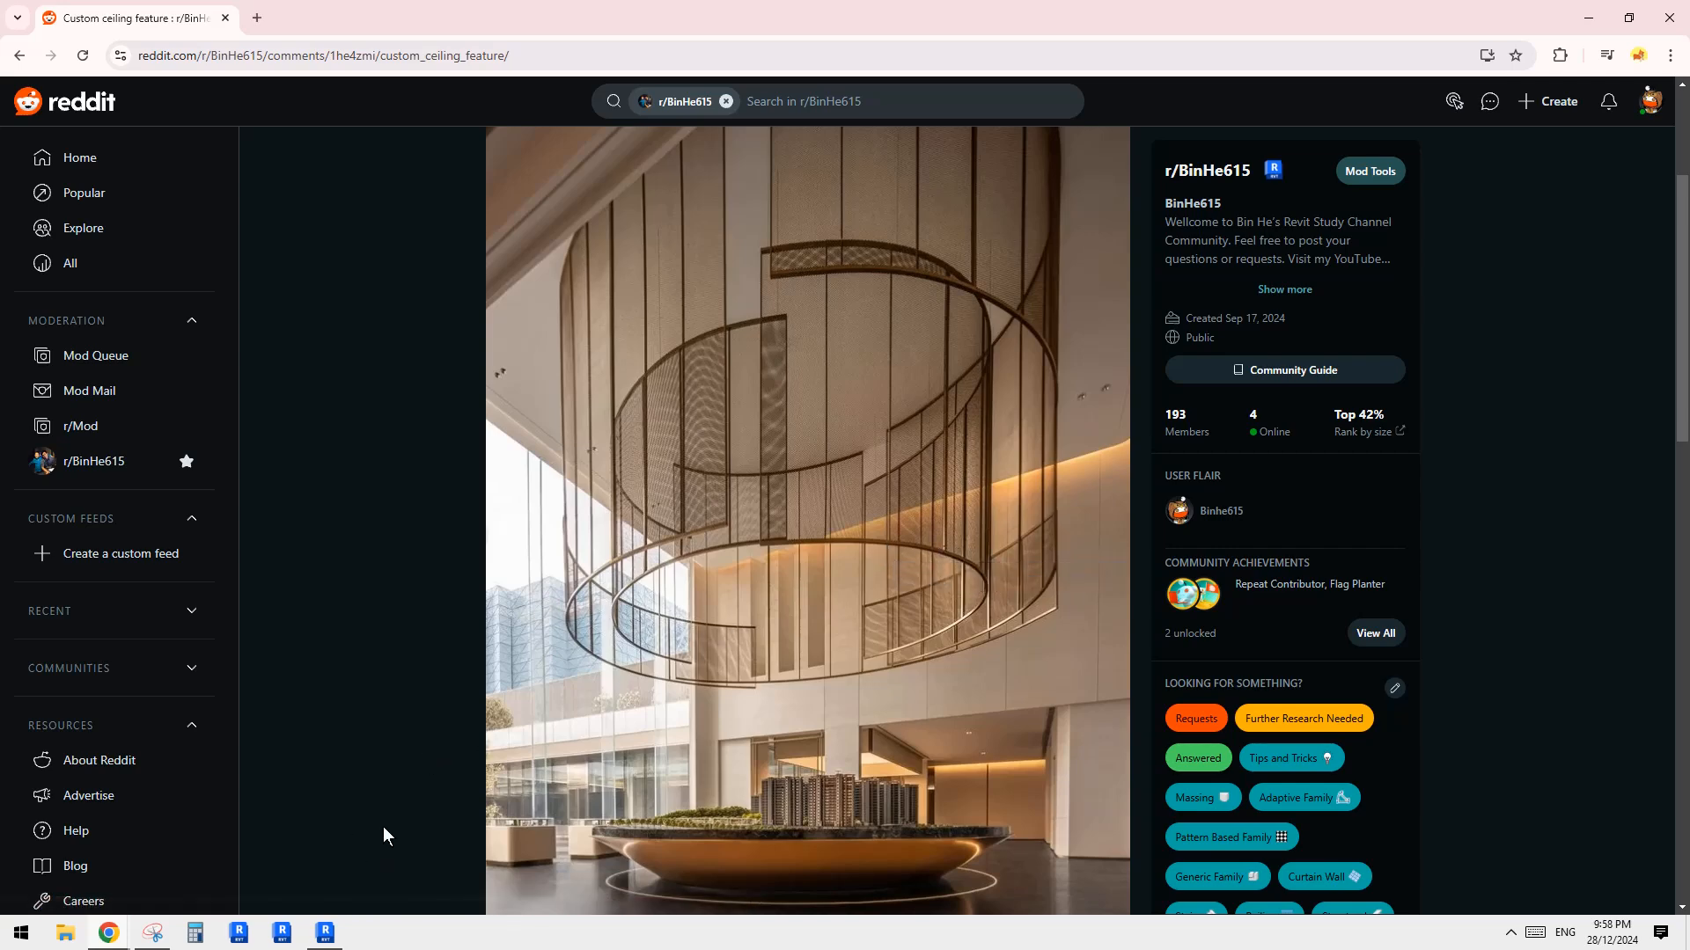
Step: Switch to Revit and create a new project from the Architectural Template
click(338, 929)
click(123, 208)
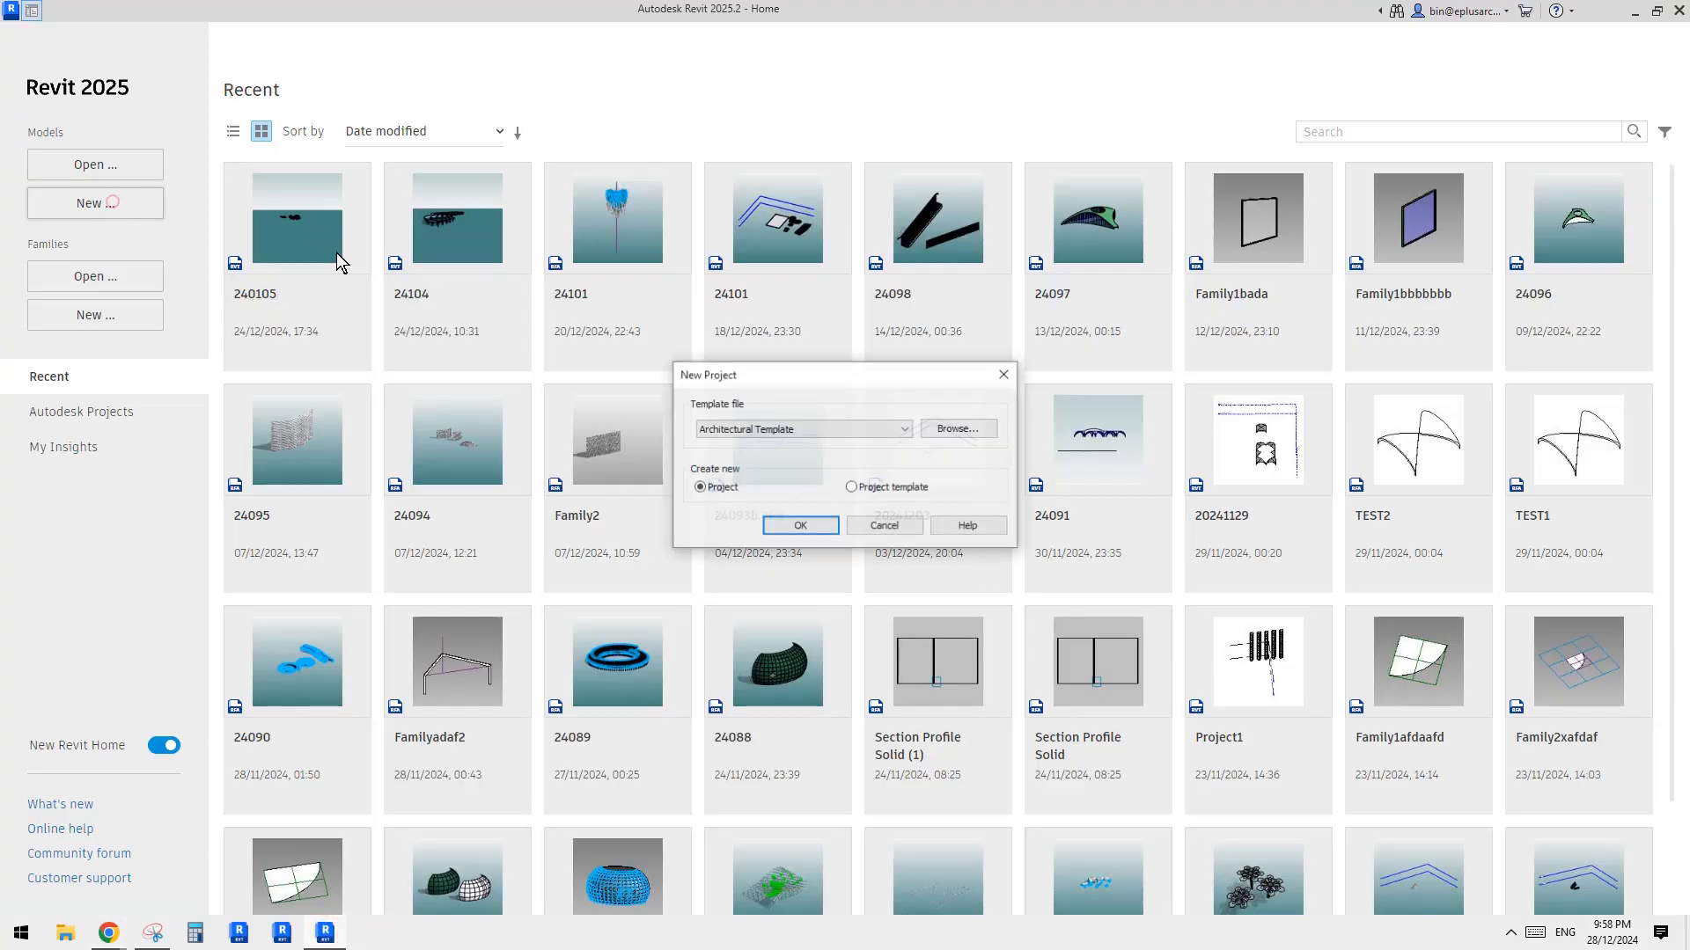
click(829, 430)
click(808, 519)
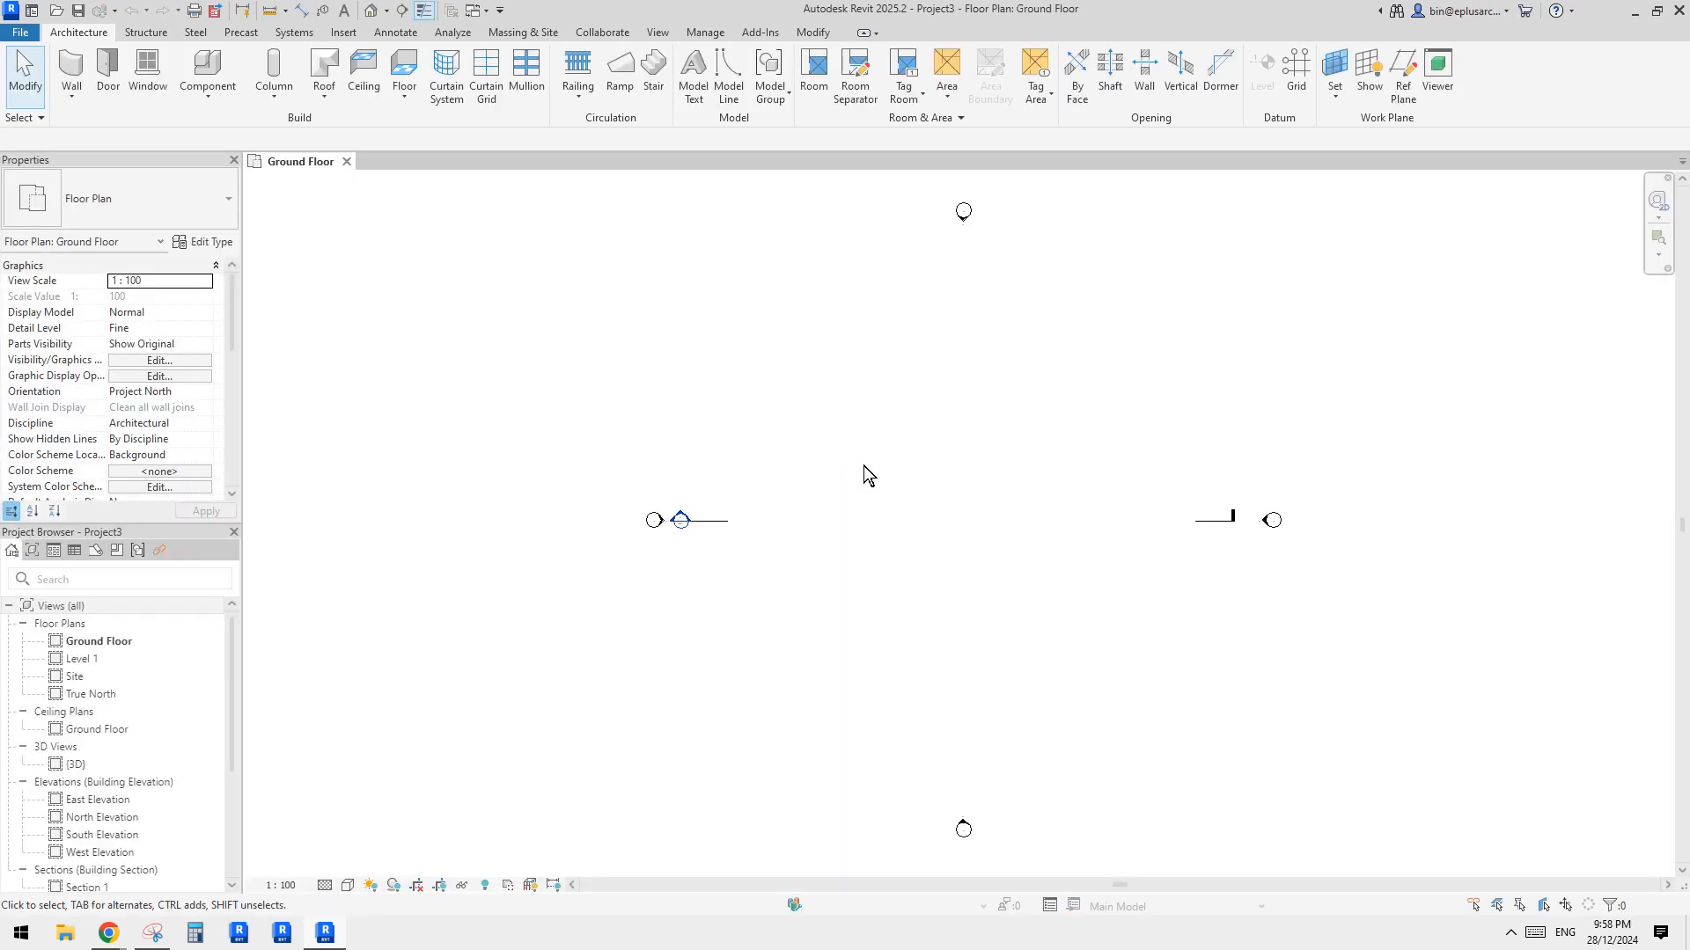
Step: Open the South Elevation and set the elevation of Level 1 to 6000
middle_drag(952, 518, 874, 496)
middle_drag(735, 506, 696, 501)
middle_drag(478, 714, 465, 717)
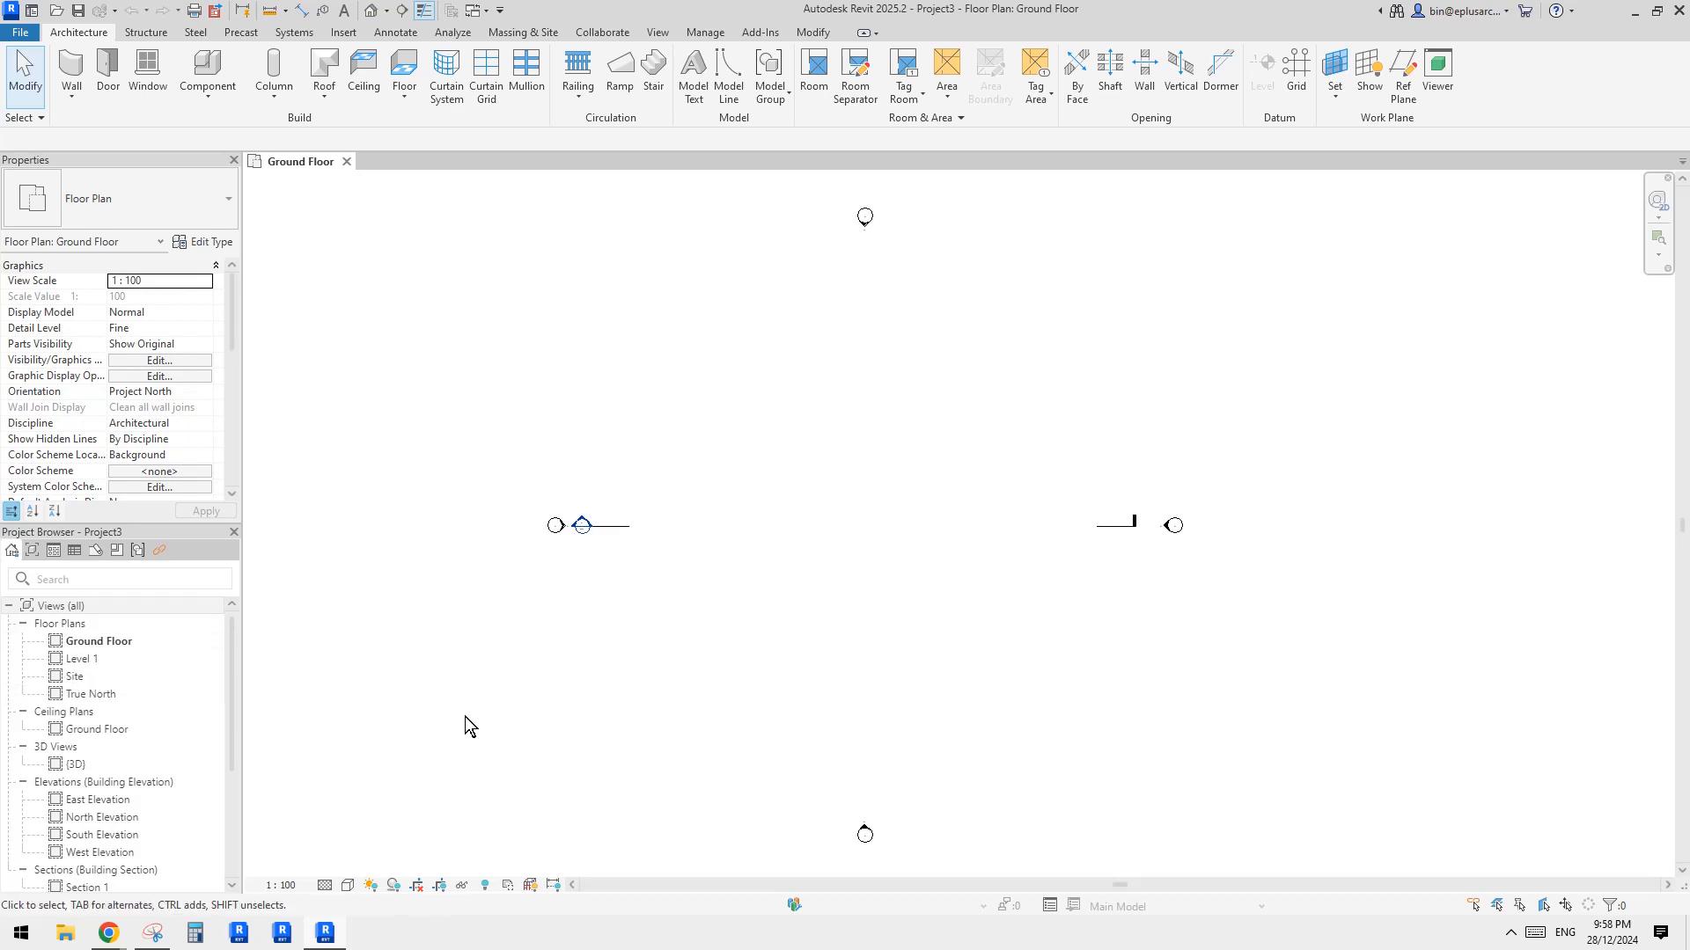
middle_drag(793, 598, 789, 598)
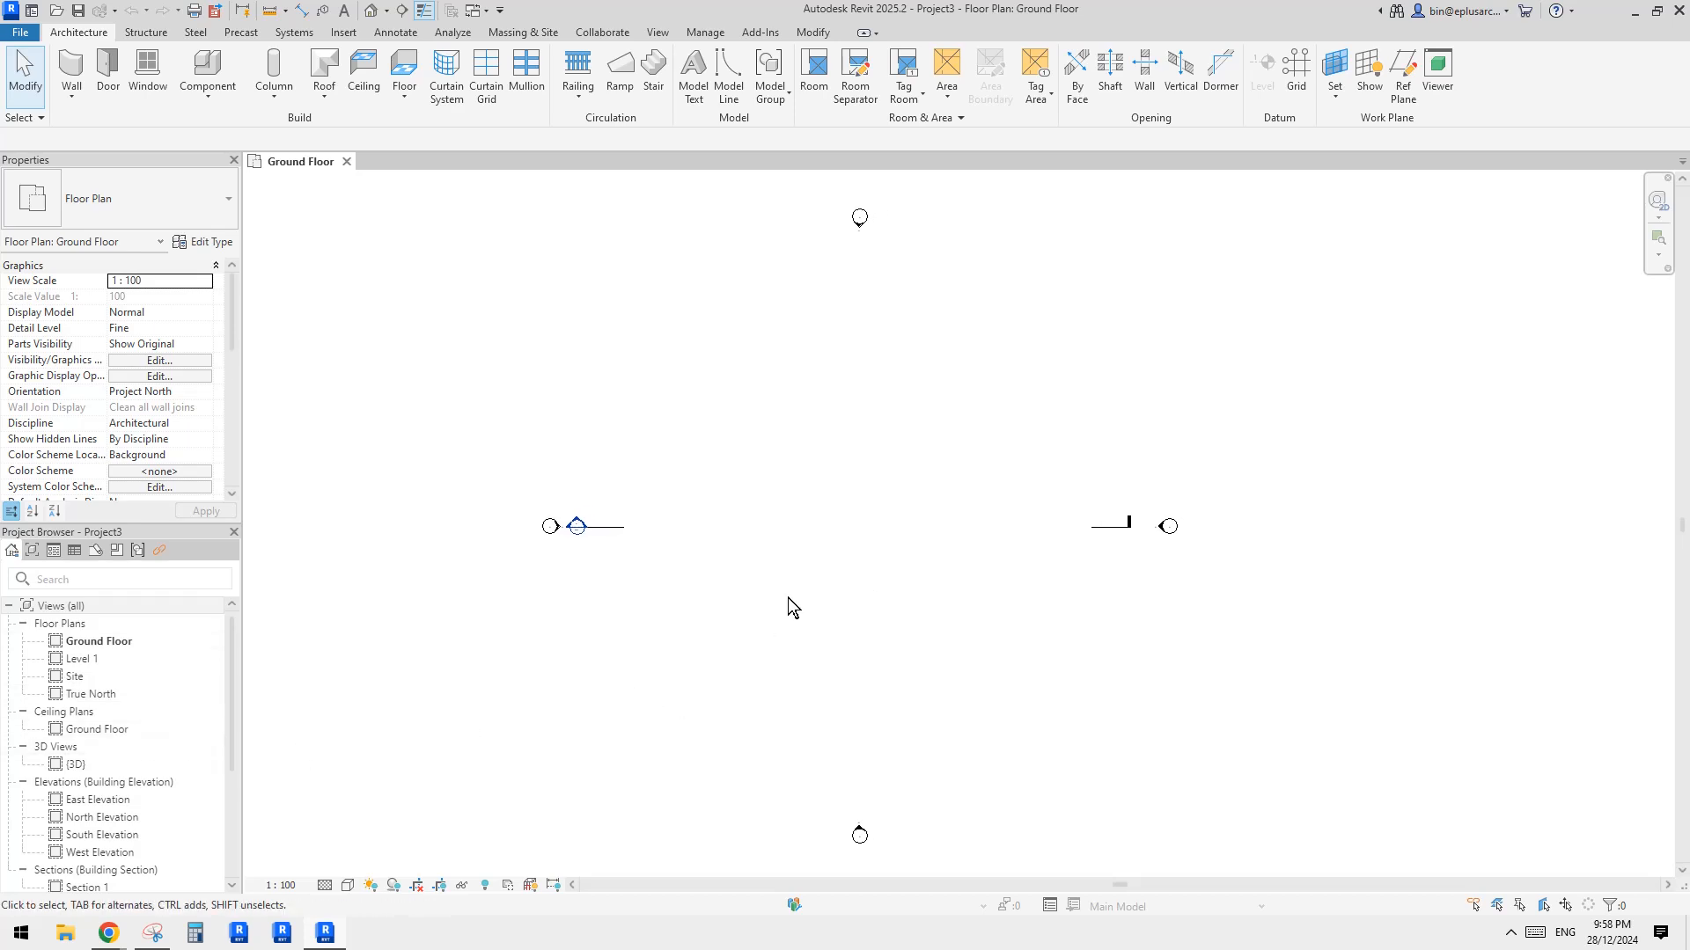
double_click(106, 834)
scroll(1128, 602, up, 2)
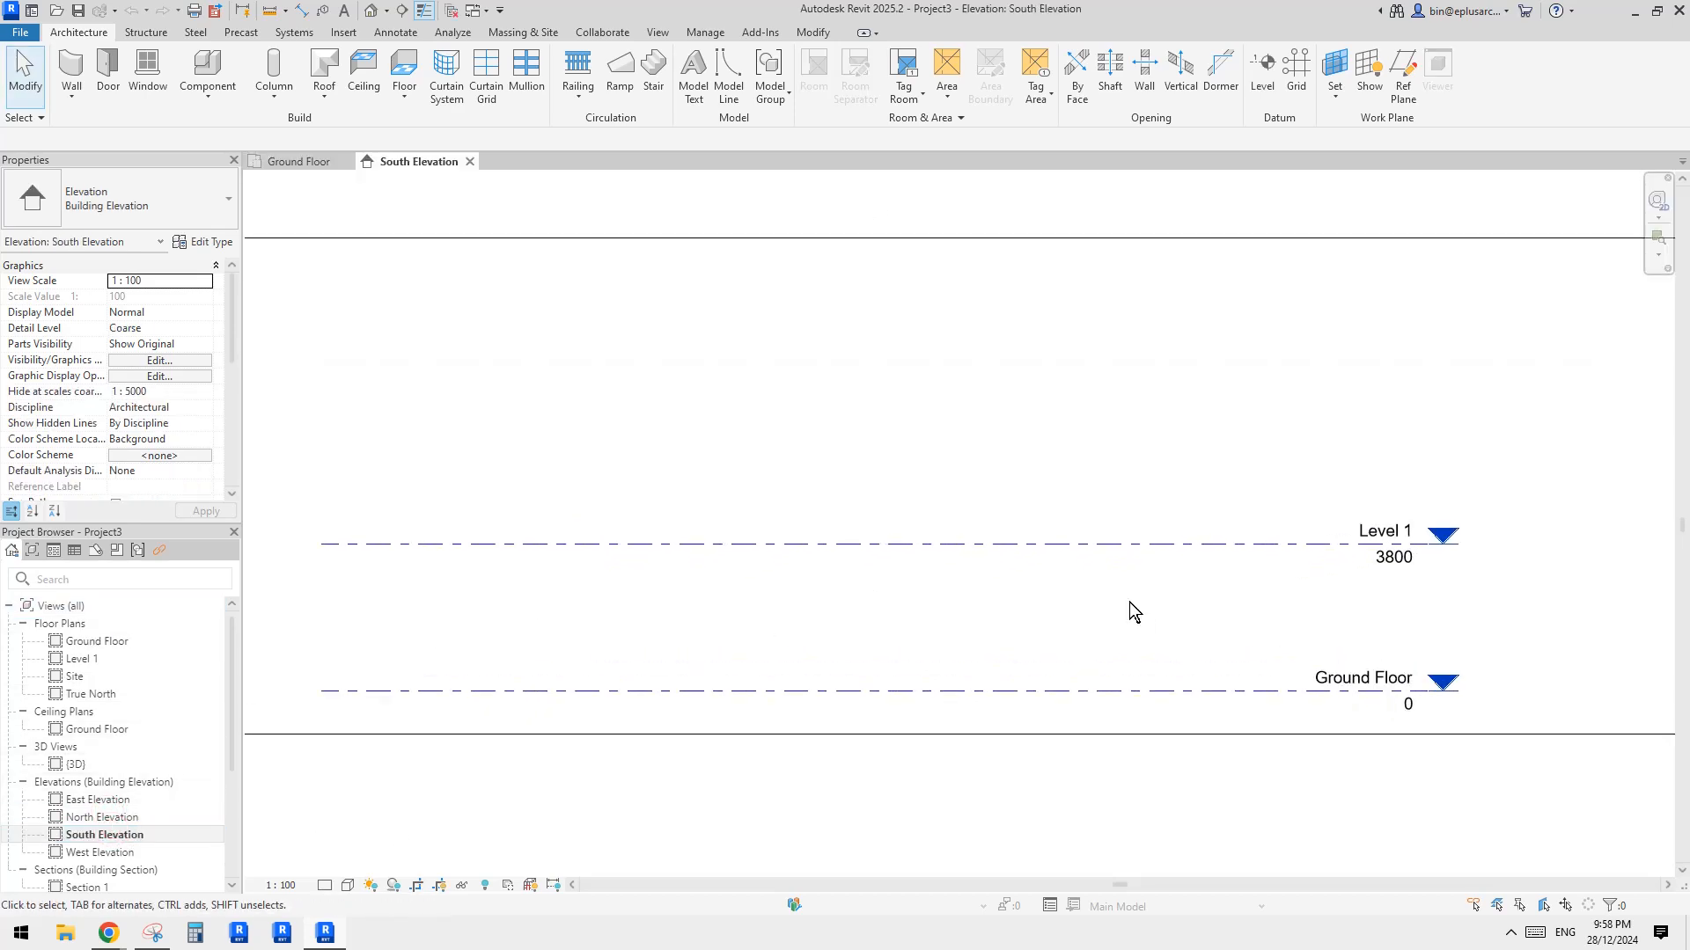
click(1165, 544)
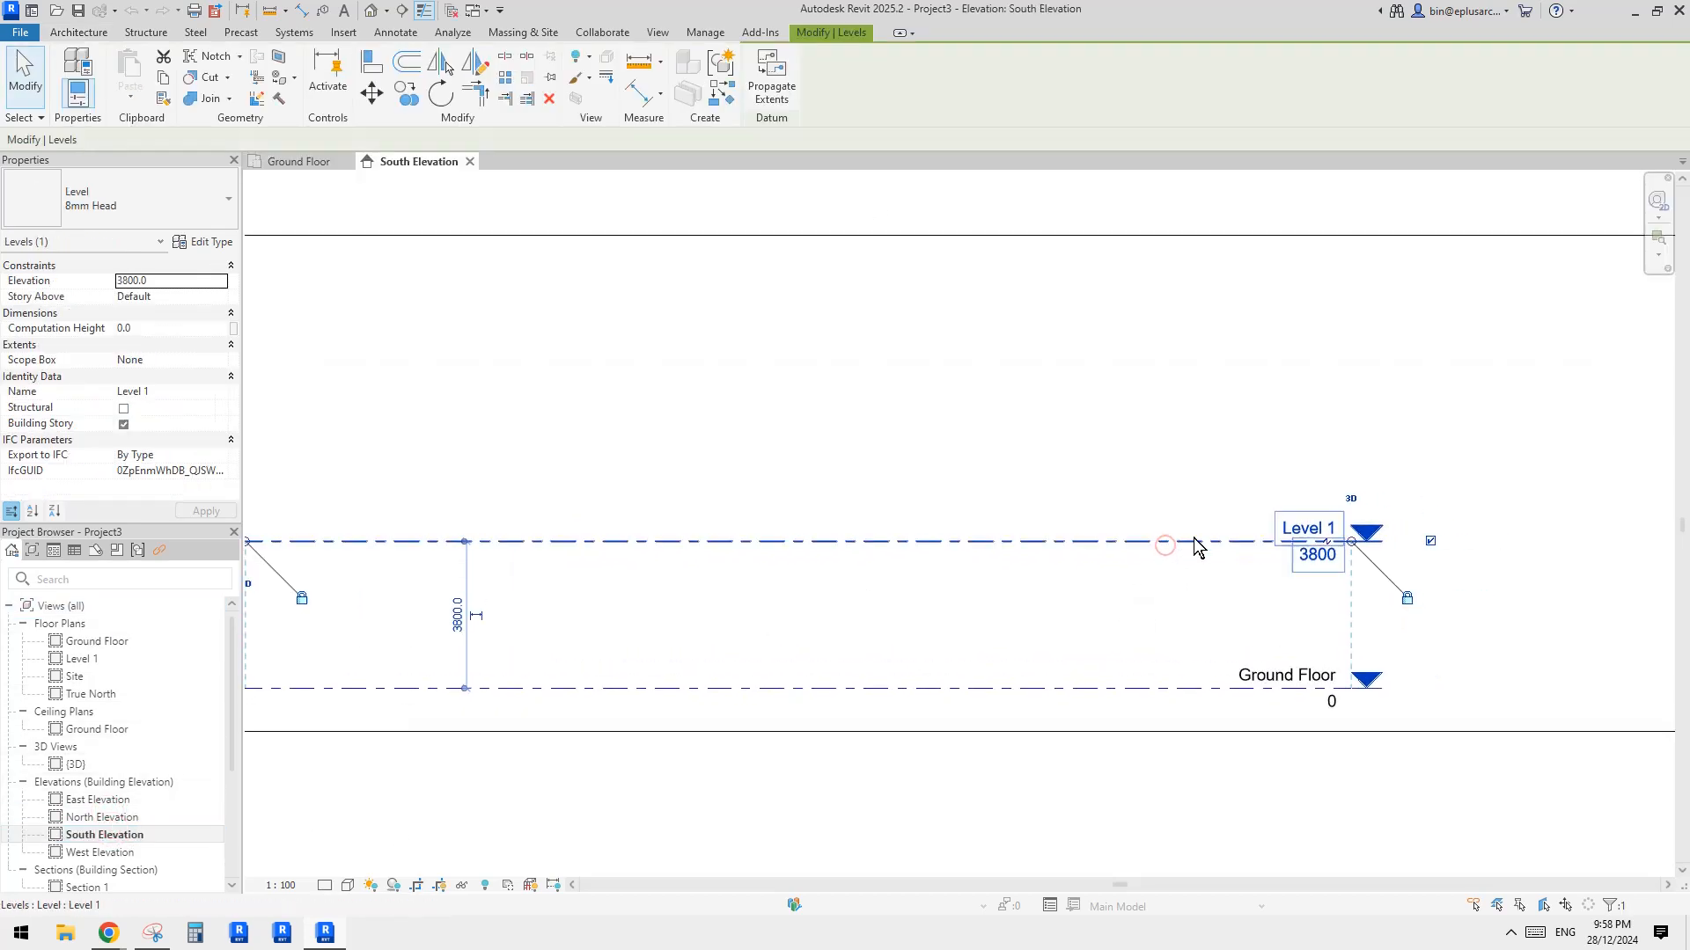
click(1317, 554)
text(6000)
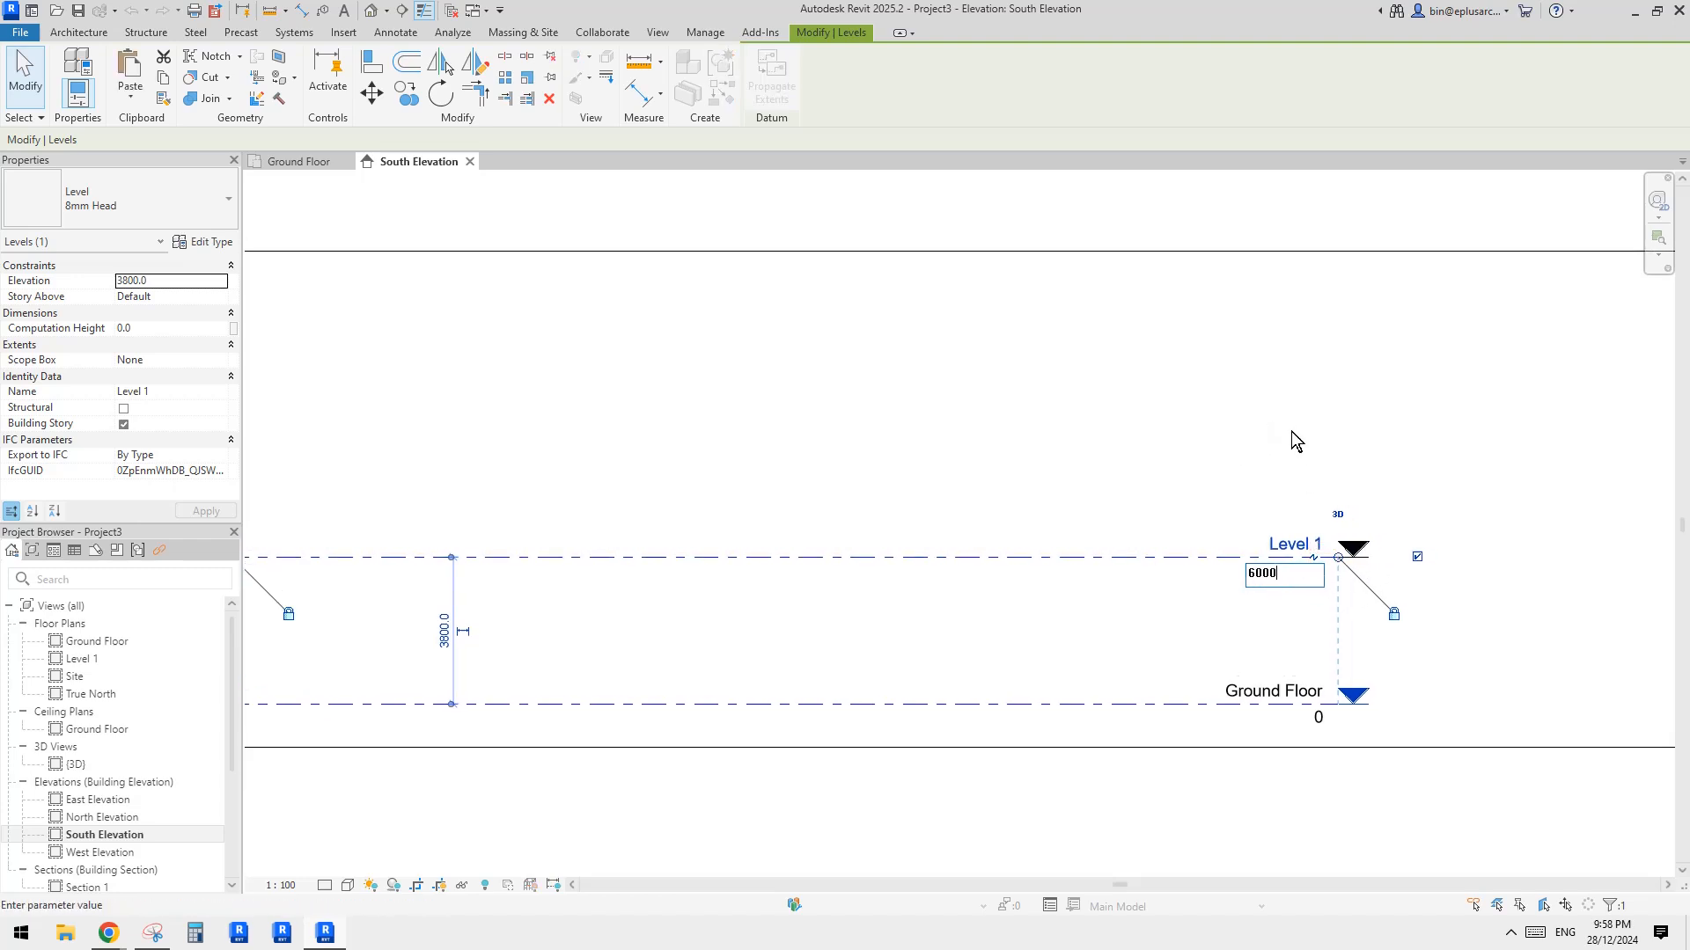
key(Return)
key(Escape)
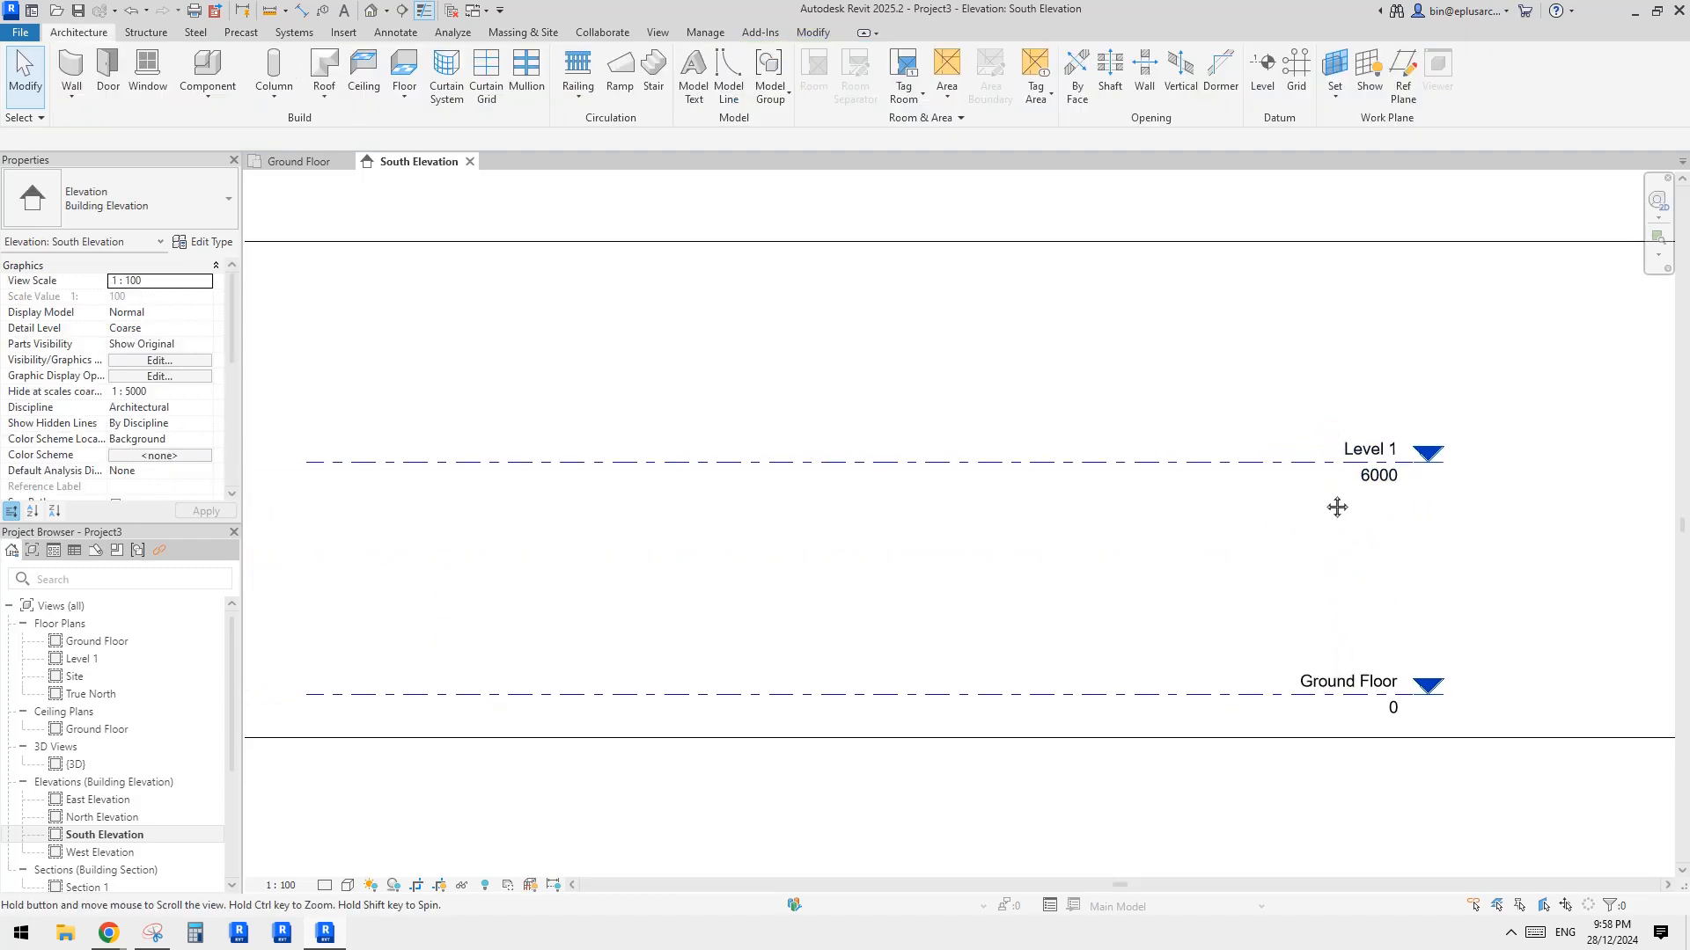
Step: Copy Level 1 straight down by 2500 to add an intermediate level above Ground Floor
click(1148, 463)
key(c)
key(o)
click(1159, 462)
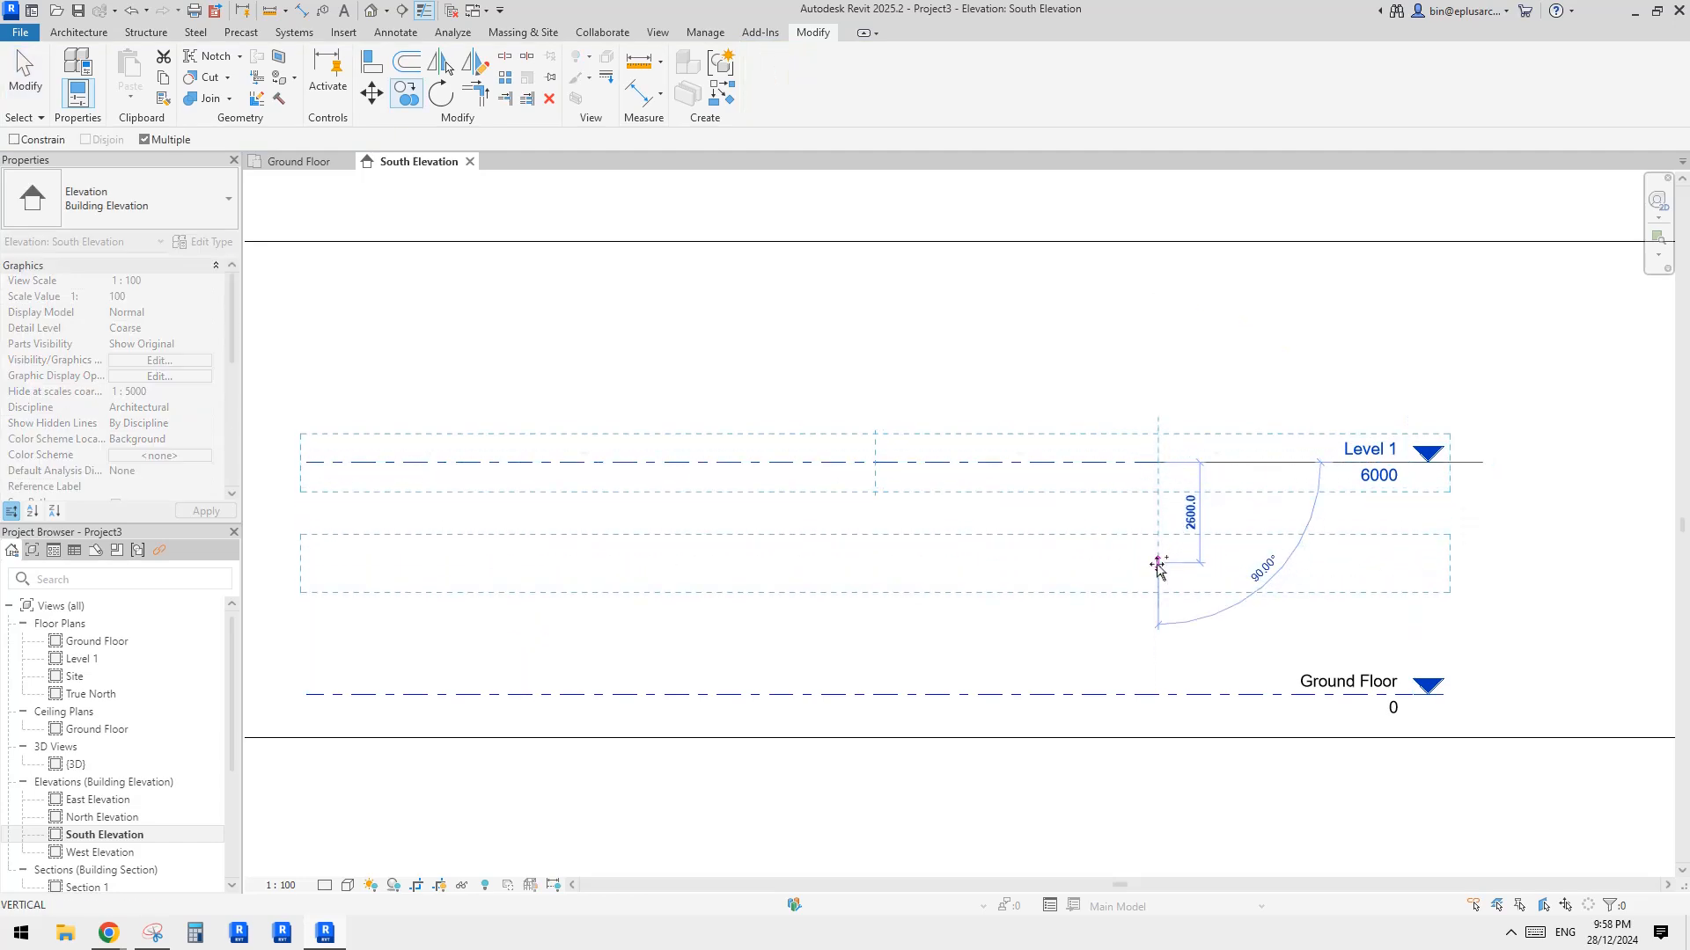
text(2500)
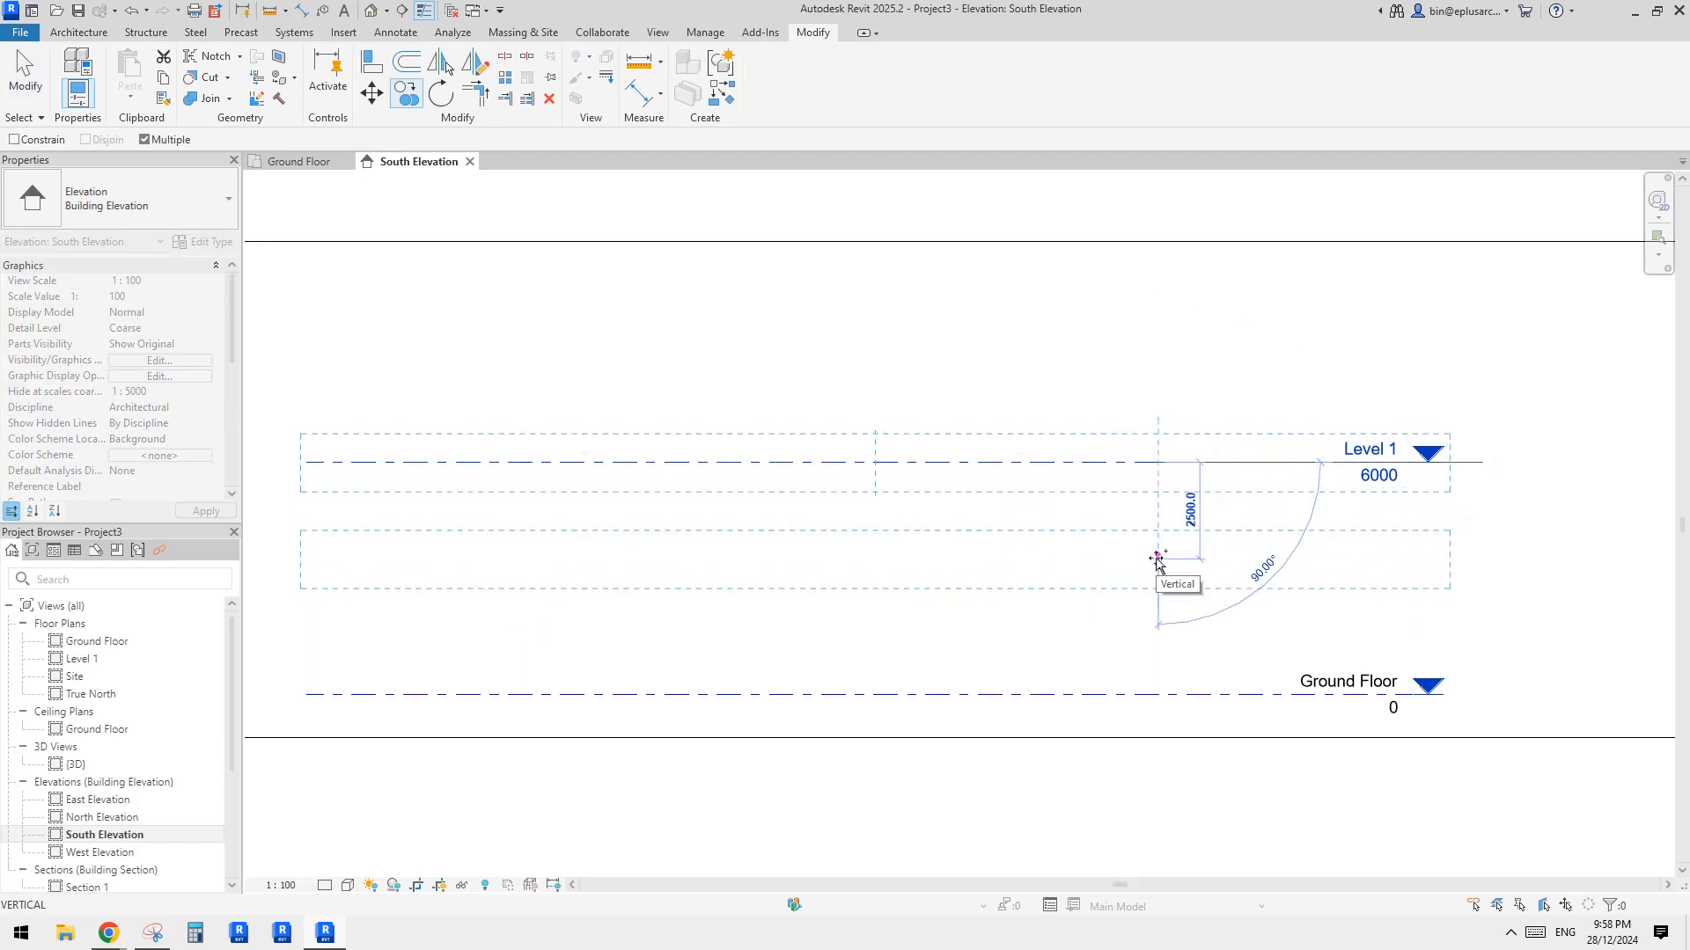
key(Return)
key(Escape)
key(Escape)
middle_drag(1335, 570, 1369, 553)
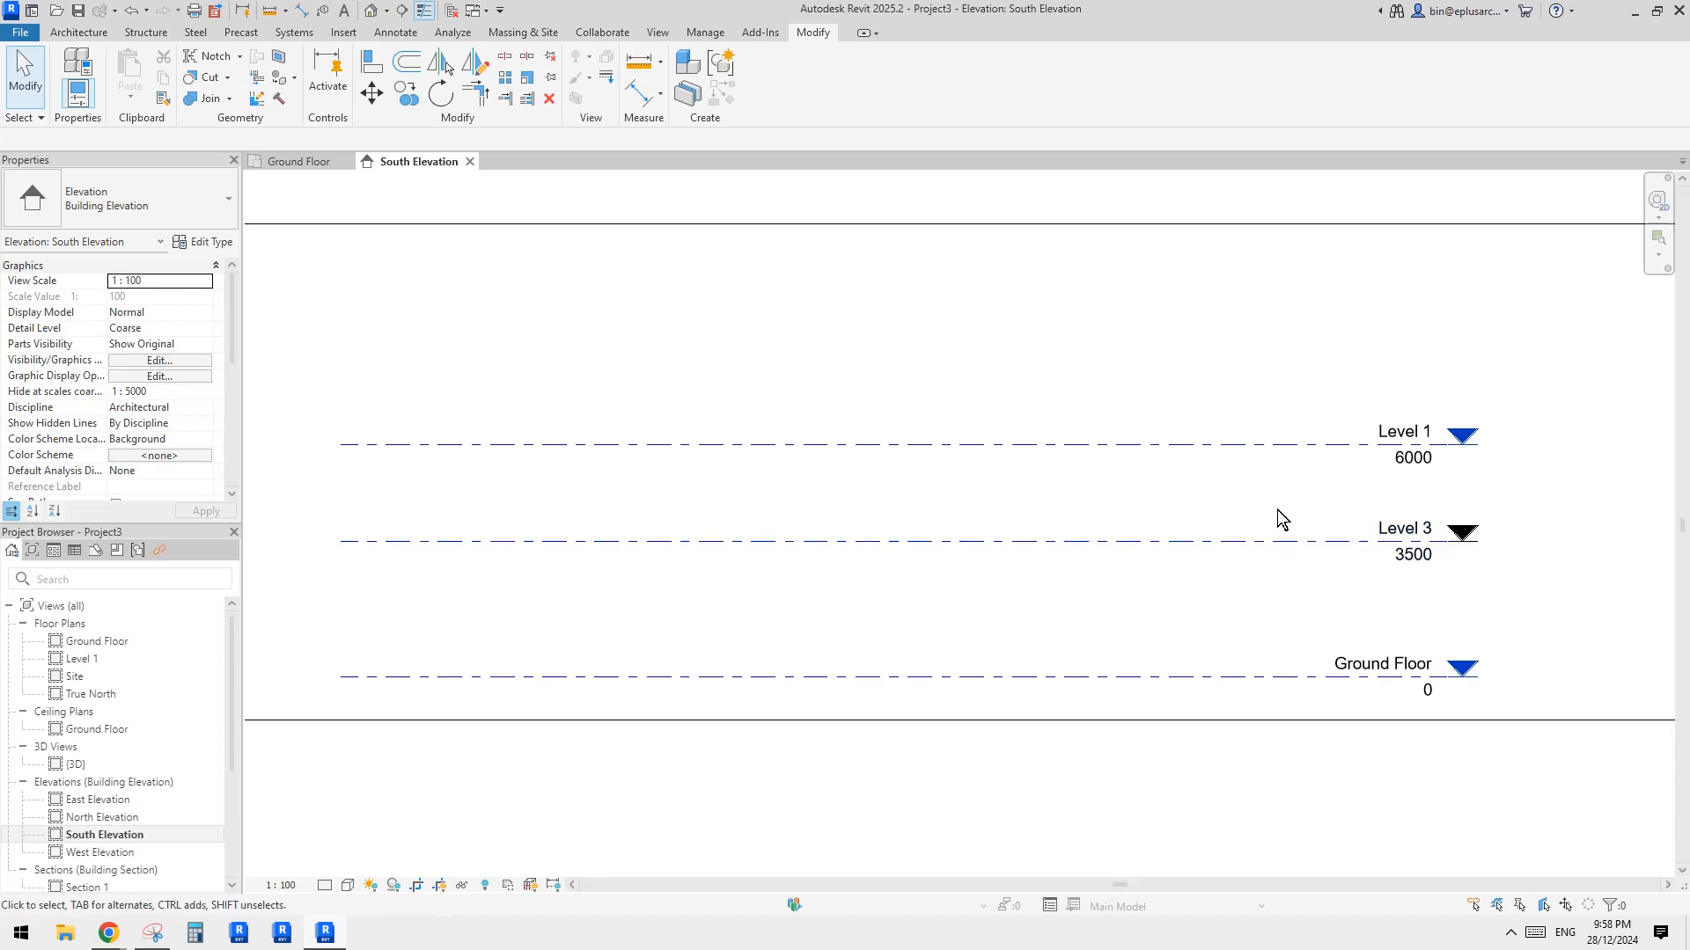
Step: Compare the ceiling feature photo in the Chrome browser with the levels in Revit's South Elevation
mouse_move(108, 933)
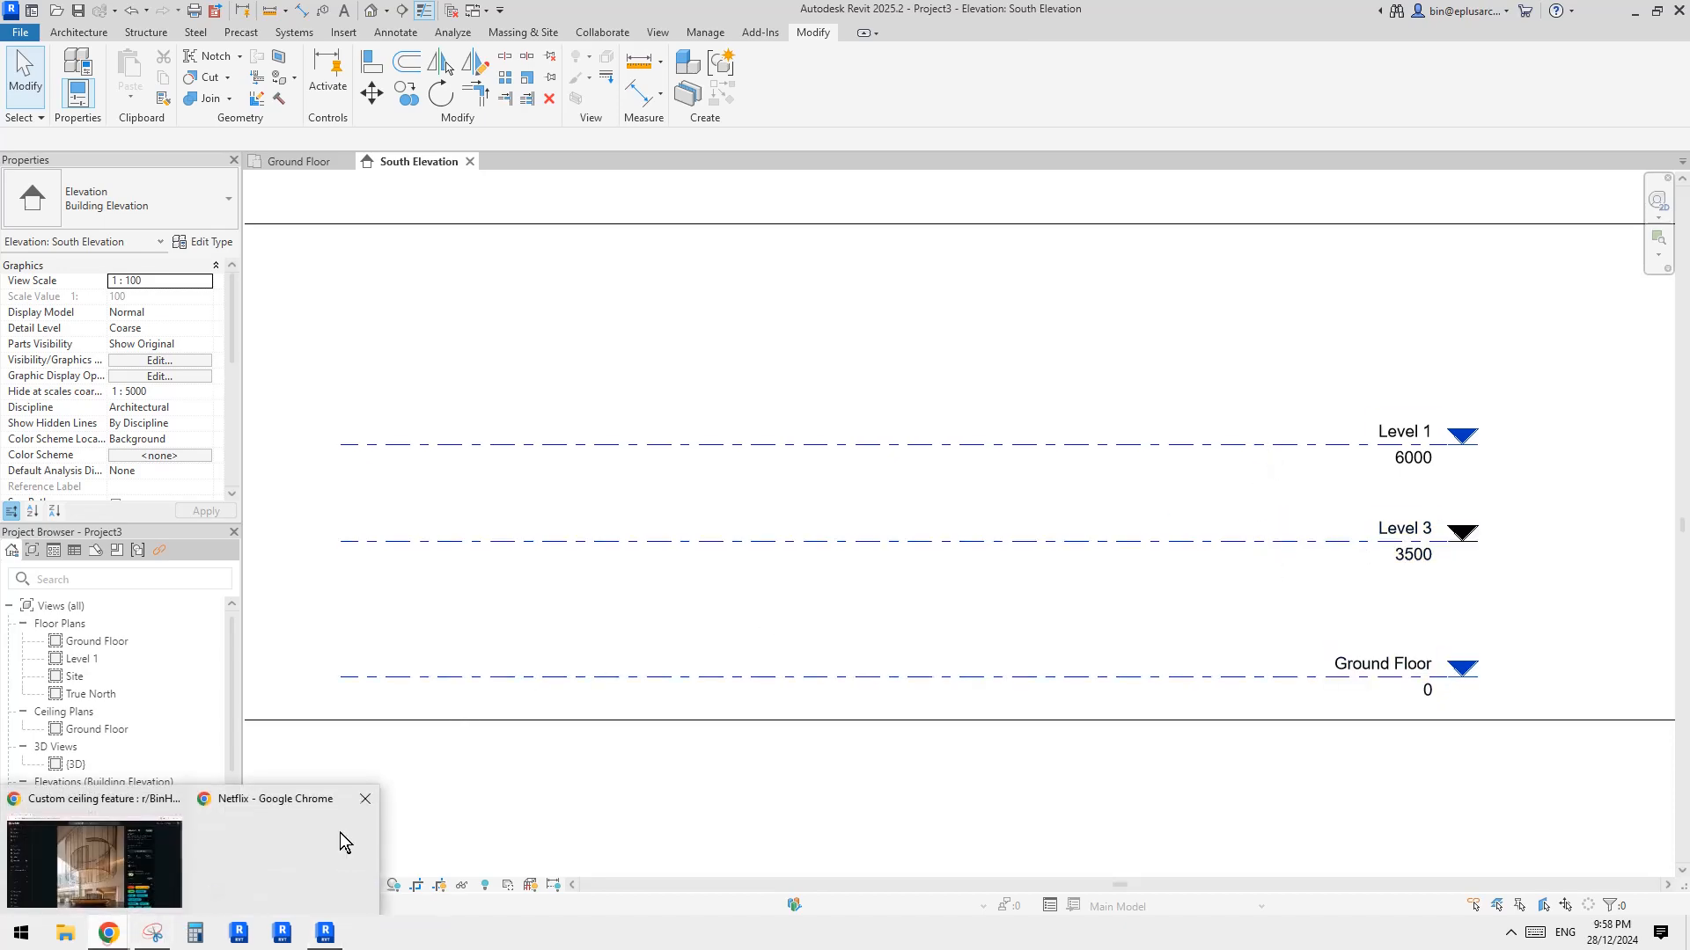
click(72, 869)
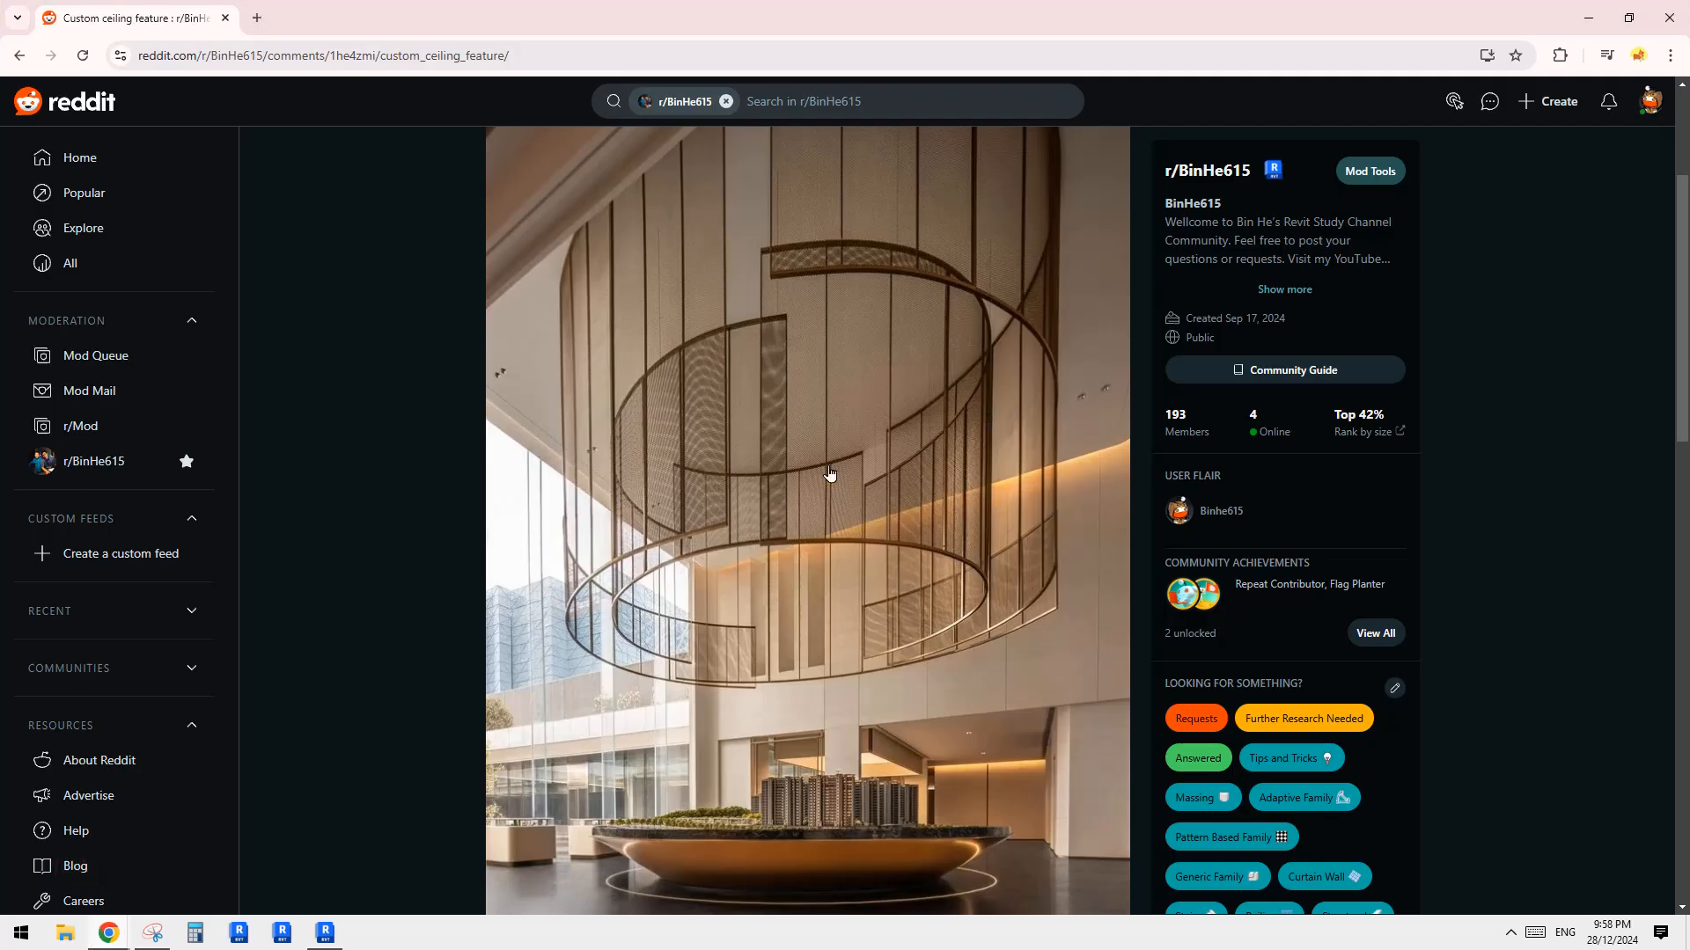
click(325, 933)
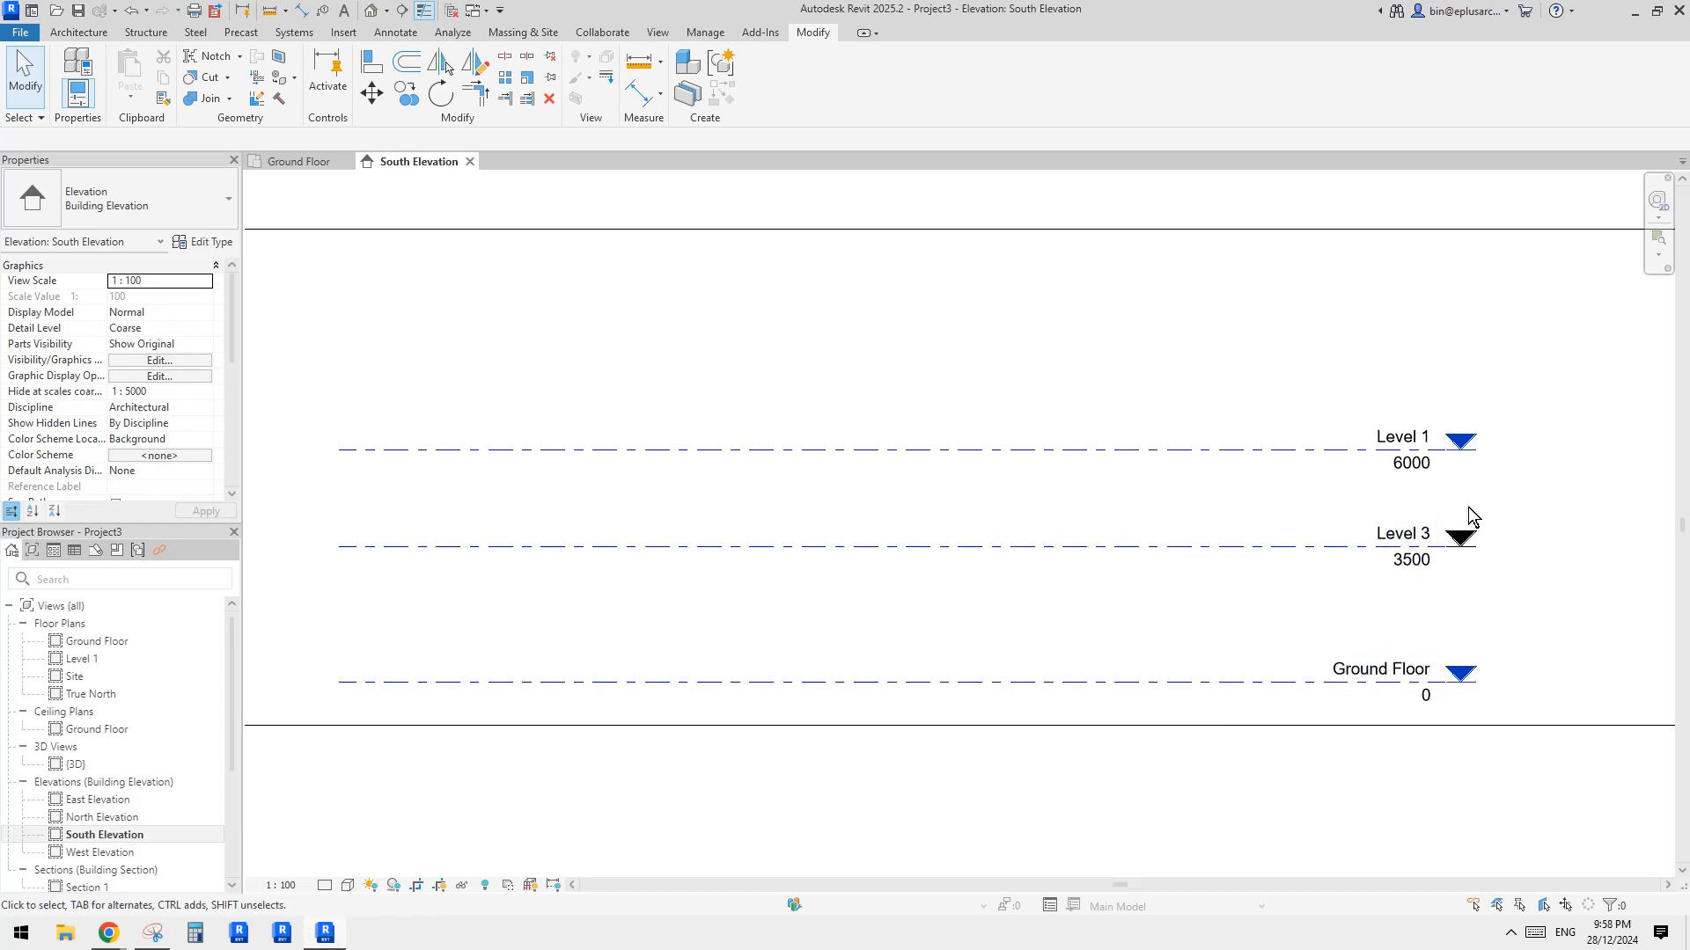
middle_drag(412, 587, 591, 593)
scroll(592, 593, up, 1)
middle_drag(1232, 575, 961, 586)
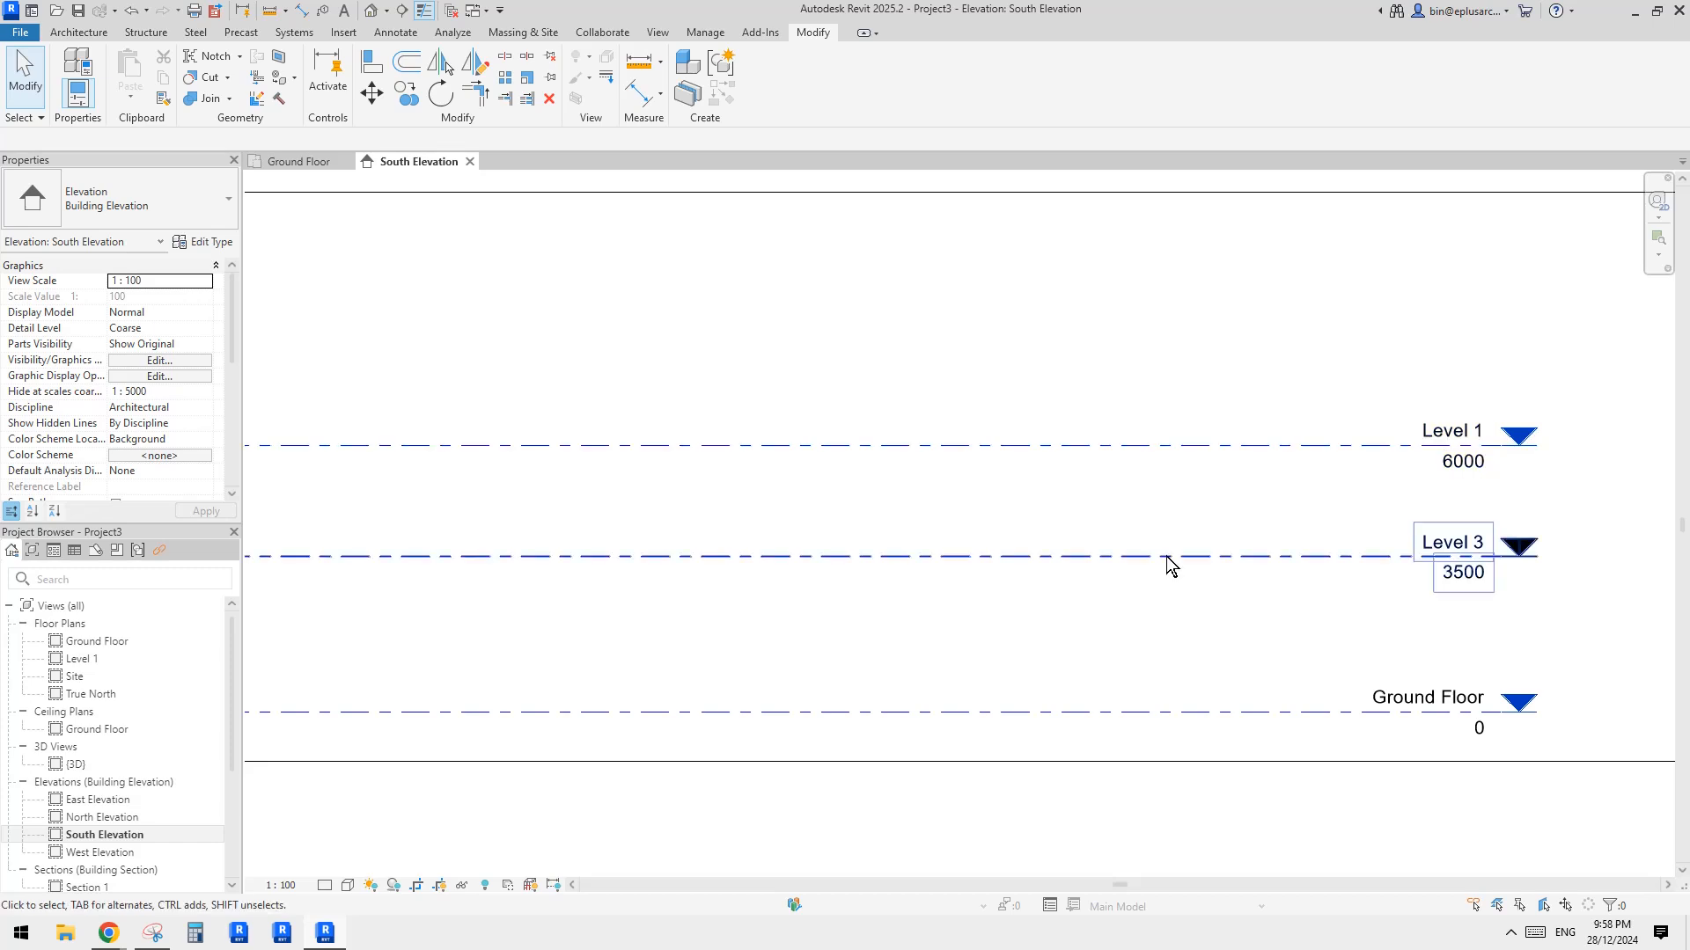
middle_drag(1165, 558, 1170, 569)
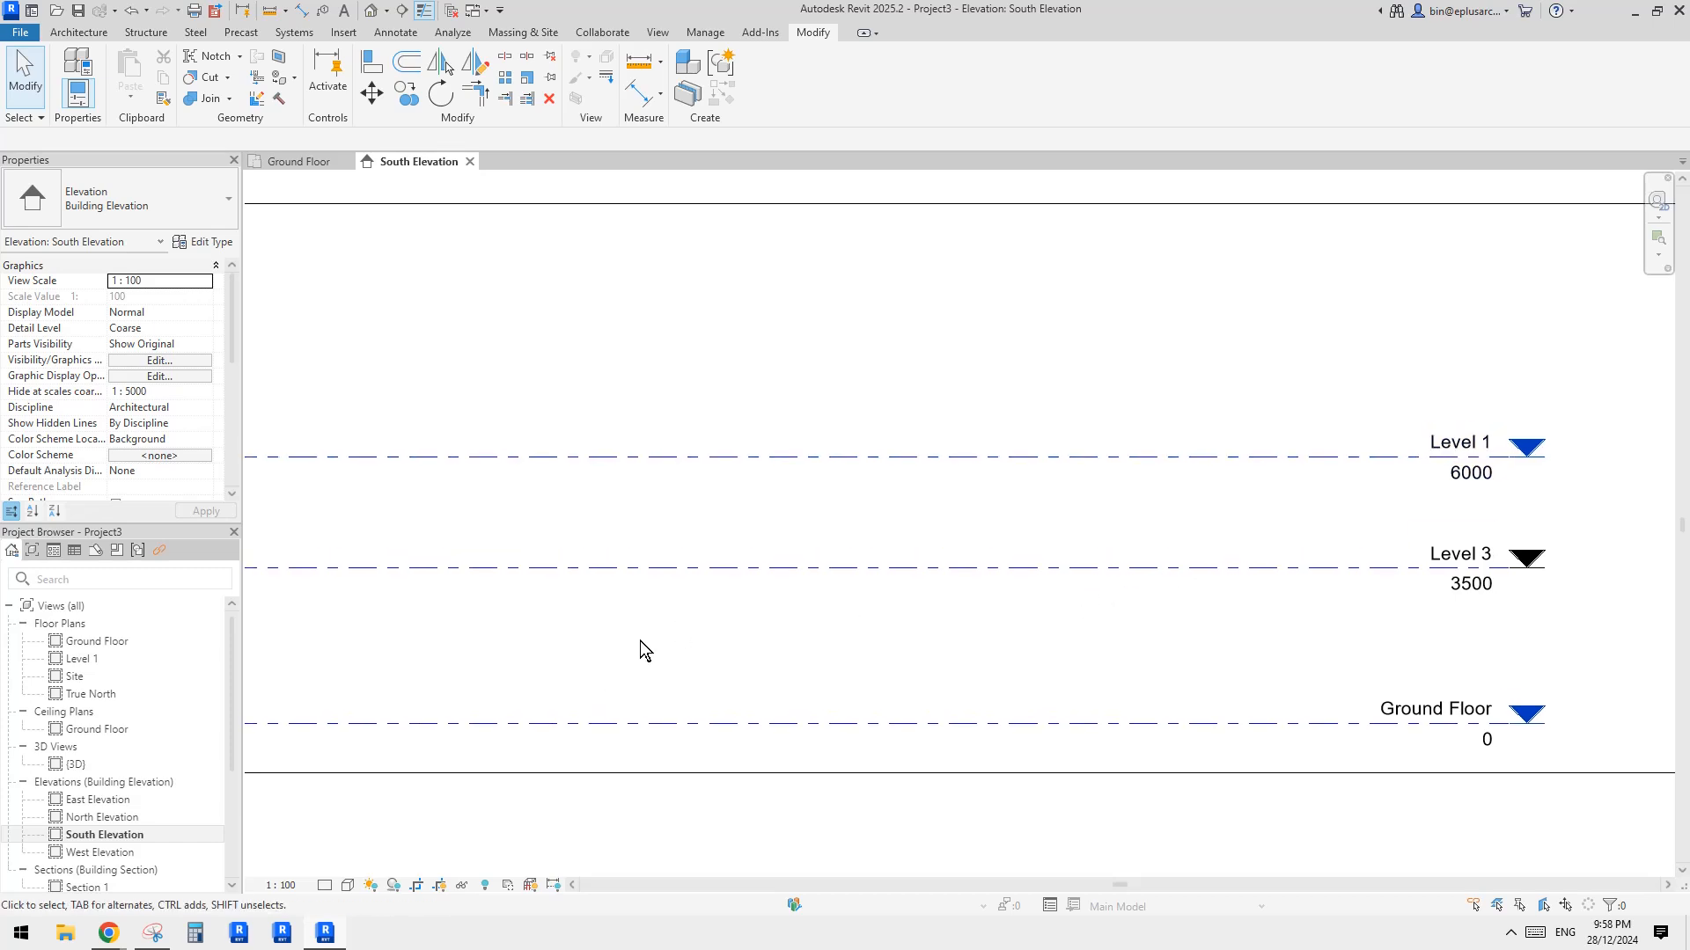
Step: Open the Ground Floor ceiling plan and start a wall using the Storefront curtain wall type
double_click(81, 731)
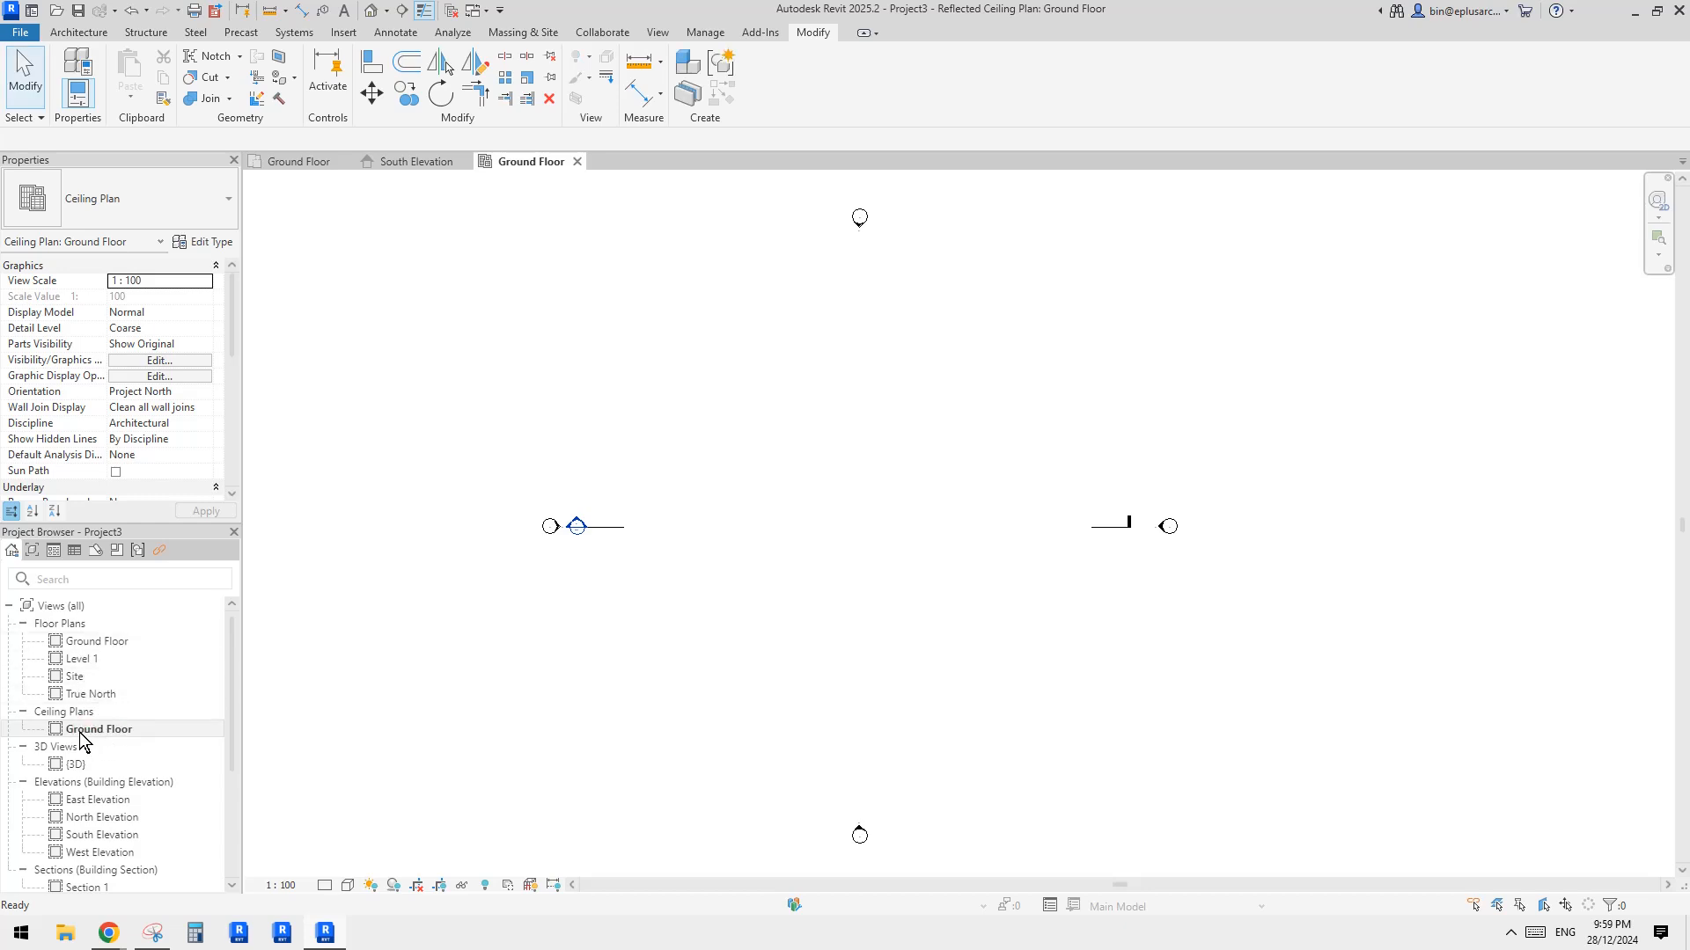
scroll(838, 540, up, 1)
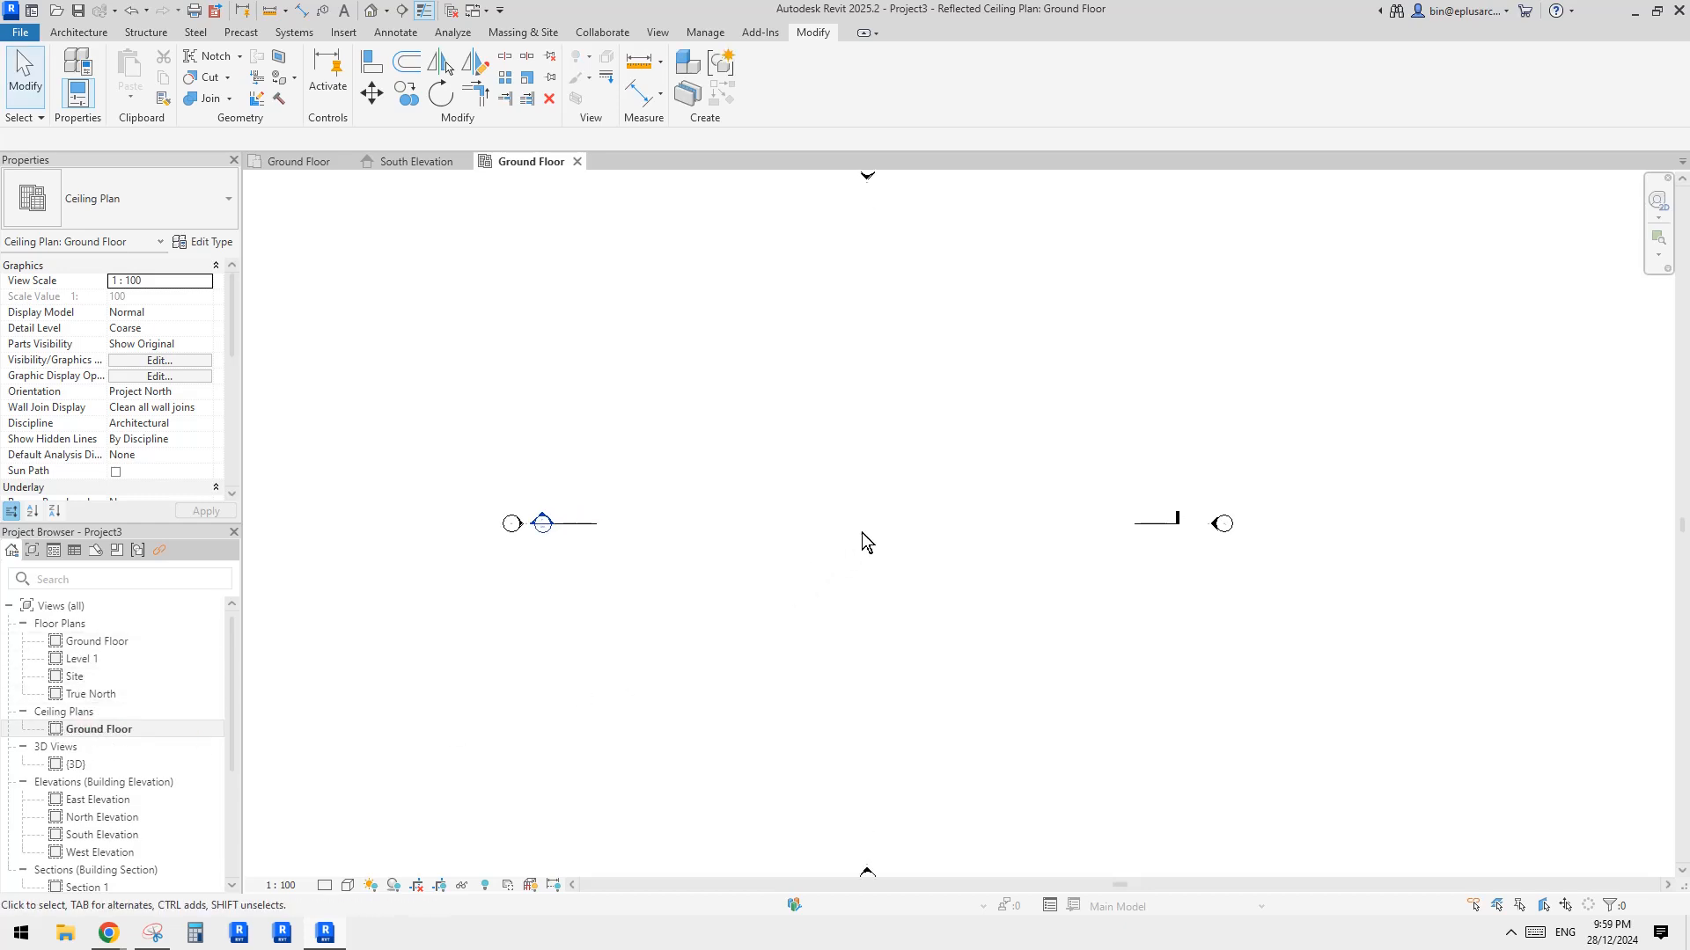
click(79, 32)
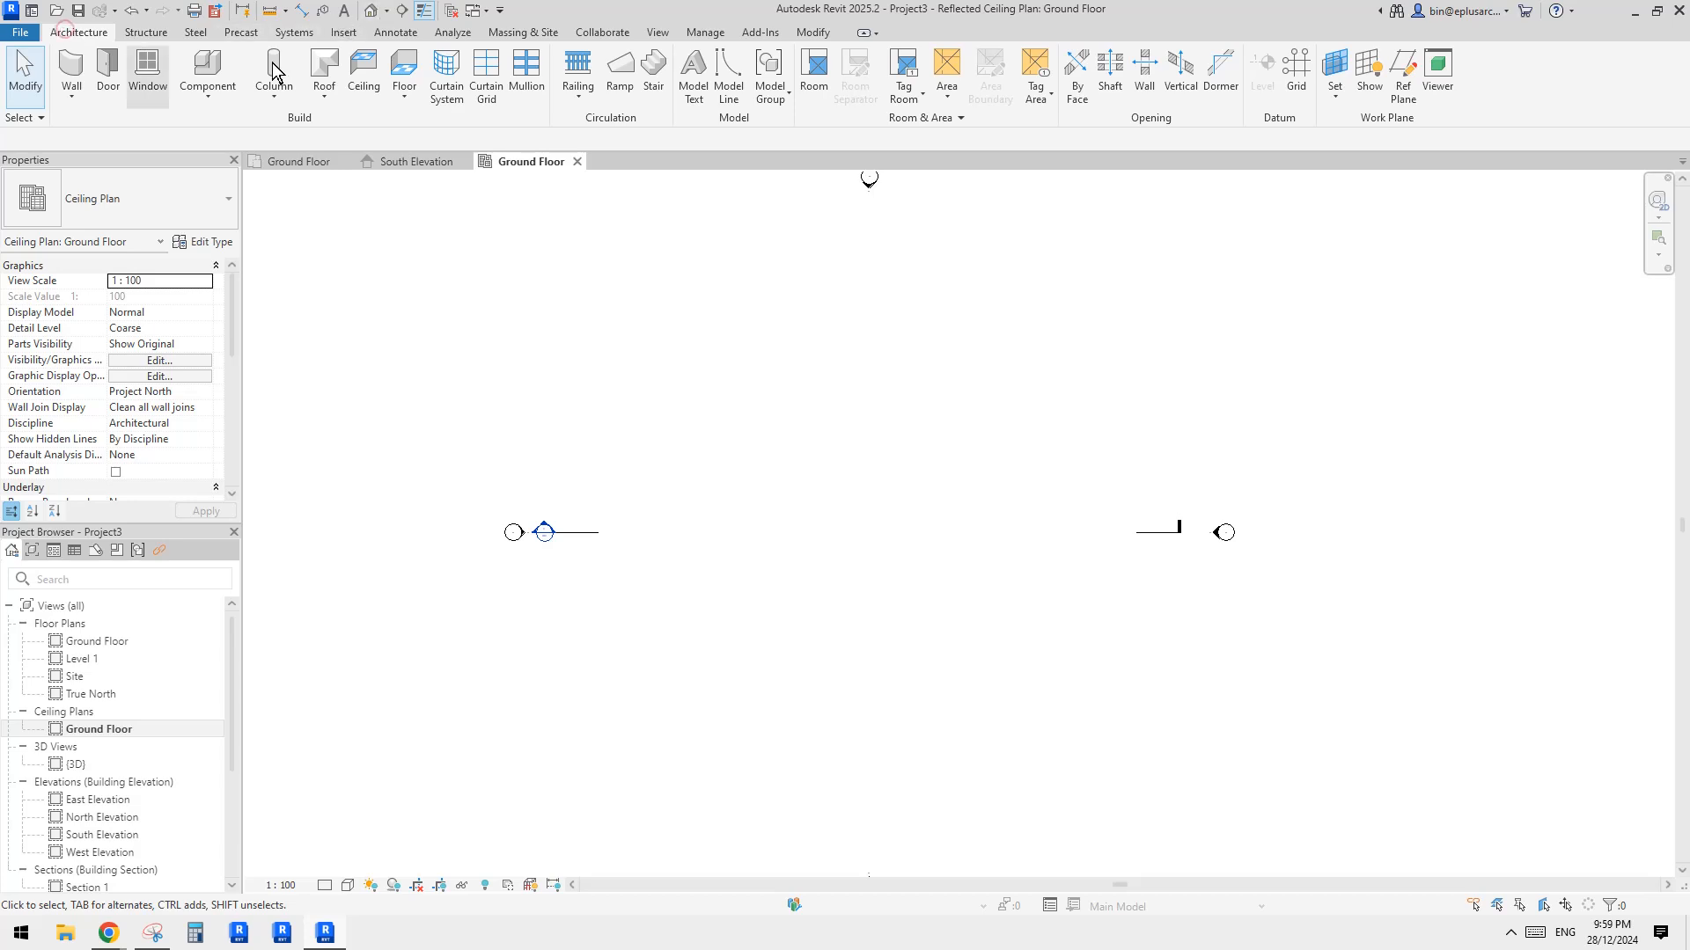
click(72, 68)
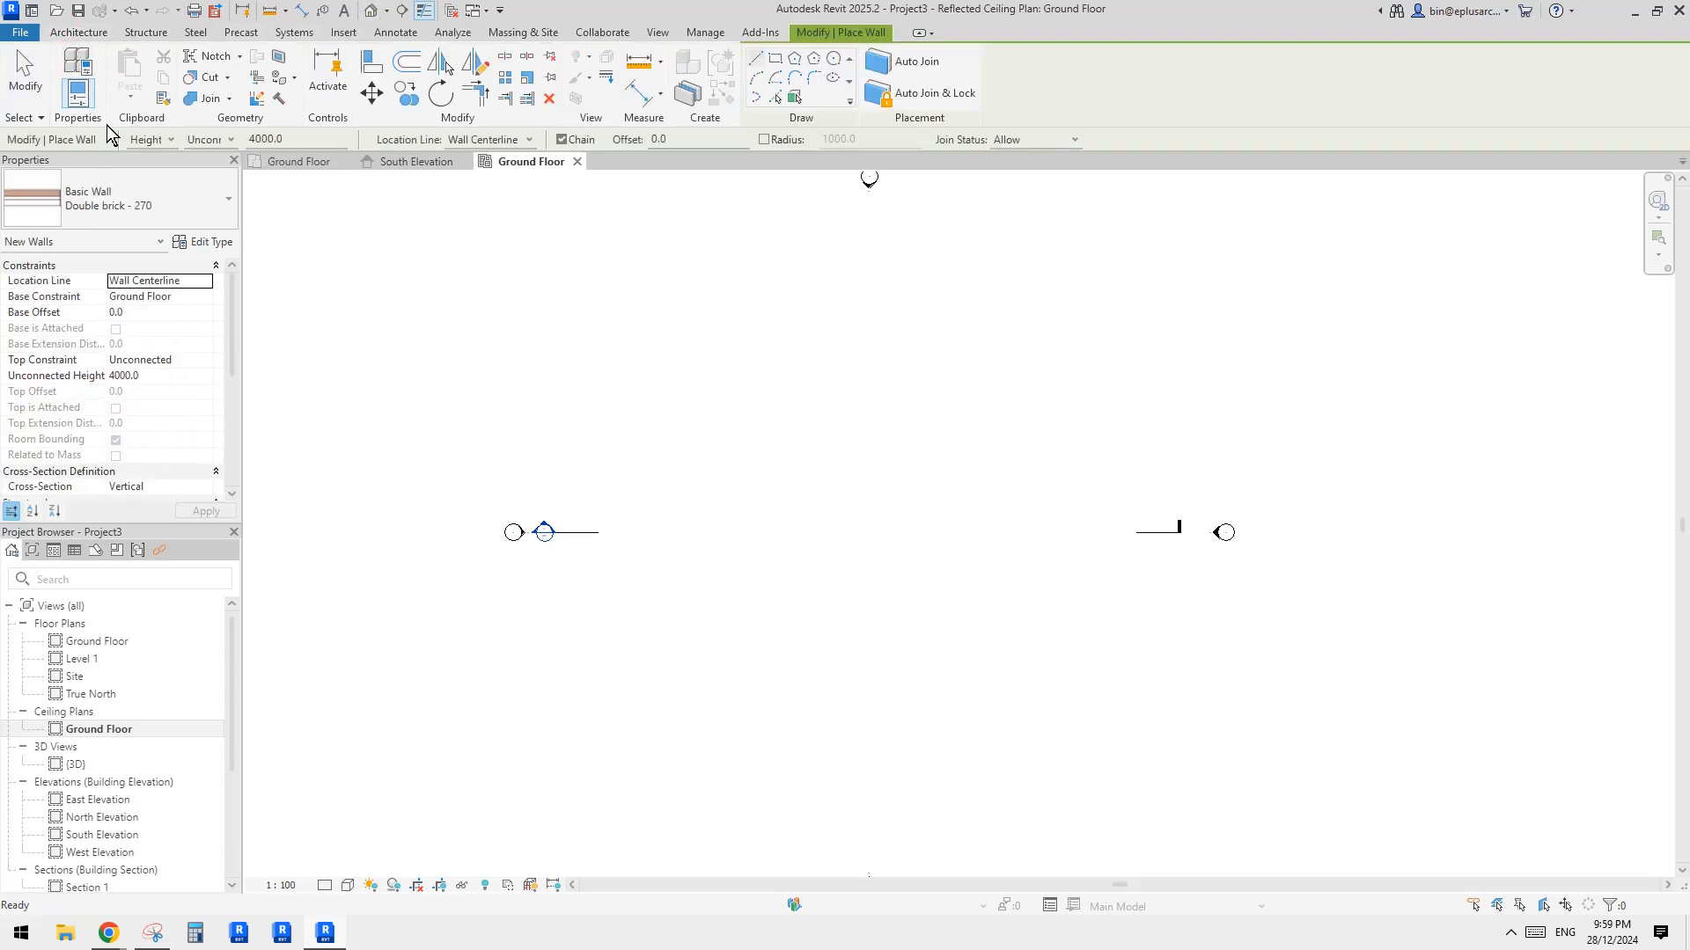
click(139, 204)
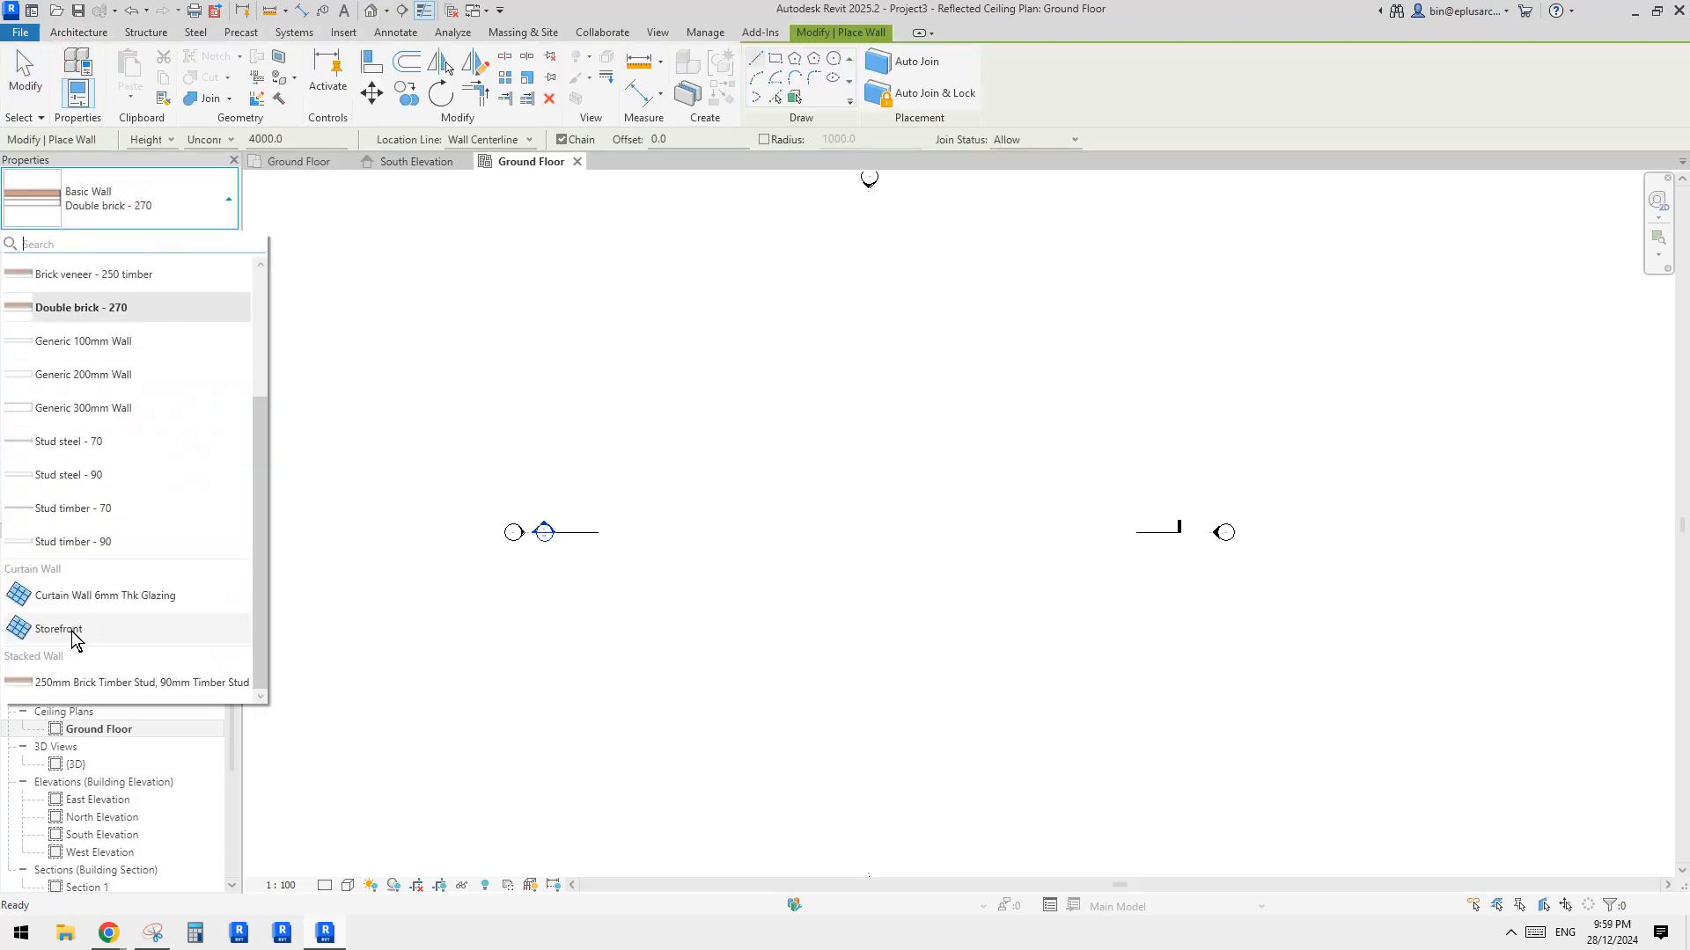
click(72, 630)
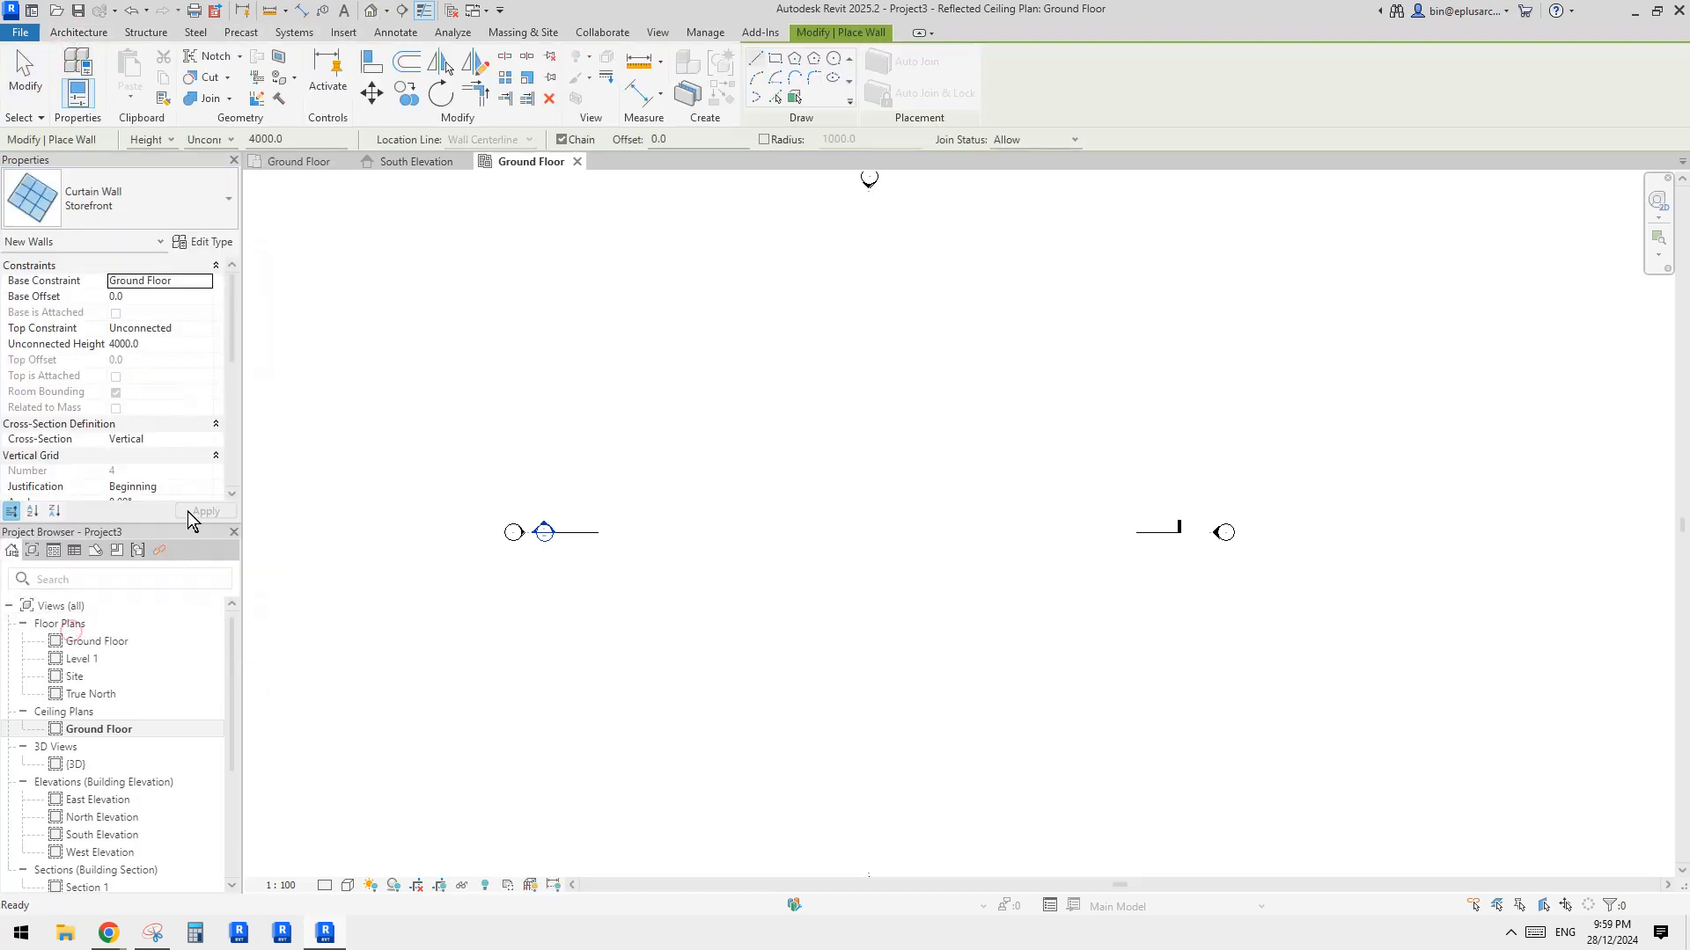
Step: Duplicate the Storefront curtain wall type under the name "new"
click(212, 244)
click(1095, 246)
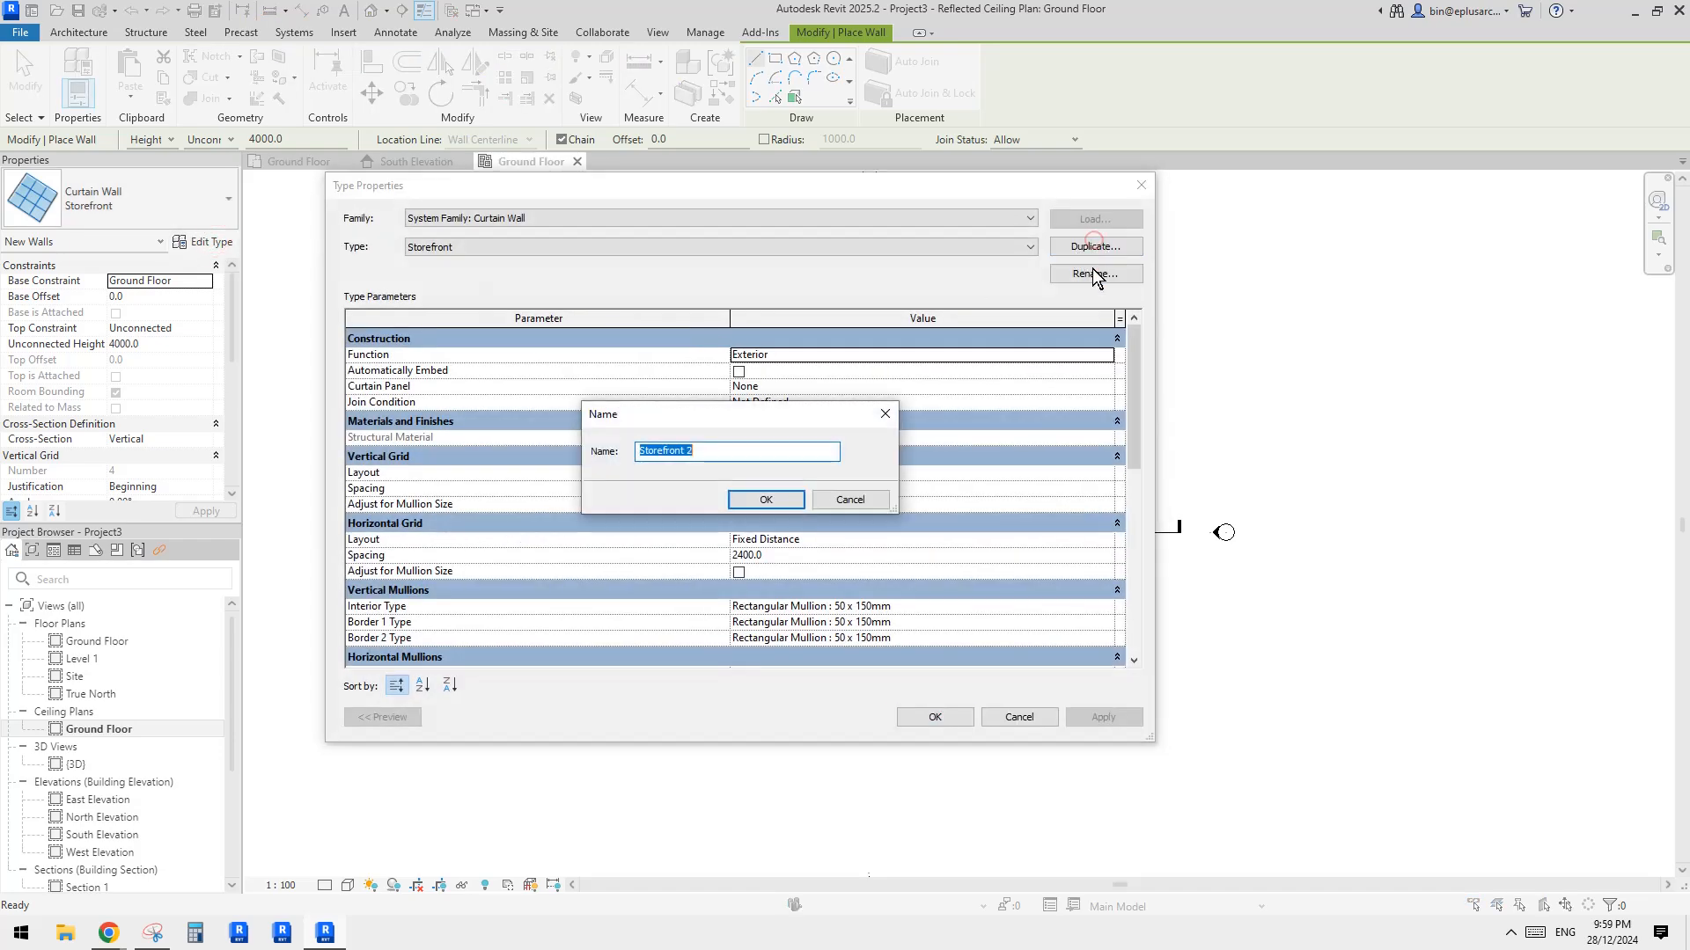
text(new)
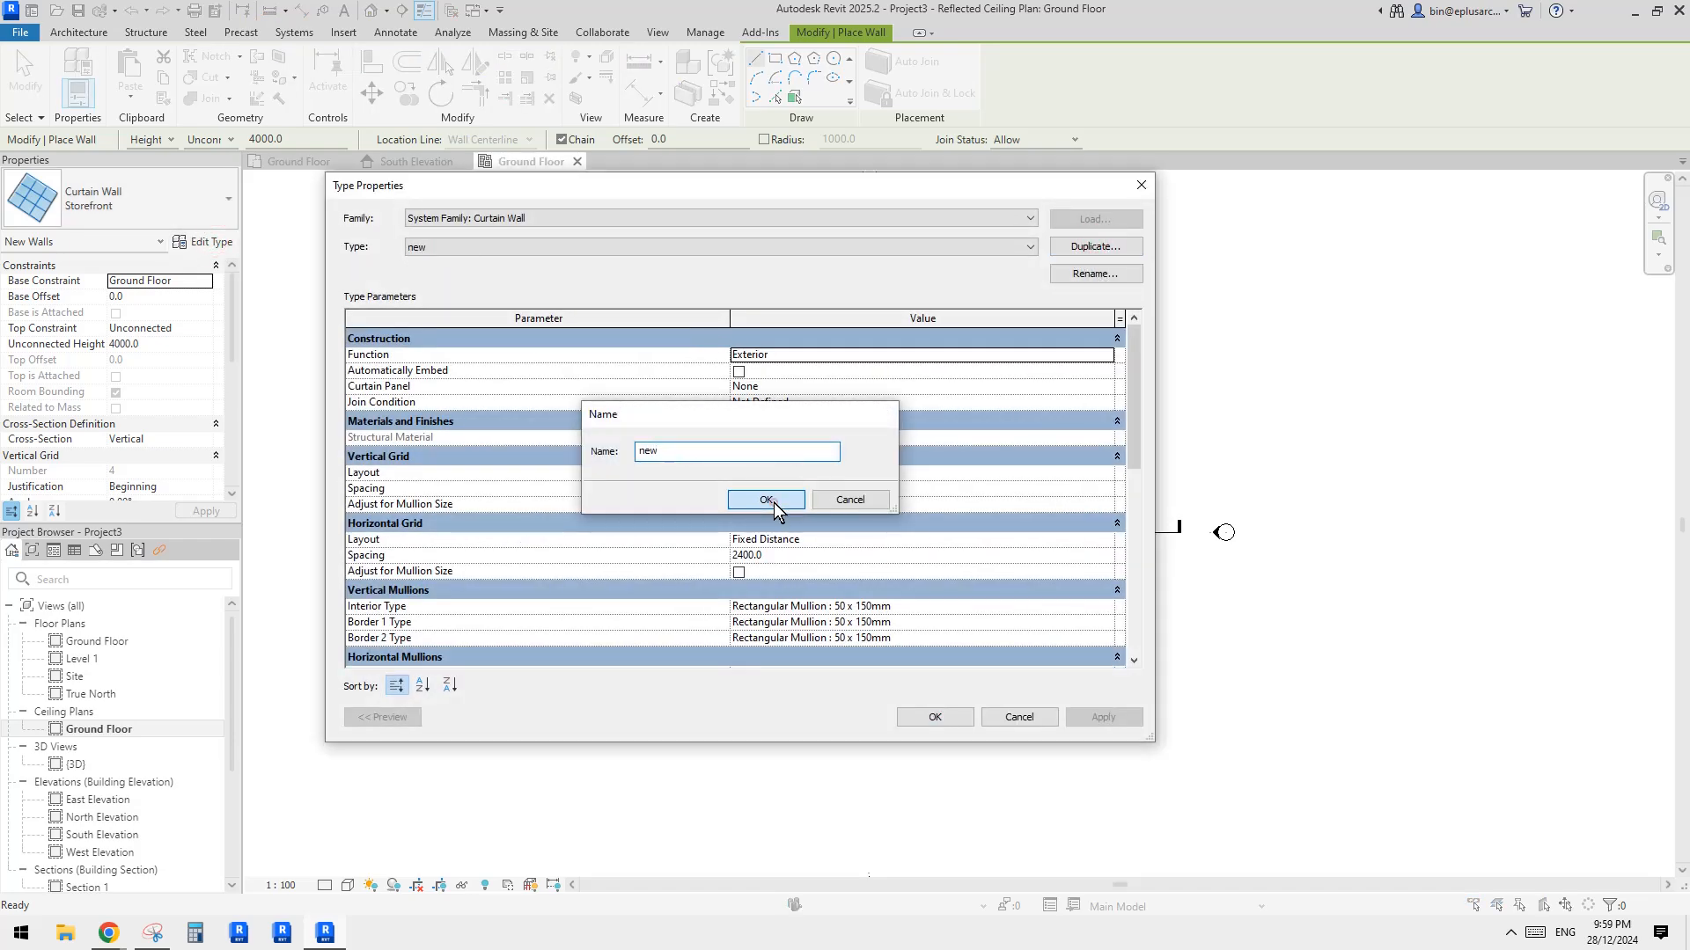
click(772, 502)
Step: Check the ceiling feature photo in Chrome, and back in Revit set the new wall type's horizontal grid layout to None
mouse_move(109, 934)
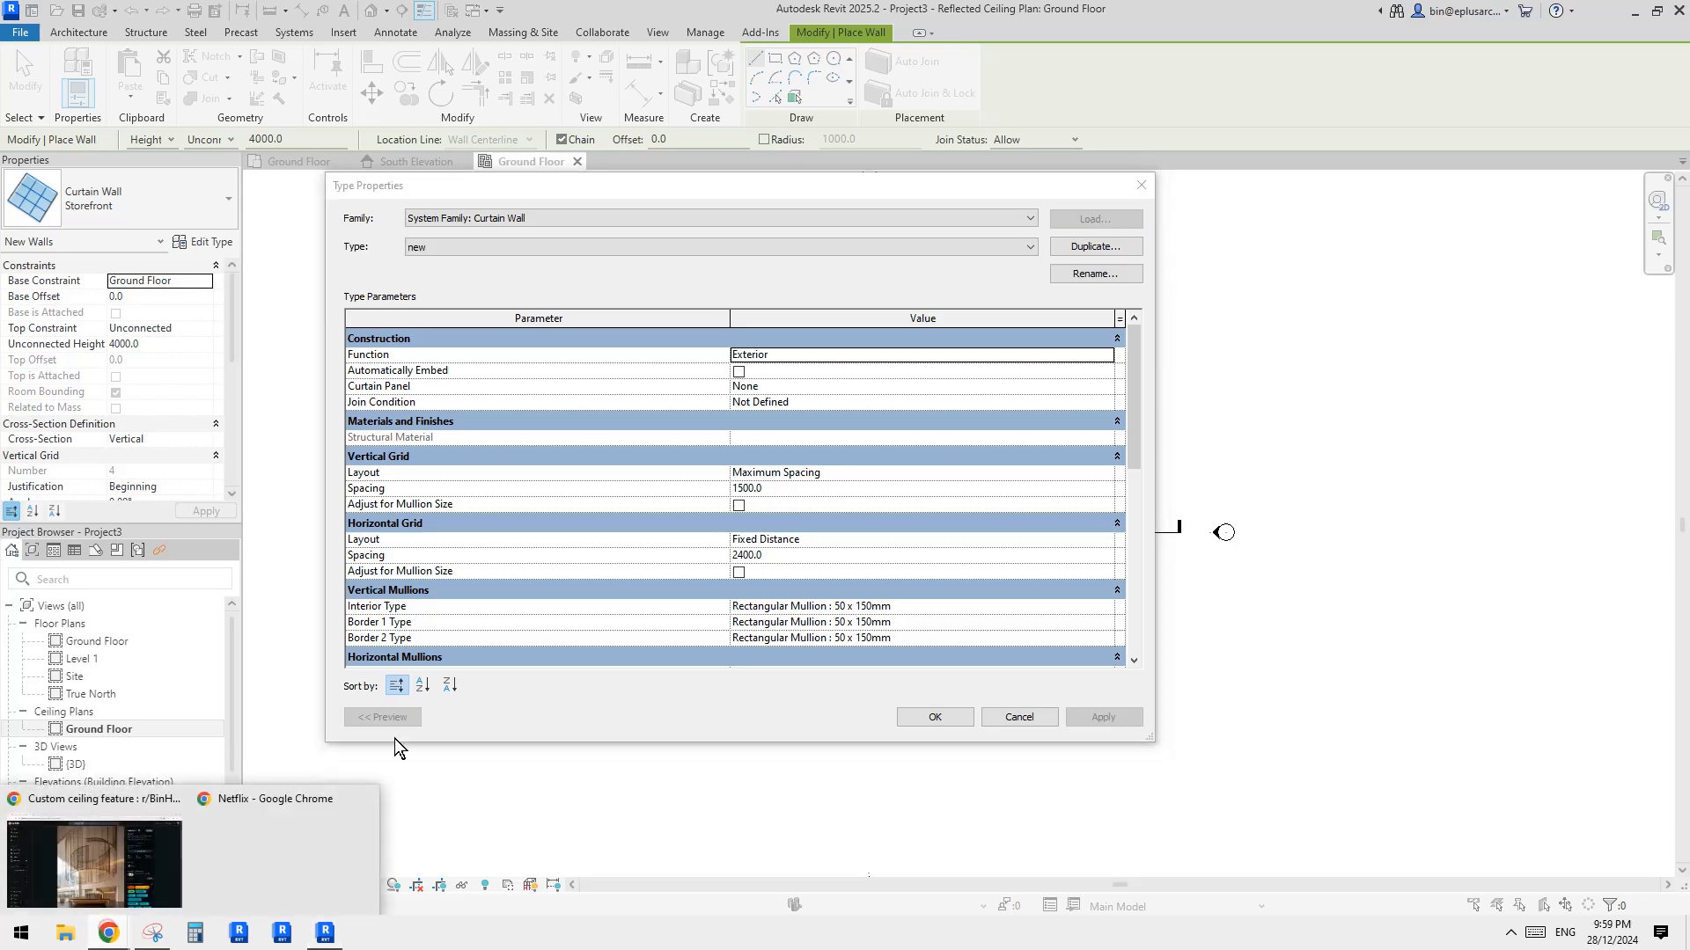
click(81, 849)
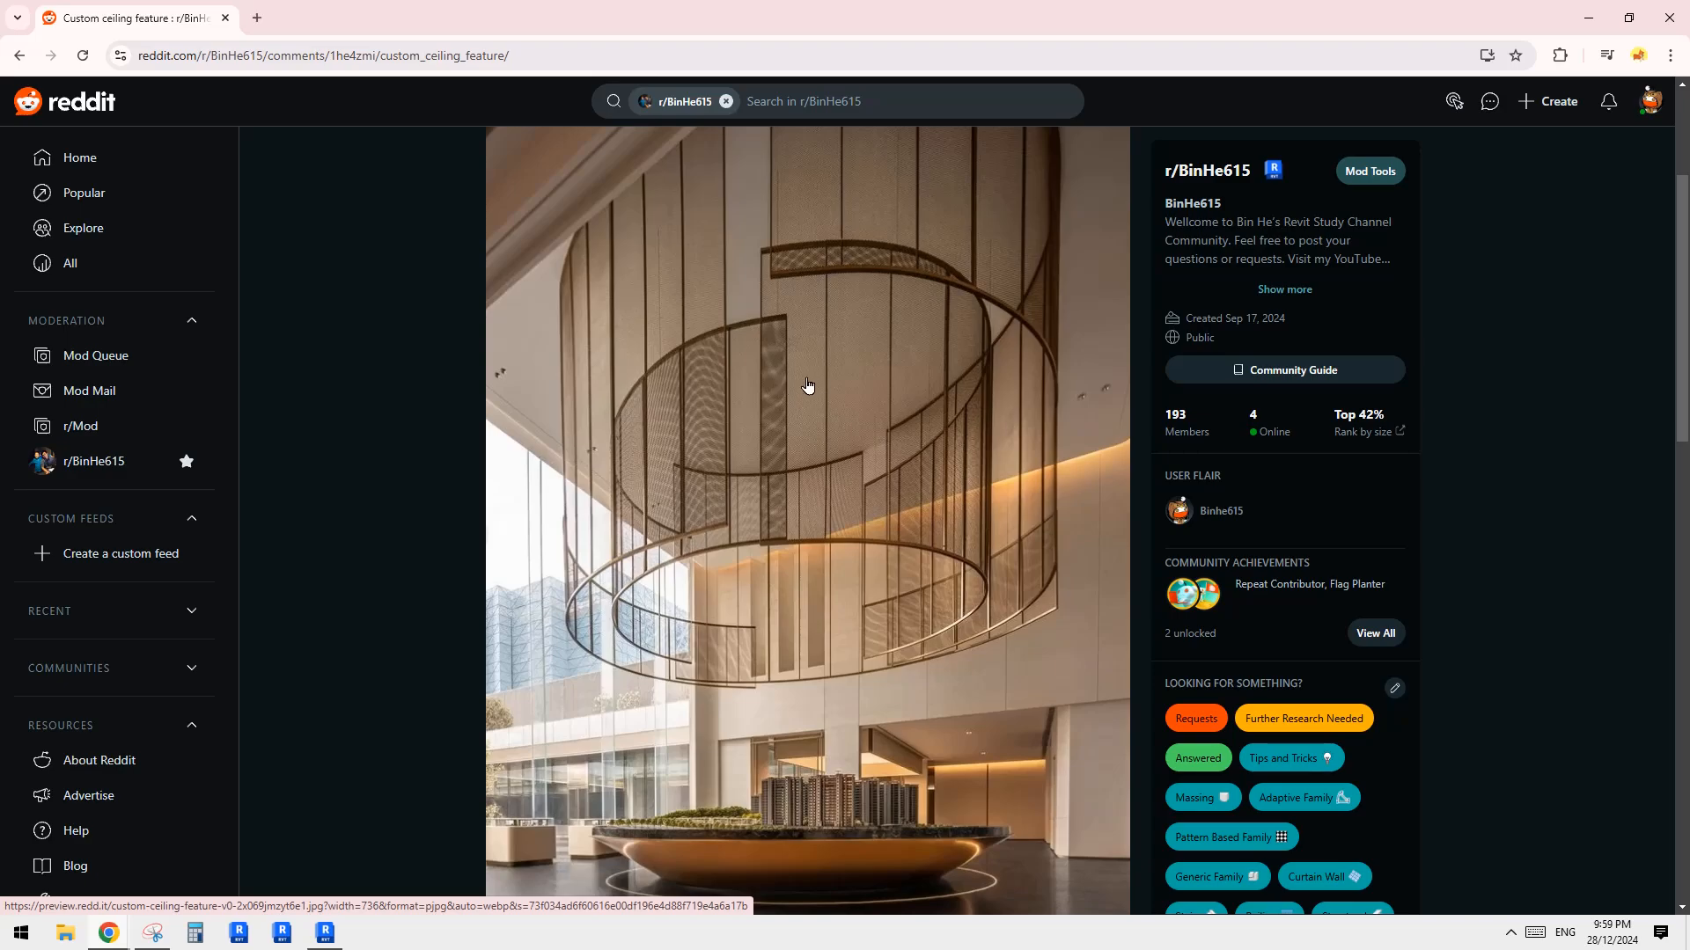
click(325, 933)
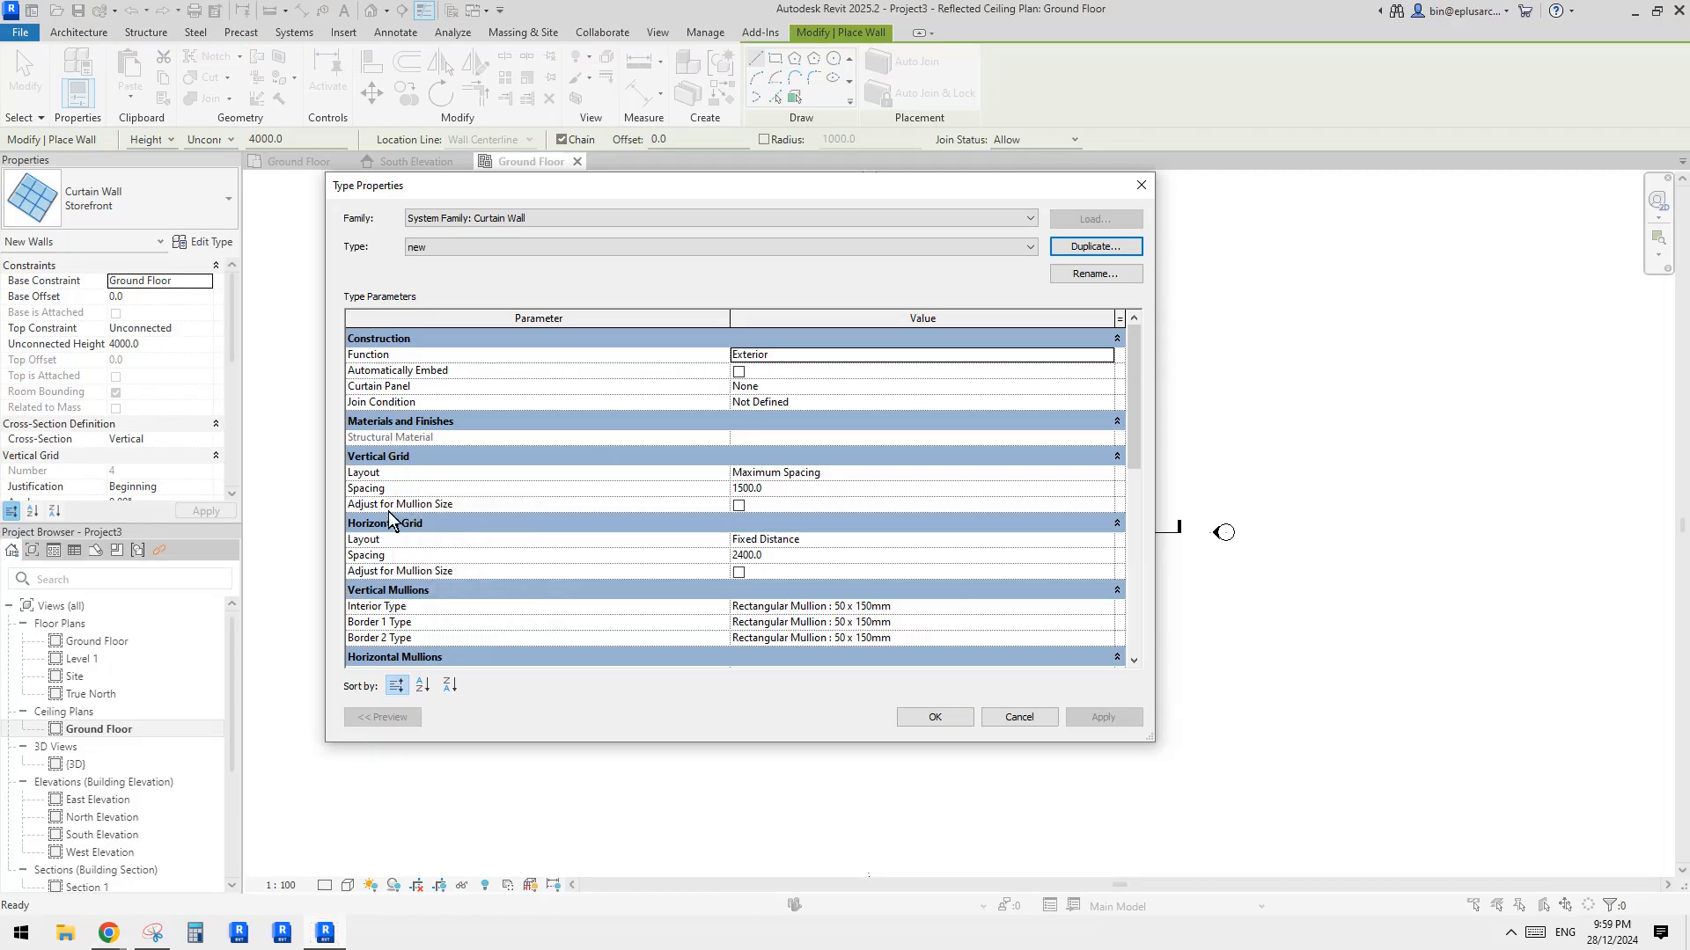
click(836, 539)
click(1106, 539)
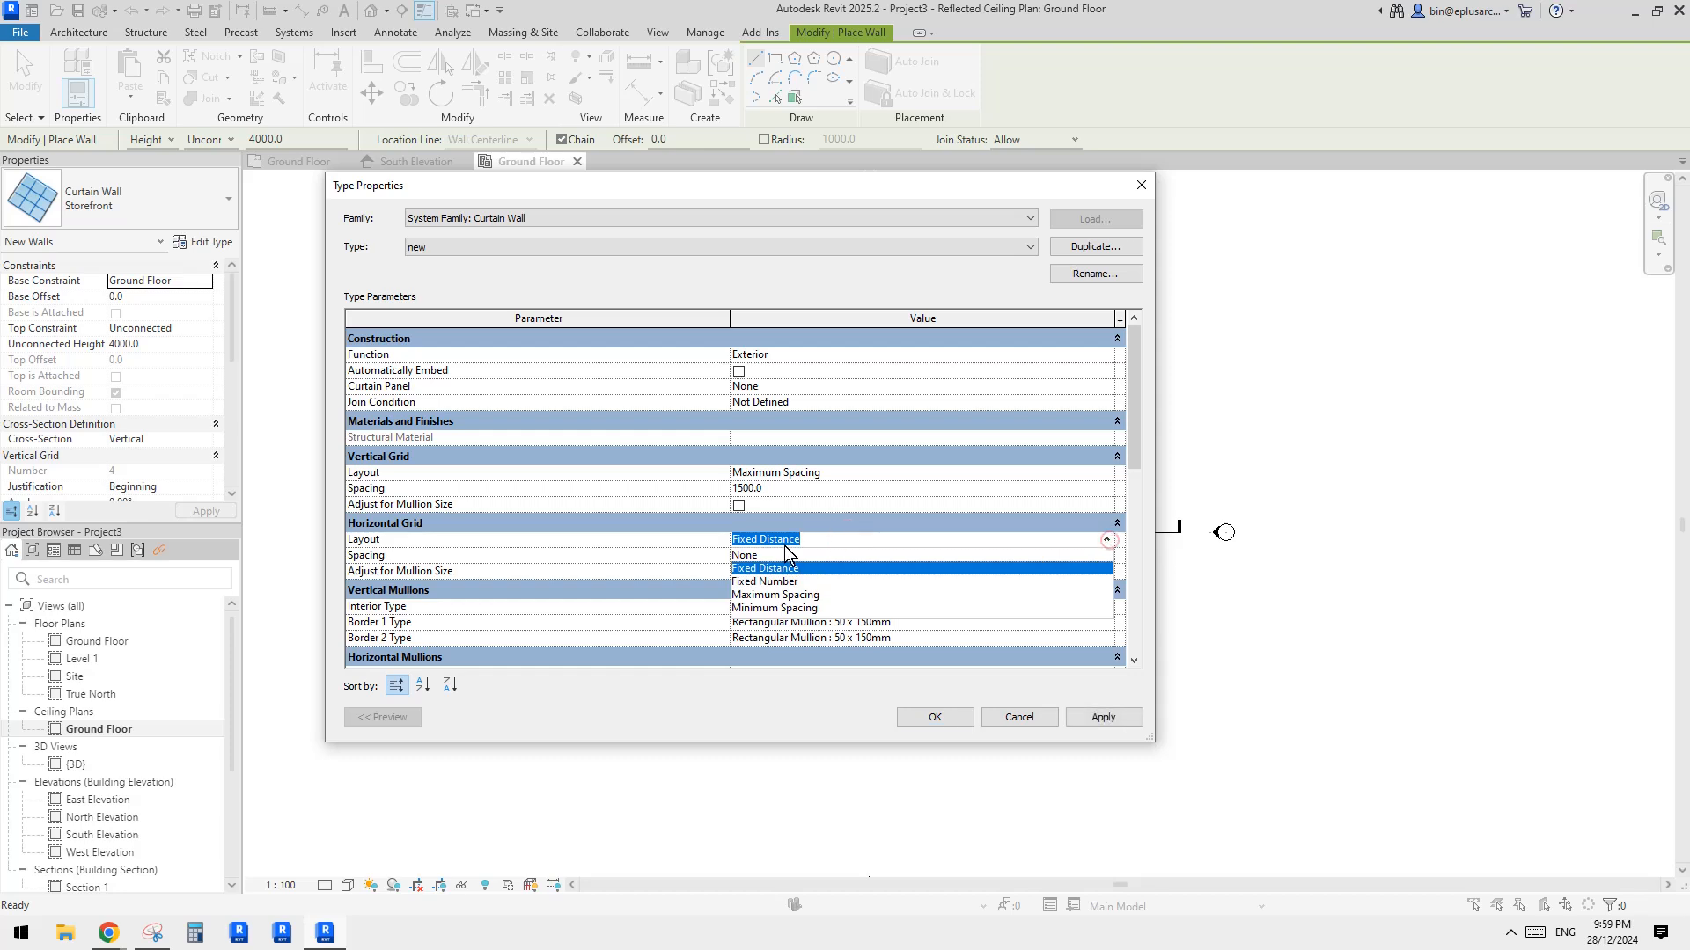
click(762, 557)
click(762, 556)
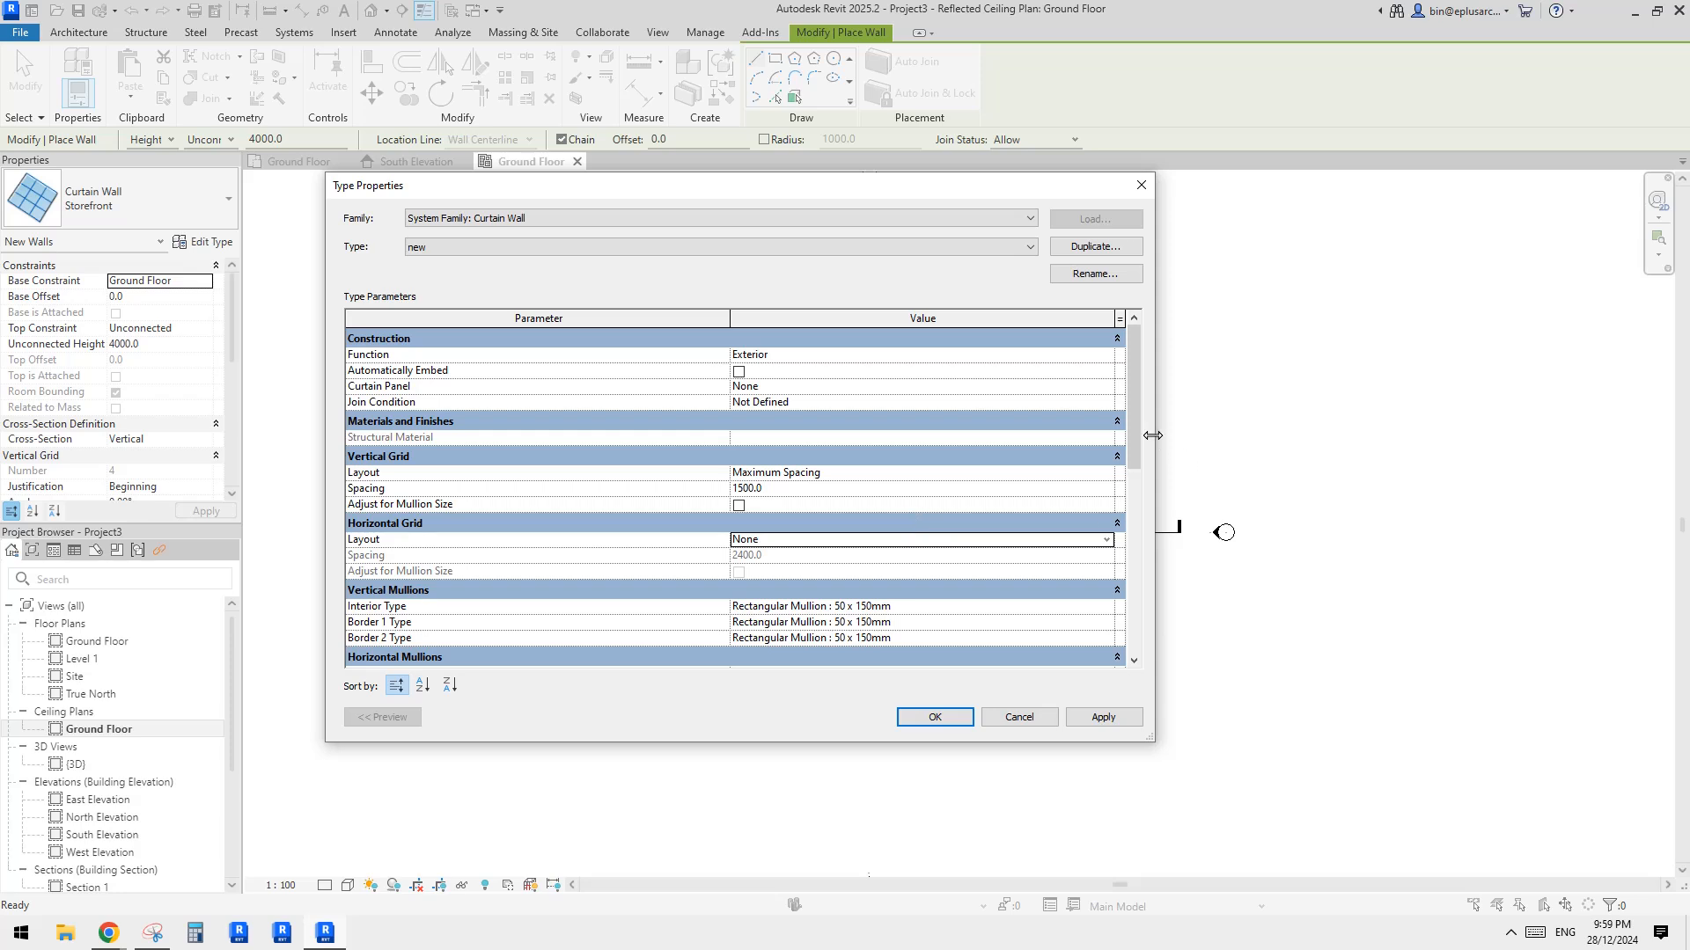
Step: Review the mullion types of the new curtain wall type and accept its type properties
drag(1136, 437, 1138, 508)
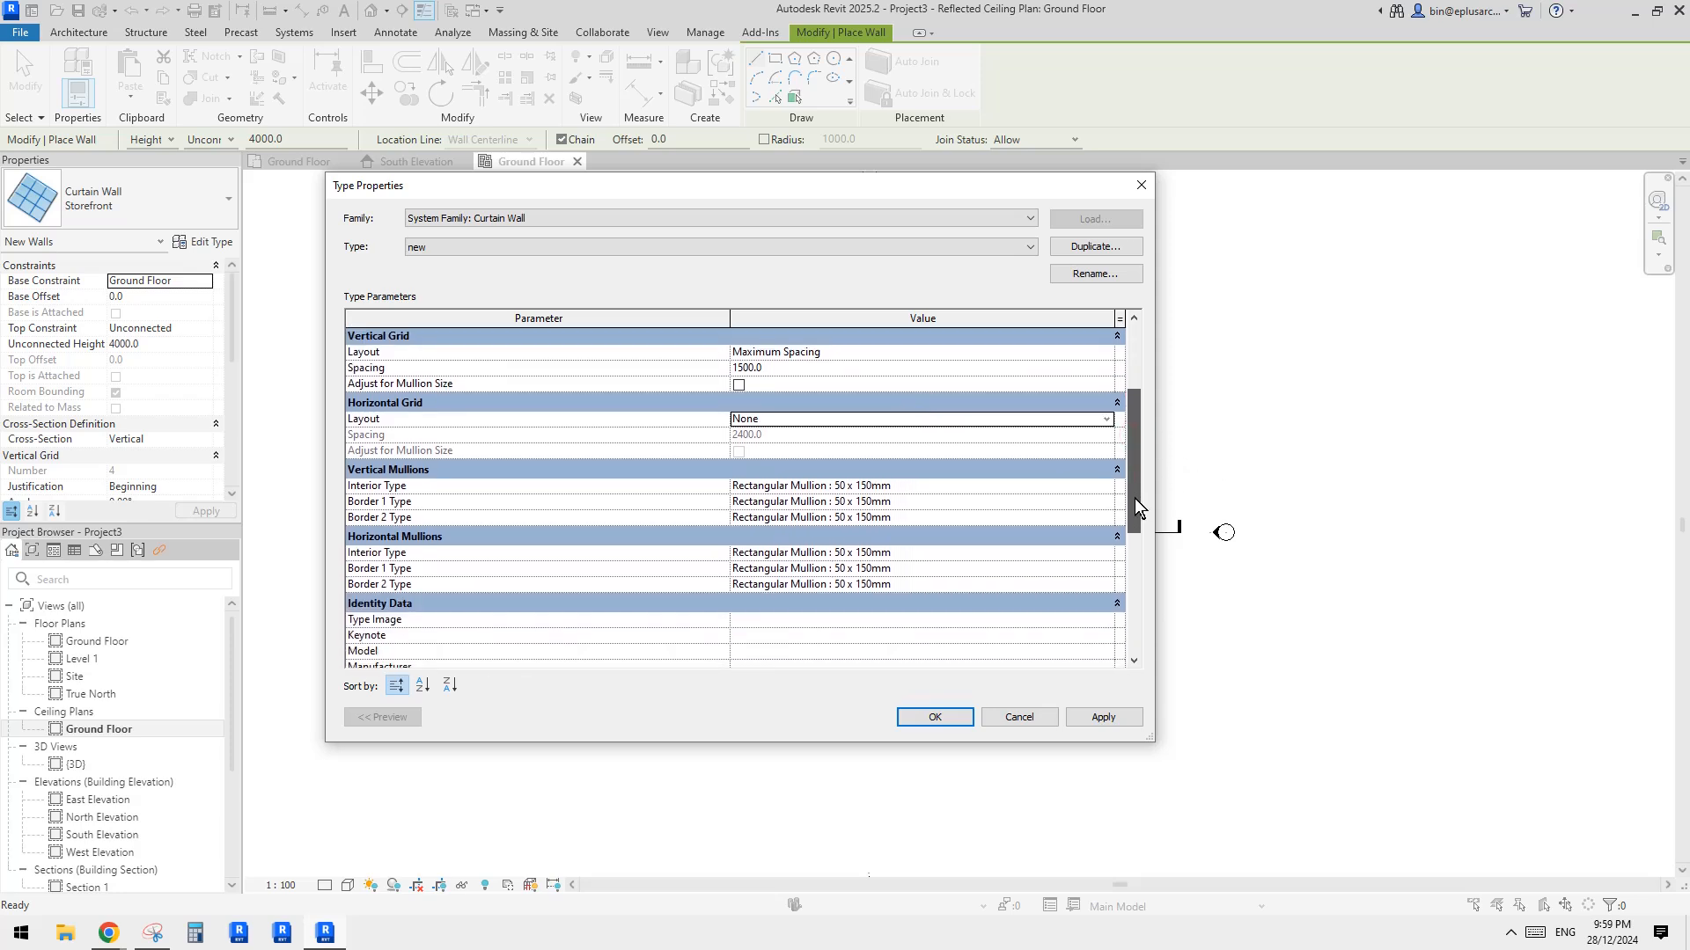
scroll(1139, 504, down, 1)
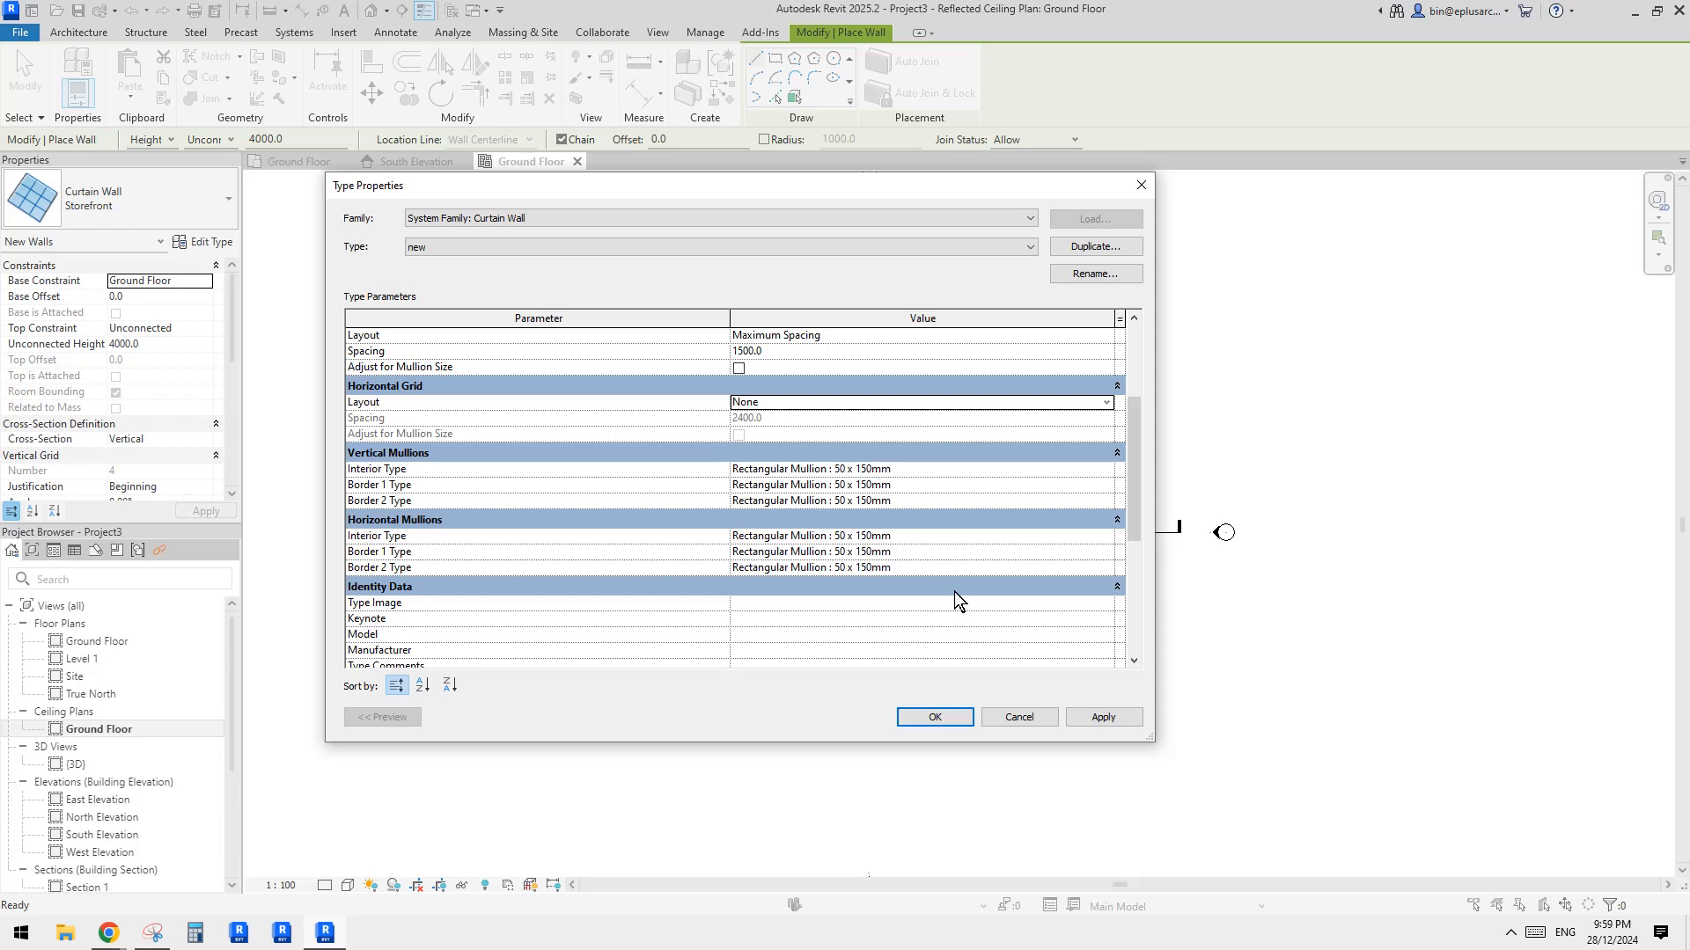
click(938, 717)
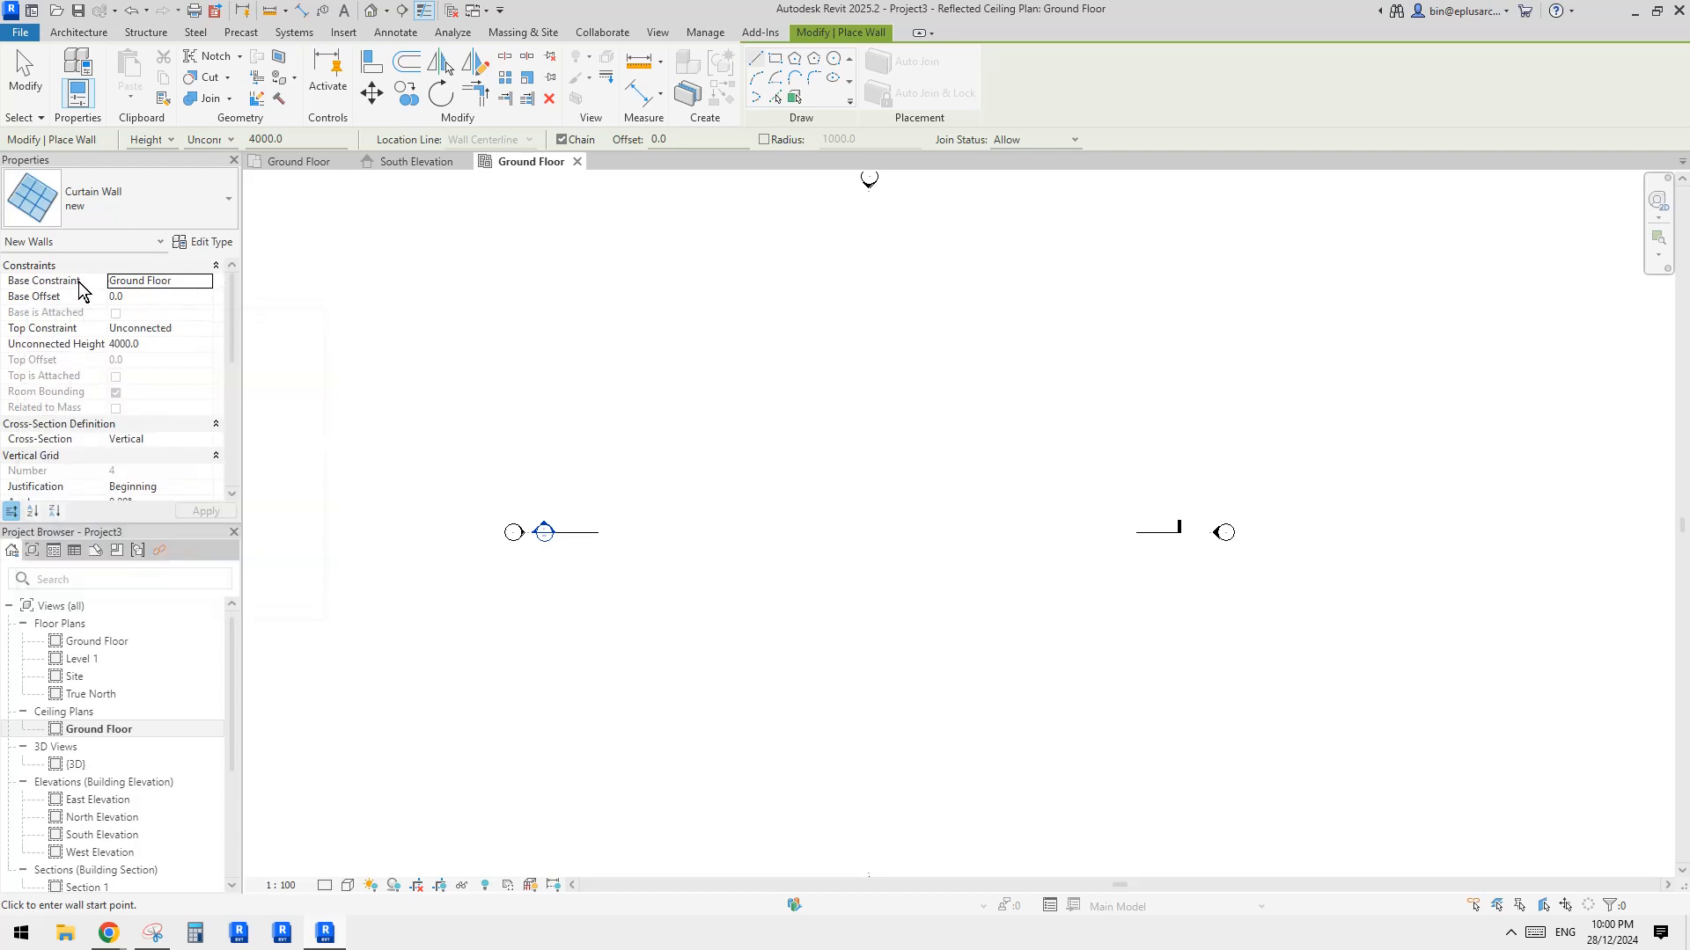
Step: Set the base constraint for the new wall to Level 3 and its top constraint to Up to level: Level 1
click(178, 280)
click(205, 280)
click(132, 309)
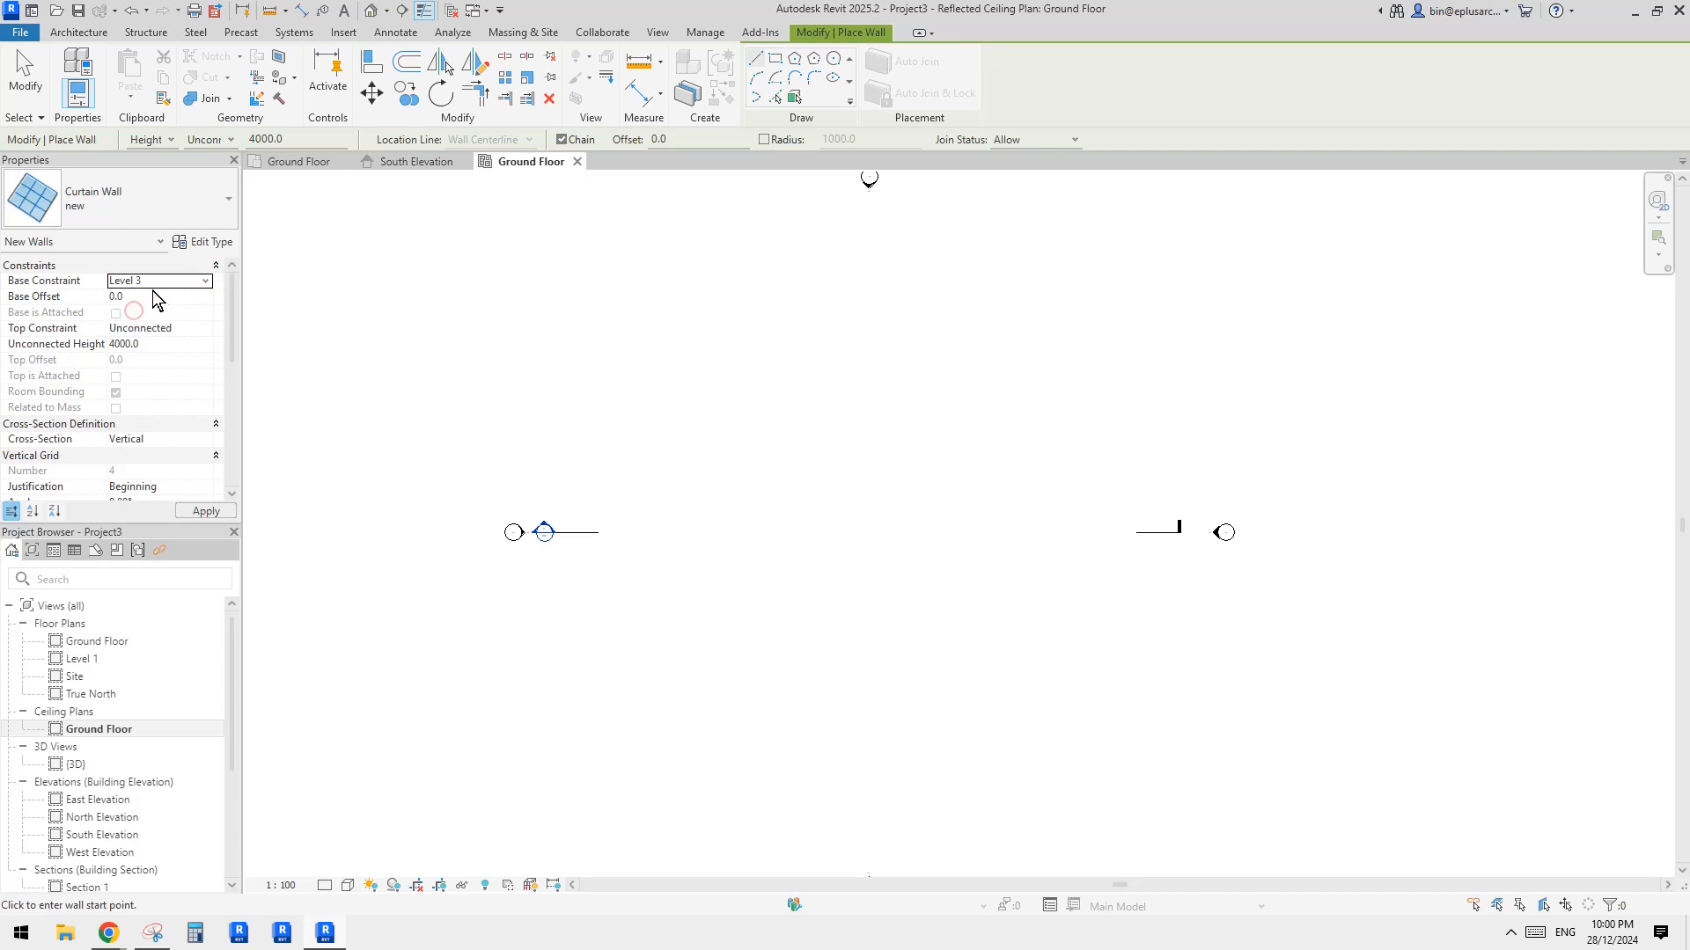
click(176, 333)
click(205, 328)
click(183, 386)
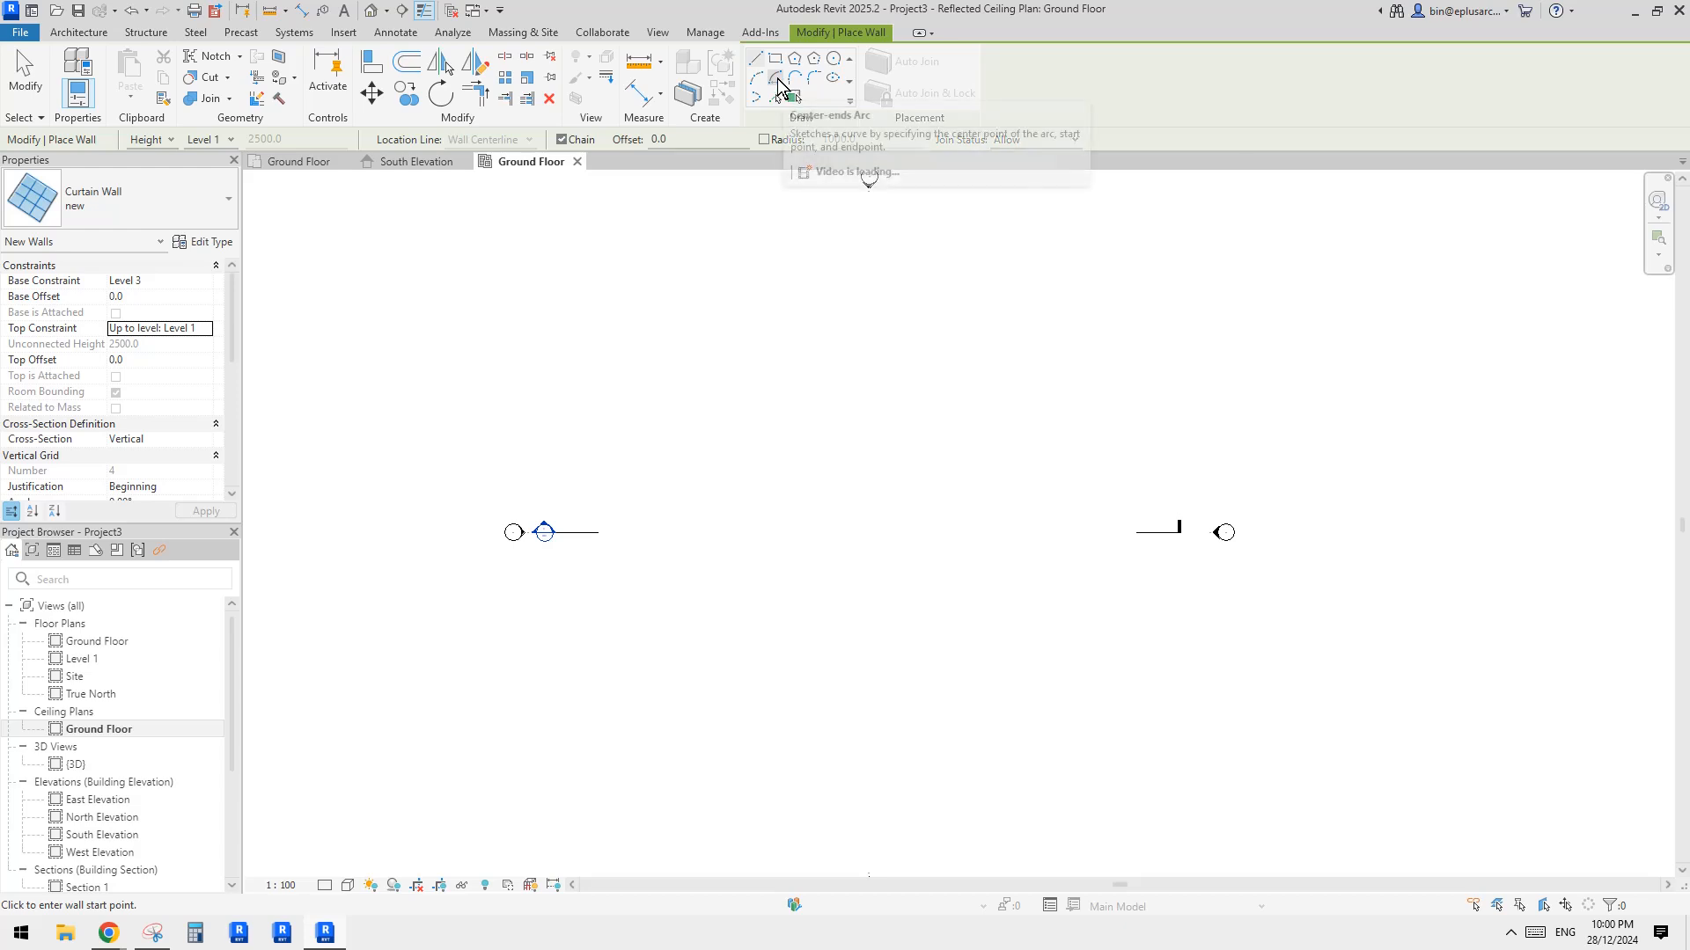
Step: Draw a Center-ends Arc curtain wall from the section line with a 4000 mm radius and a sweep of about 64°
click(777, 80)
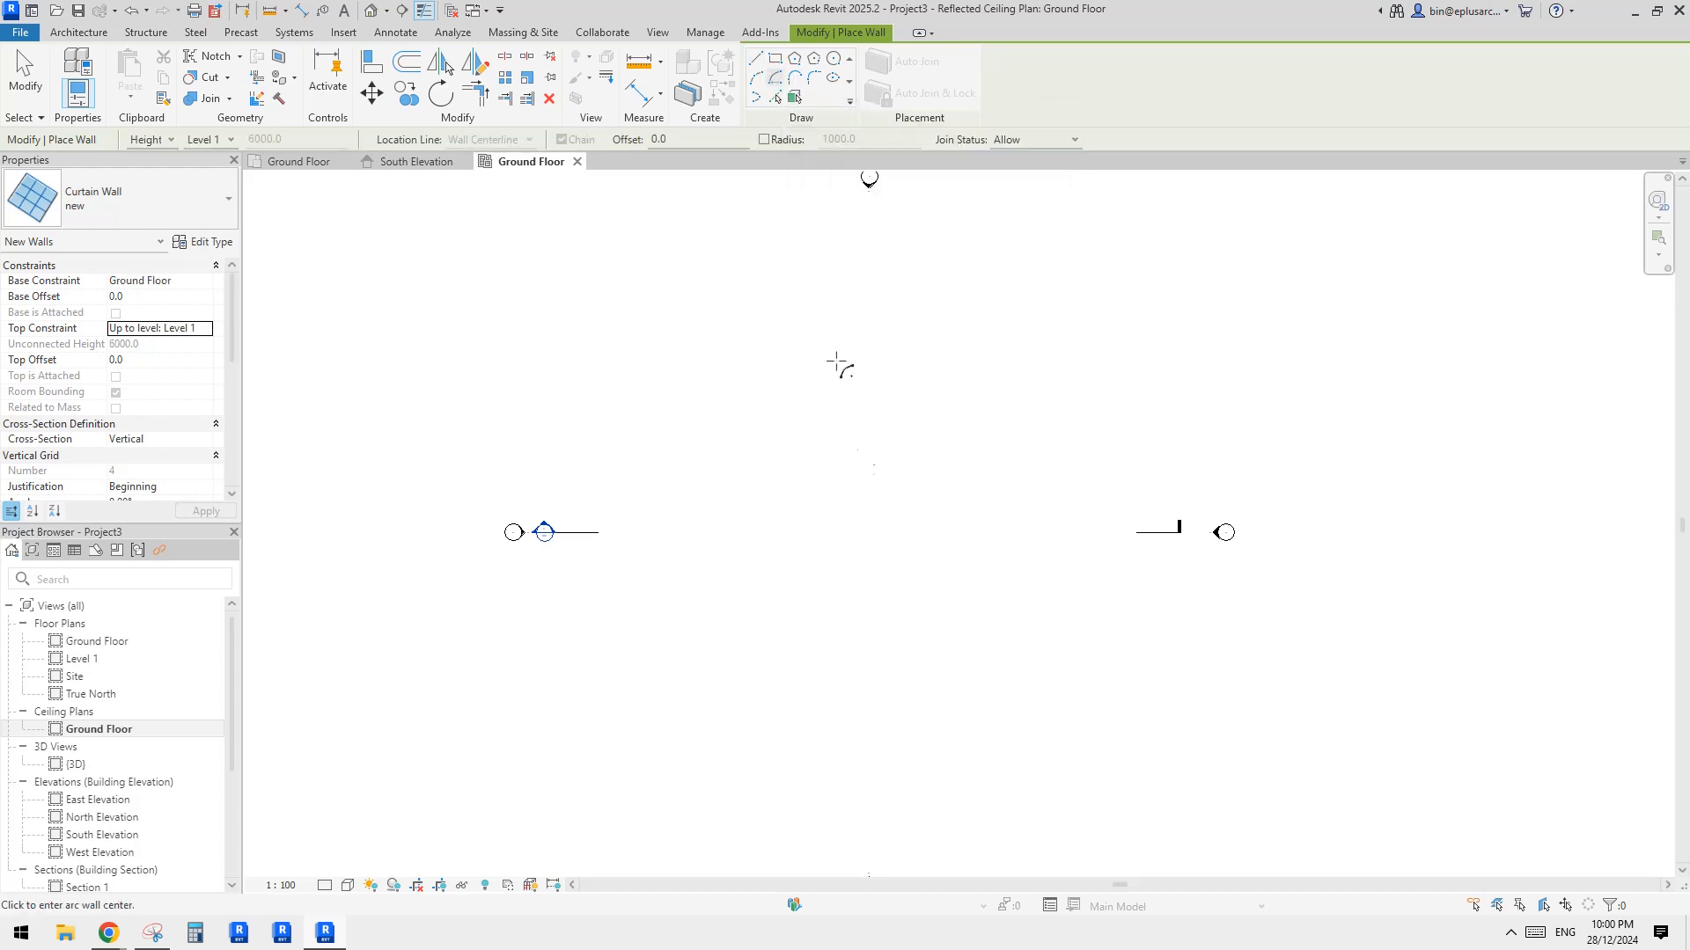
click(868, 533)
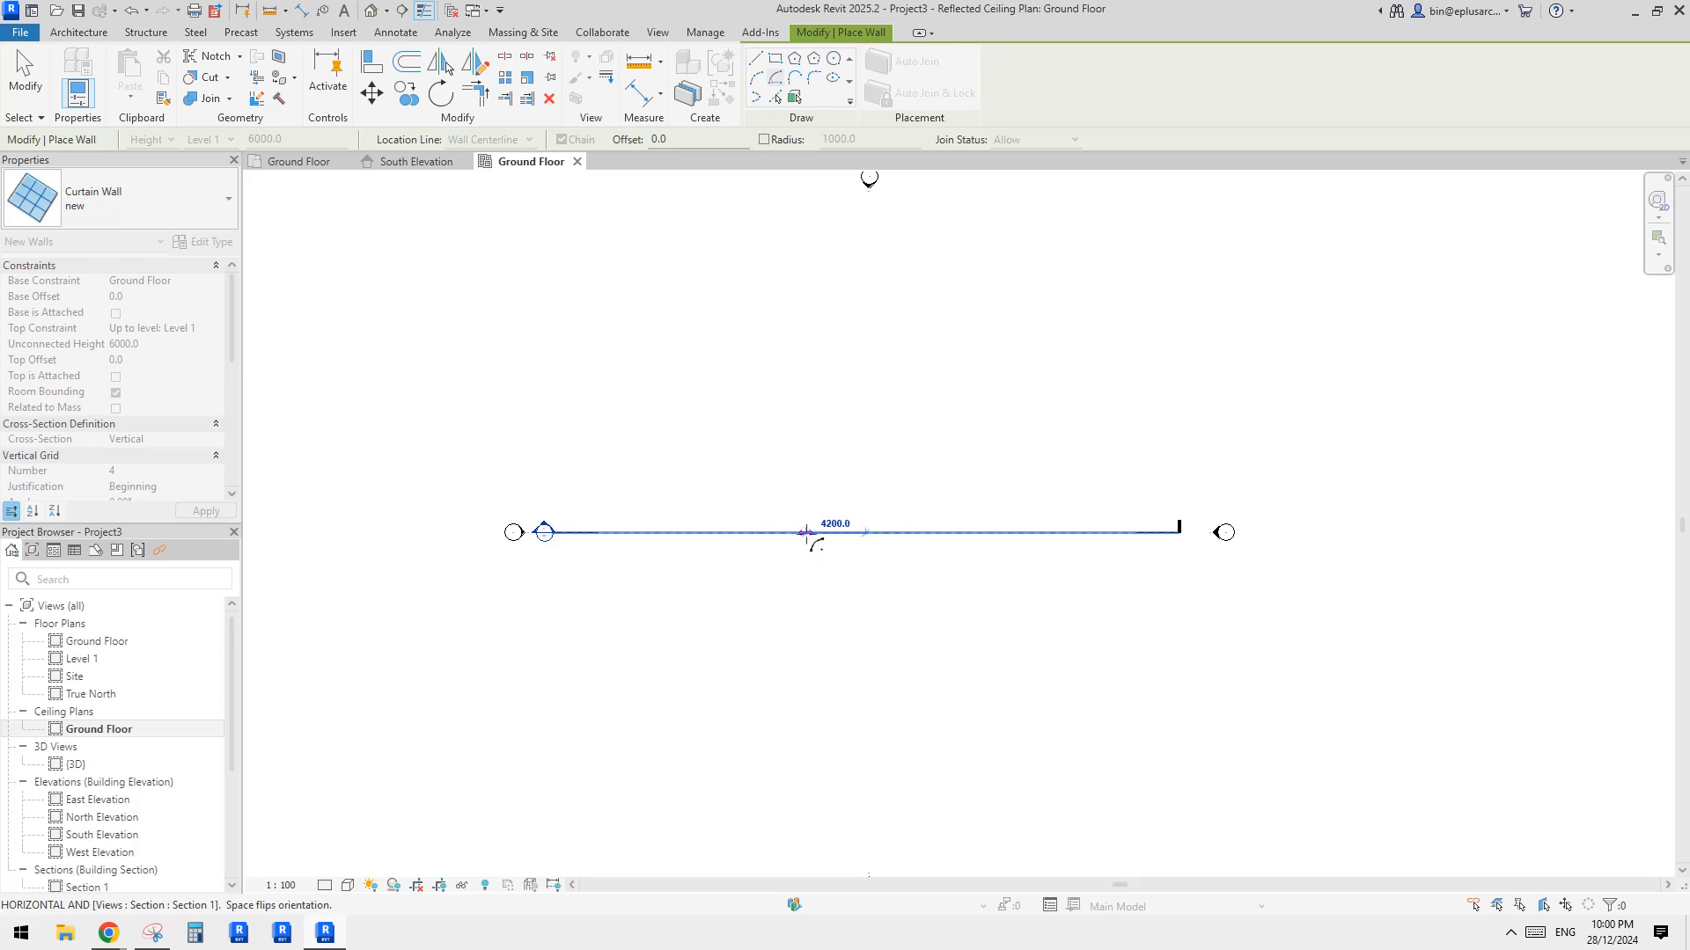
scroll(811, 533, up, 4)
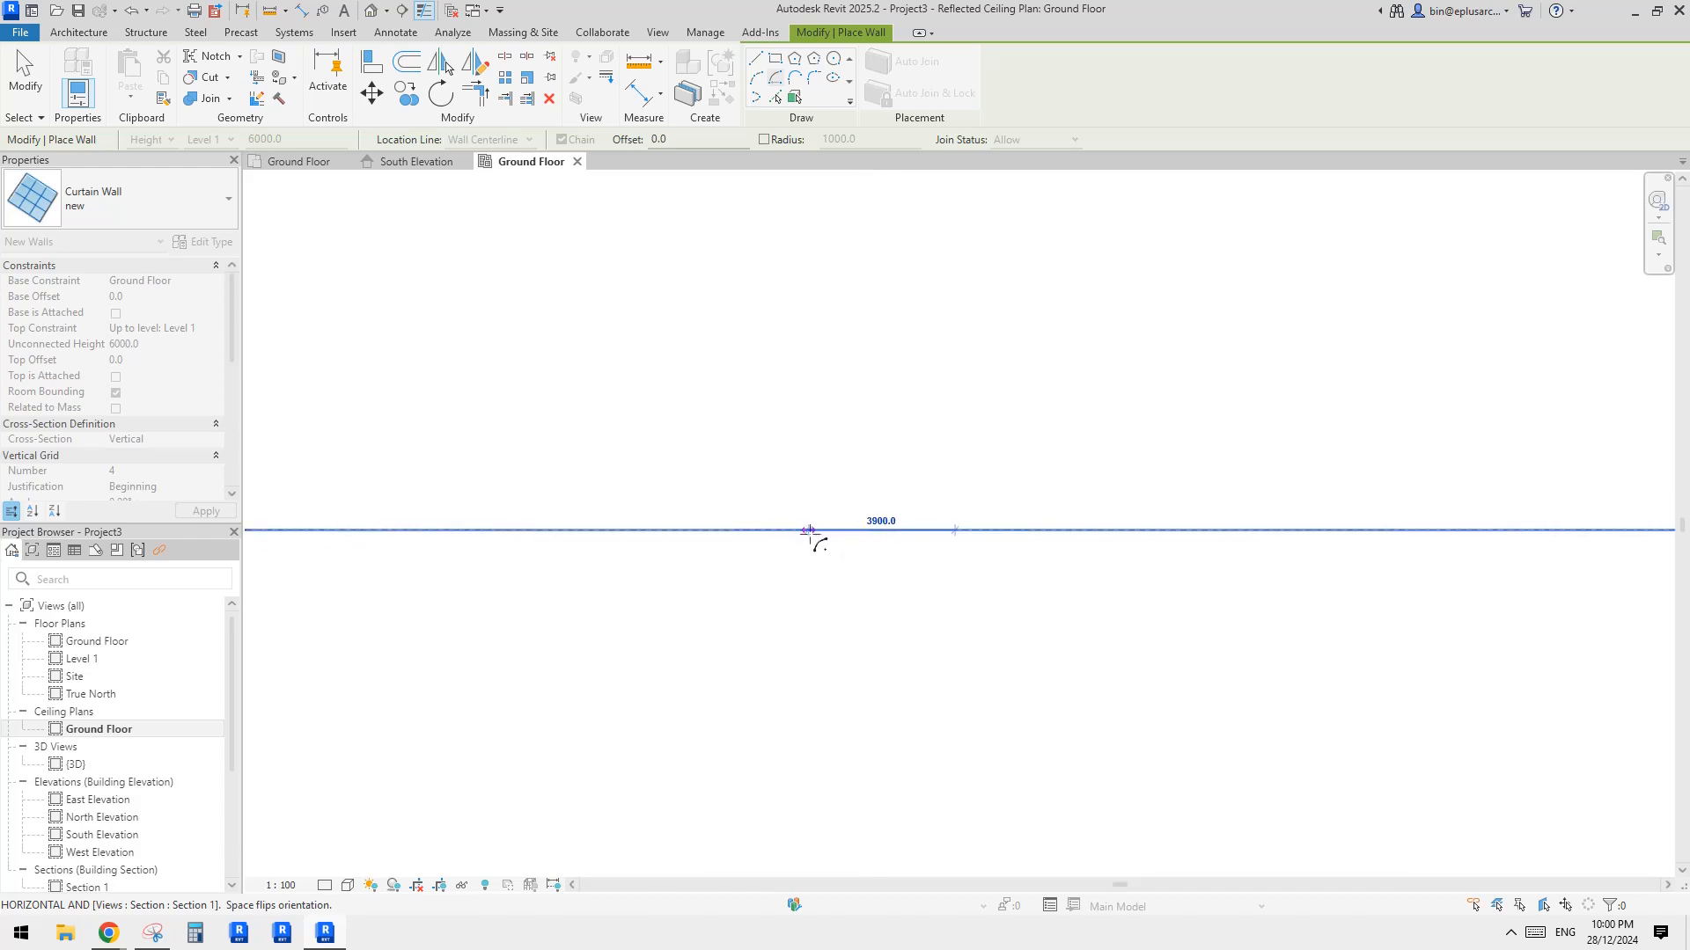
click(804, 530)
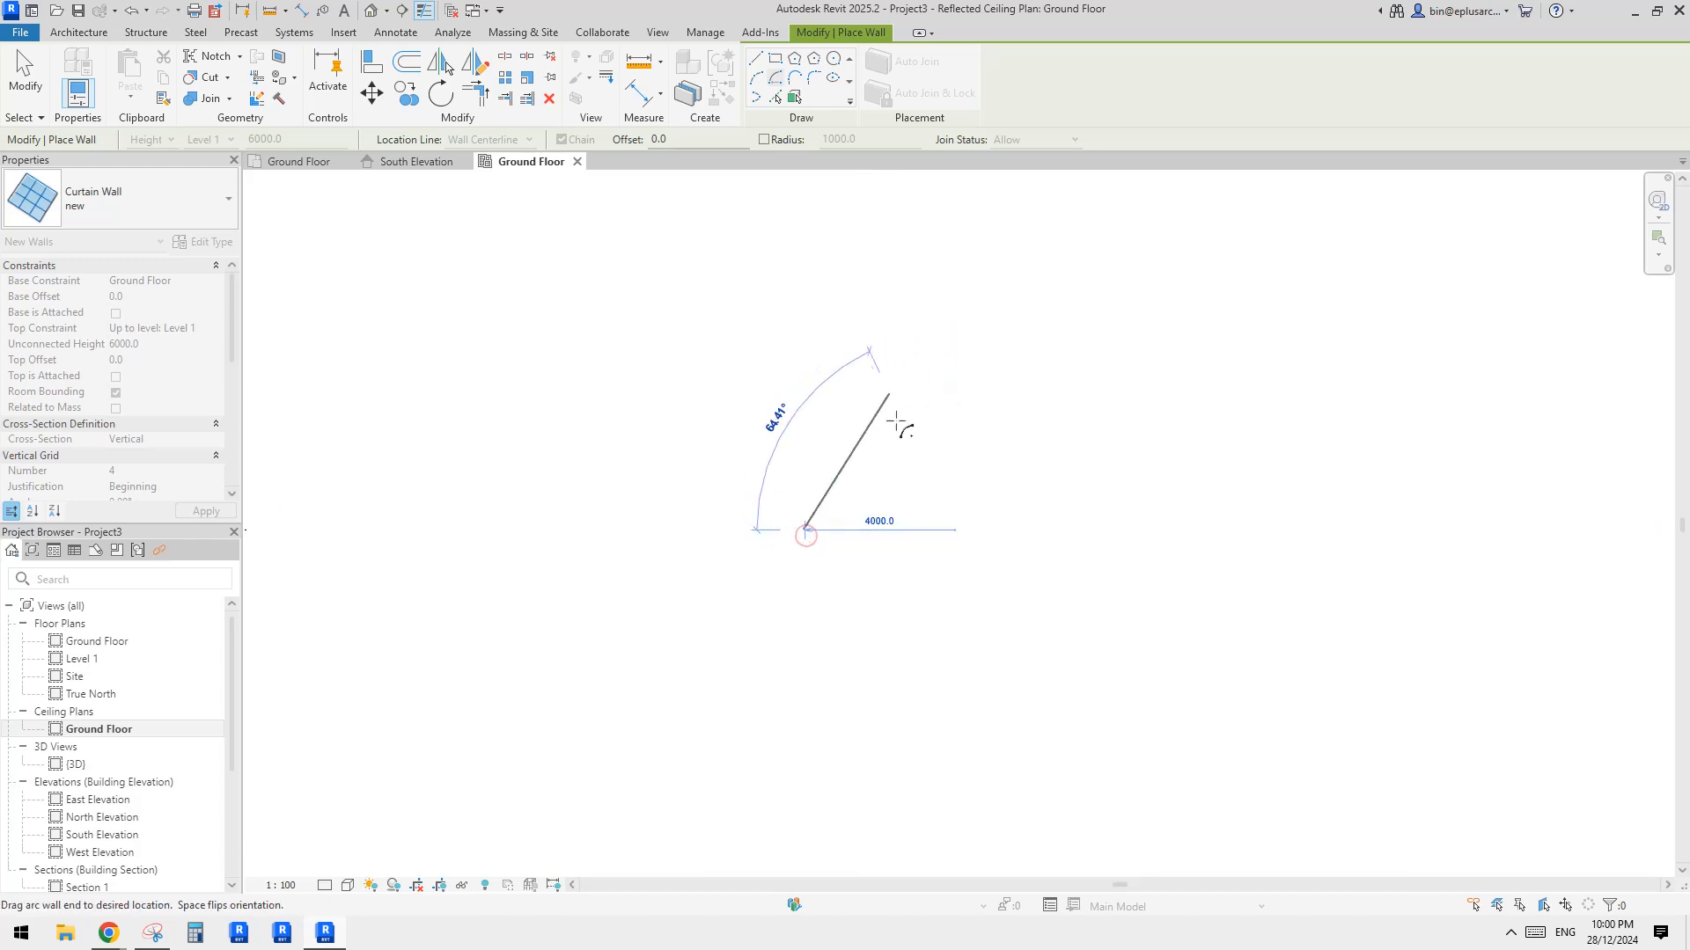
click(890, 394)
key(Escape)
key(Escape)
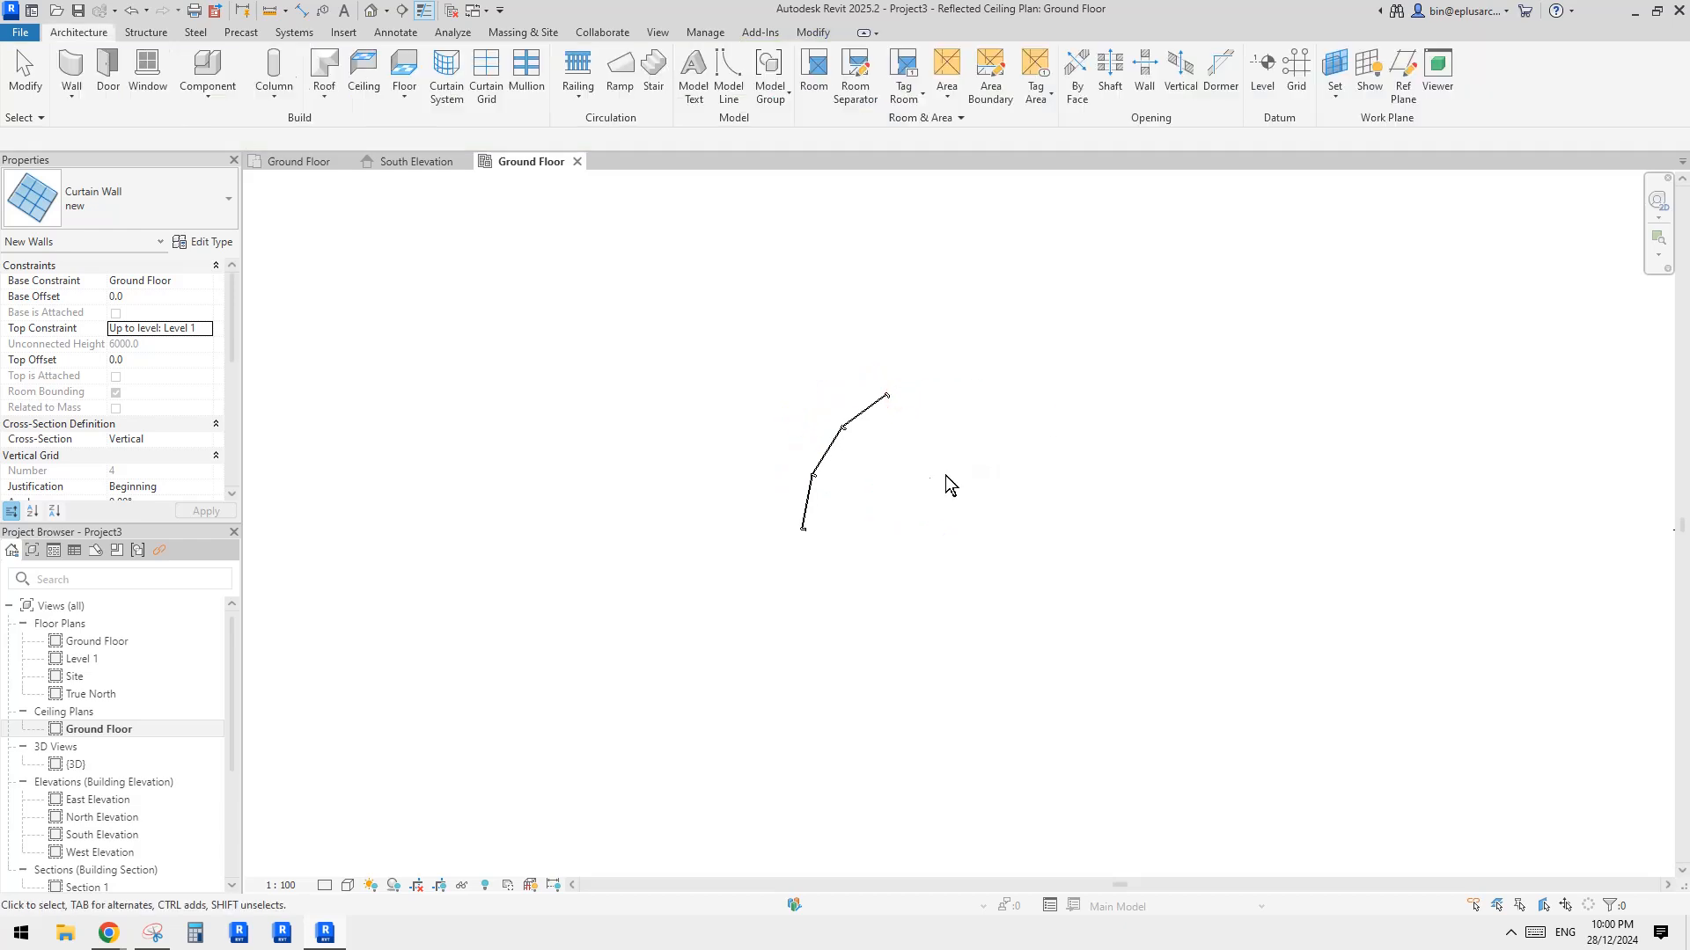
Step: Set the radius of the curved curtain wall to 6000 mm
click(876, 387)
click(889, 530)
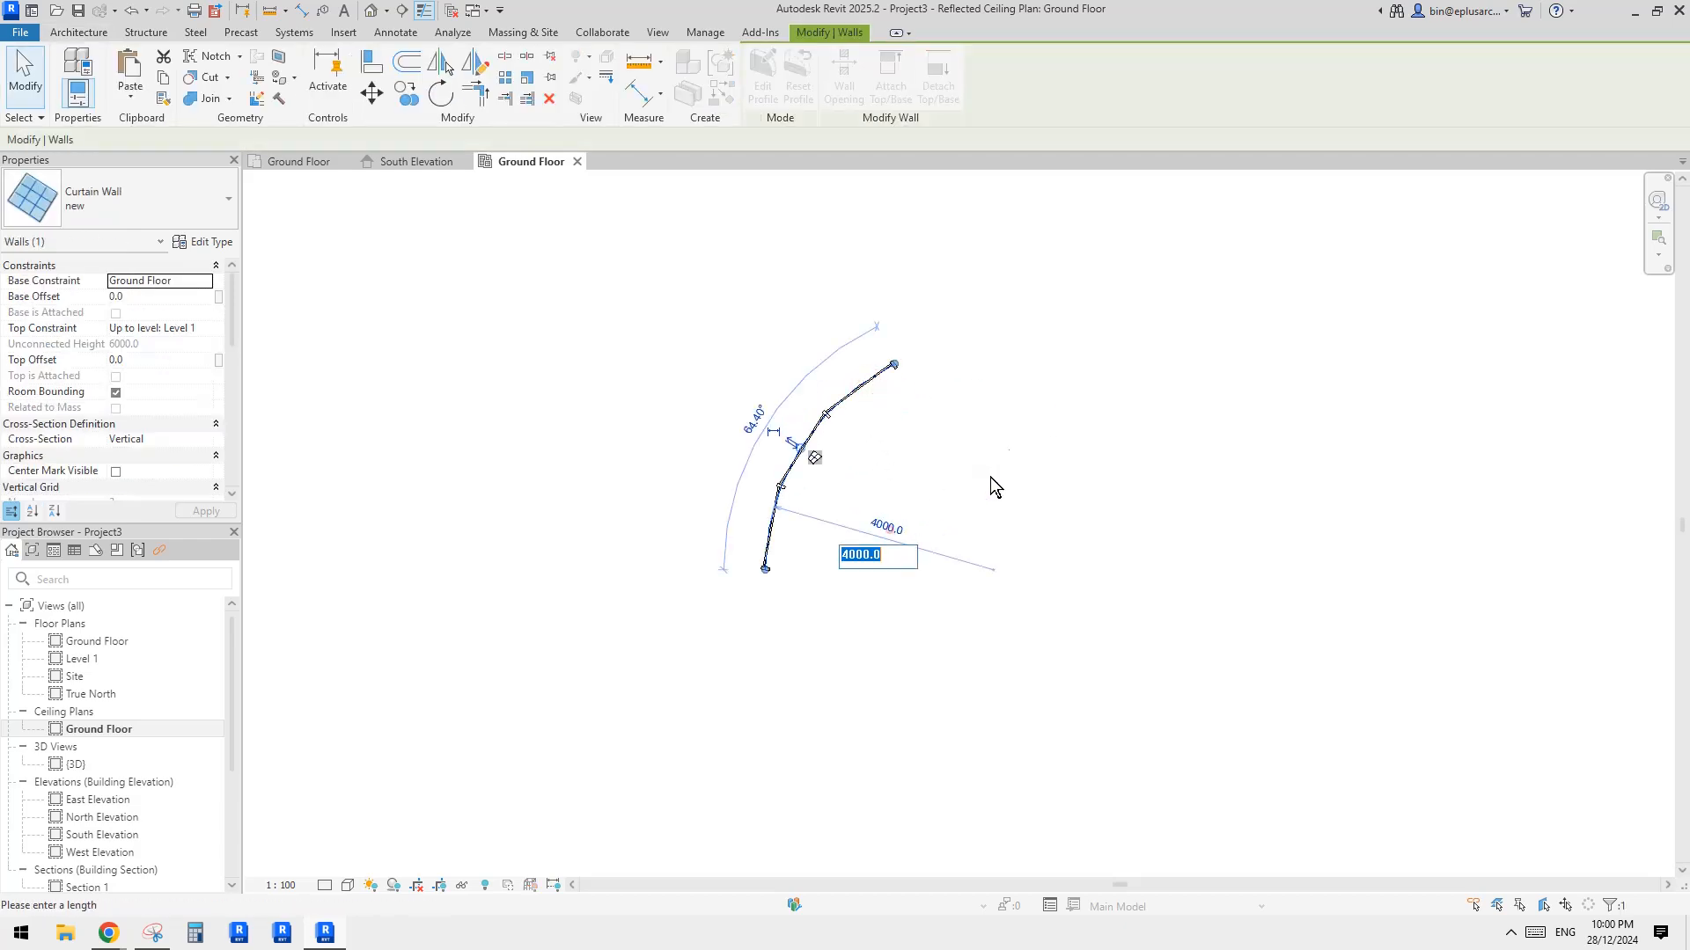
text(6000)
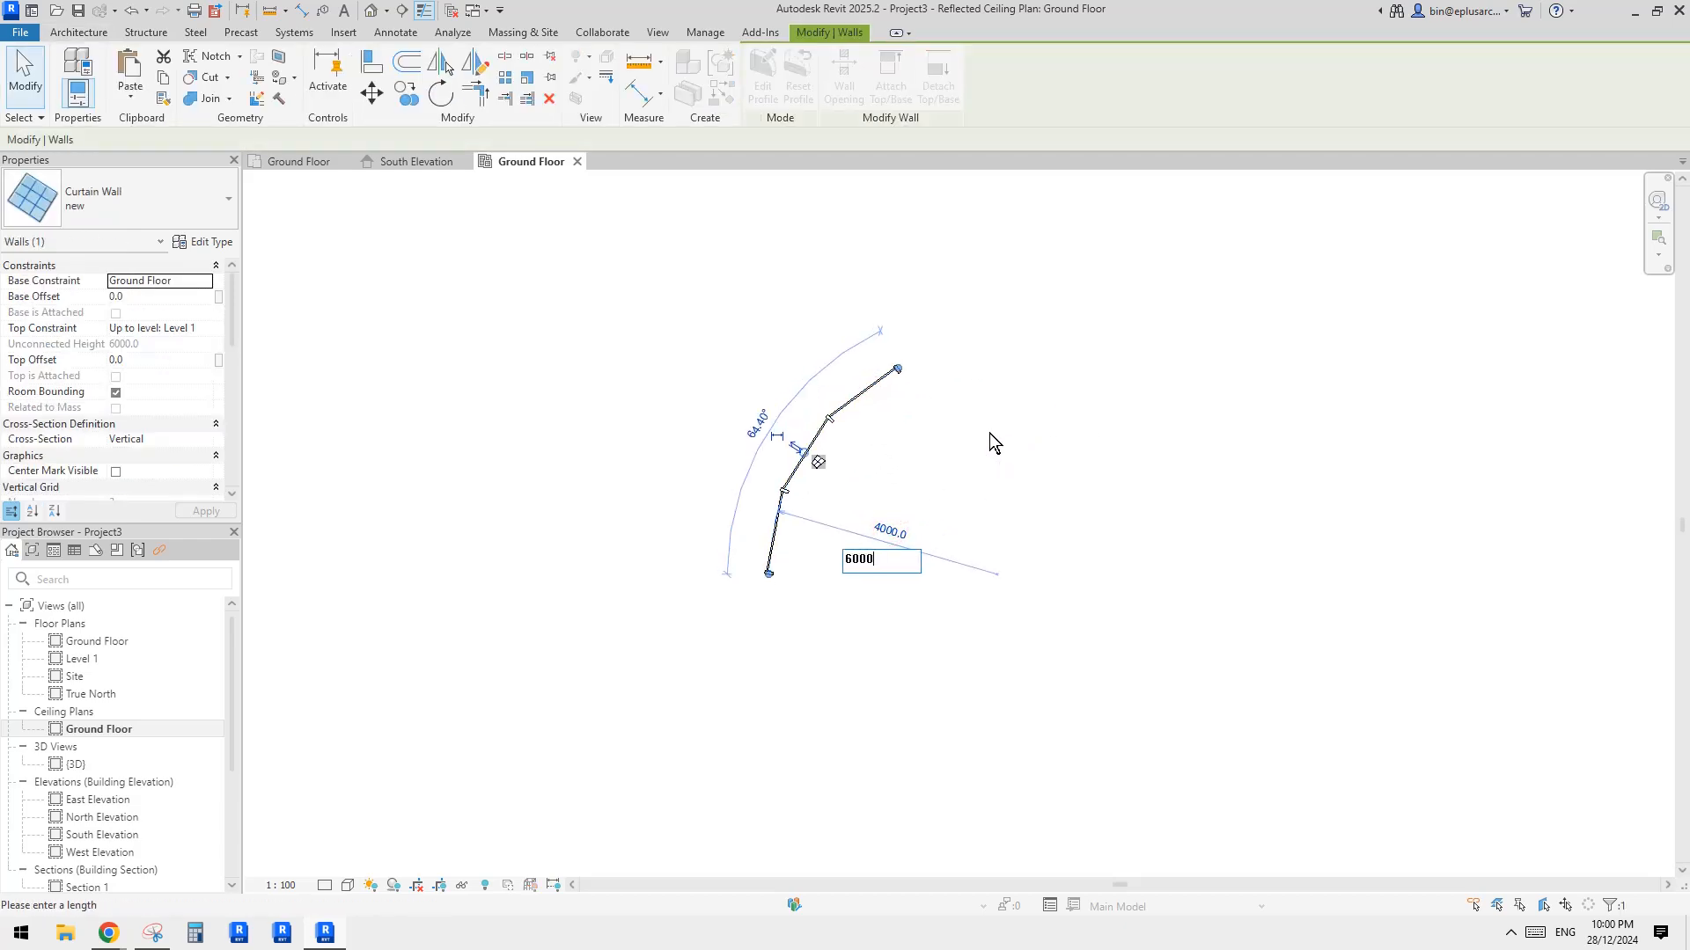
key(Return)
click(1060, 447)
middle_drag(934, 398, 976, 422)
click(794, 365)
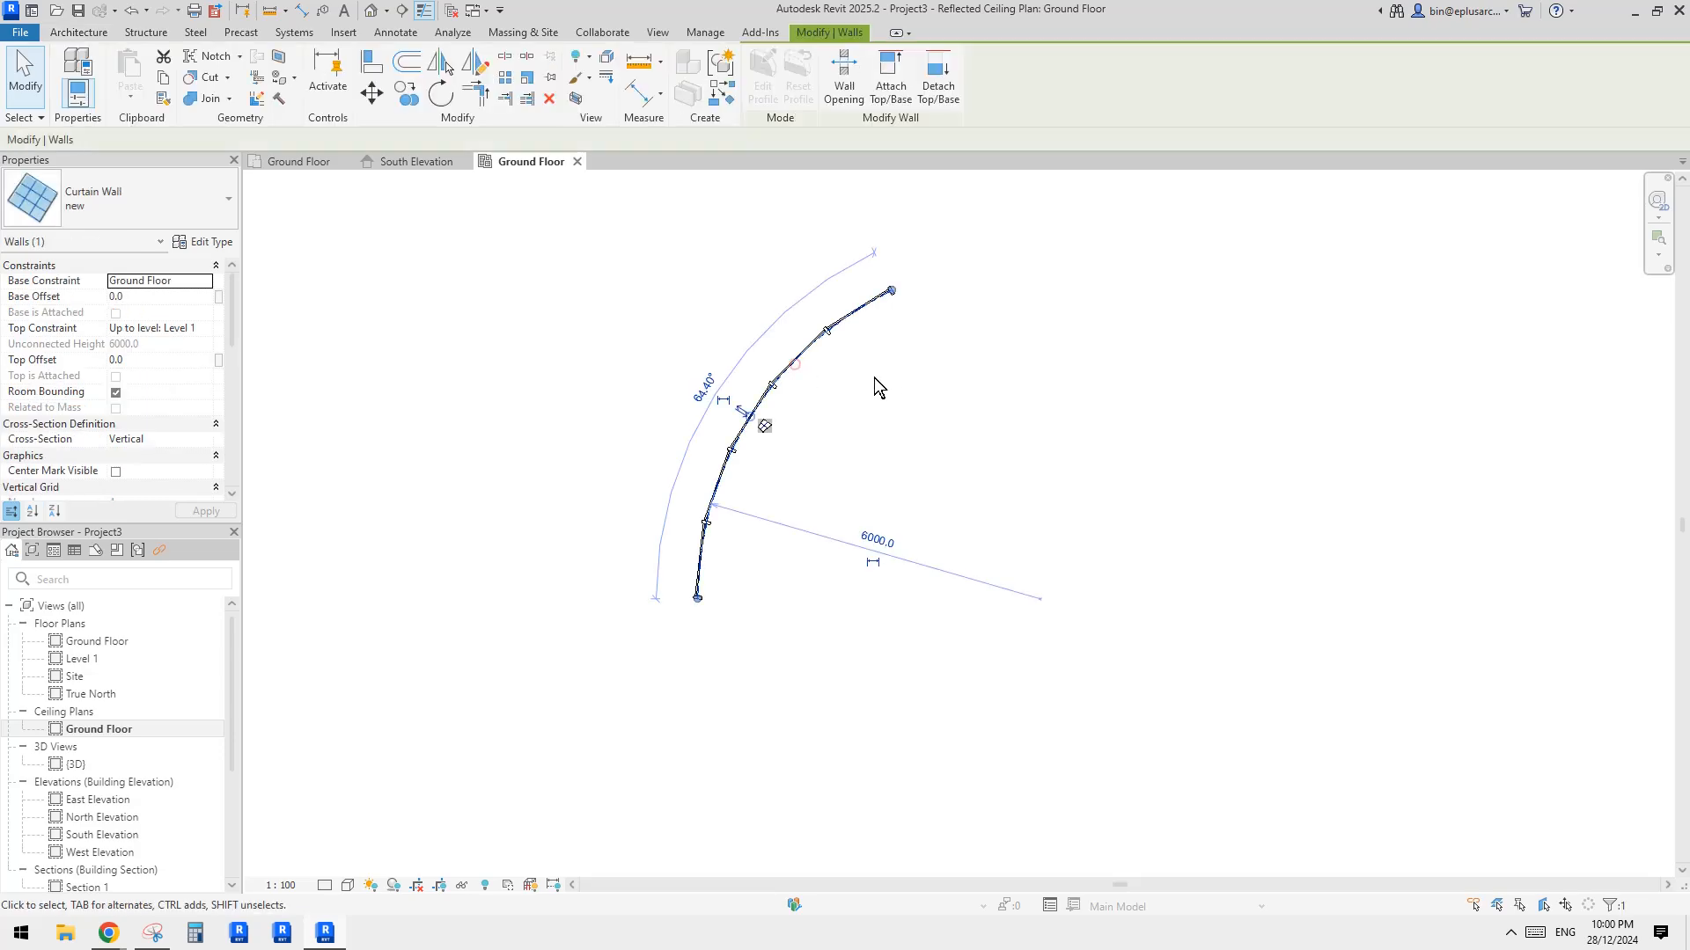
click(874, 377)
middle_drag(844, 405, 847, 409)
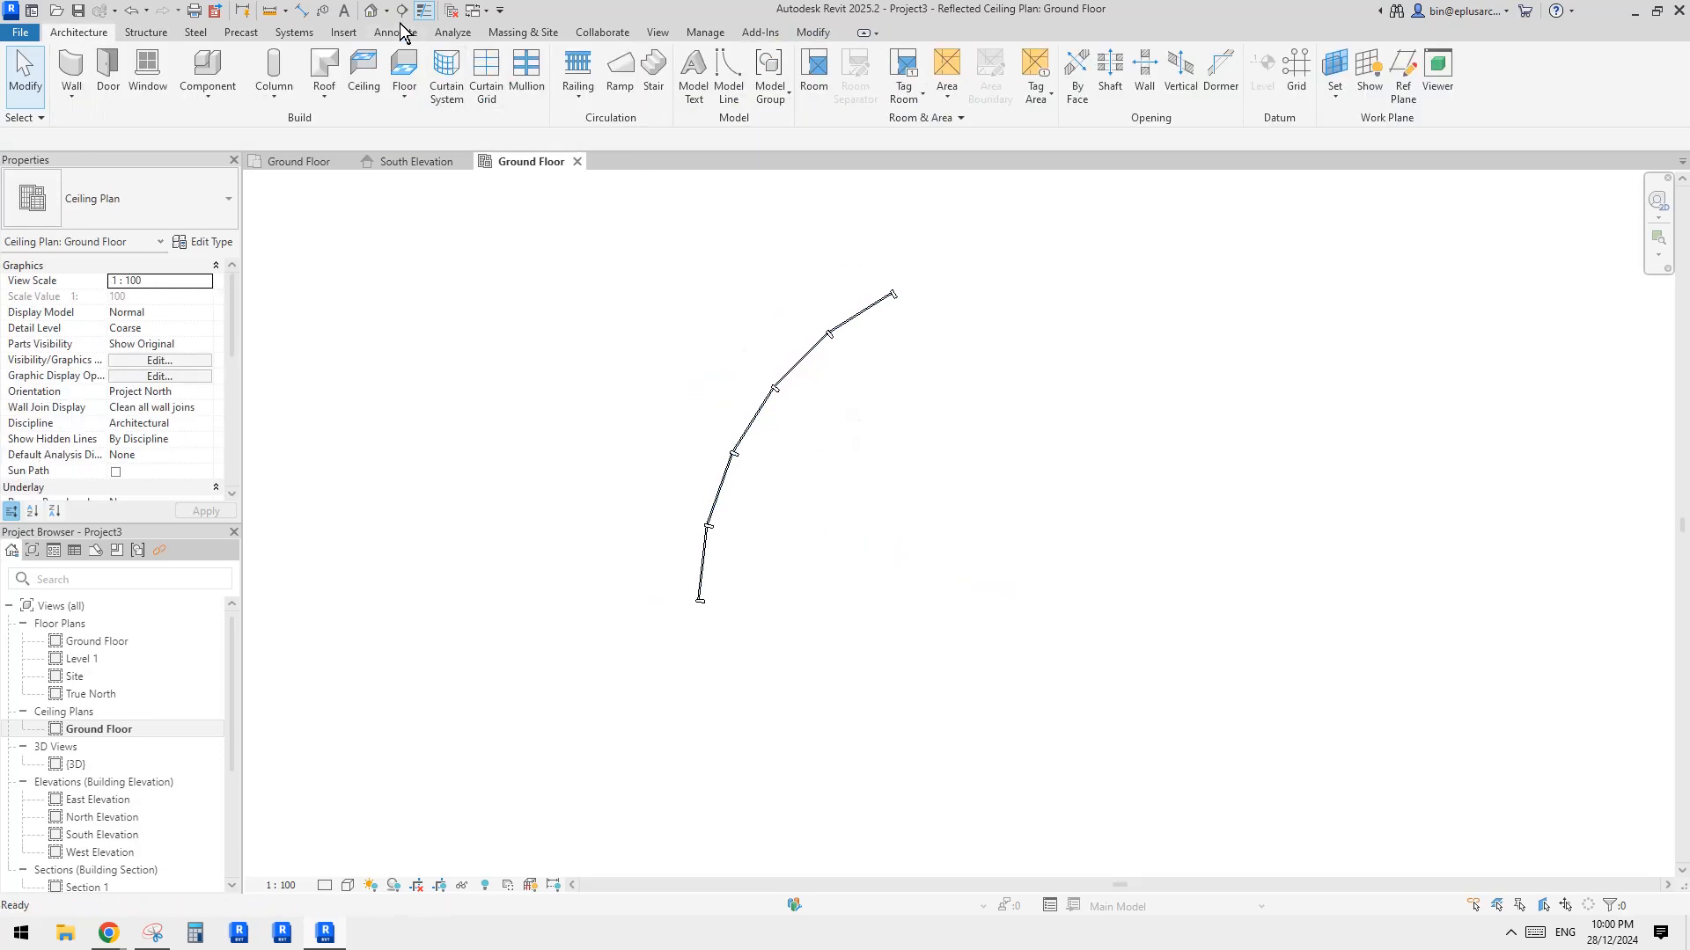
Step: Open the default 3D view and show the inner face of the curved curtain wall
click(370, 11)
scroll(1061, 461, up, 3)
click(1056, 461)
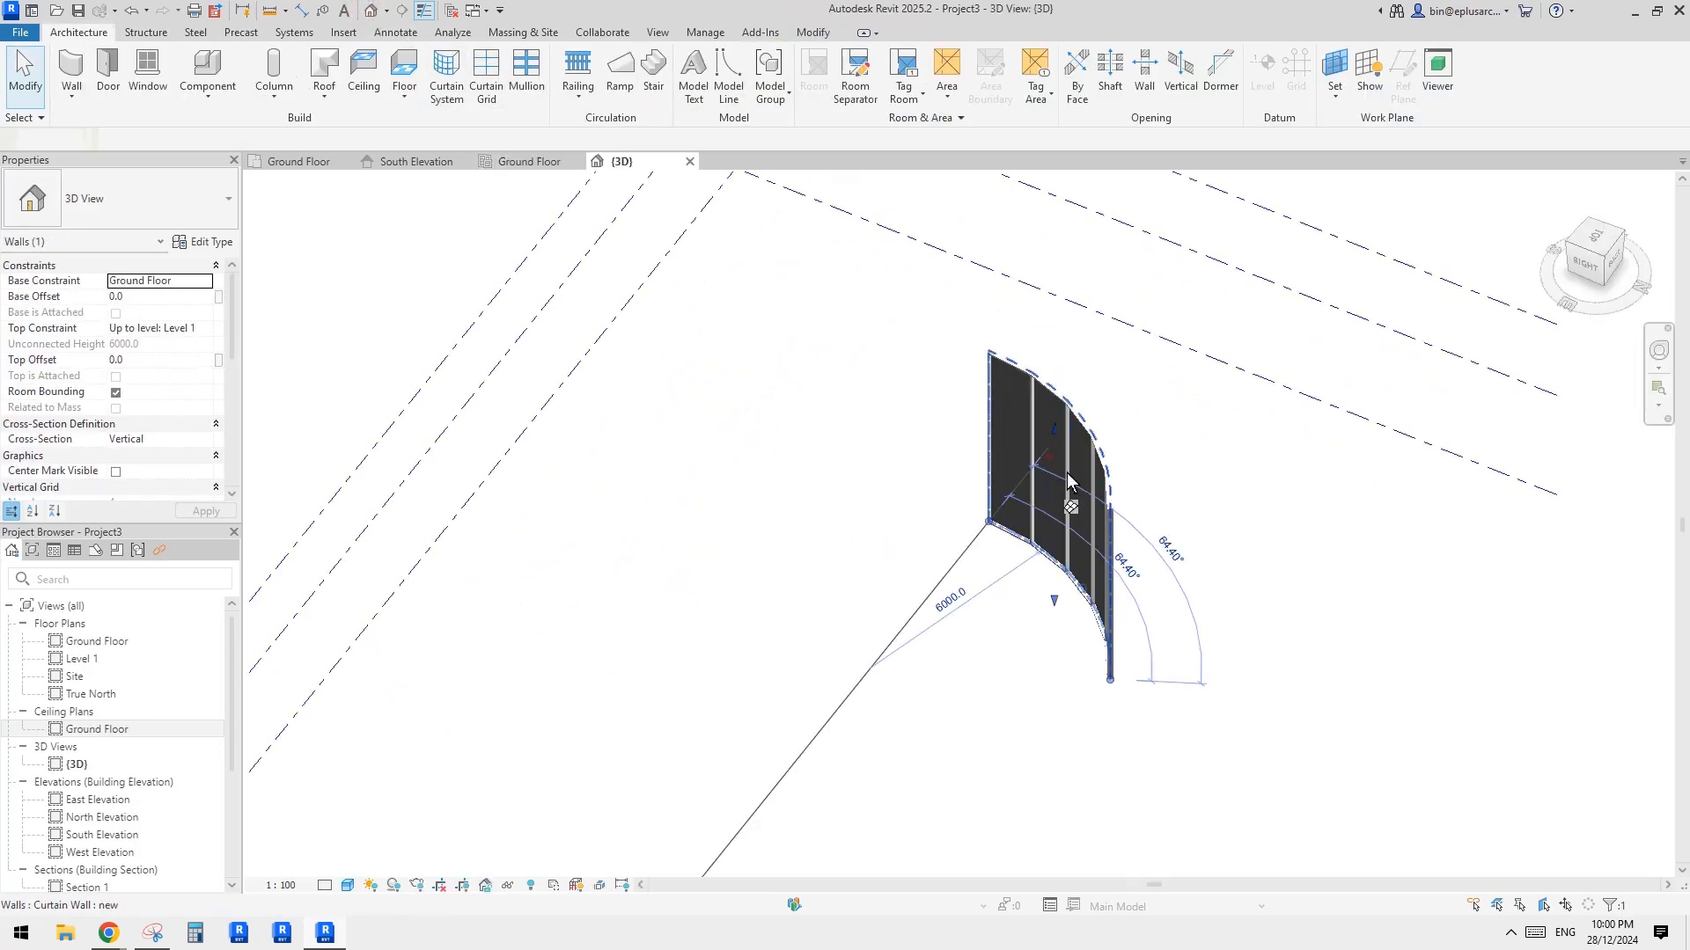
click(1258, 403)
shift+middle_drag(1065, 535, 444, 678)
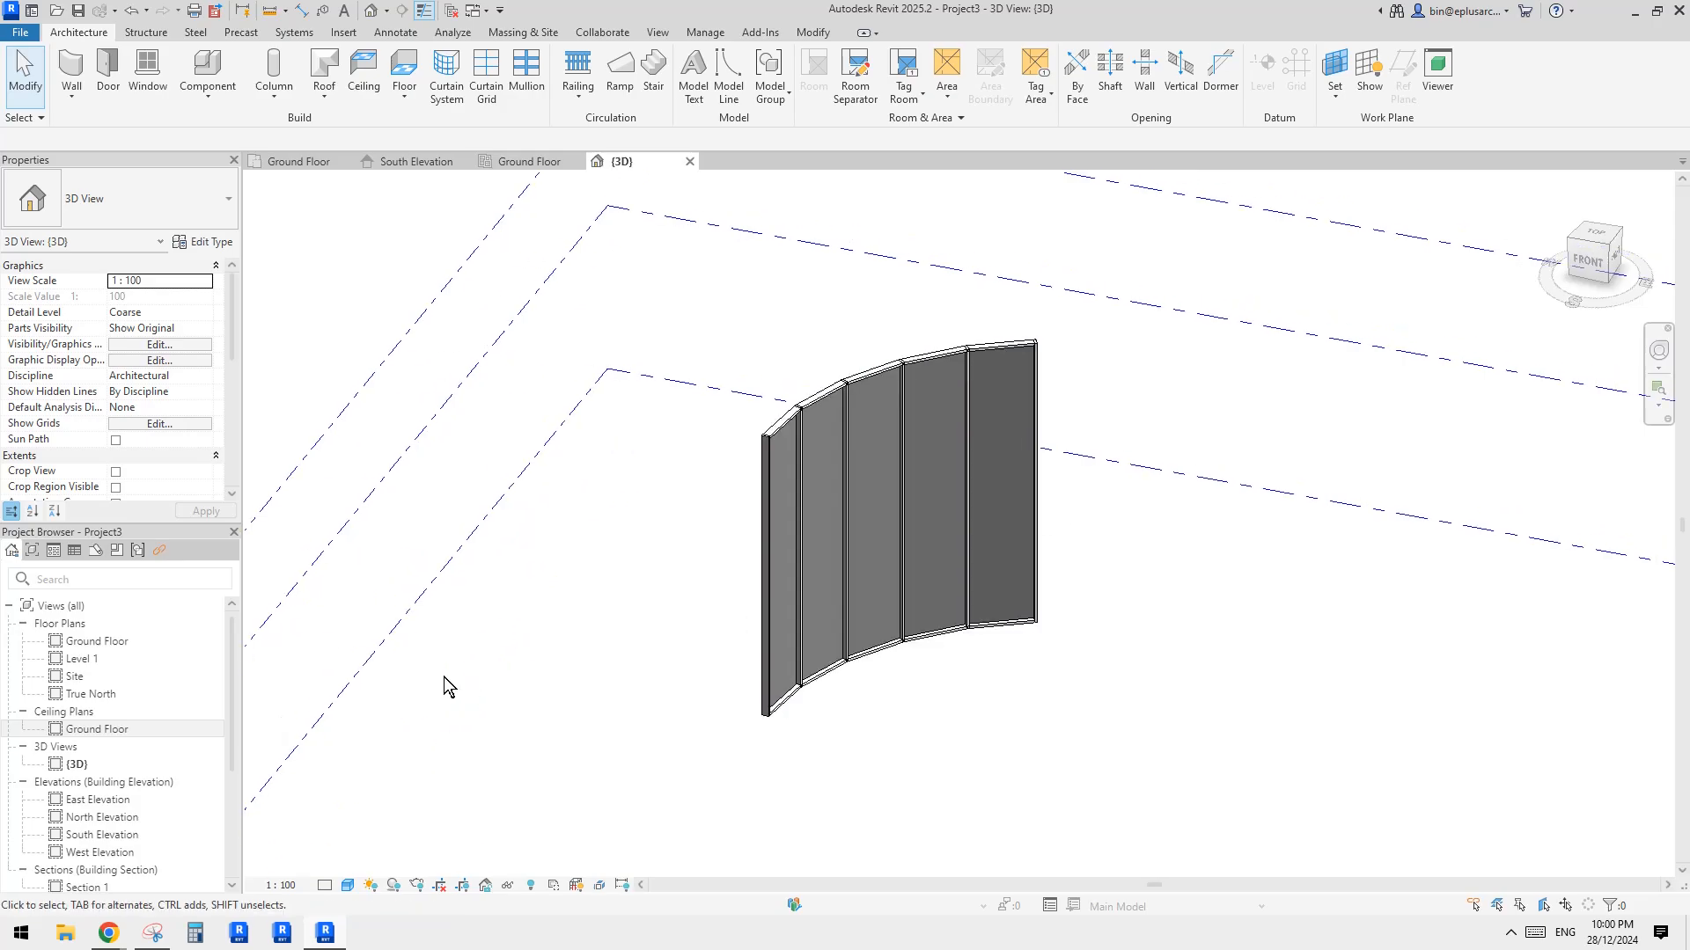
Step: Check the ceiling feature photo in Chrome against the curved wall and return to the 3D view in Revit
mouse_move(115, 940)
click(150, 862)
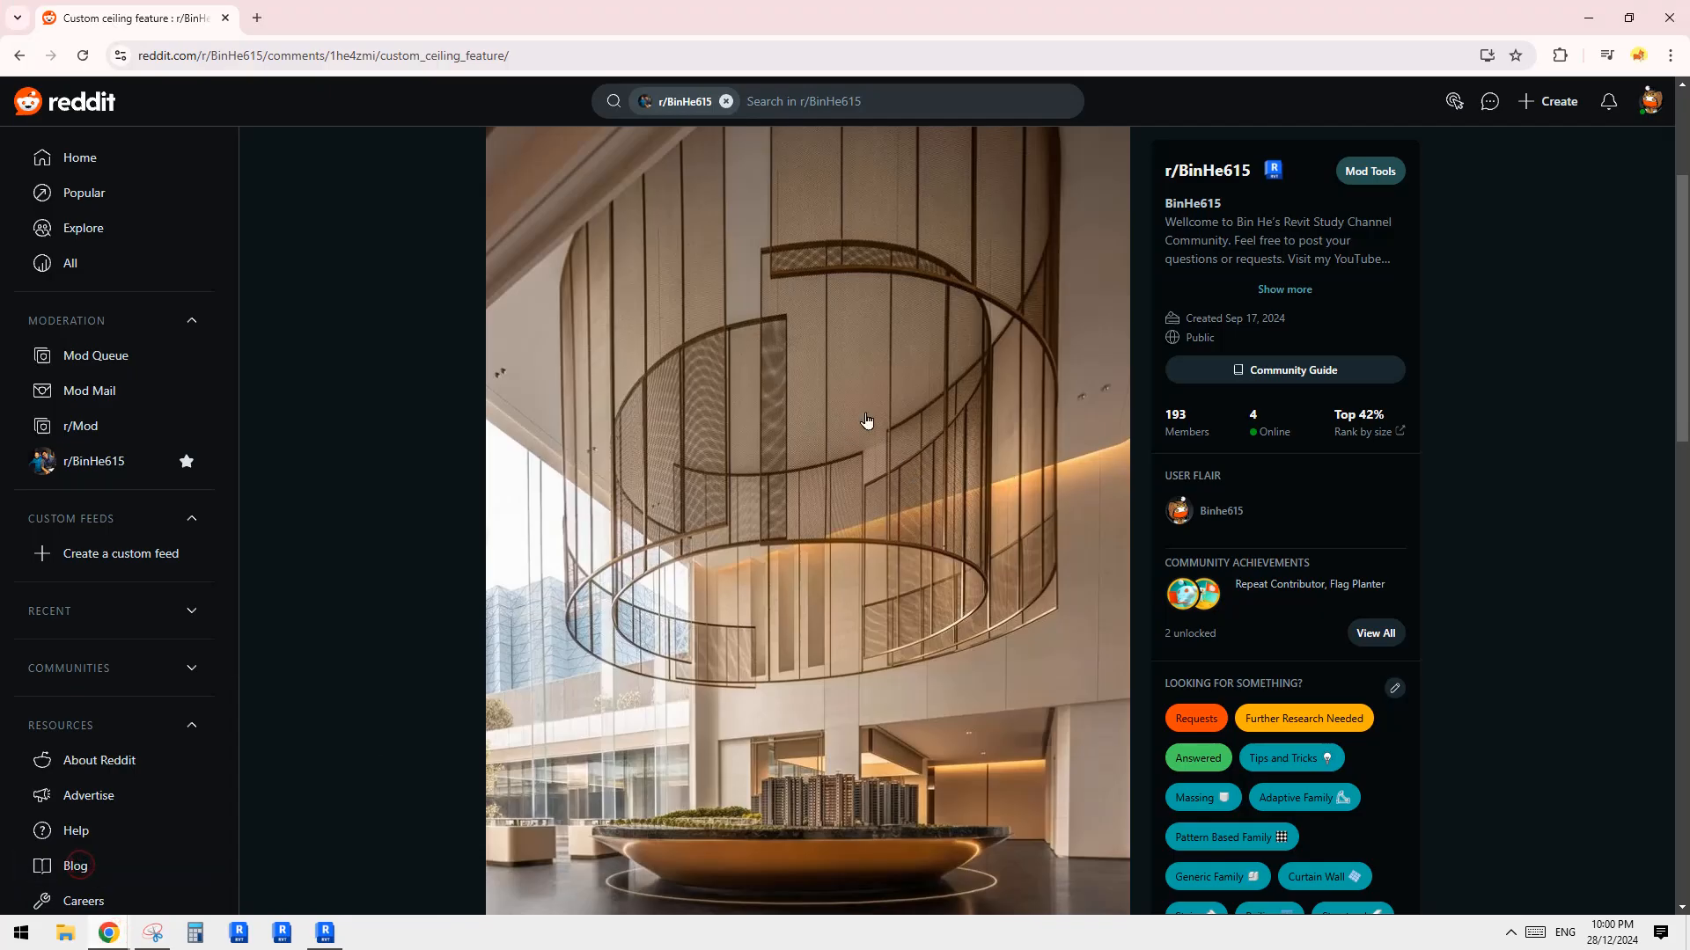
click(328, 938)
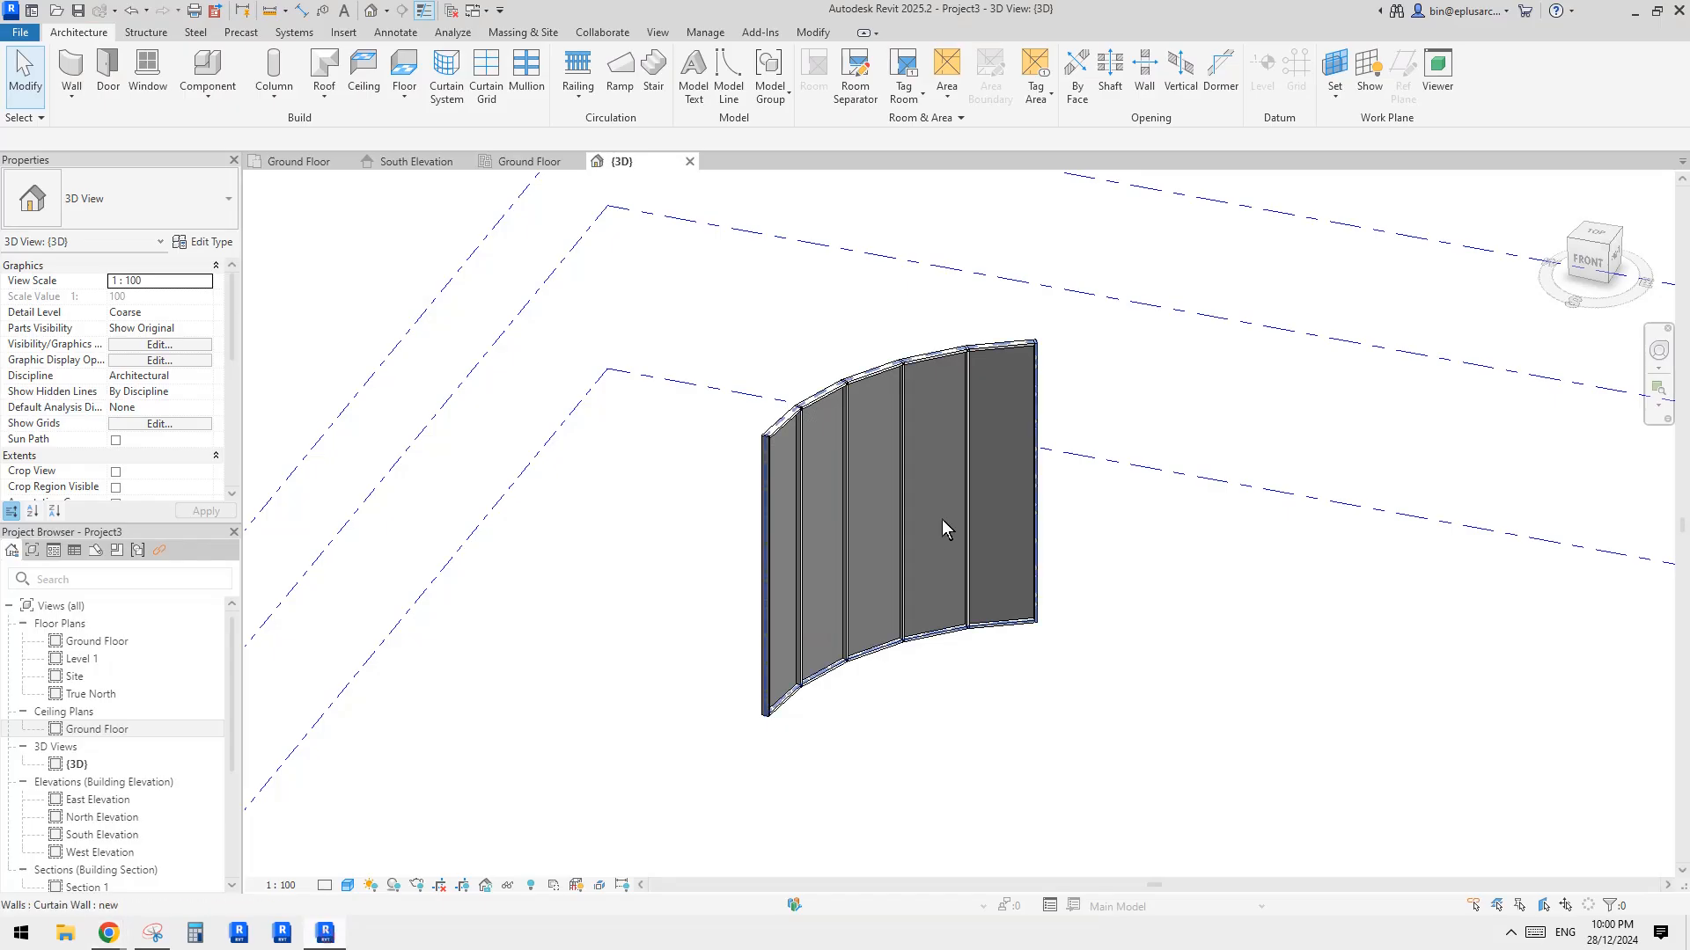
Step: Extend the free end of the curved curtain wall along its arc to a sweep of about 75°
click(933, 544)
drag(1046, 609, 1099, 614)
scroll(1094, 626, up, 1)
scroll(1070, 575, up, 2)
shift+middle_drag(1070, 575, 1042, 585)
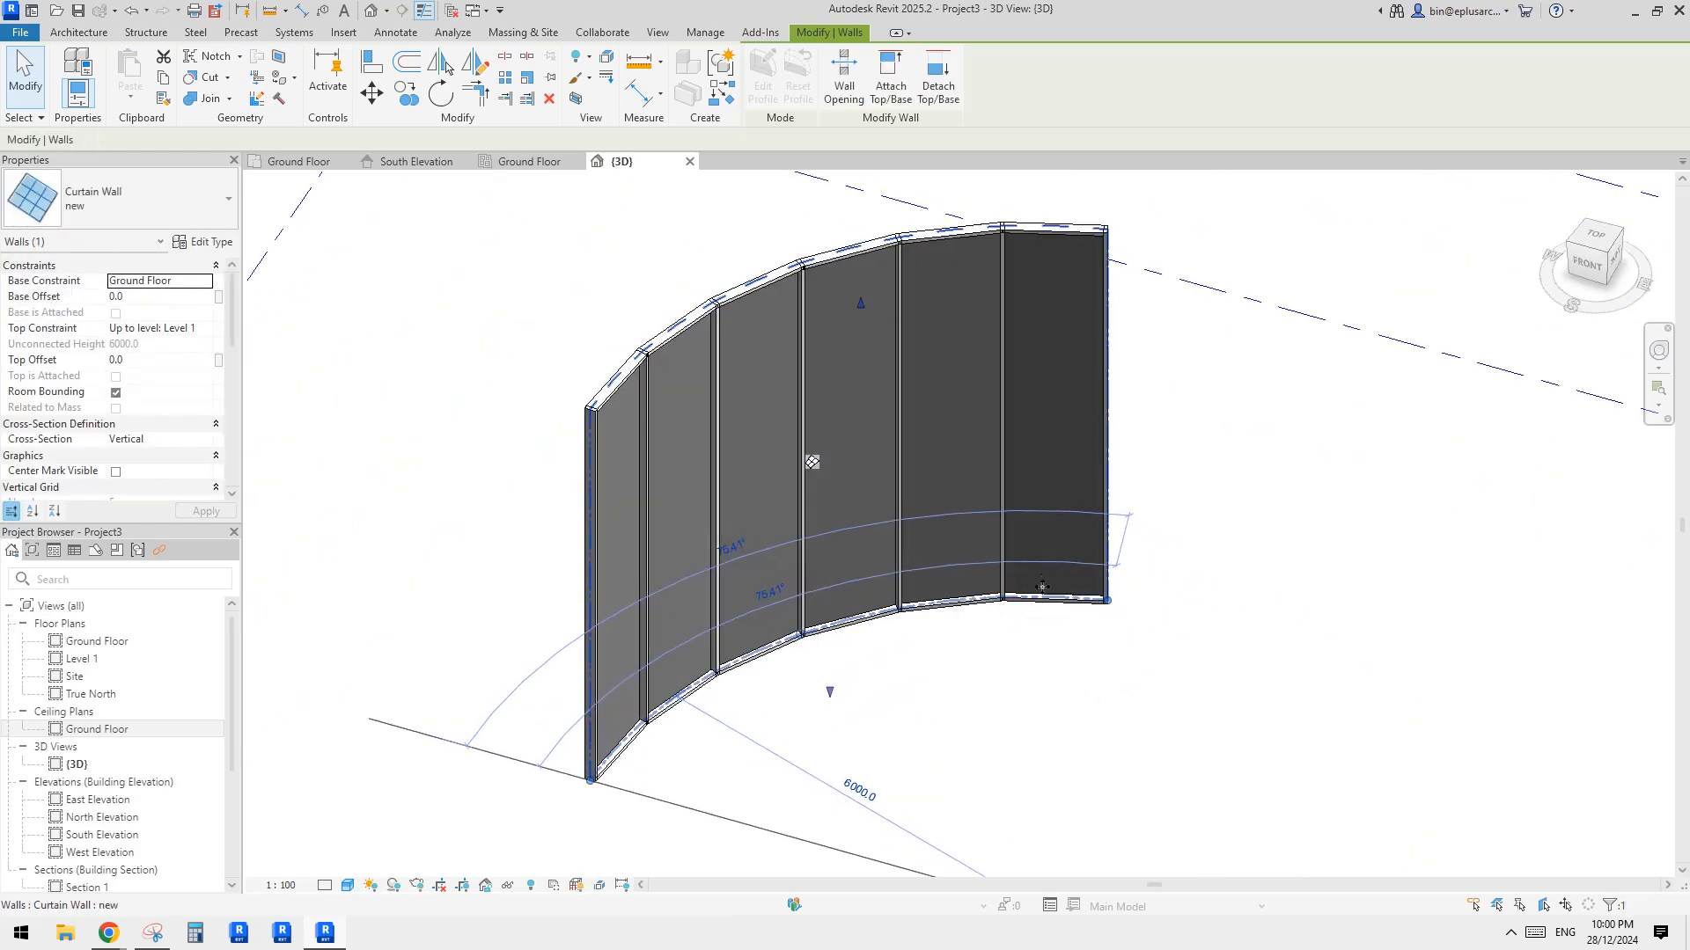
key(Escape)
Step: Examine the wall's straight panels and mullions from several angles and compare them with the curved frames in the Chrome photo
scroll(1025, 577, down, 2)
scroll(919, 577, up, 3)
click(715, 430)
shift+middle_drag(714, 430, 833, 495)
key(Escape)
click(599, 341)
key(Escape)
shift+middle_drag(788, 458, 1035, 406)
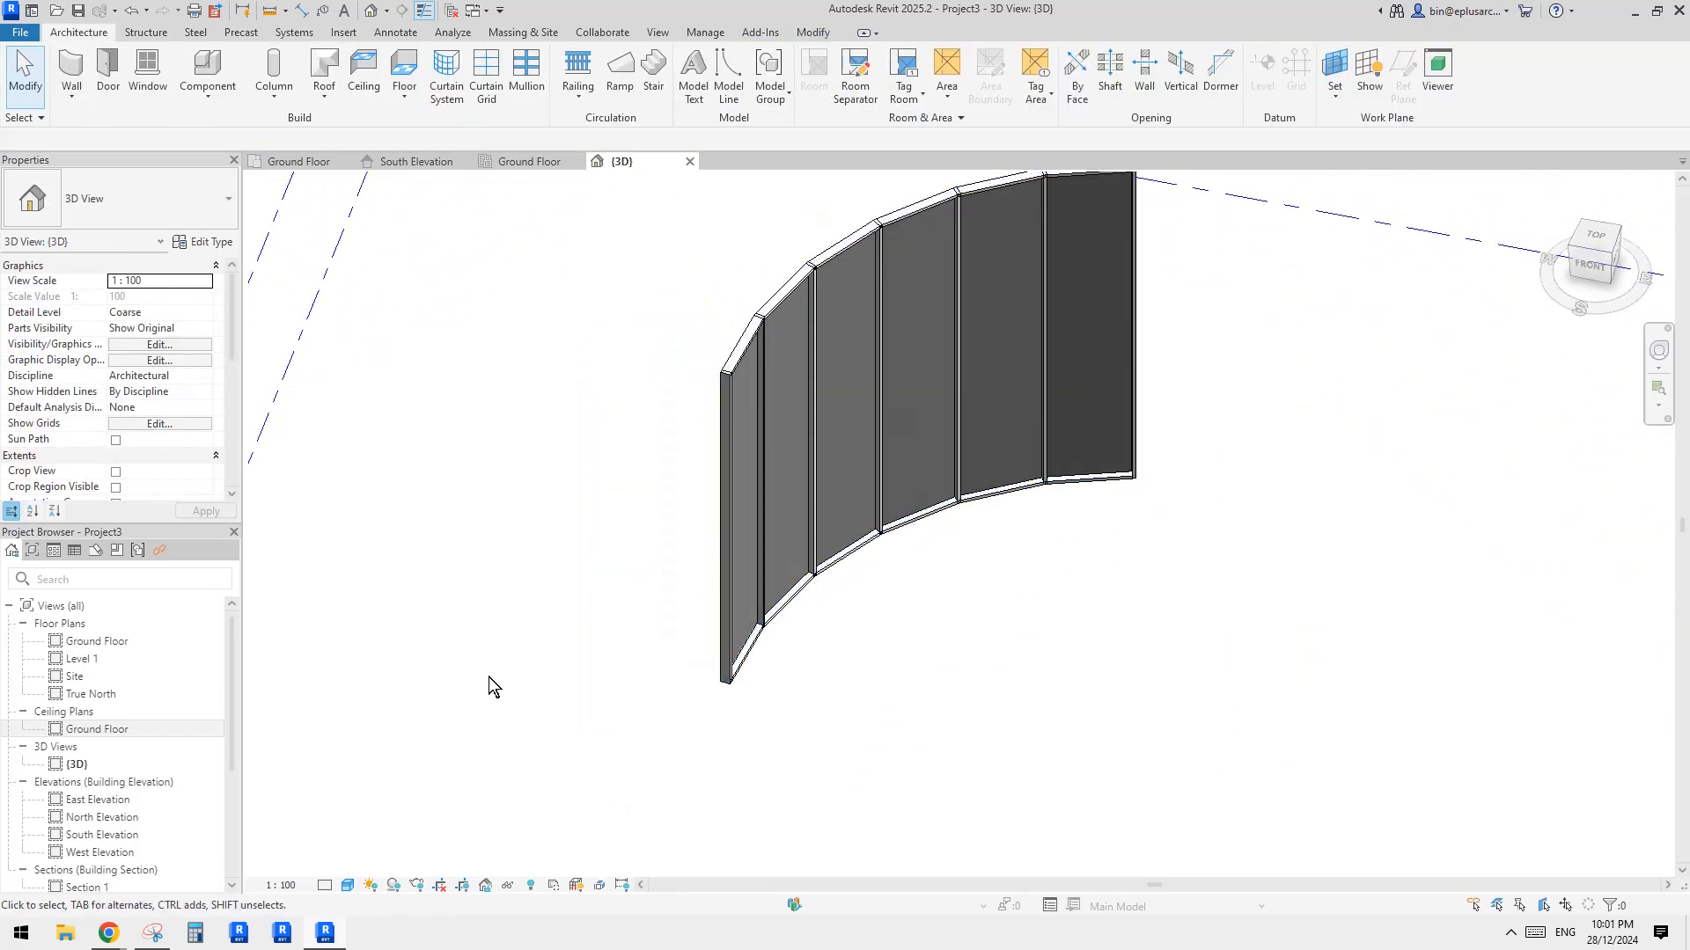
mouse_move(108, 933)
click(107, 873)
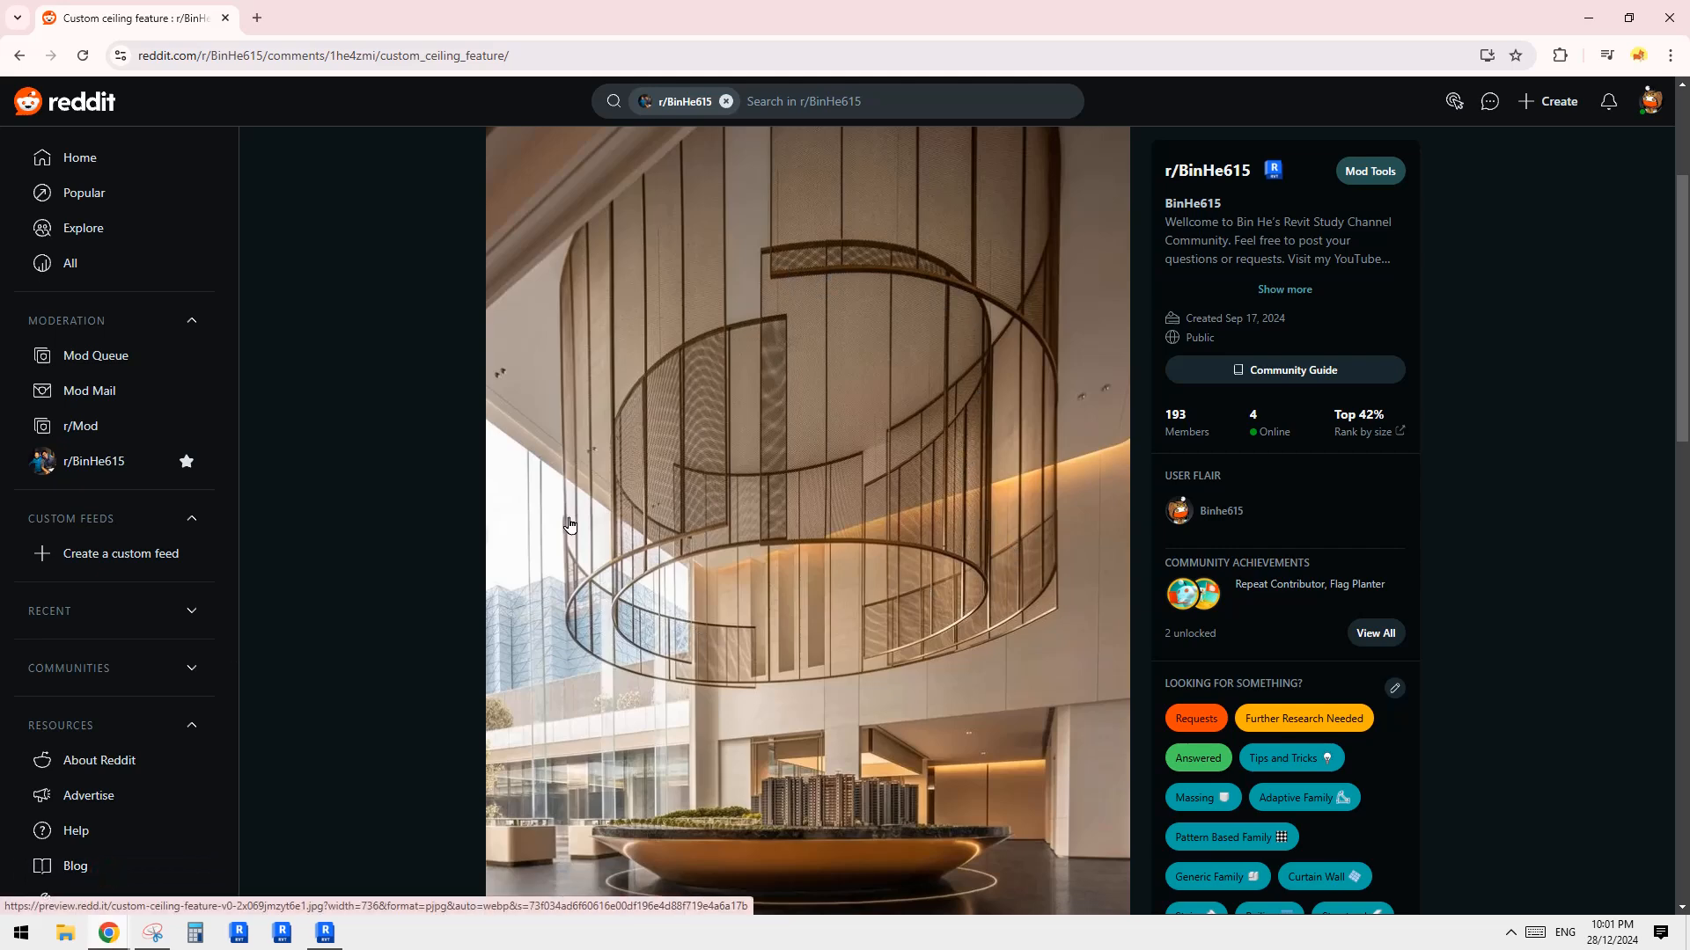
click(325, 934)
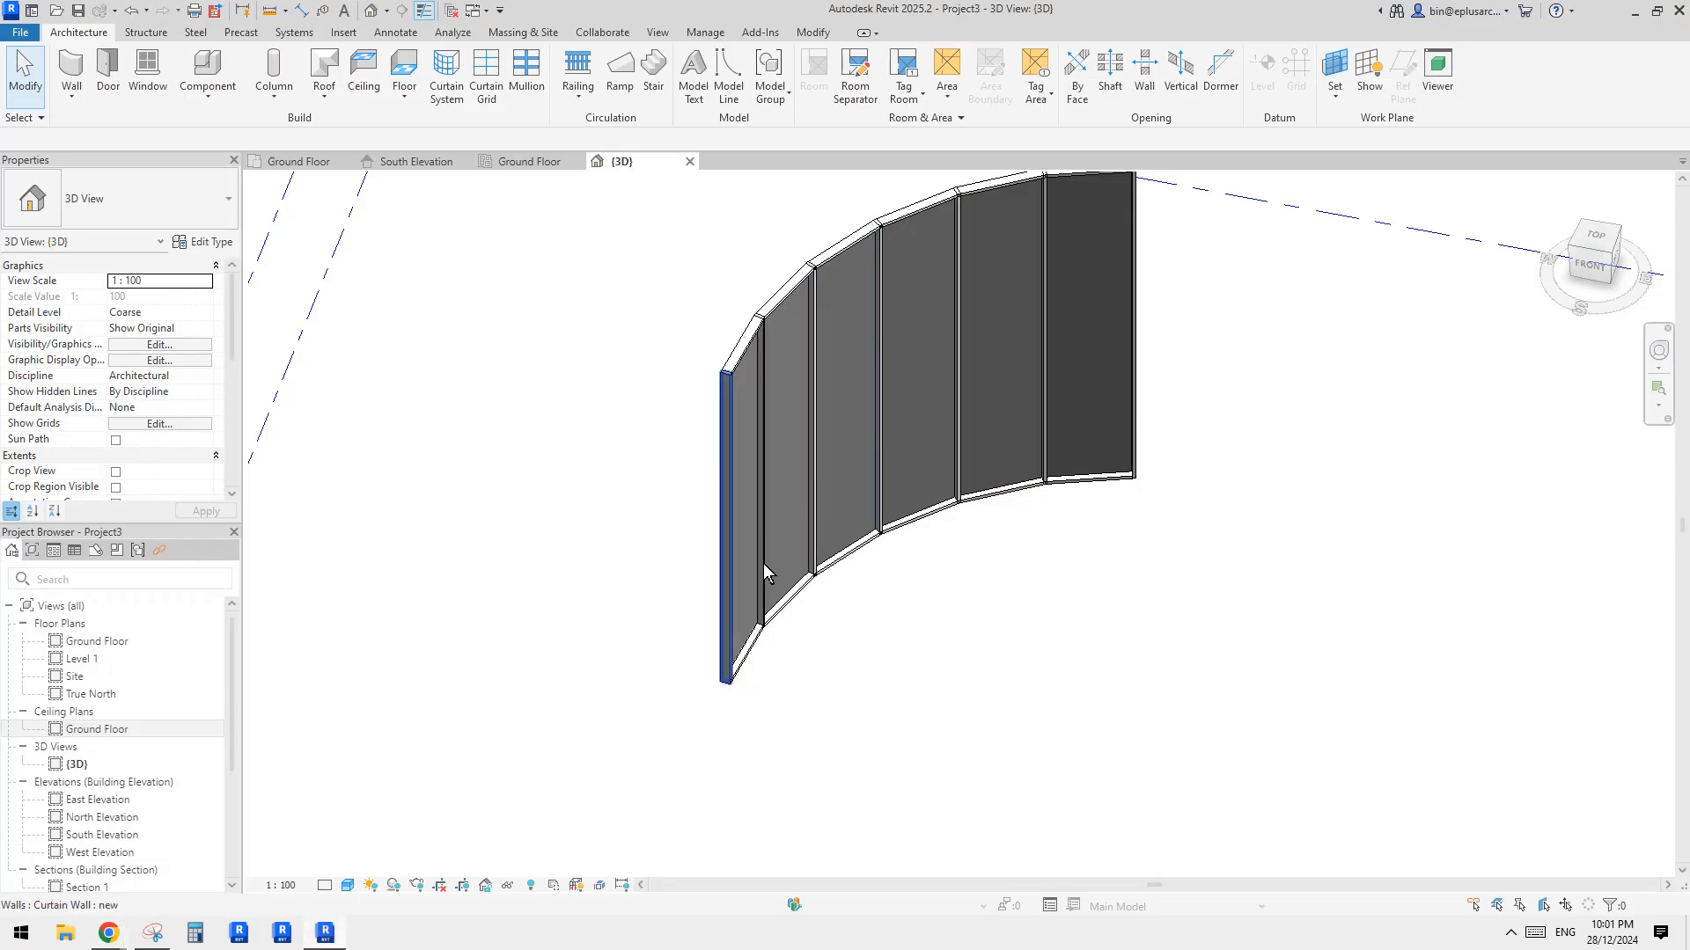
Step: Inspect the individual horizontal mullion segments along the upper and lower edges of the curved curtain wall
shift+middle_drag(1068, 625, 764, 424)
click(678, 306)
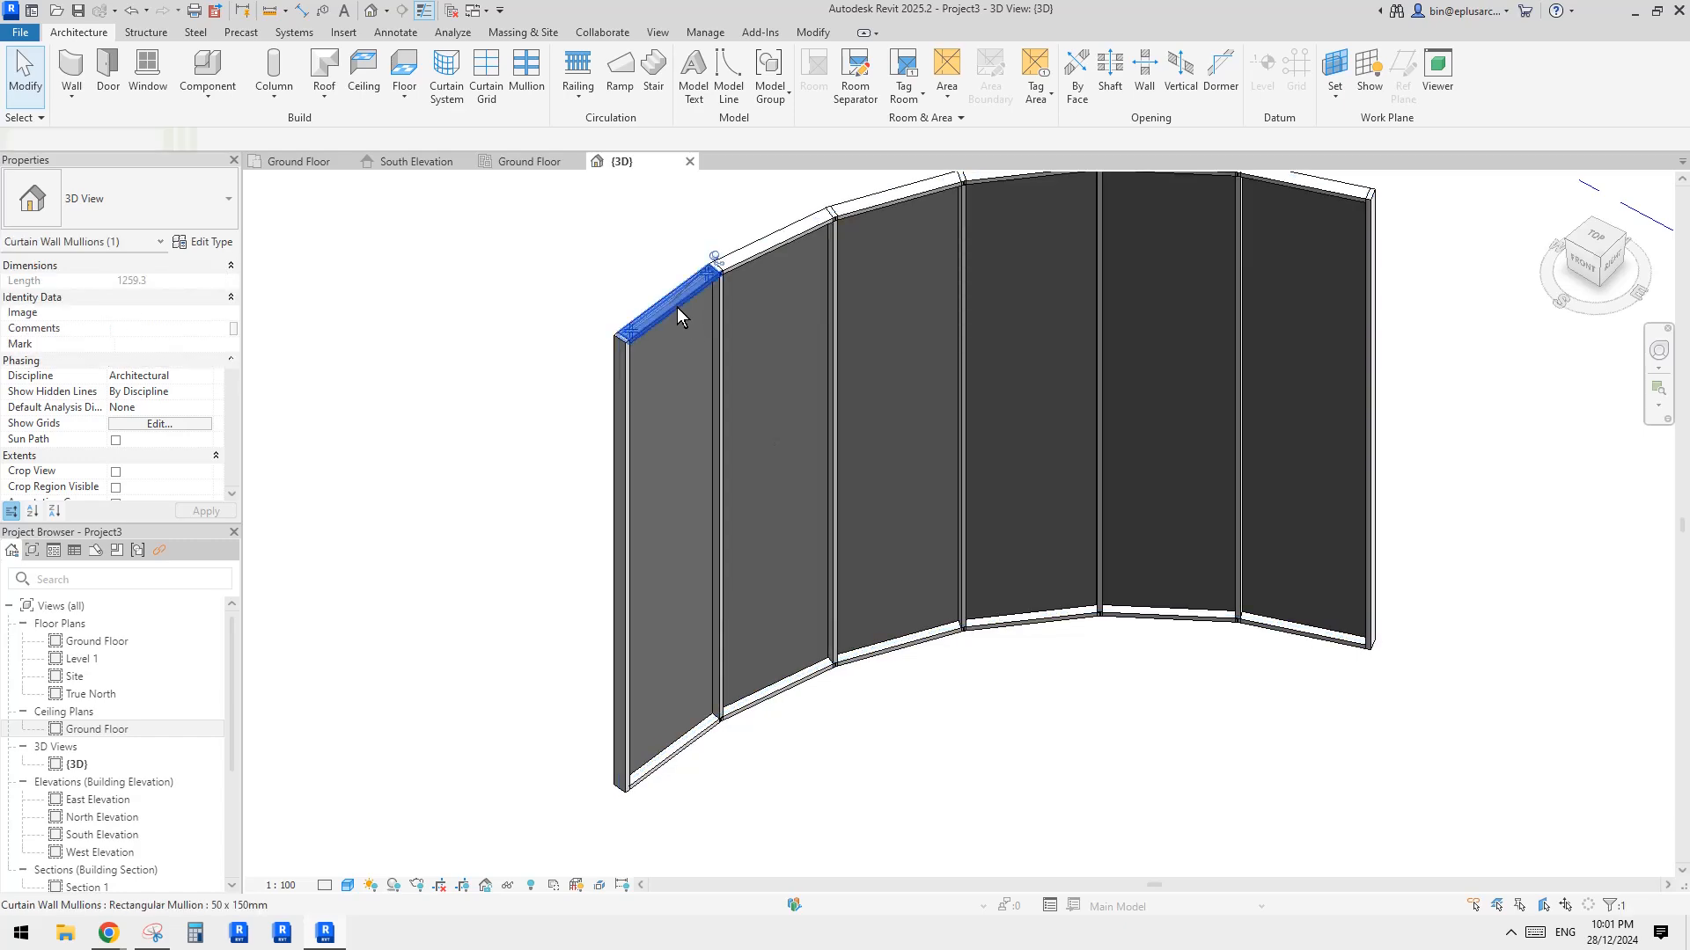
click(851, 686)
click(788, 693)
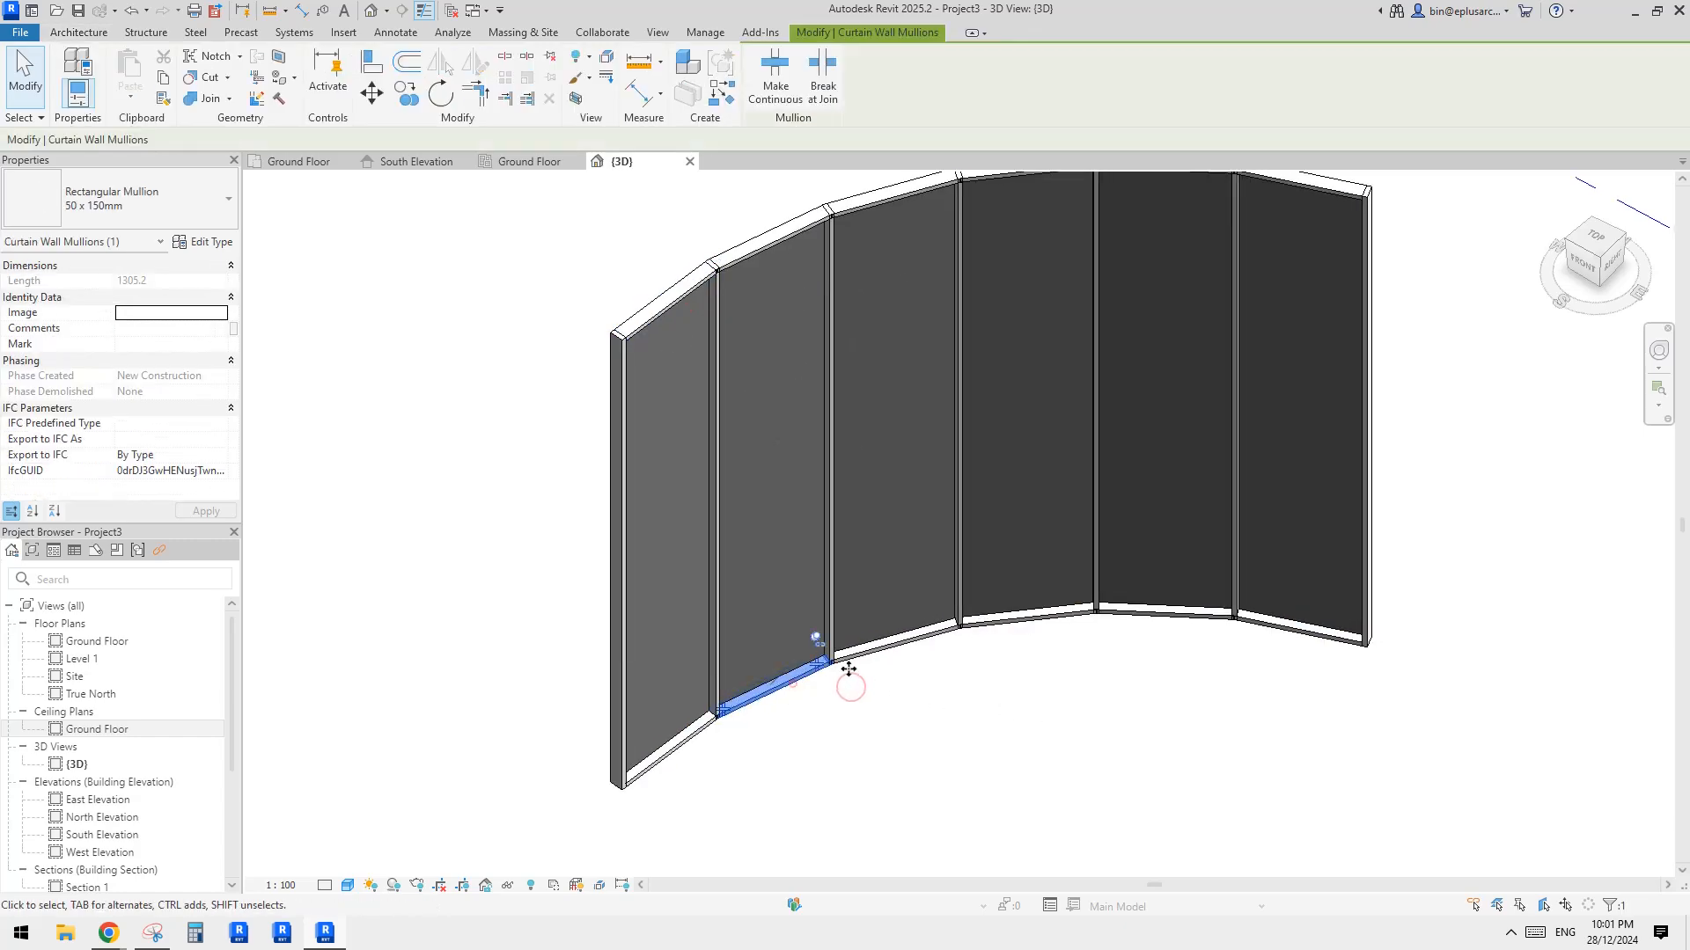
shift+middle_drag(843, 677, 901, 615)
click(1224, 548)
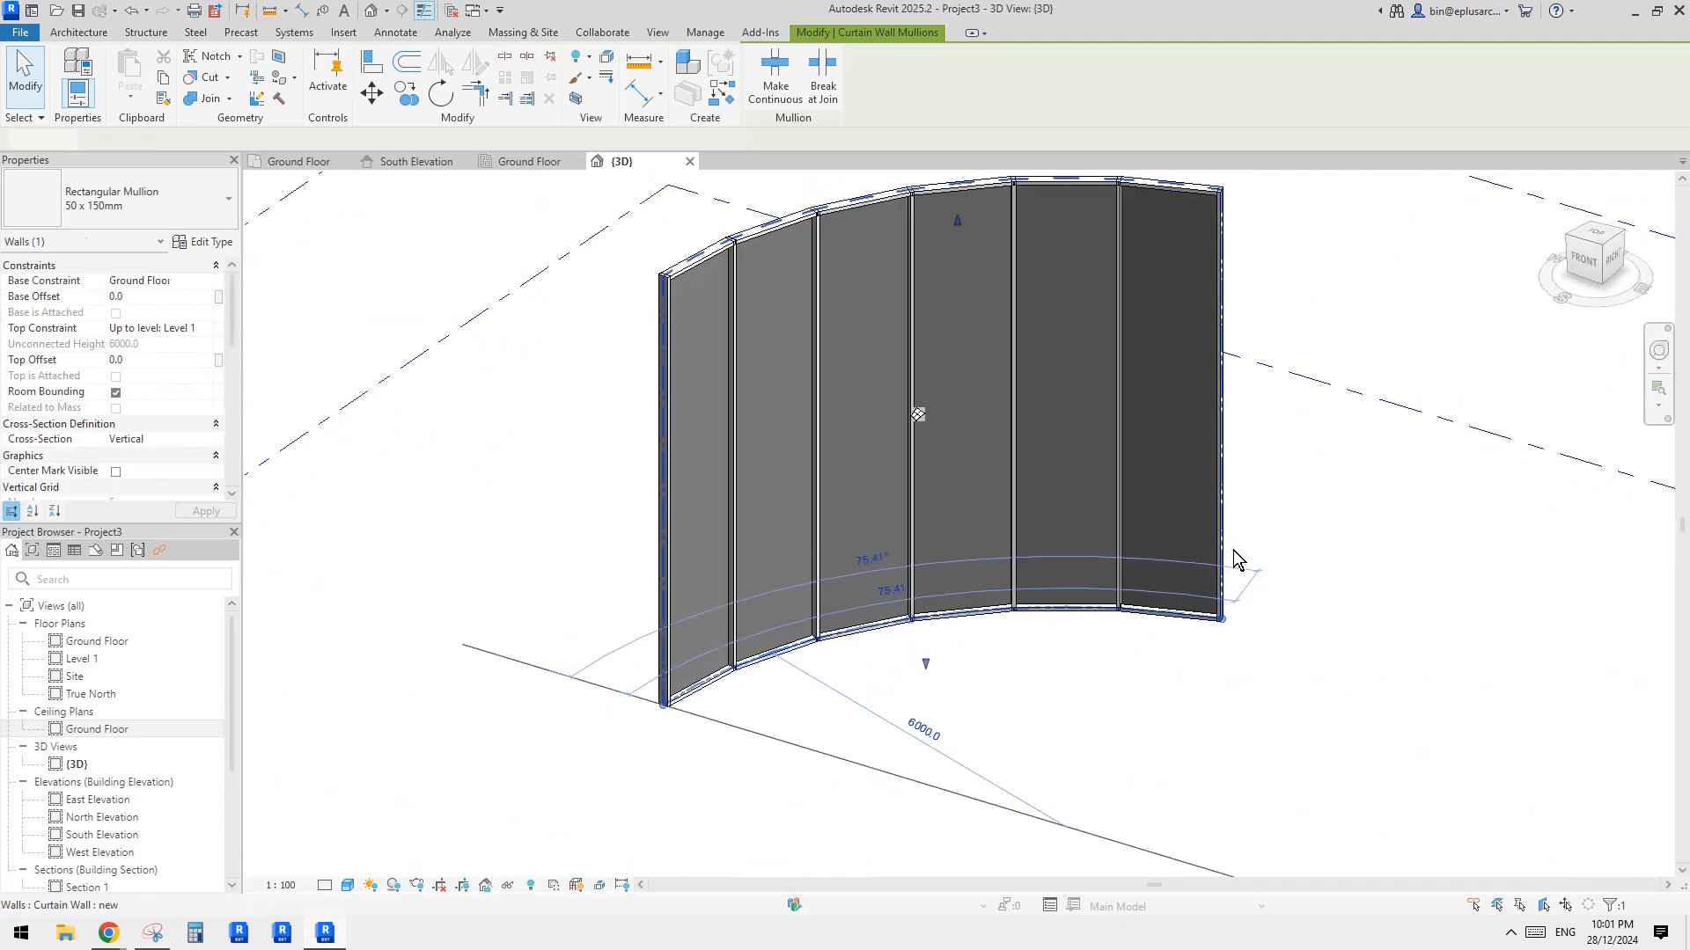
Step: Examine the faceted shape of the whole curtain wall from different angles in the 3D view
shift+middle_drag(849, 384, 715, 398)
scroll(771, 416, up, 2)
scroll(753, 398, down, 1)
shift+middle_drag(837, 414, 773, 483)
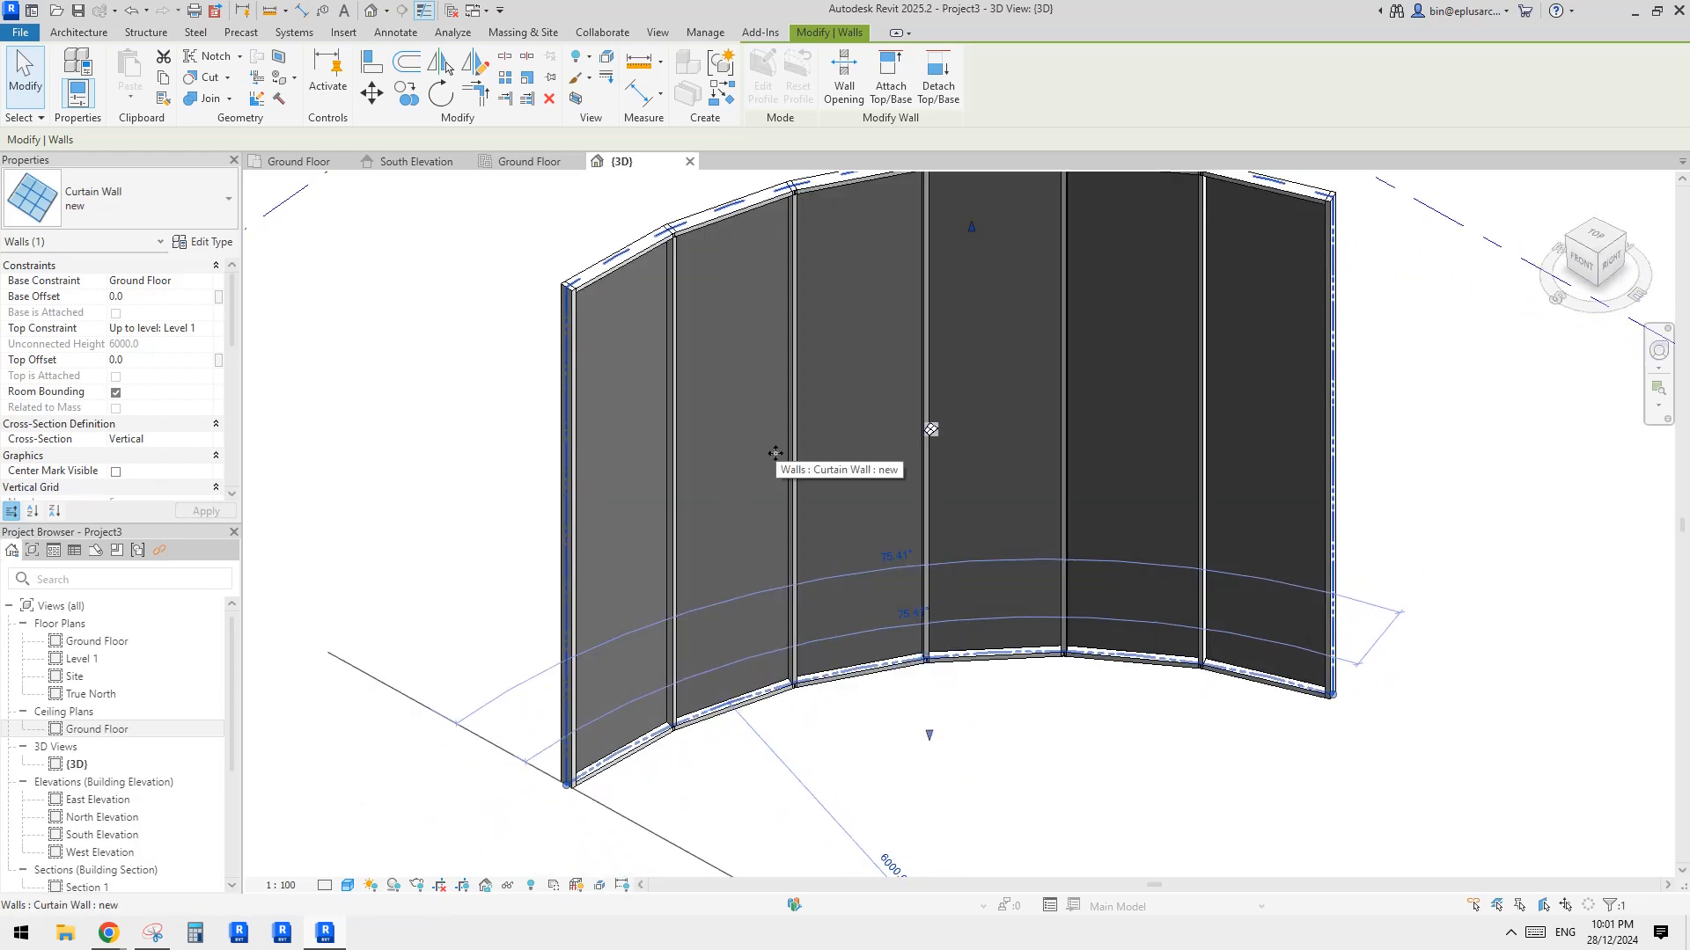
mouse_move(769, 470)
middle_down()
mouse_move(811, 507)
mouse_move(740, 461)
middle_up()
key(Escape)
scroll(815, 485, down, 1)
click(713, 436)
scroll(744, 457, up, 2)
click(746, 352)
Step: In the curved curtain wall's type properties, set the horizontal mullions' Border 1 Type and Border 2 Type to None
click(720, 376)
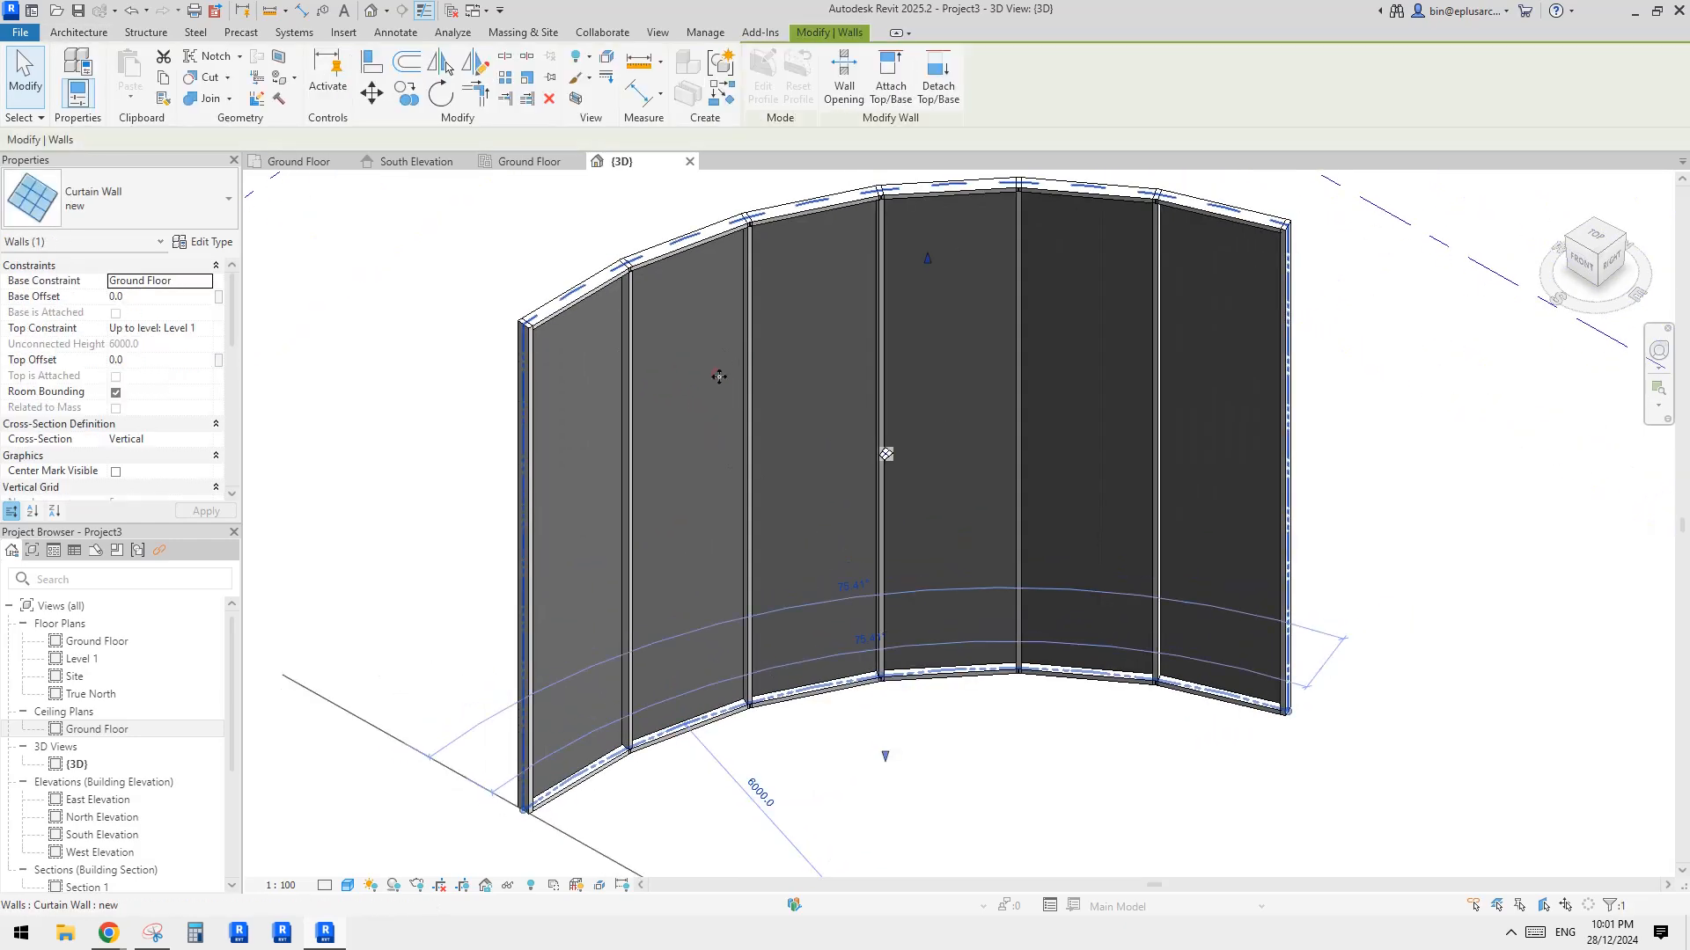
shift+middle_drag(720, 377, 785, 475)
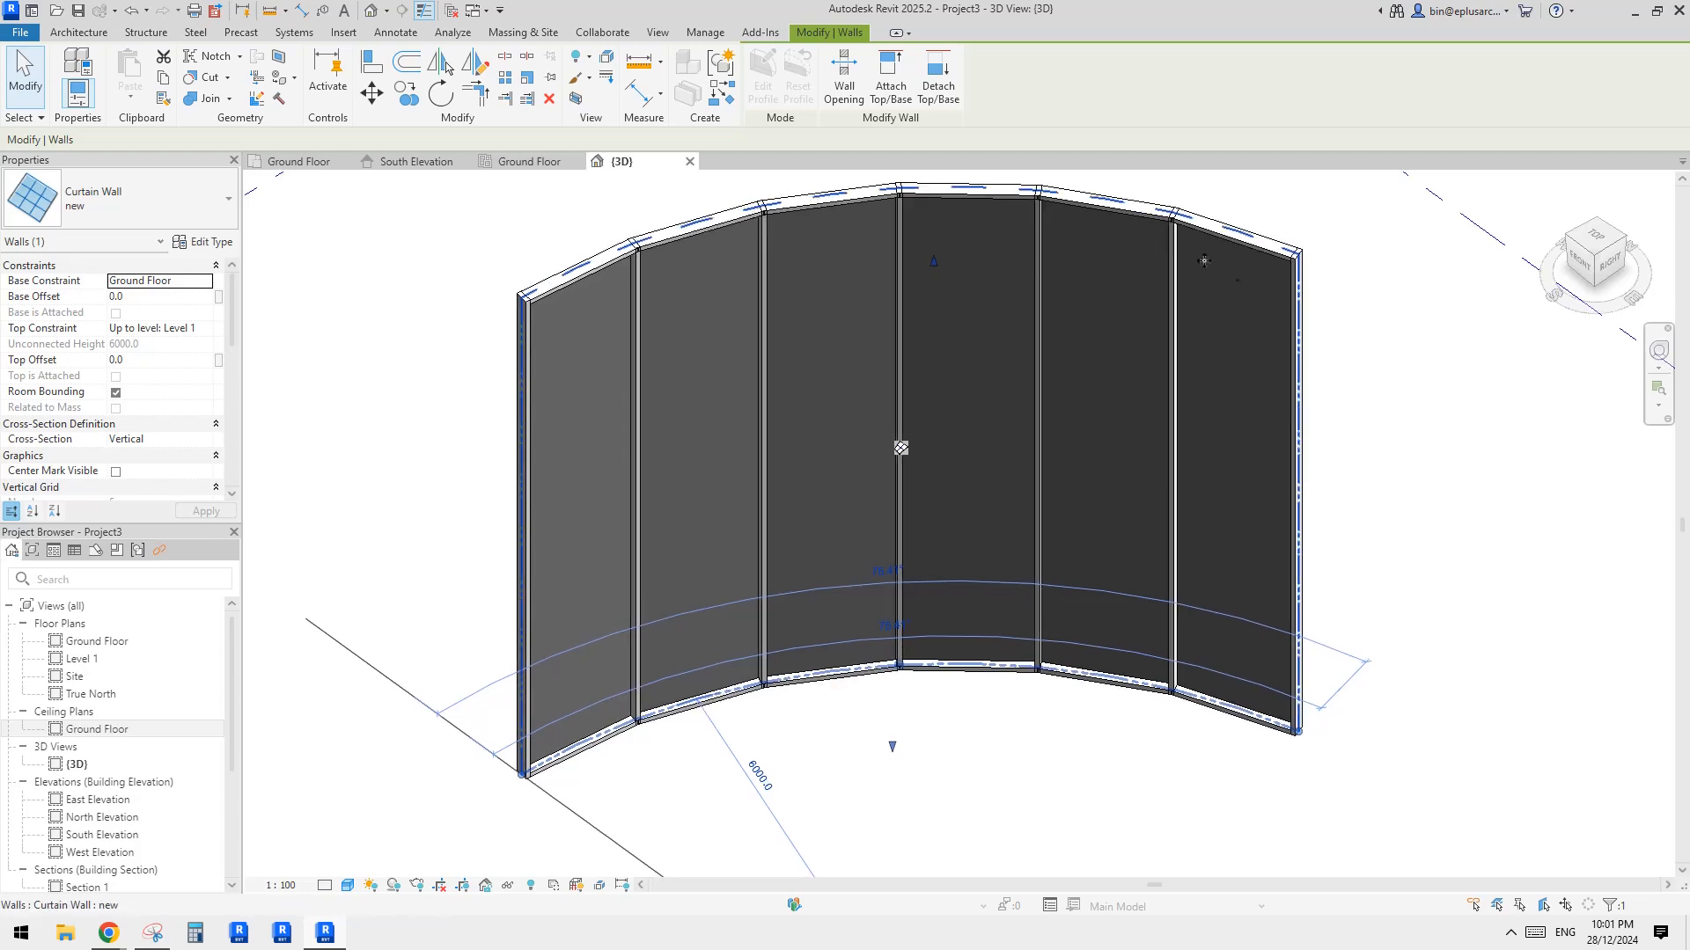
middle_drag(739, 382, 786, 402)
click(195, 242)
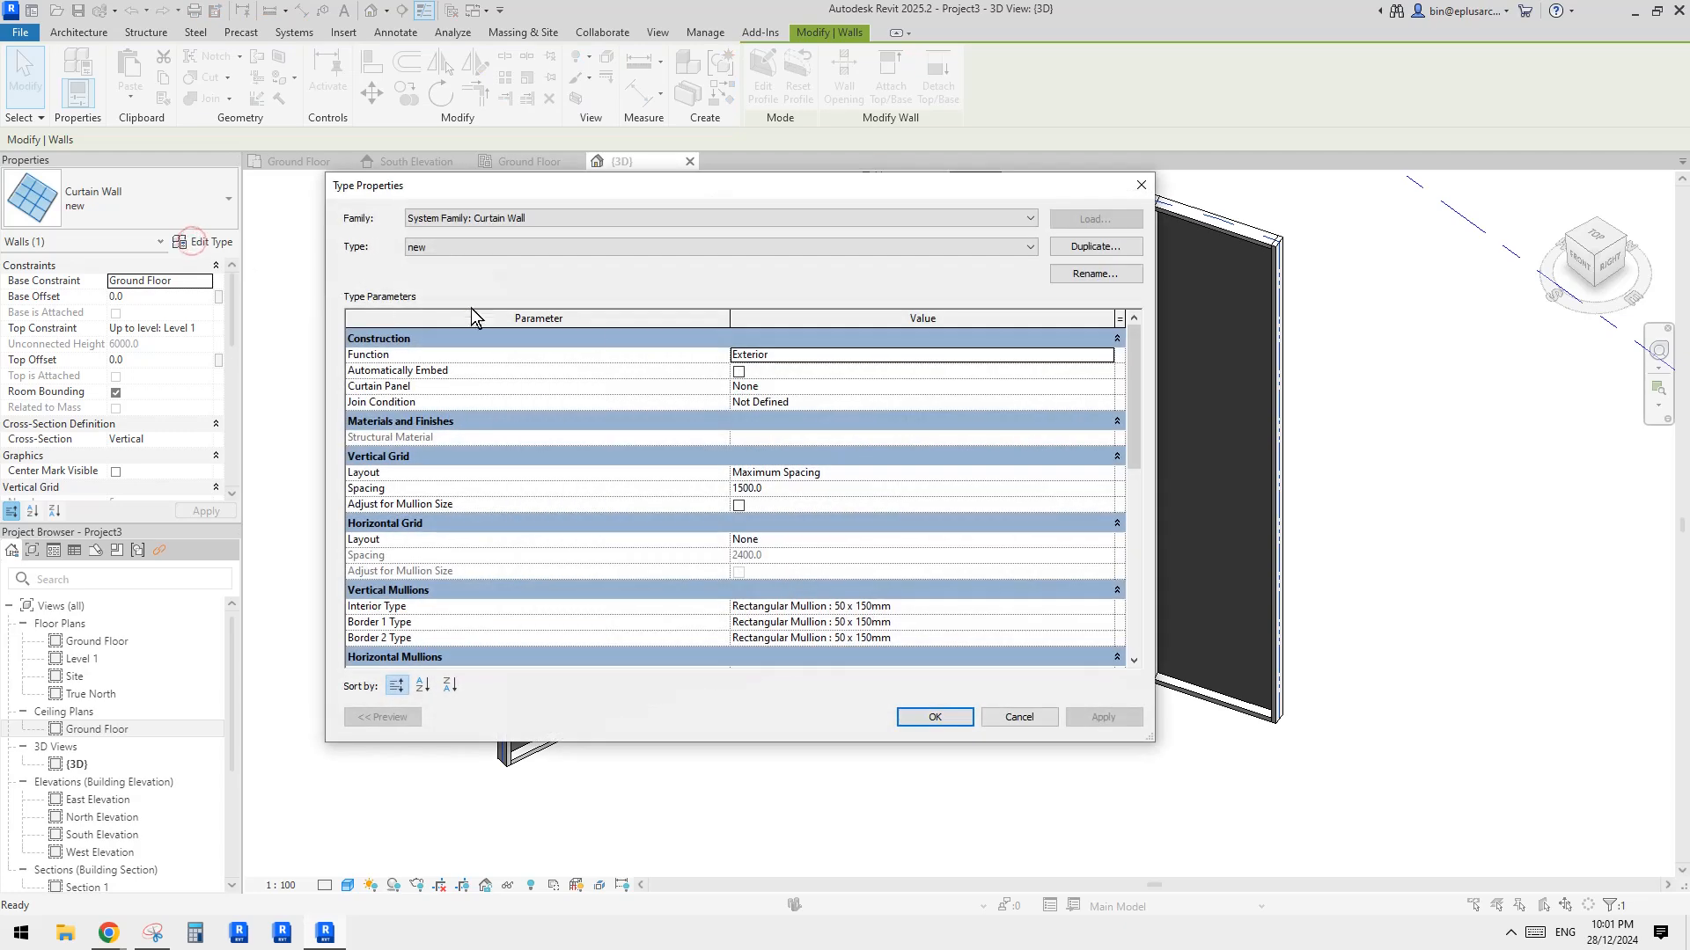
scroll(604, 483, down, 2)
drag(717, 185, 527, 178)
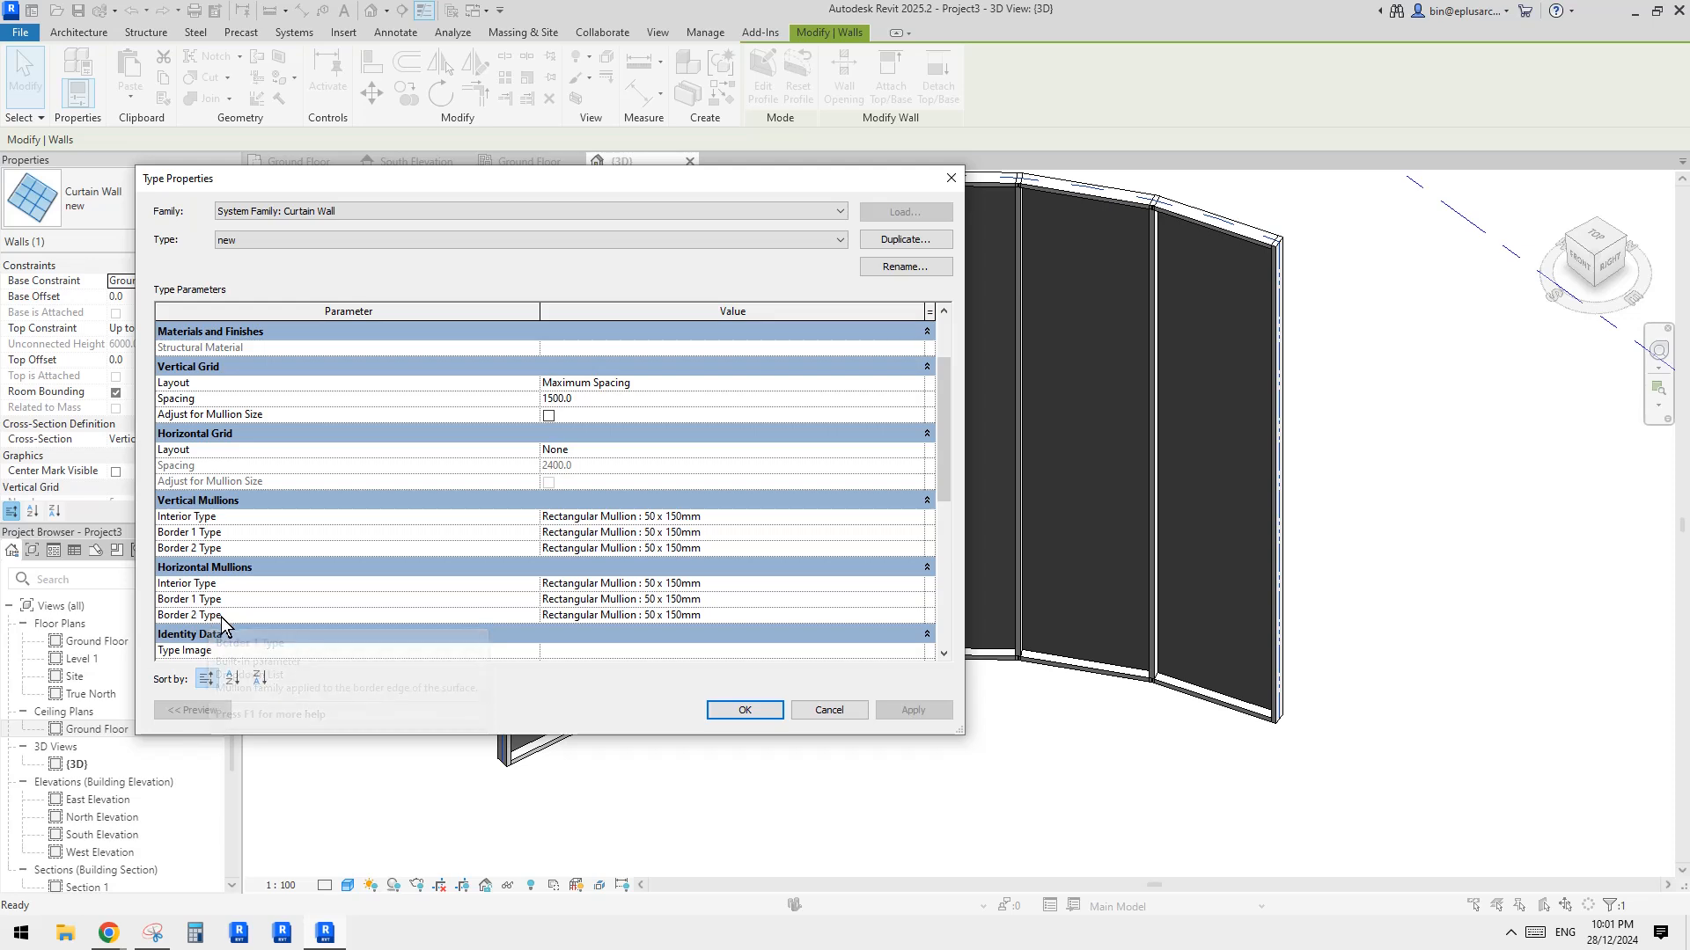
click(831, 595)
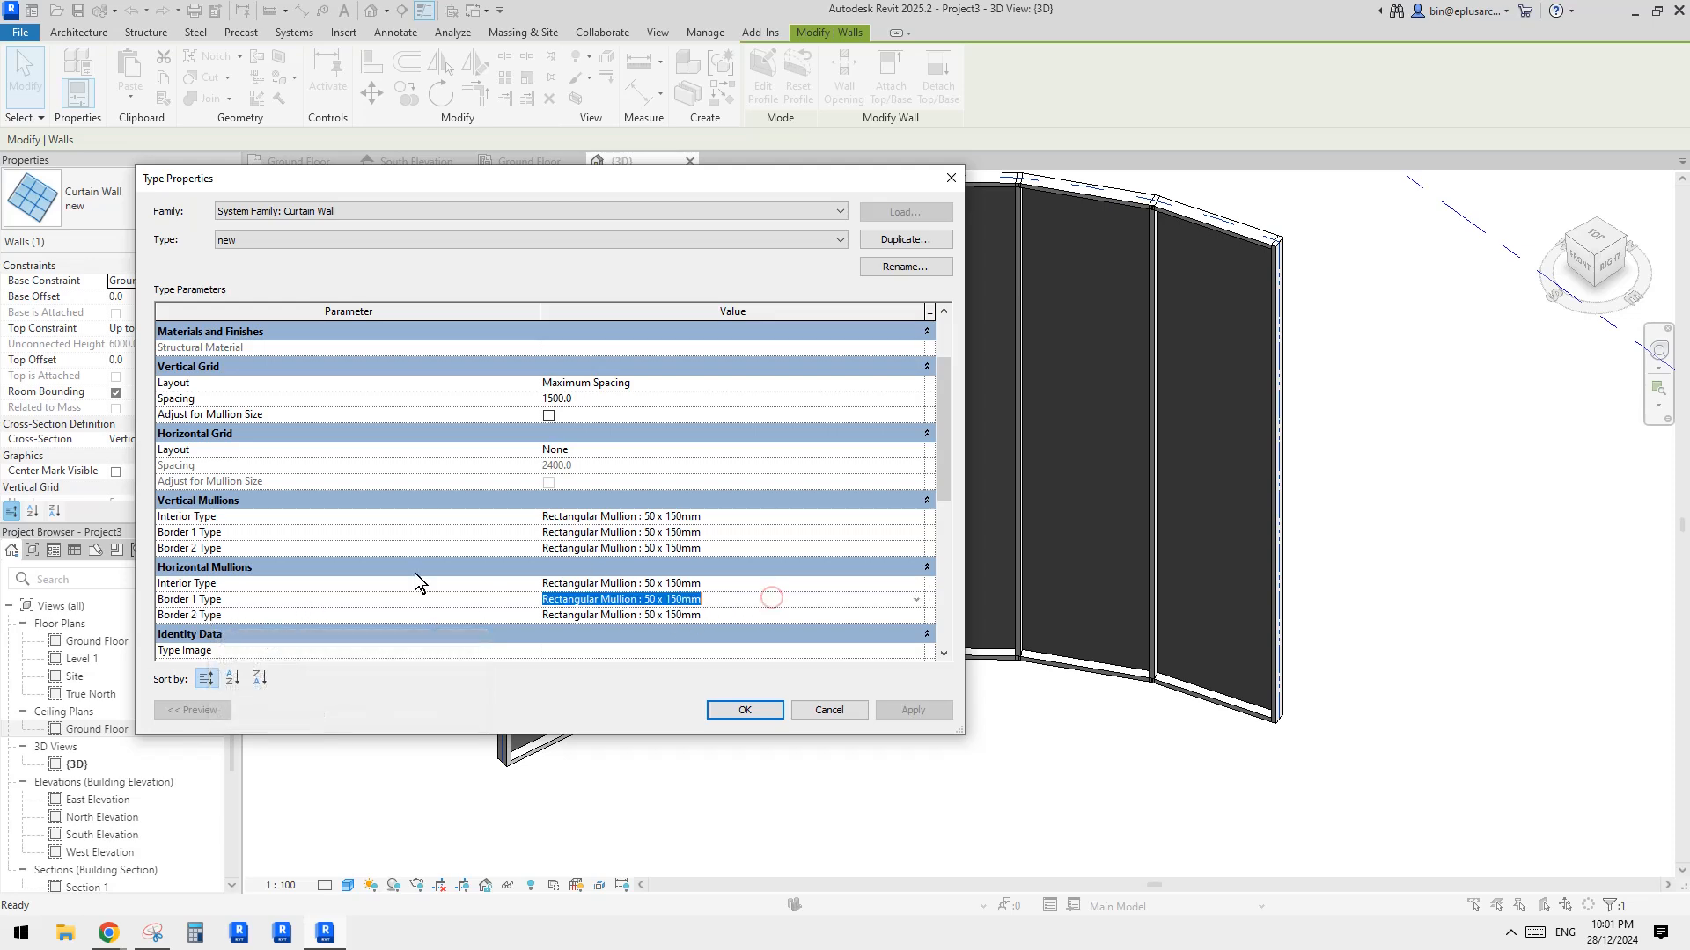
click(915, 599)
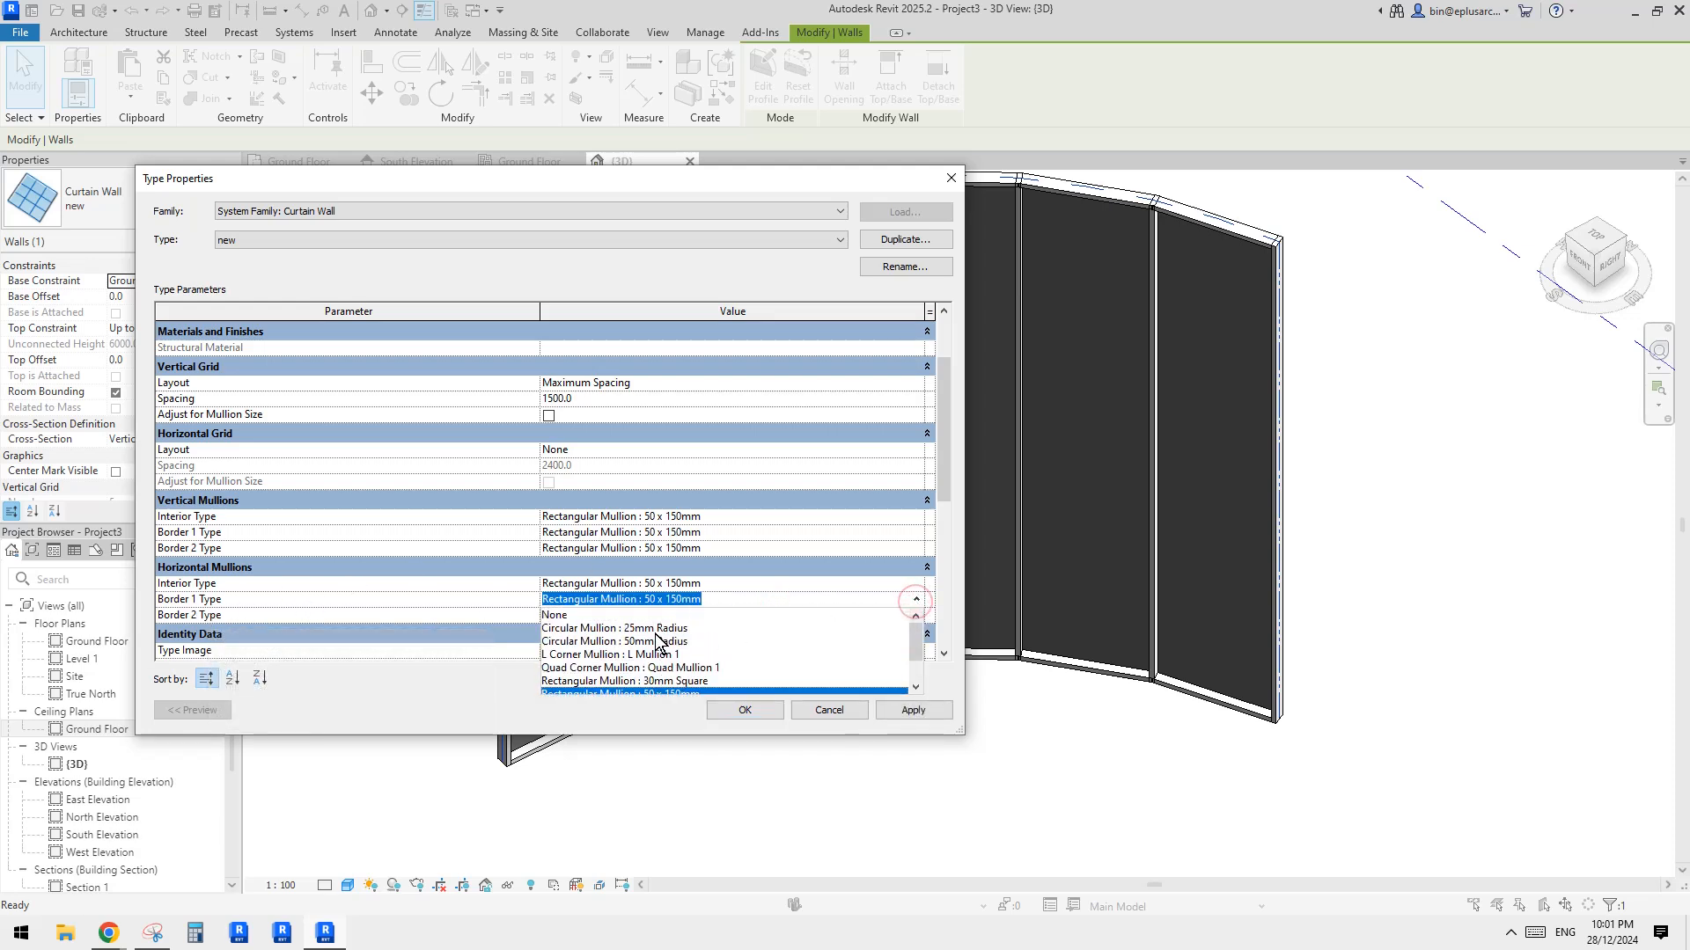
click(572, 615)
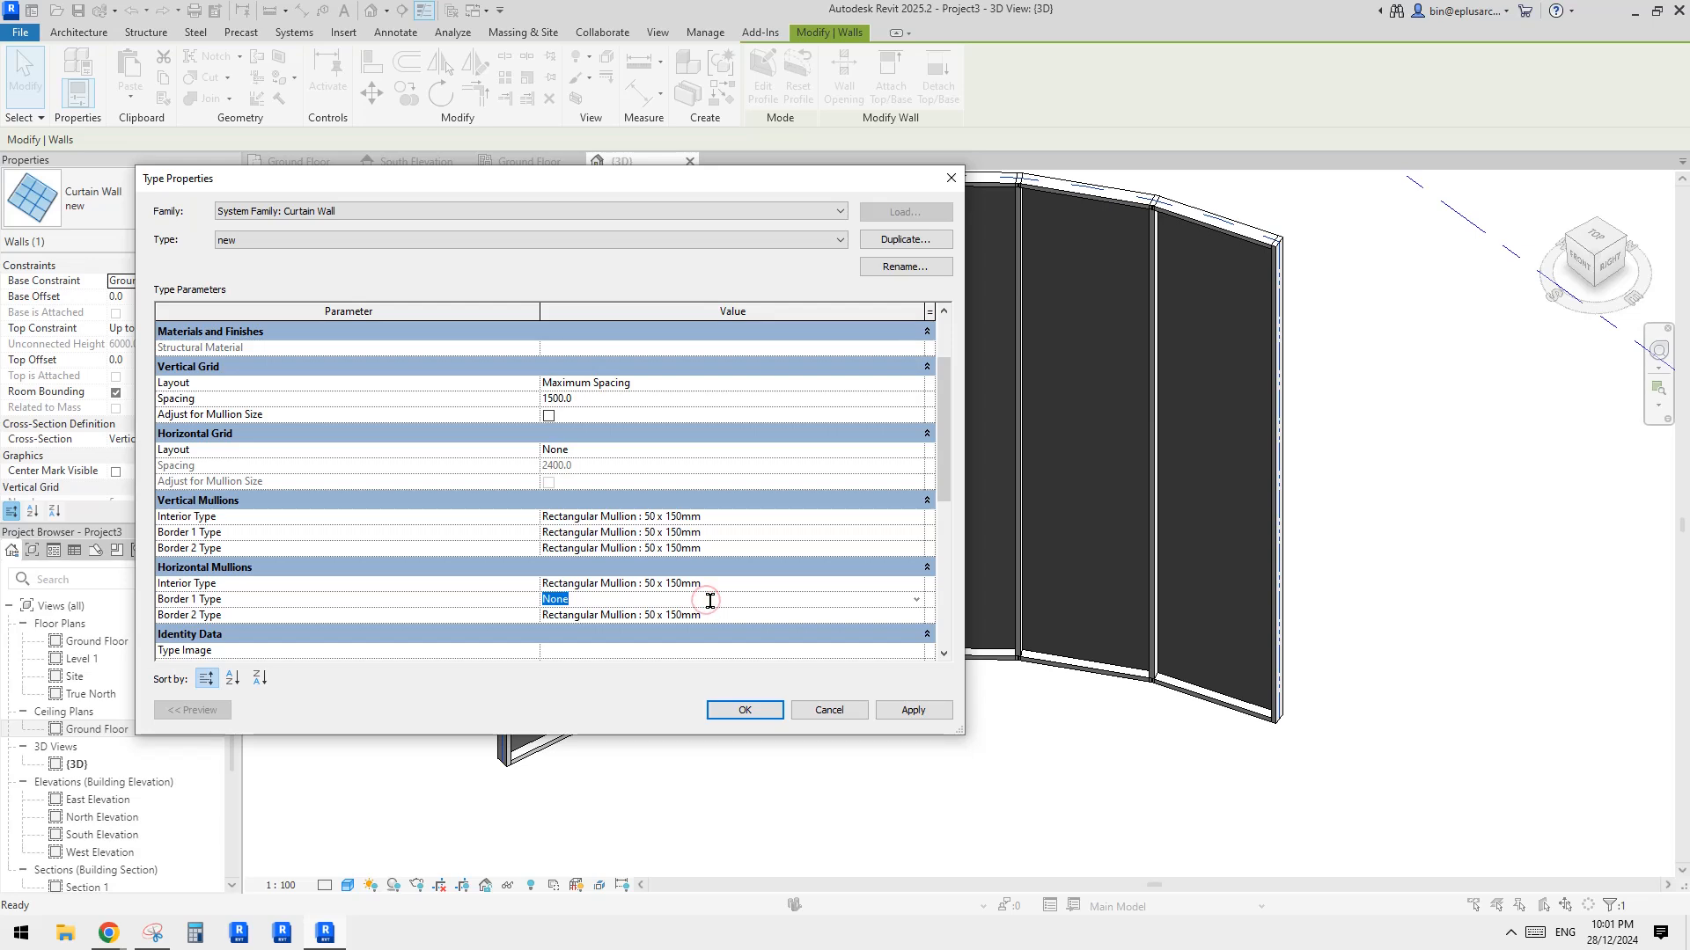
click(758, 615)
click(758, 631)
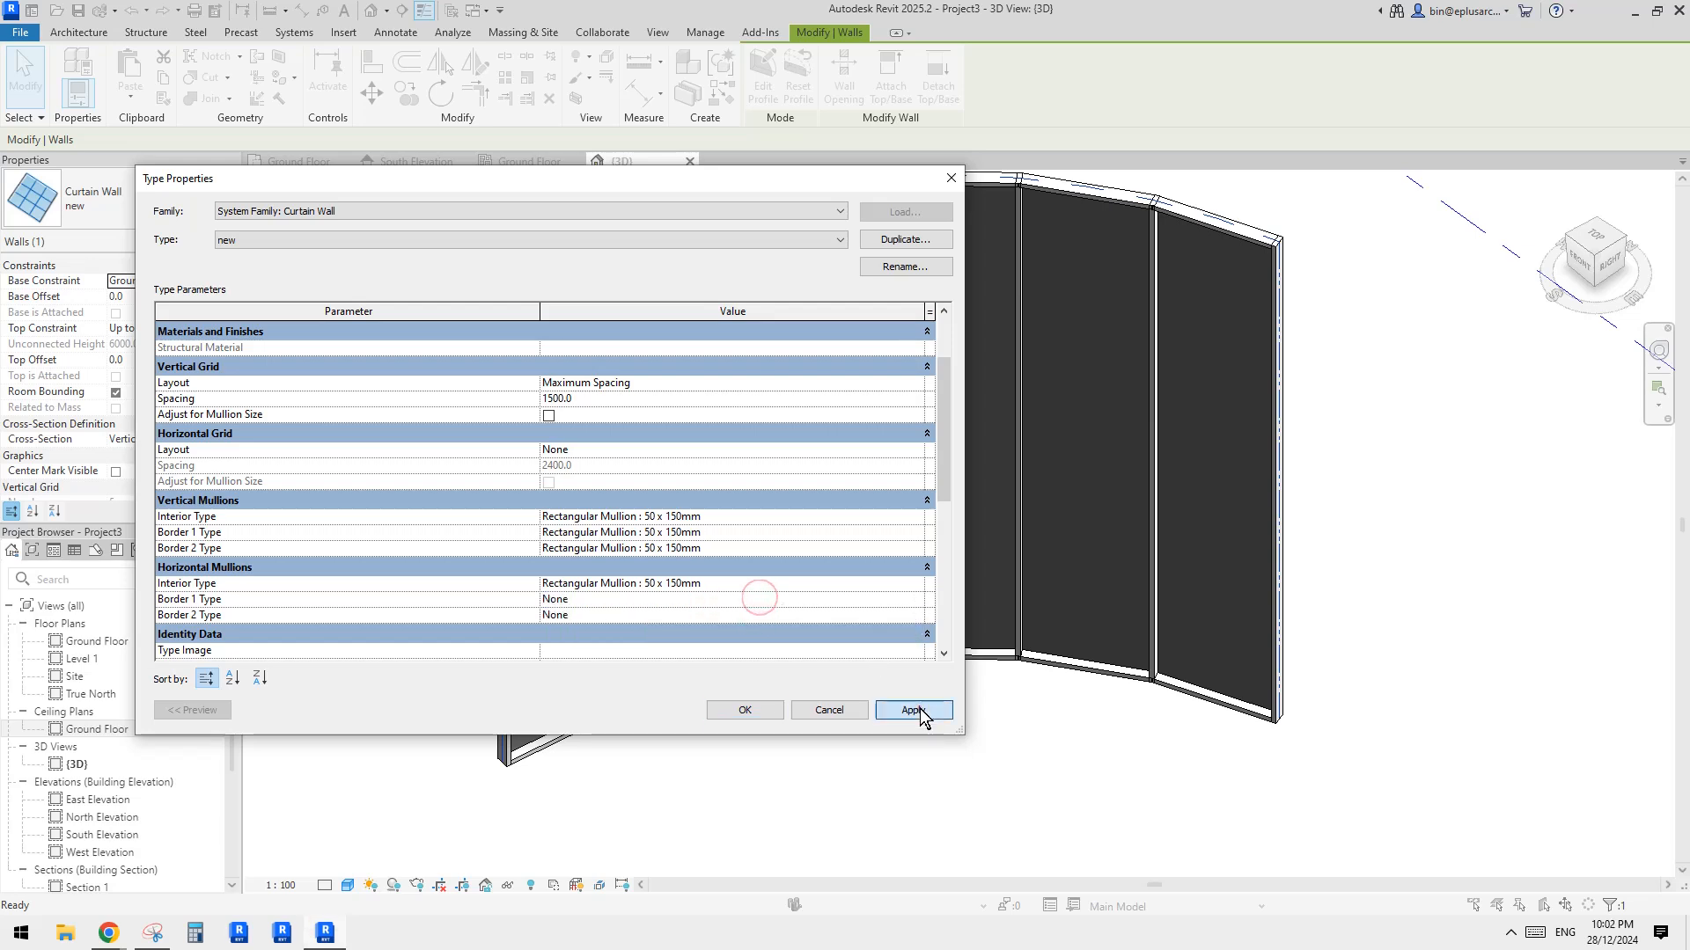
Step: Apply the type changes, deleting the horizontal border mullions that are no longer type driven
click(917, 712)
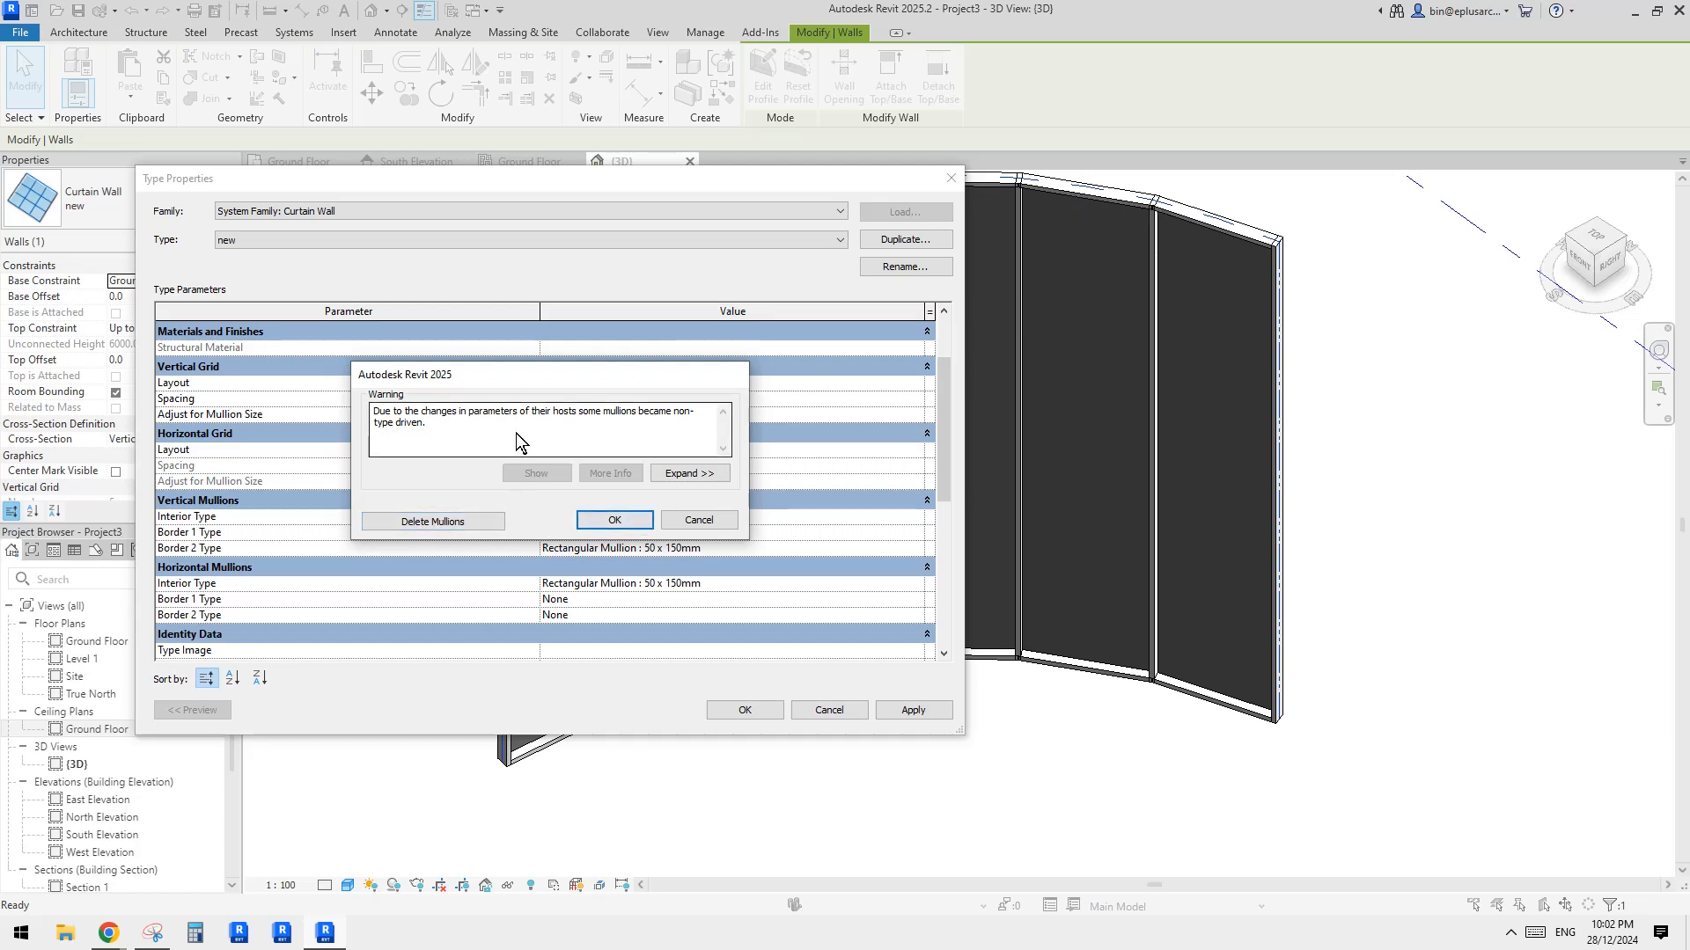
click(451, 524)
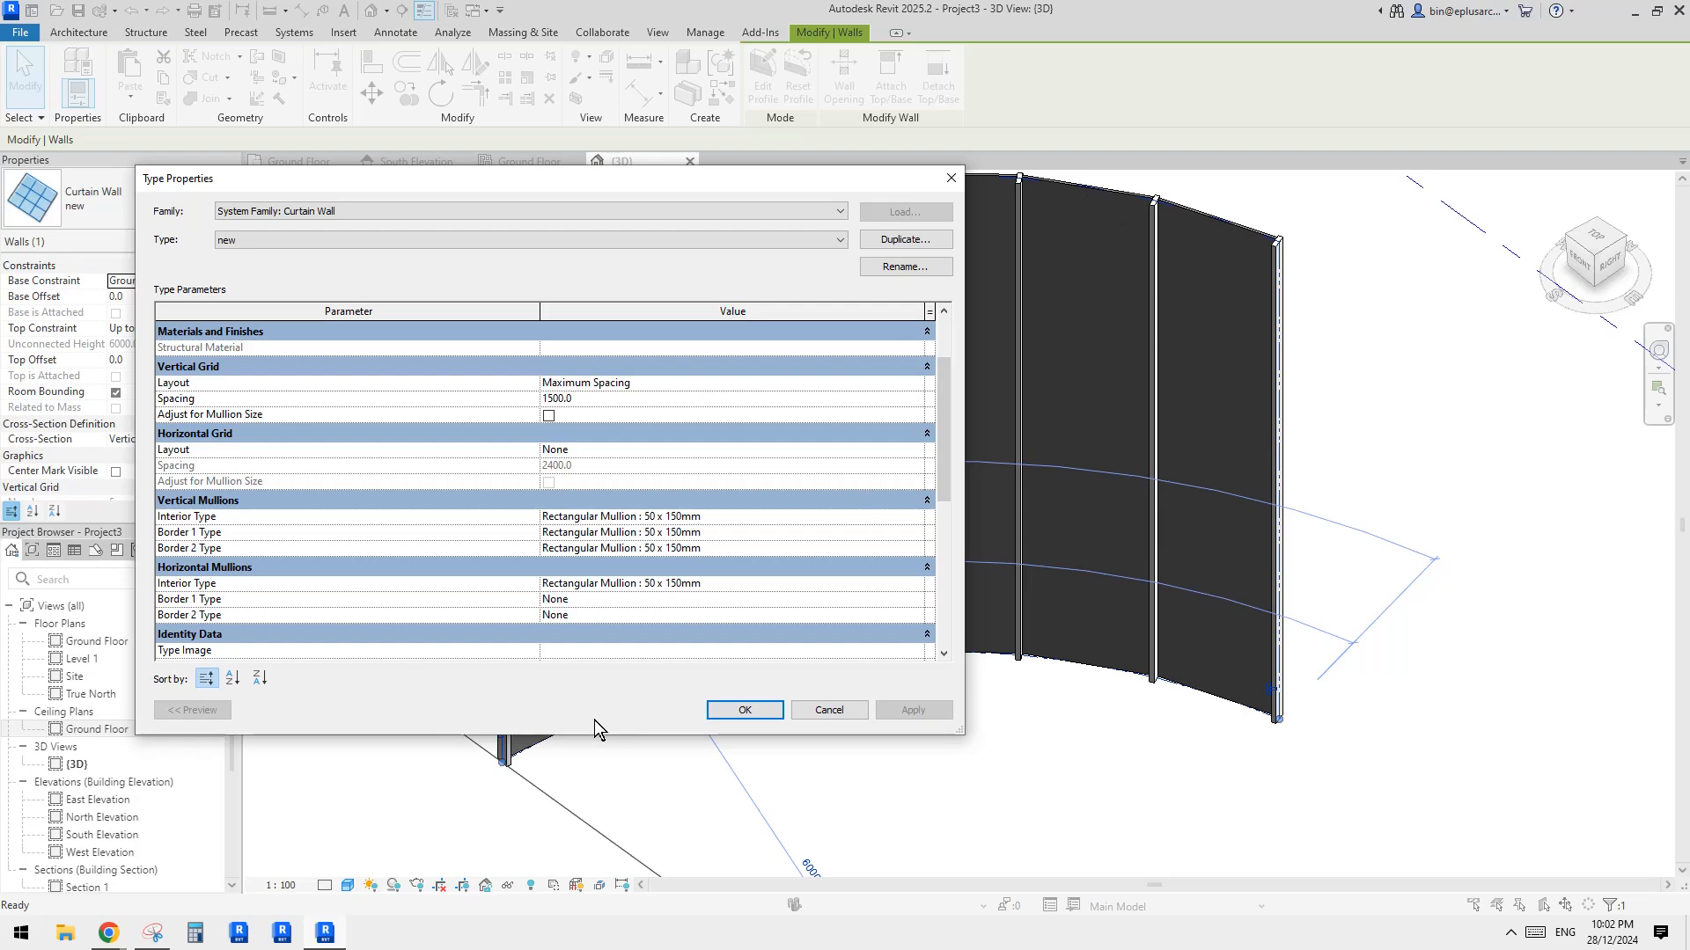
click(741, 712)
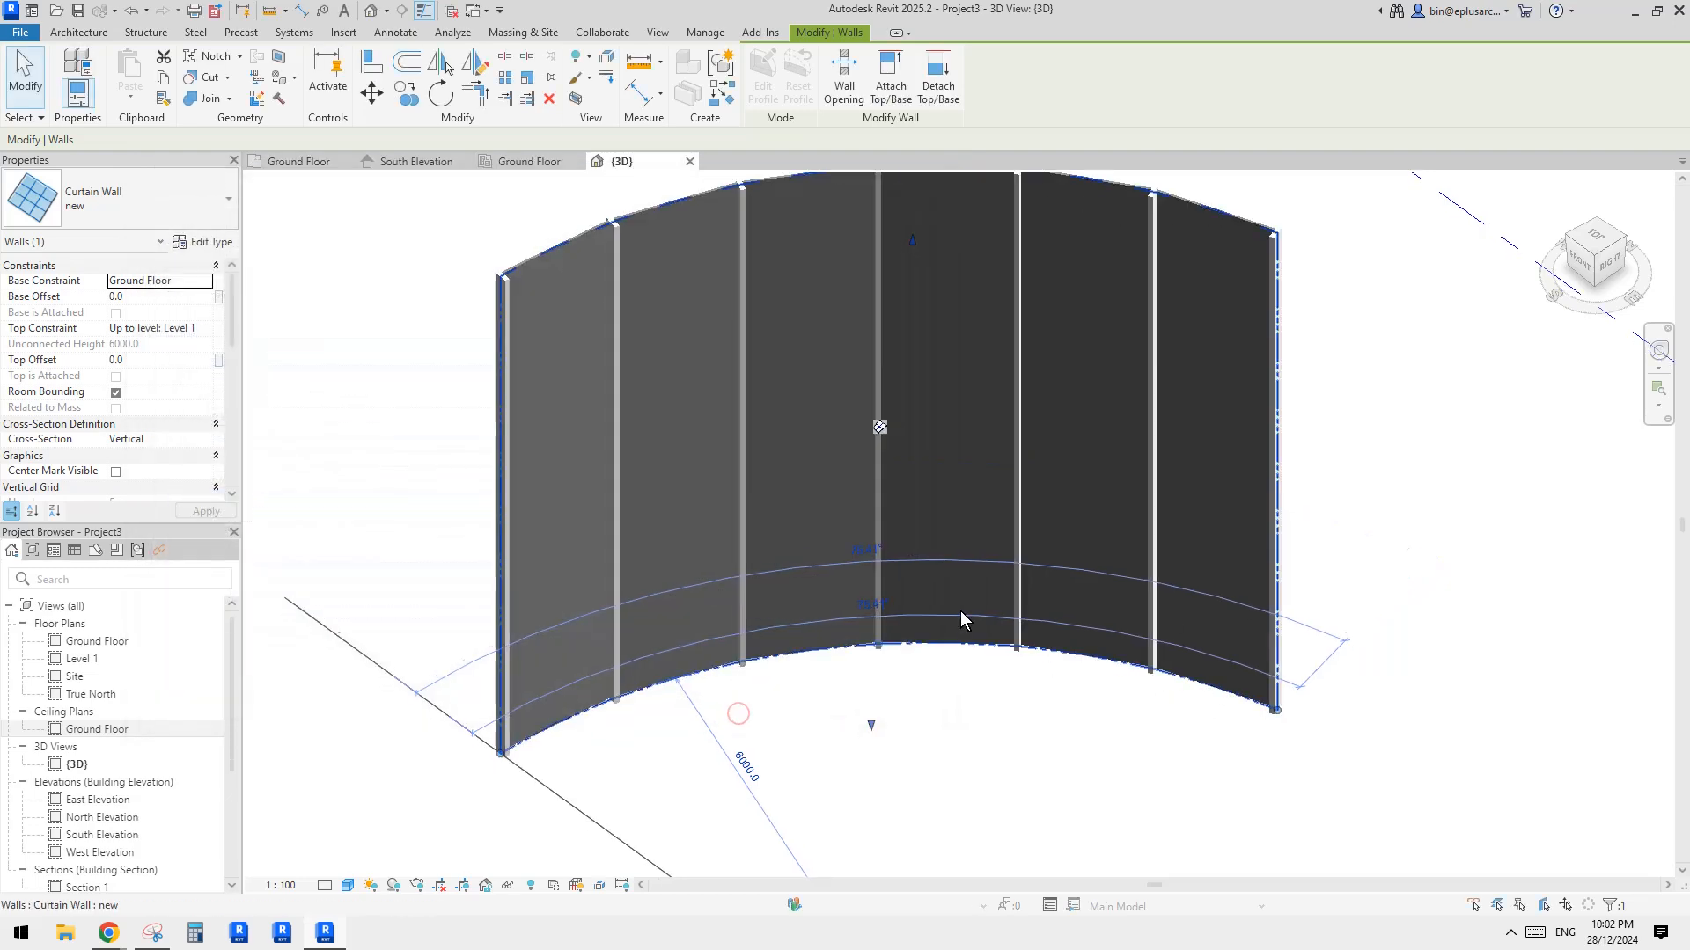
key(Escape)
scroll(1006, 609, up, 5)
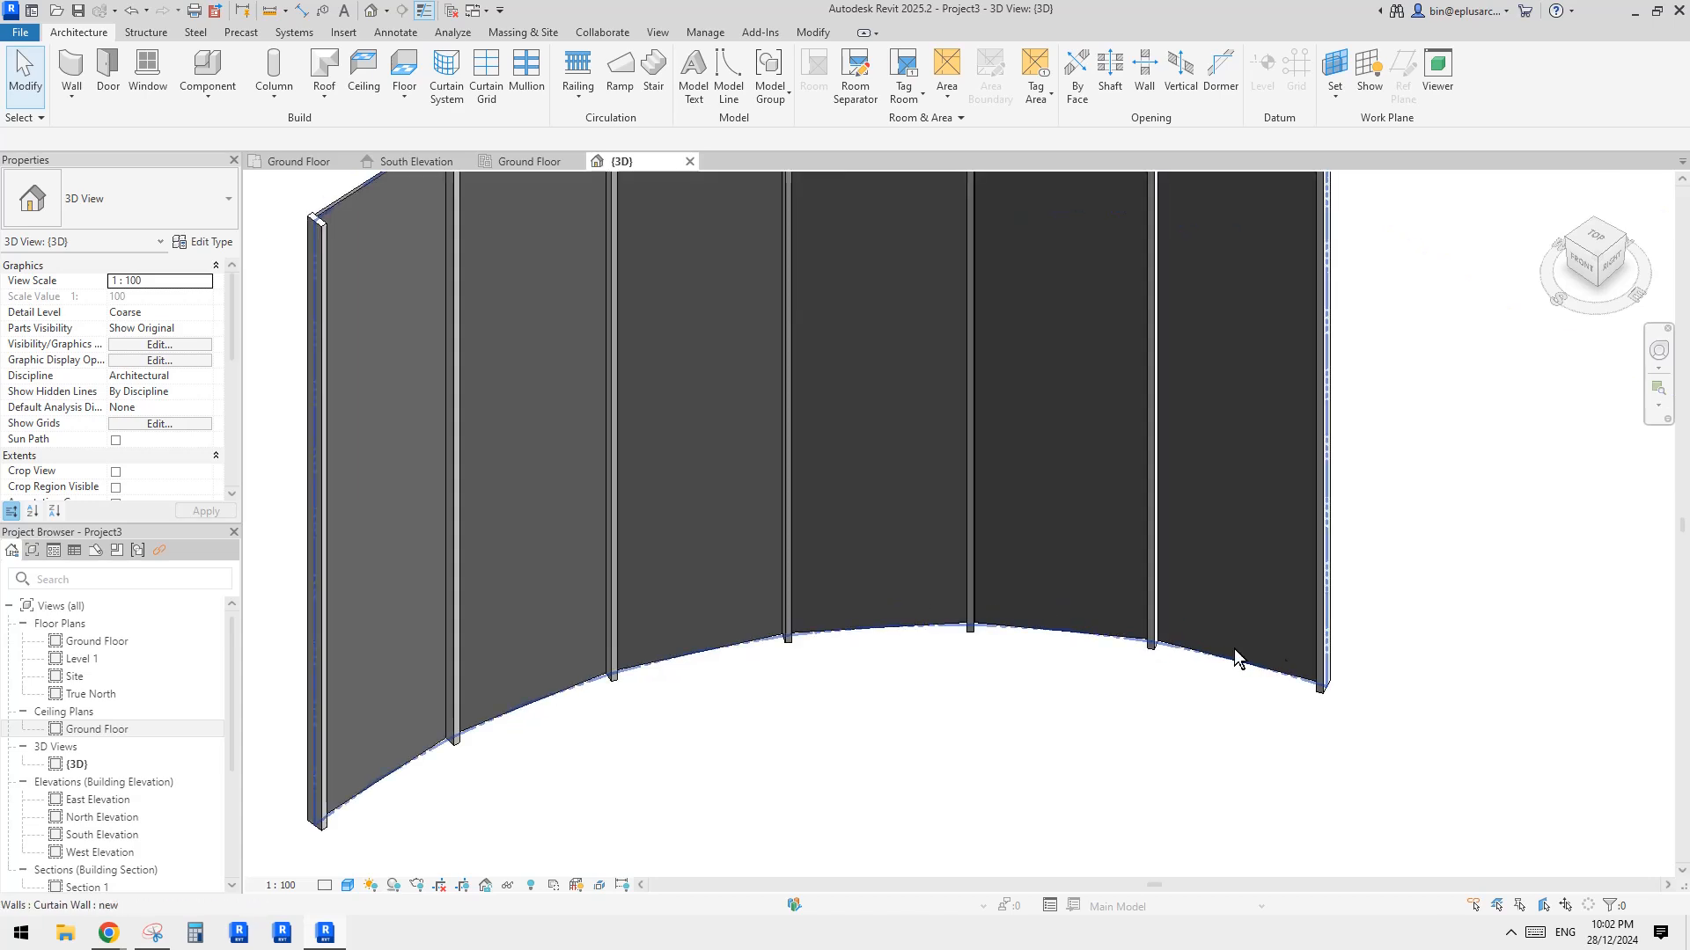
scroll(1209, 646, down, 2)
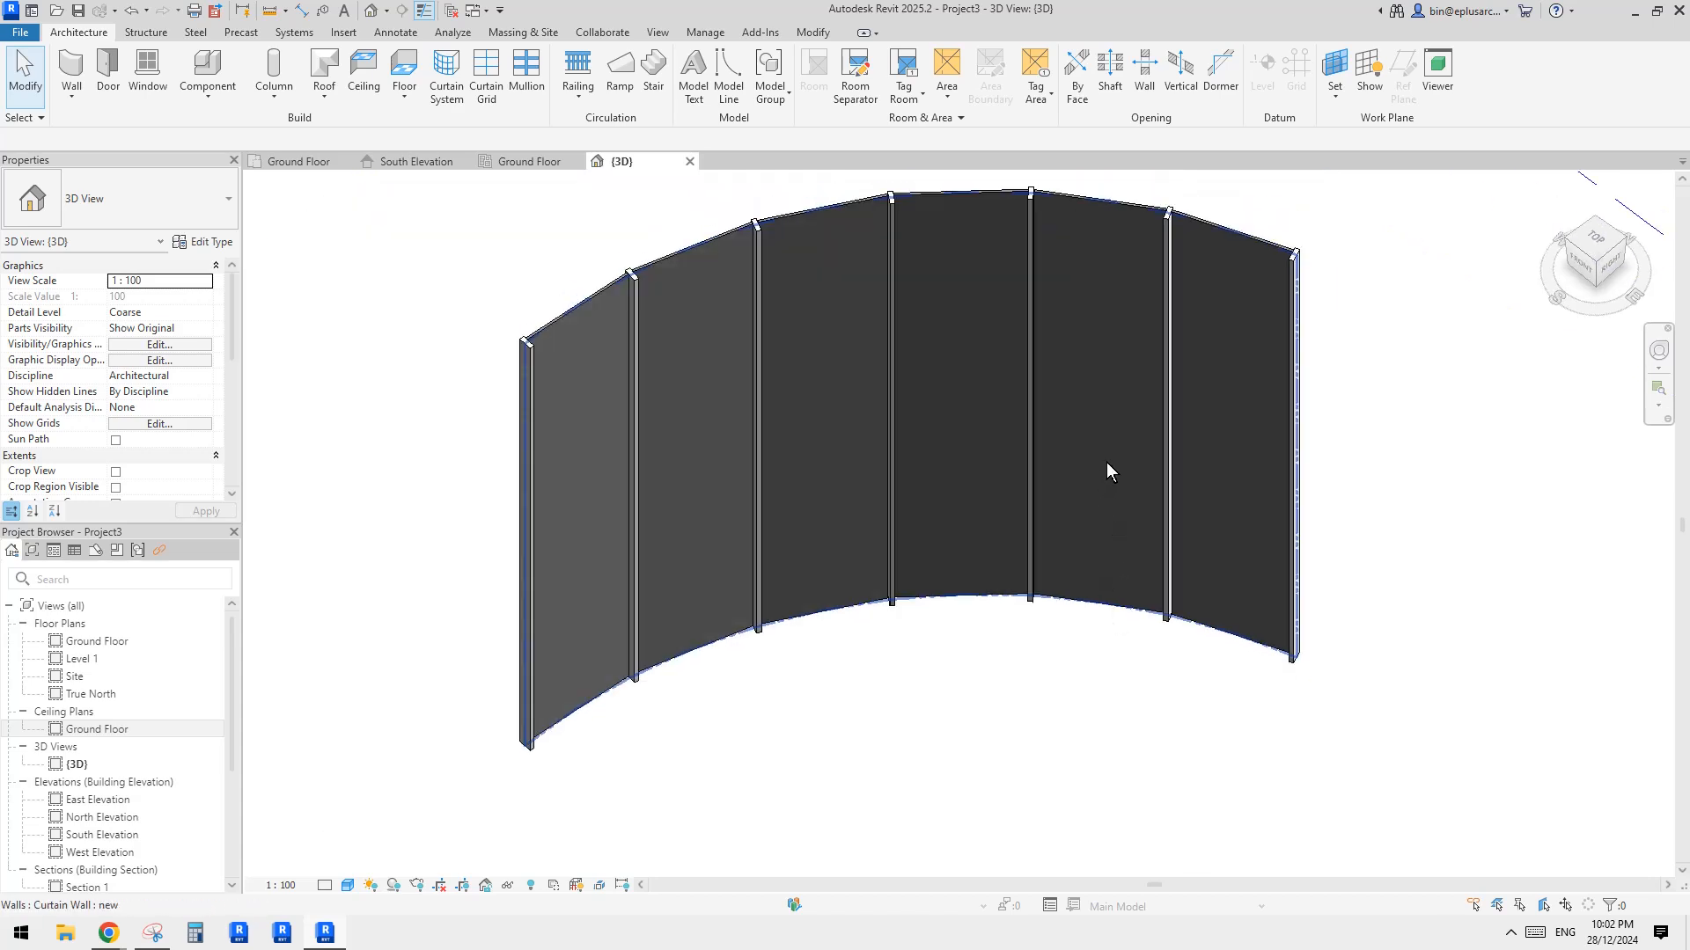
middle_drag(1107, 462, 1154, 501)
Step: Select the glazed panel at the wall's end, examine its shape, and compare it with the curved panels in the Chrome reference photo
scroll(614, 388, up, 3)
key(Tab)
click(619, 373)
scroll(623, 373, down, 2)
shift+middle_drag(664, 430, 698, 561)
shift+middle_drag(657, 619, 709, 494)
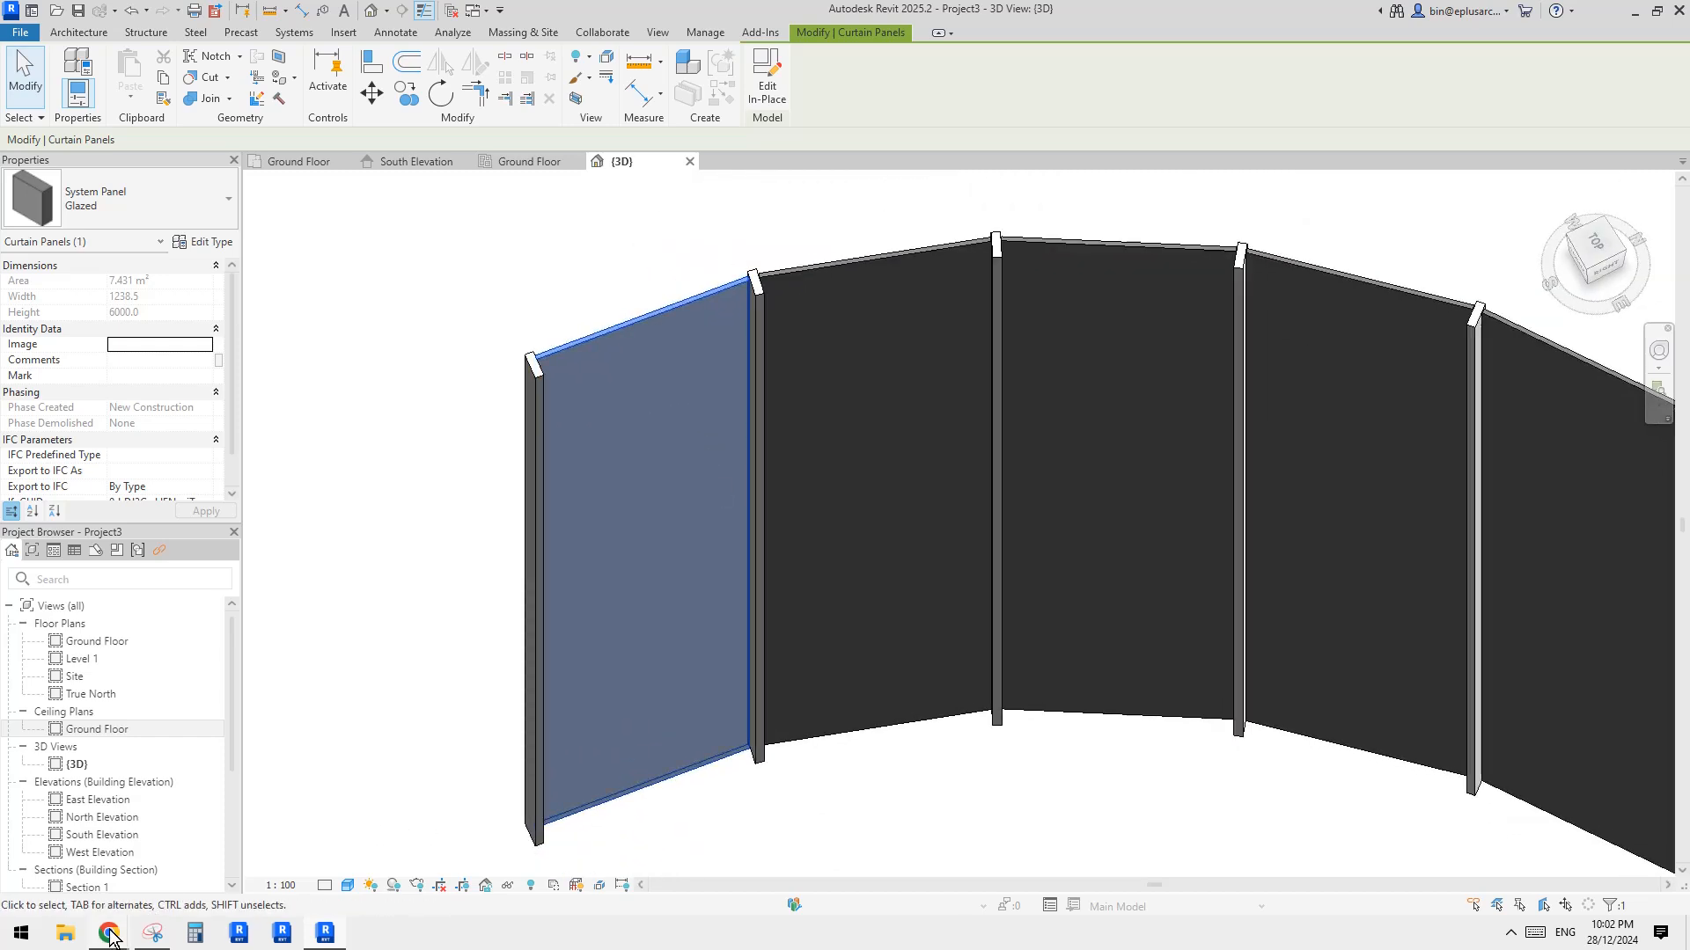
mouse_move(109, 937)
click(107, 863)
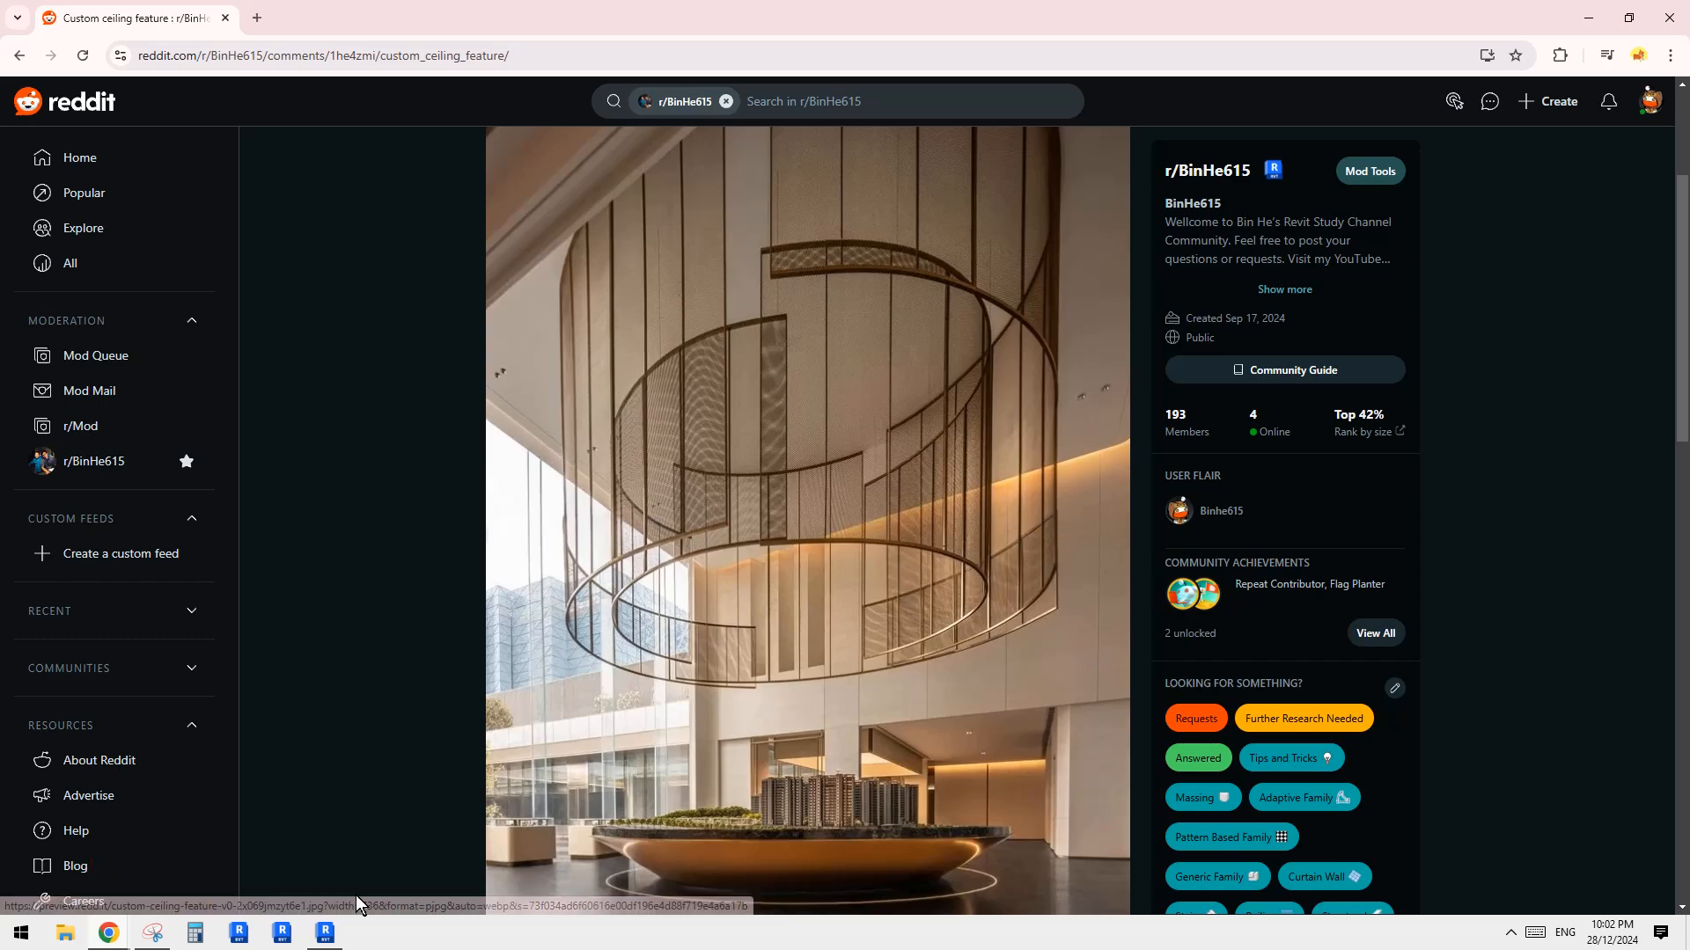
click(325, 932)
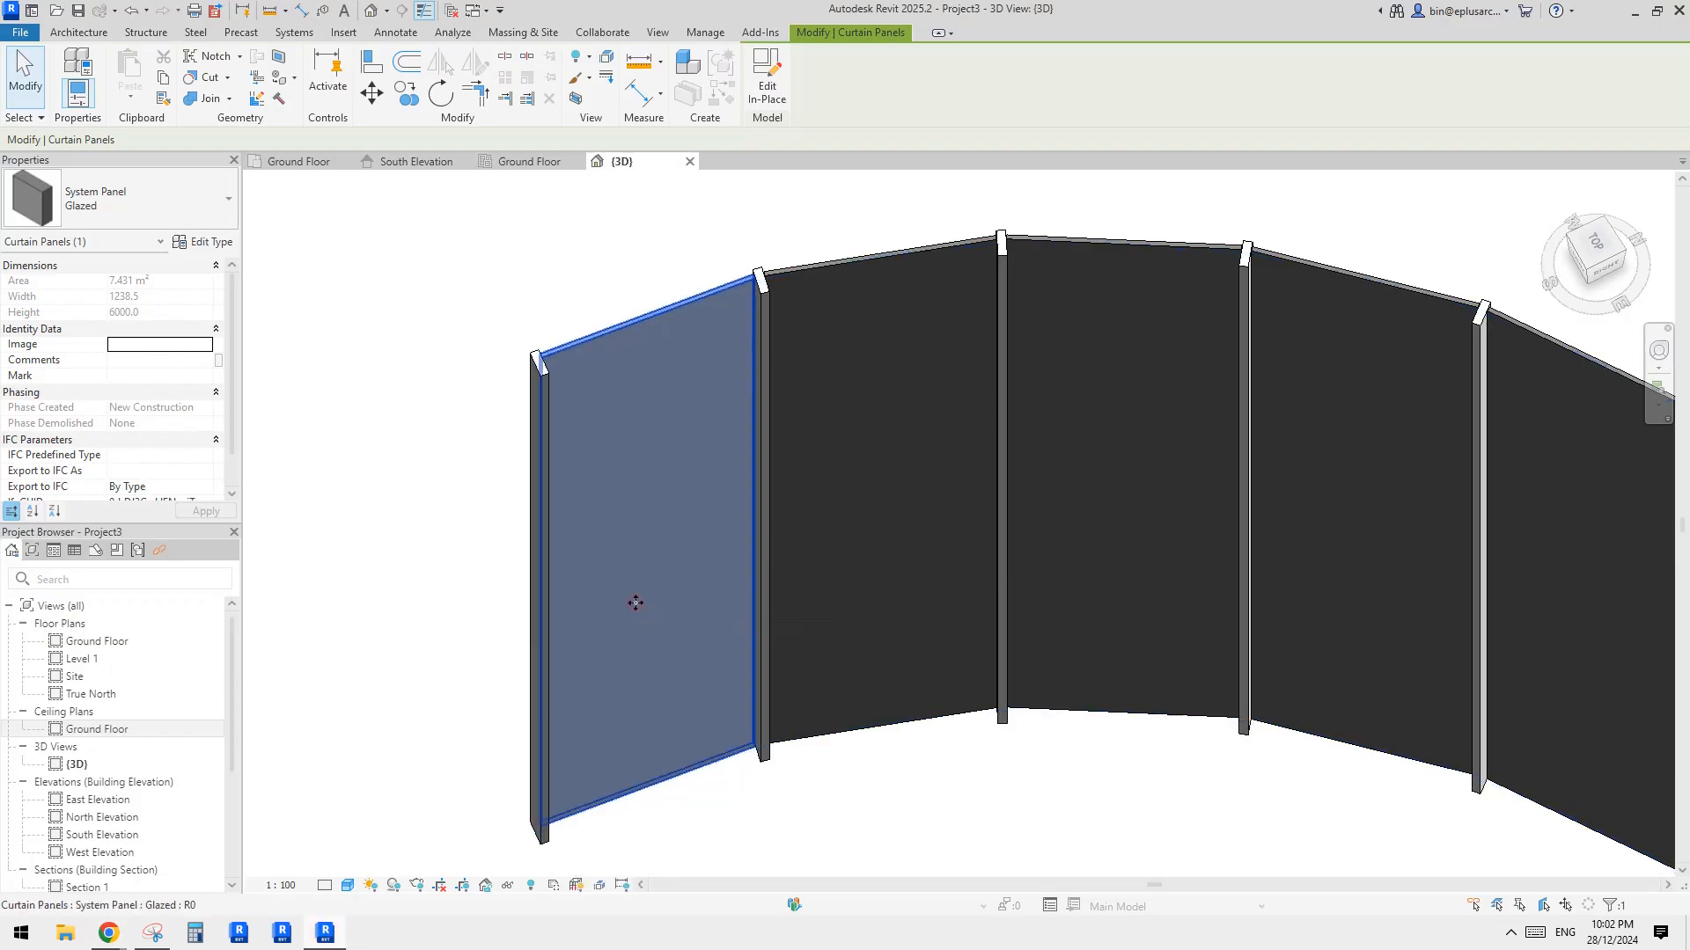
Step: Inspect the whole curtain wall and its glazed end panel as separate selections in the 3D view
scroll(635, 603, down, 3)
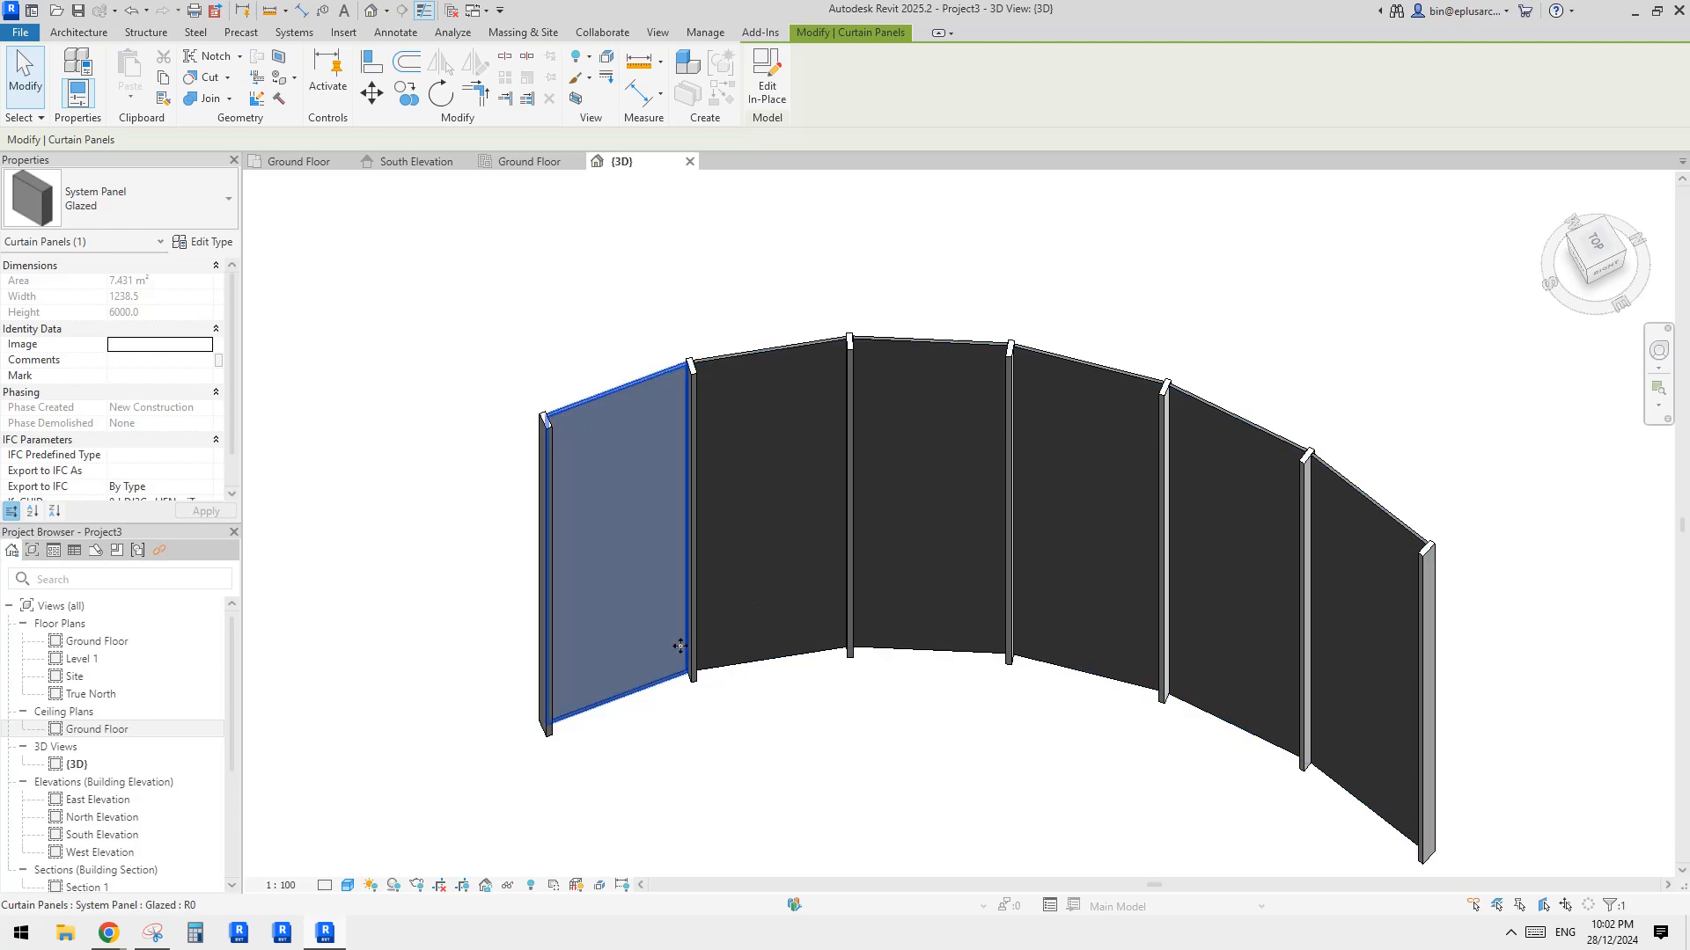
key(Escape)
shift+middle_drag(712, 596, 770, 692)
shift+middle_drag(664, 528, 597, 517)
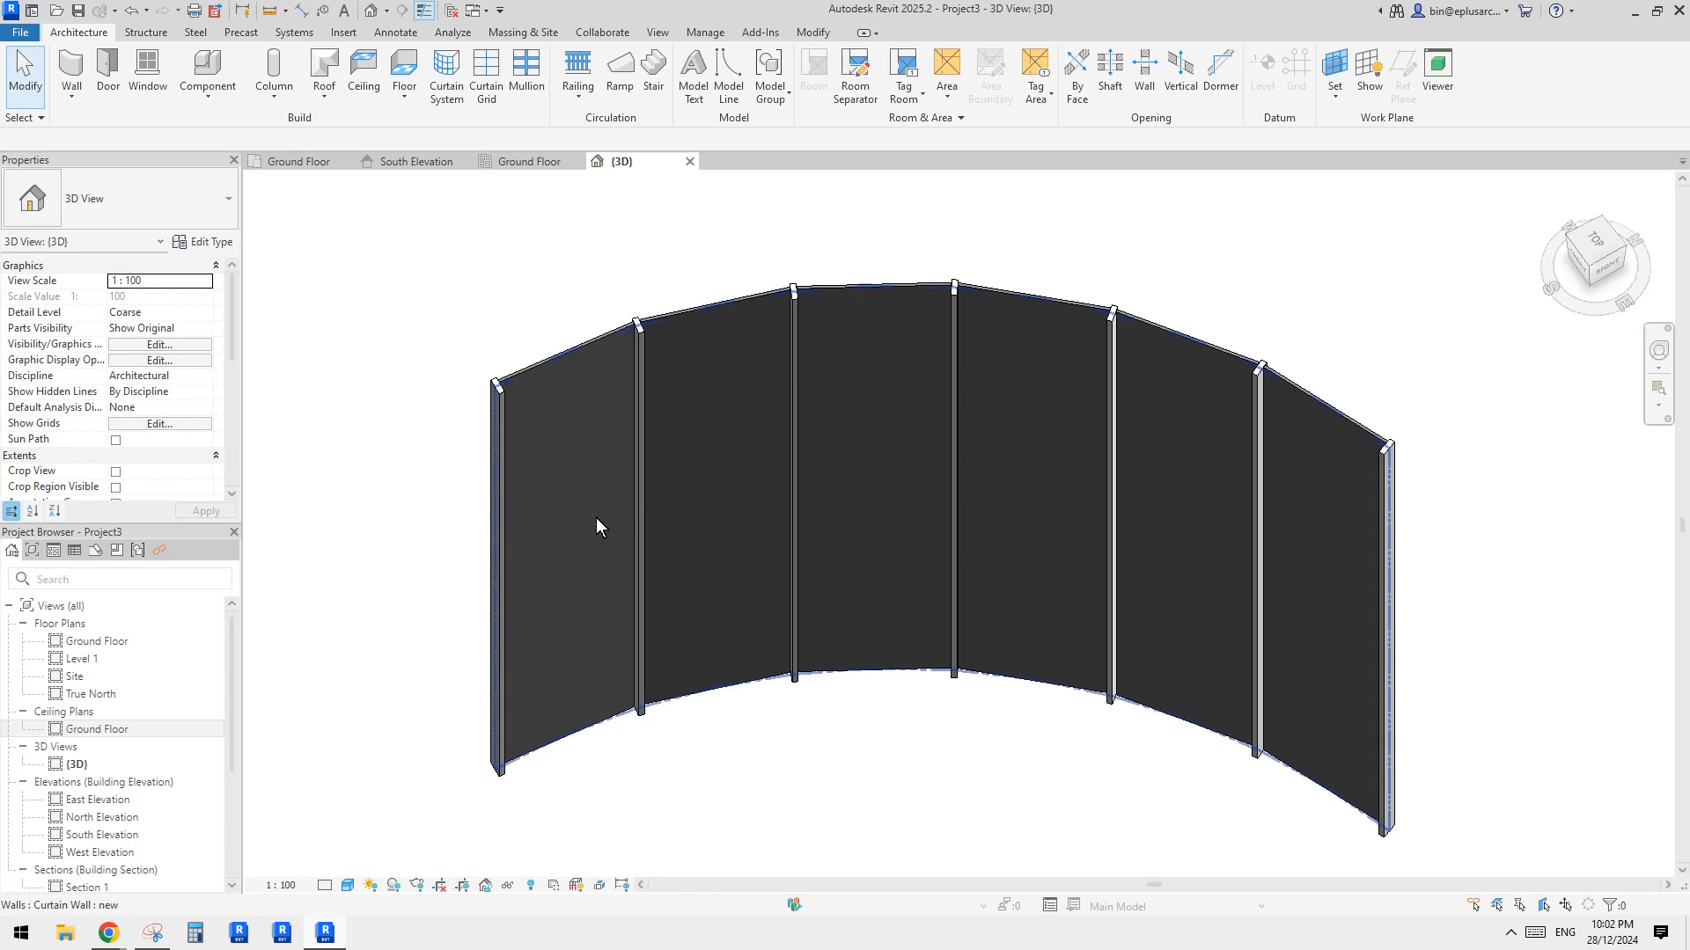
click(862, 588)
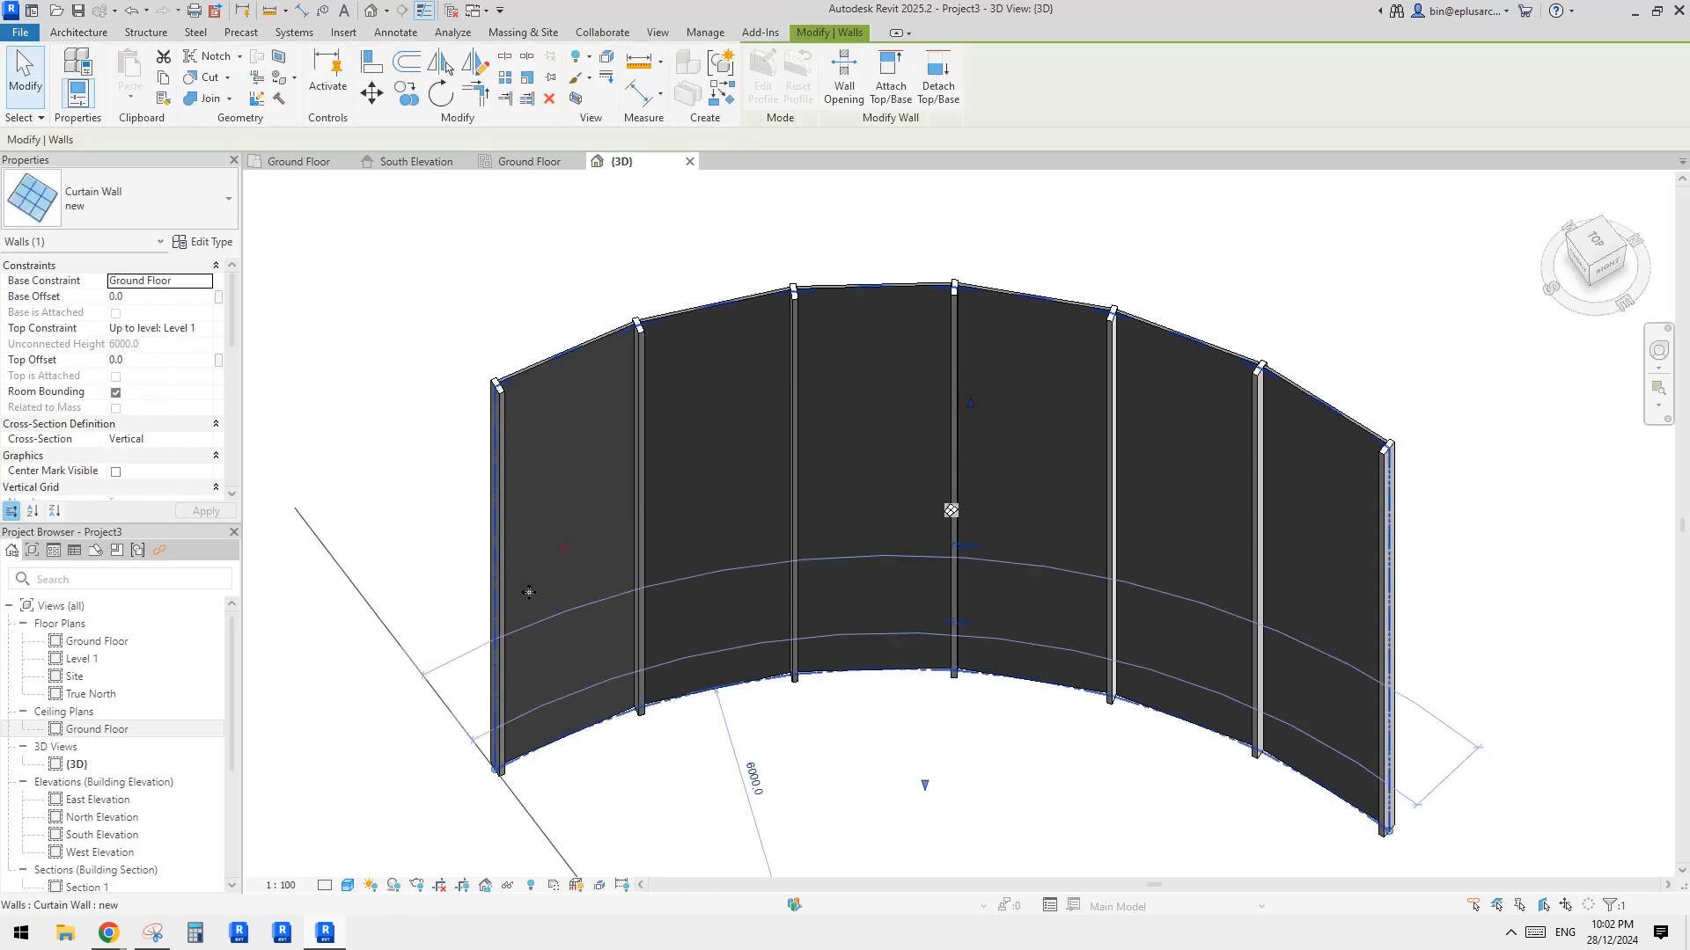
click(591, 547)
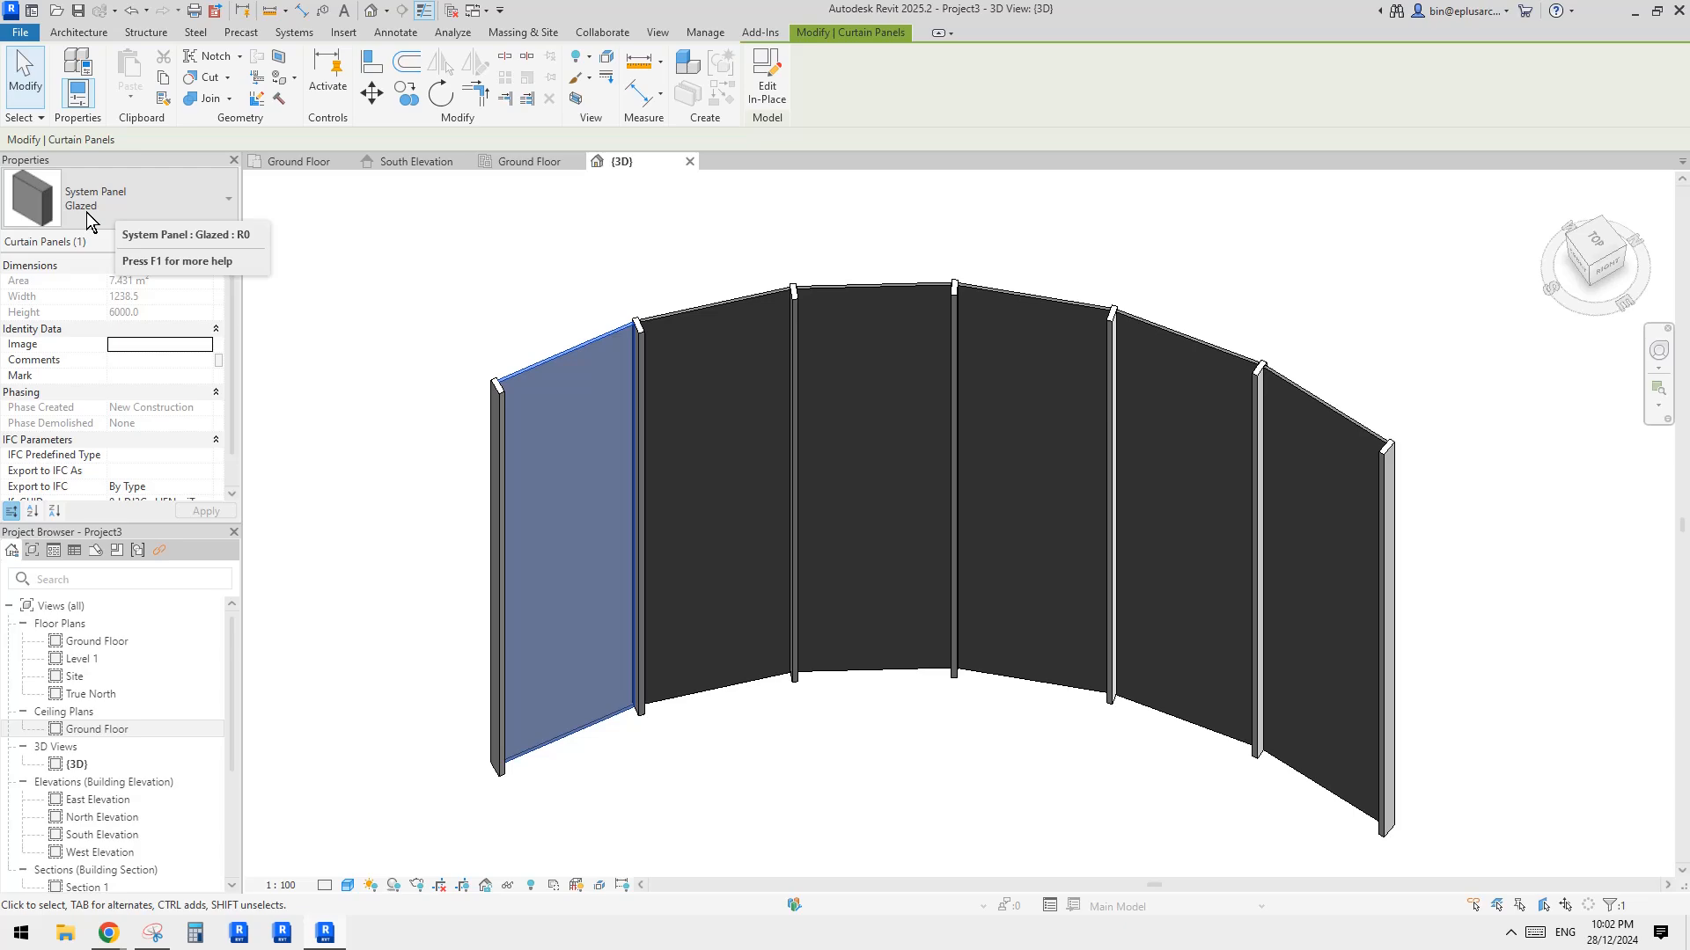
key(Escape)
Step: Review the curtain wall's type properties and the instance properties of its glazed end panel
click(700, 366)
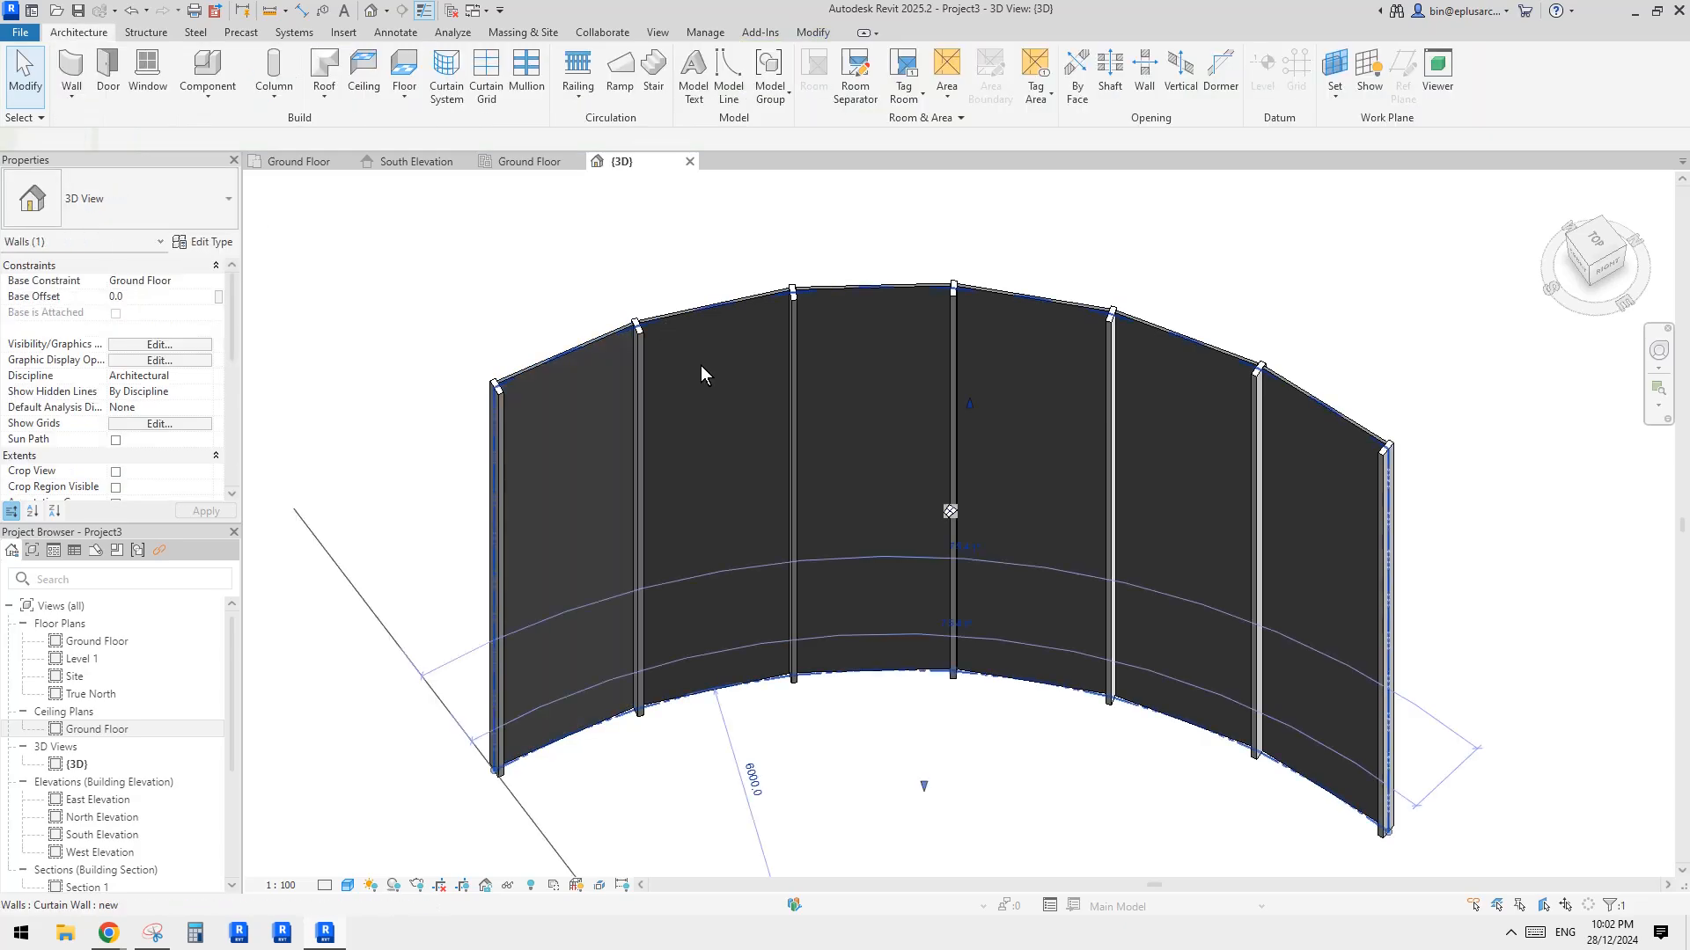
click(204, 242)
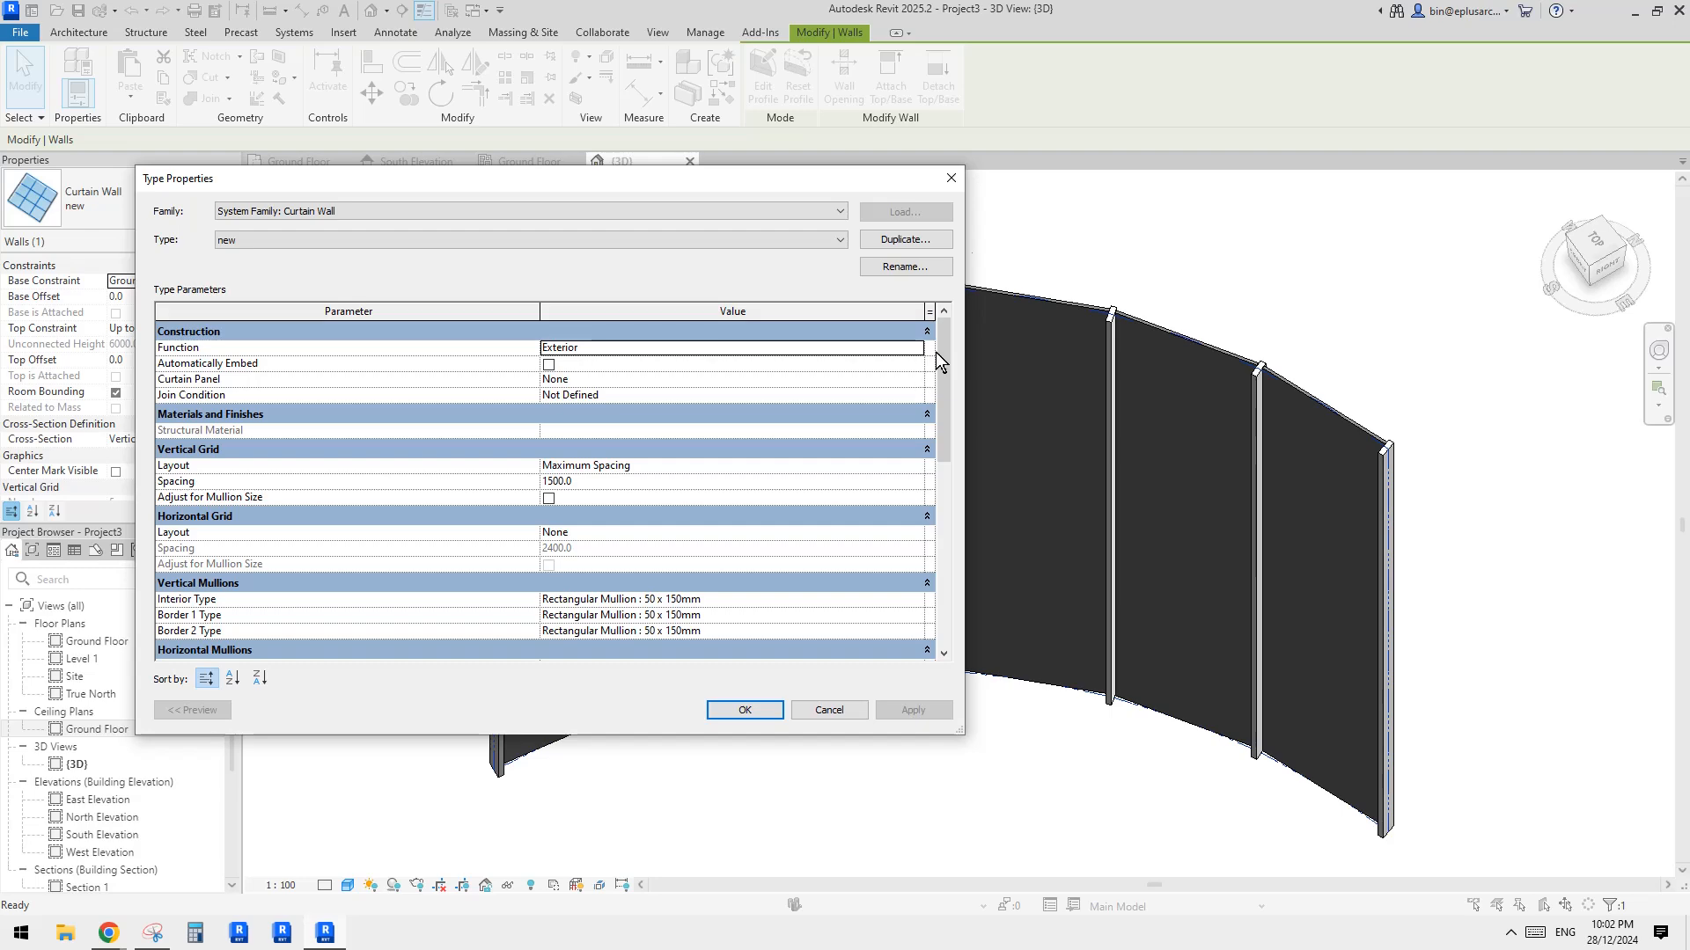
click(956, 179)
click(417, 311)
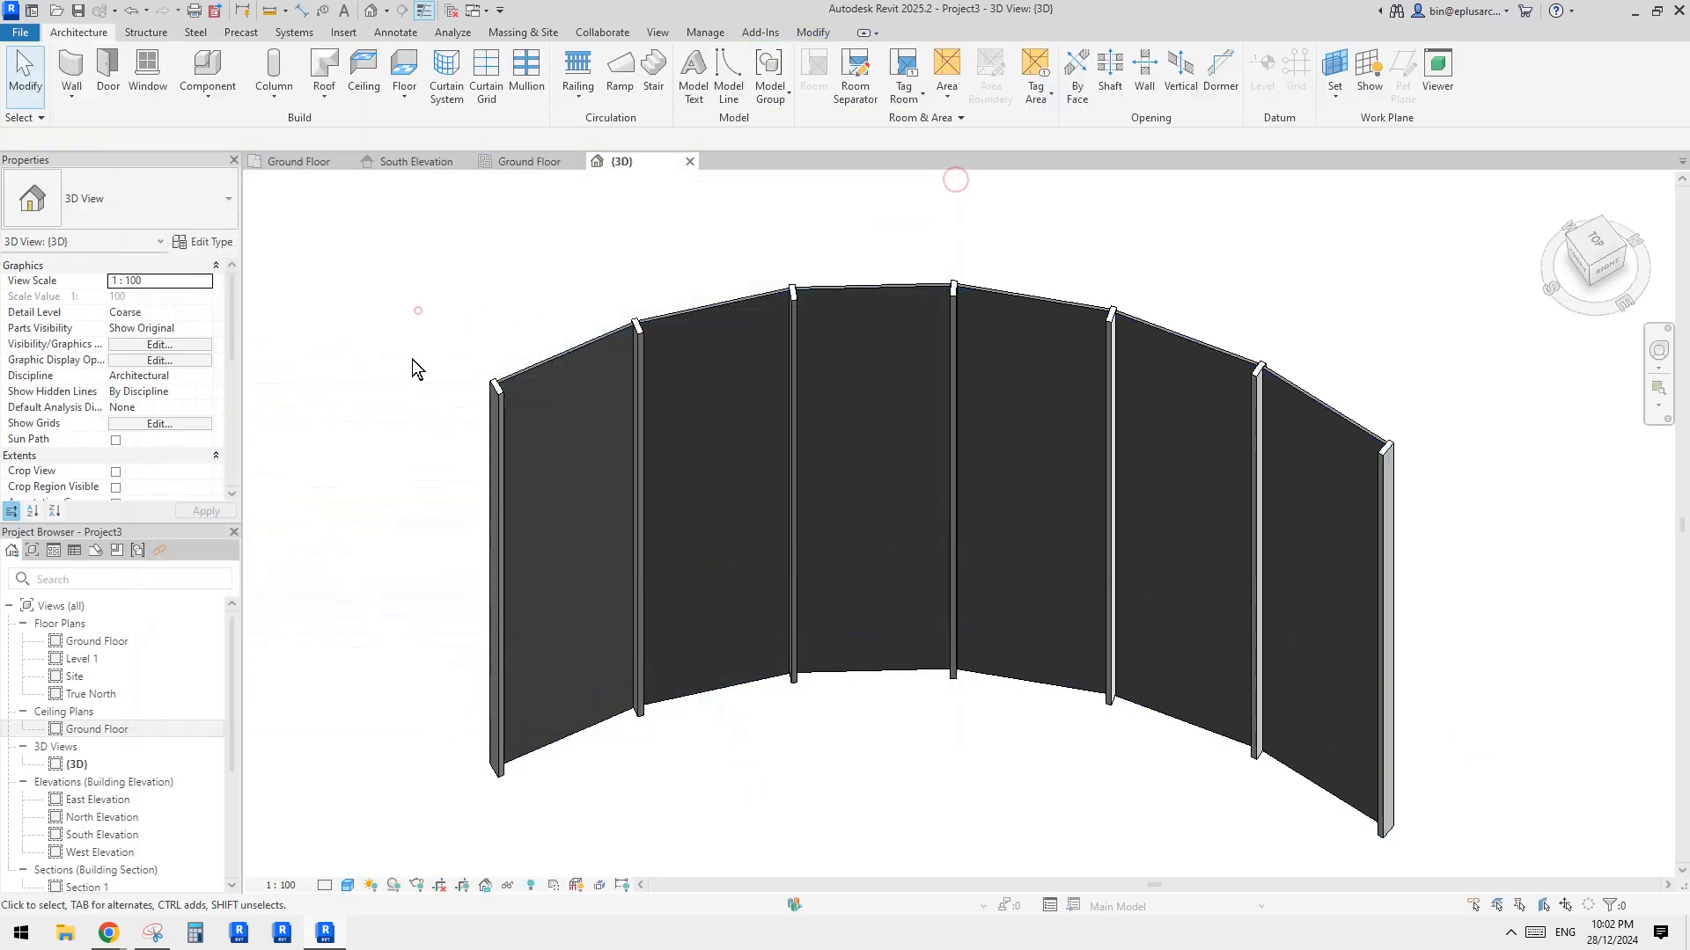
click(577, 449)
scroll(100, 400, down, 1)
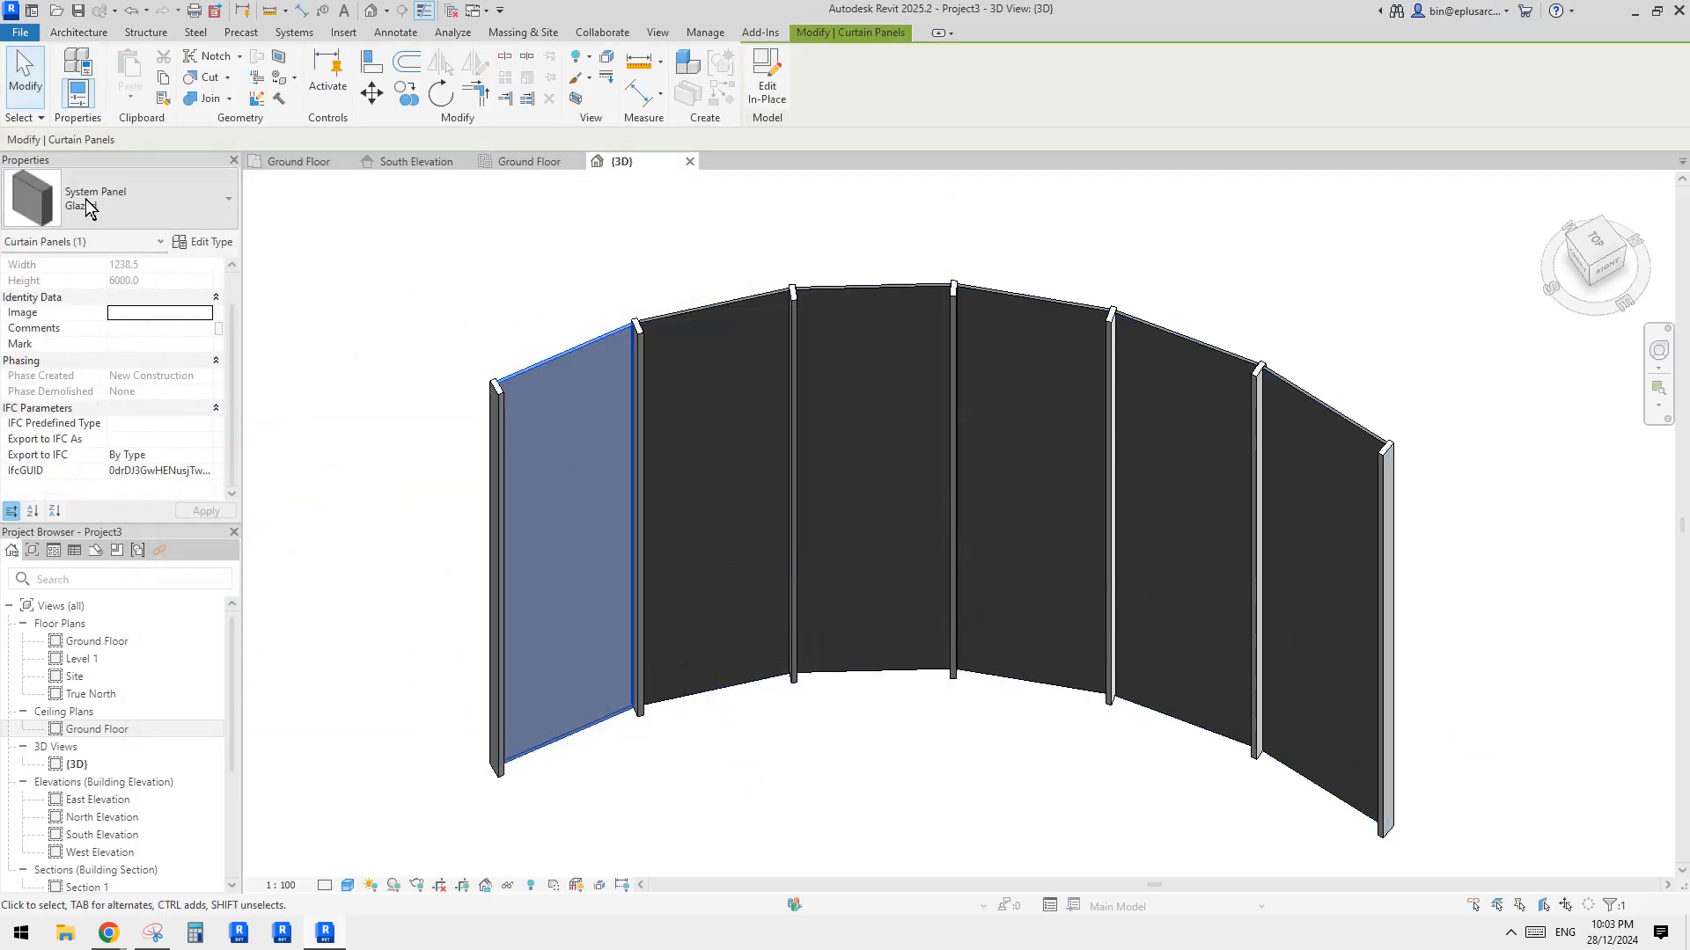
click(361, 229)
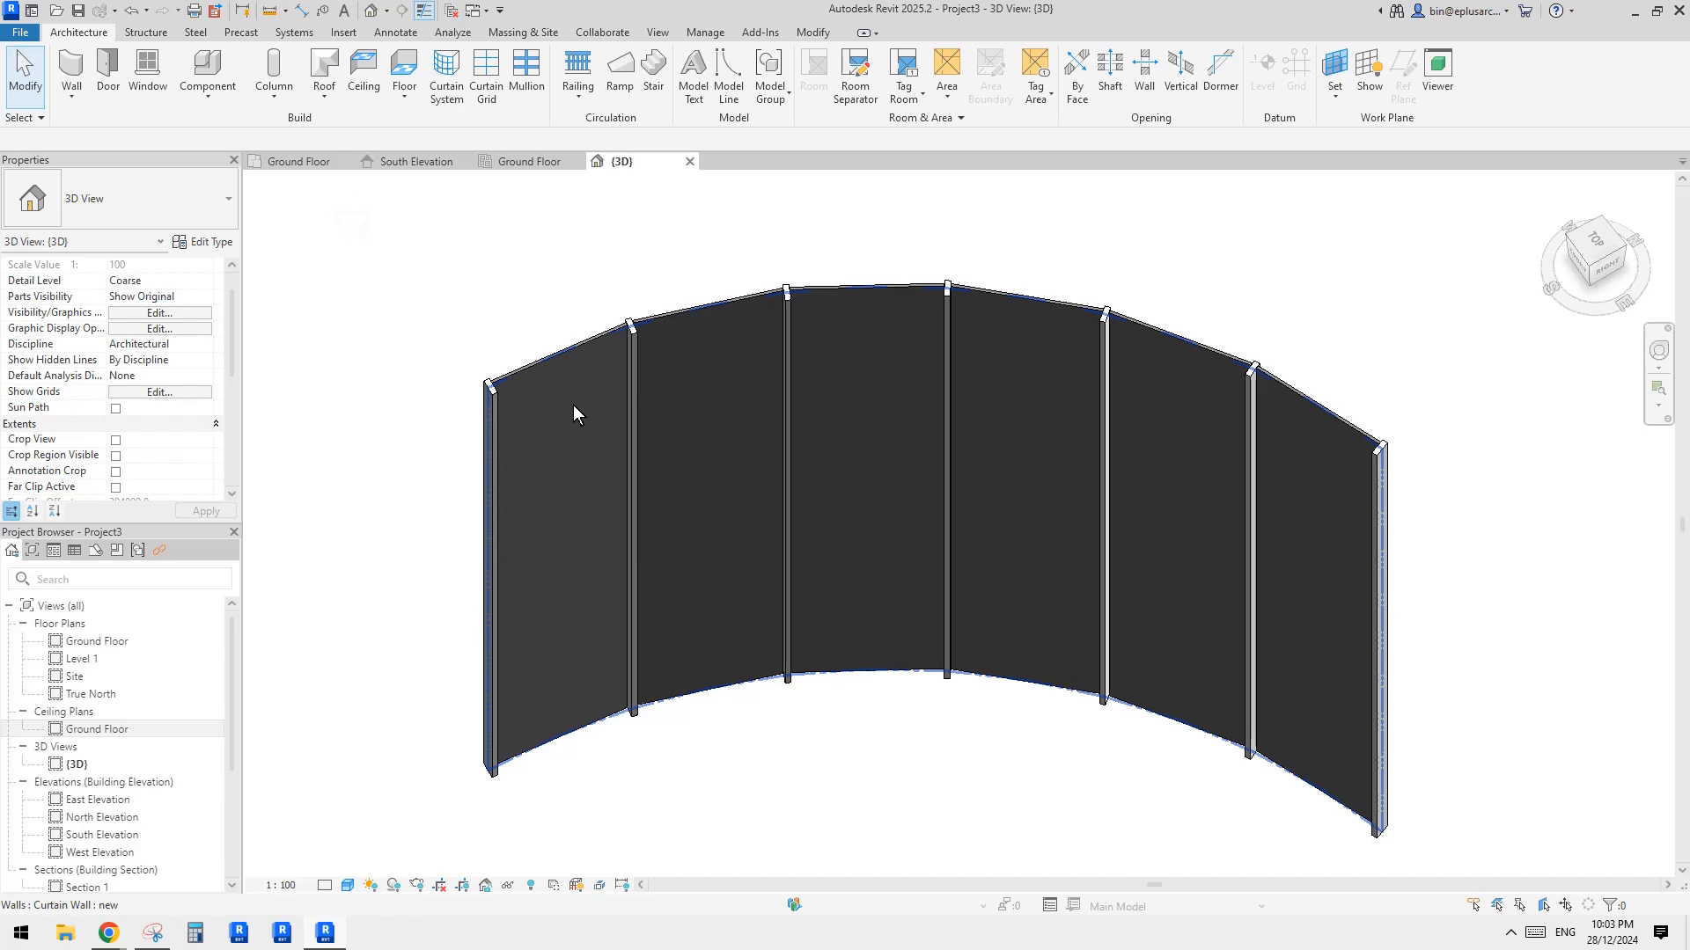
Step: Review the types available for the curtain wall and for its glazed end panel, keeping new and Glazed
click(511, 408)
click(193, 210)
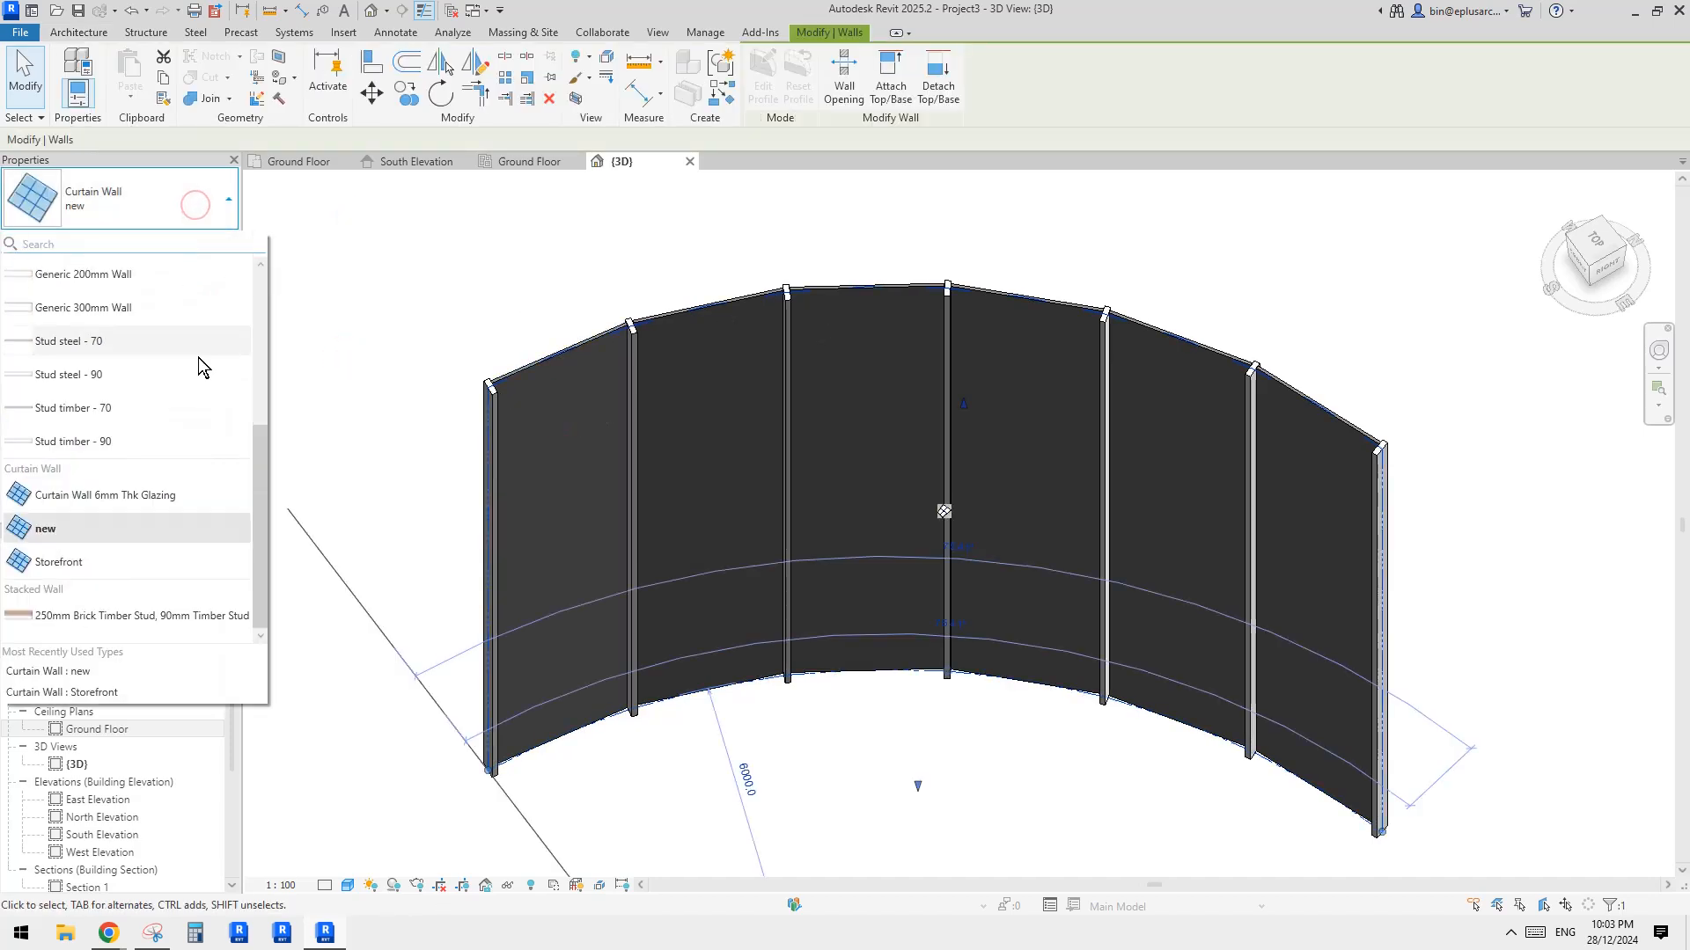
click(118, 519)
click(566, 426)
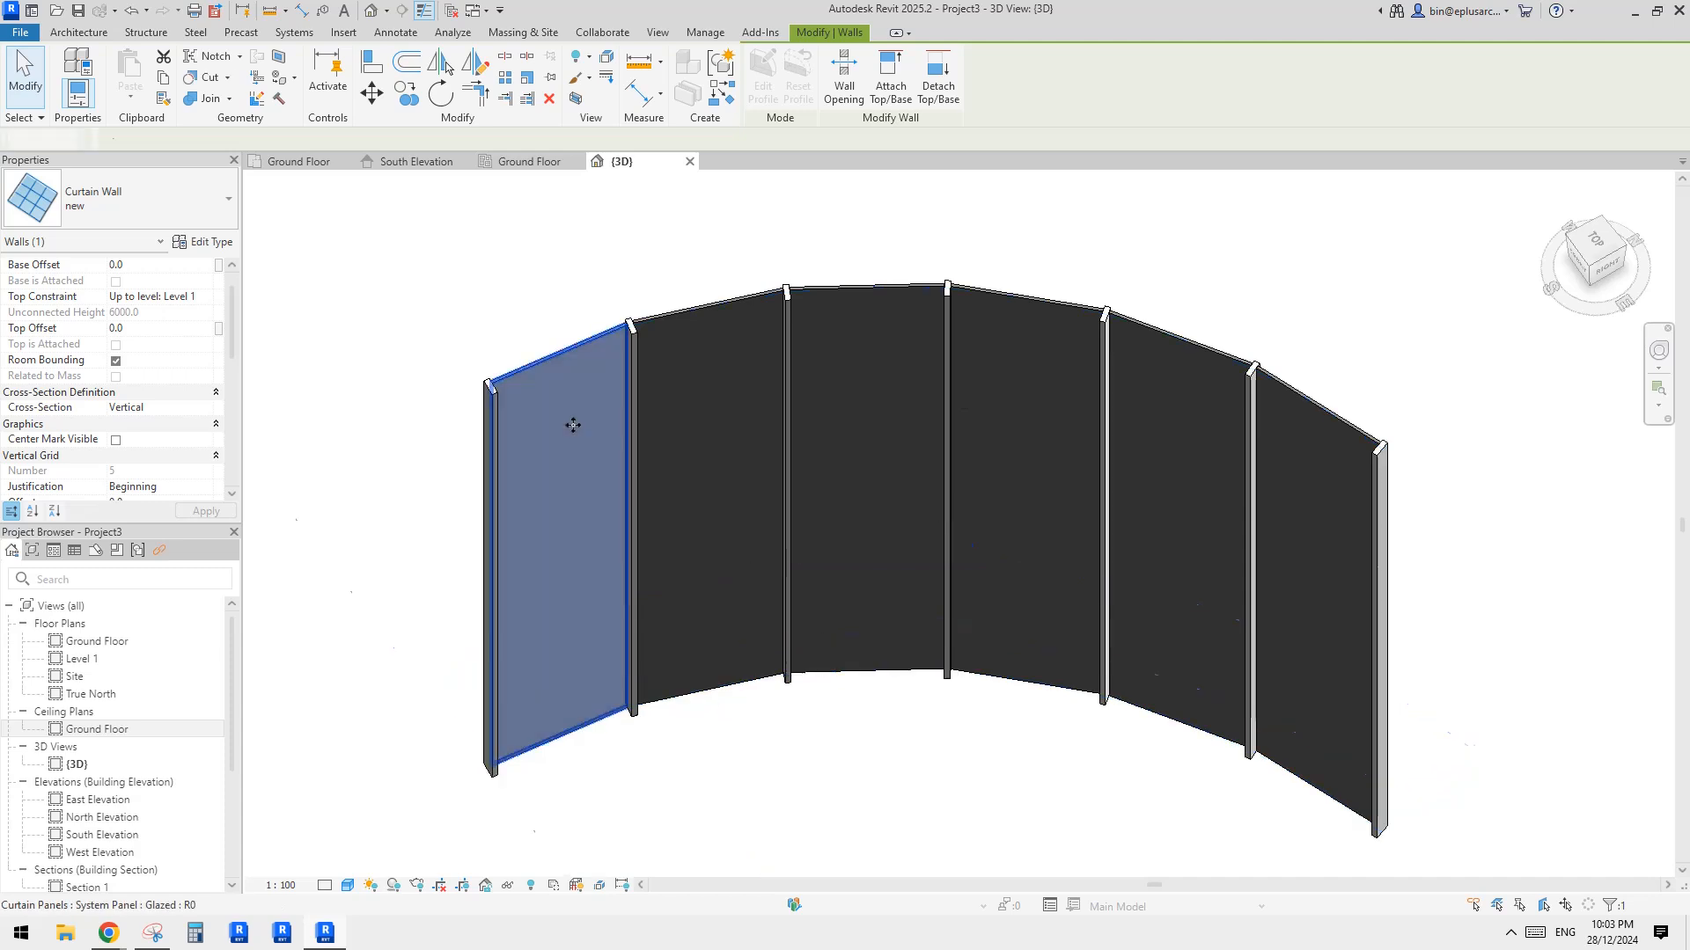
click(148, 206)
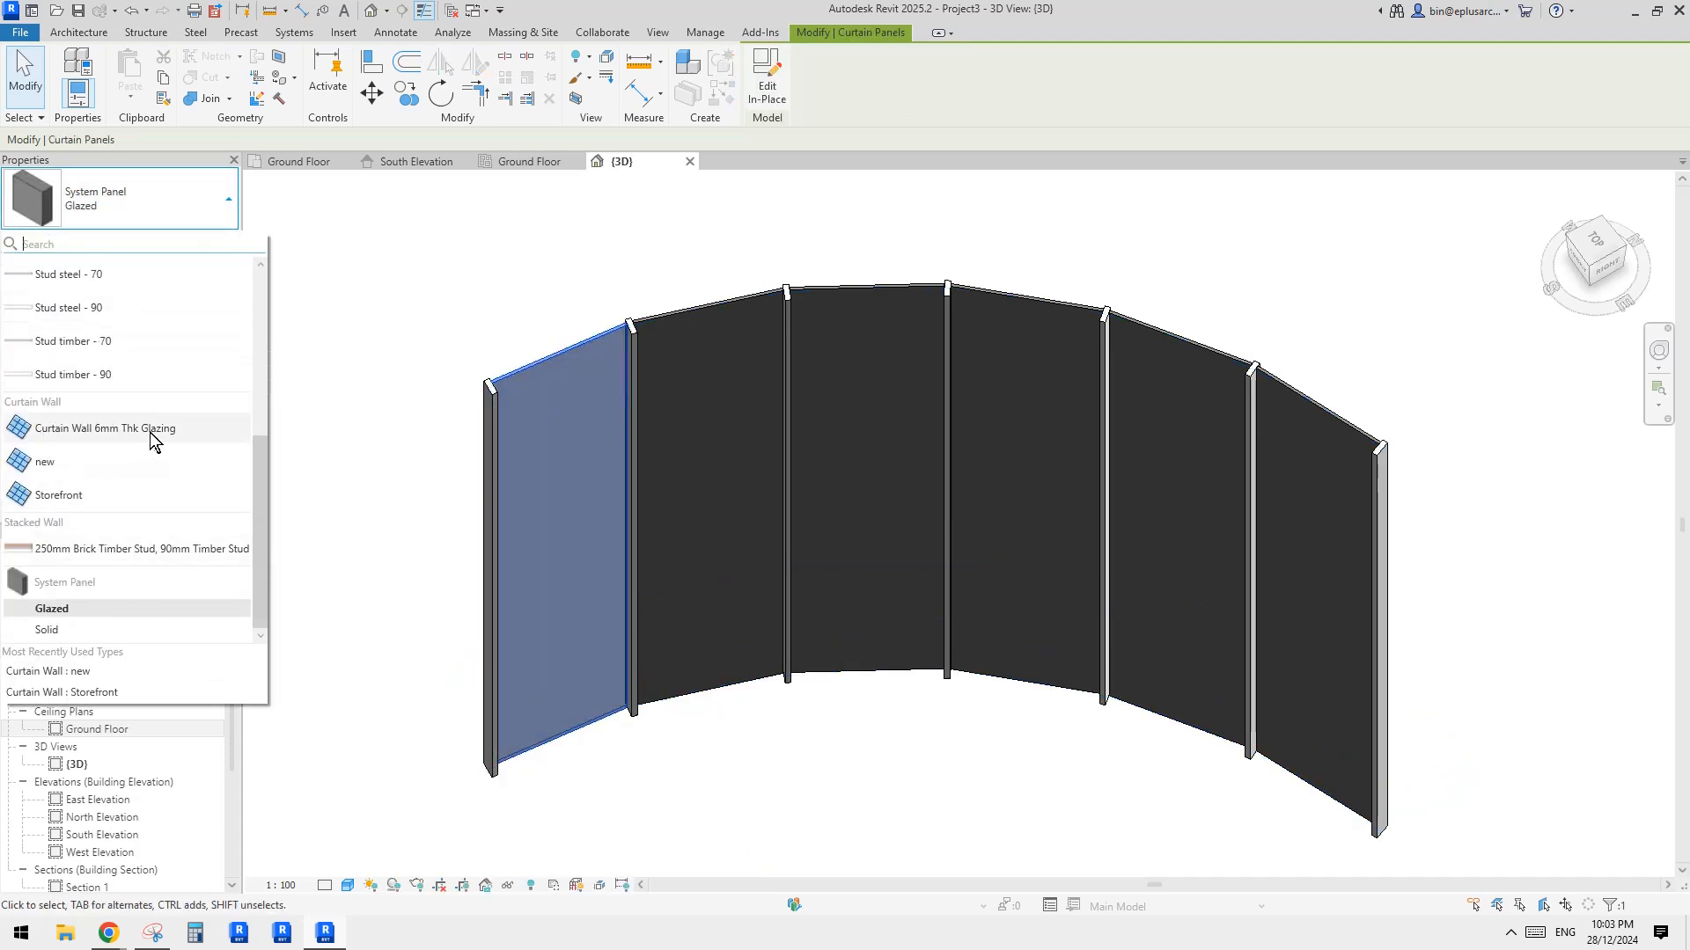
scroll(116, 488, up, 4)
scroll(113, 528, down, 5)
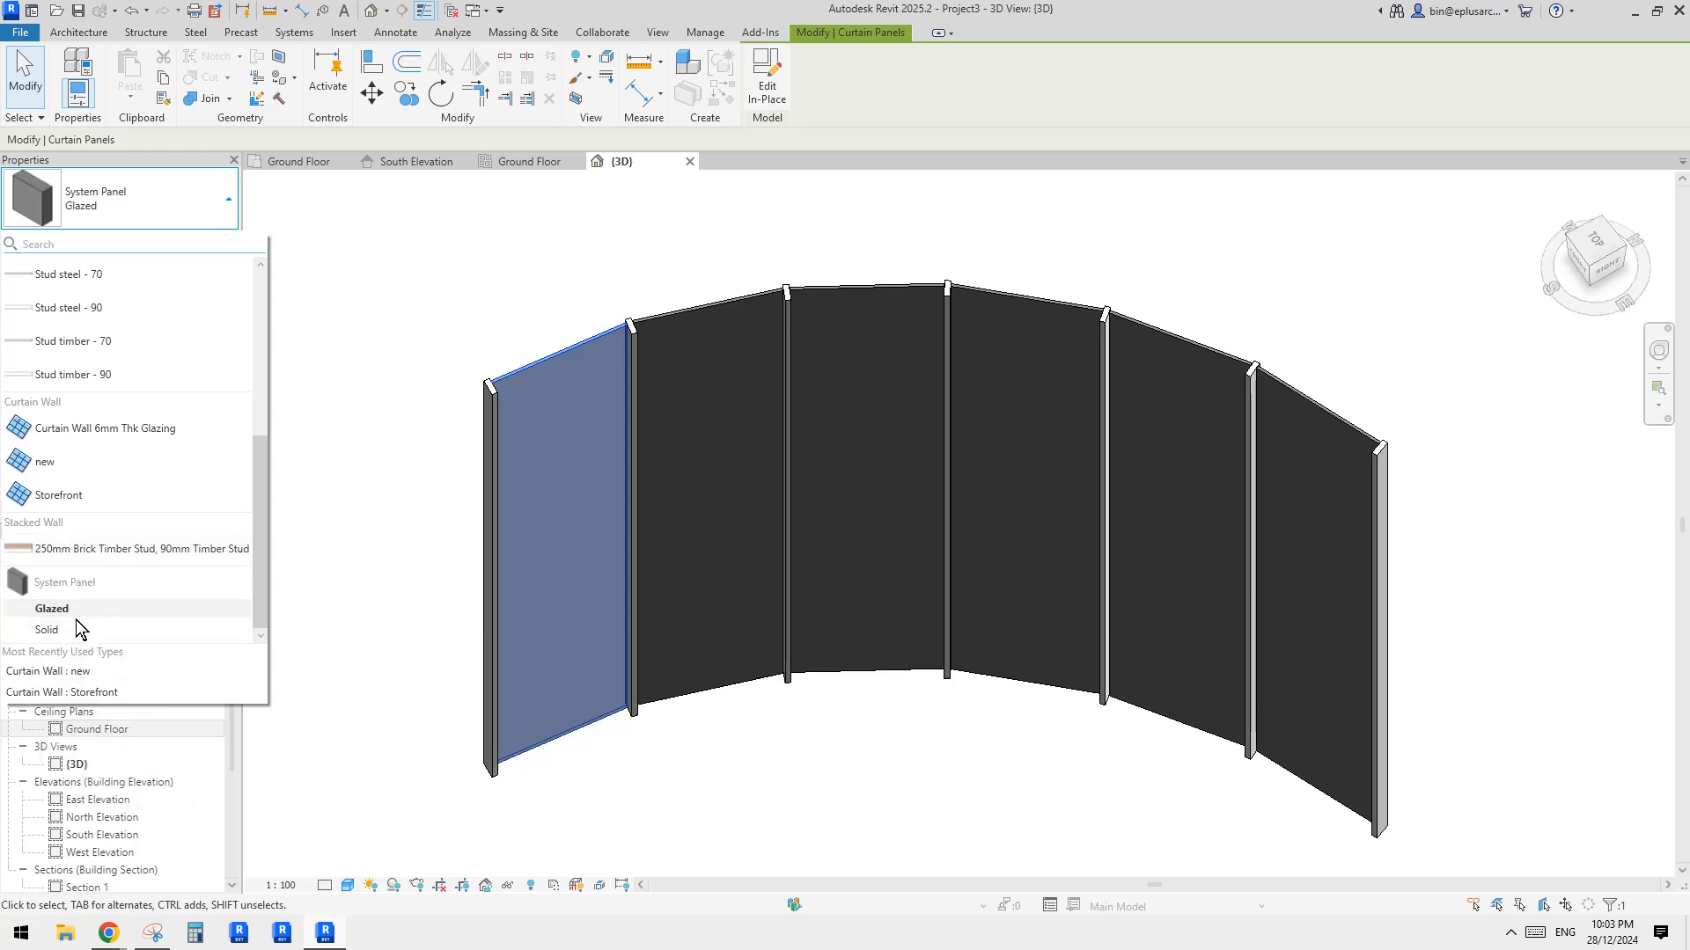
click(396, 409)
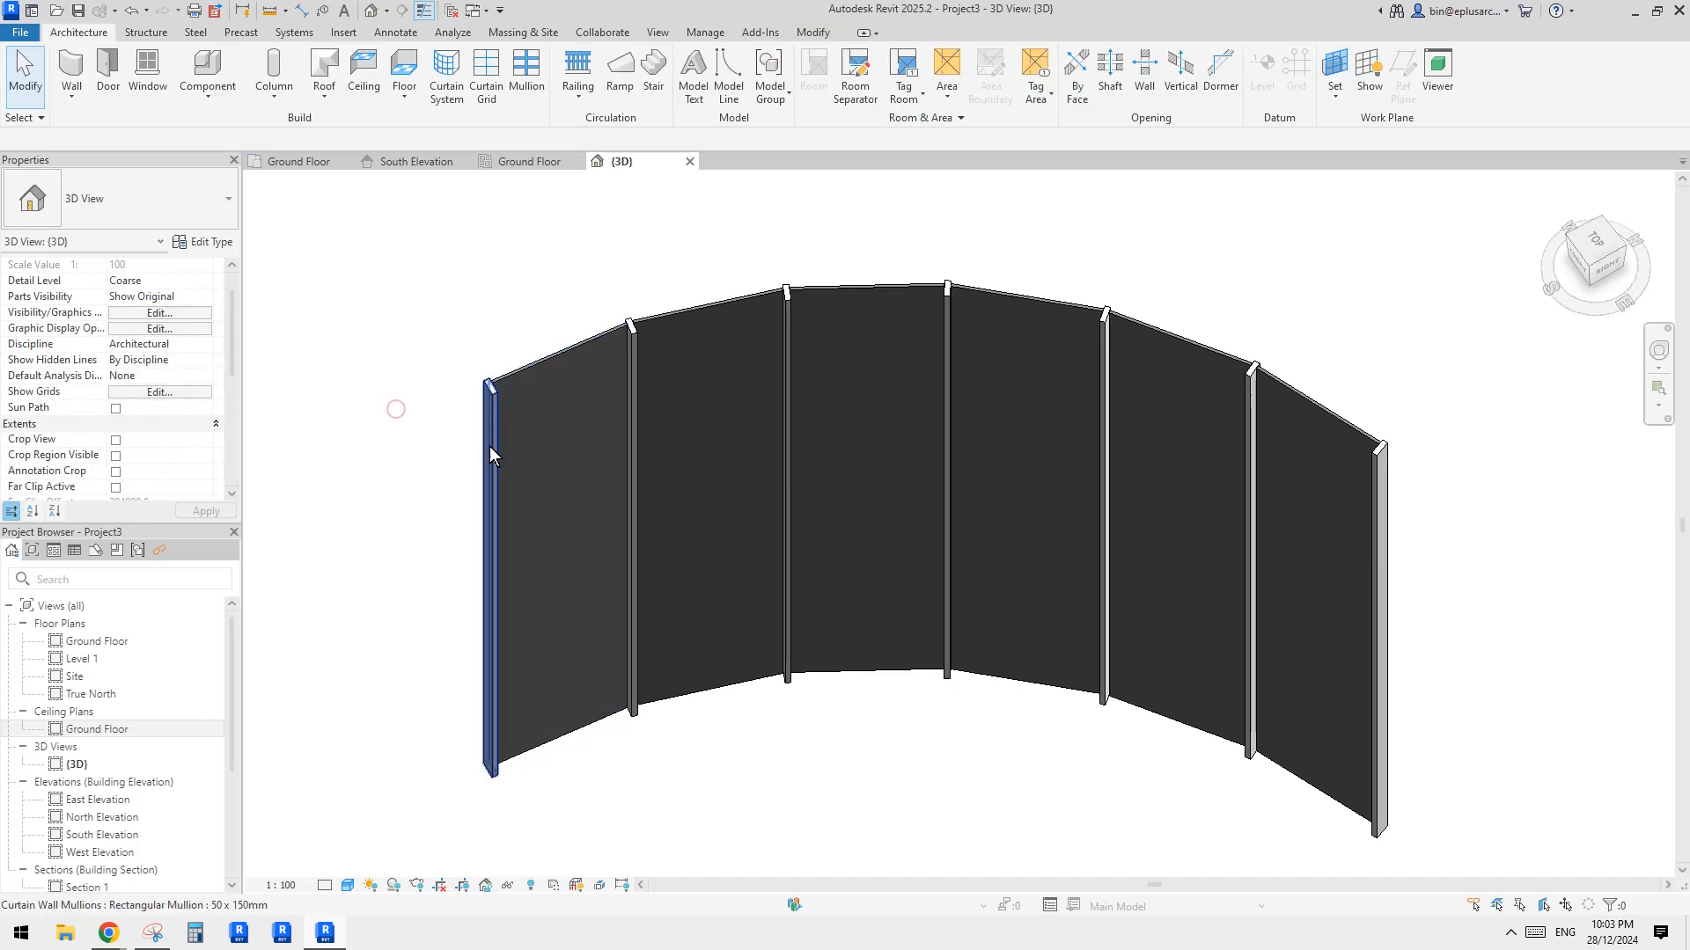
Step: Browse the new family templates and preview Metric Curtain Wall Panel.rft without creating a family
click(376, 353)
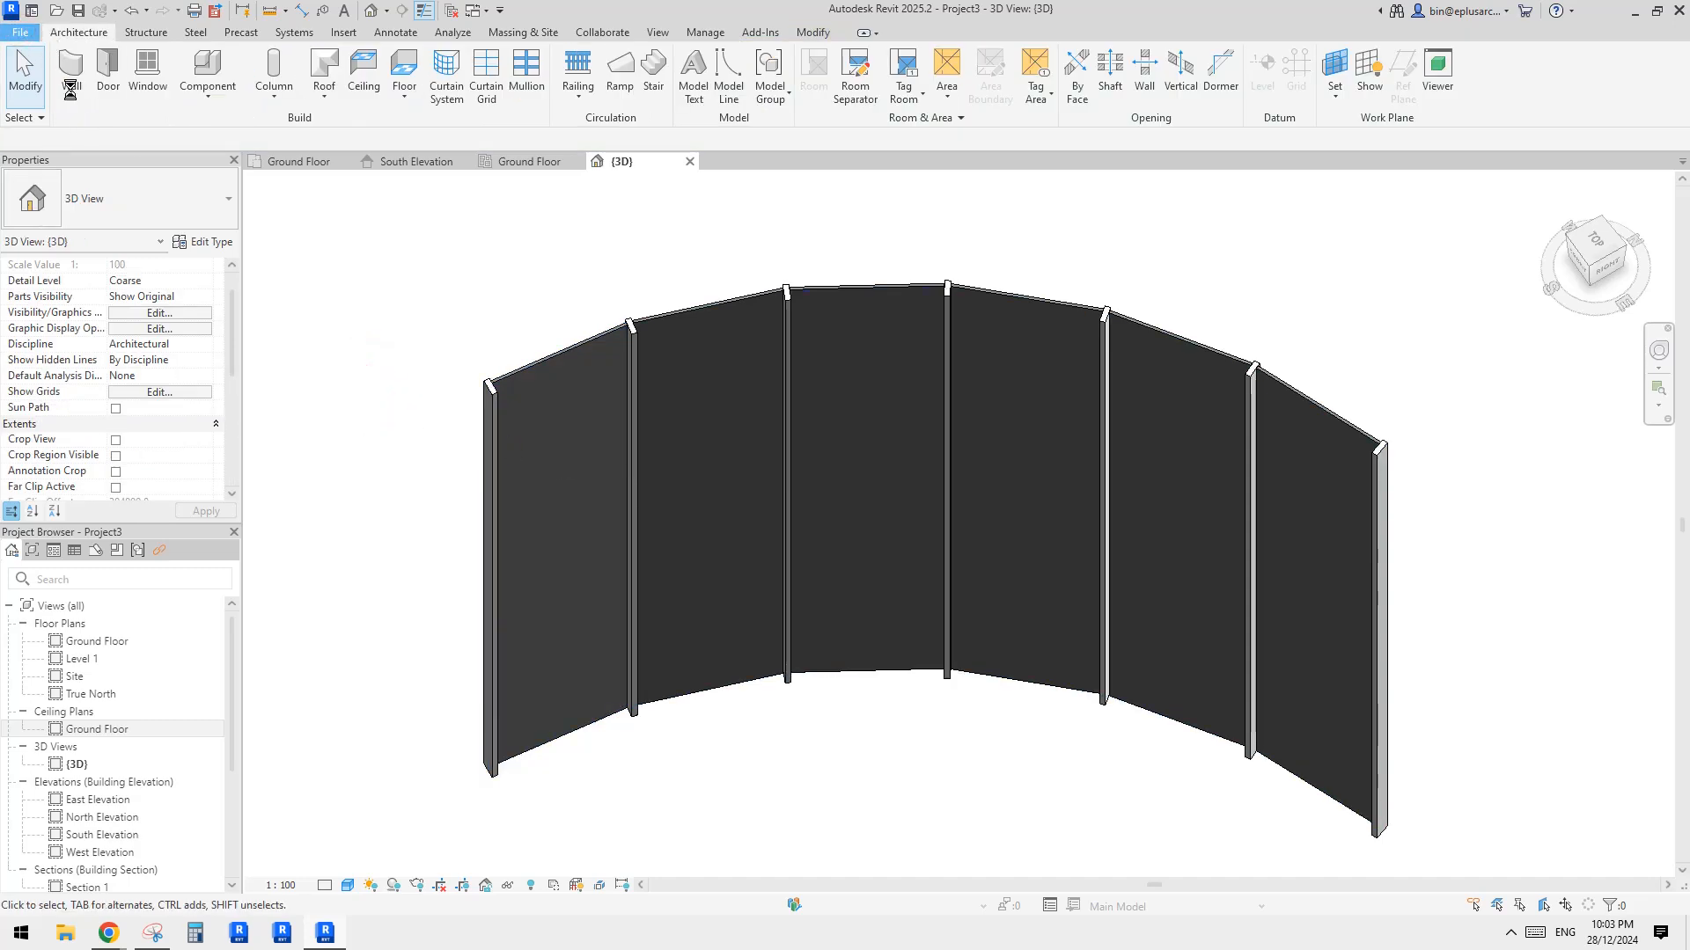
click(112, 103)
click(251, 166)
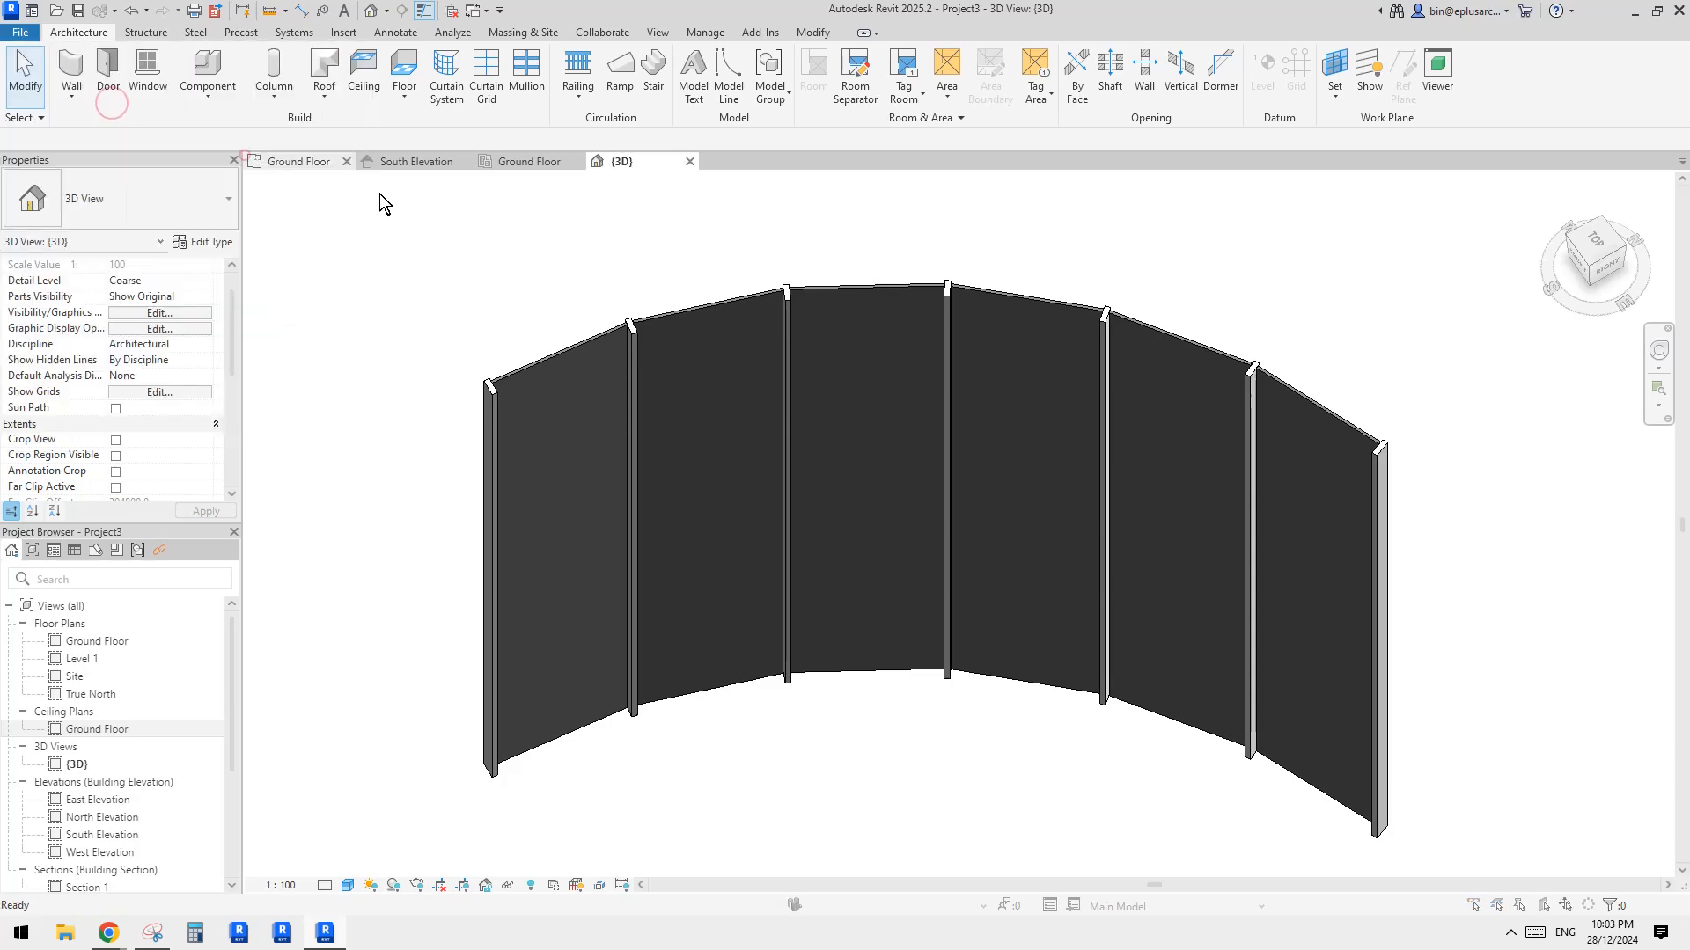
scroll(754, 491, down, 1)
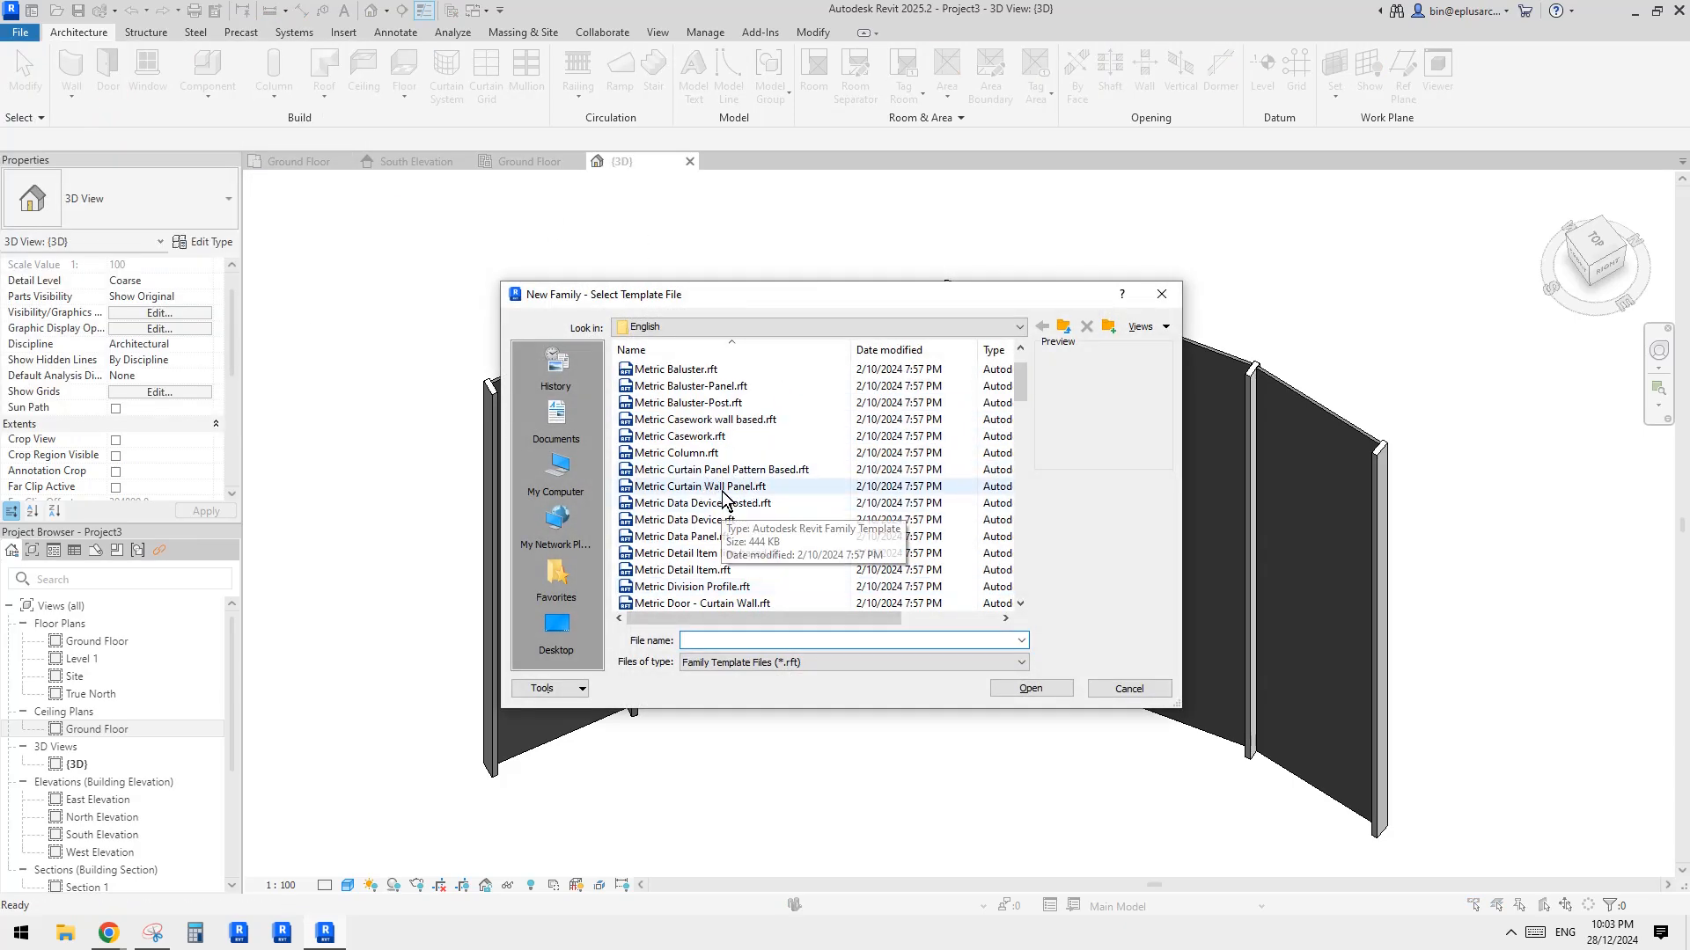
click(729, 487)
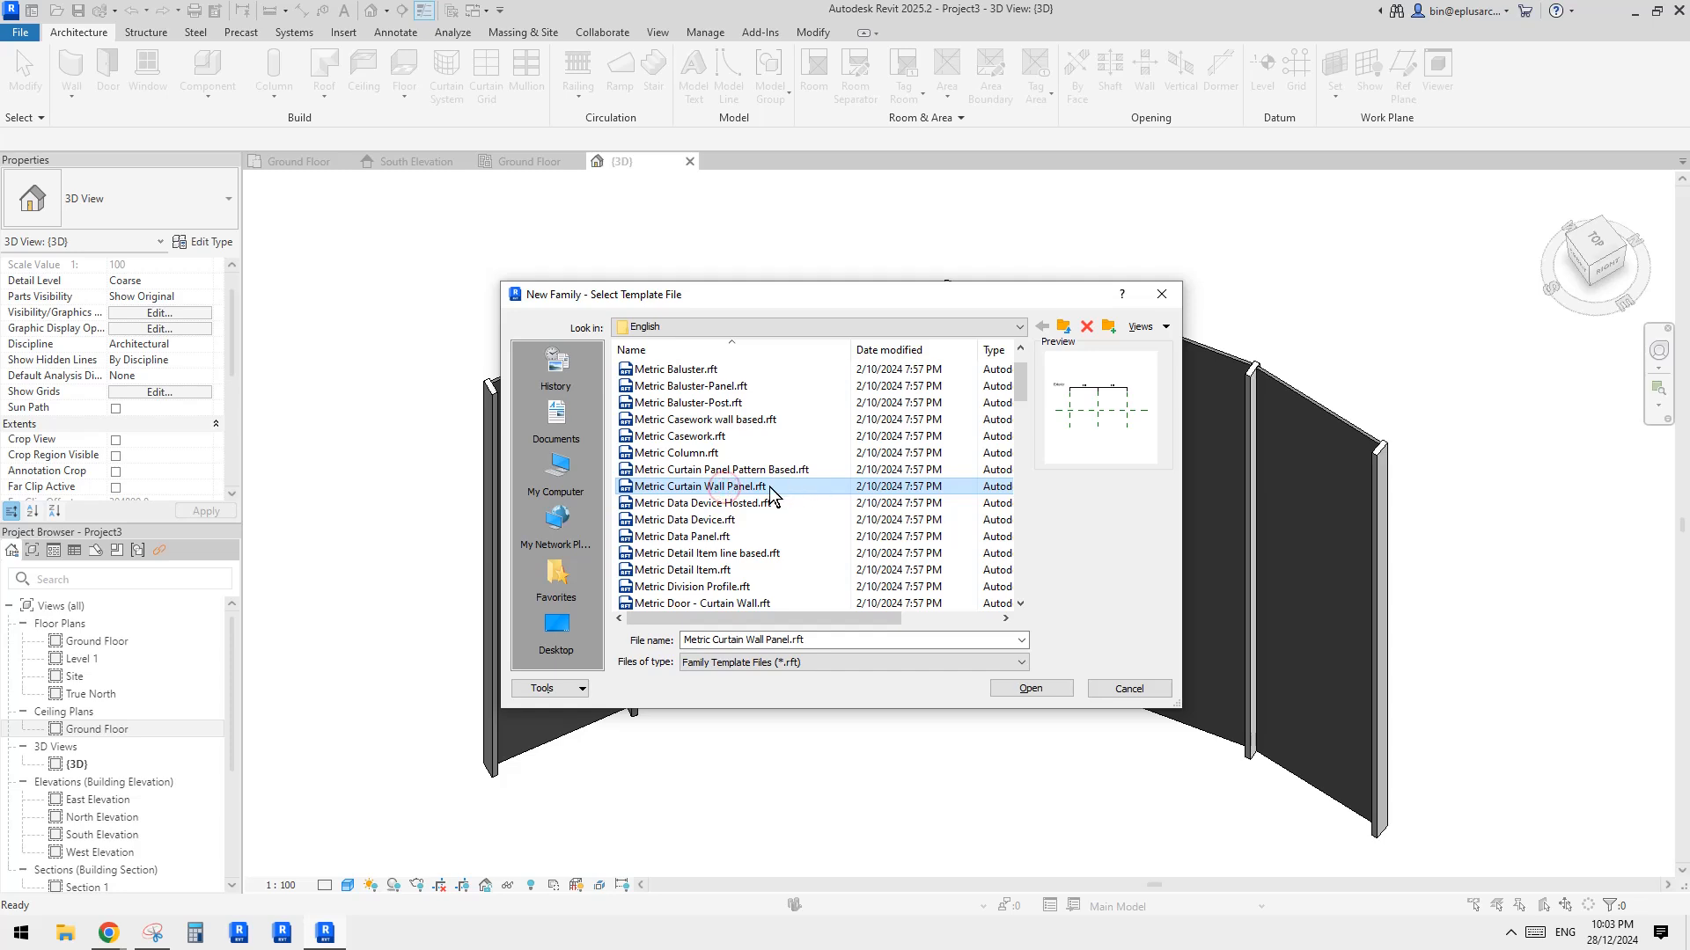
click(1136, 689)
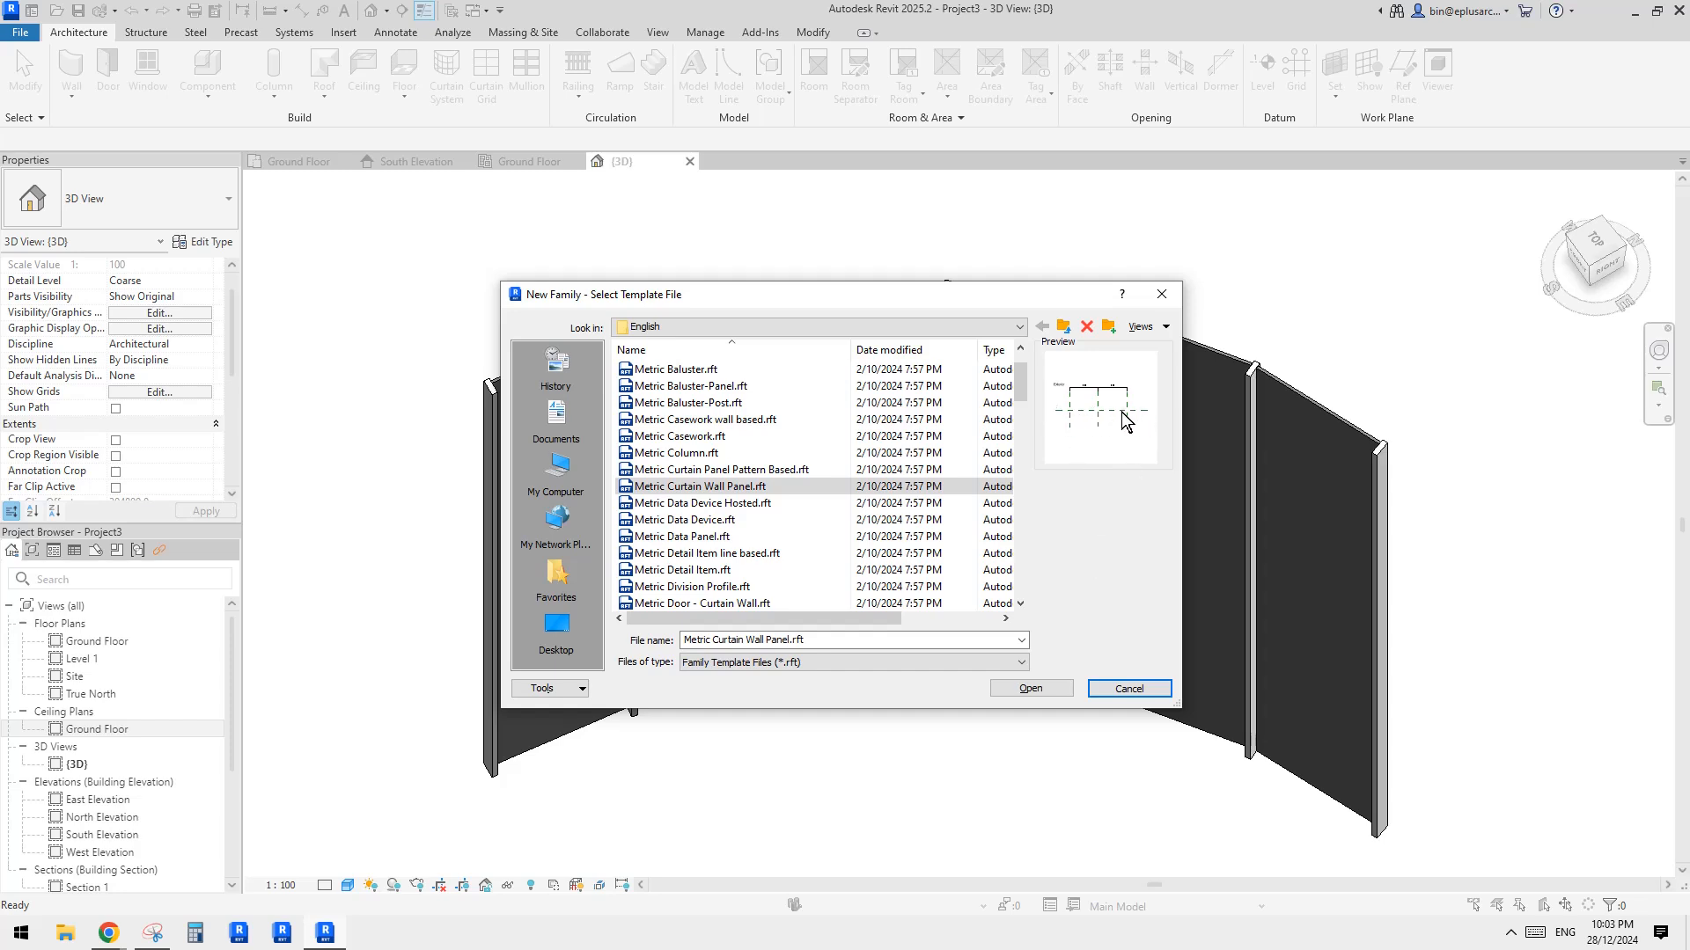
Step: Close the family template browser without creating a family and inspect the selected curtain wall in the 3D view
click(1129, 688)
click(574, 651)
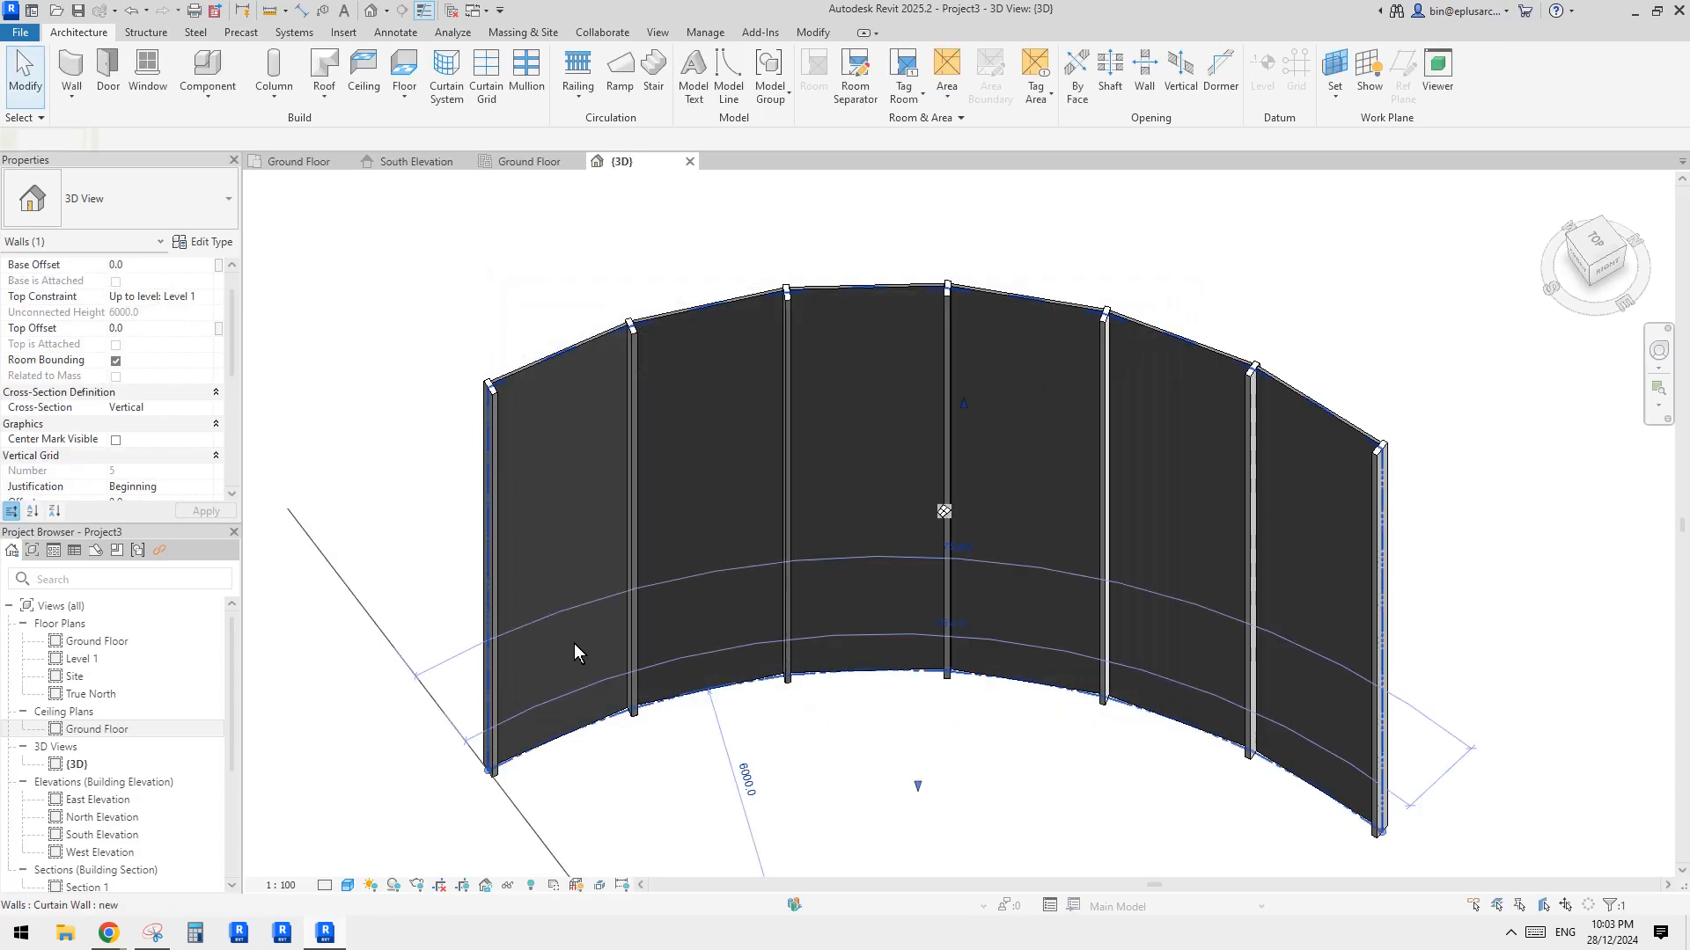
click(568, 525)
click(404, 422)
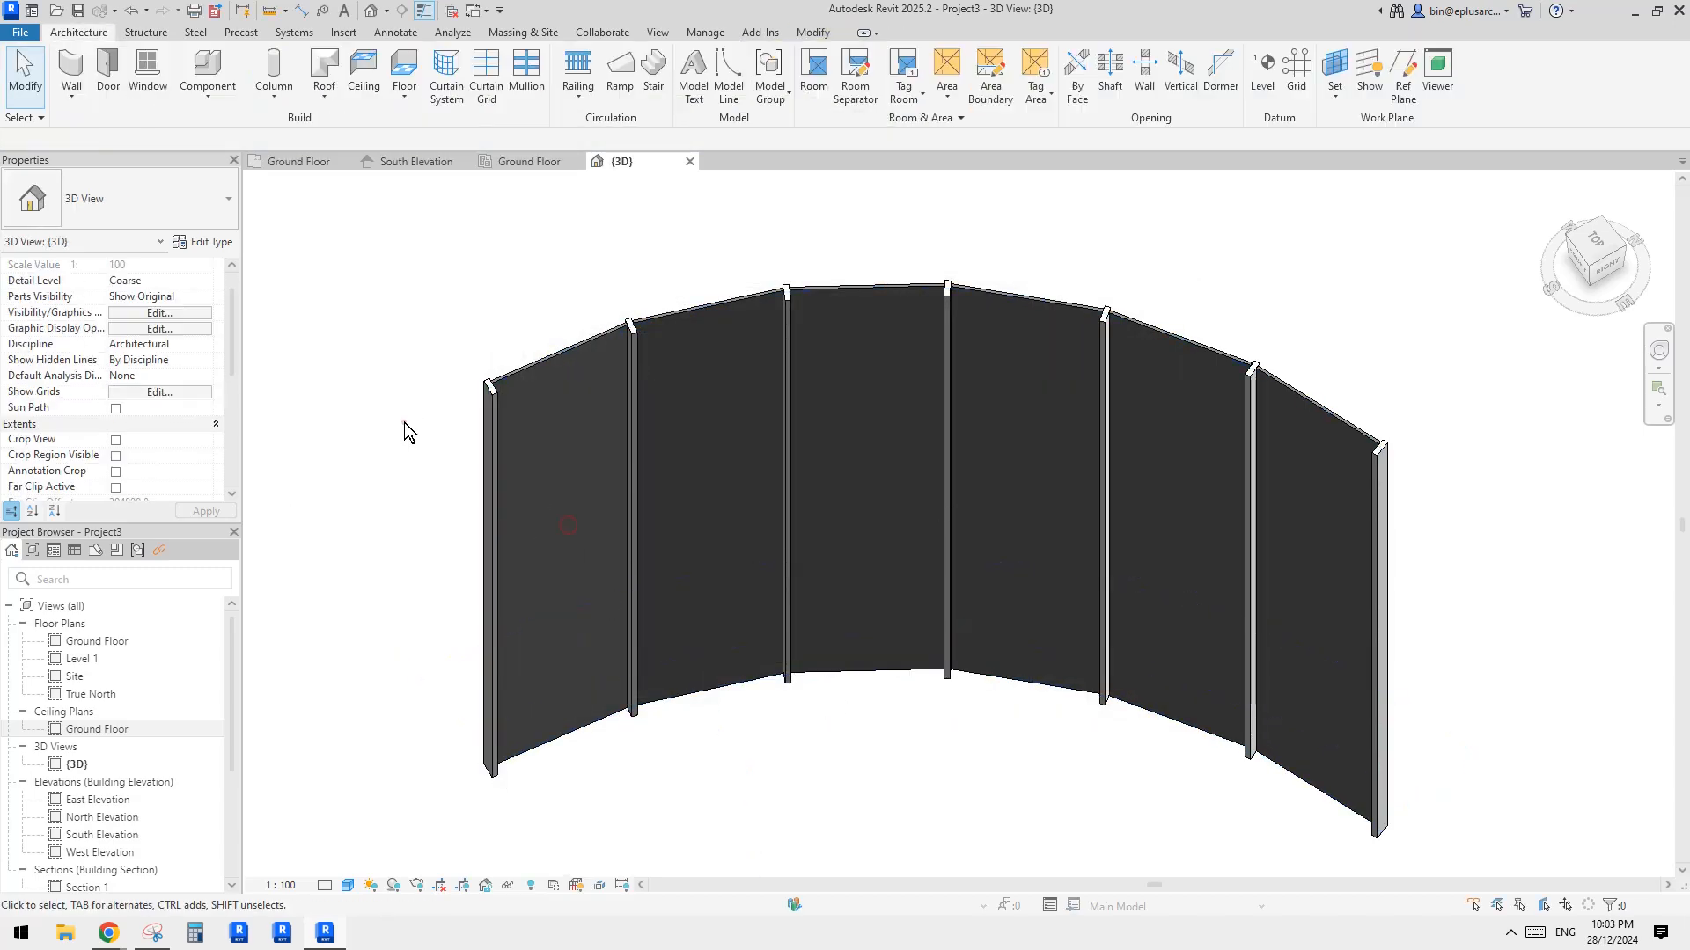
click(560, 422)
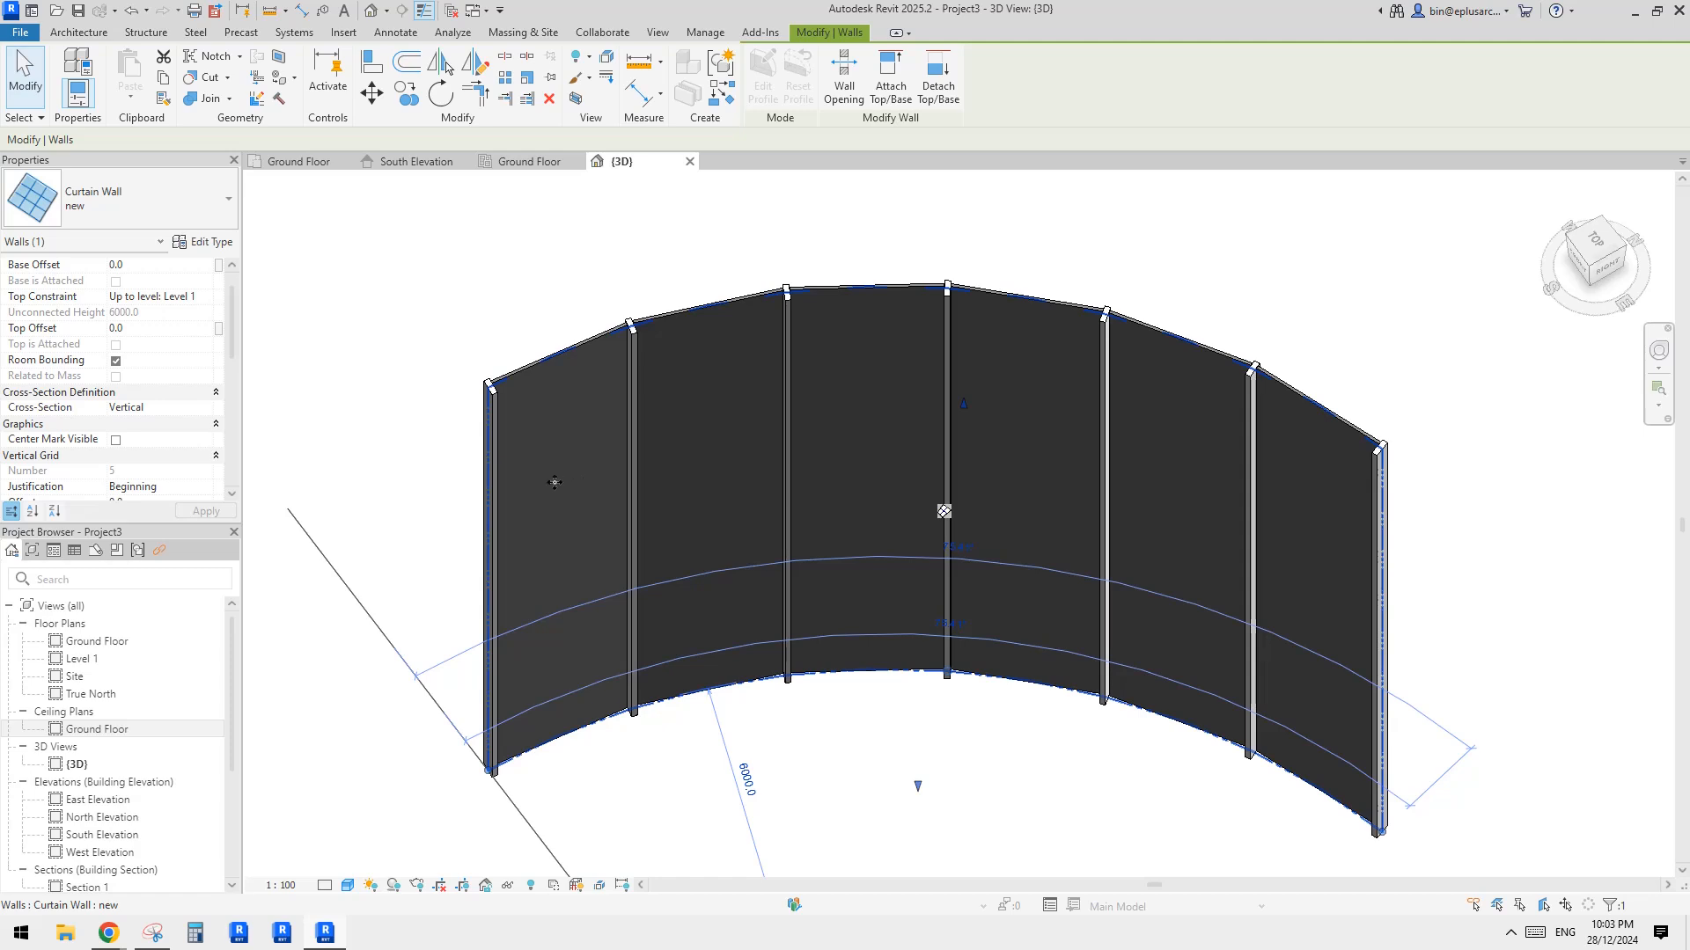
click(325, 265)
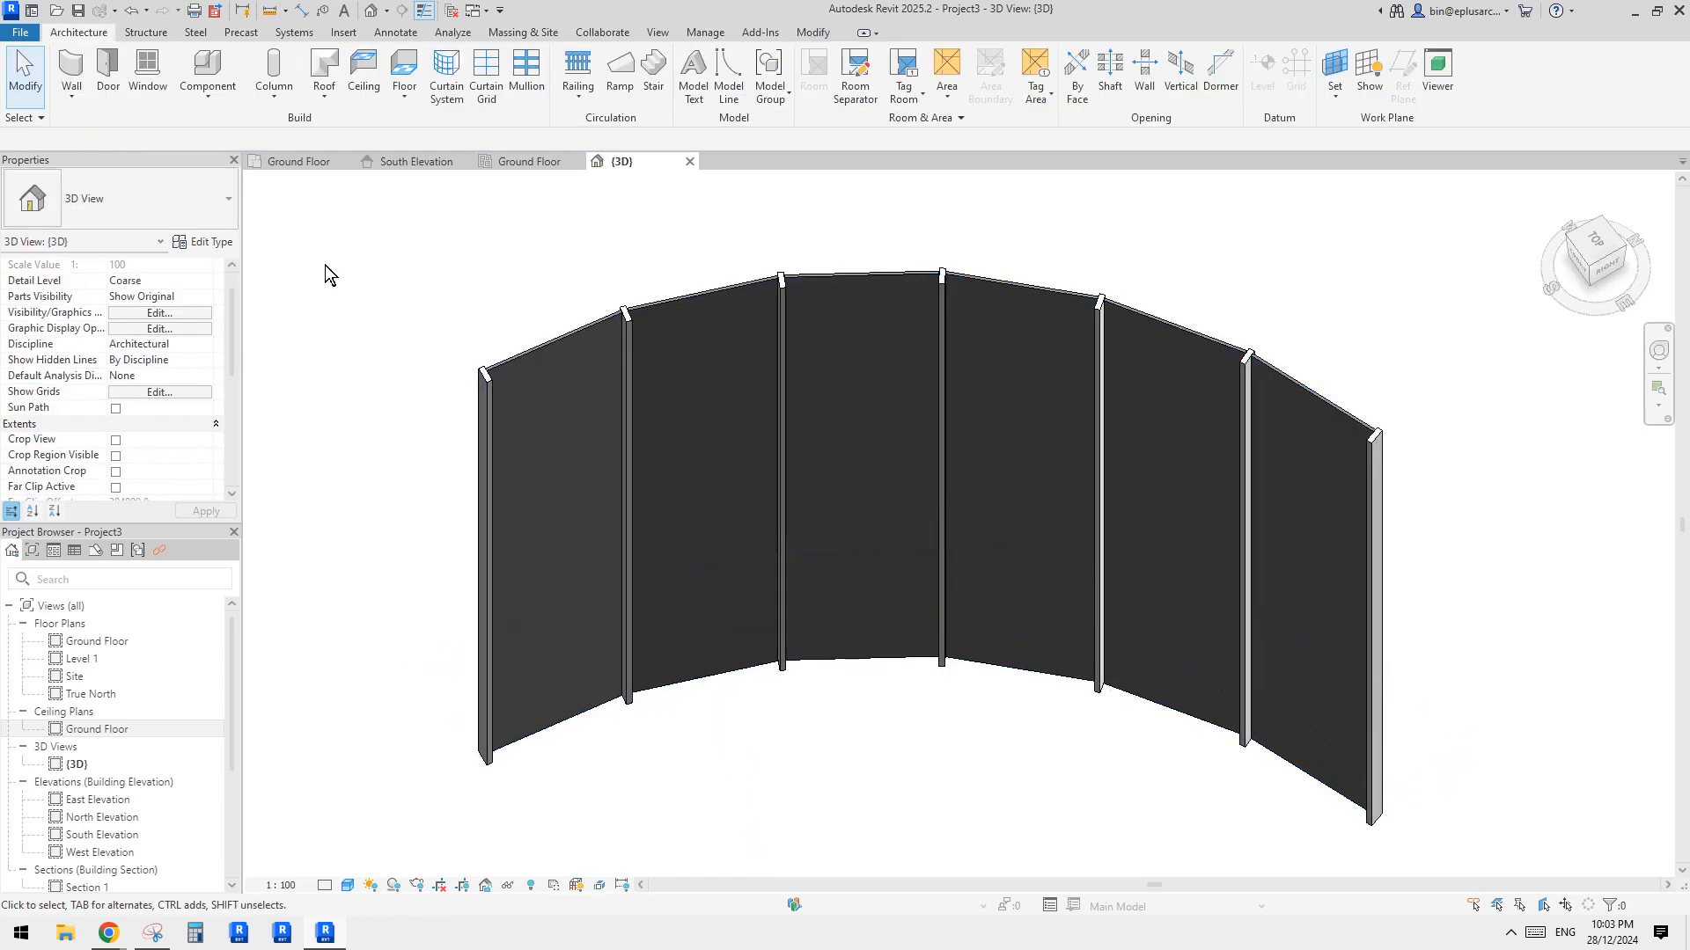
Step: Start a wall with the Generic 100mm Wall type and duplicate that type under the name glass
key(w)
key(a)
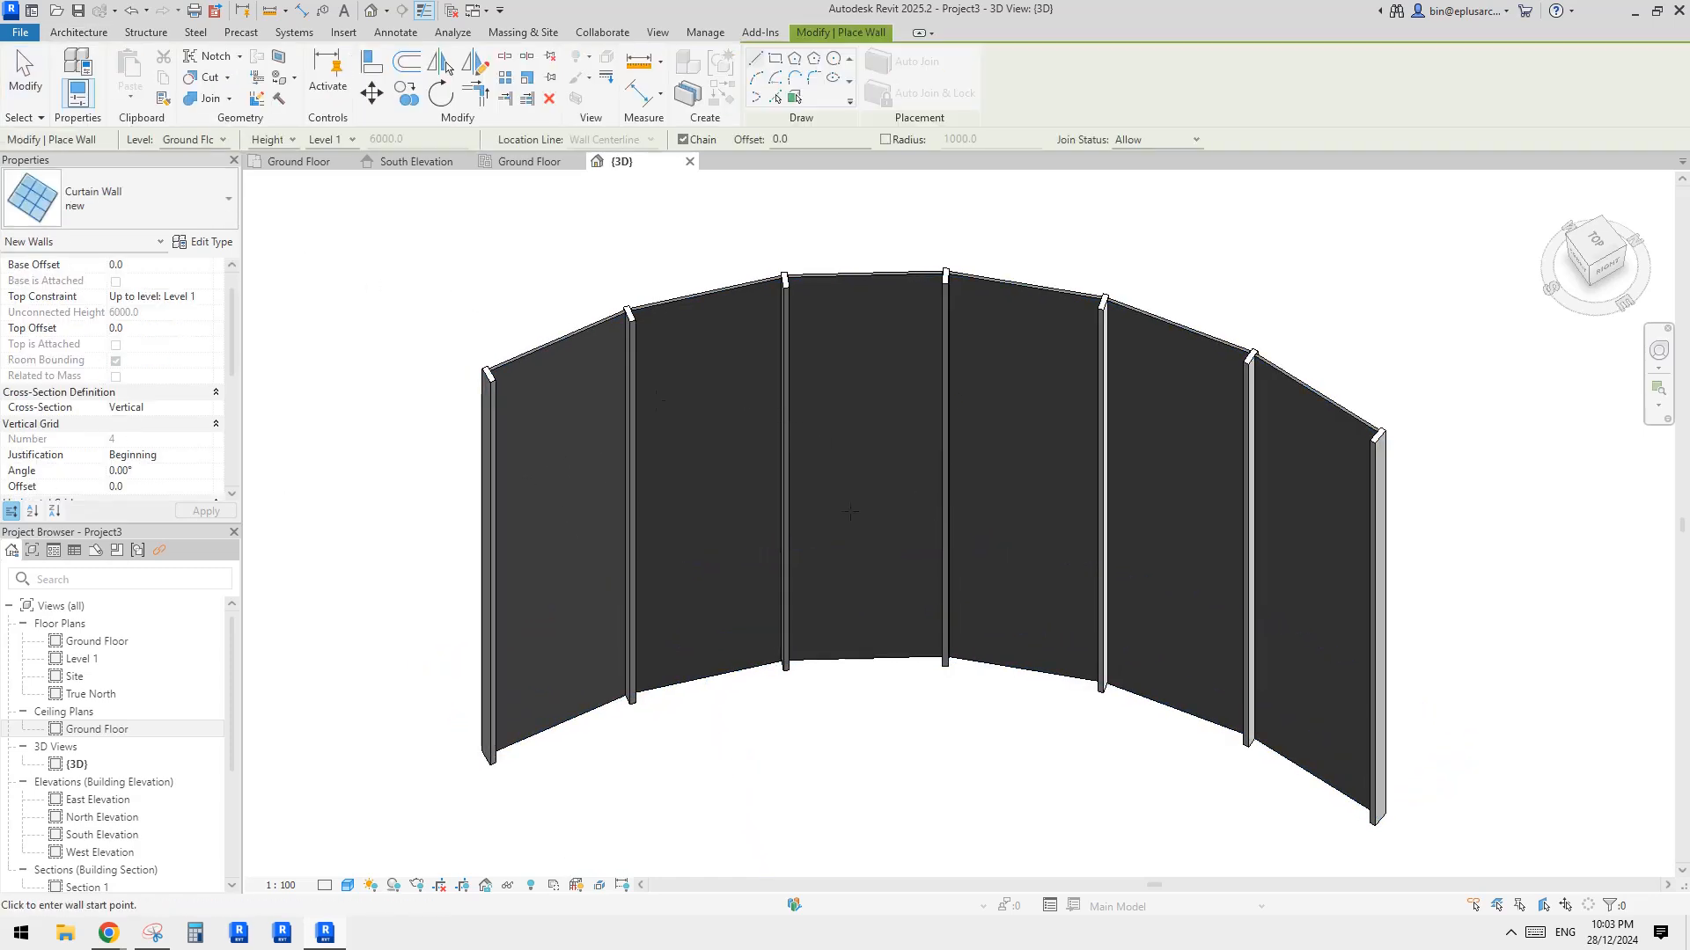
click(167, 215)
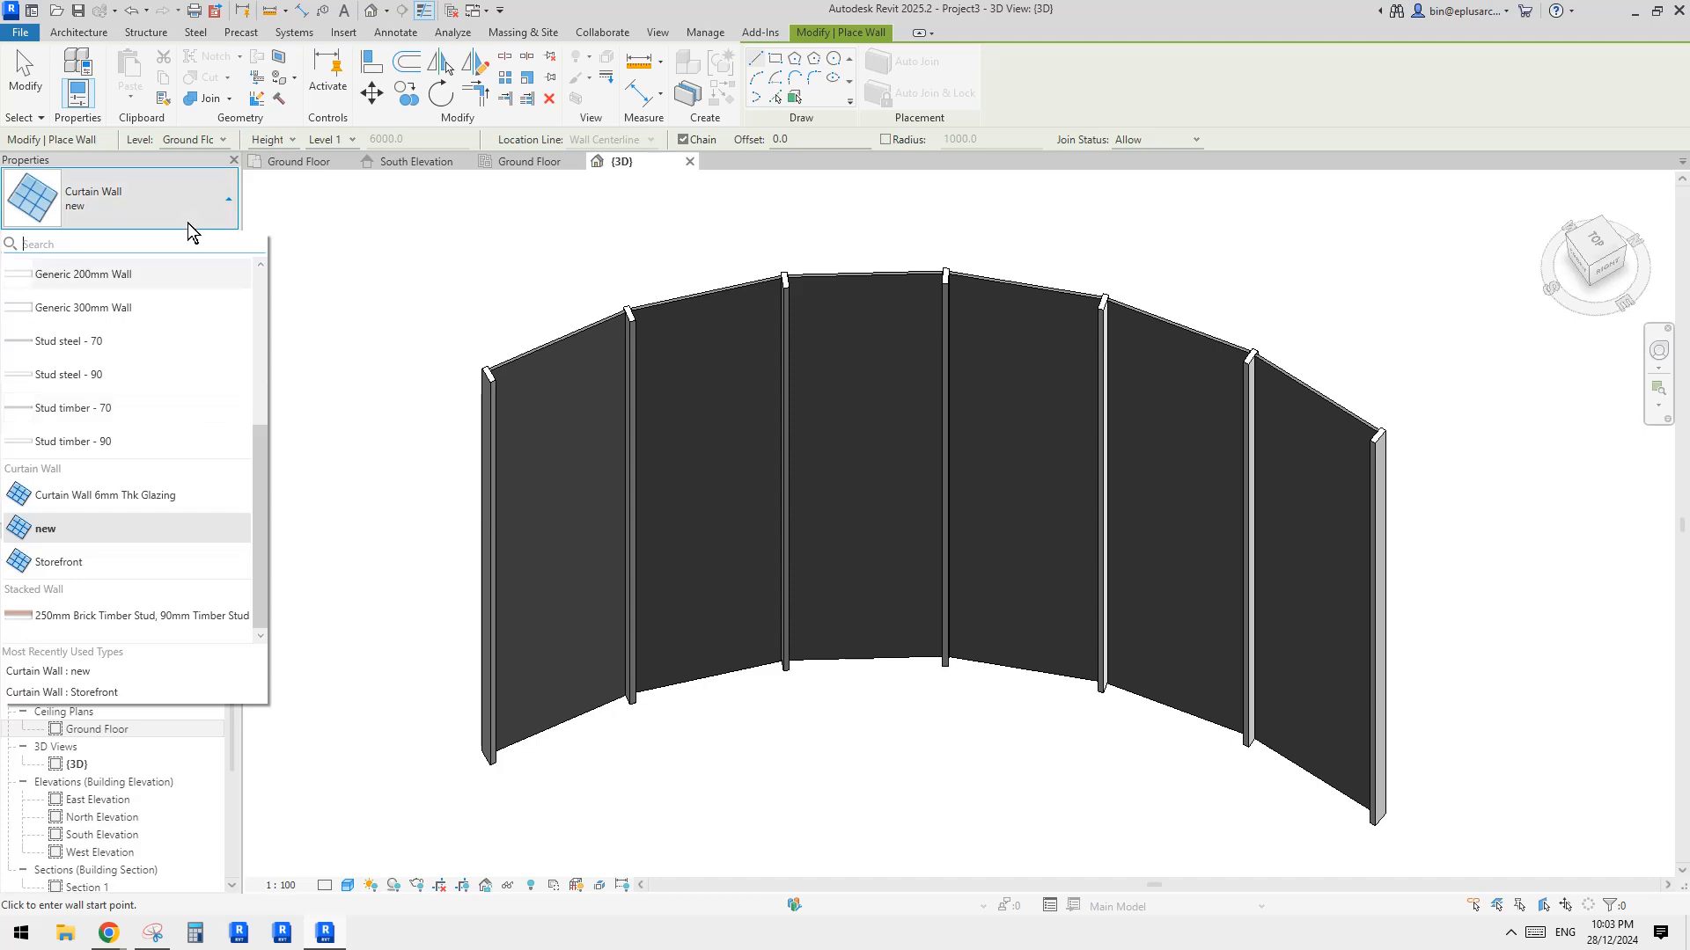
click(78, 31)
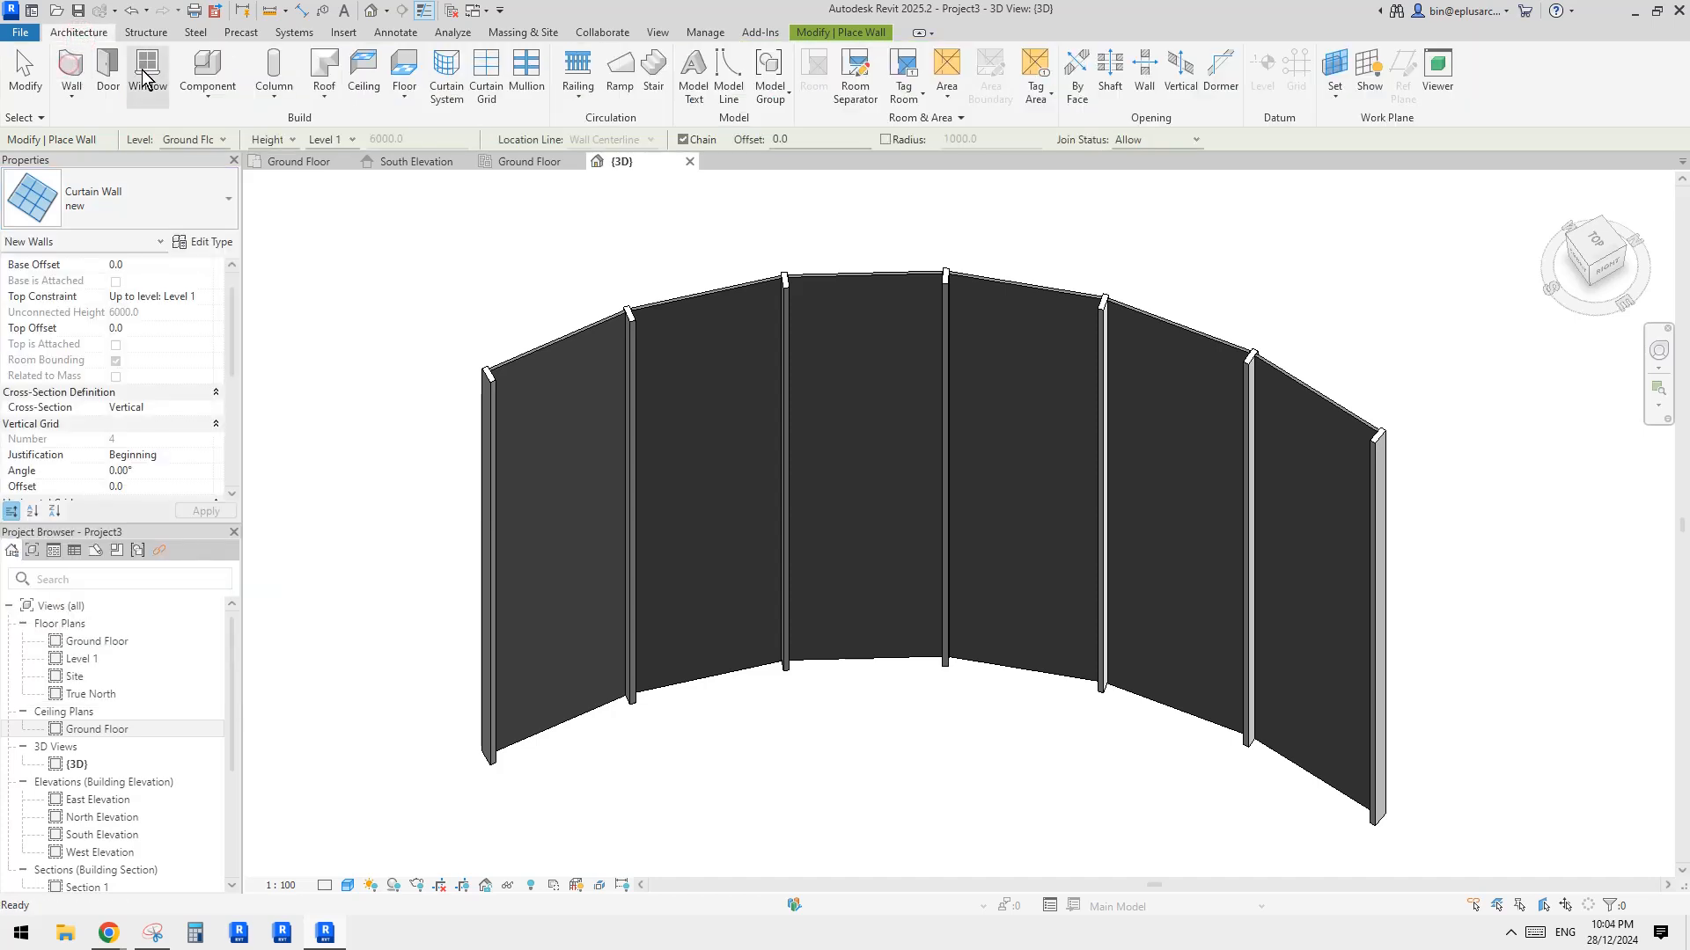
click(176, 201)
click(260, 333)
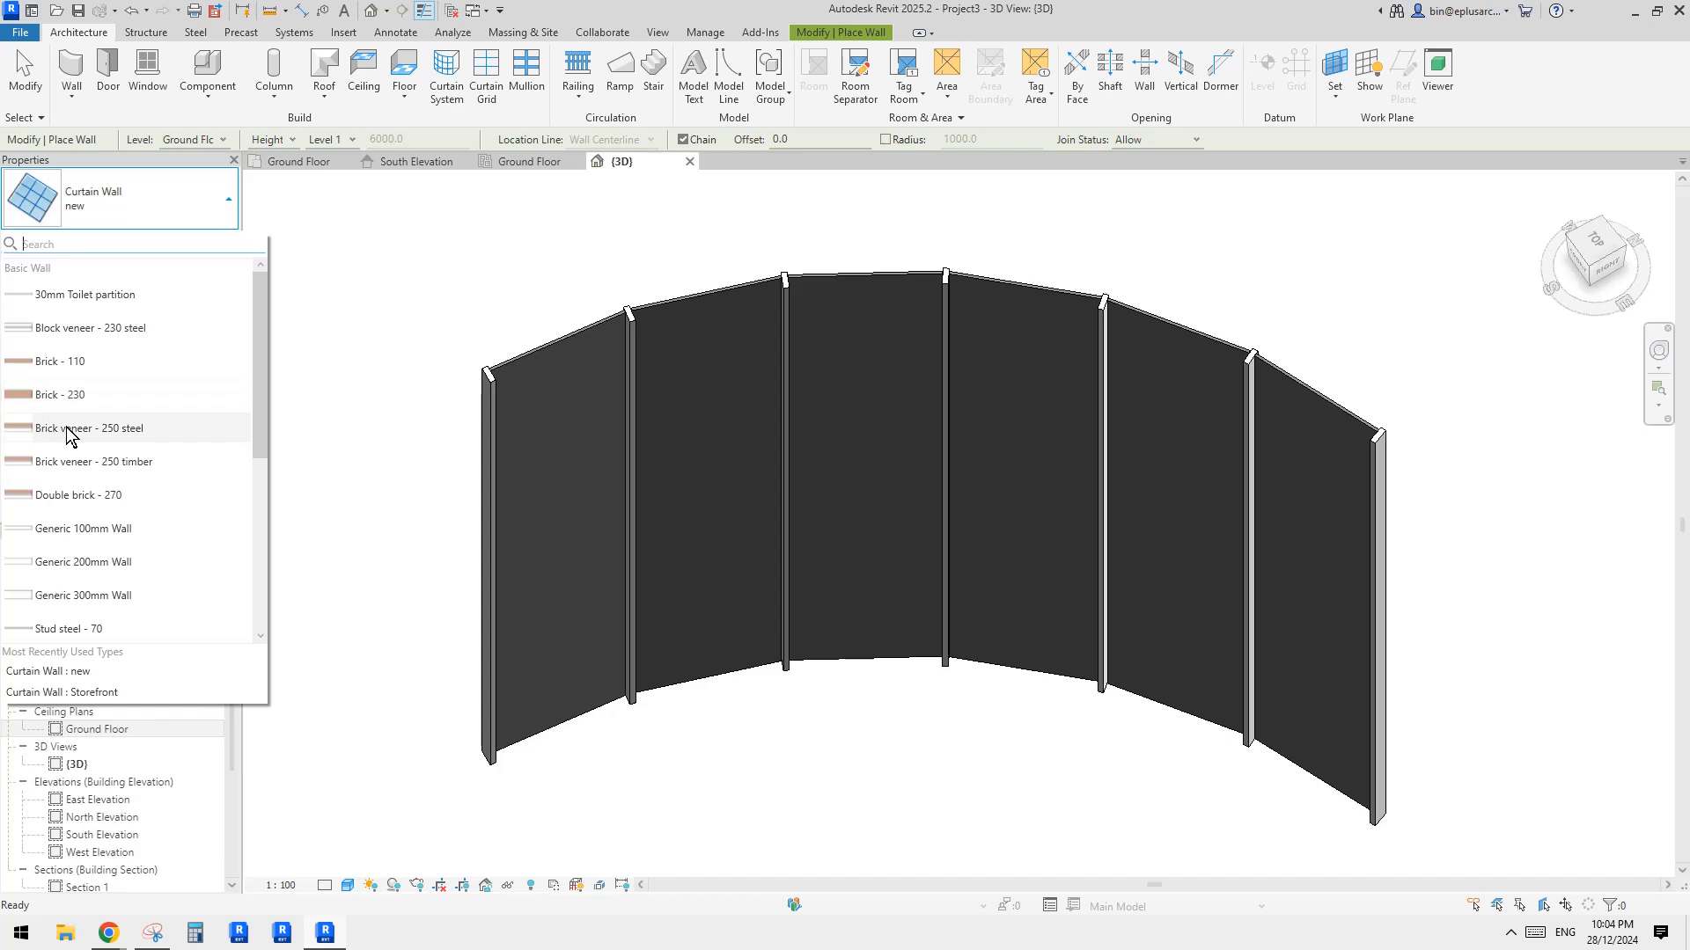
click(84, 531)
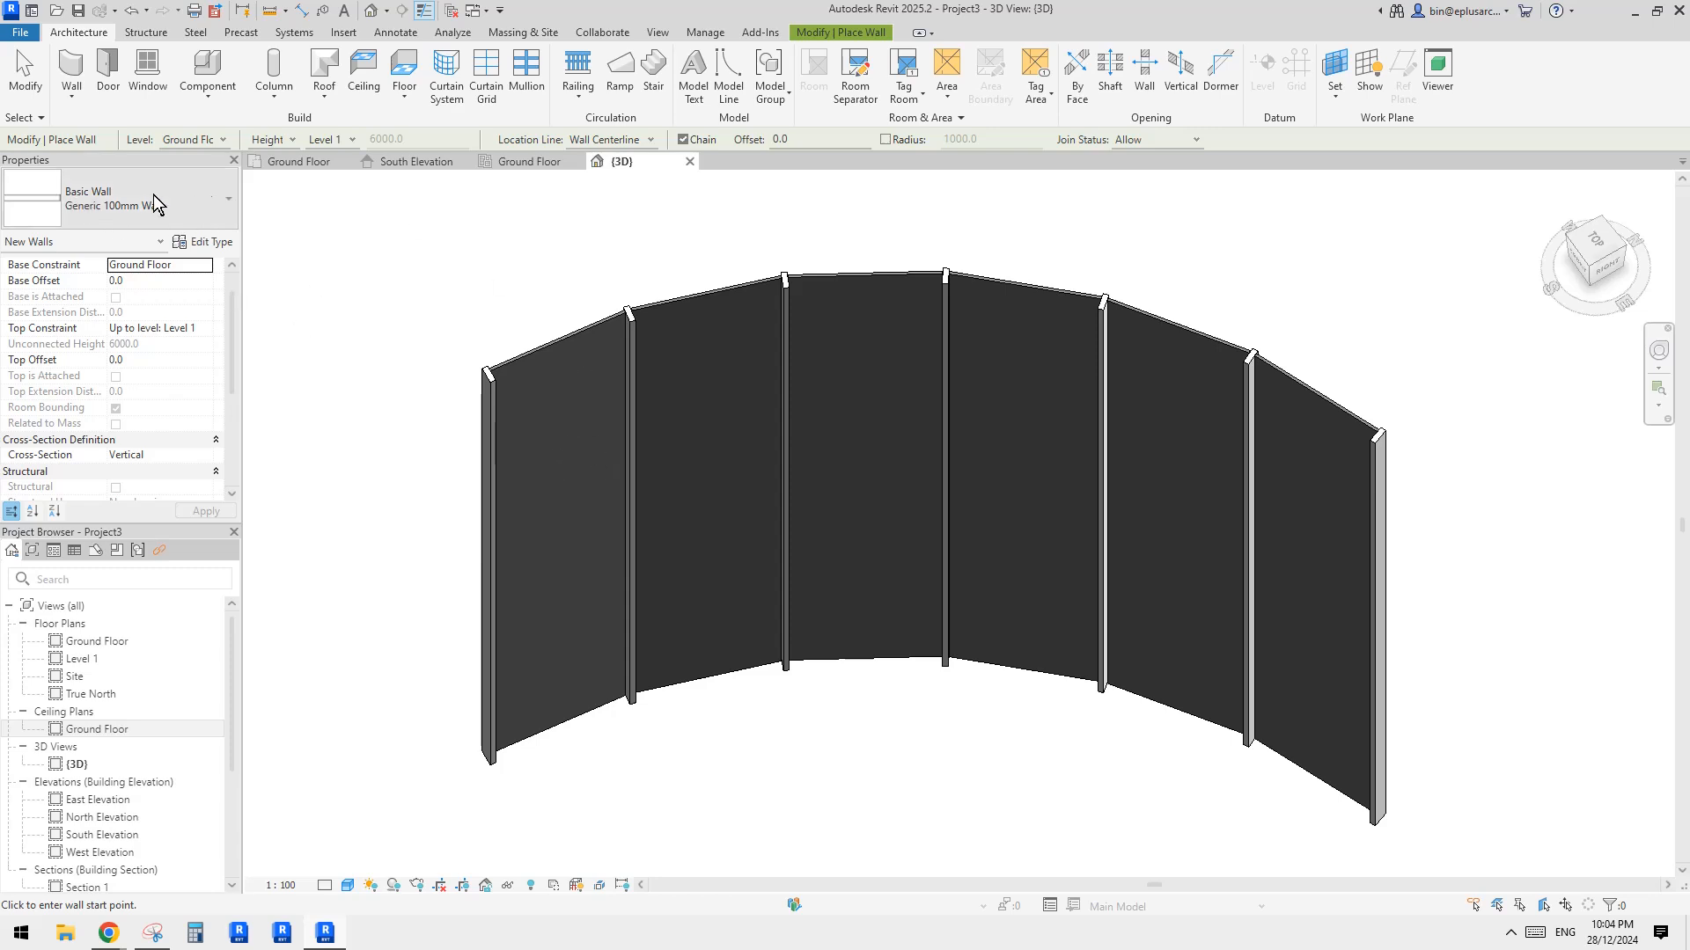
click(215, 242)
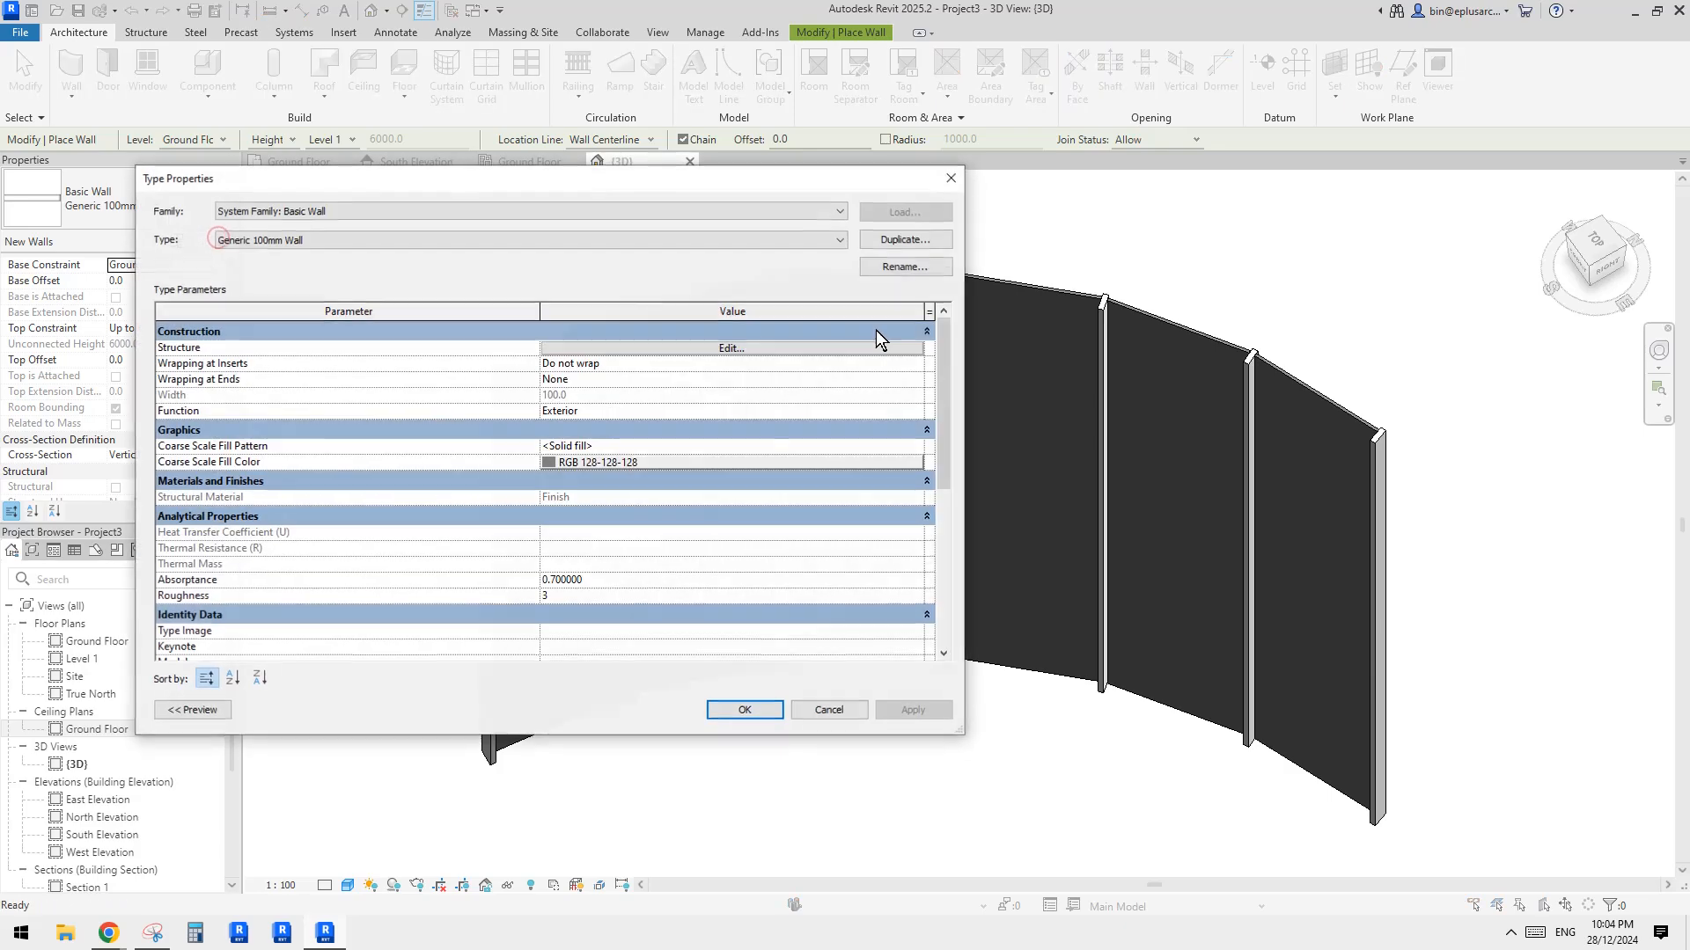
click(916, 238)
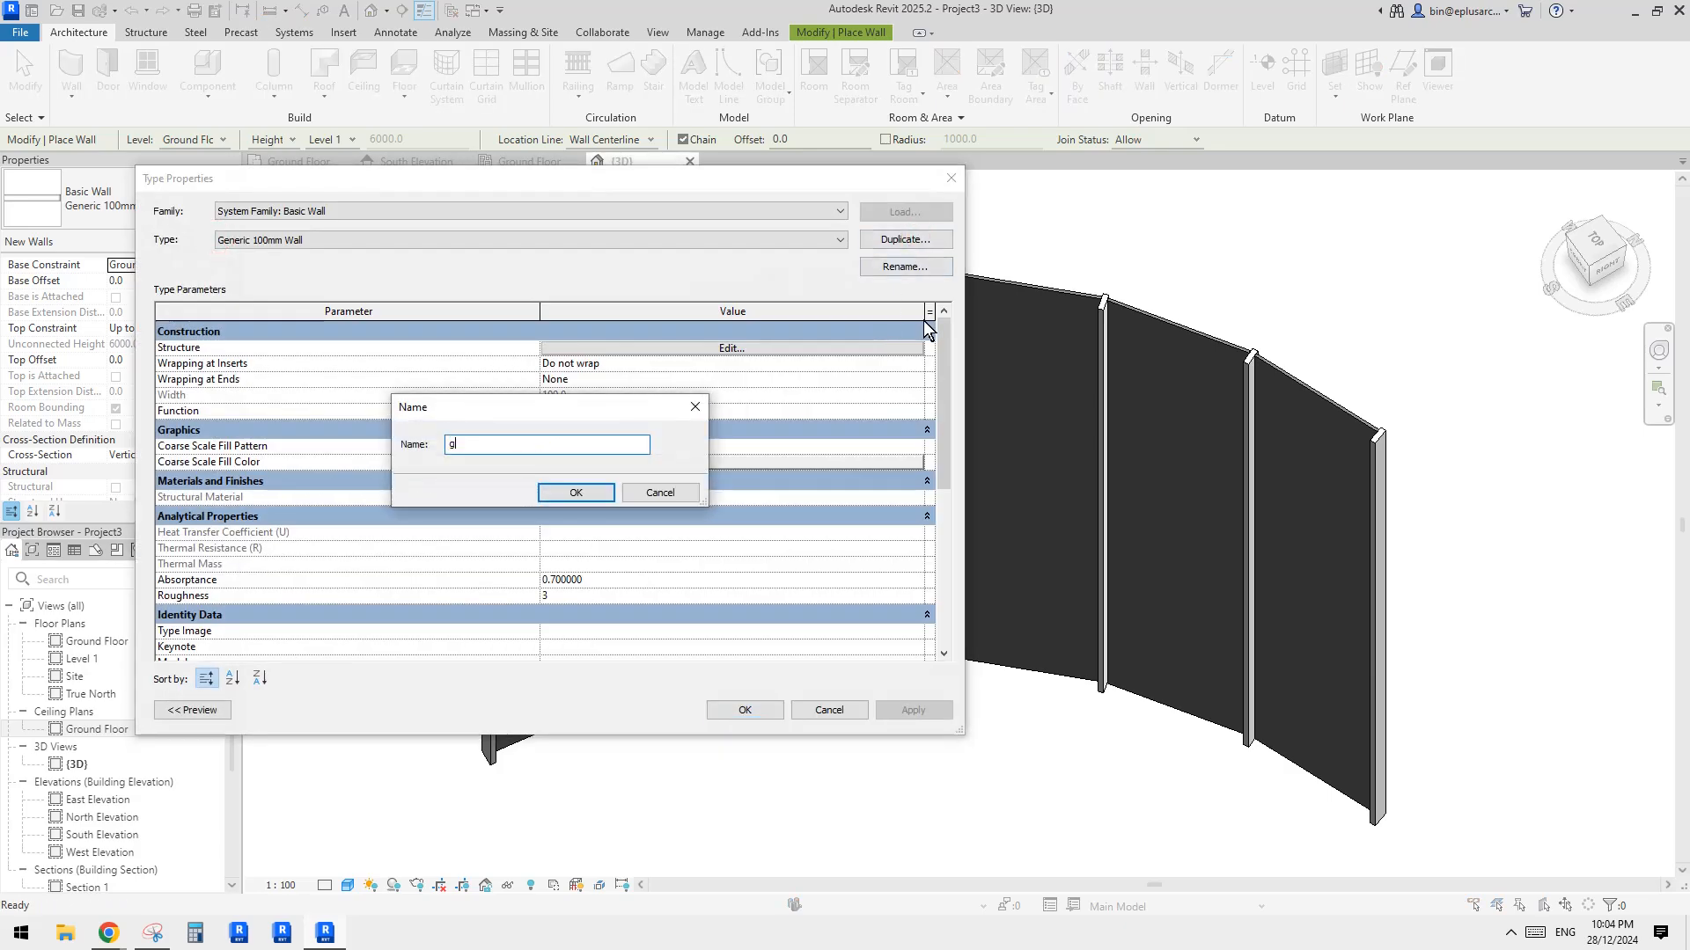
key(Return)
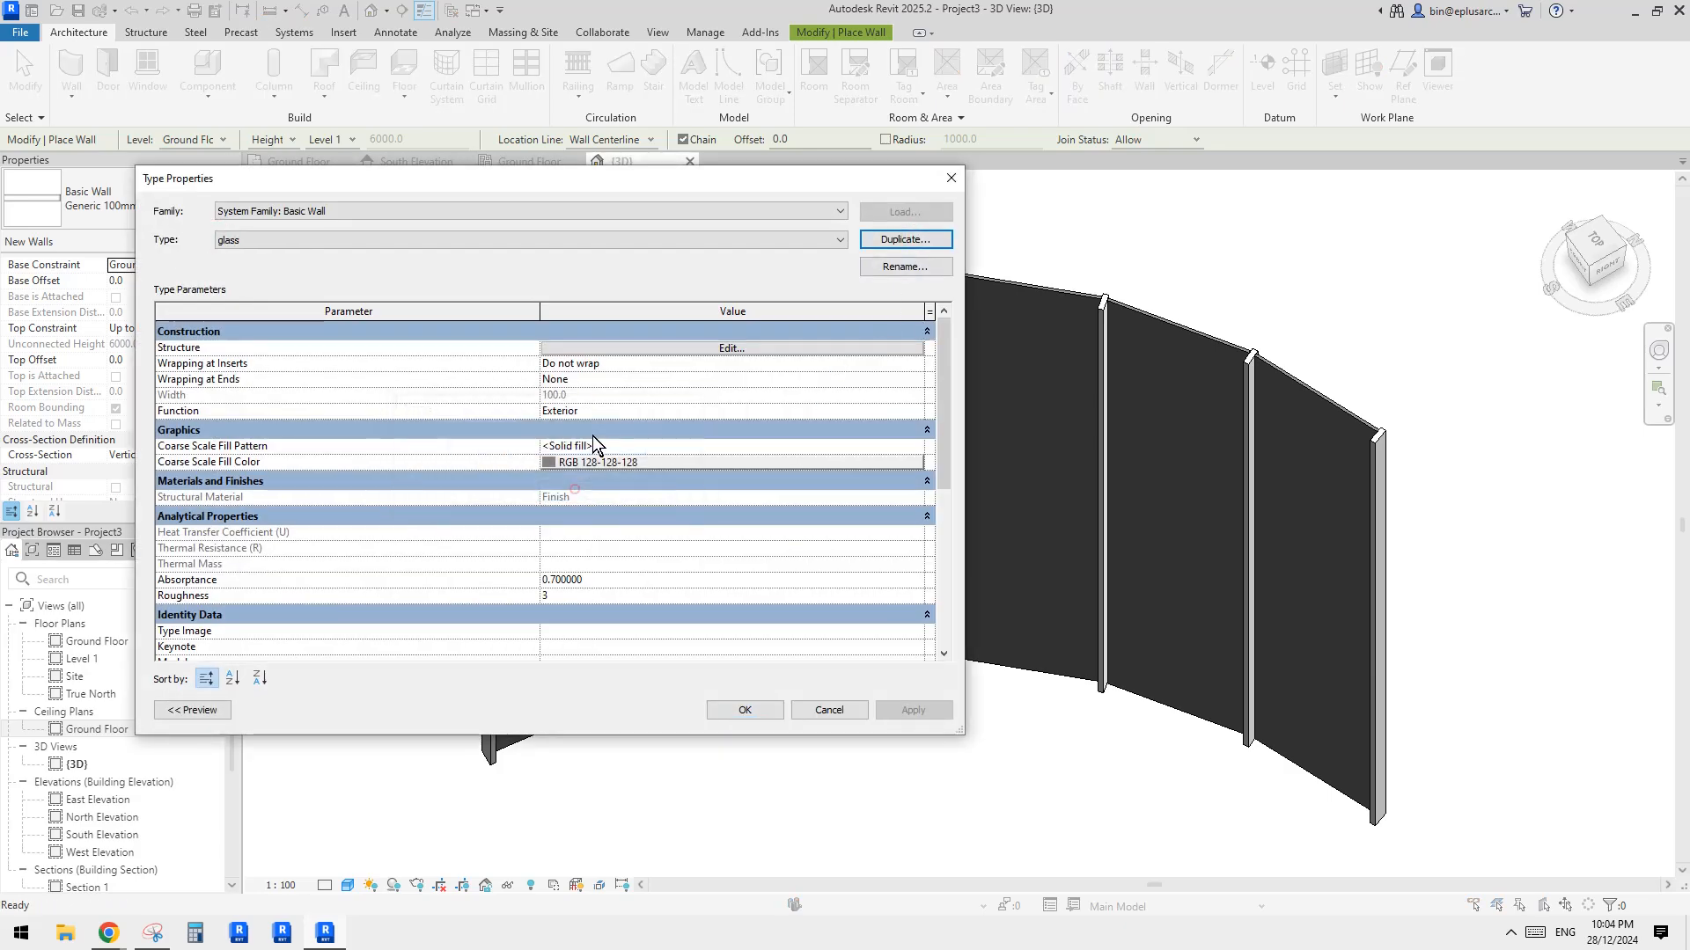
Step: Edit the glass wall type's structure, assigning the glass material and a 24 mm thickness to its structural layer
click(679, 351)
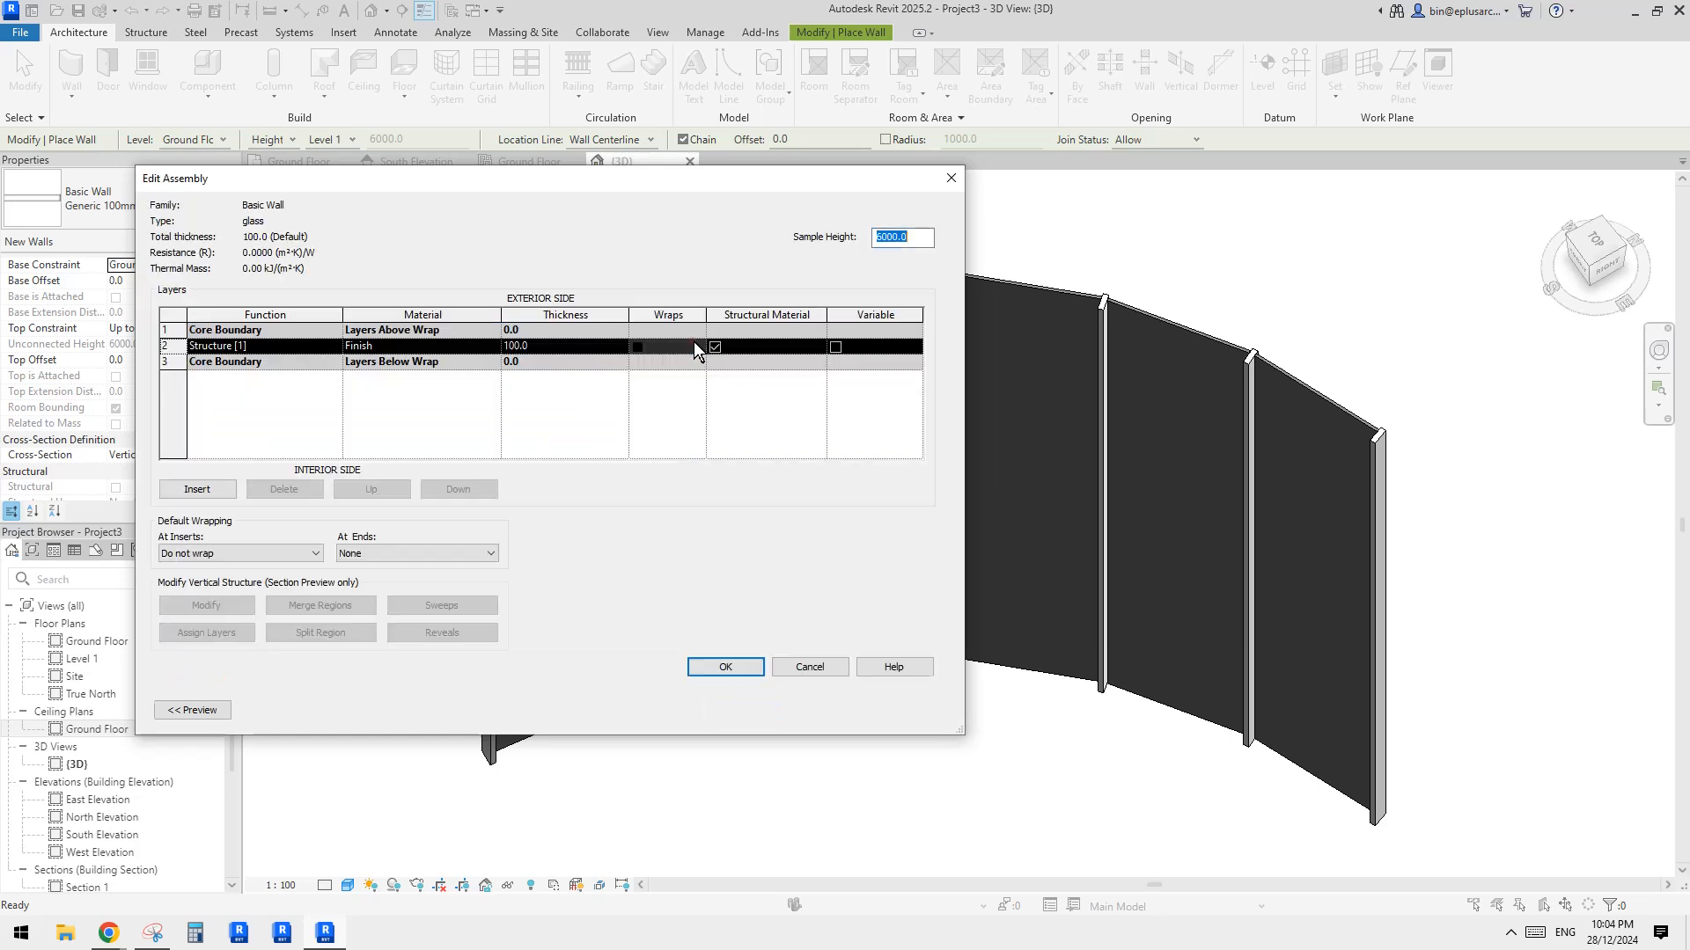
click(419, 346)
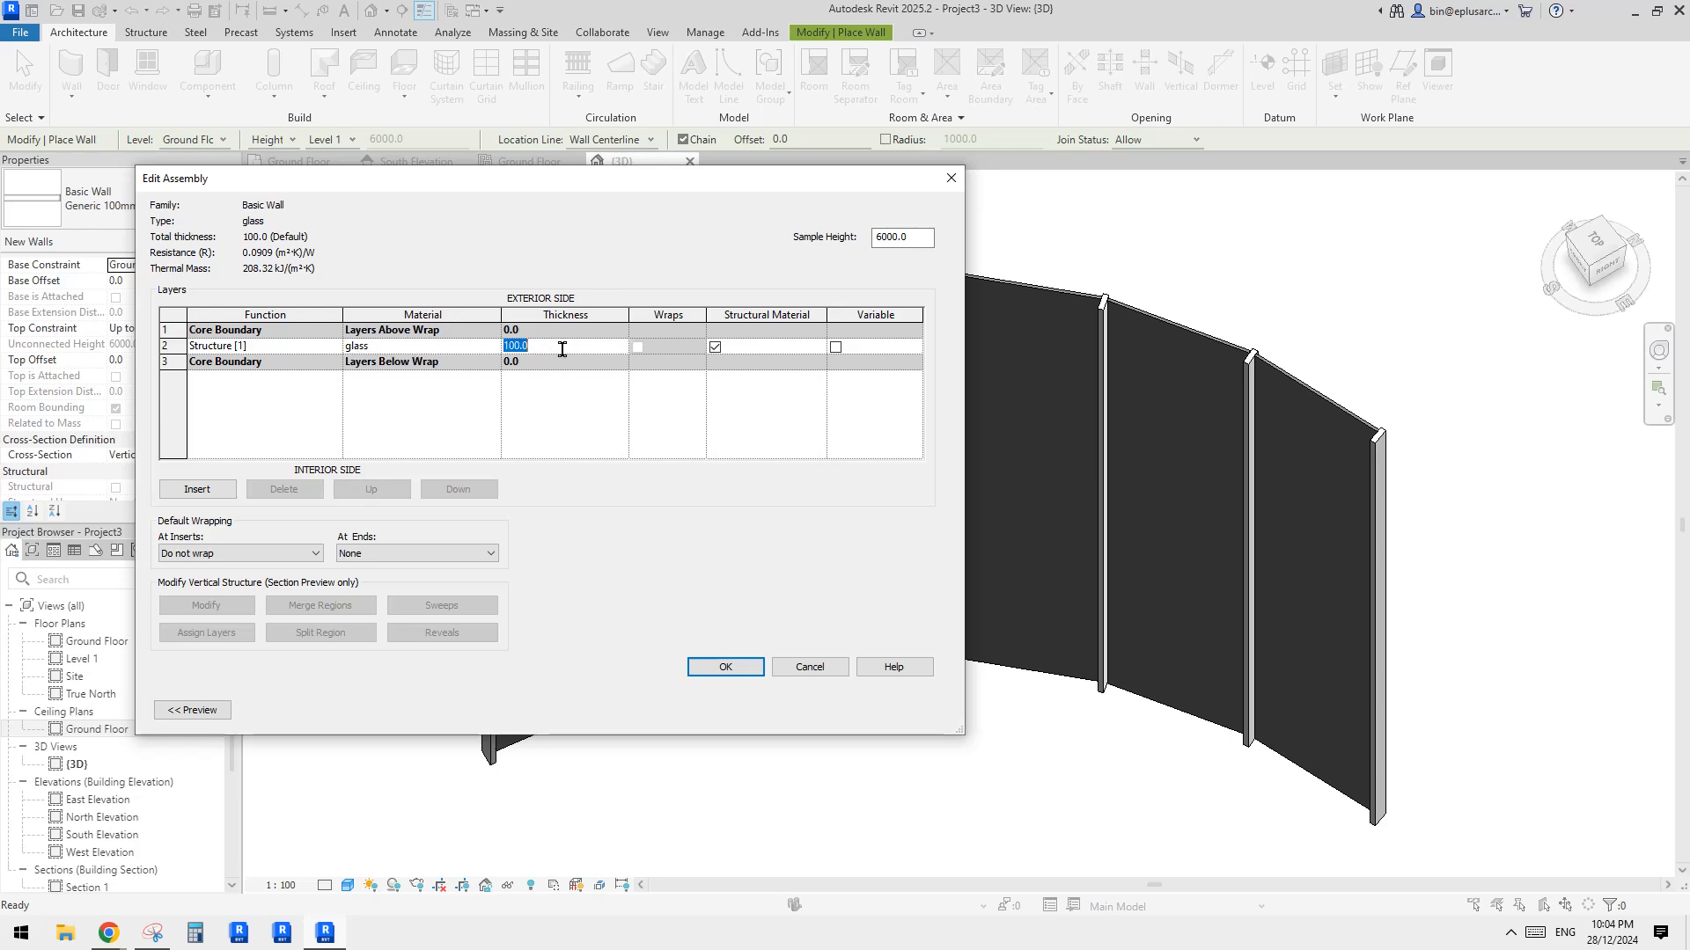
text(4)
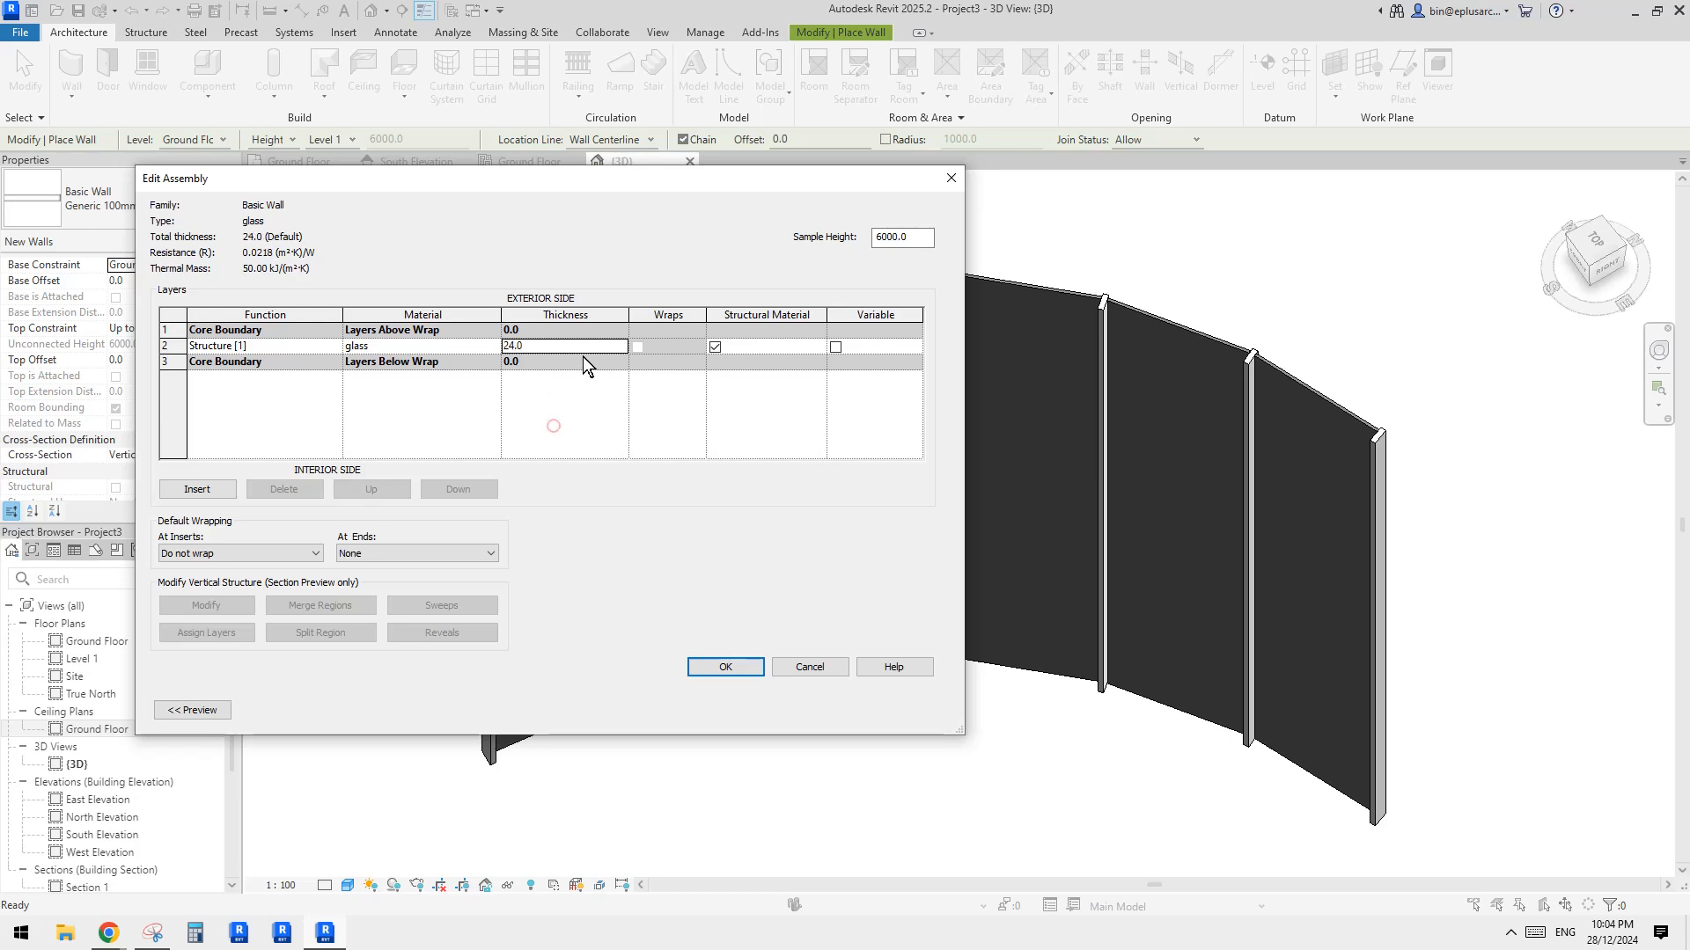
click(547, 346)
click(561, 410)
click(538, 344)
click(731, 668)
click(748, 710)
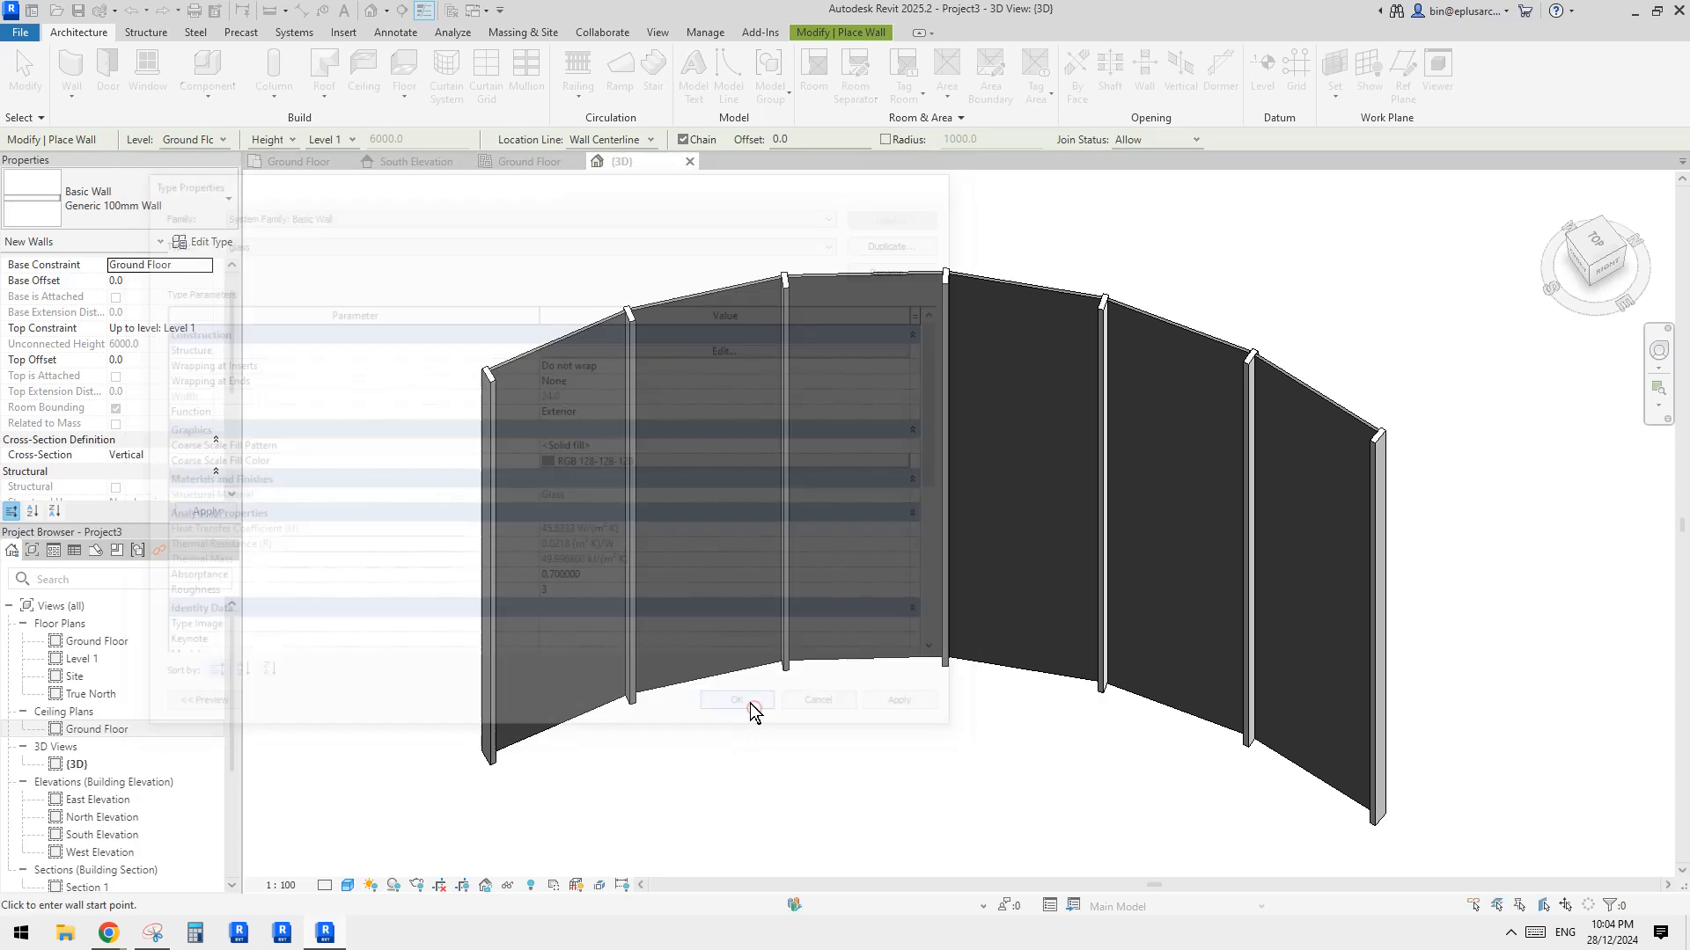
Step: Draw a straight 2000 mm test wall of the glass type in front of the curved curtain wall
scroll(776, 632, up, 2)
scroll(776, 631, down, 3)
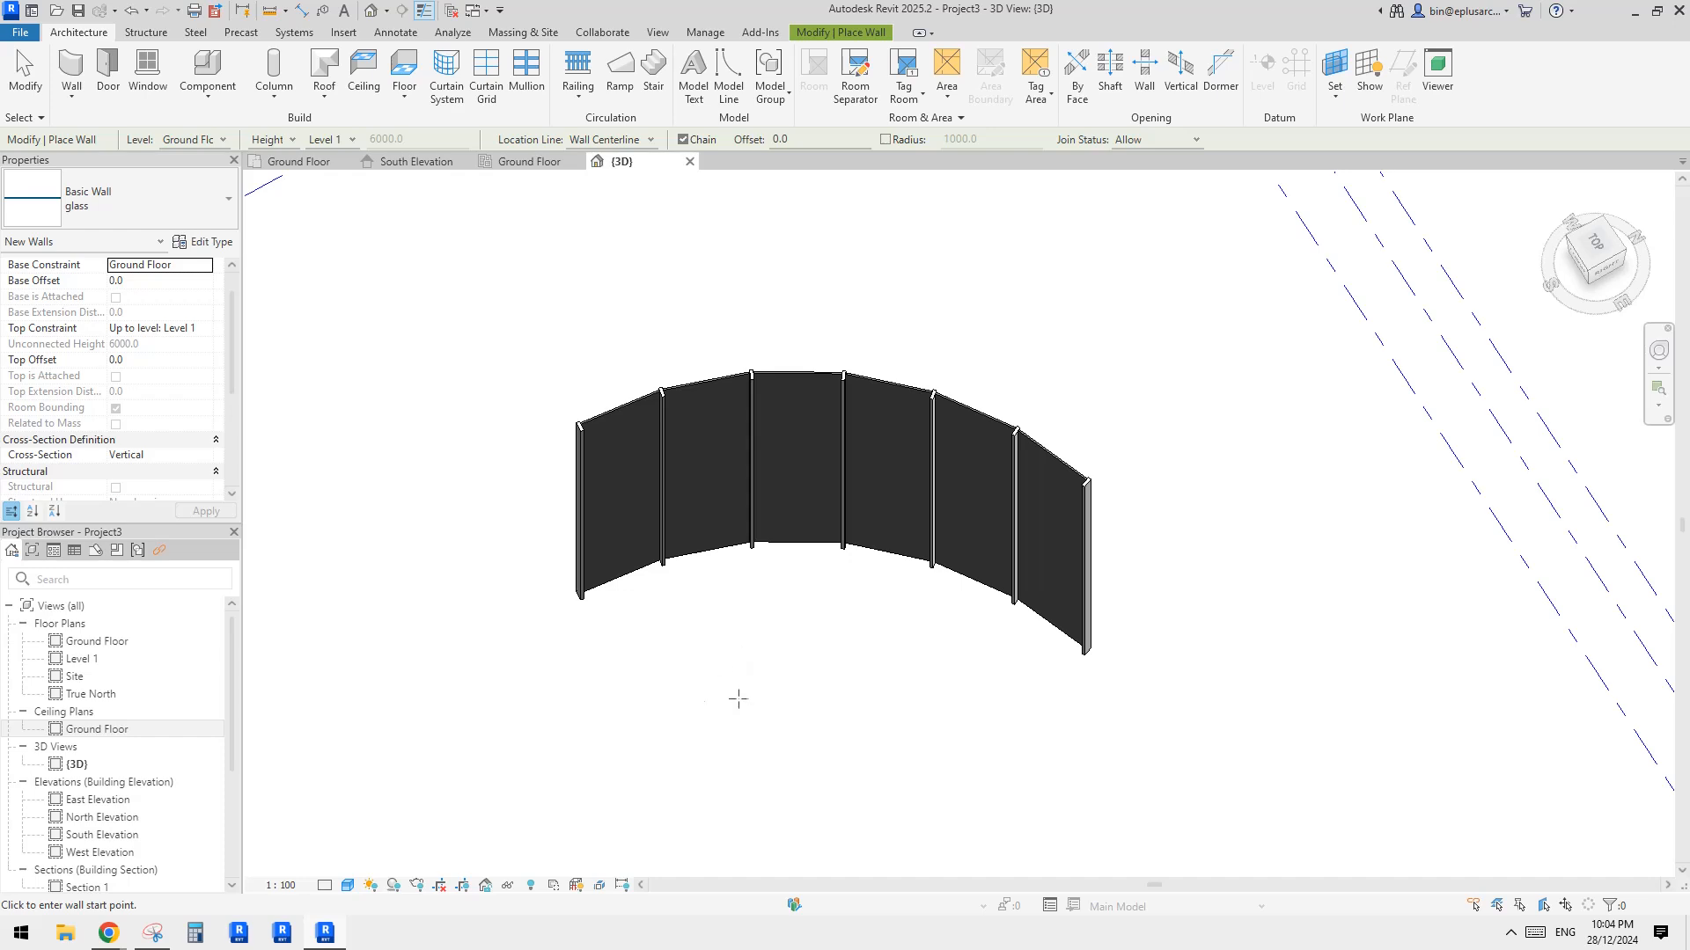
click(657, 715)
click(796, 719)
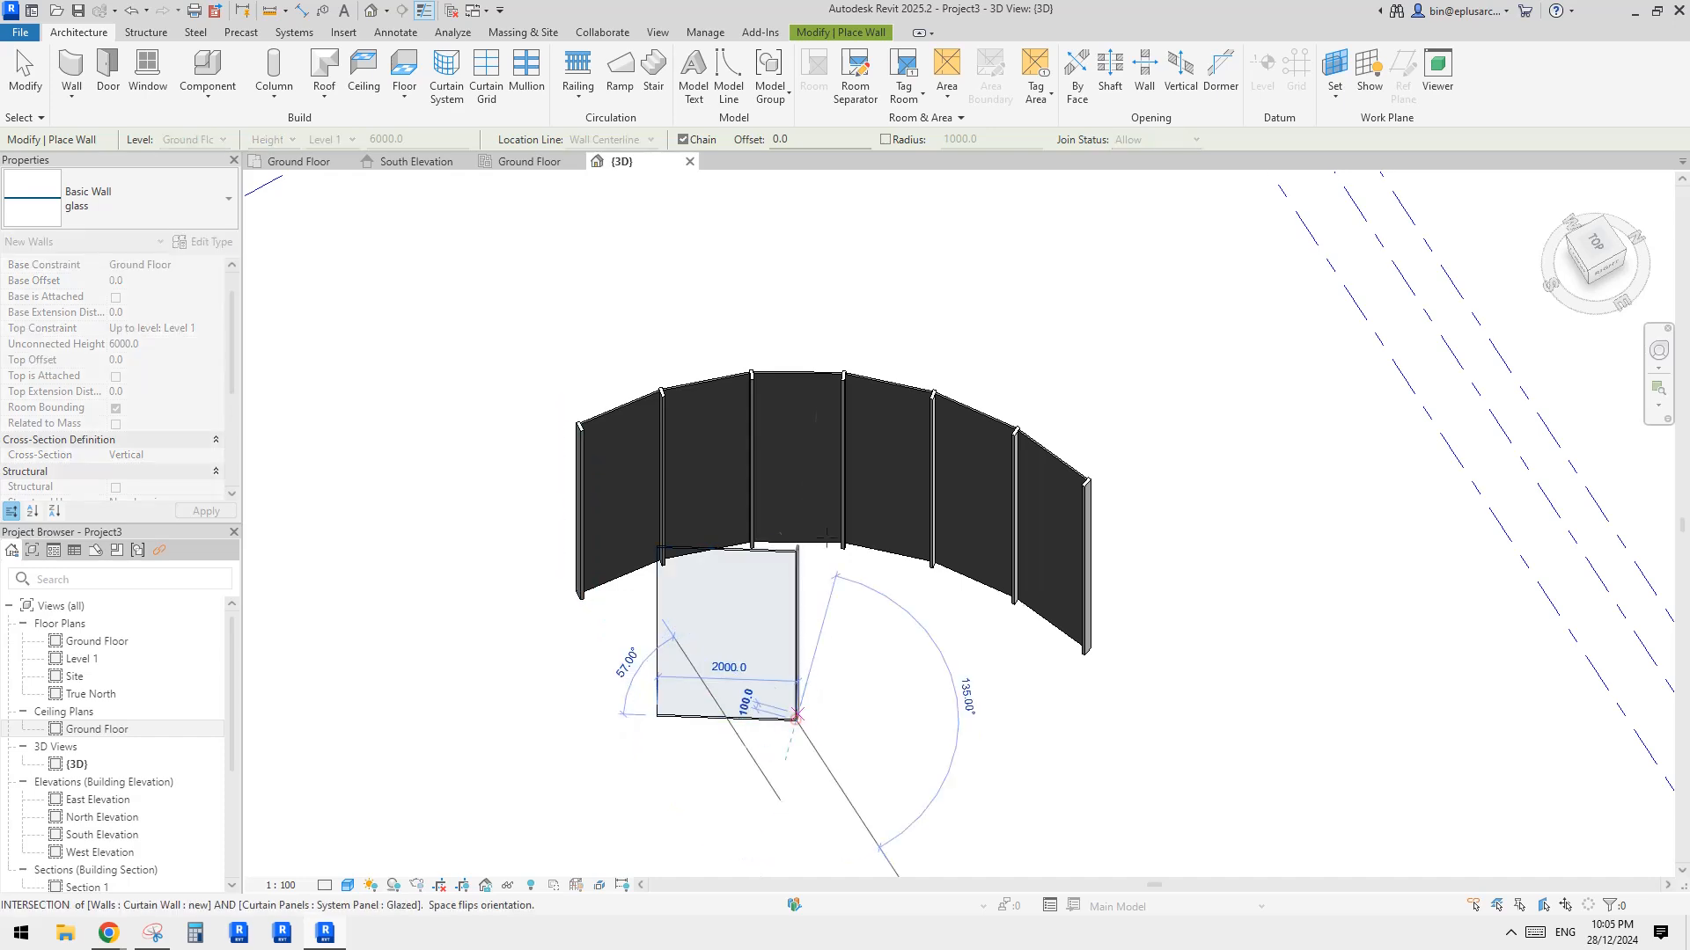
key(Escape)
Step: Check the straight glass test wall in 3D and delete it
scroll(790, 641, up, 2)
click(736, 667)
shift+middle_drag(737, 671, 803, 713)
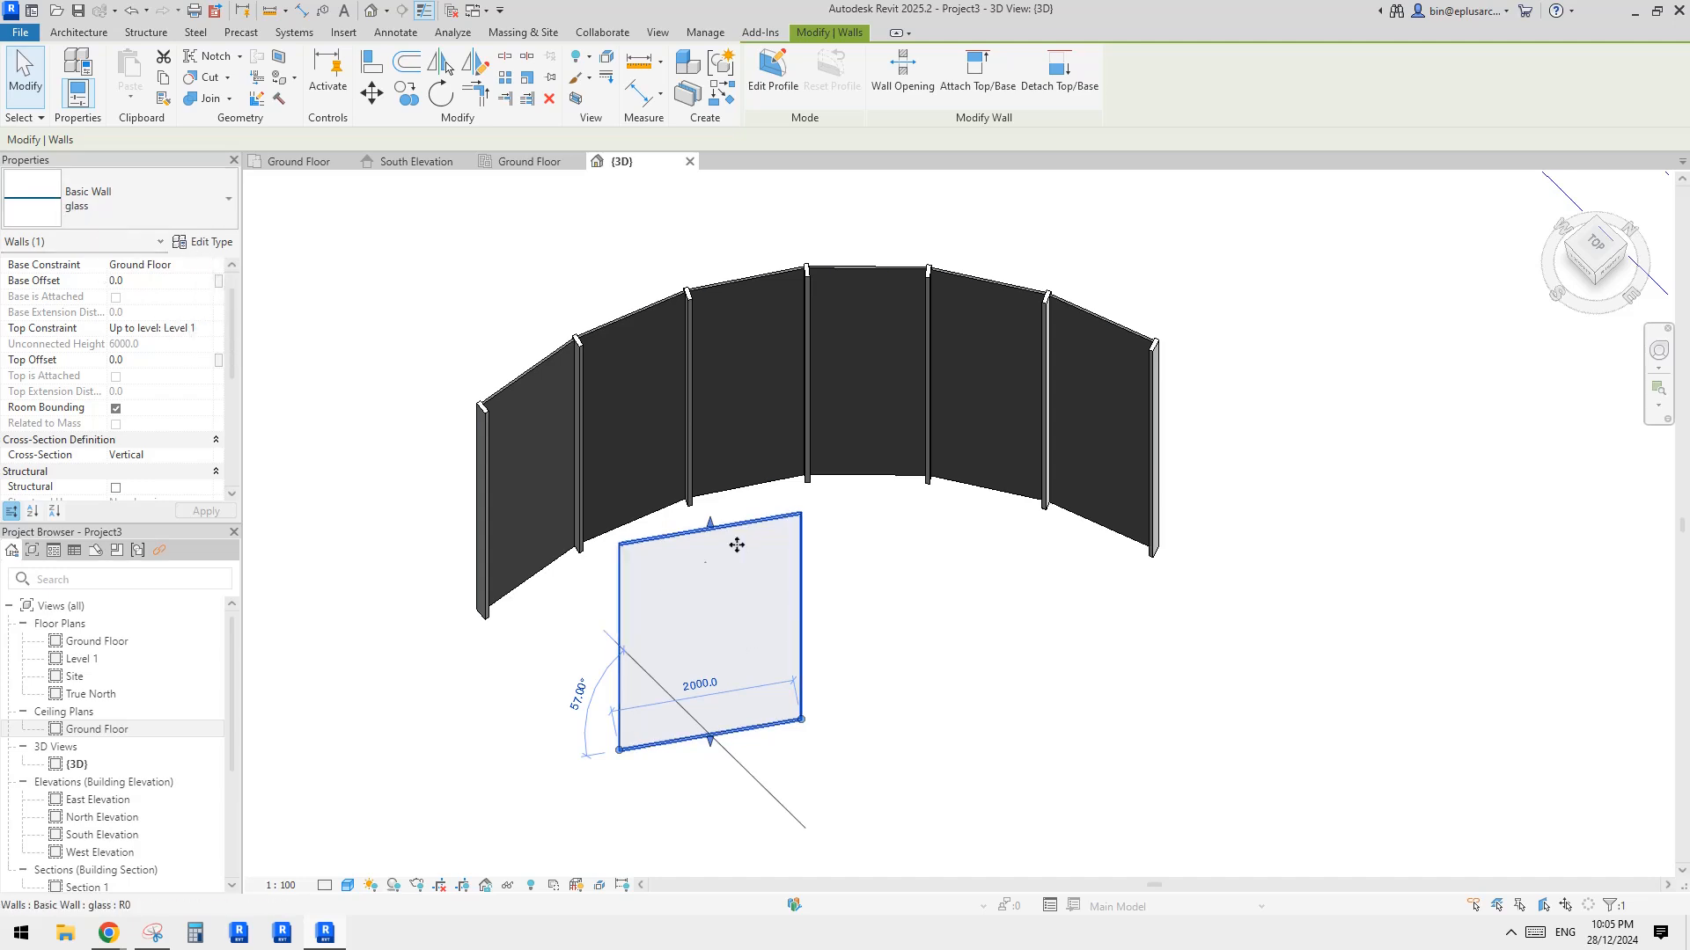
key(Delete)
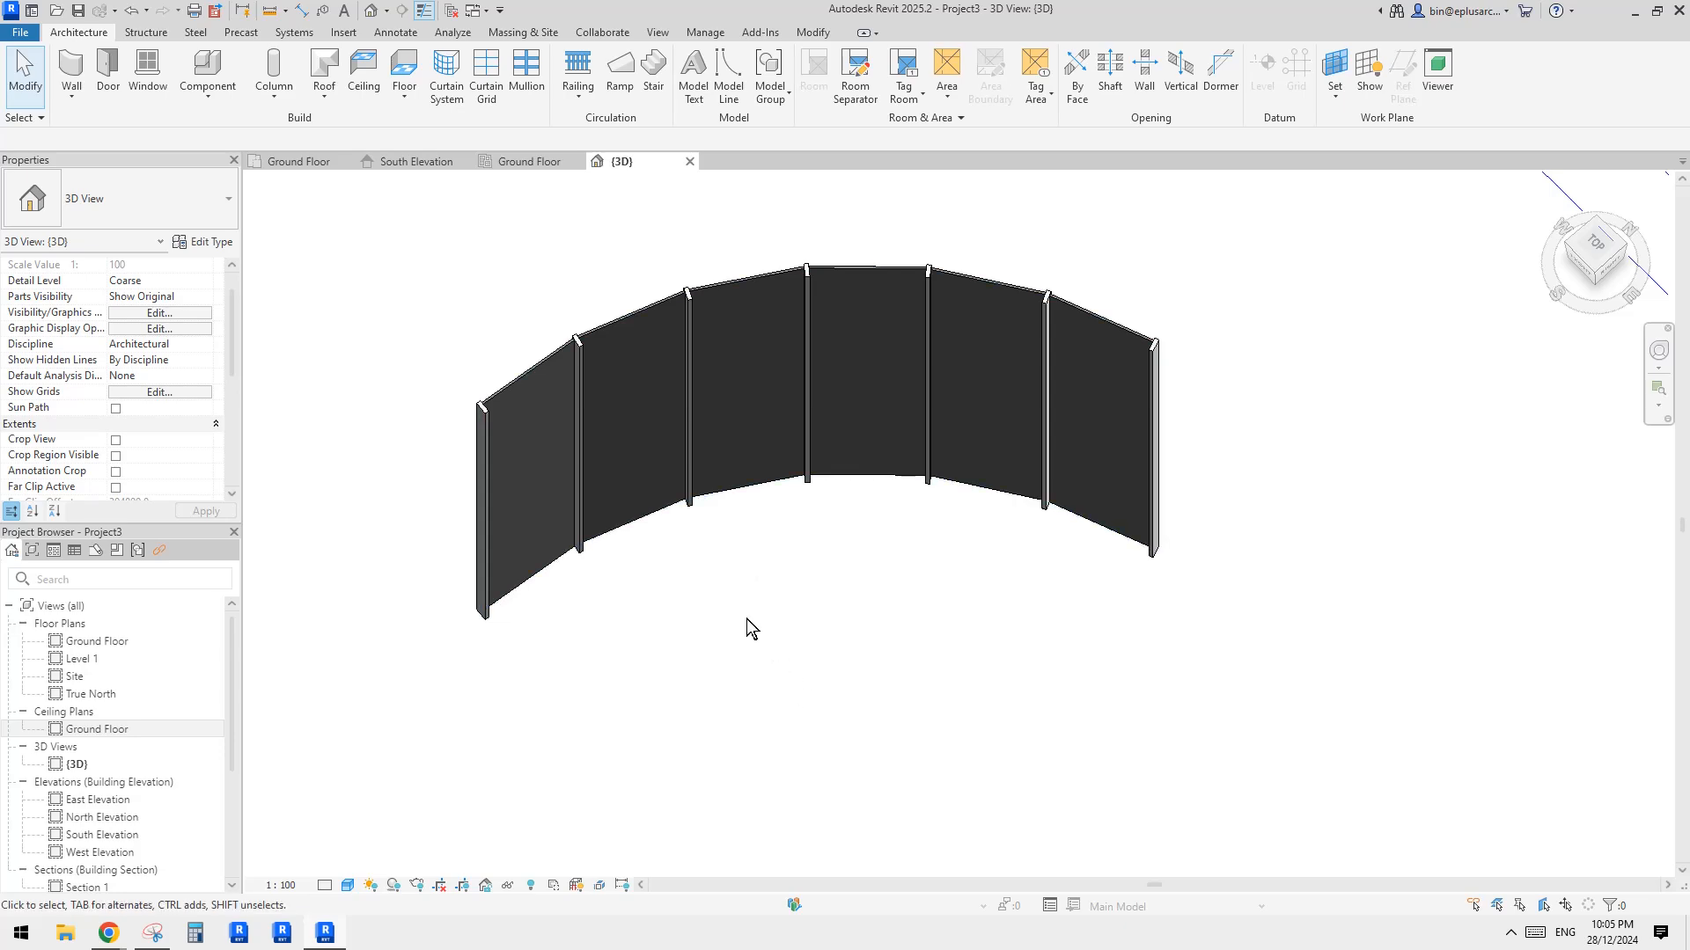
Step: Set the curtain panel of the curved curtain wall's new type to Basic Wall : glass
click(636, 438)
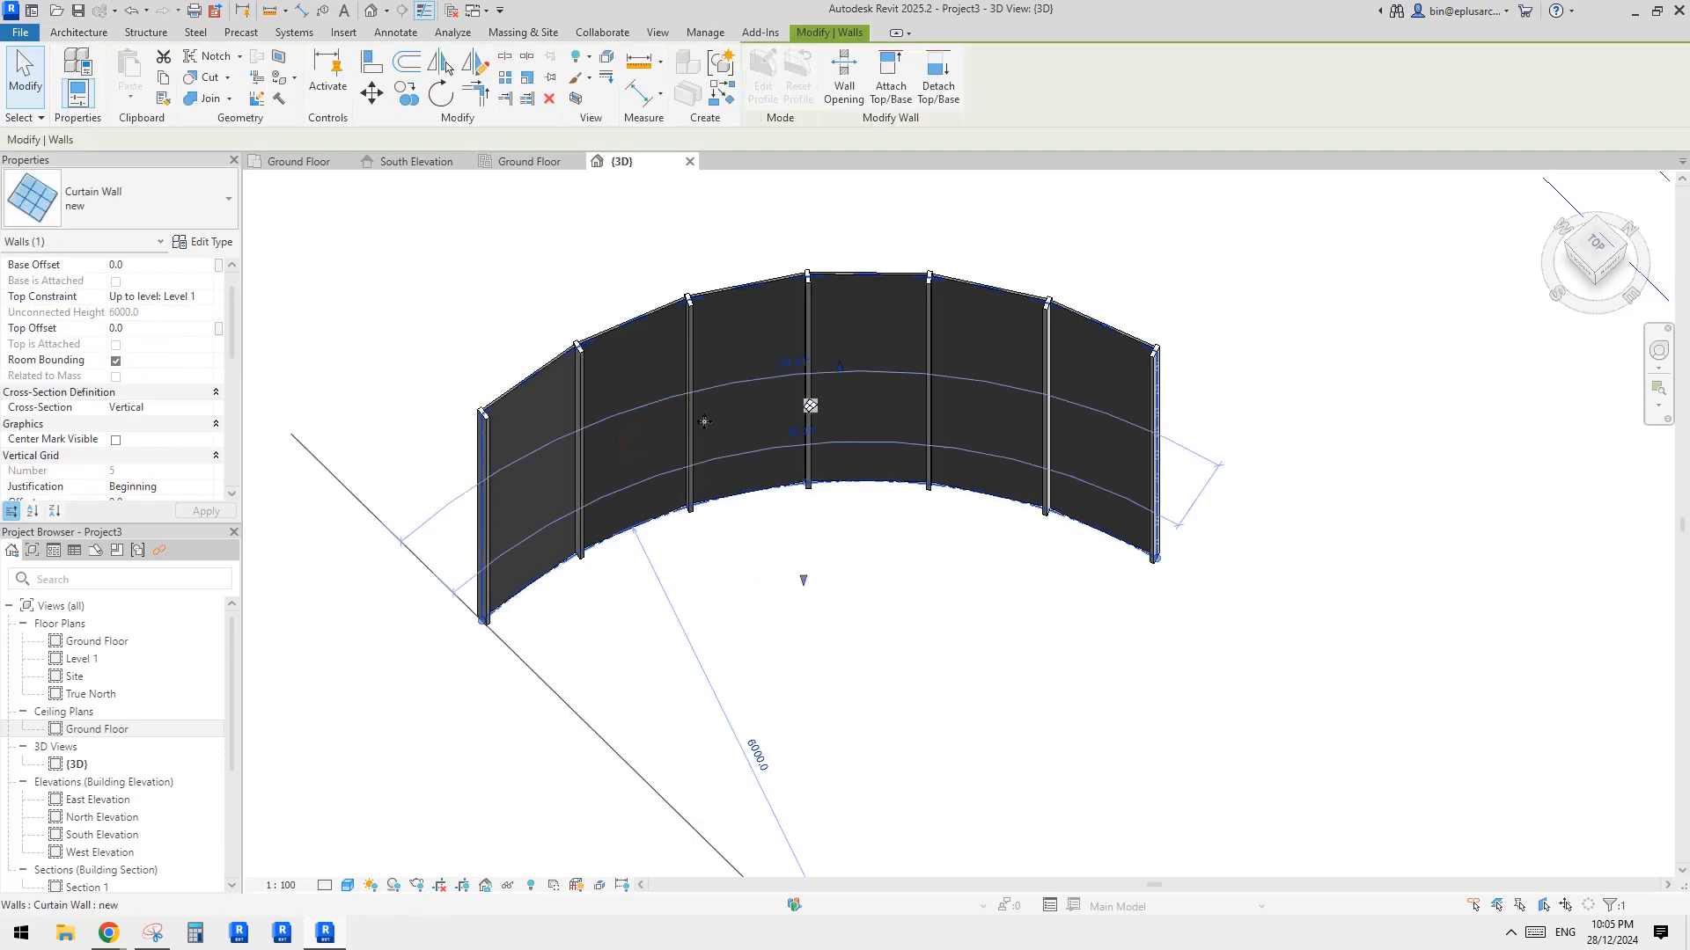
click(204, 242)
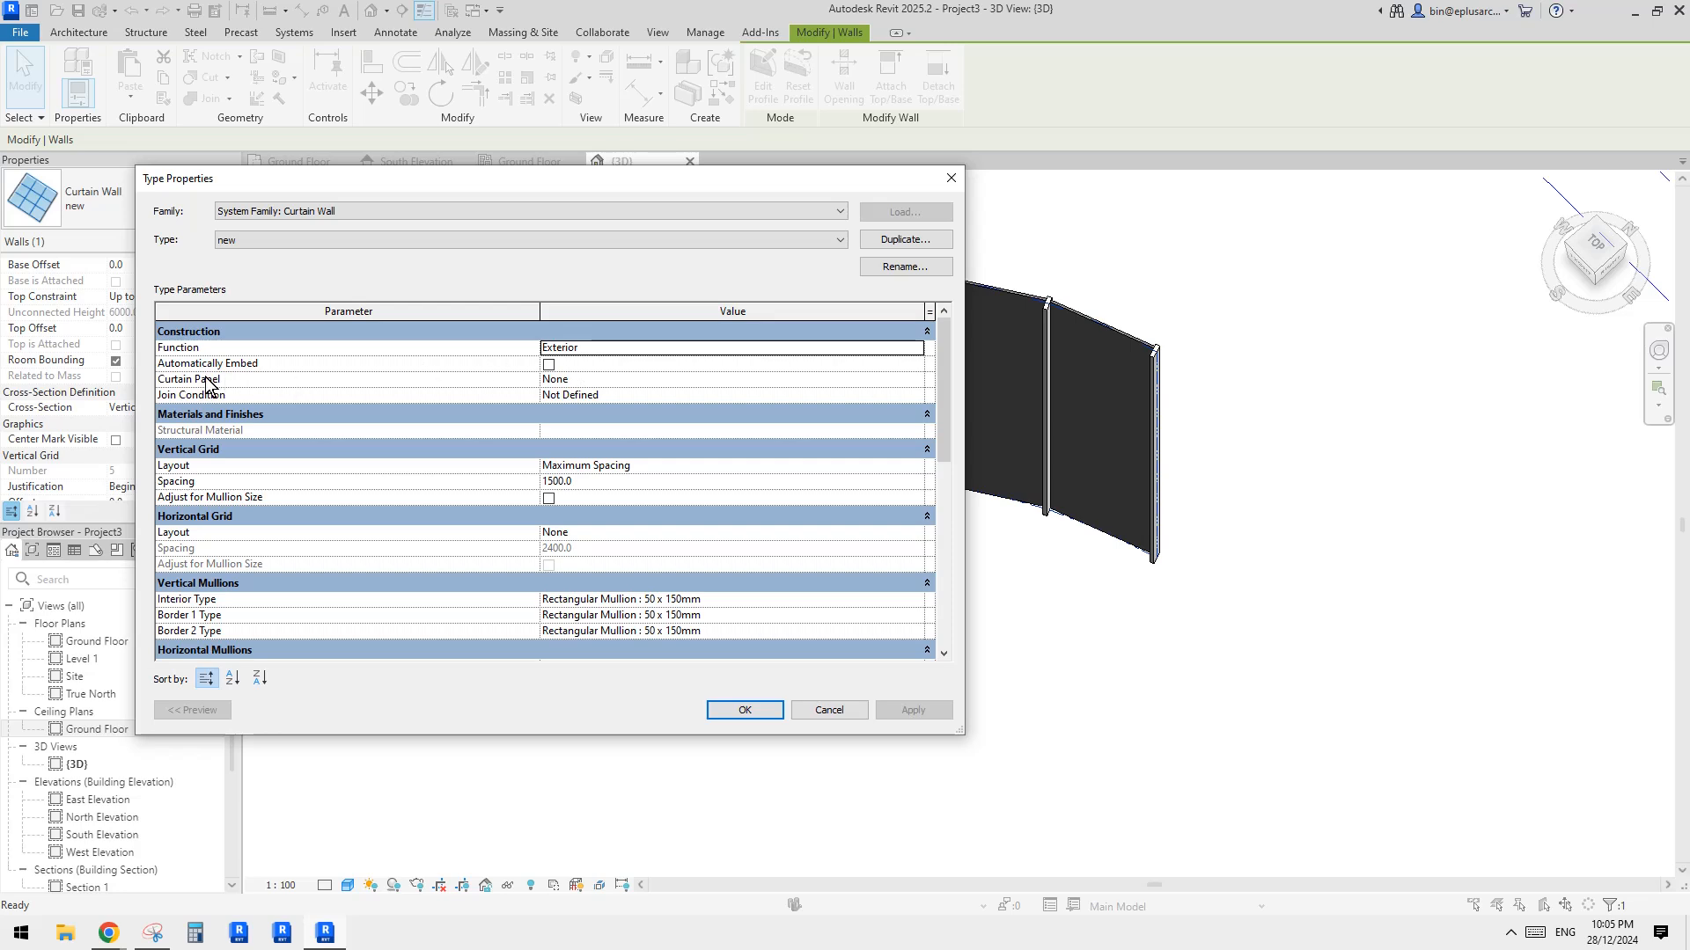
click(715, 379)
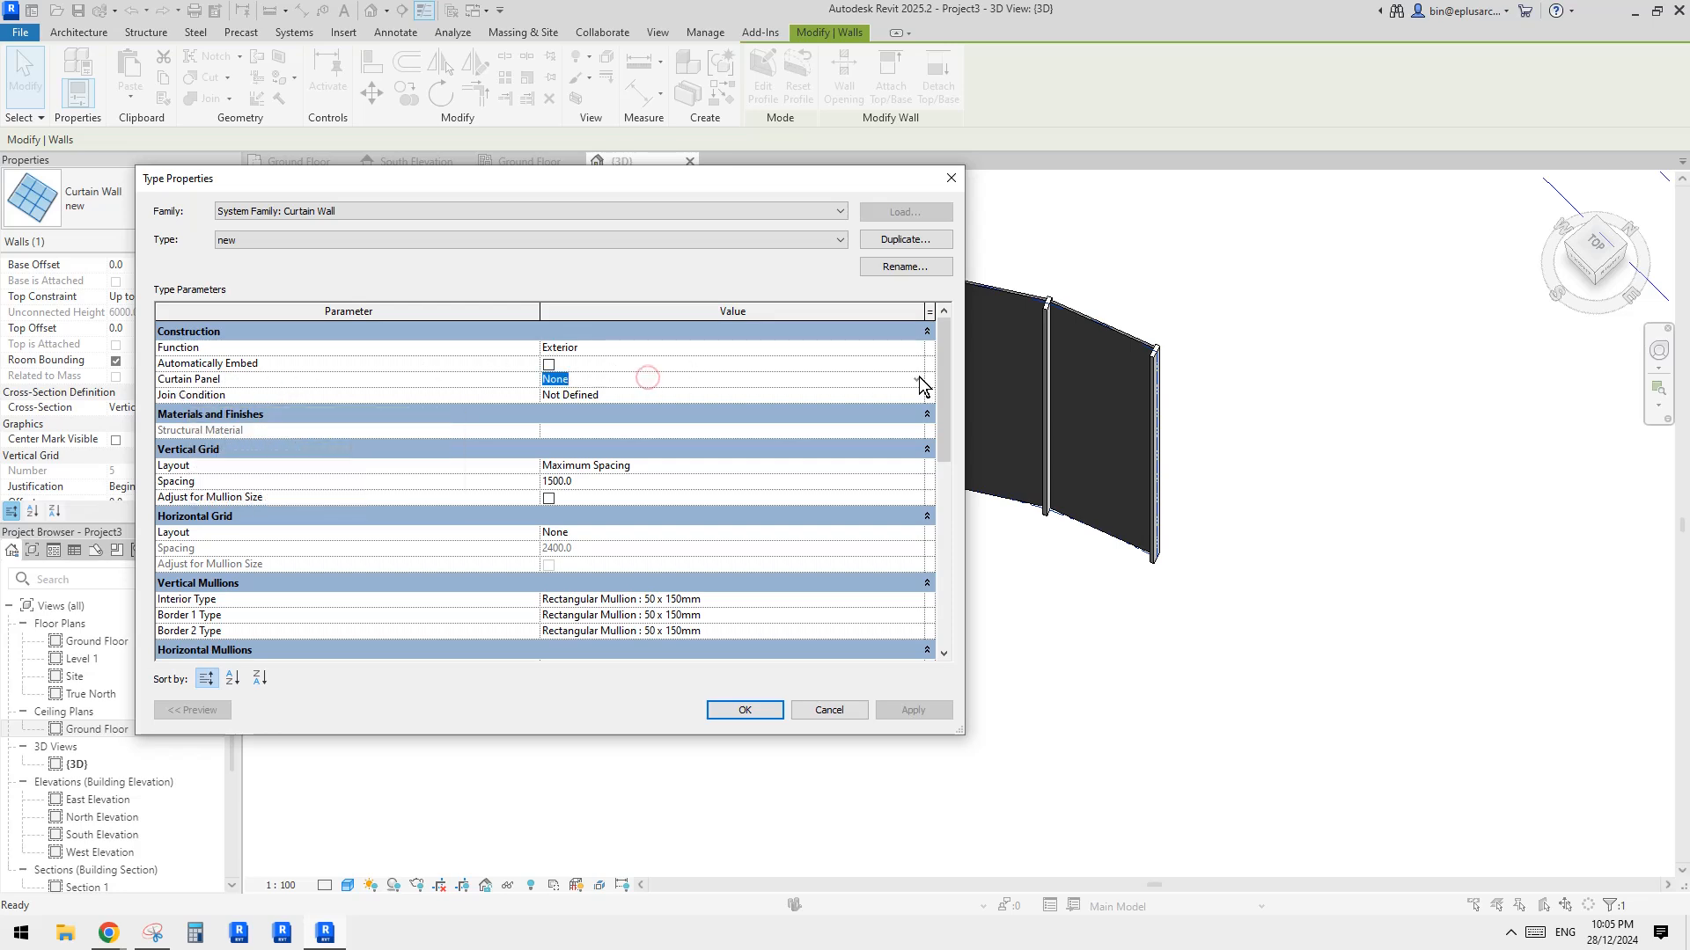
click(918, 380)
drag(920, 421, 926, 455)
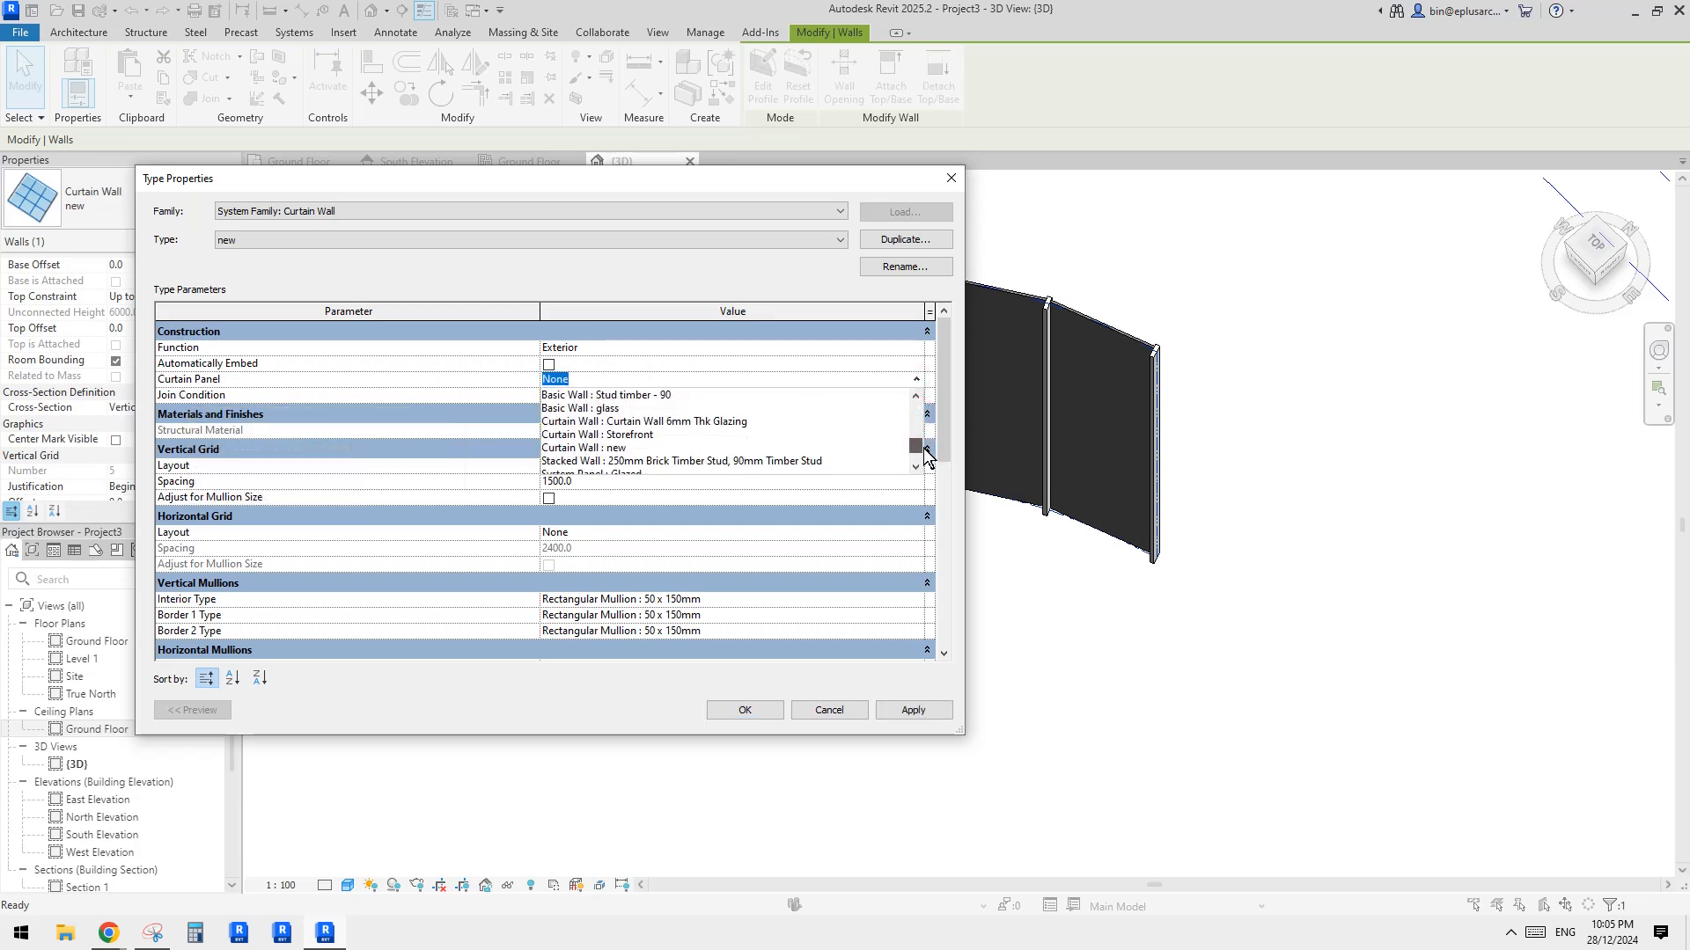
click(613, 409)
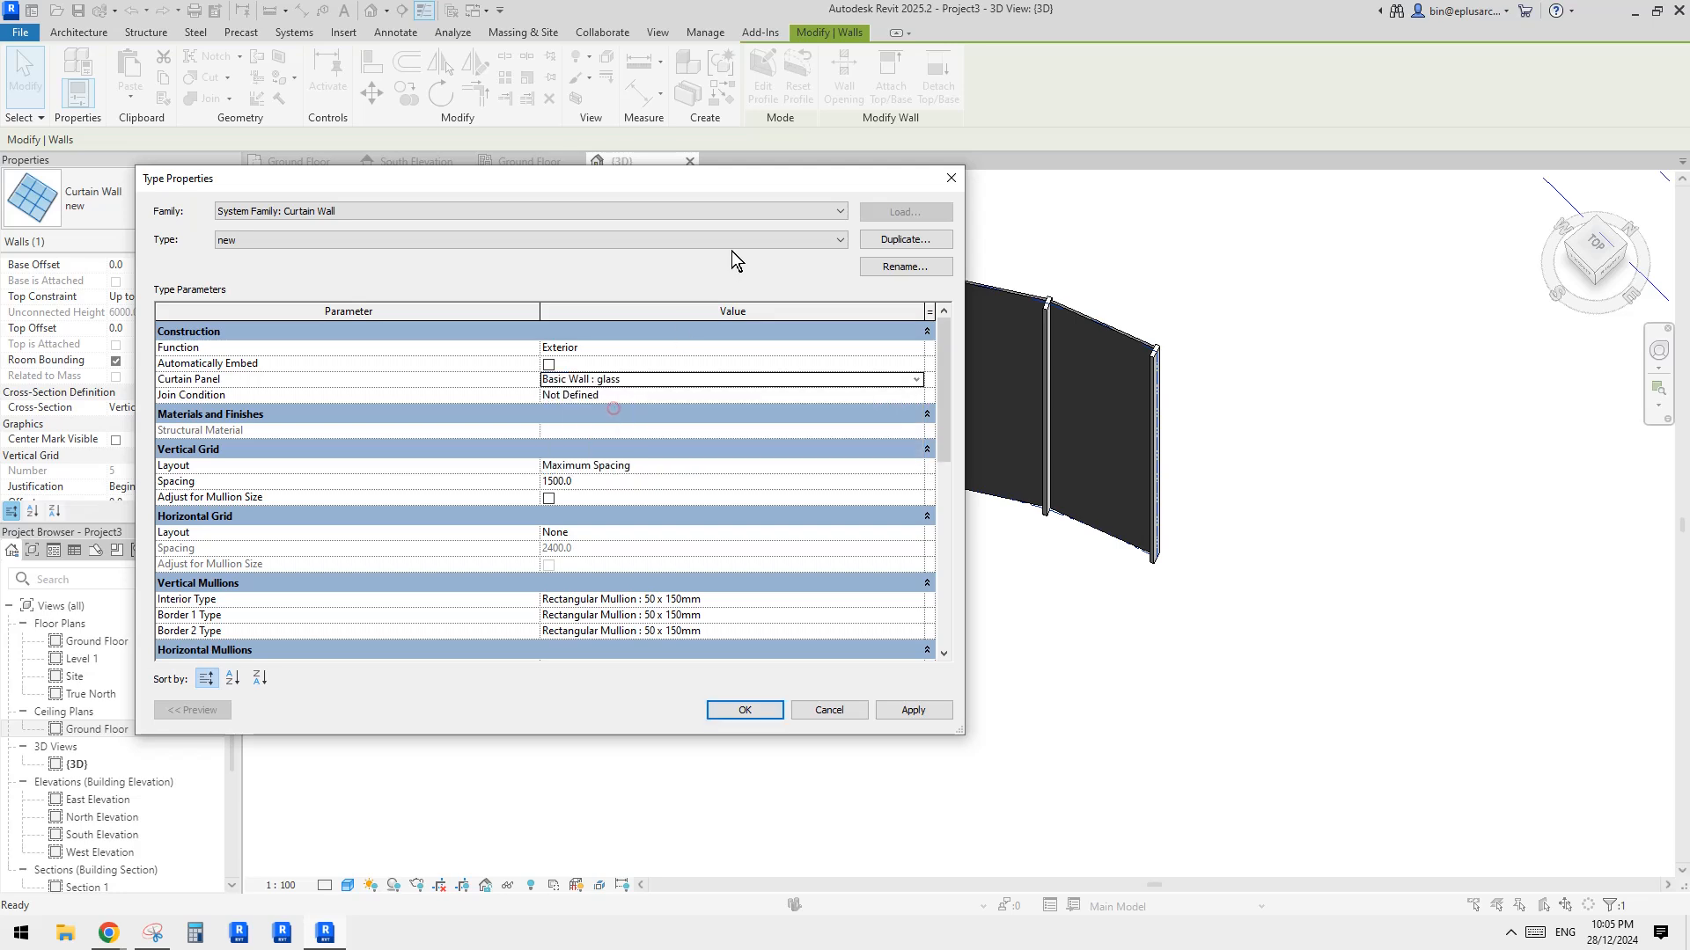
click(906, 711)
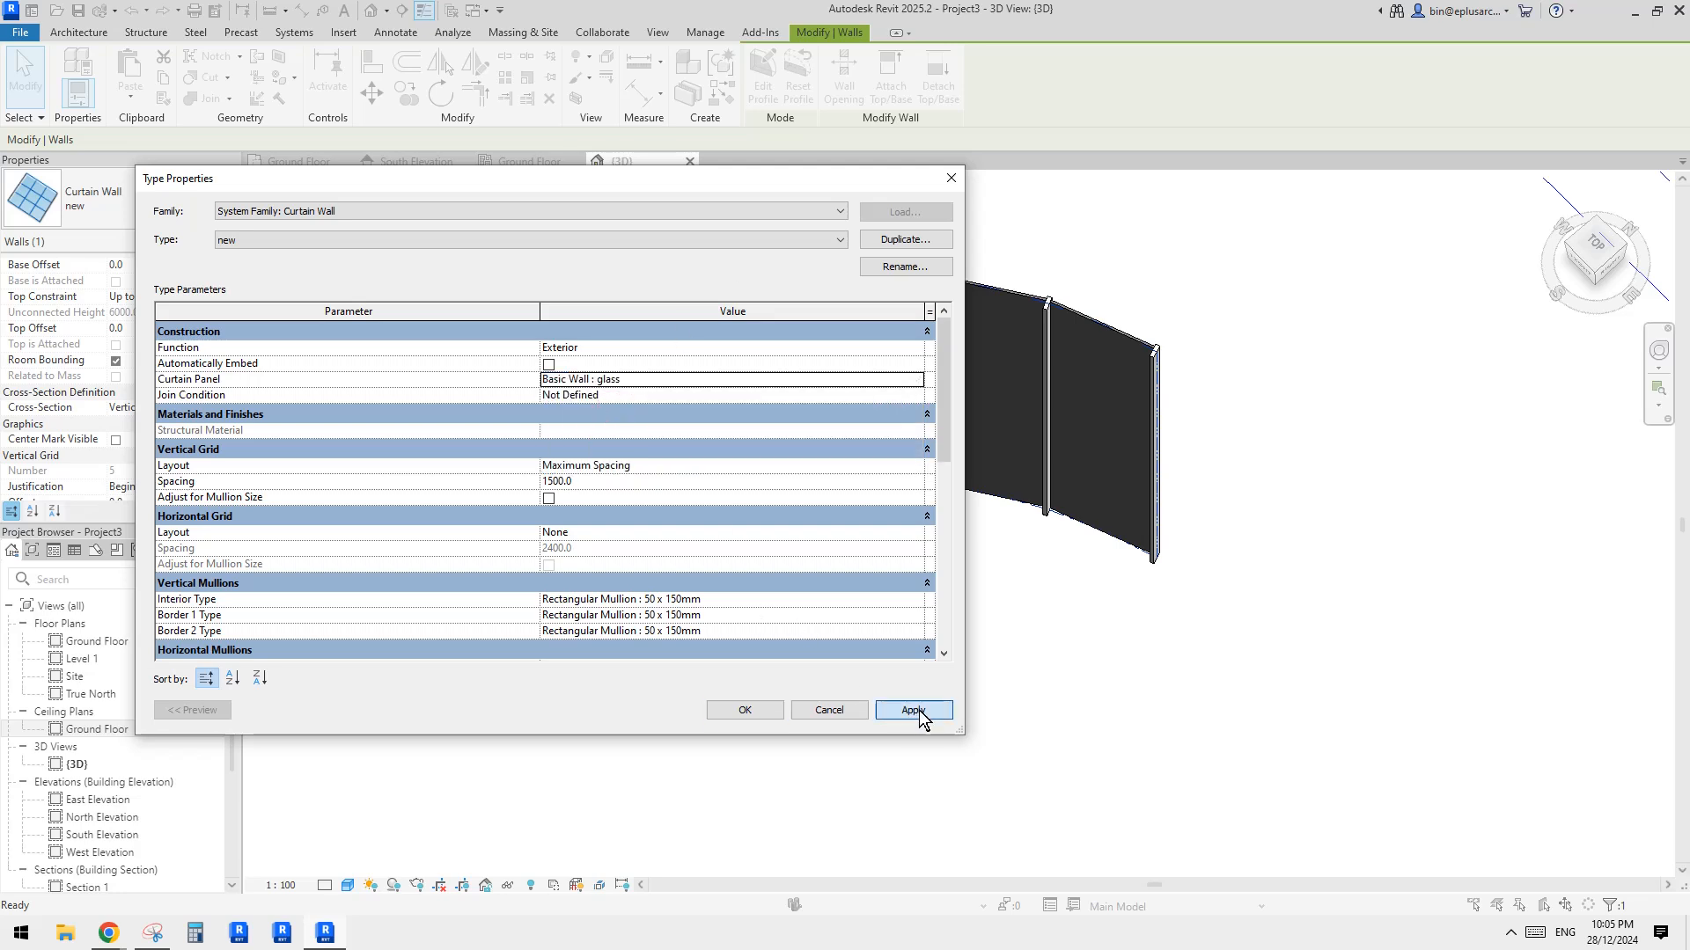
click(748, 710)
Step: Examine the curvature of the glass panels between the mullions, selecting the end panel for a closer look
scroll(729, 589, up, 5)
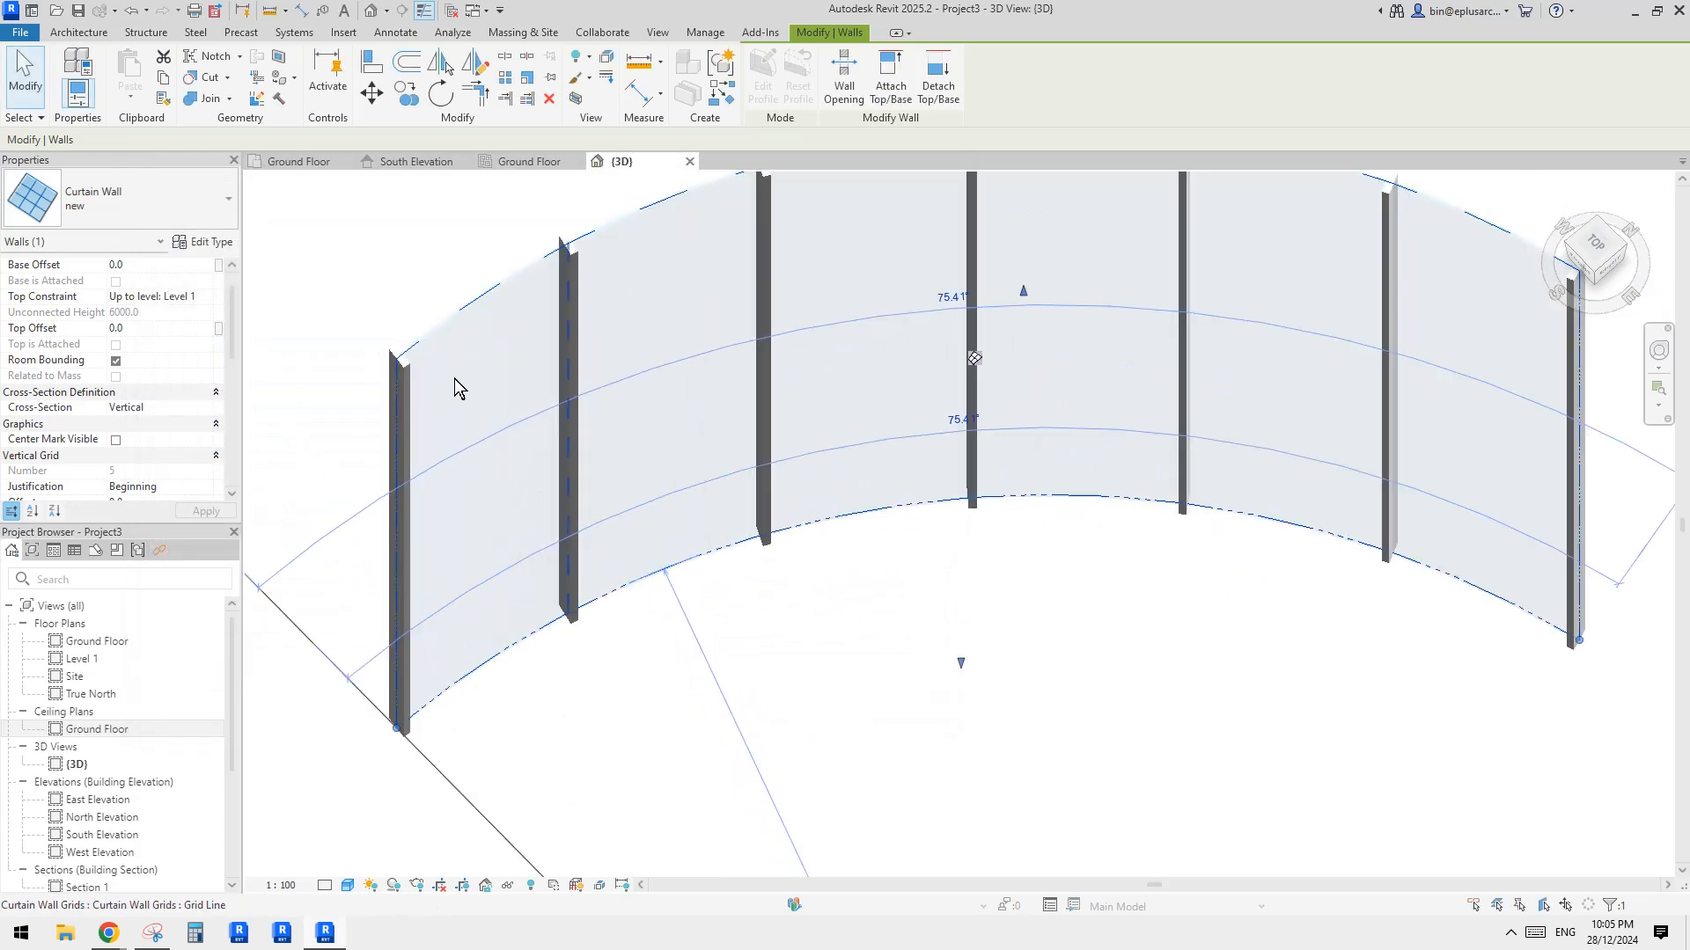
scroll(505, 337, up, 2)
click(610, 403)
scroll(674, 430, up, 4)
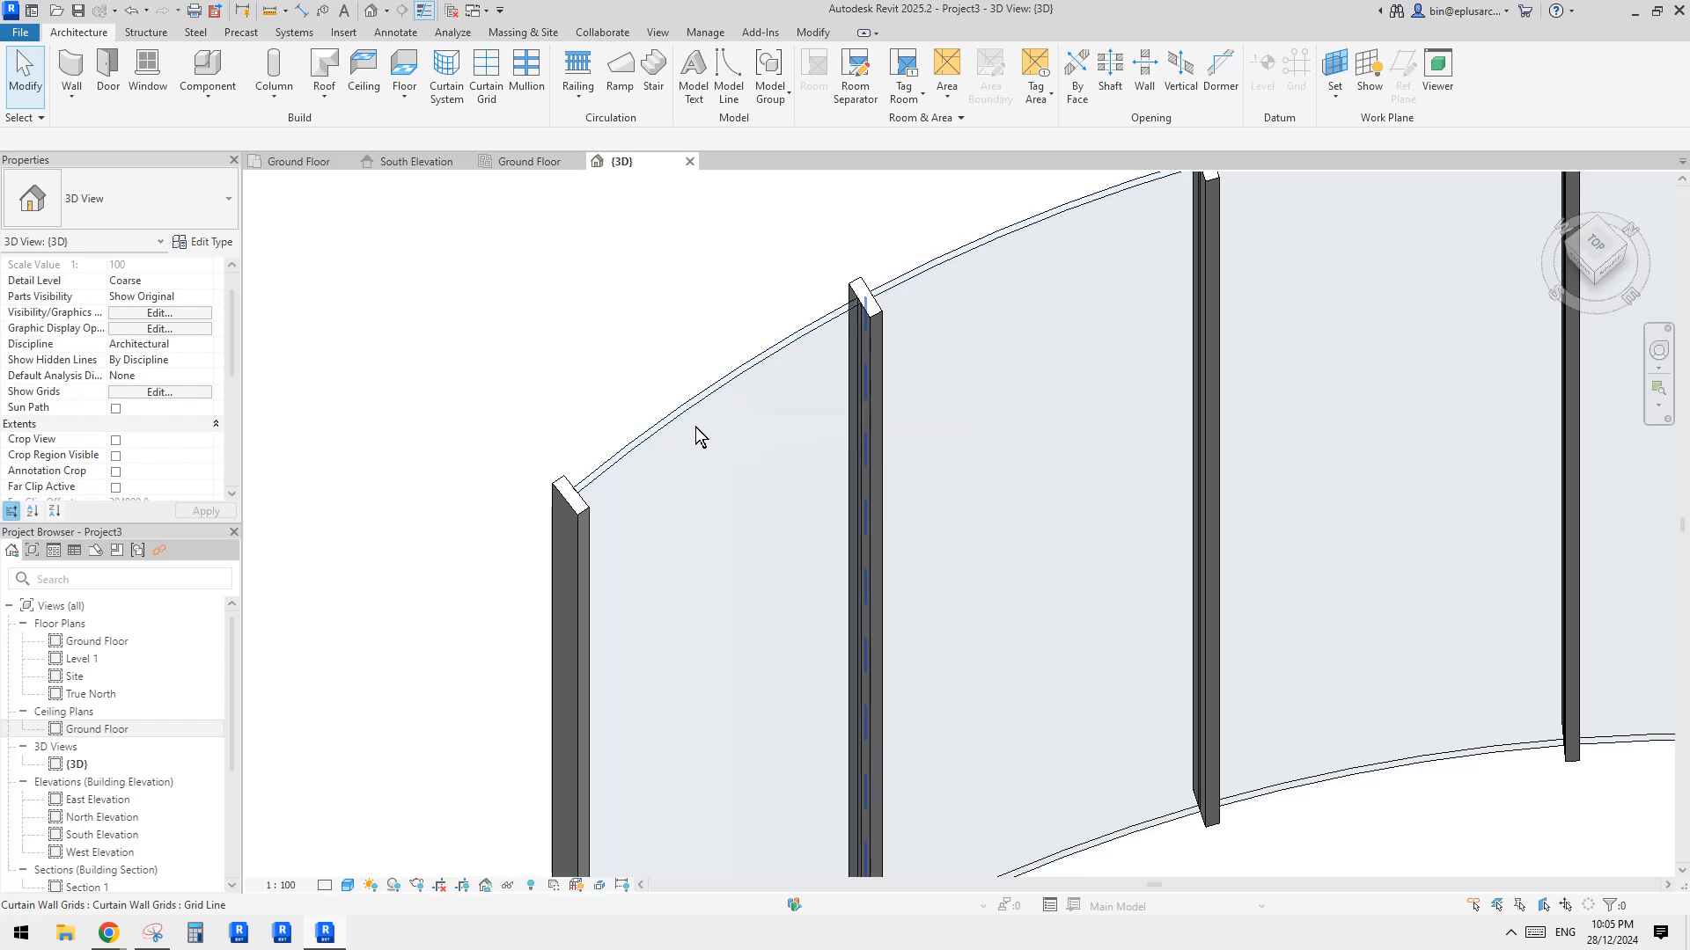
scroll(774, 359, down, 2)
click(774, 359)
scroll(883, 440, down, 2)
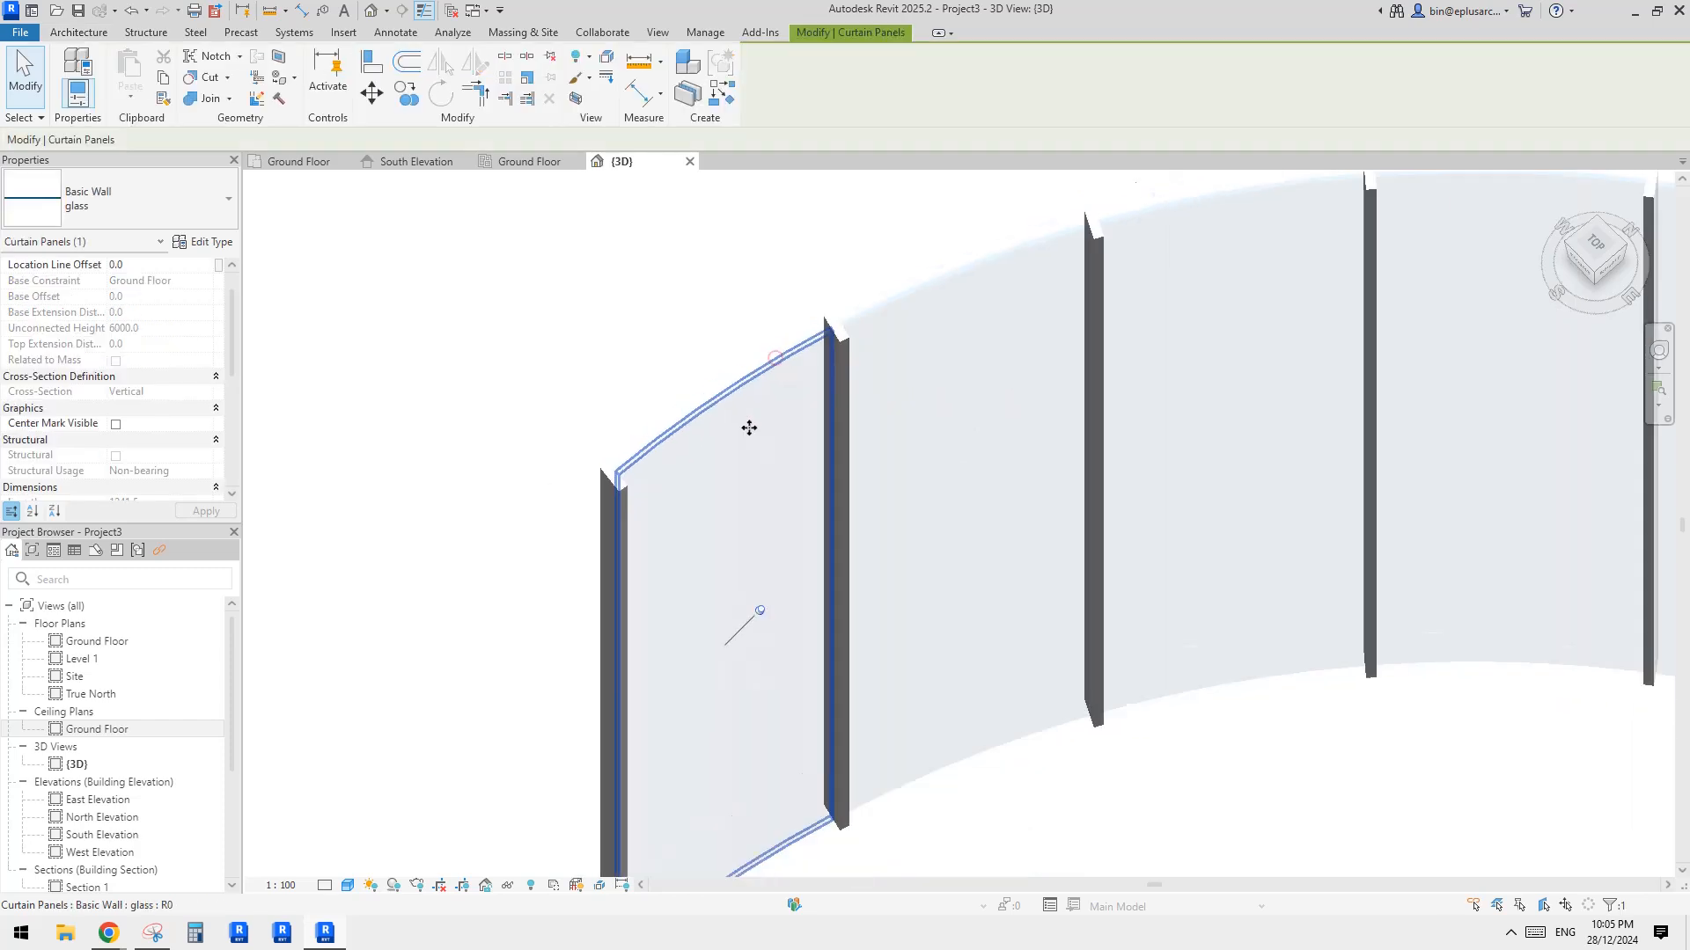
shift+middle_drag(743, 499, 809, 398)
key(Escape)
scroll(915, 433, down, 5)
scroll(931, 442, up, 2)
scroll(706, 421, up, 3)
shift+middle_drag(707, 422, 722, 408)
scroll(716, 404, down, 5)
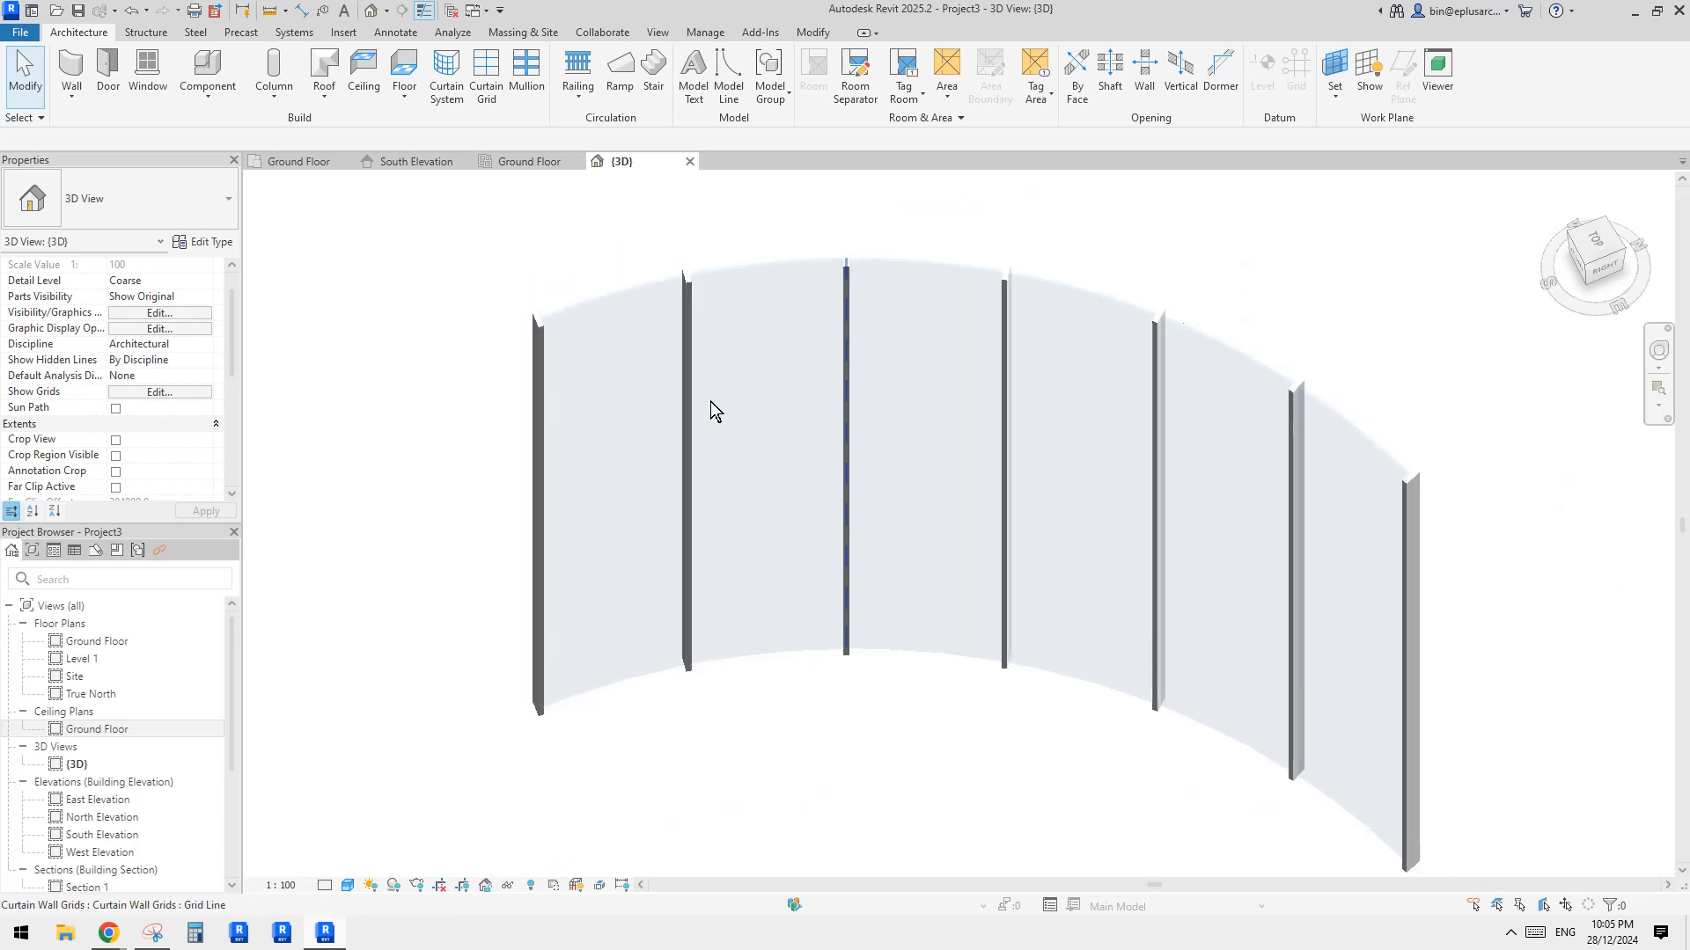
click(605, 310)
shift+middle_drag(622, 351, 671, 362)
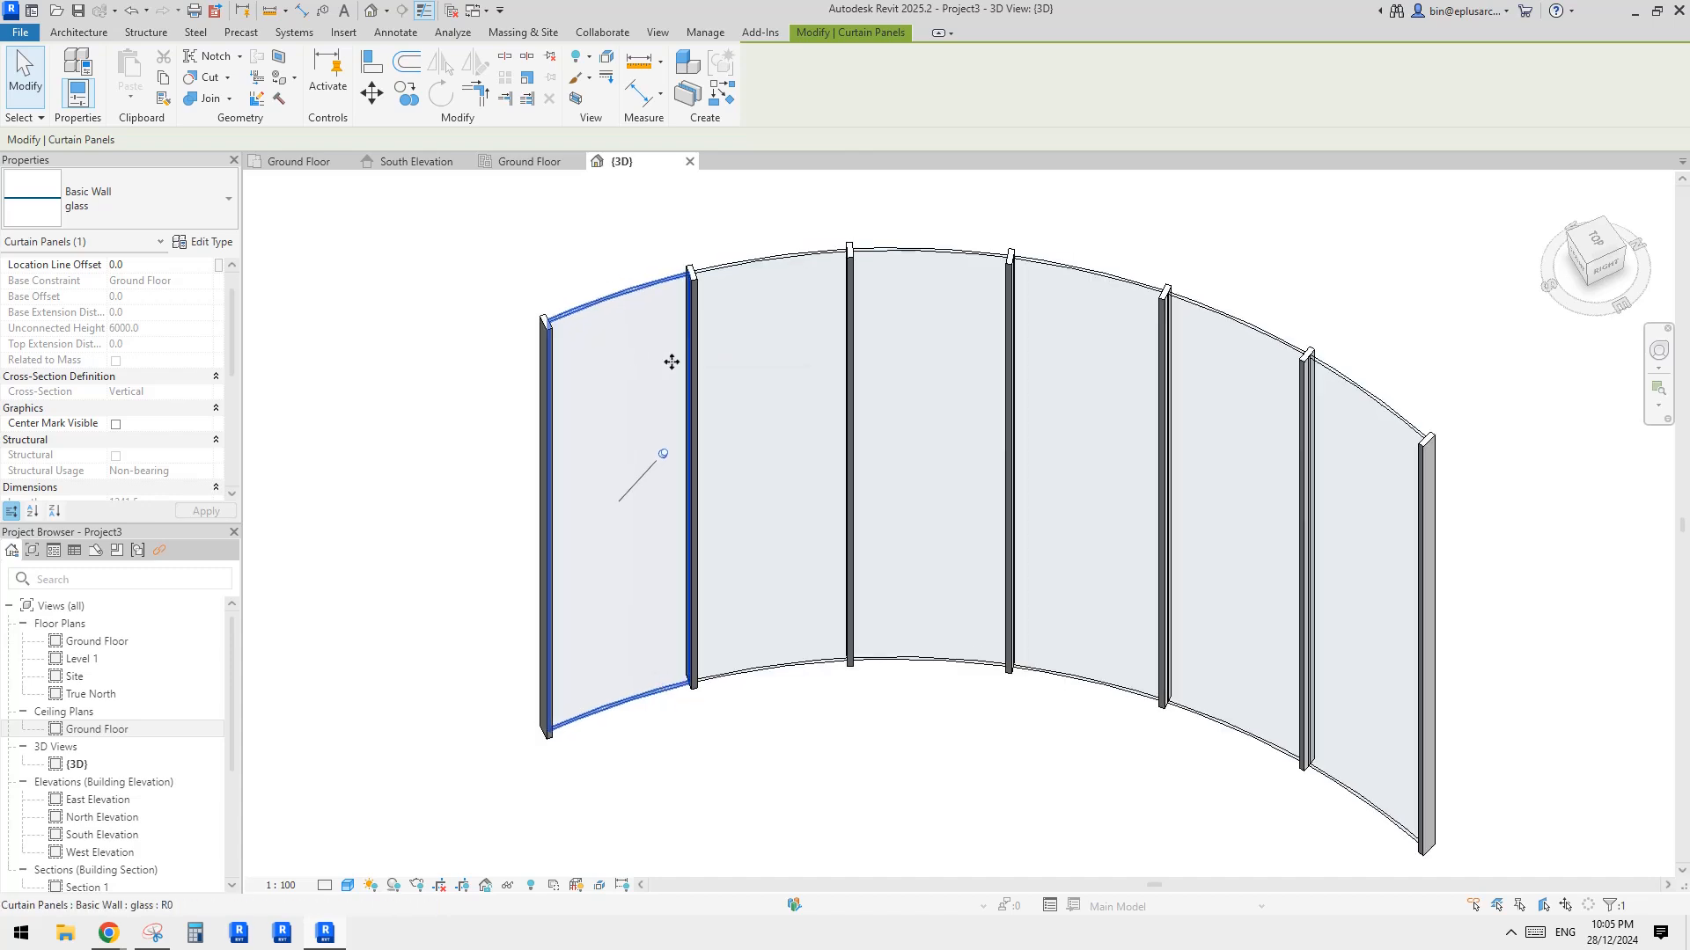
Step: Place a horizontal Cornice wall sweep near the top edge of the curved glass end panel
click(55, 33)
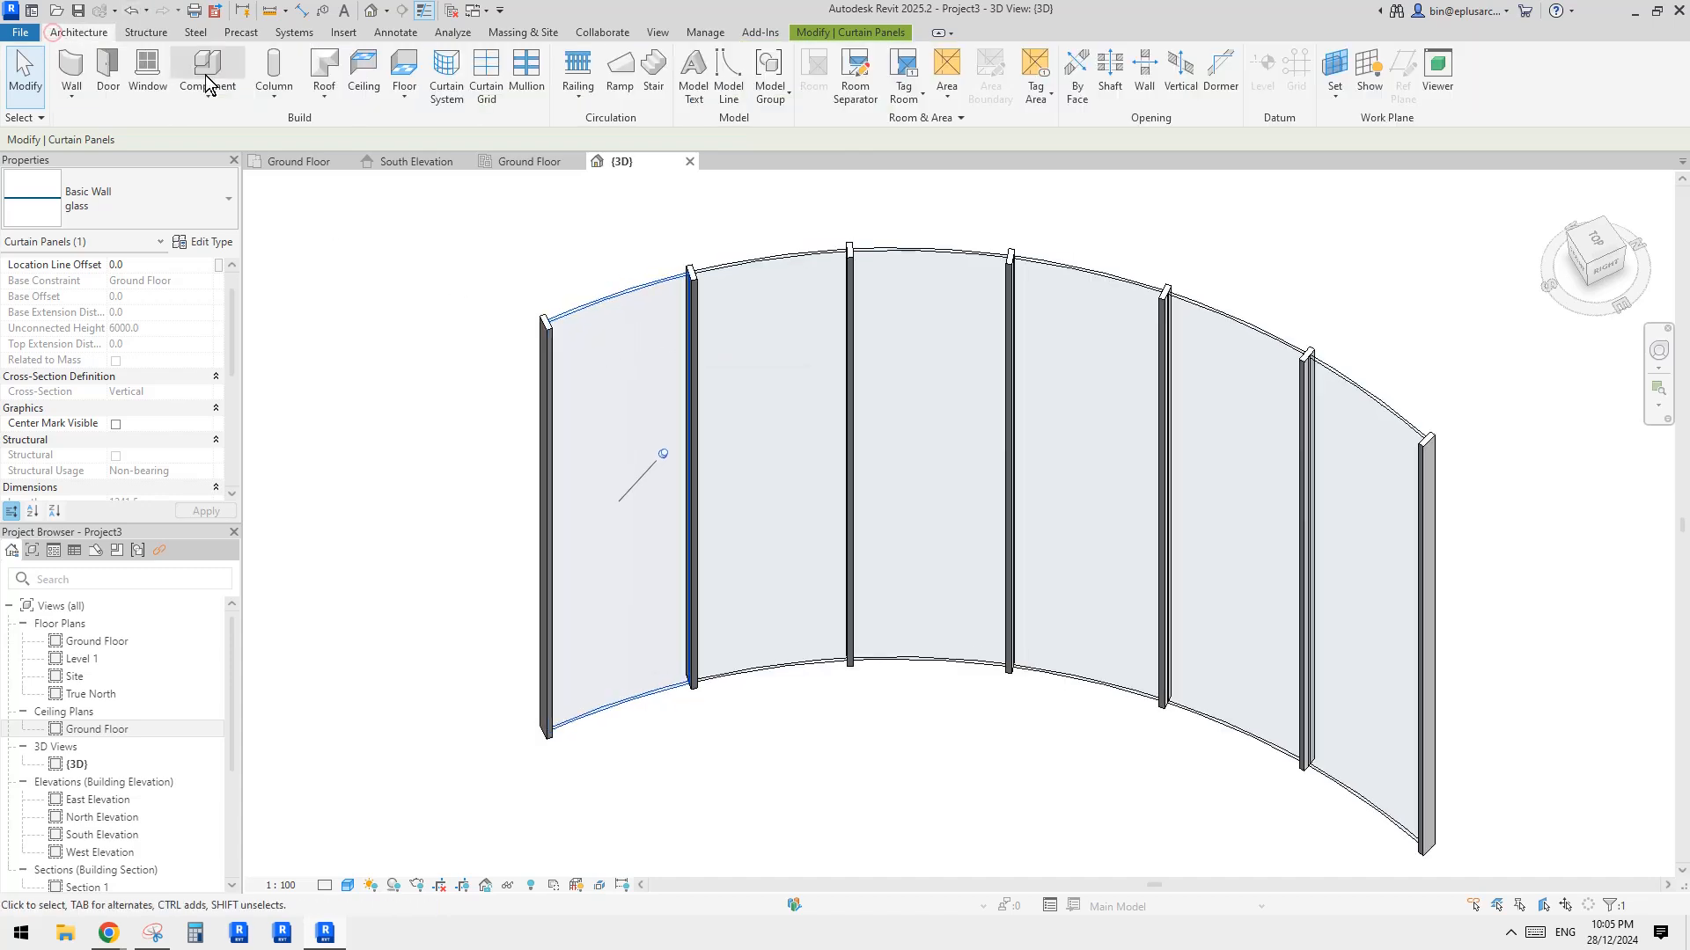
click(71, 97)
click(103, 243)
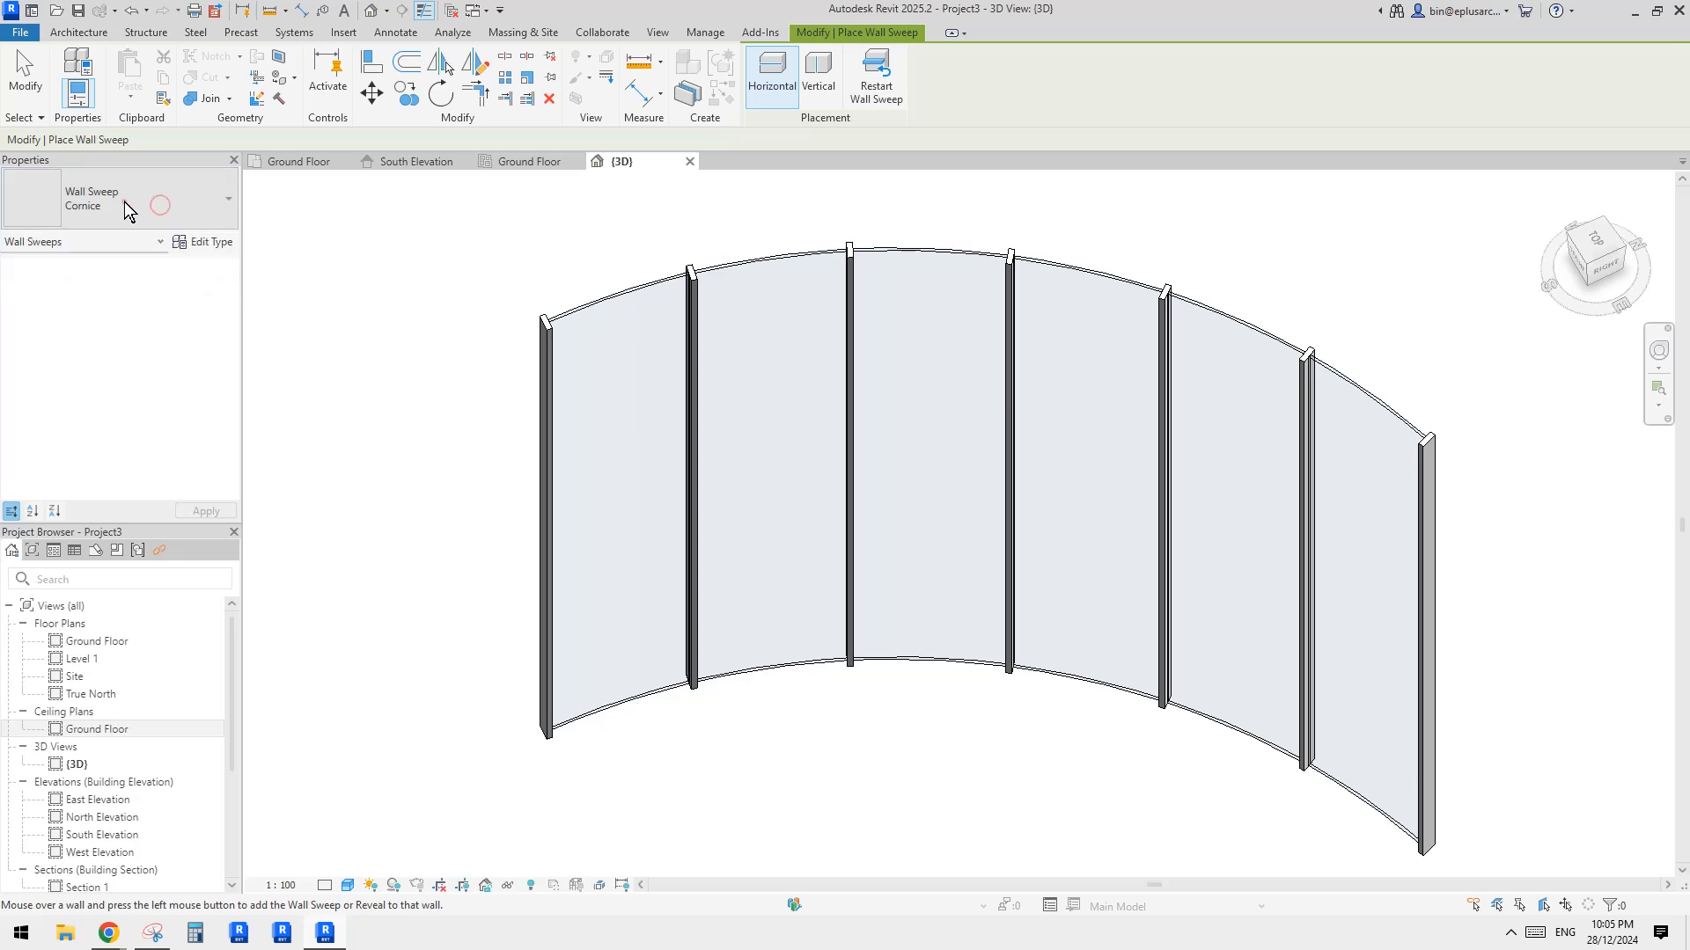
shift+middle_drag(717, 373, 744, 361)
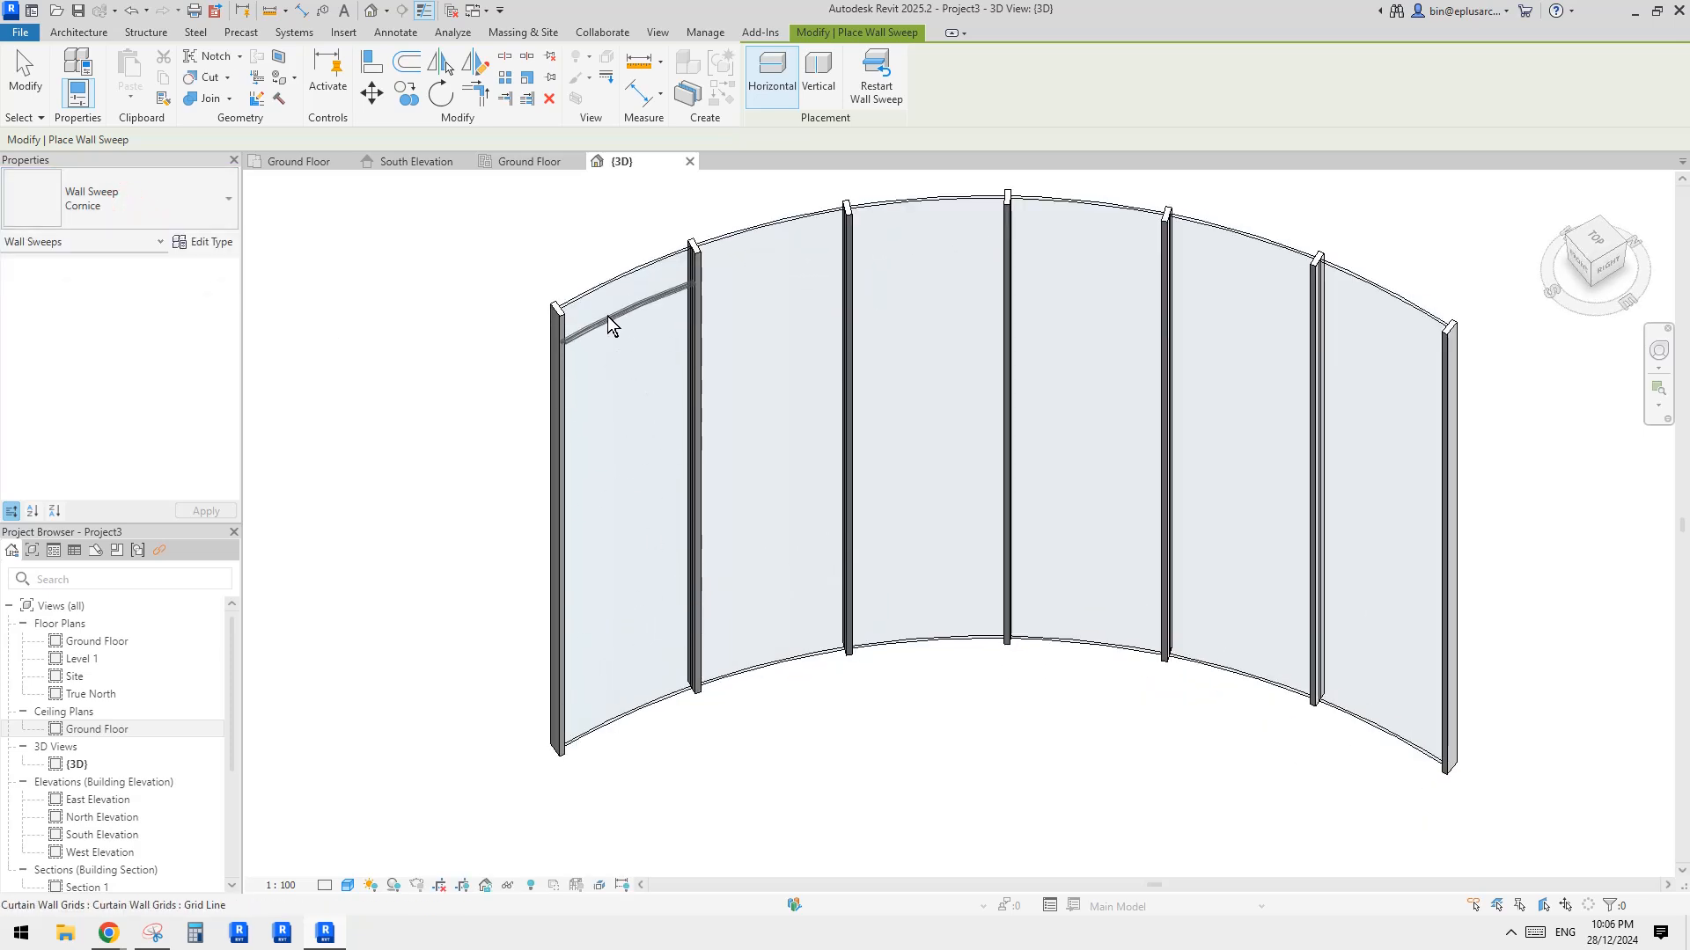
click(628, 291)
key(Escape)
key(Escape)
scroll(629, 290, up, 2)
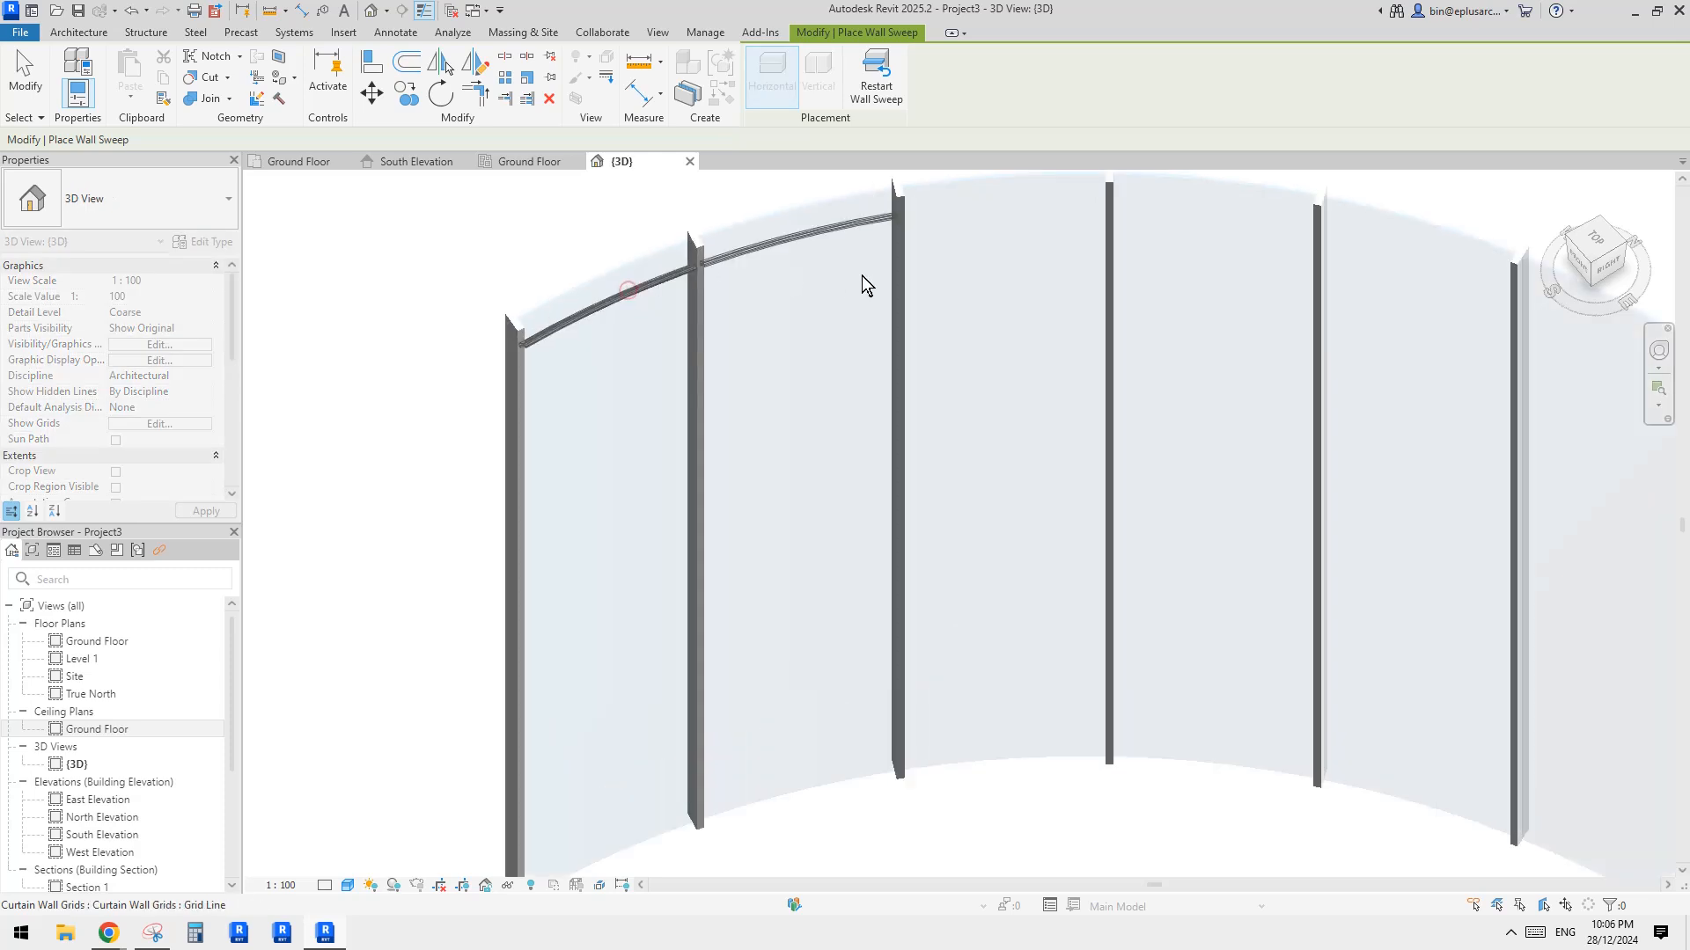
Step: Delete the Cornice wall sweep from the curved glass end panel
click(628, 290)
scroll(660, 278, up, 3)
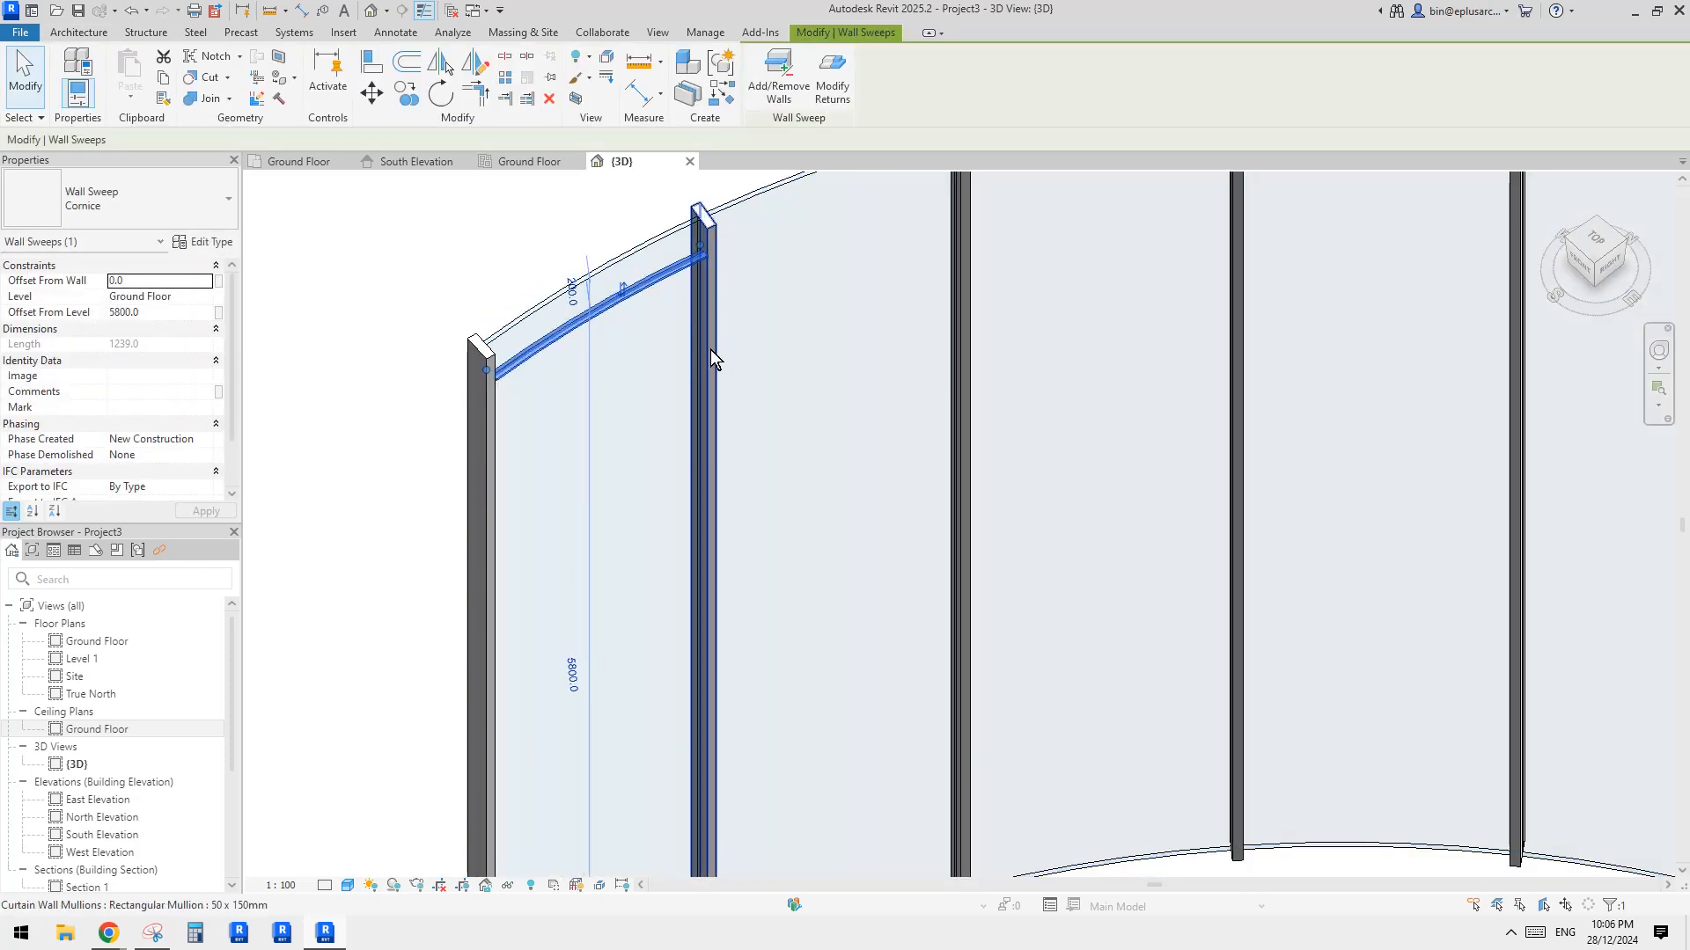
shift+middle_drag(710, 350, 610, 294)
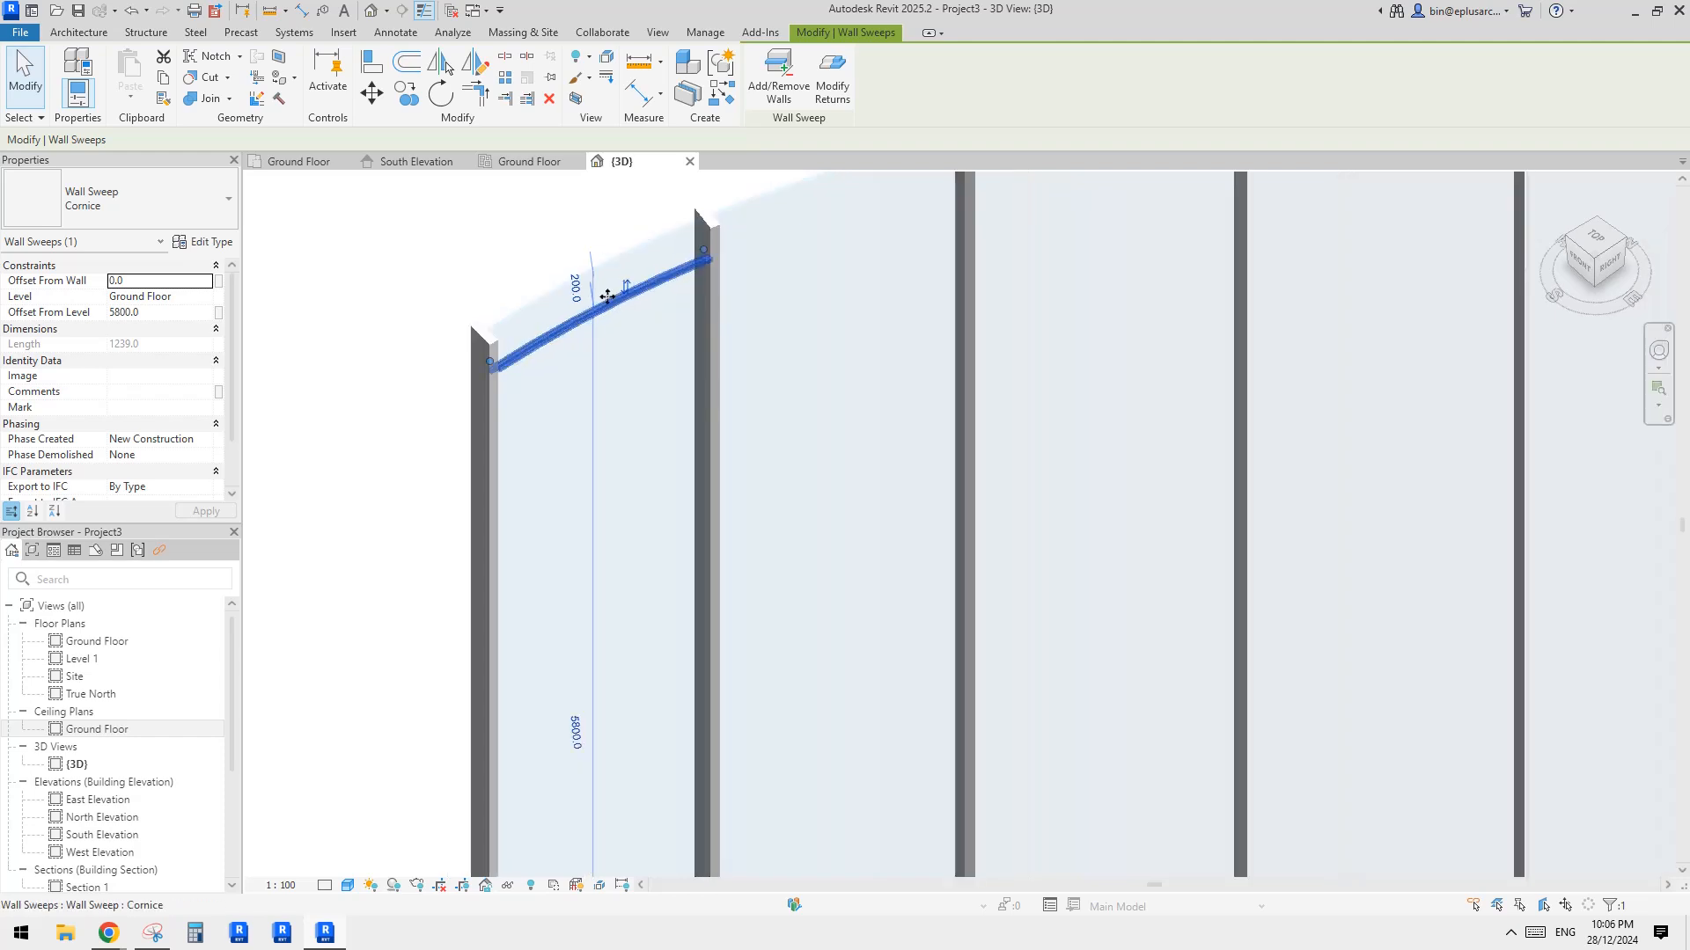
key(Delete)
scroll(637, 309, down, 1)
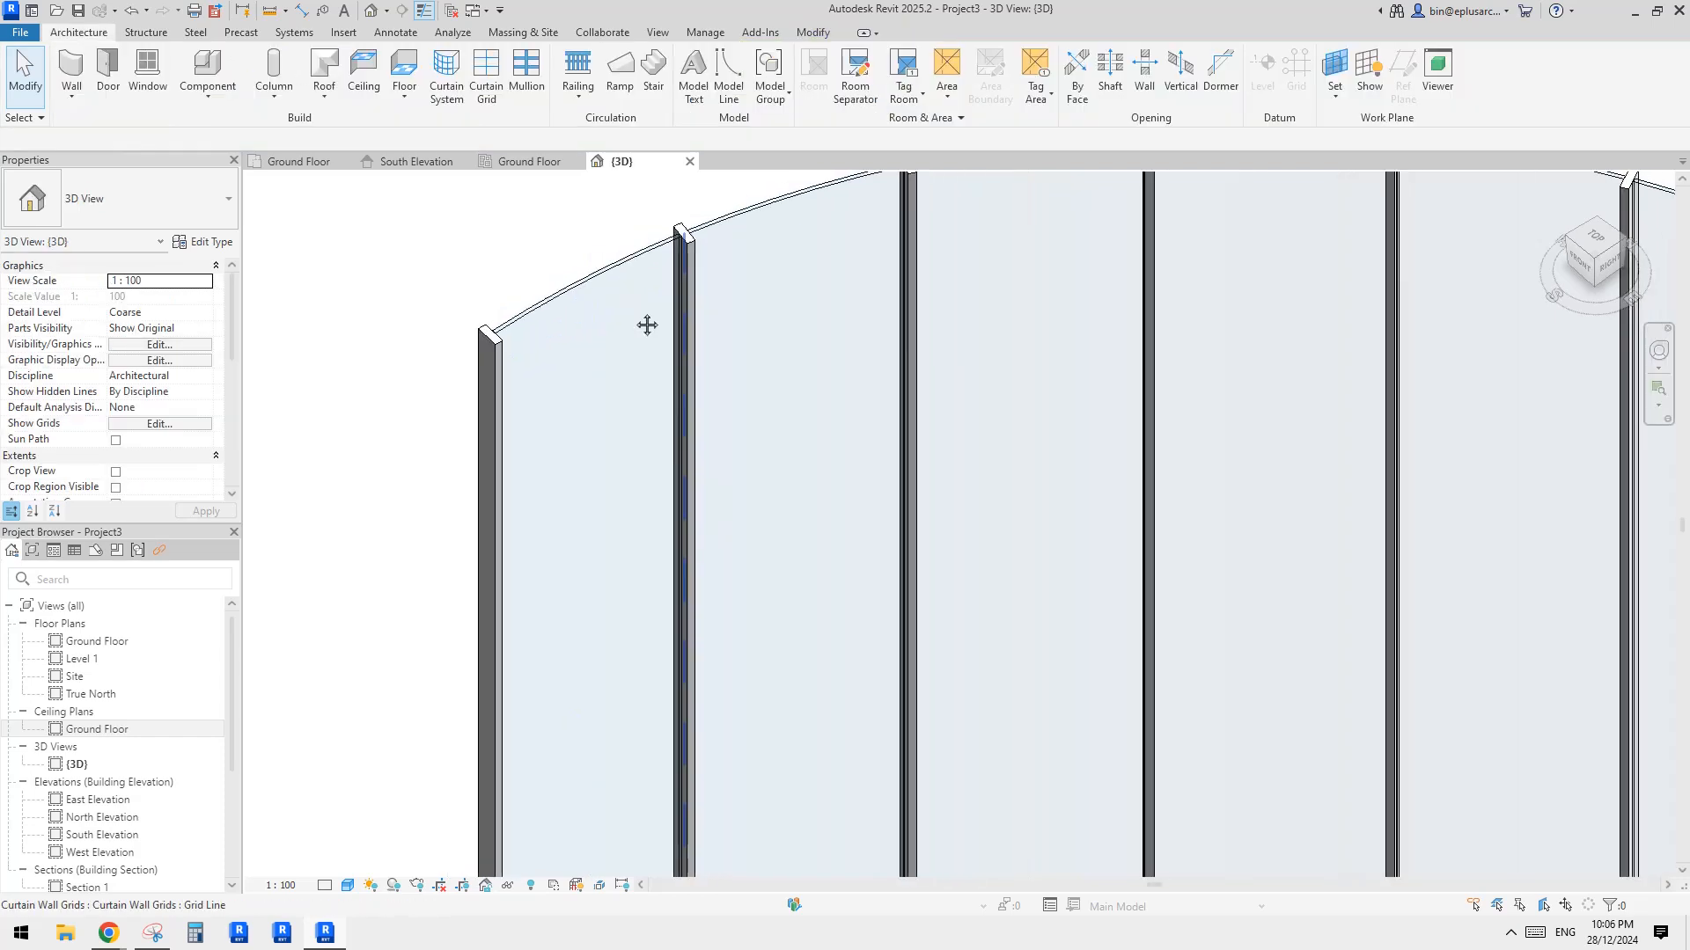
middle_drag(636, 309, 586, 447)
scroll(626, 320, down, 1)
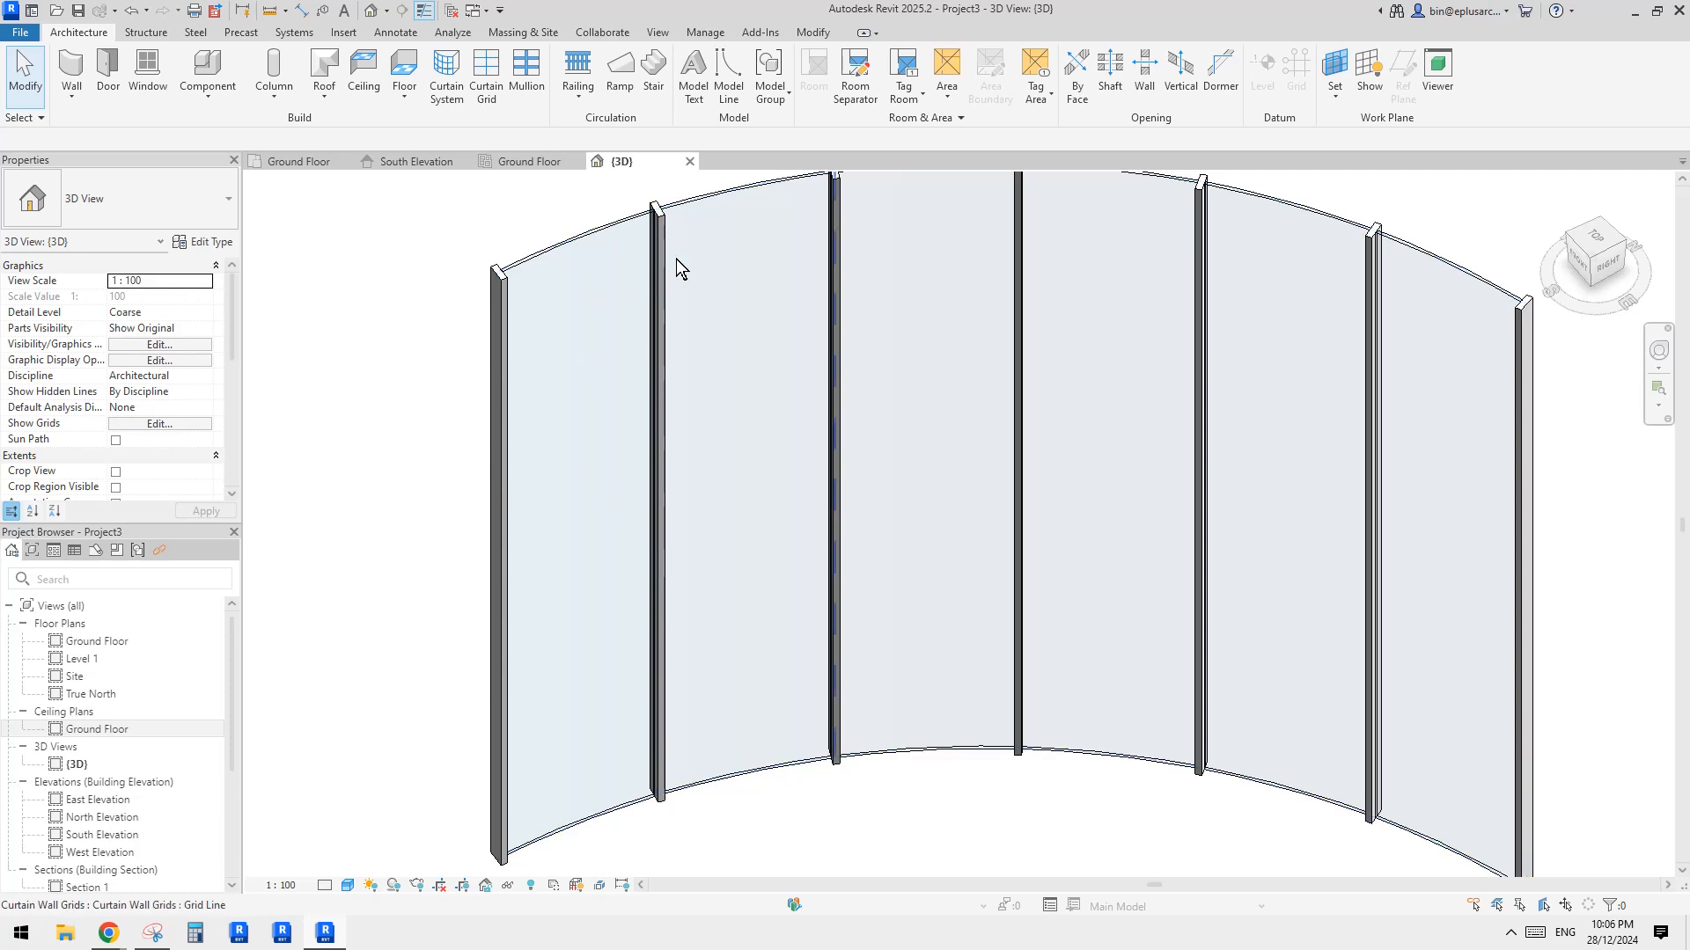
Step: Examine the curved curtain wall in 3D, checking its glass end panel and the adjoining end mullion
middle_drag(768, 478, 772, 447)
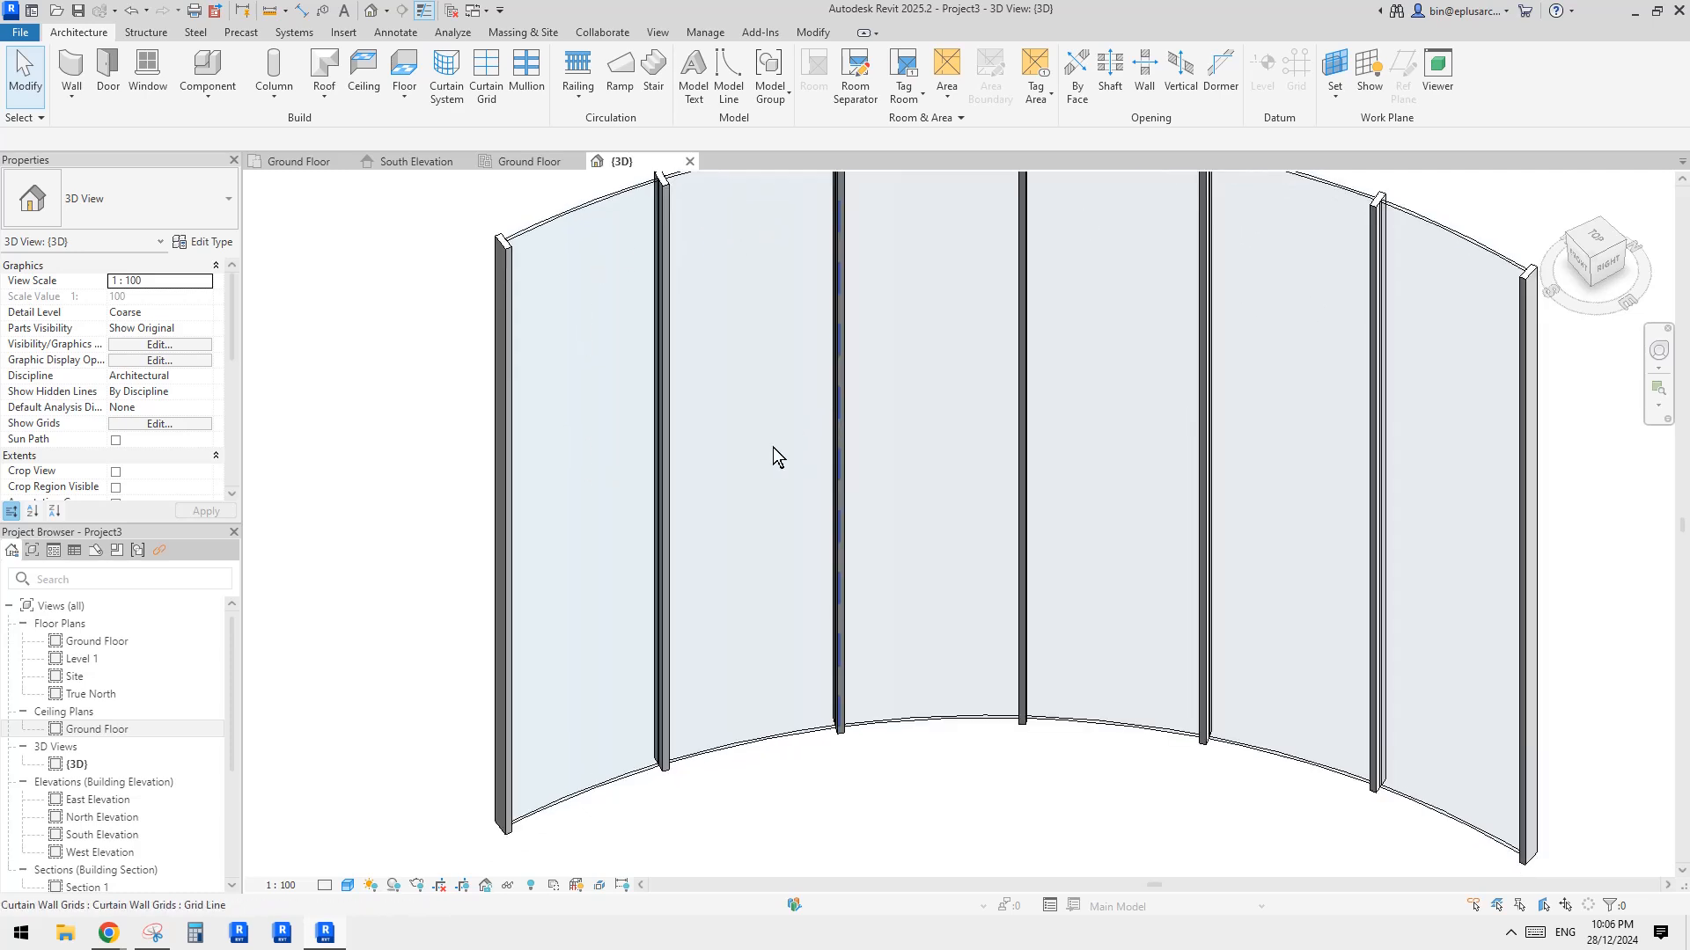
click(623, 453)
shift+middle_drag(623, 454, 680, 578)
key(Escape)
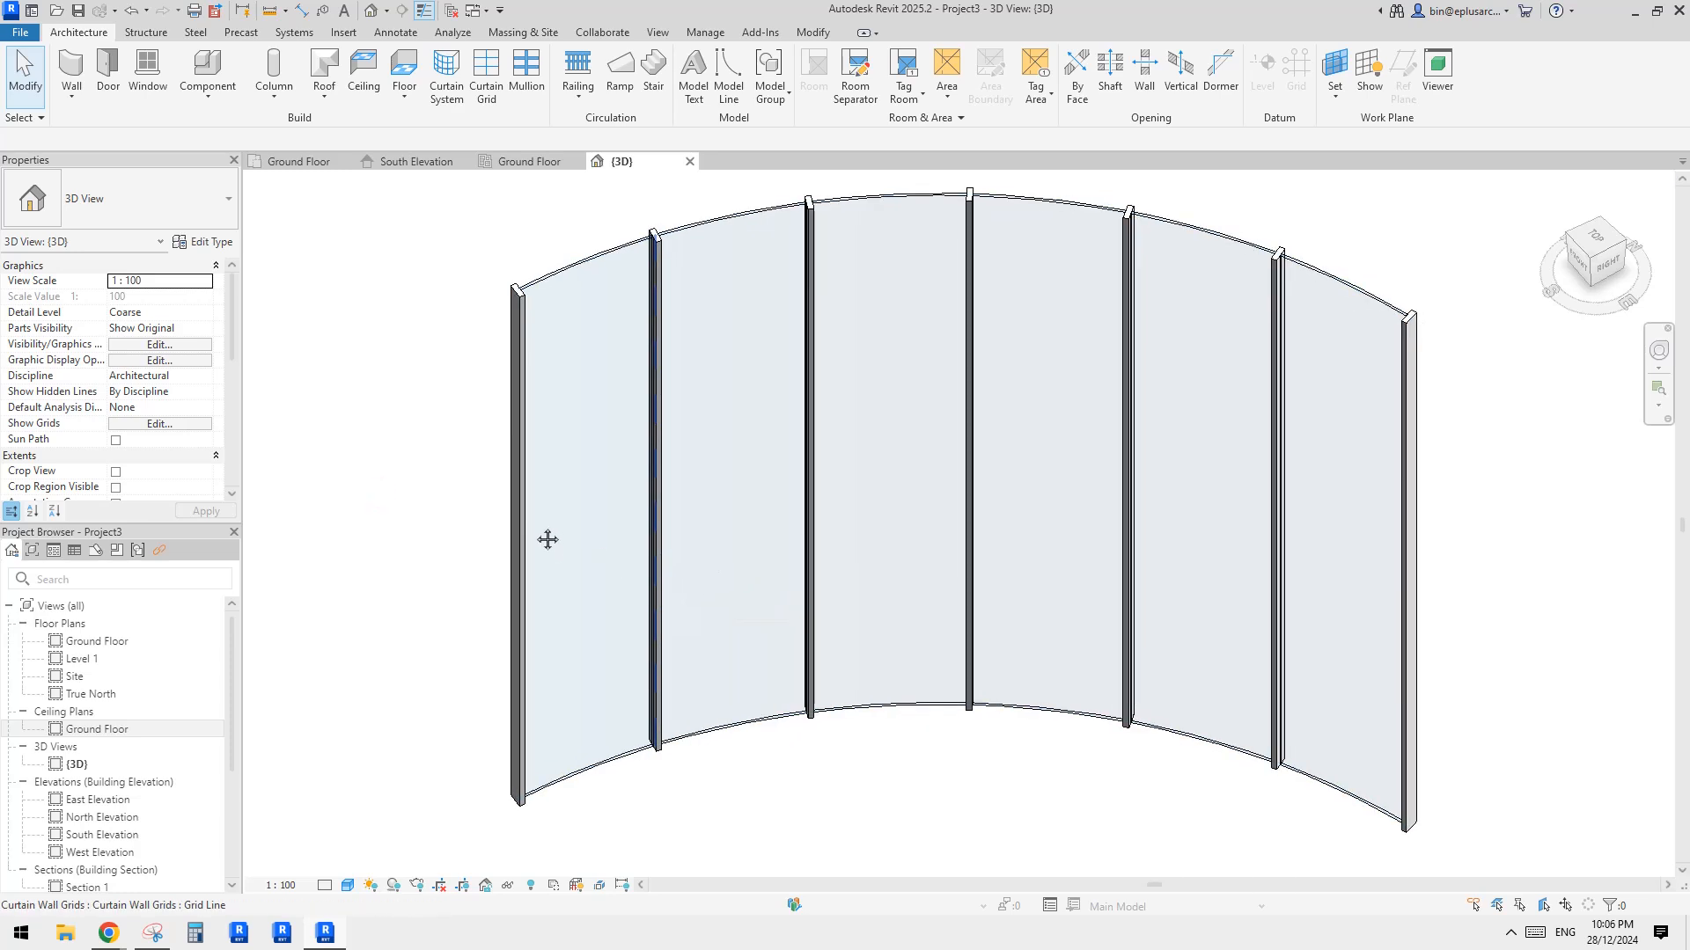
middle_drag(546, 540, 543, 530)
scroll(166, 726, down, 3)
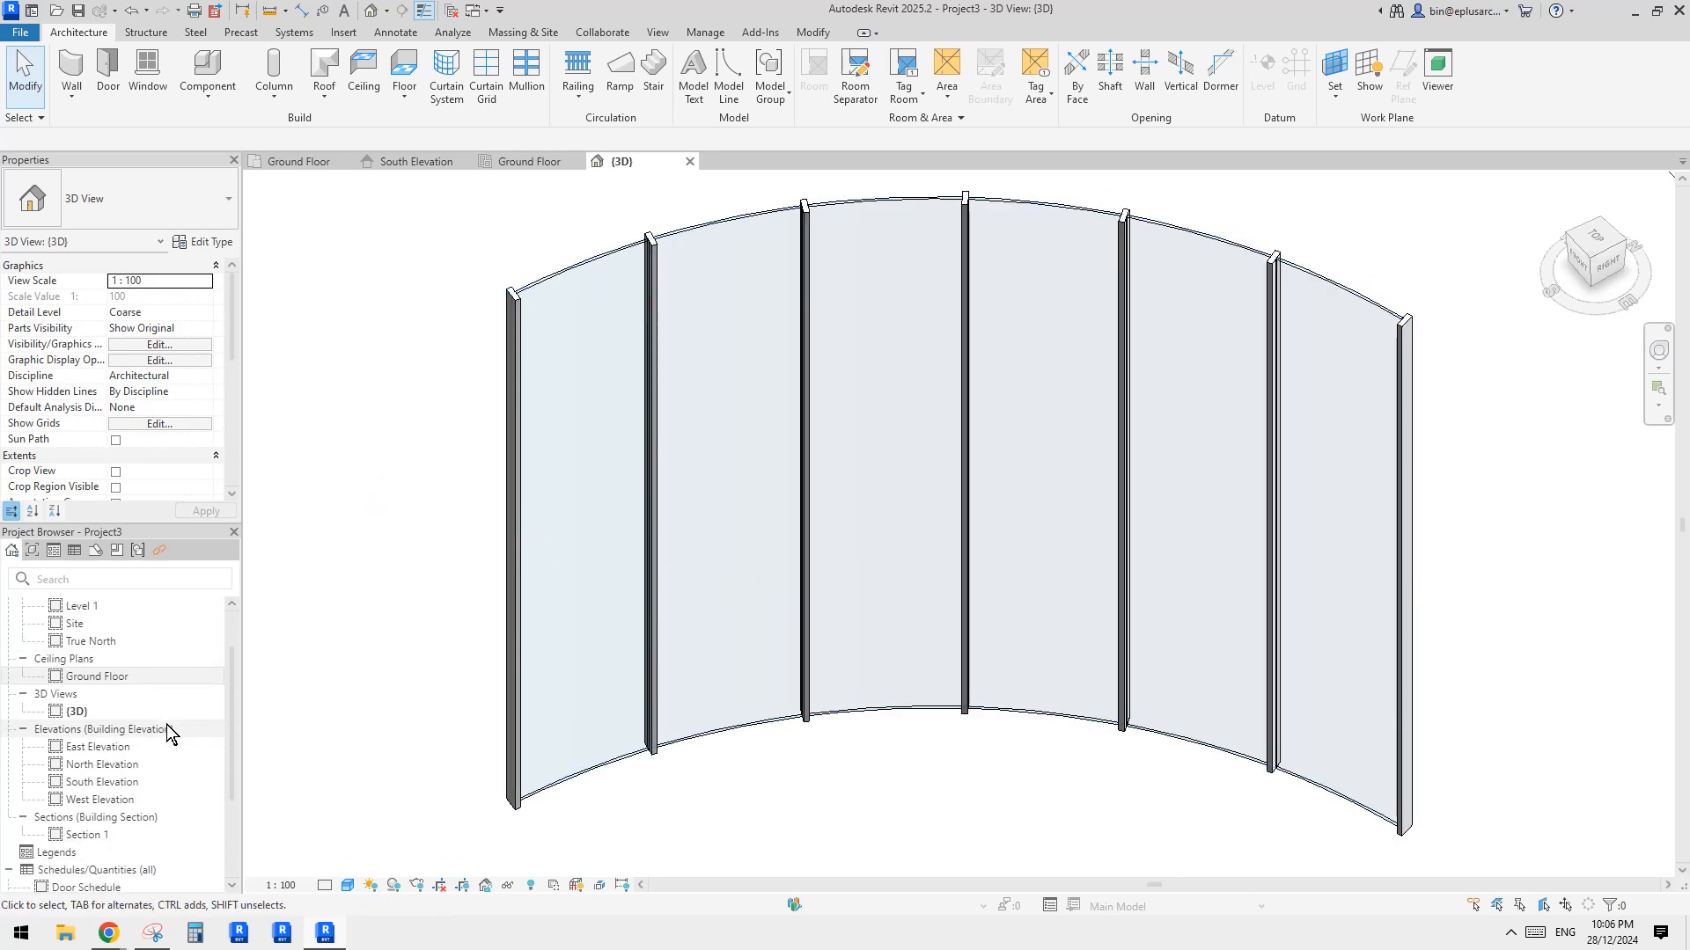
scroll(167, 729, up, 3)
click(501, 634)
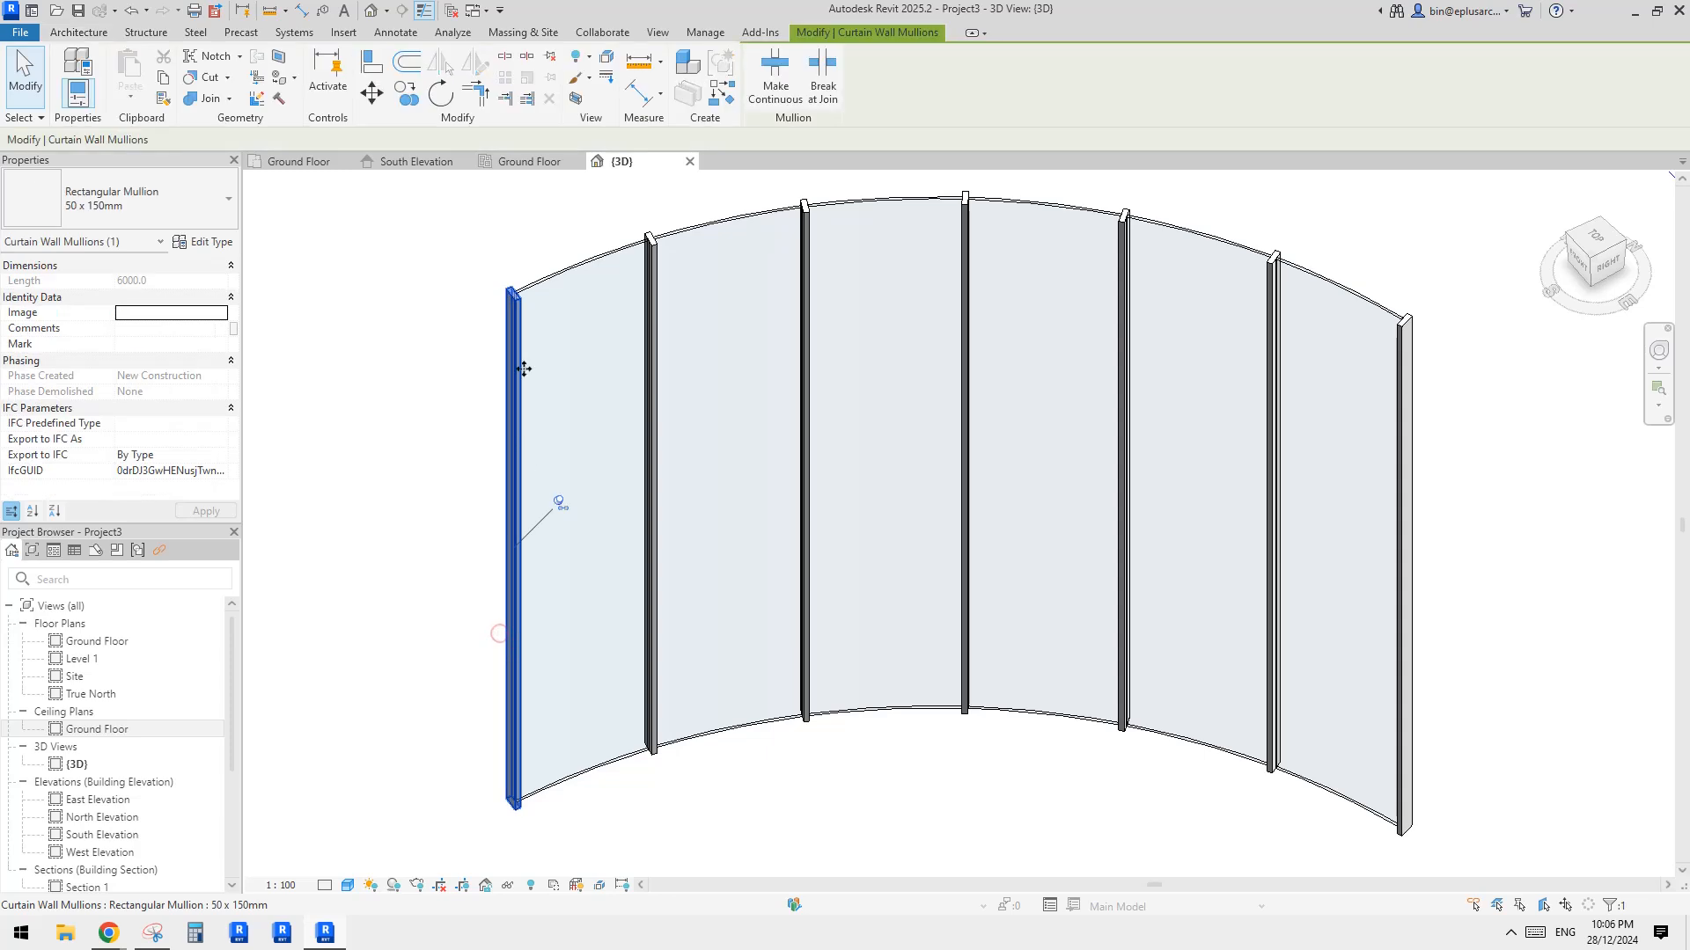
click(363, 244)
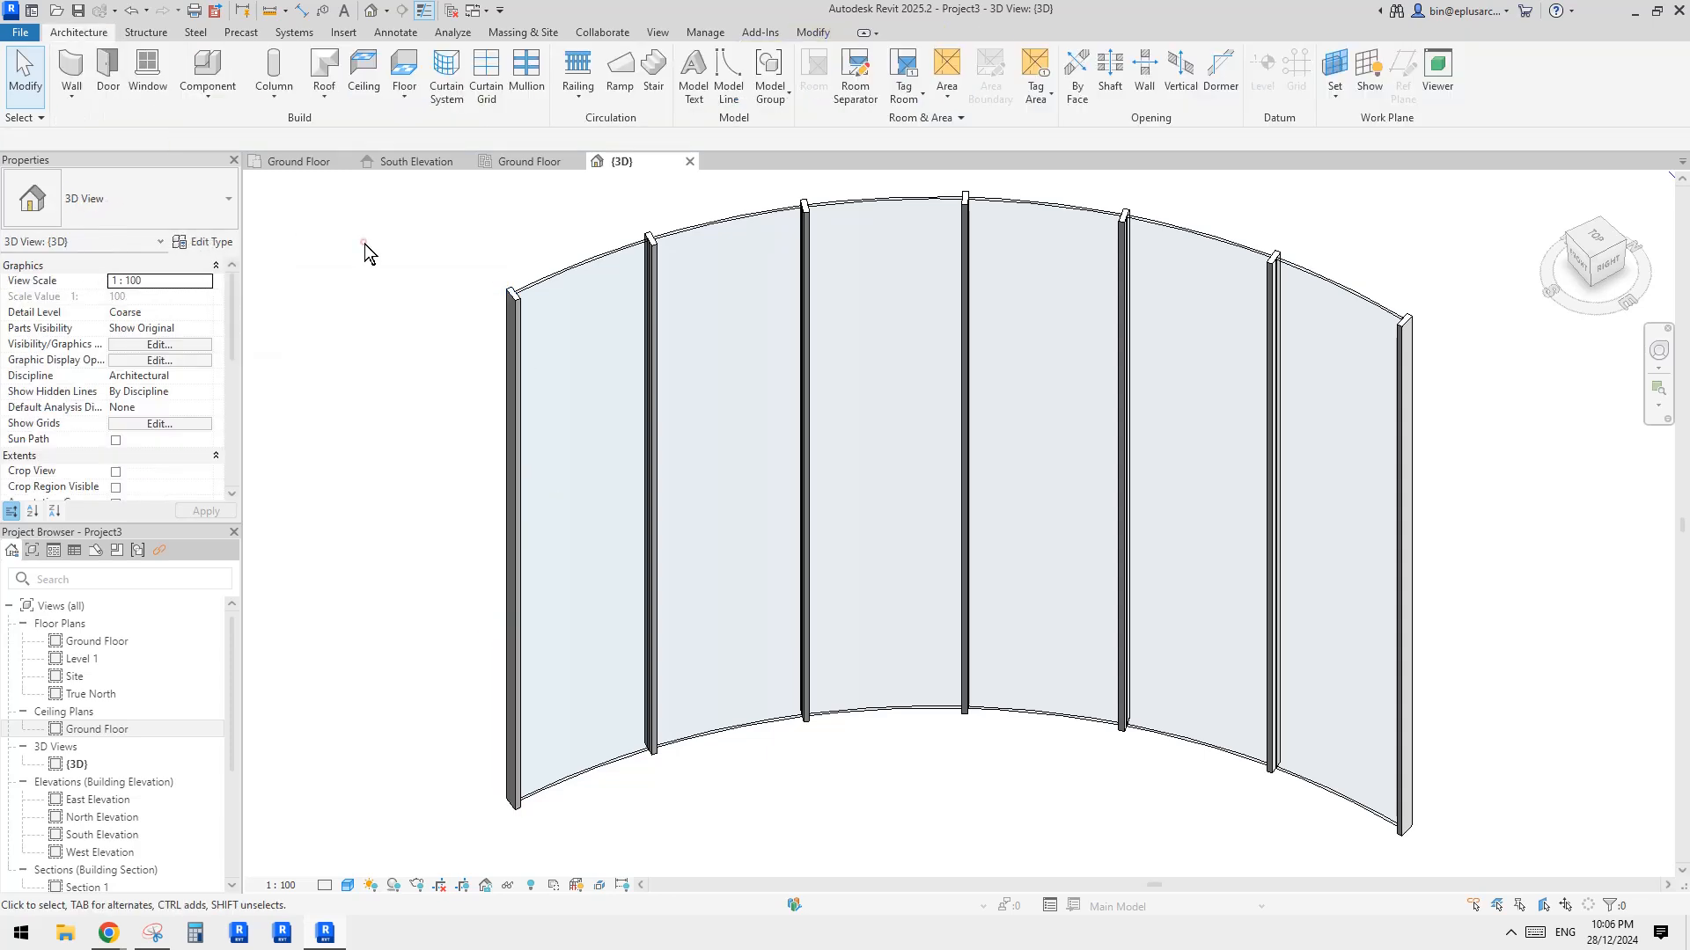
Step: Create a new family from the Metric Profile.rft template
click(22, 32)
click(29, 35)
click(21, 34)
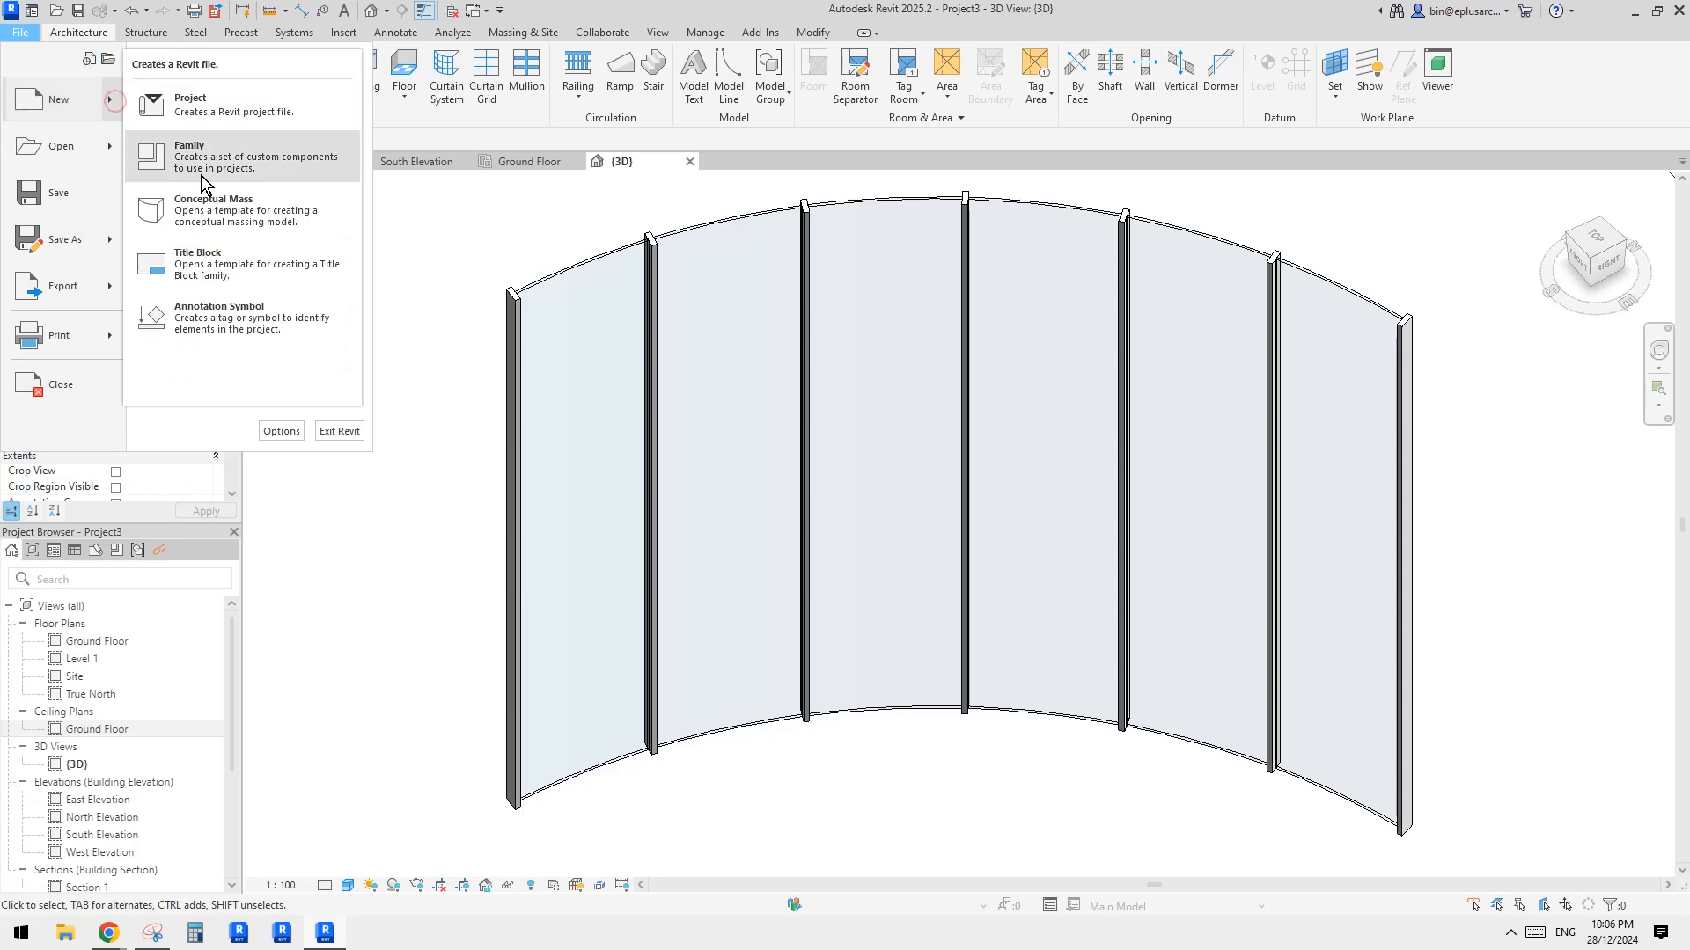
click(482, 323)
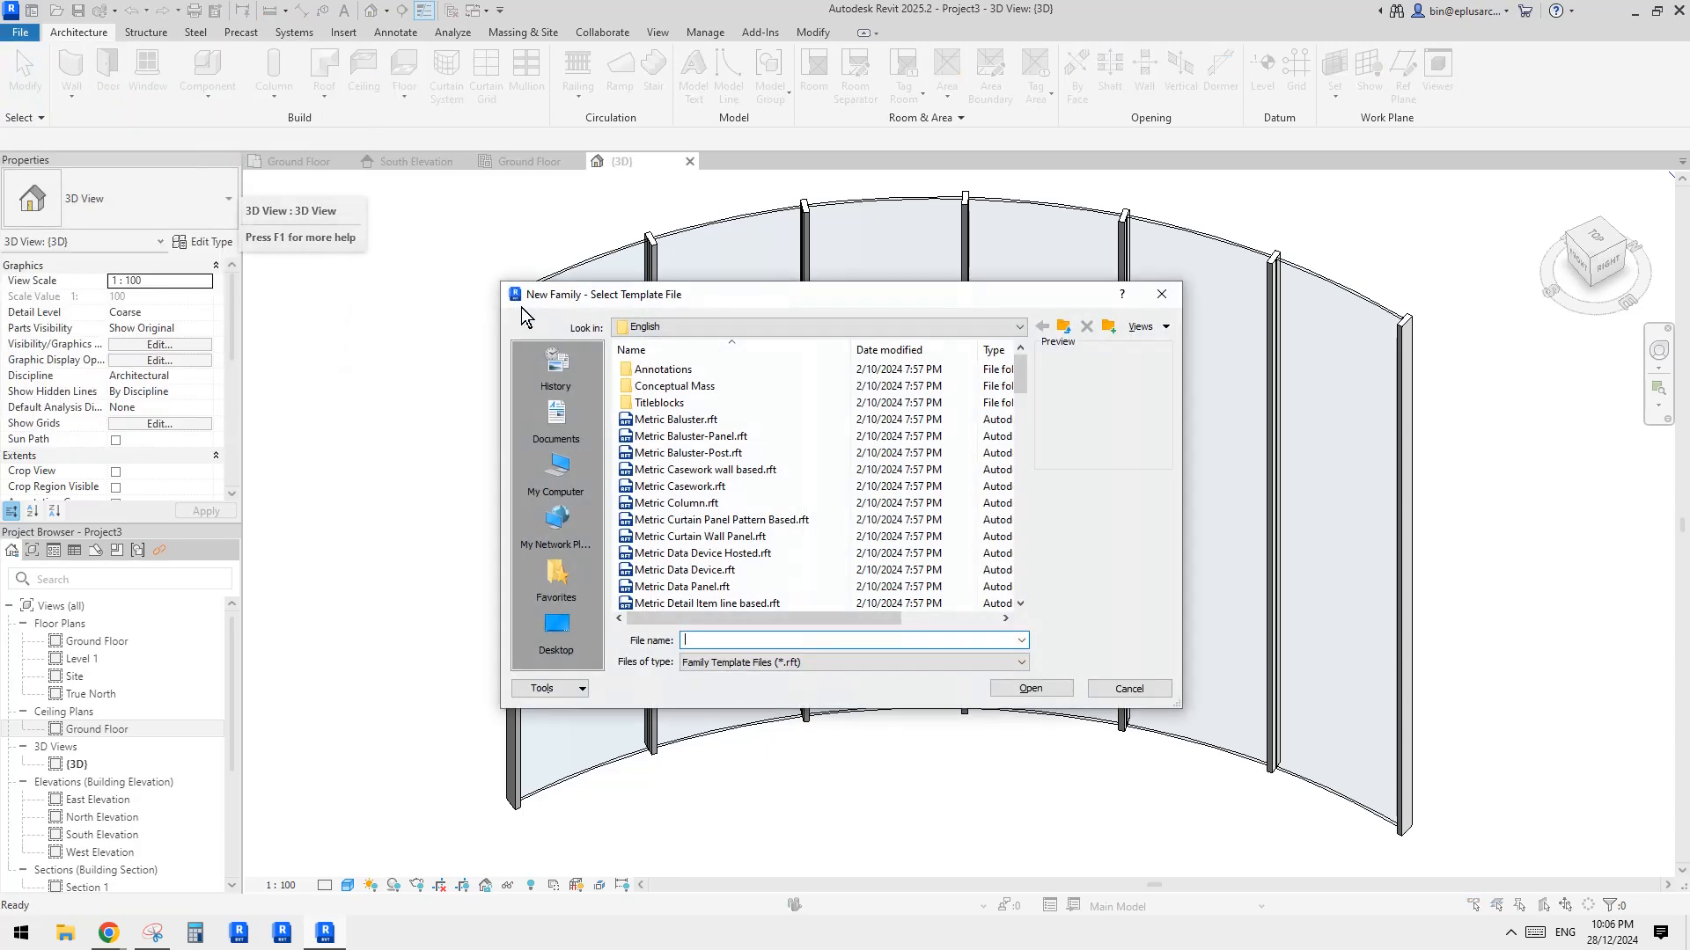
drag(1081, 323, 1091, 329)
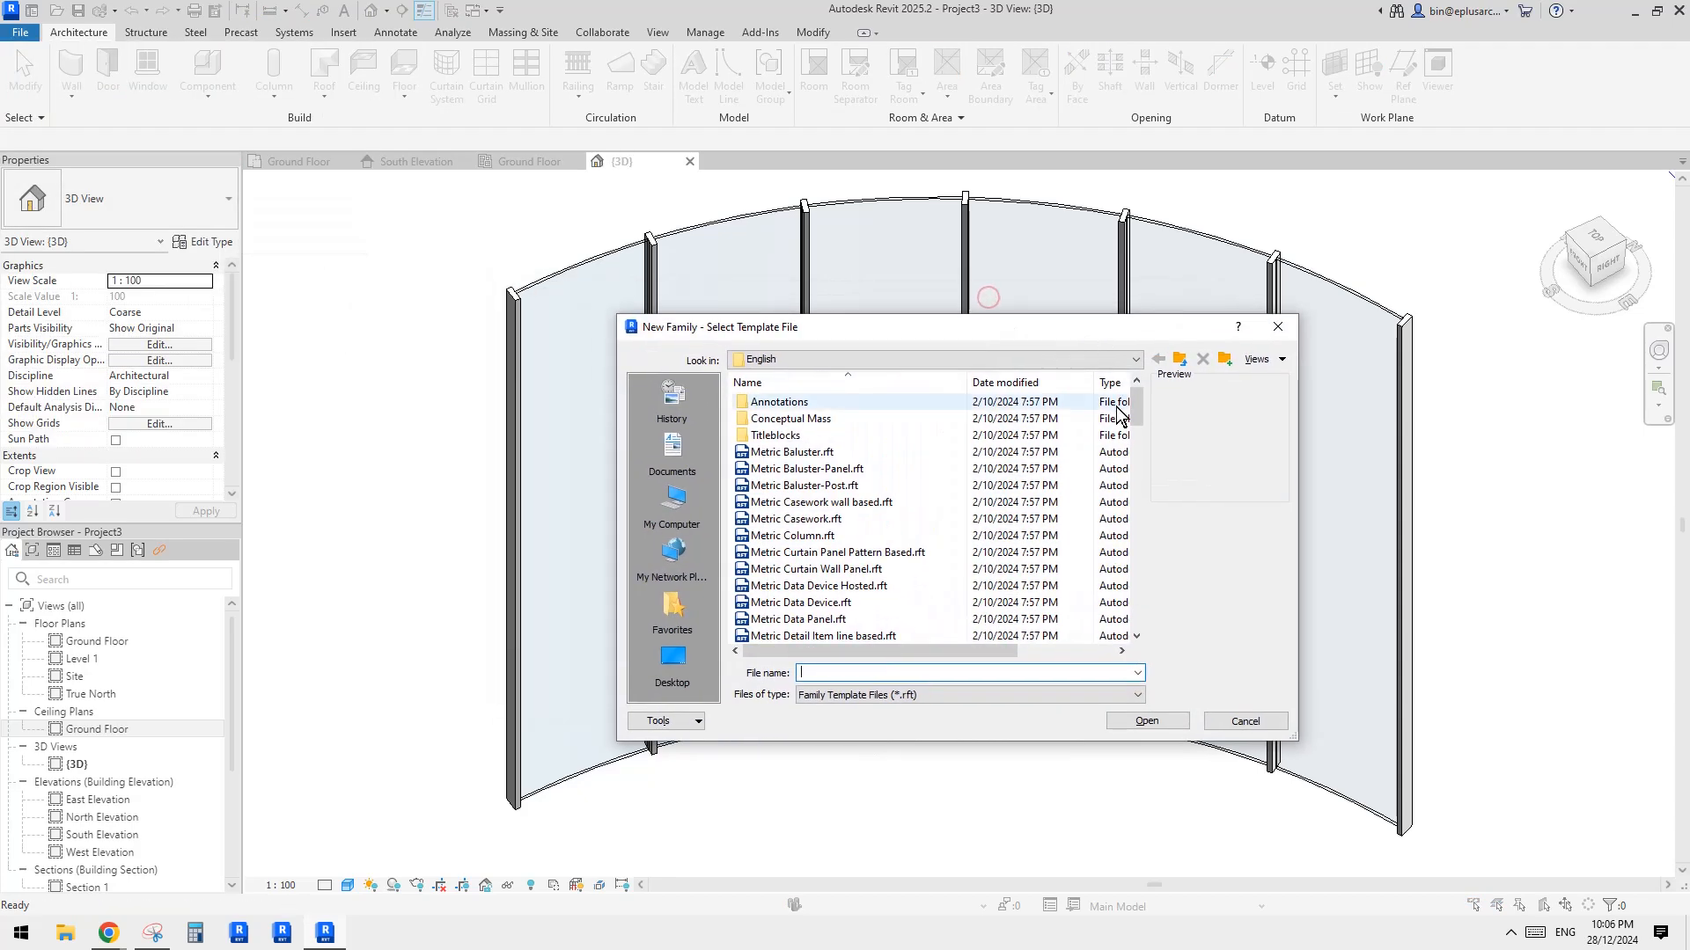
drag(1136, 415, 1136, 552)
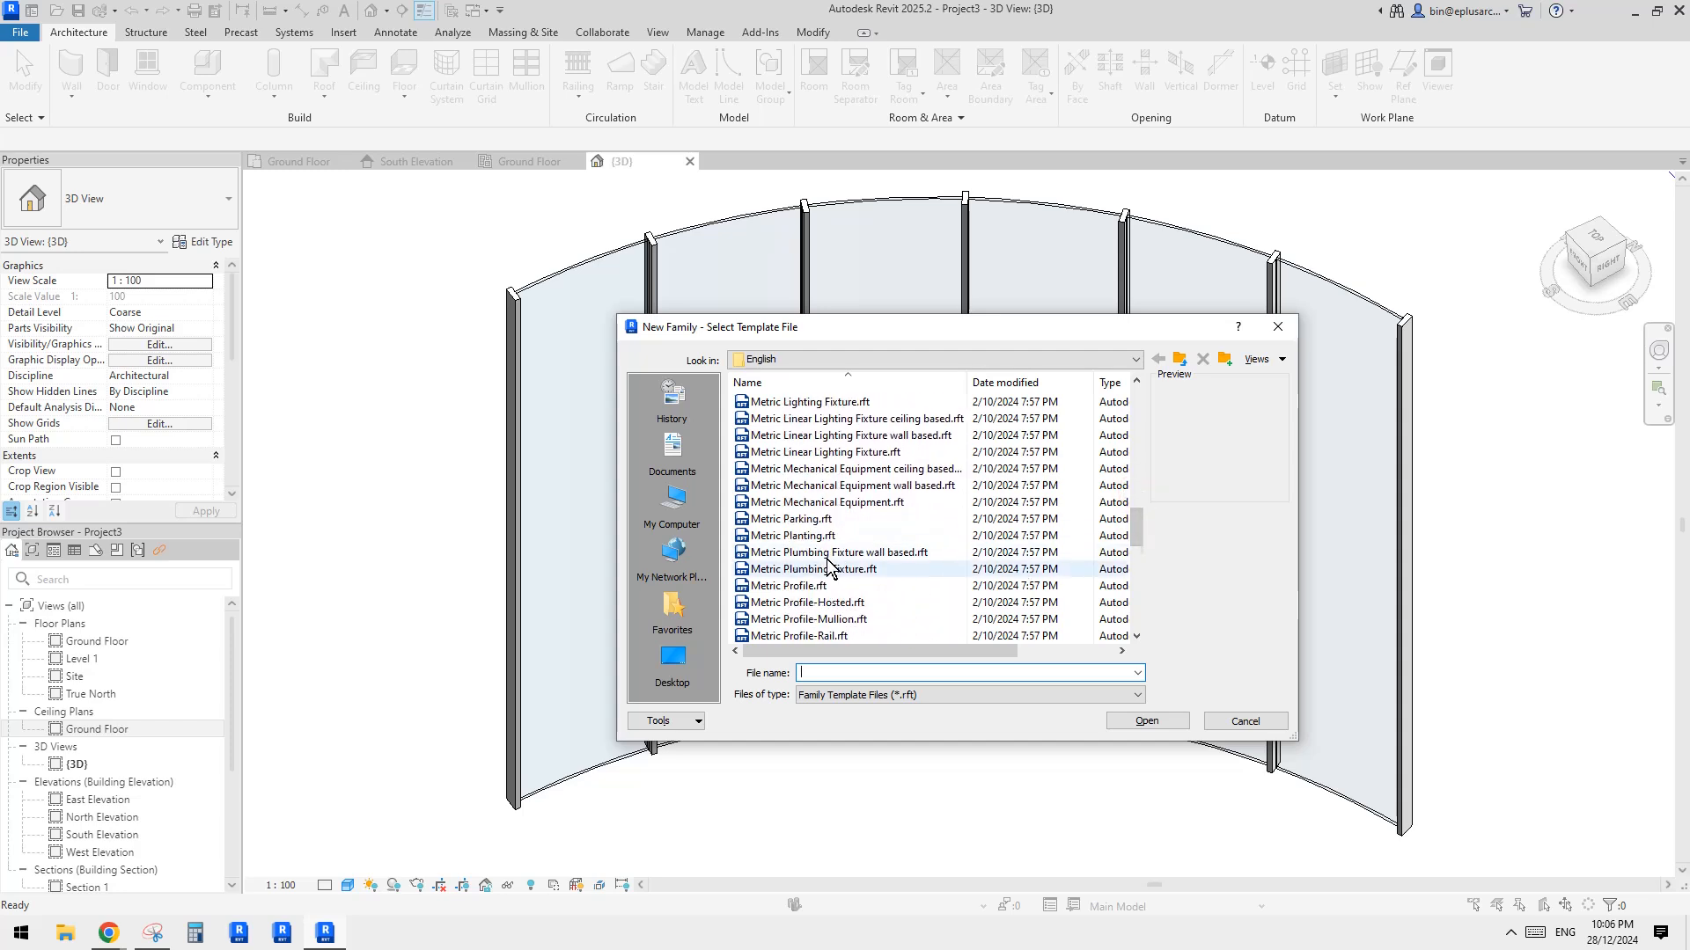
click(782, 537)
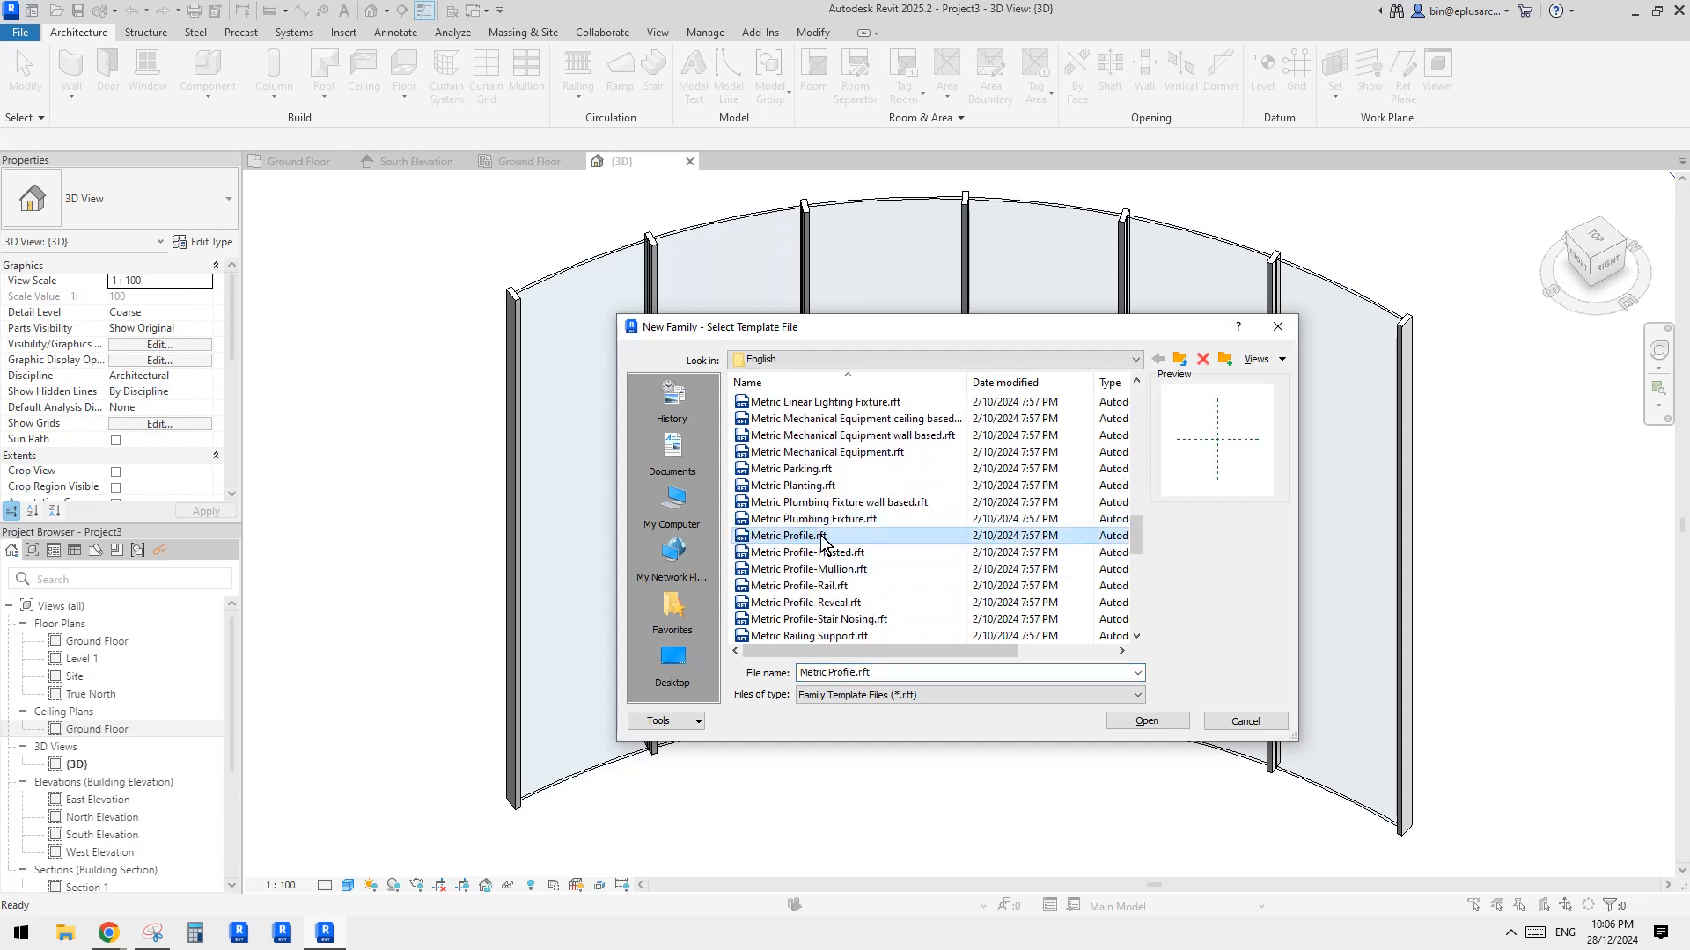
scroll(801, 554, down, 1)
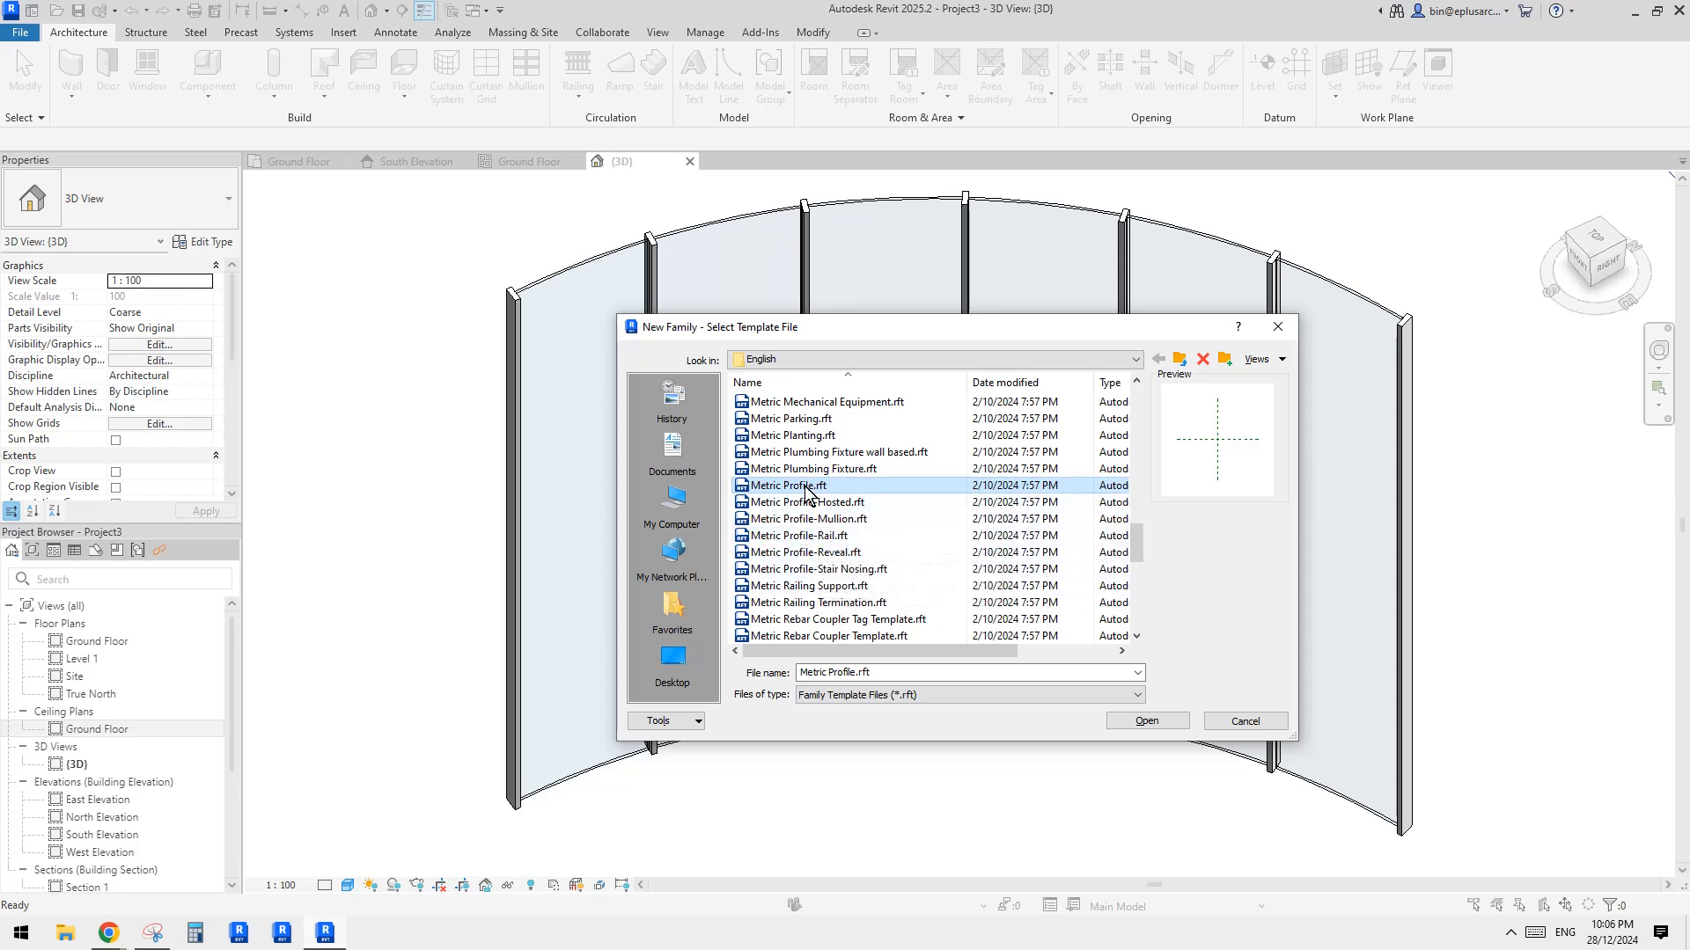
click(1145, 720)
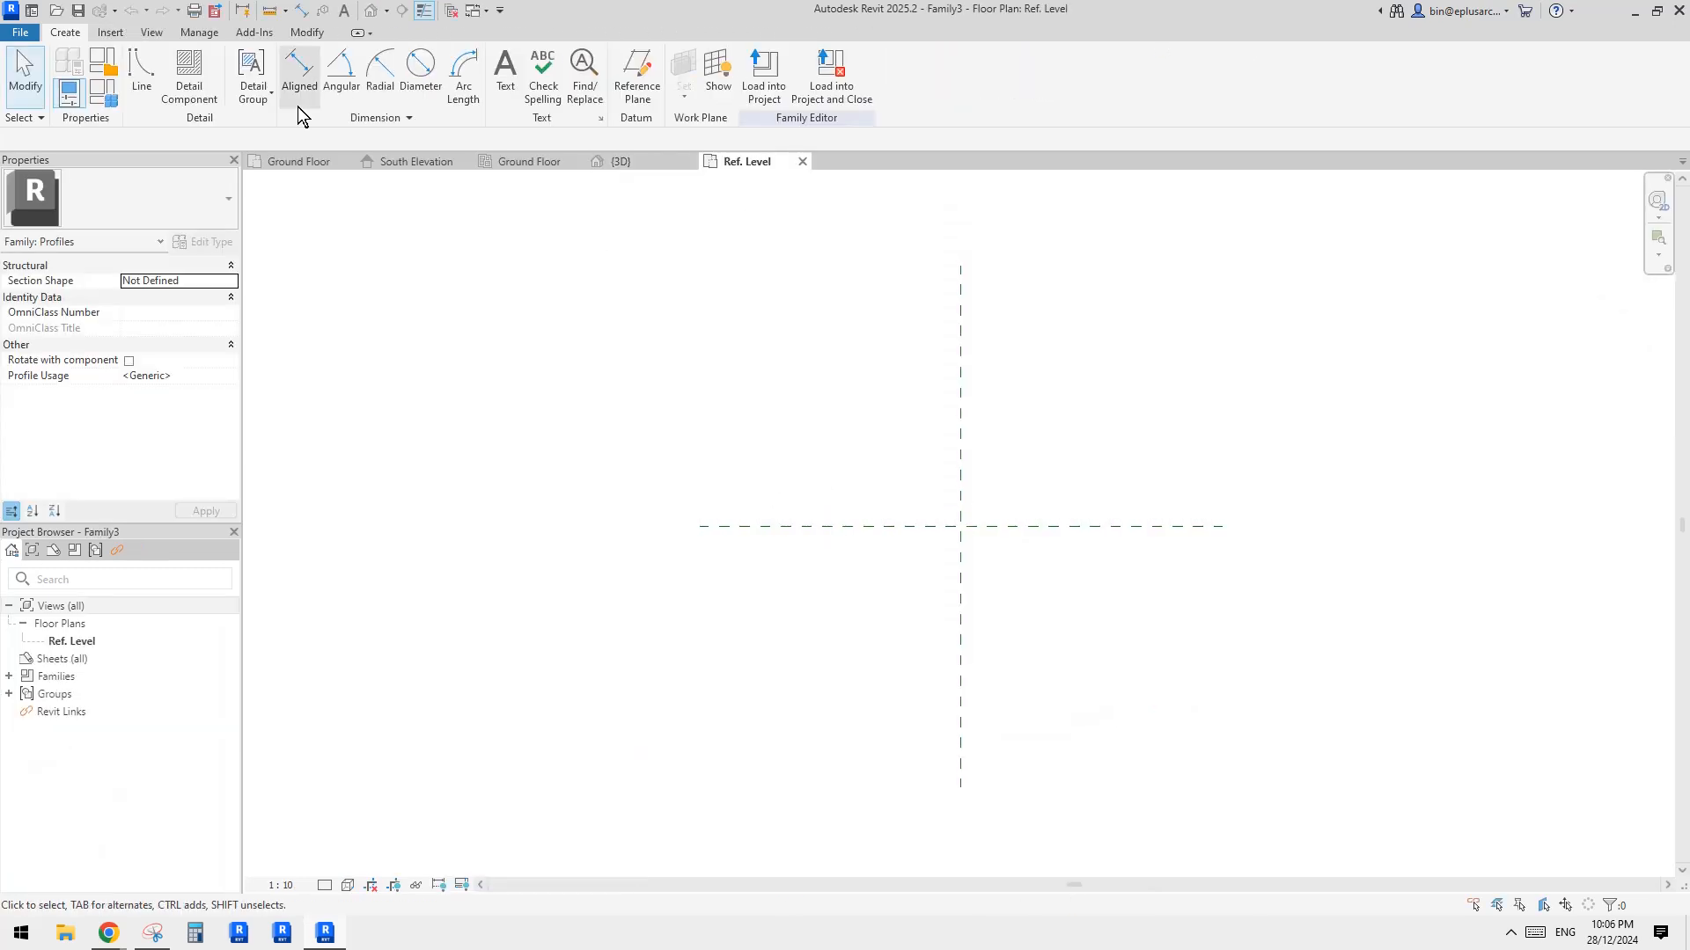
Step: Draw a profile rectangle about 105 mm wide and 55 mm high, above and to the right of the reference plane intersection
click(141, 70)
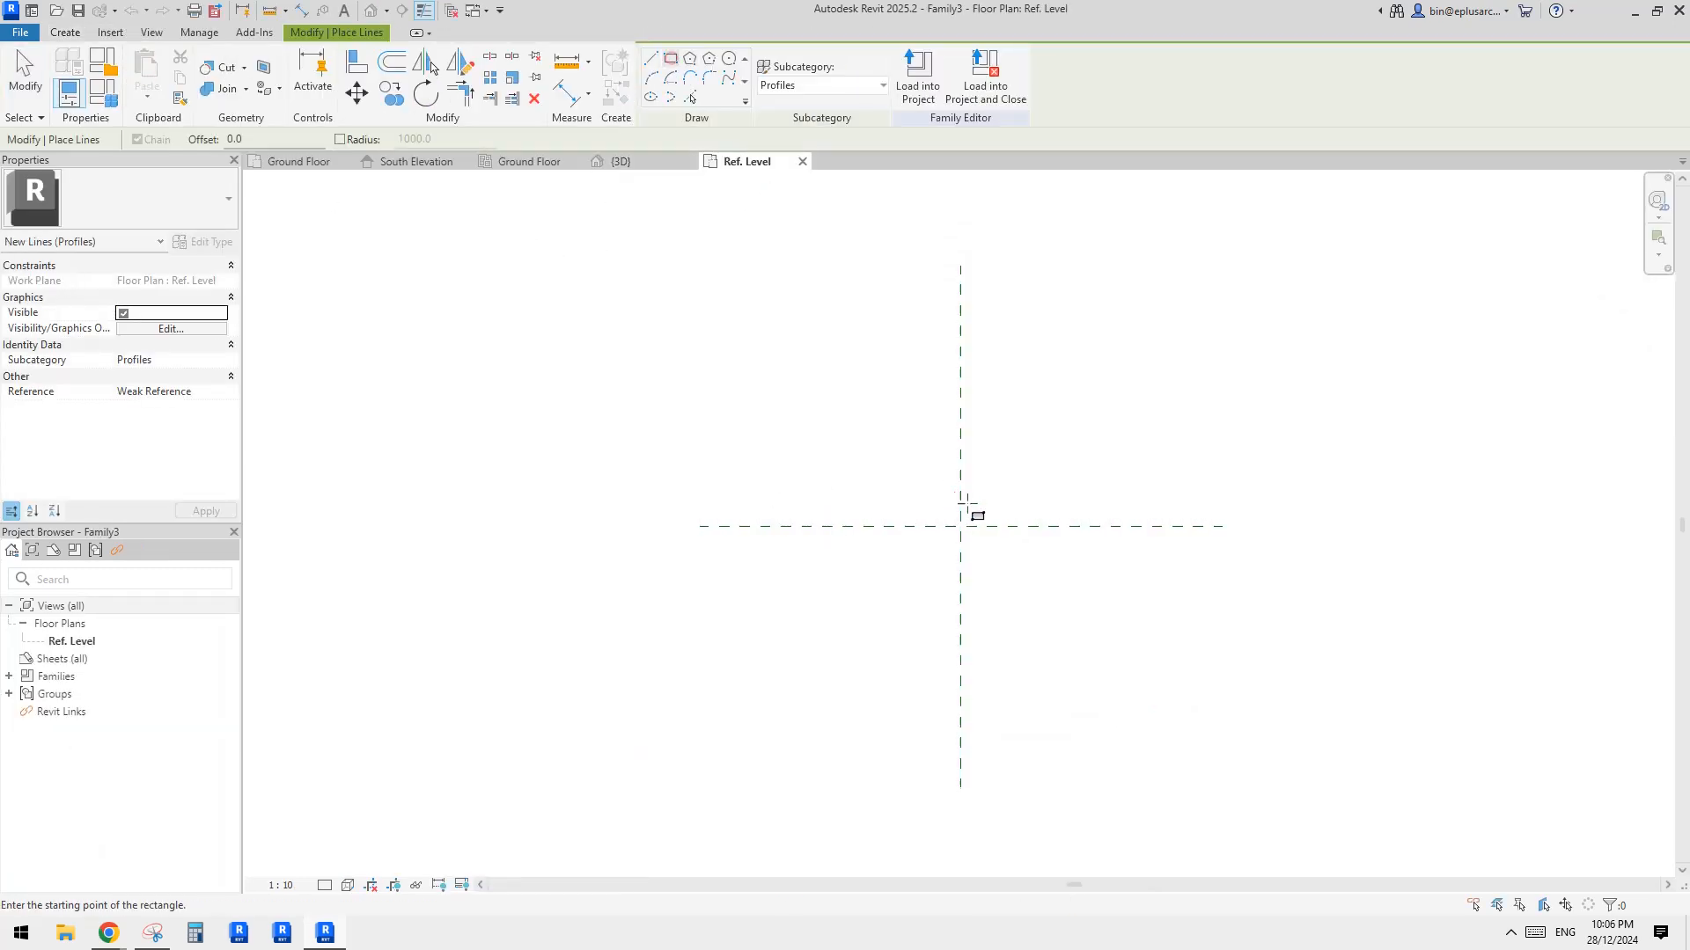
scroll(959, 493, up, 2)
middle_drag(1053, 539, 1044, 544)
click(1015, 442)
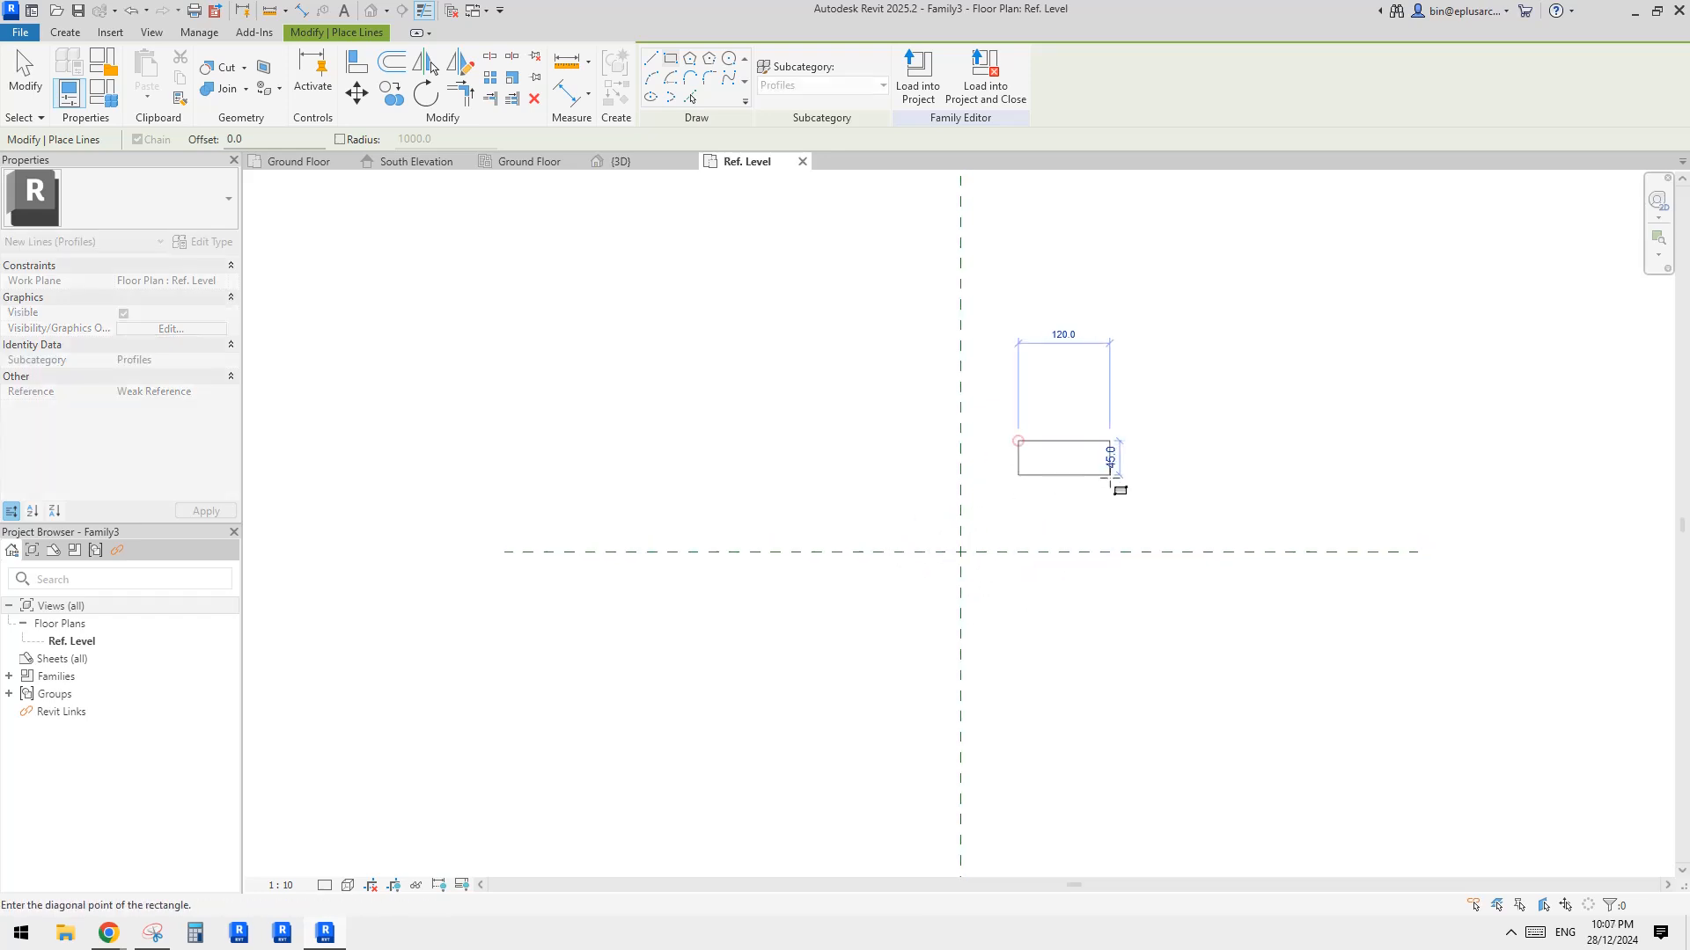
click(1097, 484)
Step: Set the profile rectangle's height to 50 mm and its width to 150 mm
click(1121, 464)
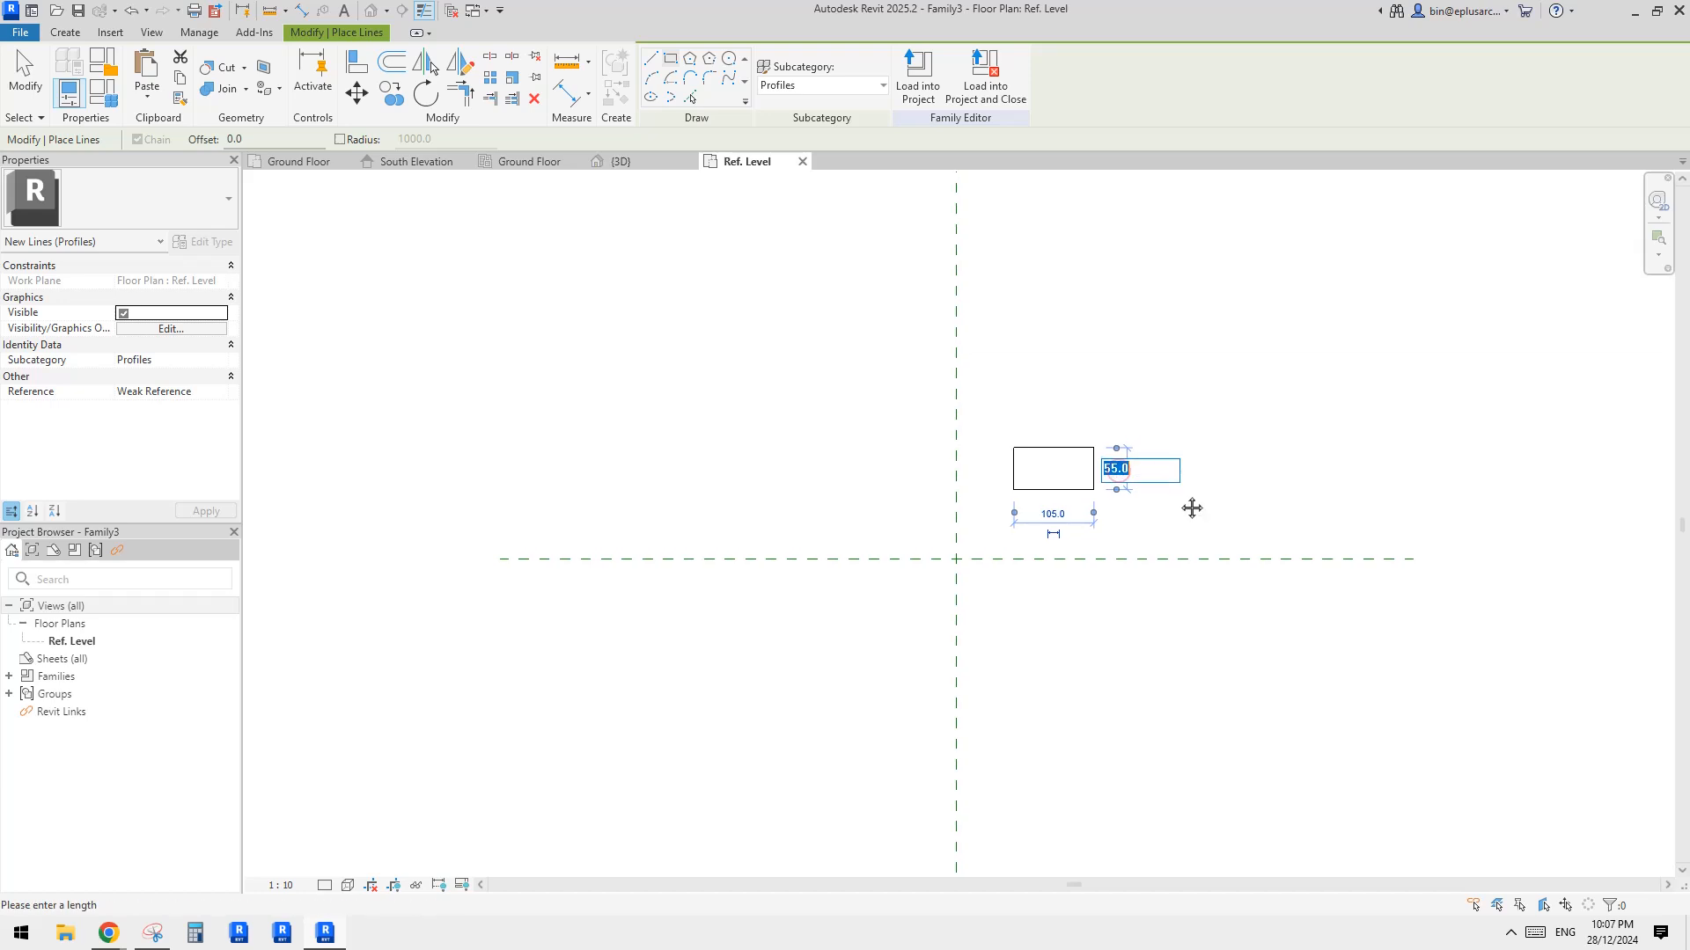
text(50)
key(Tab)
text(150)
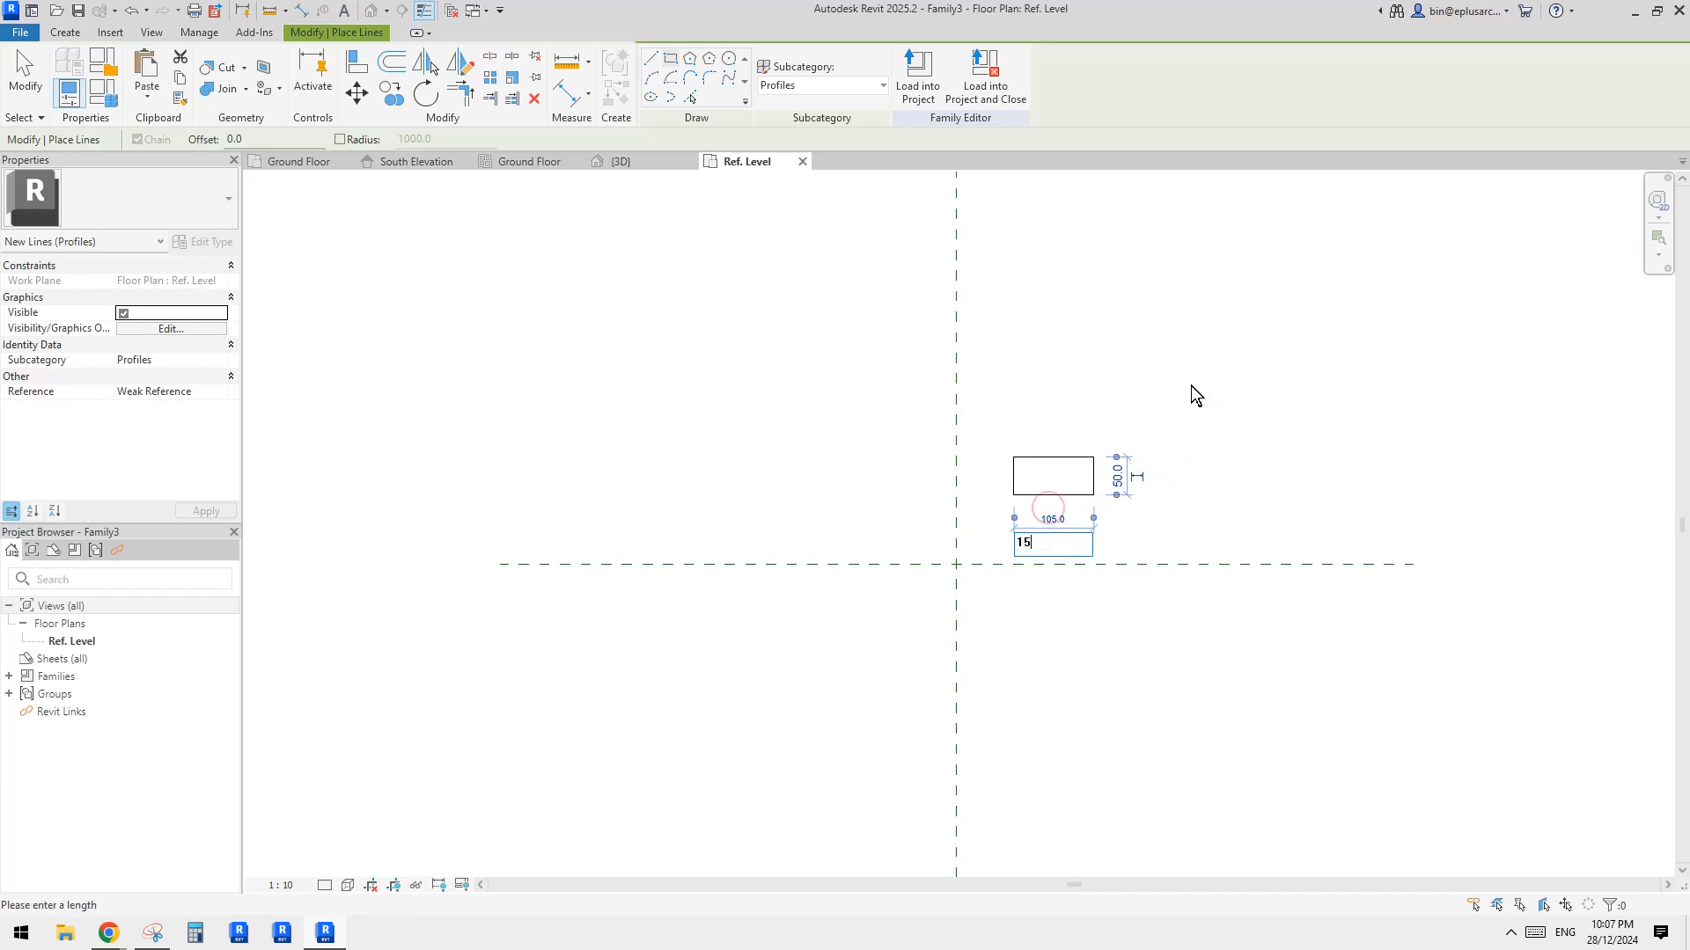
key(Return)
key(Escape)
key(Escape)
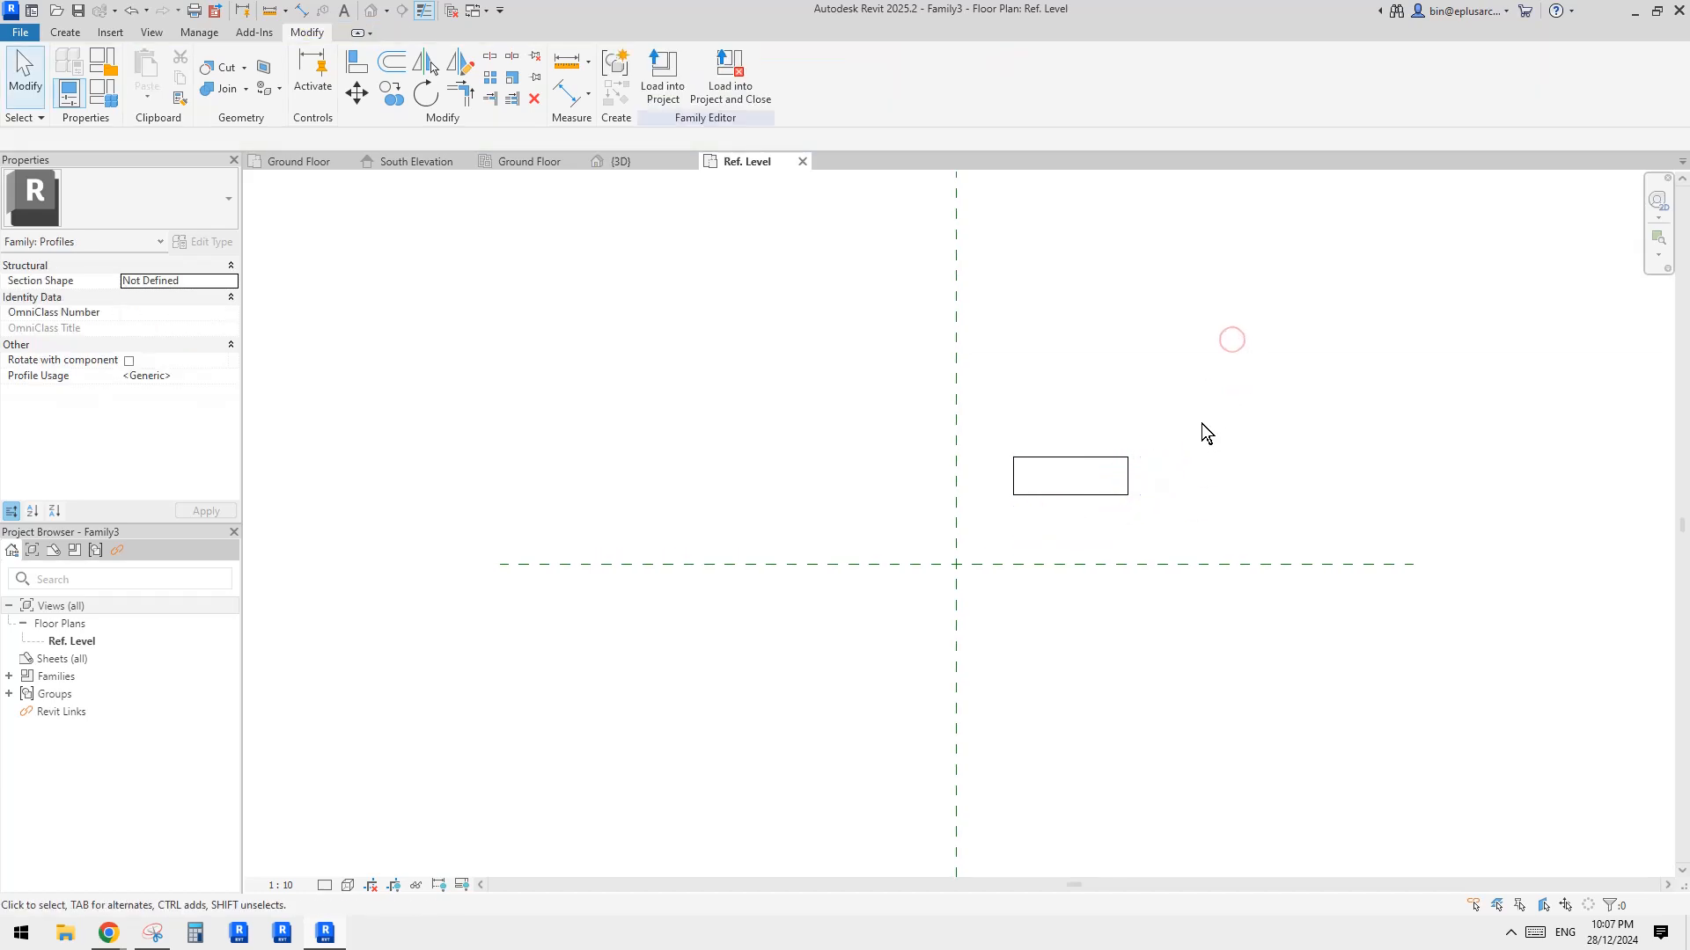
Step: Move the whole rectangle by its centre onto the intersection of the two reference planes
key(Tab)
click(1103, 495)
key(m)
key(v)
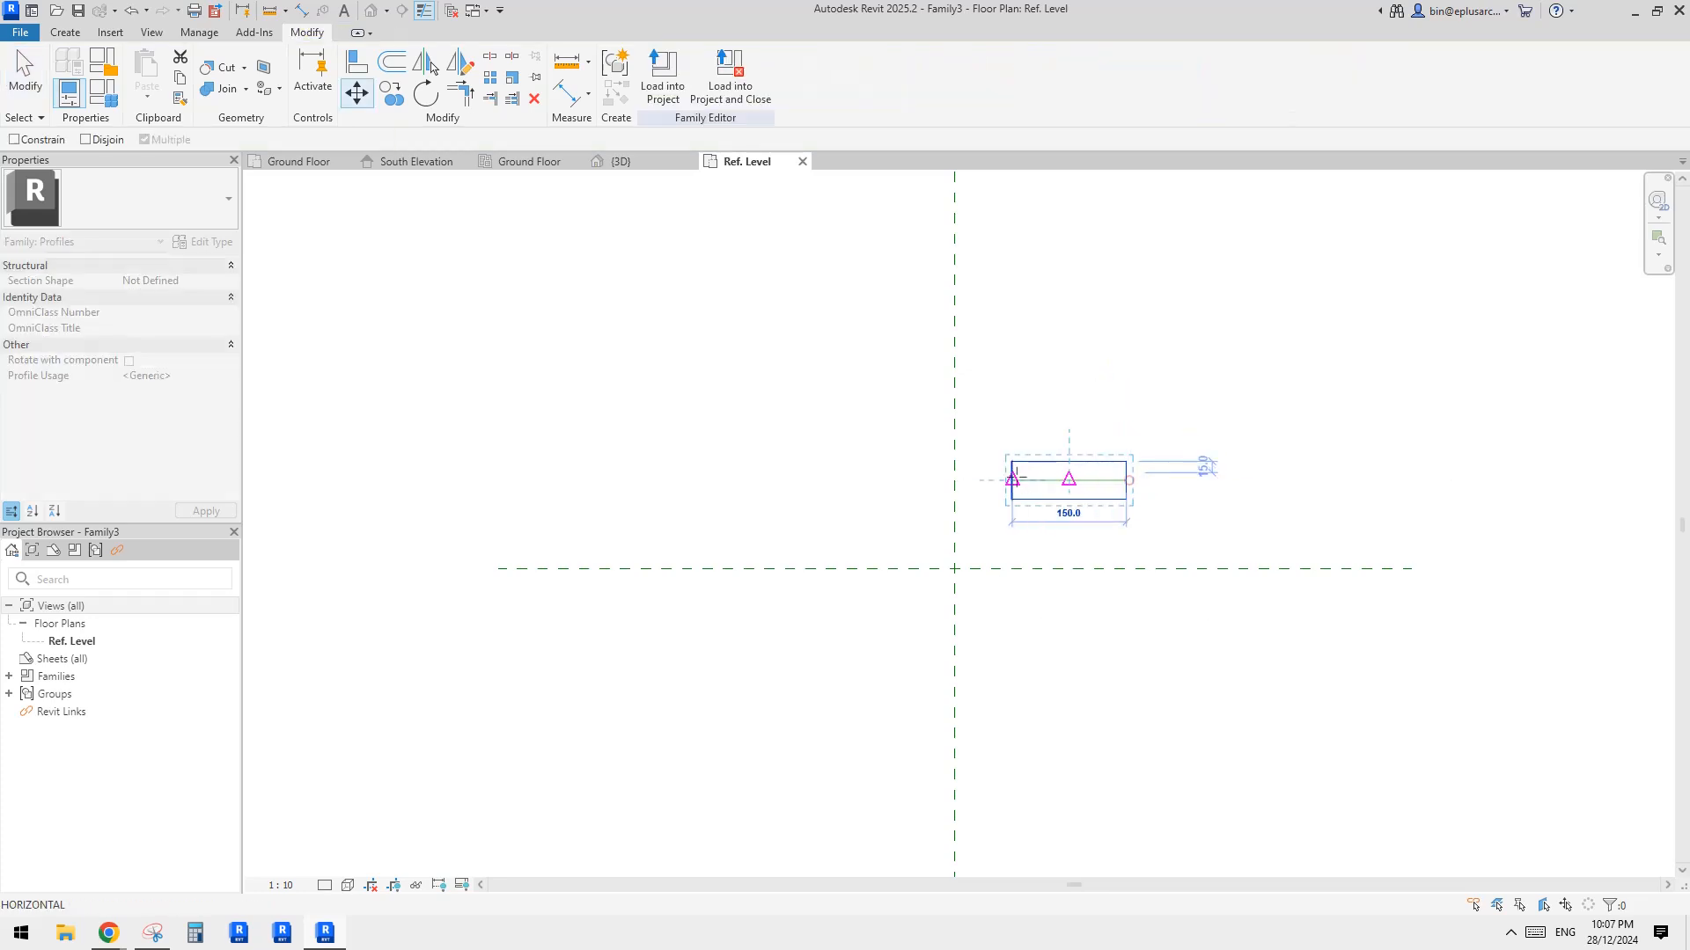
click(1068, 479)
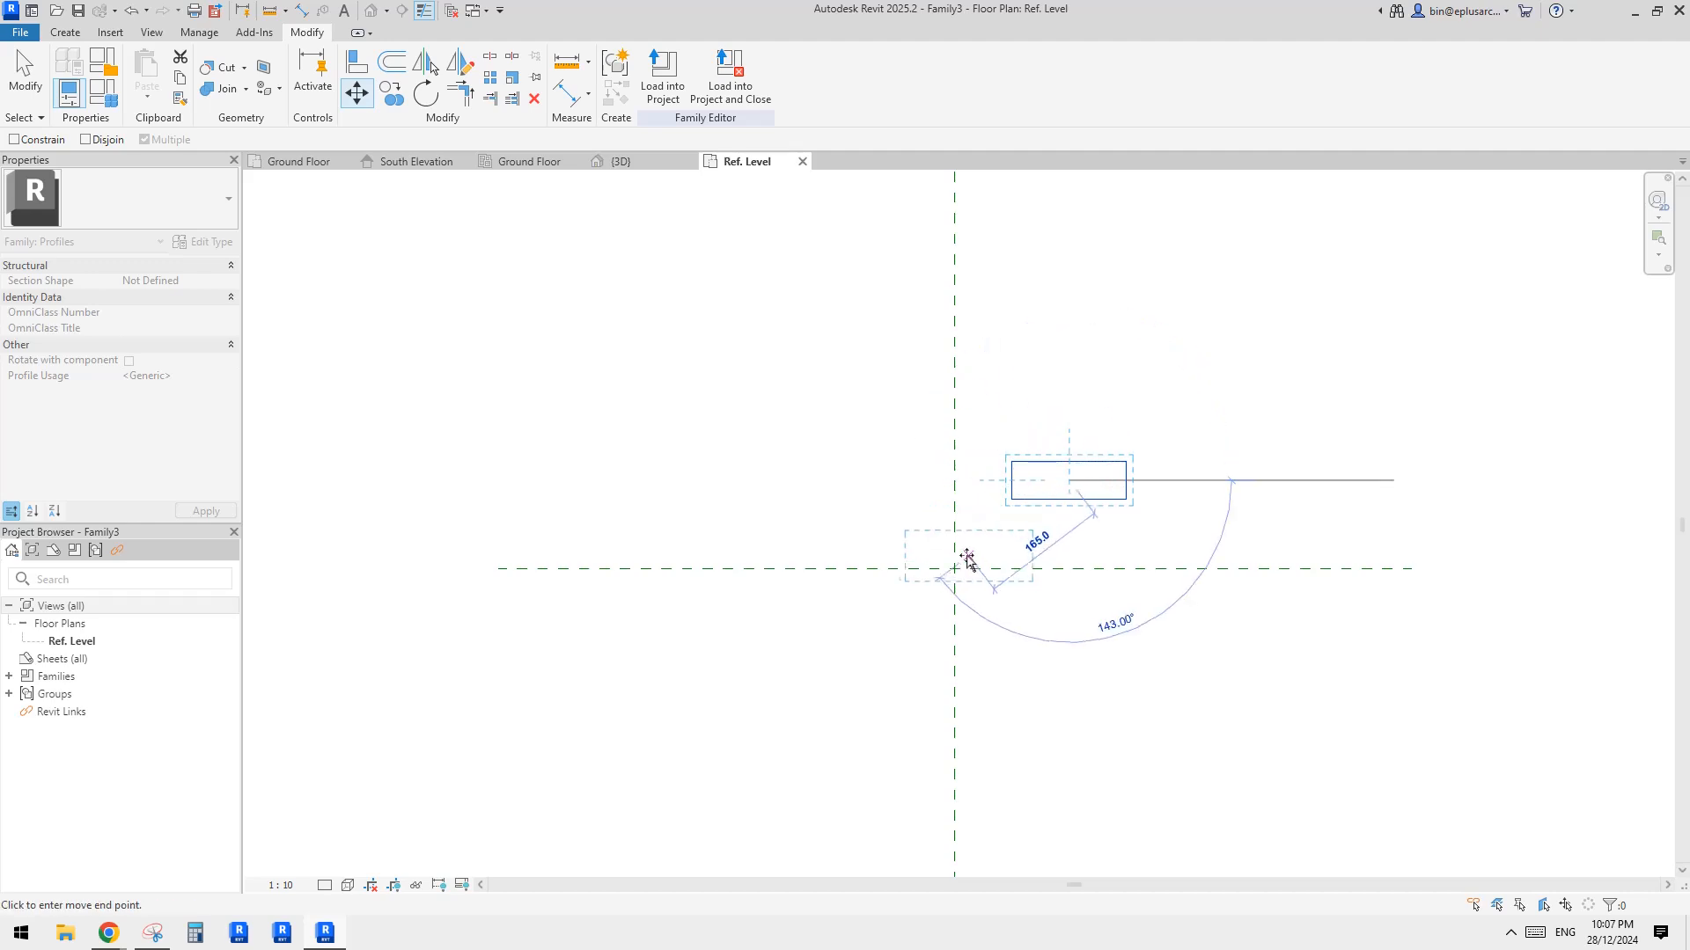
click(954, 570)
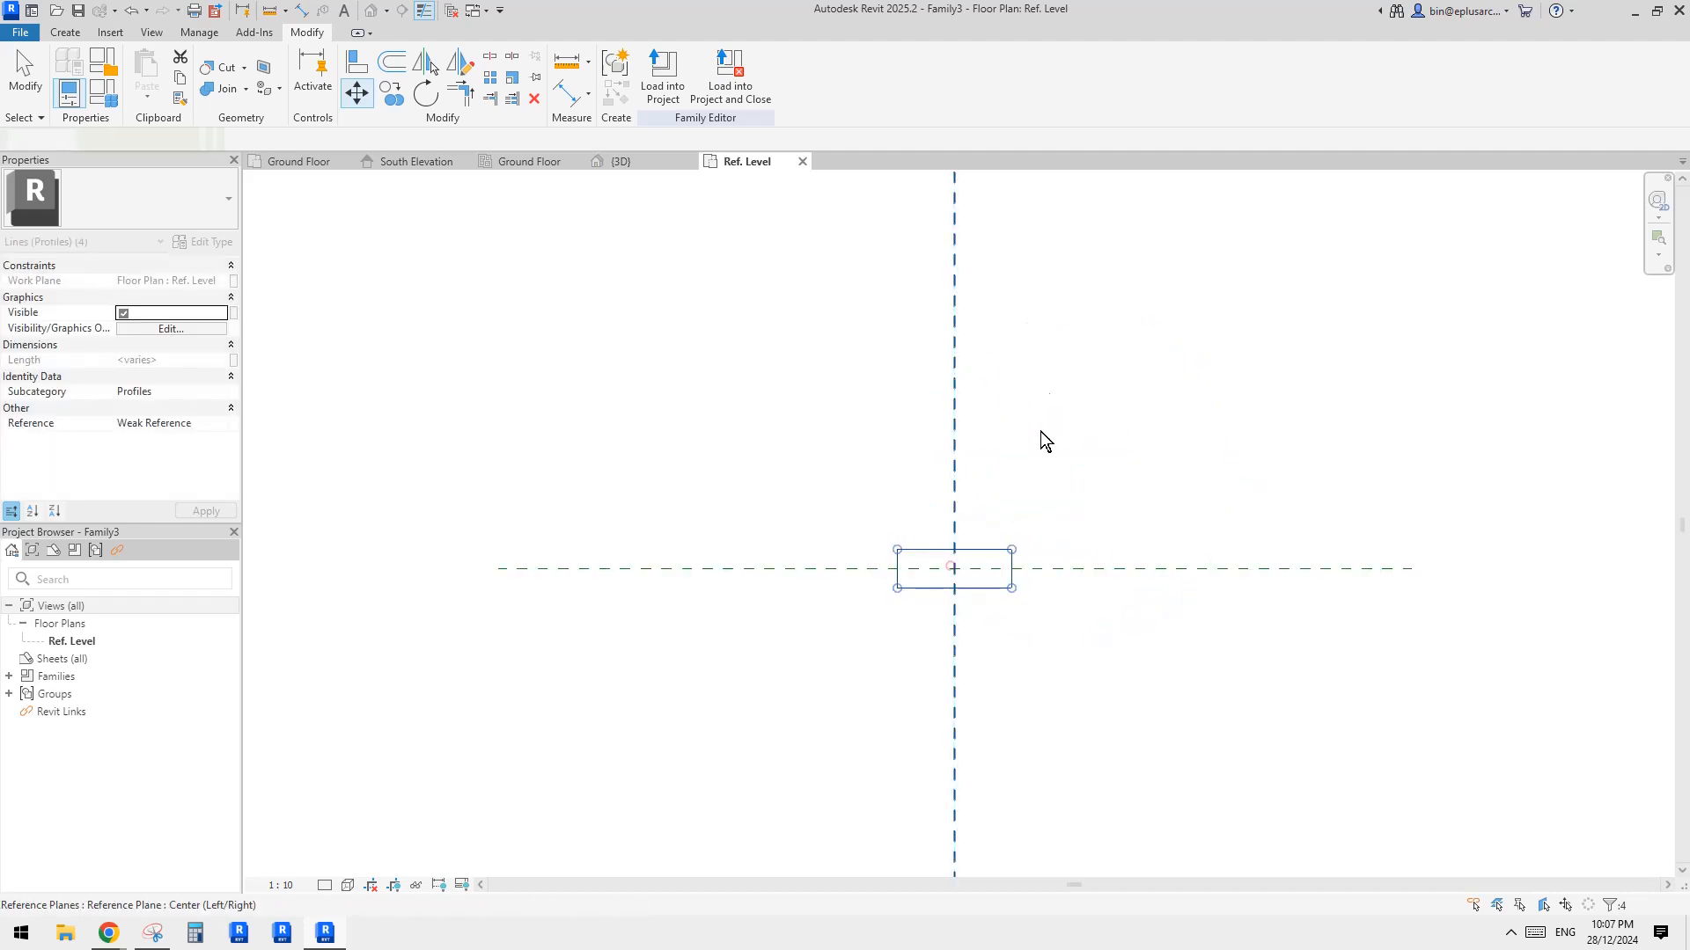
click(1190, 378)
middle_drag(958, 479, 952, 497)
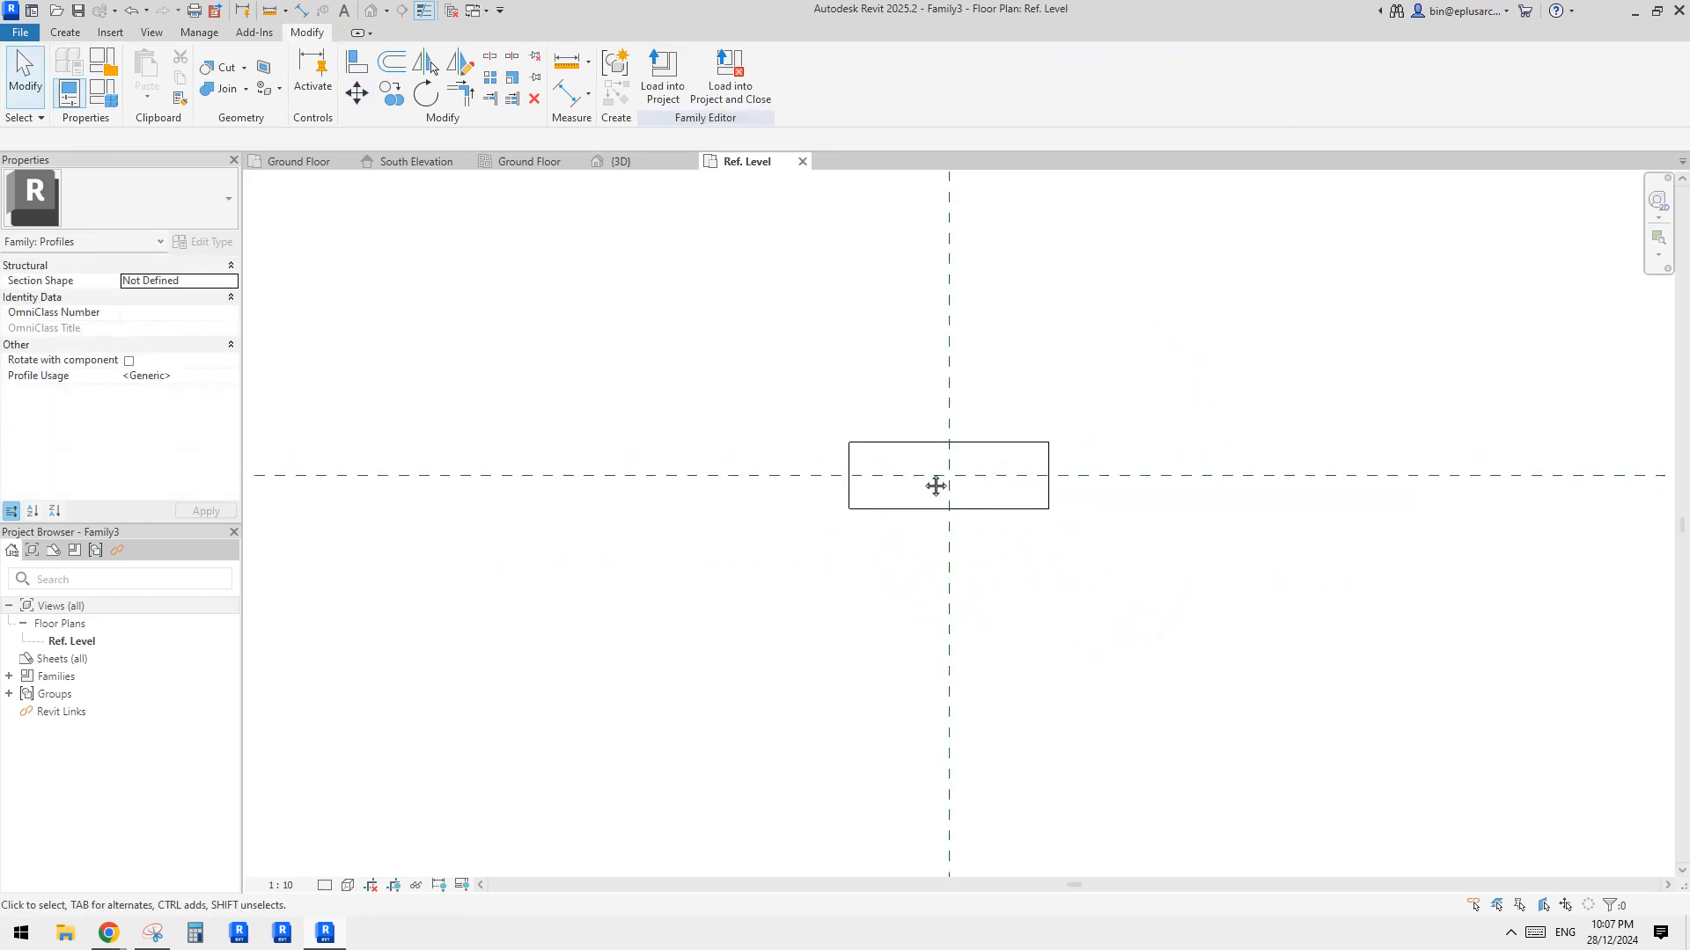
scroll(922, 489, down, 1)
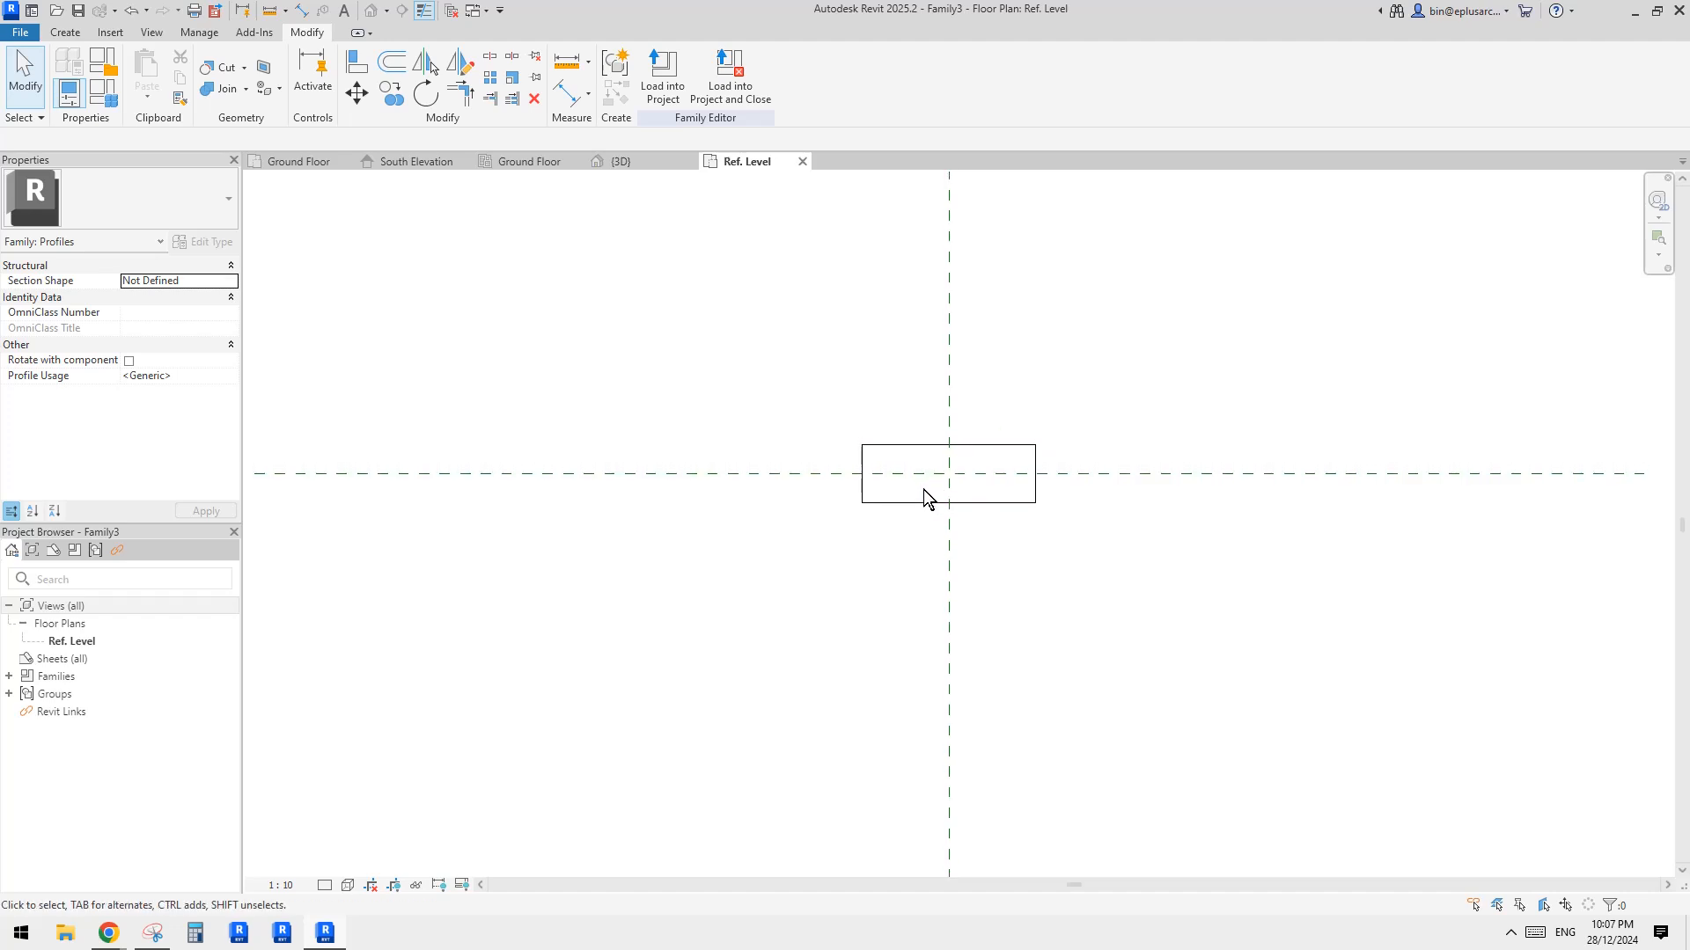
Step: Load the rectangular profile family into Project3 and show the curtain wall in the 3D view
click(663, 71)
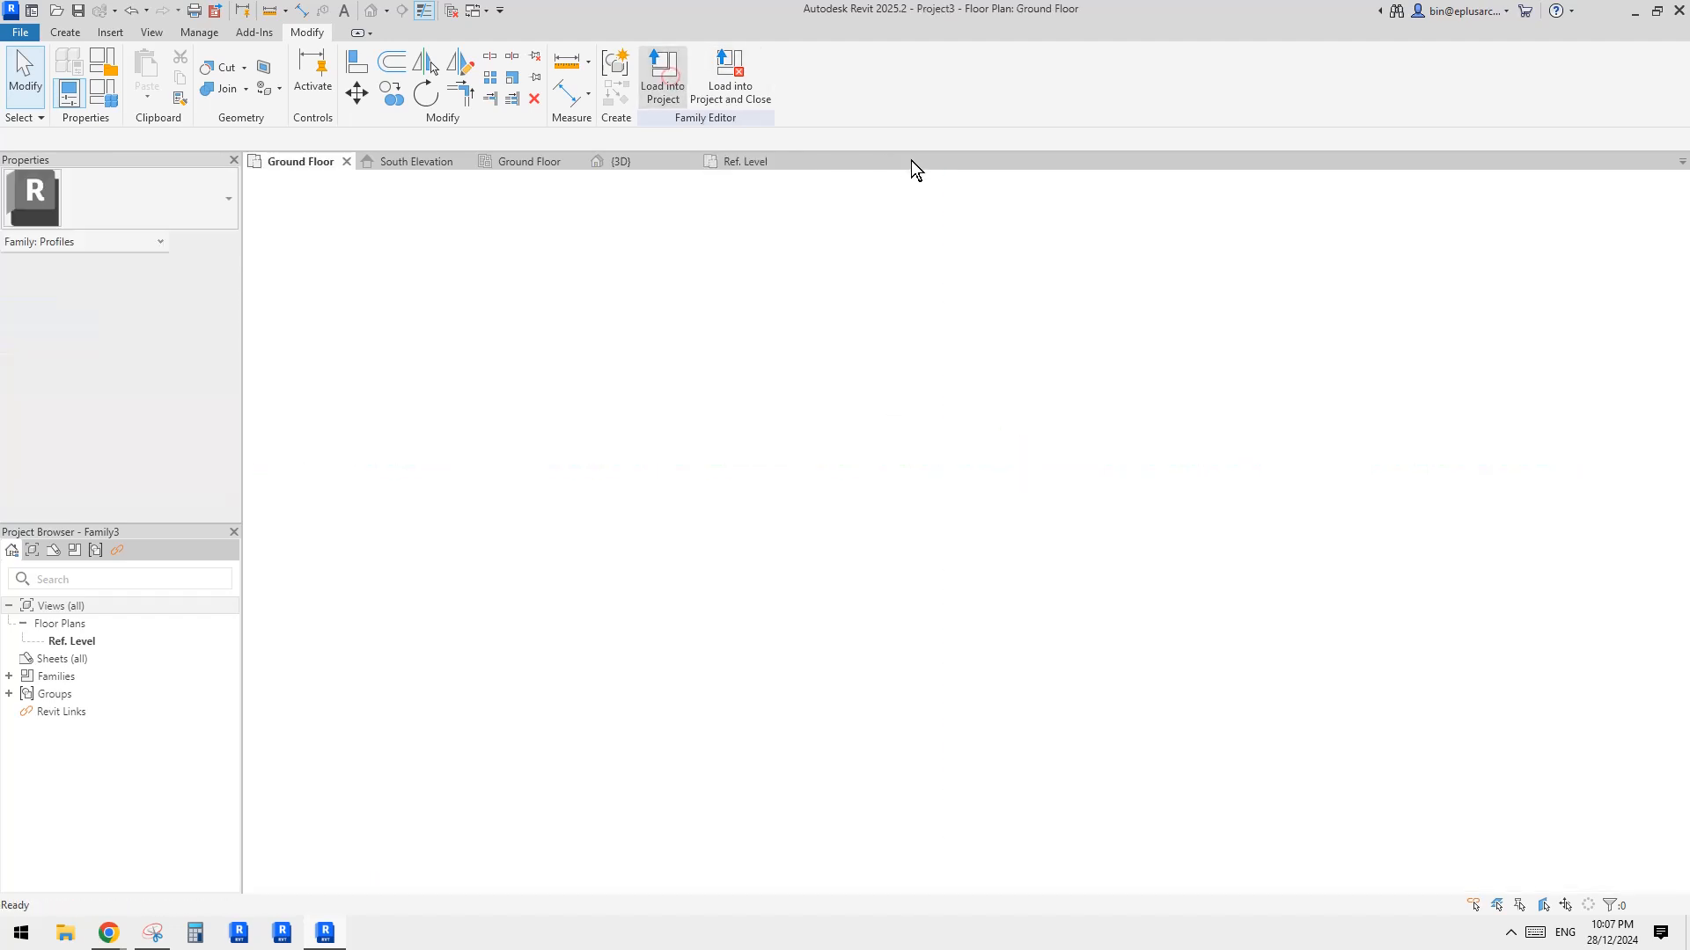
click(370, 11)
scroll(844, 476, down, 1)
scroll(716, 458, up, 1)
shift+middle_drag(691, 455, 717, 454)
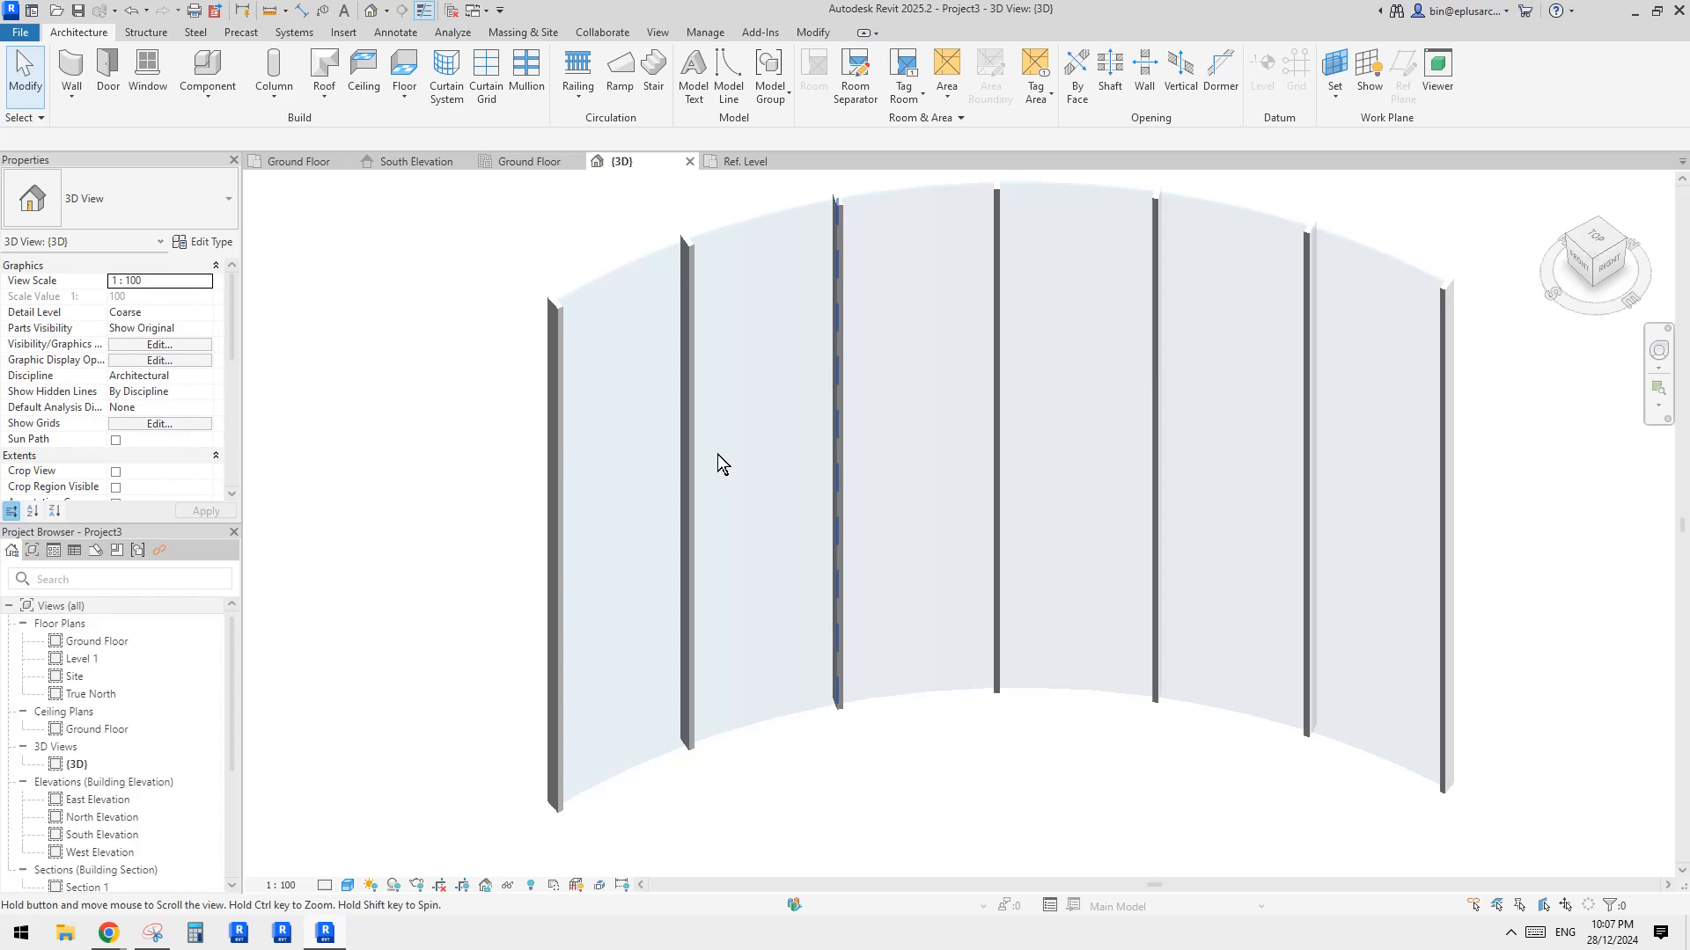
Step: Inspect the type properties and structure of the end panel's glass wall type without changing them
key(Tab)
click(630, 368)
shift+middle_drag(630, 368, 679, 382)
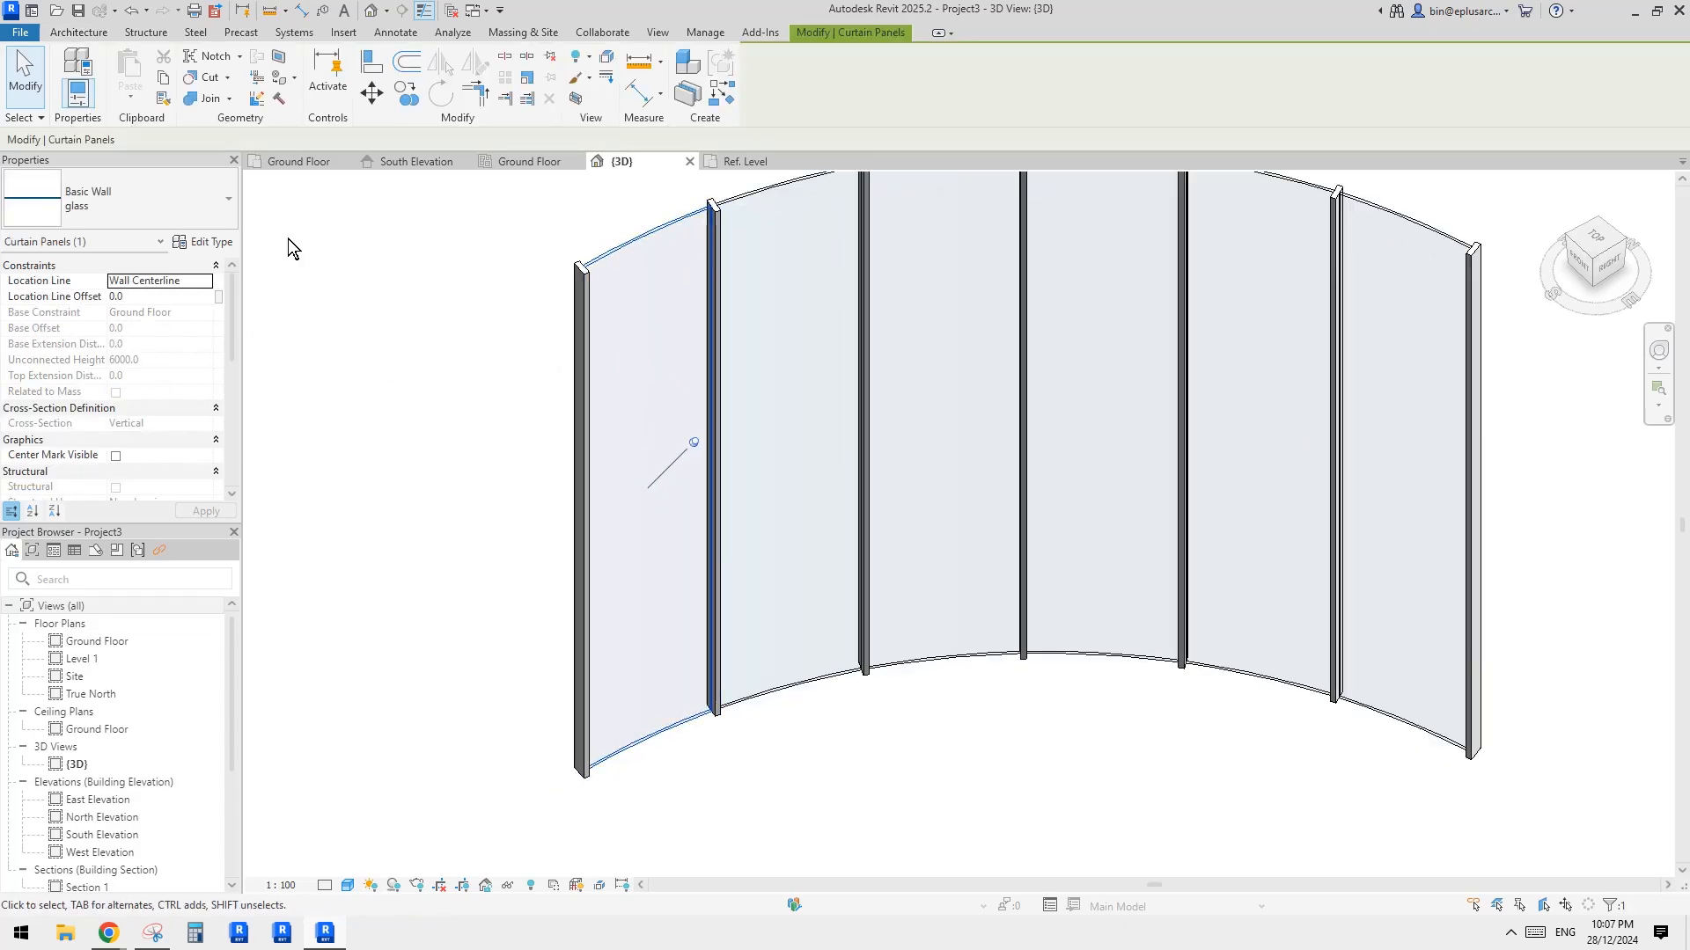
click(208, 243)
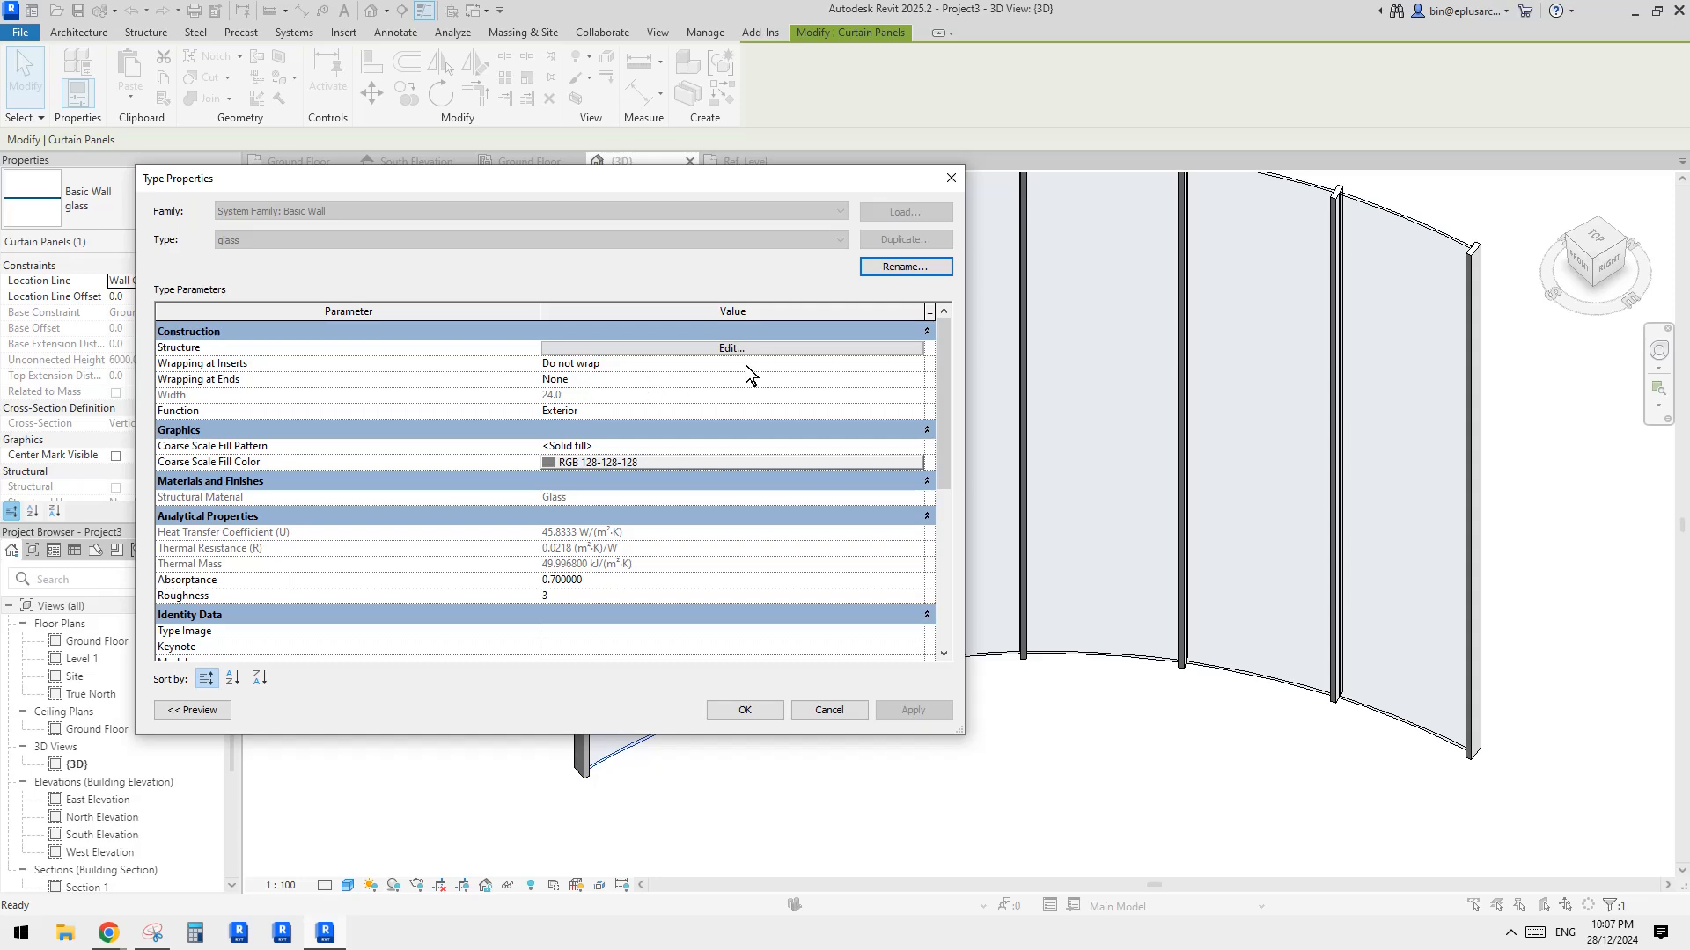
drag(720, 179, 1103, 198)
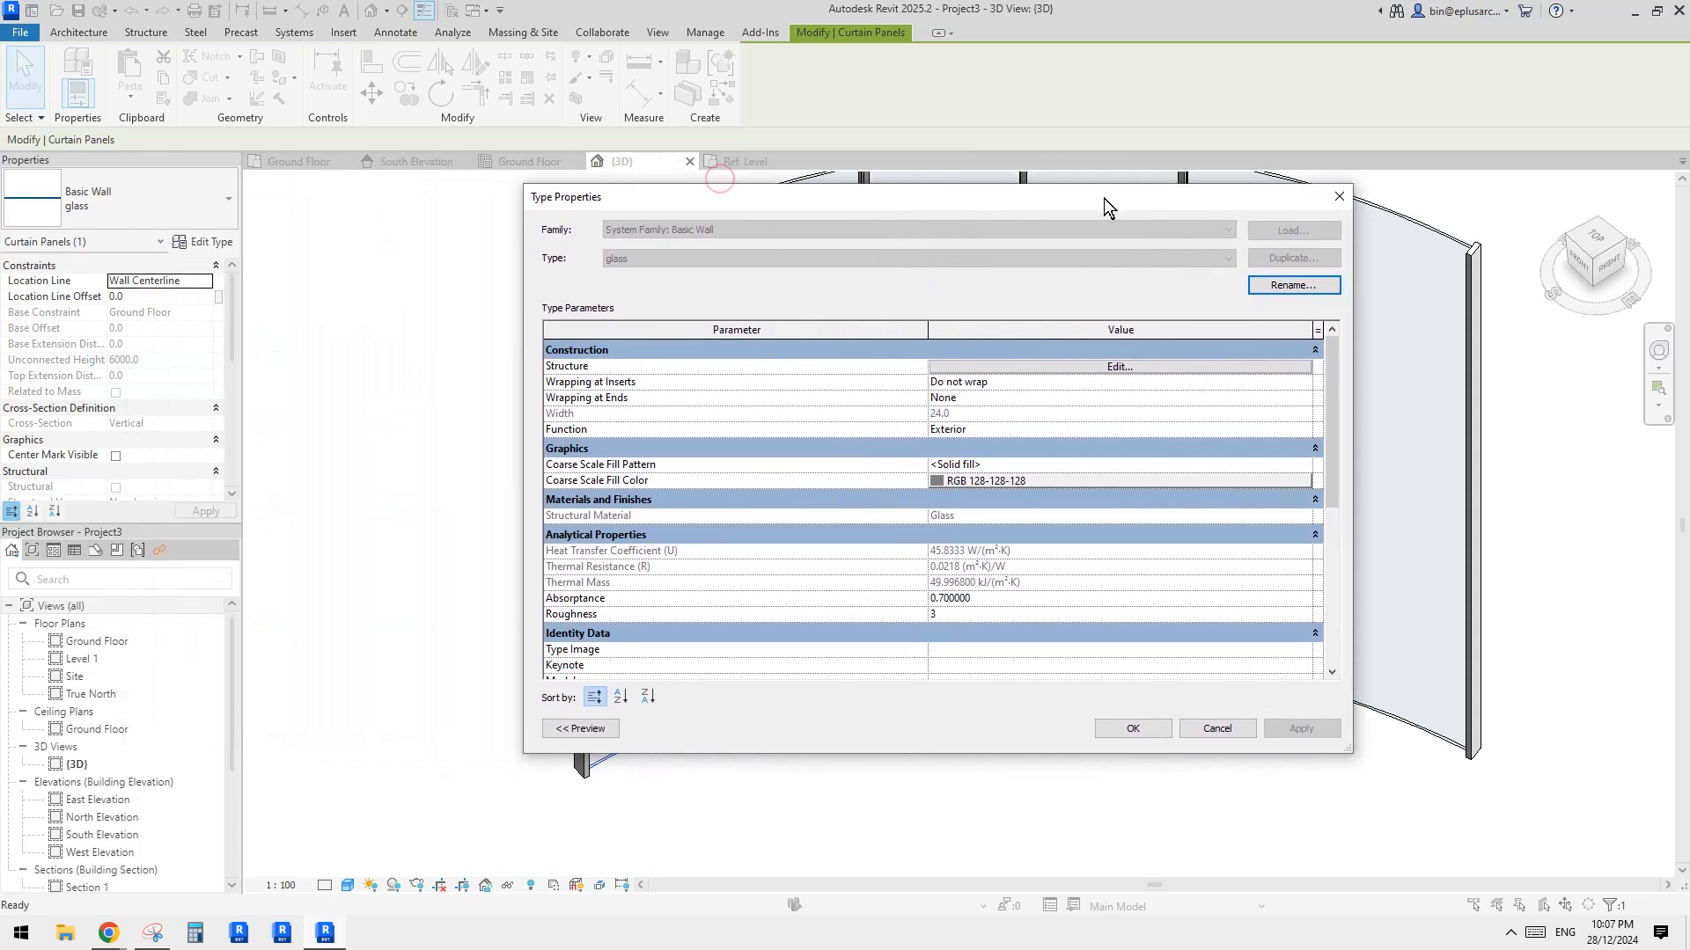
click(1086, 366)
key(Escape)
key(Escape)
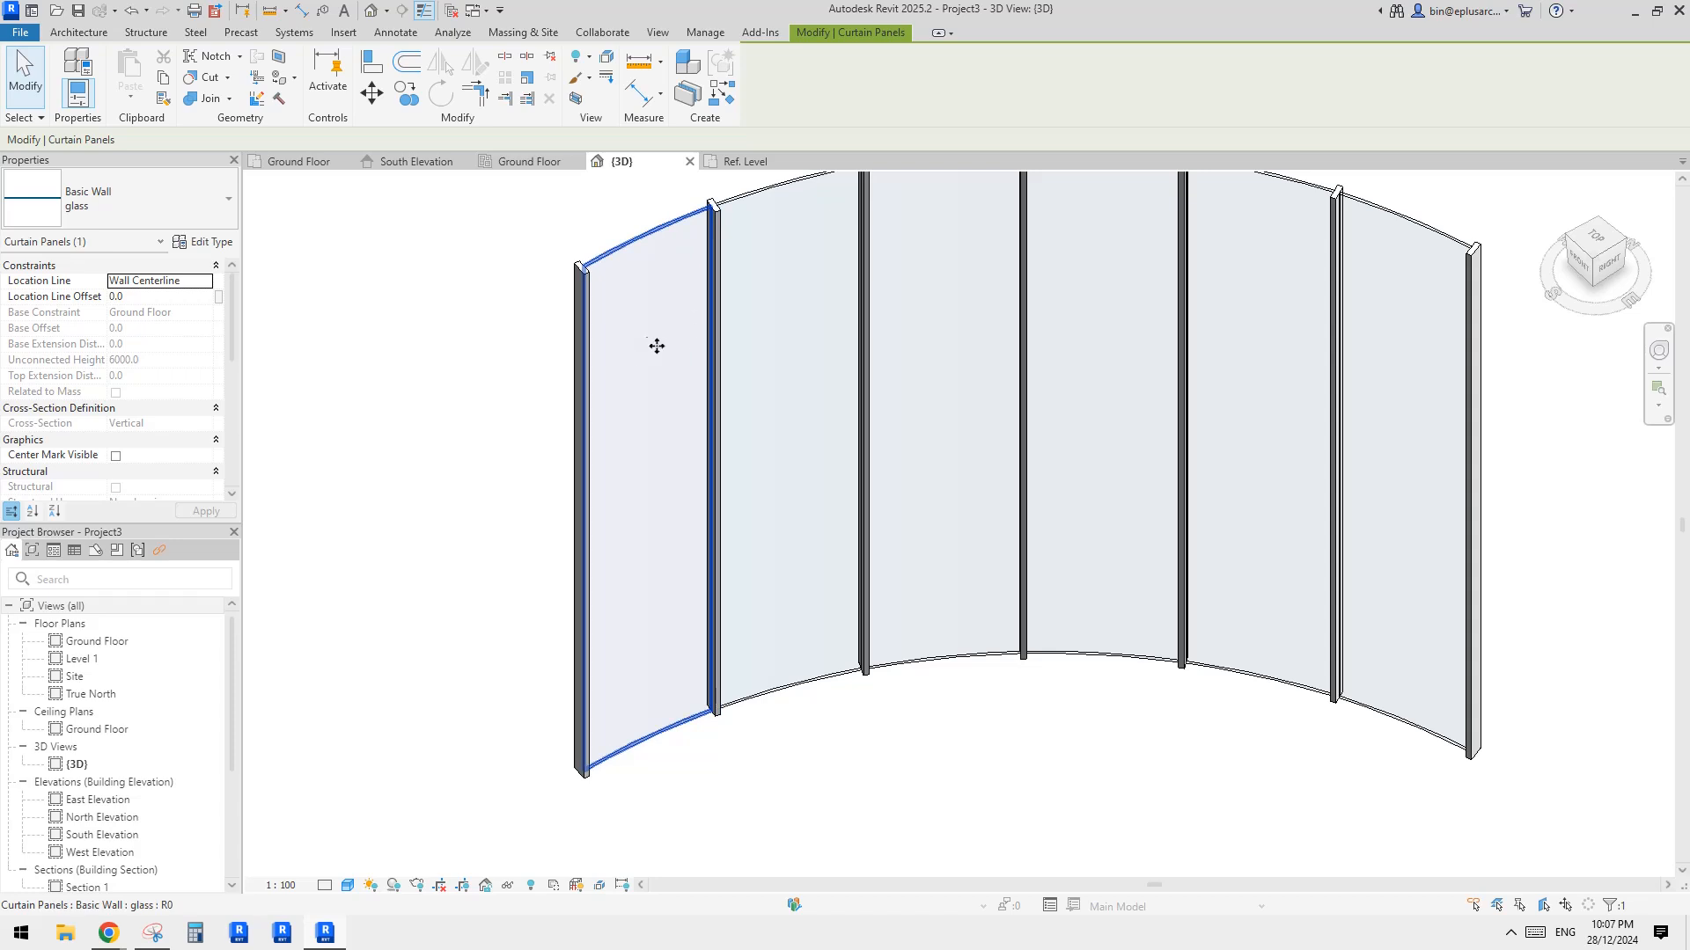
Step: Inspect the type properties of the rectangular mullion at the curtain wall's end without changing them
key(Tab)
key(Tab)
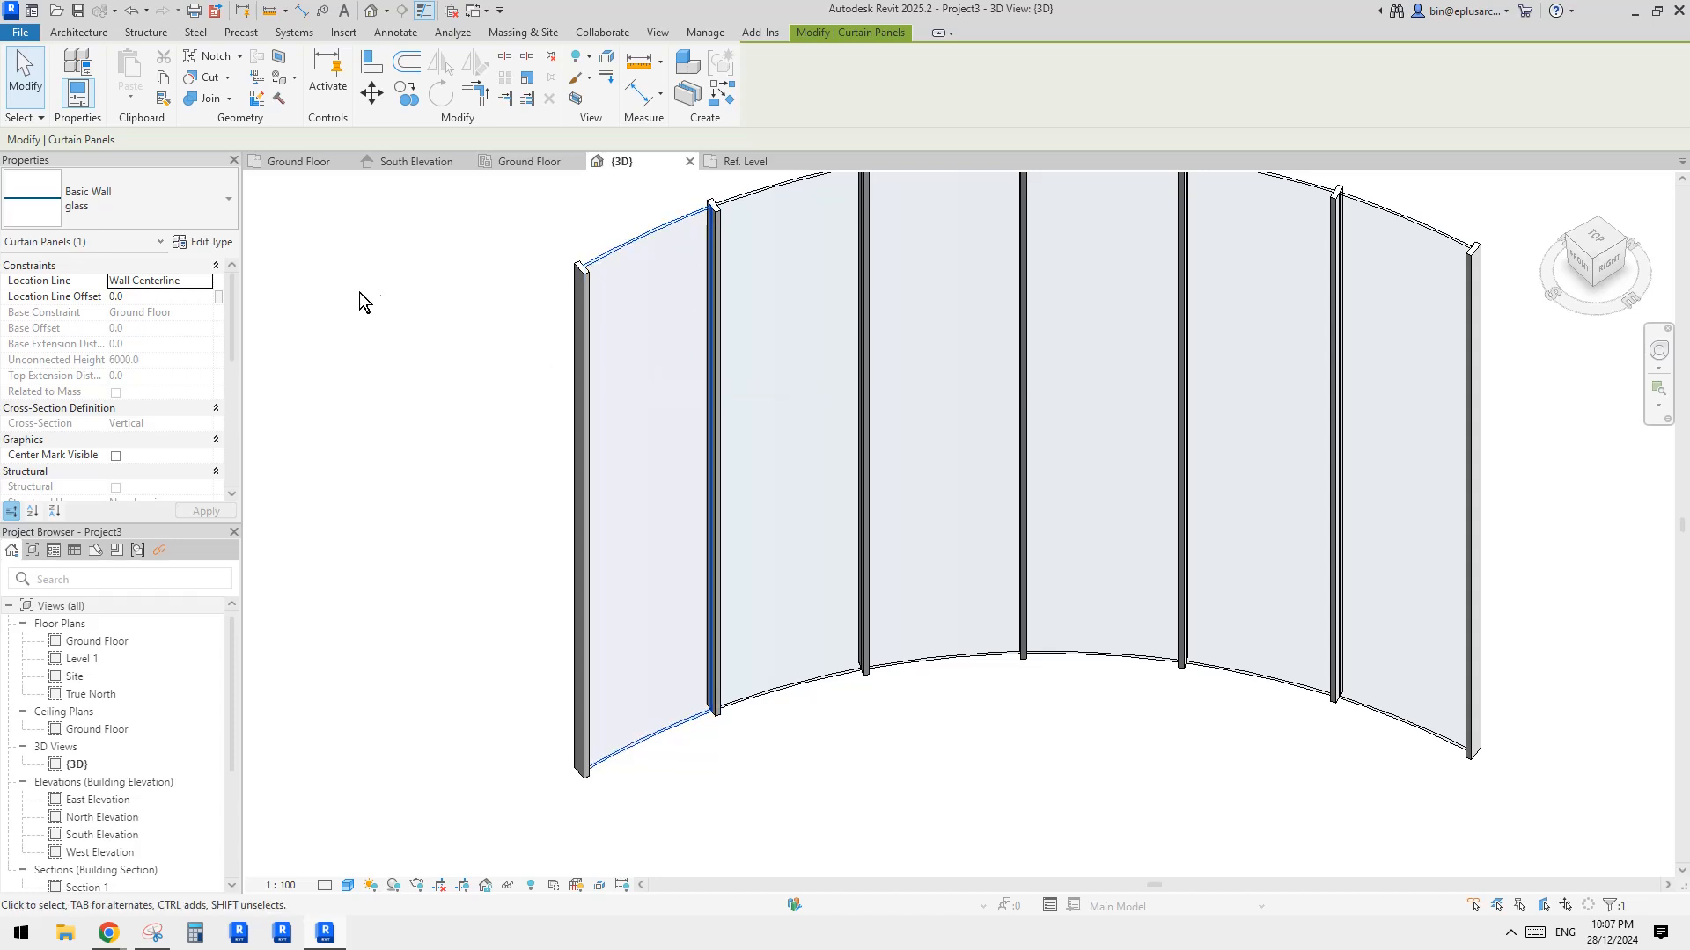
click(637, 352)
key(Escape)
click(583, 352)
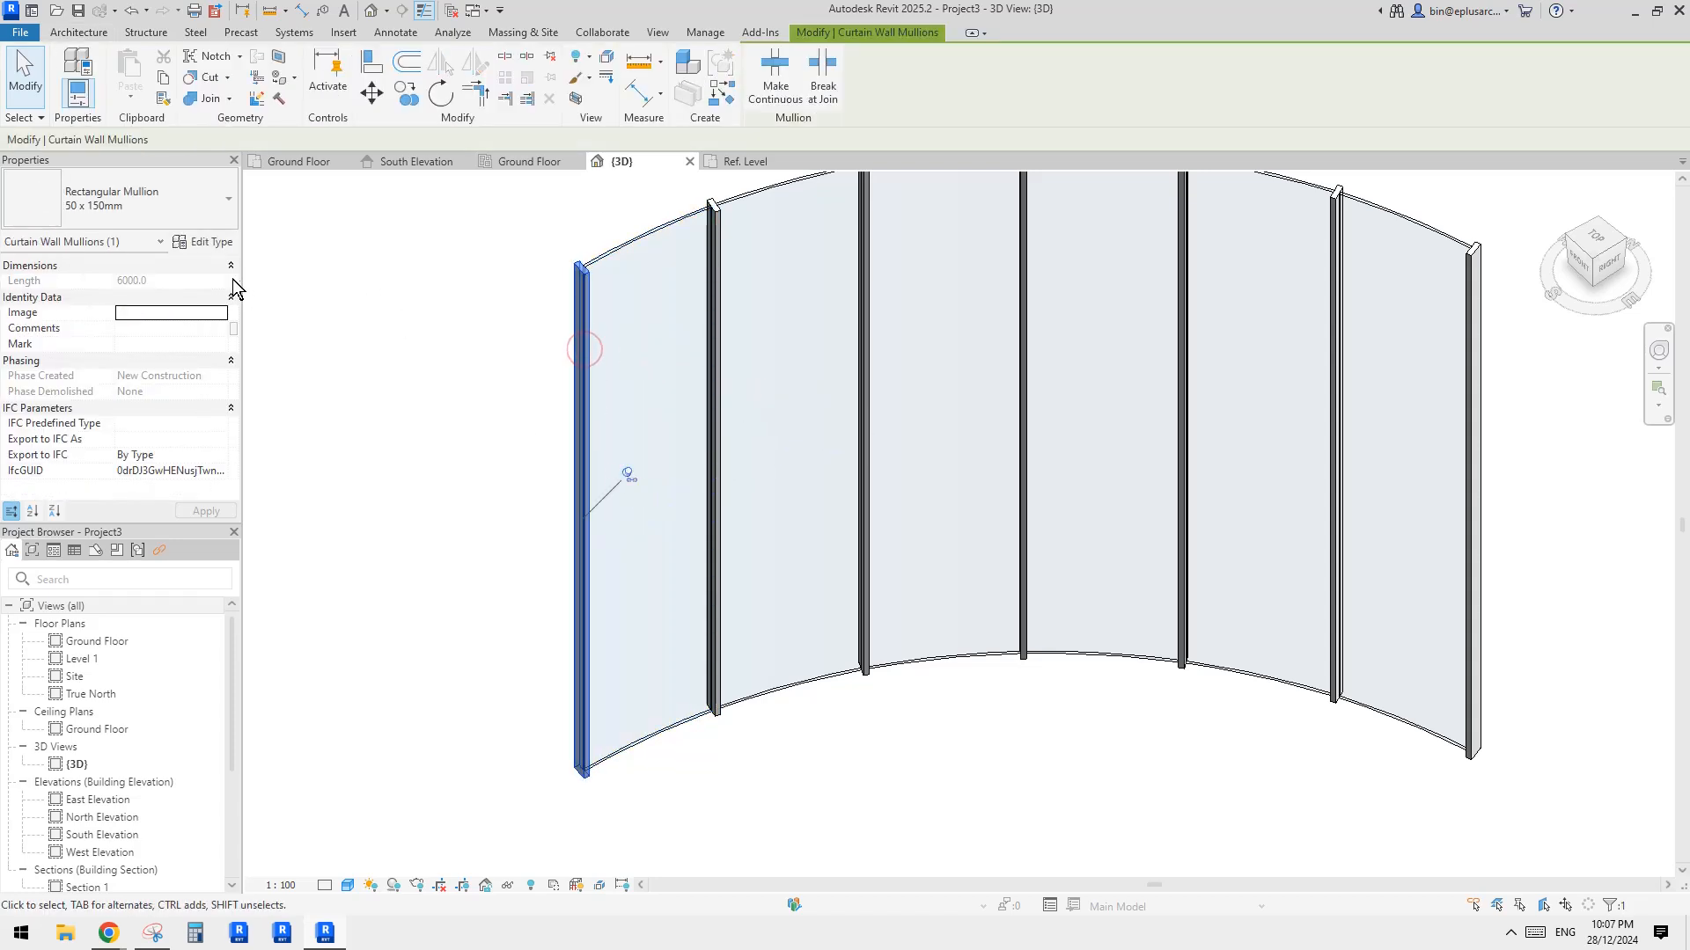
click(207, 243)
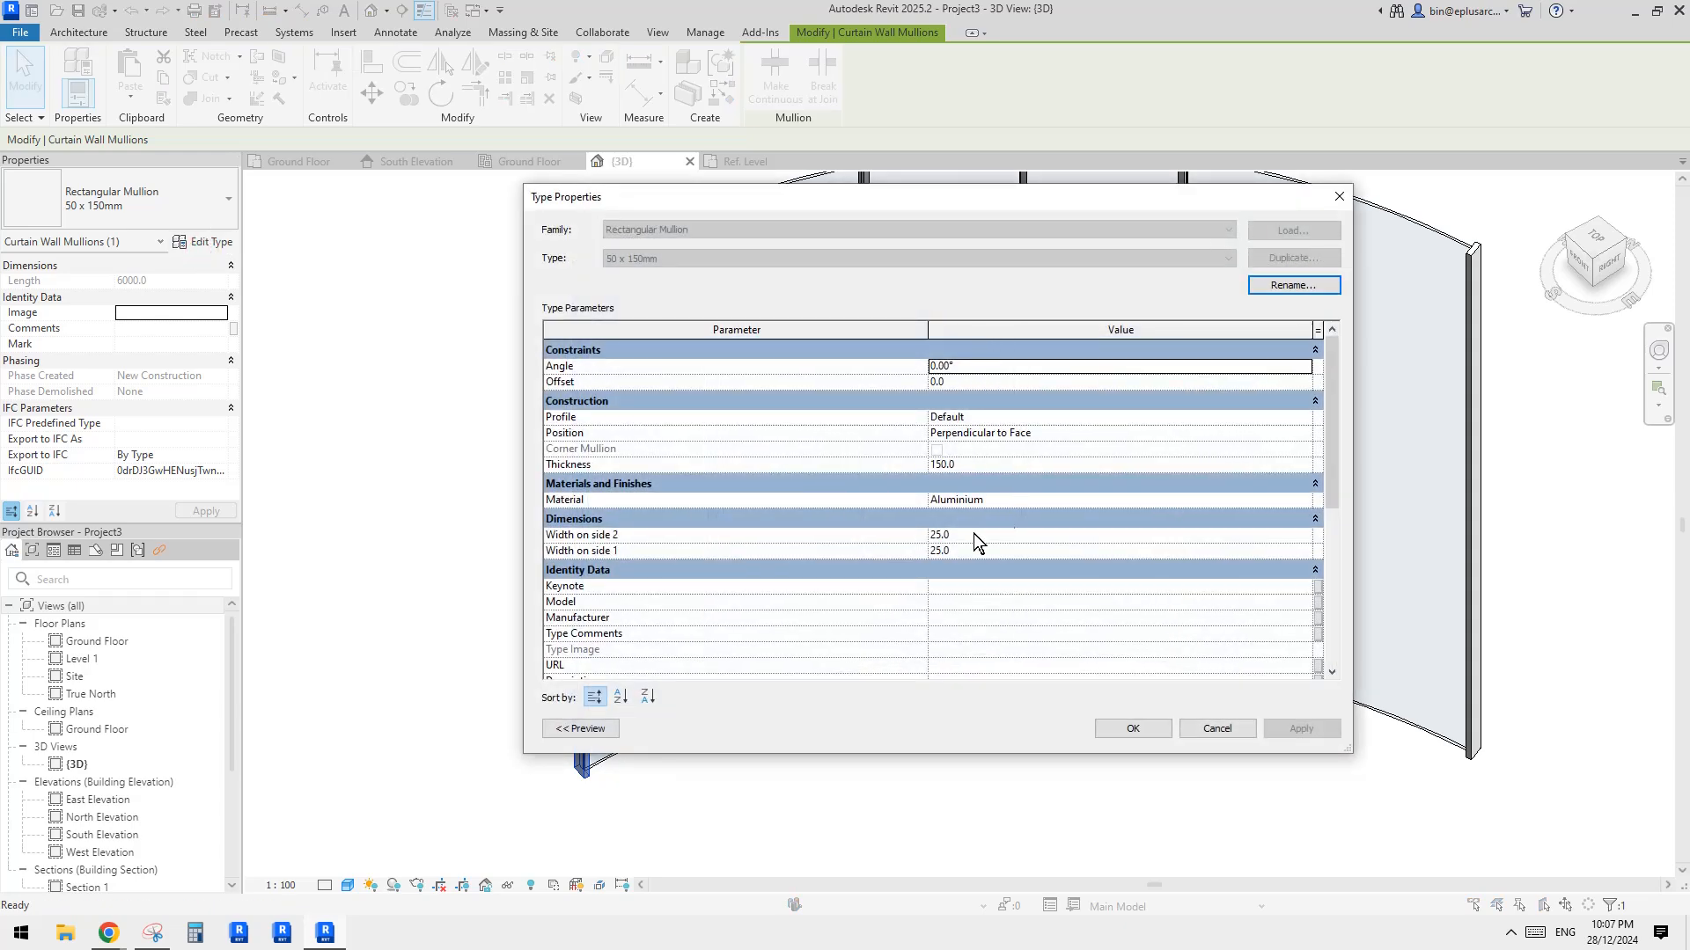
key(Escape)
key(Escape)
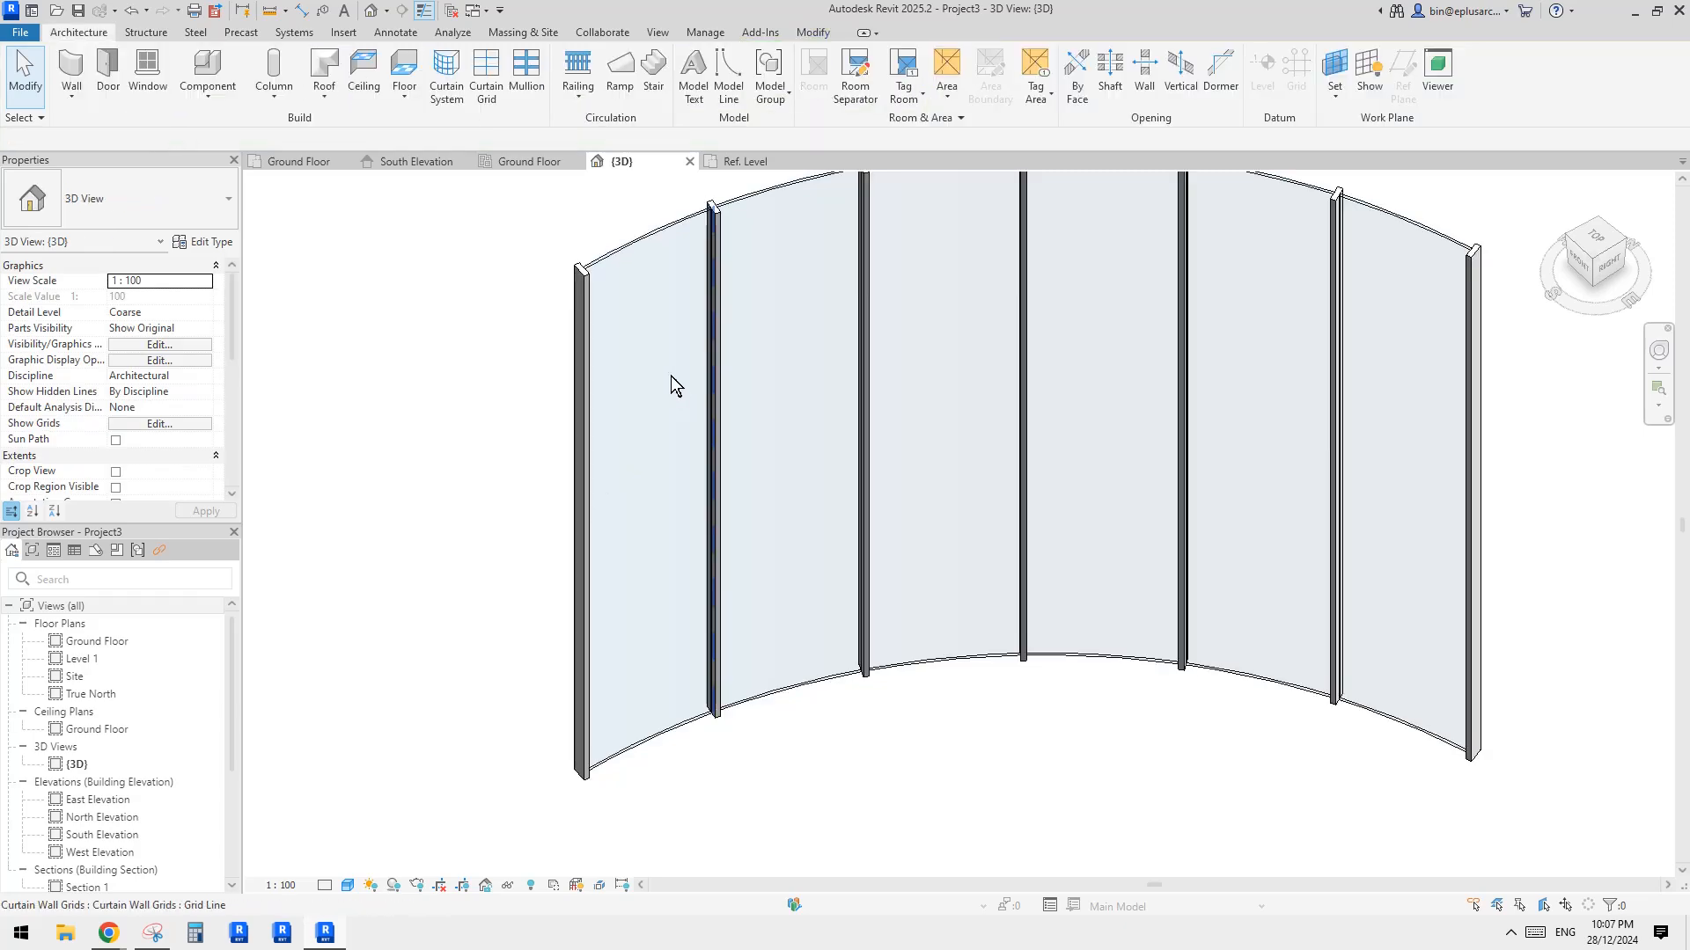
Step: Open the layer structure of the end curtain panel's glass wall type for editing, keeping the panel in sight beside the dialog
click(665, 371)
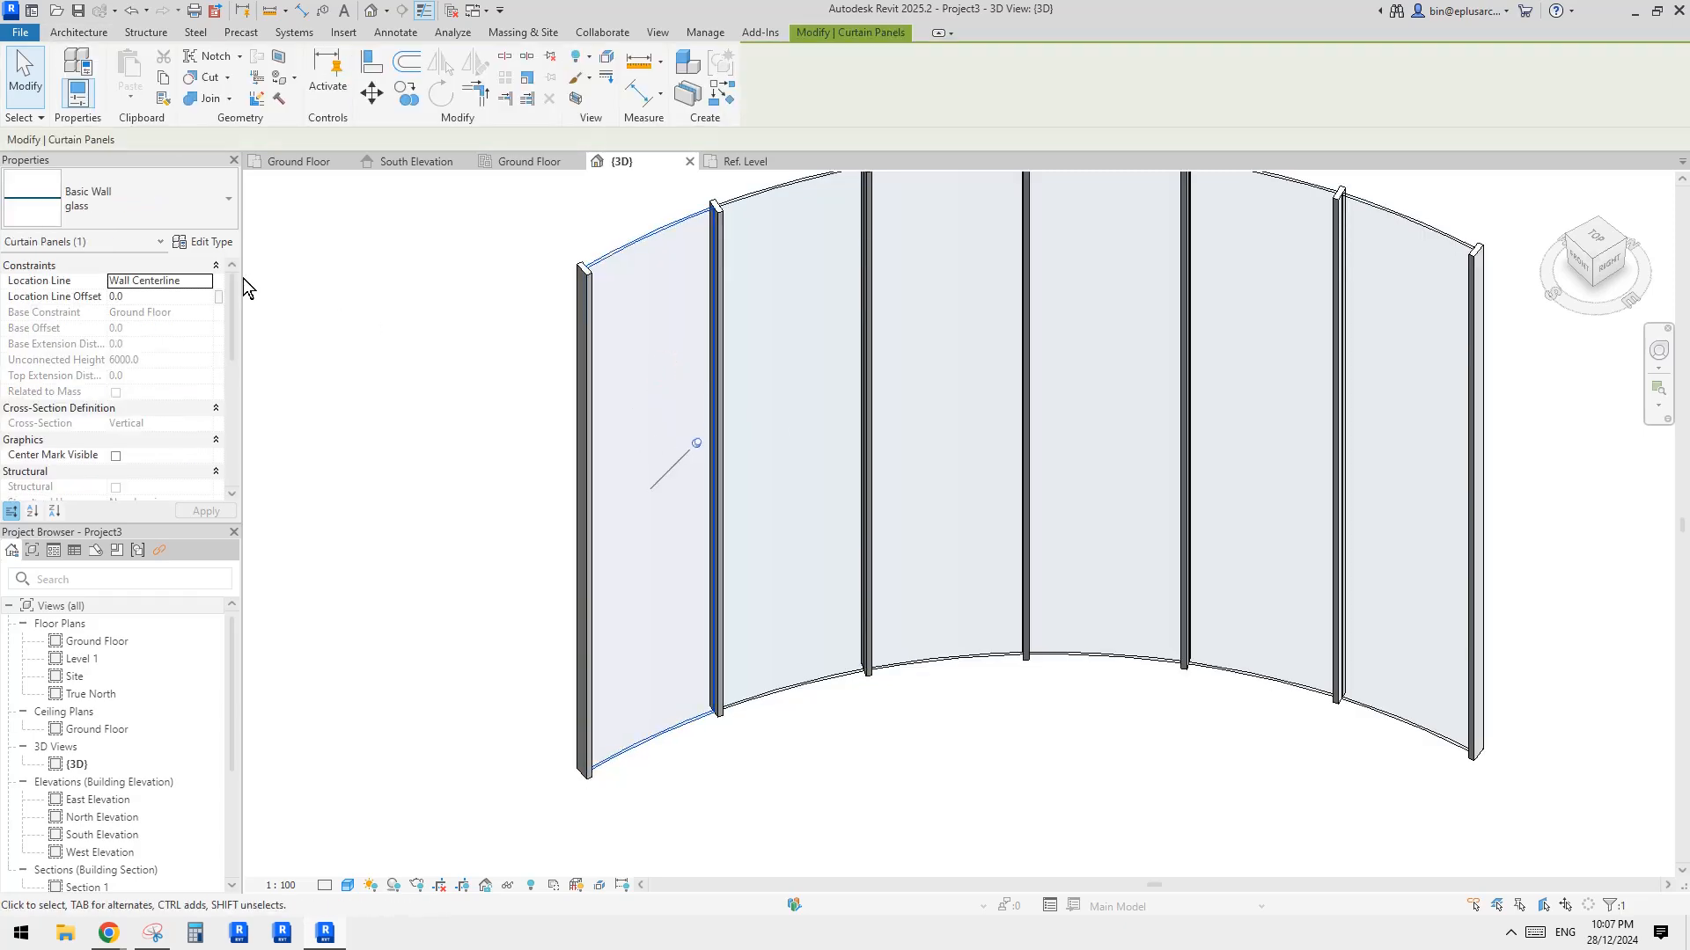
click(209, 241)
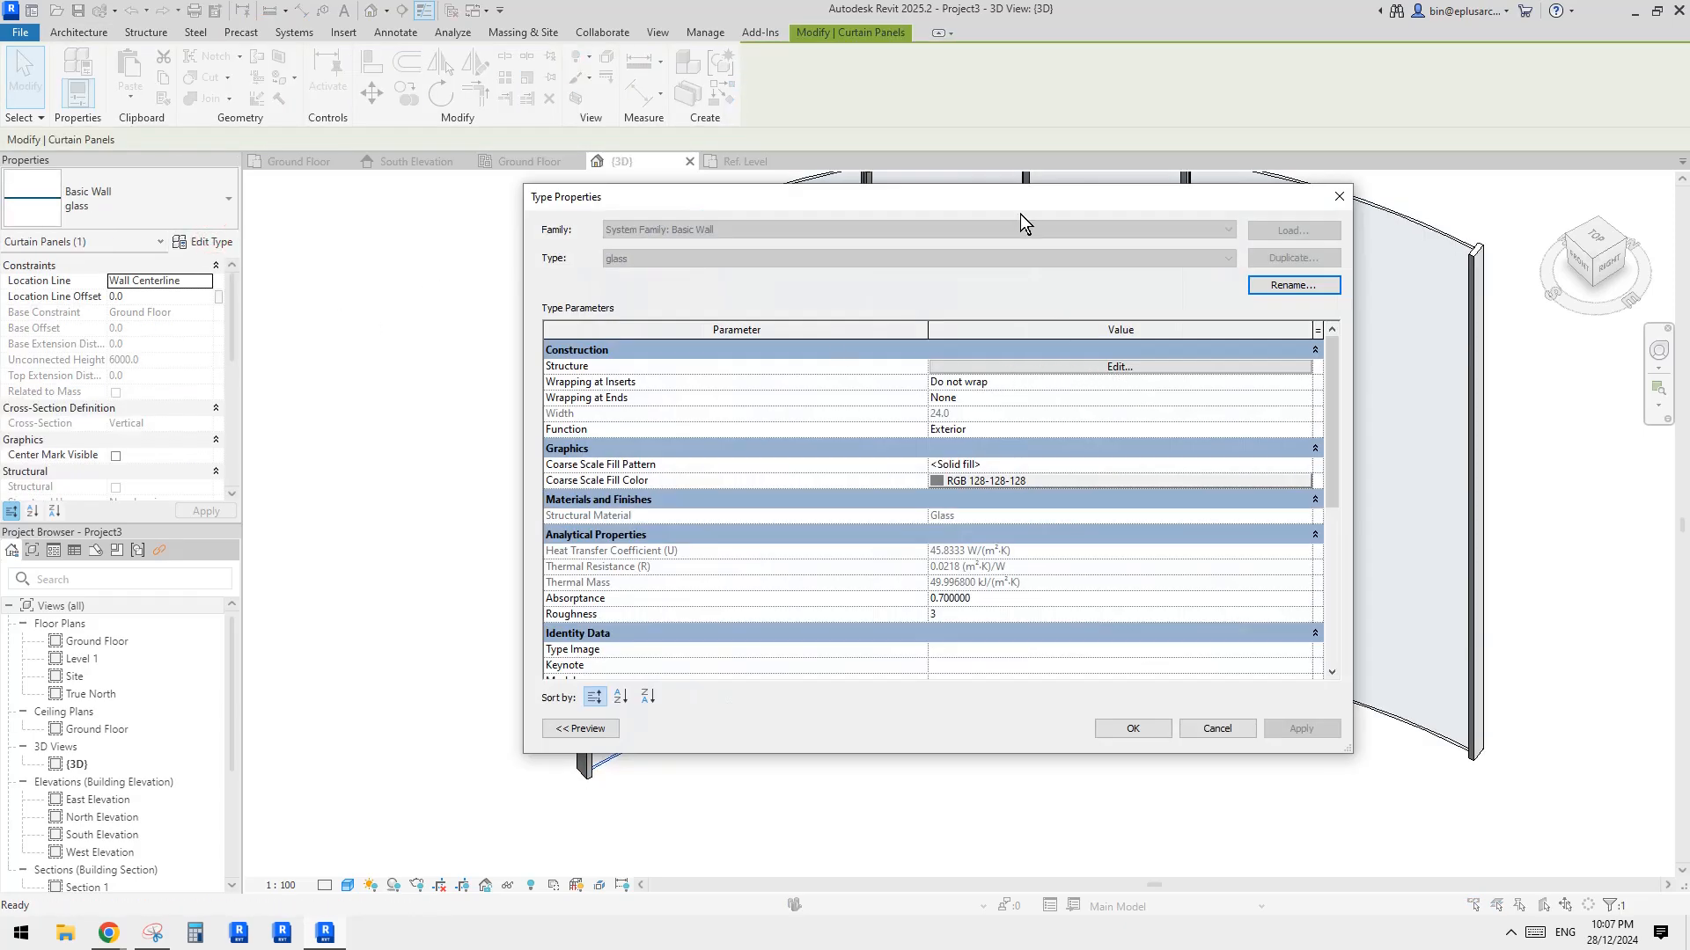
drag(1020, 214, 1328, 386)
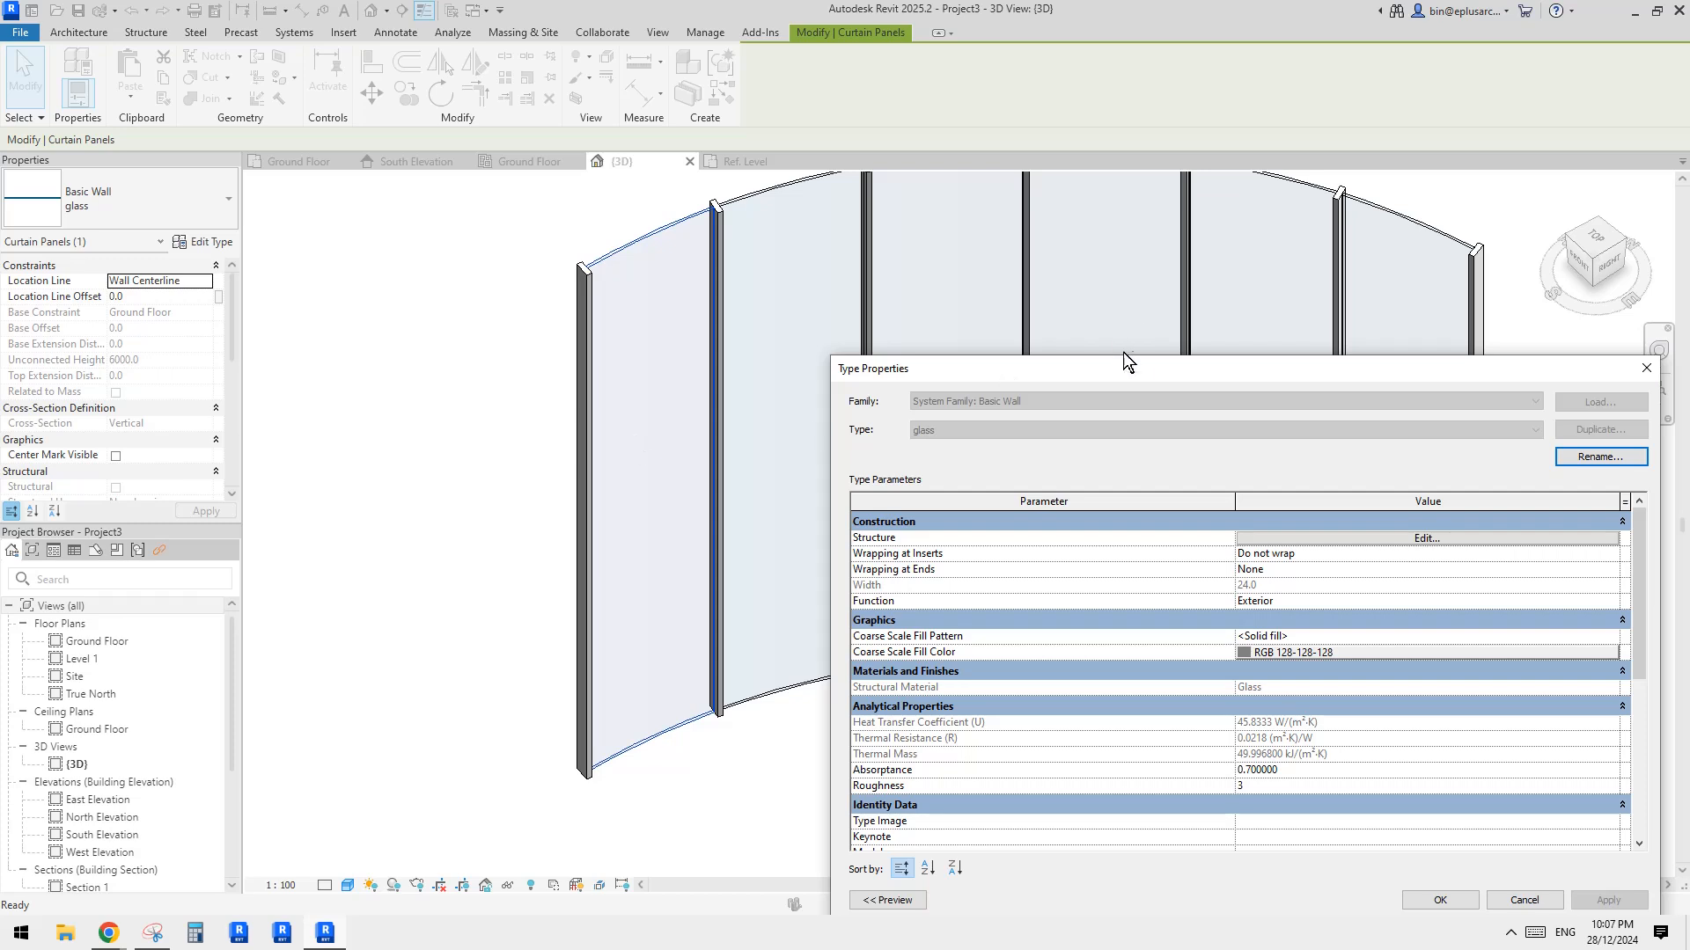
drag(1123, 355, 801, 250)
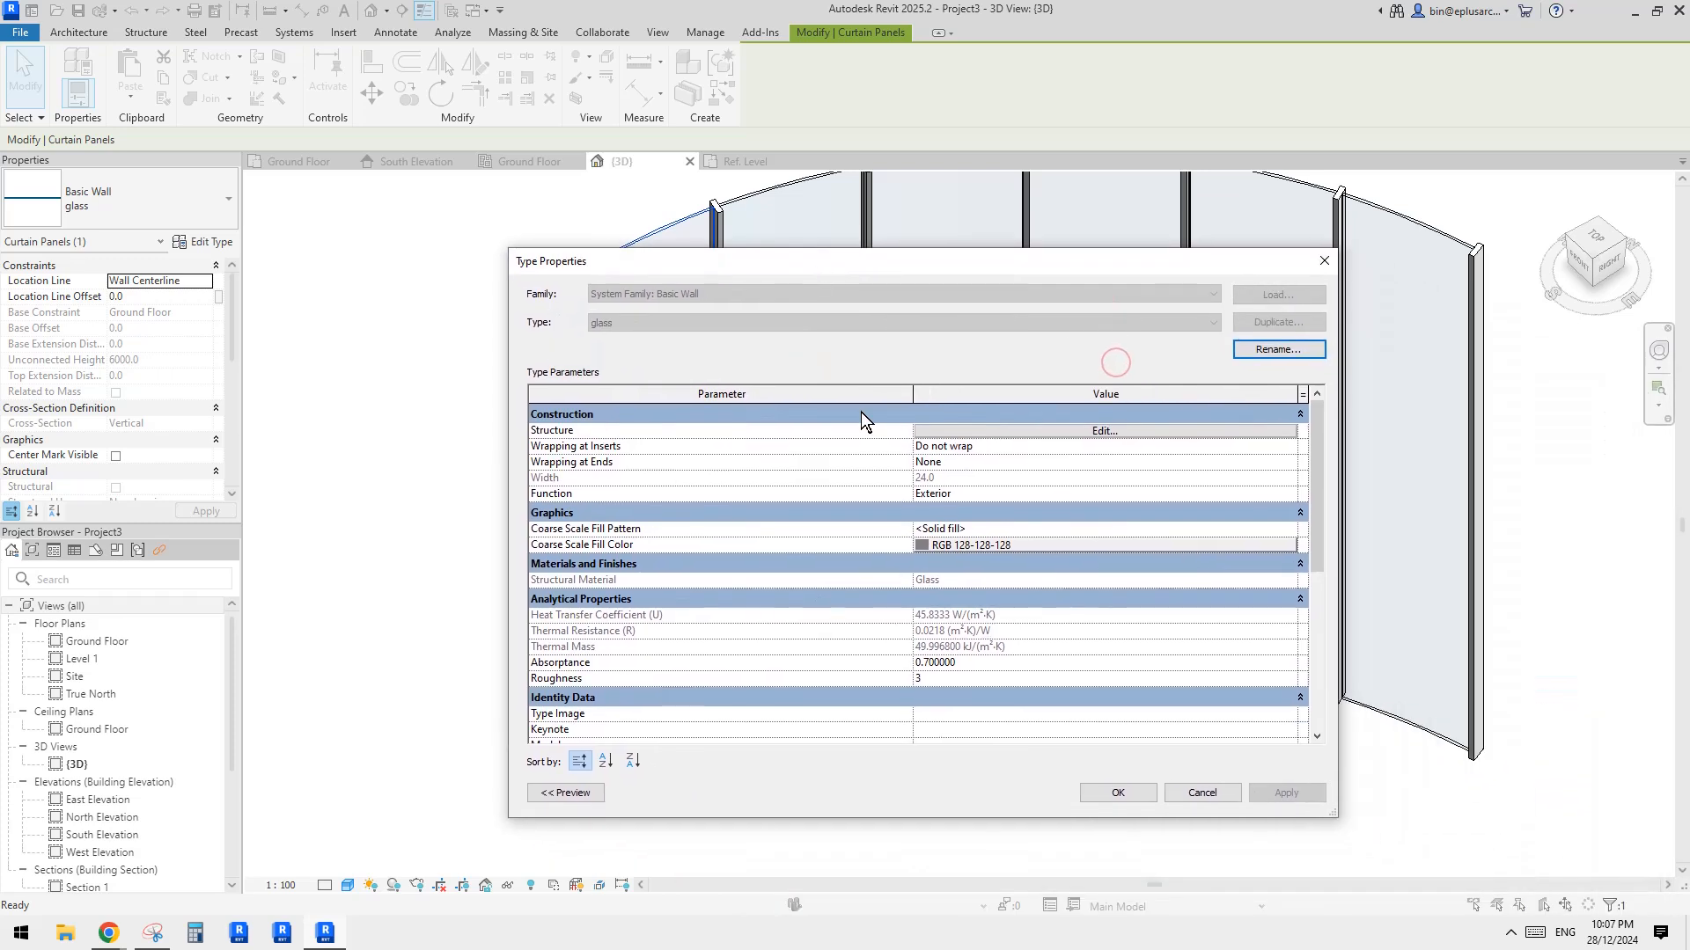
click(1053, 429)
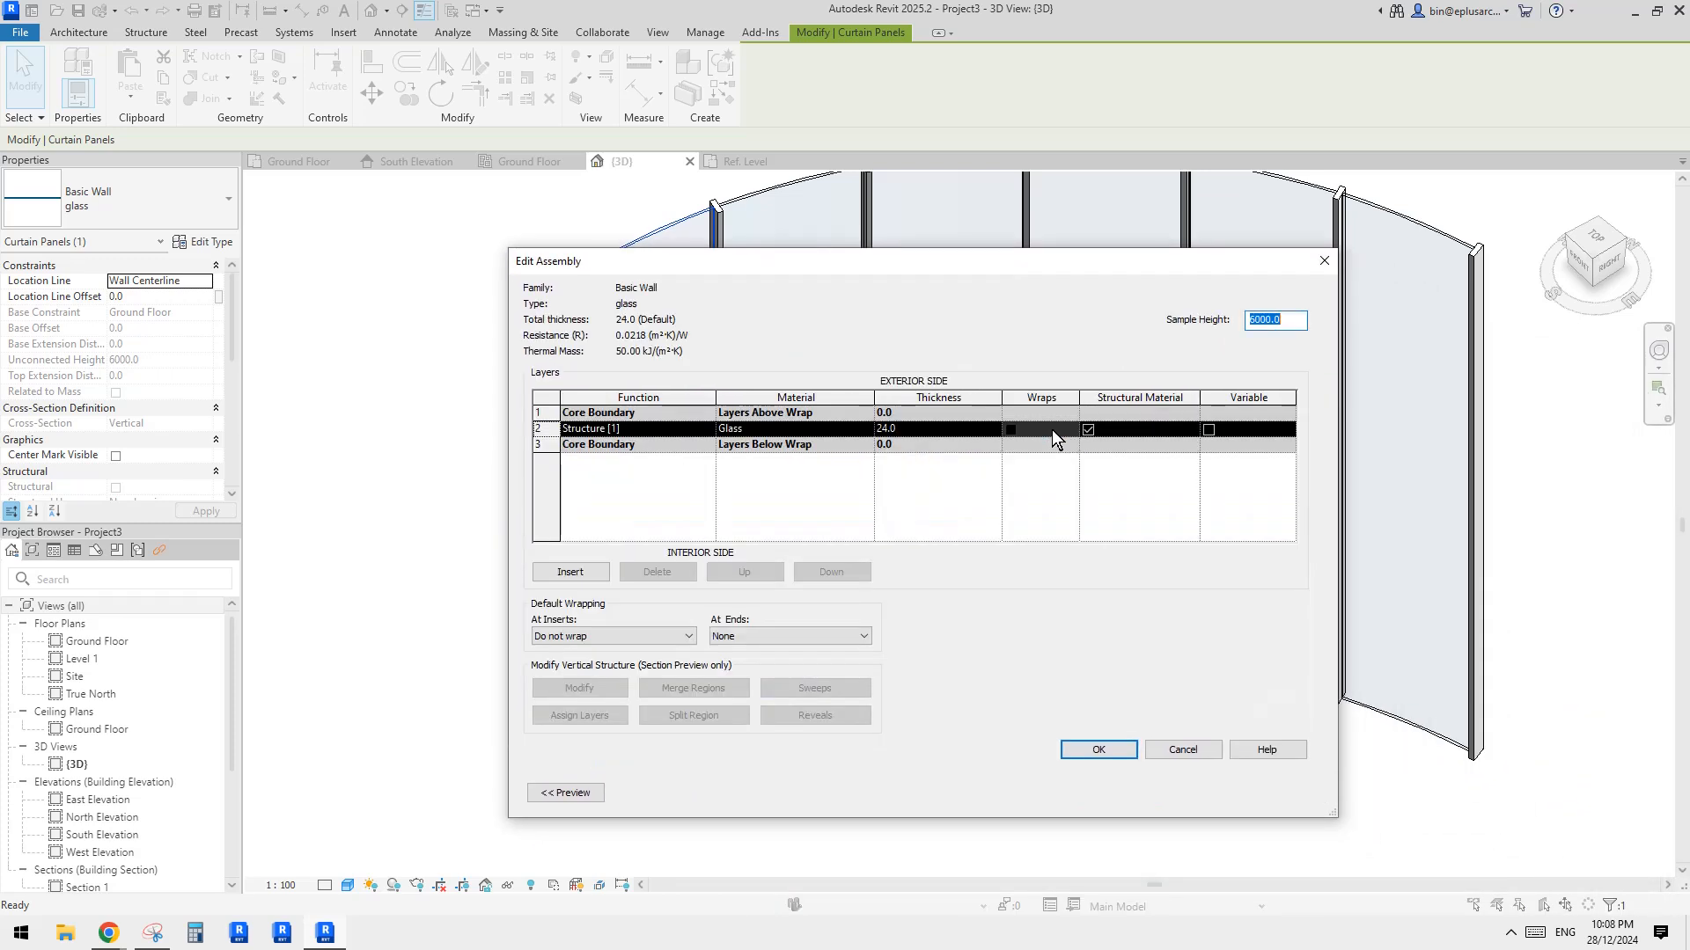
drag(920, 269, 1006, 206)
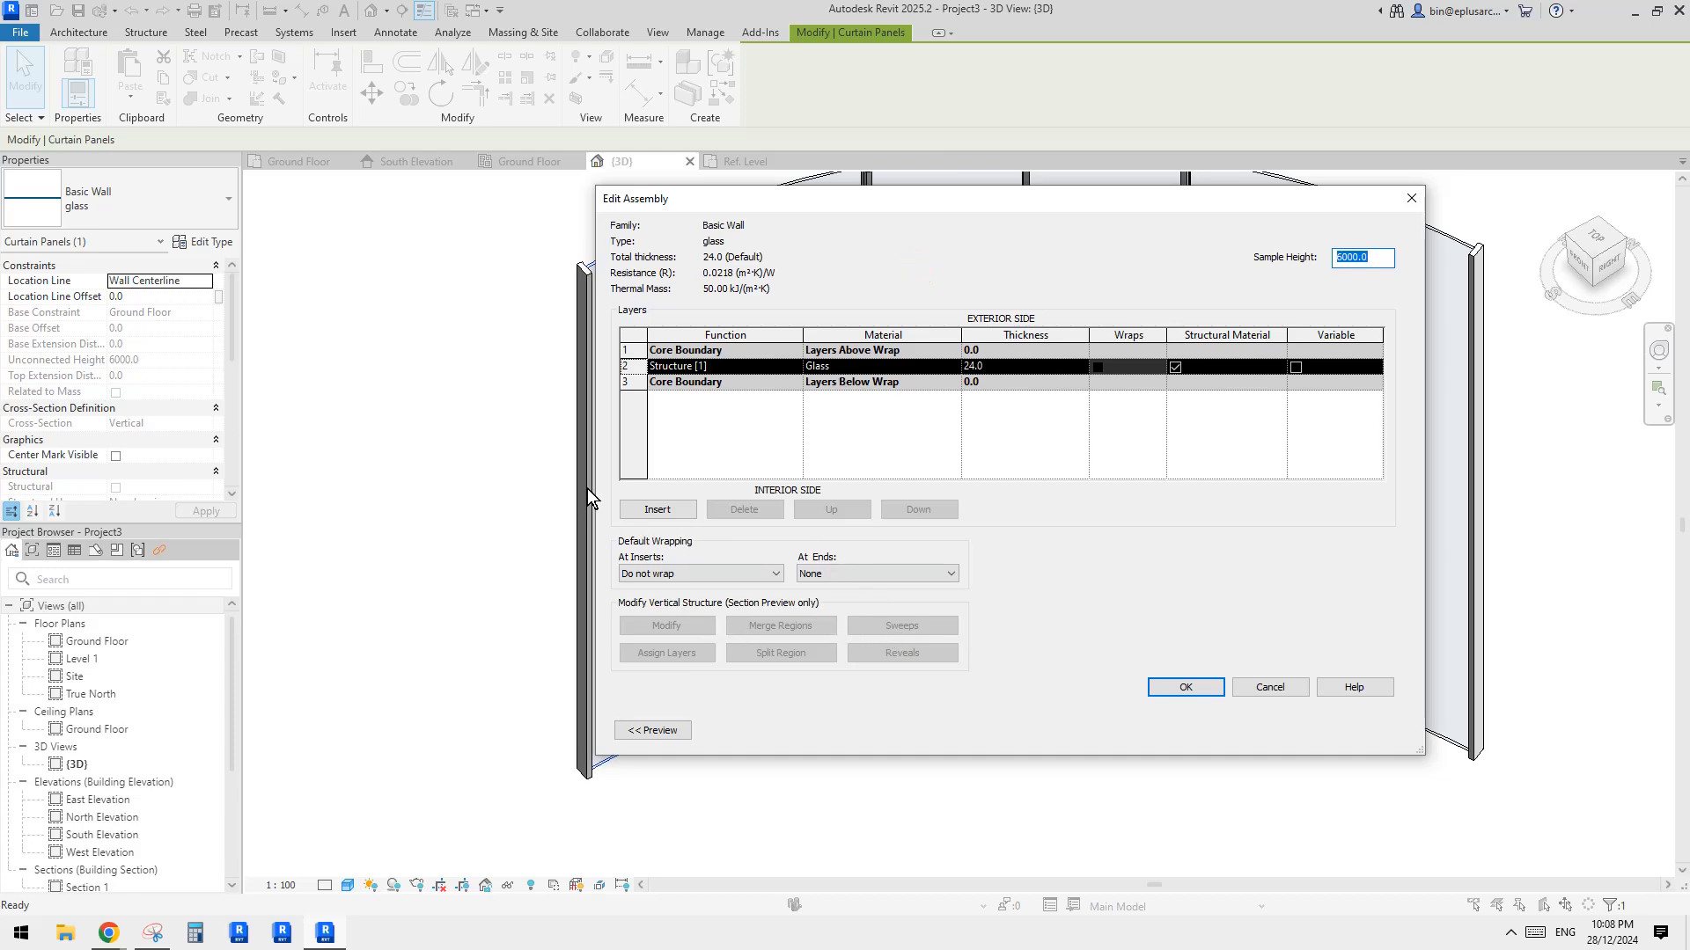
drag(592, 484, 742, 493)
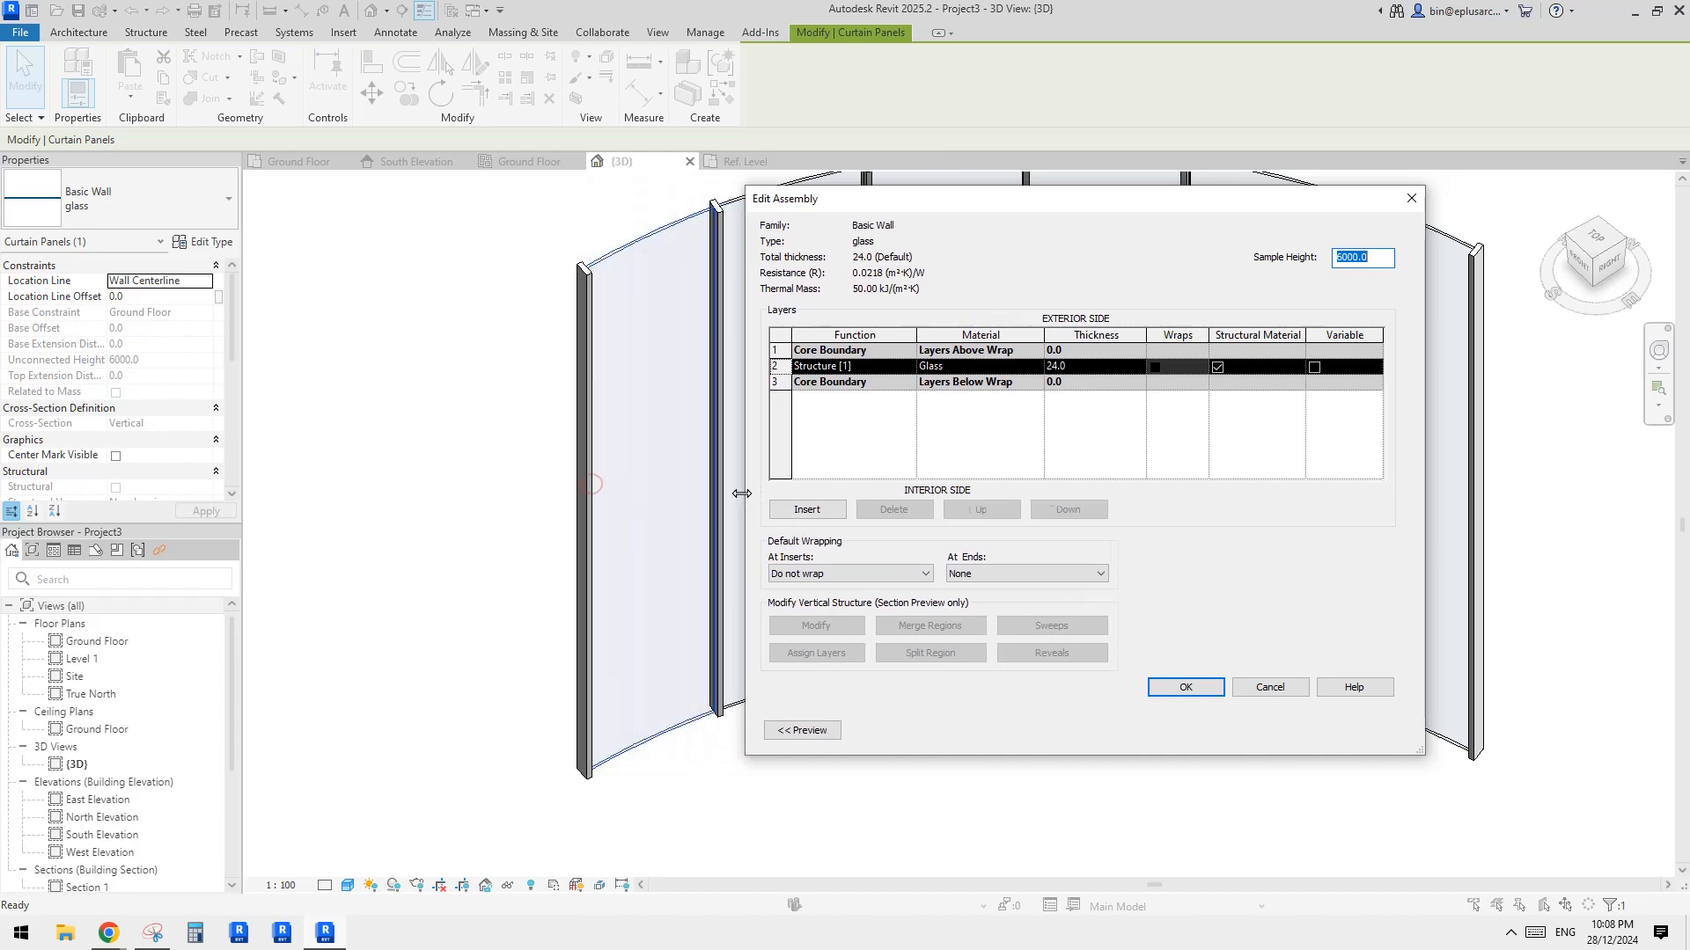
Step: Show the assembly preview, check it in floor plan, and return it to the section view that allows vertical structure changes
click(801, 732)
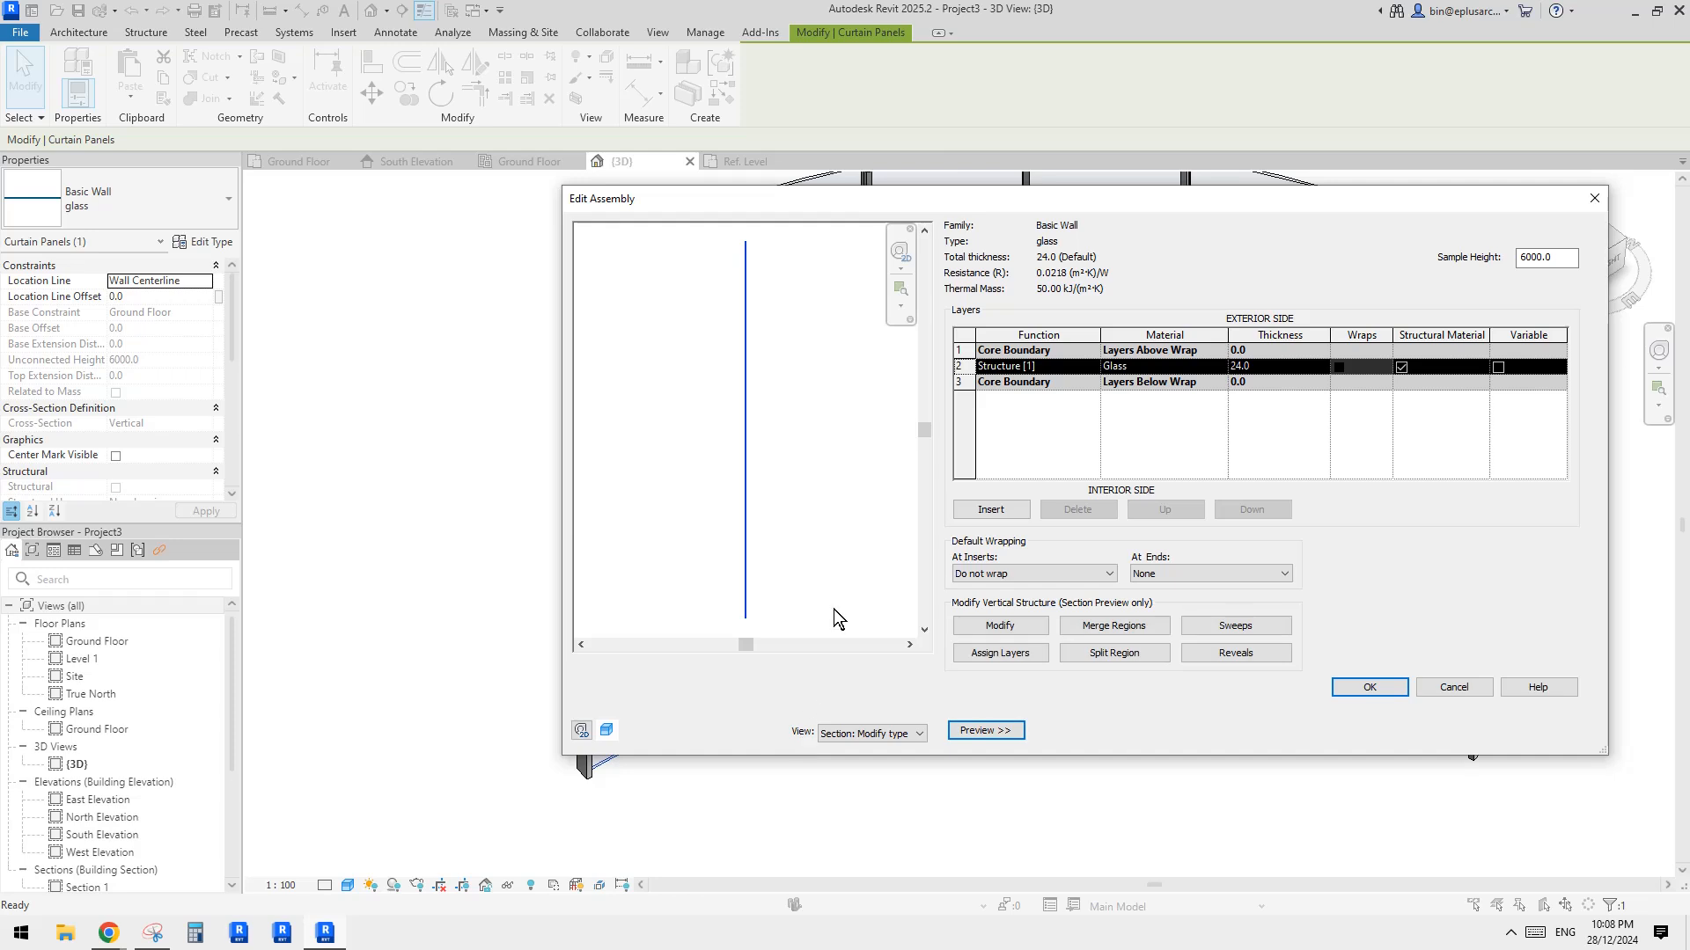
click(871, 733)
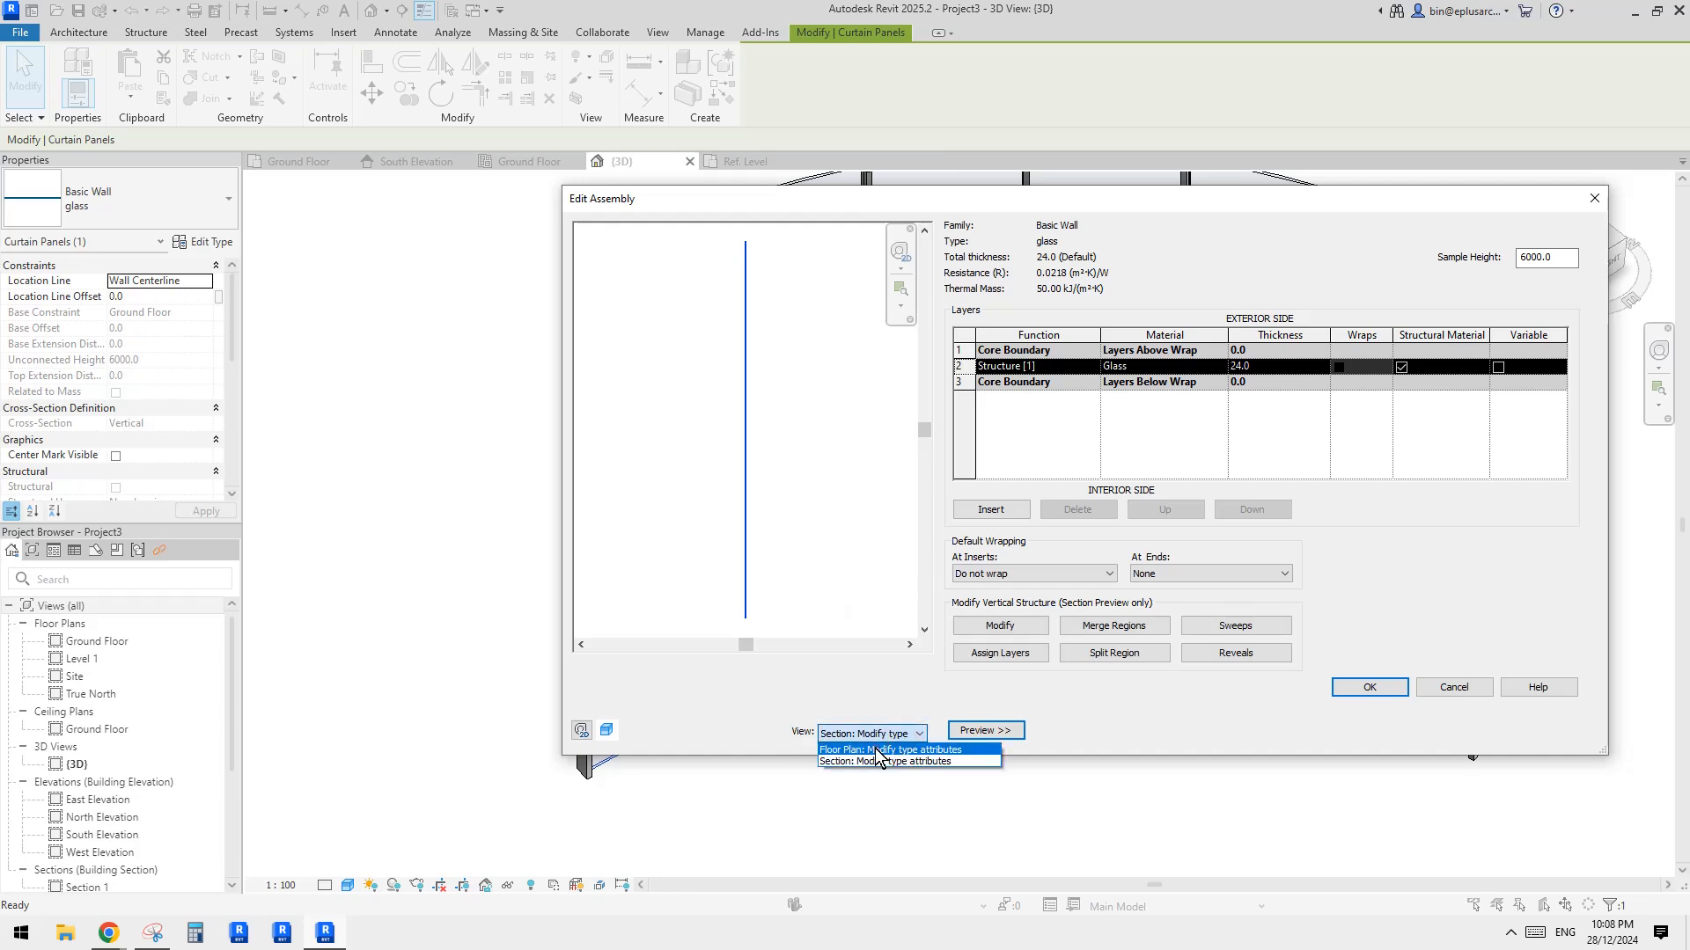
click(874, 748)
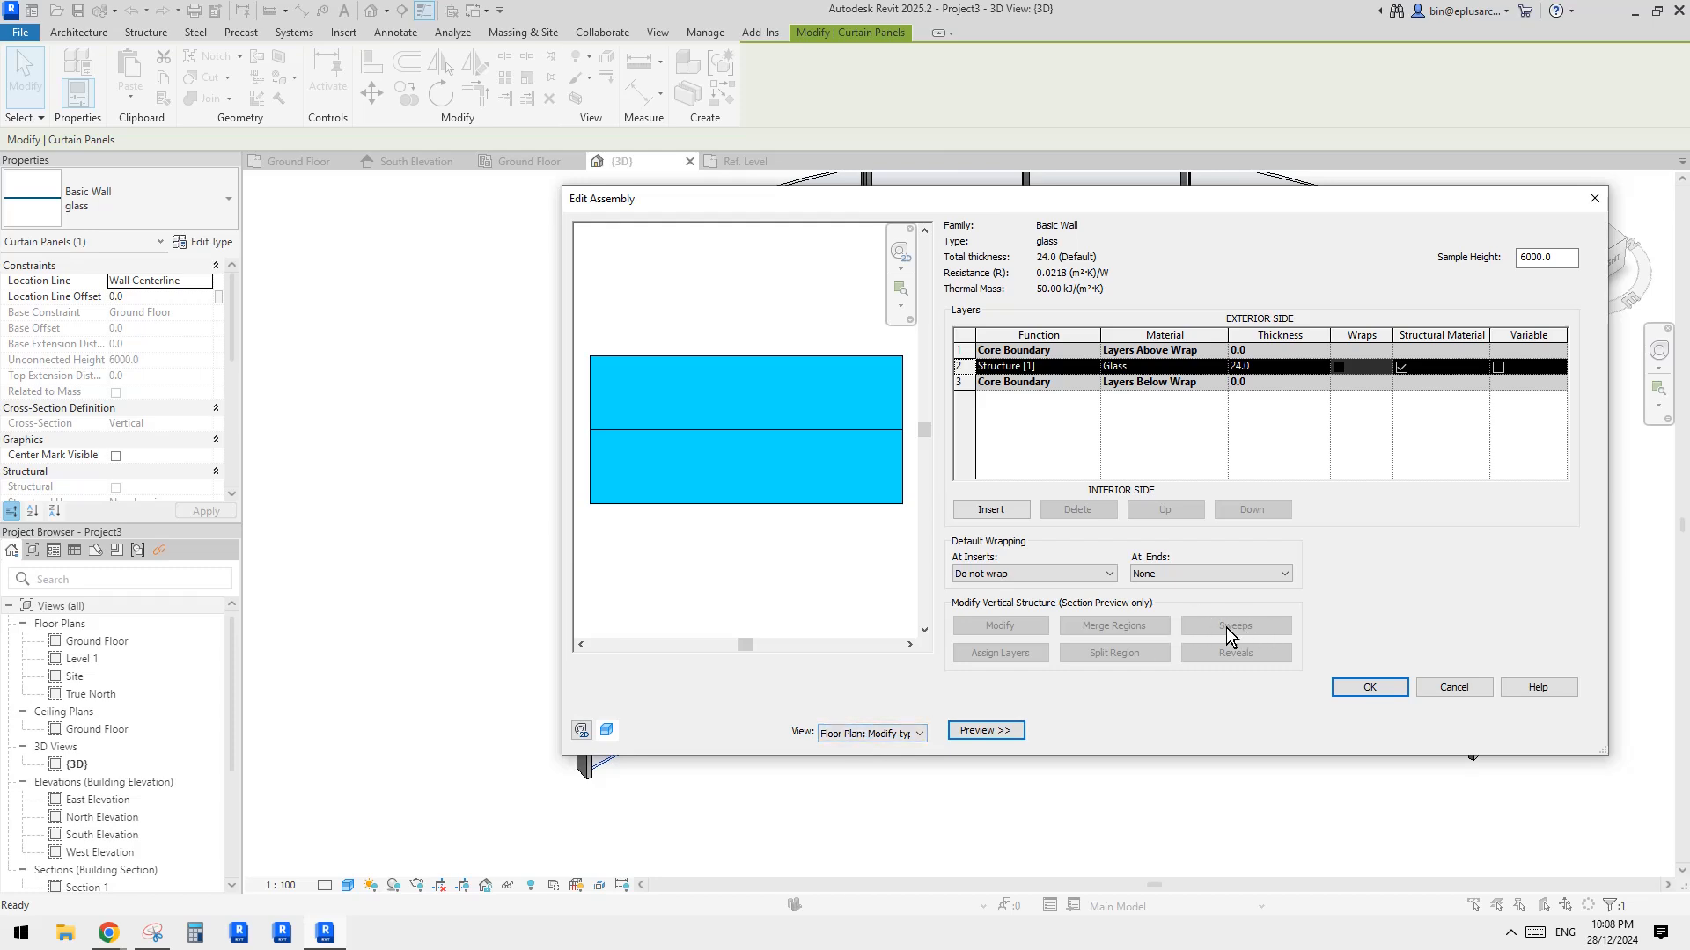
click(913, 733)
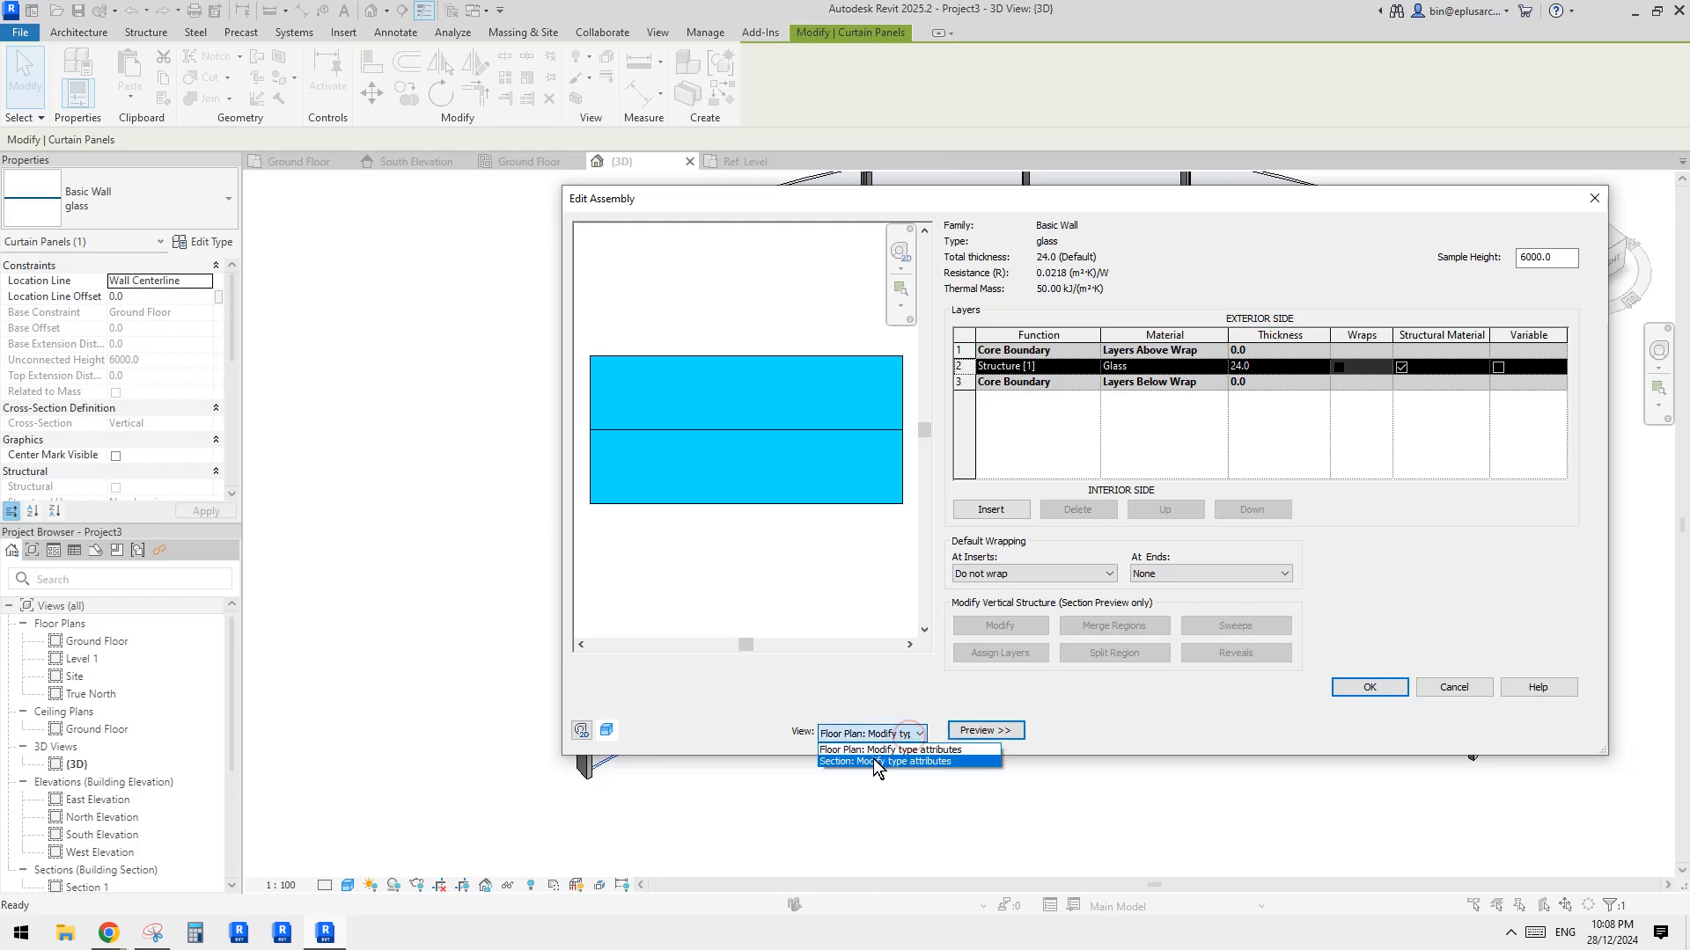
click(836, 762)
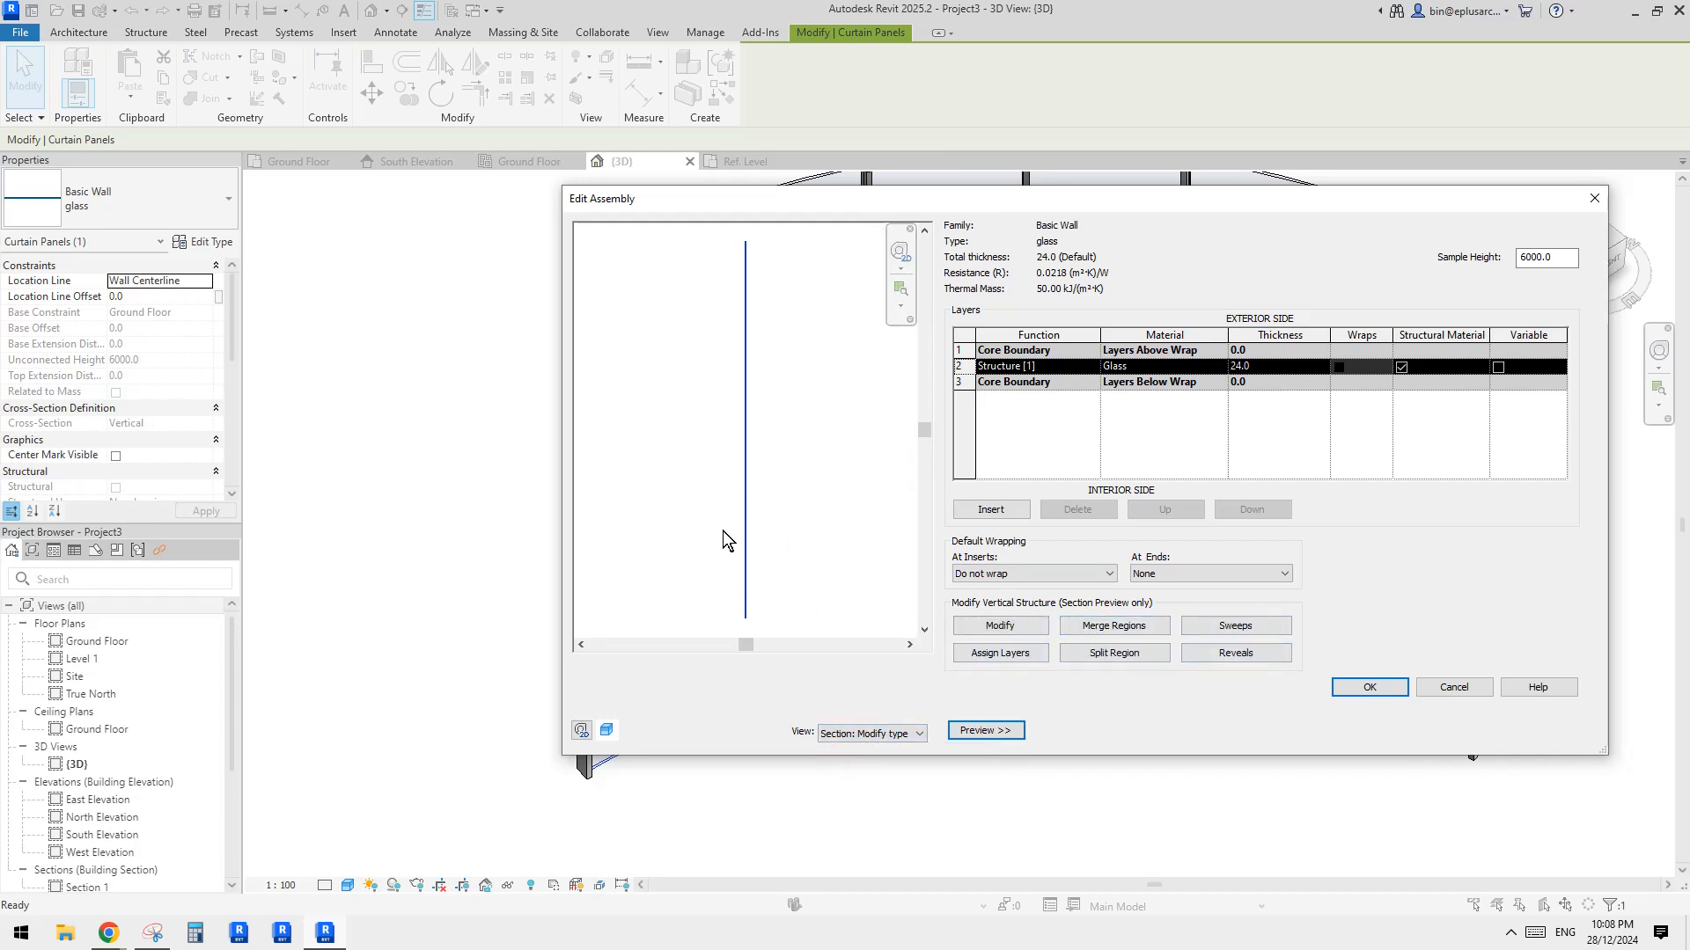
Step: Add a wall sweep with the Family3 profile at the base of the glass wall type
click(1228, 628)
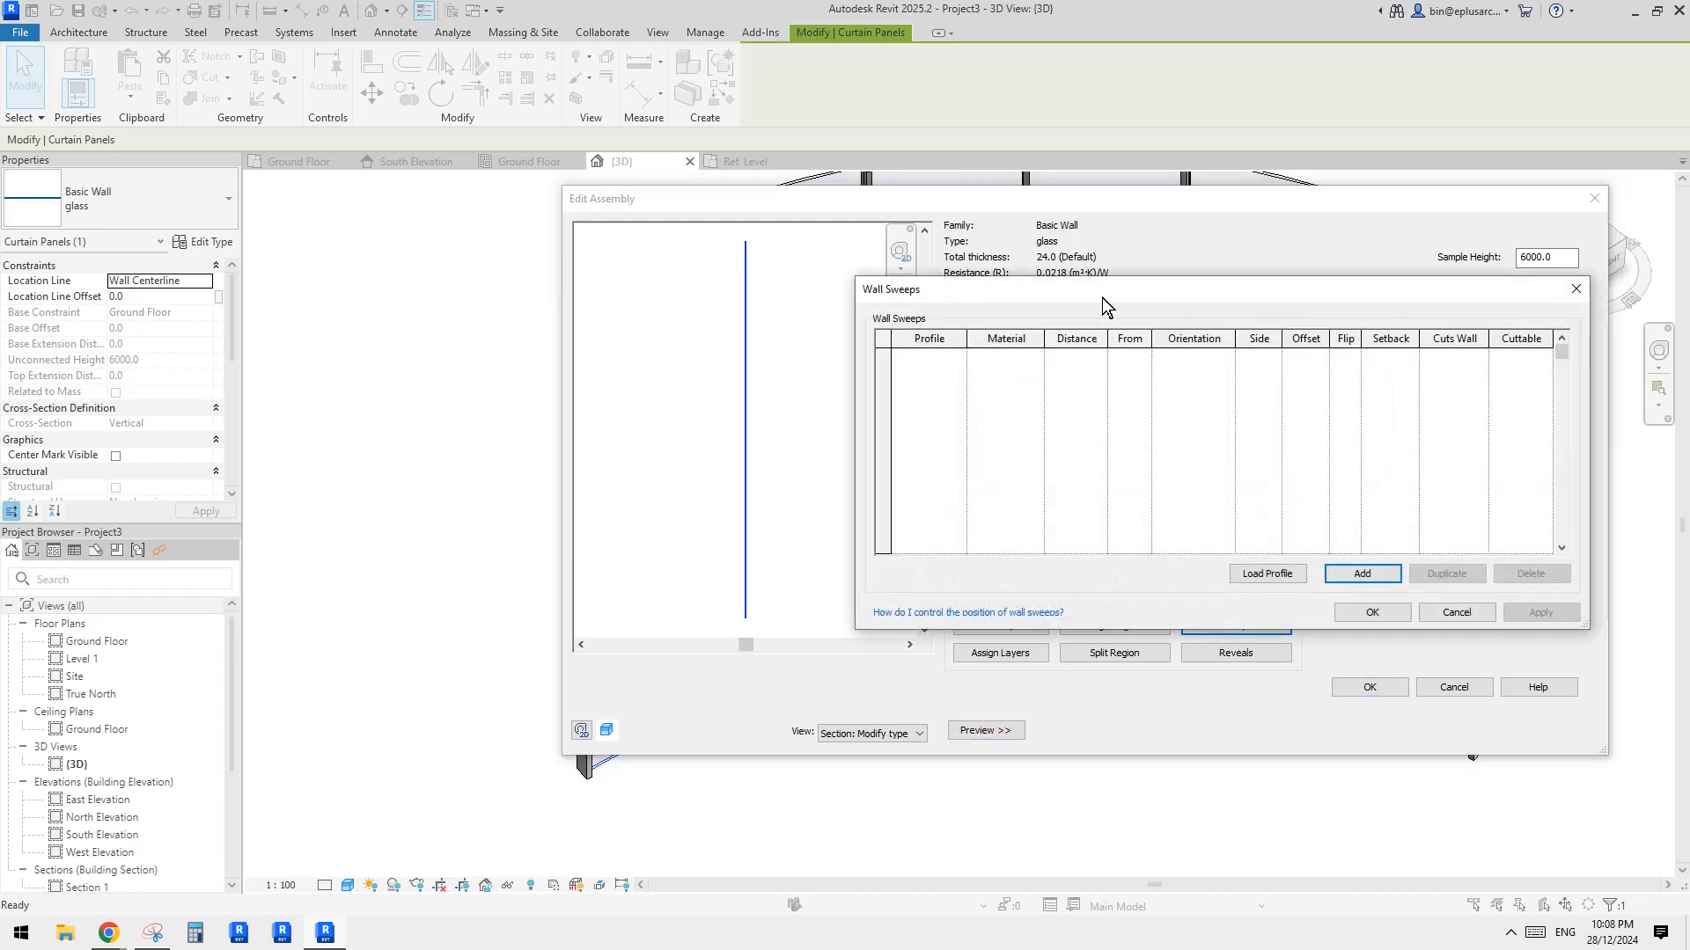
drag(1101, 299, 964, 273)
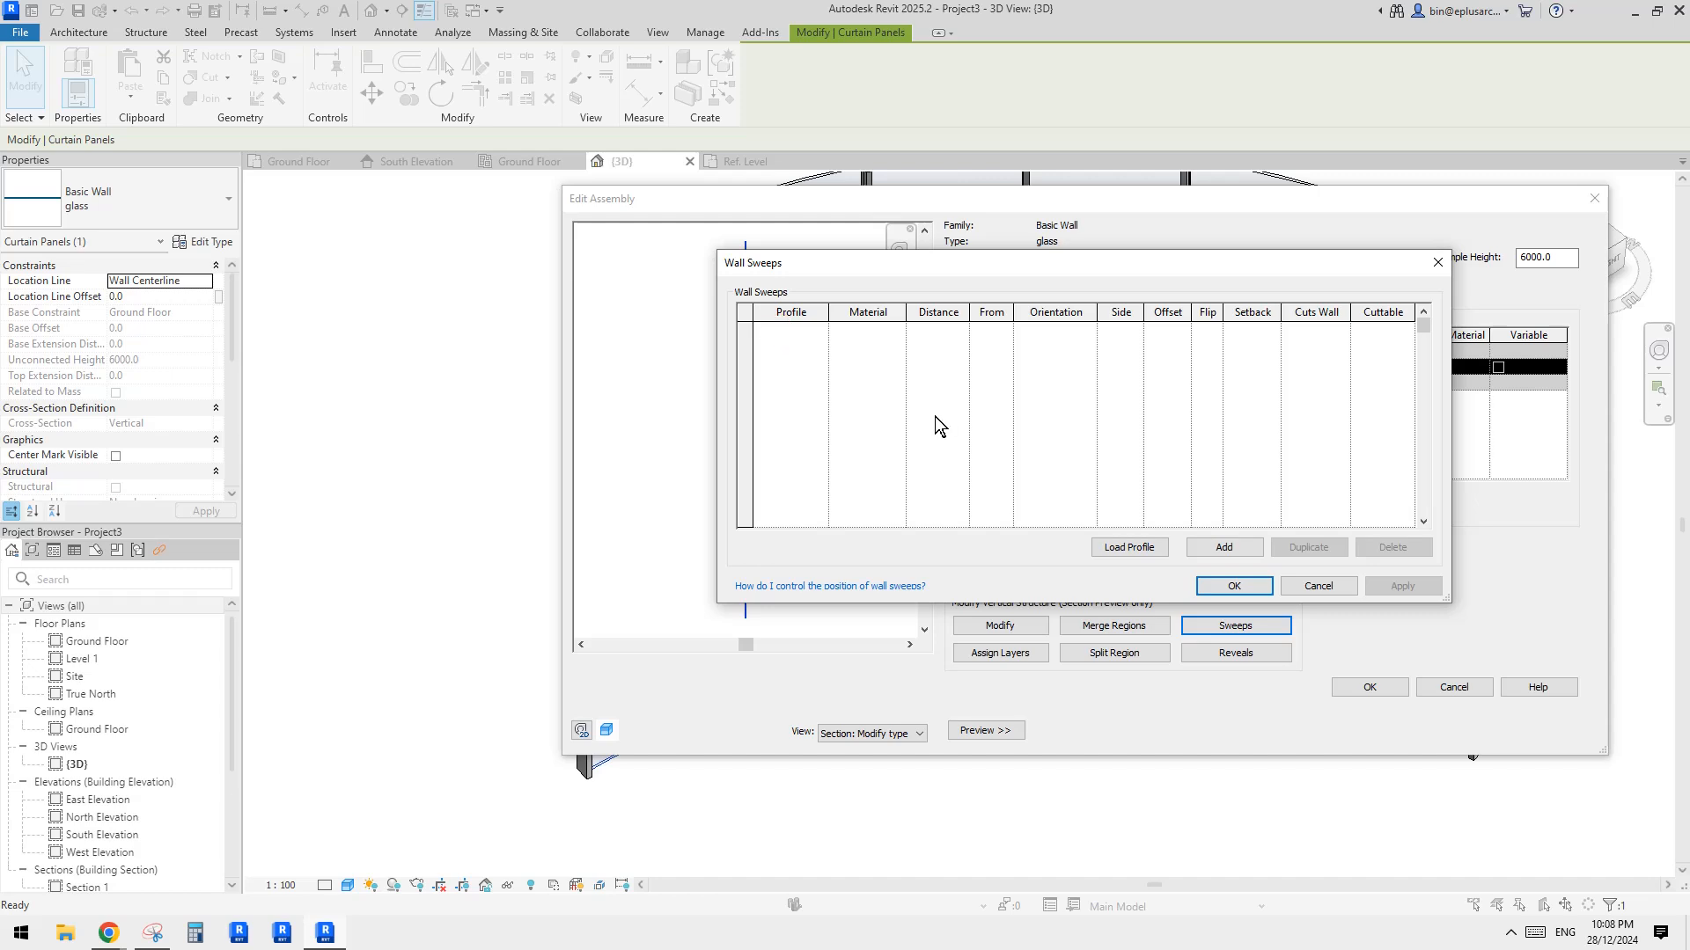
click(1224, 548)
click(824, 333)
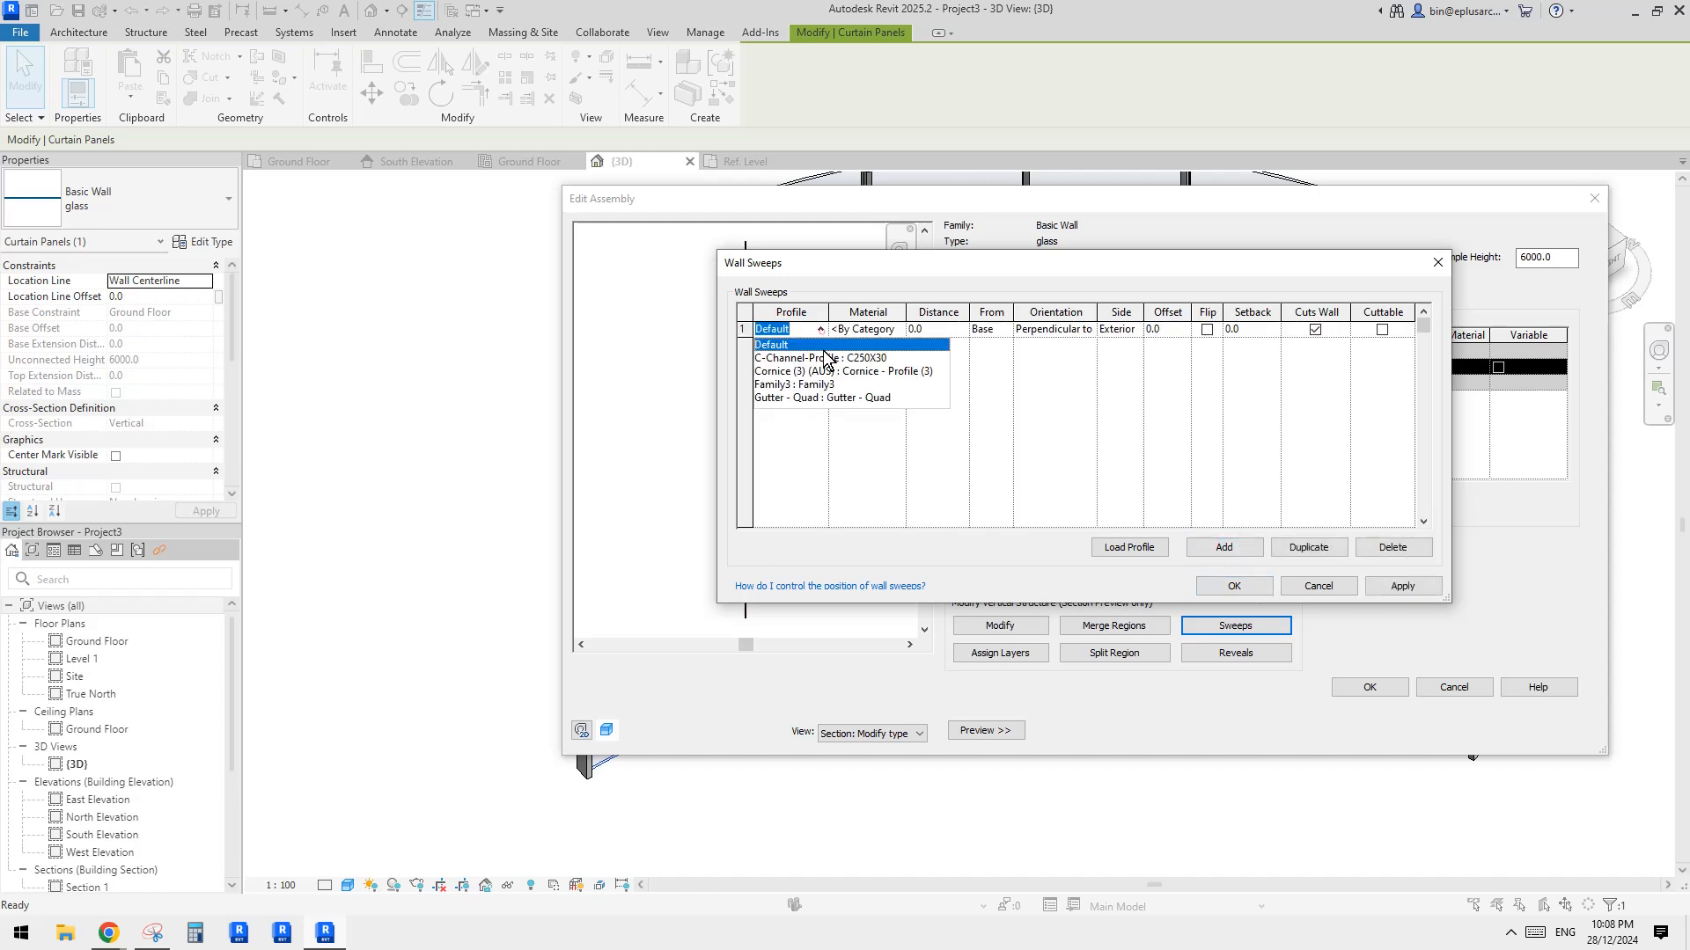
click(779, 384)
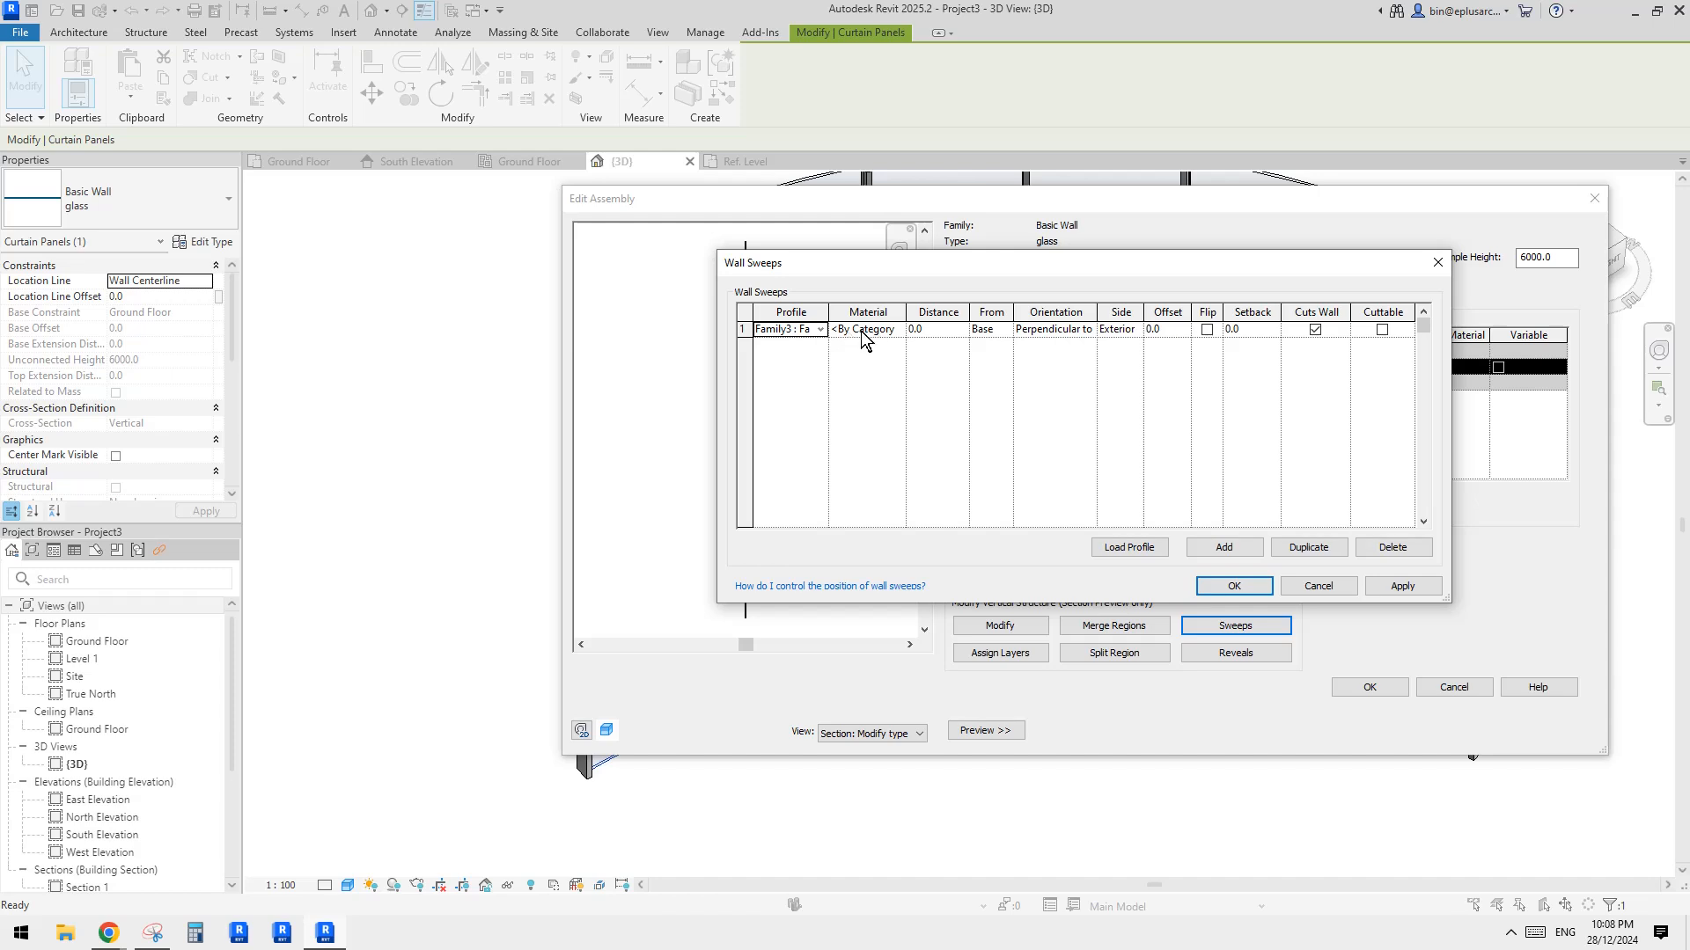
click(1235, 583)
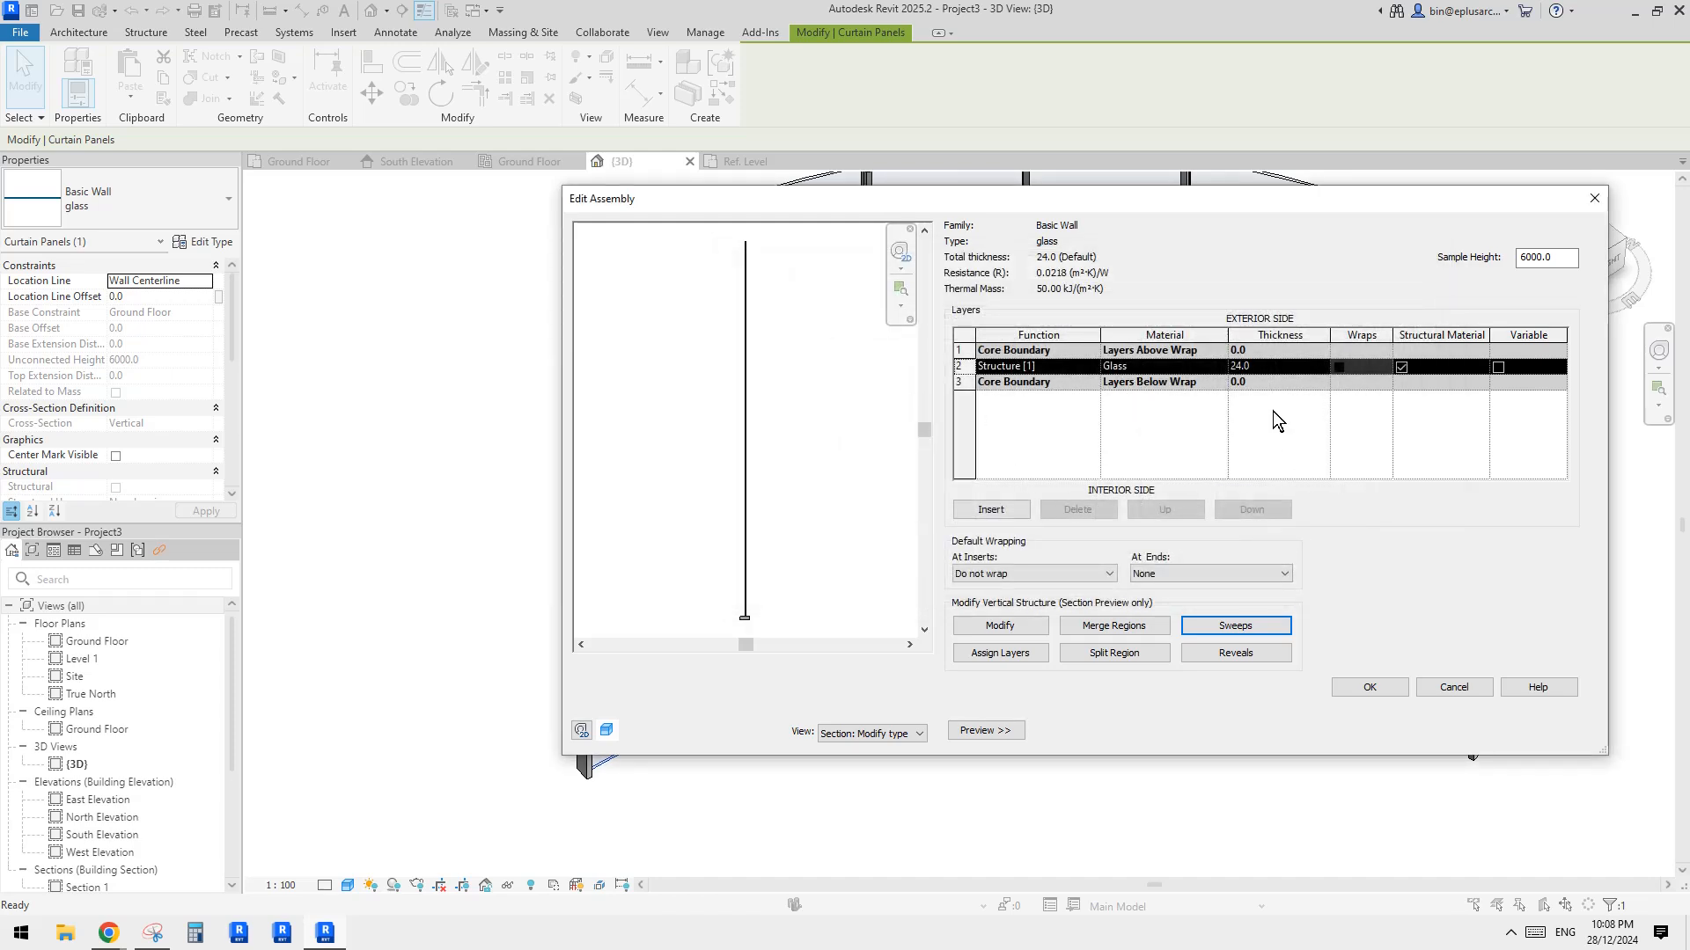
Step: Duplicate the Family3 sweep in the glass wall type's list of wall sweeps
click(1237, 627)
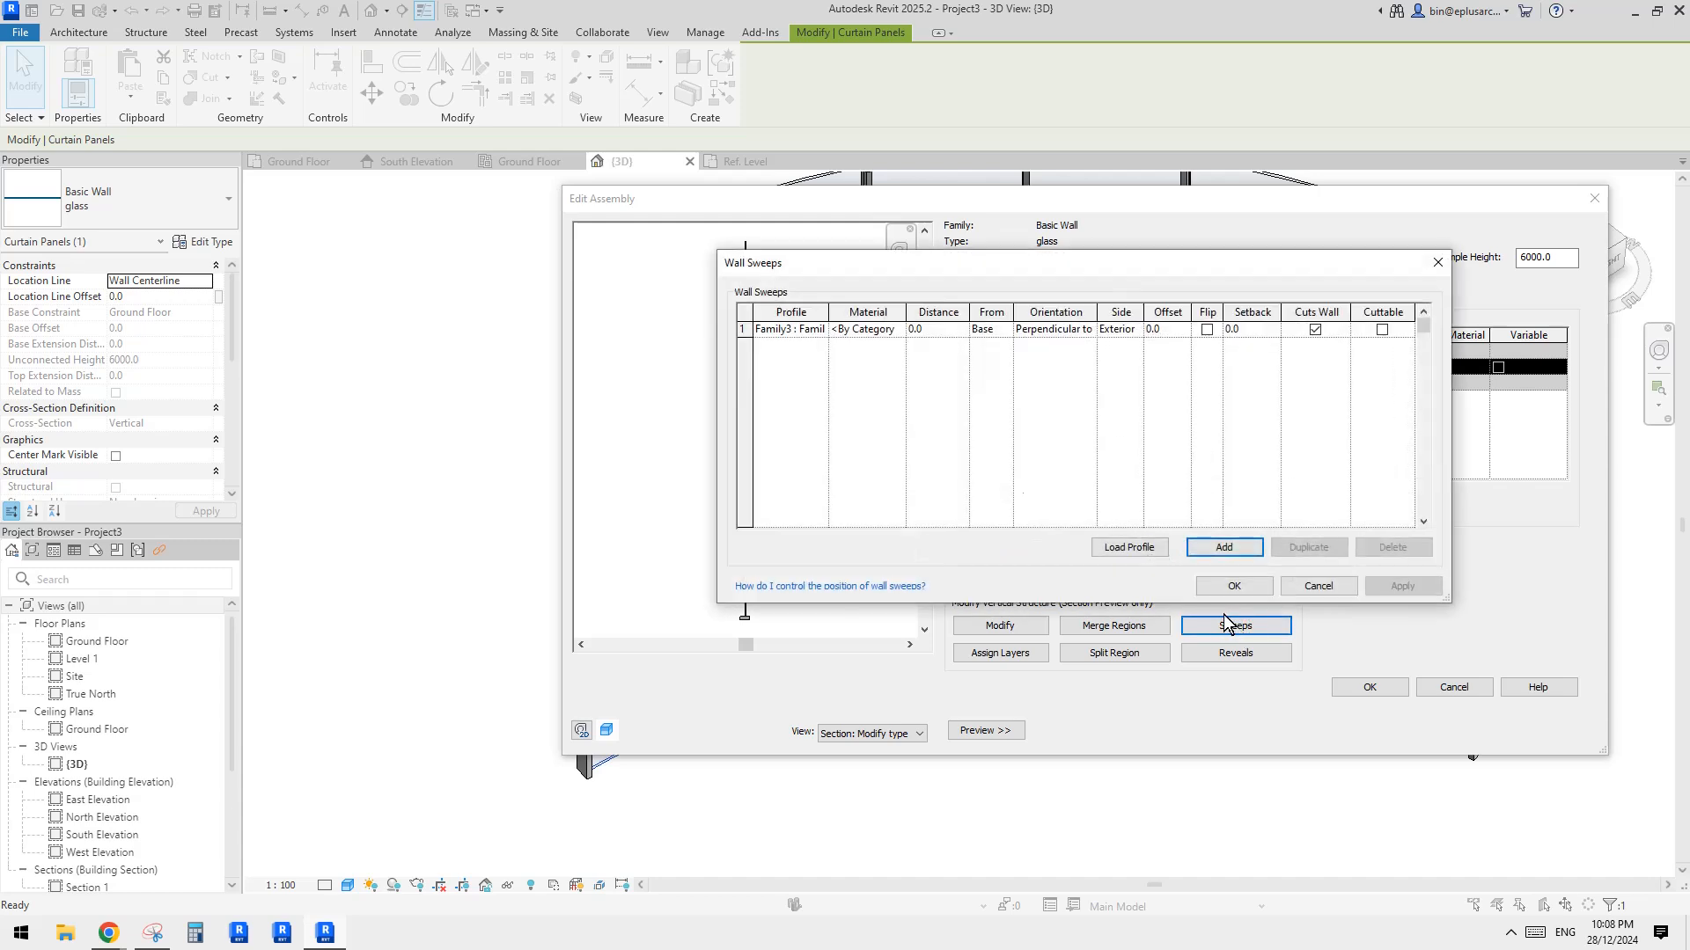
click(790, 335)
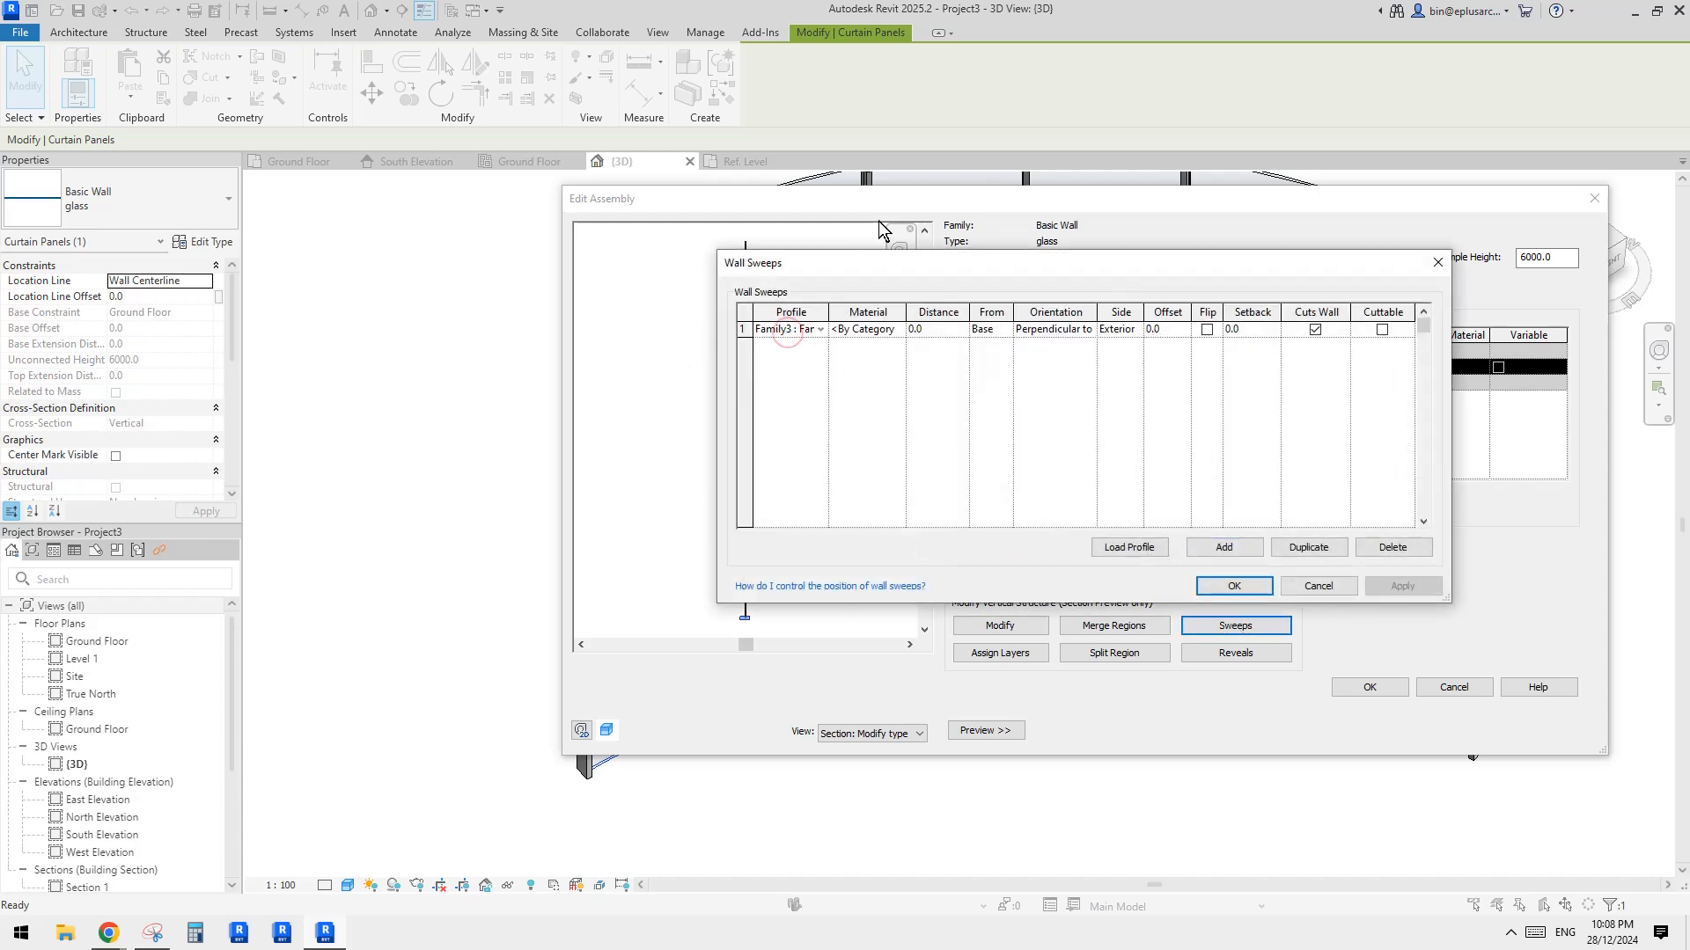
drag(884, 259, 1079, 265)
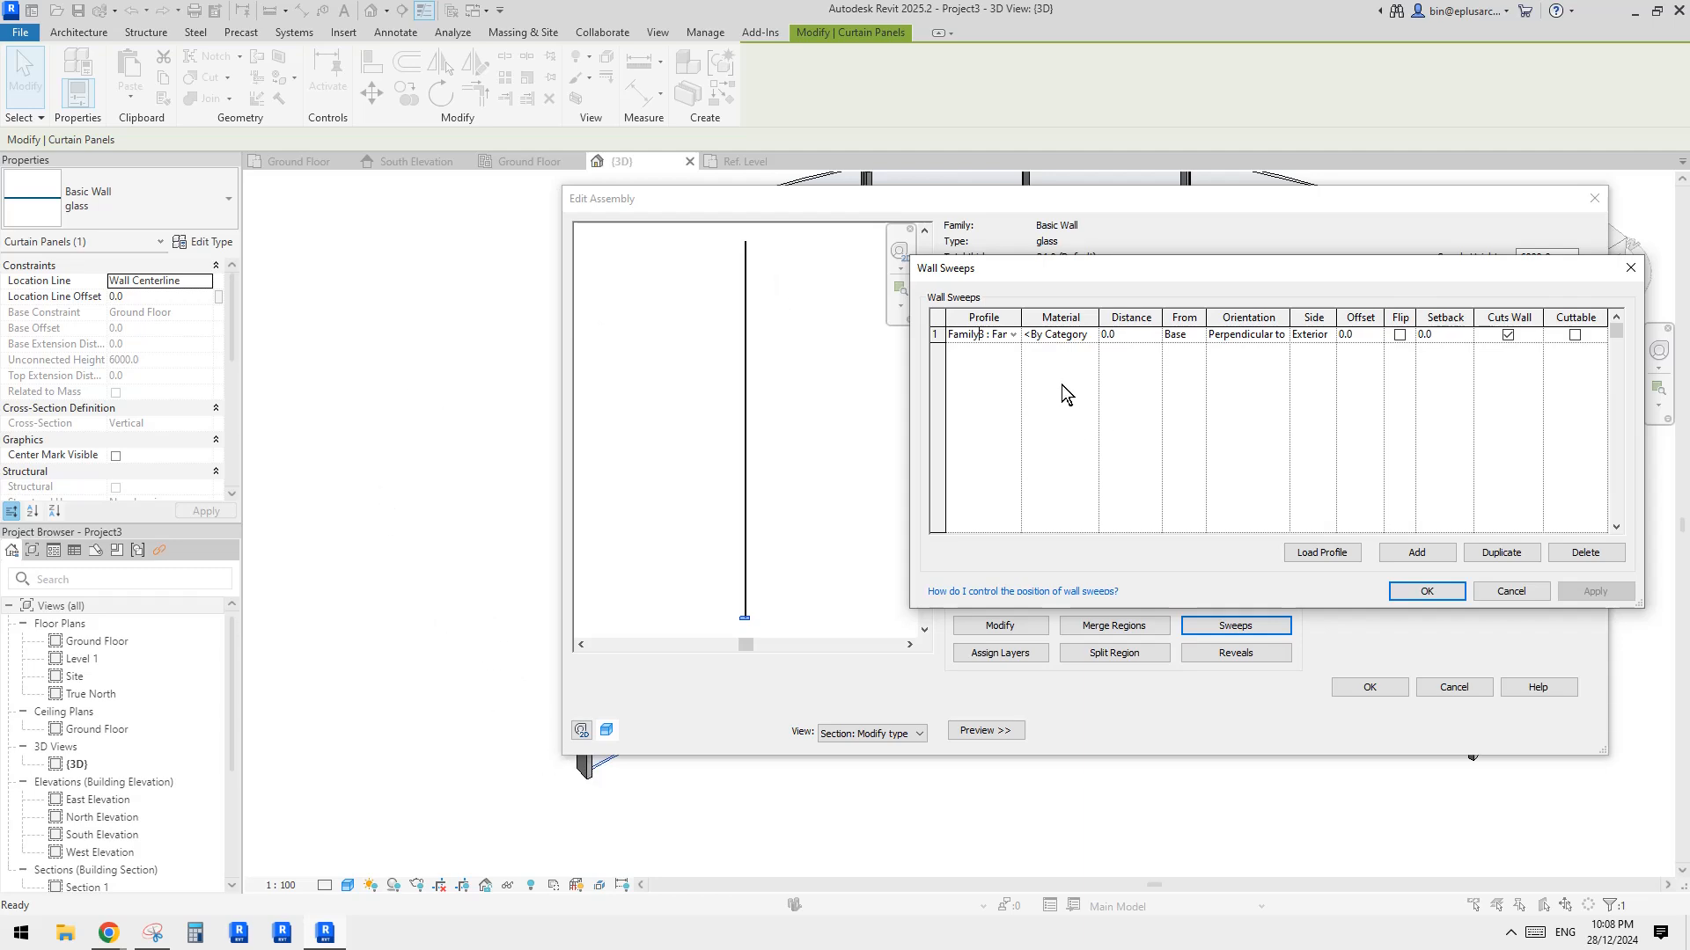
click(971, 350)
click(1501, 553)
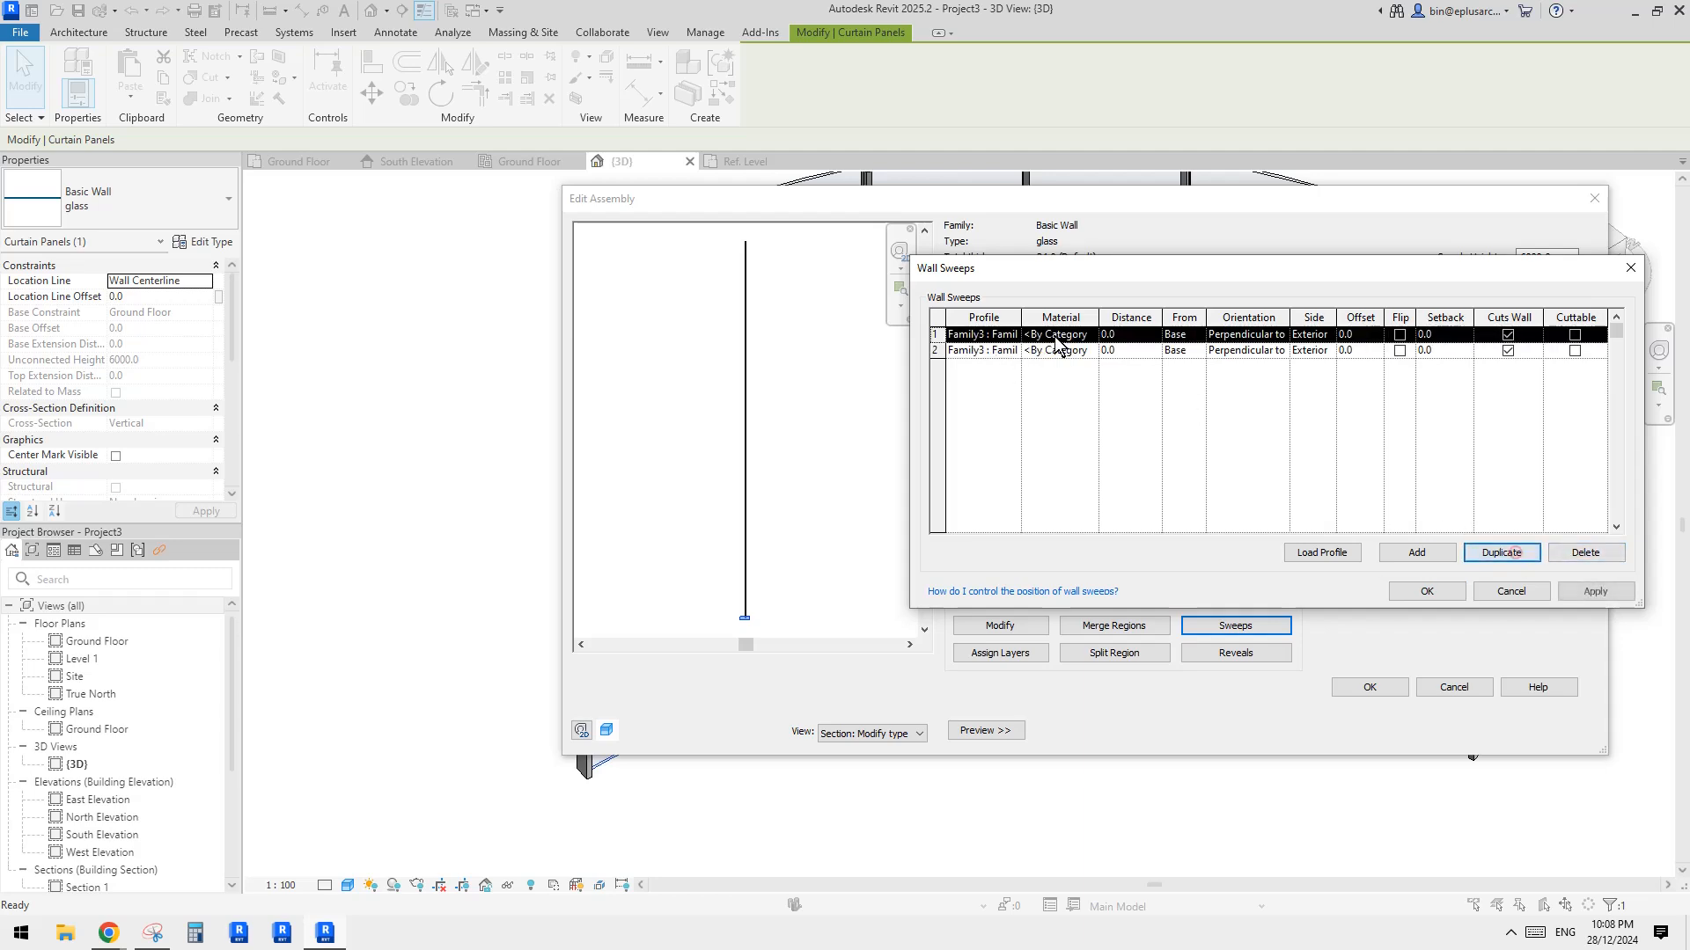
Step: Set the first sweep's distance from the base to 2500 mm and accept the wall sweeps
click(1128, 335)
click(1134, 351)
click(1135, 338)
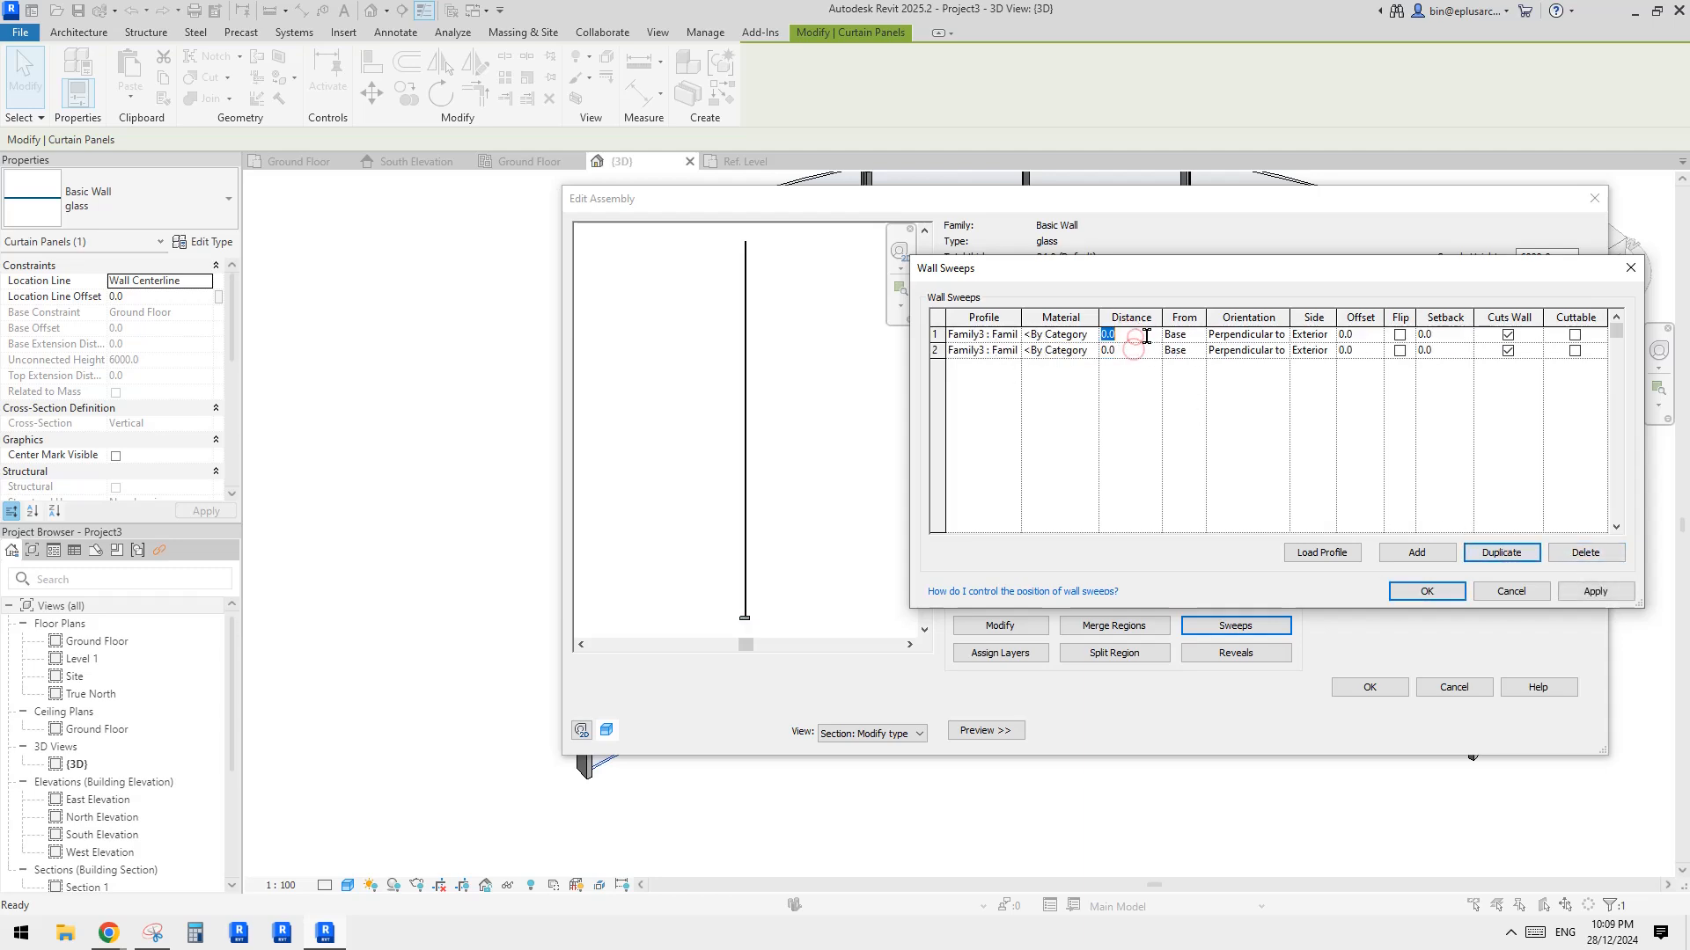
text(2500)
click(1117, 386)
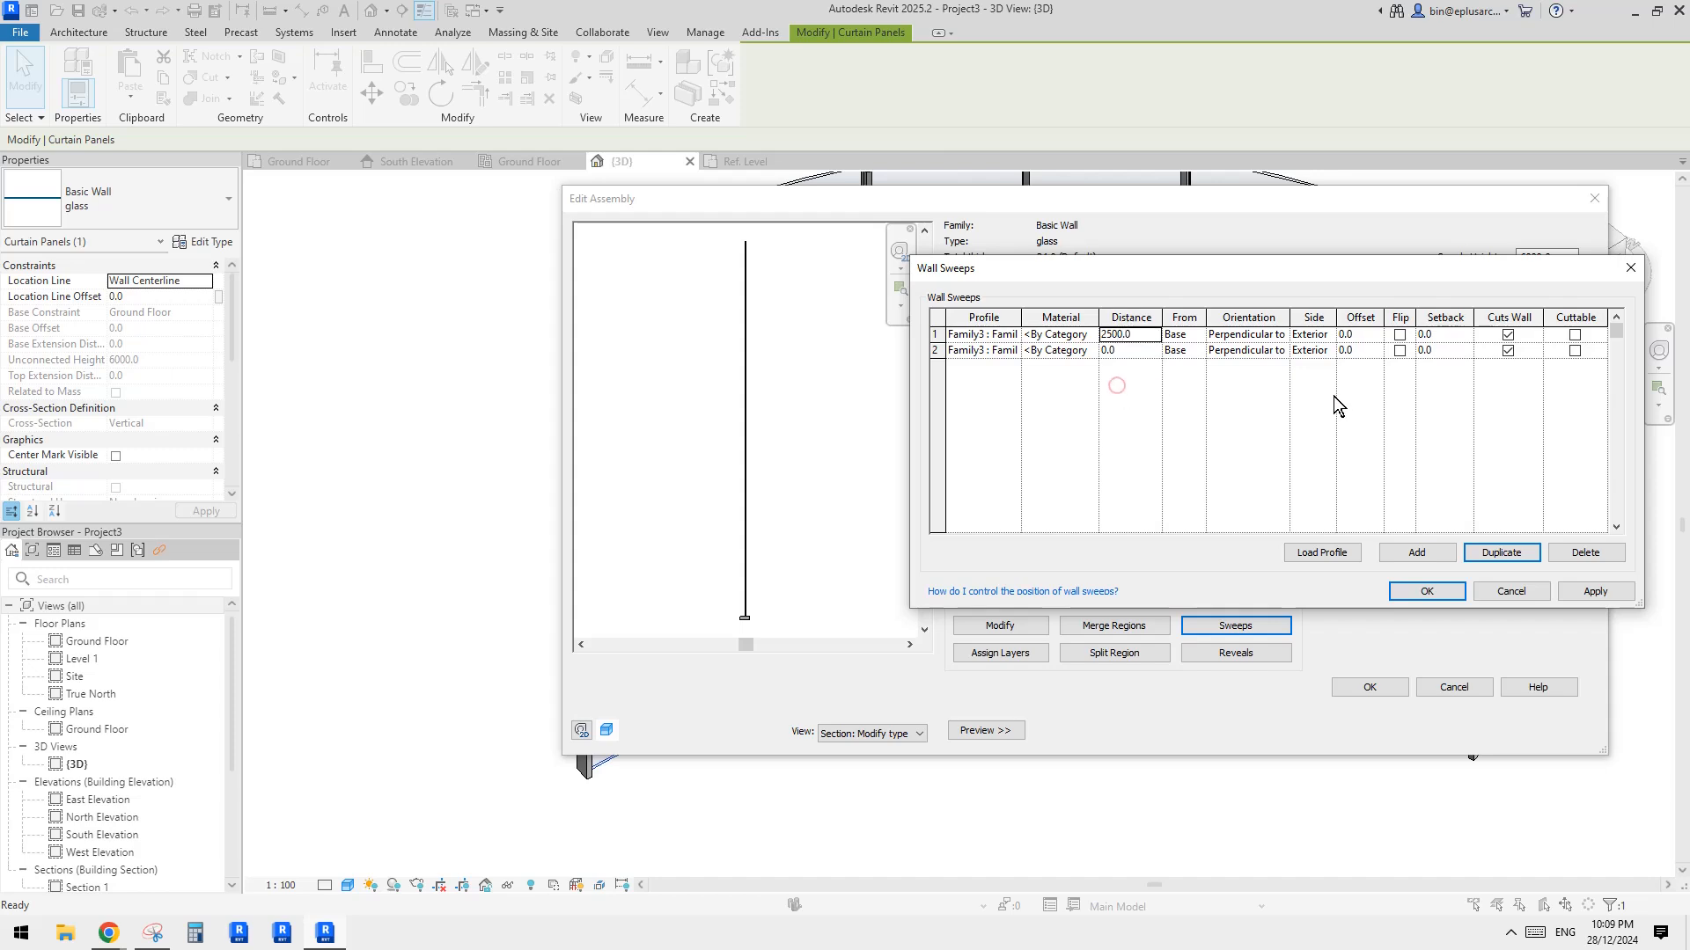
click(1441, 585)
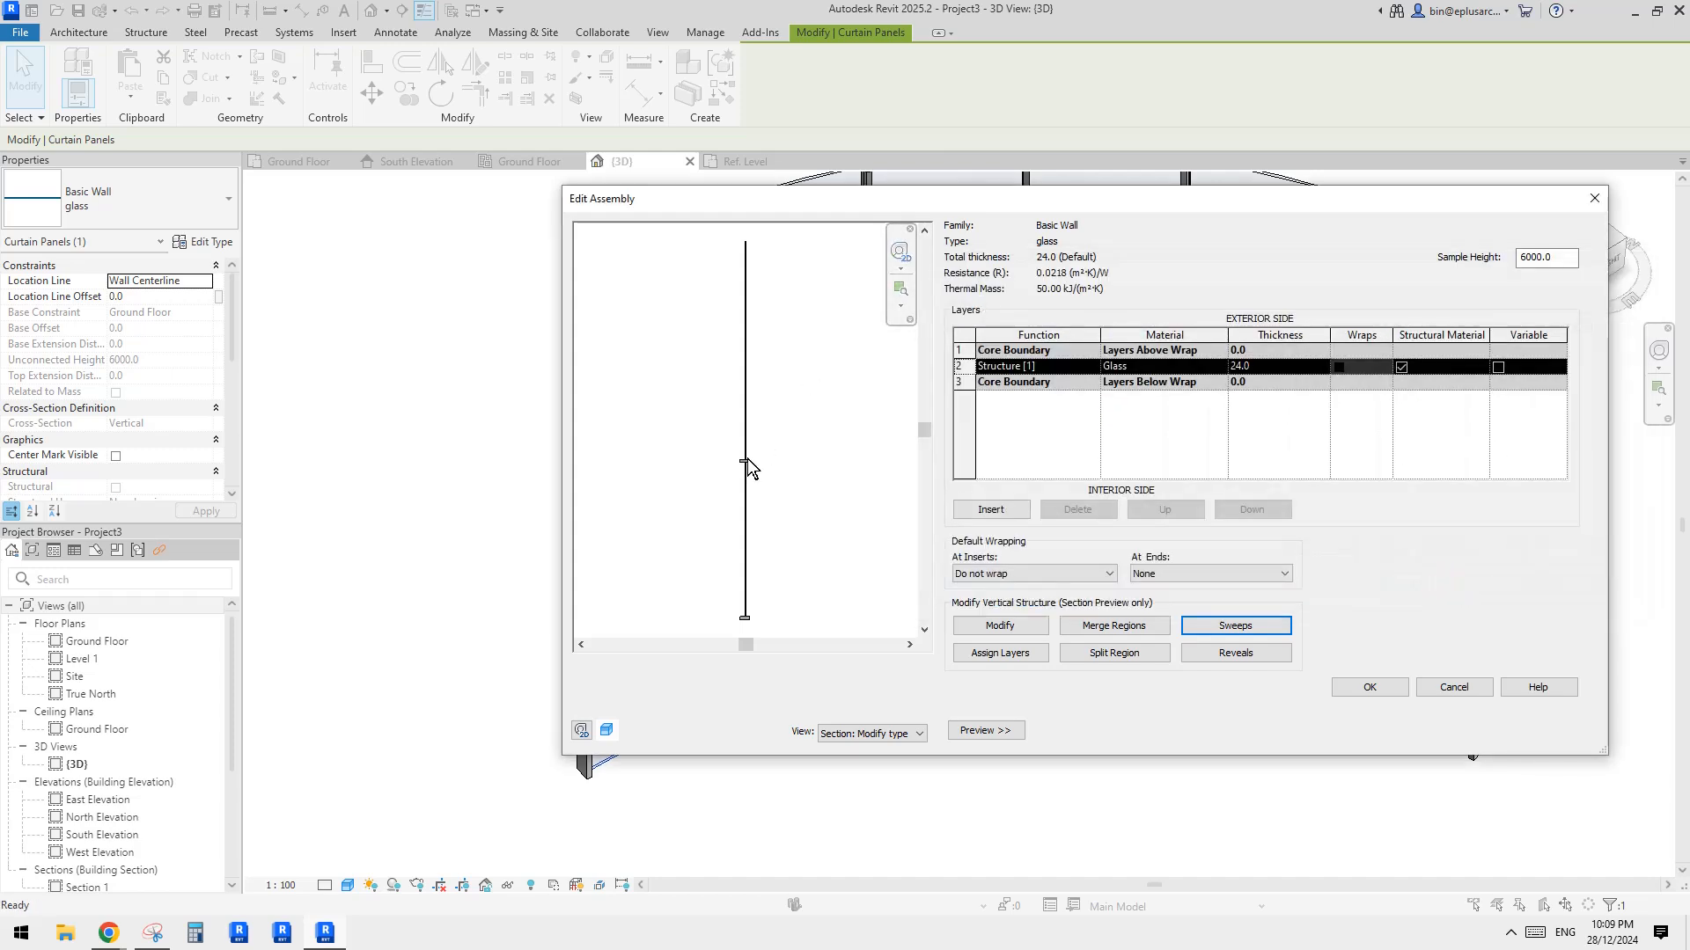
Step: Set the assembly's sample height to 2500 mm and apply the edited glass wall type to the curtain panels
double_click(1567, 262)
text(2500)
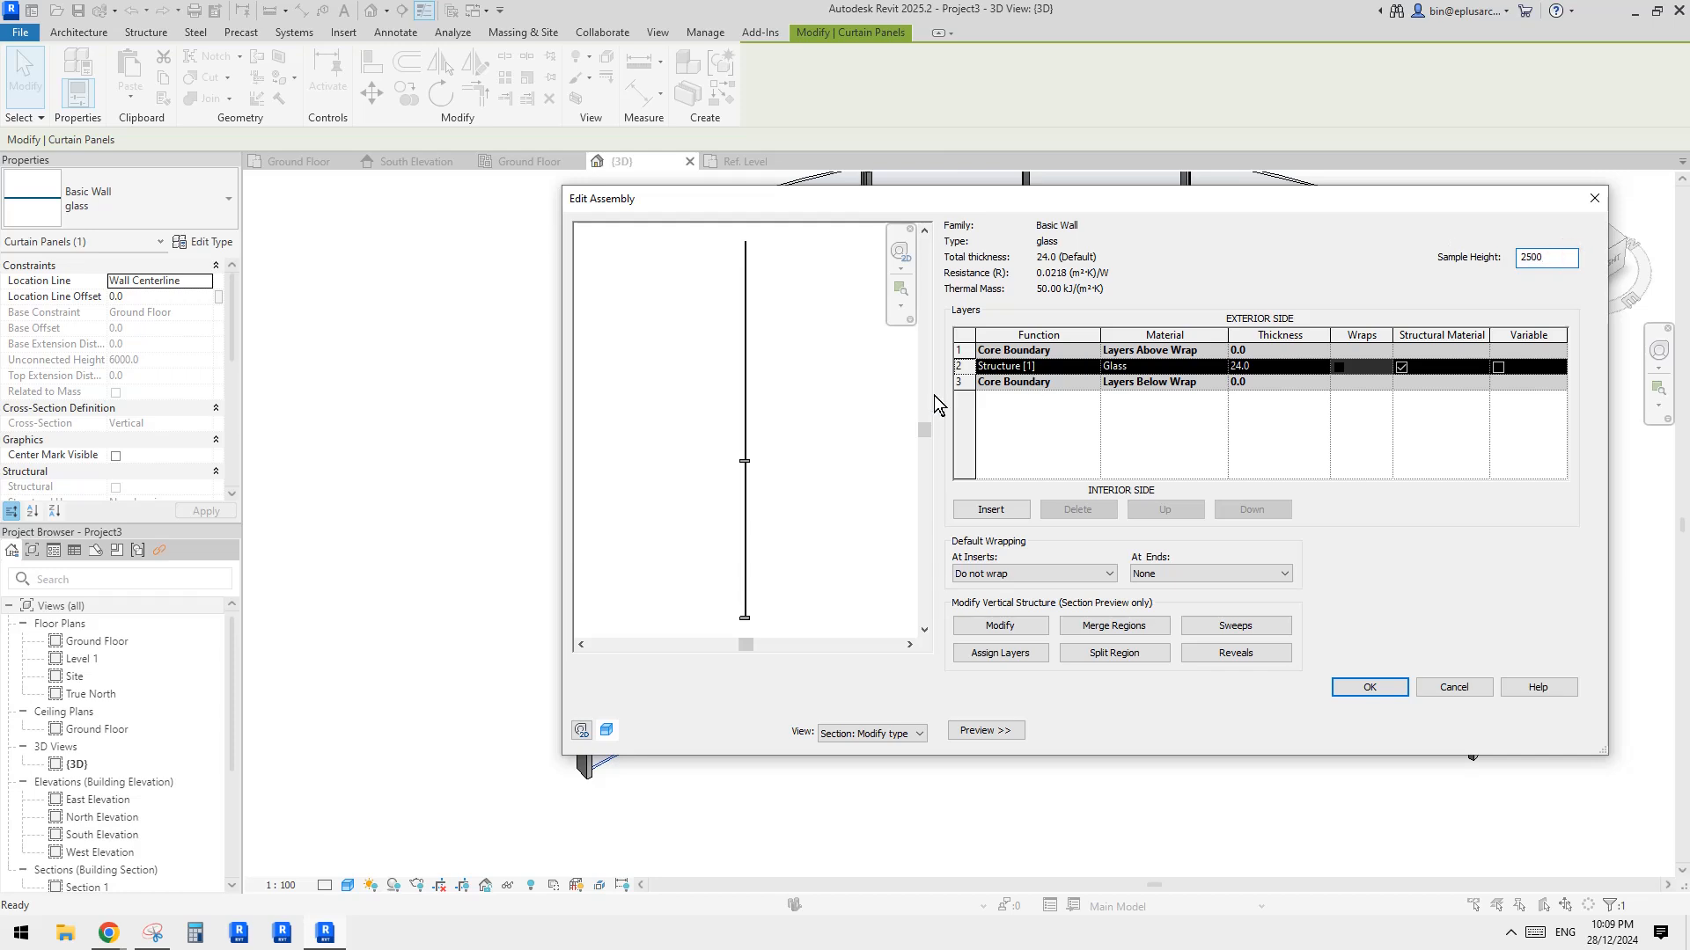
click(862, 403)
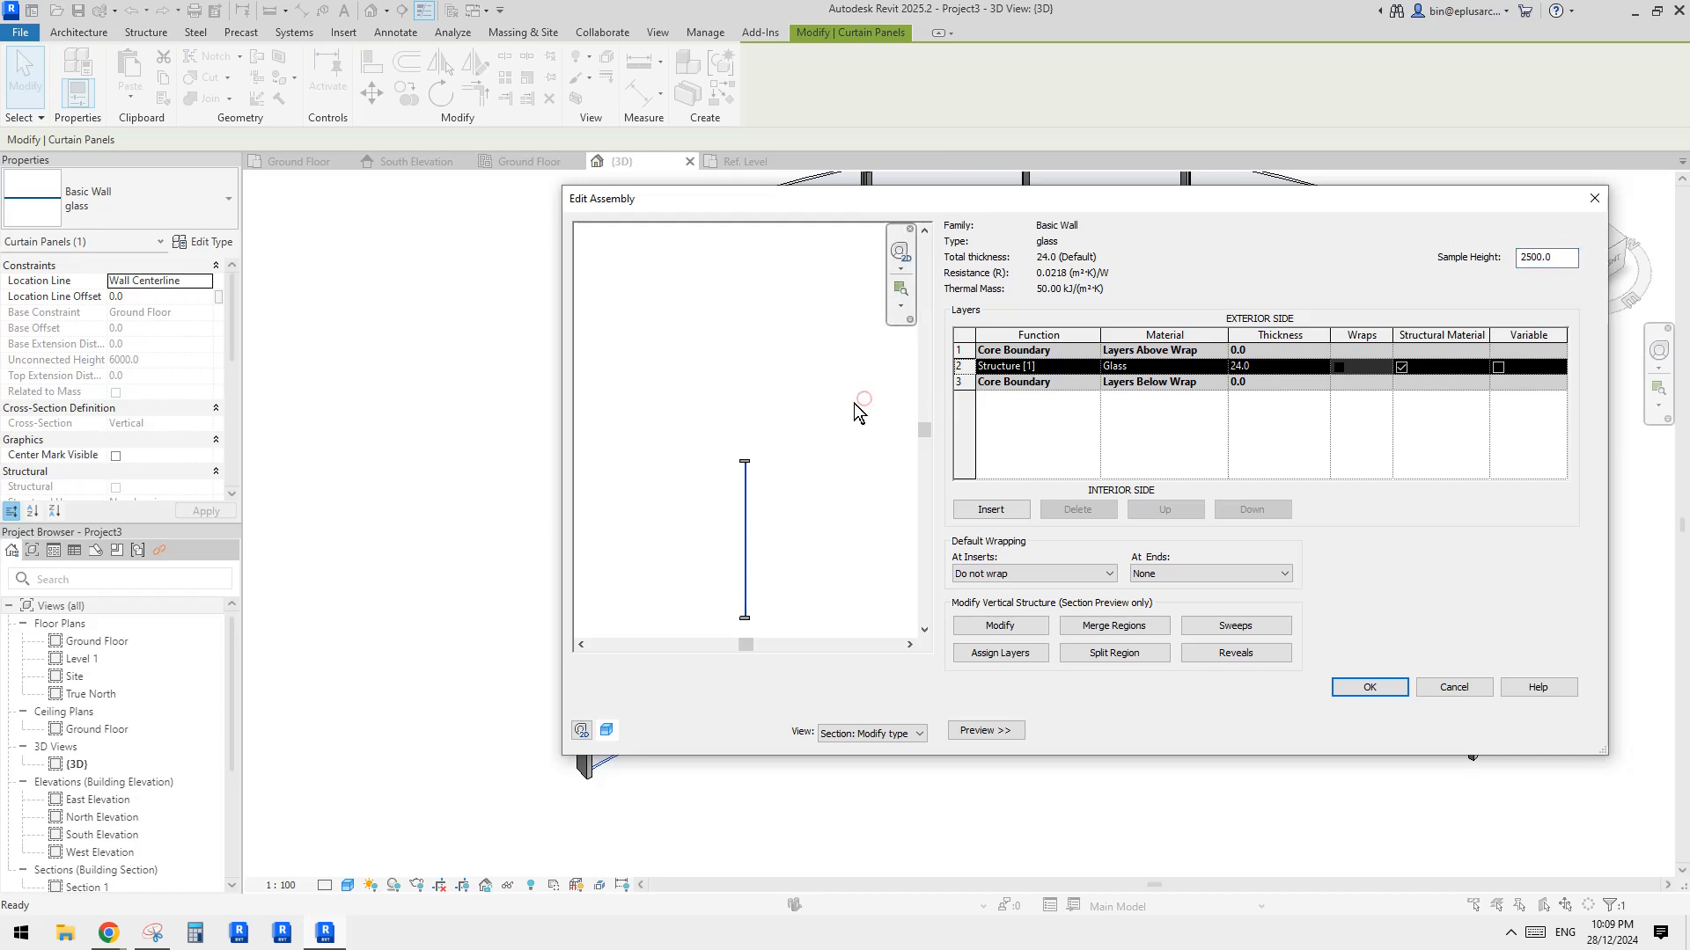
click(1344, 685)
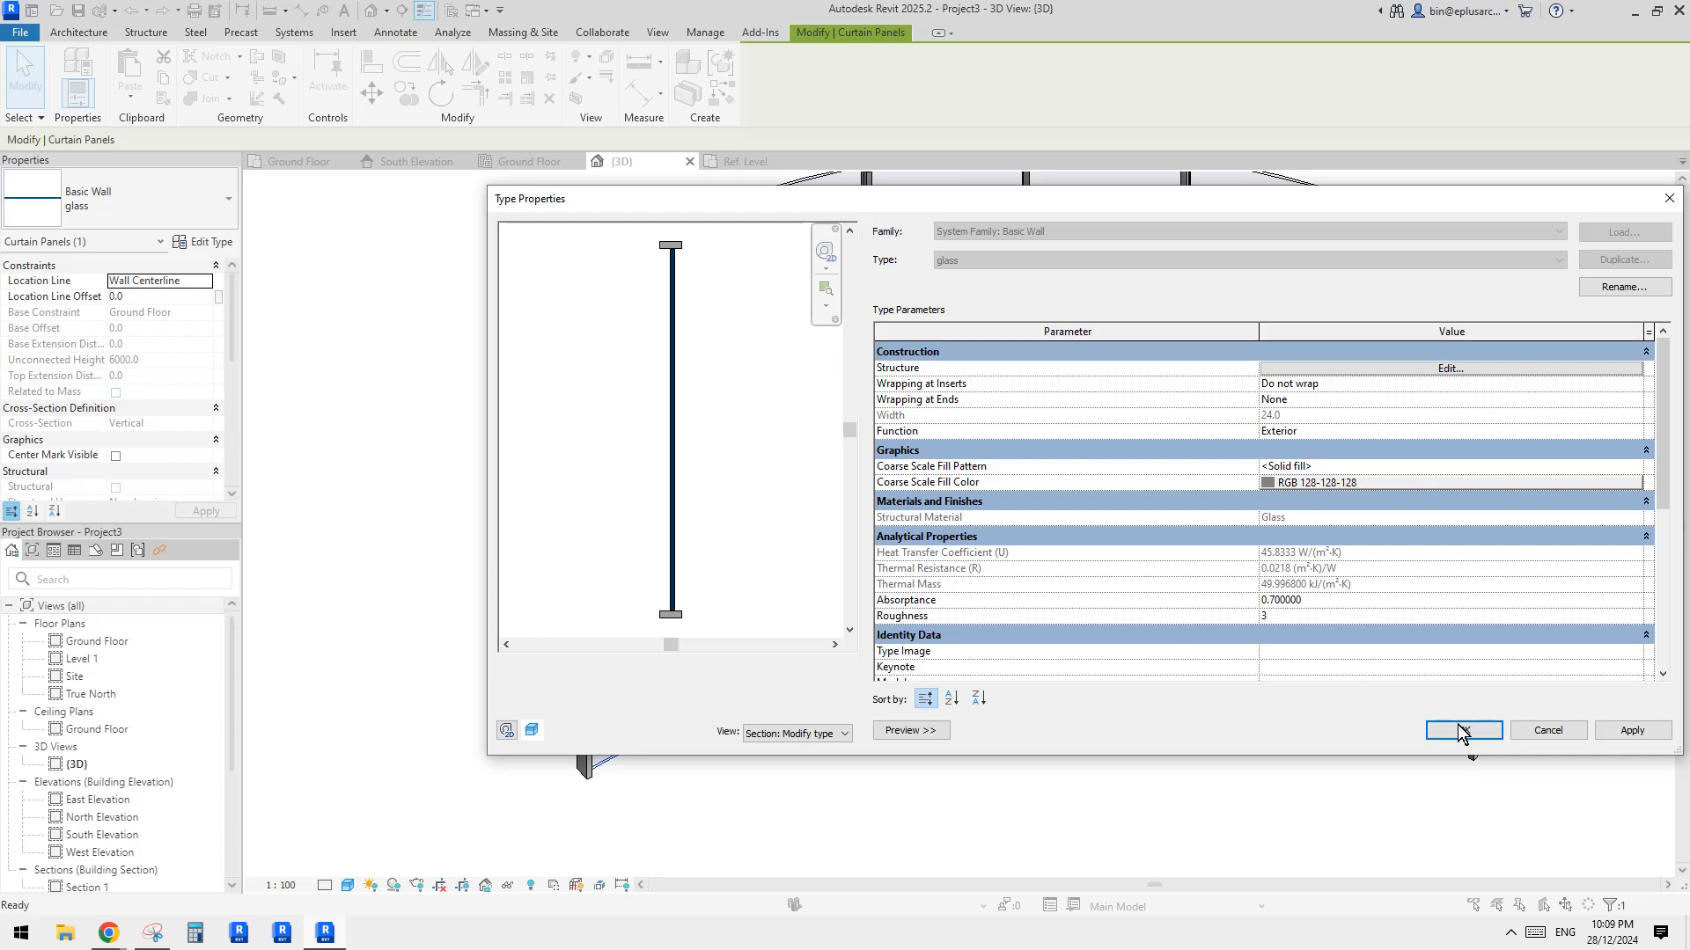
click(1464, 731)
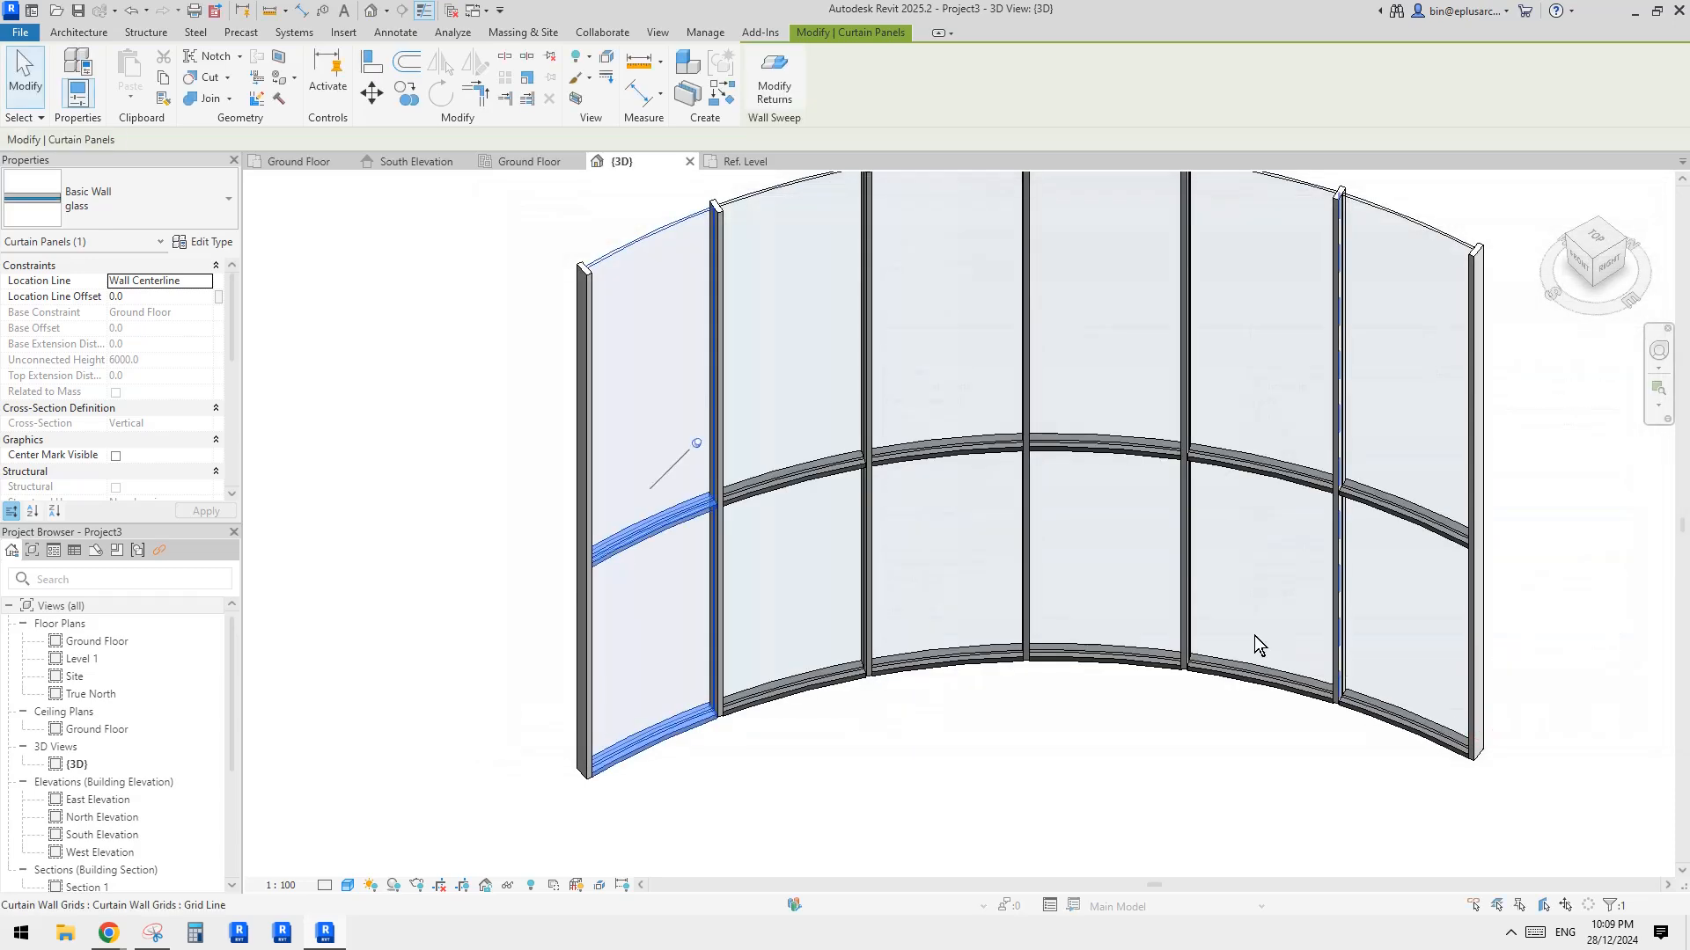
Step: Examine the horizontal sweeps across the curved curtain wall from several angles in the 3D view
scroll(1119, 632, down, 2)
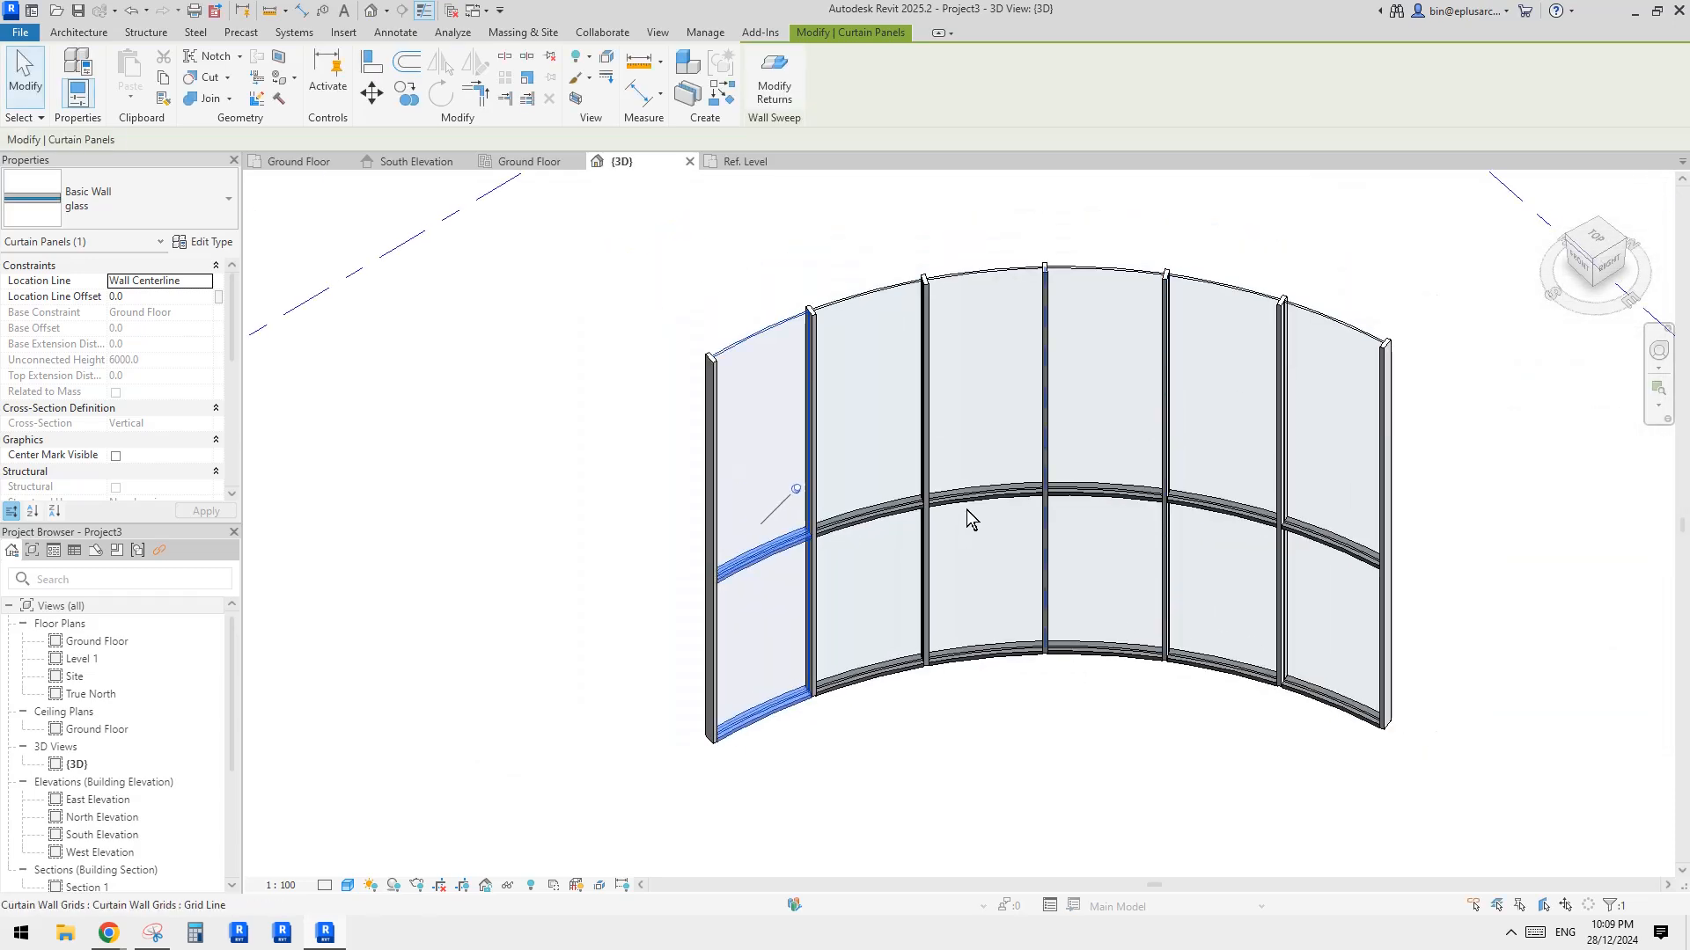
click(1486, 452)
scroll(1302, 422, down, 2)
shift+middle_drag(1281, 419, 1159, 400)
click(1160, 426)
click(1160, 427)
scroll(1056, 383, up, 1)
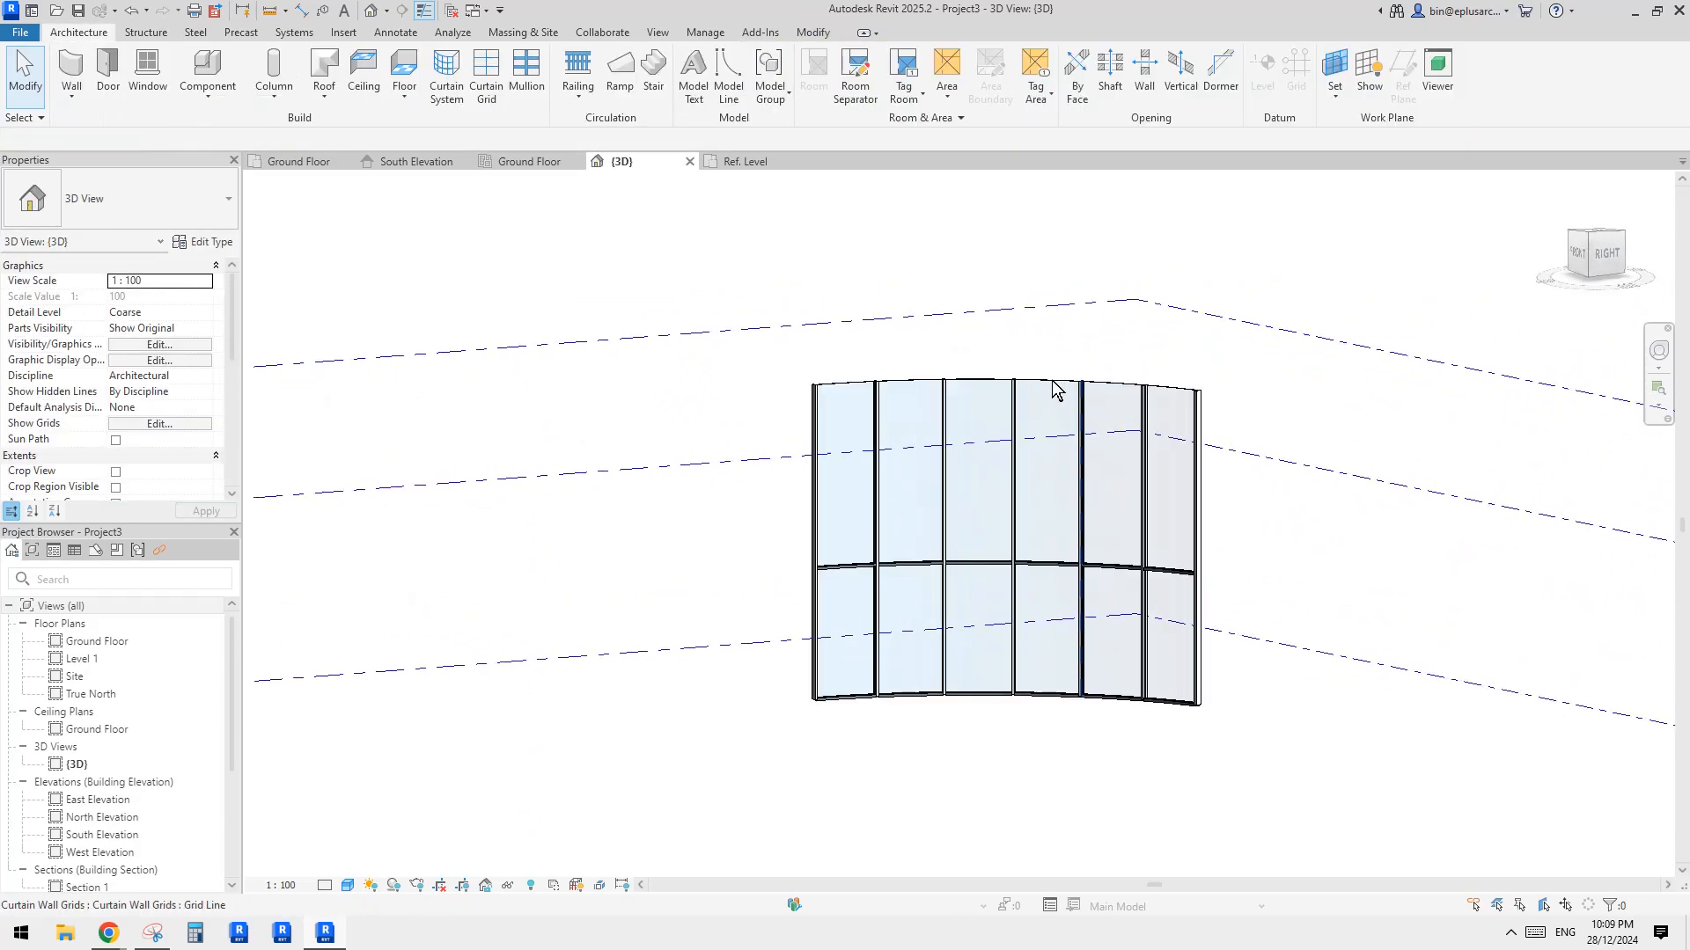
shift+middle_drag(1358, 472, 1192, 446)
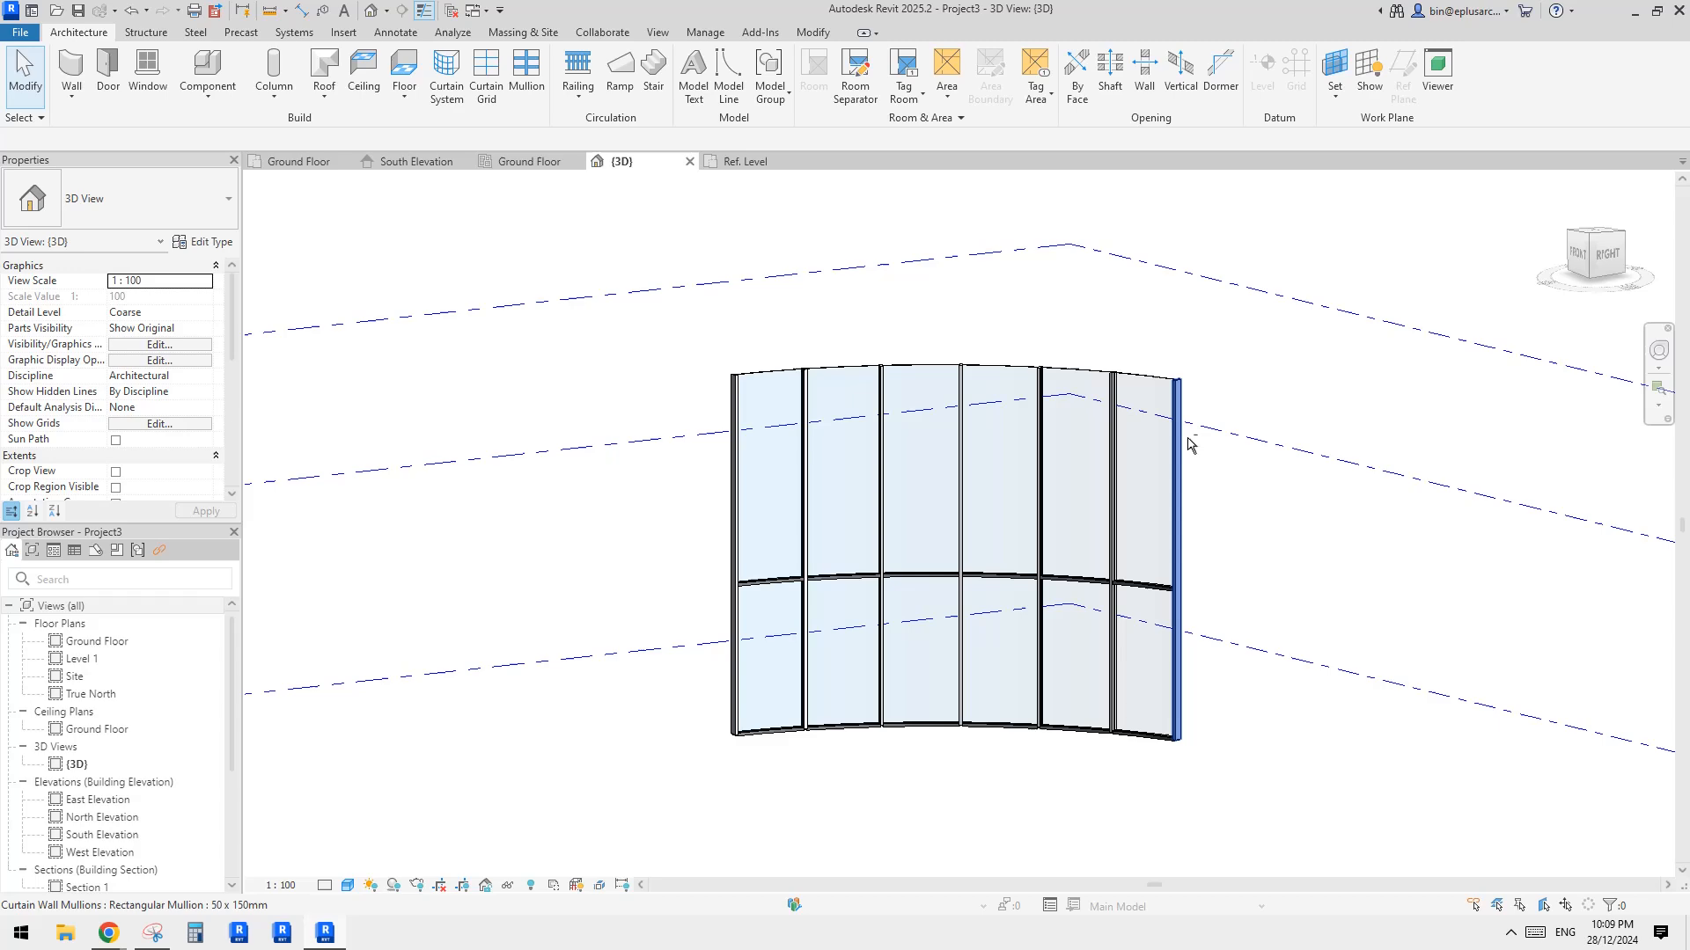
Step: Set the base constraint of the curved curtain wall to Level 3
click(1085, 389)
scroll(1148, 407, up, 1)
click(1233, 388)
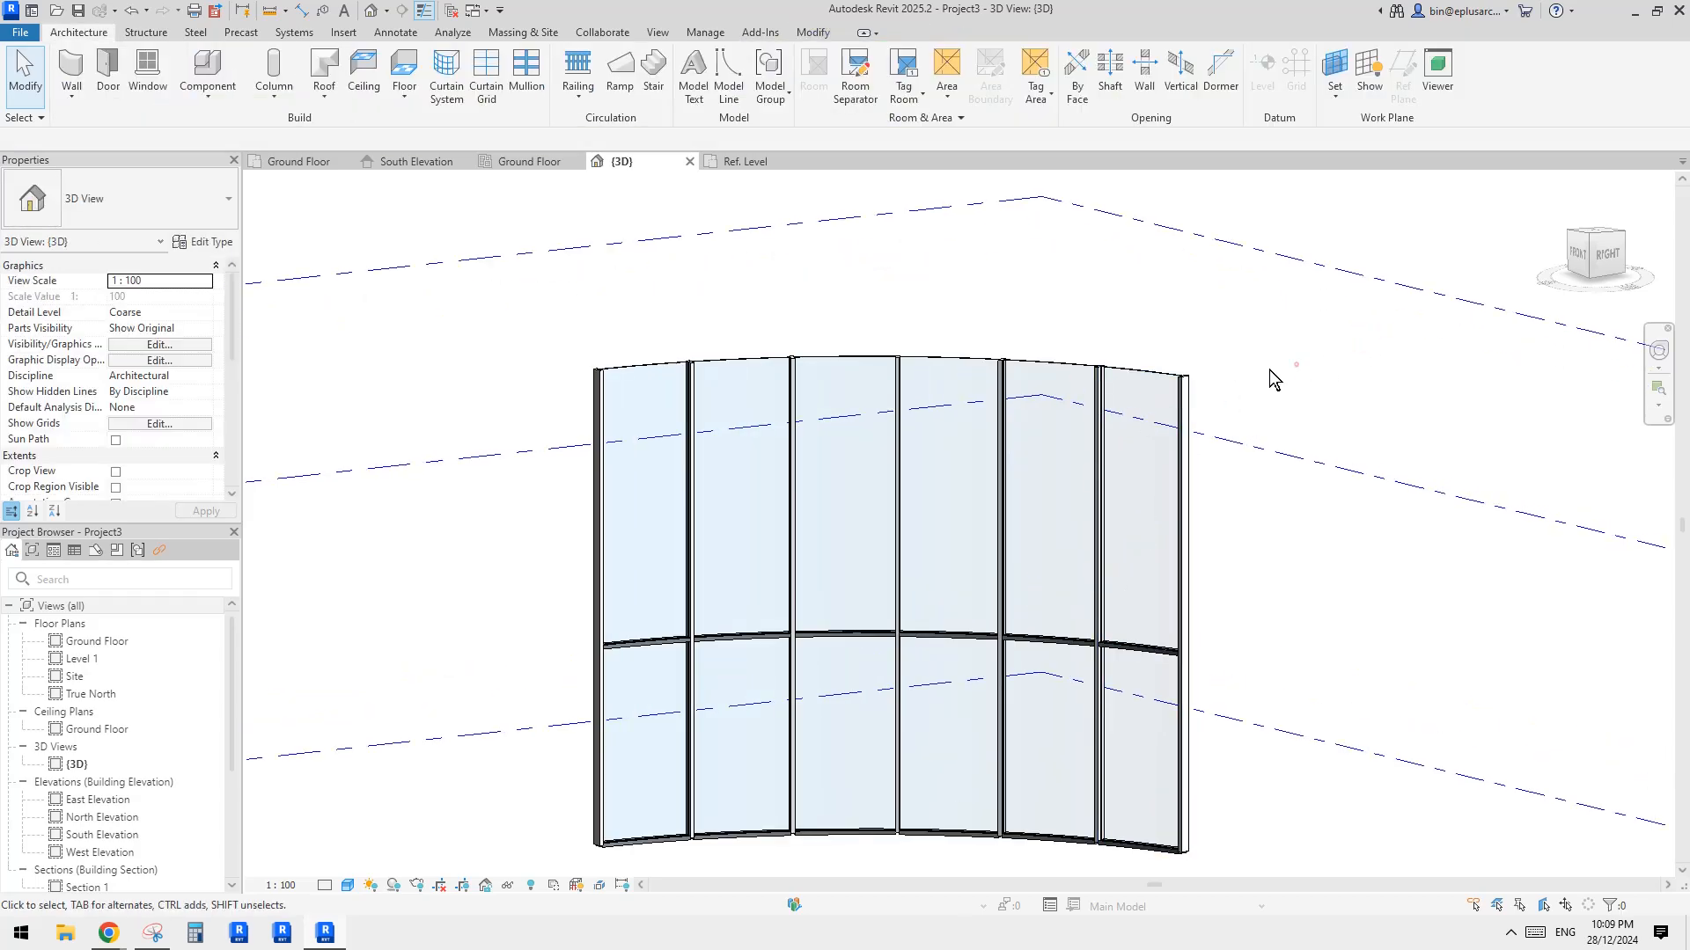
click(1158, 373)
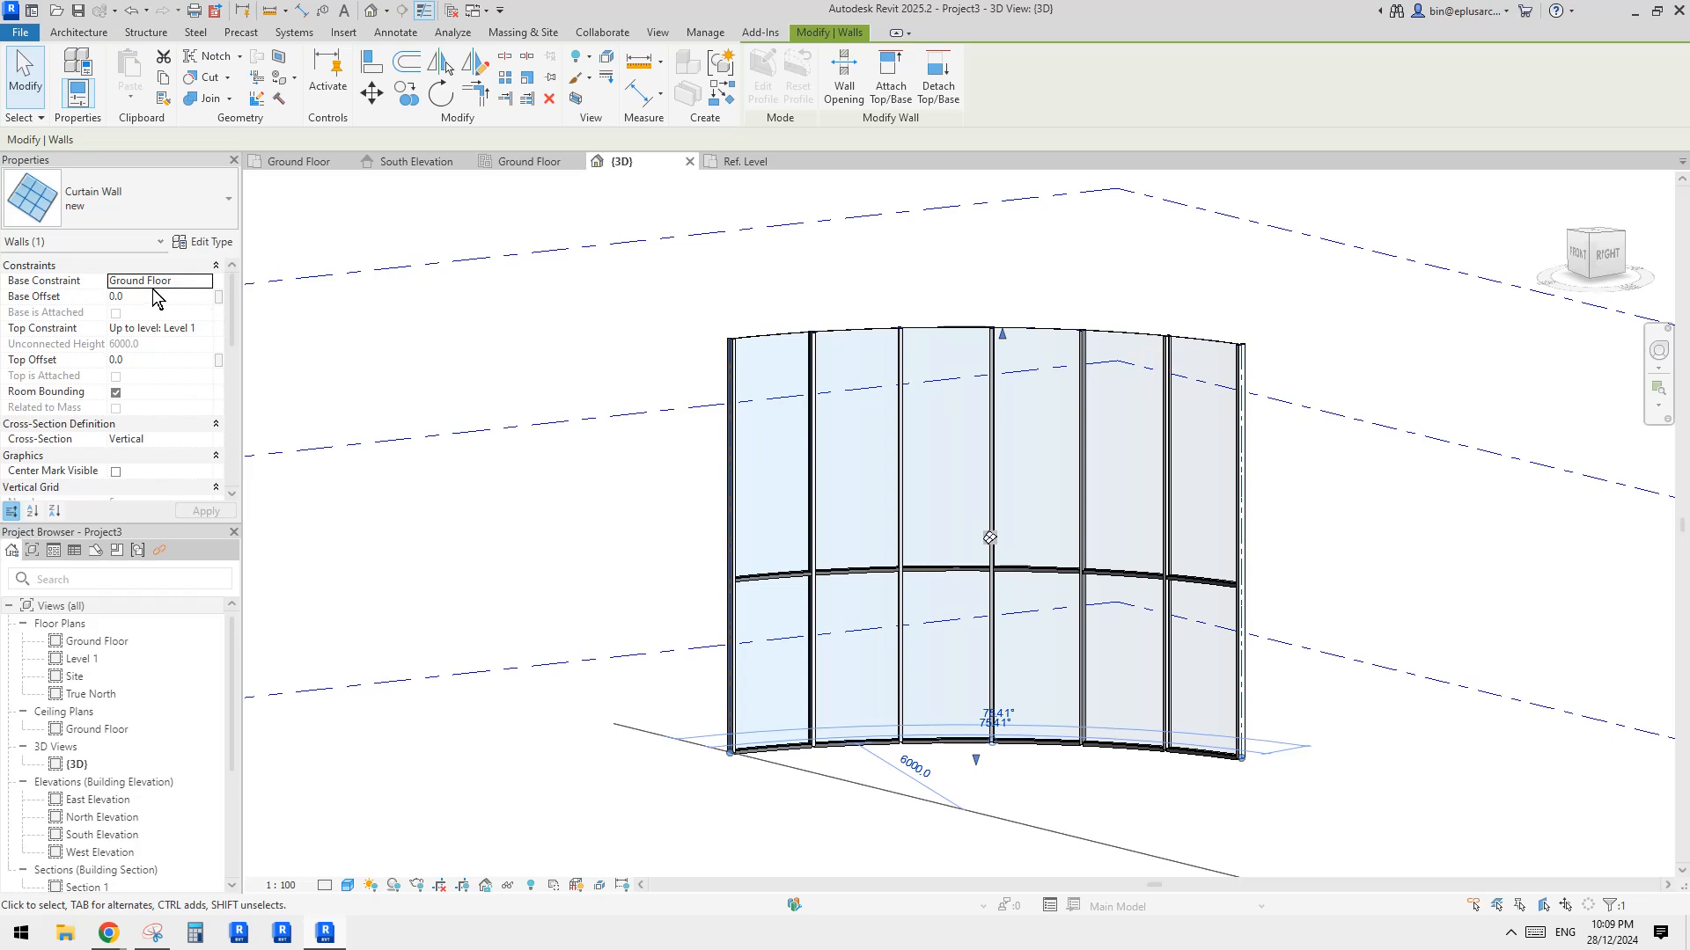
middle_drag(600, 330, 588, 317)
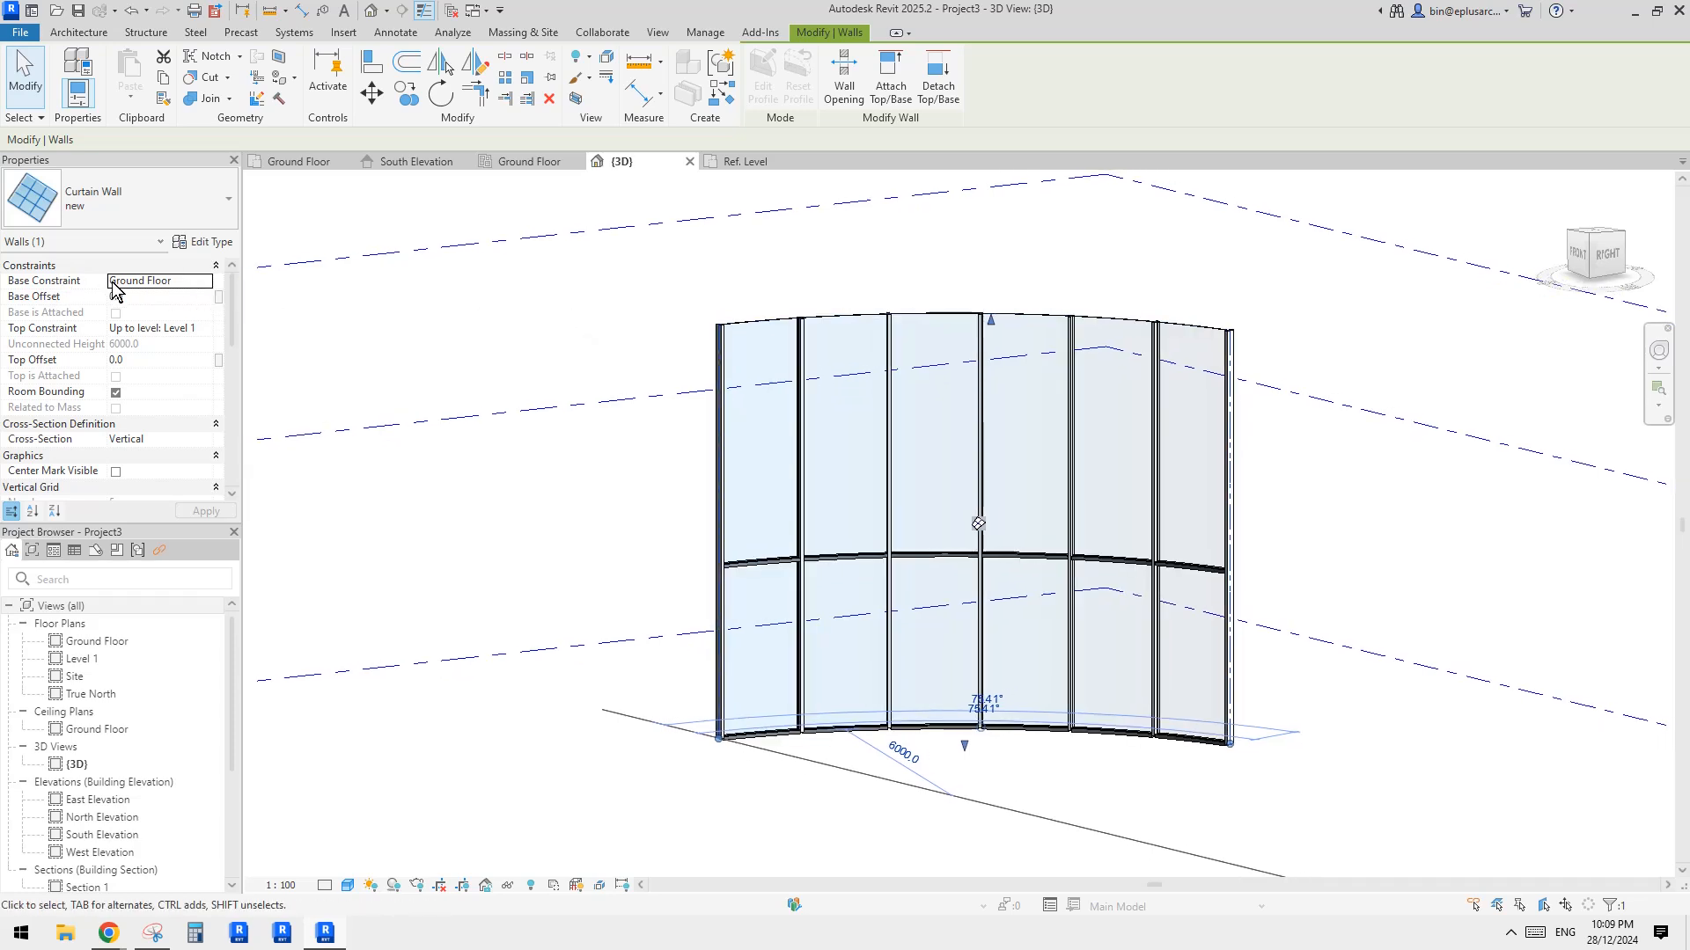
click(204, 281)
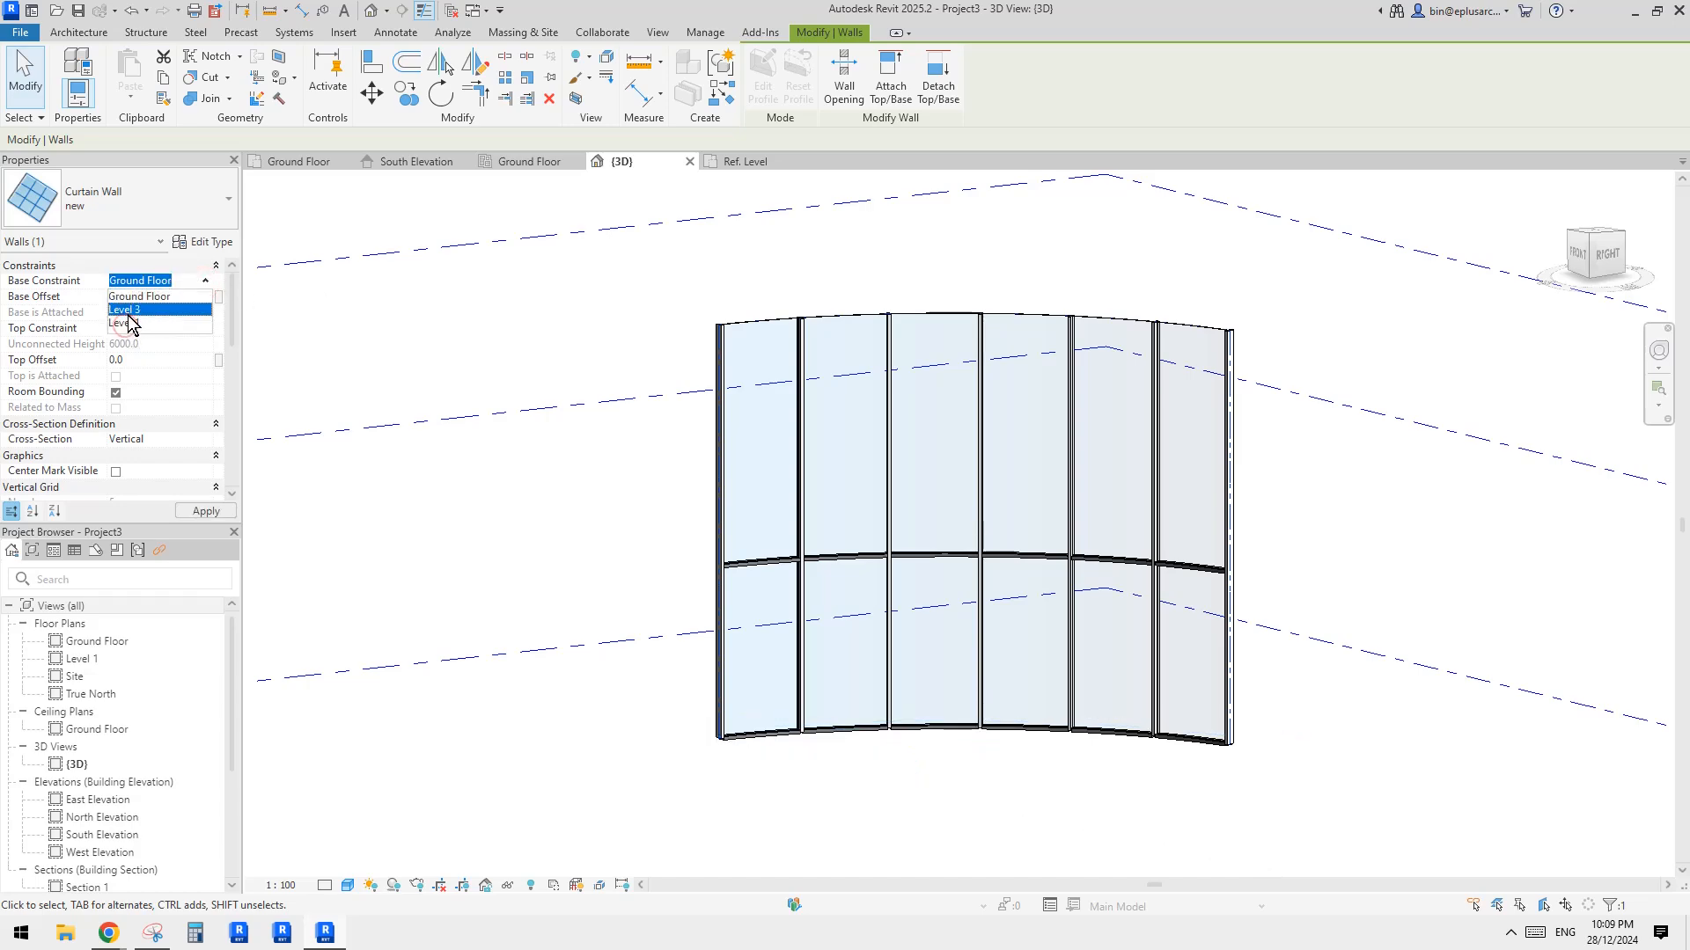
click(159, 310)
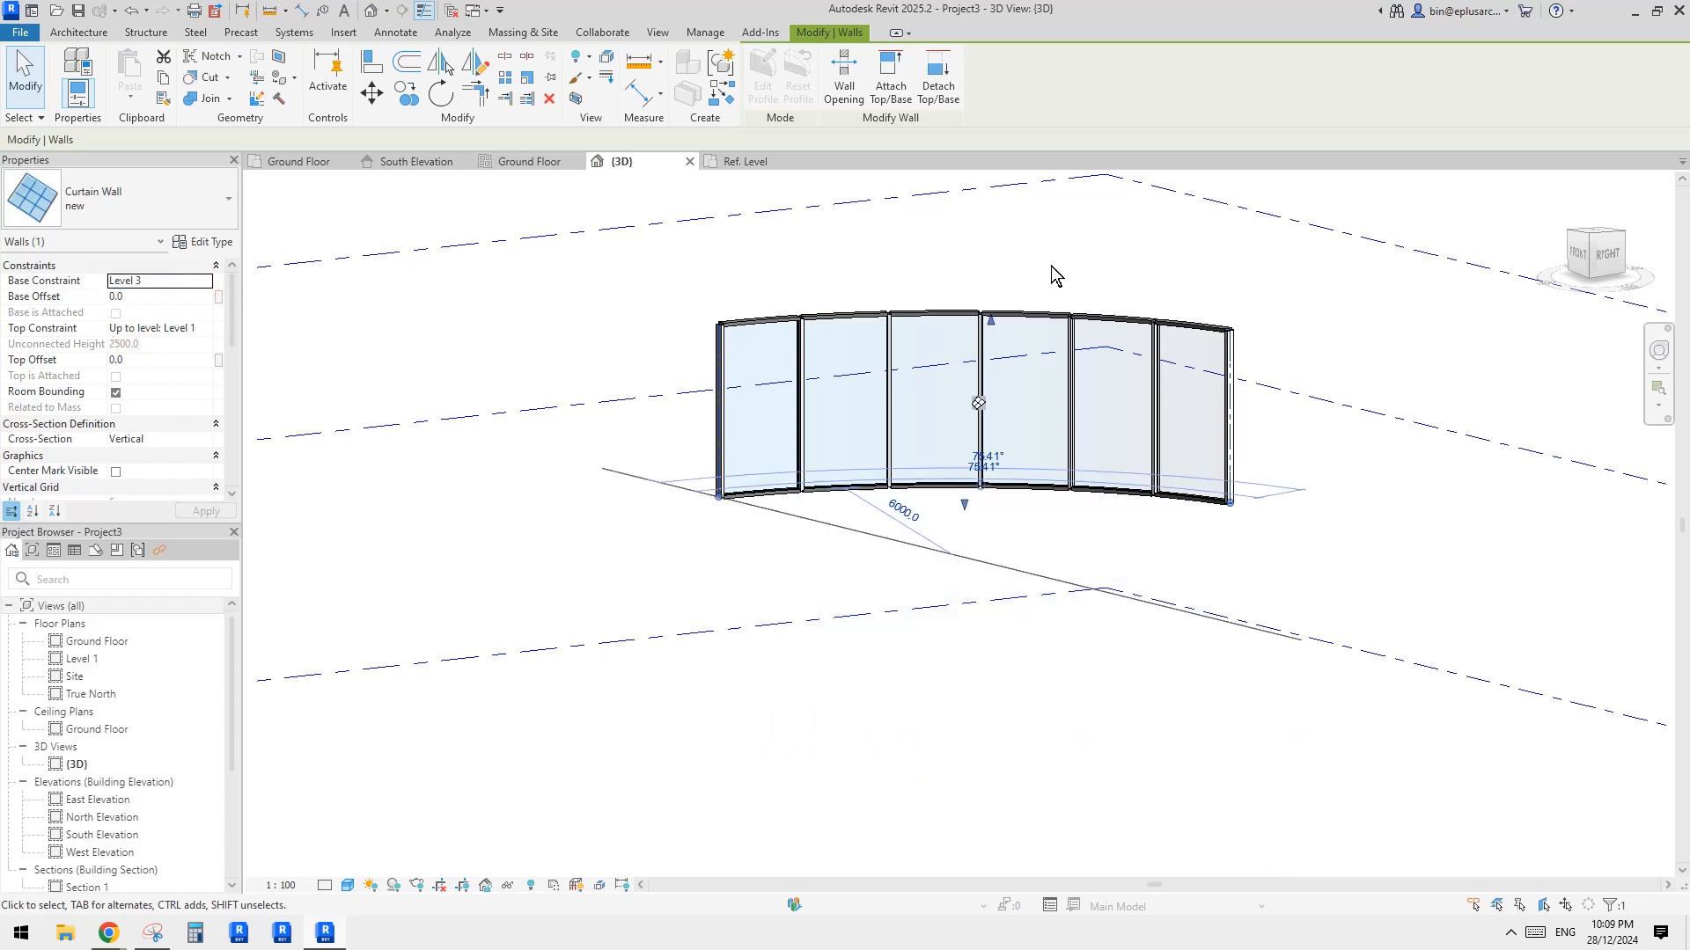
Step: Examine the shortened curtain wall from several angles, including the horizontal sweeps and their junctions with the vertical mullions
scroll(1052, 323, down, 3)
shift+middle_drag(996, 407, 1041, 390)
scroll(1041, 390, up, 3)
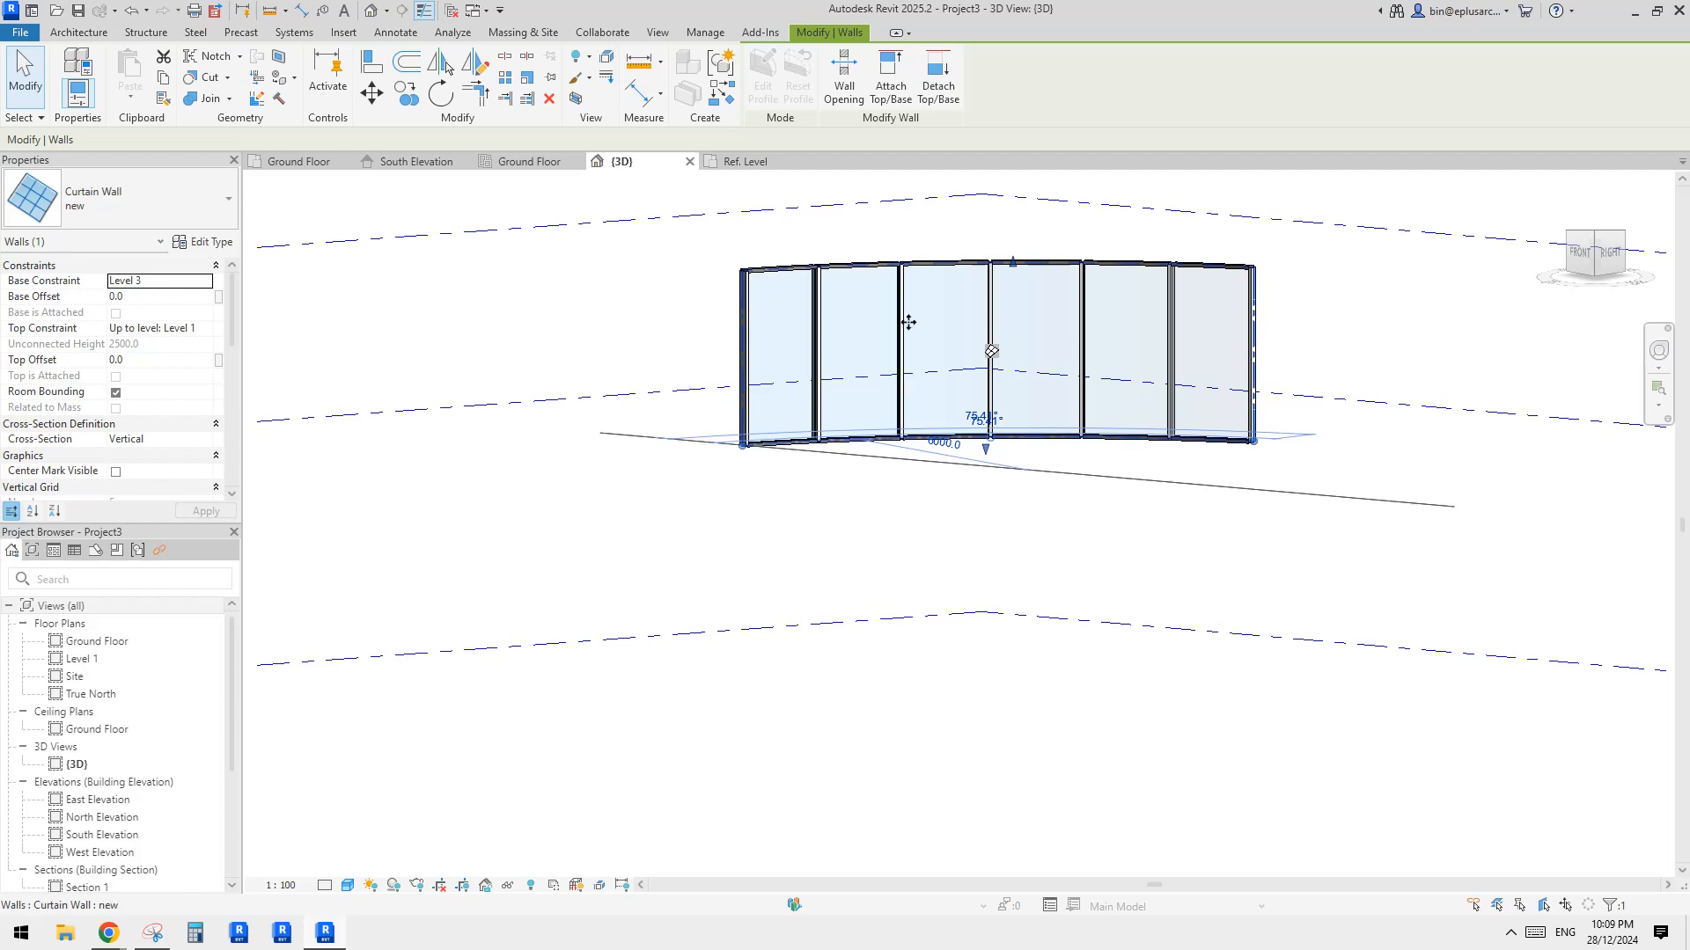
scroll(908, 322, down, 2)
middle_drag(930, 328, 823, 513)
scroll(907, 424, up, 4)
scroll(901, 419, down, 1)
scroll(799, 531, up, 5)
middle_drag(800, 786, 973, 582)
shift+middle_drag(973, 583, 815, 400)
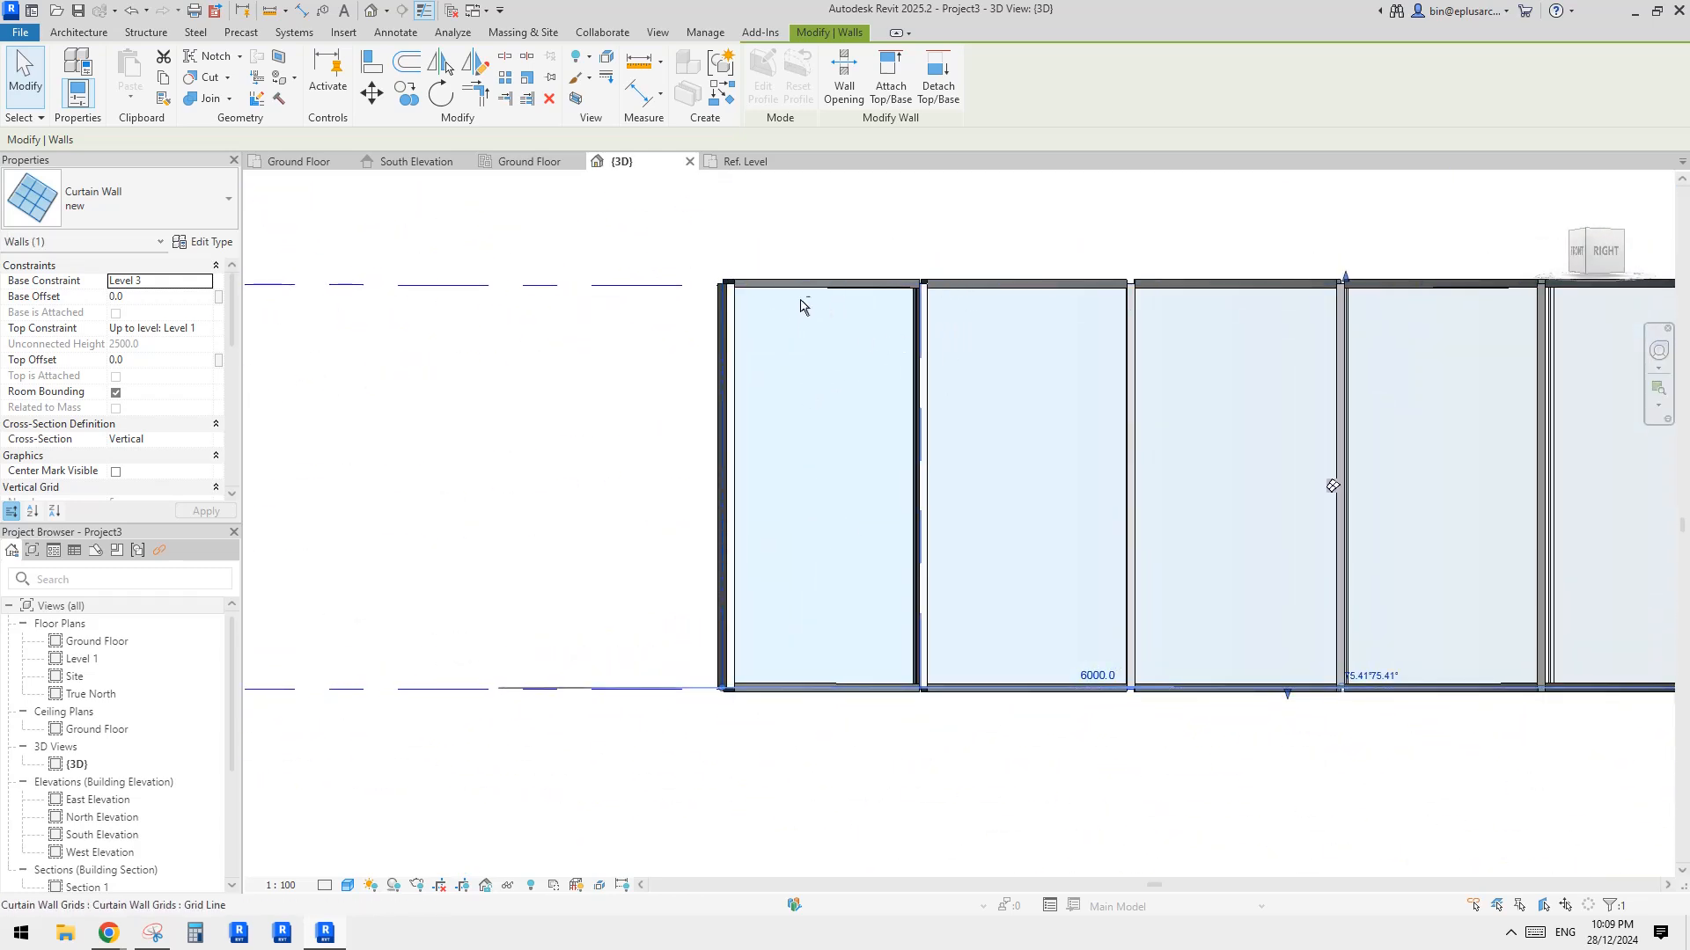
middle_drag(920, 614, 957, 532)
scroll(829, 609, up, 2)
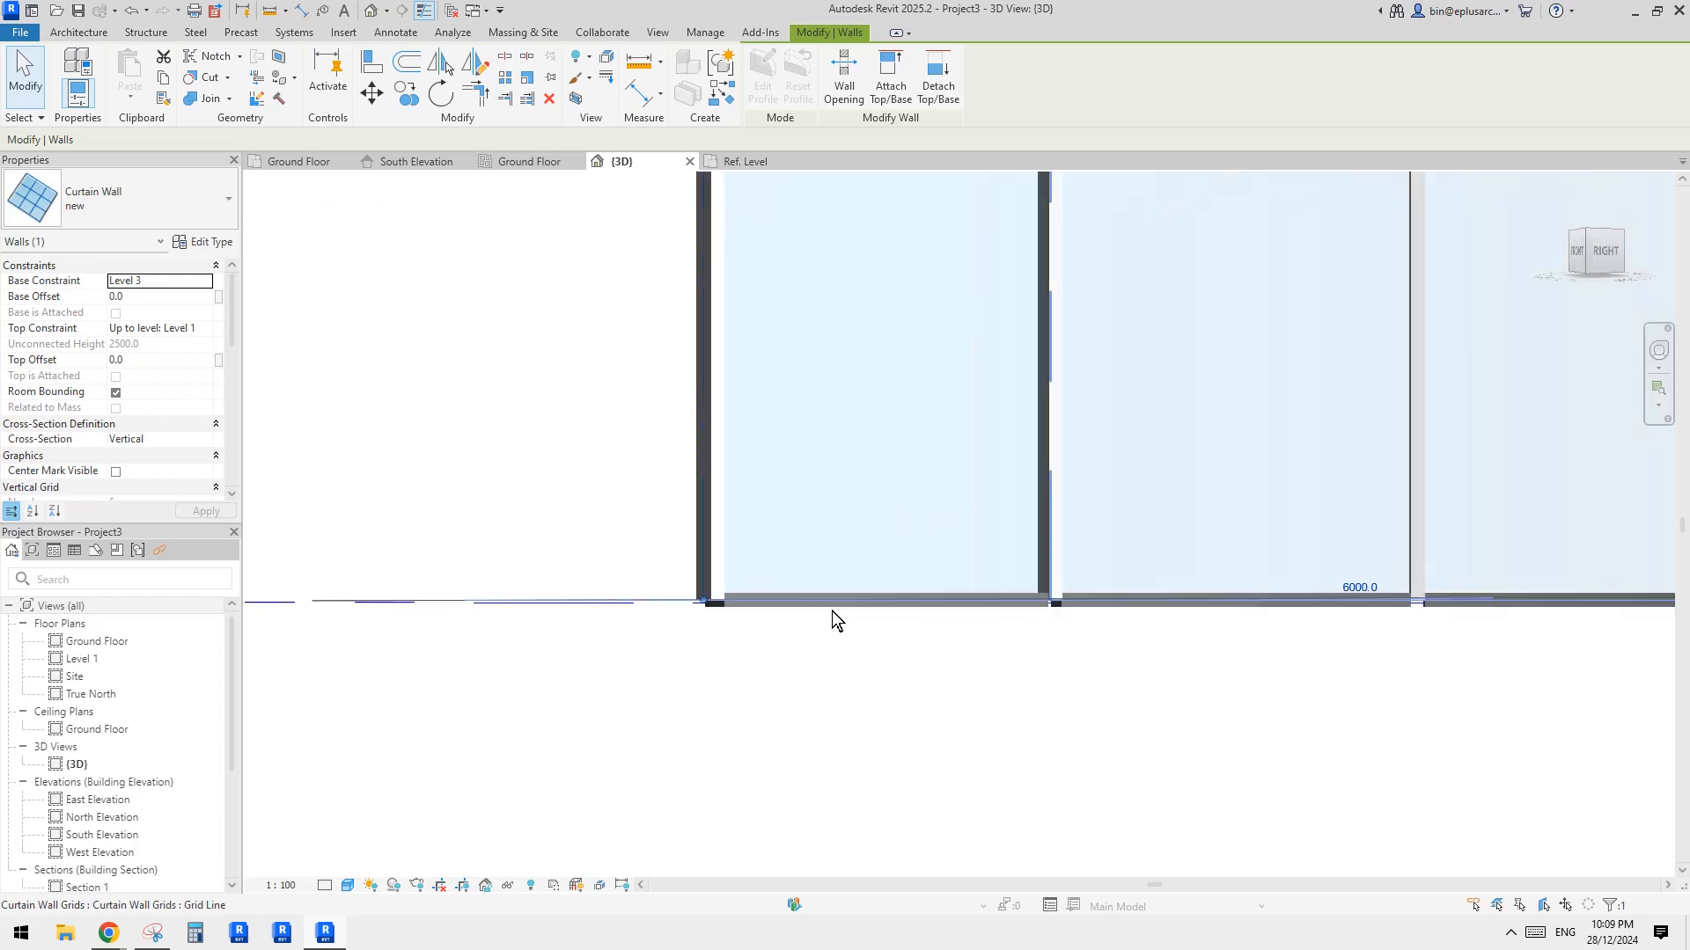
shift+middle_drag(831, 611, 1358, 485)
scroll(709, 605, up, 2)
scroll(721, 604, down, 1)
scroll(1156, 608, down, 3)
shift+middle_drag(1273, 536, 918, 467)
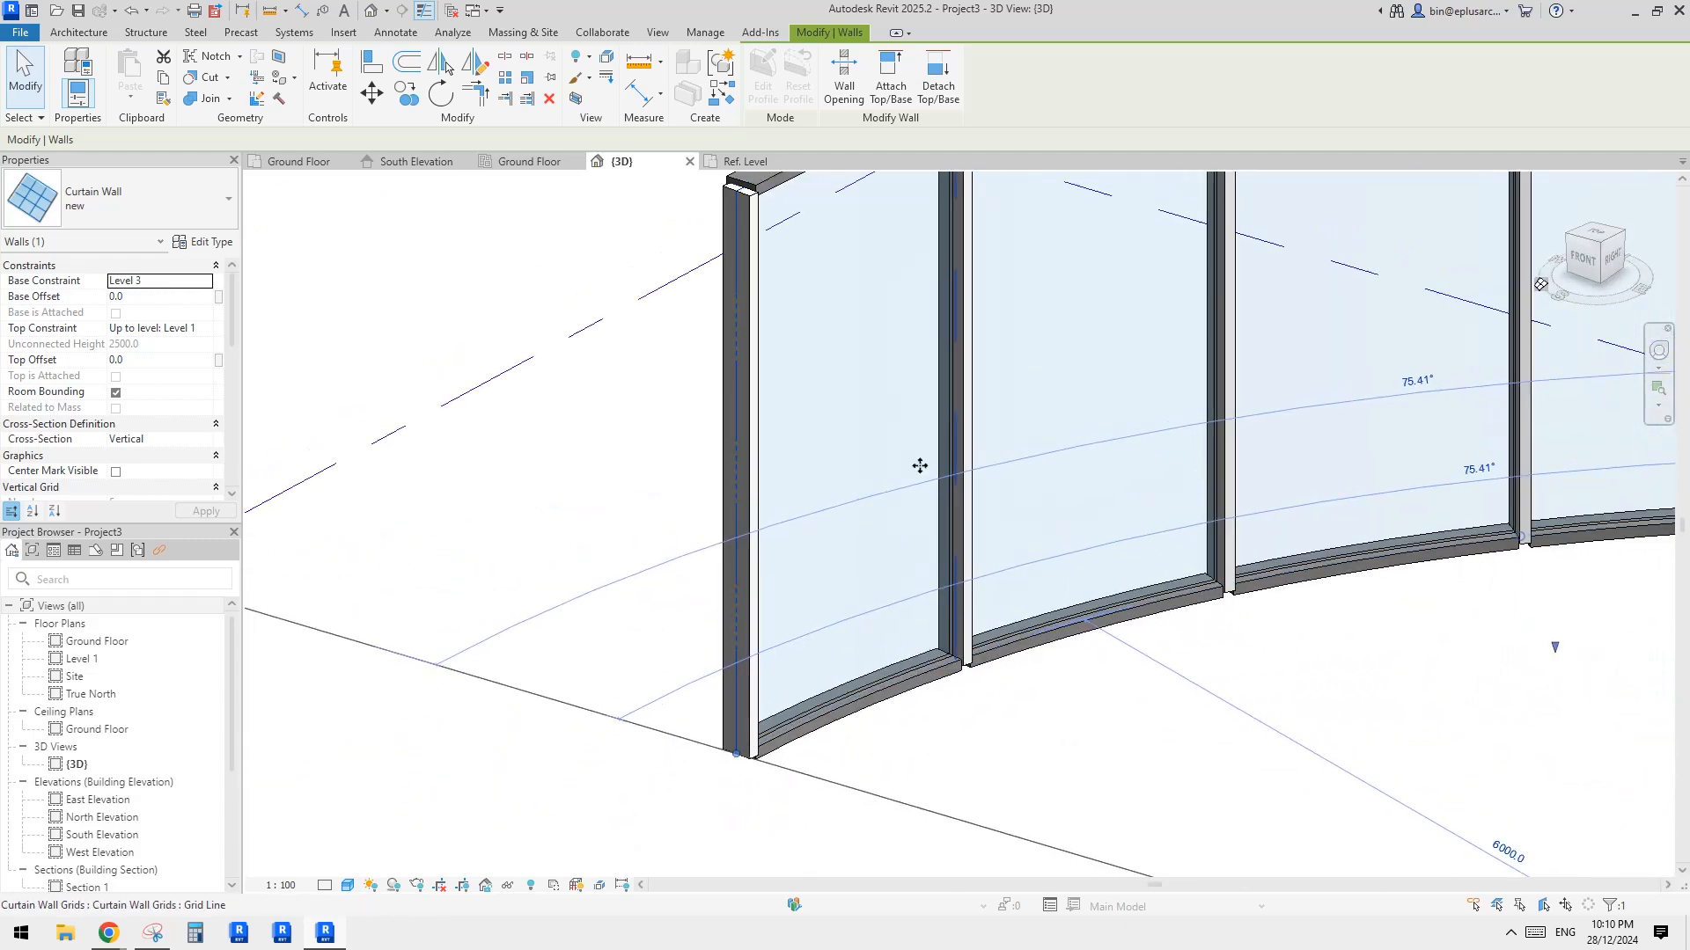
Step: Copy the material name Aluminium from the end rectangular mullion's type properties and accept the unchanged type
key(Escape)
click(746, 239)
middle_drag(750, 241, 664, 361)
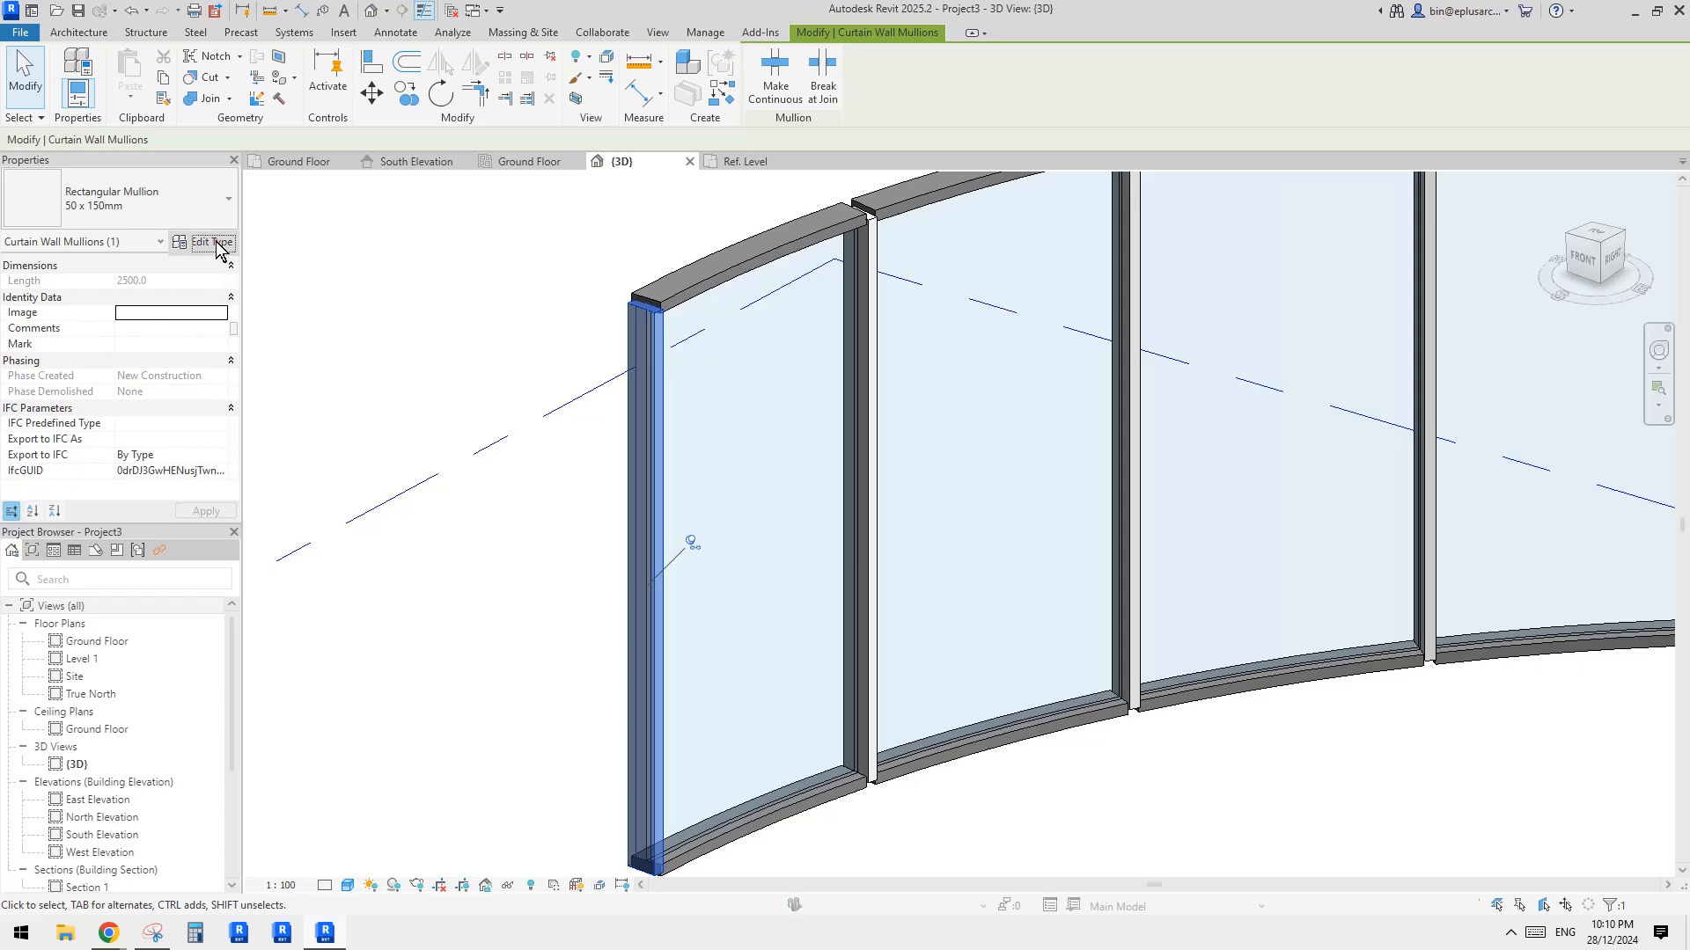
click(204, 241)
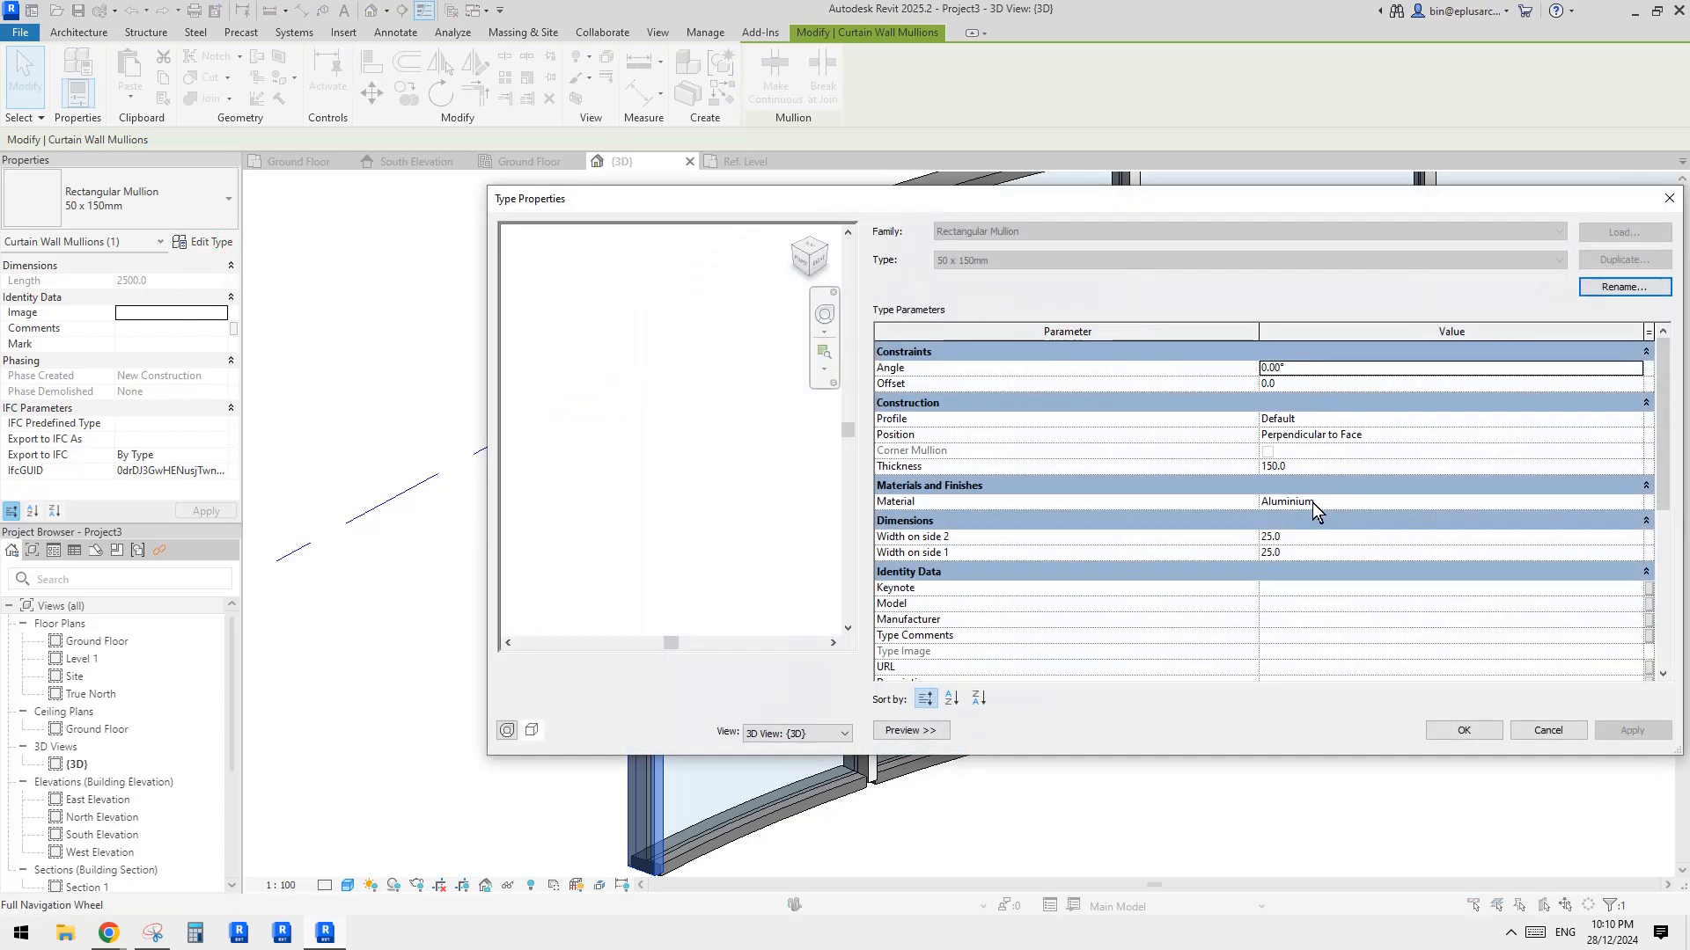
click(1376, 501)
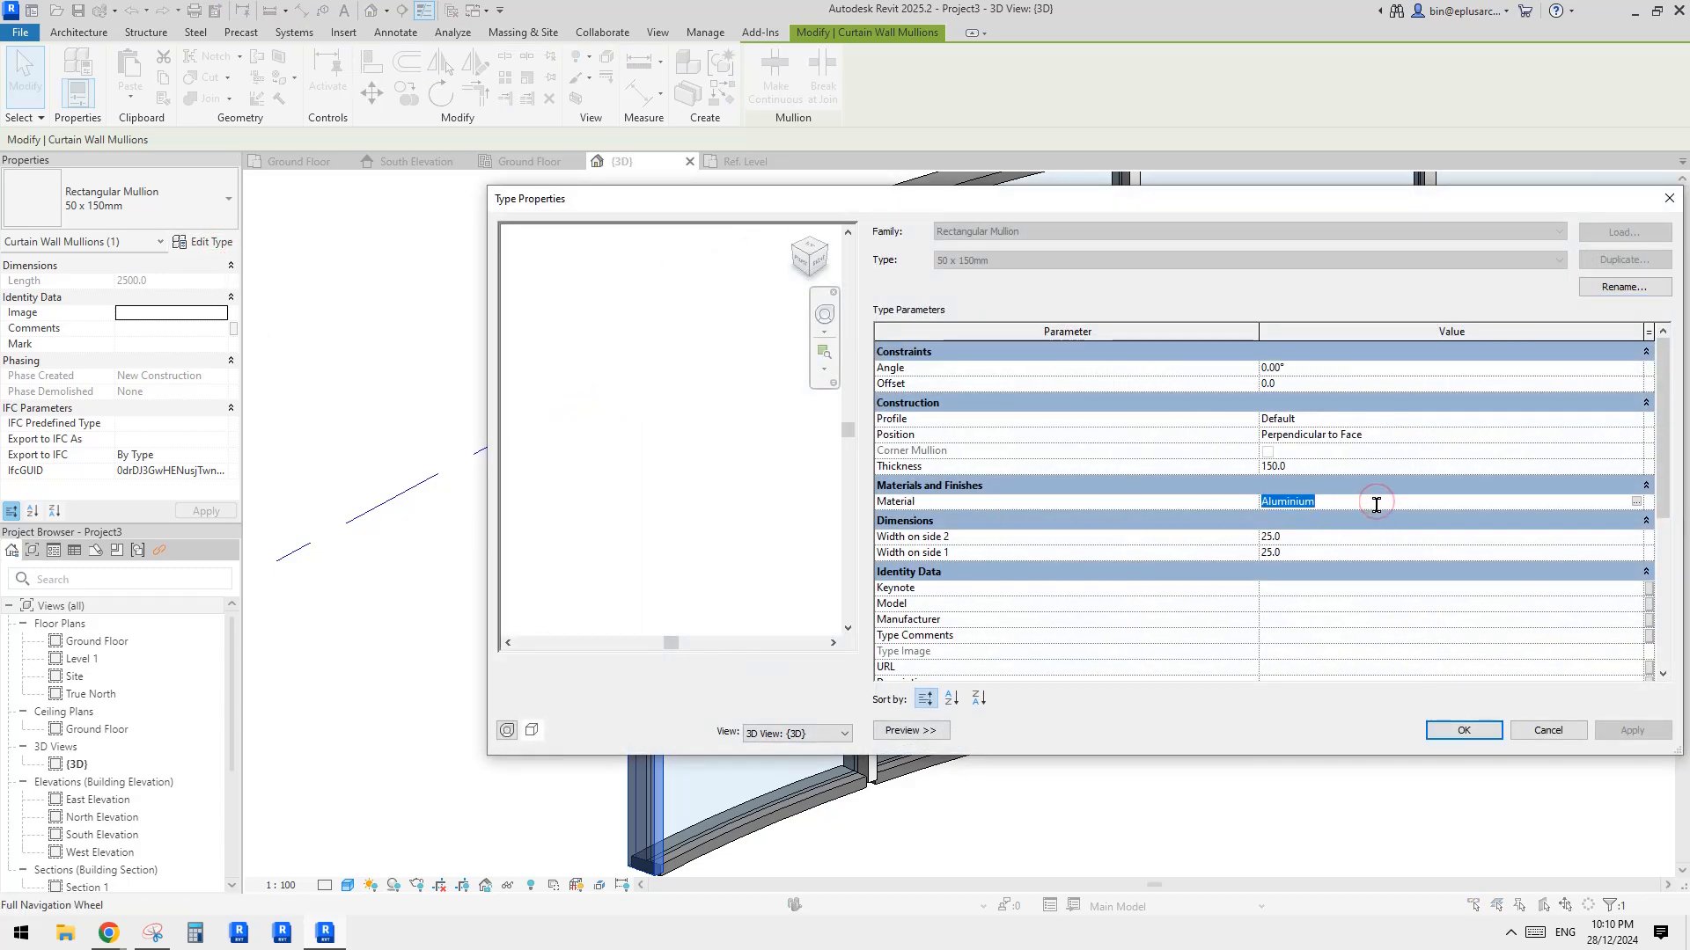
click(1466, 731)
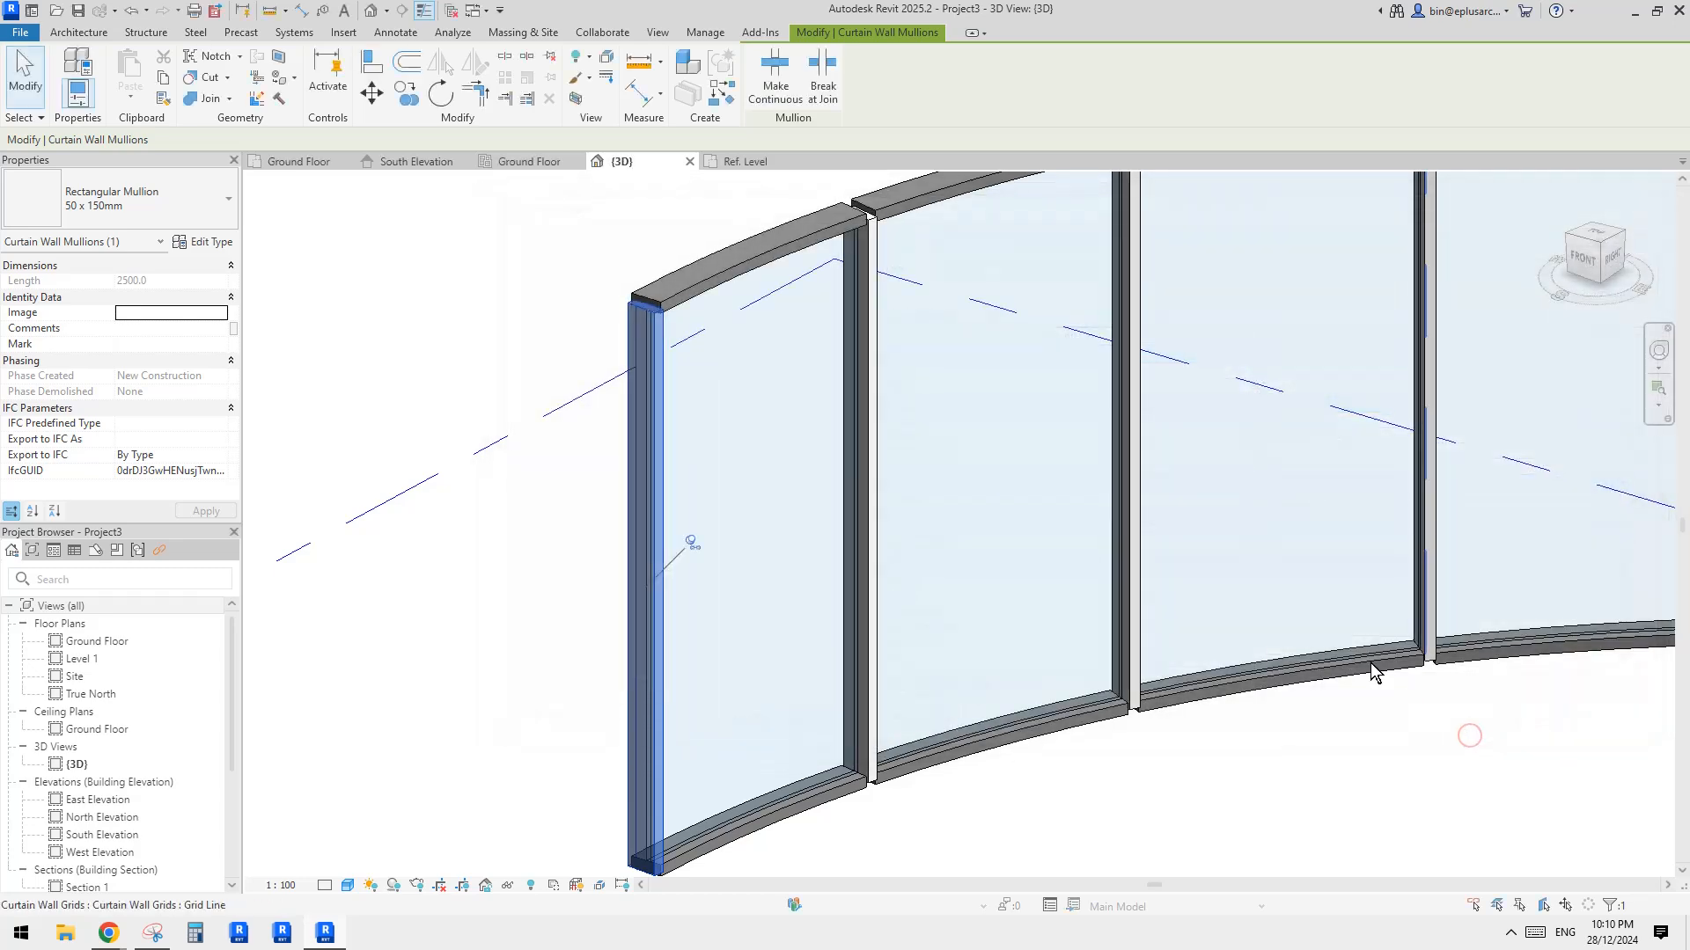
middle_drag(759, 521, 734, 521)
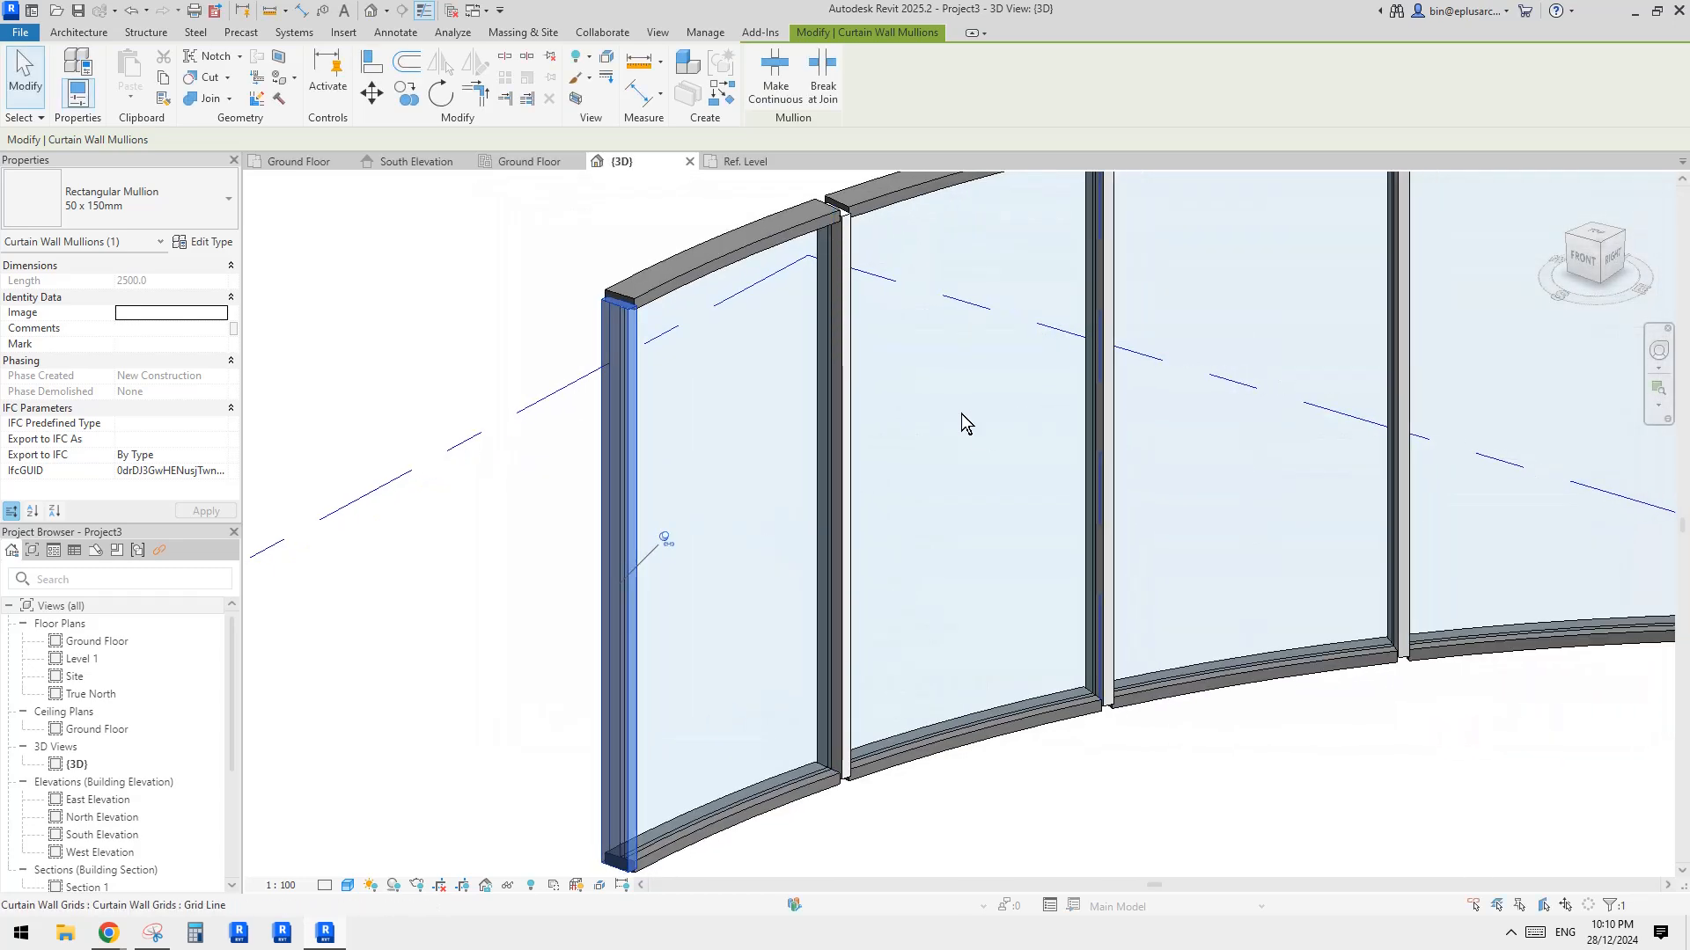
middle_drag(946, 413, 923, 414)
Step: Open the layer structure of the end glass panel's wall type and switch its preview to the section view
click(653, 283)
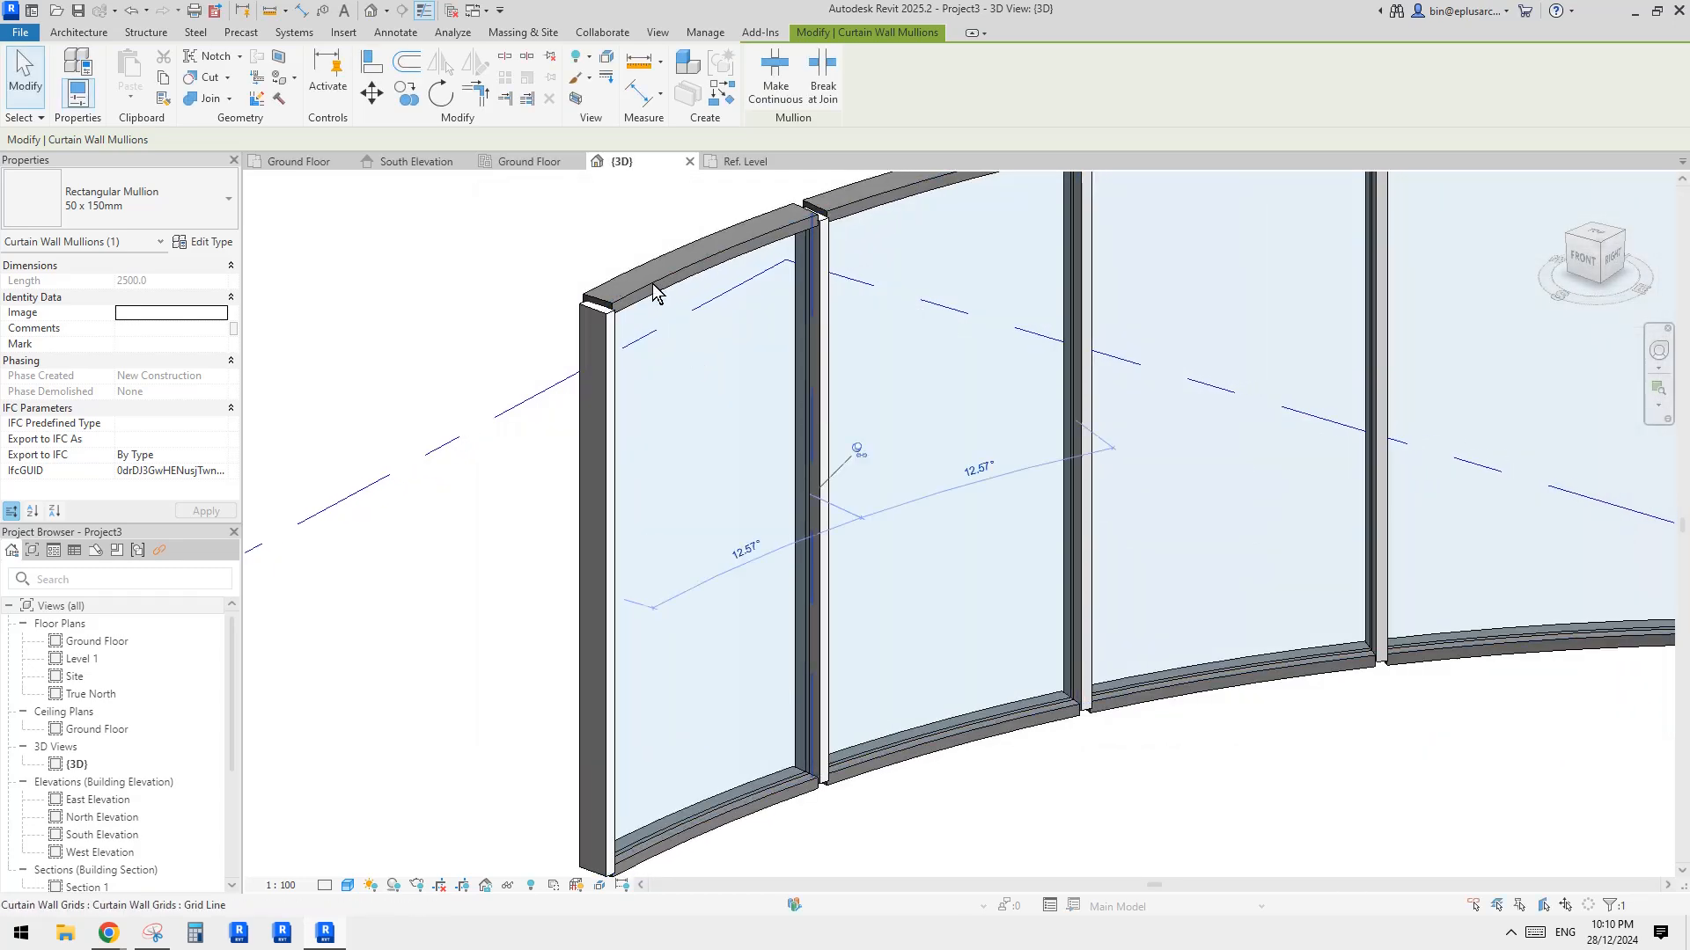
click(729, 442)
click(203, 242)
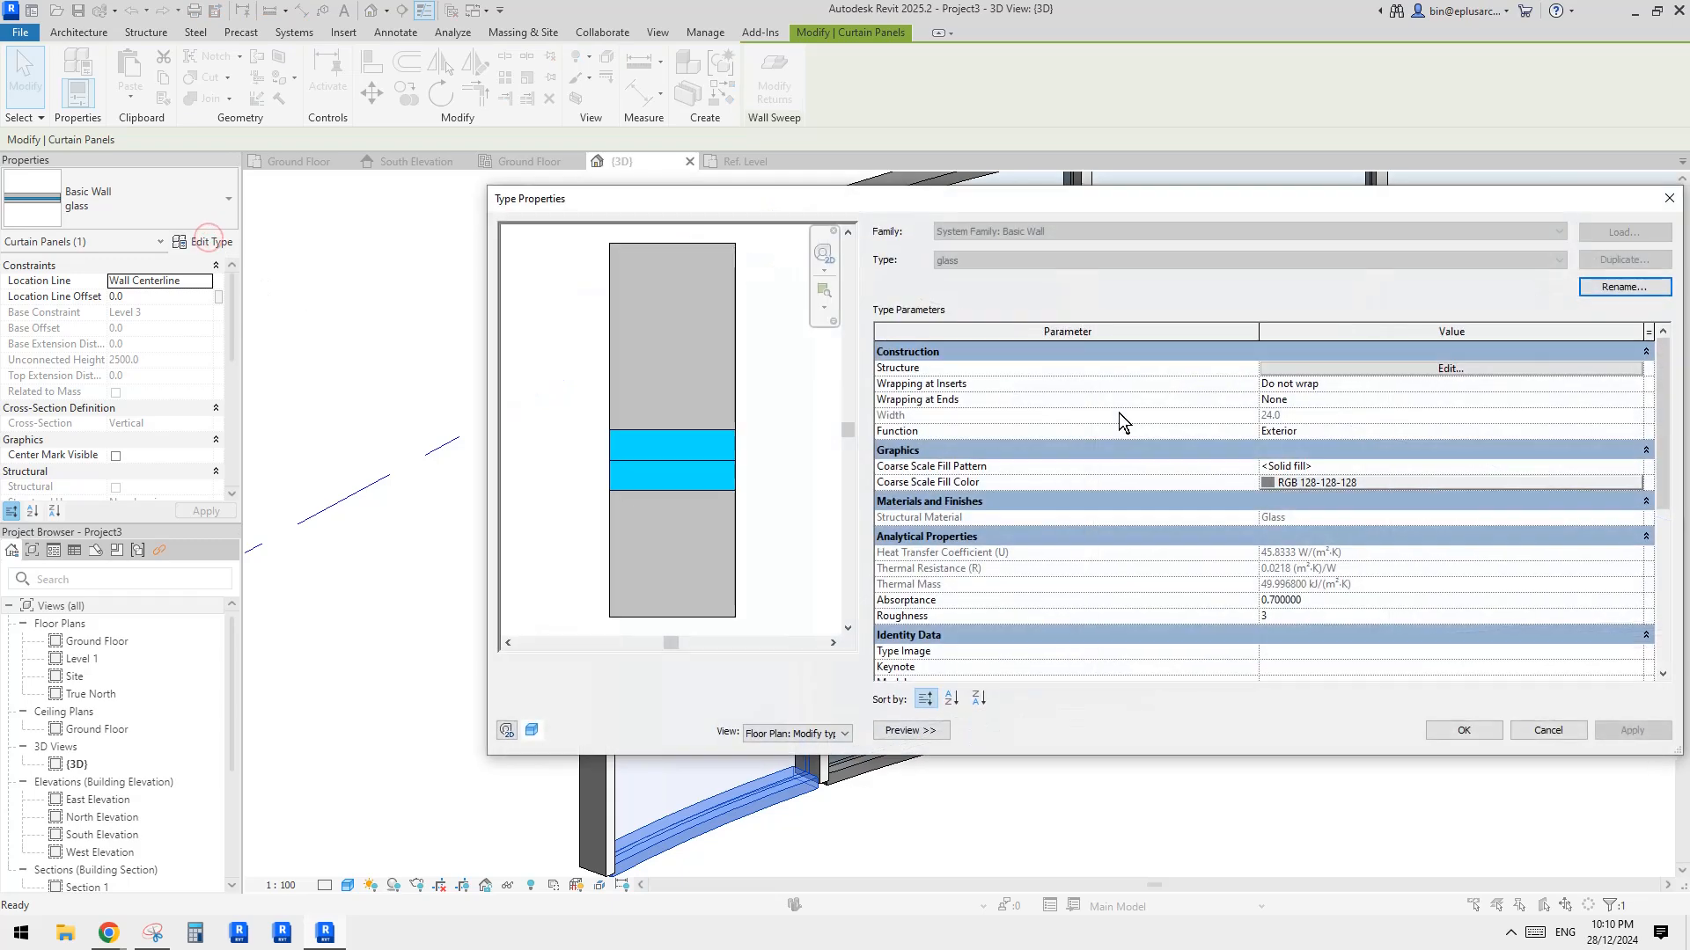
click(1366, 371)
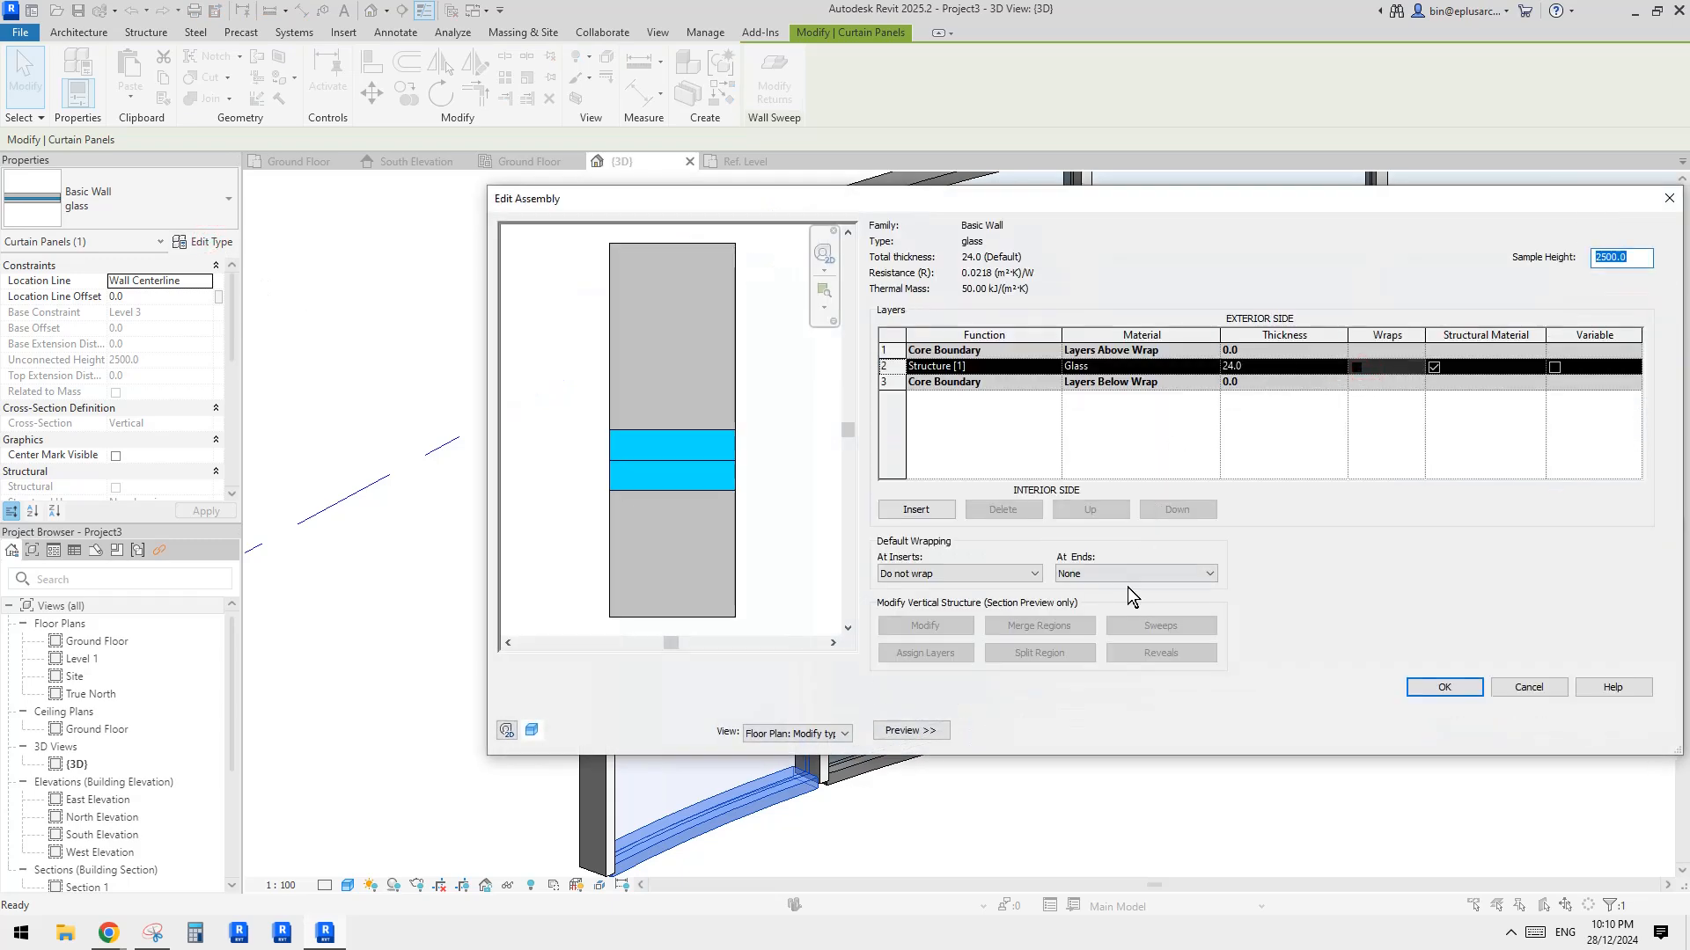
click(783, 734)
click(783, 761)
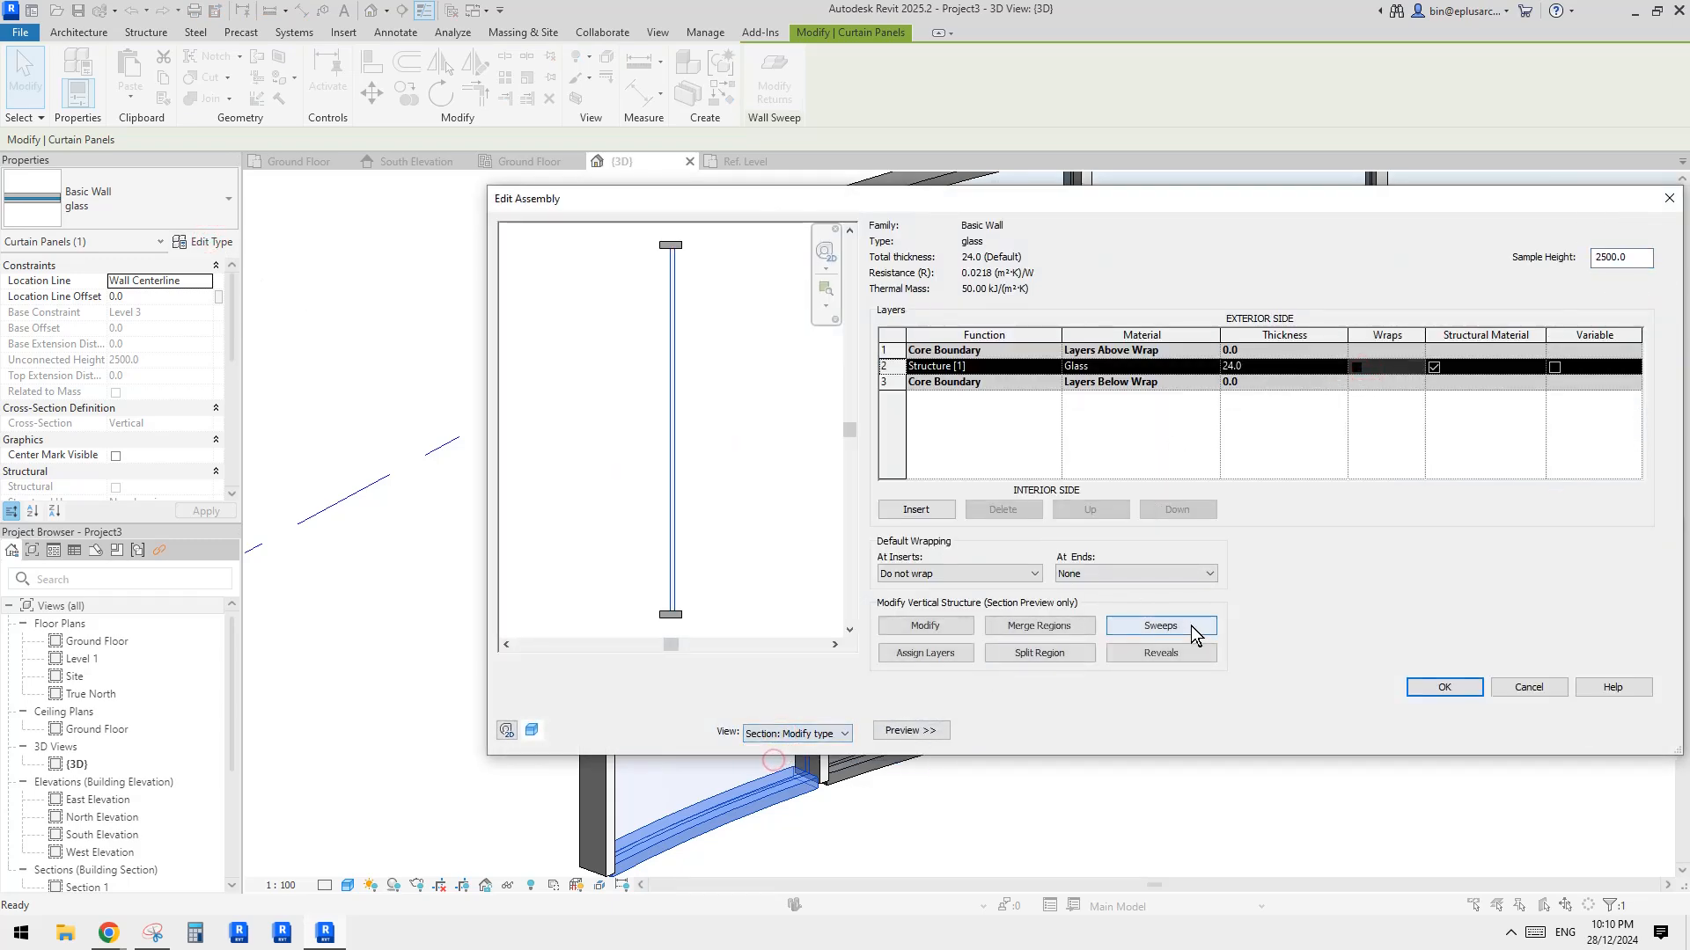
Step: Set the material of both wall sweeps in the glass type to Aluminium and accept the sweeps
click(1171, 624)
click(1067, 335)
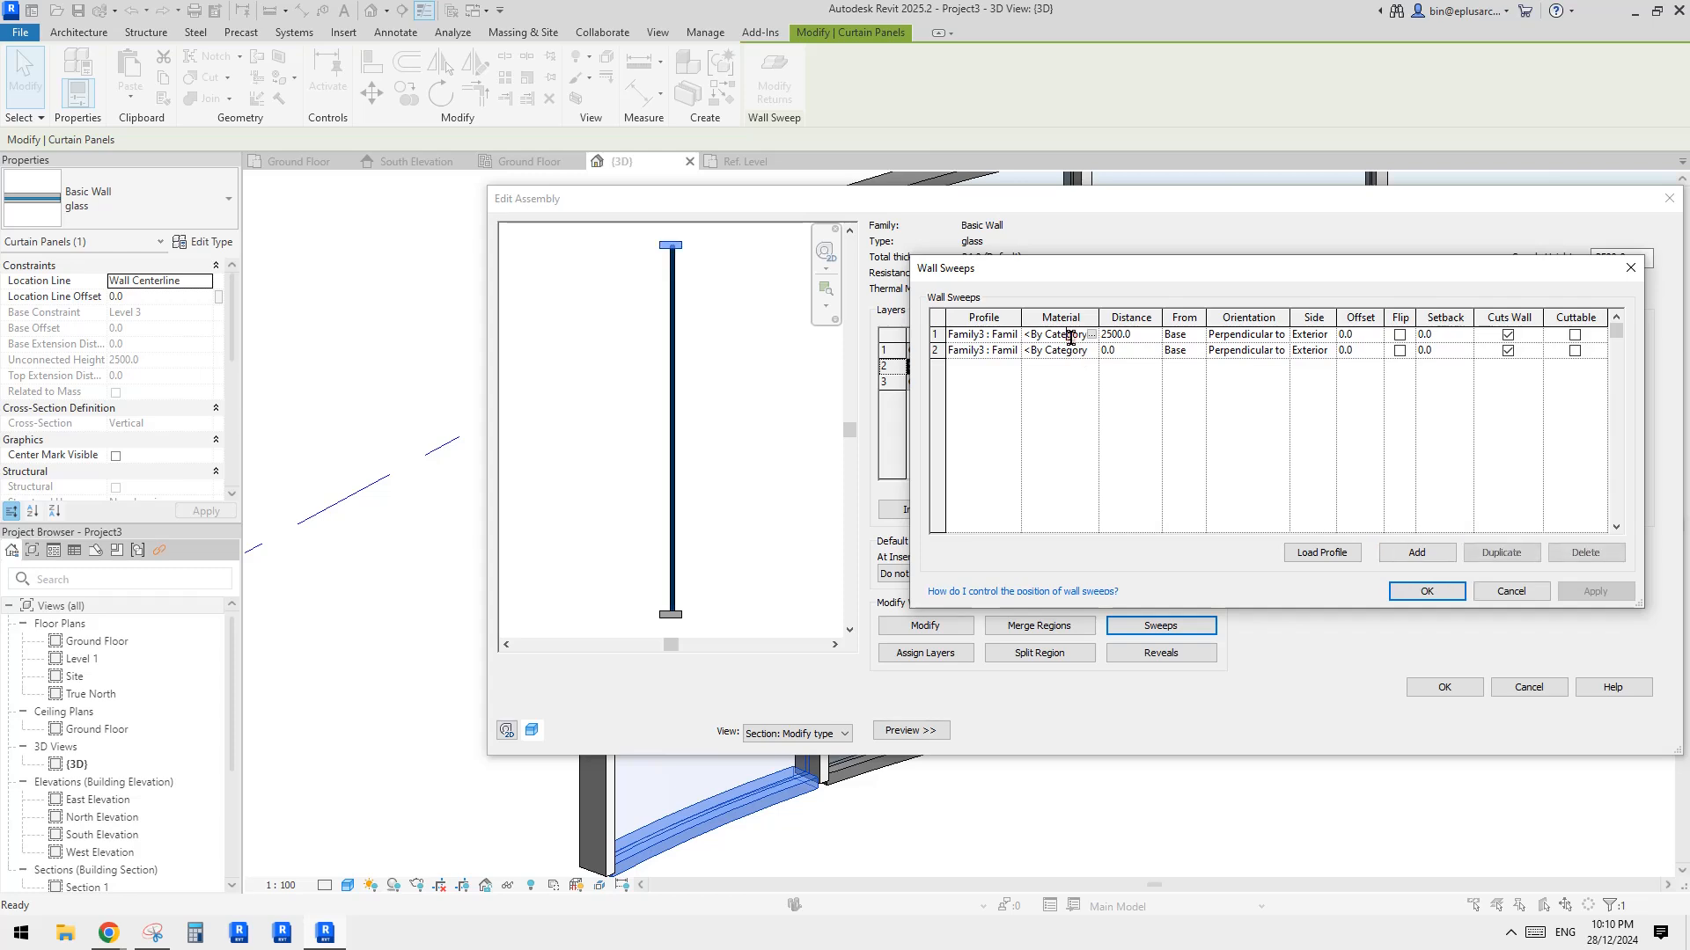
click(1069, 336)
text(Aluminium)
click(1065, 350)
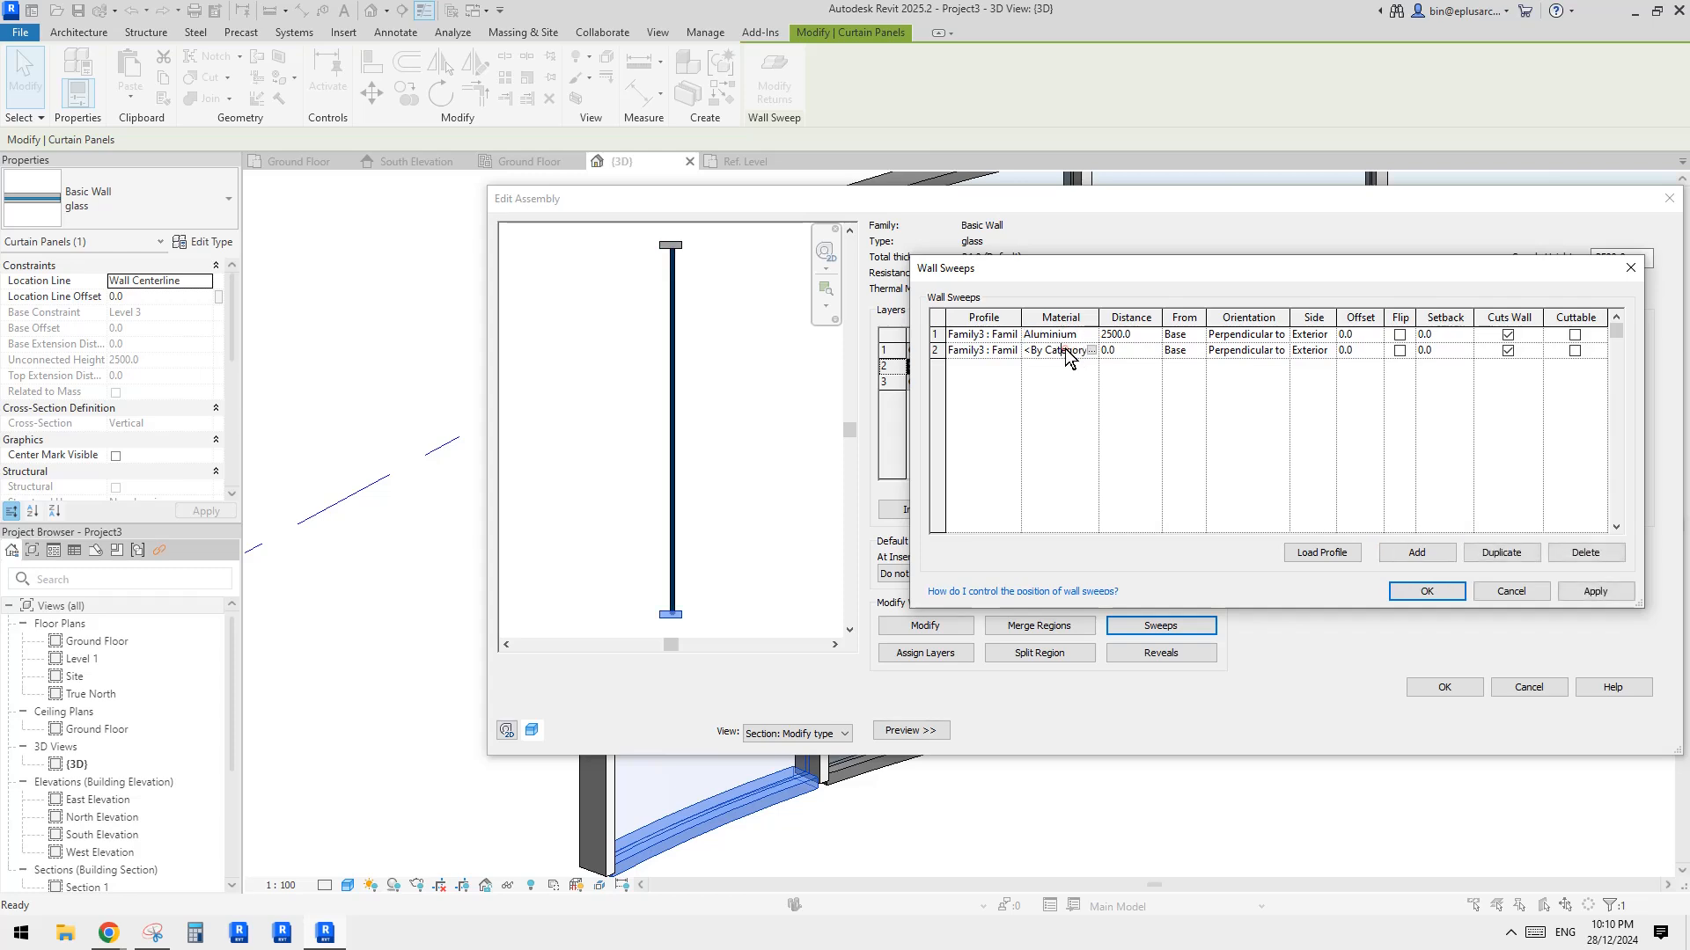
click(1065, 350)
text(Aluminium)
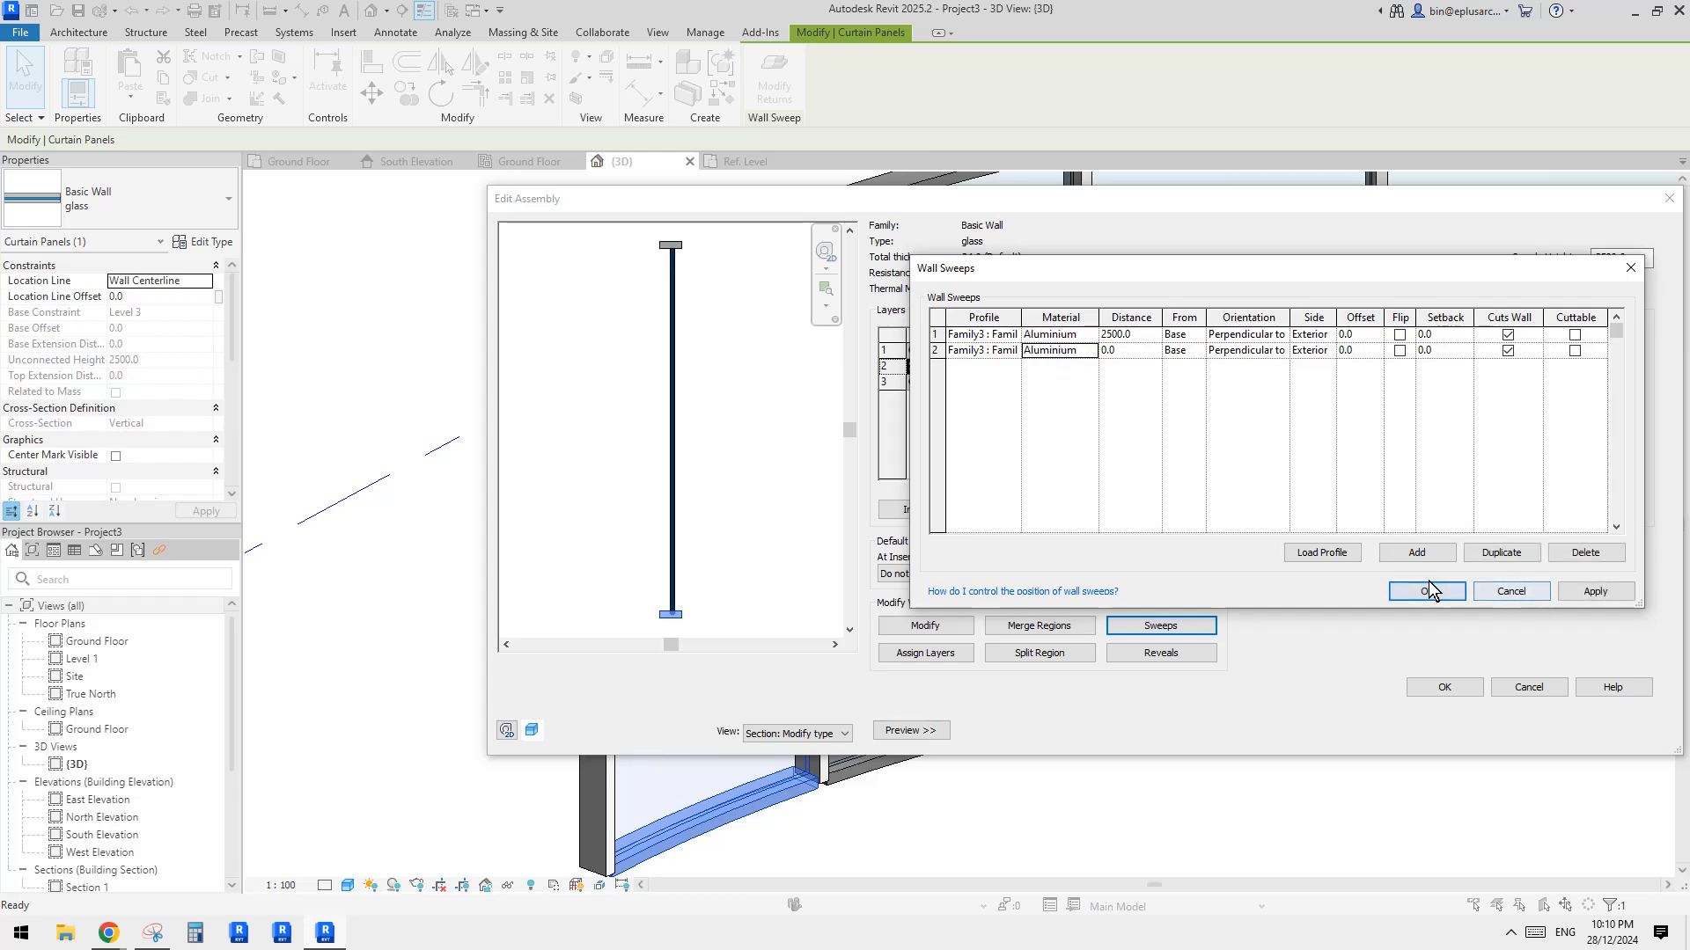
click(1427, 588)
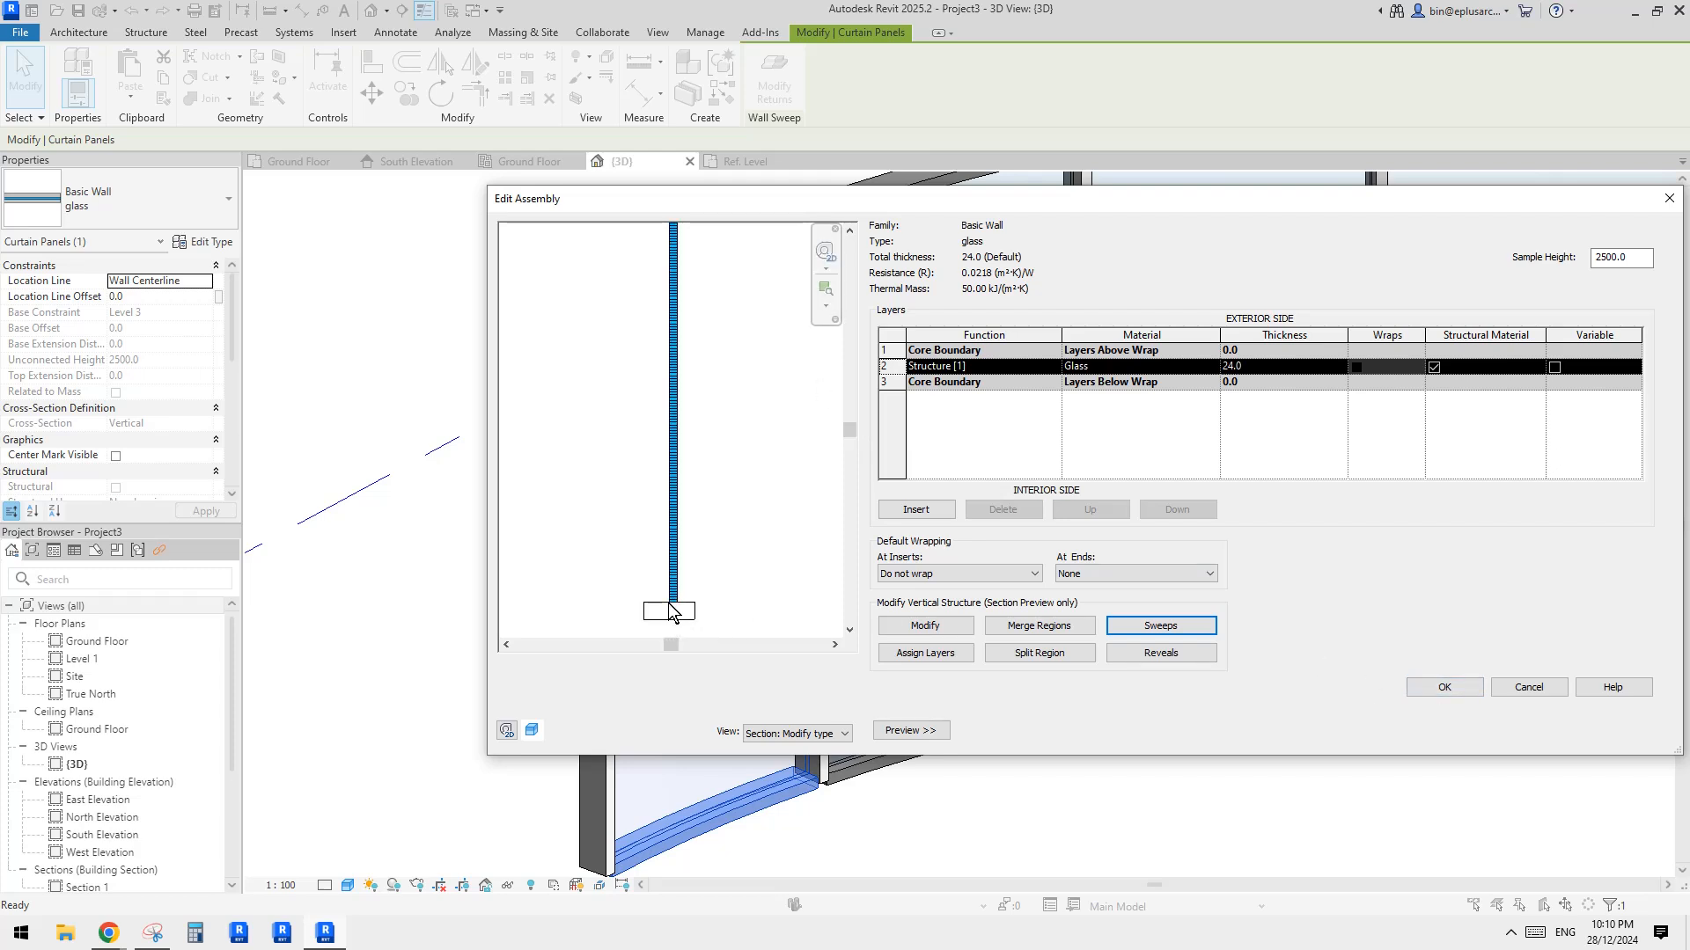
Step: Inspect the base sweep in the section preview and reopen the list of wall sweeps
scroll(669, 608, up, 2)
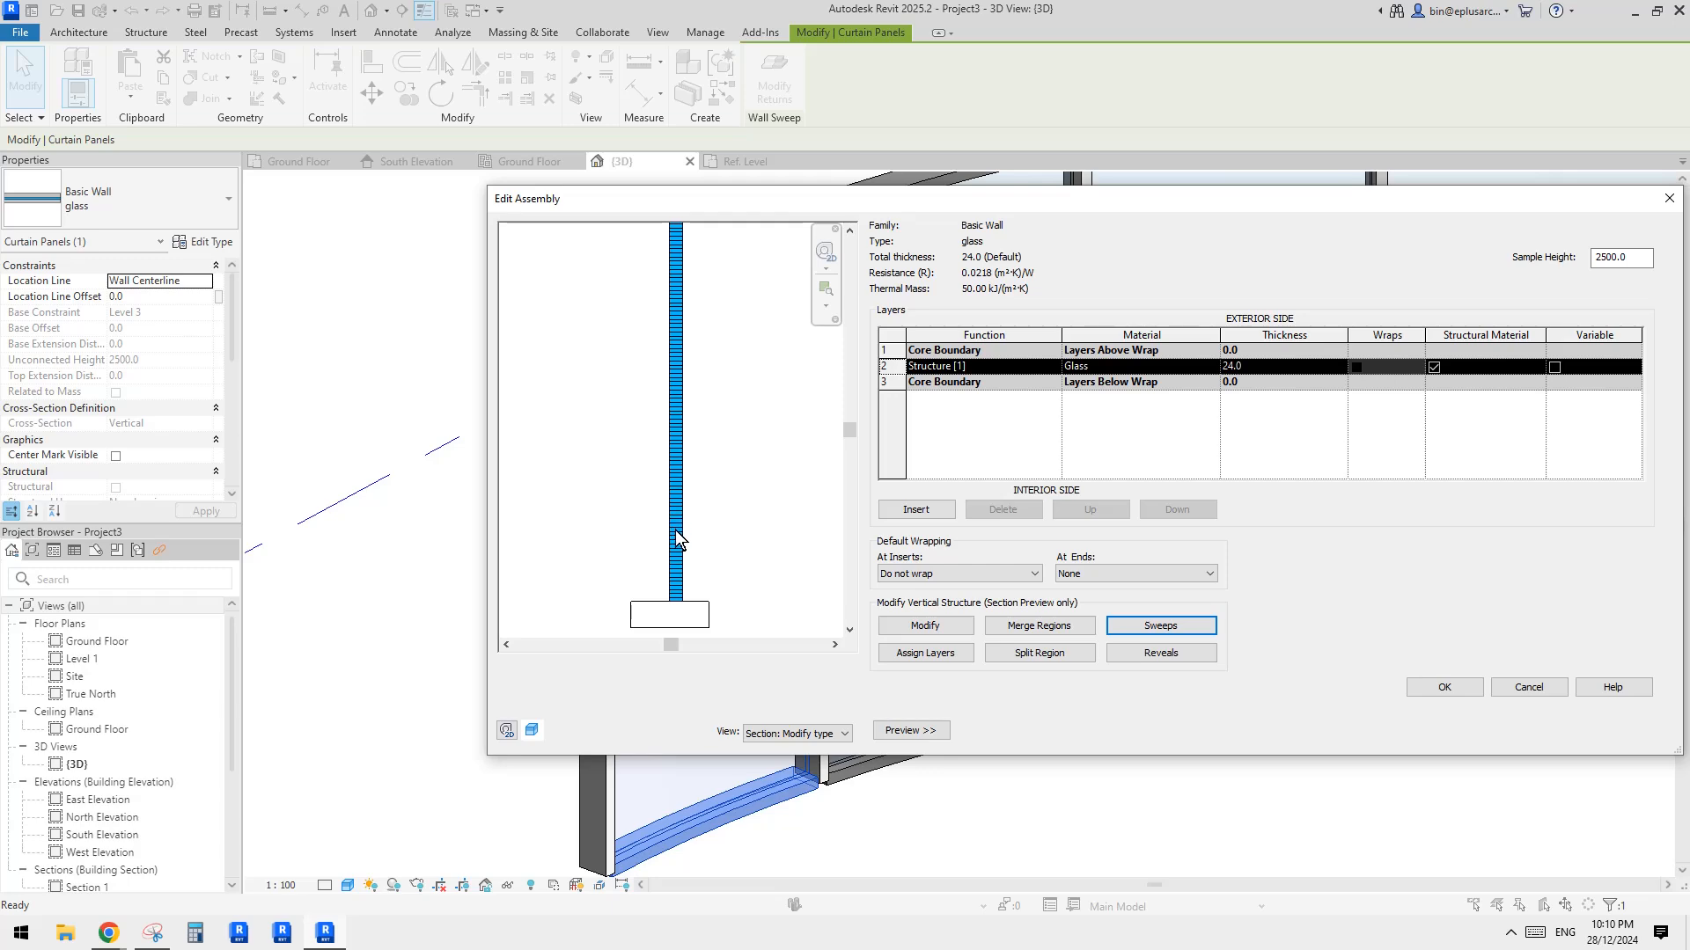
click(1178, 626)
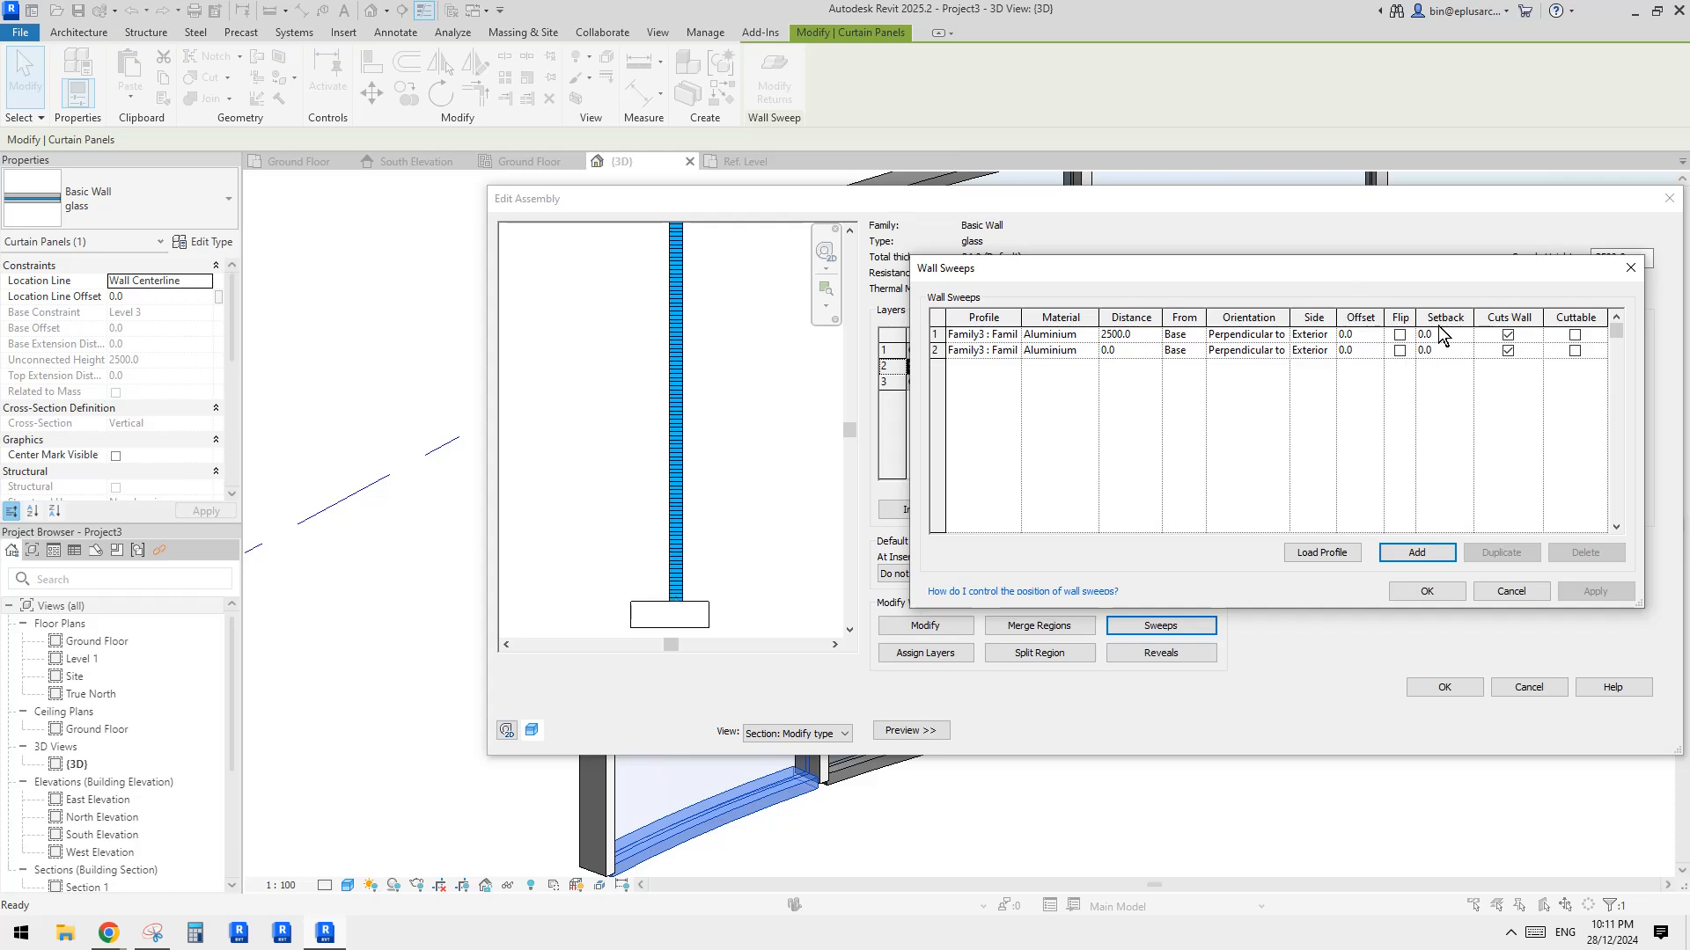
Step: Try an offset of 12 mm on the first wall sweep and set it back to 0
click(1363, 338)
text(12)
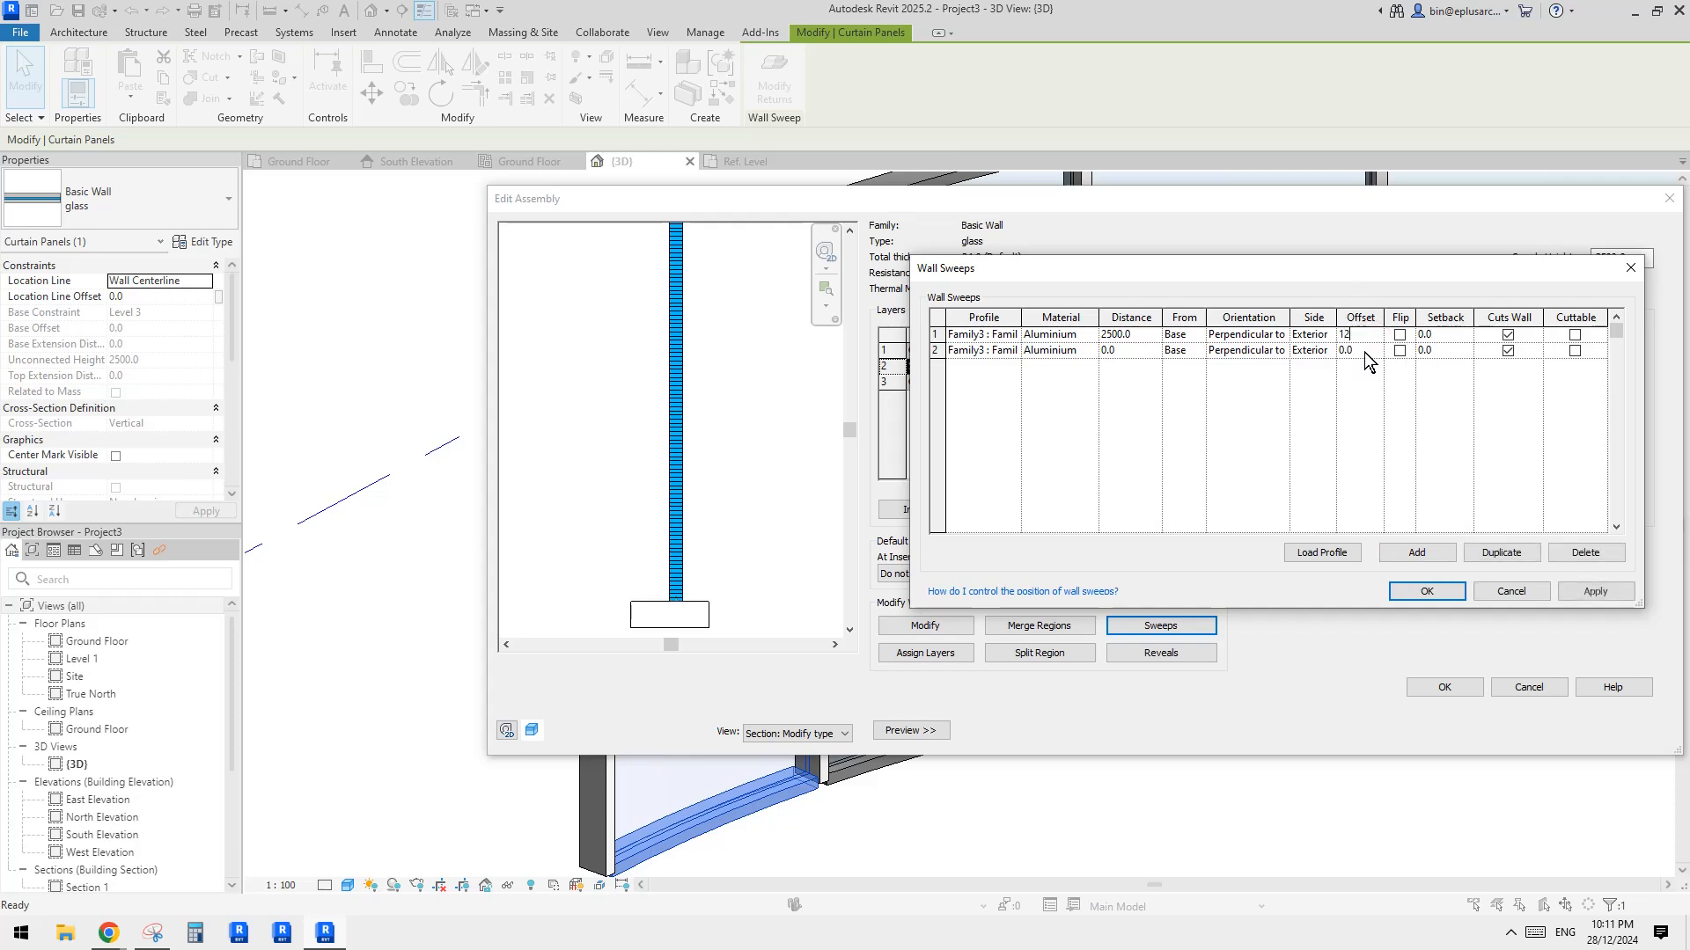
click(1364, 352)
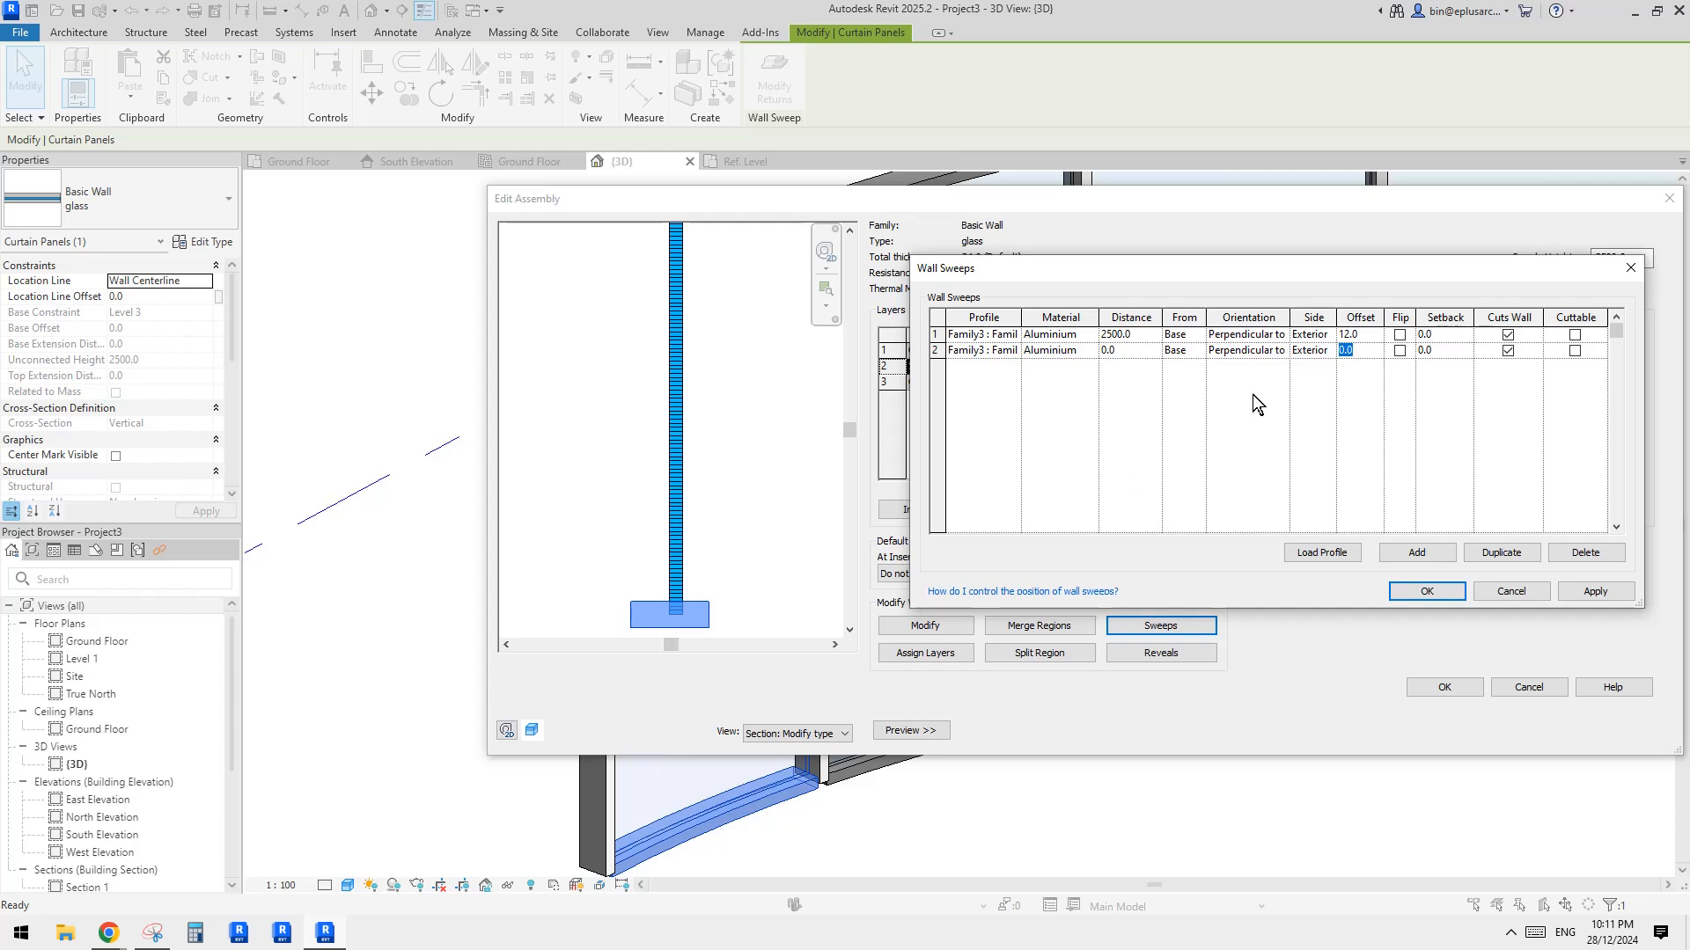
click(1347, 336)
text(0)
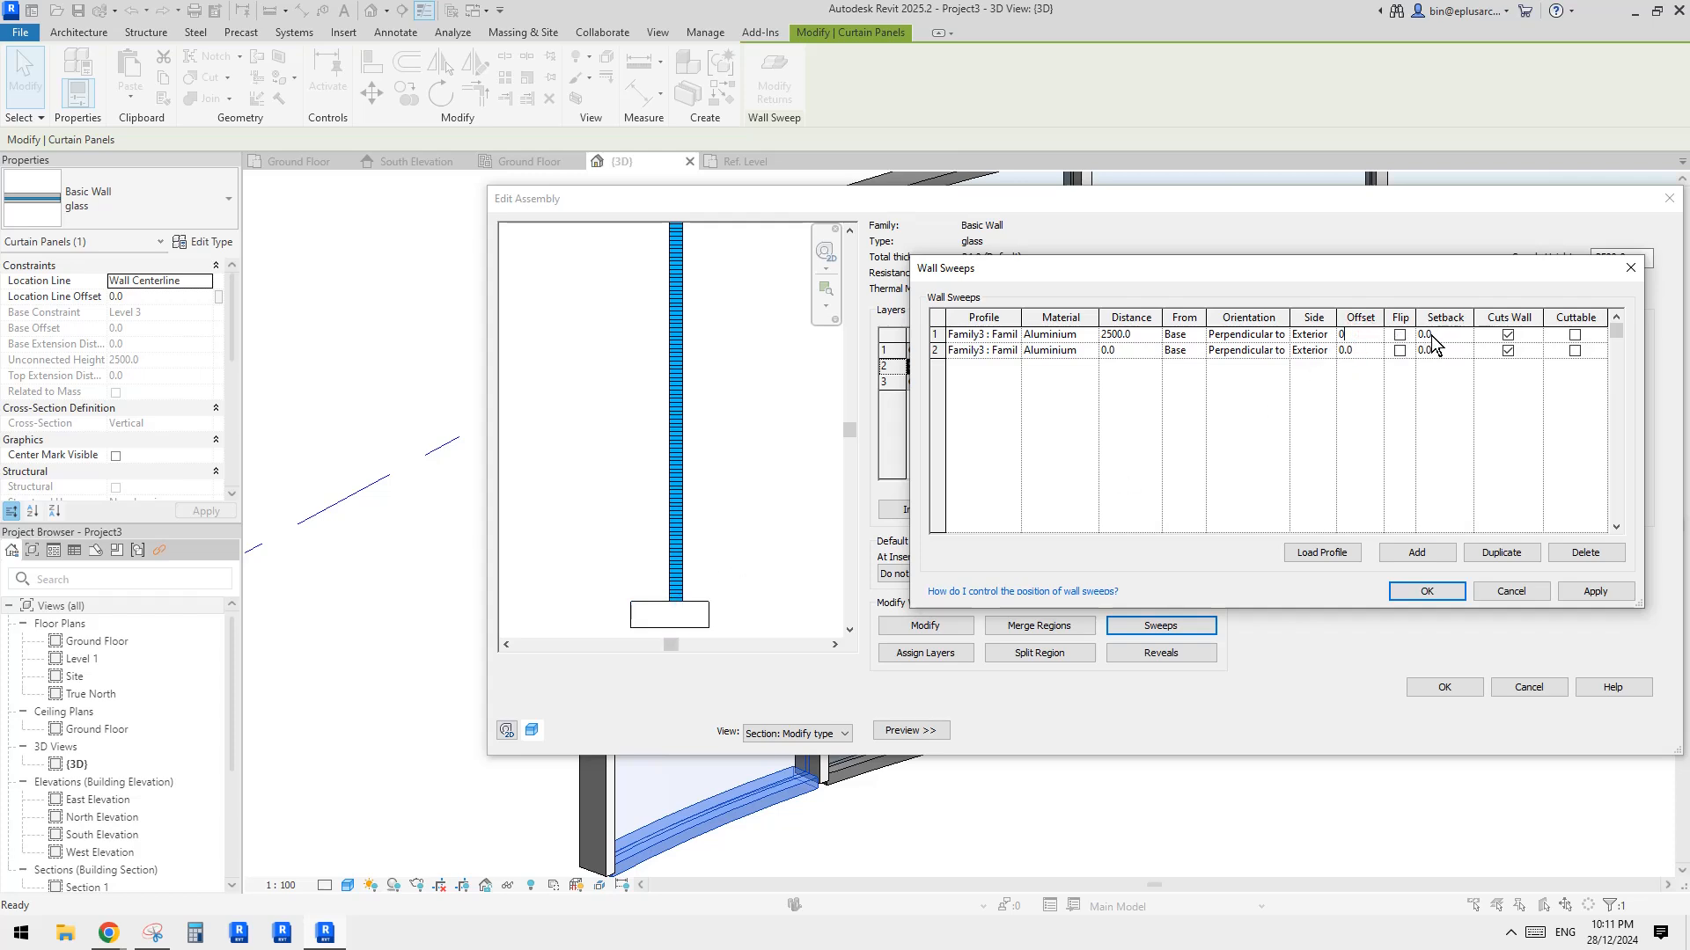
Step: Try a setback of 12 mm on the first wall sweep and clear it again
click(1429, 335)
text(12)
click(1443, 350)
click(1451, 337)
click(1451, 347)
click(1451, 336)
drag(1453, 334, 1396, 333)
click(1369, 336)
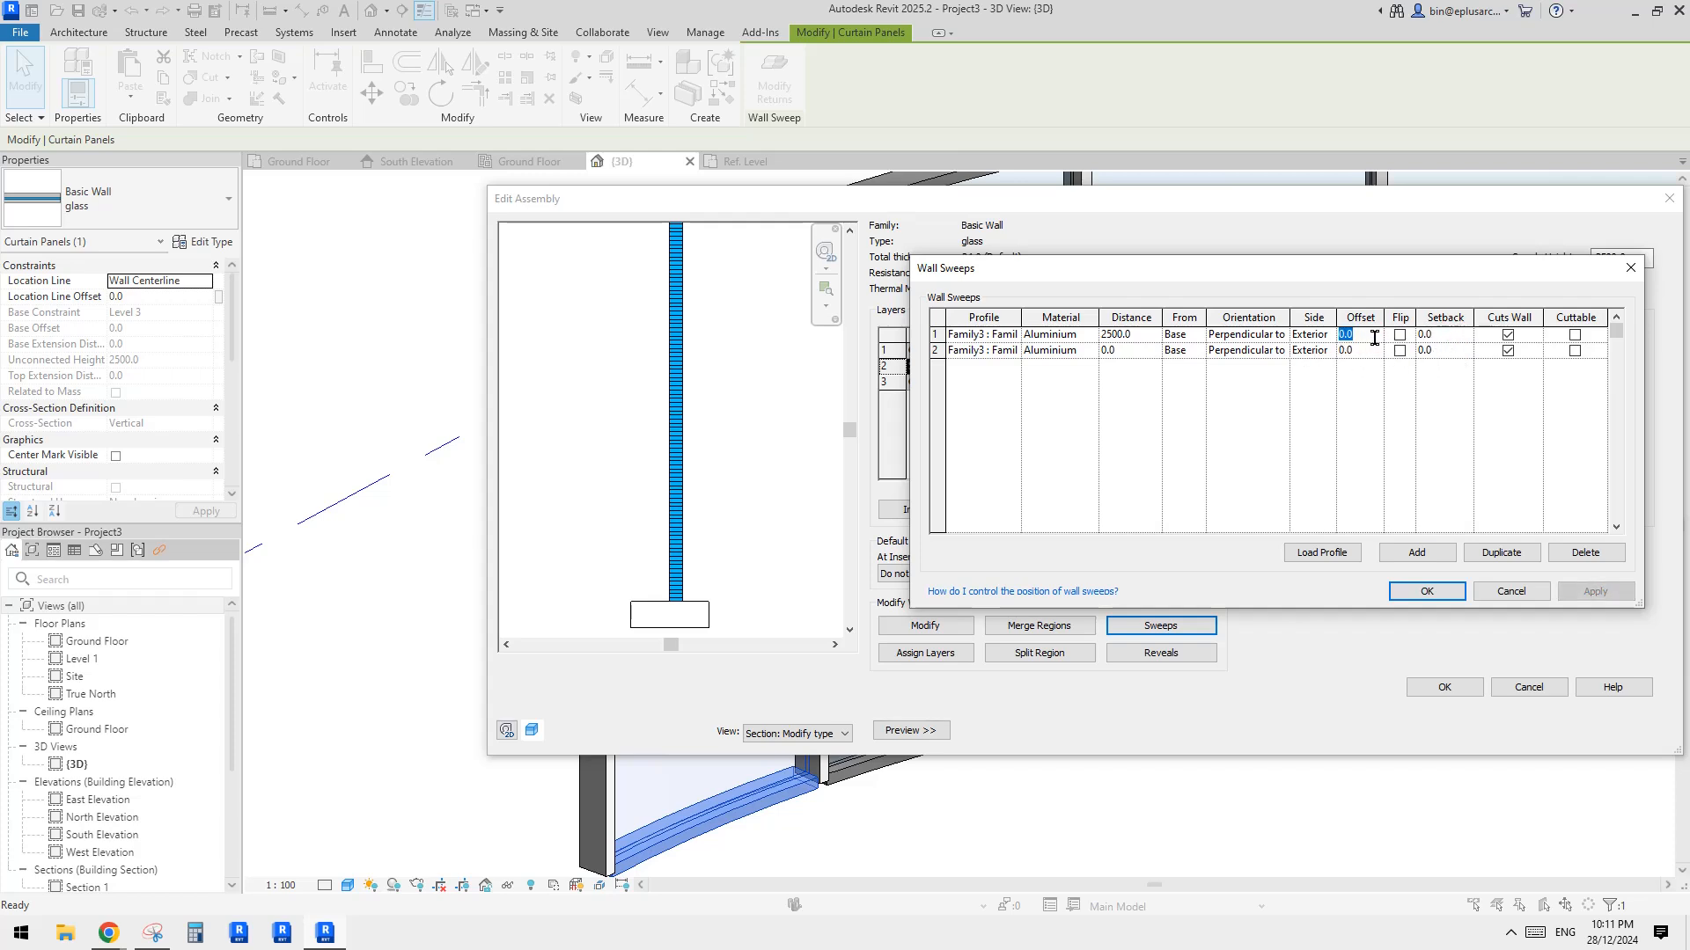
click(1363, 350)
click(1360, 354)
click(989, 355)
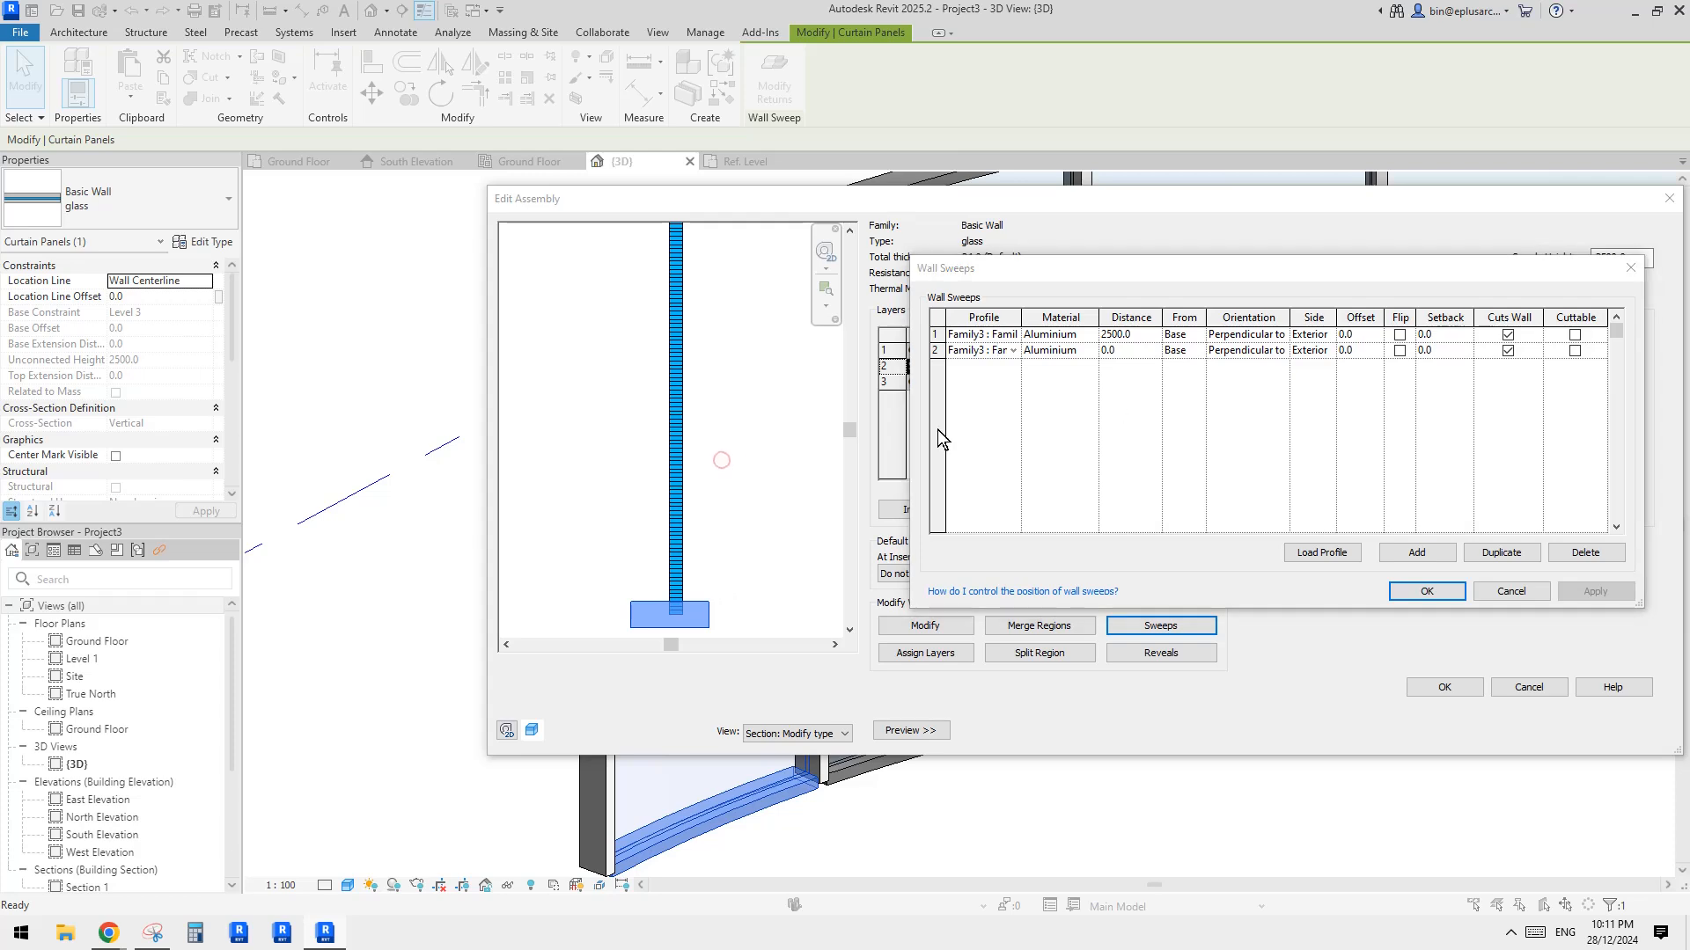
click(989, 353)
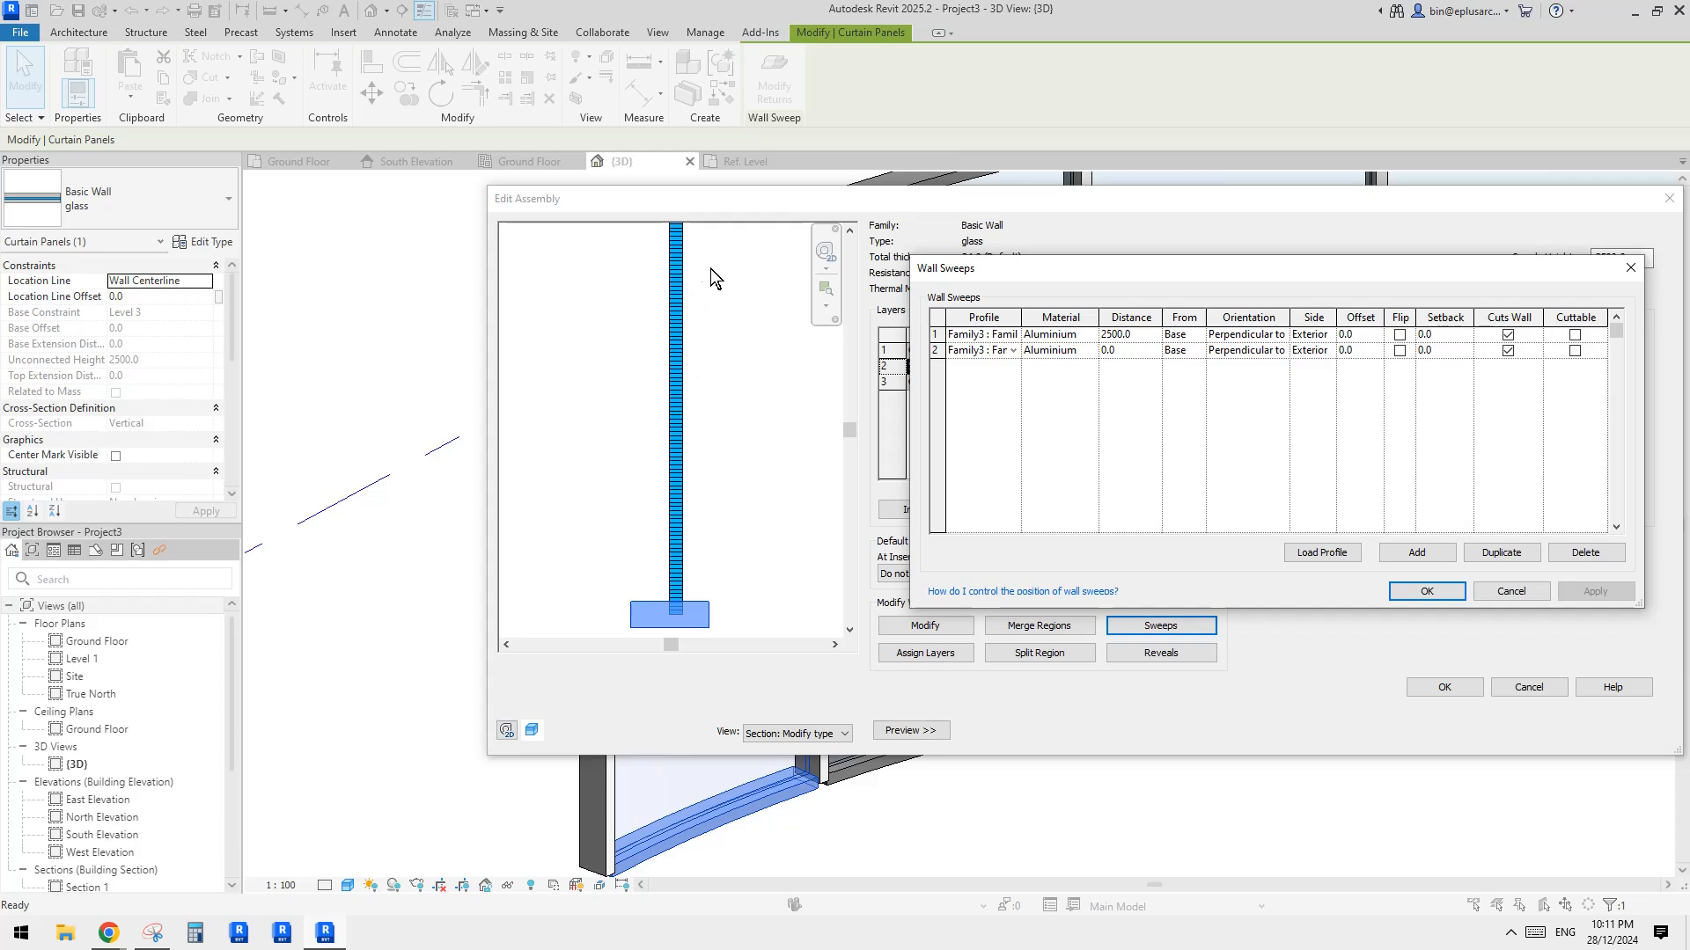
click(984, 335)
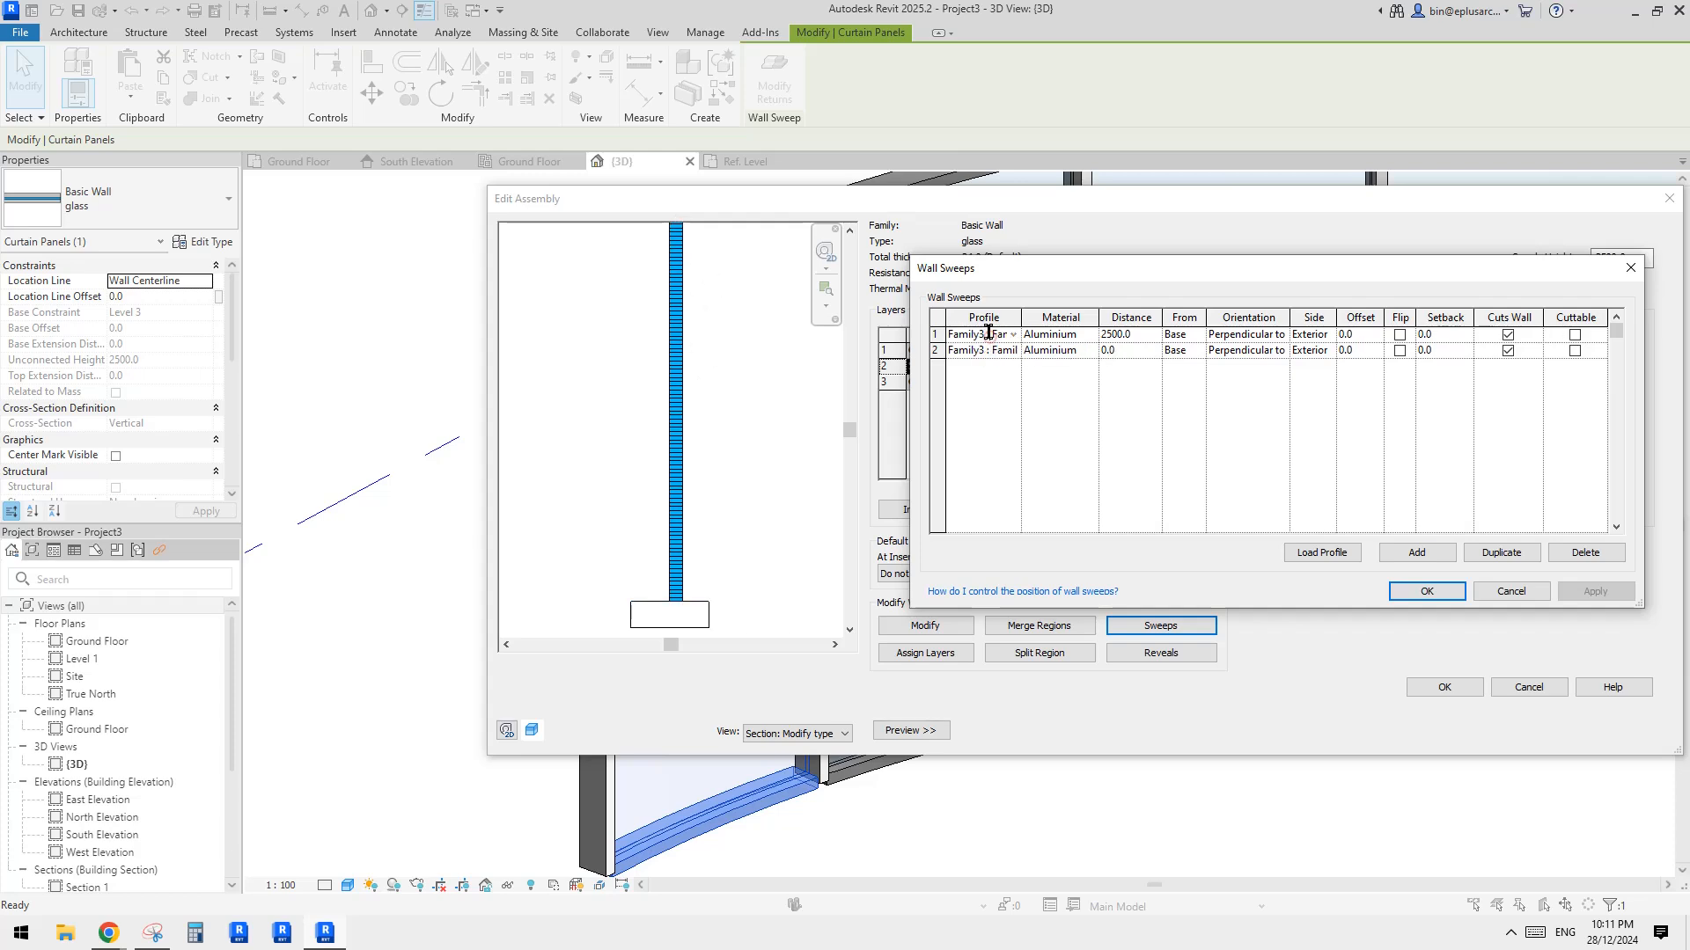
click(963, 351)
Step: Set the base wall sweep's offset to 12 mm and apply it to the section preview
click(1365, 352)
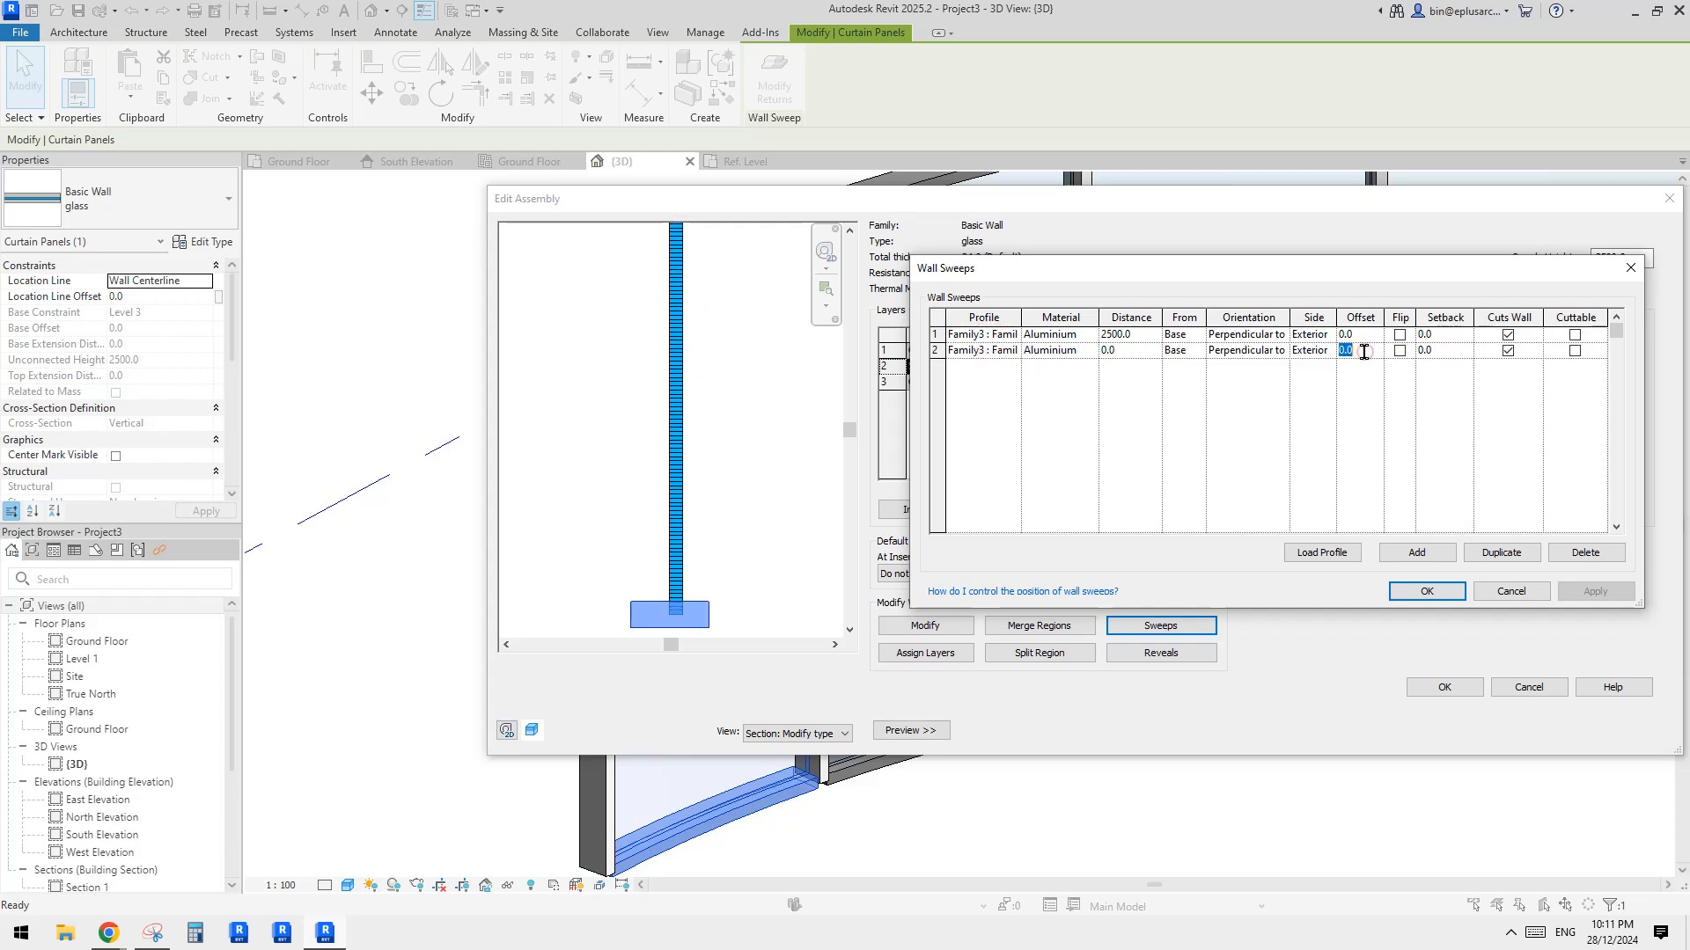
text(12)
click(1313, 352)
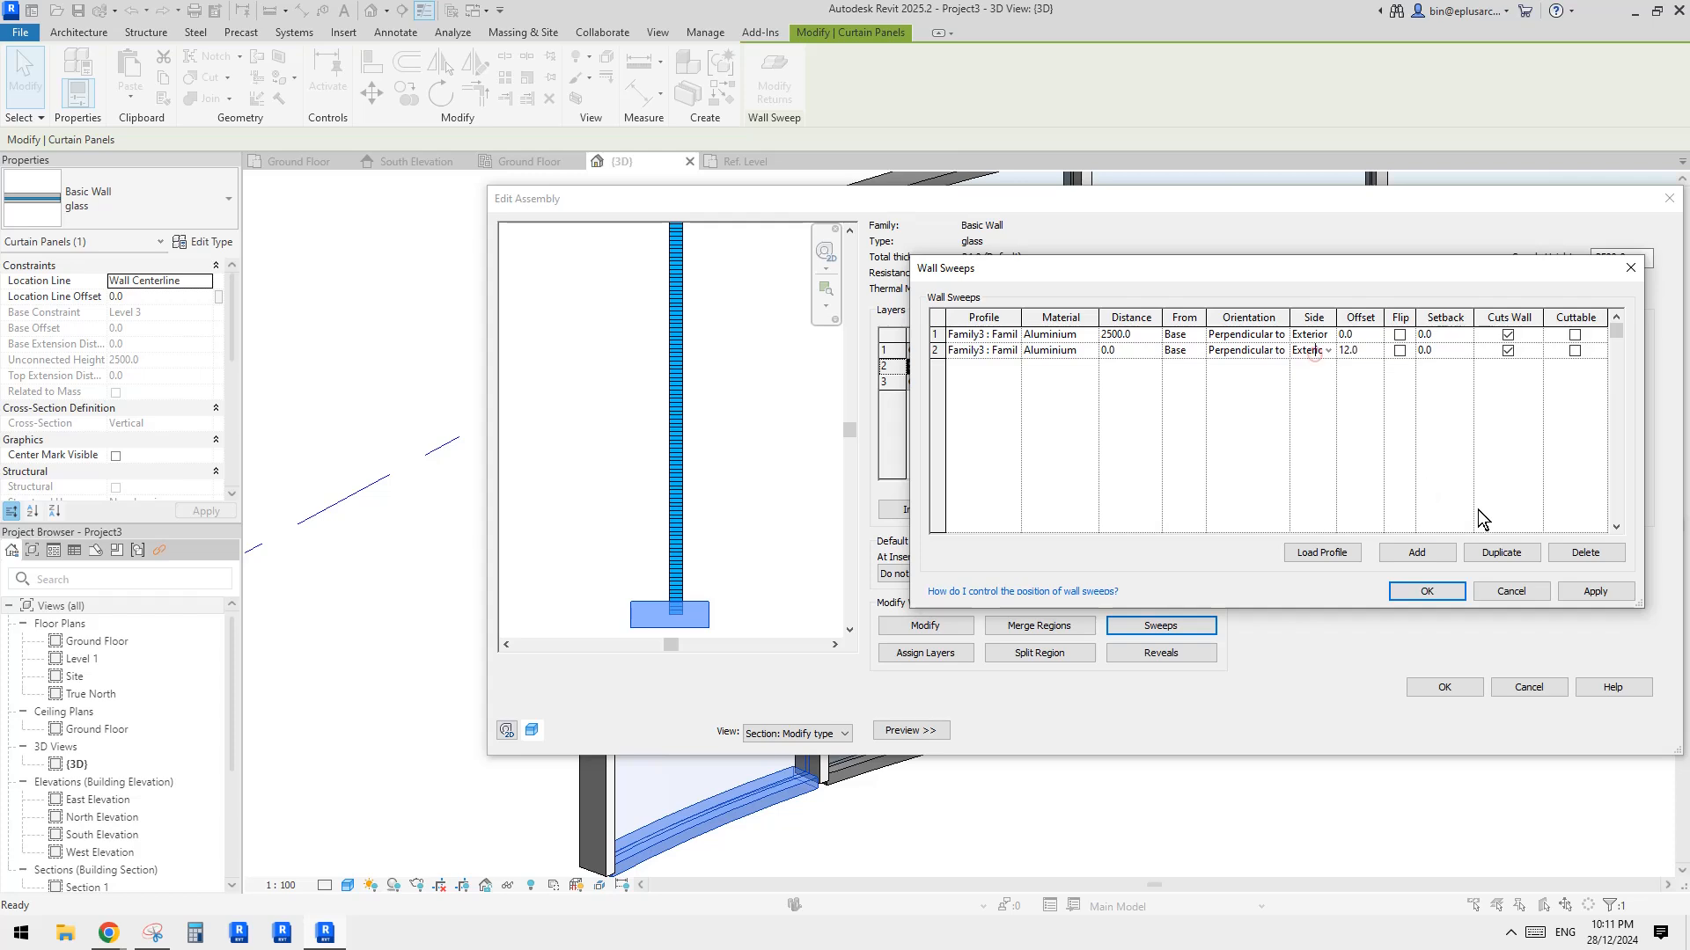
click(1592, 591)
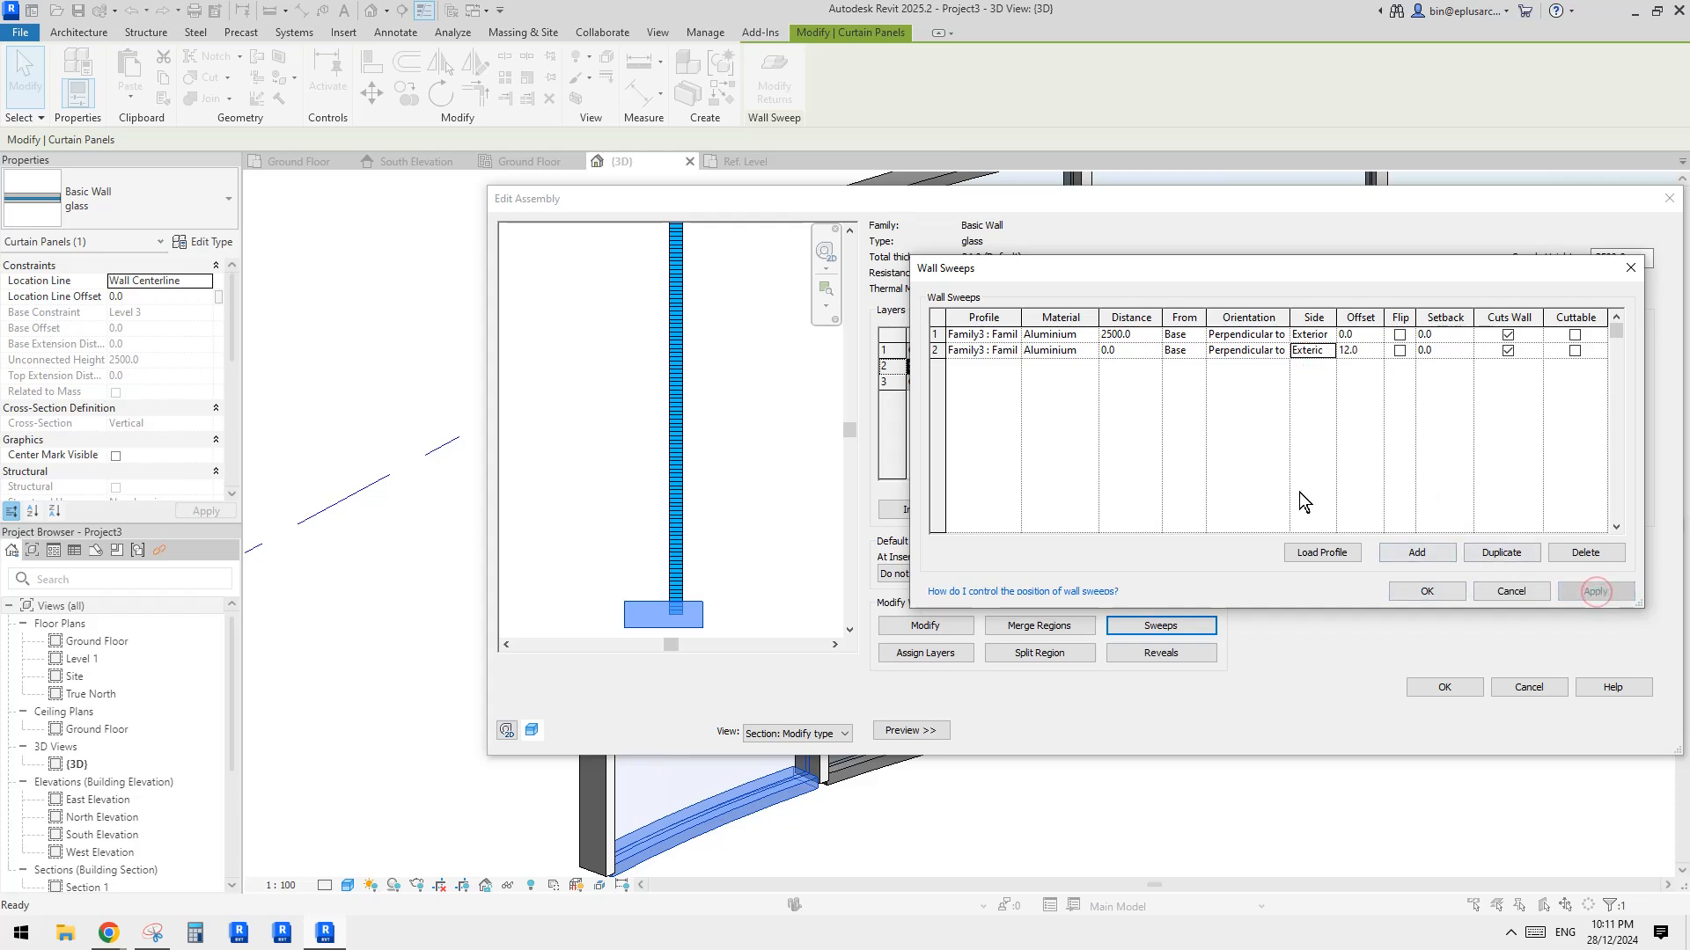
Step: Set the base wall sweep's offset to -12 mm and apply it to the section preview
click(1369, 352)
text(-)
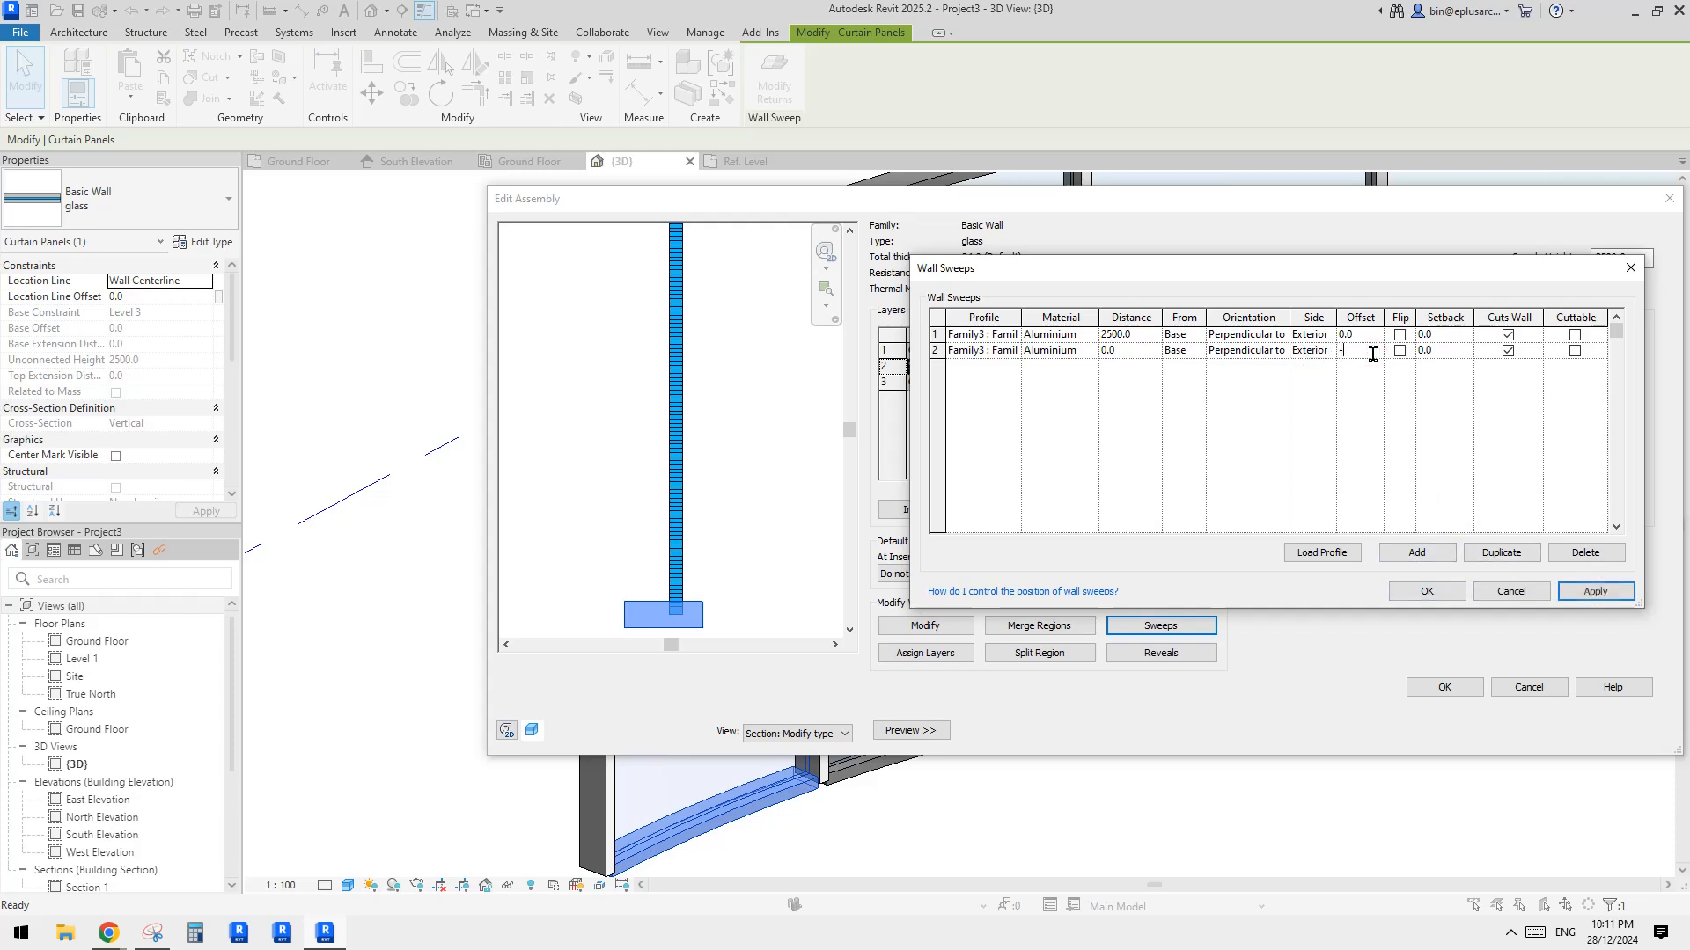
text(12)
click(1313, 352)
click(1596, 591)
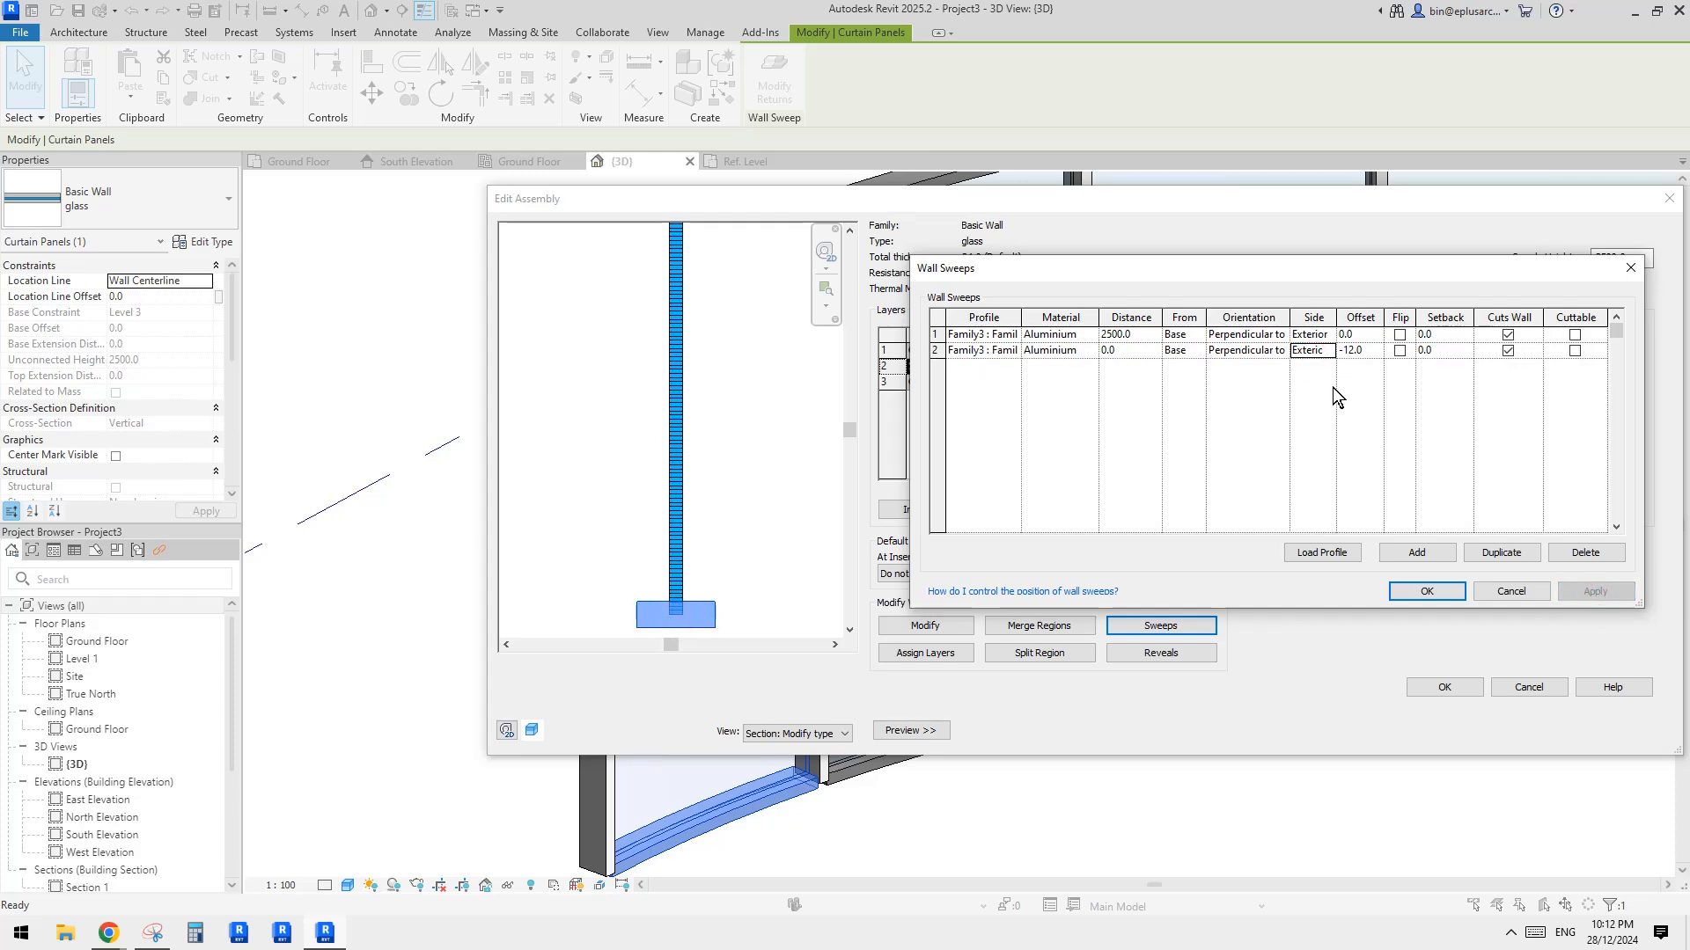
Step: Set the upper wall sweep's offset to -12 mm and accept the glass wall type's sweep, assembly and type changes
click(1369, 335)
text(-1)
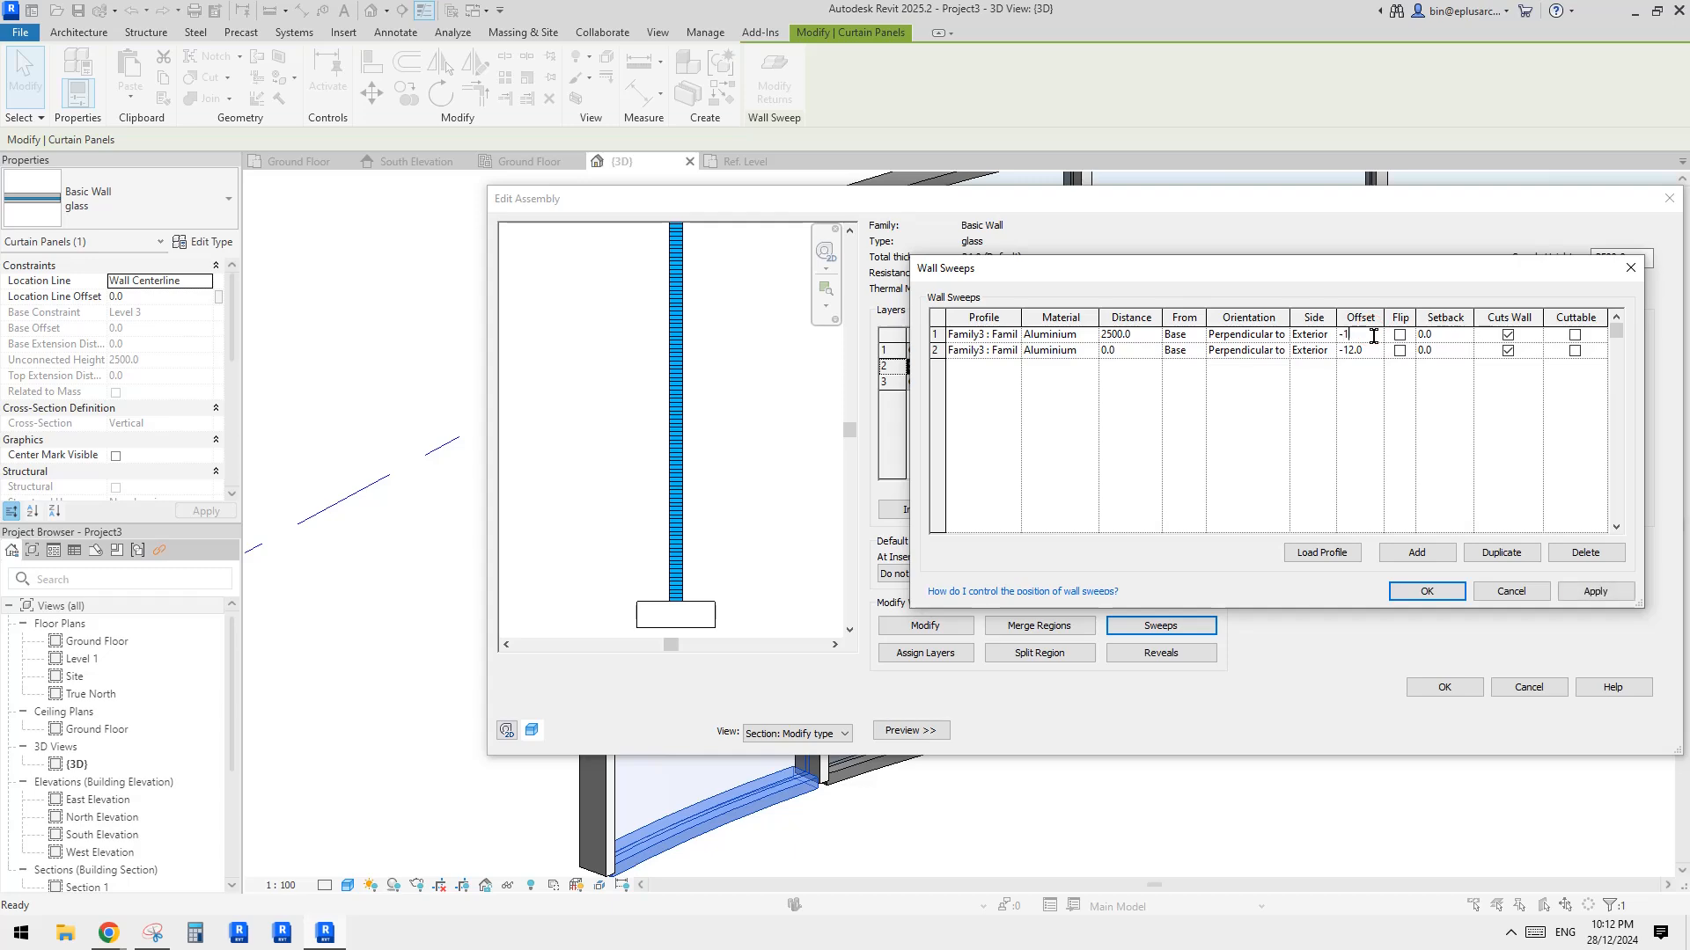
text(2)
click(1596, 592)
click(1436, 591)
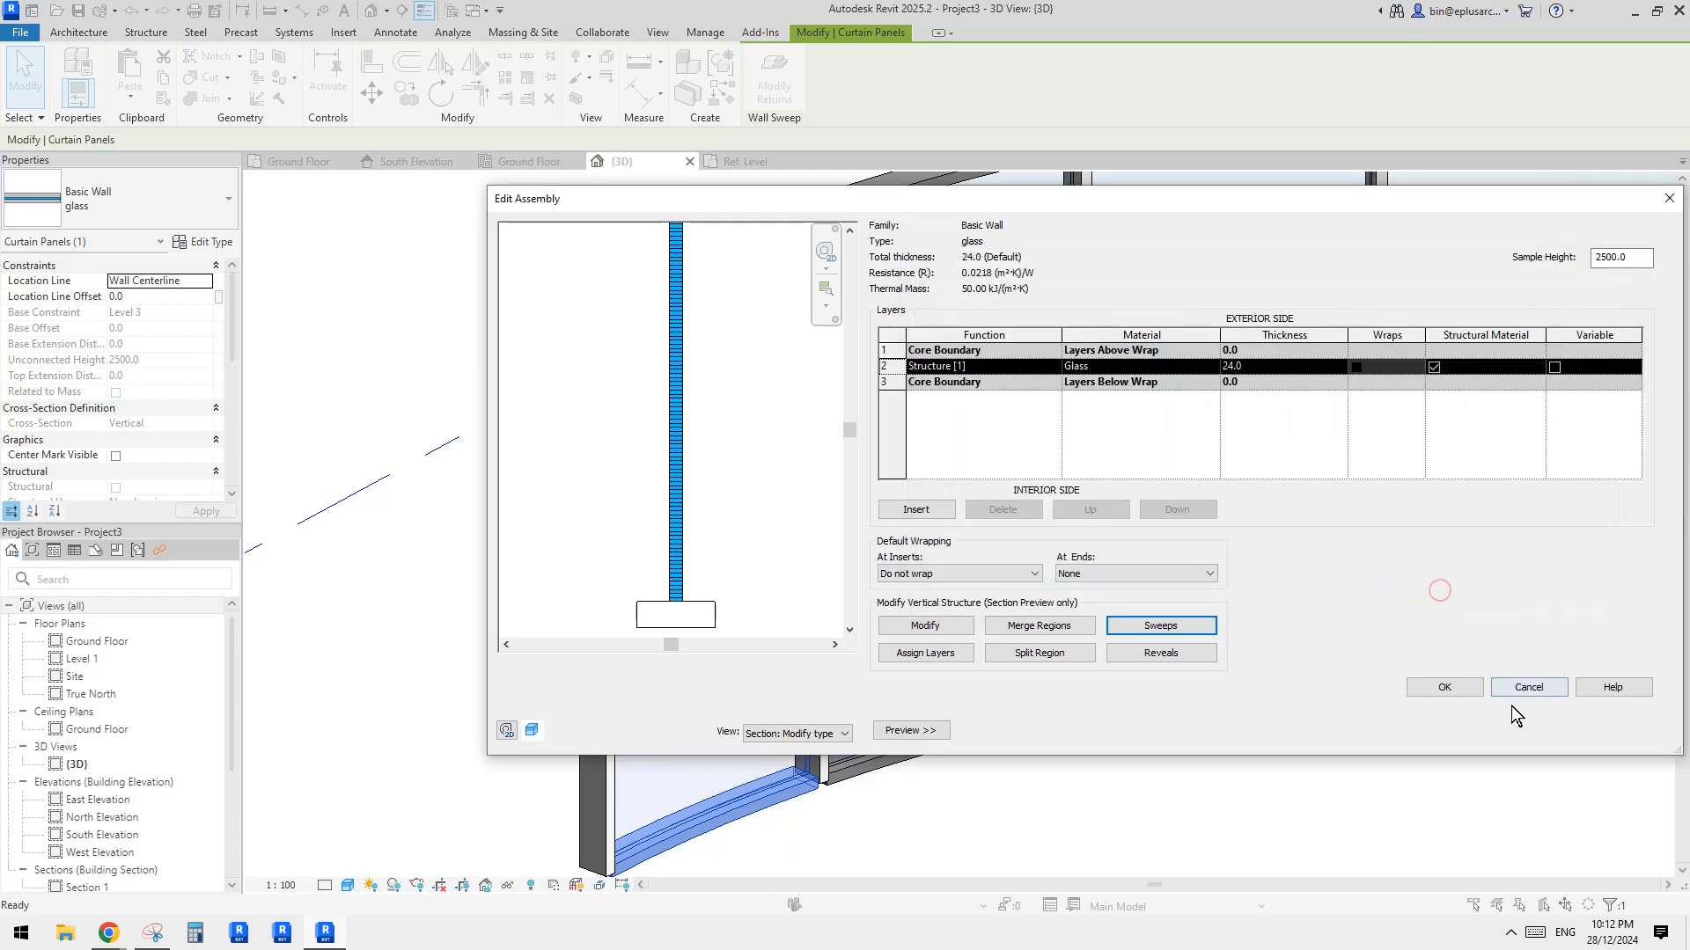
click(1457, 690)
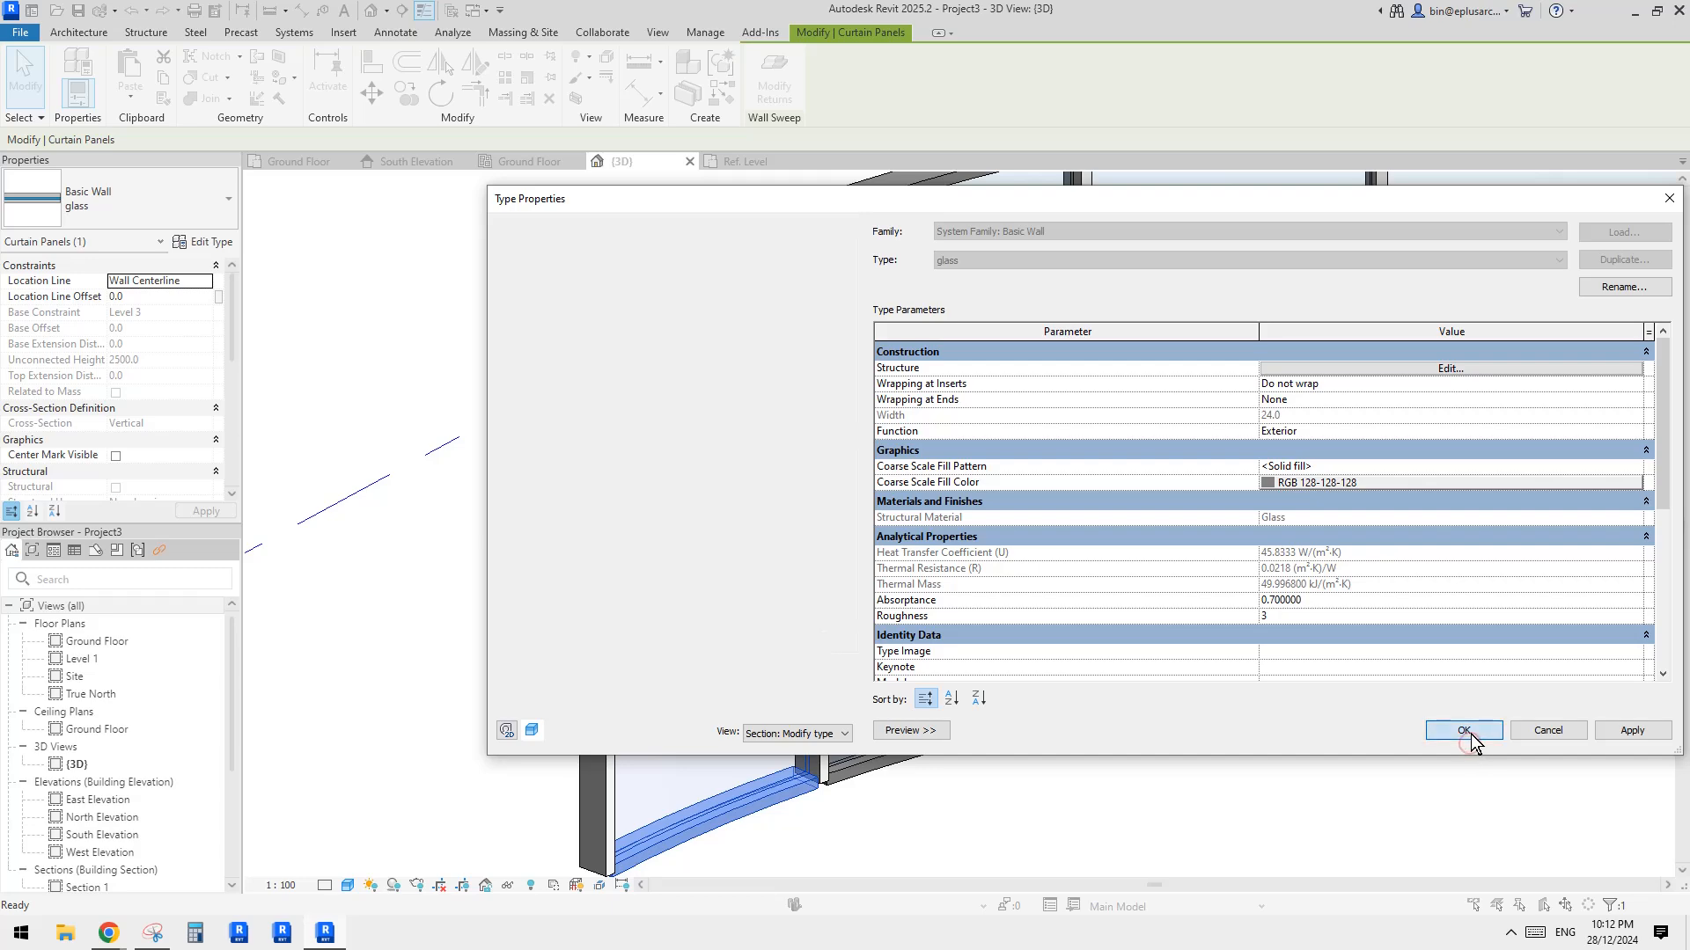
click(1463, 731)
Step: Examine how the base and top sweeps of the first glass panel line up with the curtain wall mullions
shift+middle_drag(1084, 640, 936, 647)
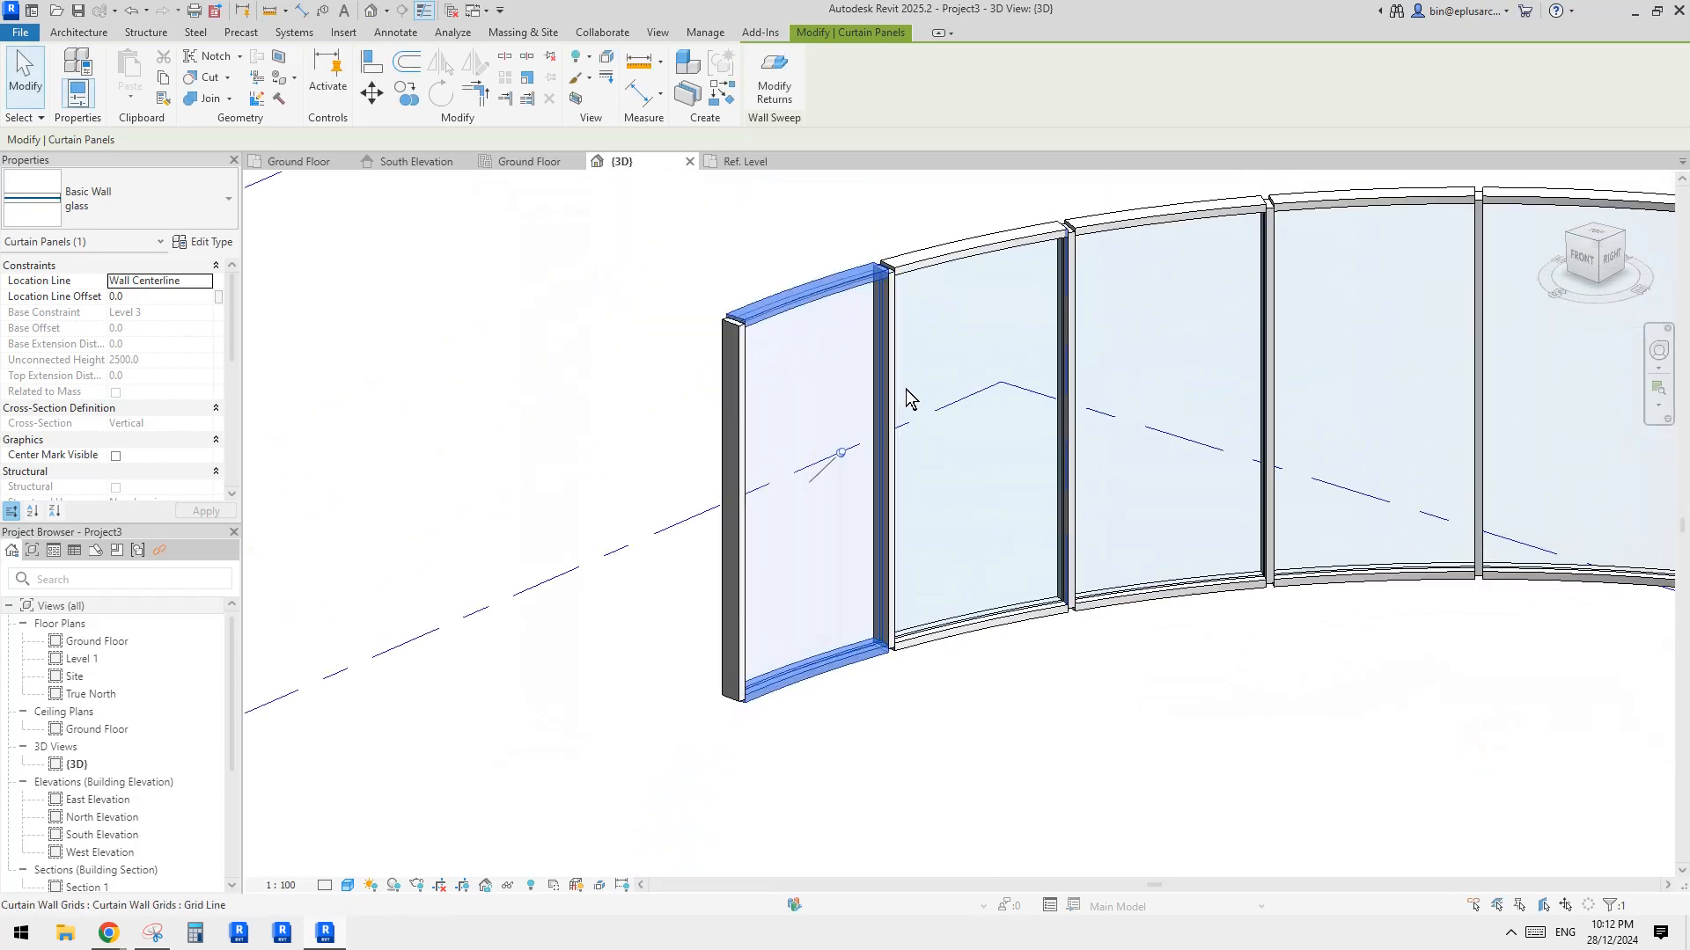
scroll(889, 664, up, 3)
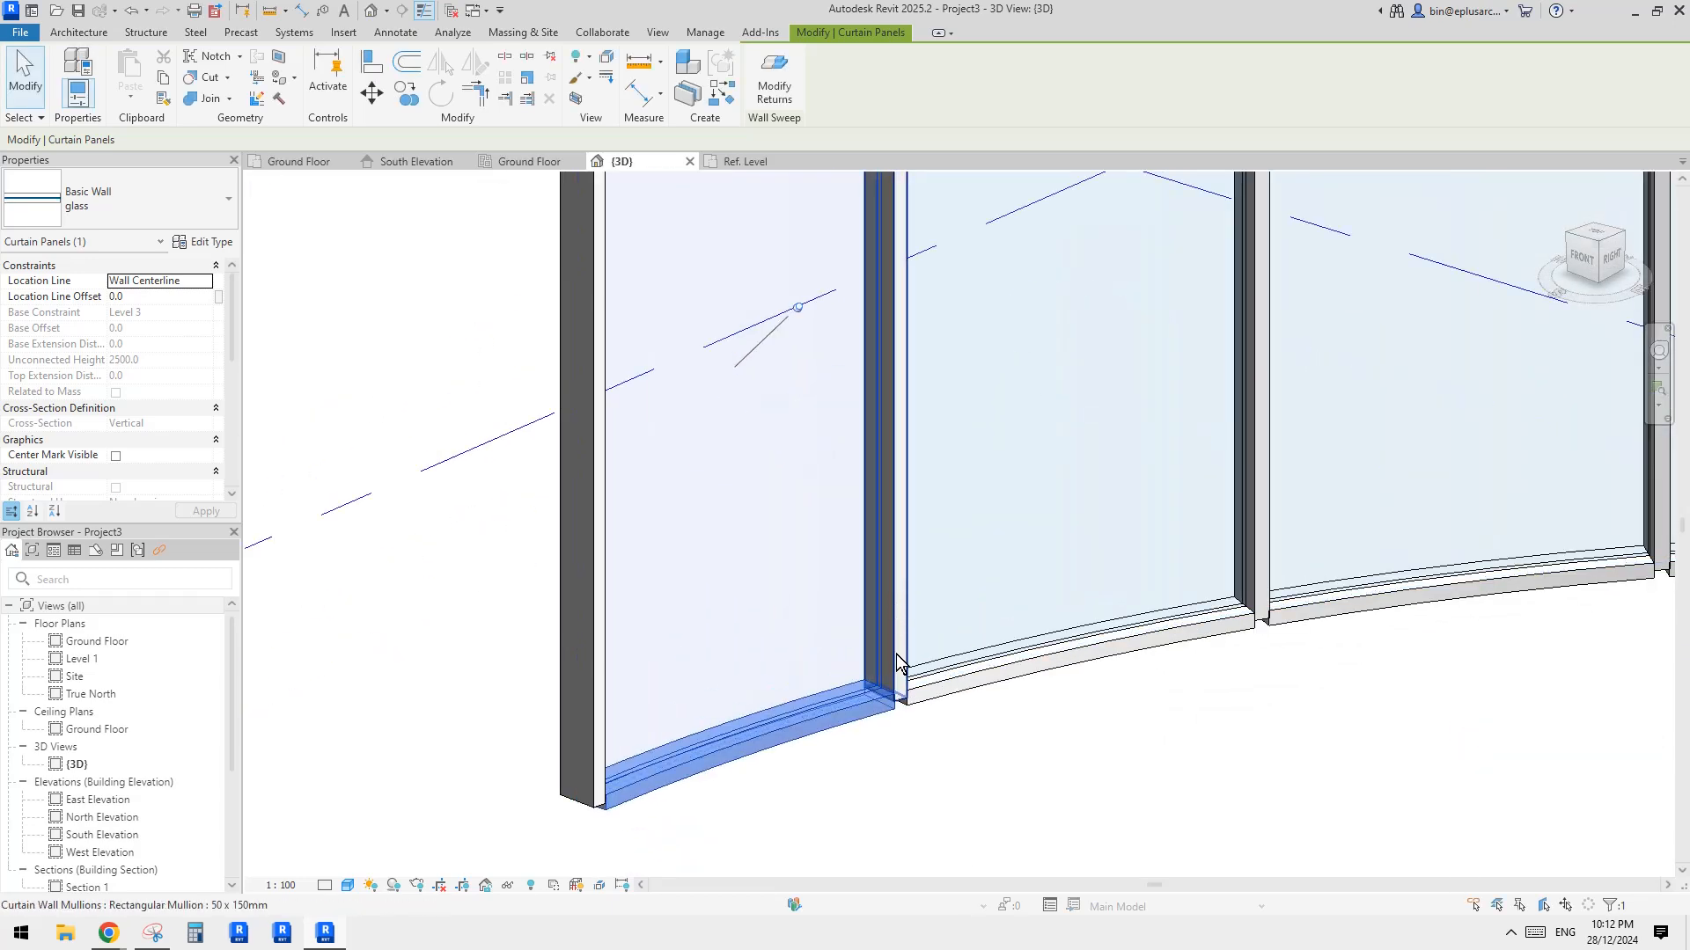
scroll(894, 605, down, 1)
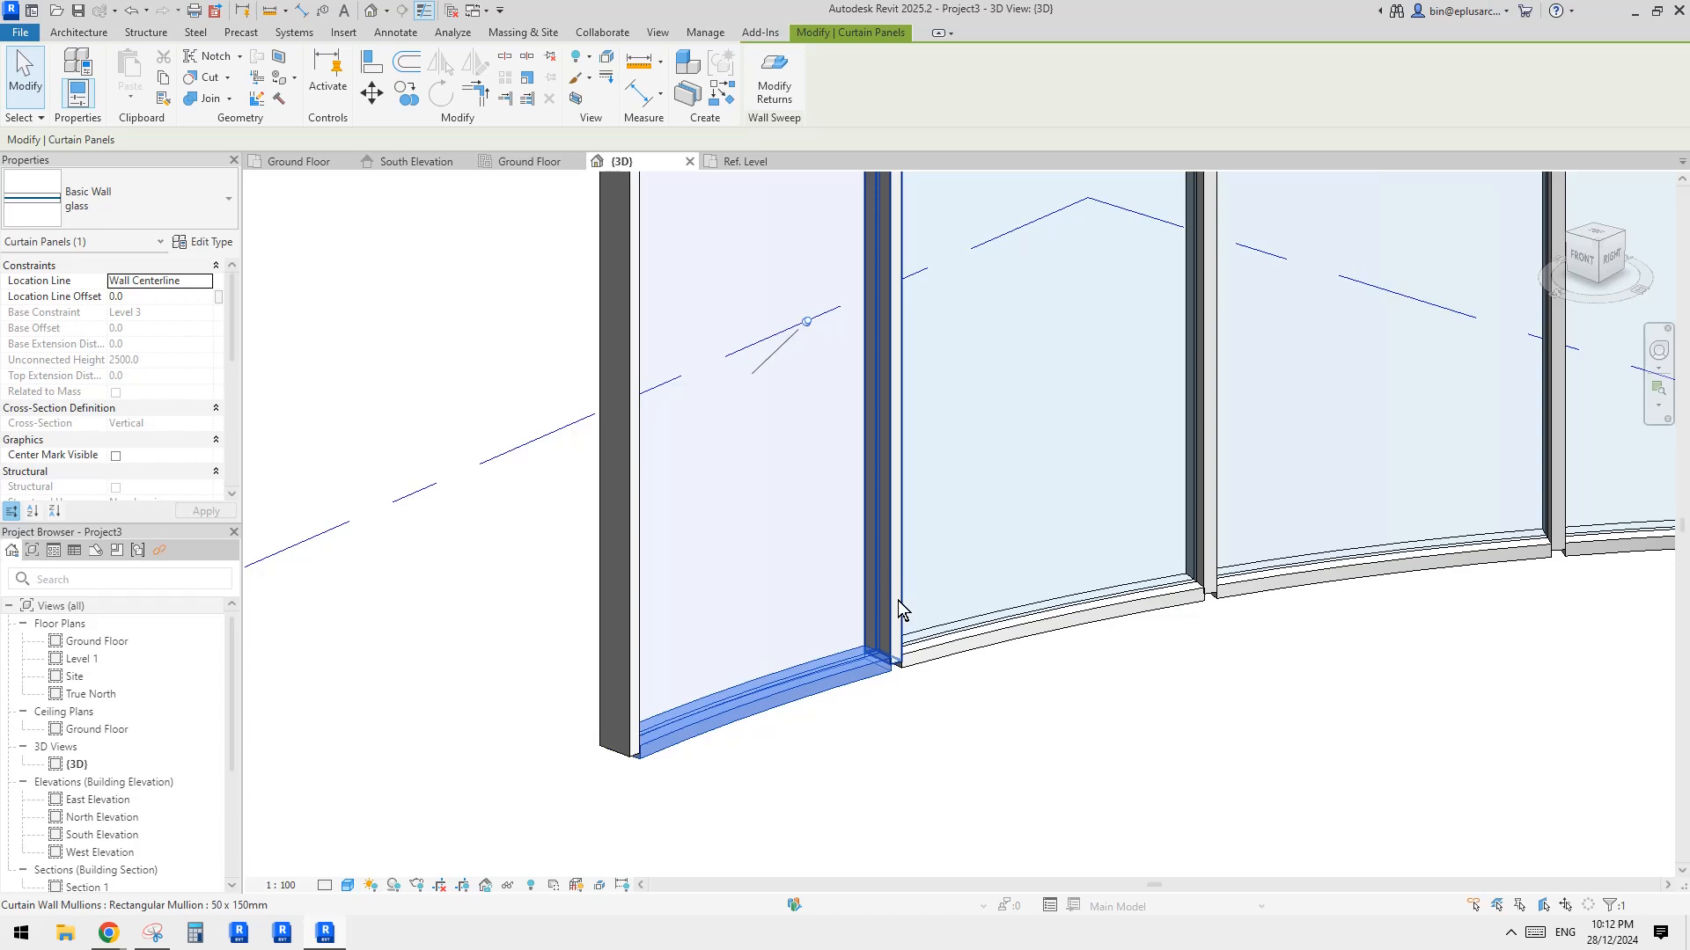
scroll(906, 616, down, 1)
shift+middle_drag(917, 632, 880, 660)
scroll(880, 660, up, 3)
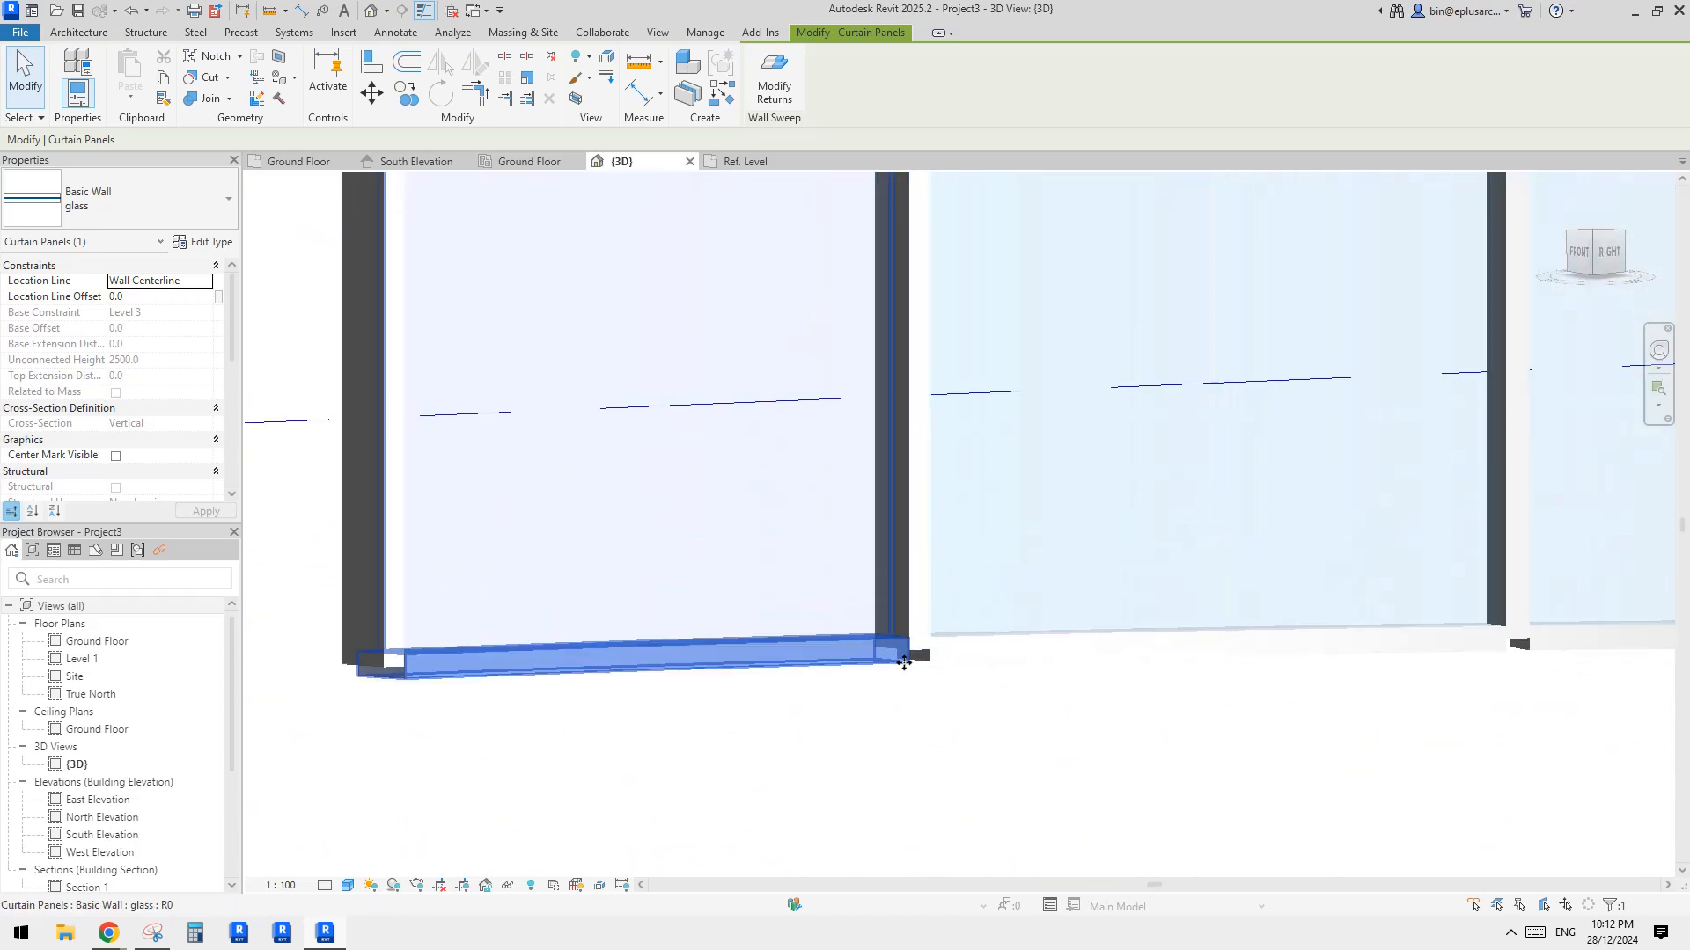
scroll(889, 658, down, 2)
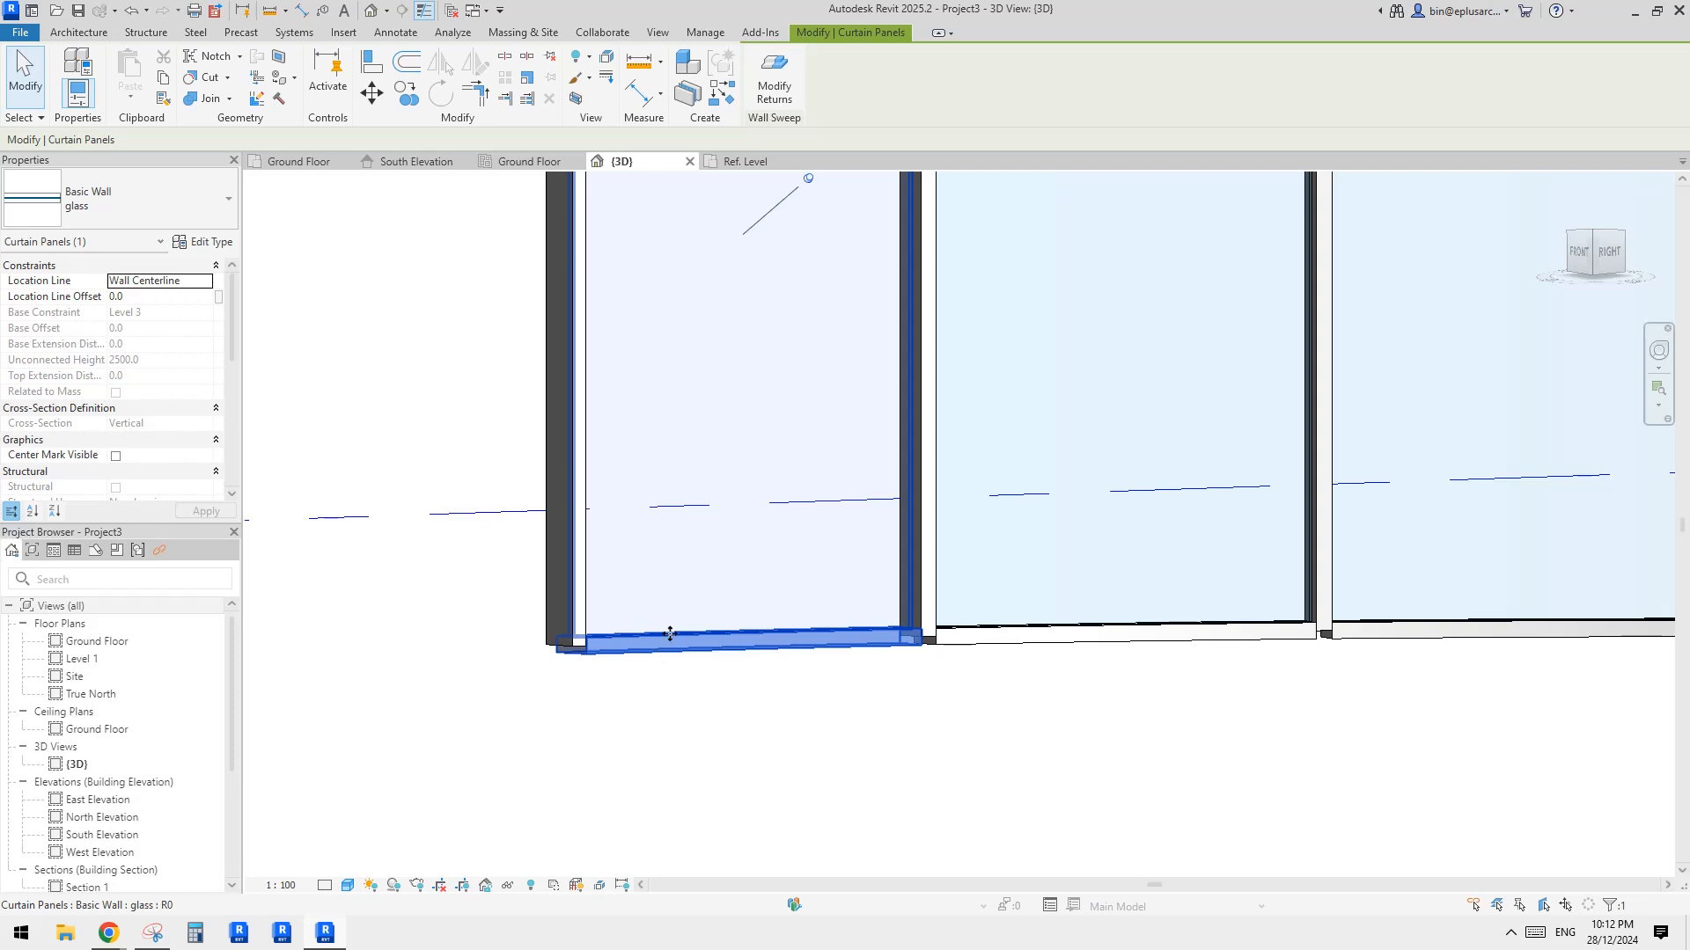
scroll(674, 632, down, 3)
scroll(702, 369, up, 3)
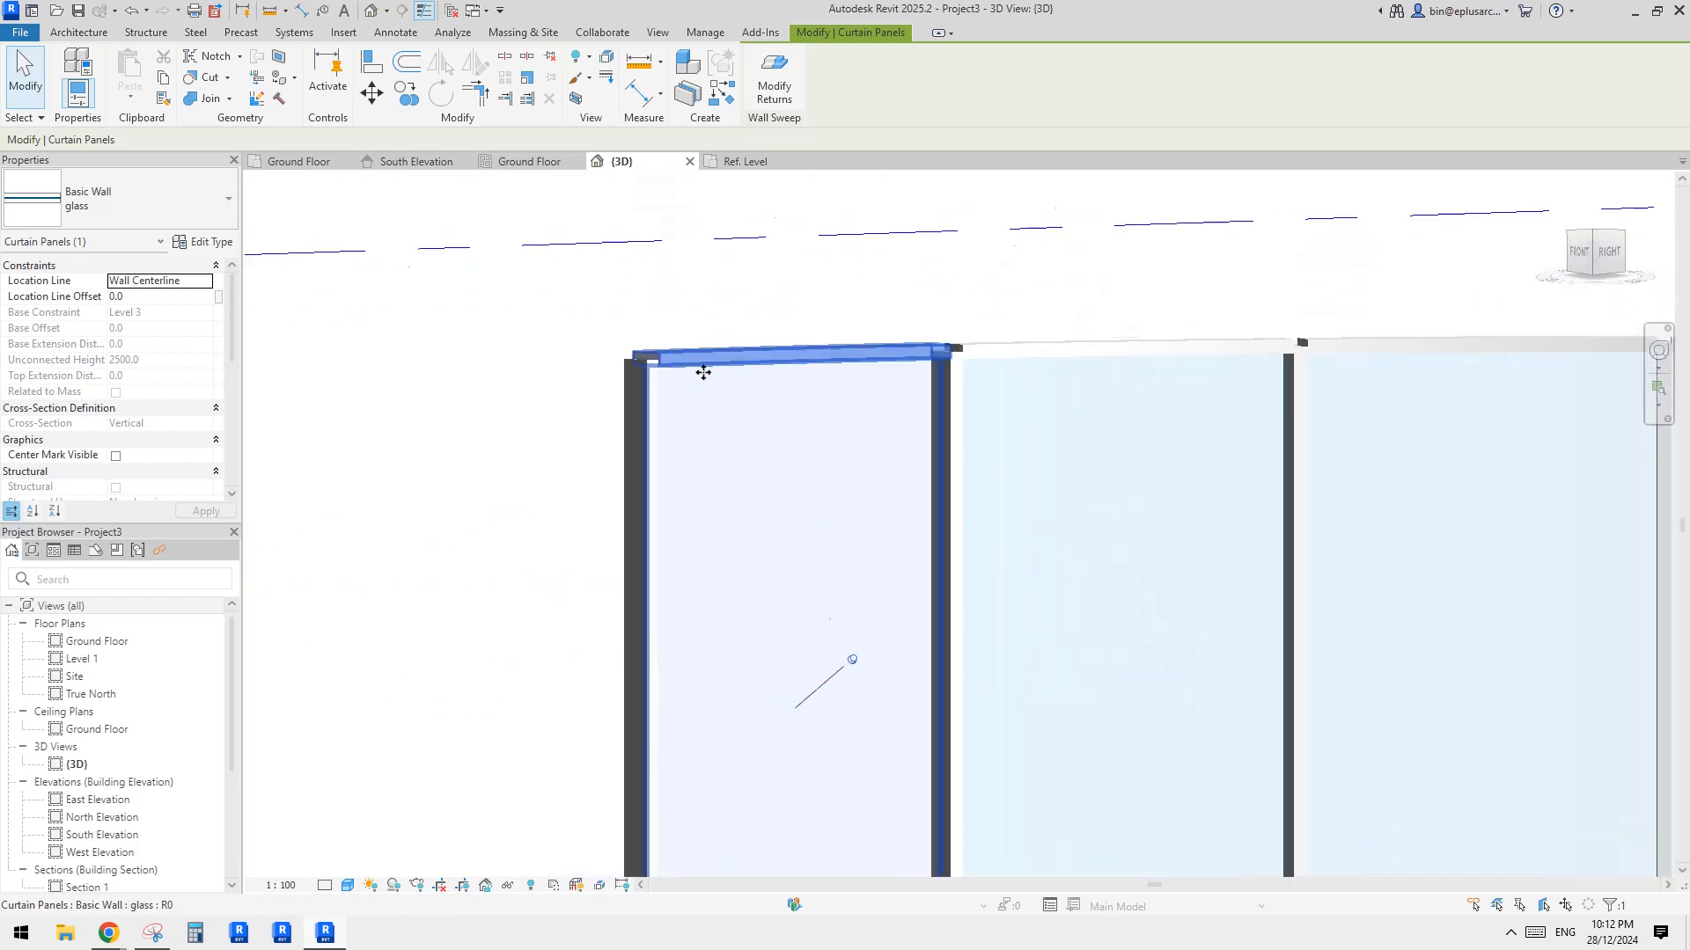
scroll(758, 456, down, 2)
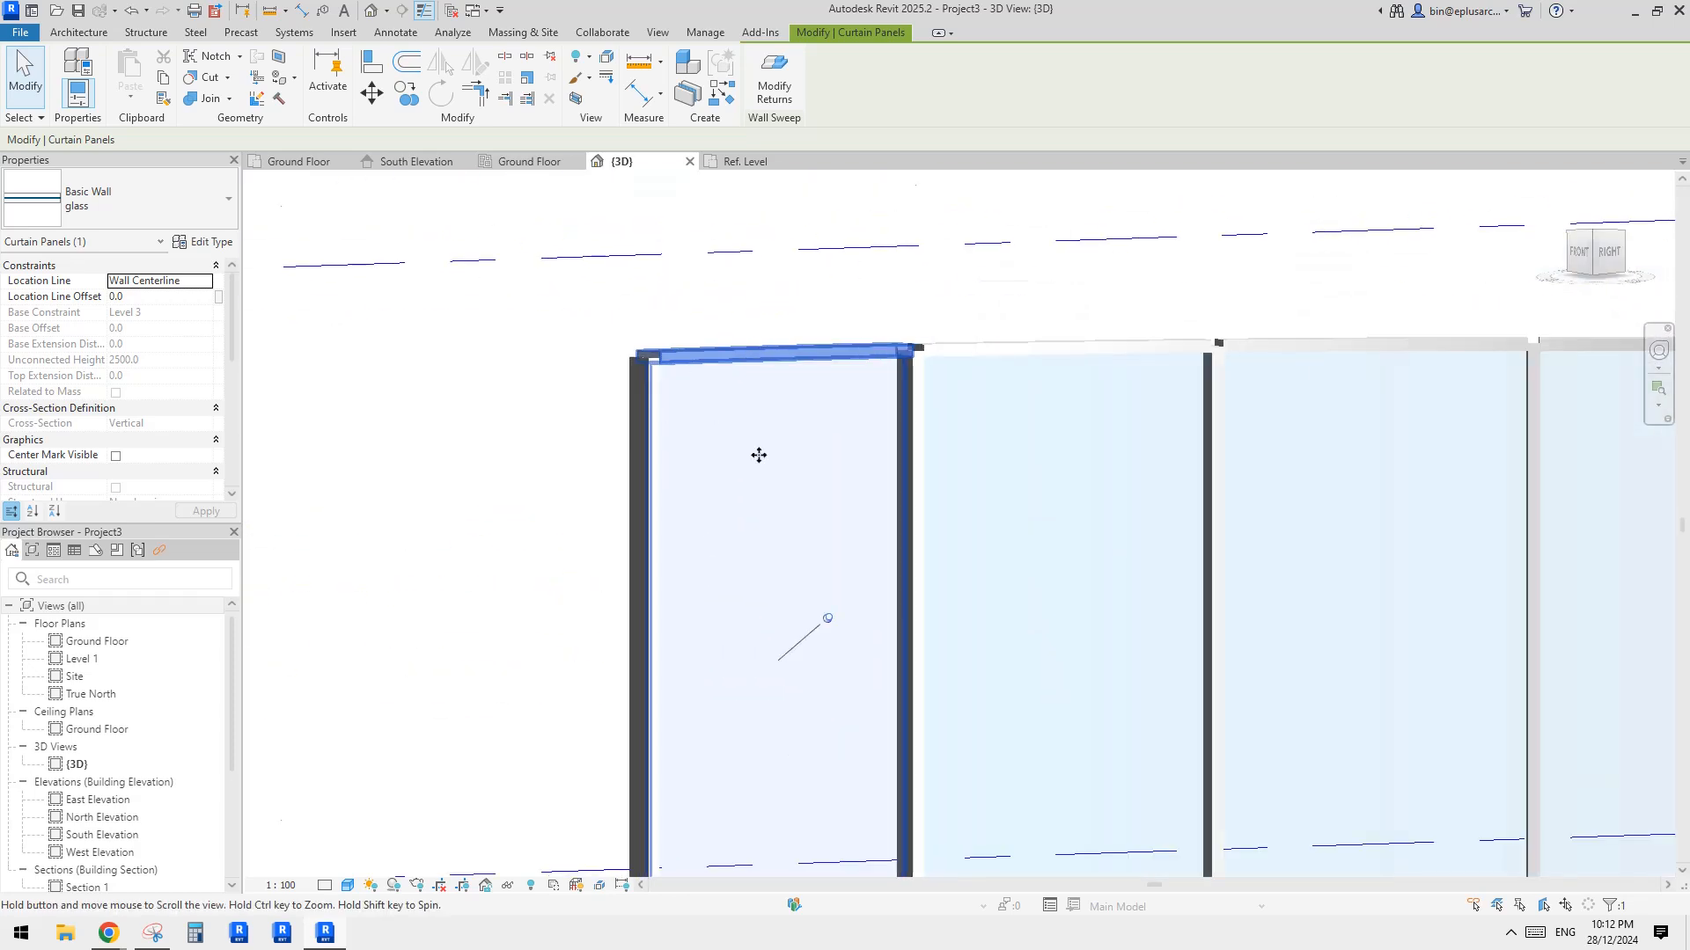
scroll(730, 338, down, 2)
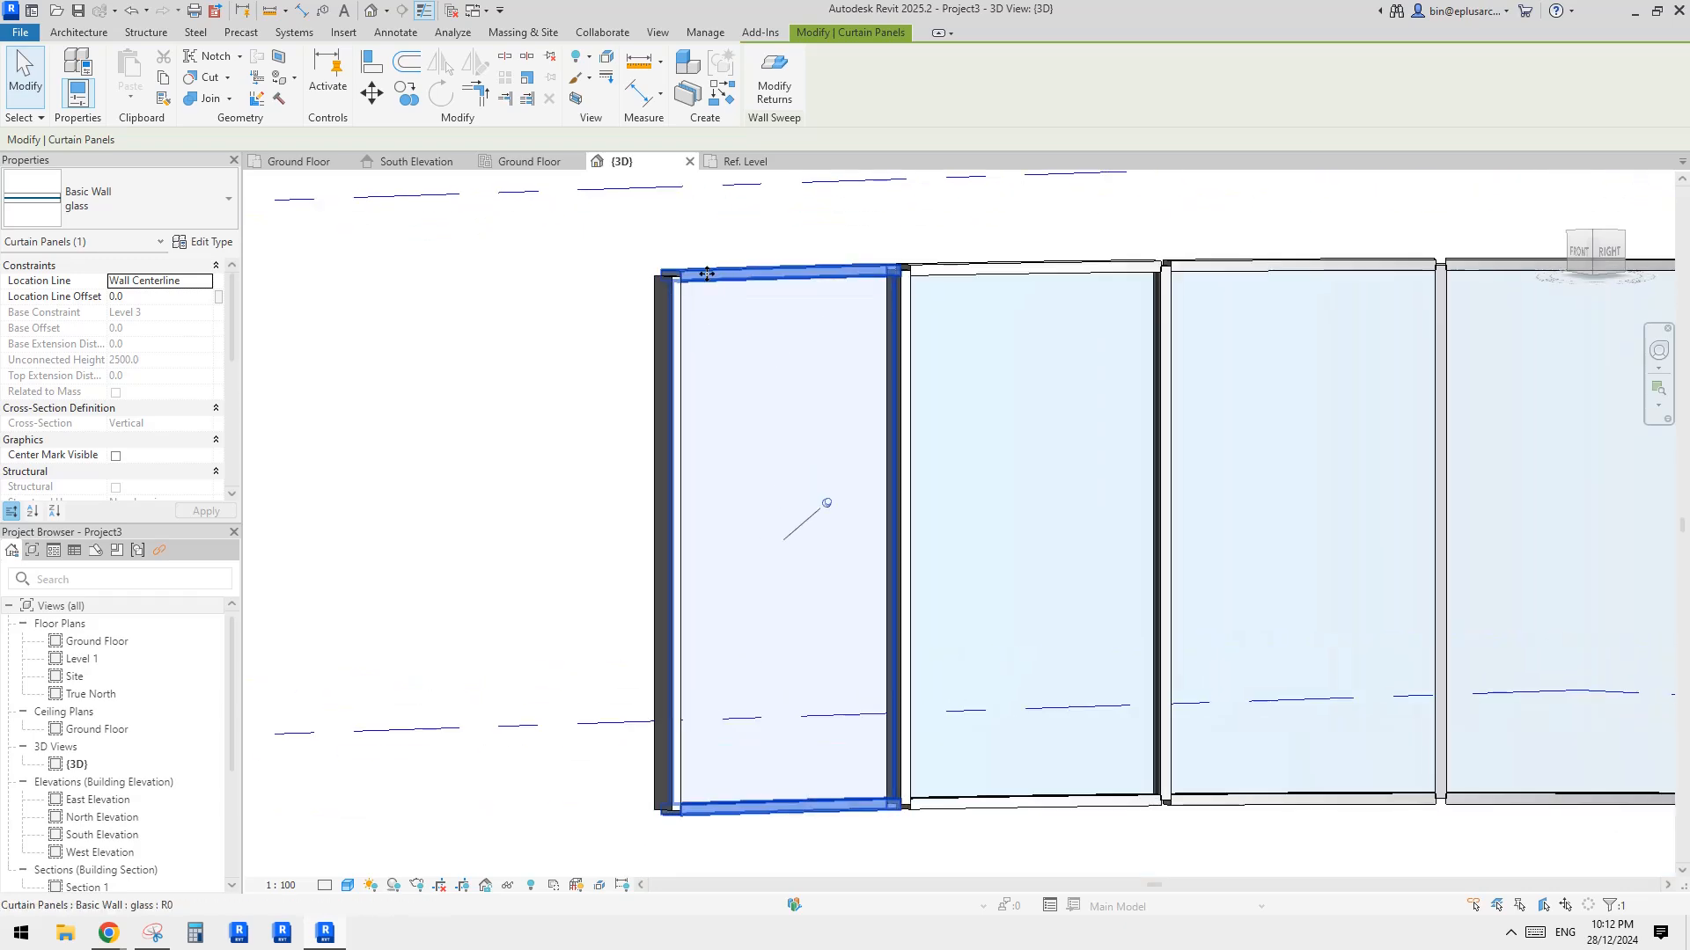
Step: Reopen the wall sweep list in the structure of the glass wall type
click(210, 242)
click(1398, 369)
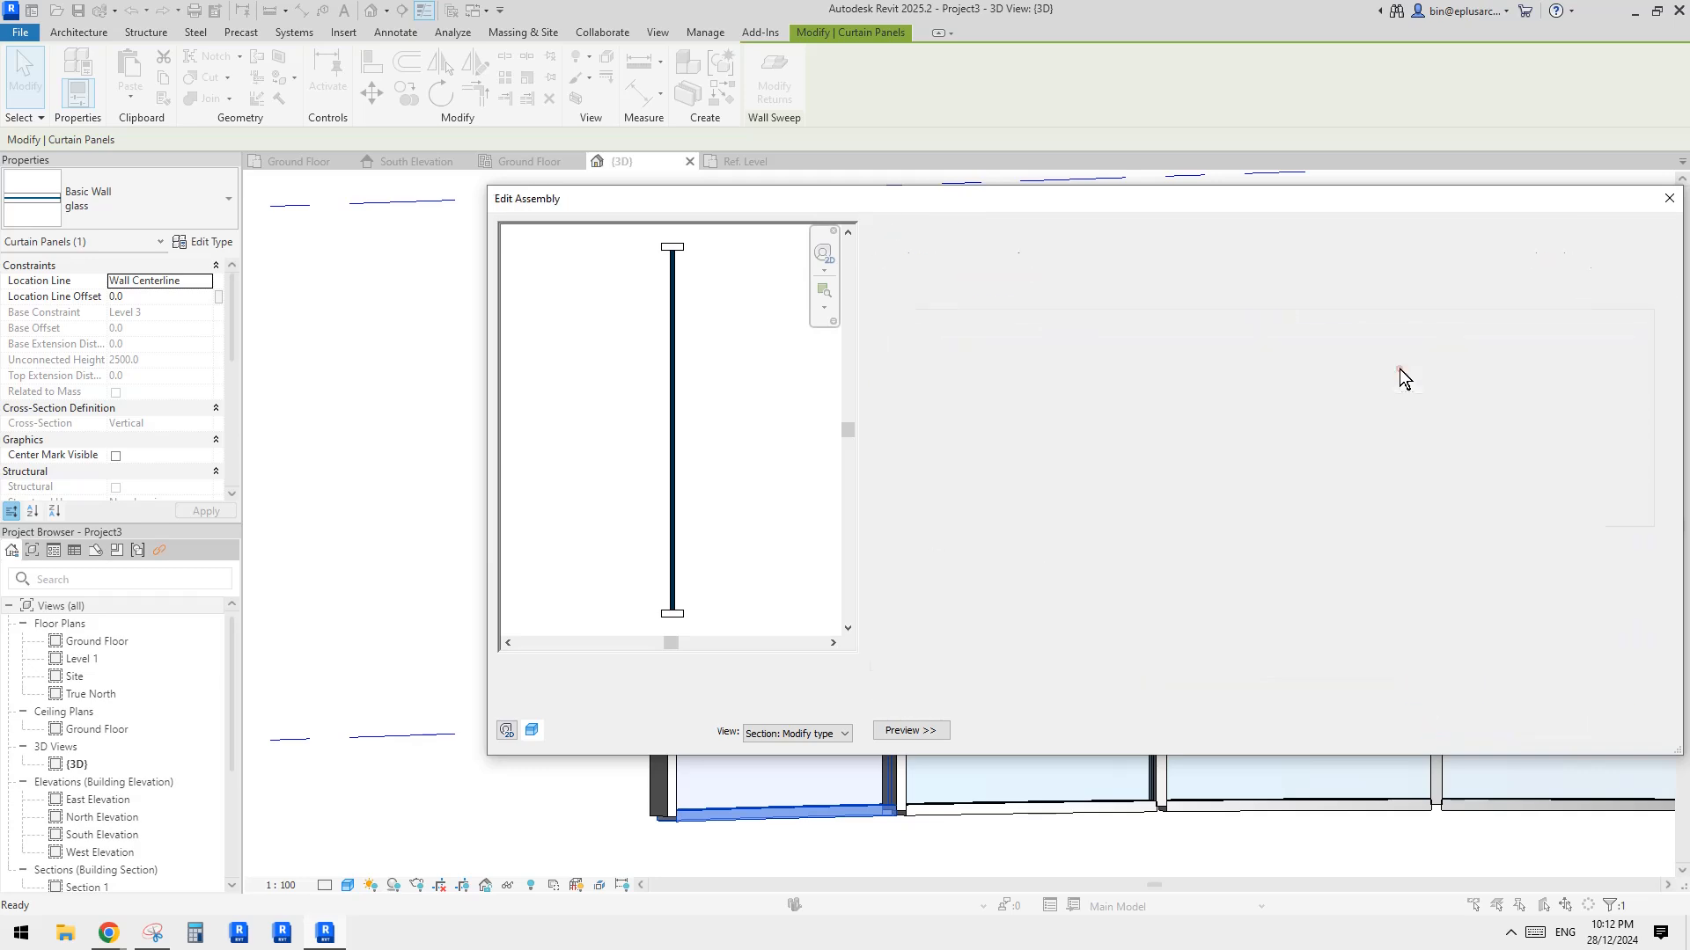
click(1159, 625)
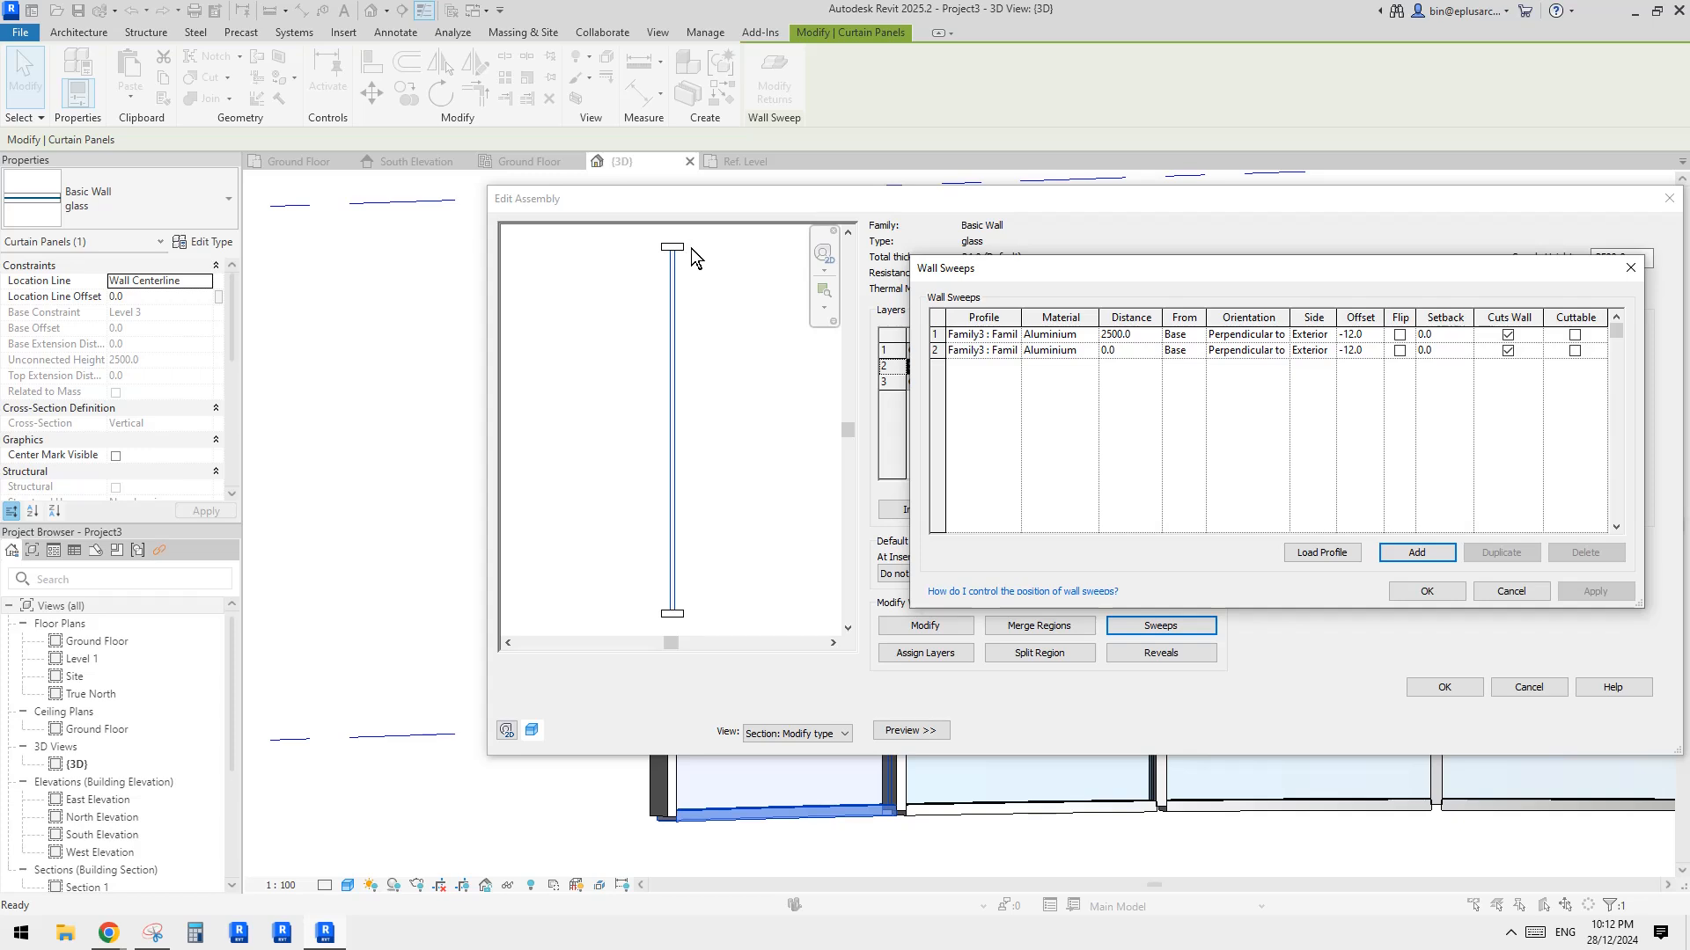
Step: Try a setback of 25 mm on the upper wall sweep and apply it to the preview
click(1448, 337)
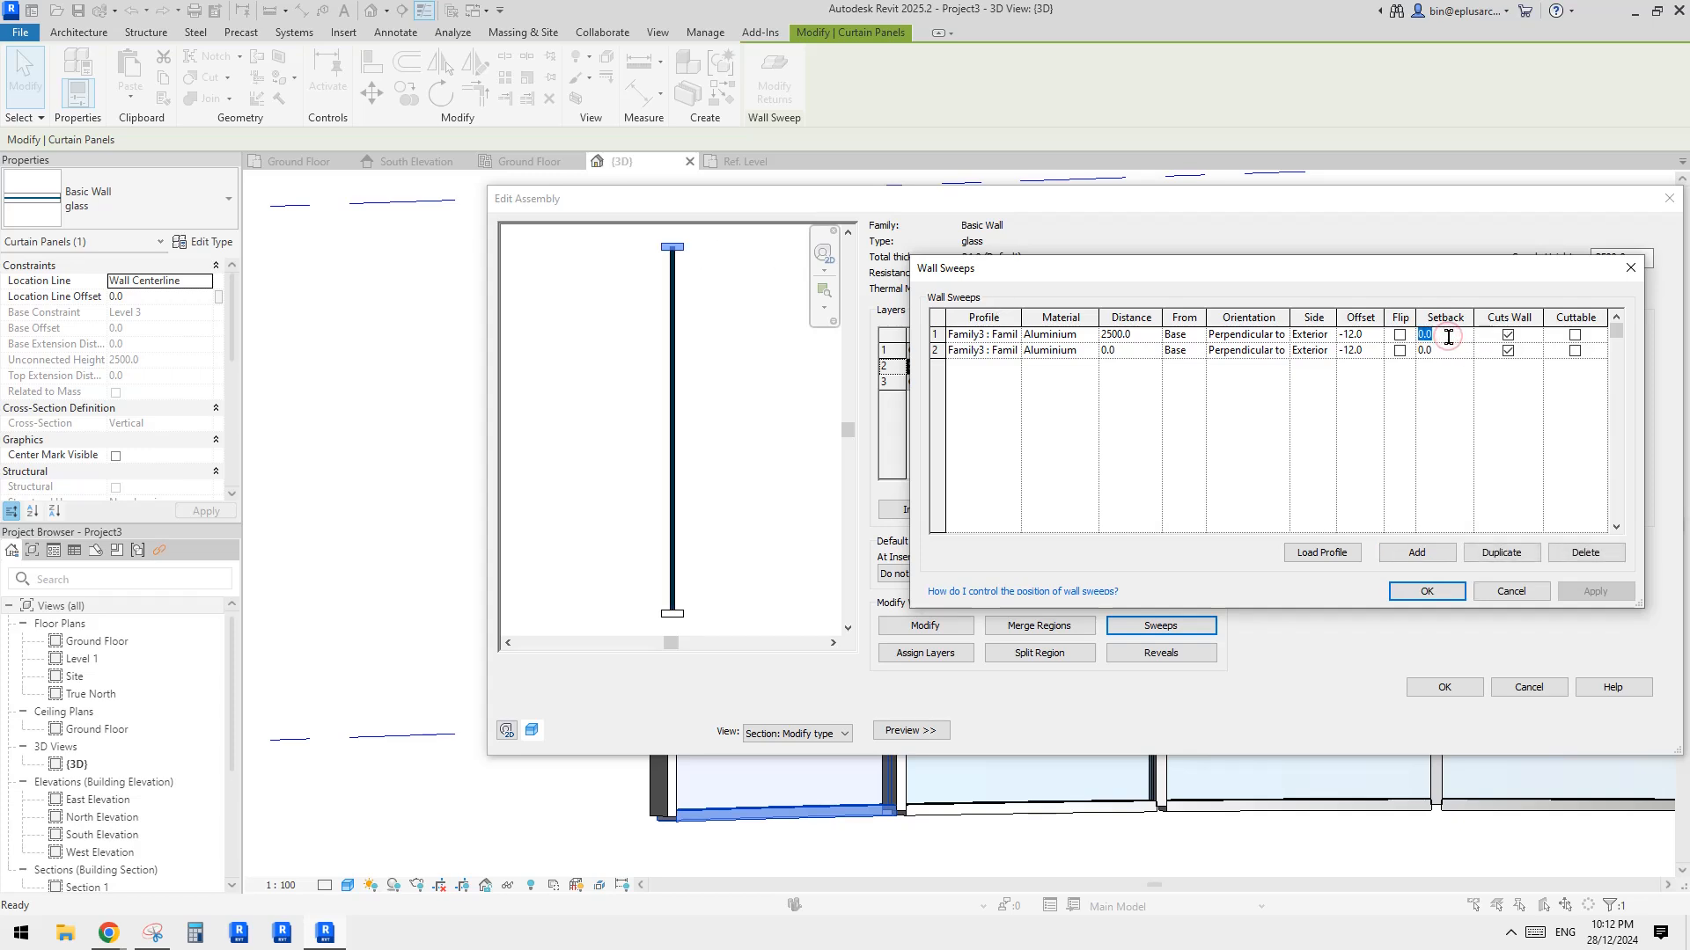
text(25)
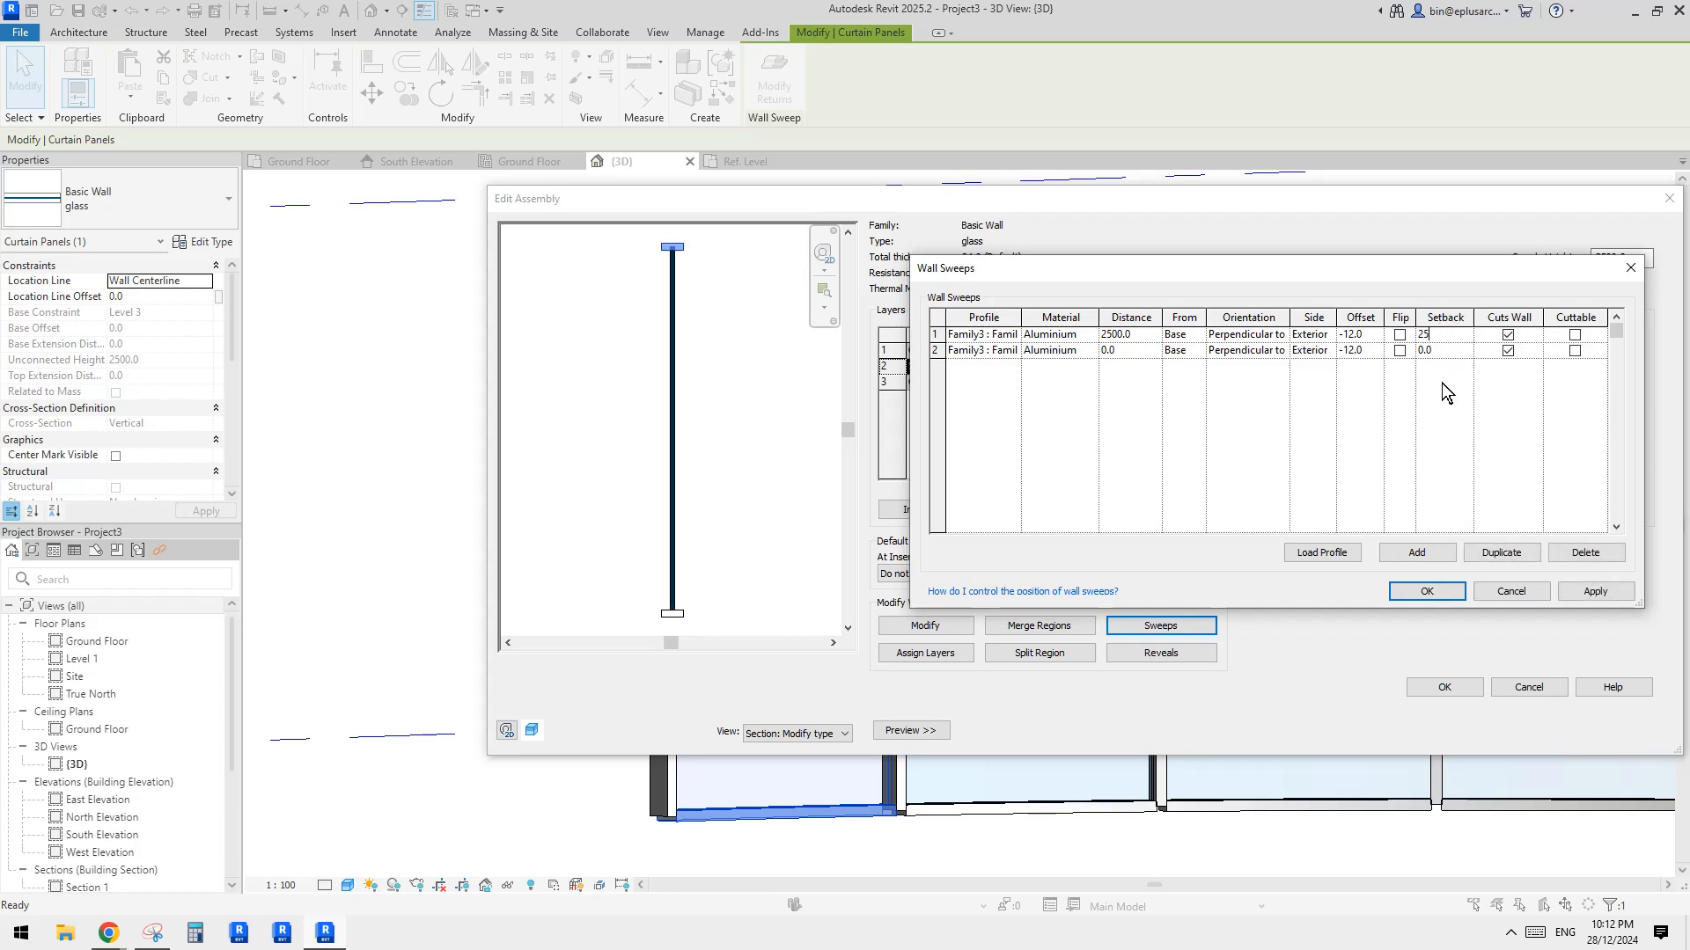
key(Return)
click(1595, 593)
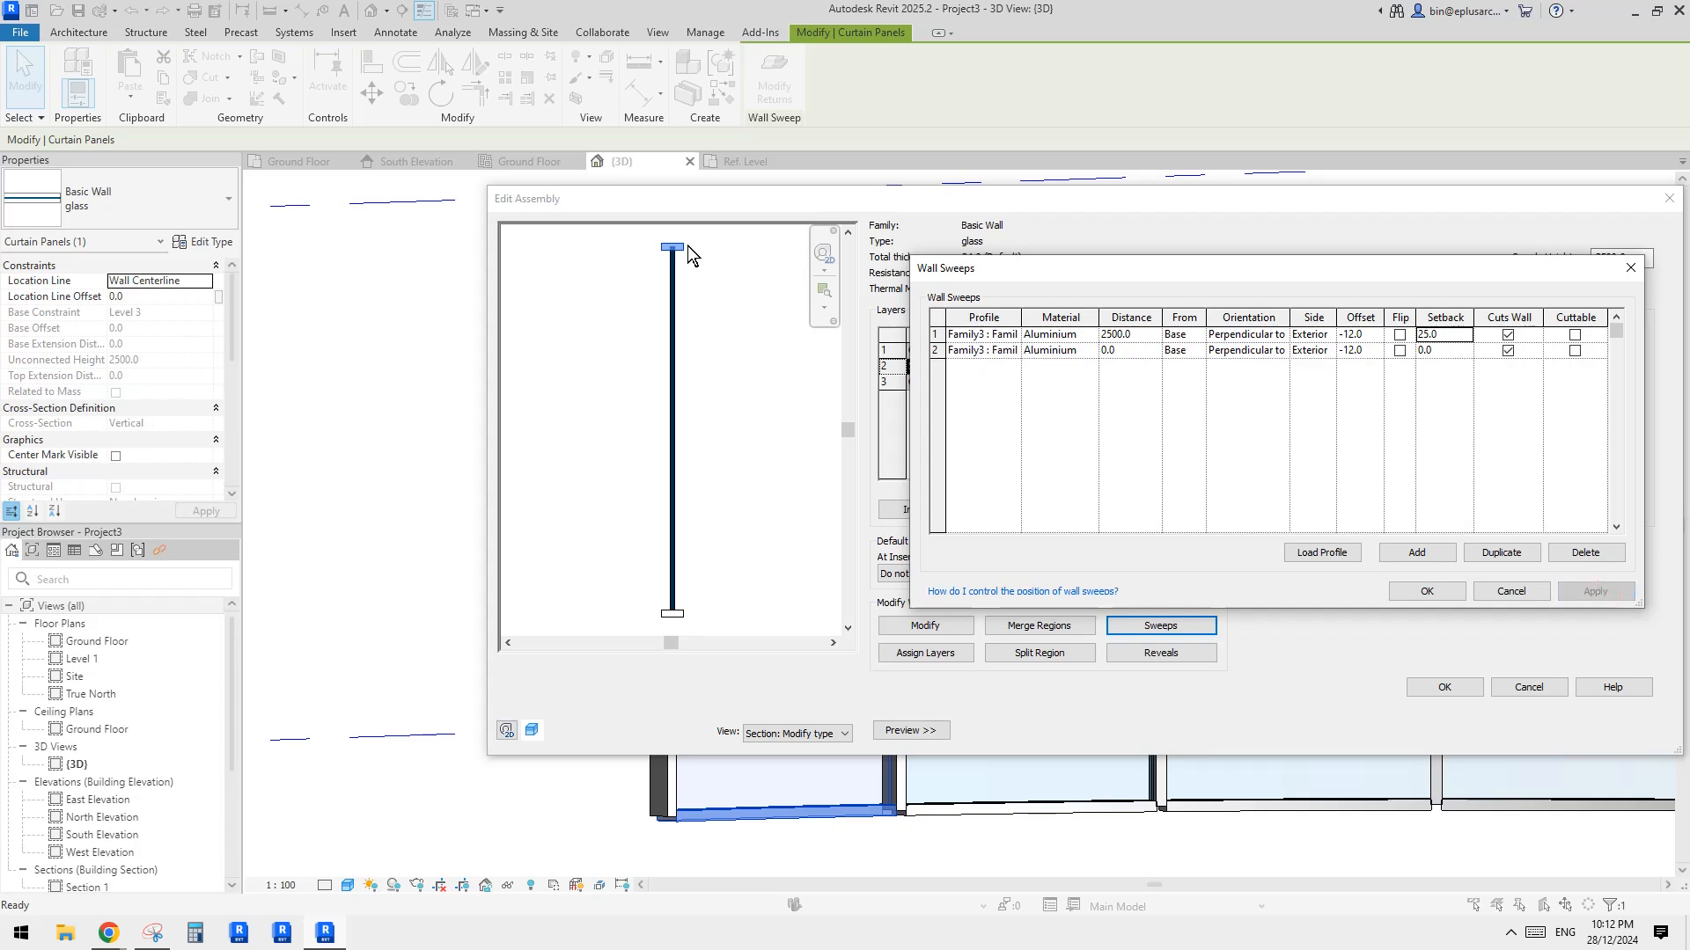
Step: Try a setback of 100 mm on the upper wall sweep and set it back to 0
click(1445, 352)
click(1452, 338)
text(100)
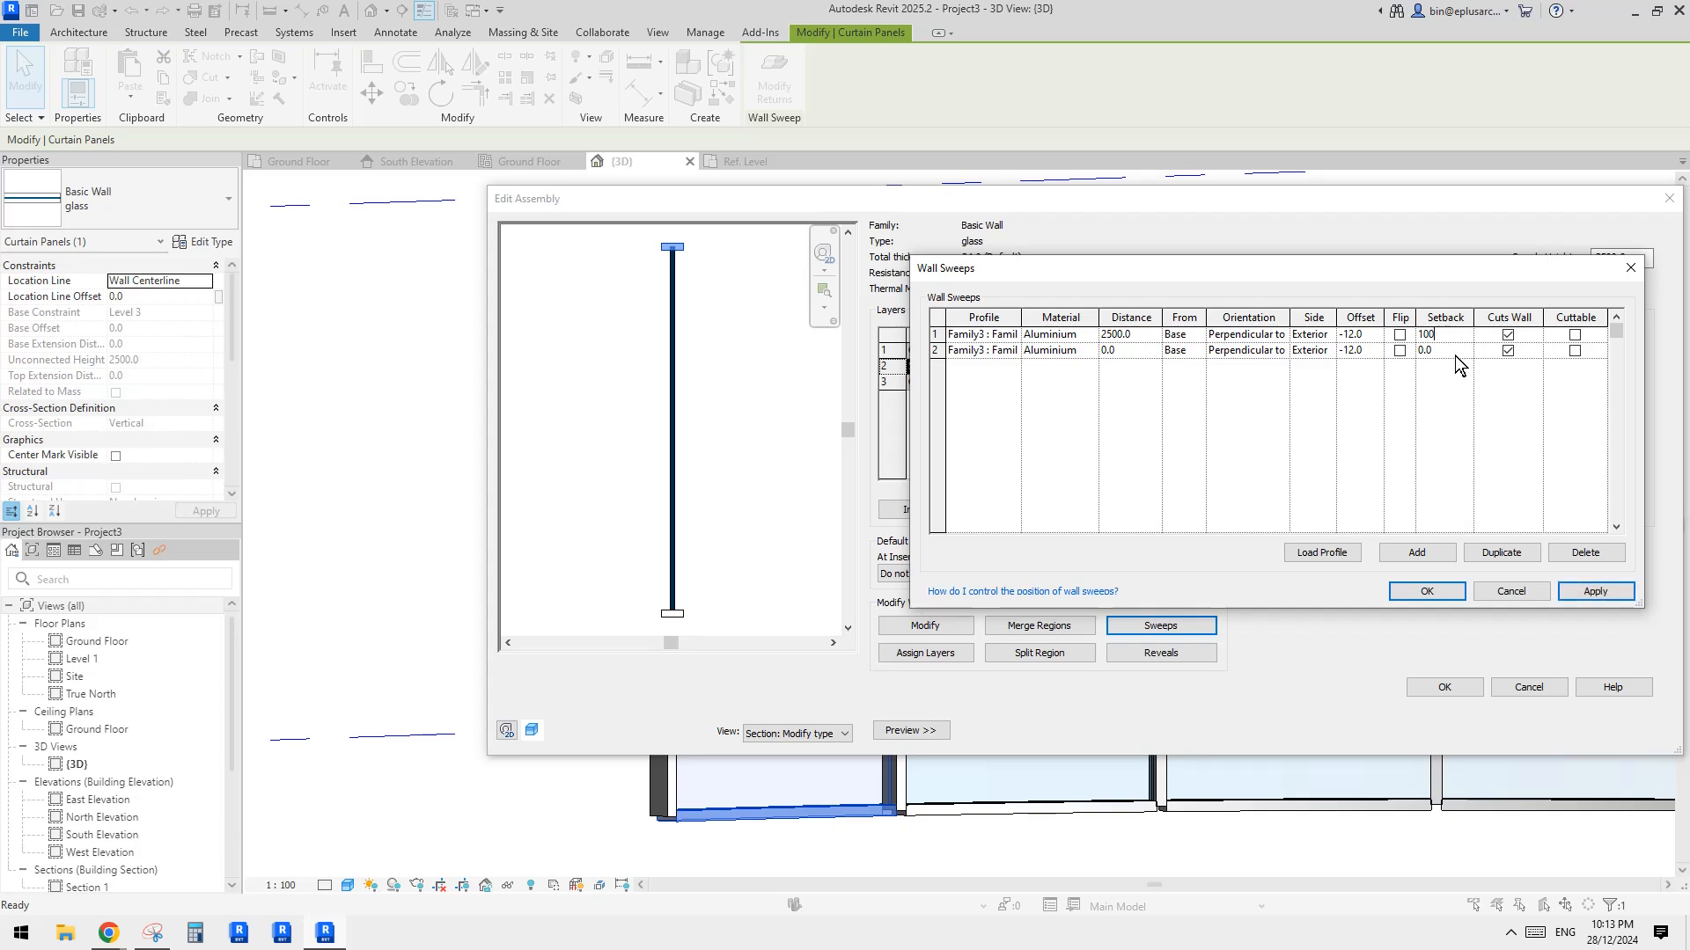
click(1454, 352)
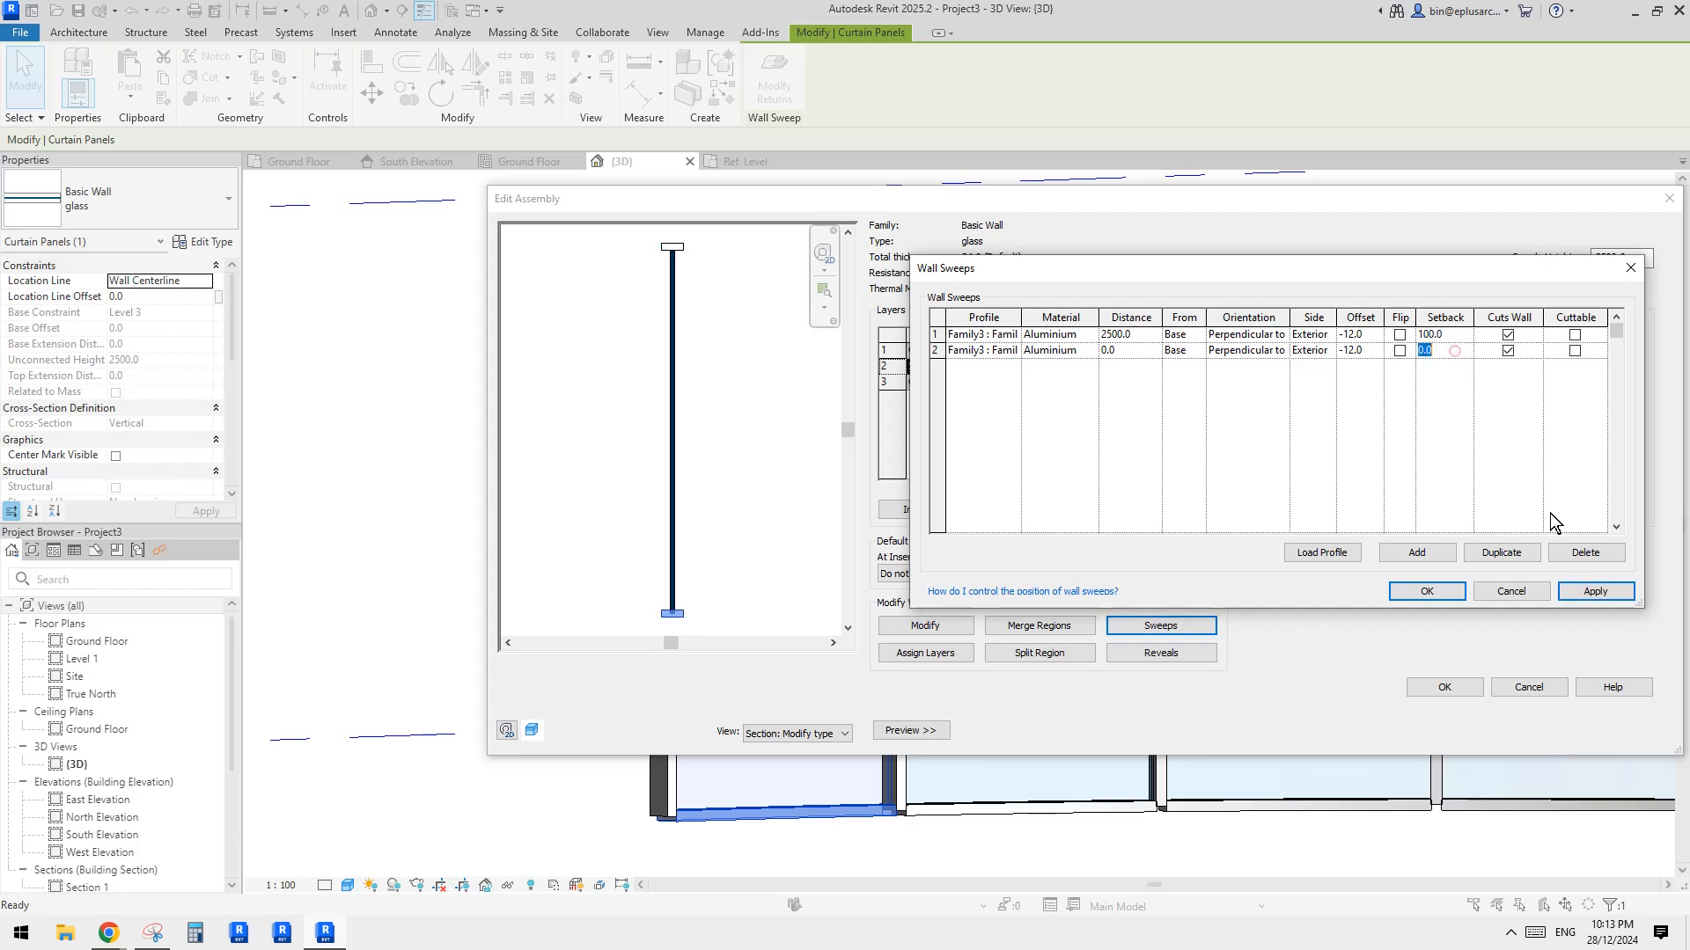
click(1600, 590)
click(1443, 336)
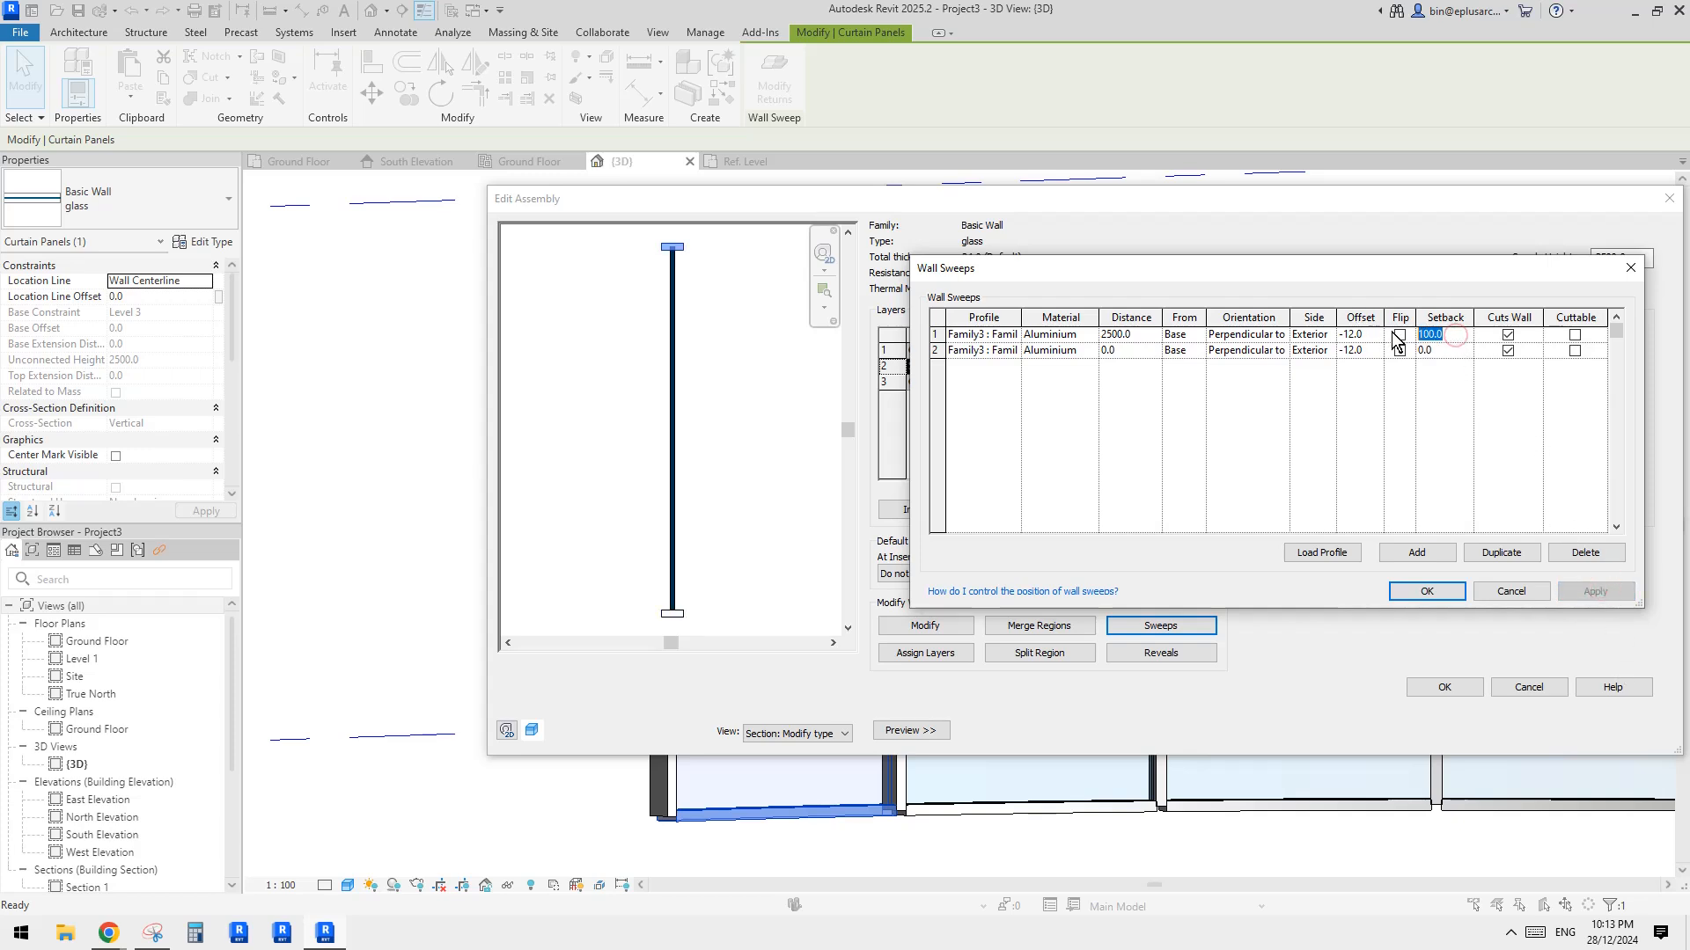
text(0)
click(1441, 352)
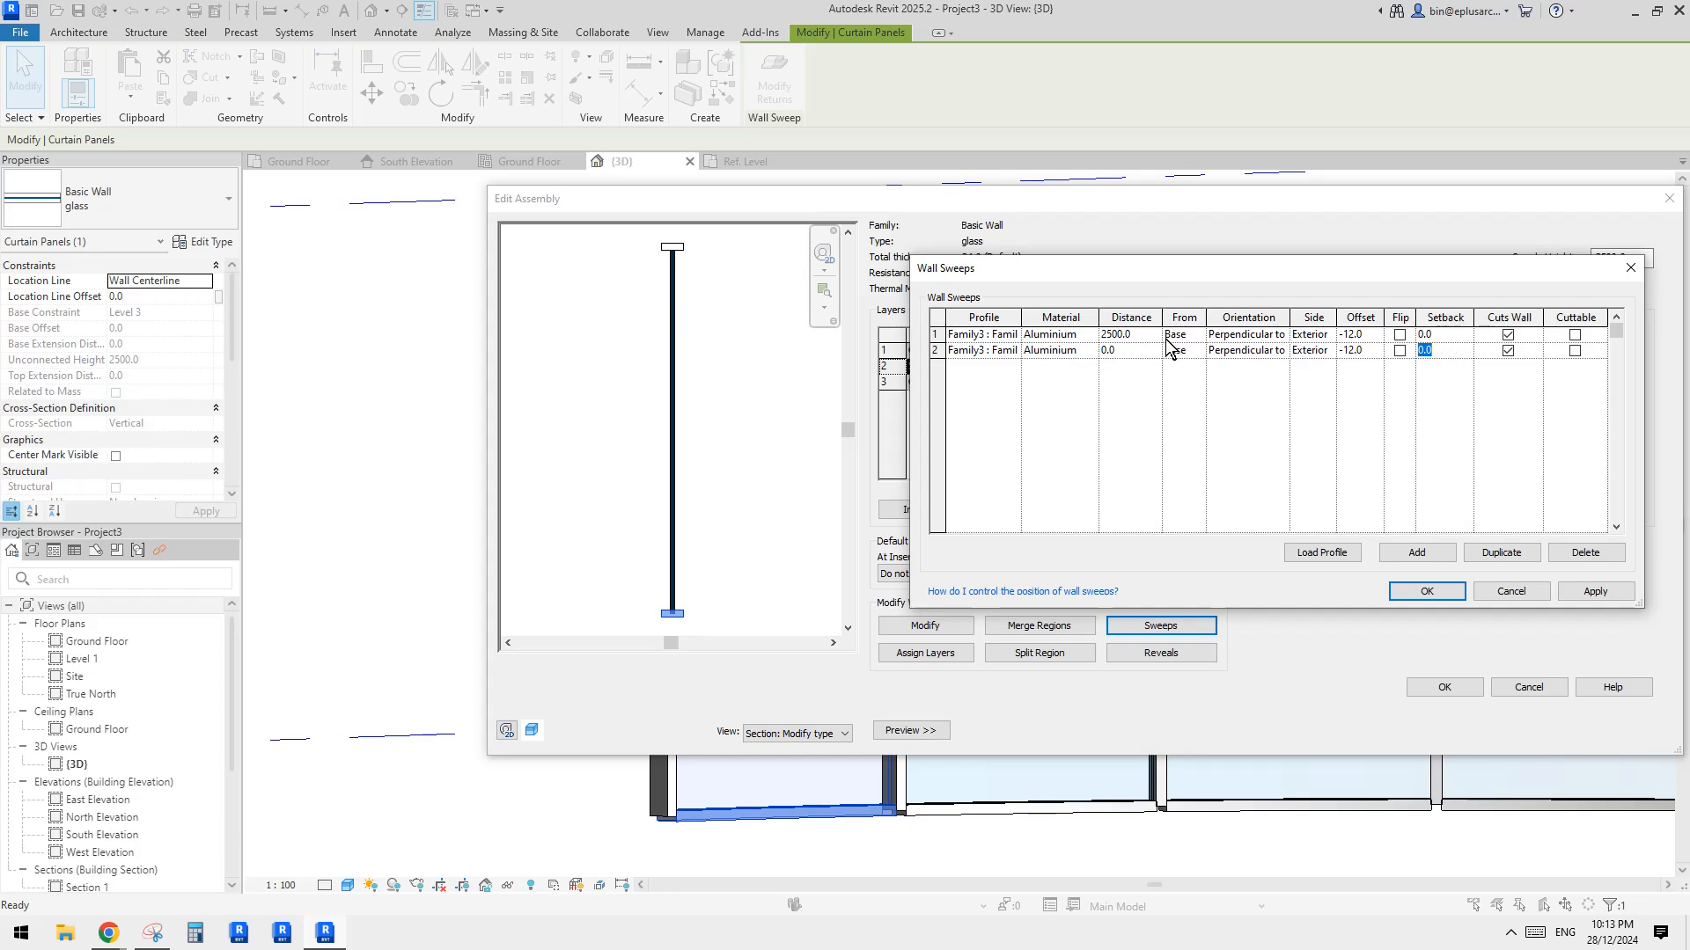
Step: Set the upper wall sweep's distance from the base to 2475 mm and apply it to the preview
click(1135, 334)
double_click(1145, 334)
drag(1107, 333, 1159, 334)
text(475)
click(1141, 352)
click(1131, 351)
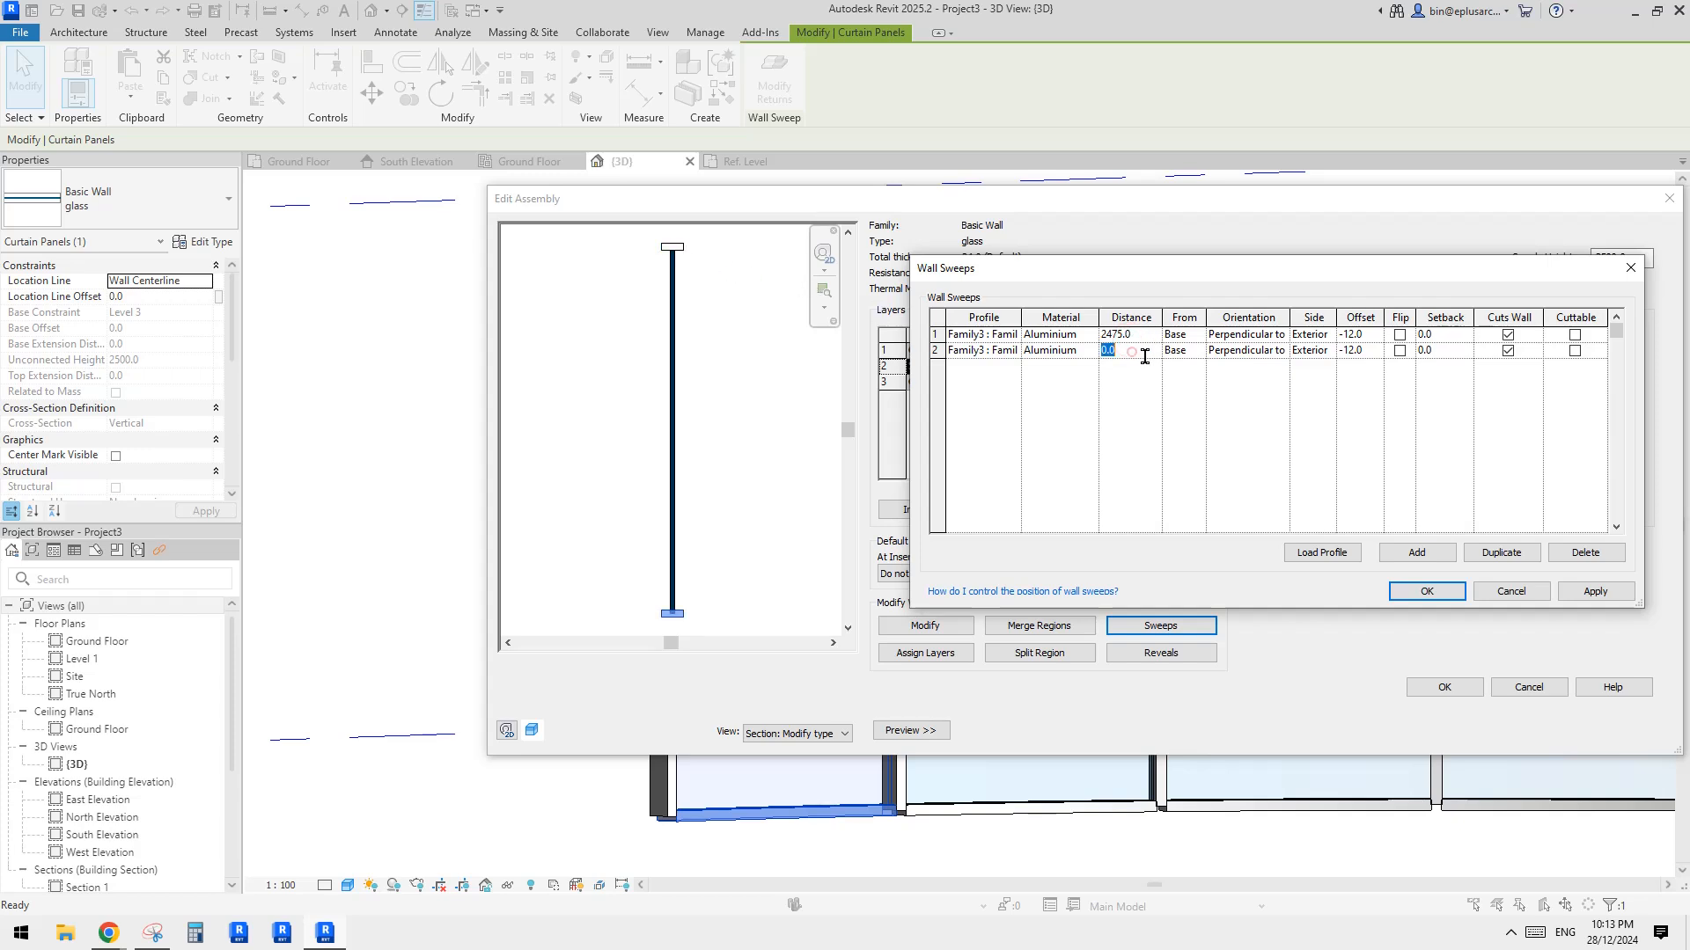
click(1584, 592)
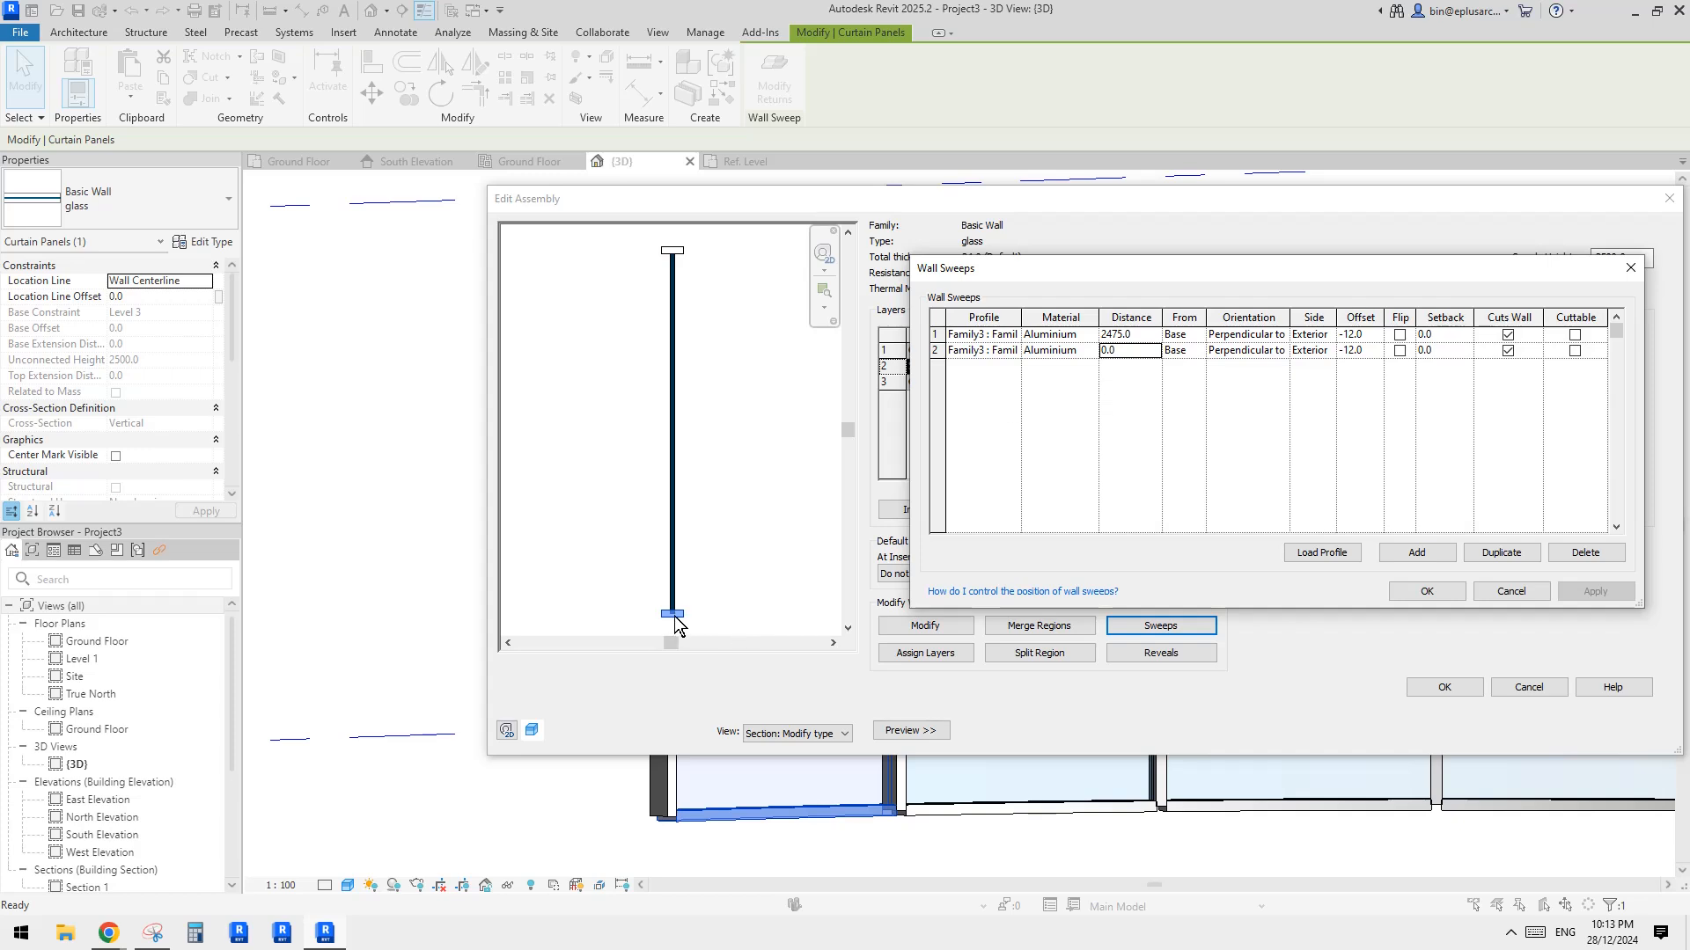
Step: Set the lower wall sweep's distance from the base to 25 mm and accept all changes to the glass wall type
double_click(1122, 350)
text(25)
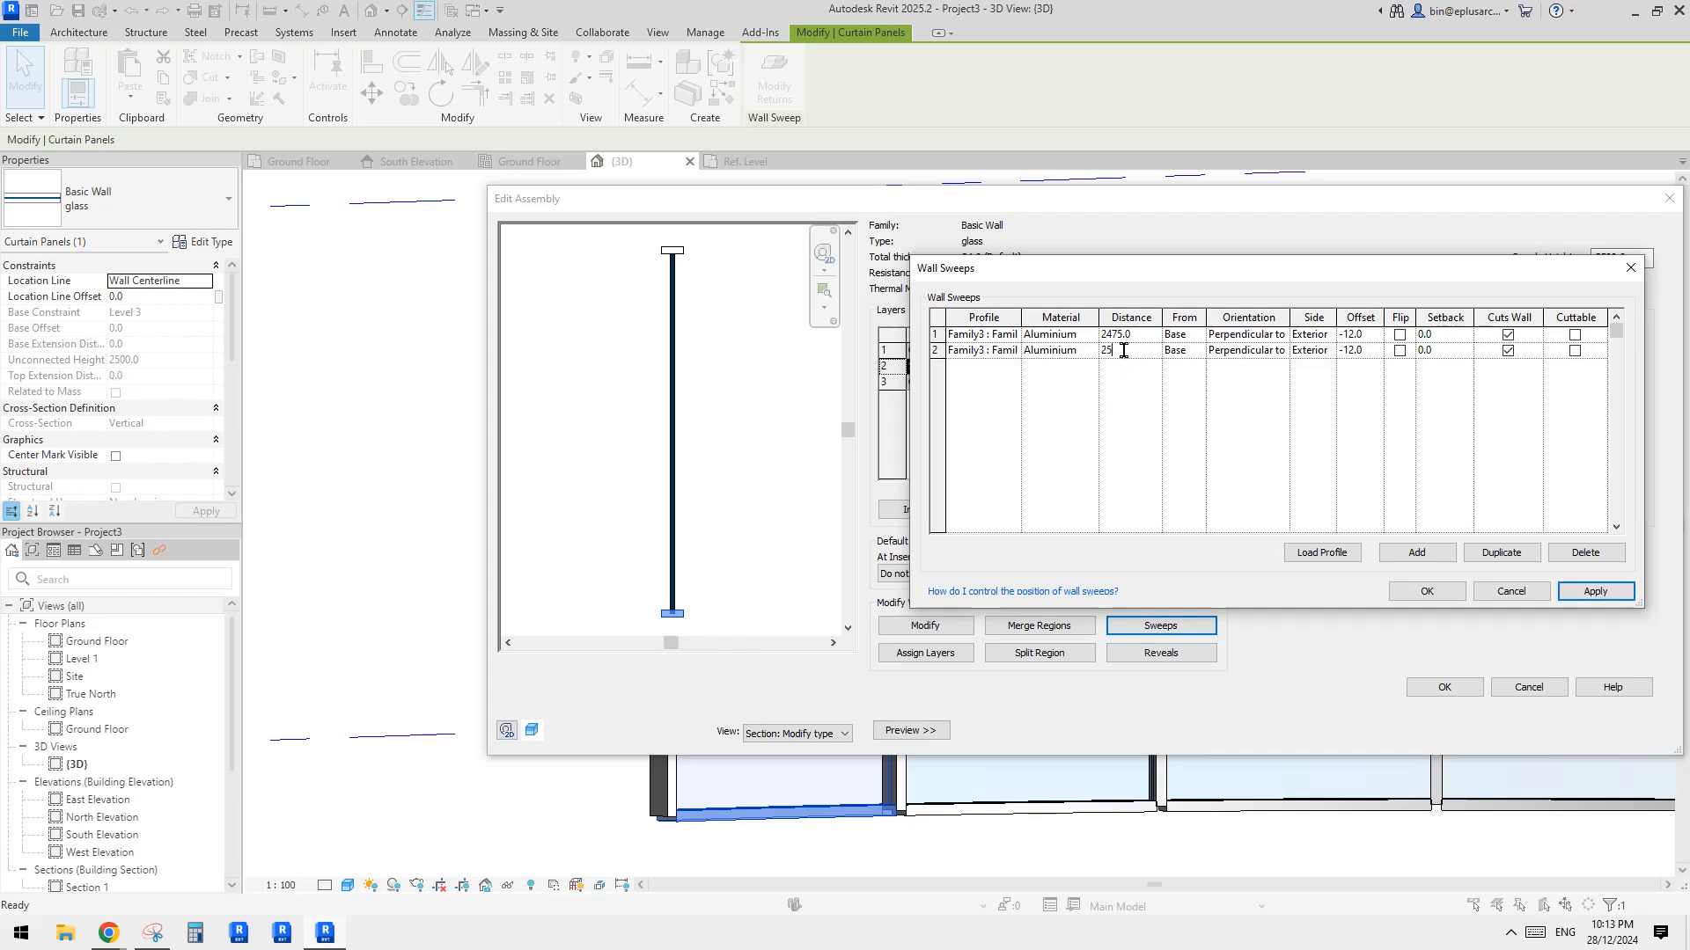
click(1135, 337)
click(1594, 591)
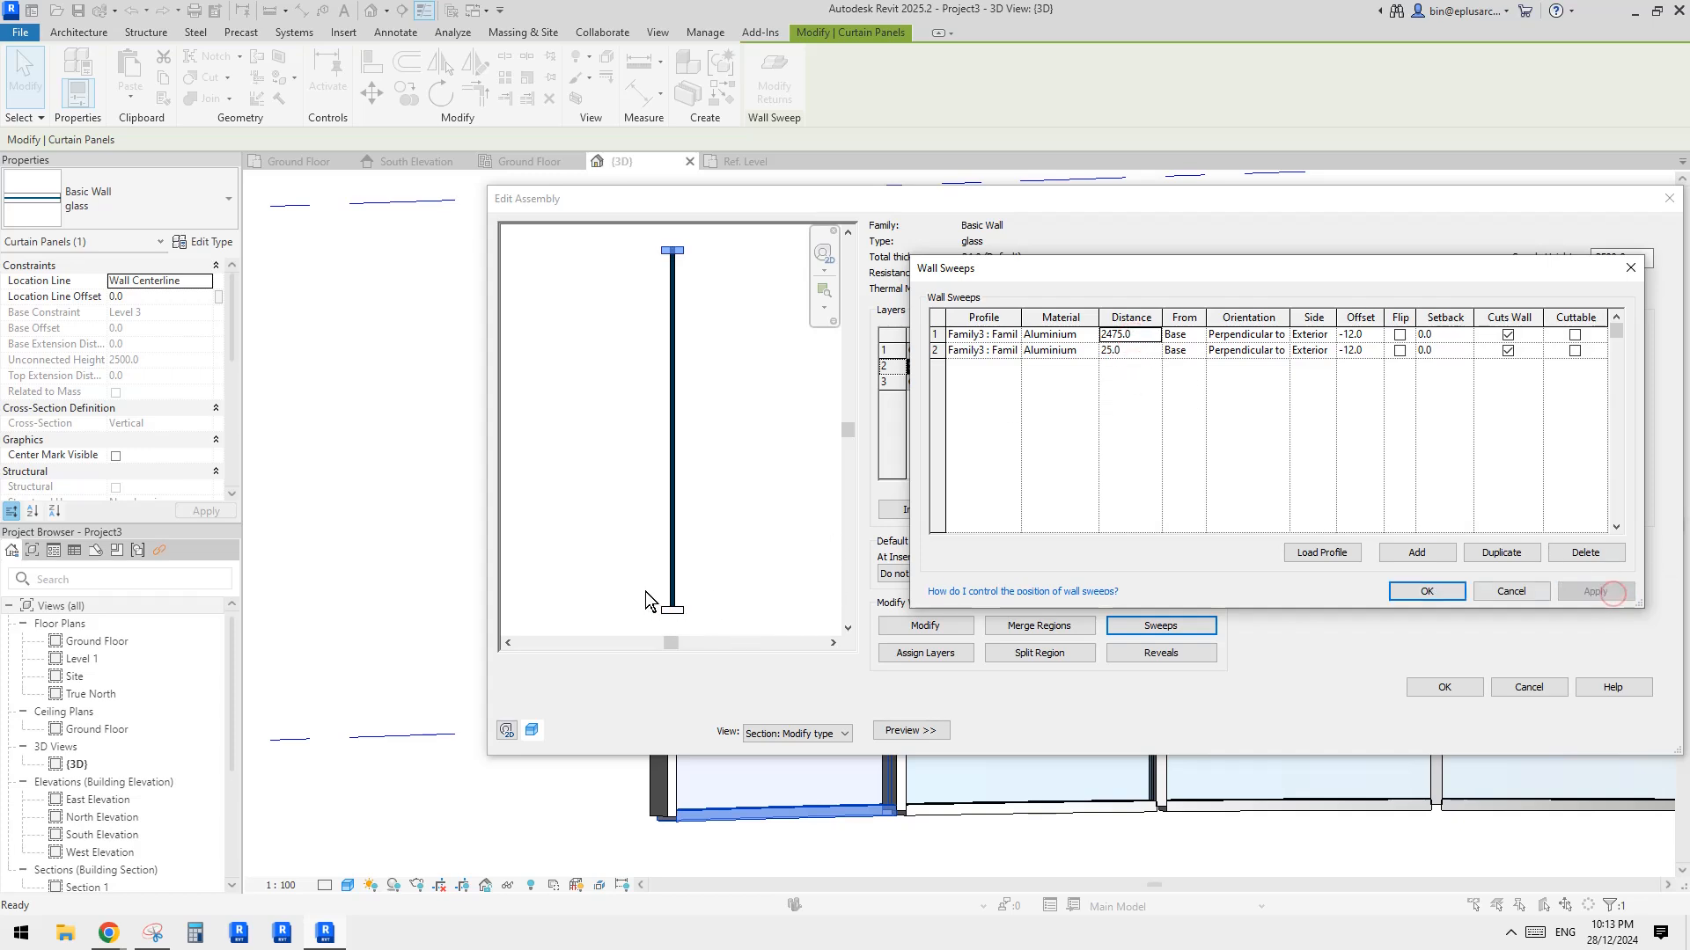
click(1410, 591)
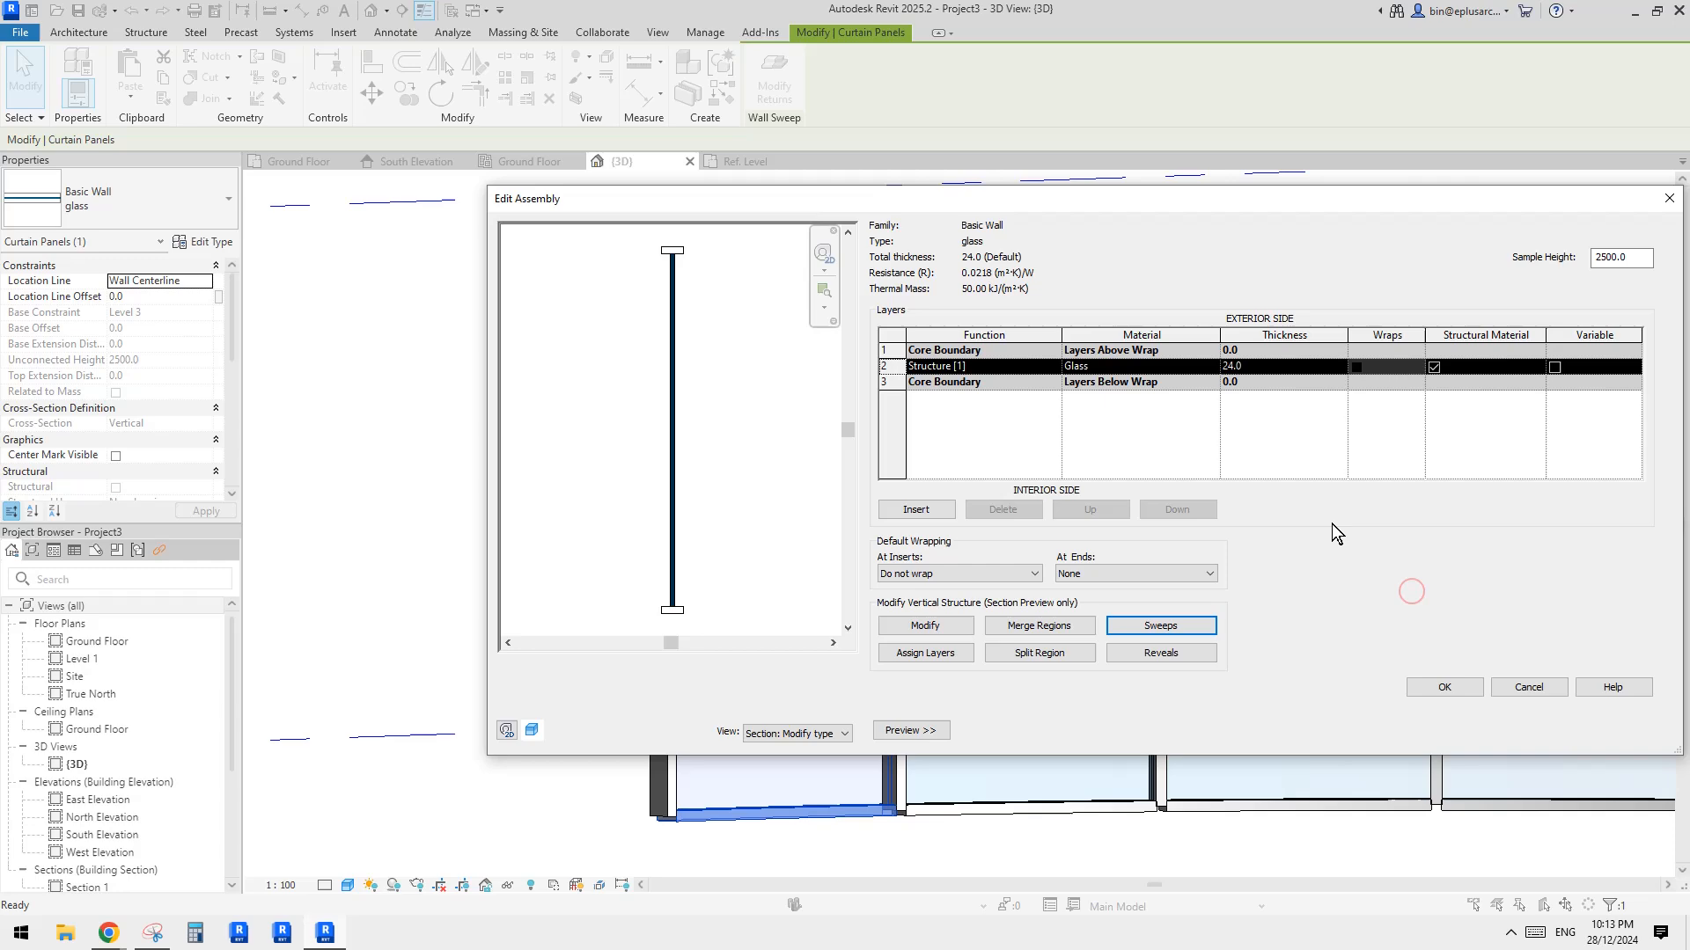
click(1446, 686)
click(1445, 726)
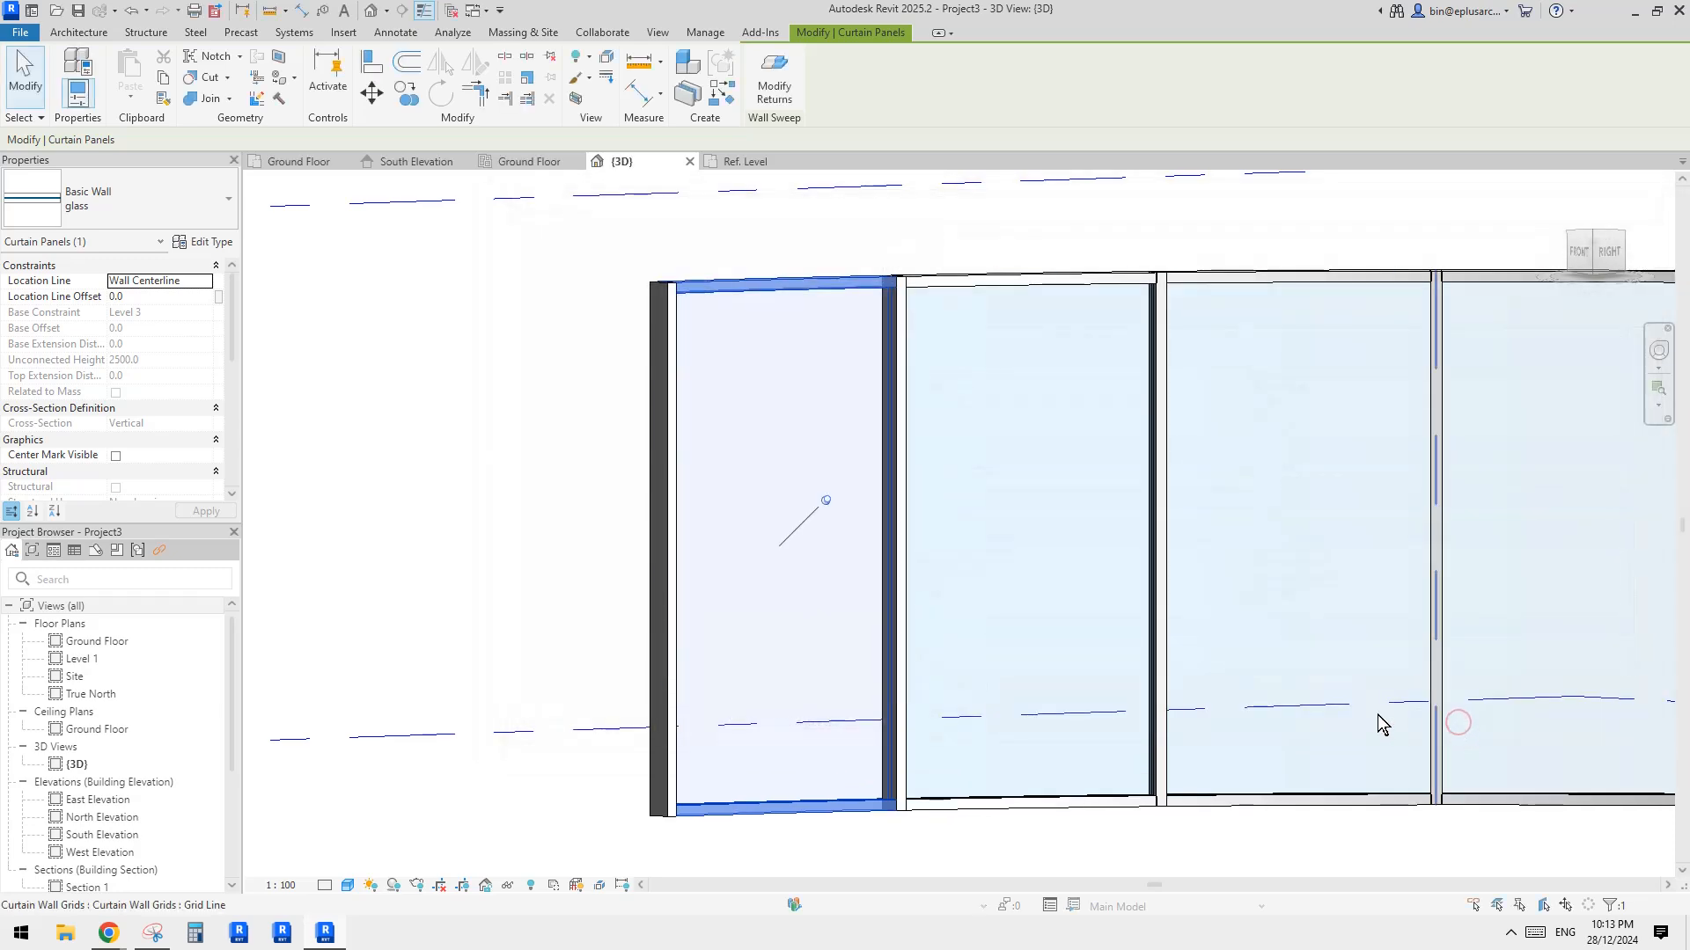
Step: Deselect the panel and examine the framed curved curtain wall from several angles and against the levels
click(440, 445)
shift+middle_drag(441, 445, 992, 717)
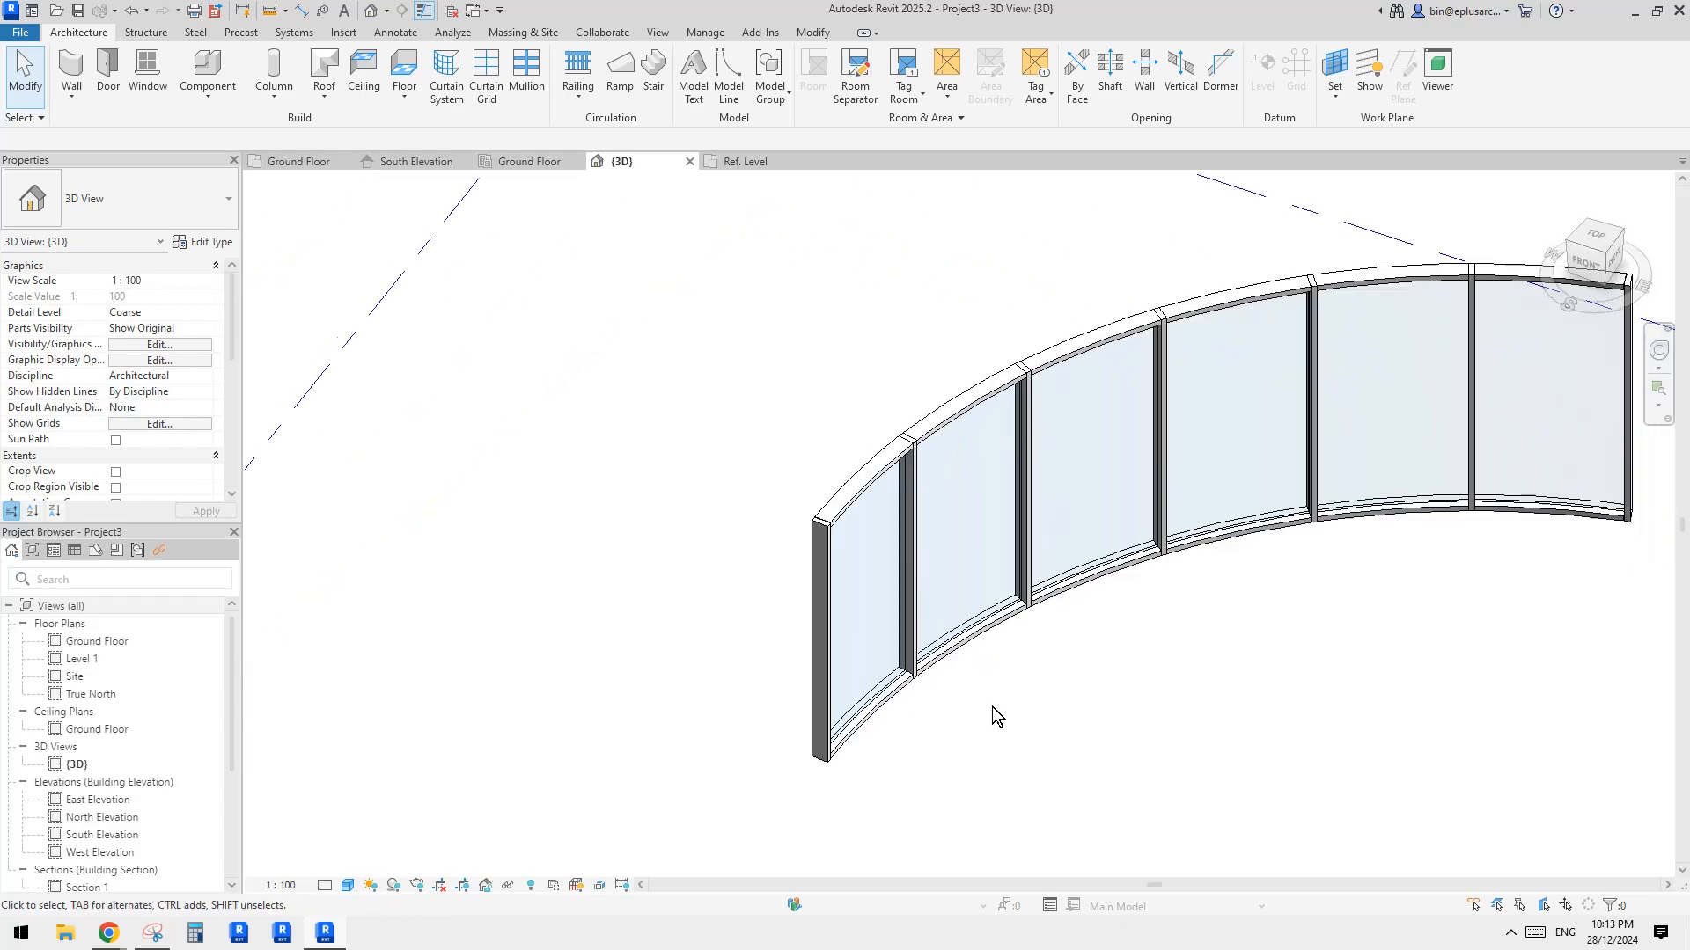
shift+middle_drag(1117, 585, 1075, 404)
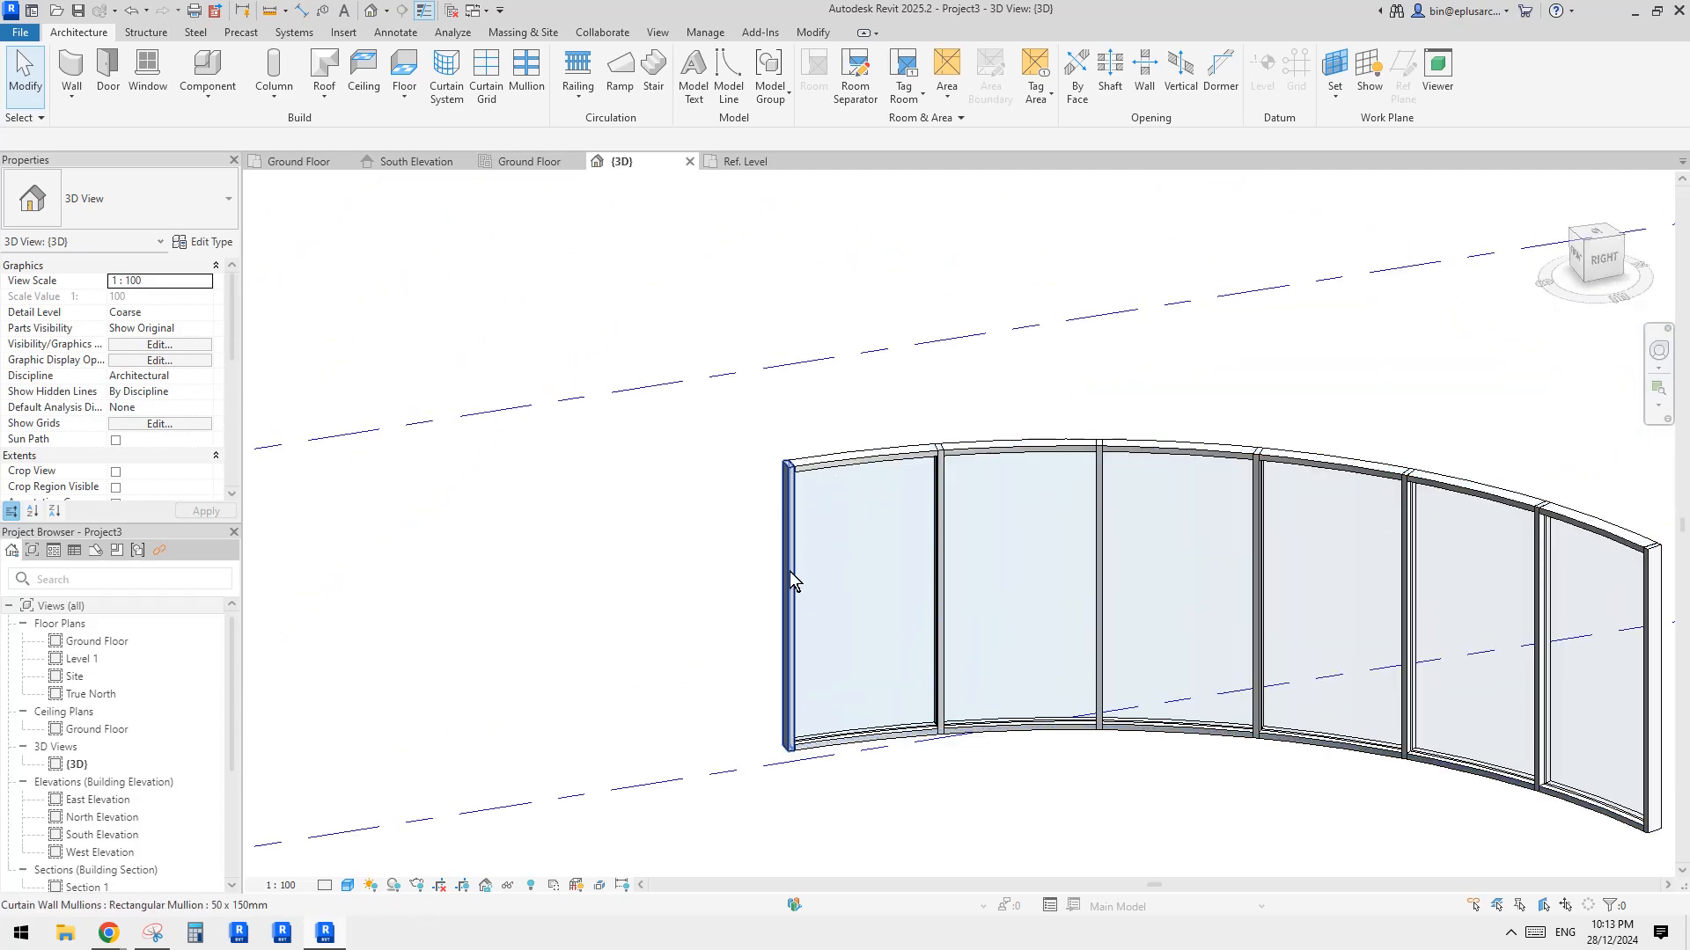
shift+middle_drag(867, 581, 932, 622)
shift+middle_drag(915, 536, 974, 595)
scroll(915, 499, up, 2)
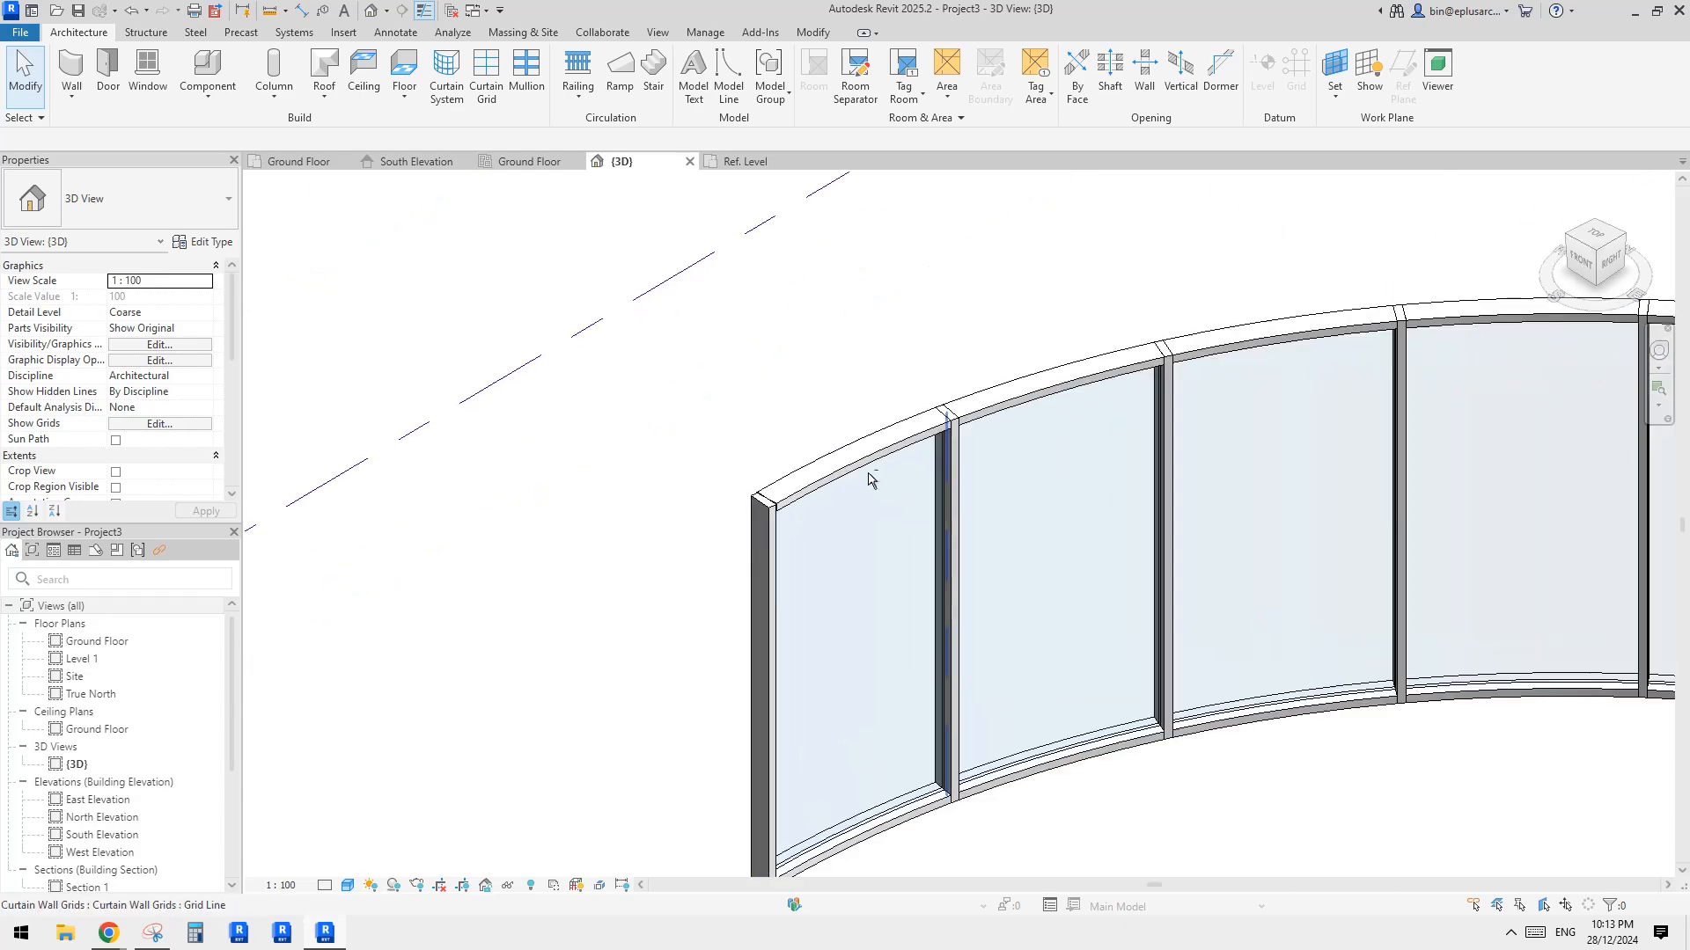
shift+middle_drag(872, 471, 838, 507)
scroll(858, 412, down, 1)
shift+middle_drag(839, 507, 784, 505)
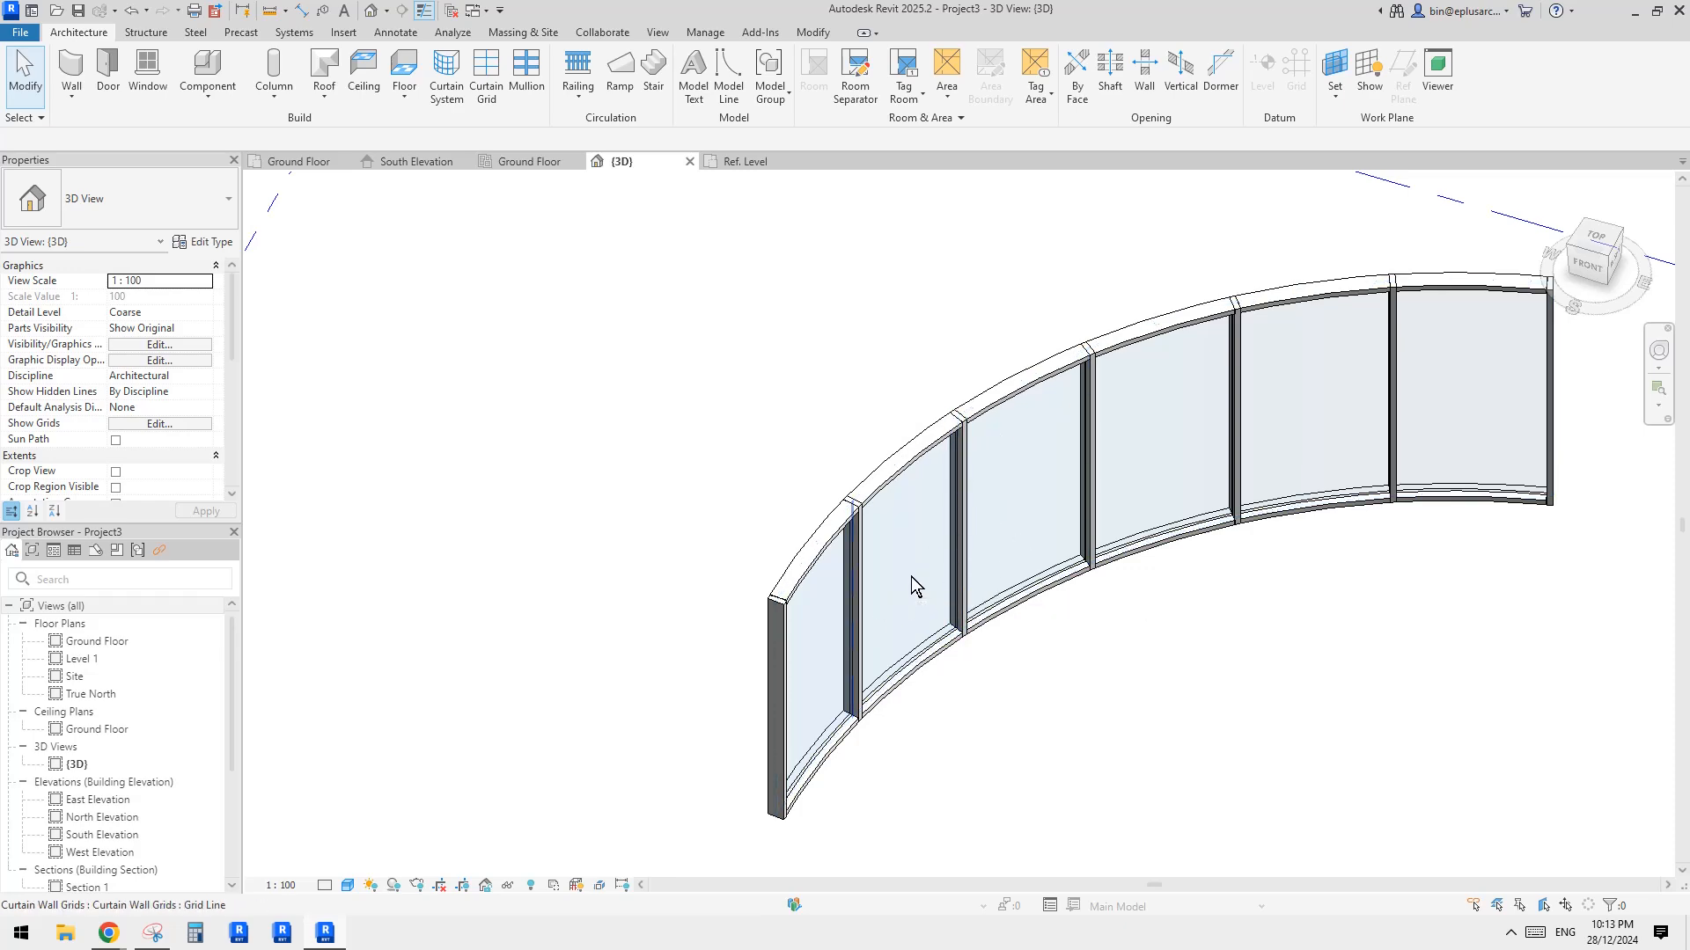
shift+middle_drag(911, 577, 966, 467)
middle_drag(939, 407, 1021, 426)
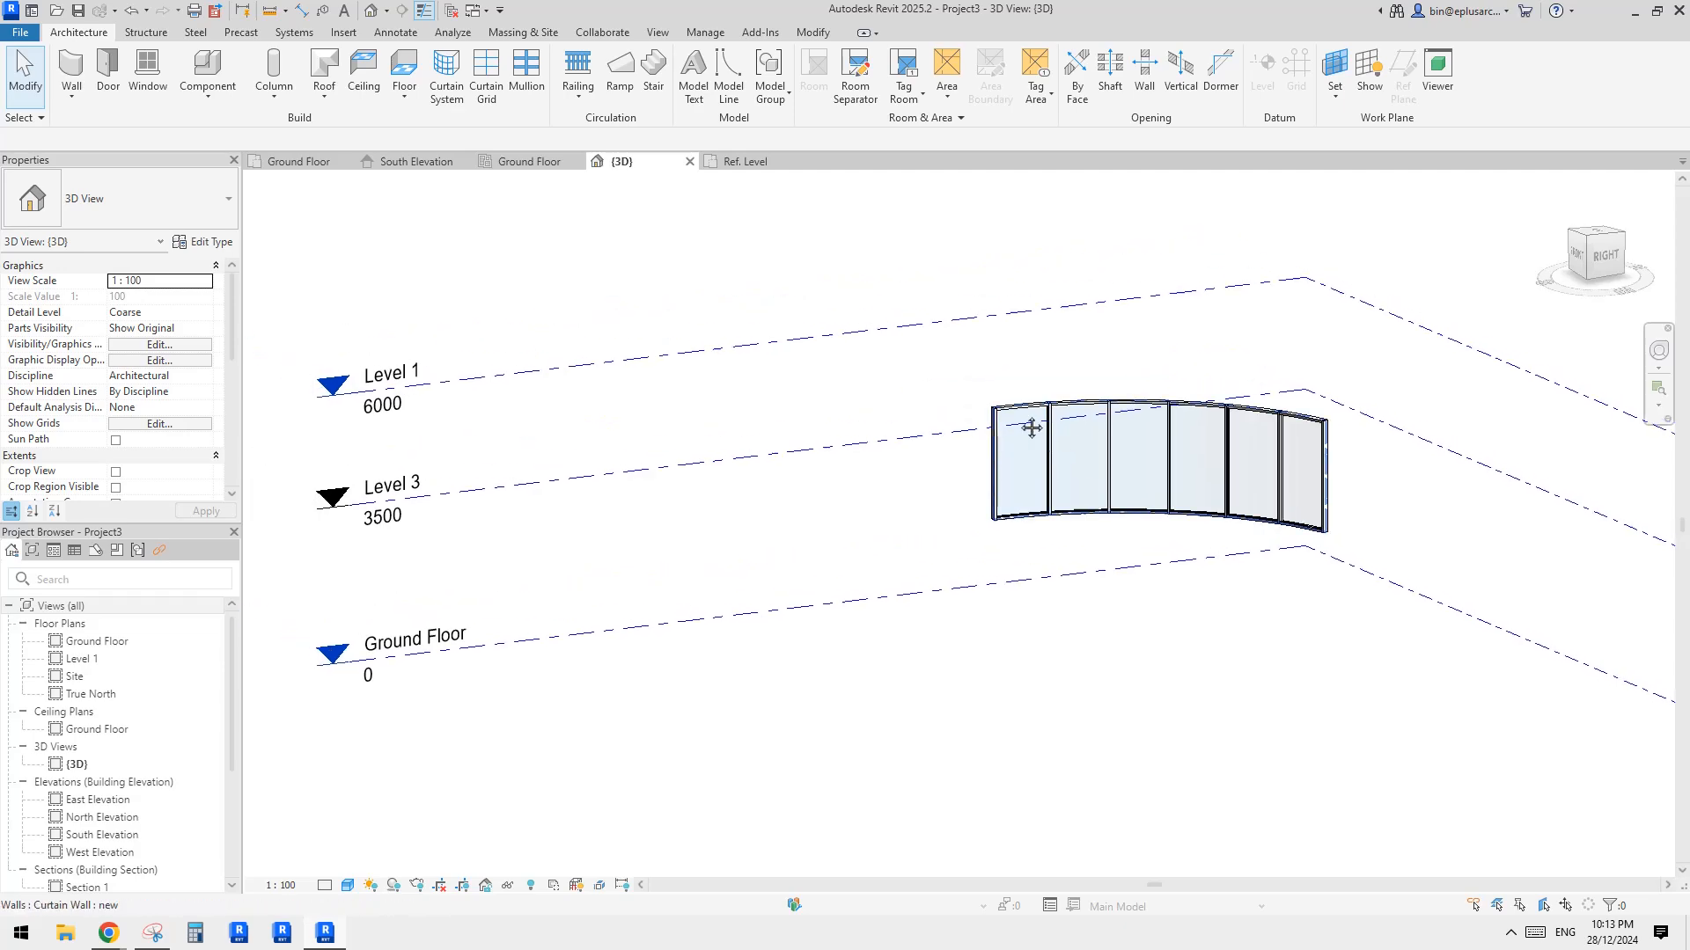
Step: Set the elevation of Level 3 to 3000 mm and deselect the level
click(960, 423)
middle_drag(945, 466, 962, 408)
middle_drag(868, 460, 928, 435)
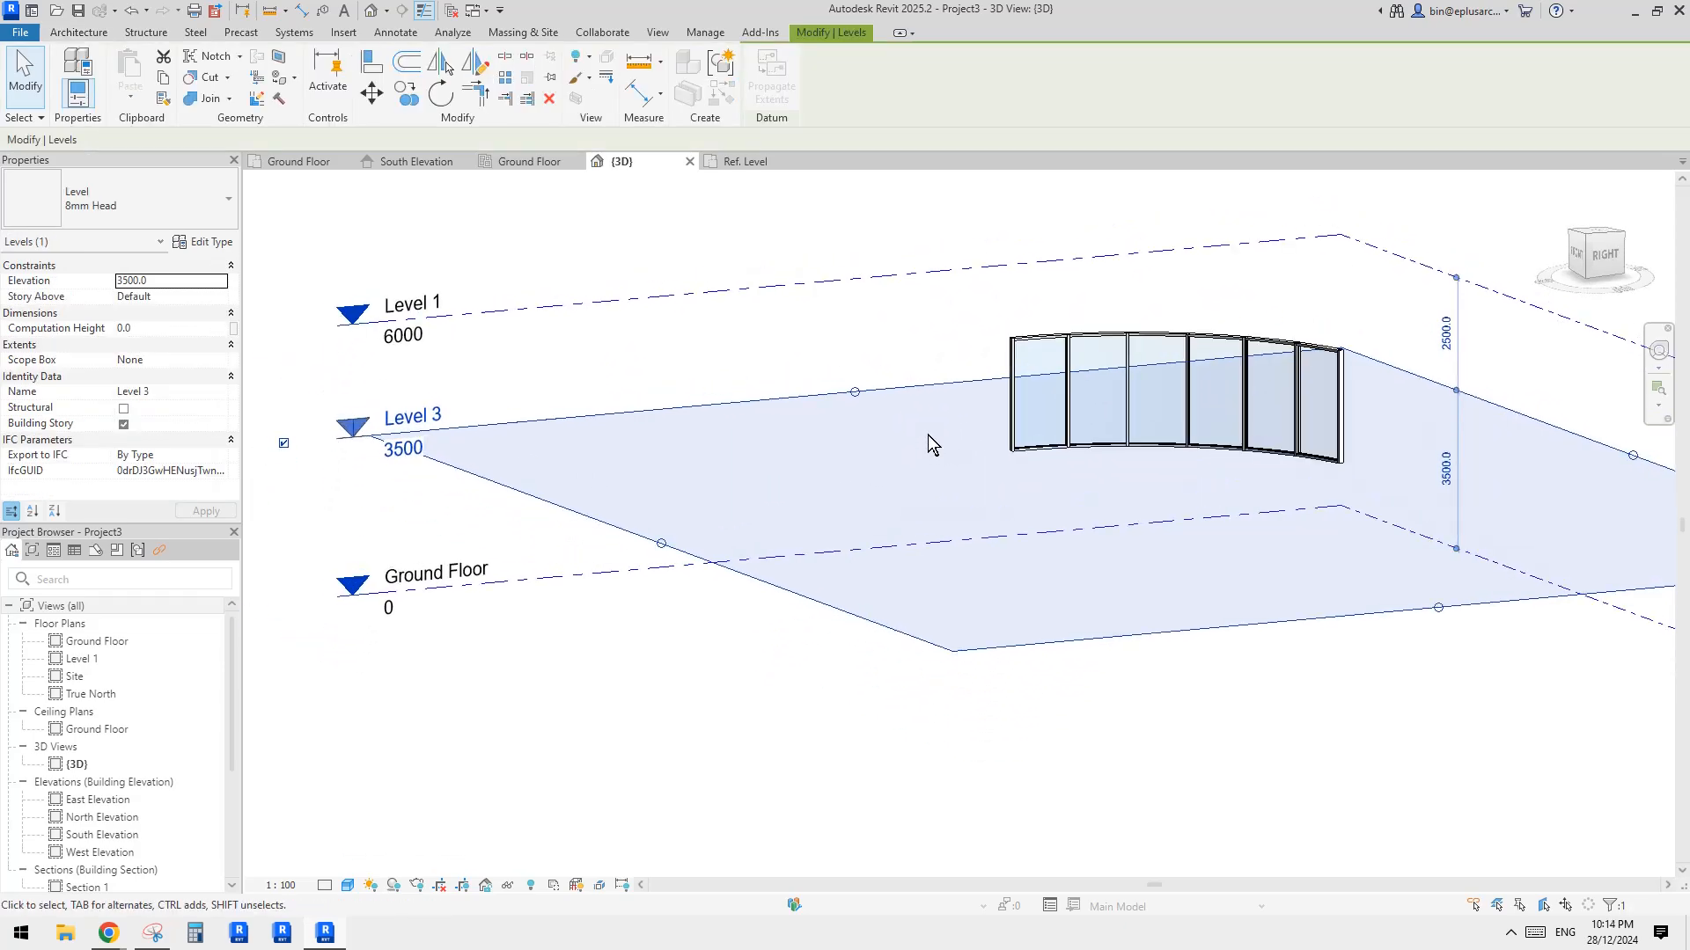
middle_drag(944, 367, 945, 371)
click(944, 372)
click(674, 409)
click(407, 456)
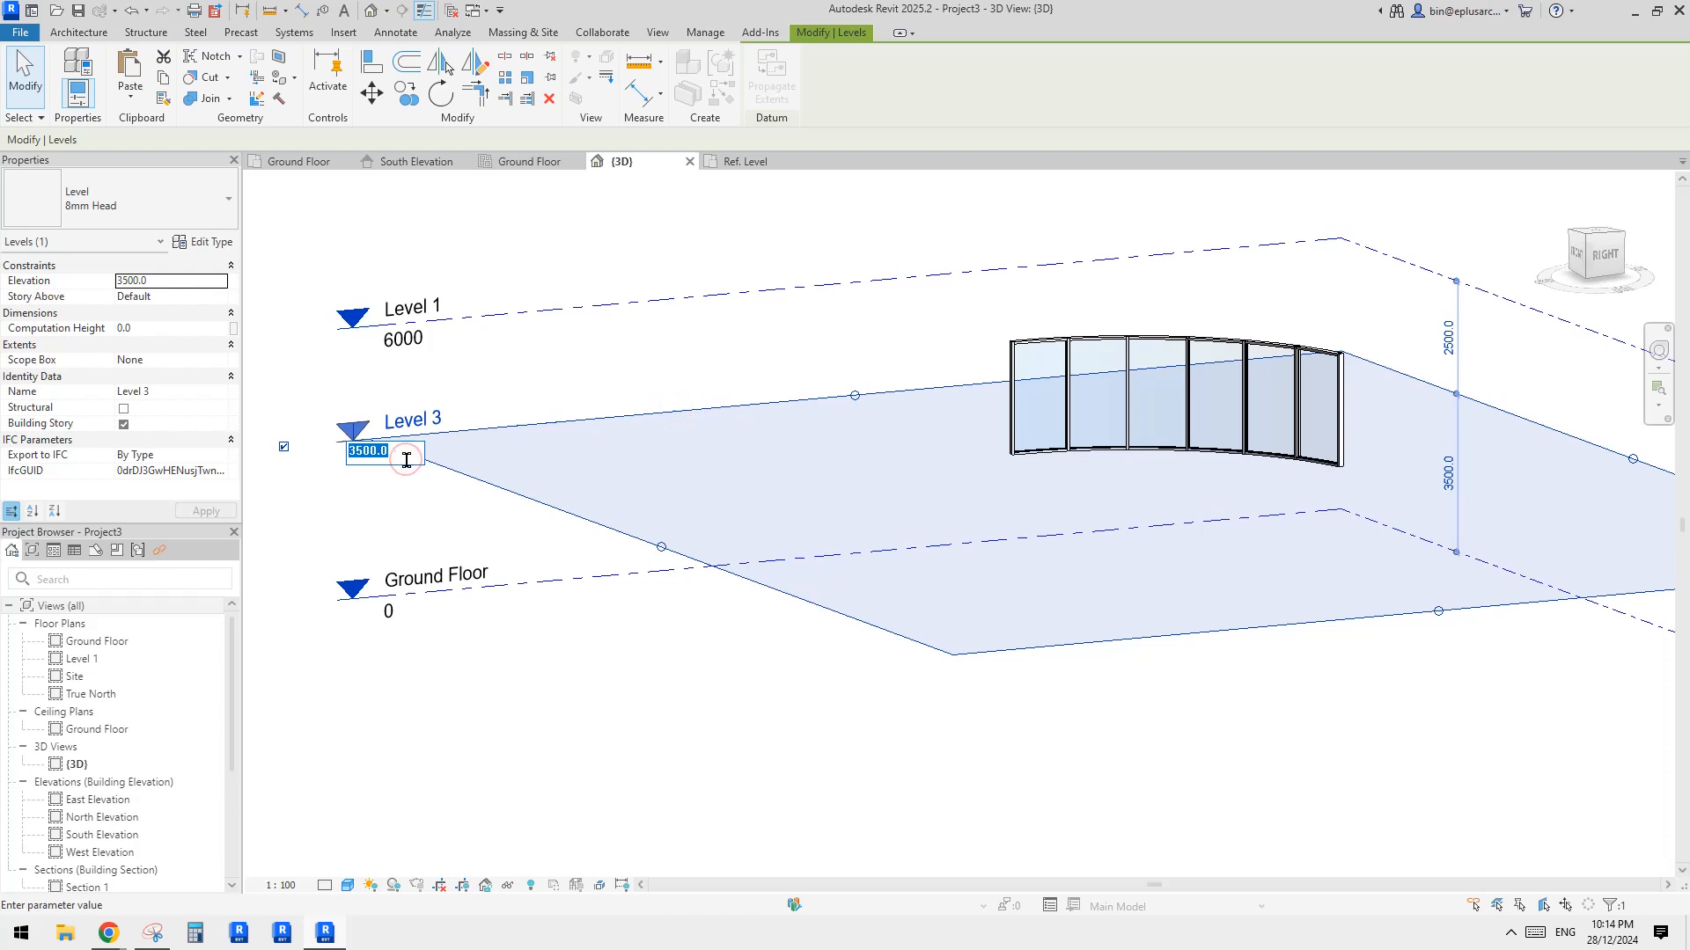
text(3)
click(407, 530)
middle_drag(939, 438, 927, 445)
click(926, 445)
Step: Open the wall sweep definitions in the structure of the end panel's glass wall type
scroll(1100, 363, up, 3)
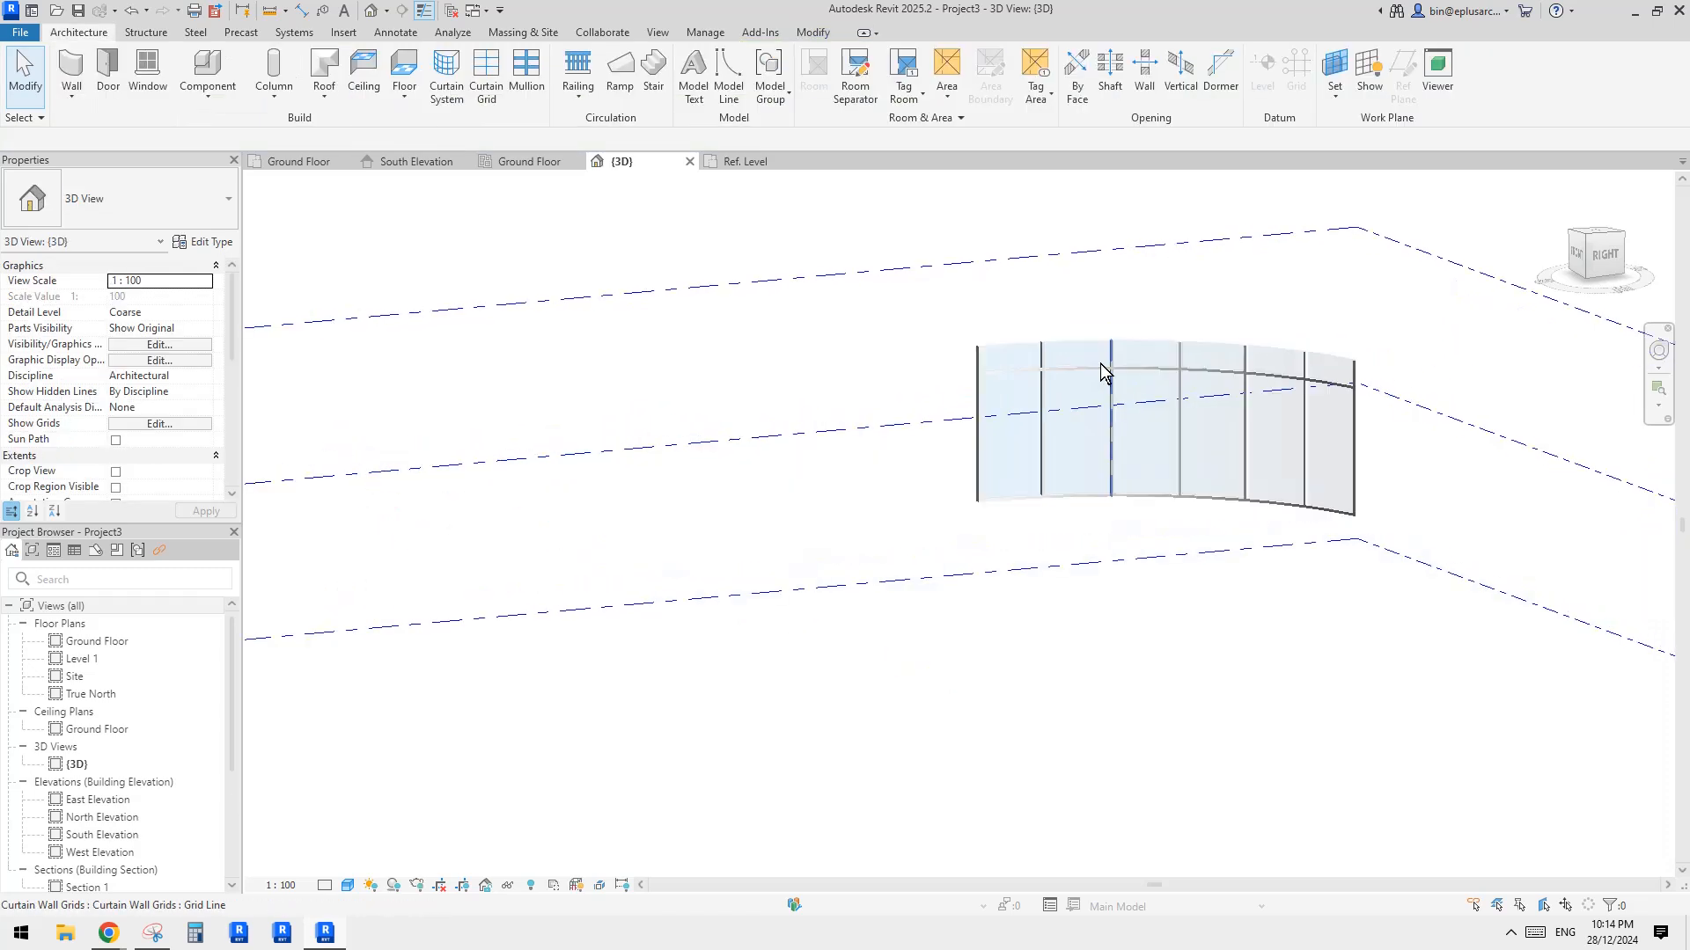
scroll(1088, 368, up, 2)
middle_drag(1074, 376, 968, 378)
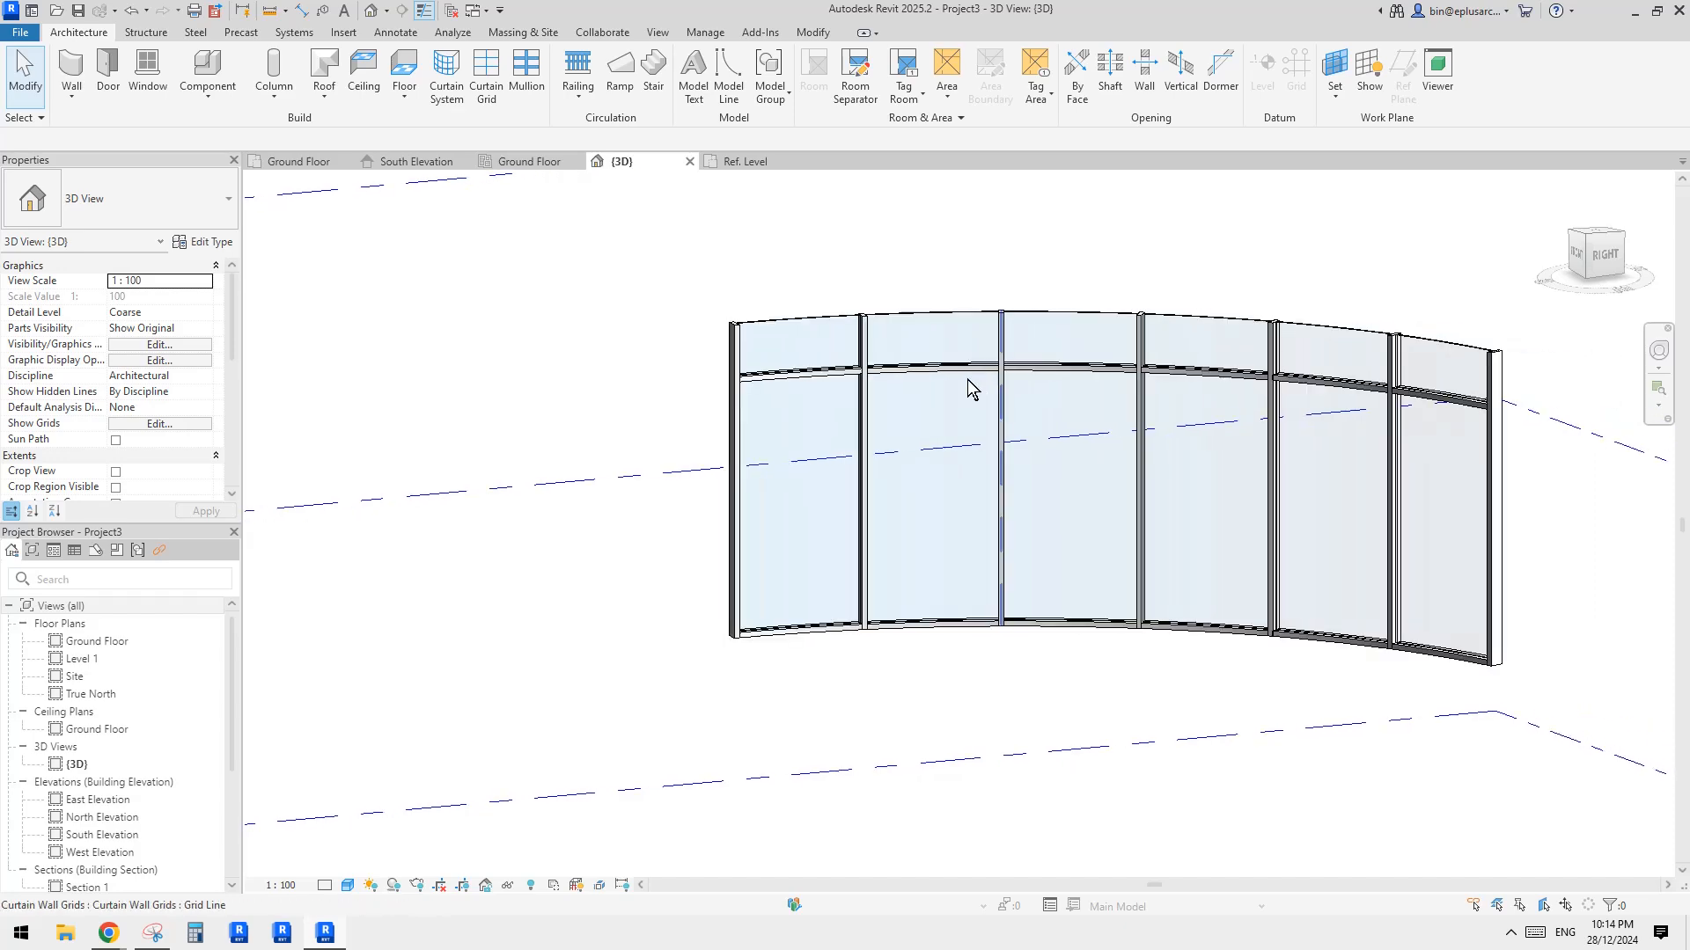
click(832, 425)
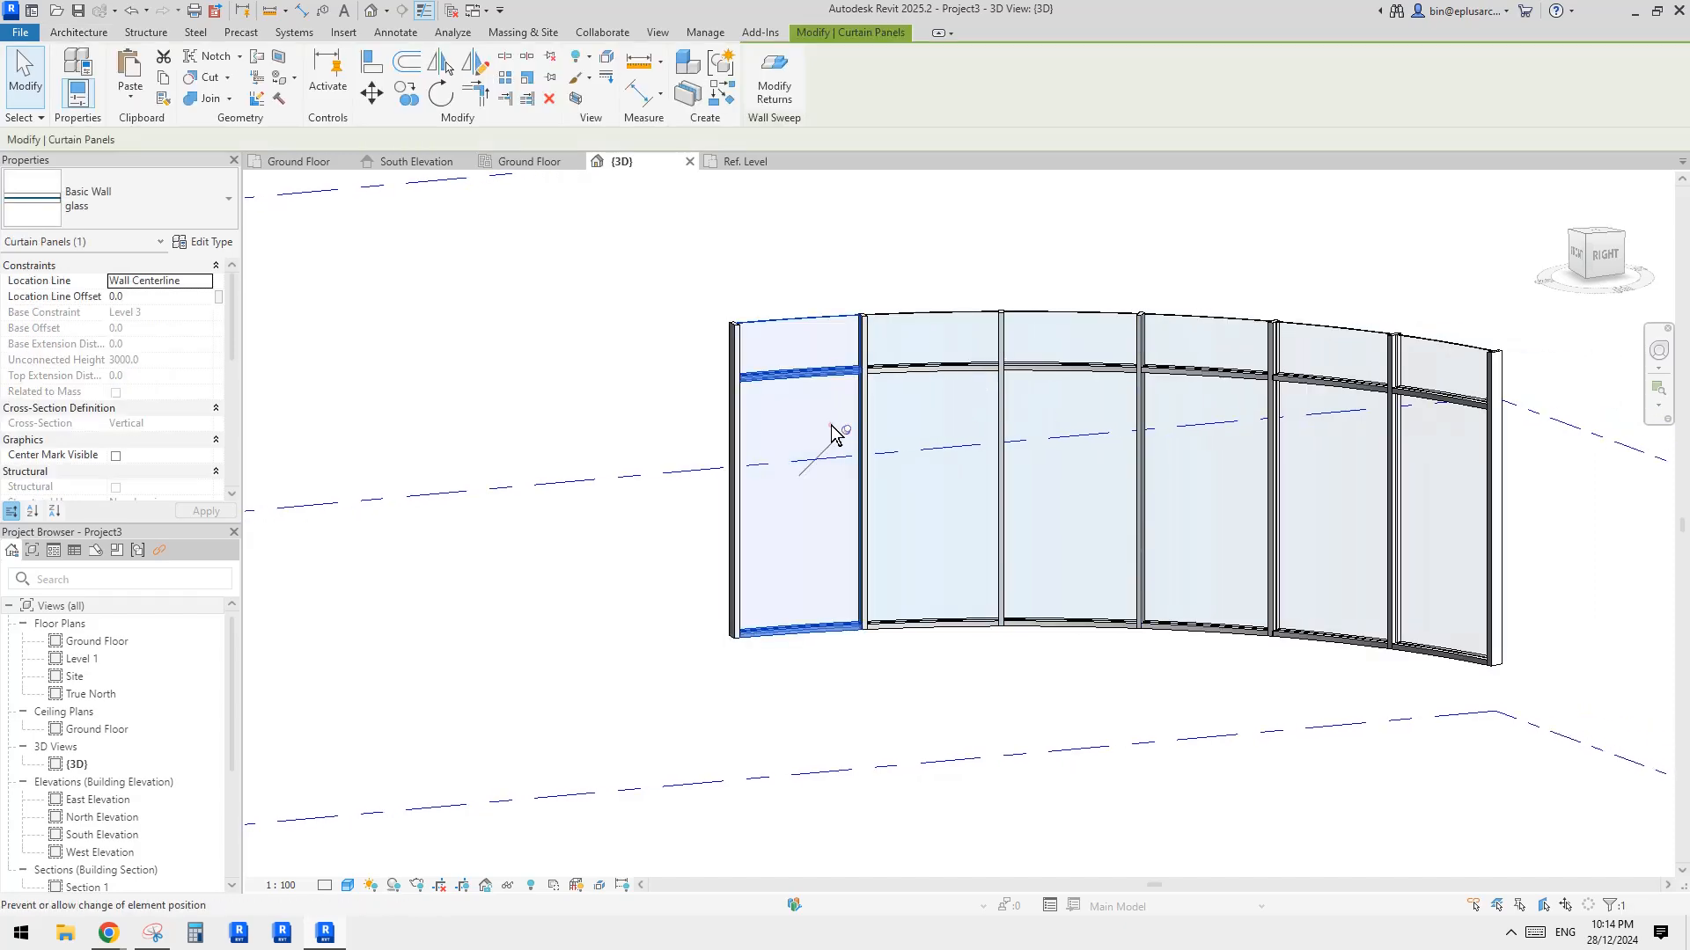
middle_drag(833, 425, 942, 421)
click(209, 242)
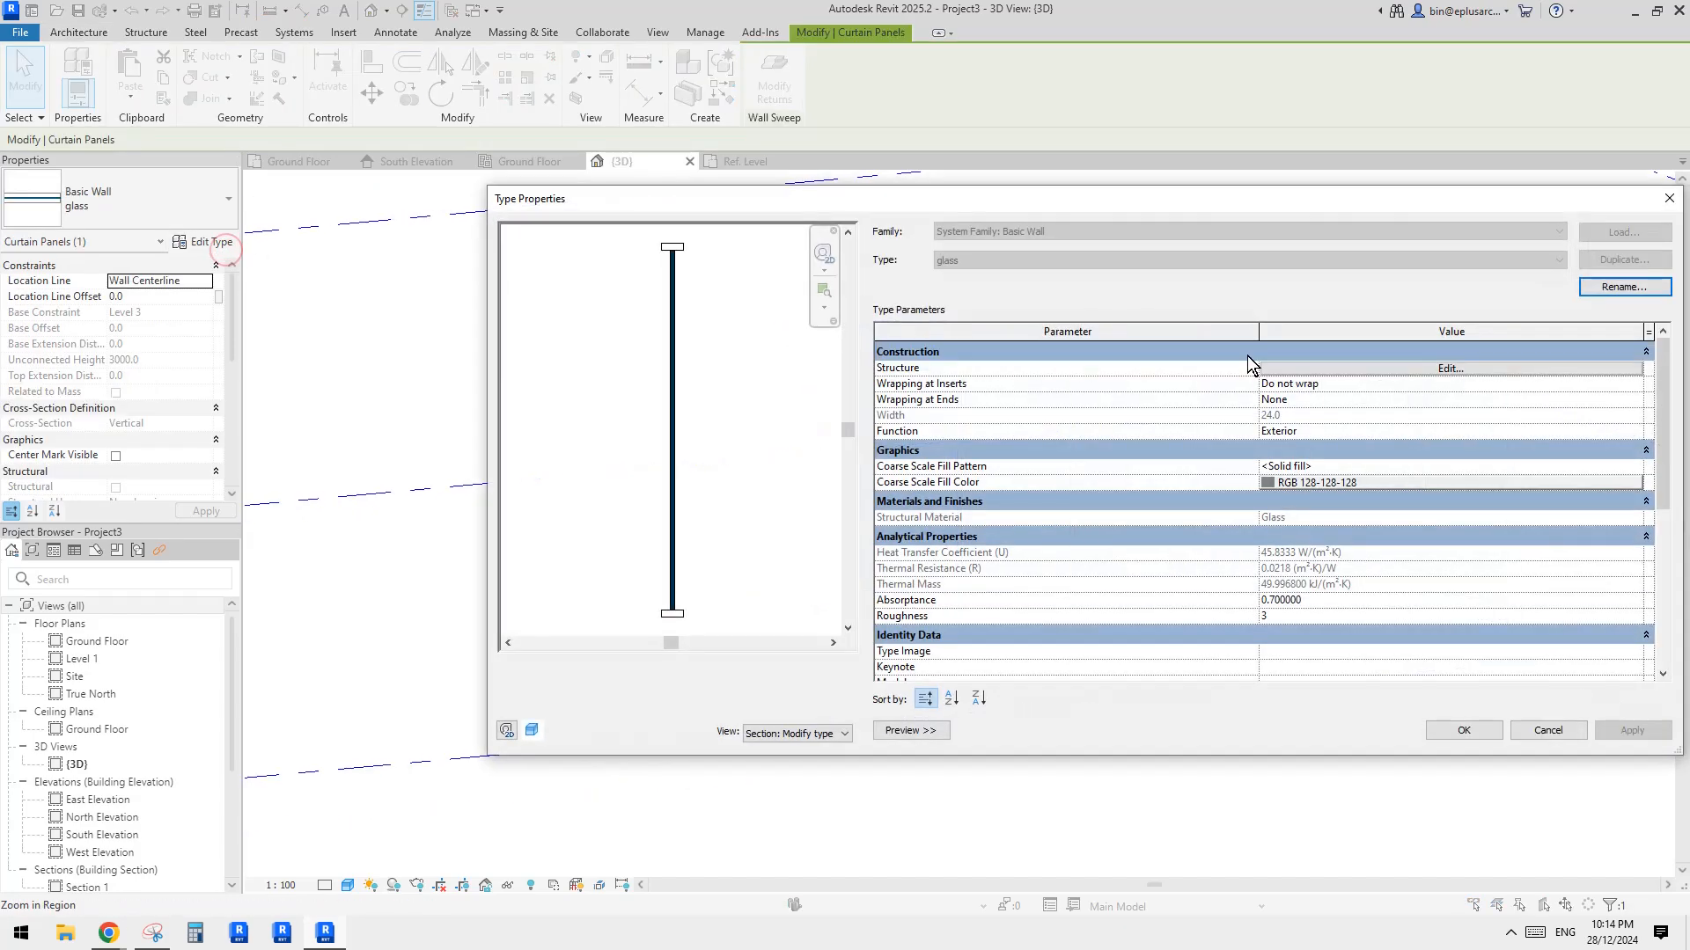
click(1391, 368)
drag(1082, 201, 948, 201)
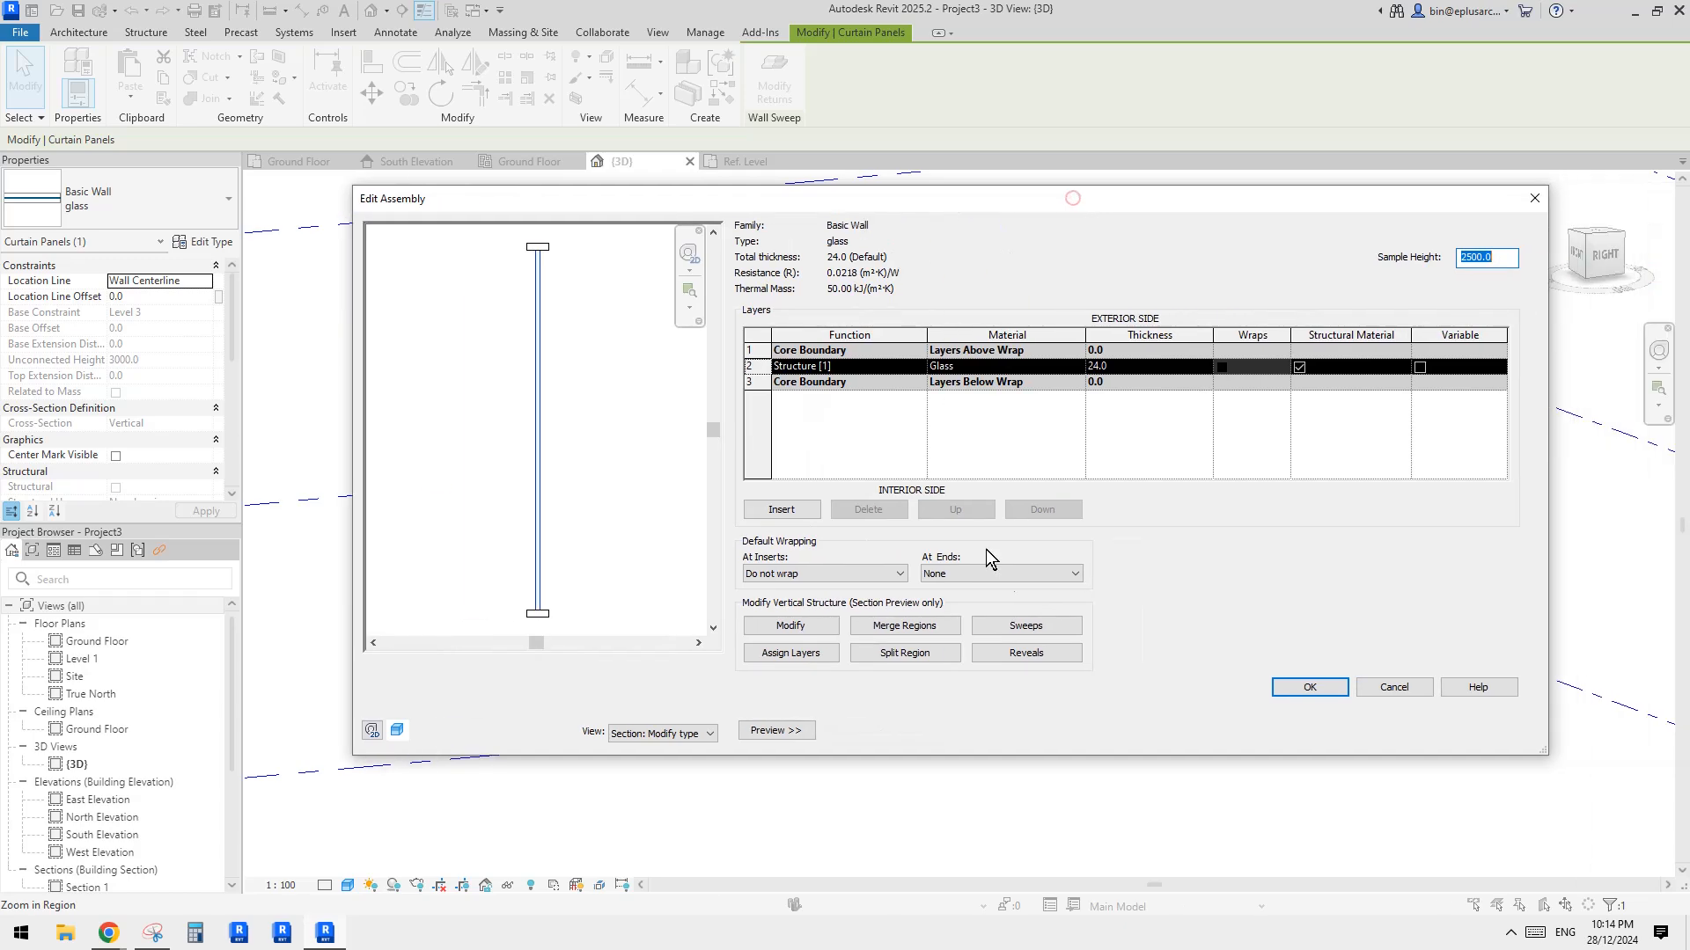
click(1028, 623)
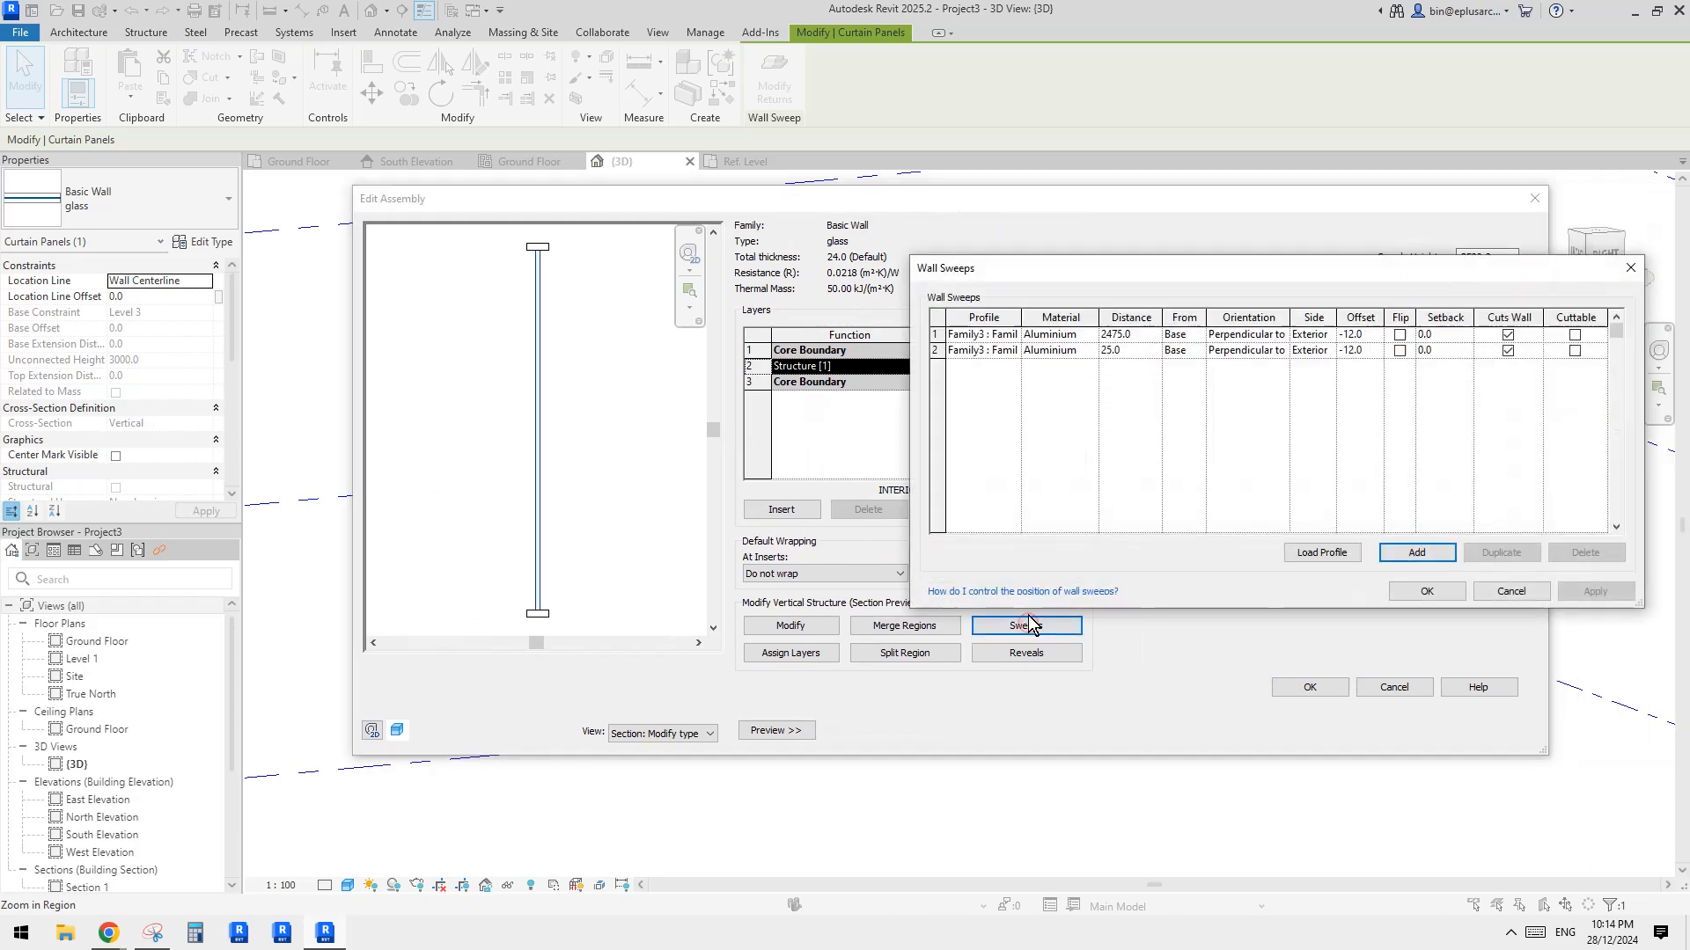
Step: Set the upper wall sweep's distance from the base to 2975 mm and accept all changes to the glass wall type
click(1129, 335)
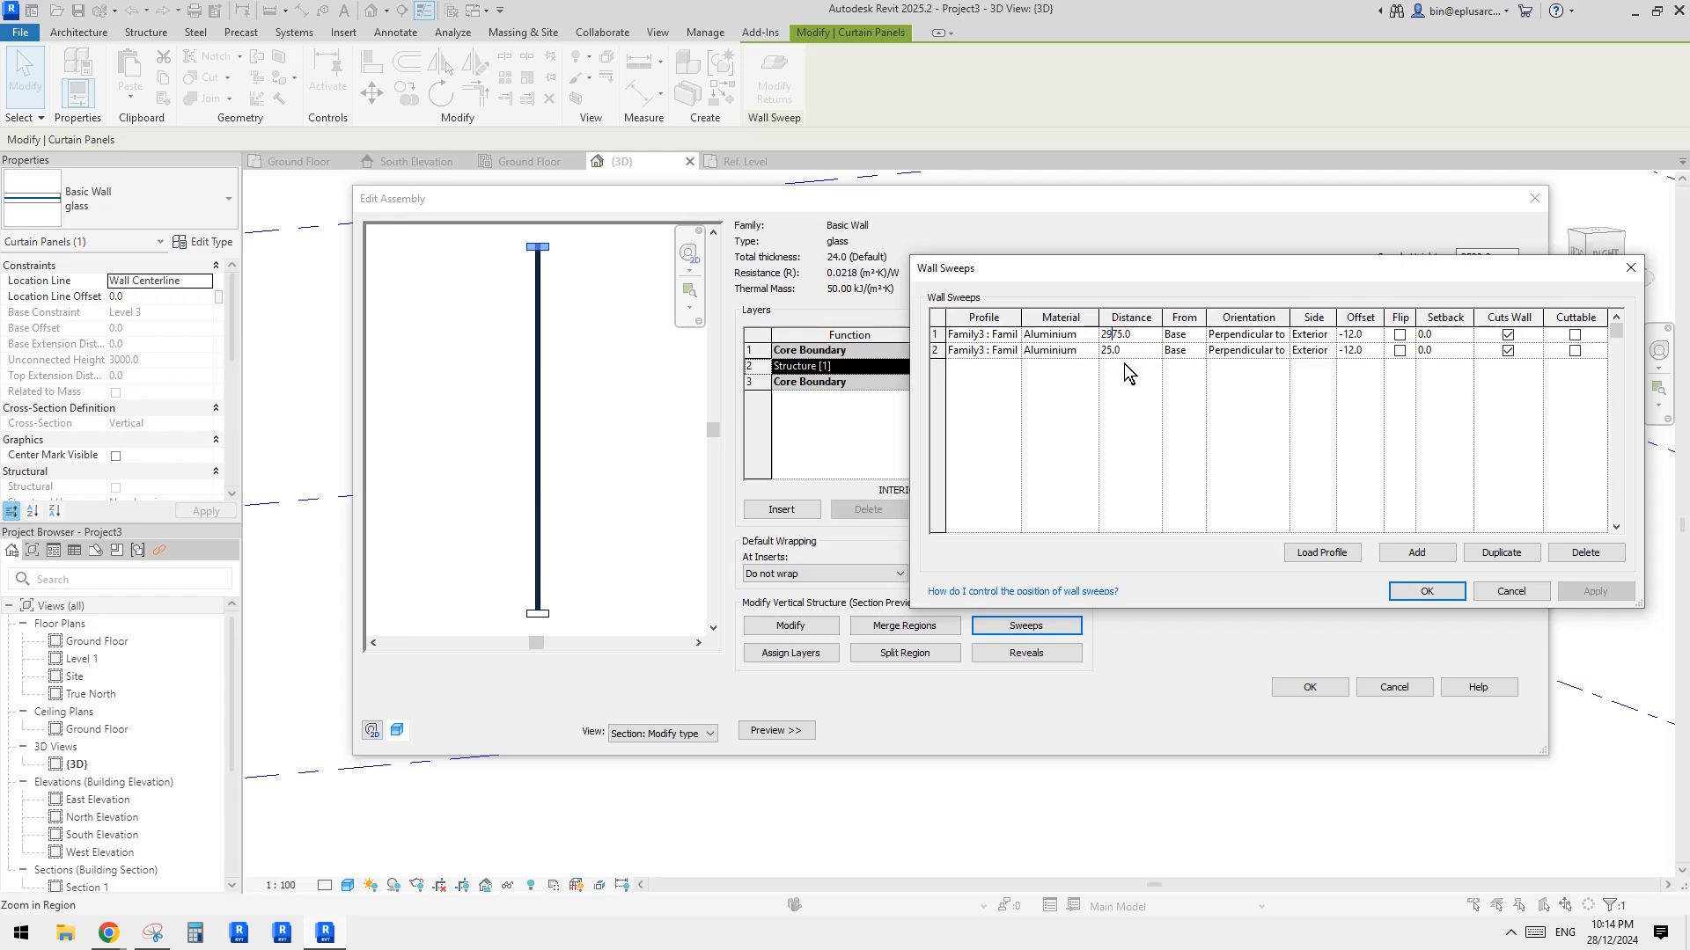
click(1408, 591)
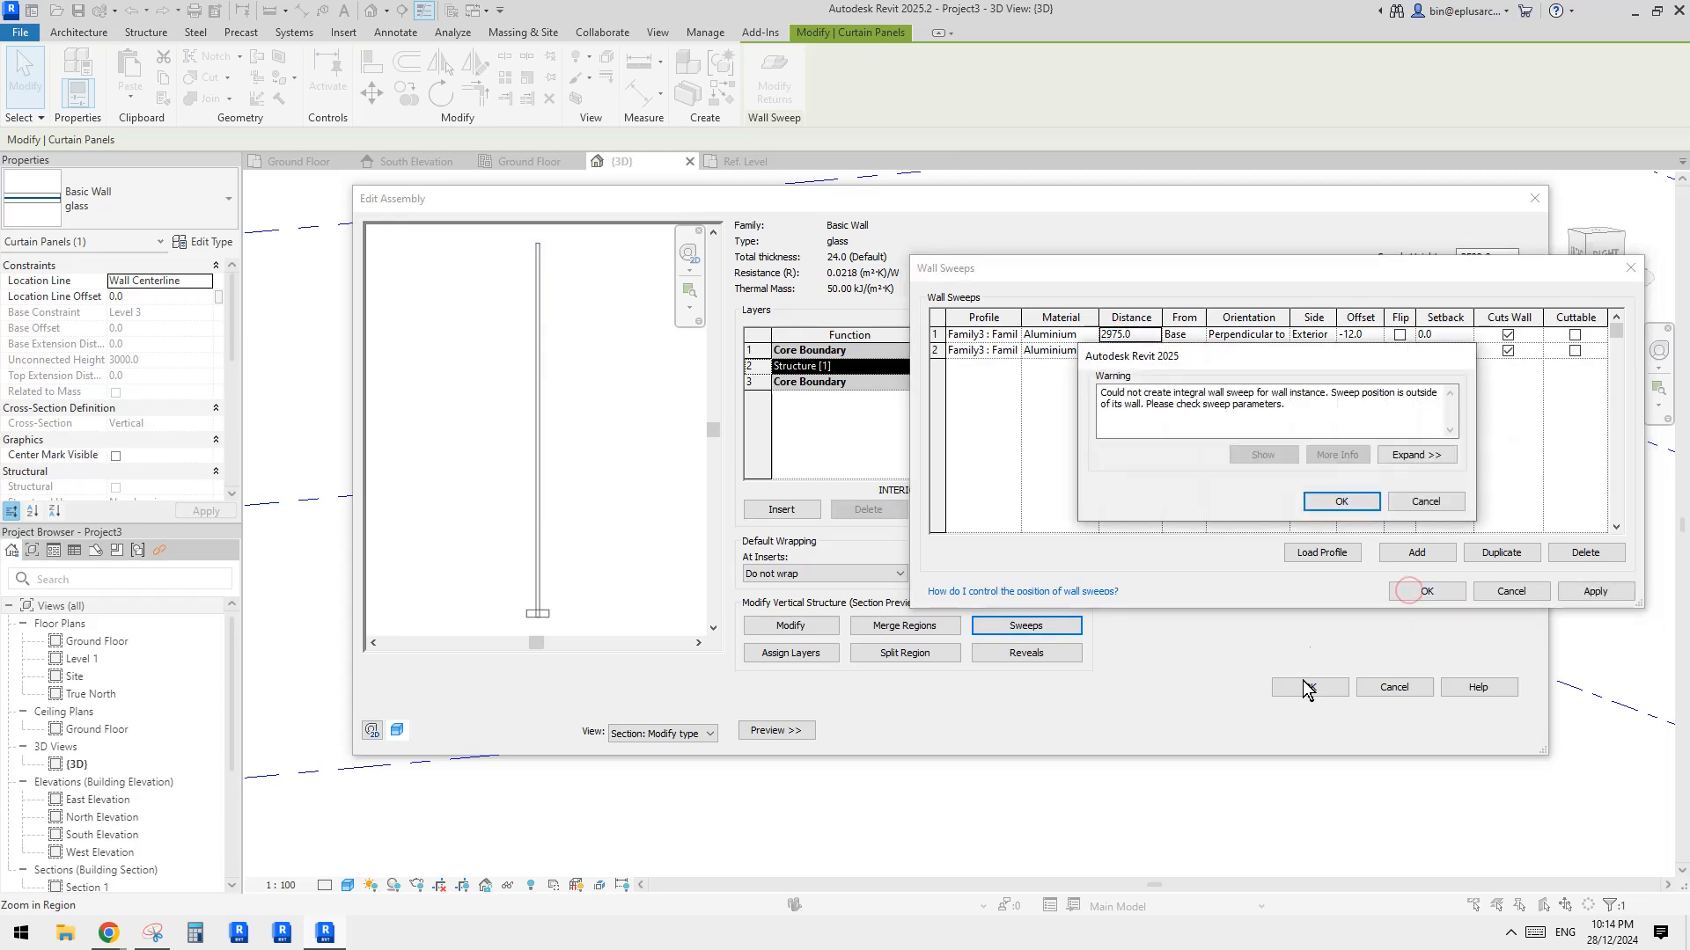
click(1333, 502)
click(1311, 687)
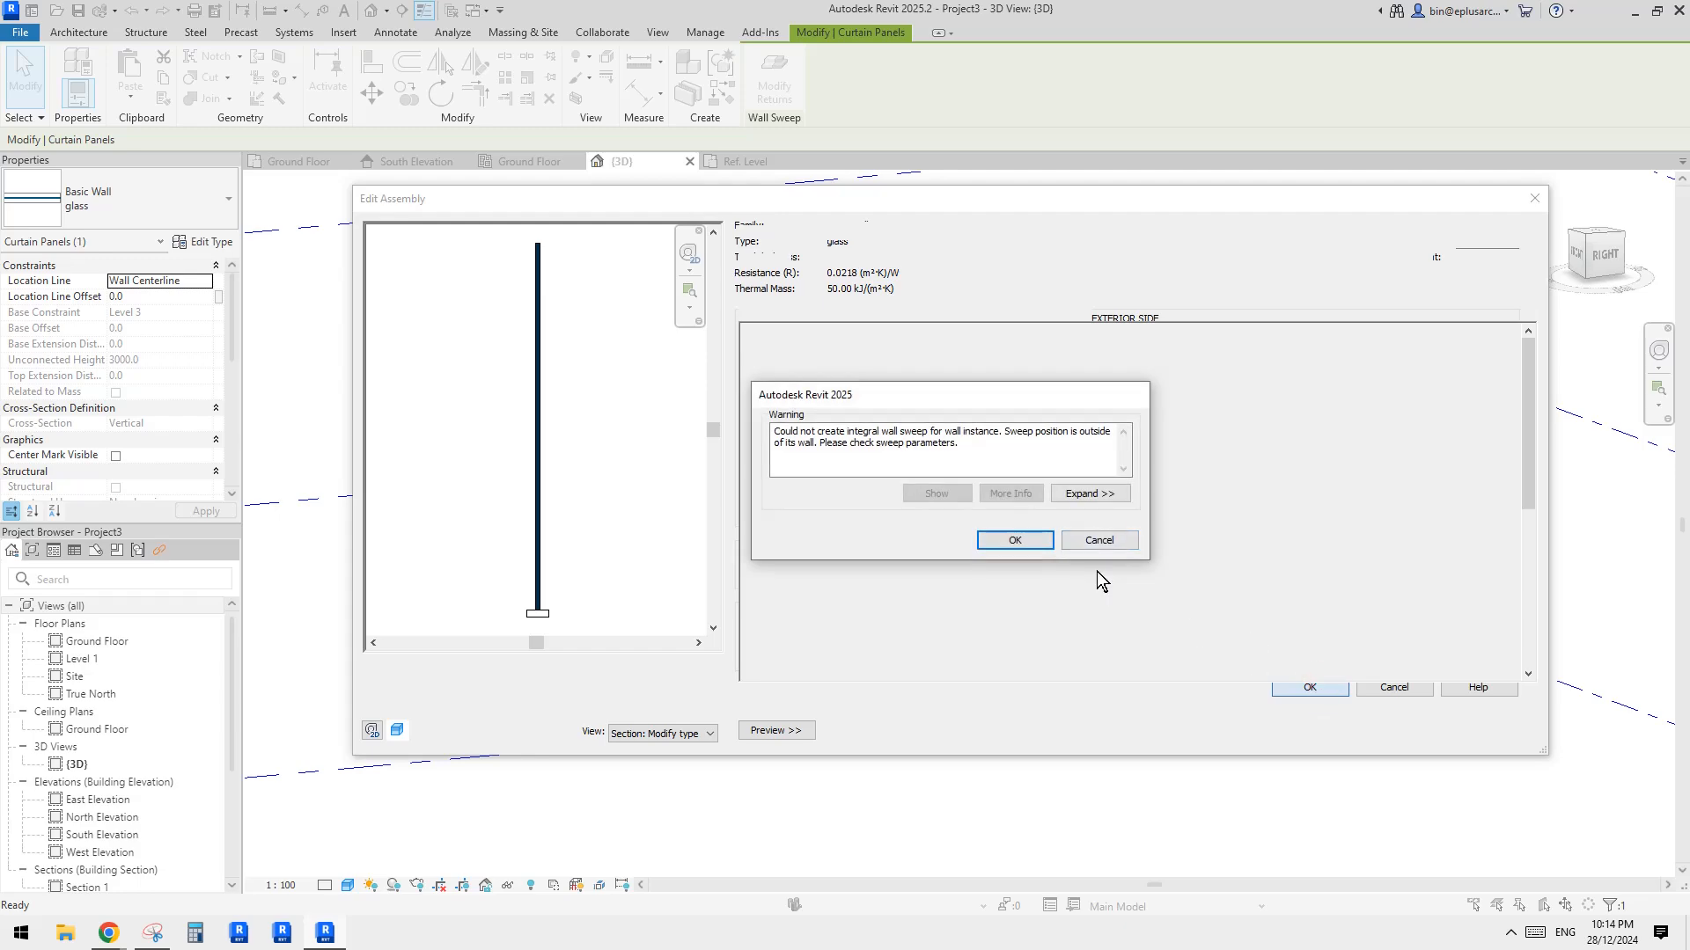
key(Return)
click(1345, 730)
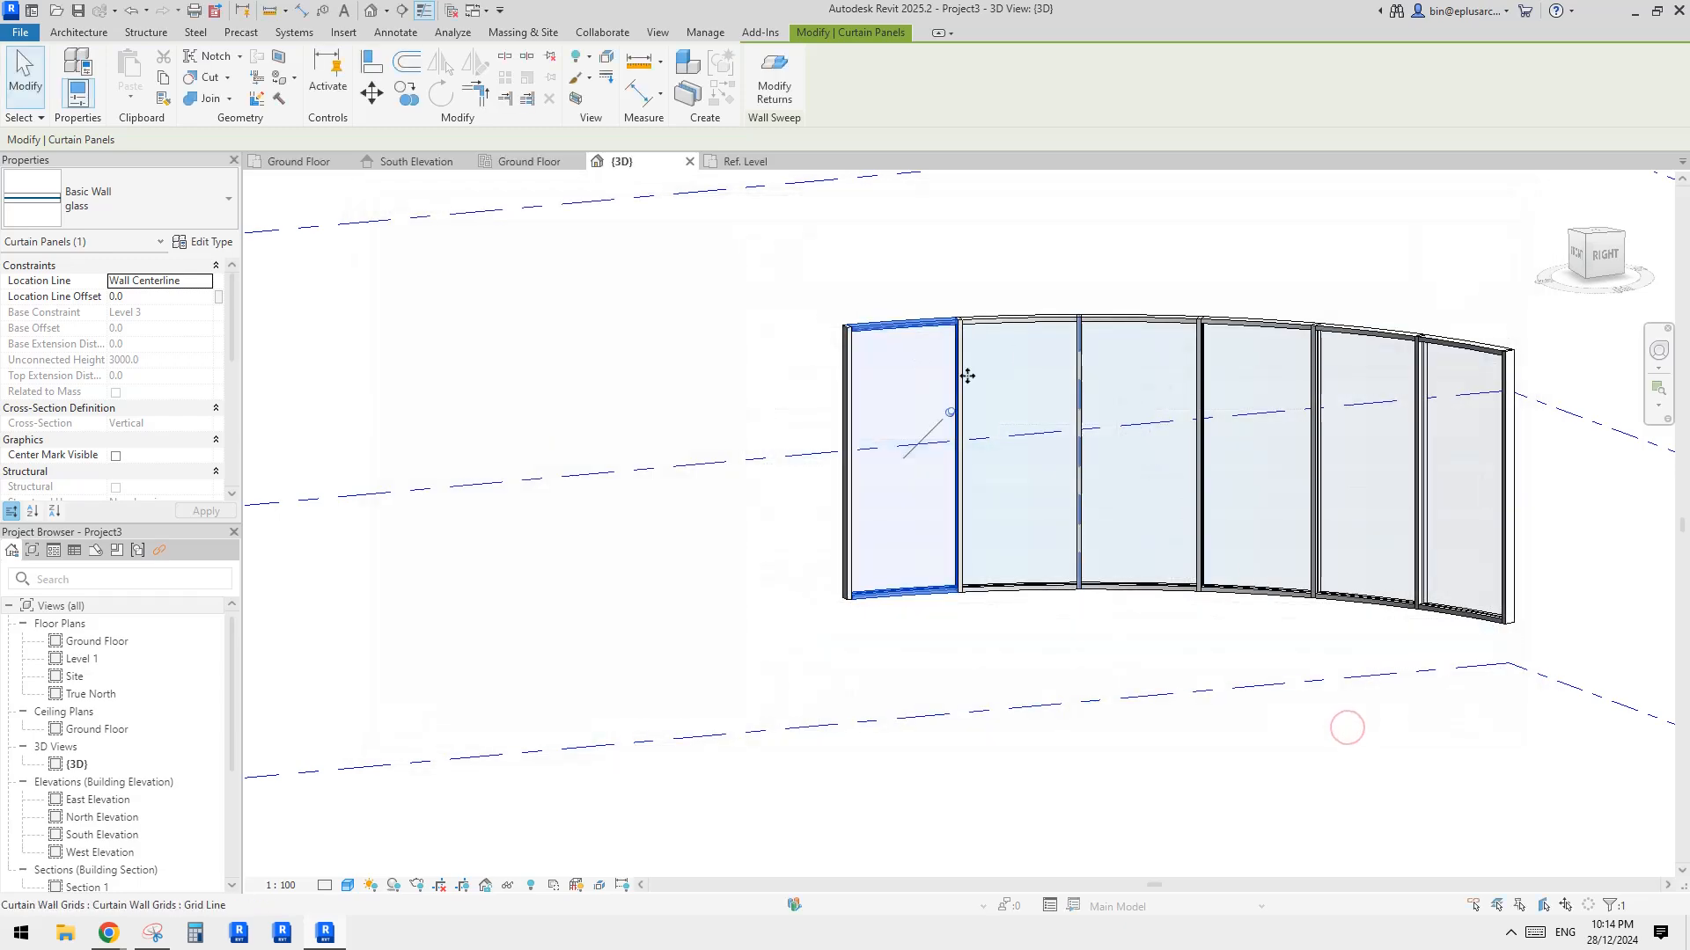
Step: Deselect the panel and examine the aluminium sweeps along the curved curtain wall's upper and lower edges
click(805, 354)
shift+middle_drag(1154, 479, 1031, 485)
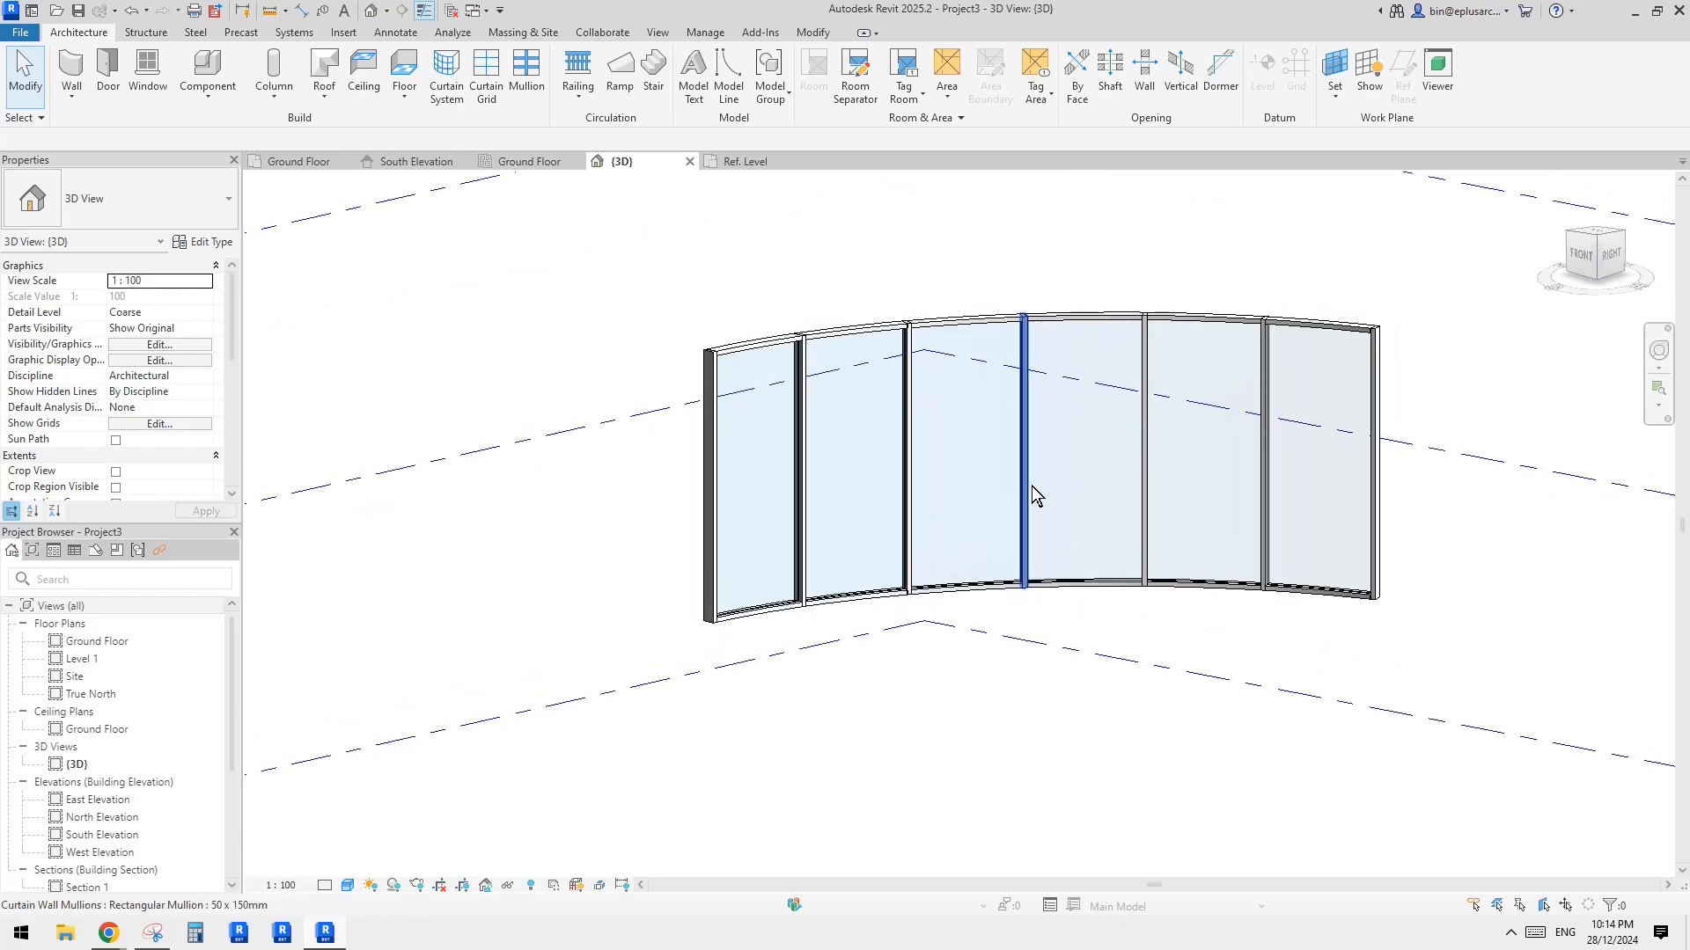
scroll(884, 516, up, 3)
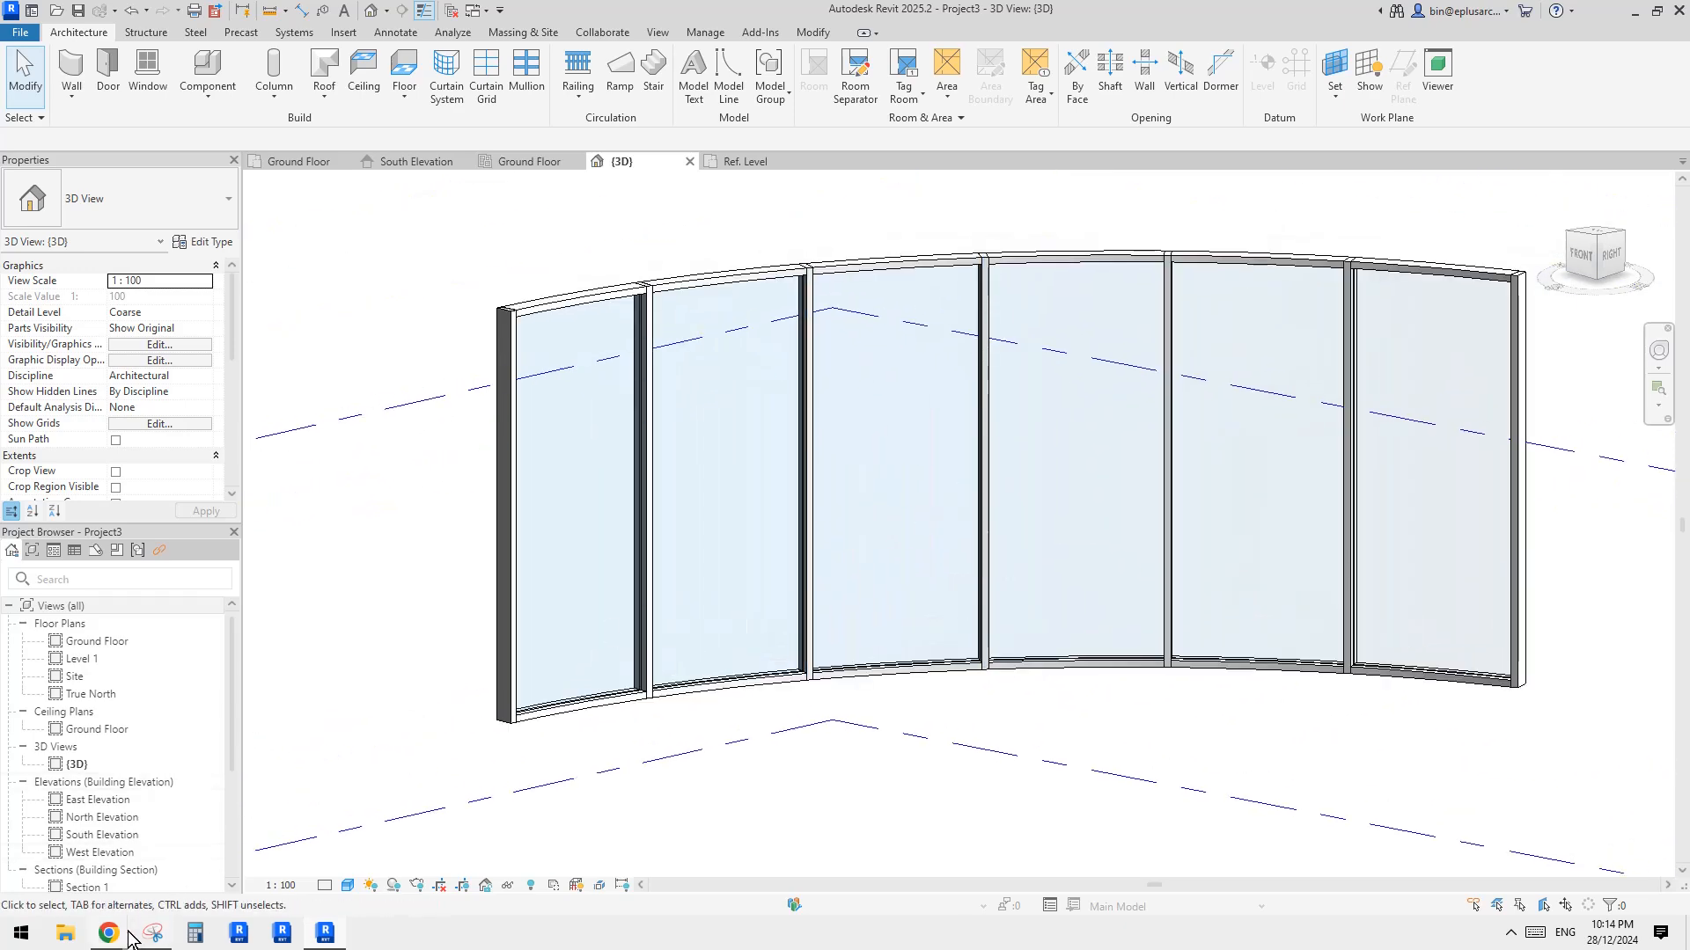
scroll(619, 667, down, 2)
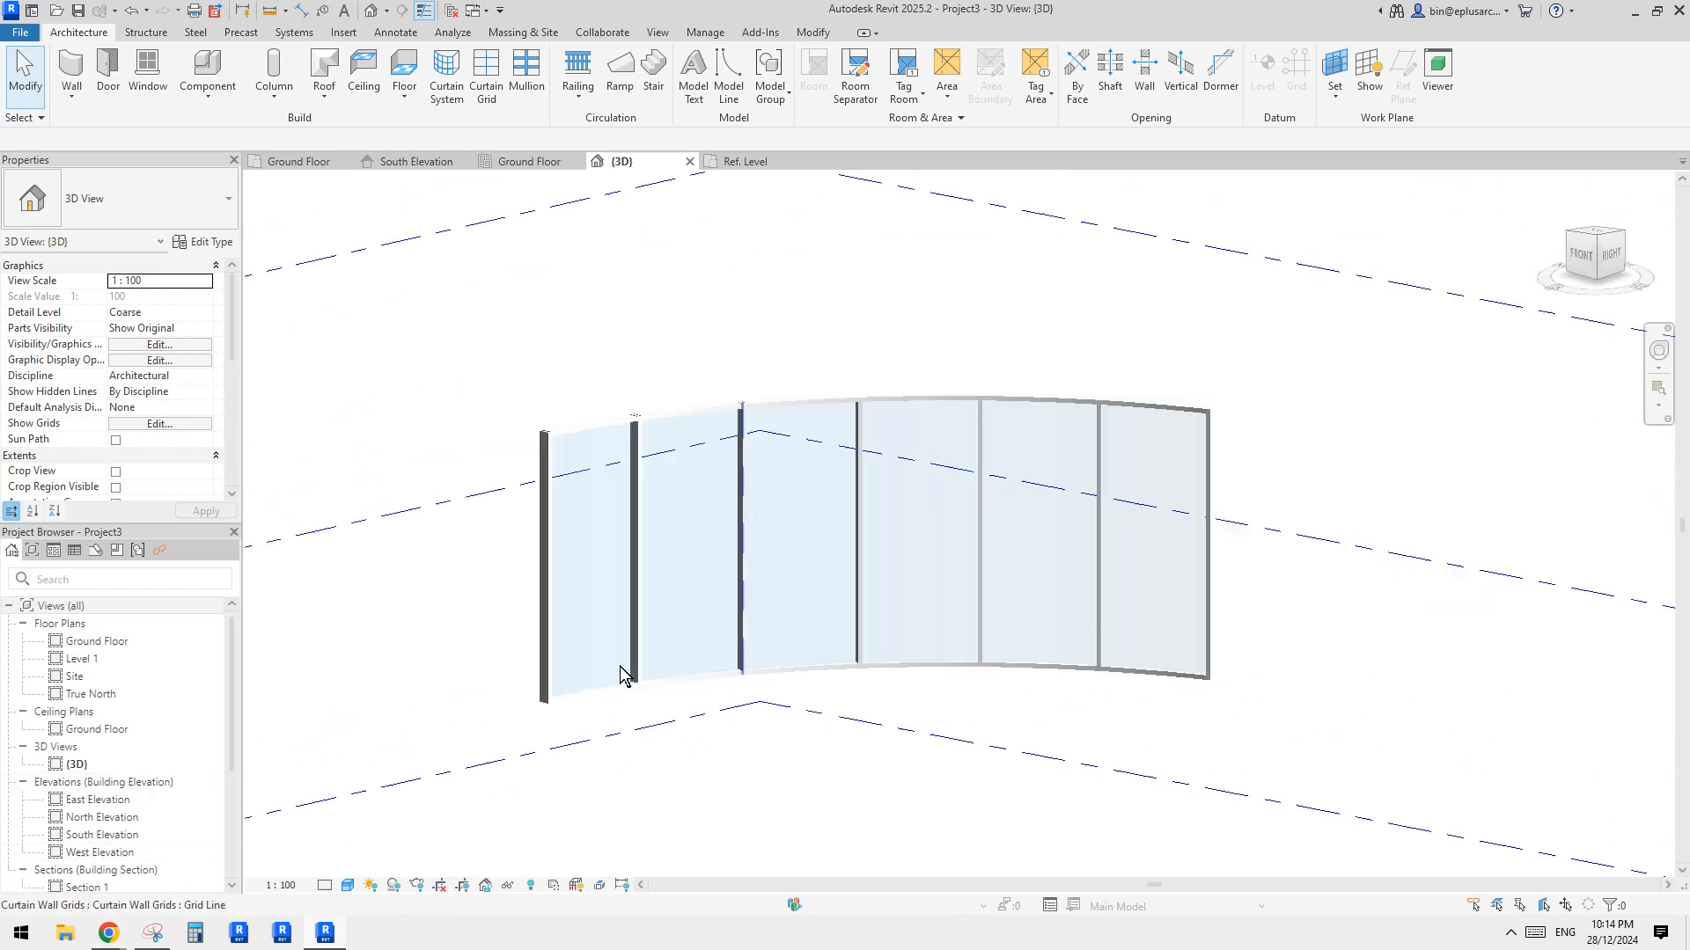
click(808, 609)
shift+middle_drag(808, 609, 619, 511)
key(Escape)
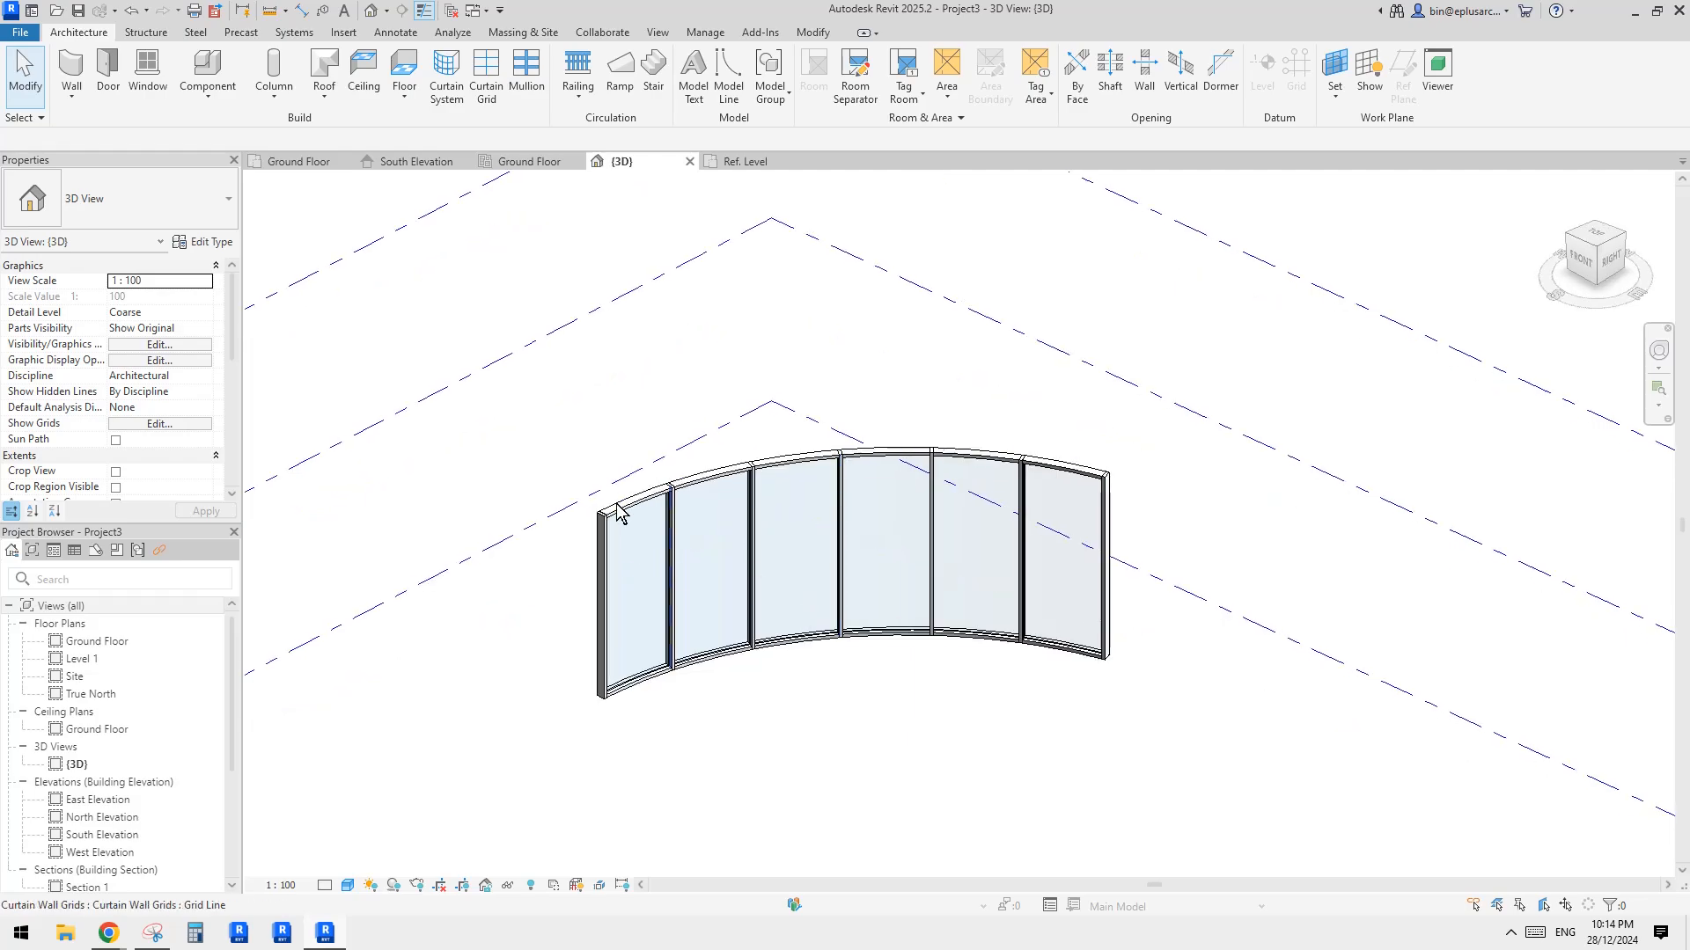
Step: Switch to Chrome to check the Reddit photo of the custom ceiling feature, and return to the Revit model
mouse_move(108, 937)
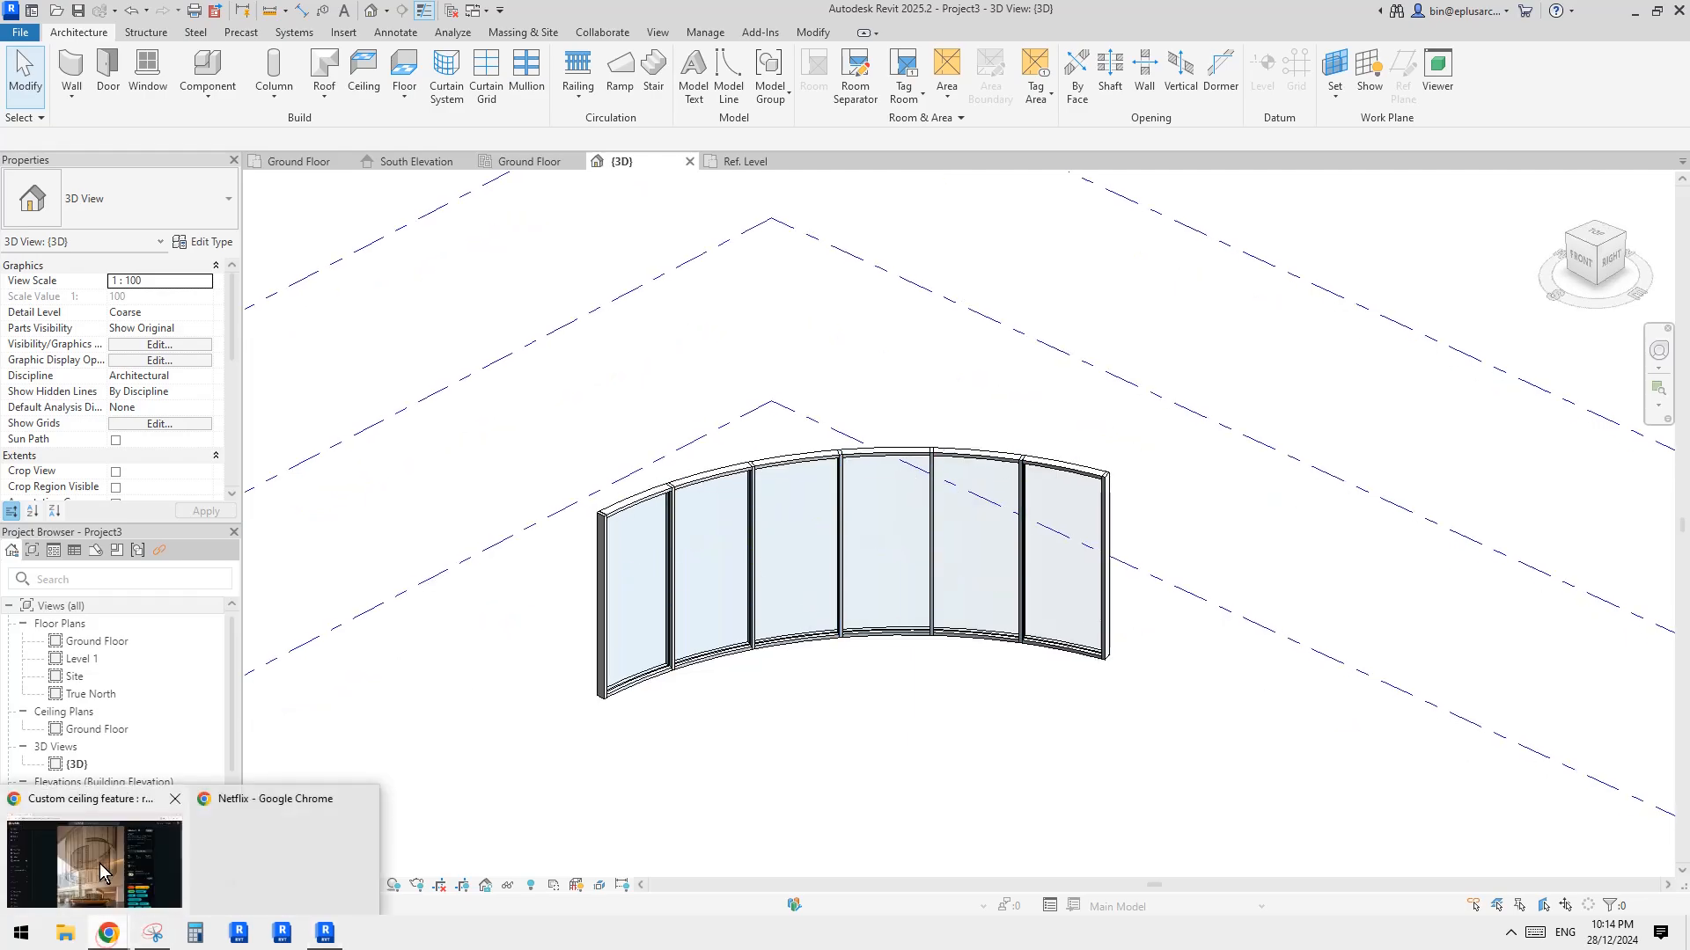
click(98, 863)
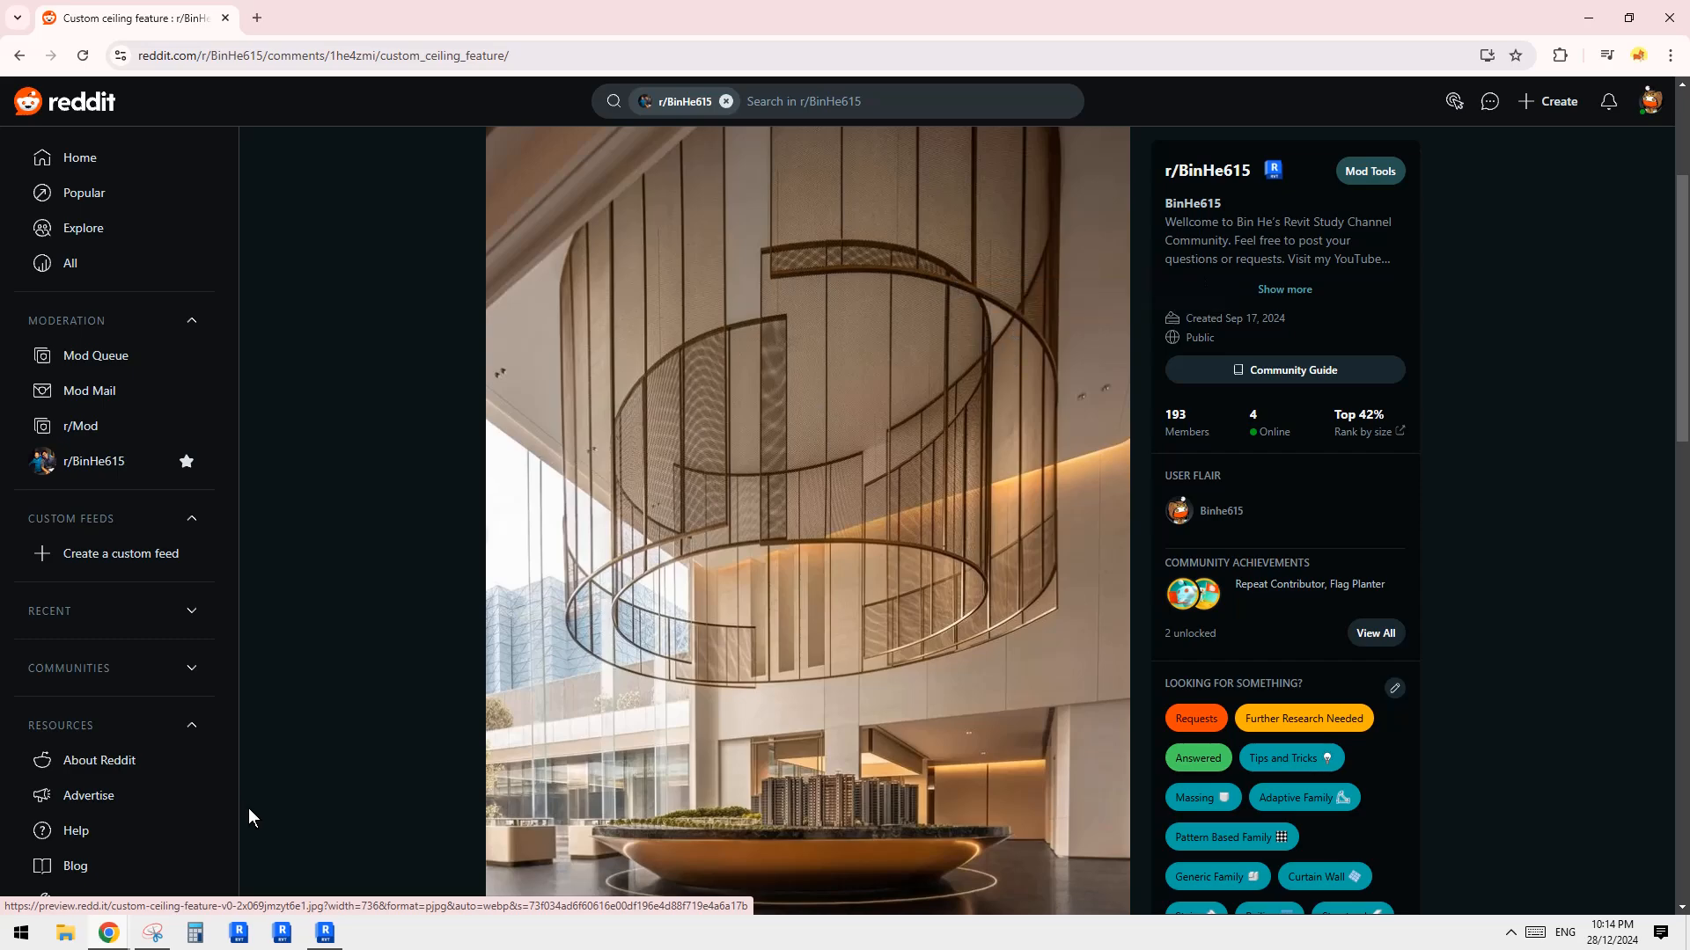
click(325, 933)
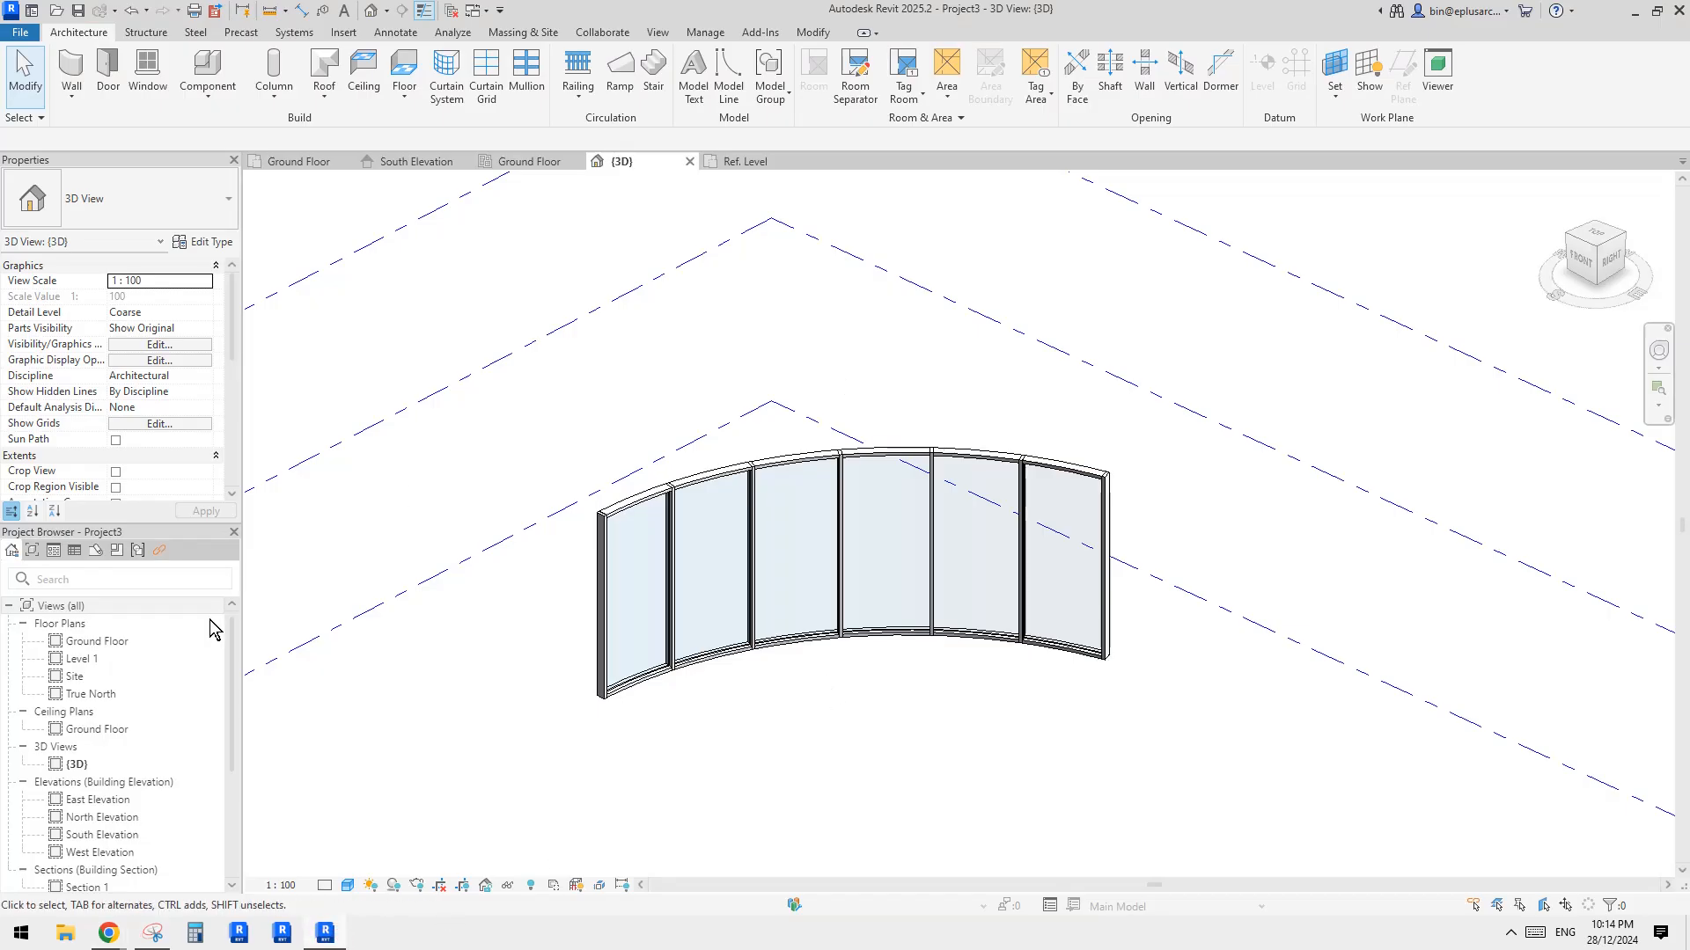
scroll(127, 702, down, 3)
scroll(211, 704, up, 3)
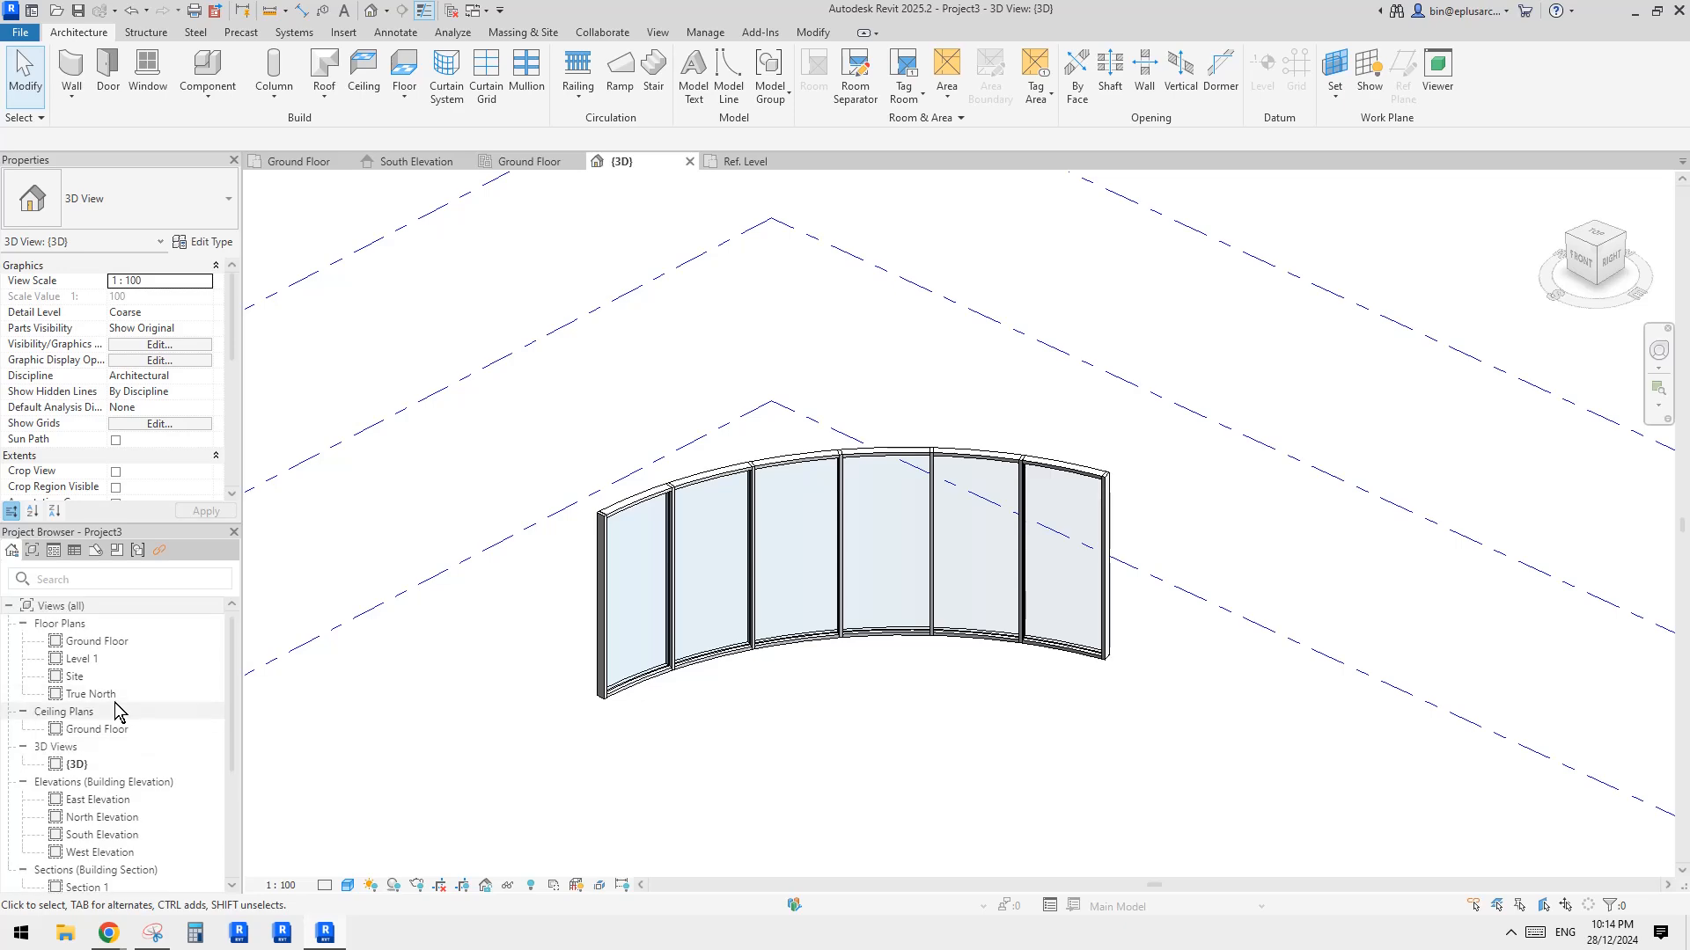
Step: Open the Ground Floor ceiling plan and centre the curved curtain wall in the view
double_click(95, 730)
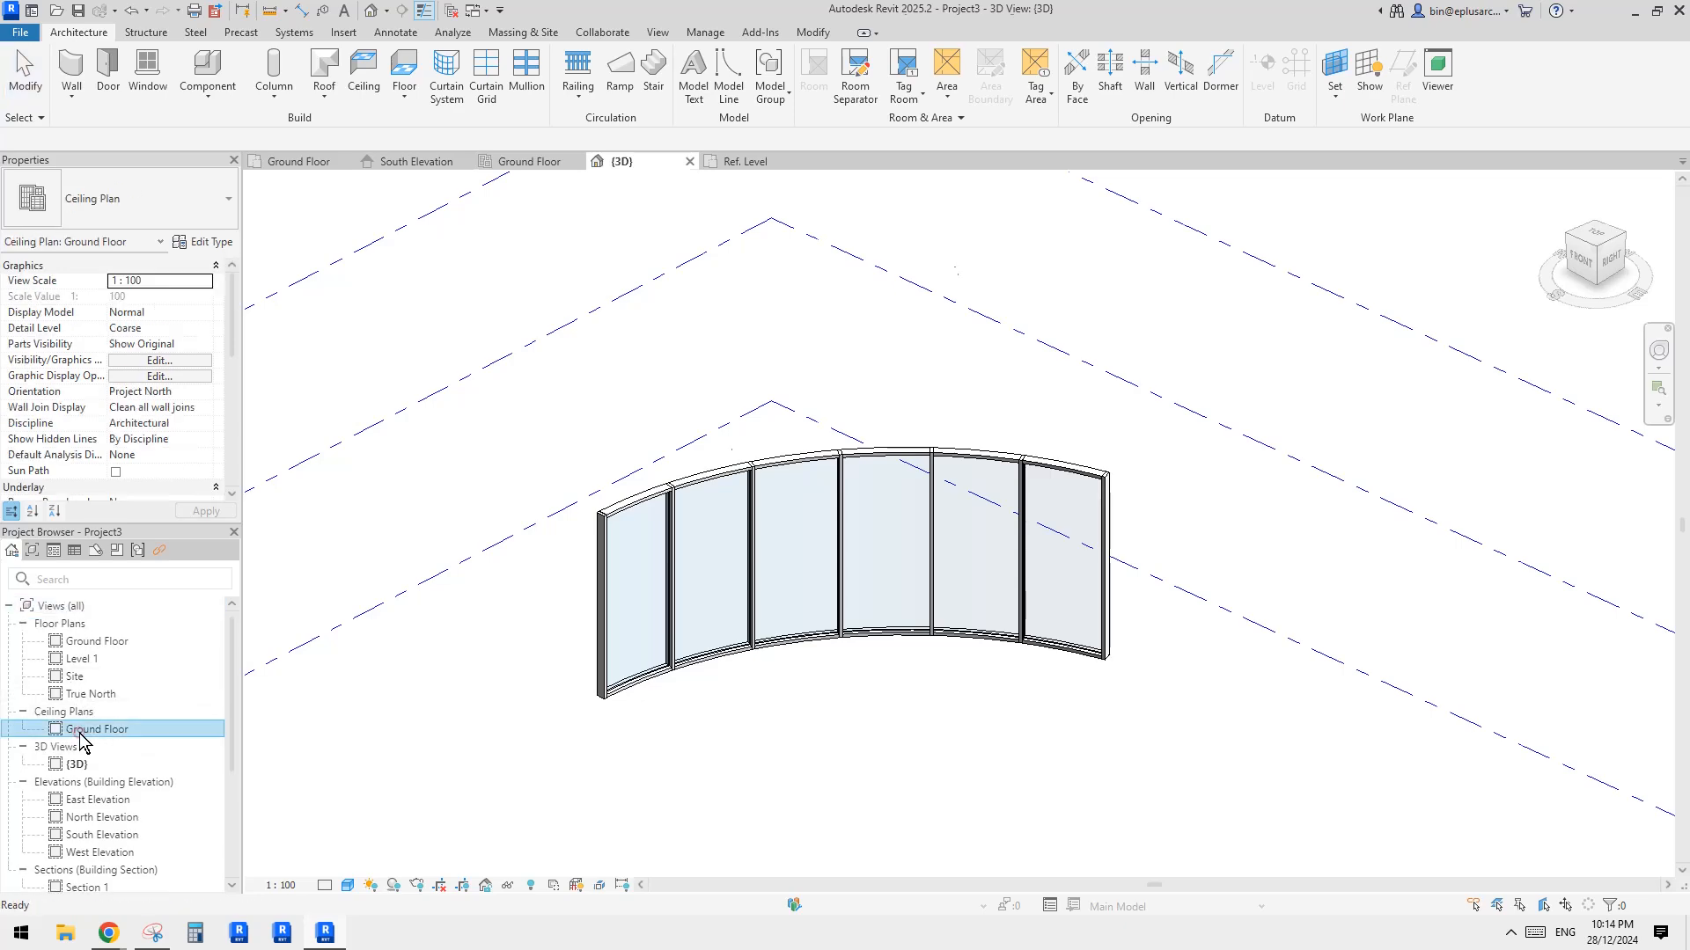
click(806, 382)
scroll(870, 401, up, 3)
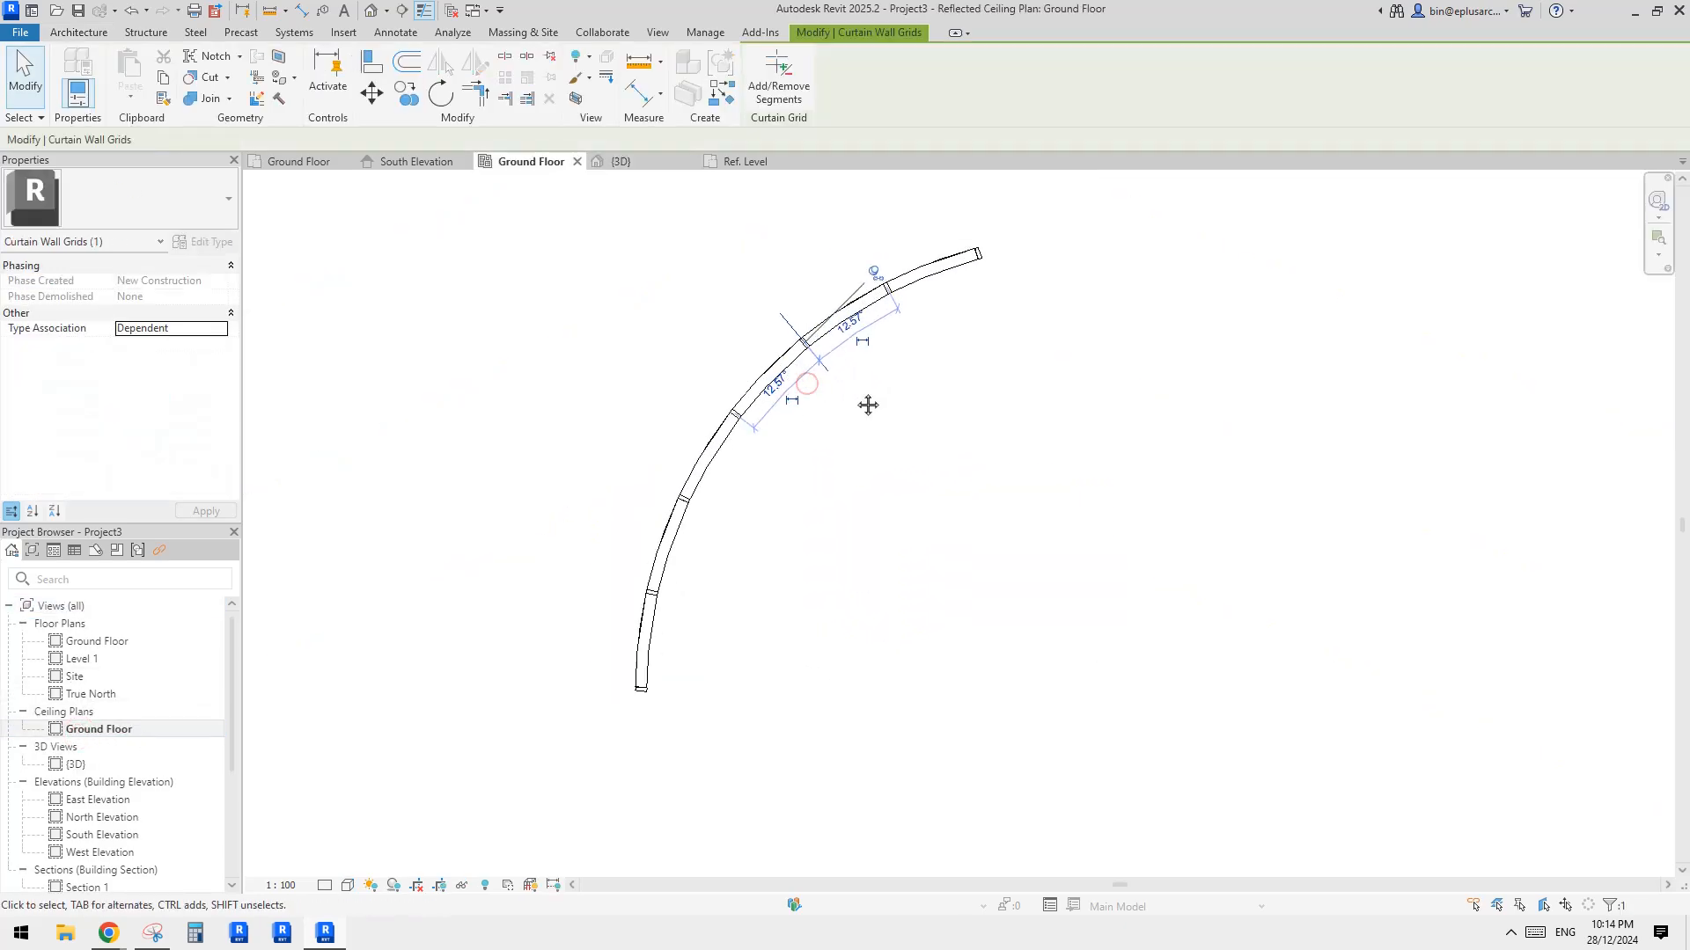
click(868, 404)
click(863, 306)
scroll(879, 316, down, 1)
key(Escape)
middle_drag(977, 337, 935, 342)
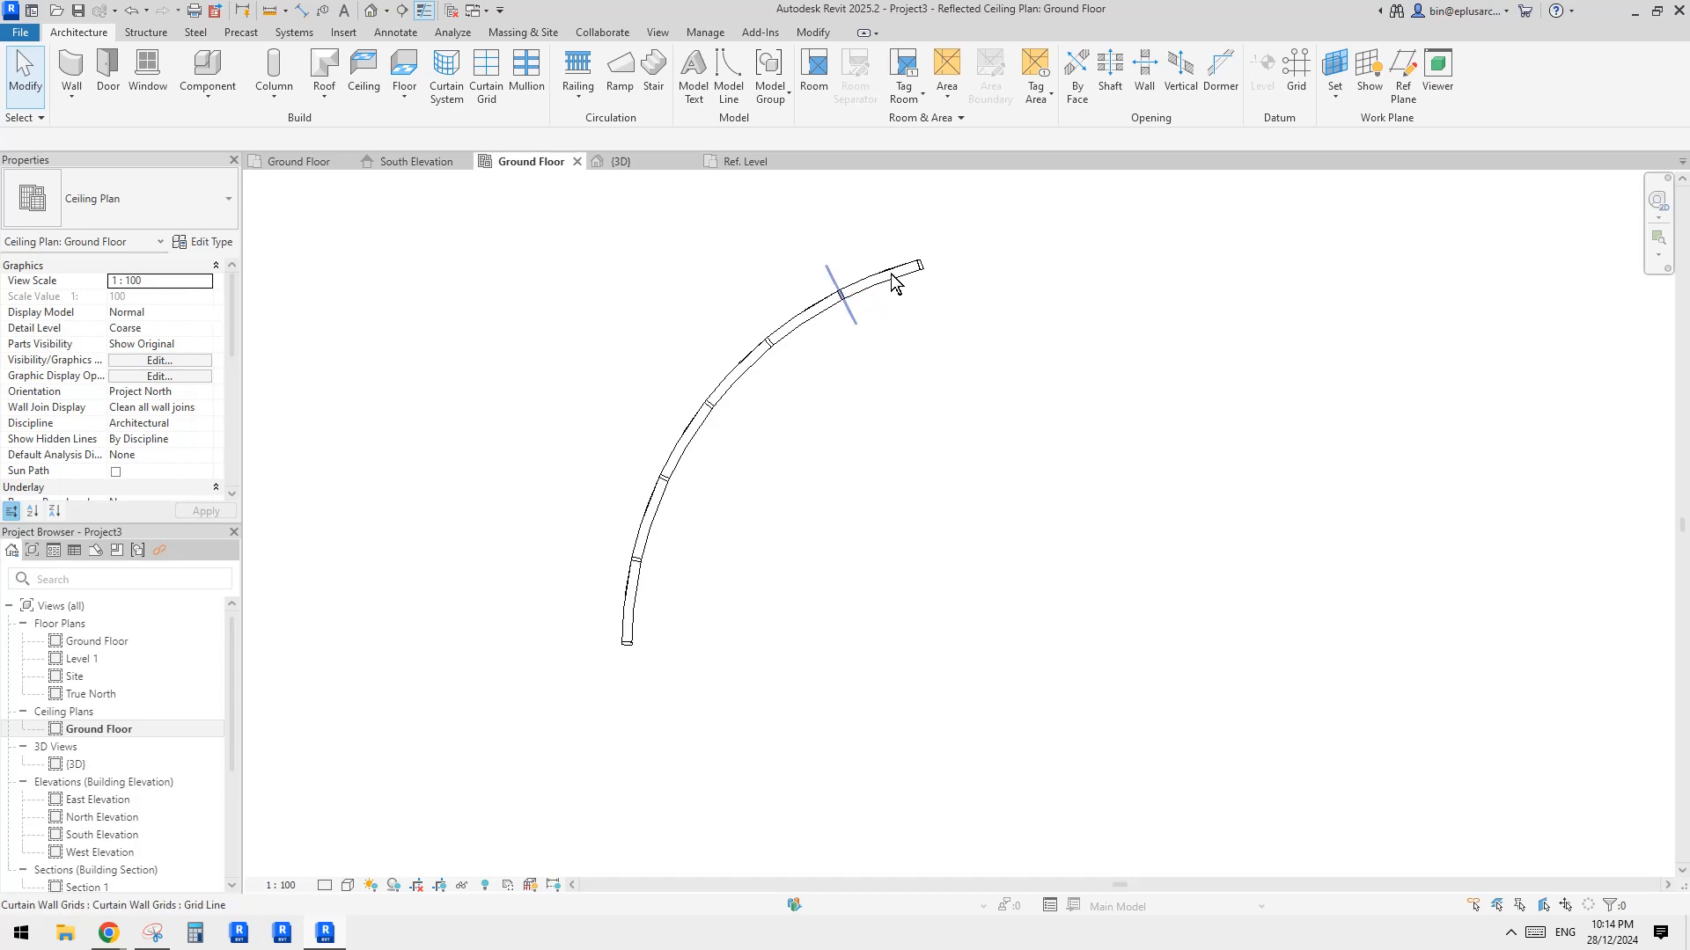
Step: Stretch the ends of the curved curtain wall so that its arc spans about 72°
click(894, 284)
scroll(932, 308, down, 1)
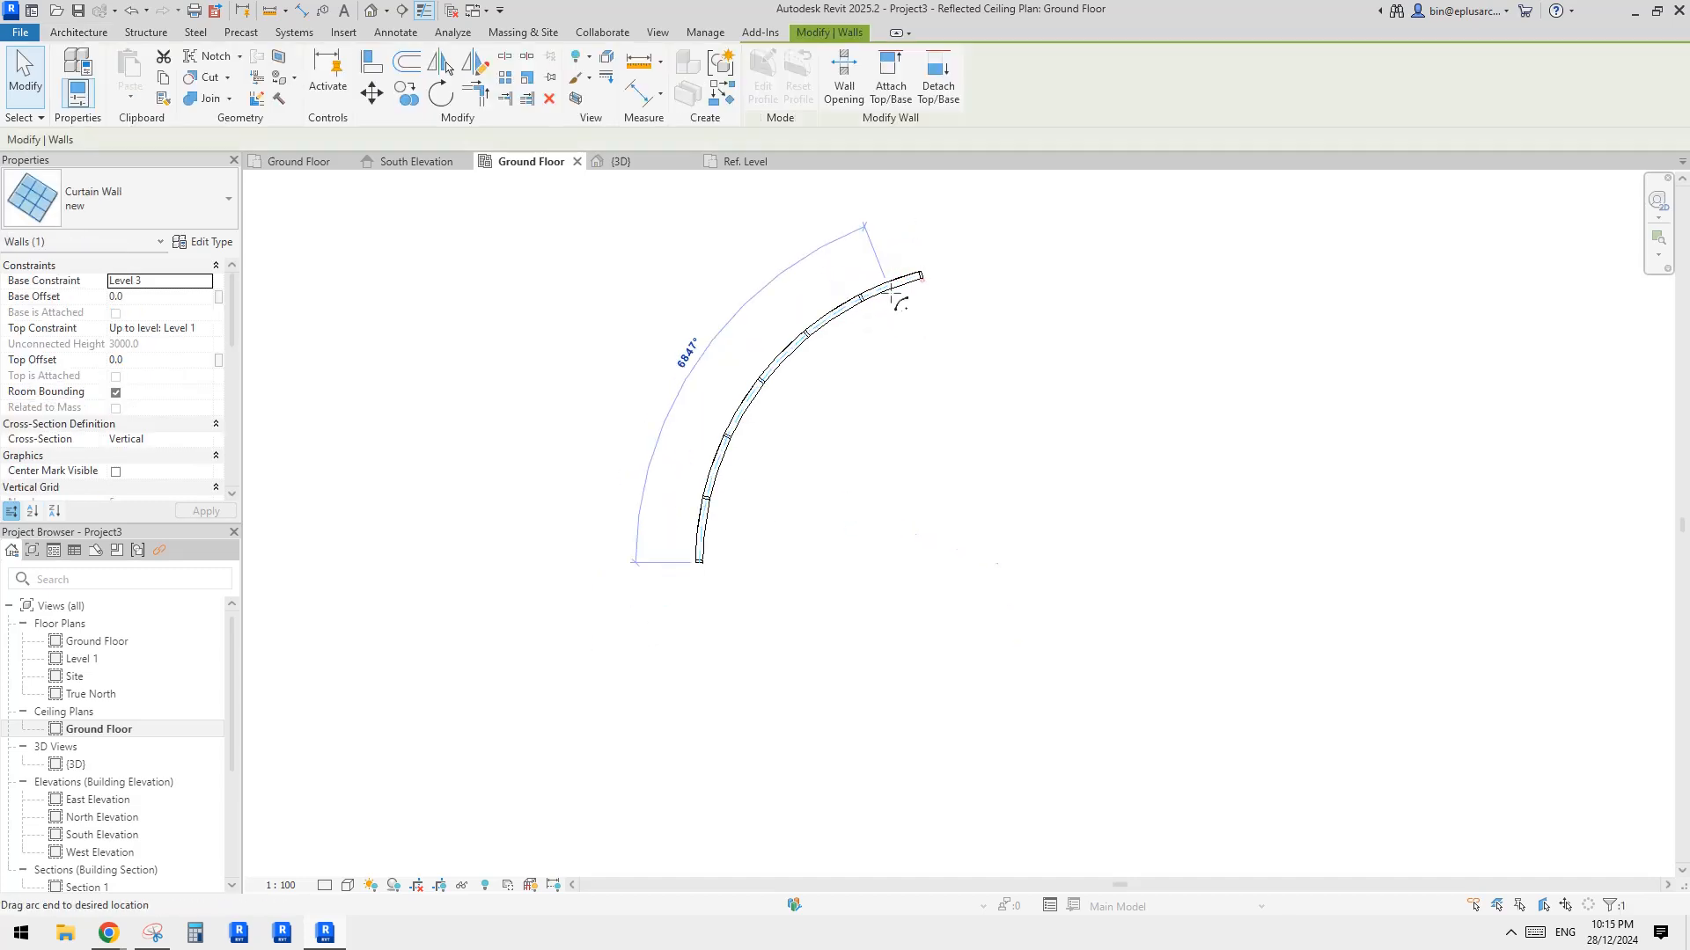
drag(890, 293, 882, 294)
drag(700, 571, 701, 536)
drag(895, 285, 948, 273)
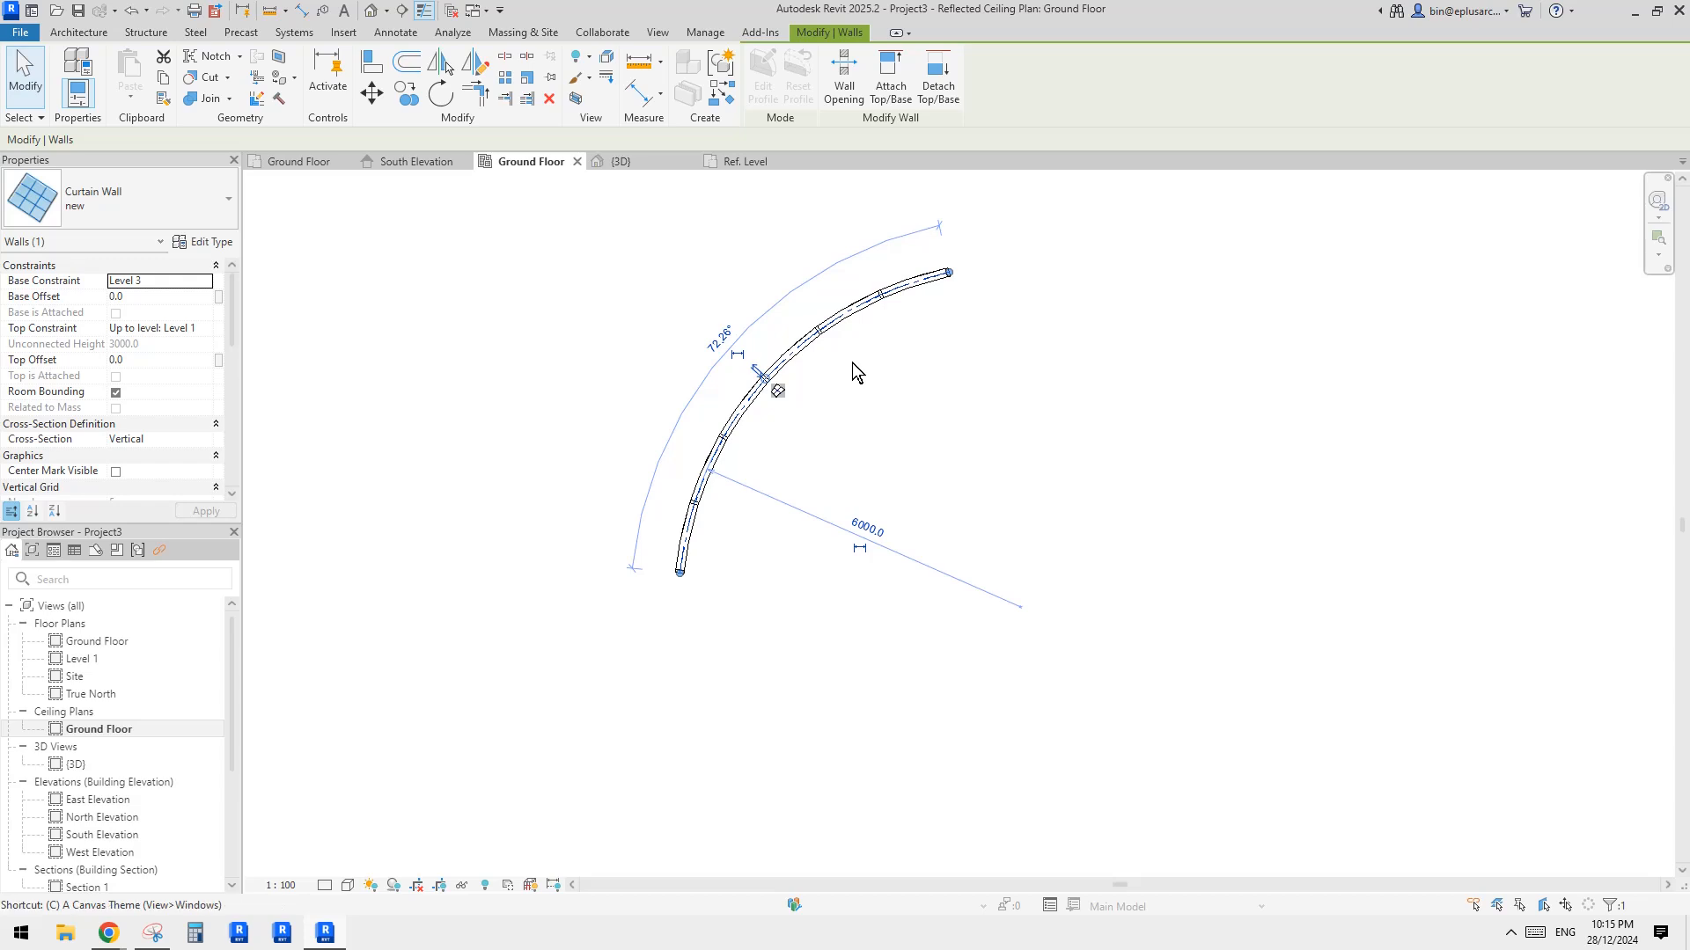
Step: Create a similar curtain wall by picking the curved wall with an offset of 1000 toward its inner side
key(s)
click(779, 98)
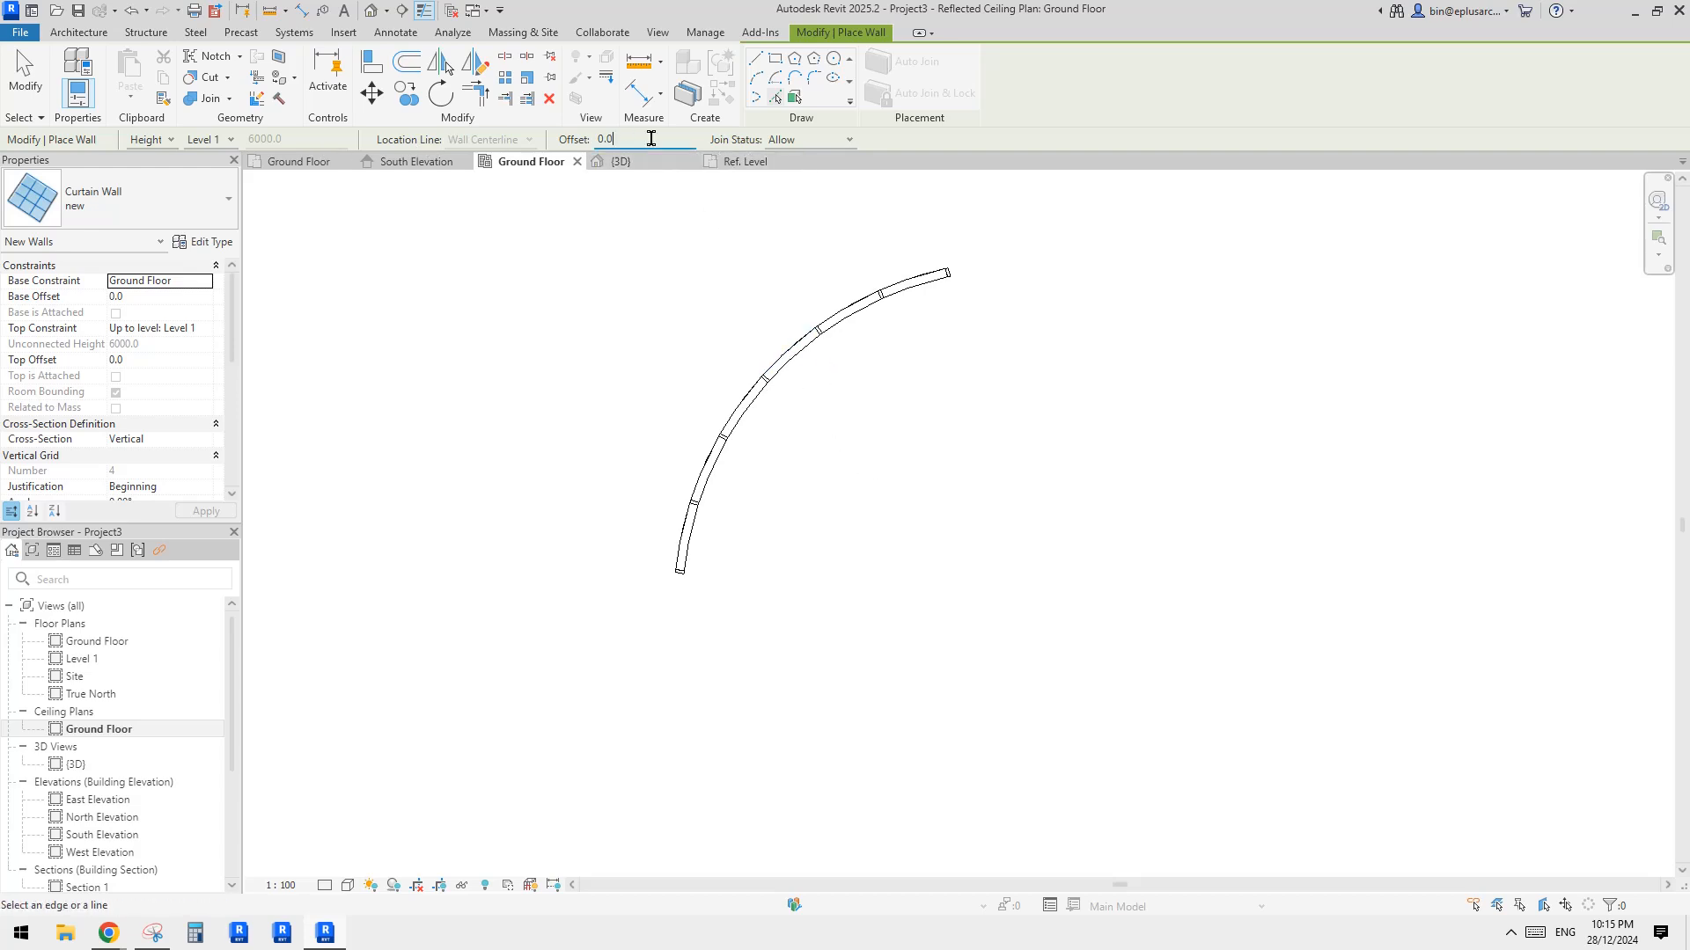
key(Return)
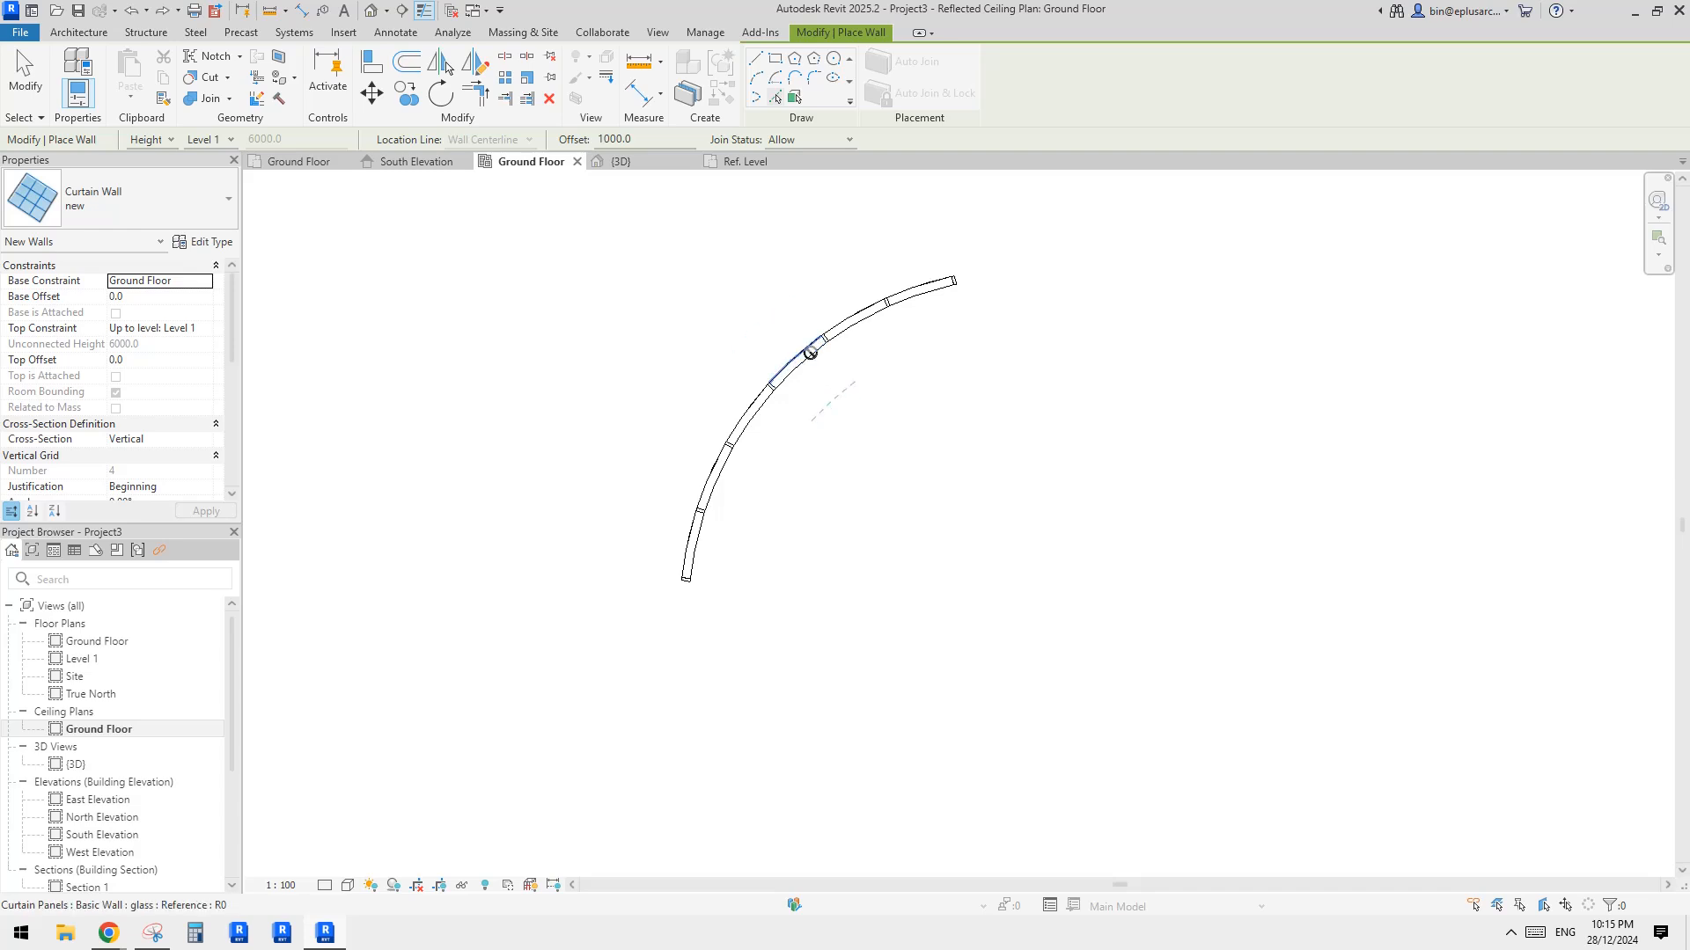
click(808, 361)
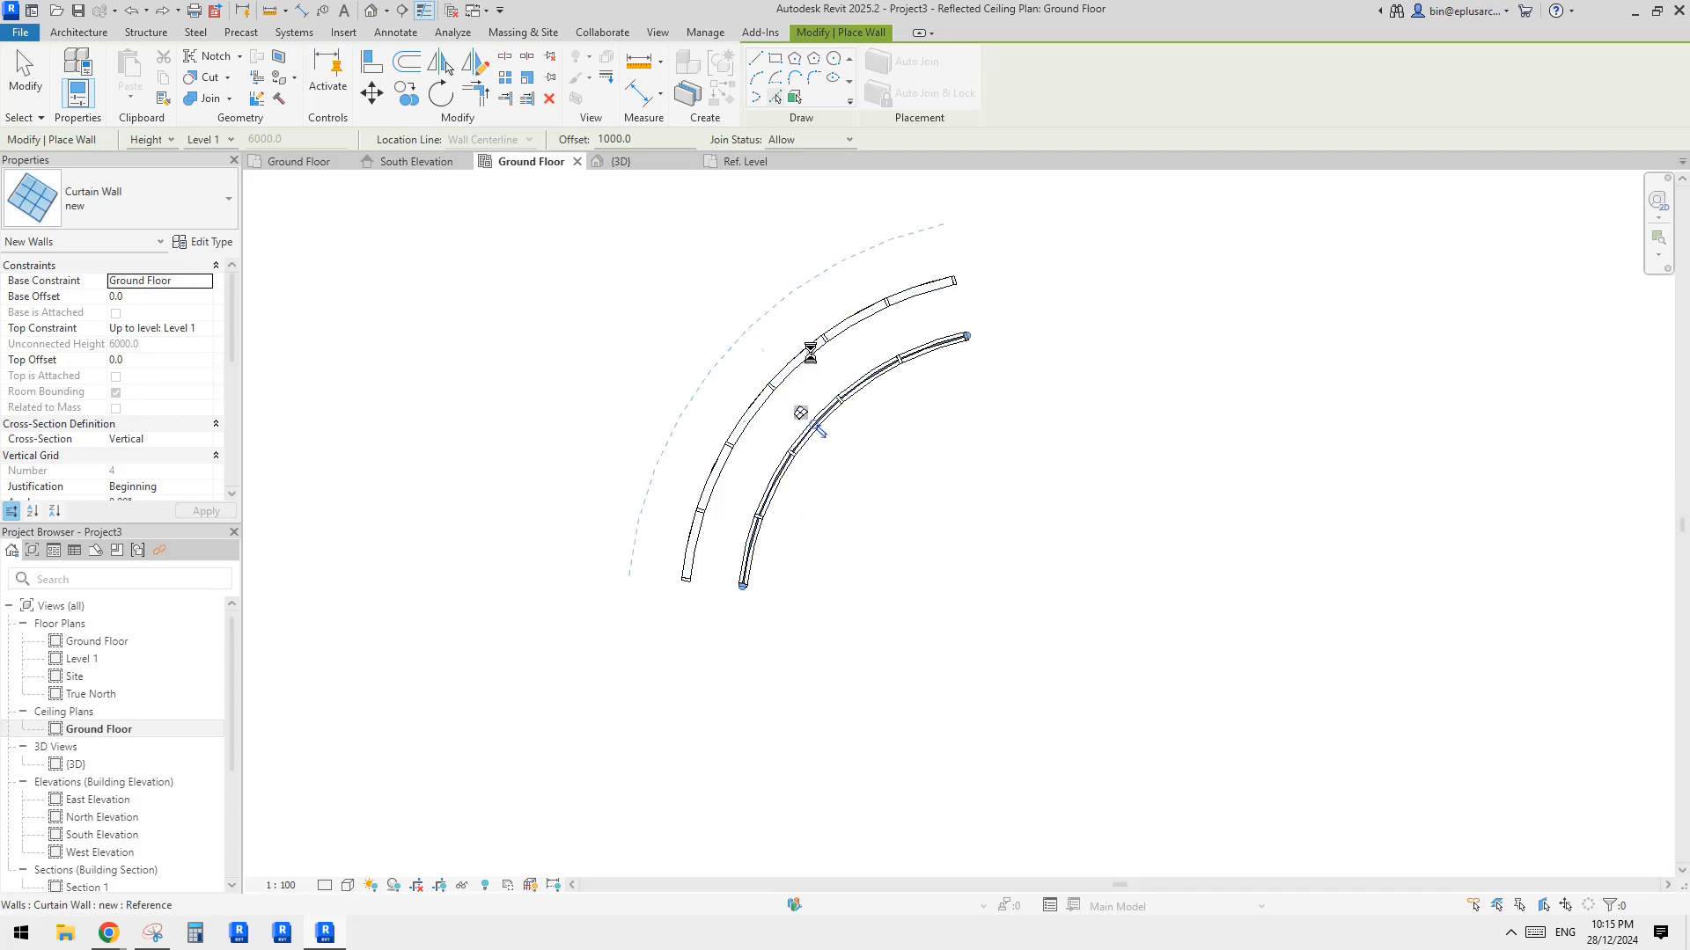
scroll(910, 429, up, 2)
key(Escape)
key(Escape)
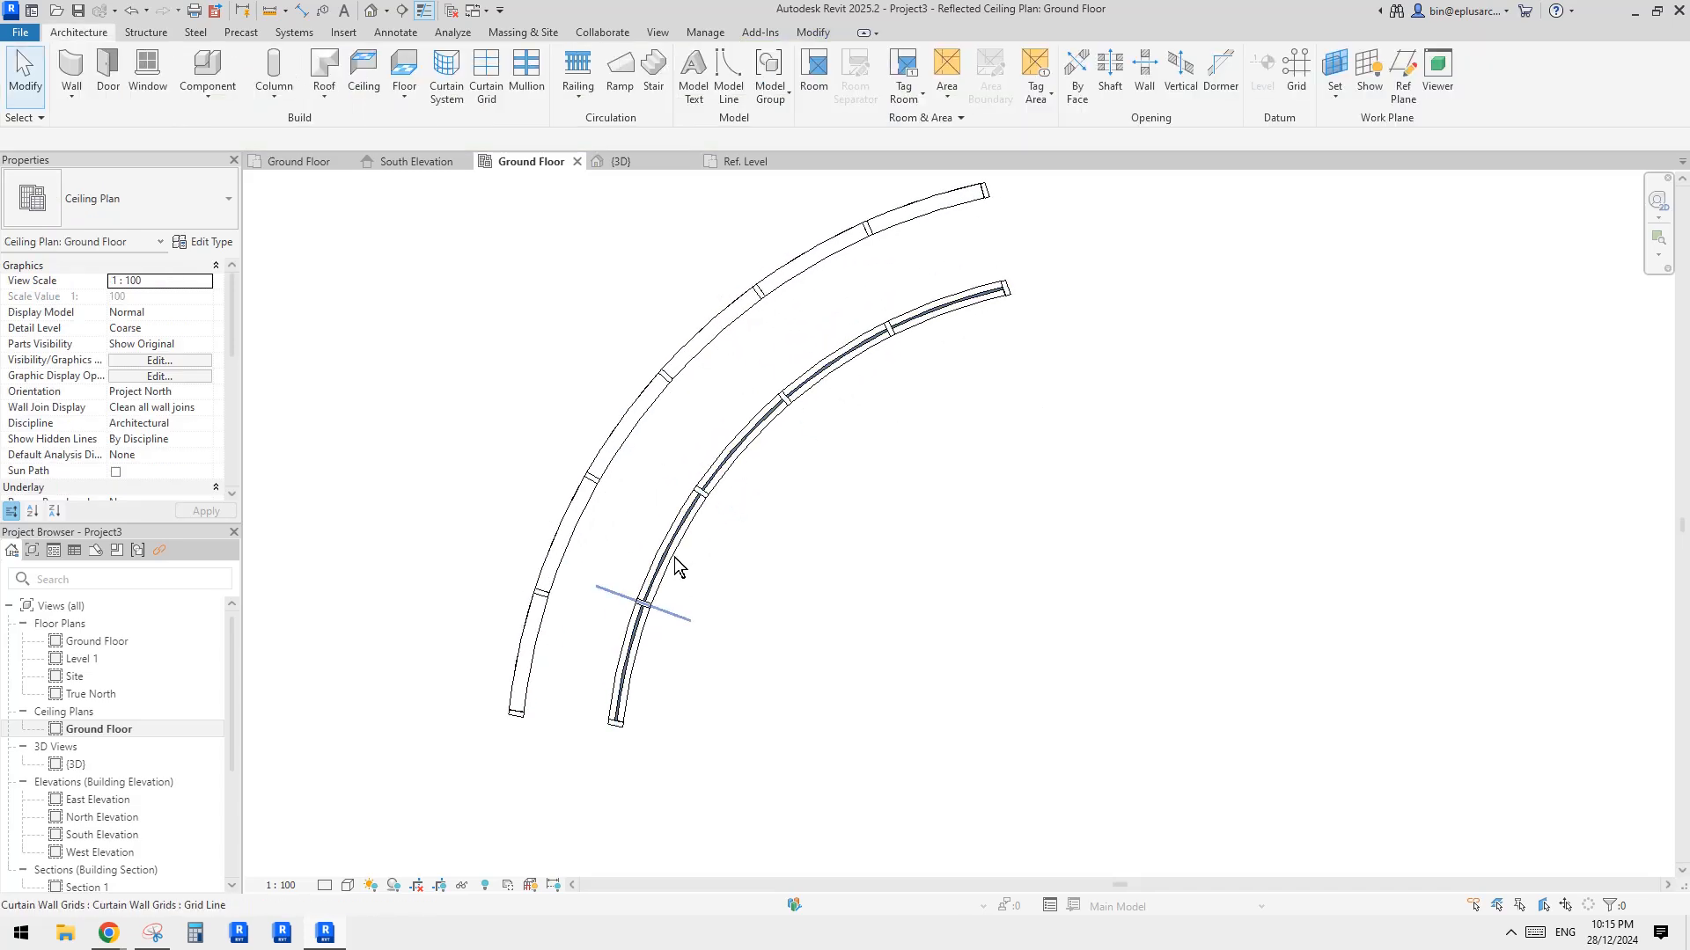
Step: Inspect both curved walls in 3D, close that view and delete the inner curtain wall in the ceiling plan
scroll(672, 572, down, 1)
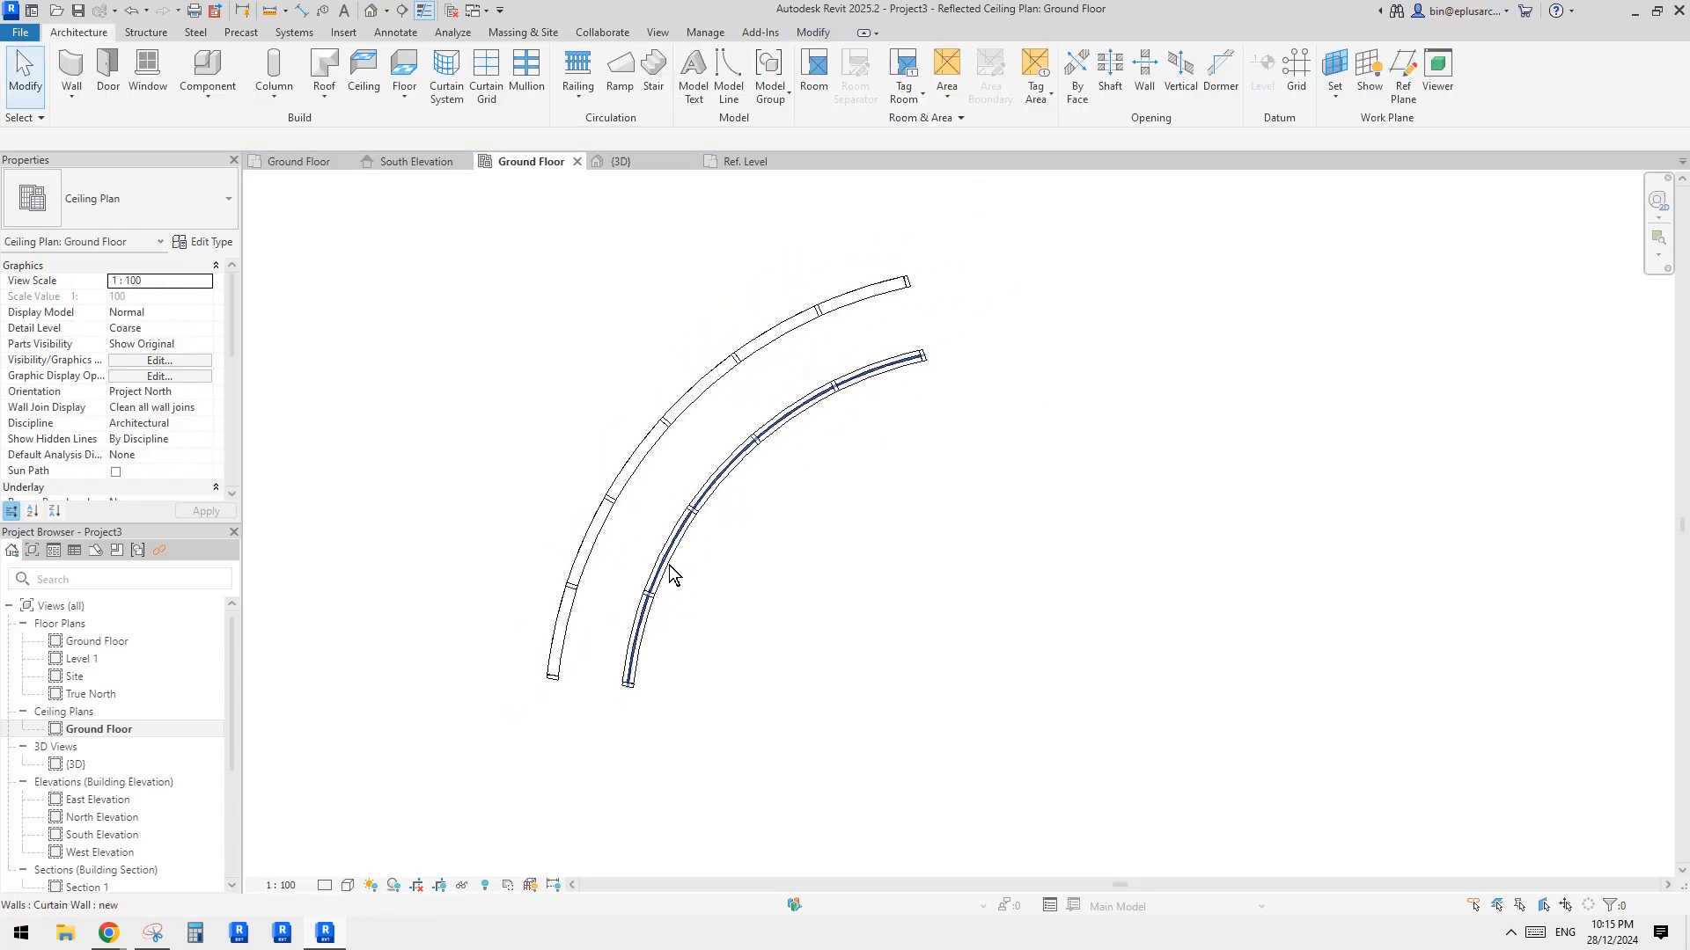
click(372, 12)
shift+middle_drag(827, 375, 972, 352)
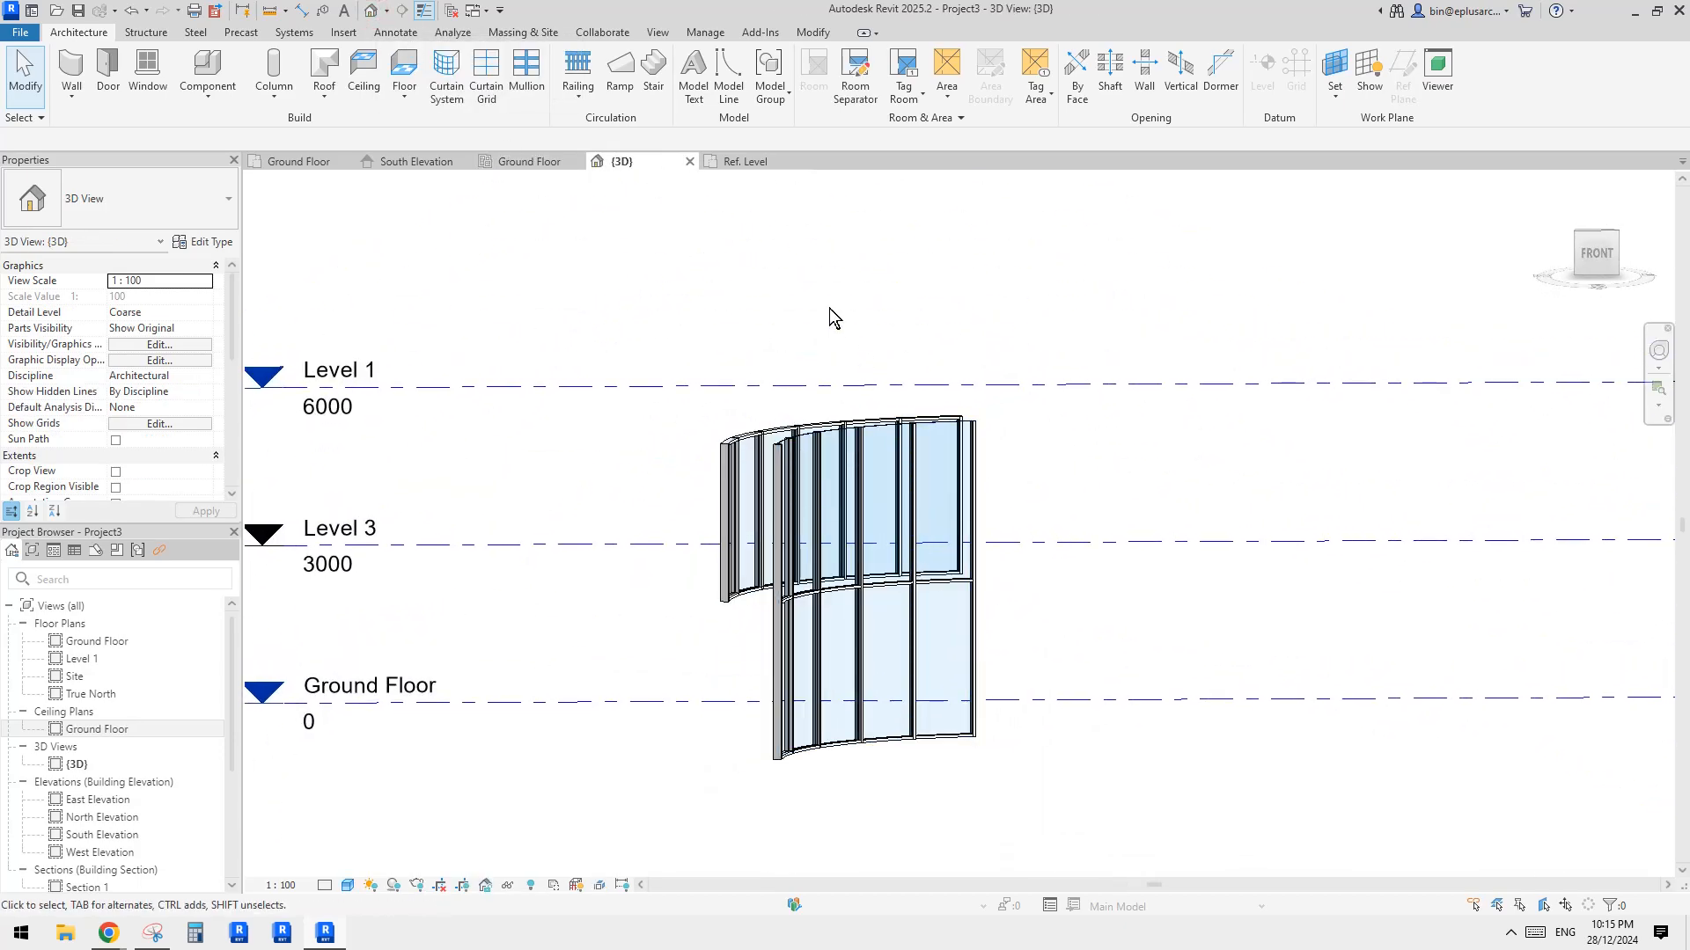
click(689, 161)
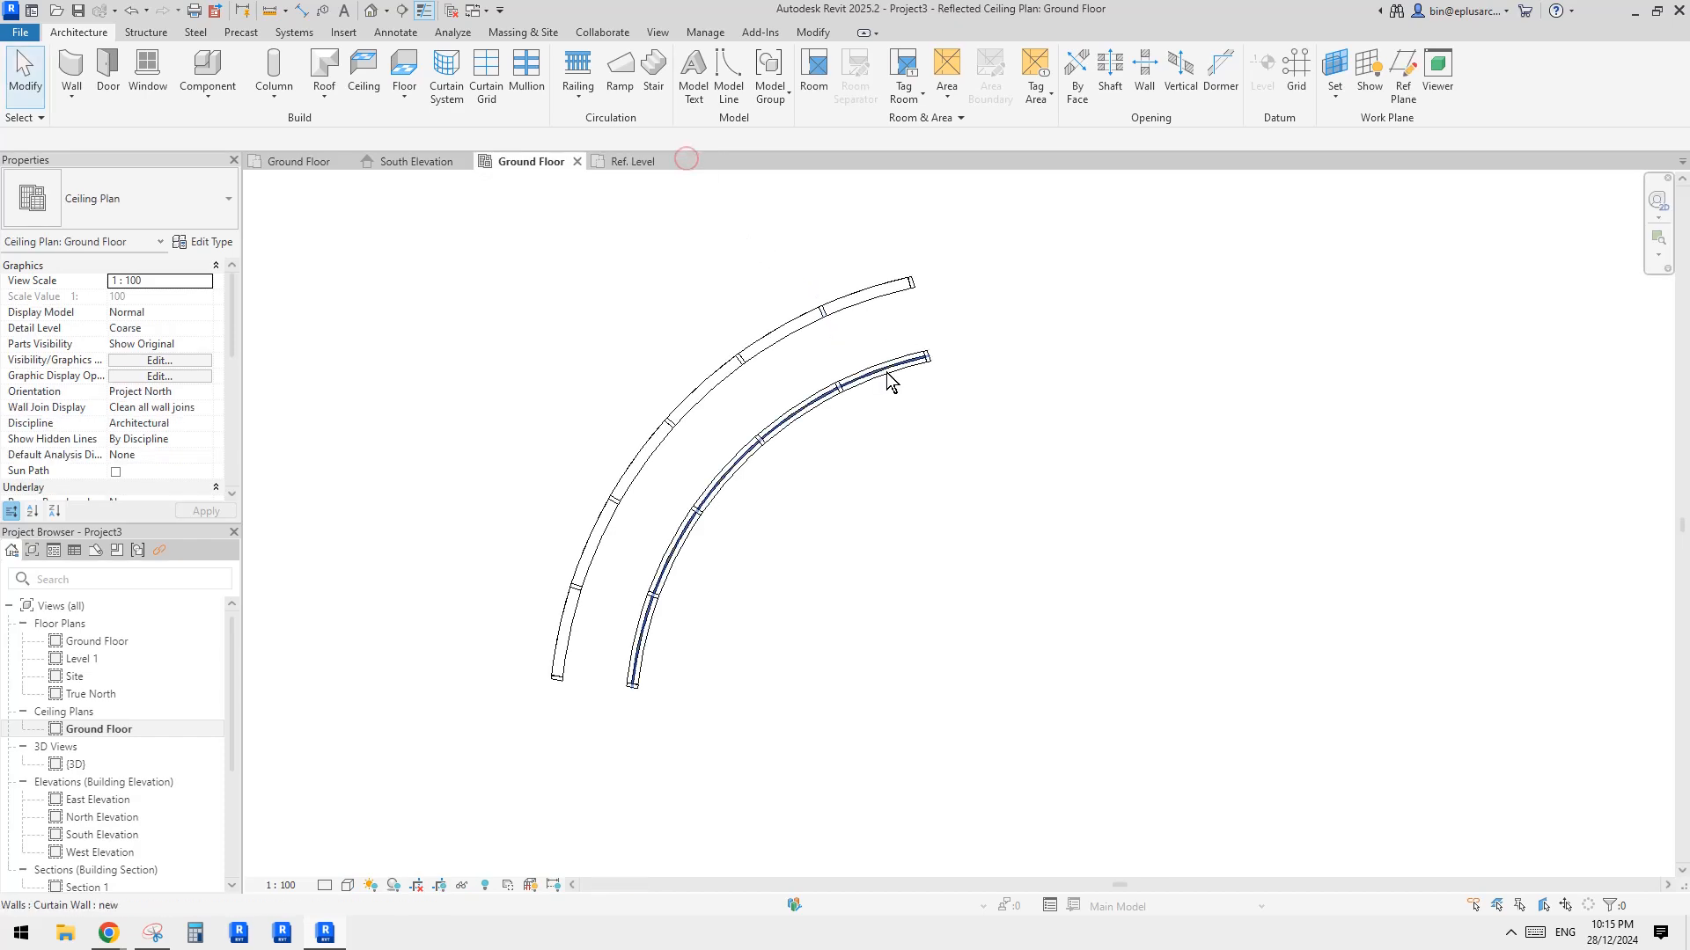
click(815, 410)
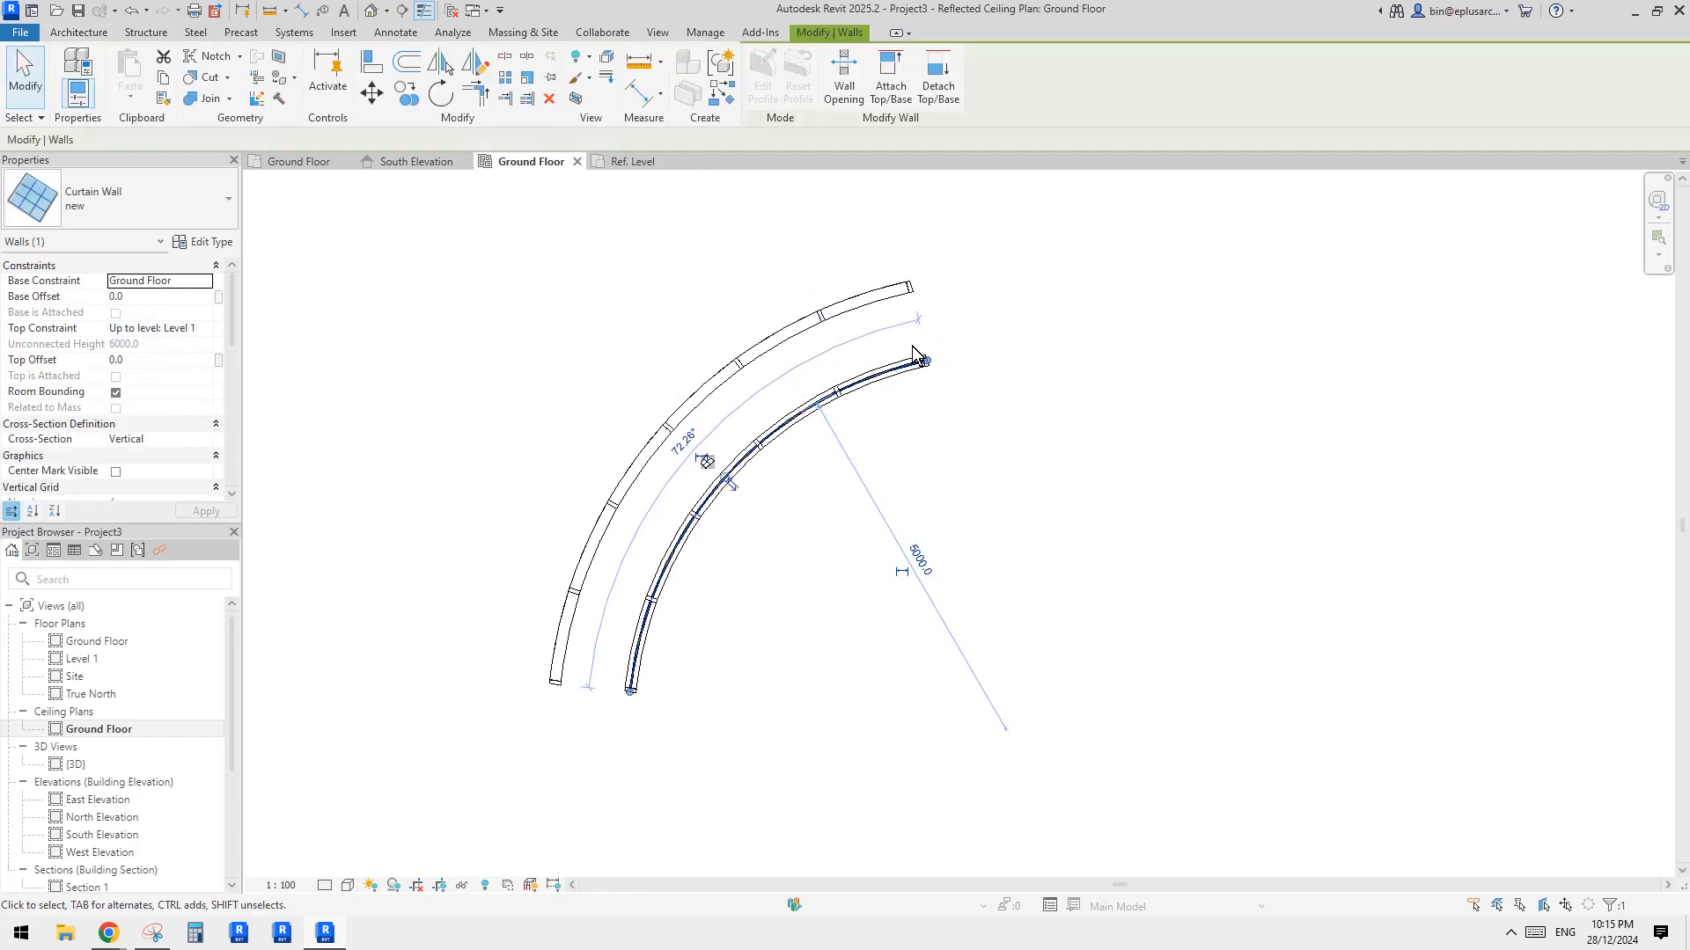
key(Delete)
middle_drag(878, 369, 869, 390)
key(w)
key(a)
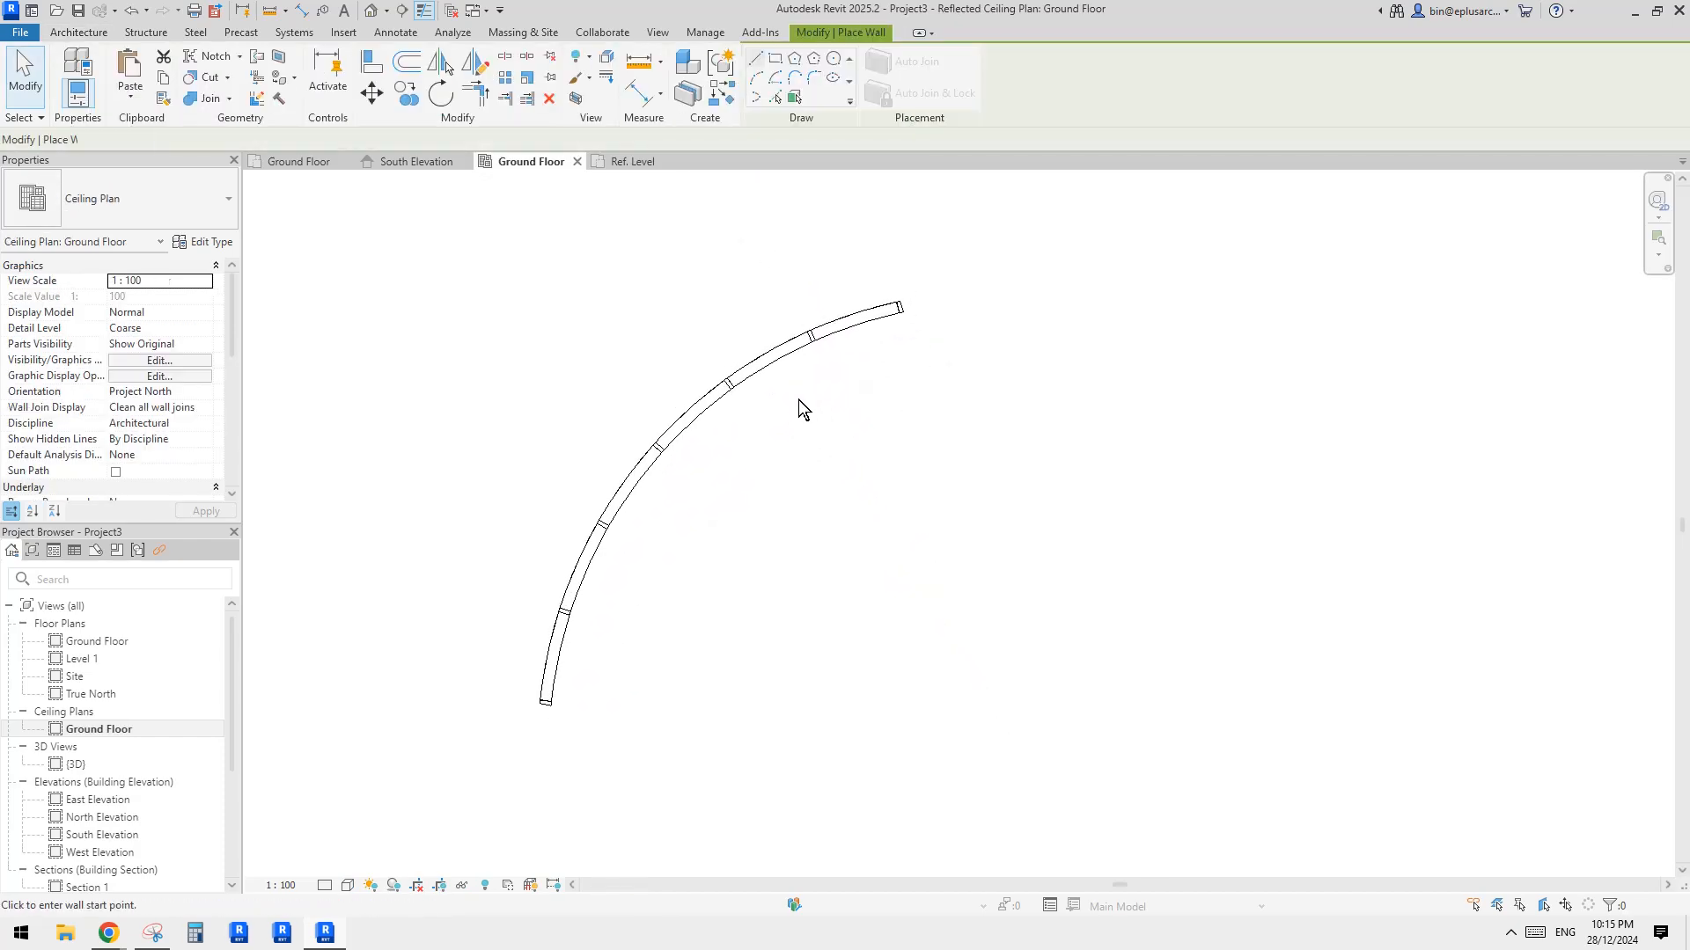
middle_drag(708, 451, 718, 457)
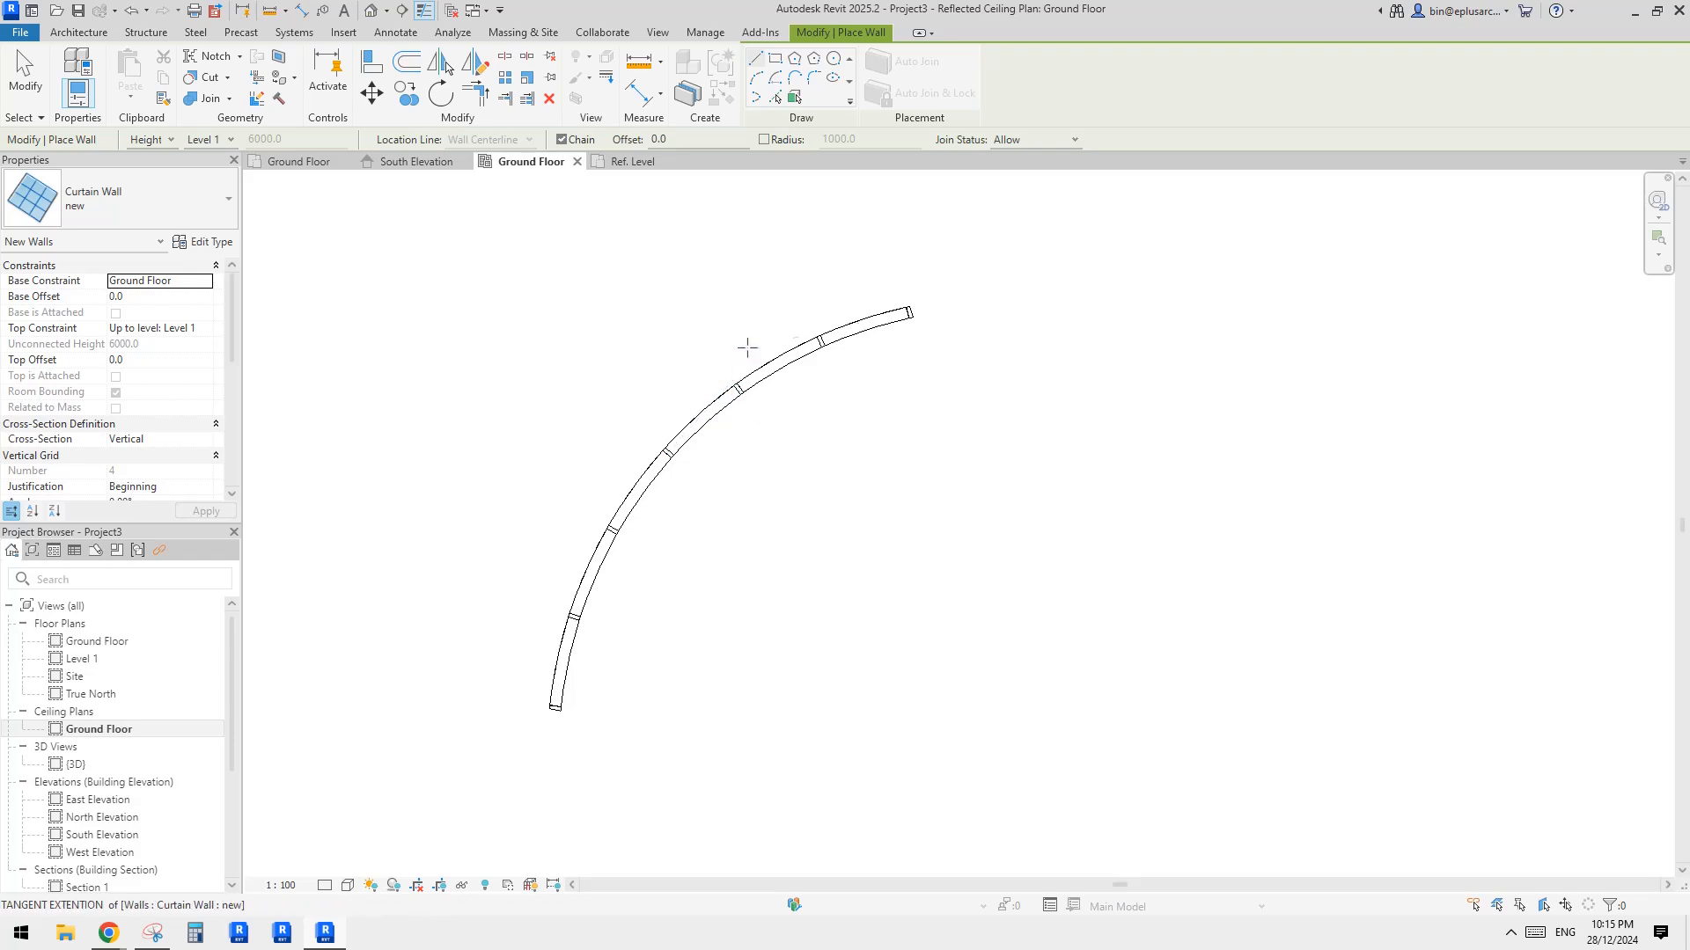
key(Escape)
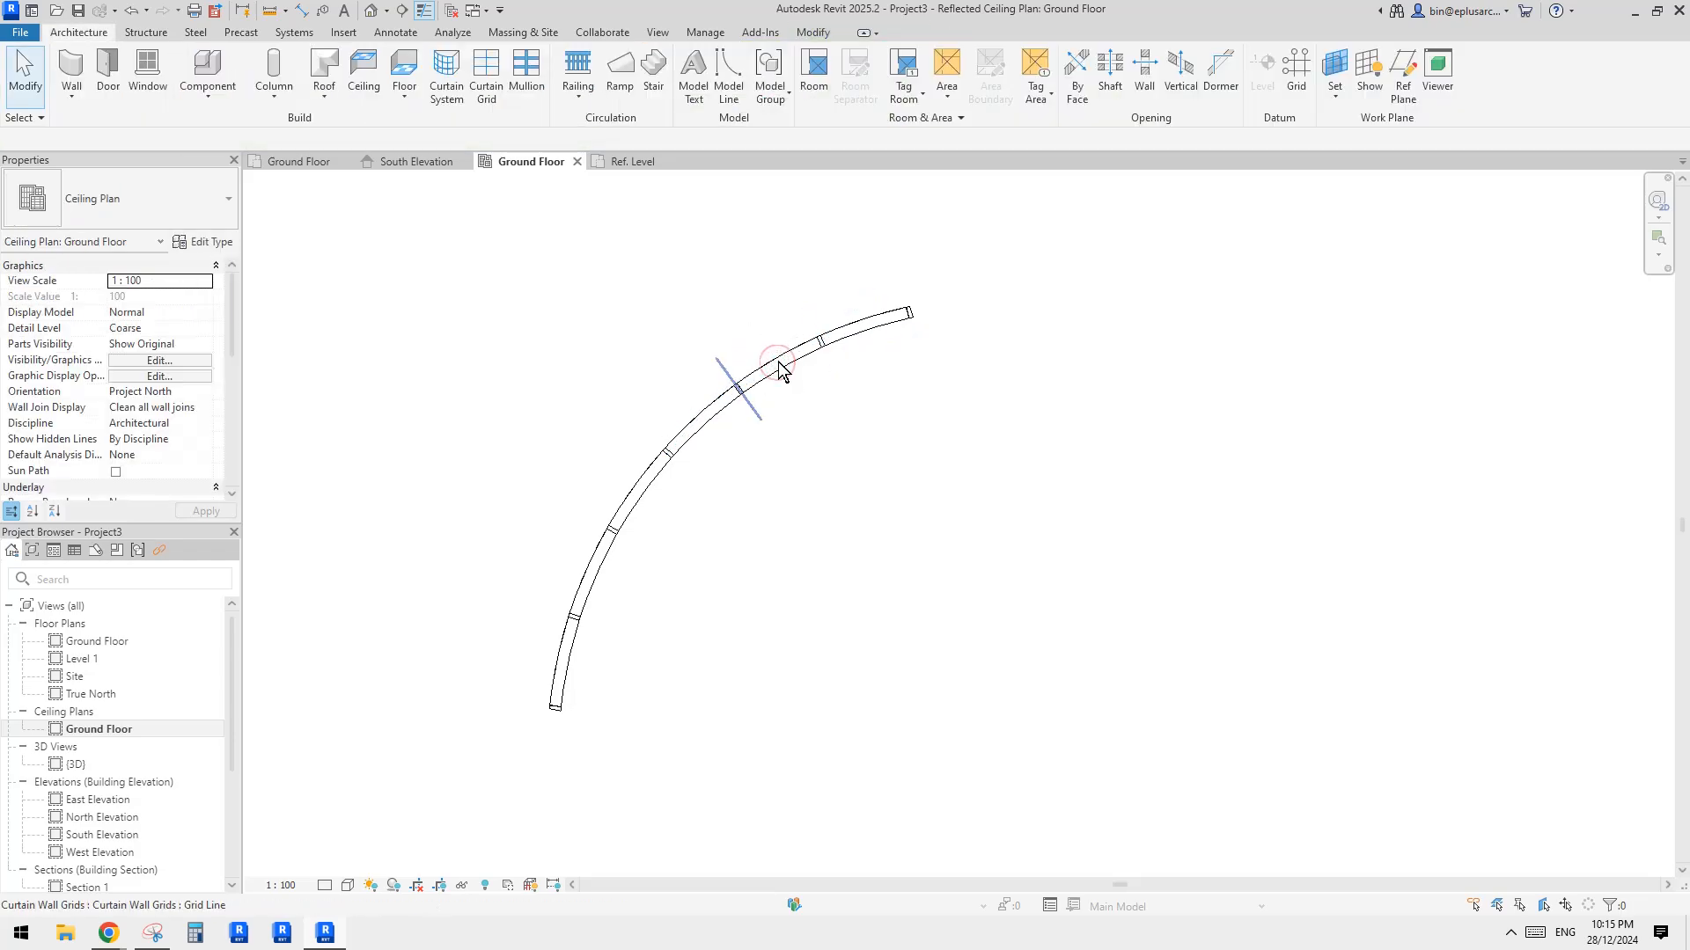
Step: Start a new wall of the same type as the curved curtain wall and set its base constraint to Level 3
key(Tab)
click(780, 367)
key(w)
key(a)
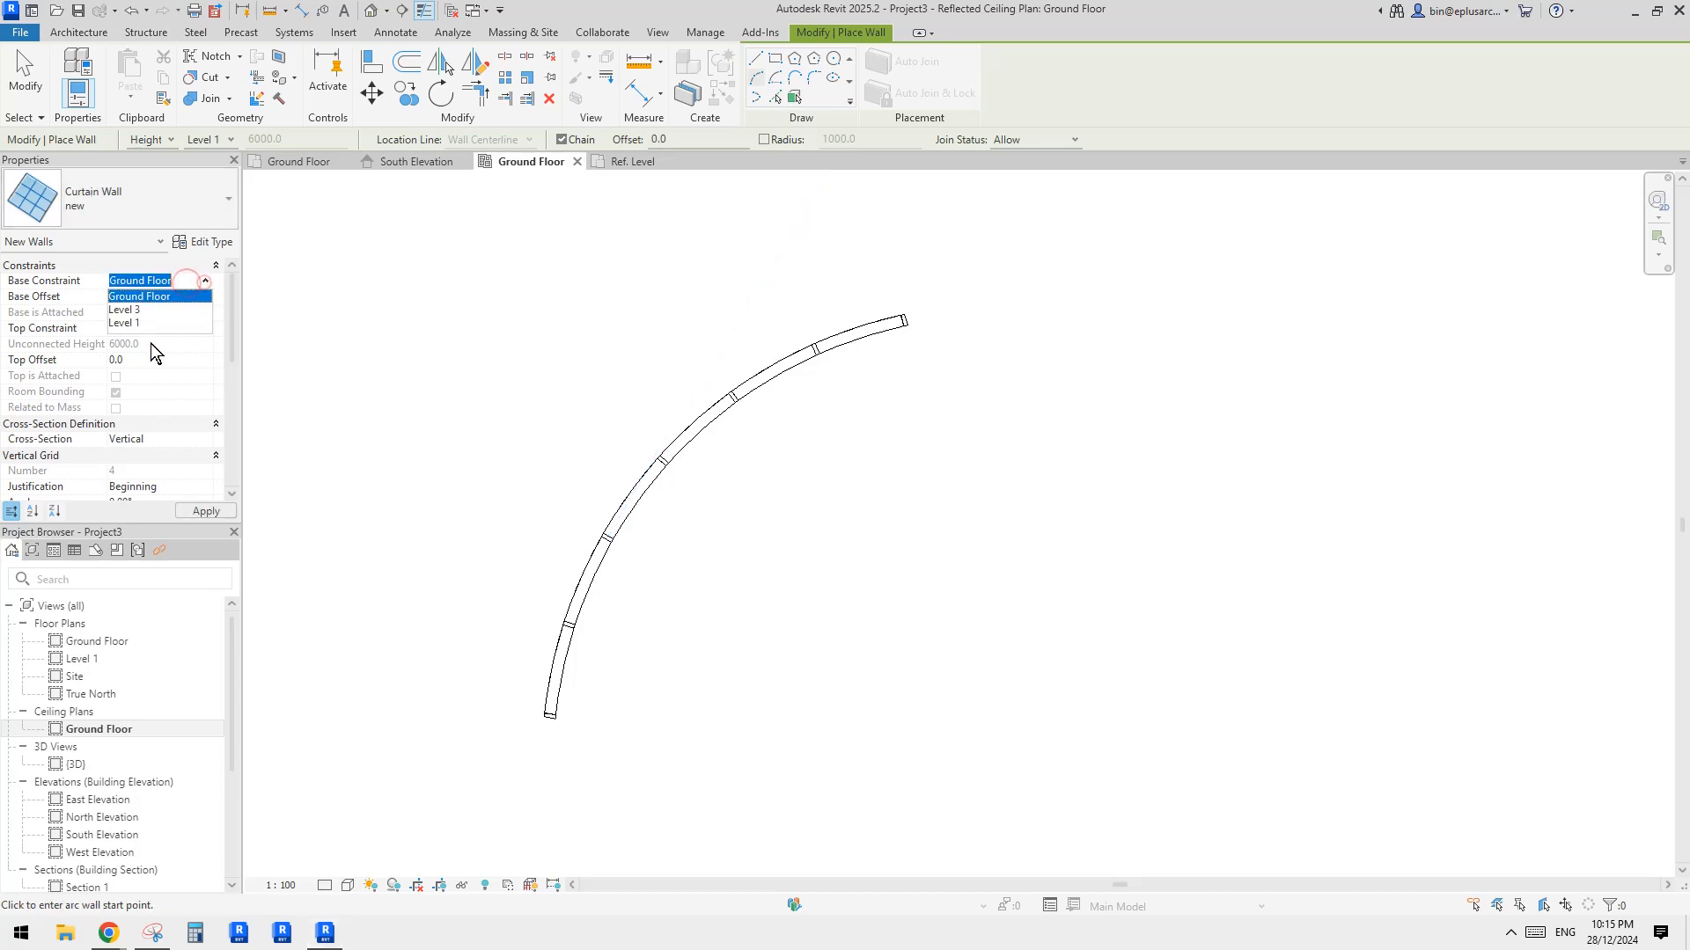
click(132, 308)
middle_drag(380, 343, 370, 352)
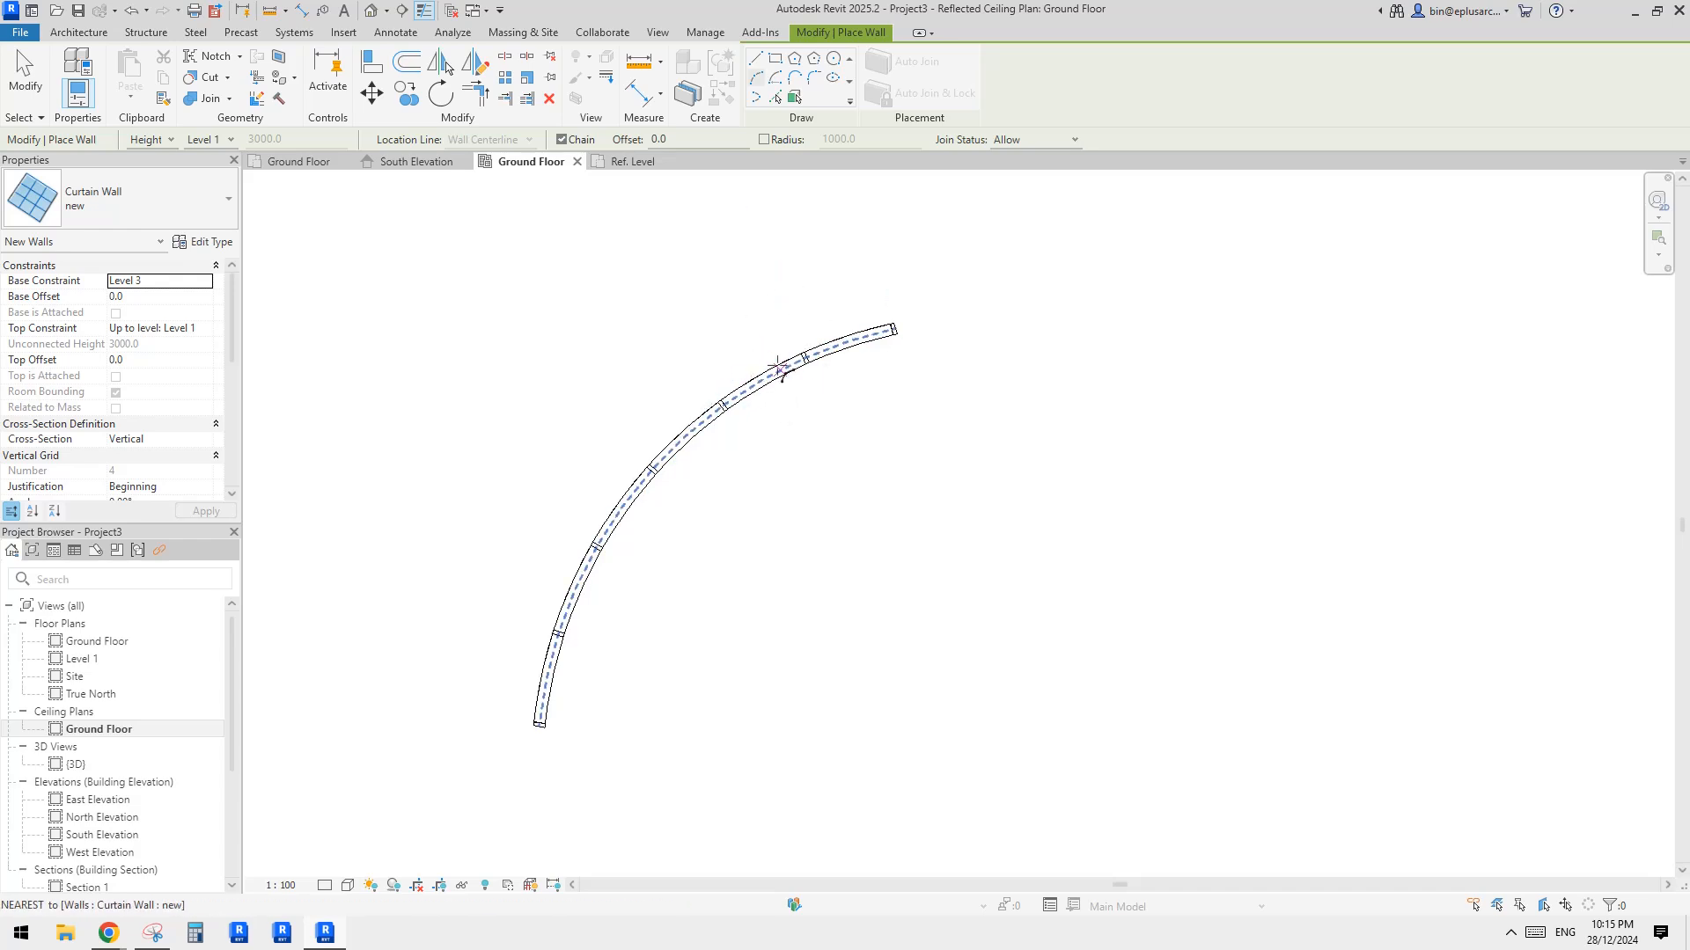
Step: Place a parallel curtain wall by picking the existing curved wall with an offset of 1000 on its inner side
click(775, 99)
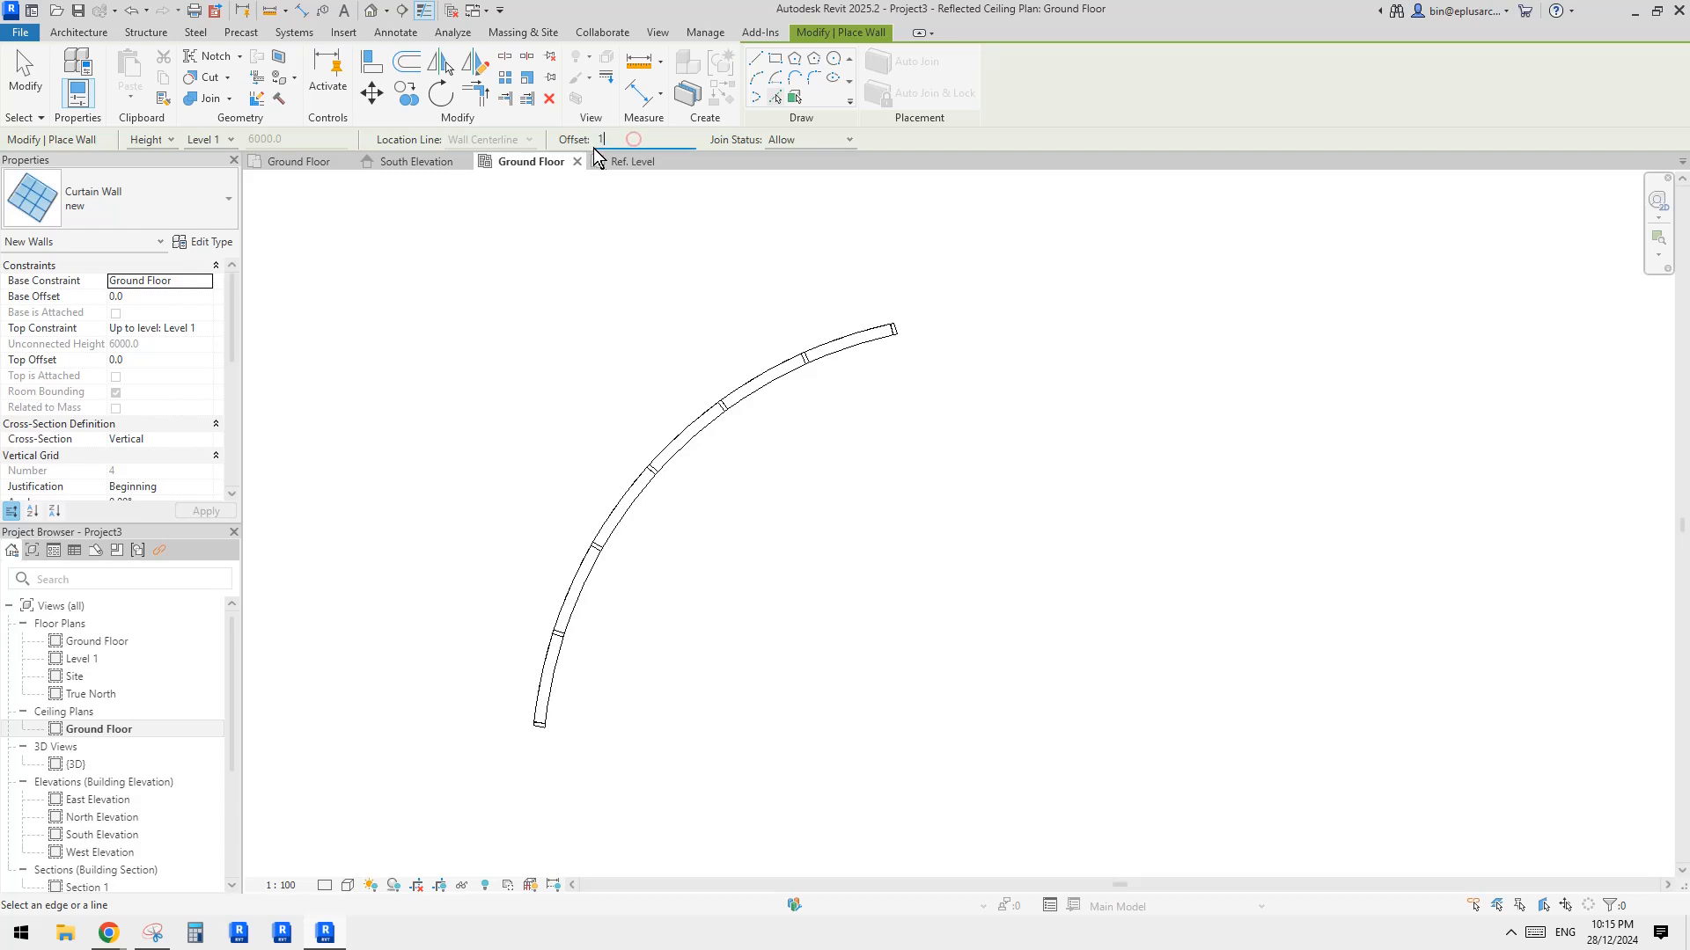
text(000.0)
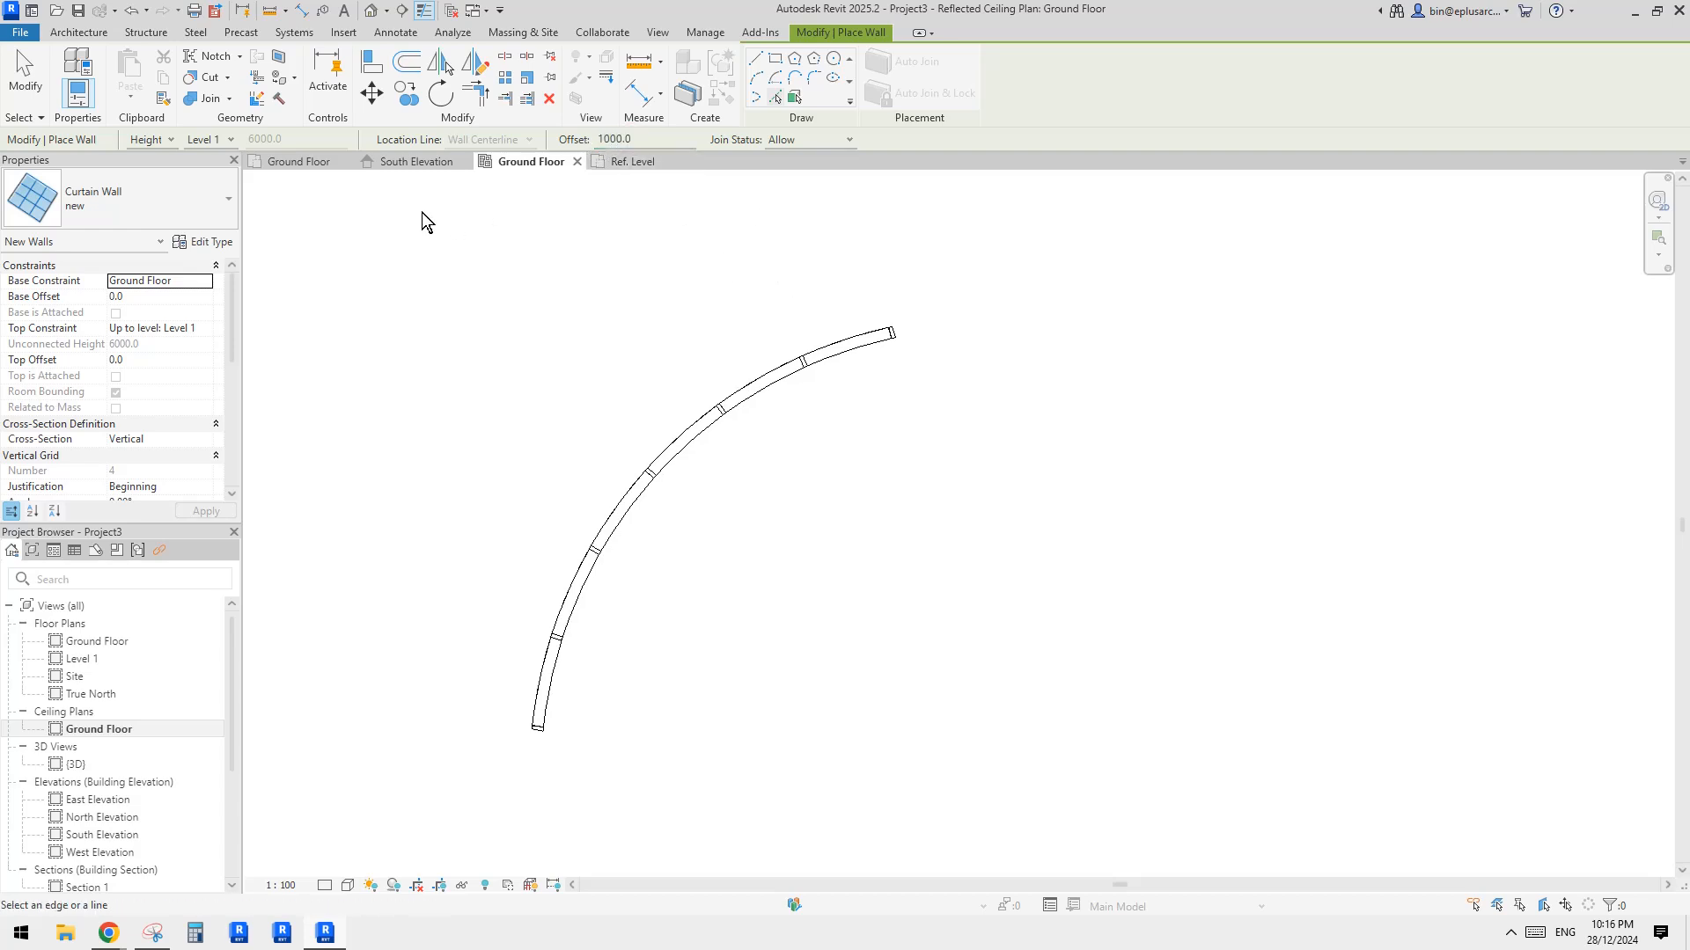
click(754, 392)
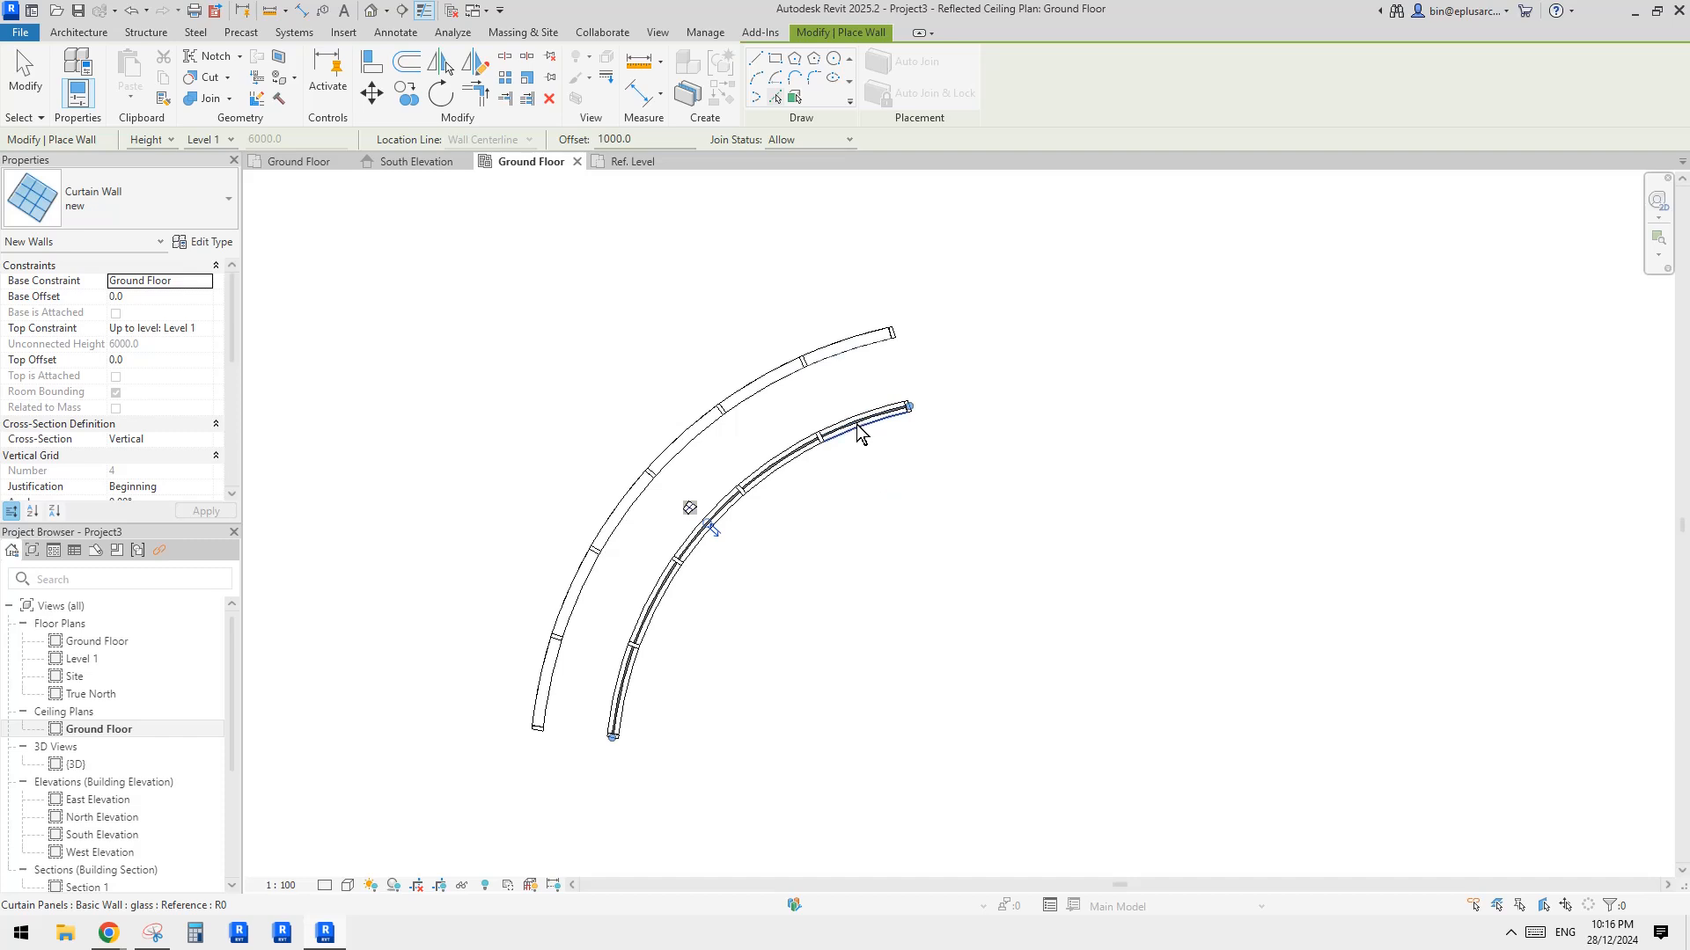
key(Escape)
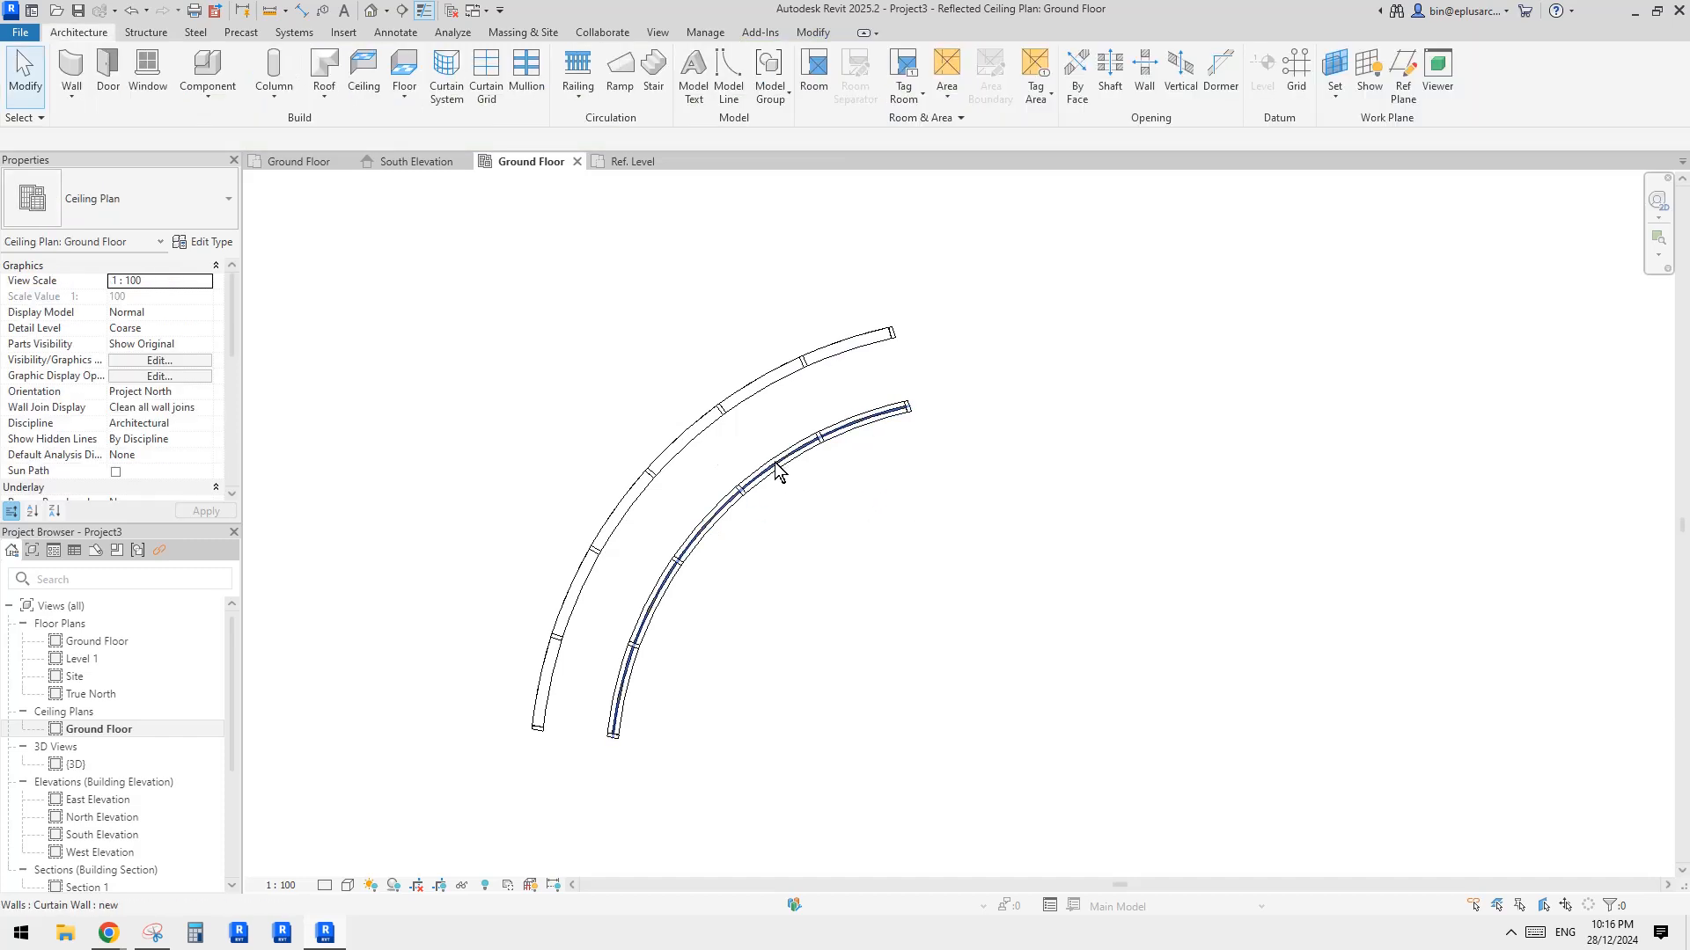
scroll(832, 477, up, 2)
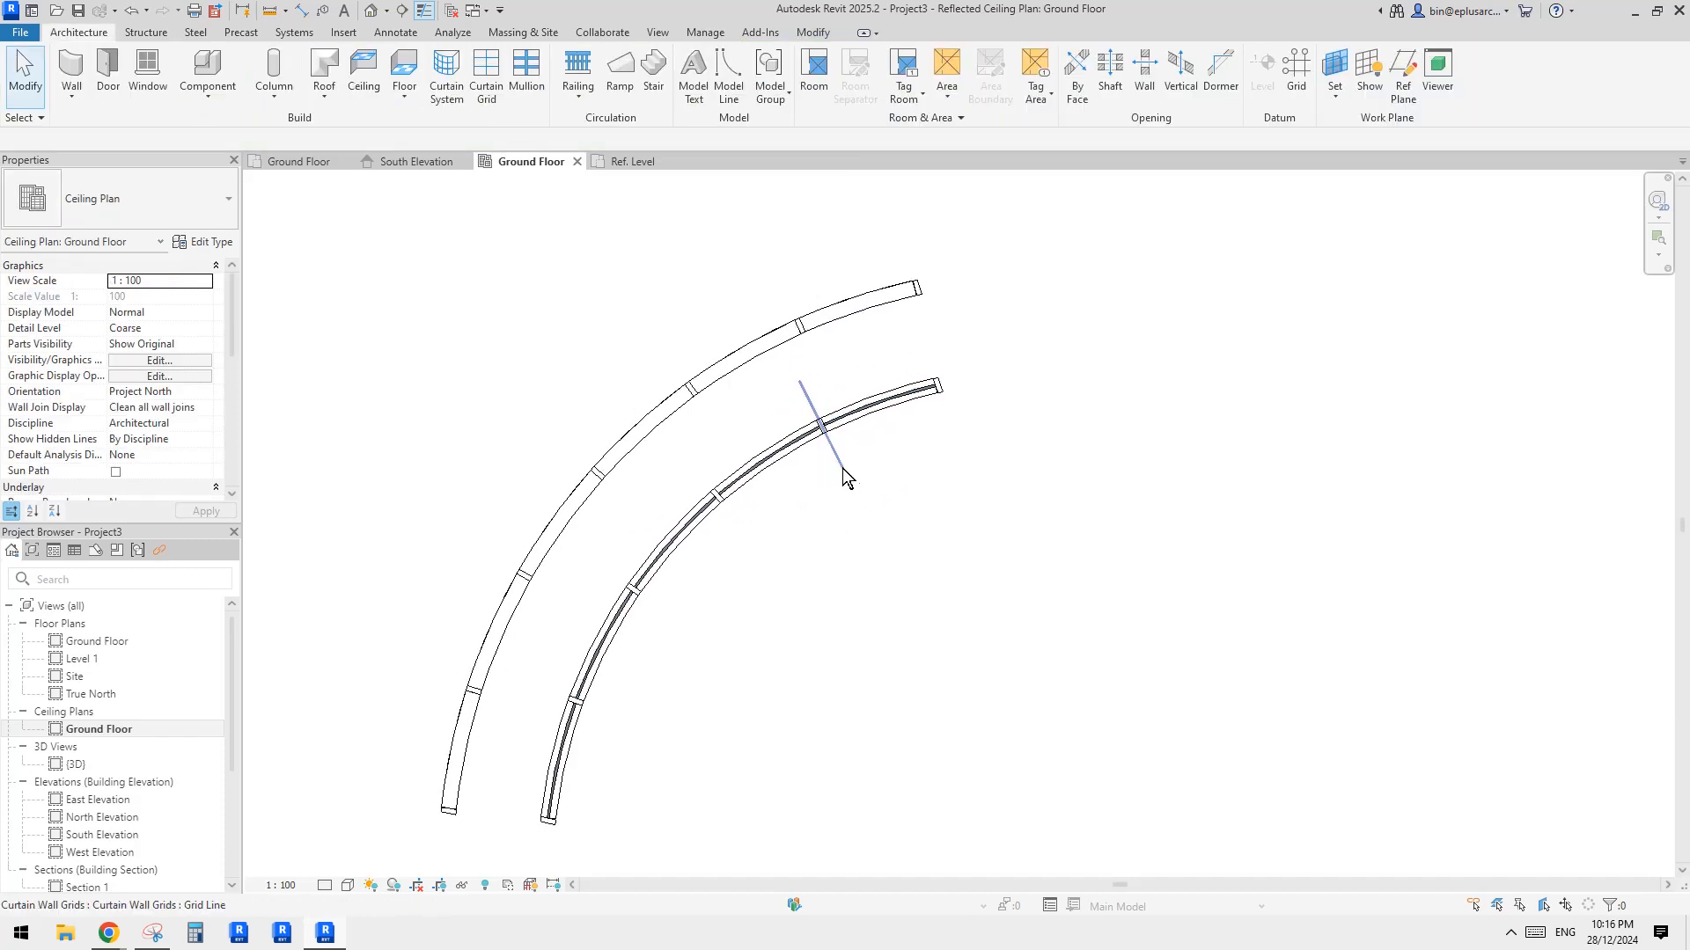
middle_drag(876, 499, 878, 480)
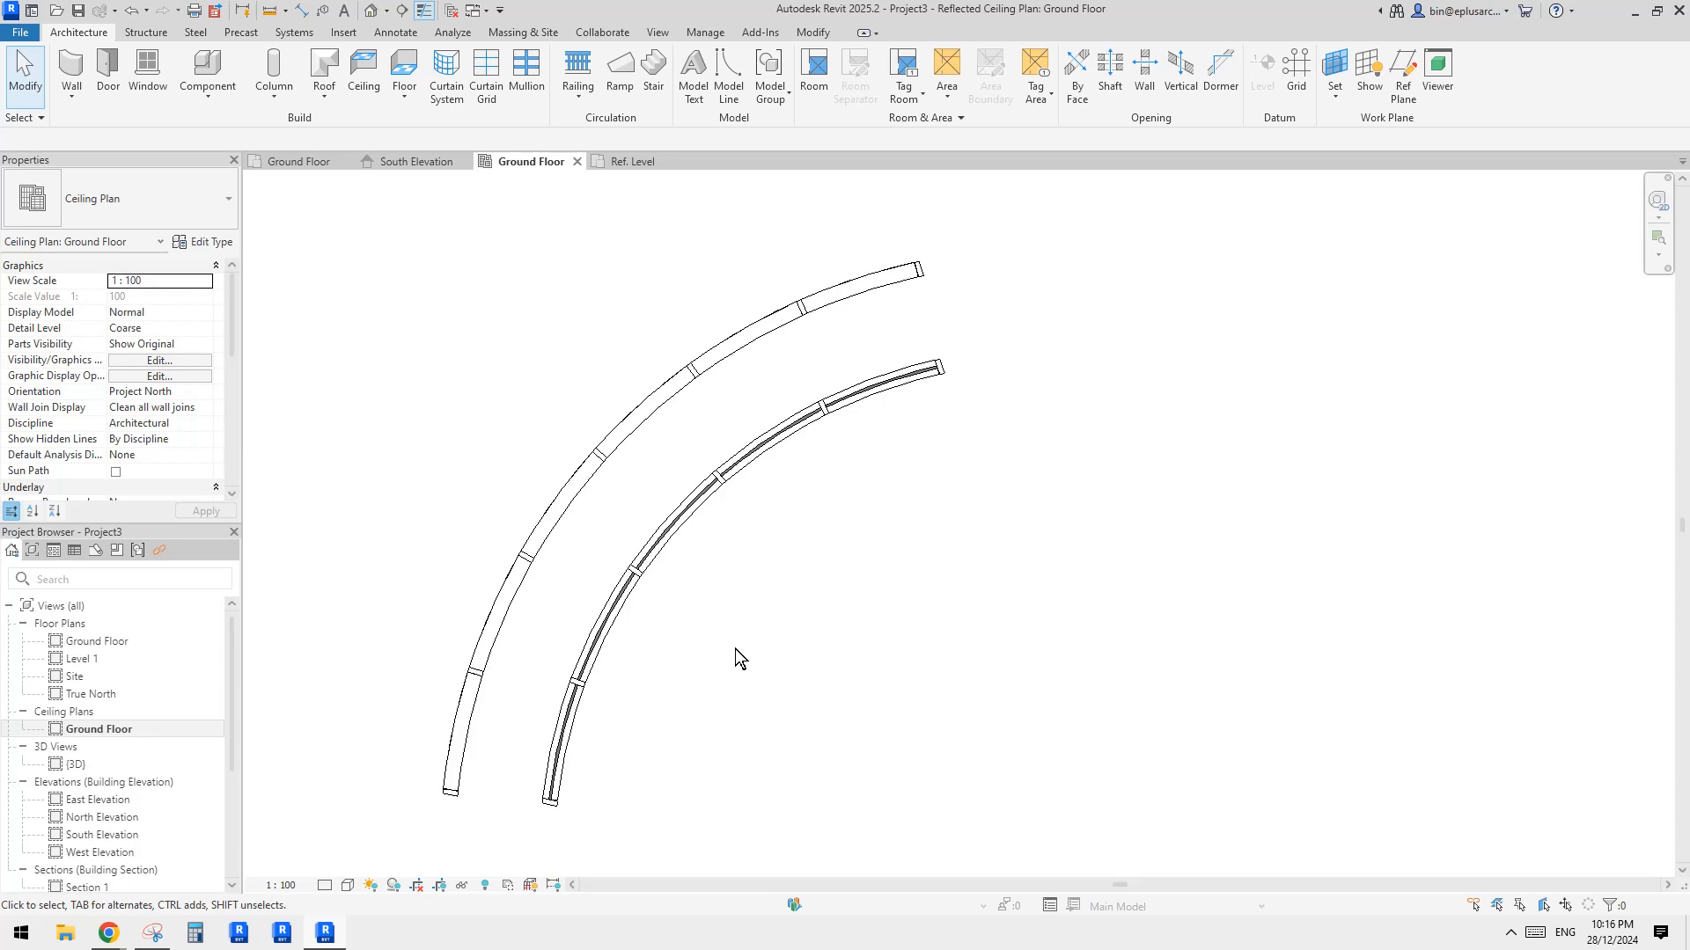
middle_drag(736, 651, 744, 649)
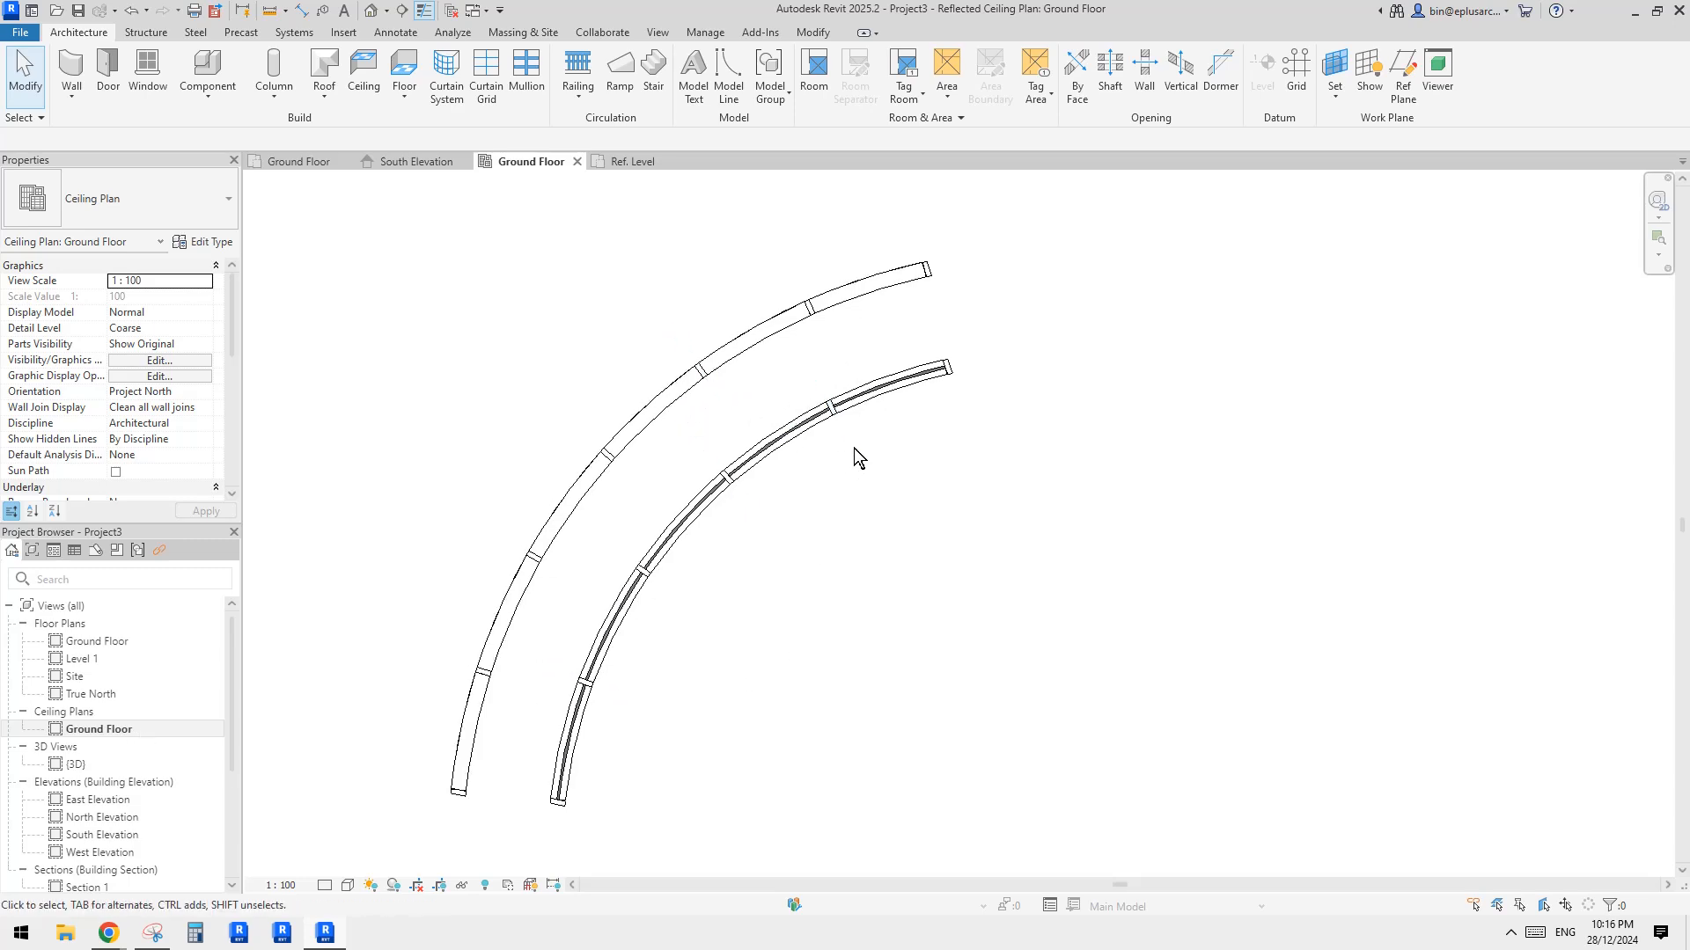
middle_drag(748, 467, 751, 465)
click(798, 440)
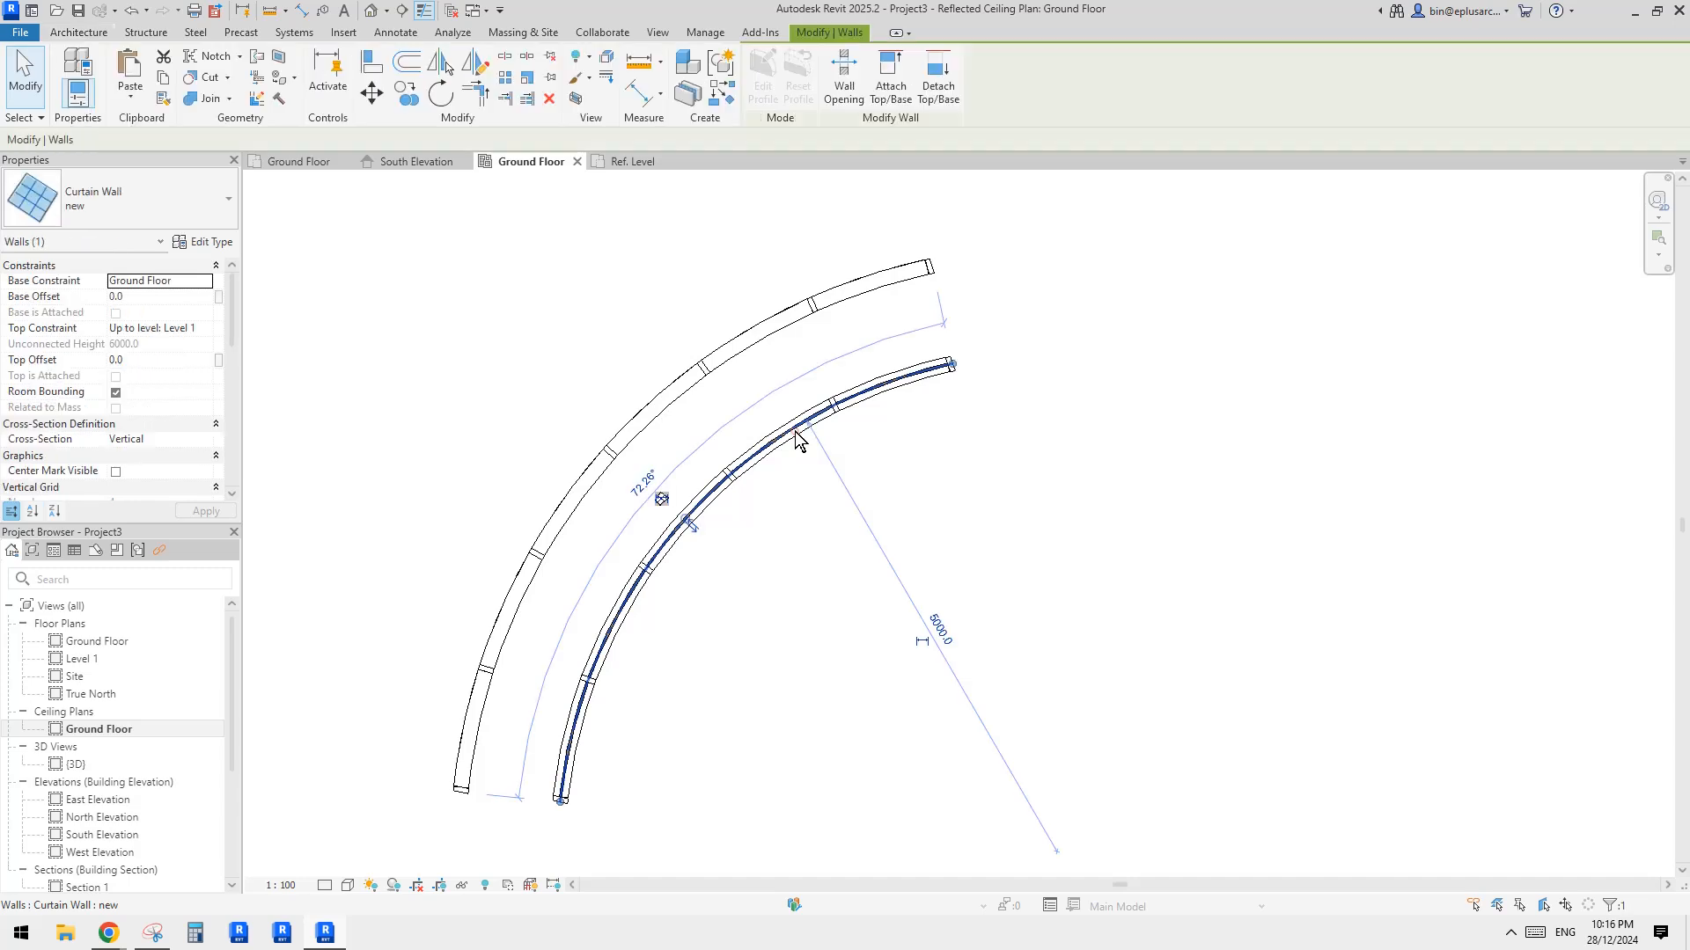
scroll(823, 454, down, 1)
mouse_move(821, 460)
middle_down()
mouse_move(826, 442)
mouse_move(819, 498)
middle_up()
key(Escape)
Step: Add two more similar curtain walls, each offset 1000 inward from the previous curved wall
click(807, 431)
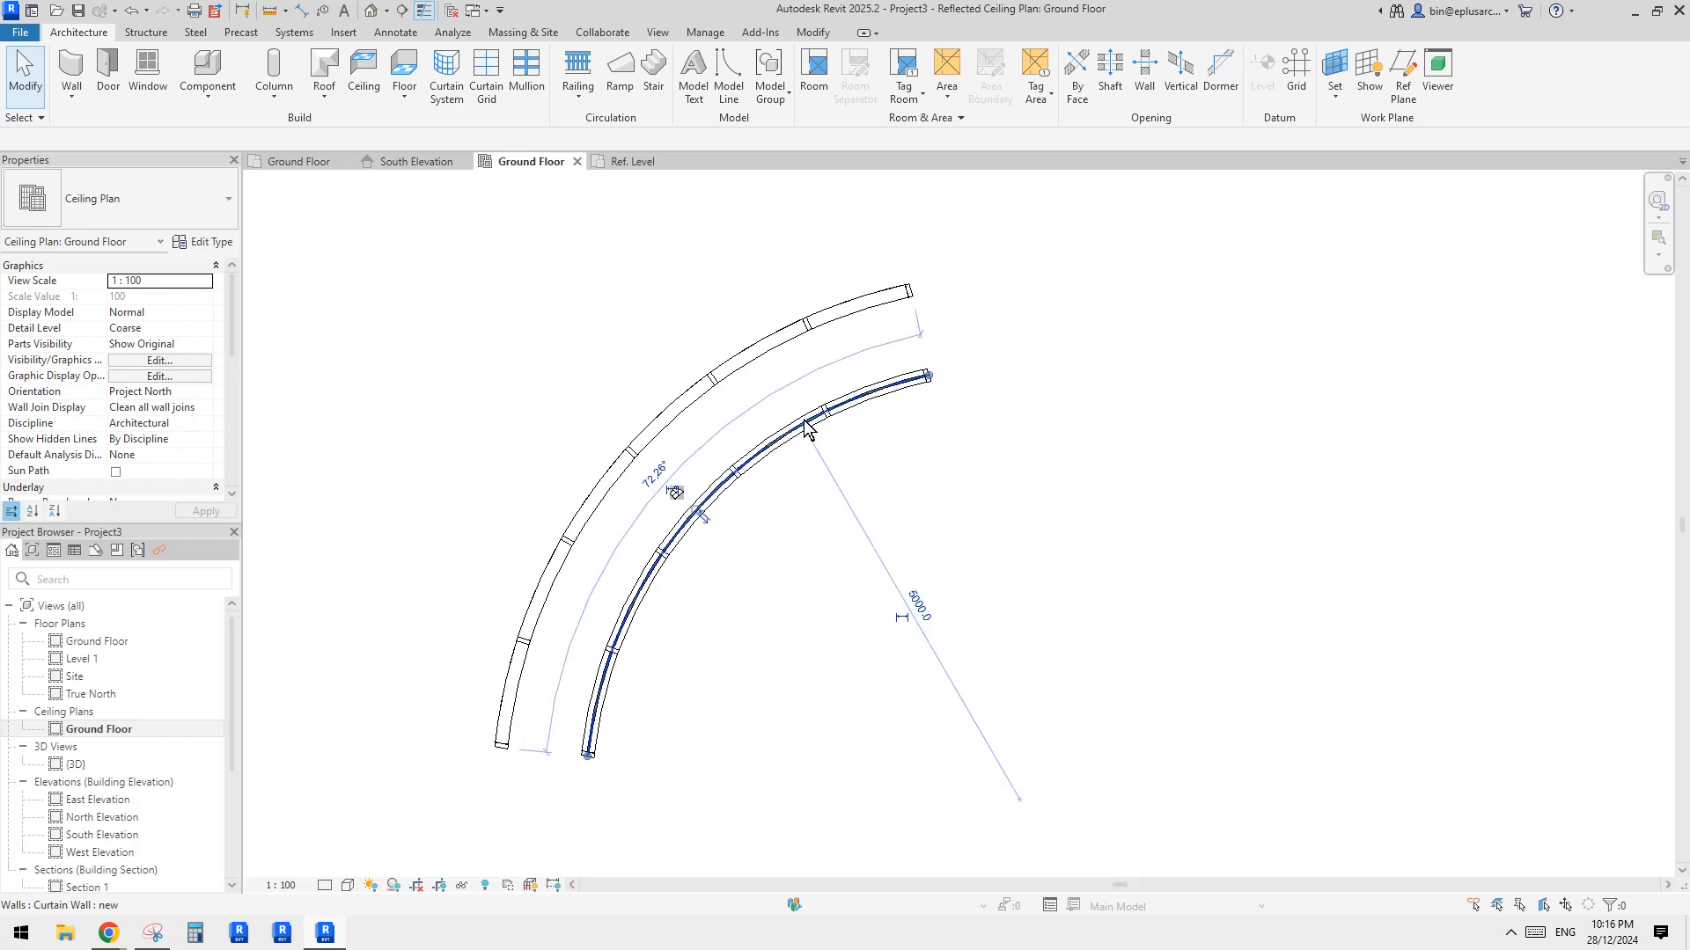
key(c)
key(s)
click(776, 97)
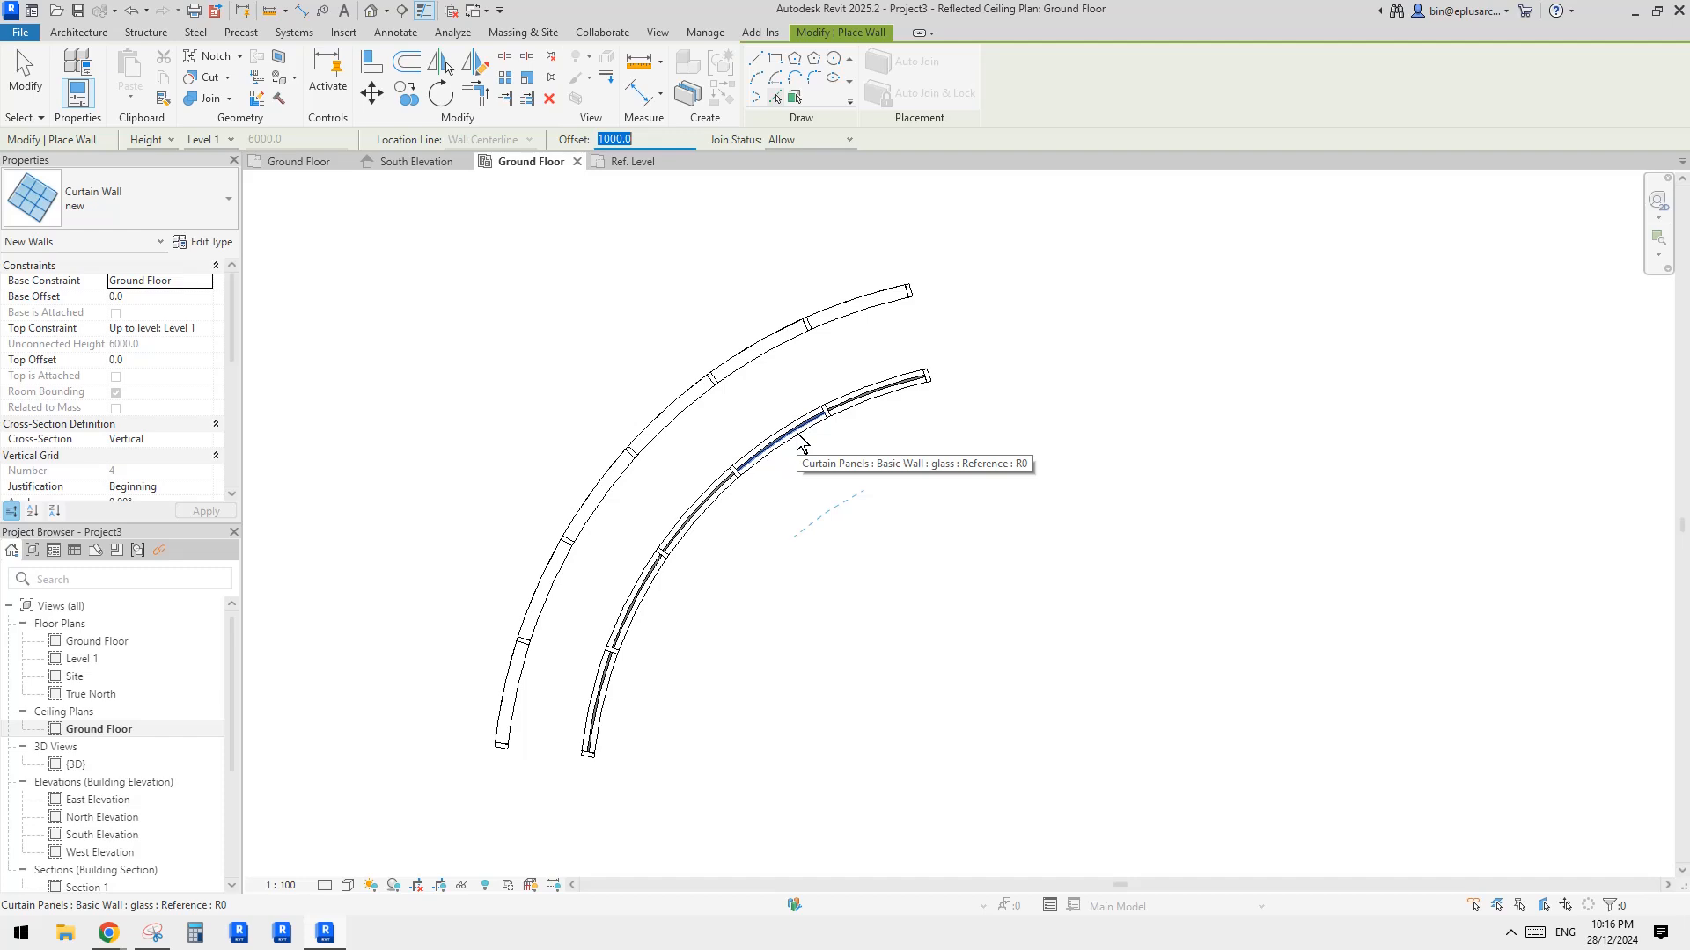
click(882, 403)
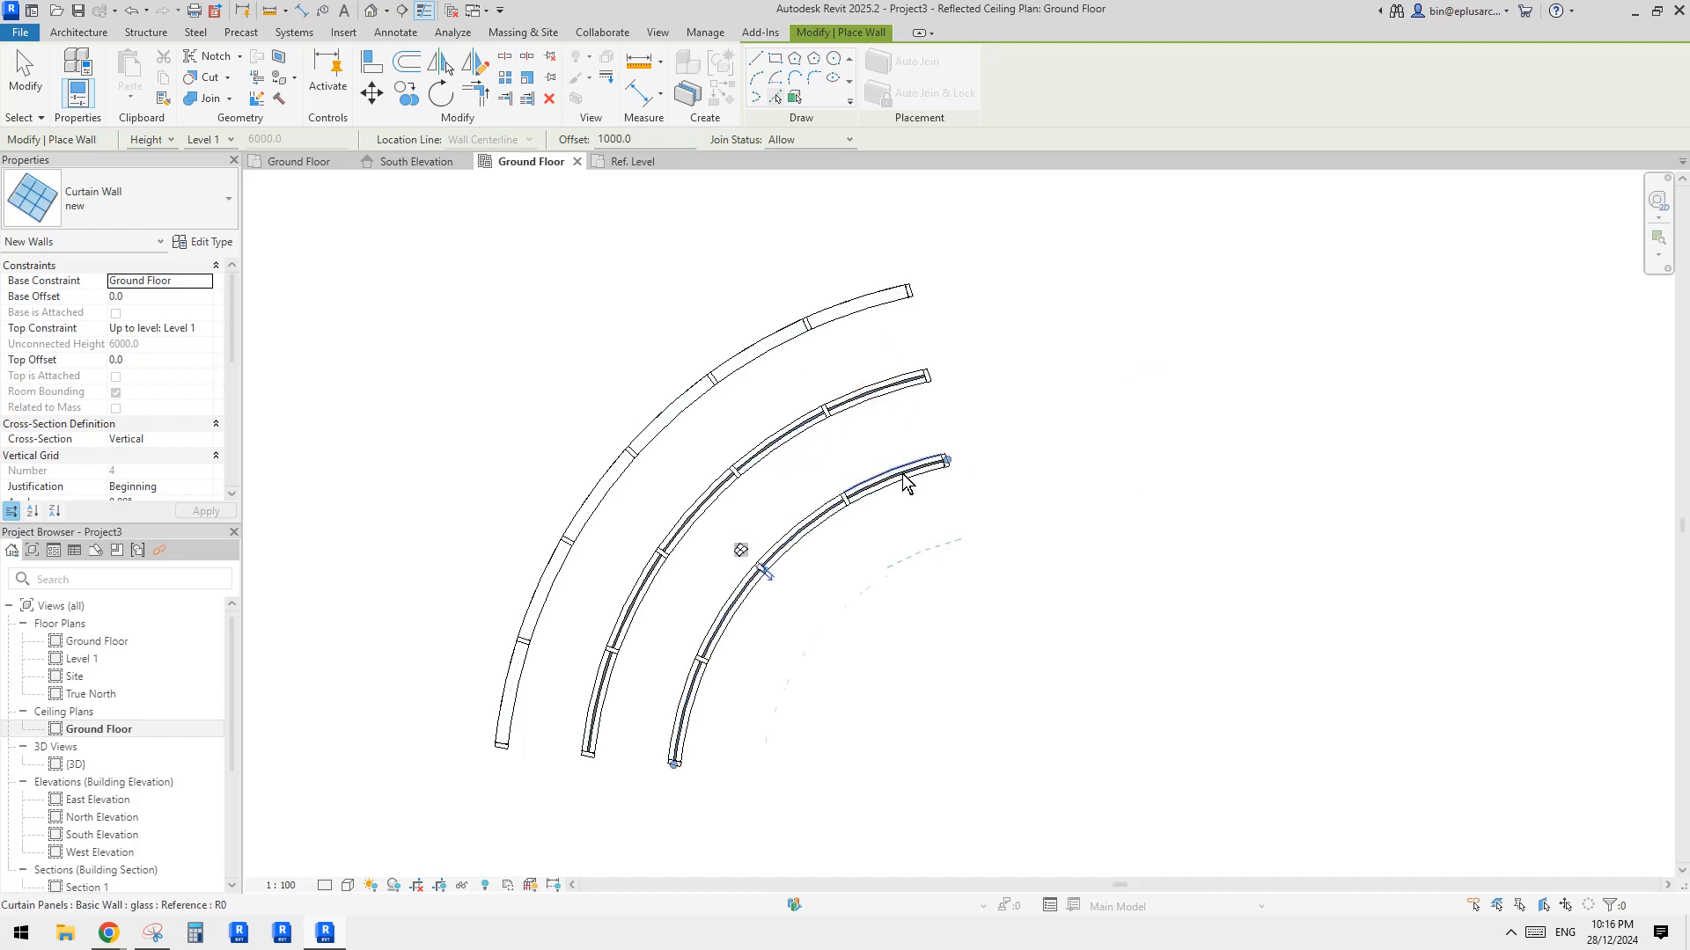
click(905, 478)
scroll(911, 473, down, 2)
middle_drag(939, 471, 920, 427)
key(Escape)
key(Escape)
scroll(966, 403, up, 1)
click(878, 360)
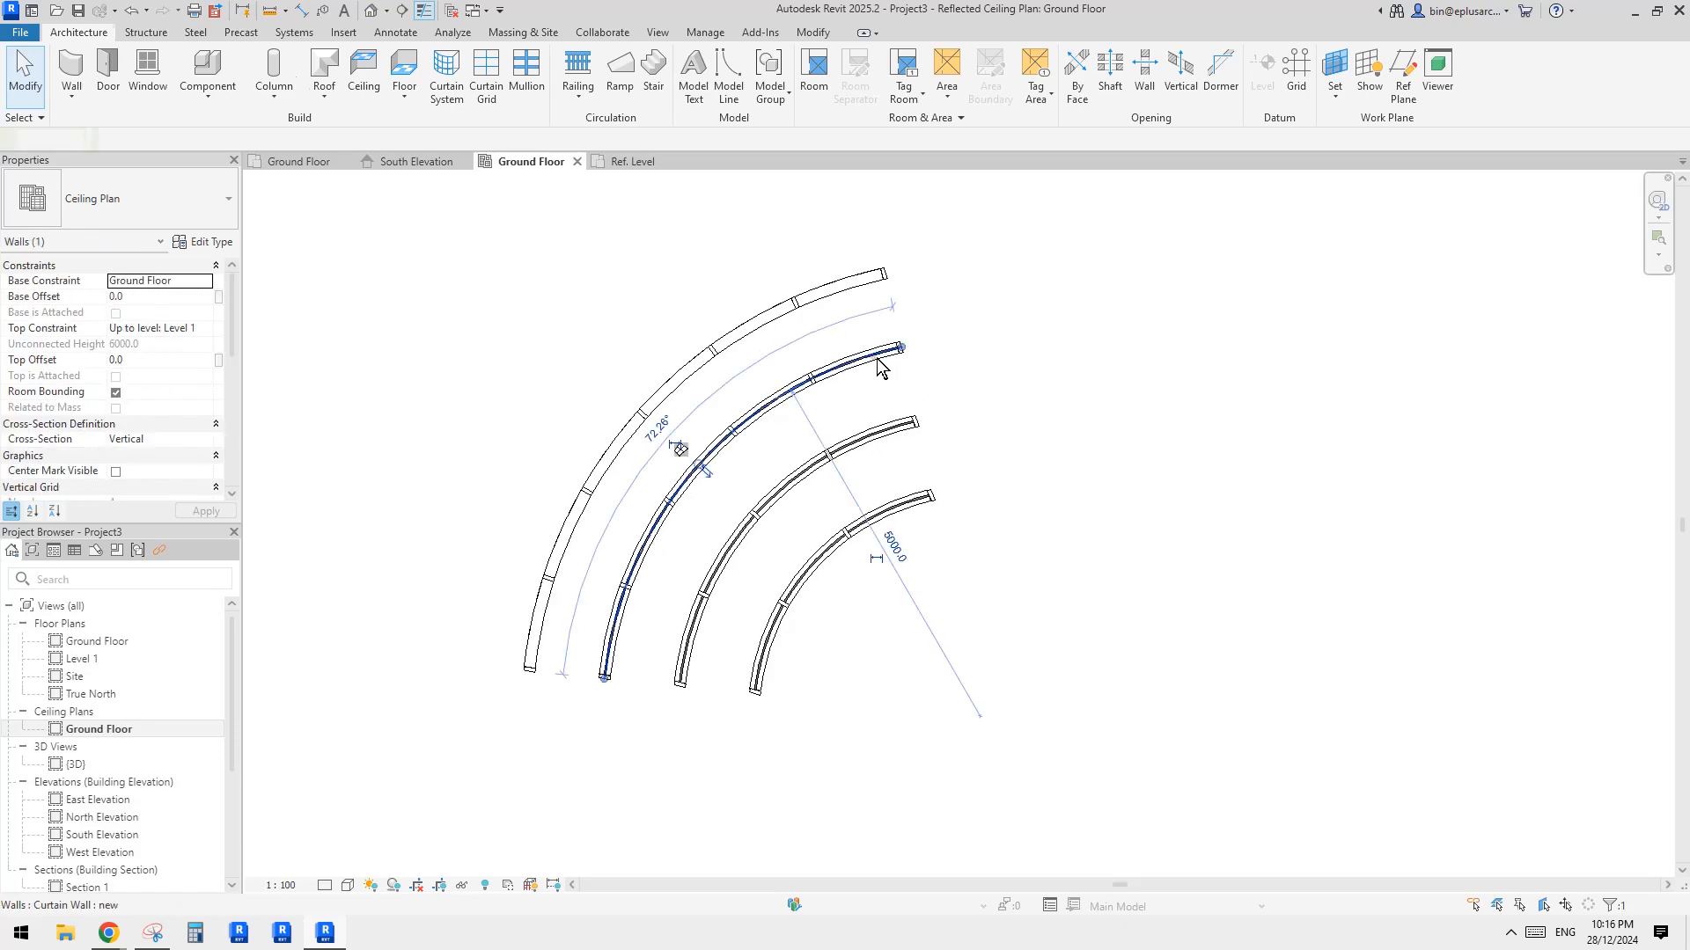
click(679, 547)
scroll(663, 451, down, 1)
drag(852, 617, 978, 430)
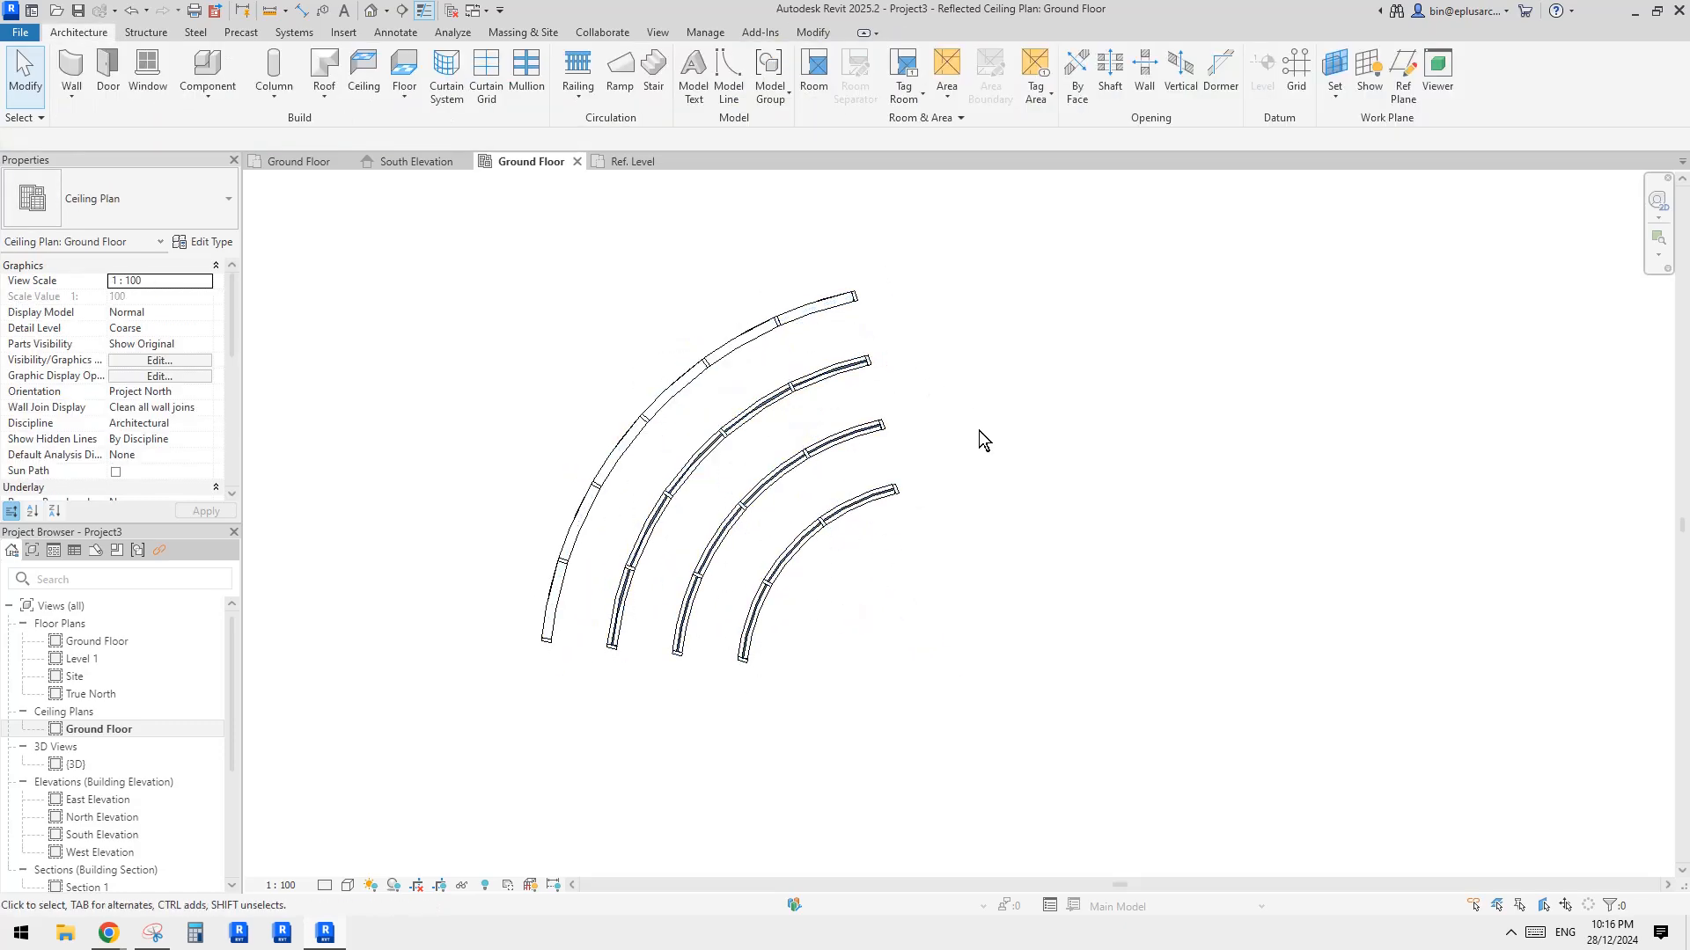
Step: Select all four curved walls, filtering out curtain panels, wall grids, mullions and views, and clear the selection
drag(992, 276, 448, 716)
click(755, 78)
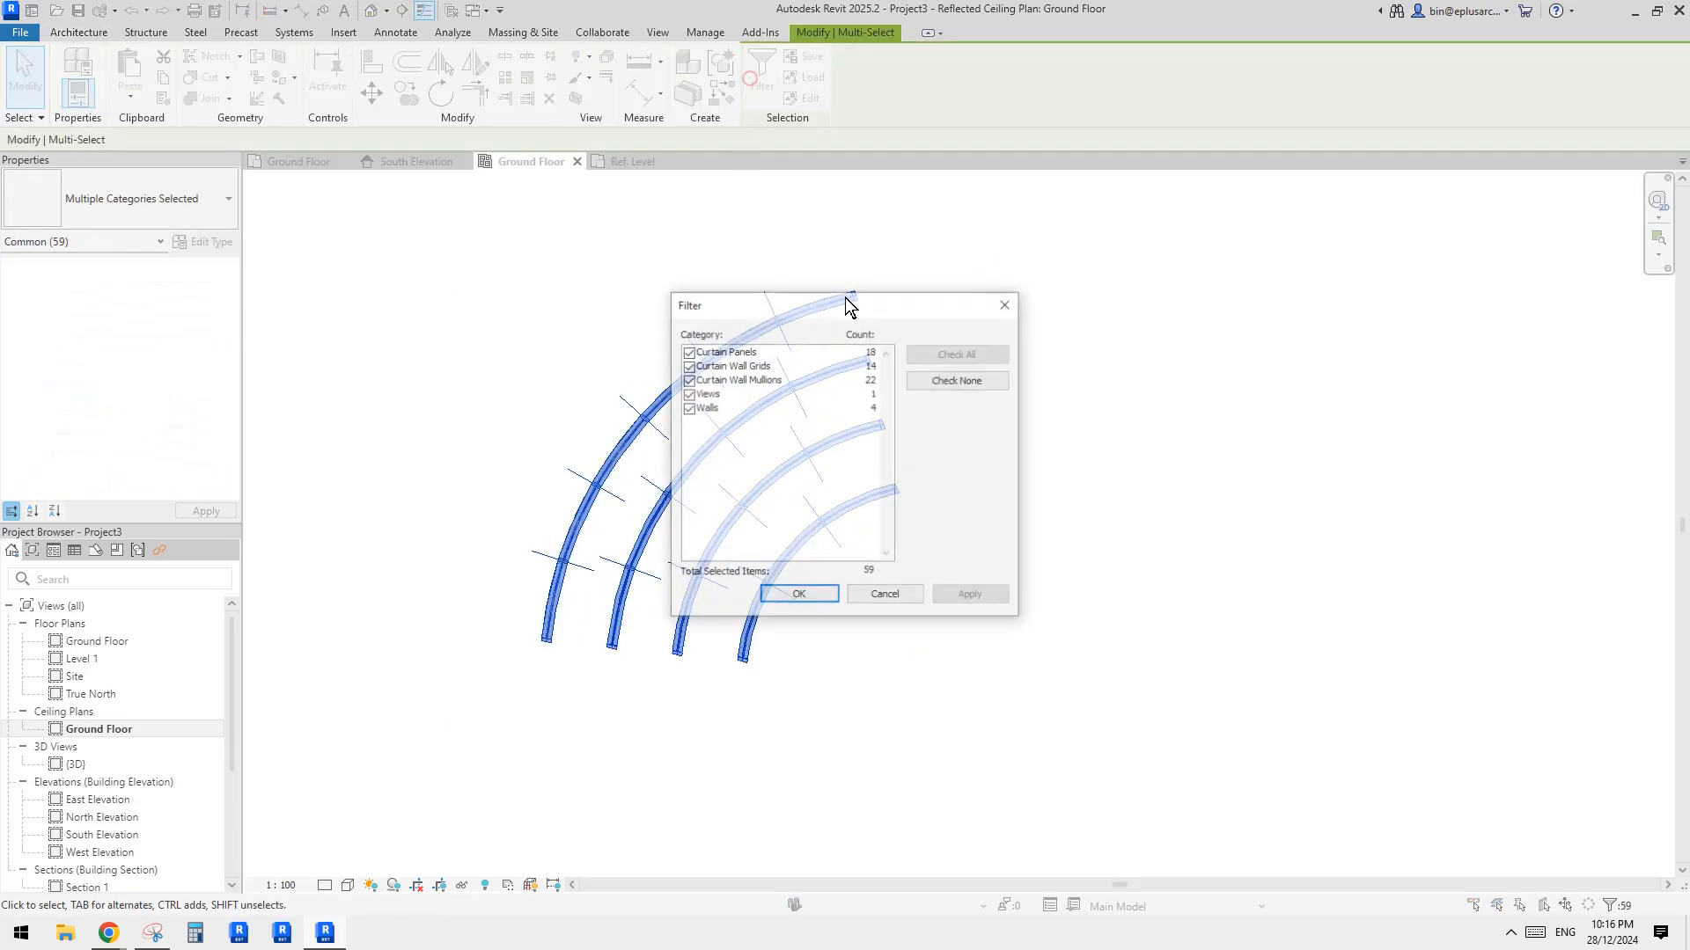
click(689, 393)
click(688, 379)
click(688, 365)
click(688, 351)
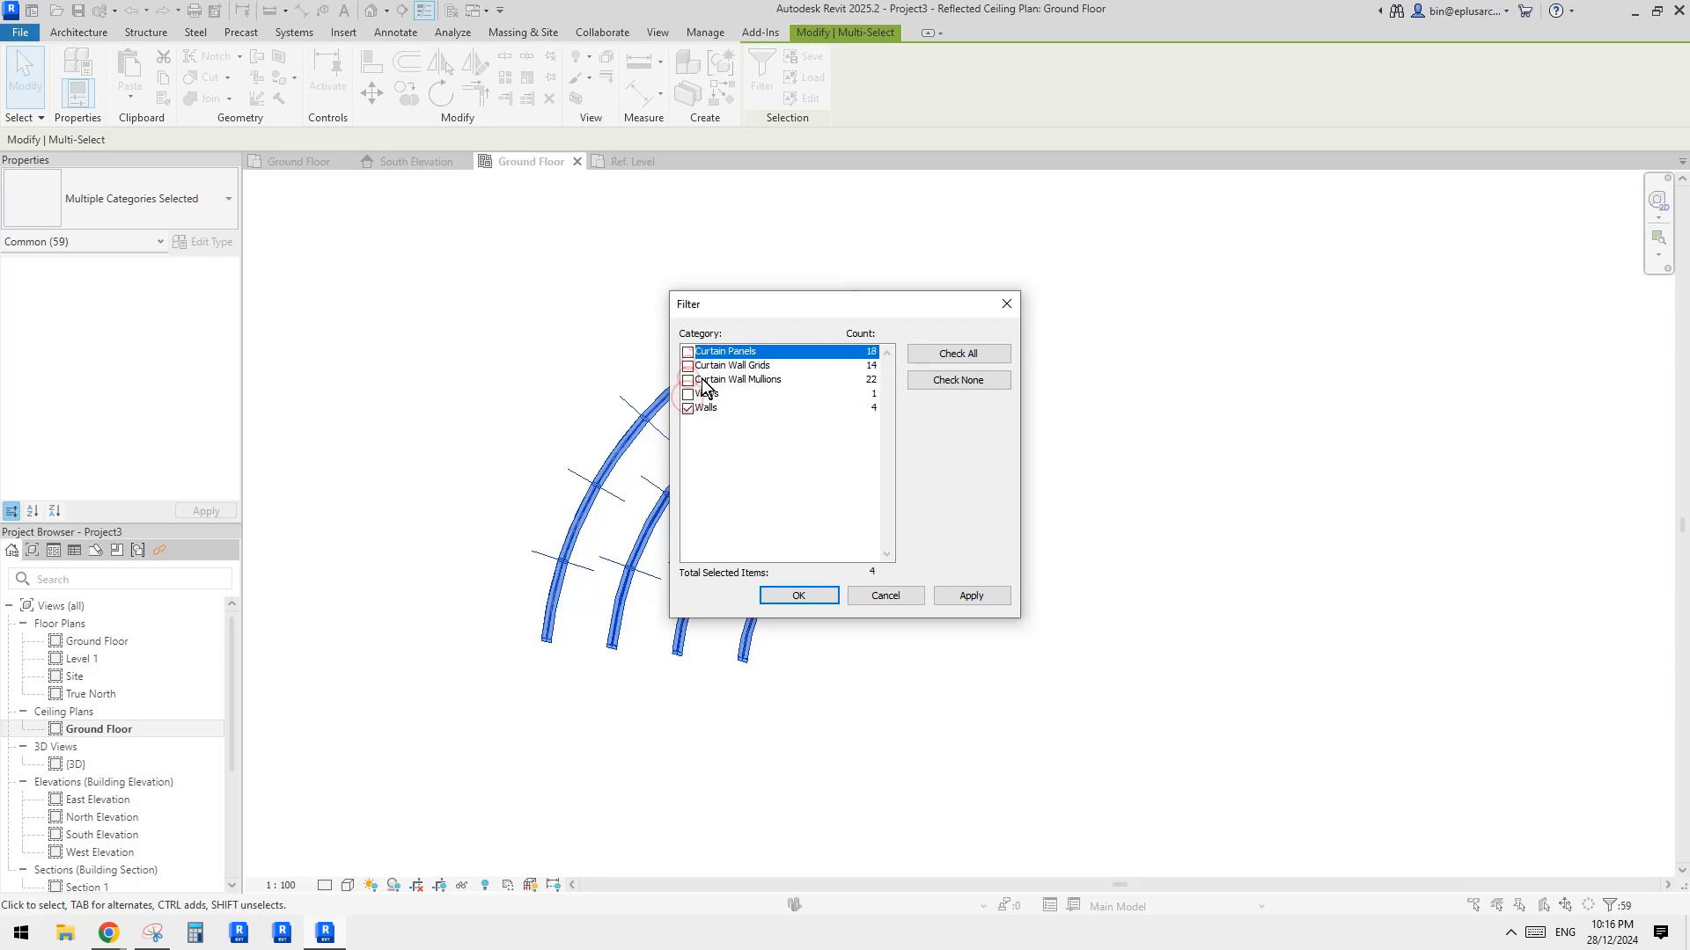
click(816, 599)
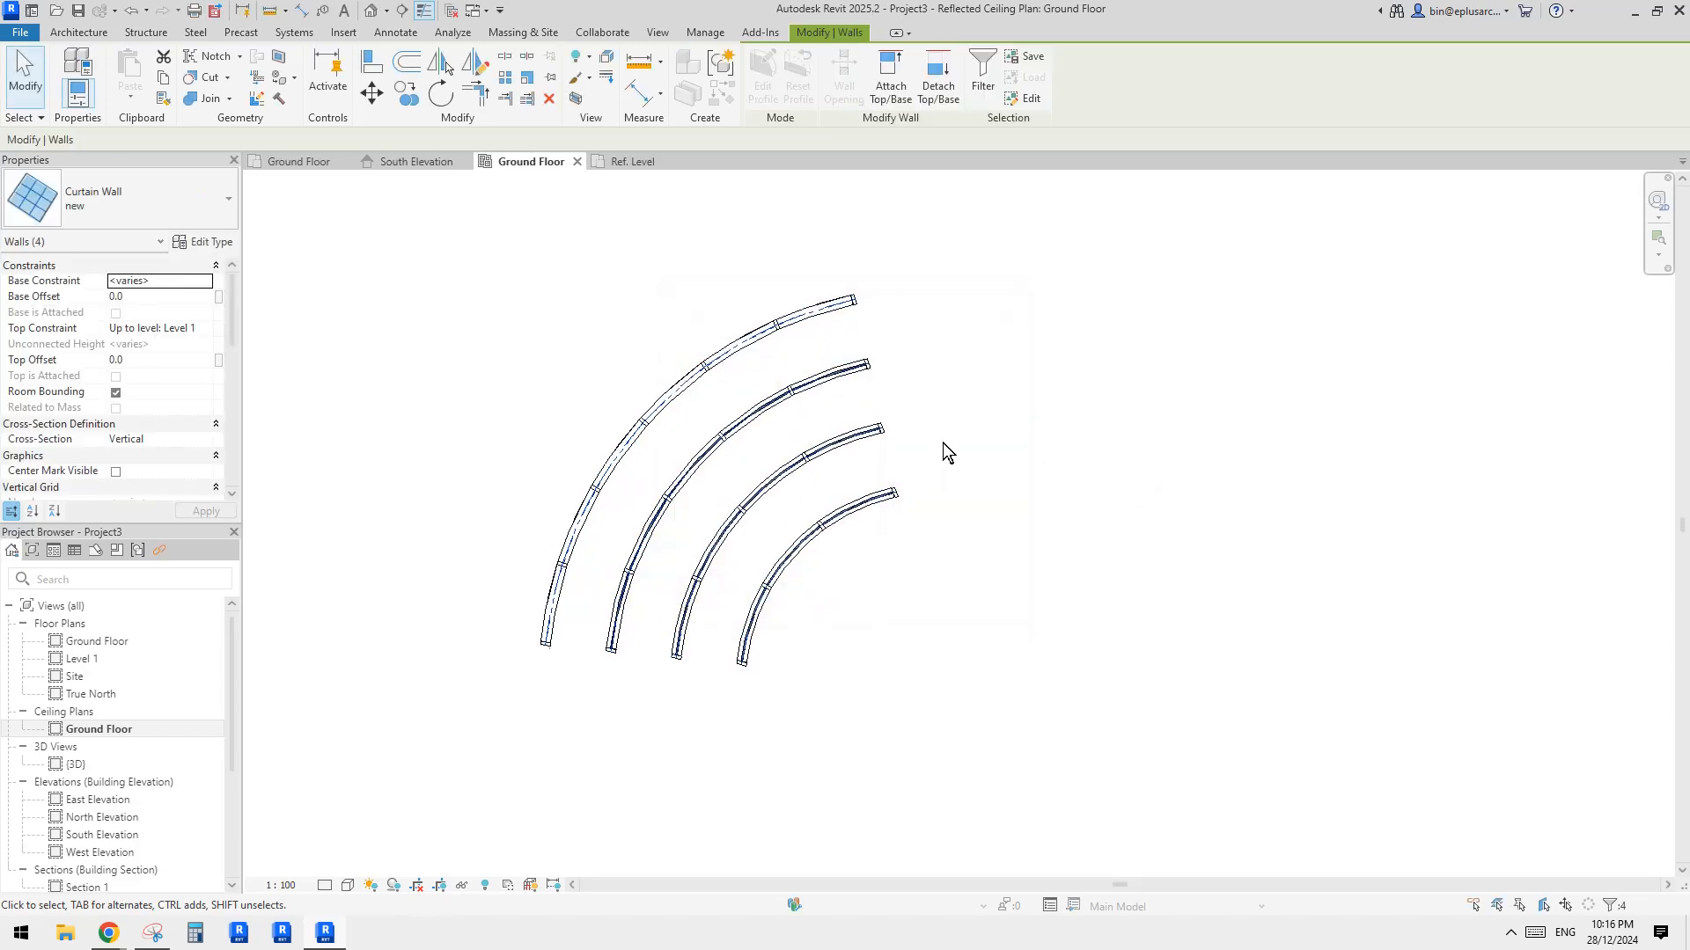
key(Escape)
Step: Swing both ends of the outermost curved wall around its circle so it arcs over the right side
click(810, 321)
key(Escape)
key(Tab)
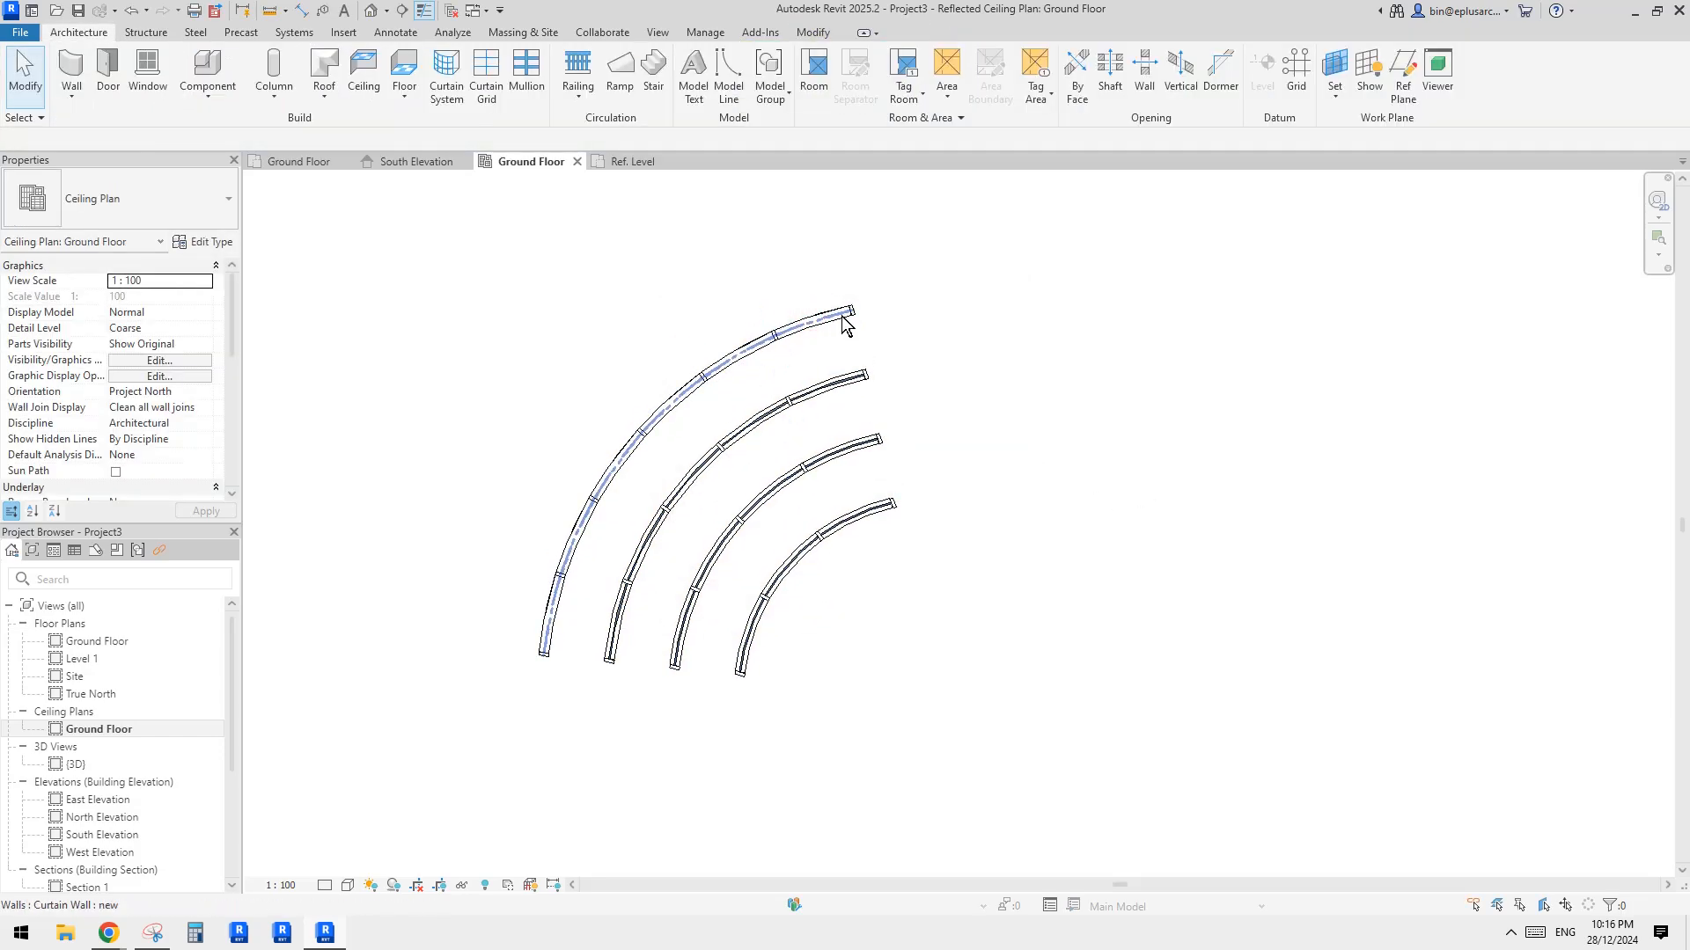
click(842, 315)
drag(852, 310, 1207, 551)
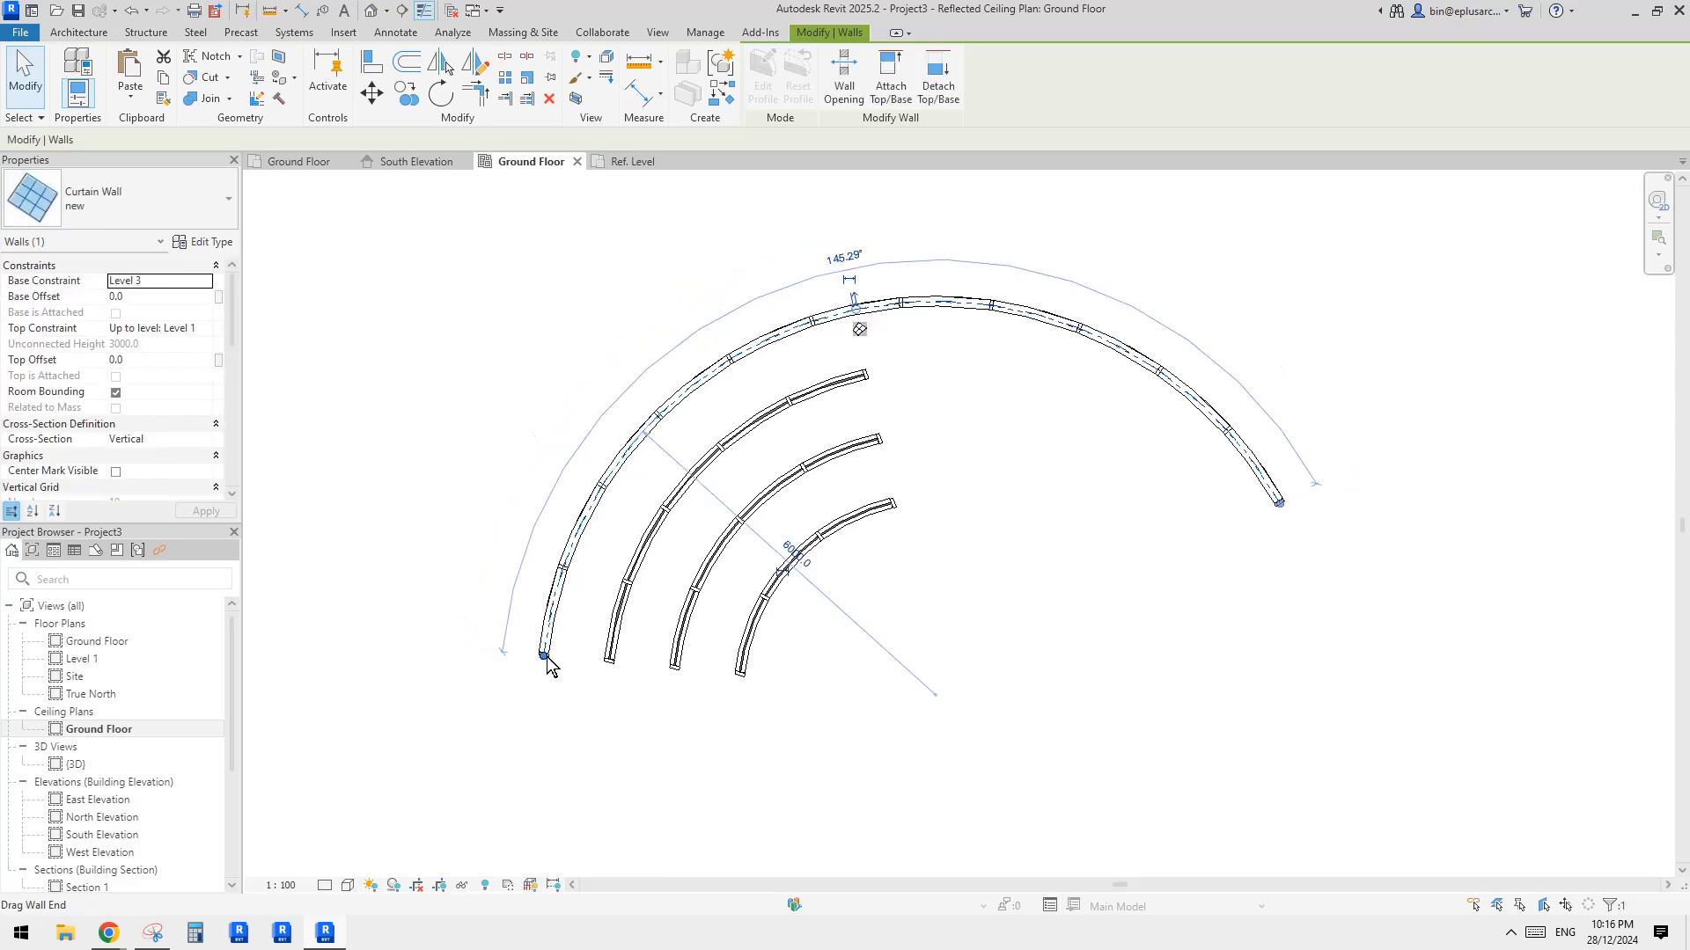
drag(1008, 370, 1011, 374)
drag(1282, 509, 1163, 690)
middle_drag(1103, 624, 1054, 525)
key(Escape)
Step: Reposition both ends of the 4000-radius curved wall along its circle so it forms a short arc on the upper right
click(781, 357)
key(Escape)
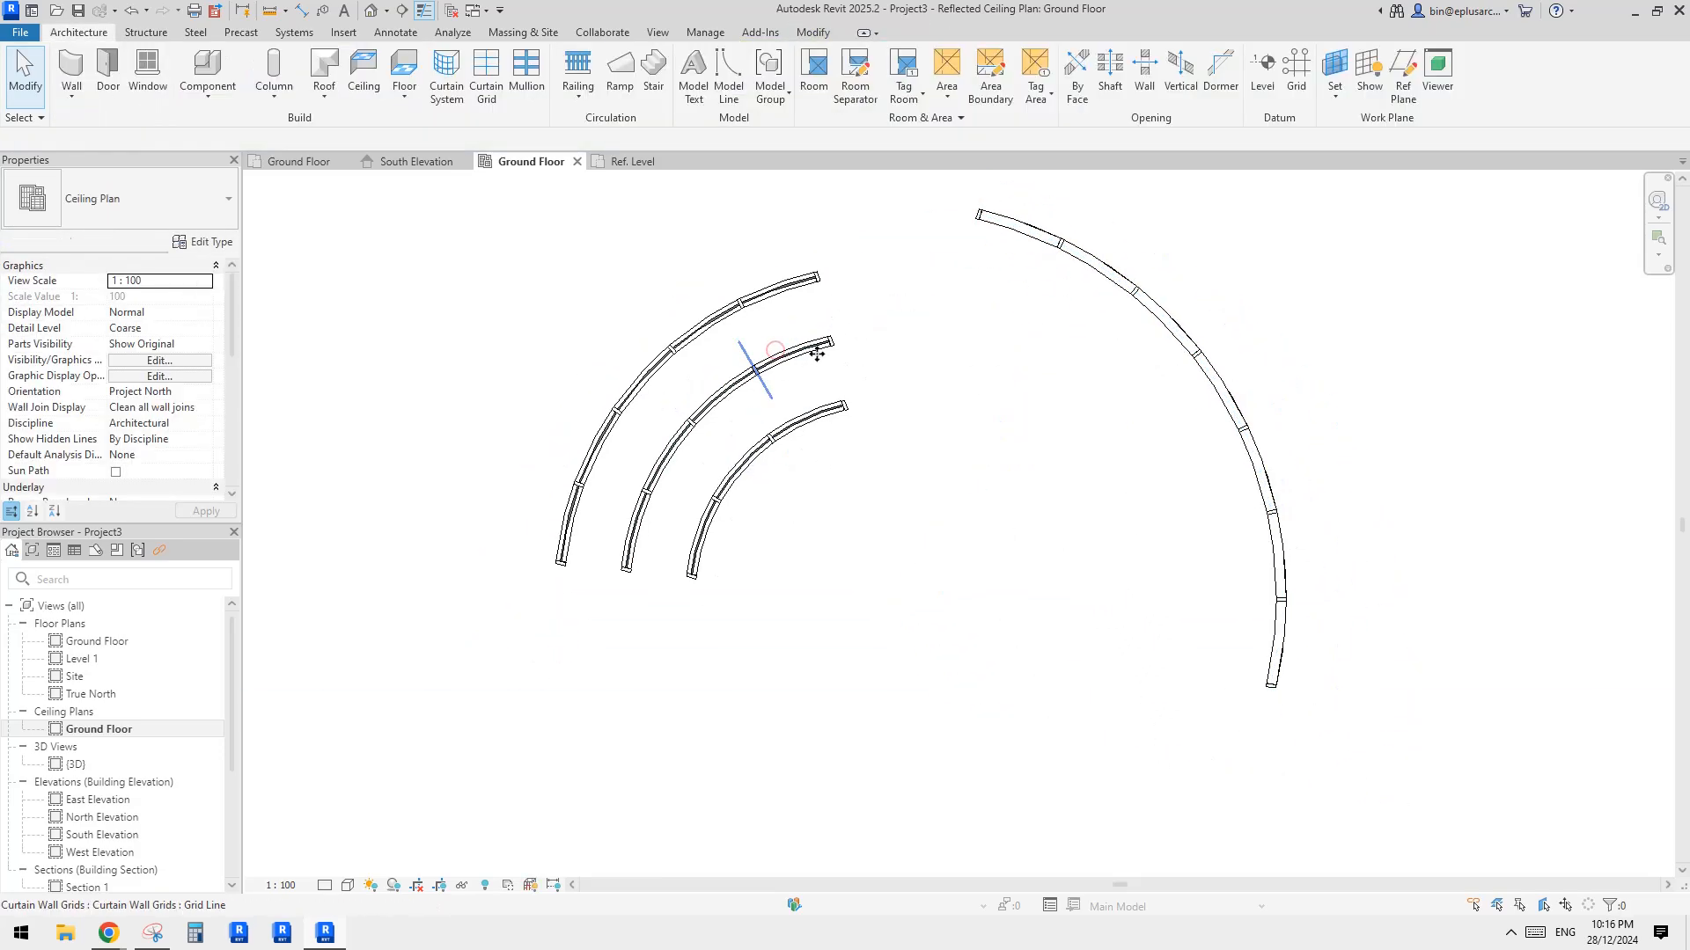
key(Tab)
click(815, 349)
drag(831, 343, 1195, 599)
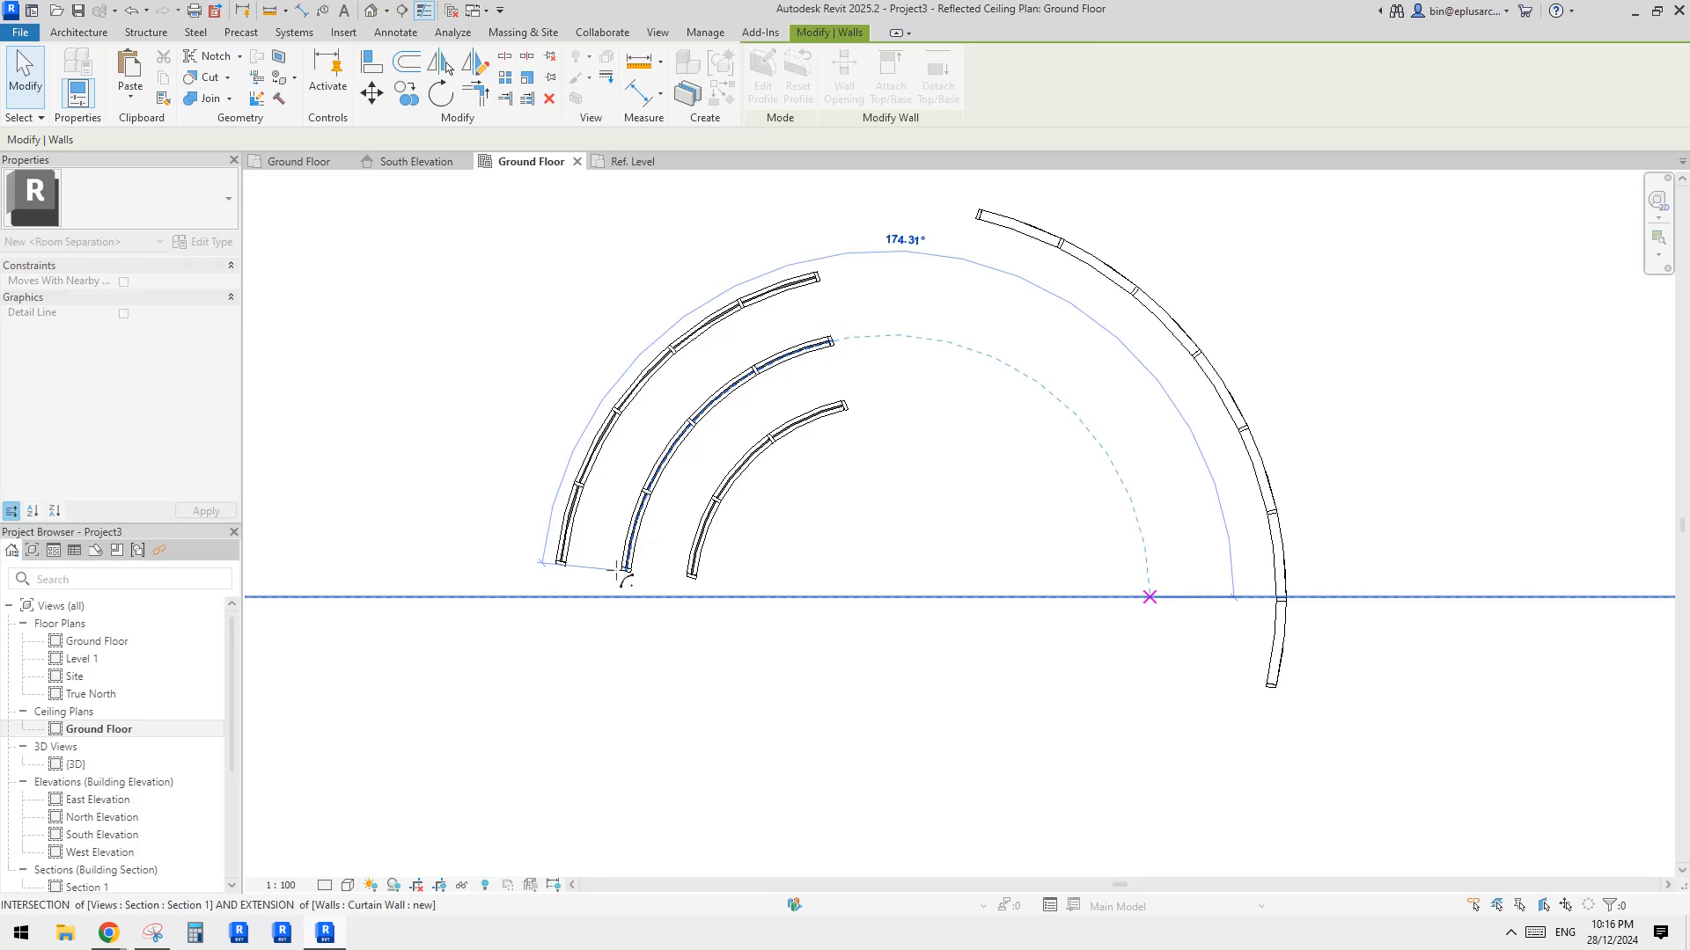
drag(625, 571, 1033, 401)
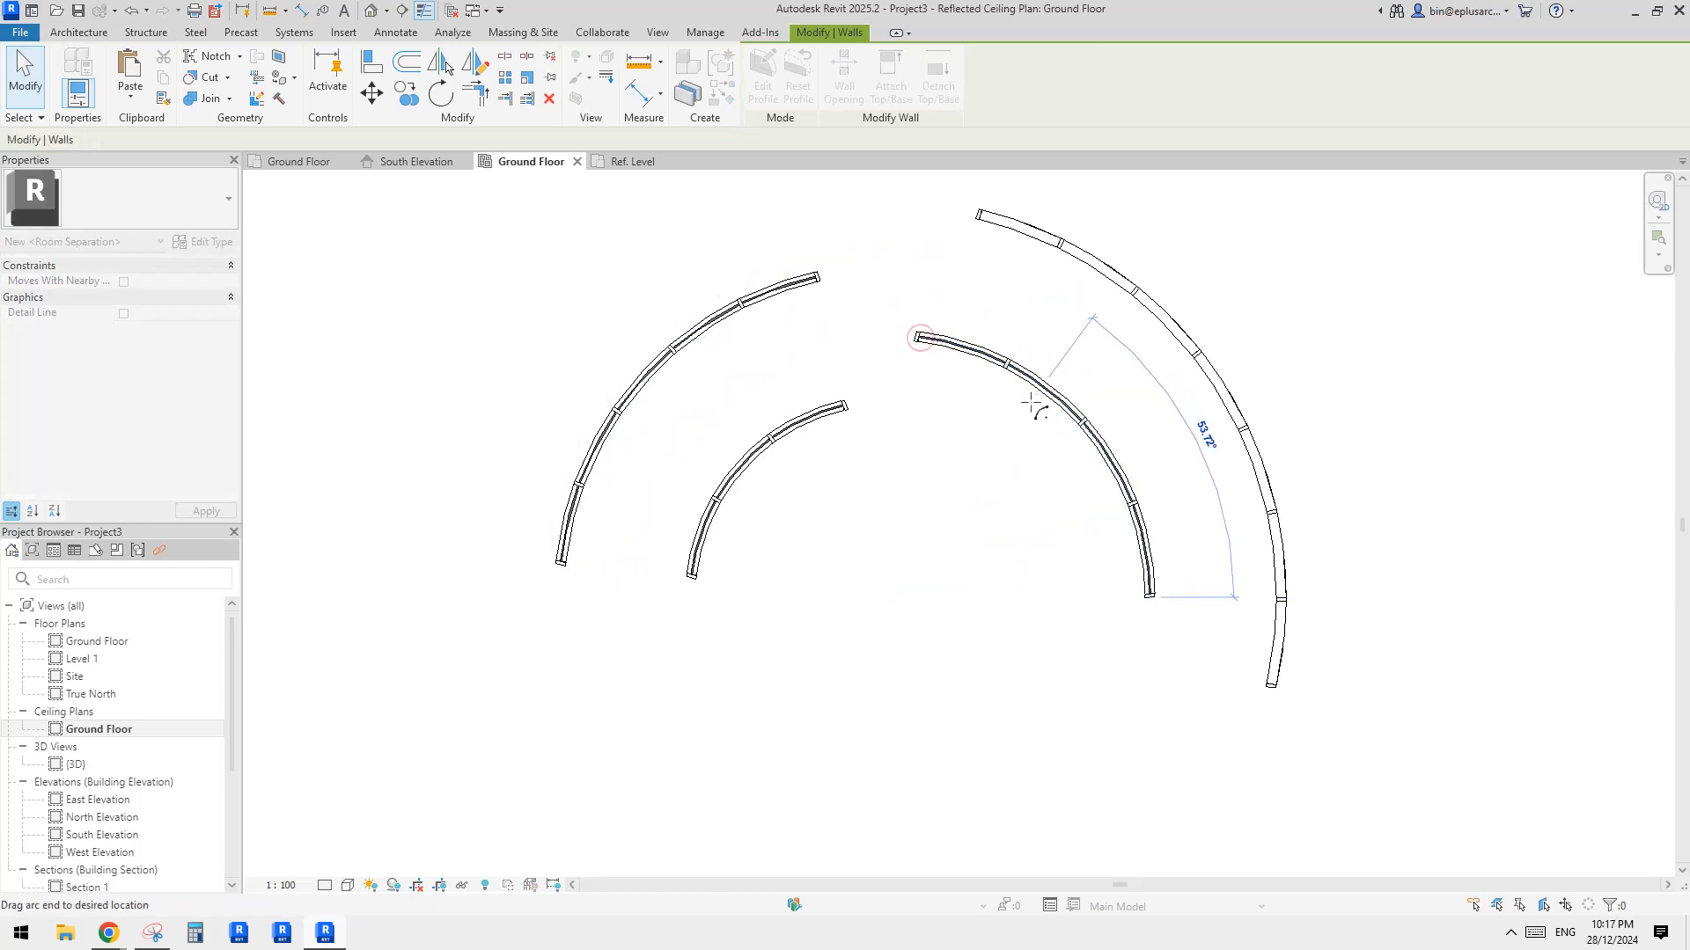
Step: Move the ends of the innermost curved wall around its circle to form an arc of about 99° at the lower left
click(818, 429)
drag(844, 406, 795, 452)
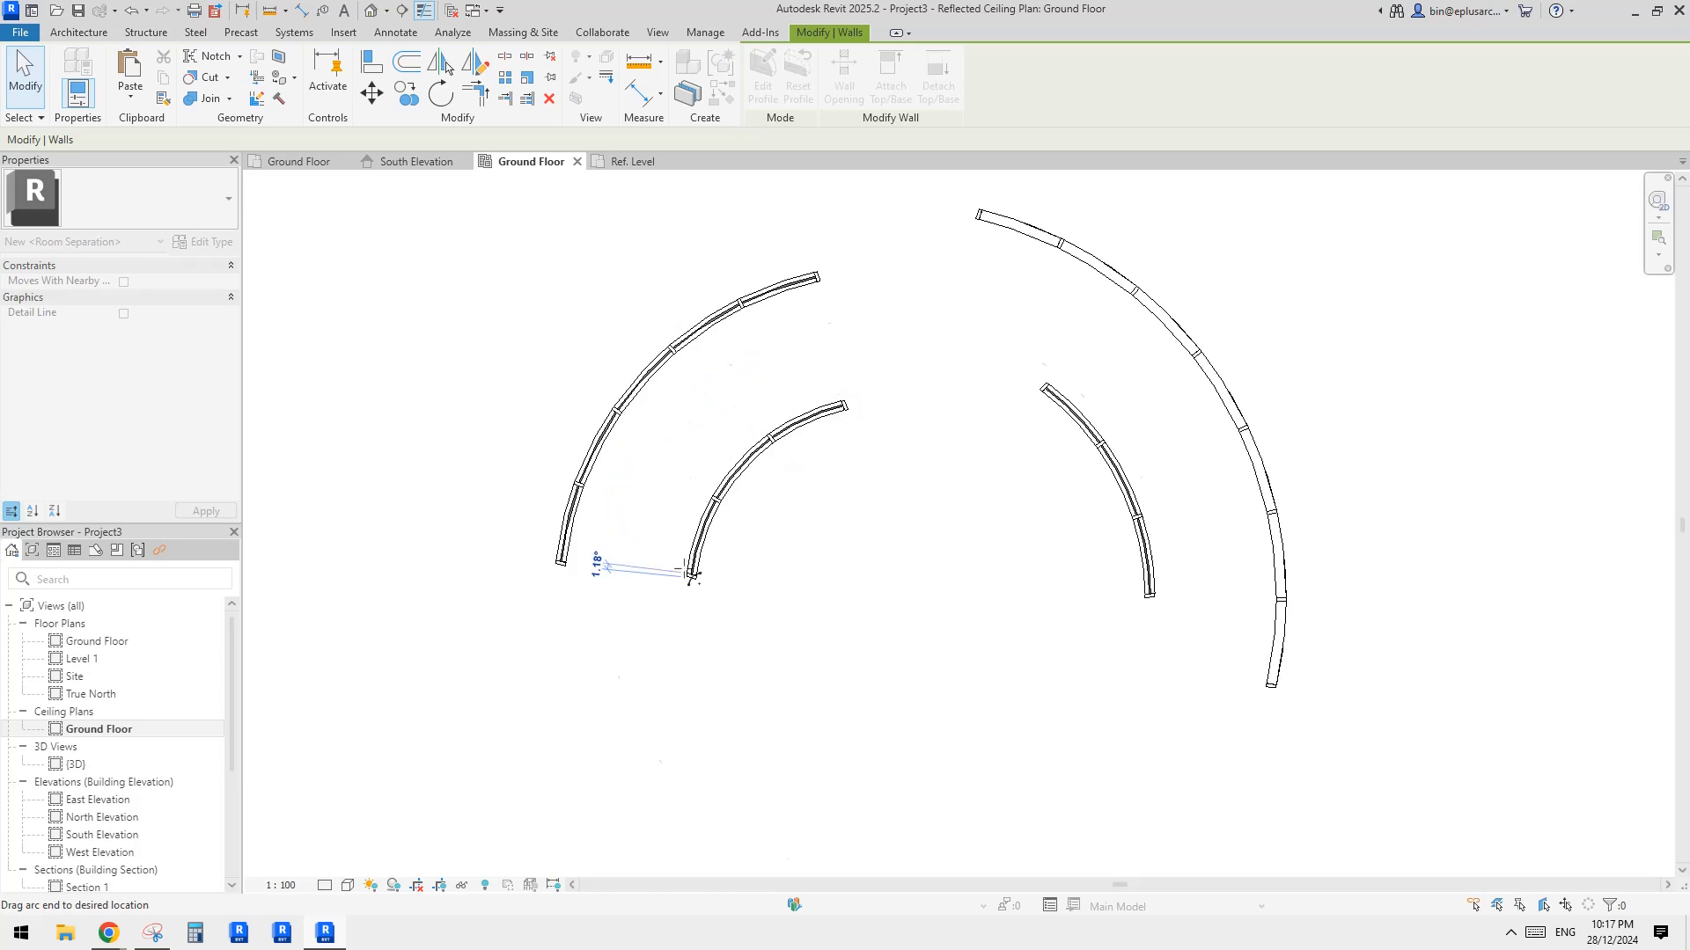
drag(690, 576, 1037, 488)
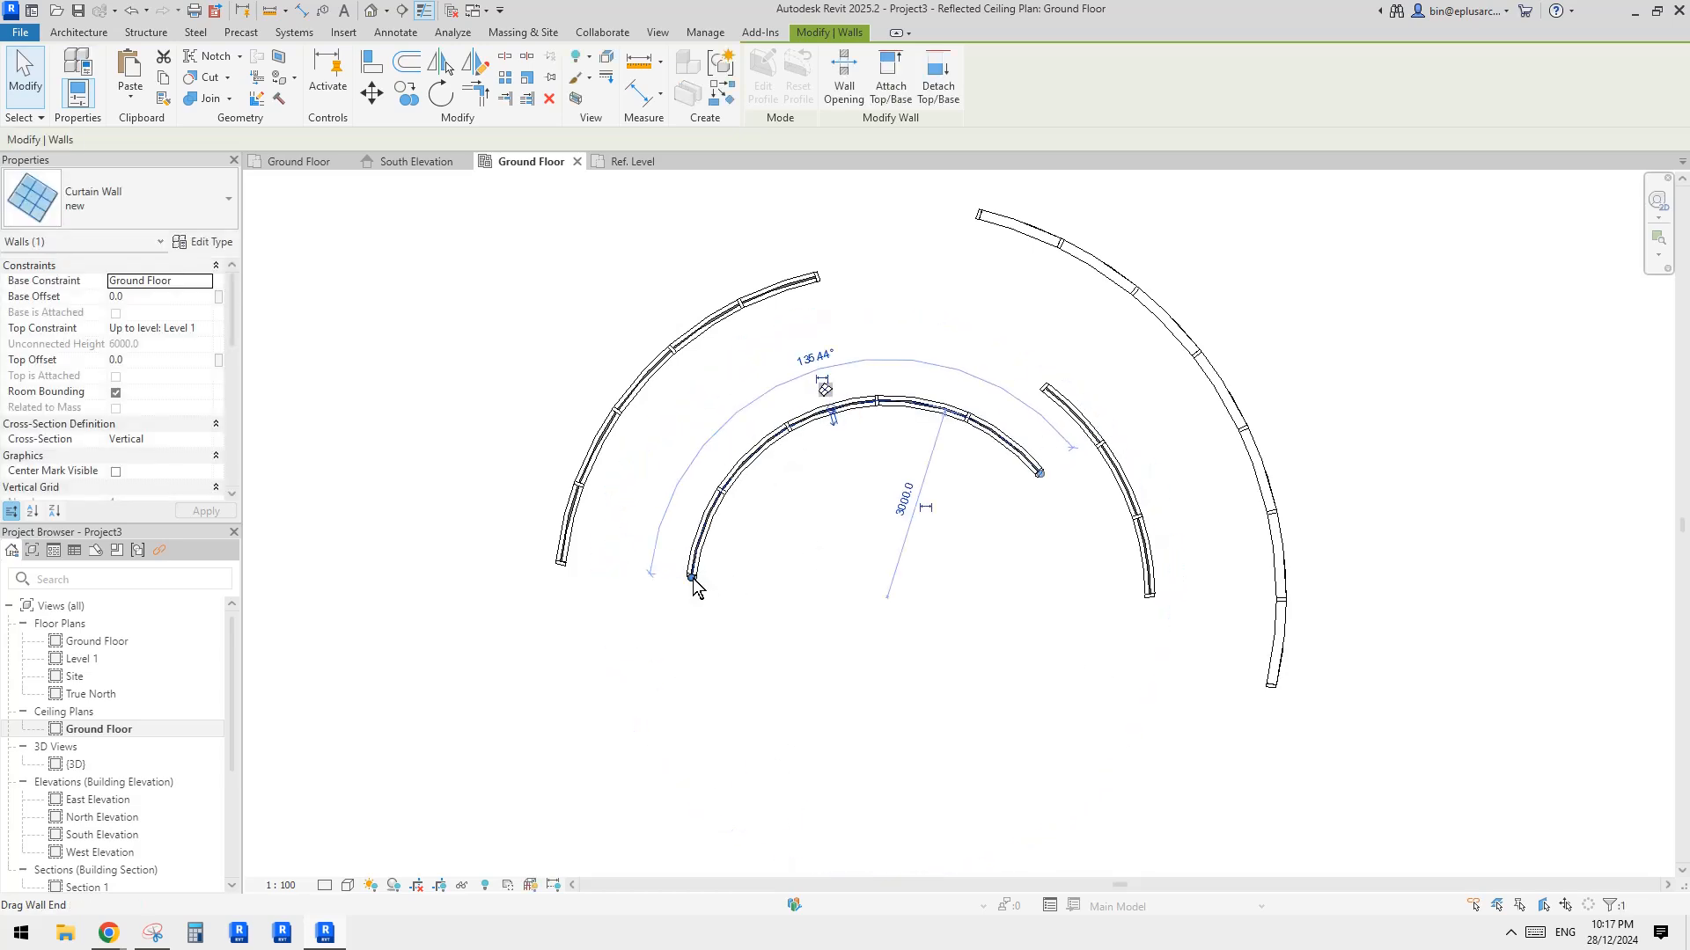
drag(692, 580, 824, 768)
drag(1036, 464, 680, 627)
drag(823, 792, 946, 786)
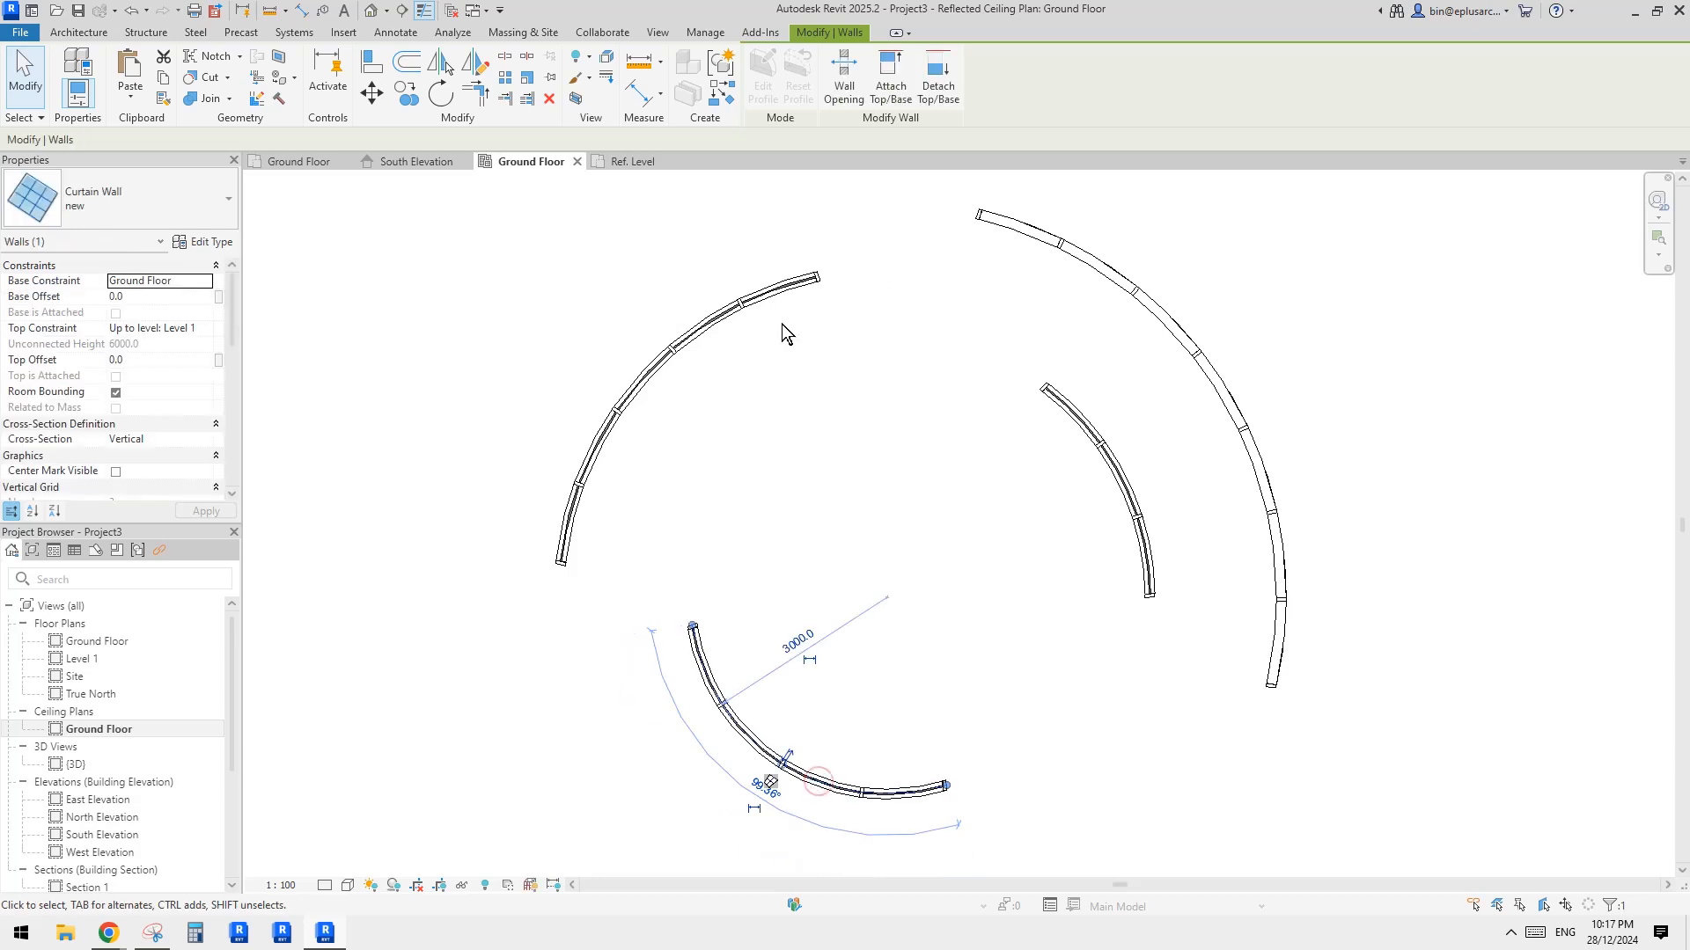
Step: Move the ends of the 5000-radius wall along its circle to form an arc of about 56° at the upper right
click(771, 300)
drag(827, 284, 1160, 413)
drag(812, 293, 916, 304)
middle_drag(1144, 590, 1116, 531)
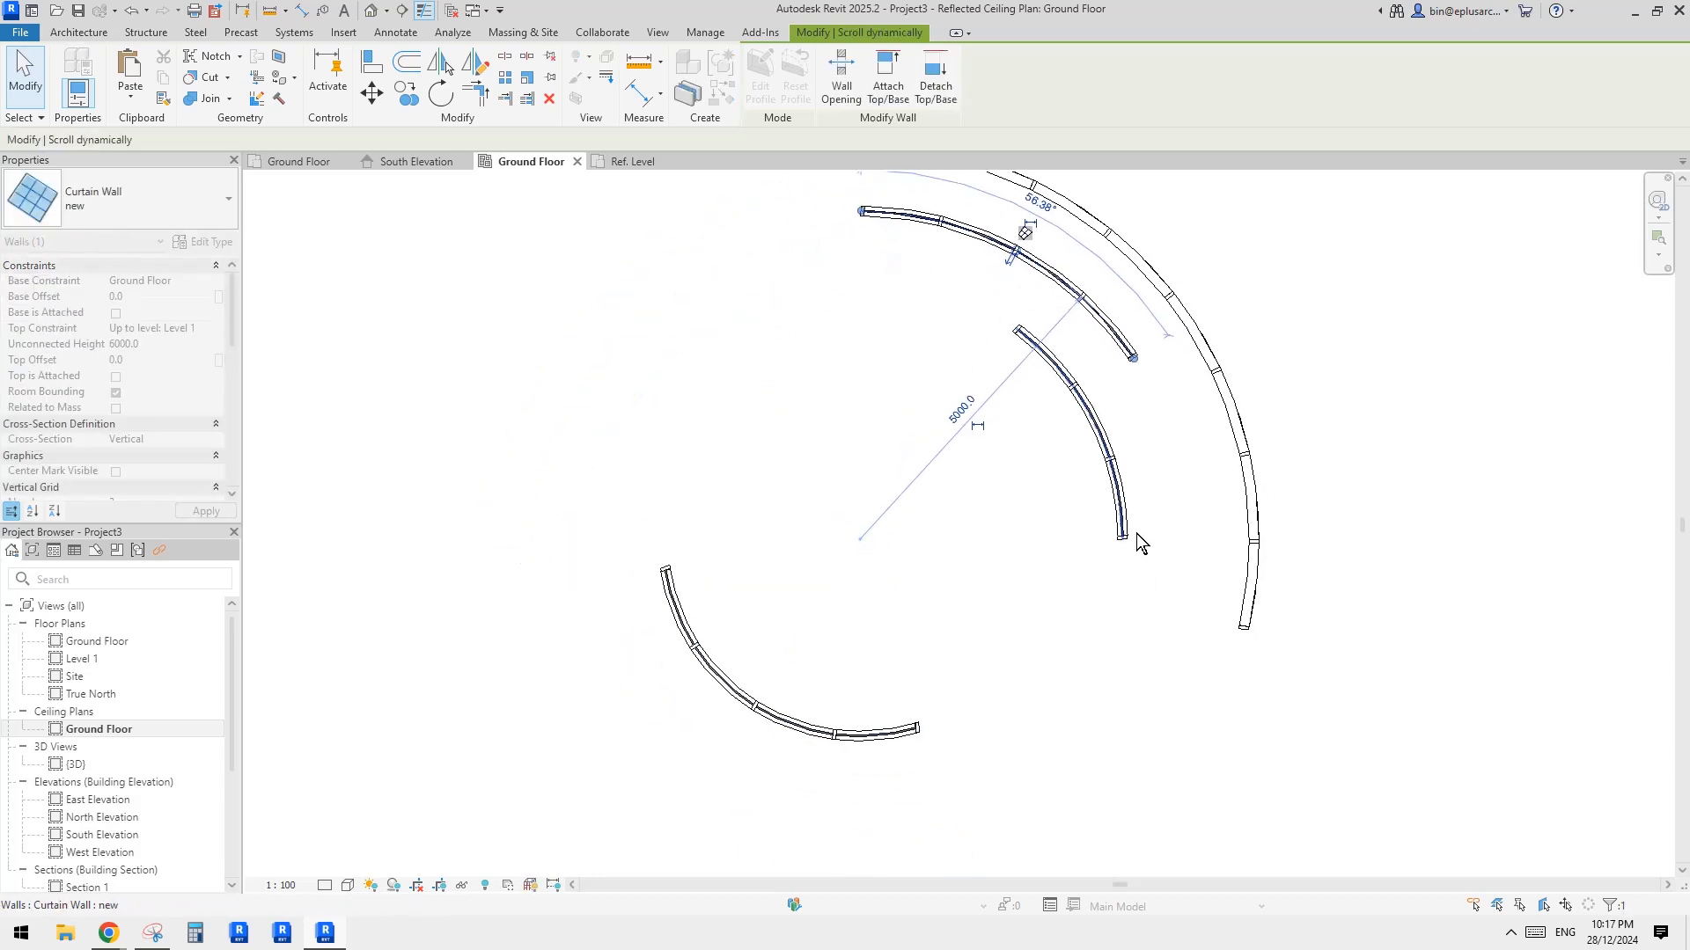
Step: Extend the 4000-radius wall around to the lower right and lengthen the innermost lower wall to an arc of about 130°
click(1121, 512)
drag(1116, 568, 973, 679)
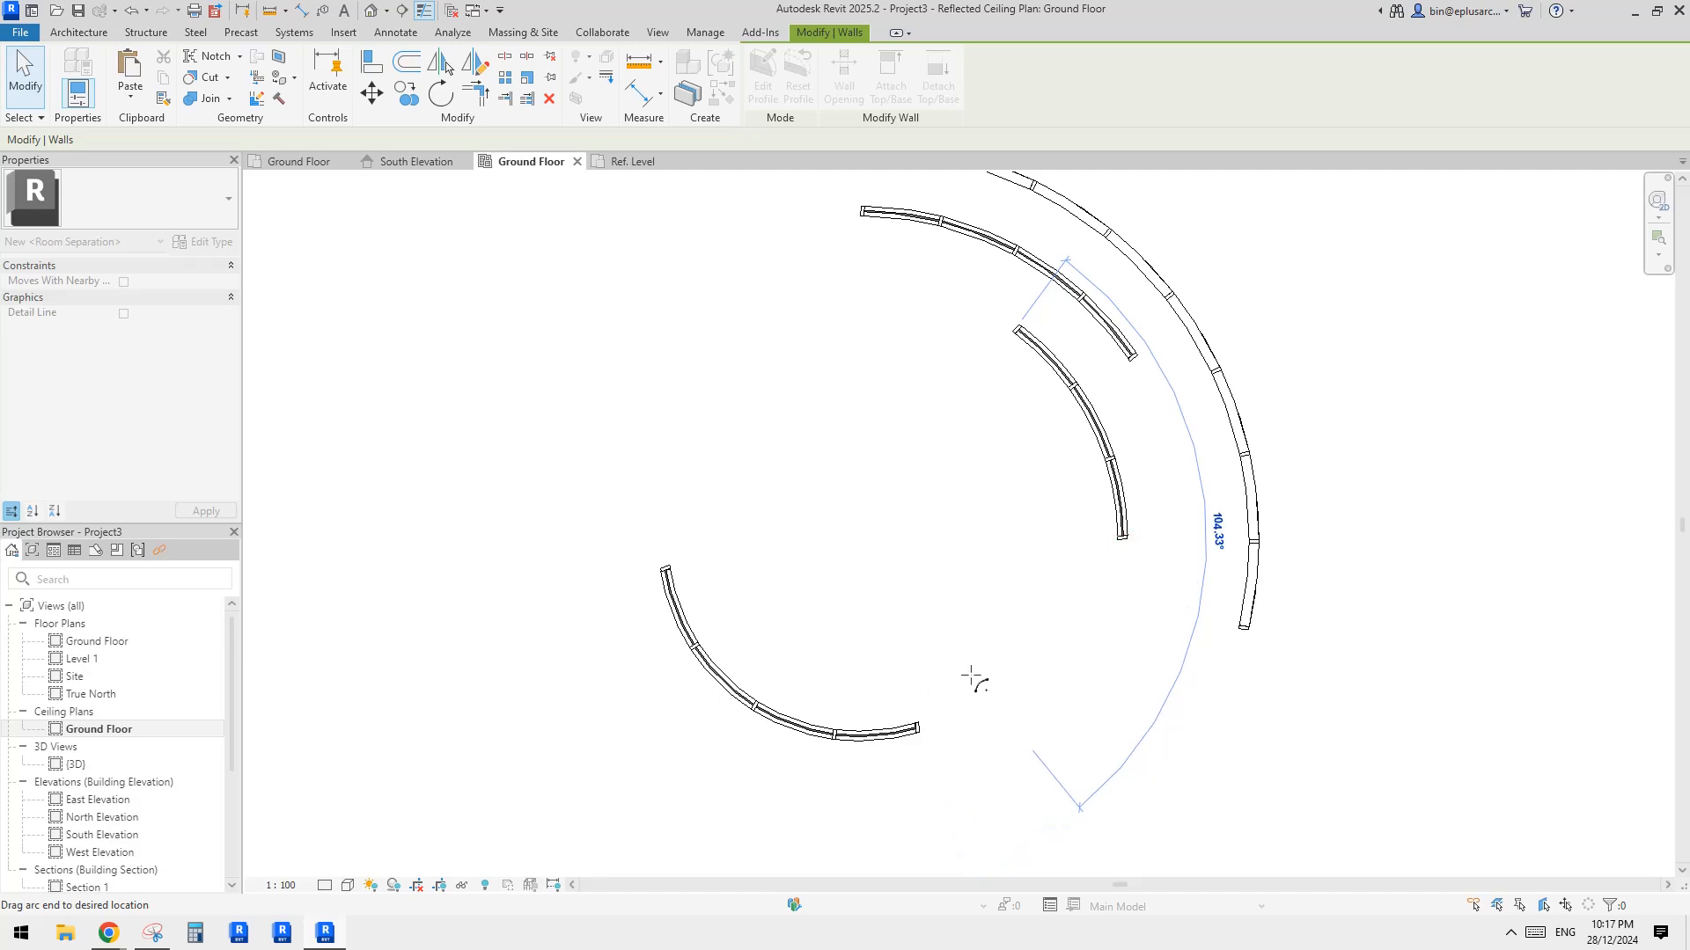
middle_drag(974, 678, 960, 507)
click(880, 565)
drag(904, 556, 998, 501)
middle_drag(939, 465, 943, 604)
Step: Paste the copied curved walls from the clipboard aligned to the same place
click(130, 98)
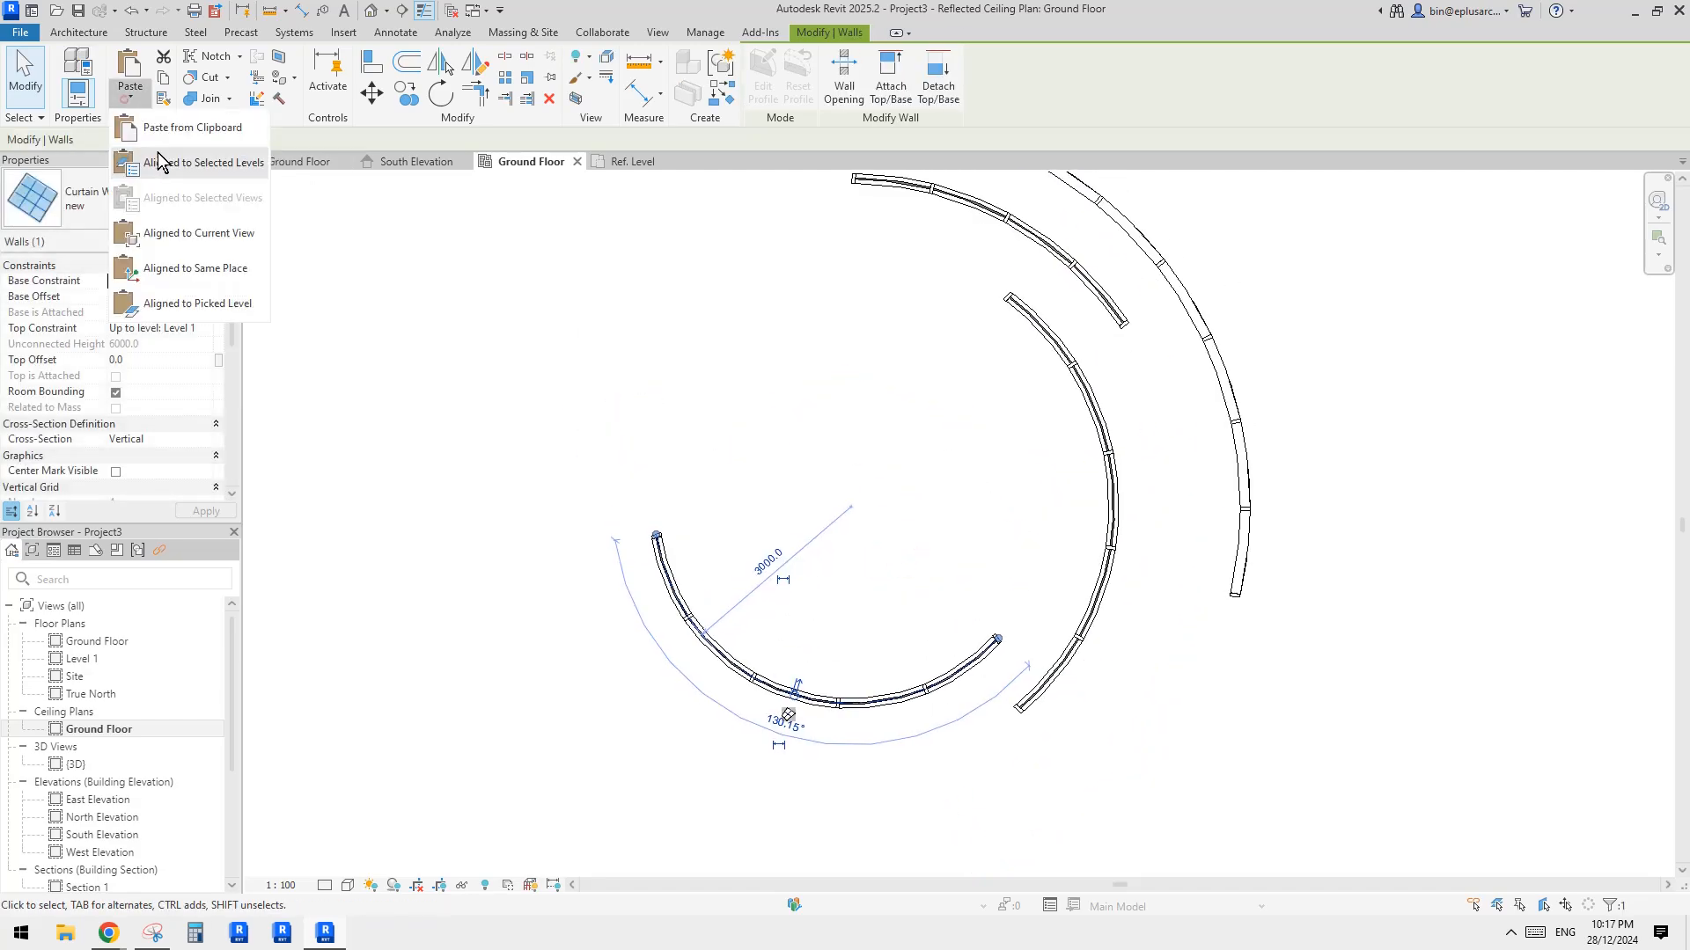
click(167, 264)
middle_drag(660, 387, 657, 337)
click(688, 371)
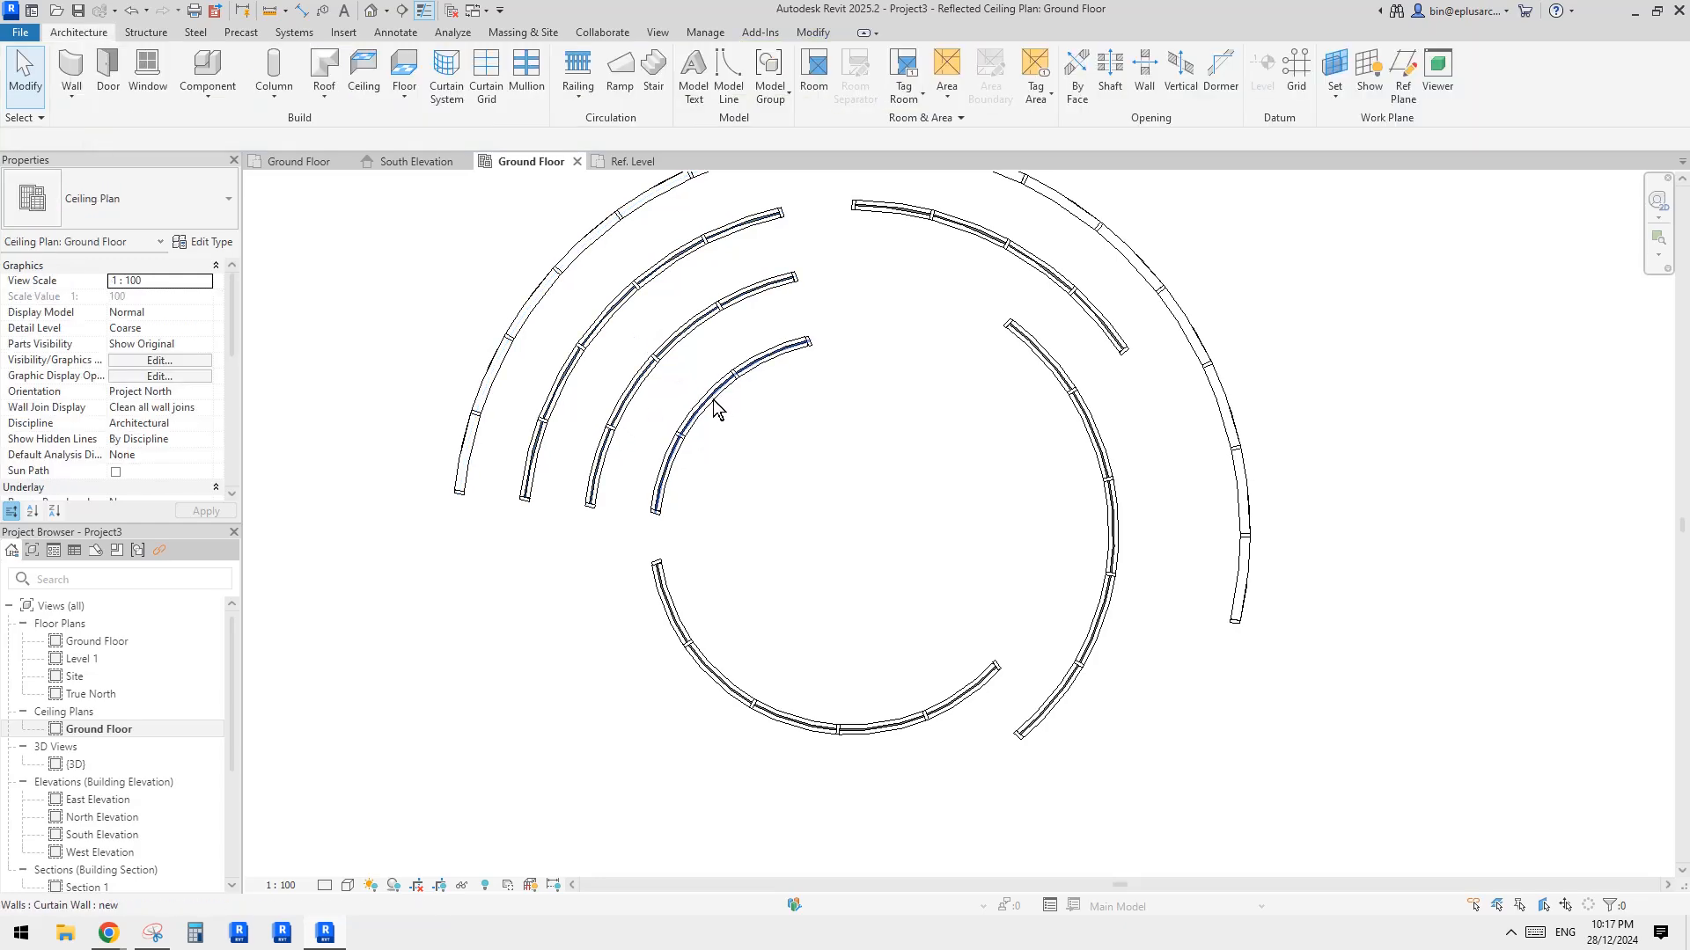
Step: Shift both ends of the pasted innermost wall along its circle to leave a short arc across the top
click(713, 400)
drag(810, 340, 914, 339)
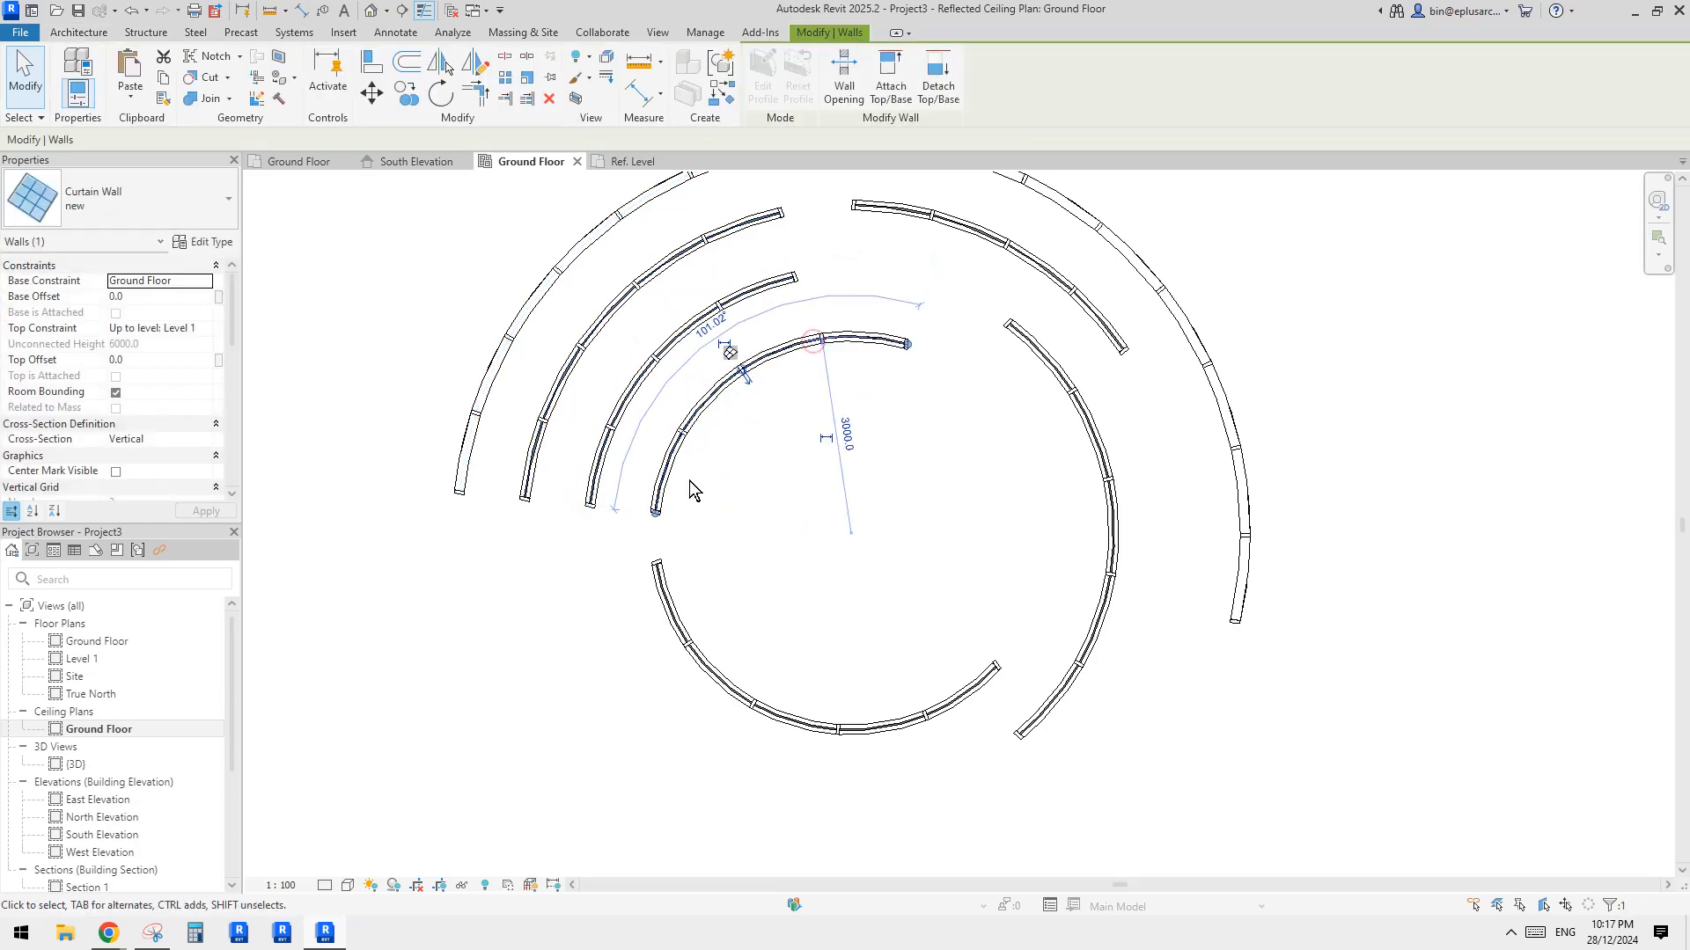
drag(653, 511, 727, 425)
middle_drag(749, 439, 829, 332)
Step: Extend the lower end of the pasted 4000-radius wall around its circle to the lower left
click(702, 303)
middle_drag(695, 338, 668, 397)
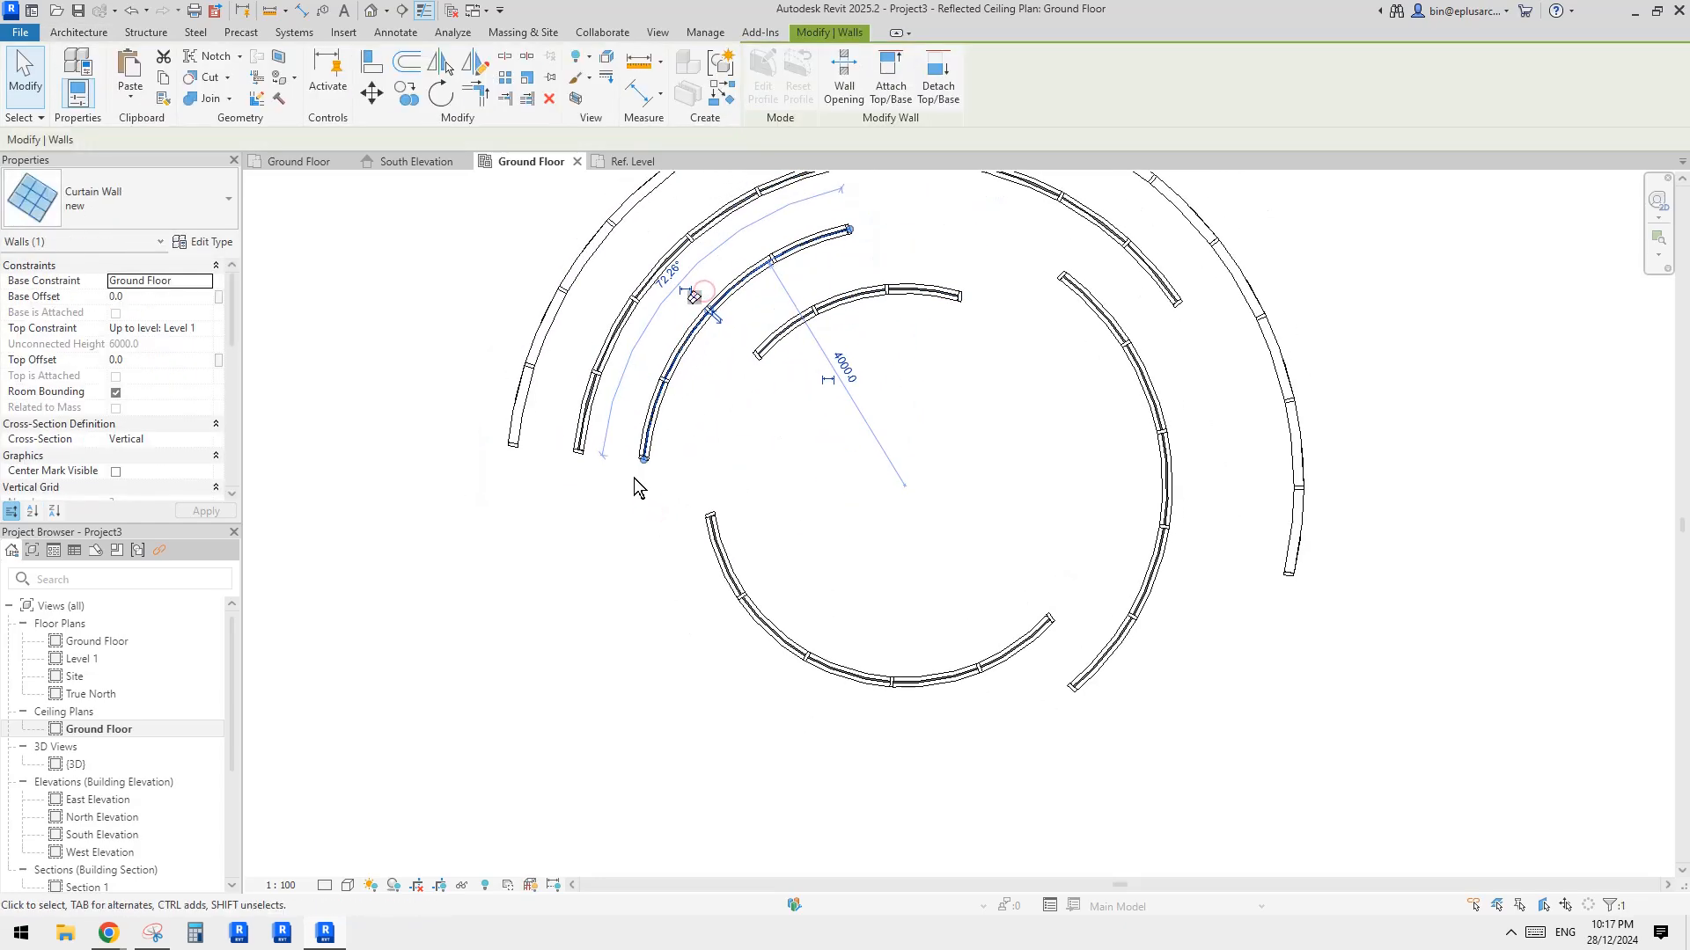
drag(642, 461, 678, 614)
middle_drag(660, 345, 666, 458)
Step: Pull back the upper end of the pasted 5000-radius wall and extend its lower end around to the bottom of its circle
click(657, 387)
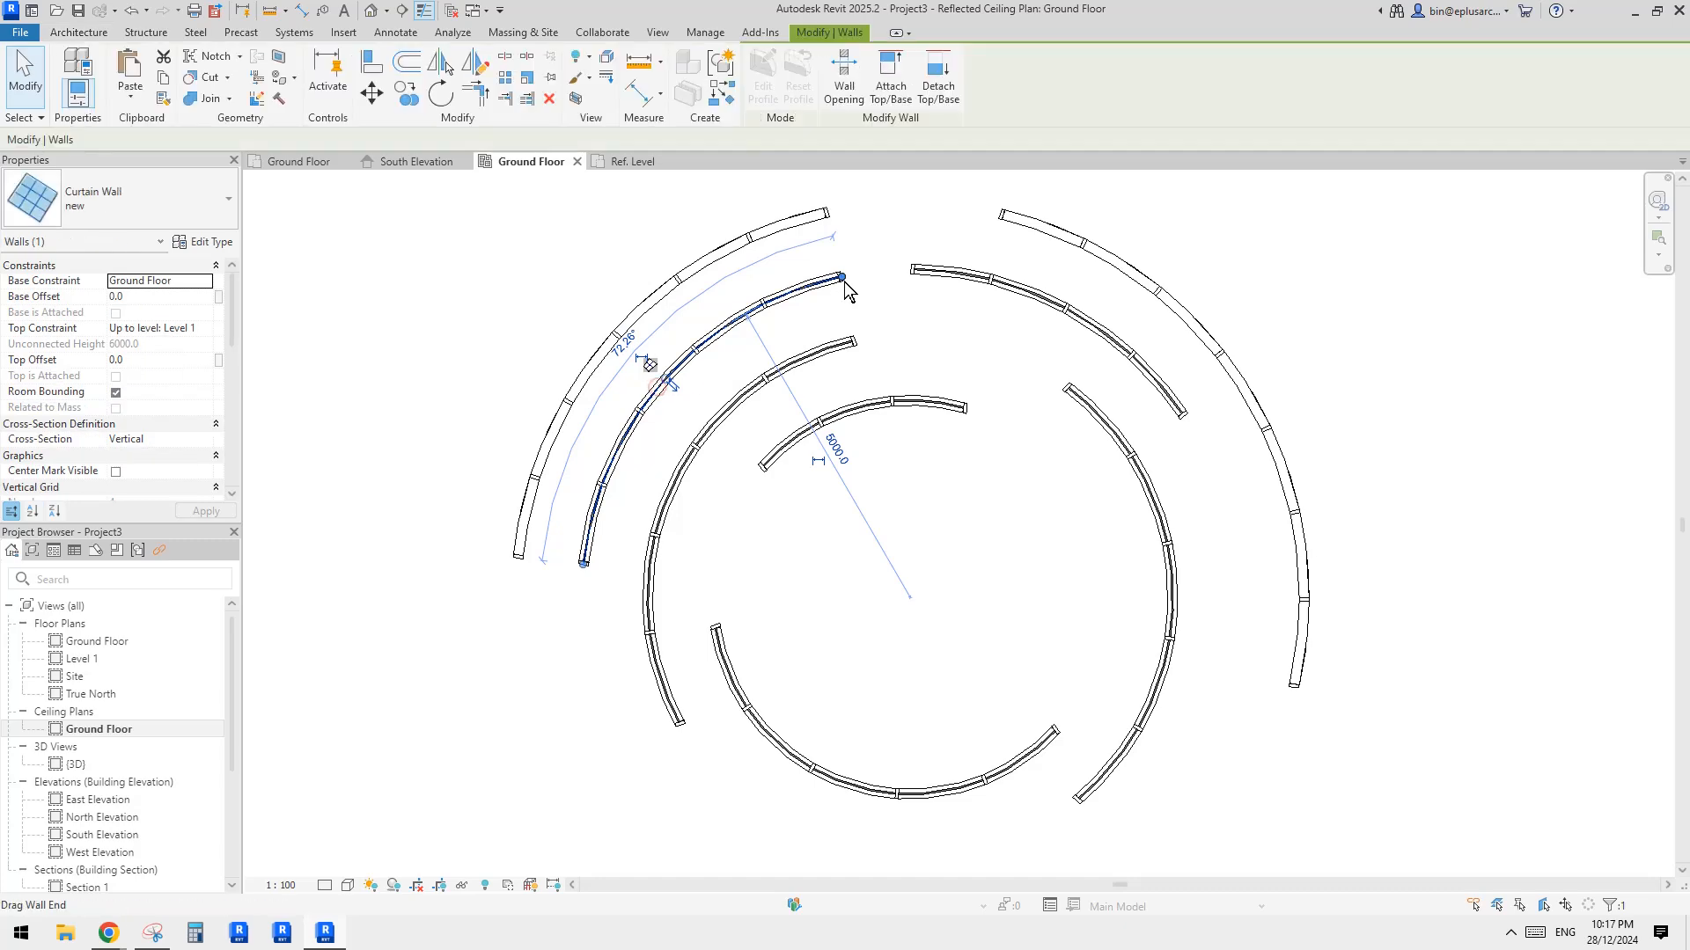
drag(836, 280, 695, 350)
middle_drag(697, 473, 714, 413)
drag(604, 513, 876, 805)
scroll(874, 625, down, 3)
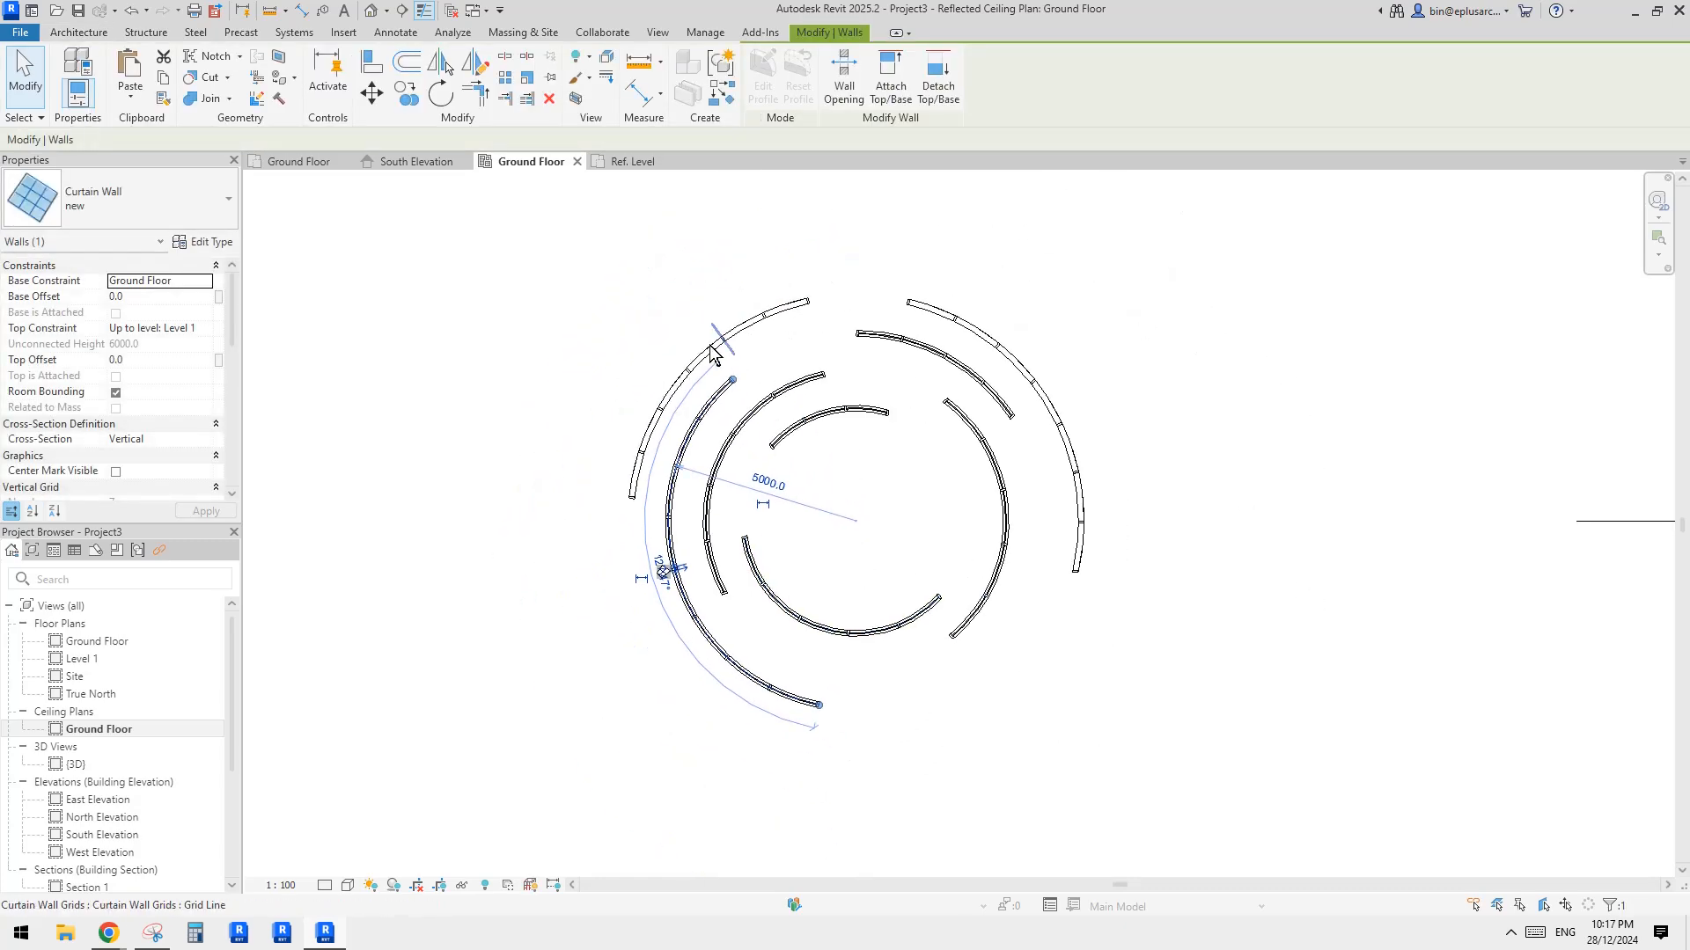
Step: Move both ends of the pasted outermost wall around its circle to form an arc of about 99° across the bottom
click(710, 346)
key(Escape)
click(708, 352)
key(Escape)
click(707, 355)
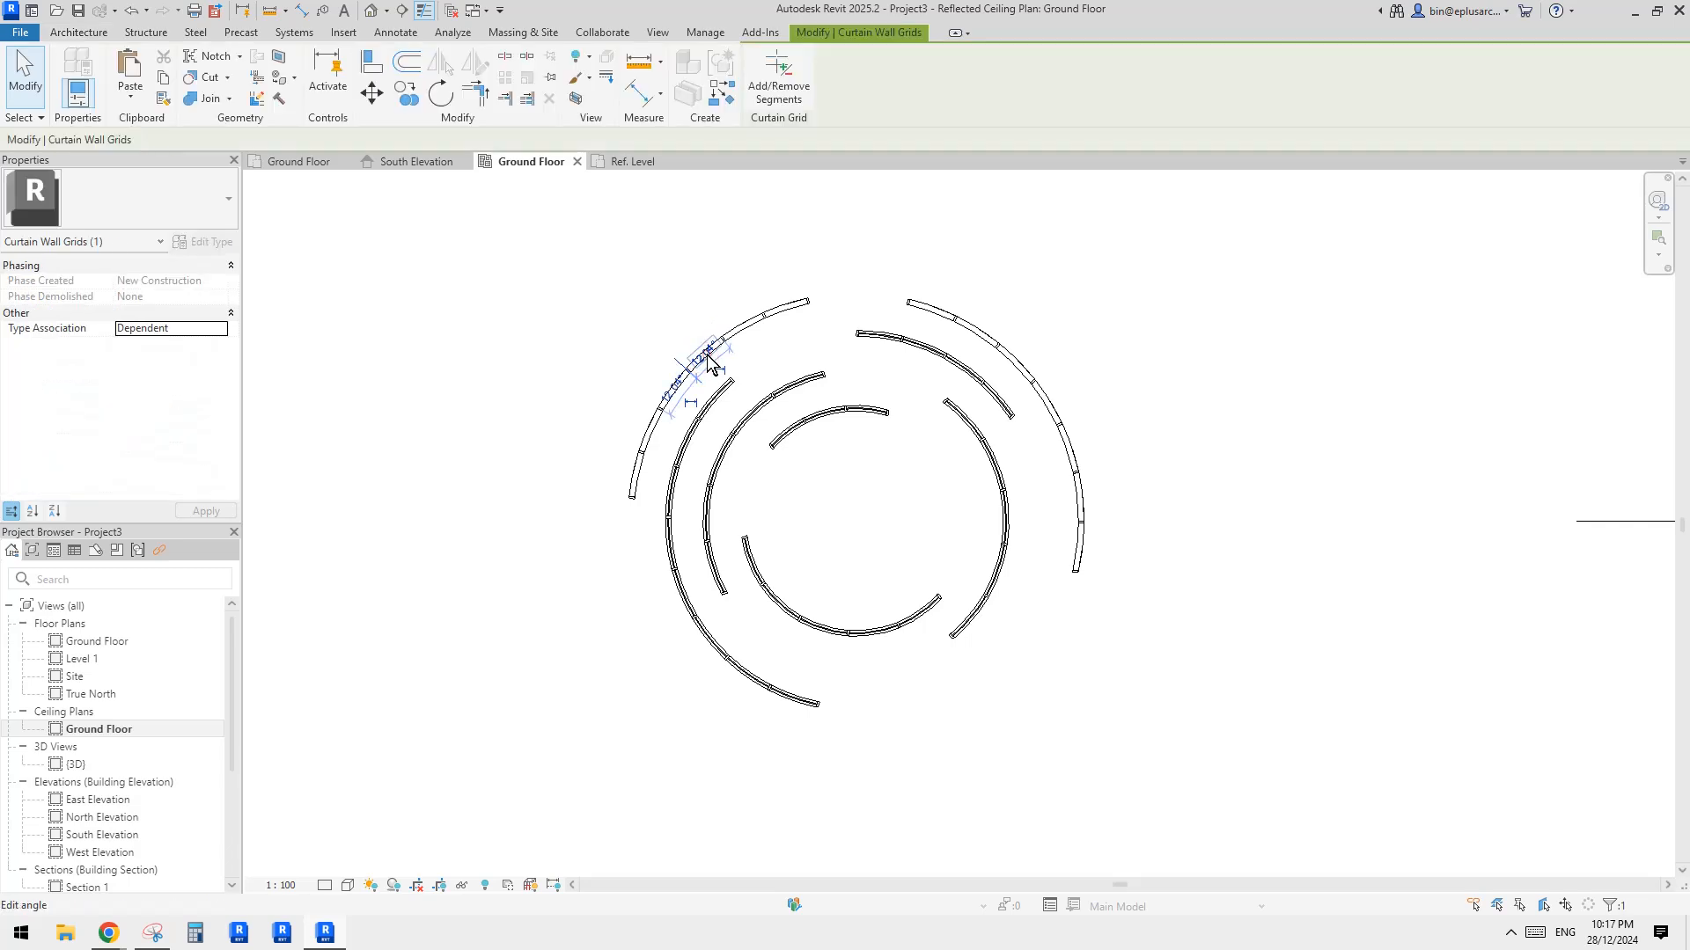
key(Escape)
click(747, 335)
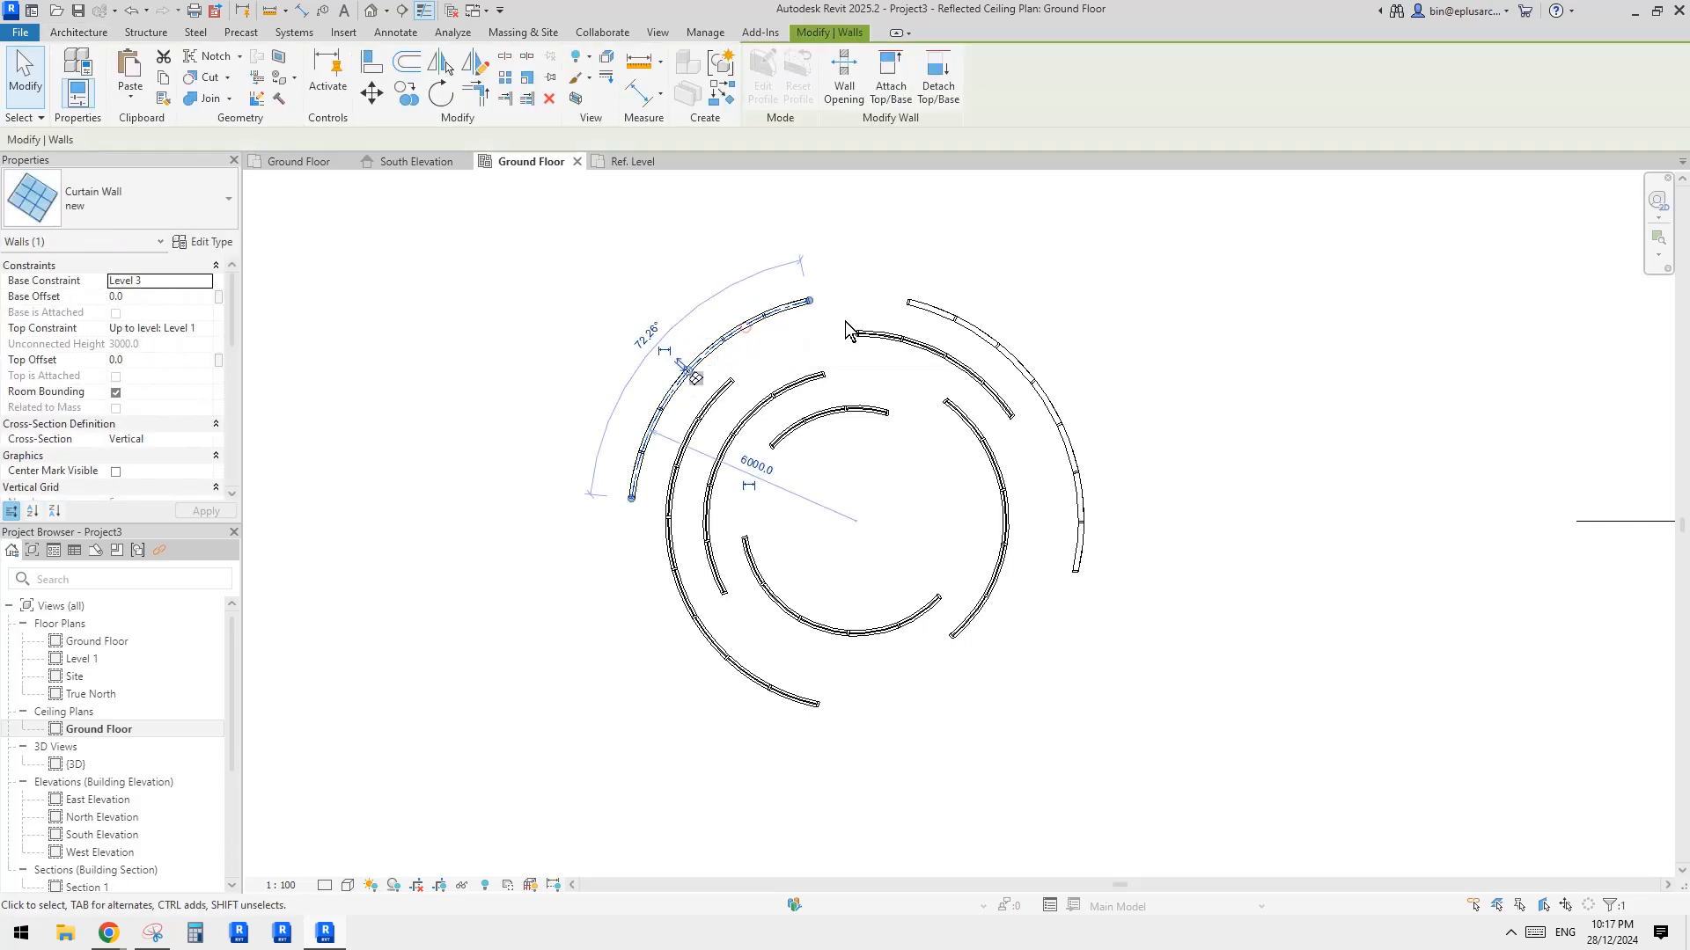
drag(631, 498, 645, 600)
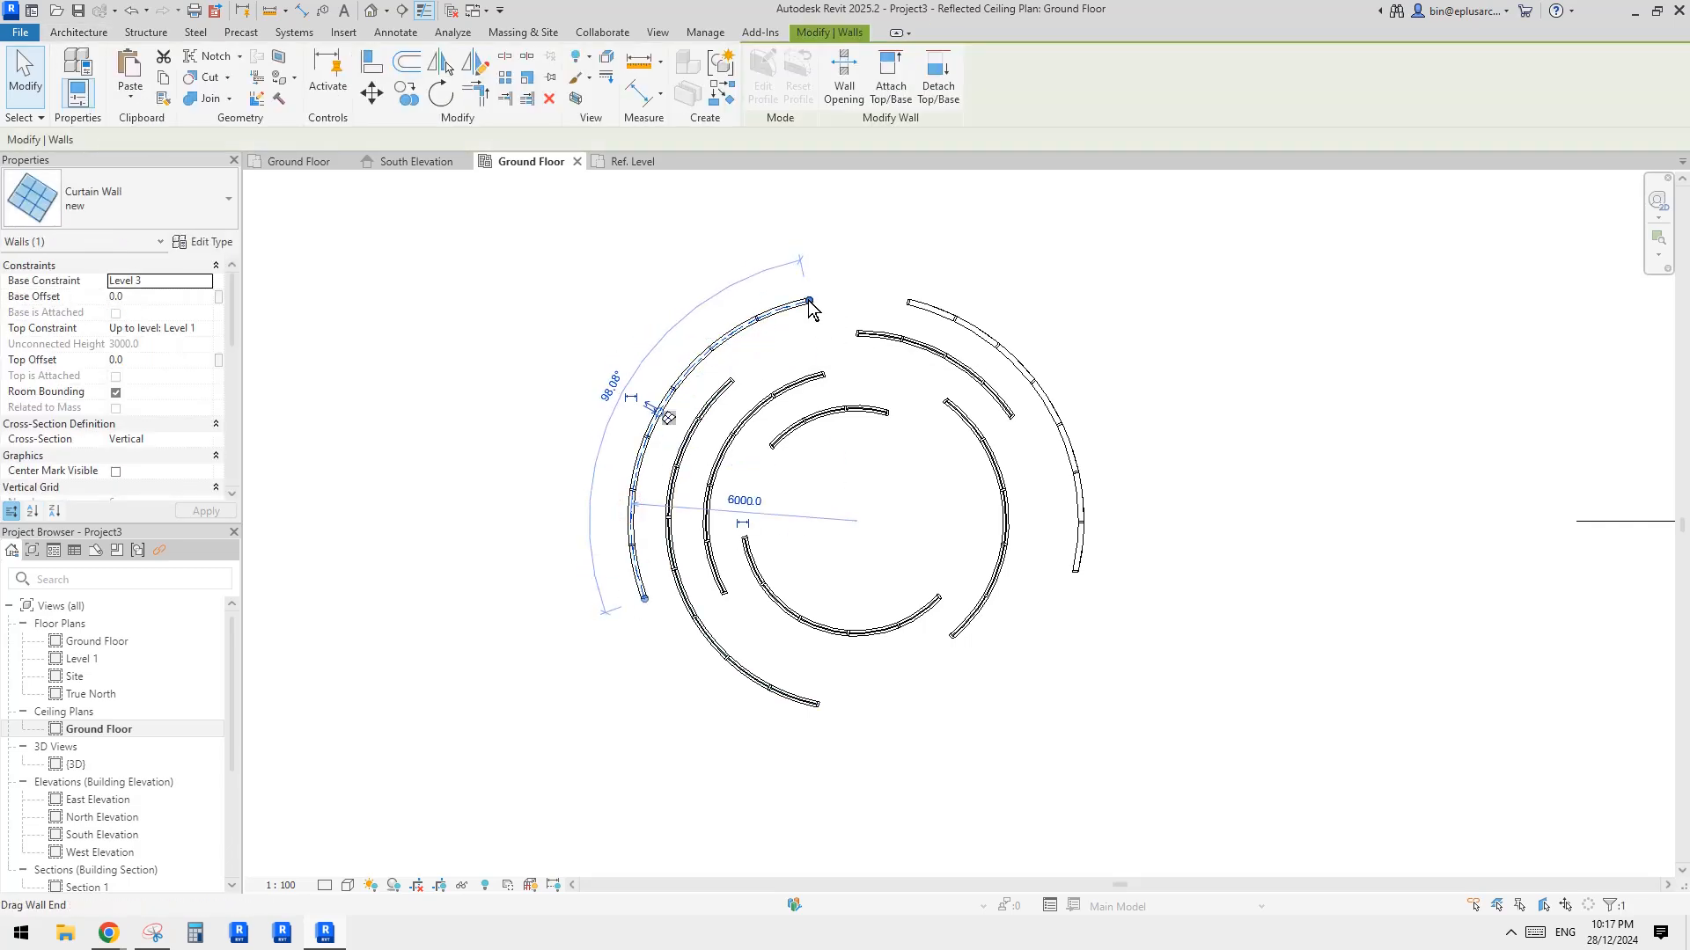
drag(810, 305, 693, 732)
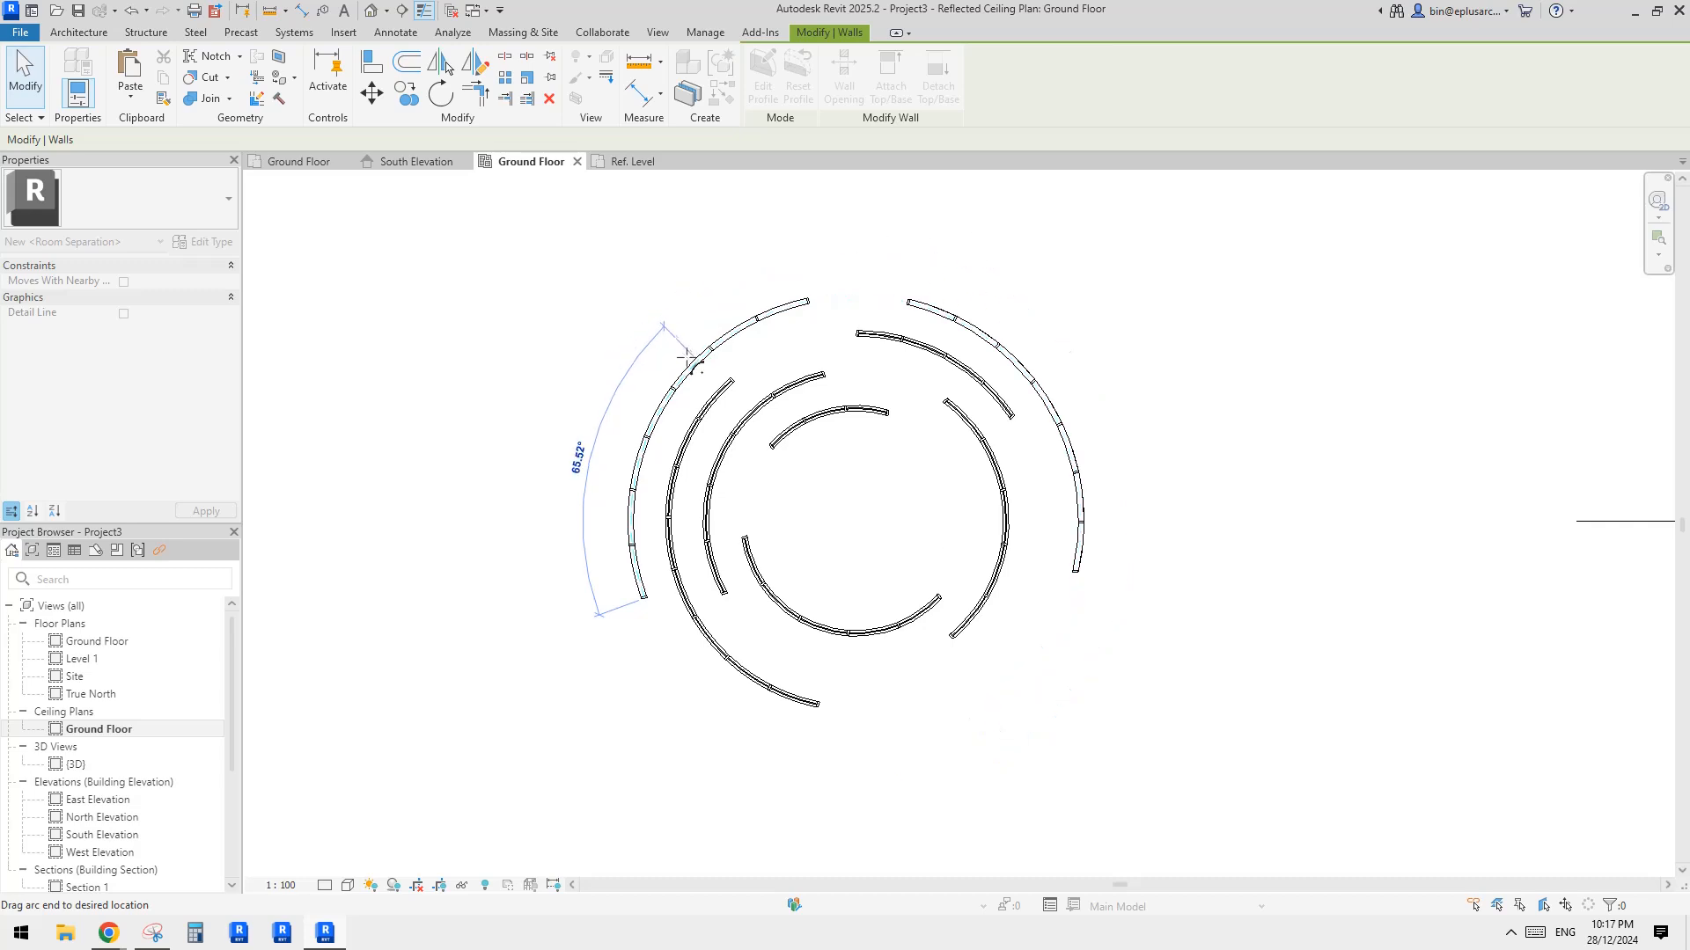
drag(676, 479, 1003, 670)
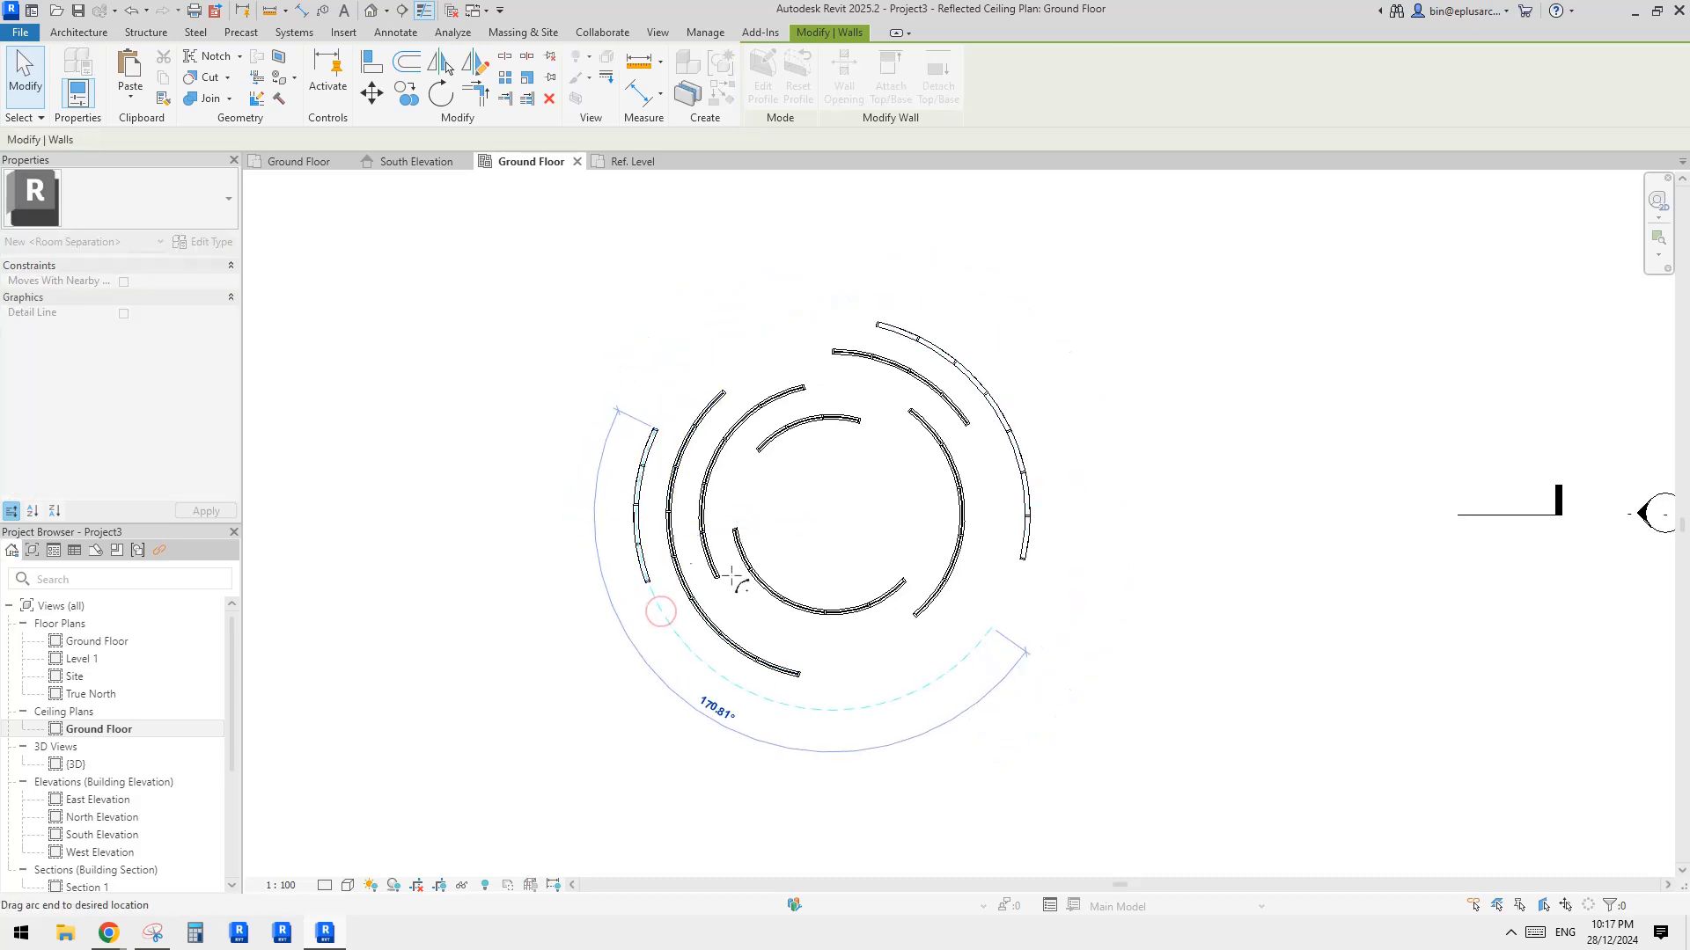
drag(662, 433, 707, 635)
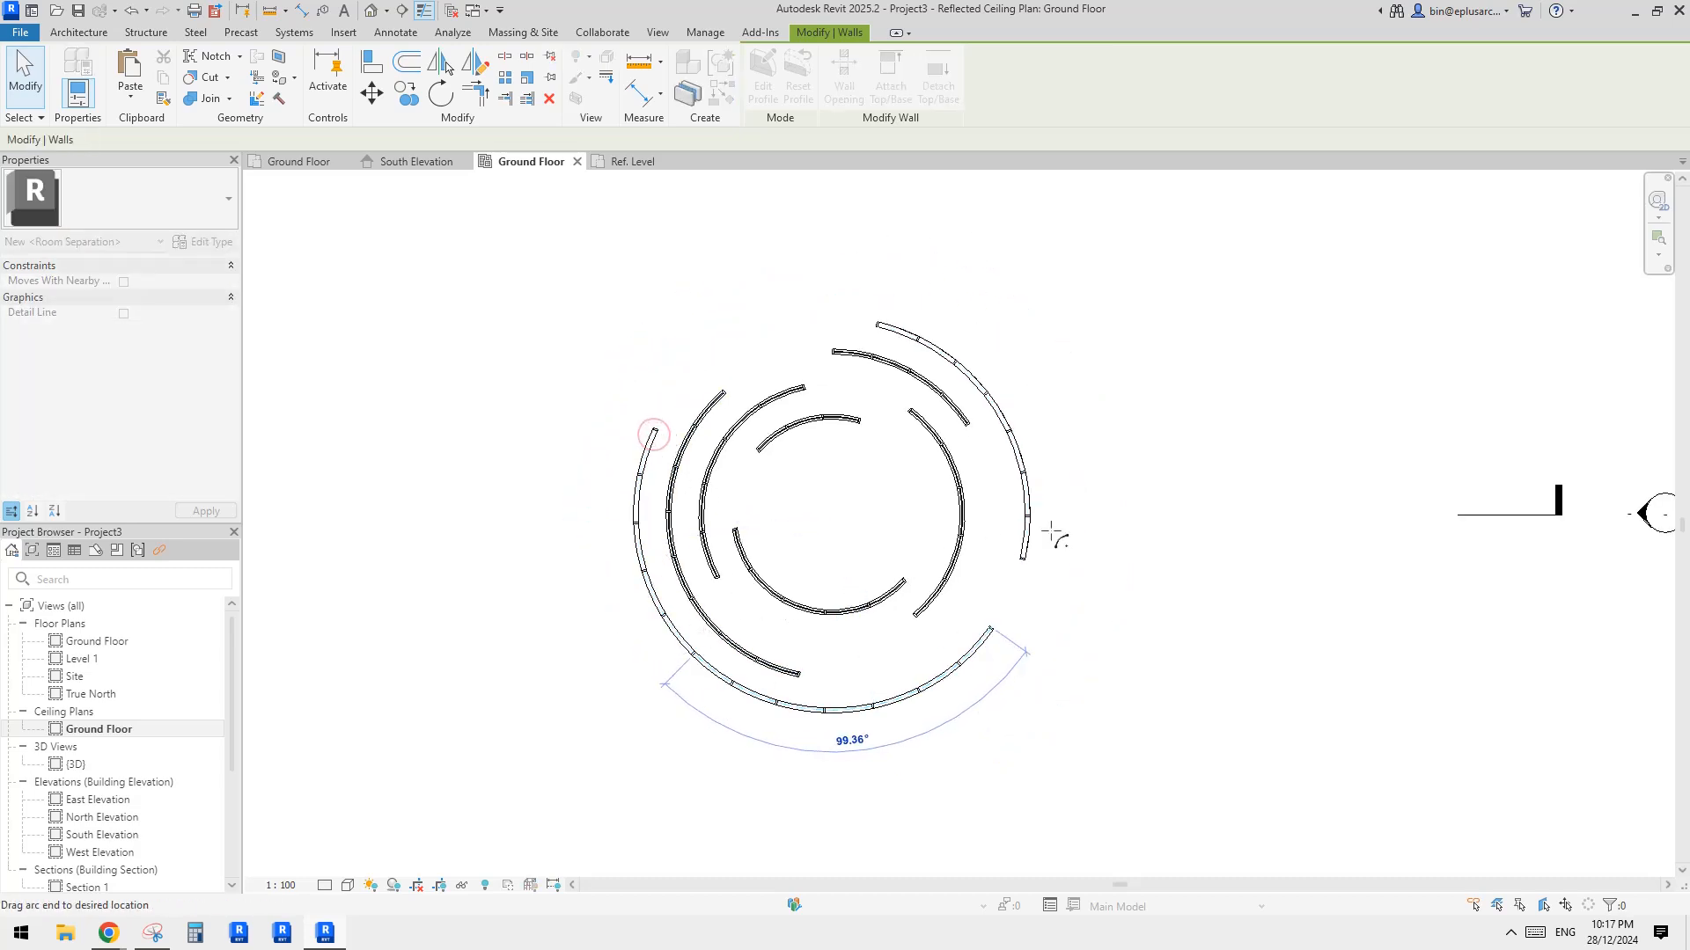
scroll(1051, 531, up, 2)
middle_drag(852, 444, 897, 451)
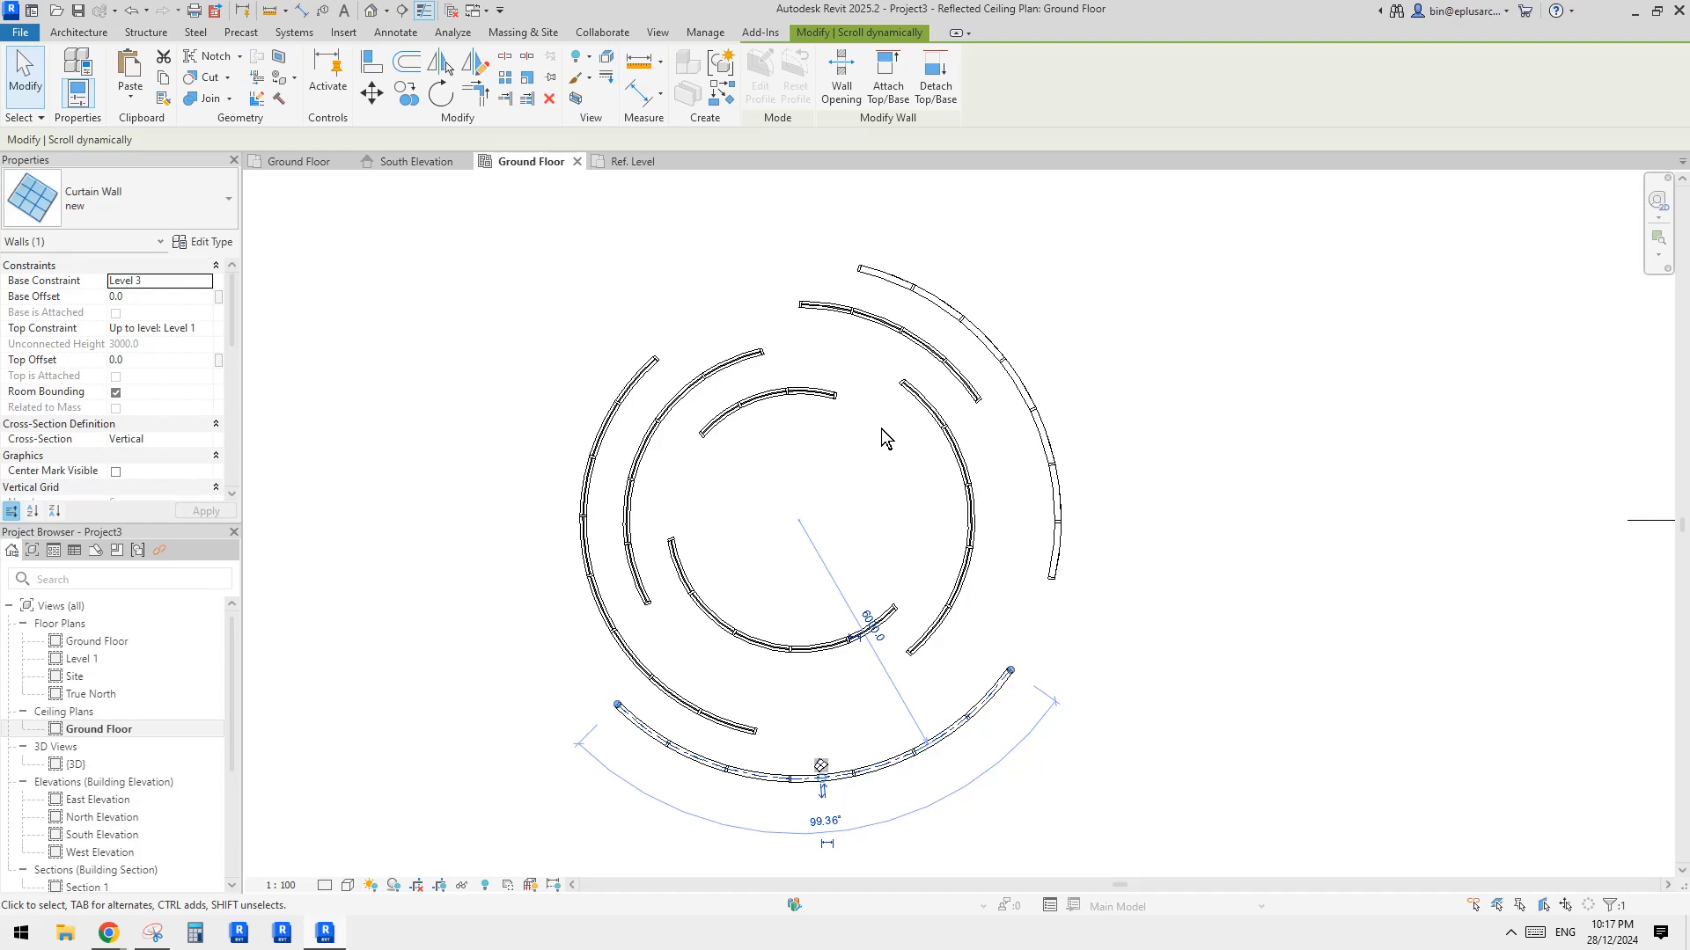
click(827, 509)
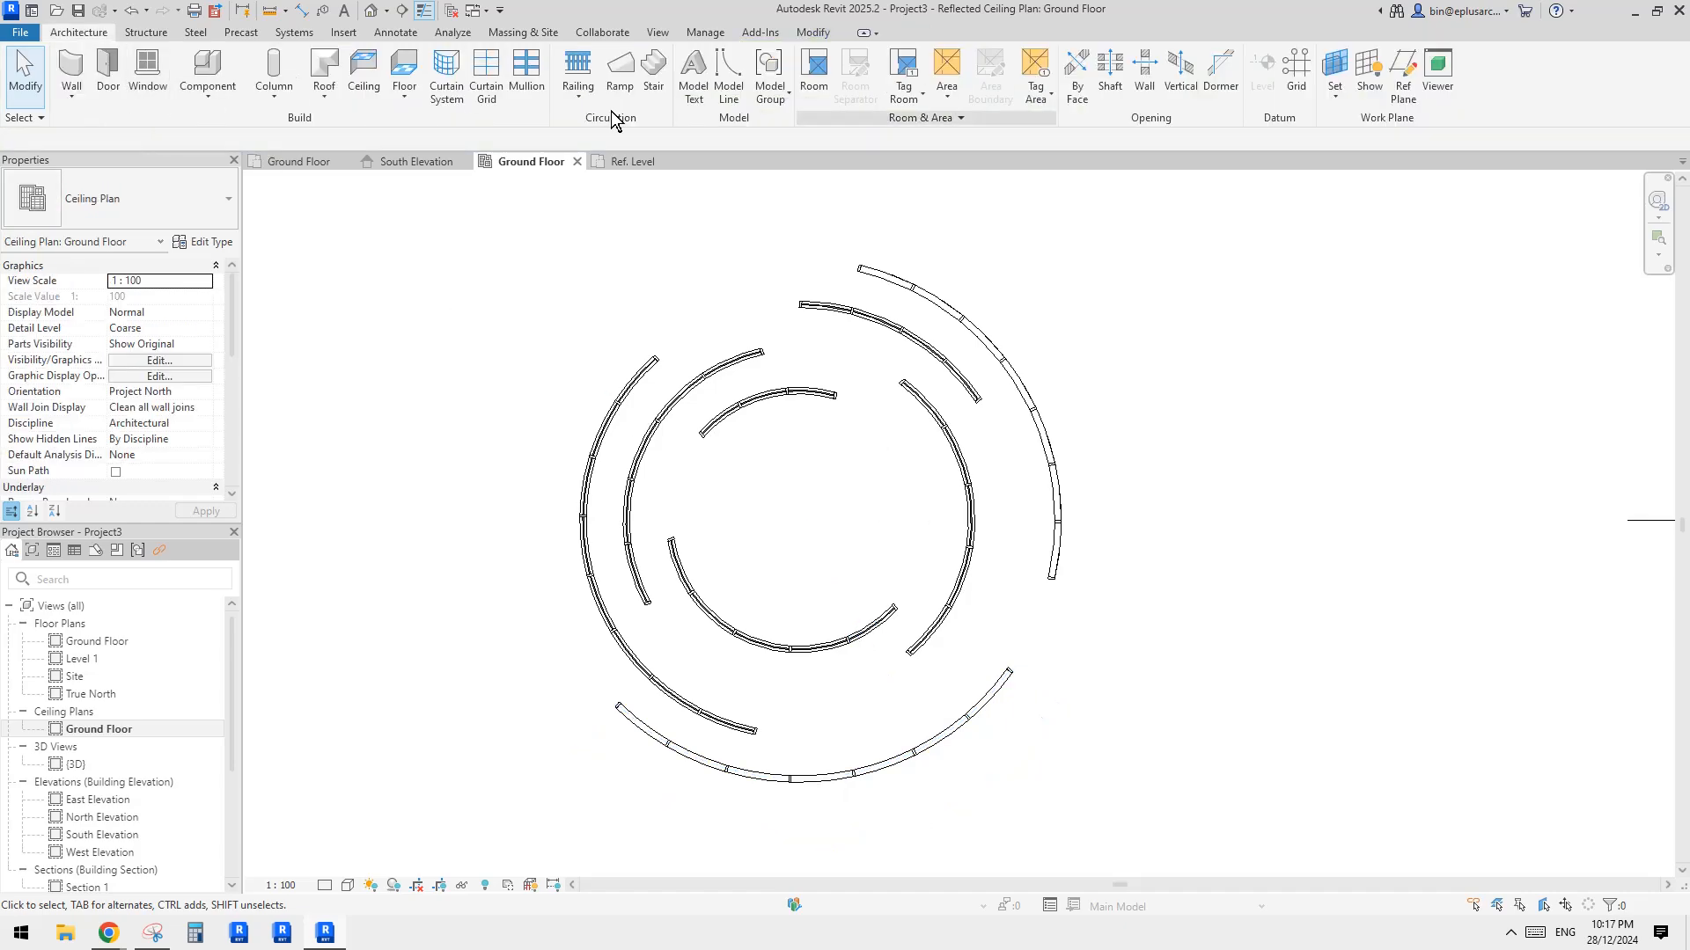
Step: Paste another set of the copied curved walls aligned to the same place
click(812, 32)
click(130, 97)
click(192, 220)
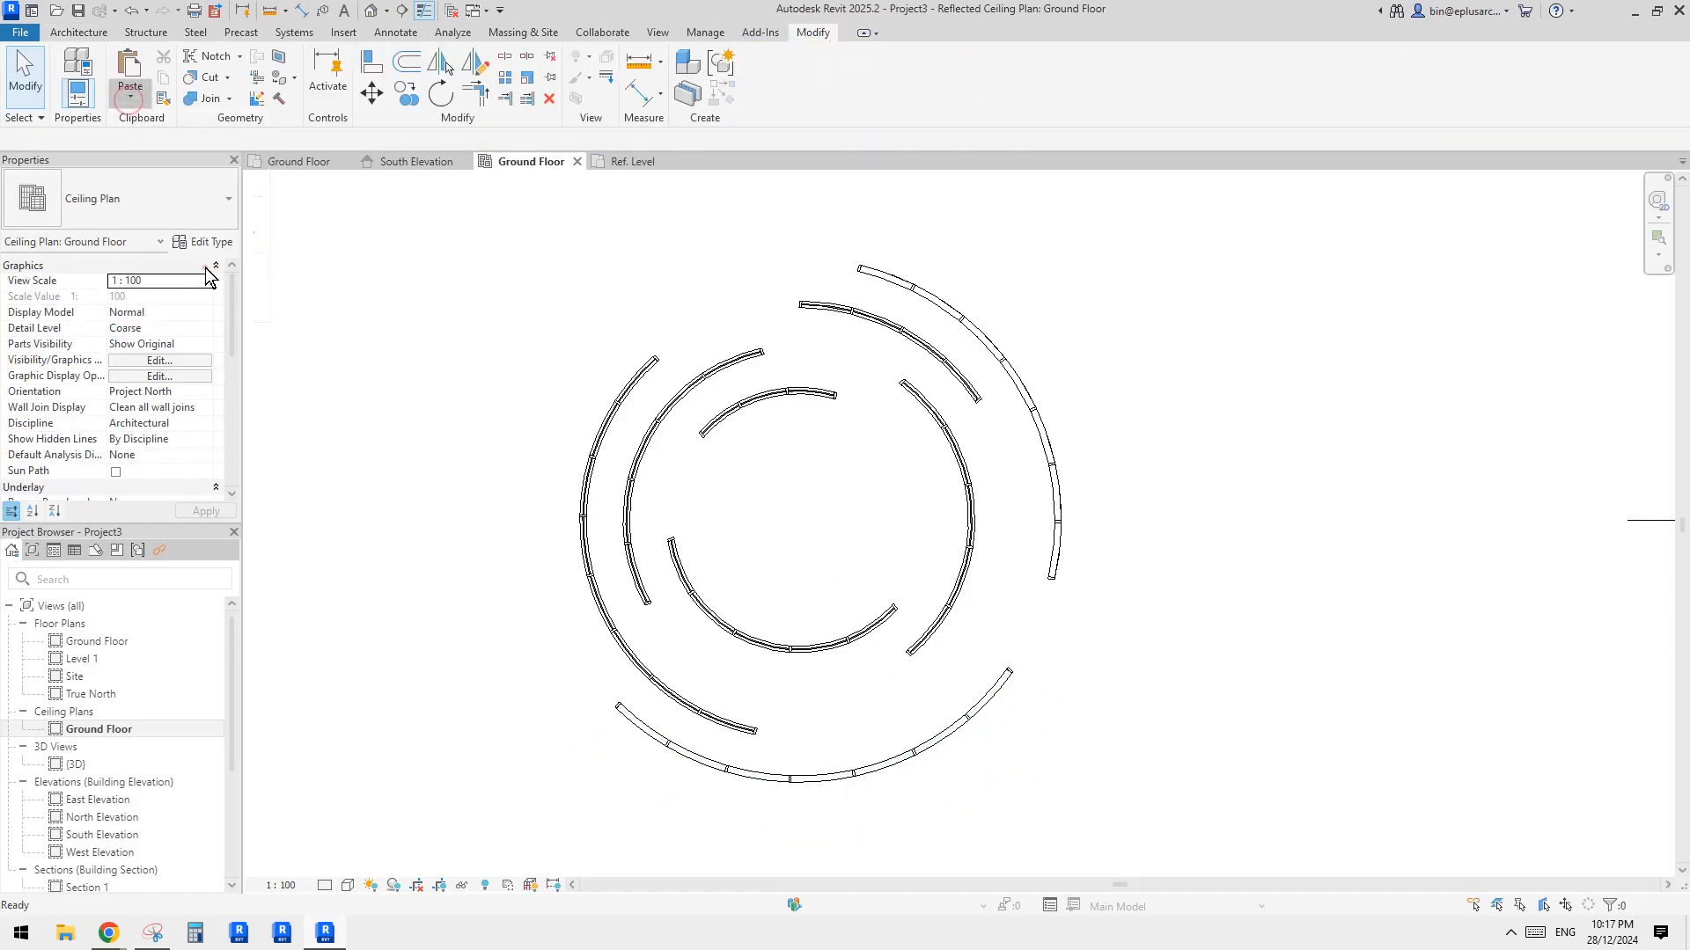
scroll(689, 400, up, 2)
key(Escape)
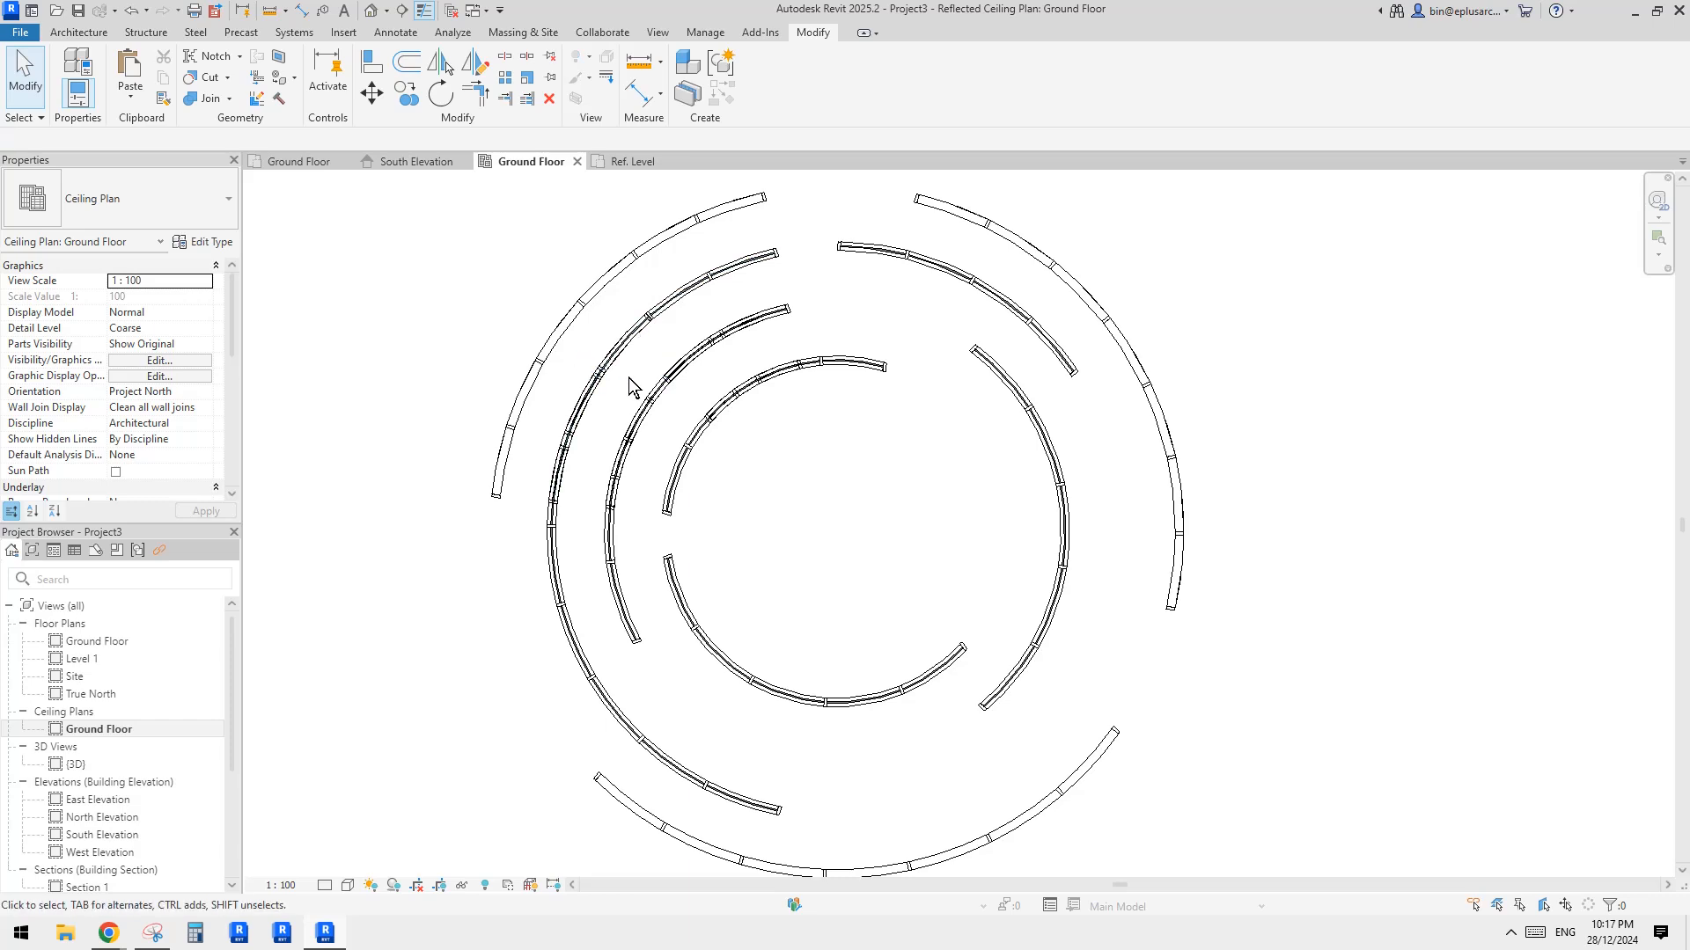
Step: Delete the newly pasted 5000-radius wall that overlaps the existing long arc on the left
scroll(621, 449, down, 1)
click(541, 404)
key(Escape)
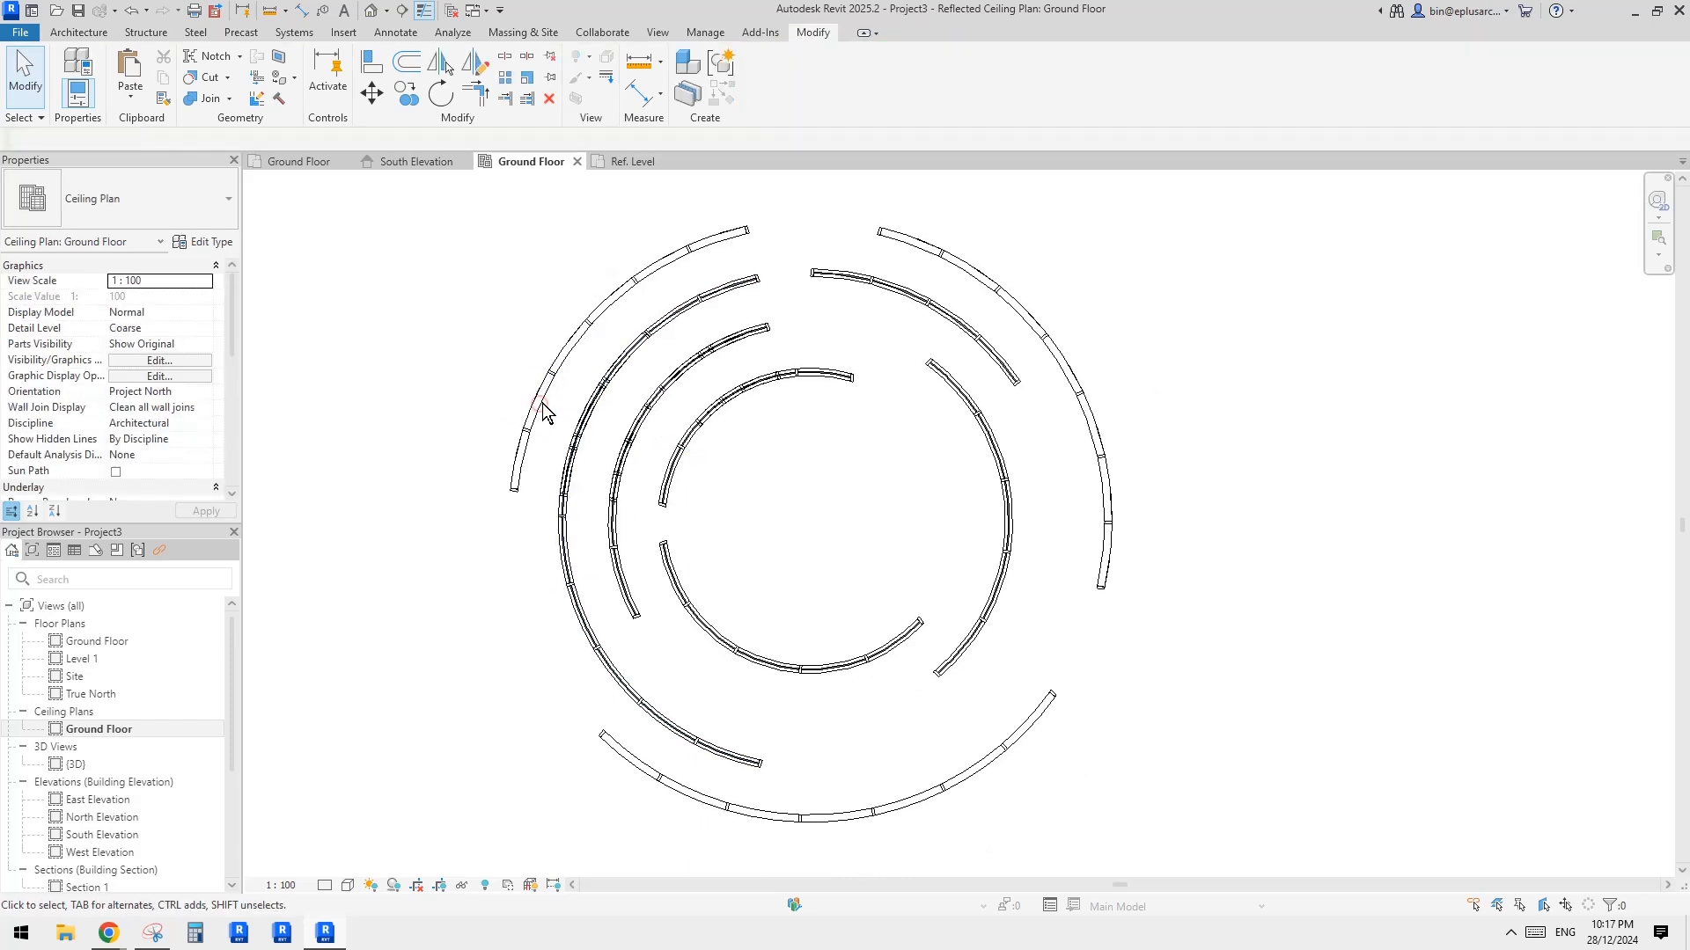
click(535, 402)
key(Escape)
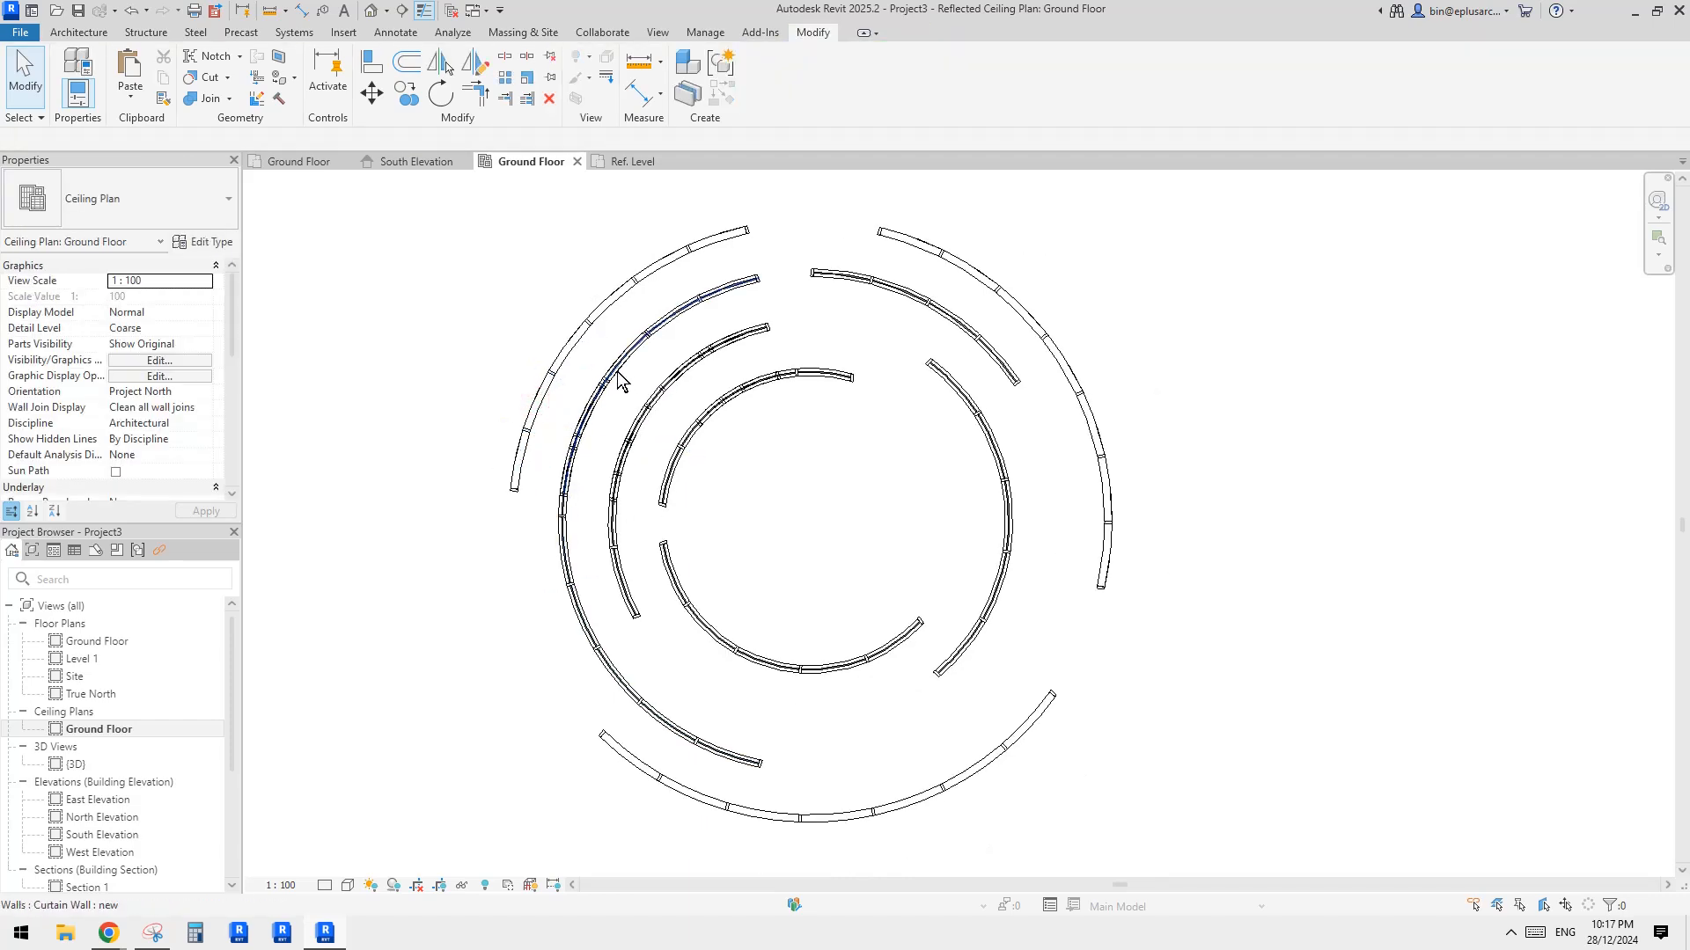
click(616, 371)
key(Delete)
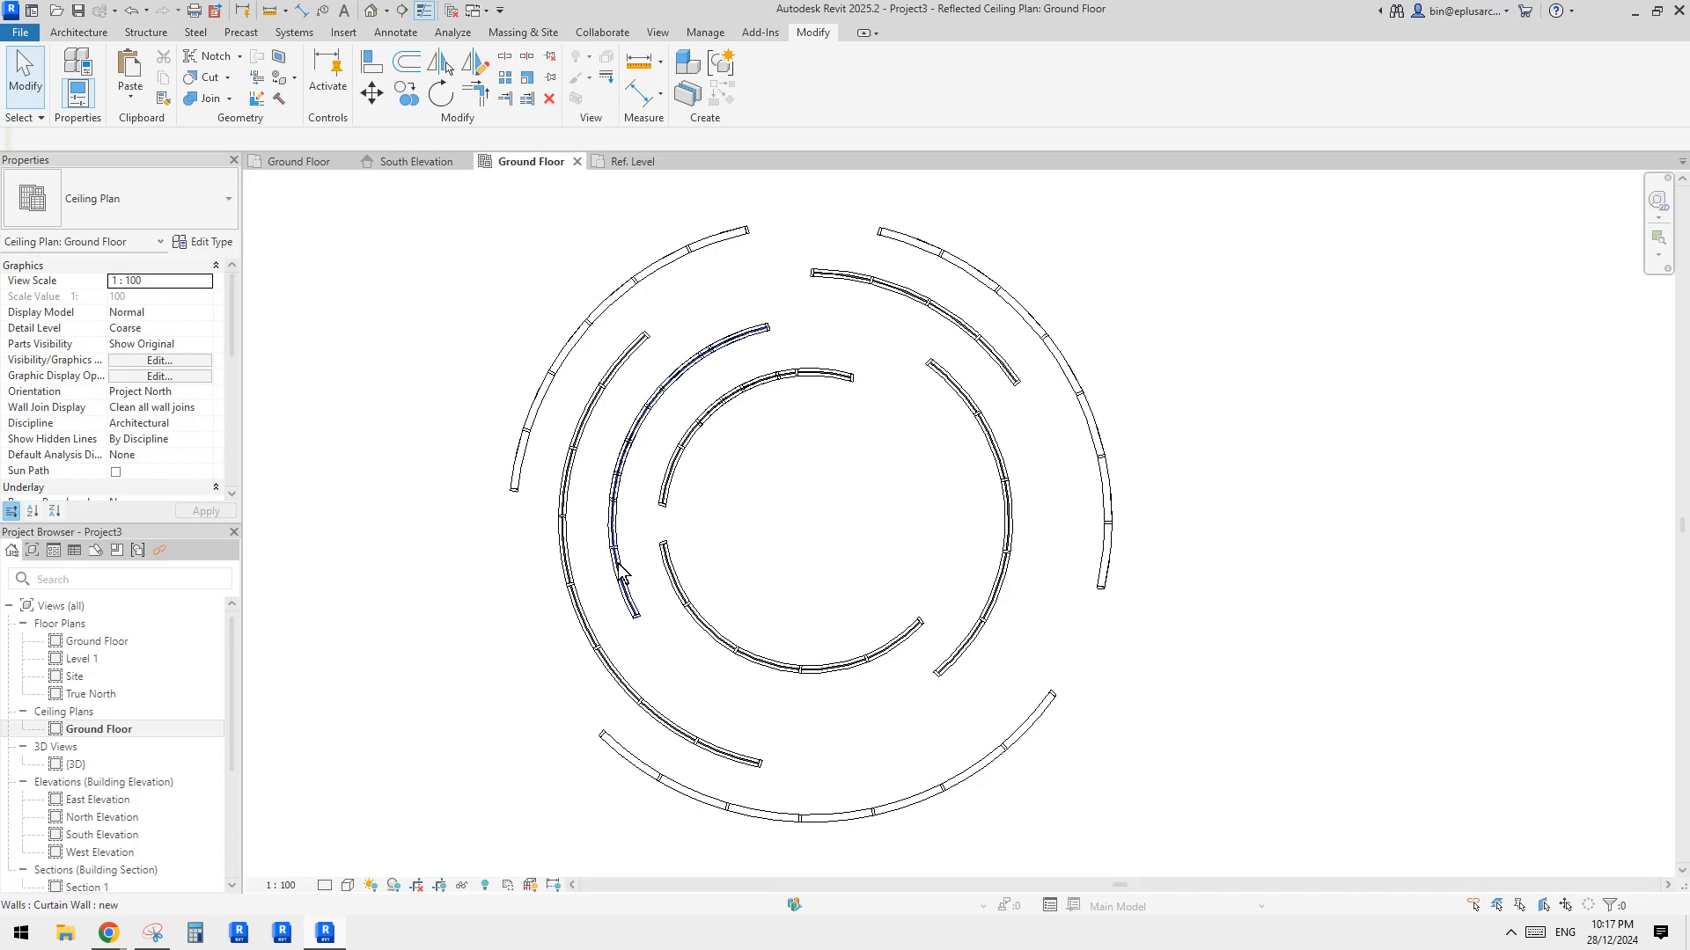
Step: Move both ends of the newly pasted 4000-radius wall along its circle to form a short arc at the top
click(621, 570)
drag(735, 356, 877, 332)
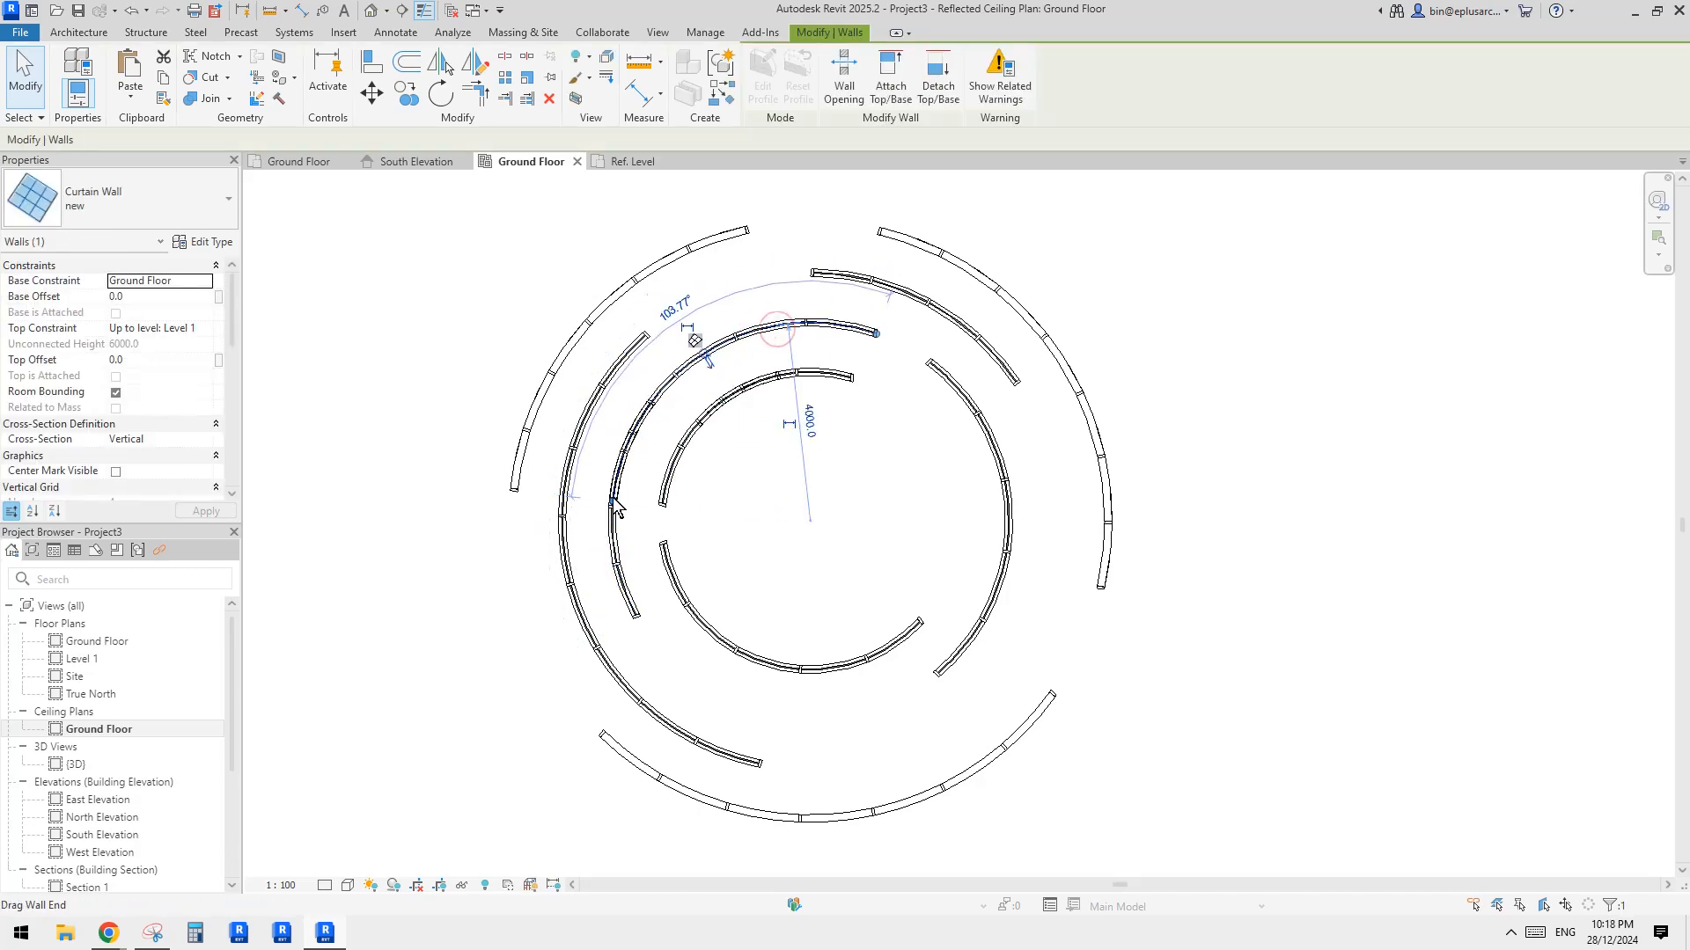
drag(613, 498, 725, 340)
key(Escape)
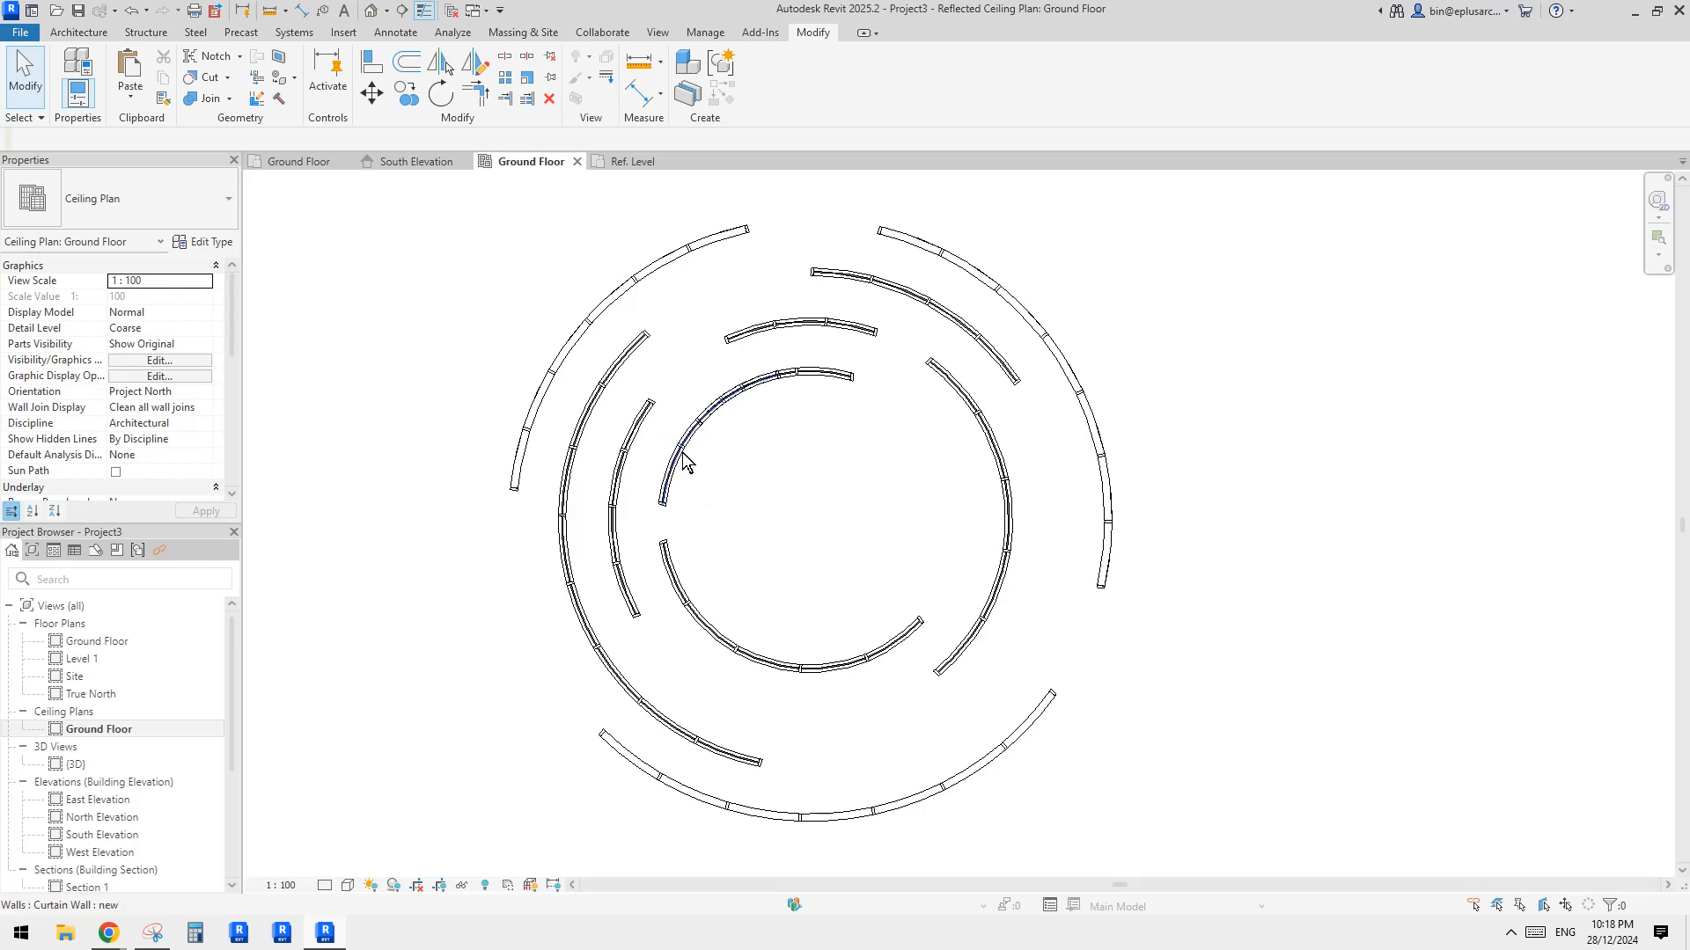
Step: Shift the shorter overlapping innermost wall around its circle by its ends so it arcs over the upper right
drag(684, 462, 878, 491)
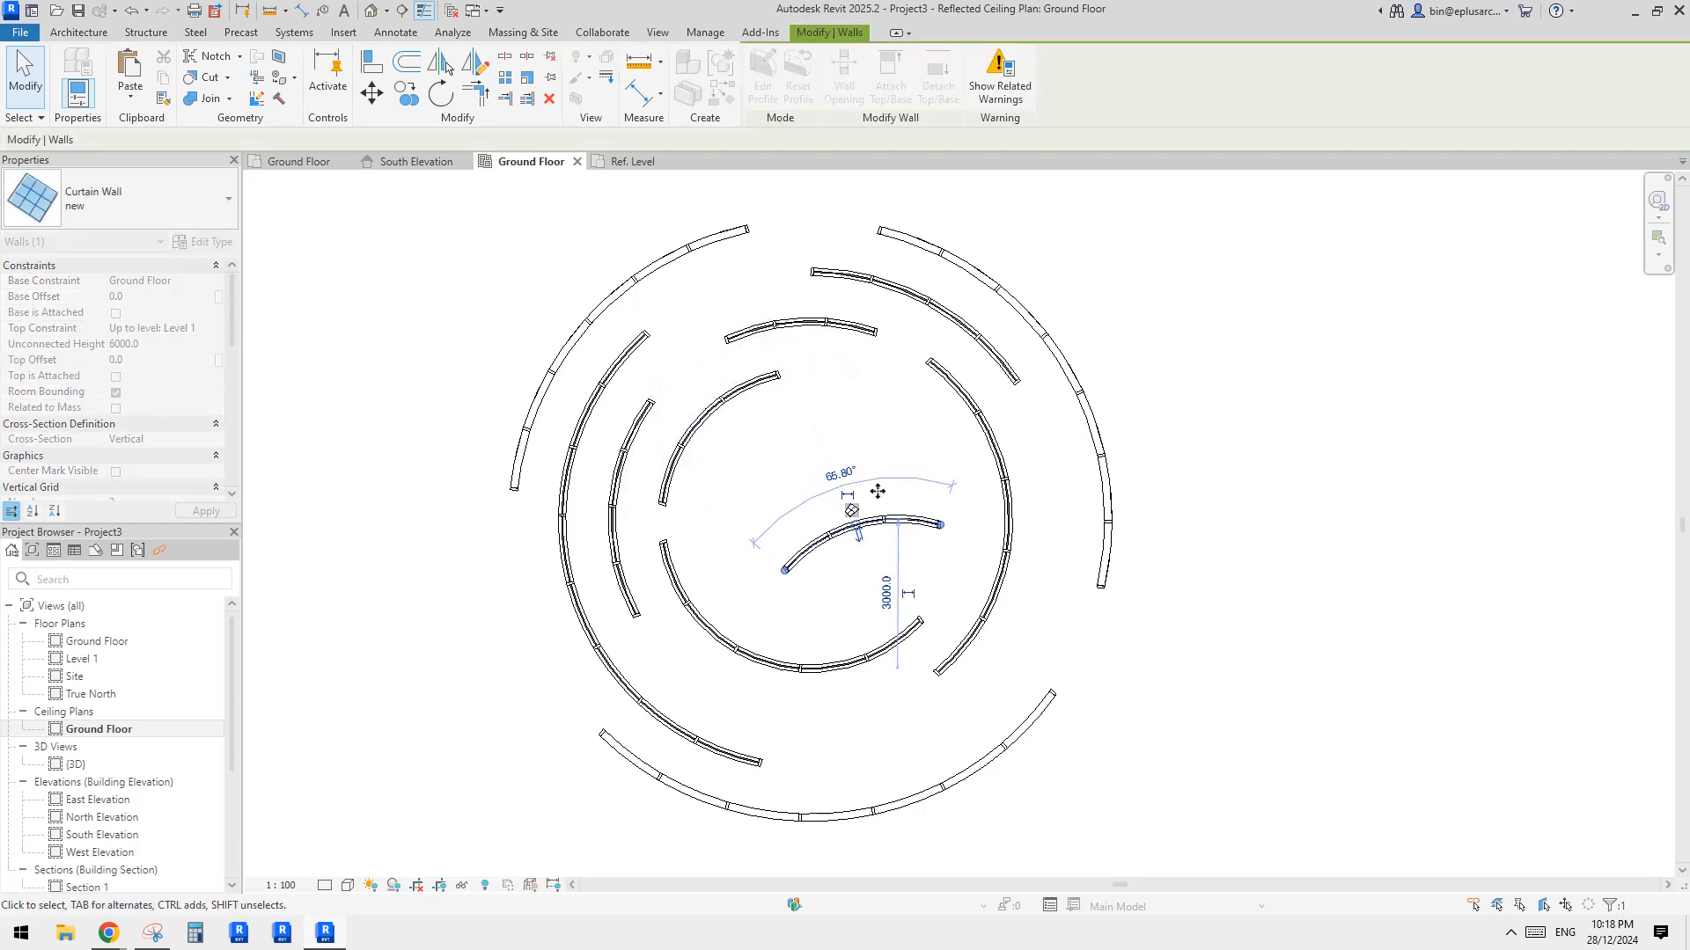
key(ctrl+z)
click(821, 370)
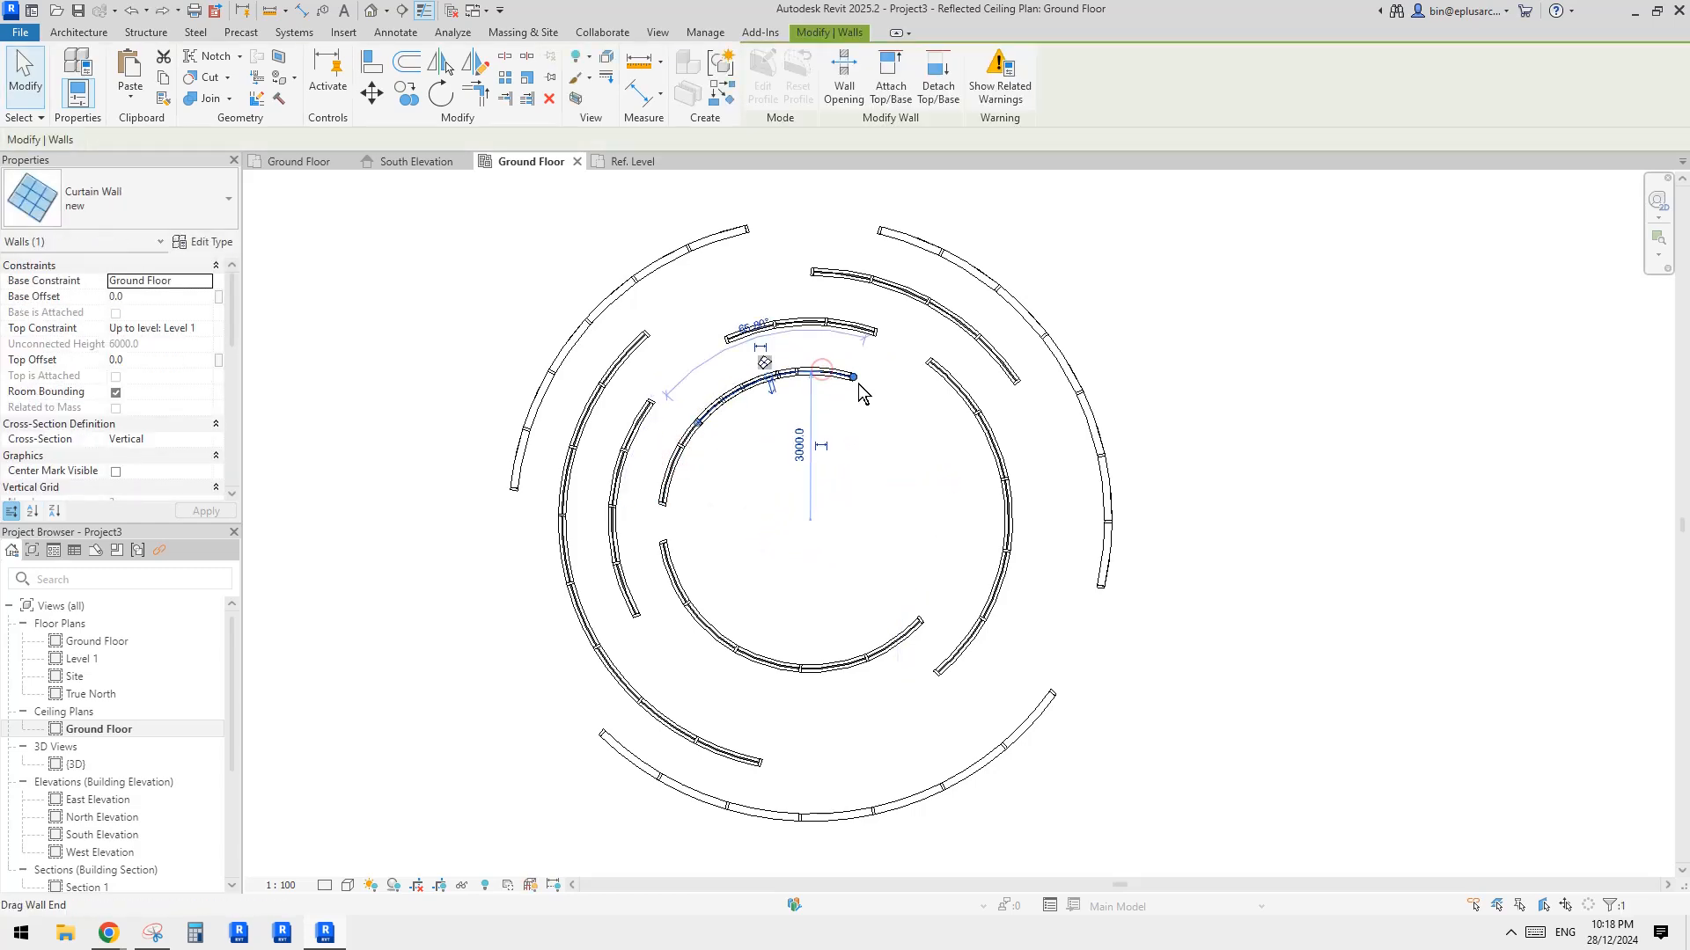
drag(858, 384, 956, 525)
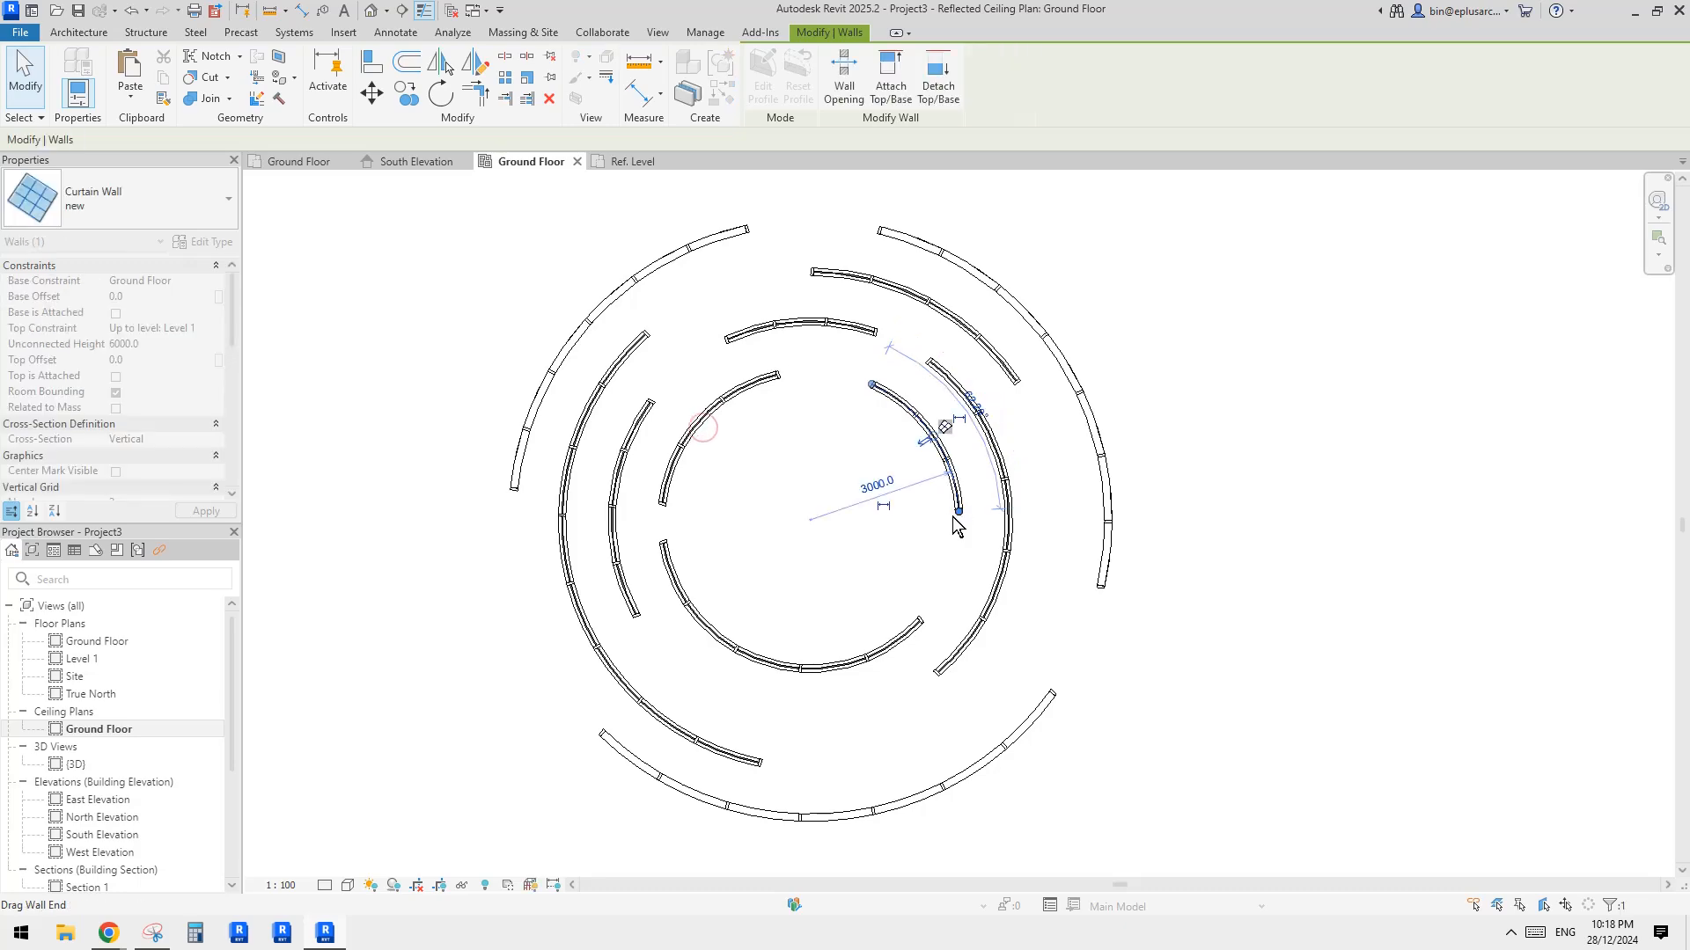
Step: Extend the lower end of the left 4000-radius wall further around its circle toward the bottom
scroll(955, 520, down, 1)
middle_drag(911, 560, 936, 520)
key(Escape)
click(723, 493)
drag(745, 562, 871, 631)
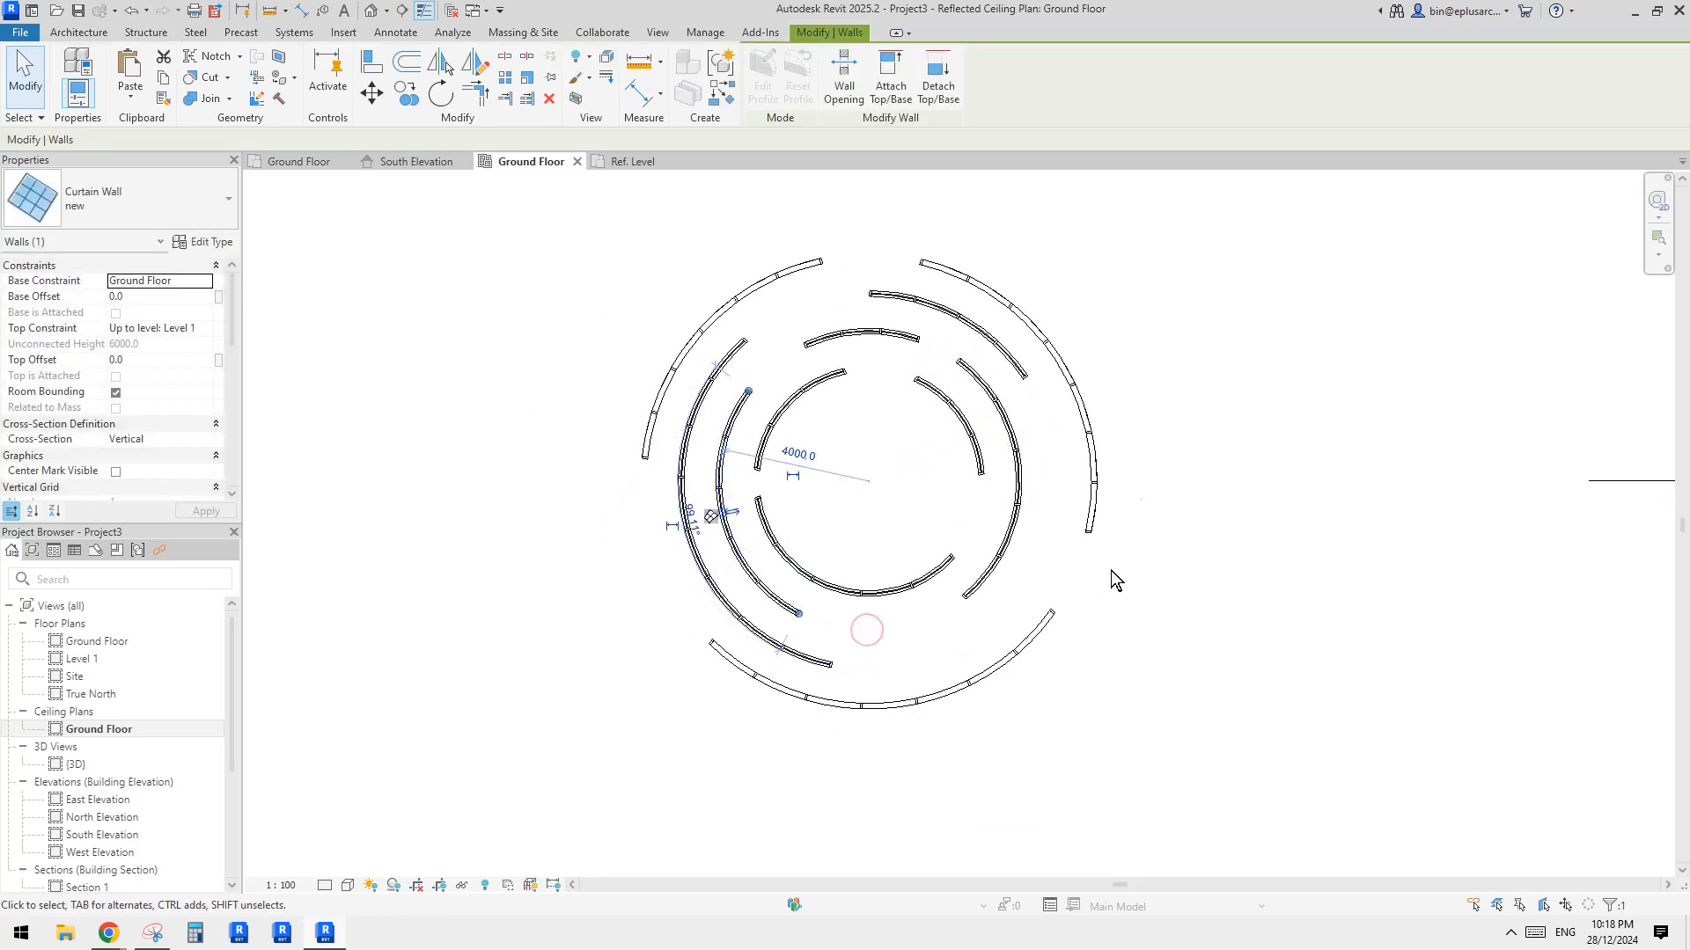
Step: Extend the lower end of the right-hand 4000-radius wall further around its circle toward the bottom
key(Escape)
click(992, 670)
key(Escape)
middle_drag(797, 412, 792, 428)
scroll(1018, 649, up, 2)
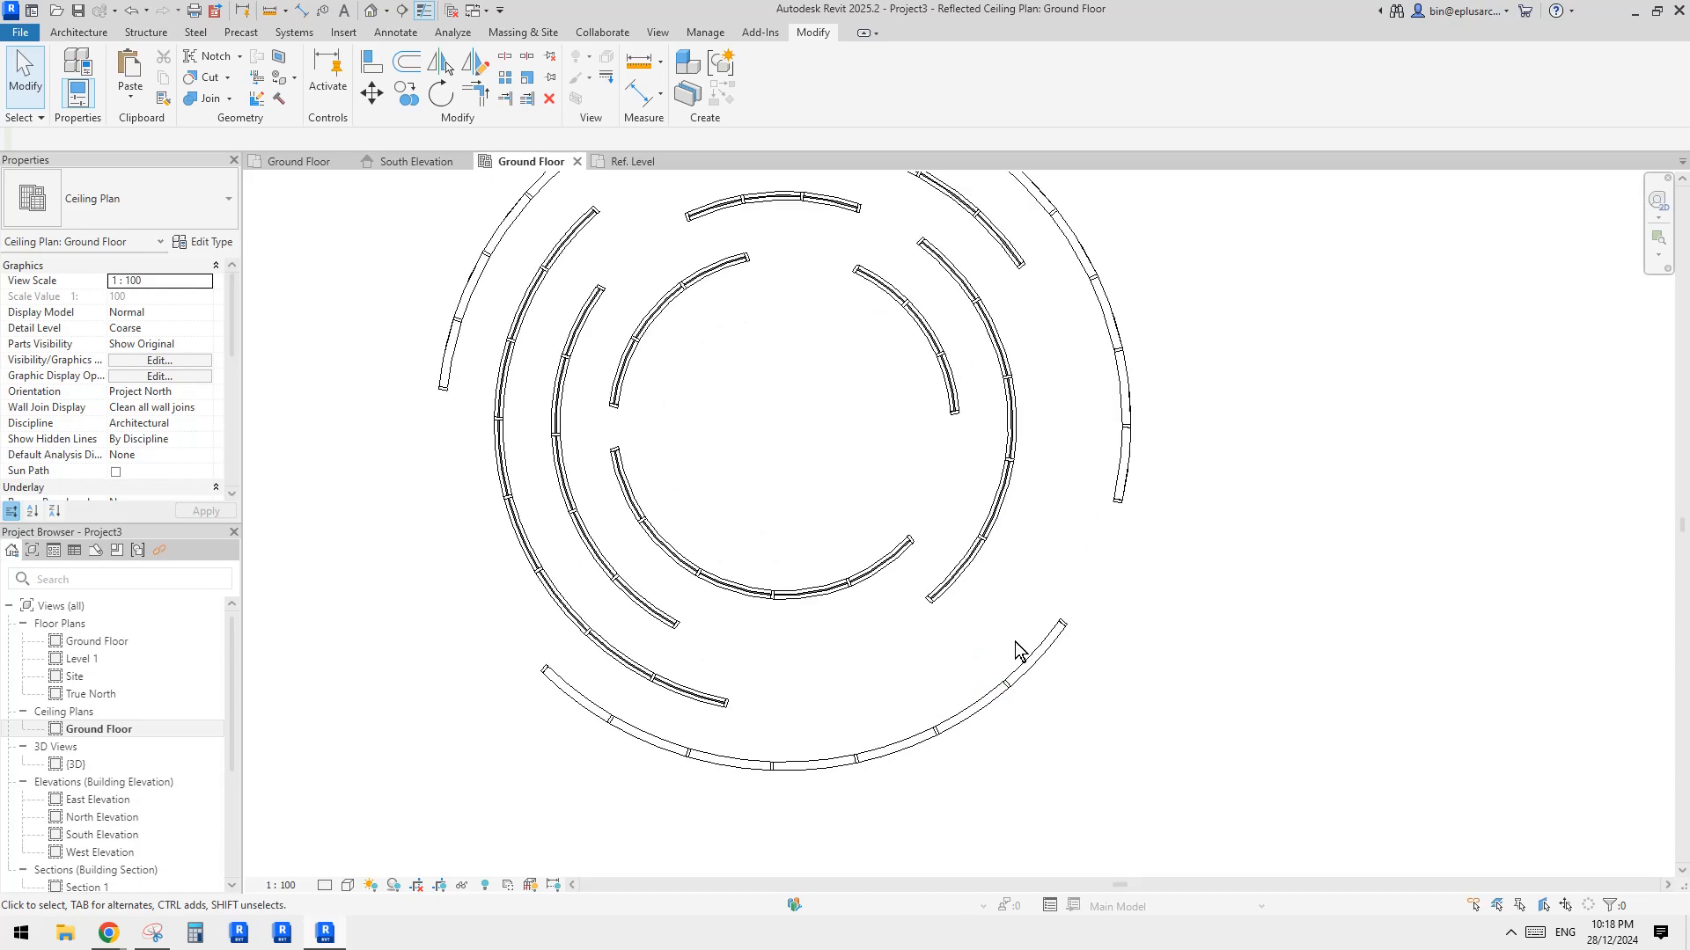
scroll(1018, 498, down, 1)
click(967, 561)
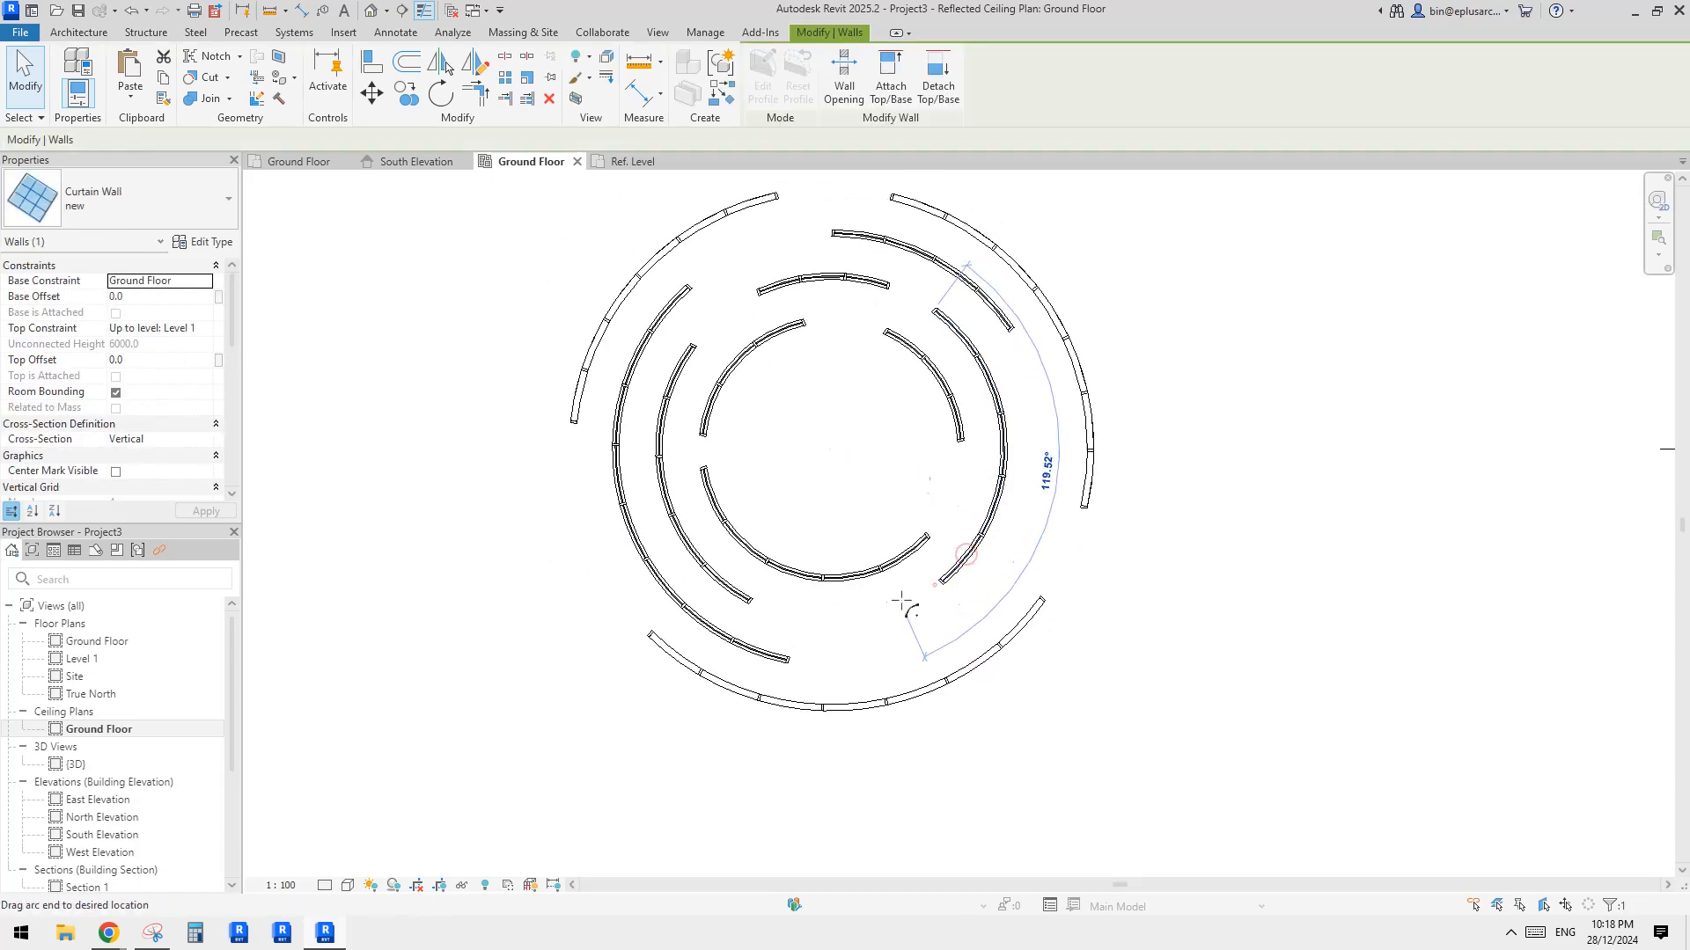
Step: Extend the upper-right 5000-radius wall to about a 90° arc and lengthen the outer-left wall downward around its circle to 90°
click(1001, 315)
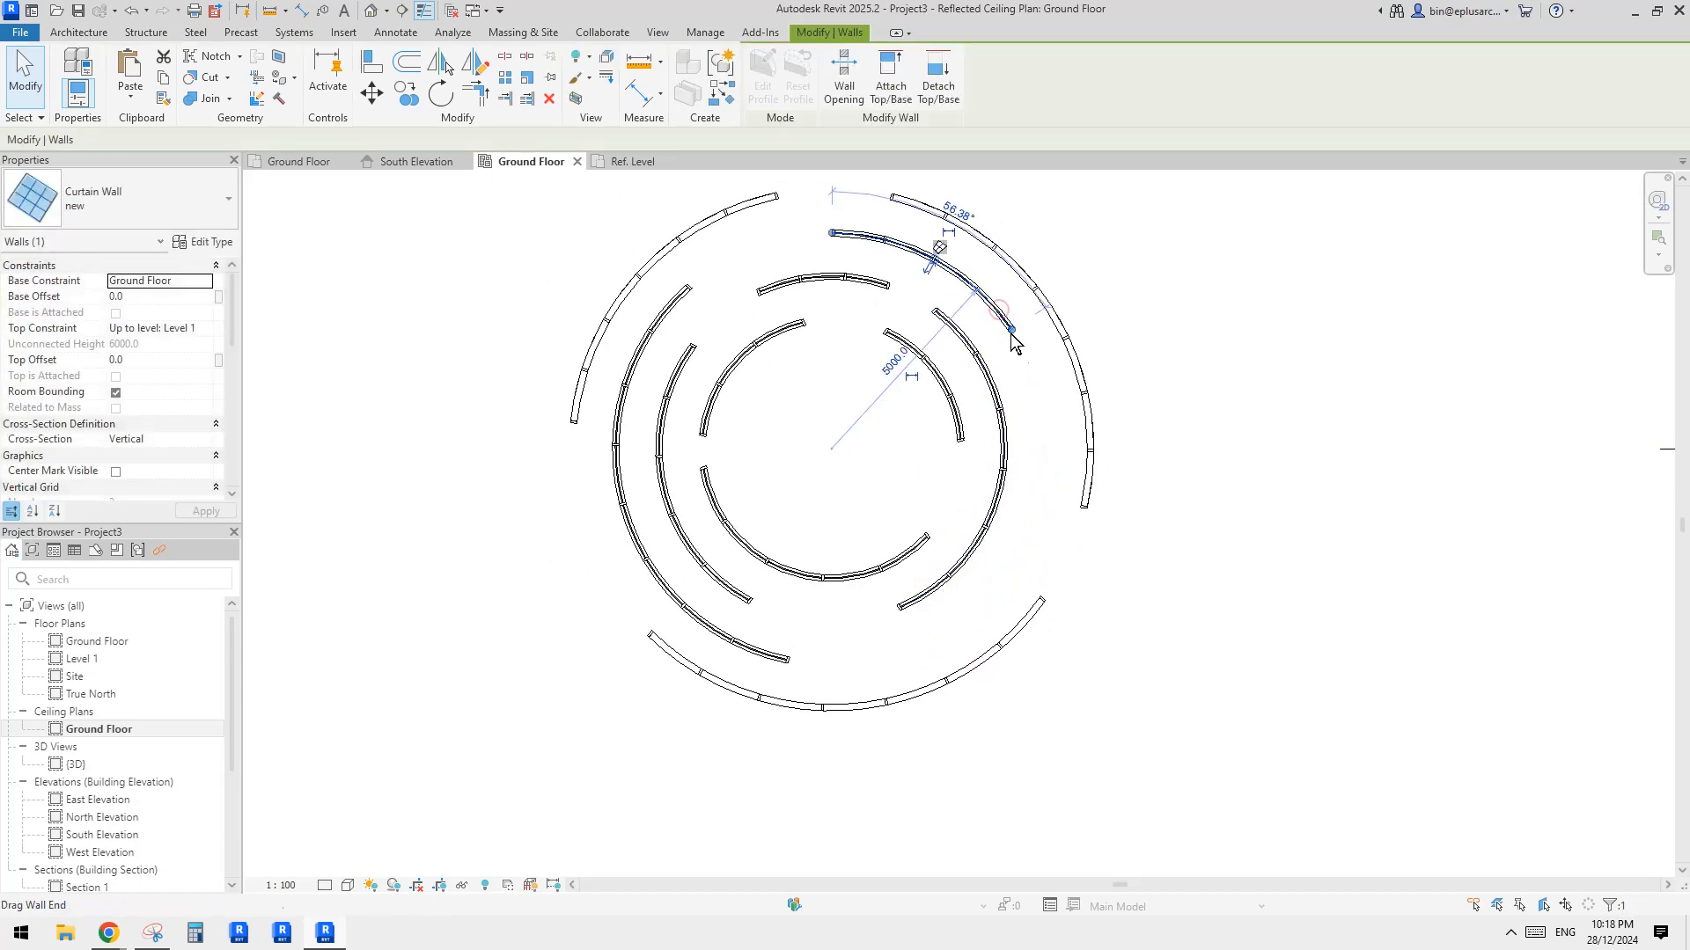
drag(1012, 335, 1232, 440)
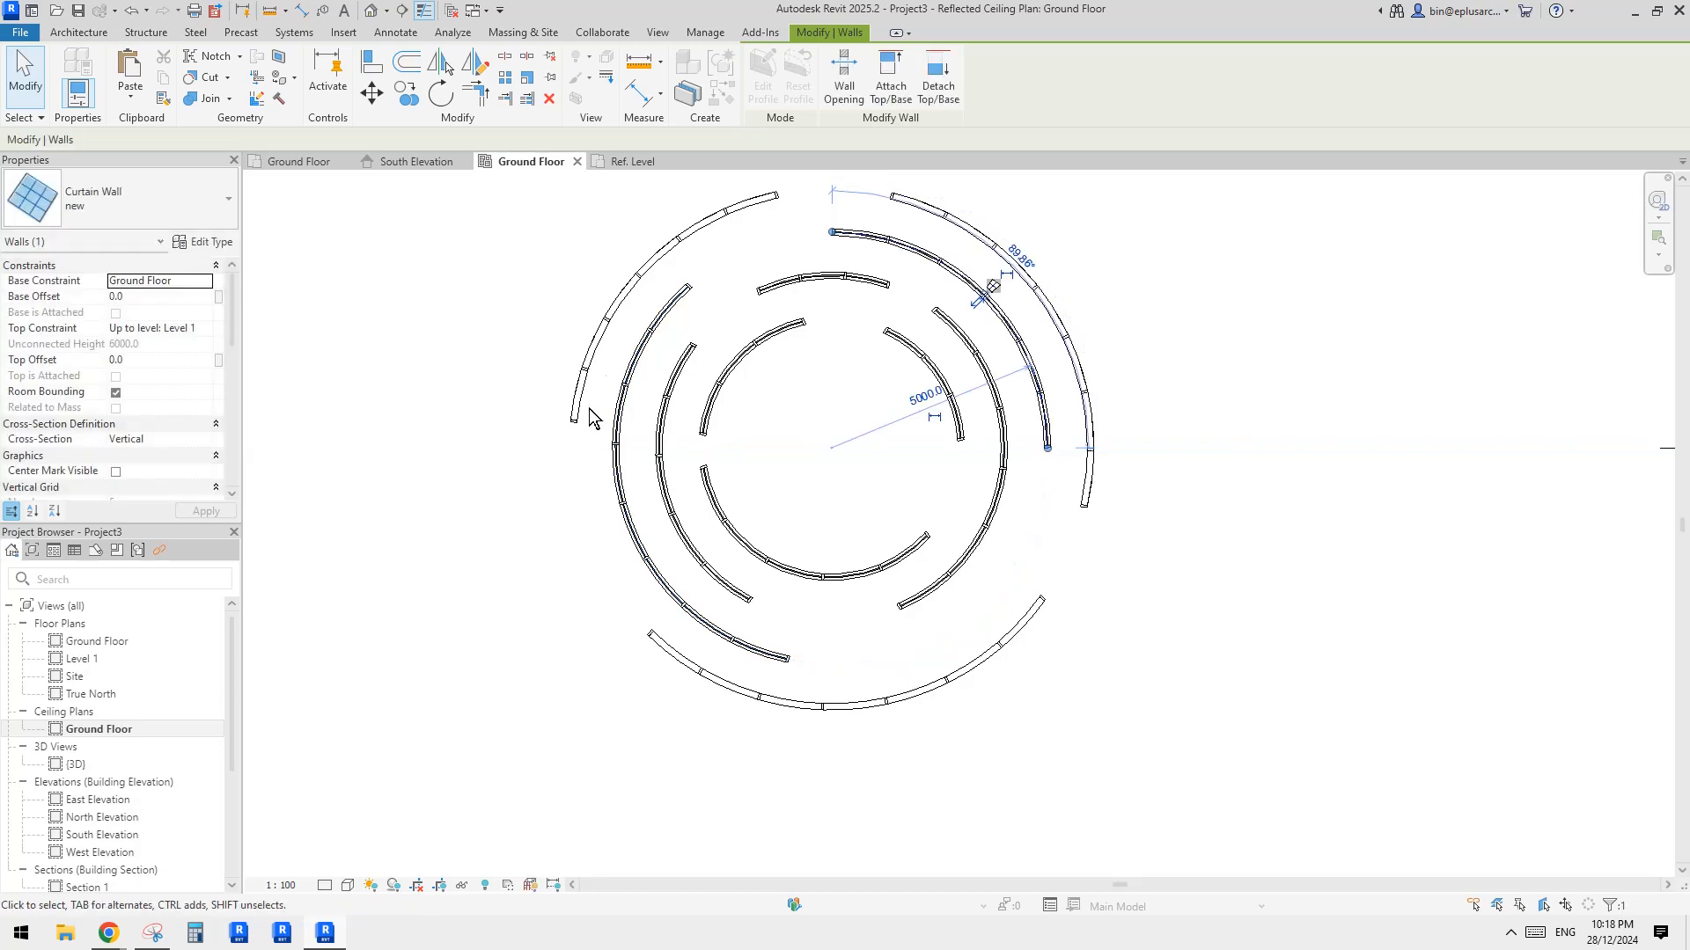
click(578, 414)
click(580, 396)
drag(573, 422, 592, 507)
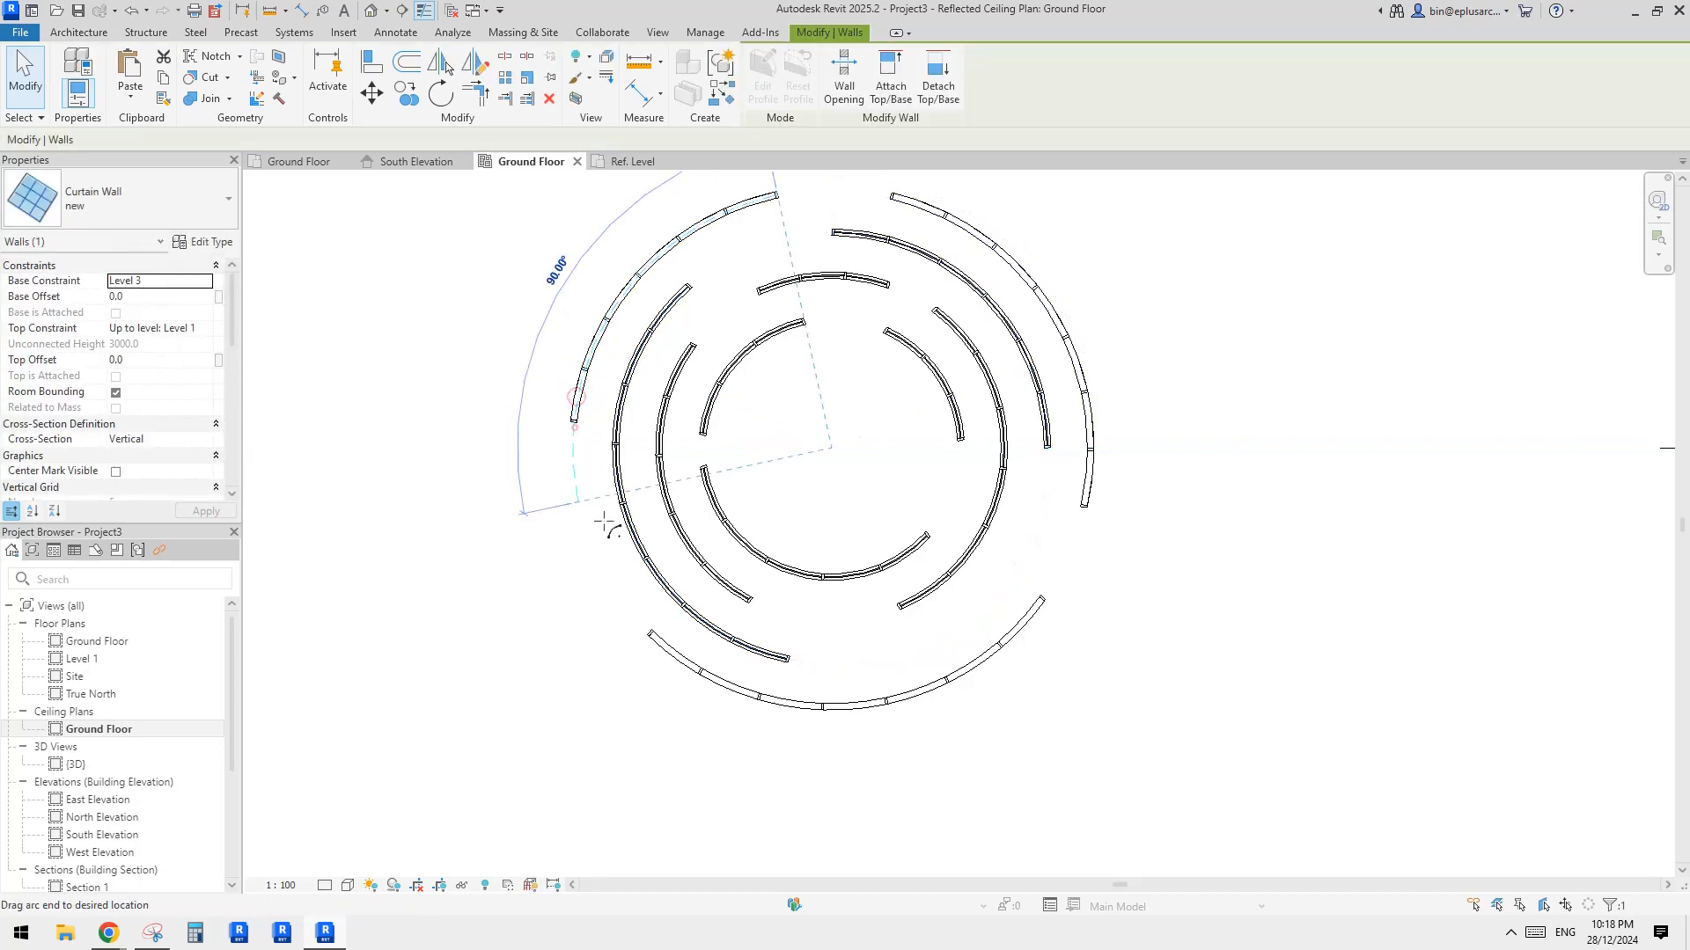
click(1169, 467)
middle_drag(1169, 467, 1181, 460)
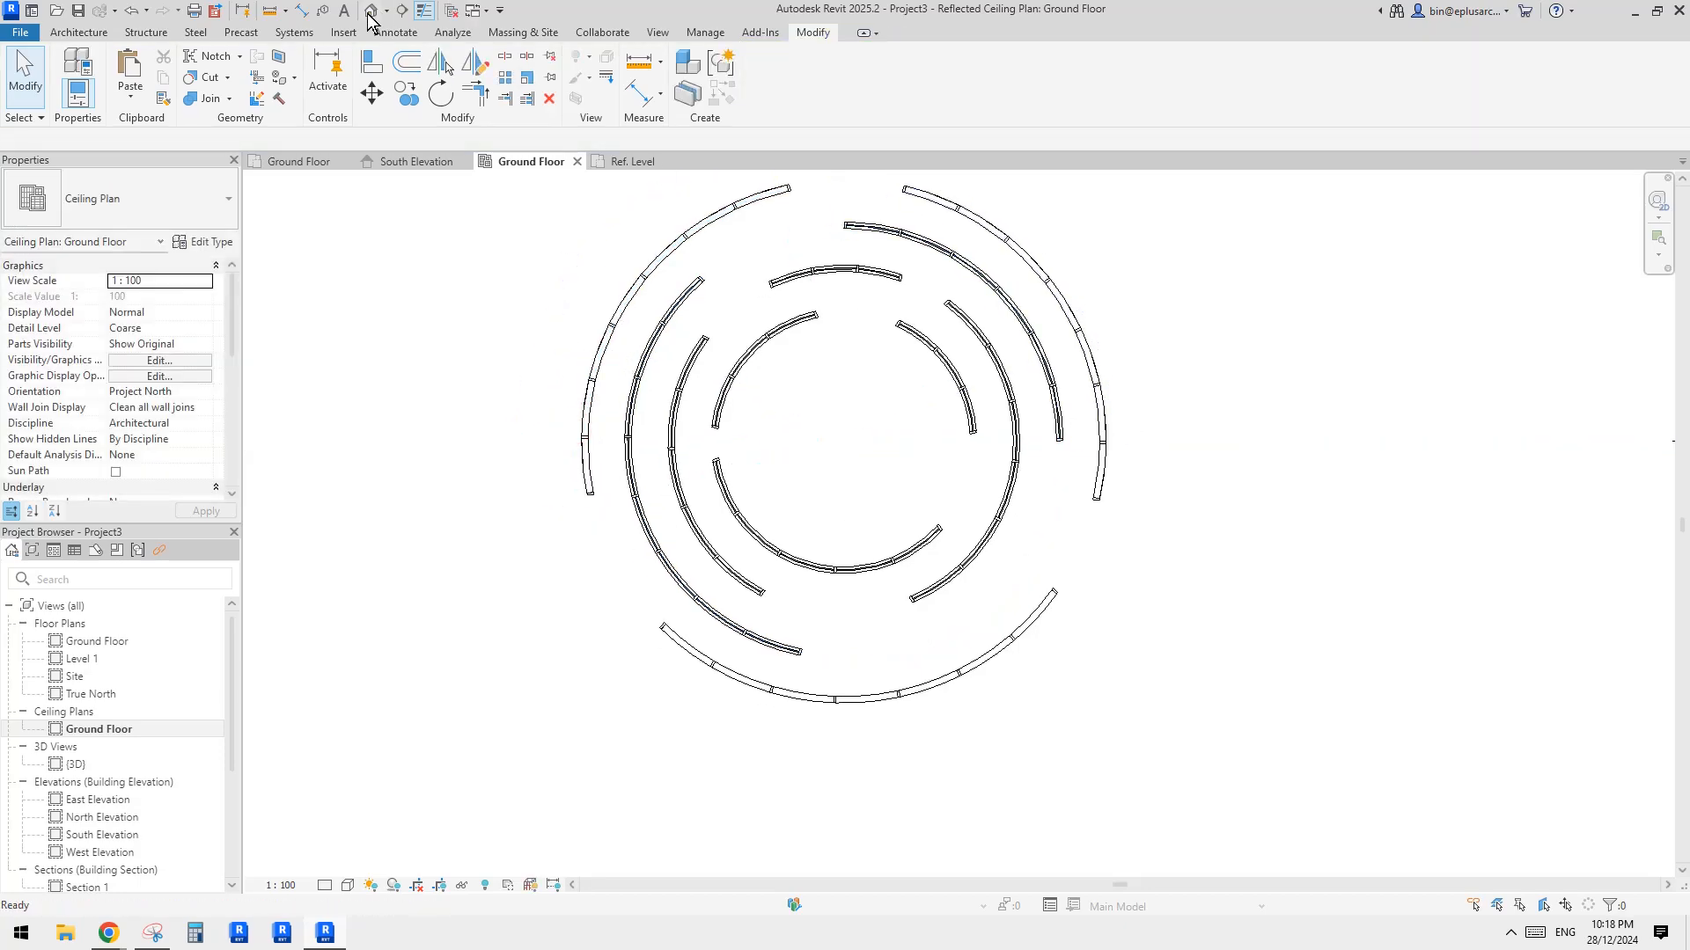
Step: In the 3D view, select all the curved curtain walls and set their base constraint to Level 3
key(3)
key(d)
shift+middle_drag(1107, 351, 1167, 501)
scroll(1165, 524, up, 2)
scroll(1168, 534, up, 3)
shift+middle_drag(1123, 576, 1160, 605)
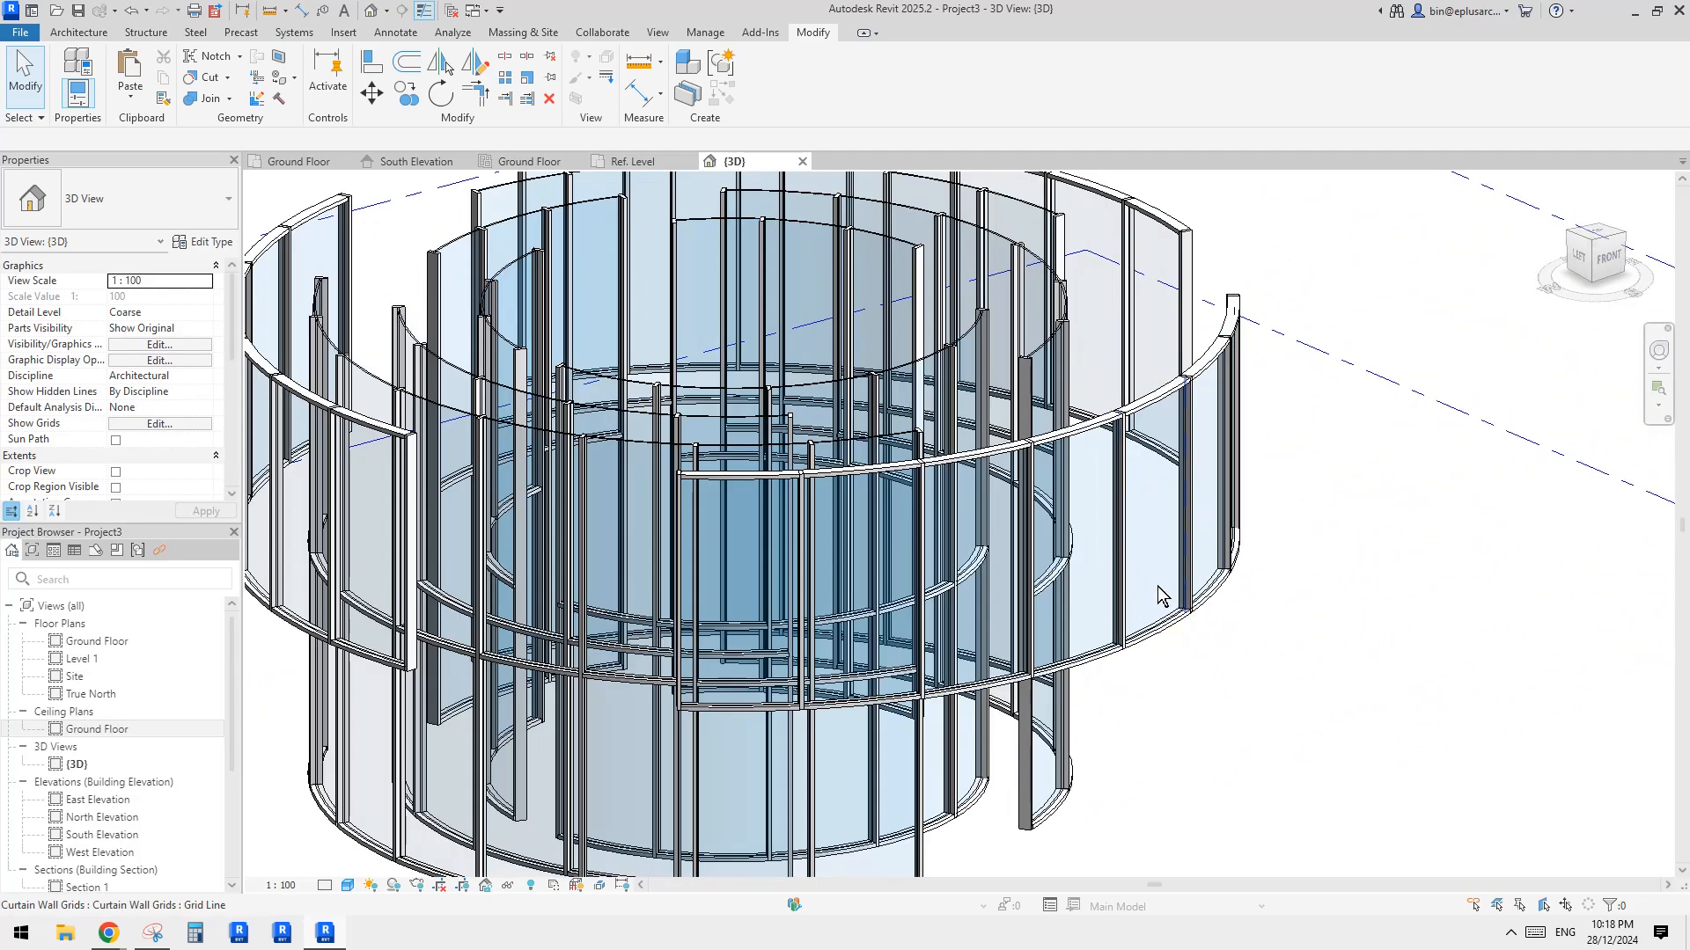
click(1153, 554)
click(1340, 554)
click(1239, 330)
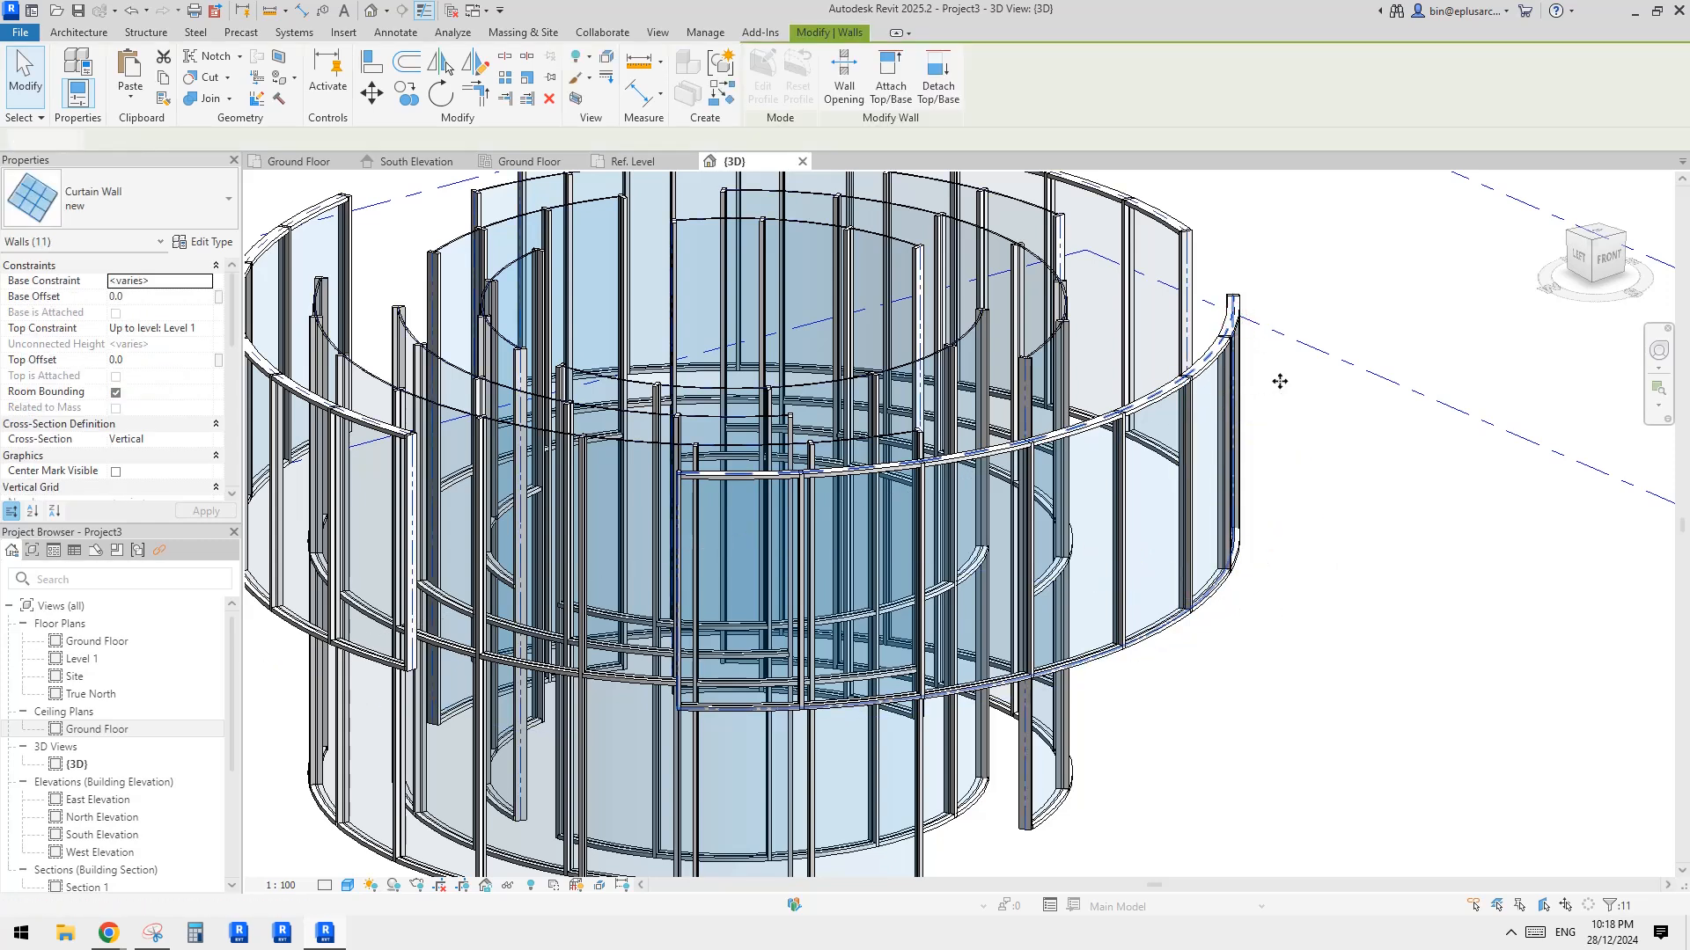
click(205, 280)
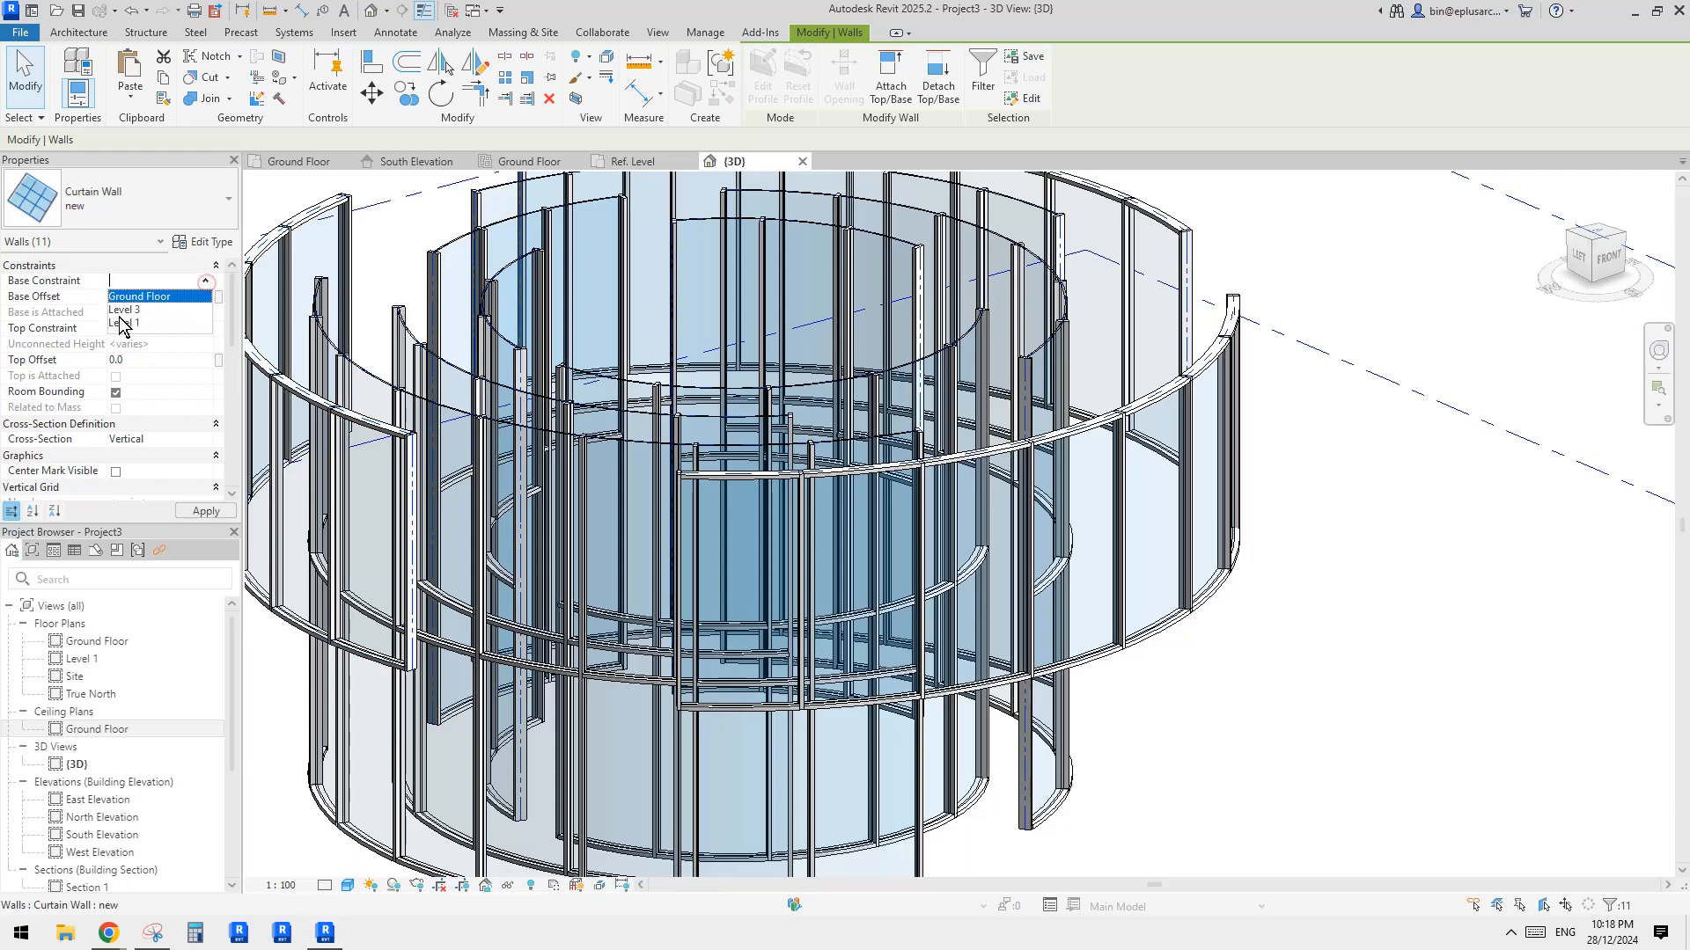
click(126, 312)
scroll(1216, 516, down, 1)
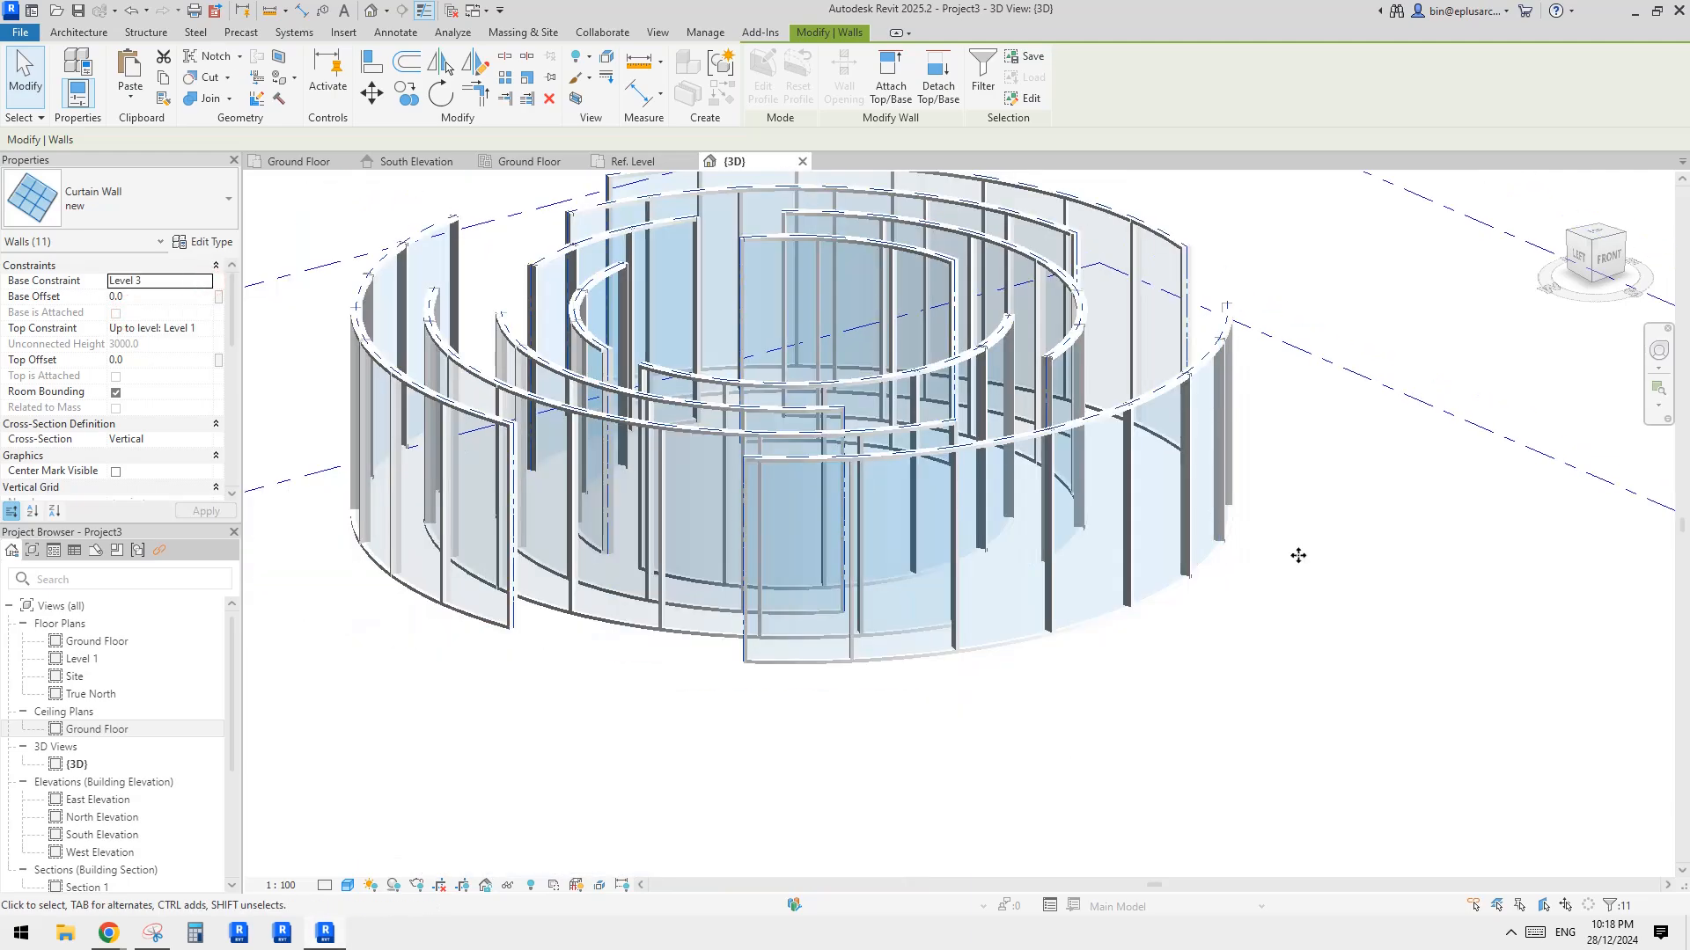
Step: Orbit the model, compare its height with the ceiling feature photo on Reddit in Chrome, and return to Revit
middle_drag(1297, 554, 1244, 516)
click(1353, 650)
scroll(1313, 651, down, 3)
shift+middle_drag(1285, 652, 477, 704)
click(109, 934)
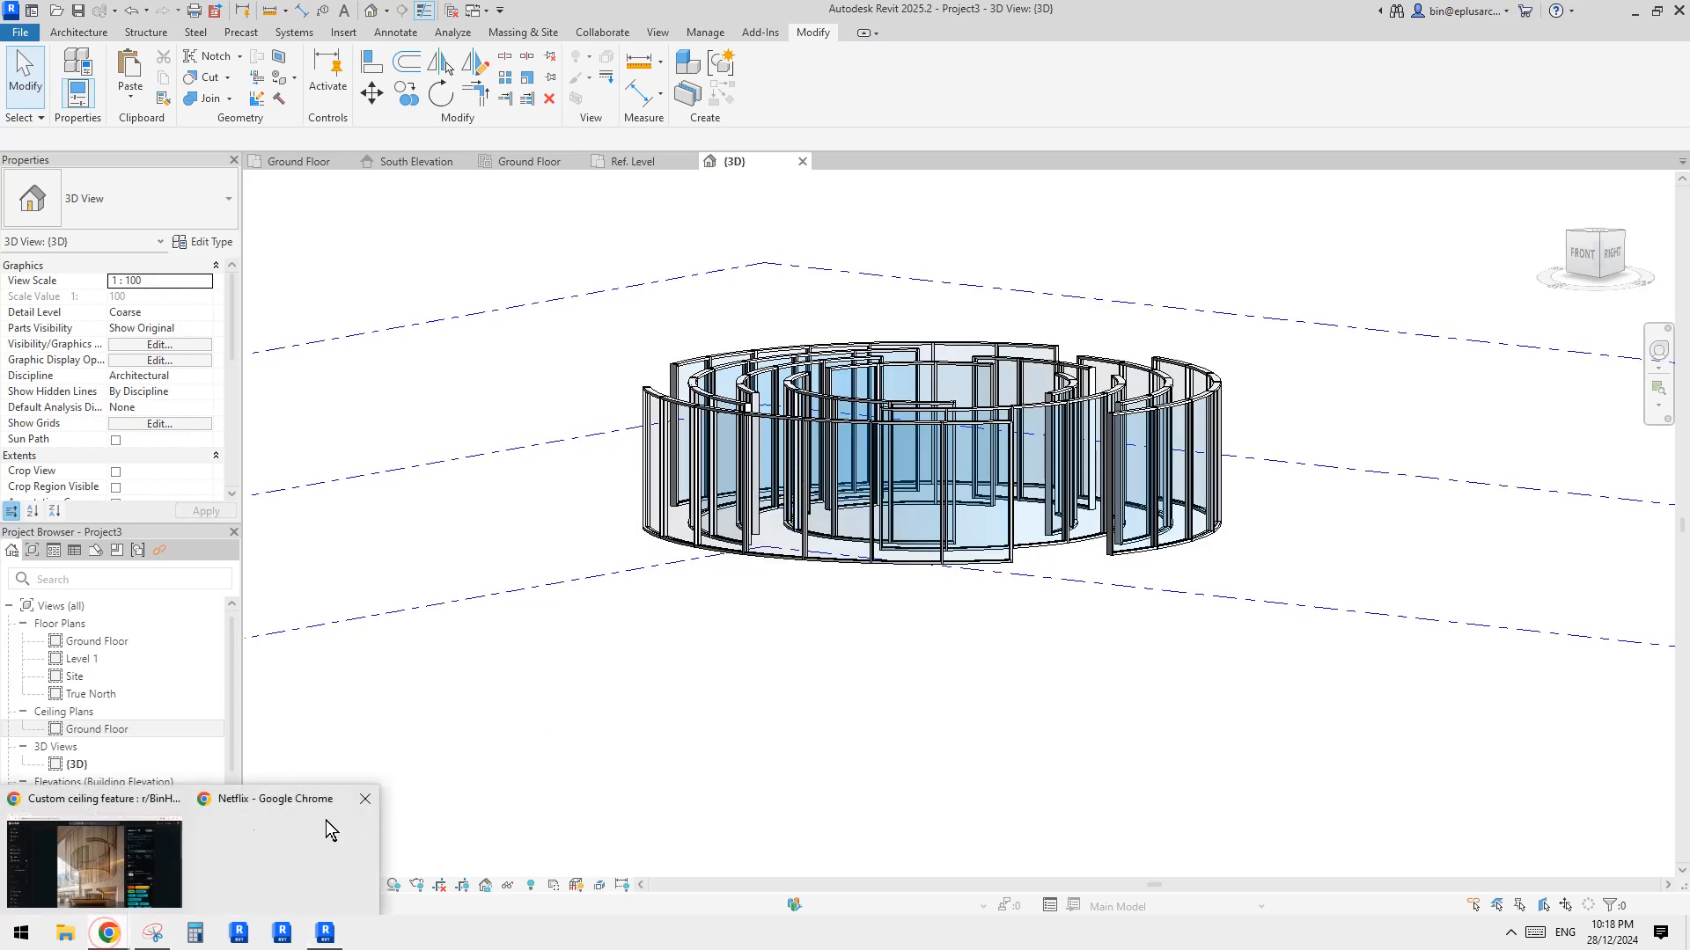
click(94, 858)
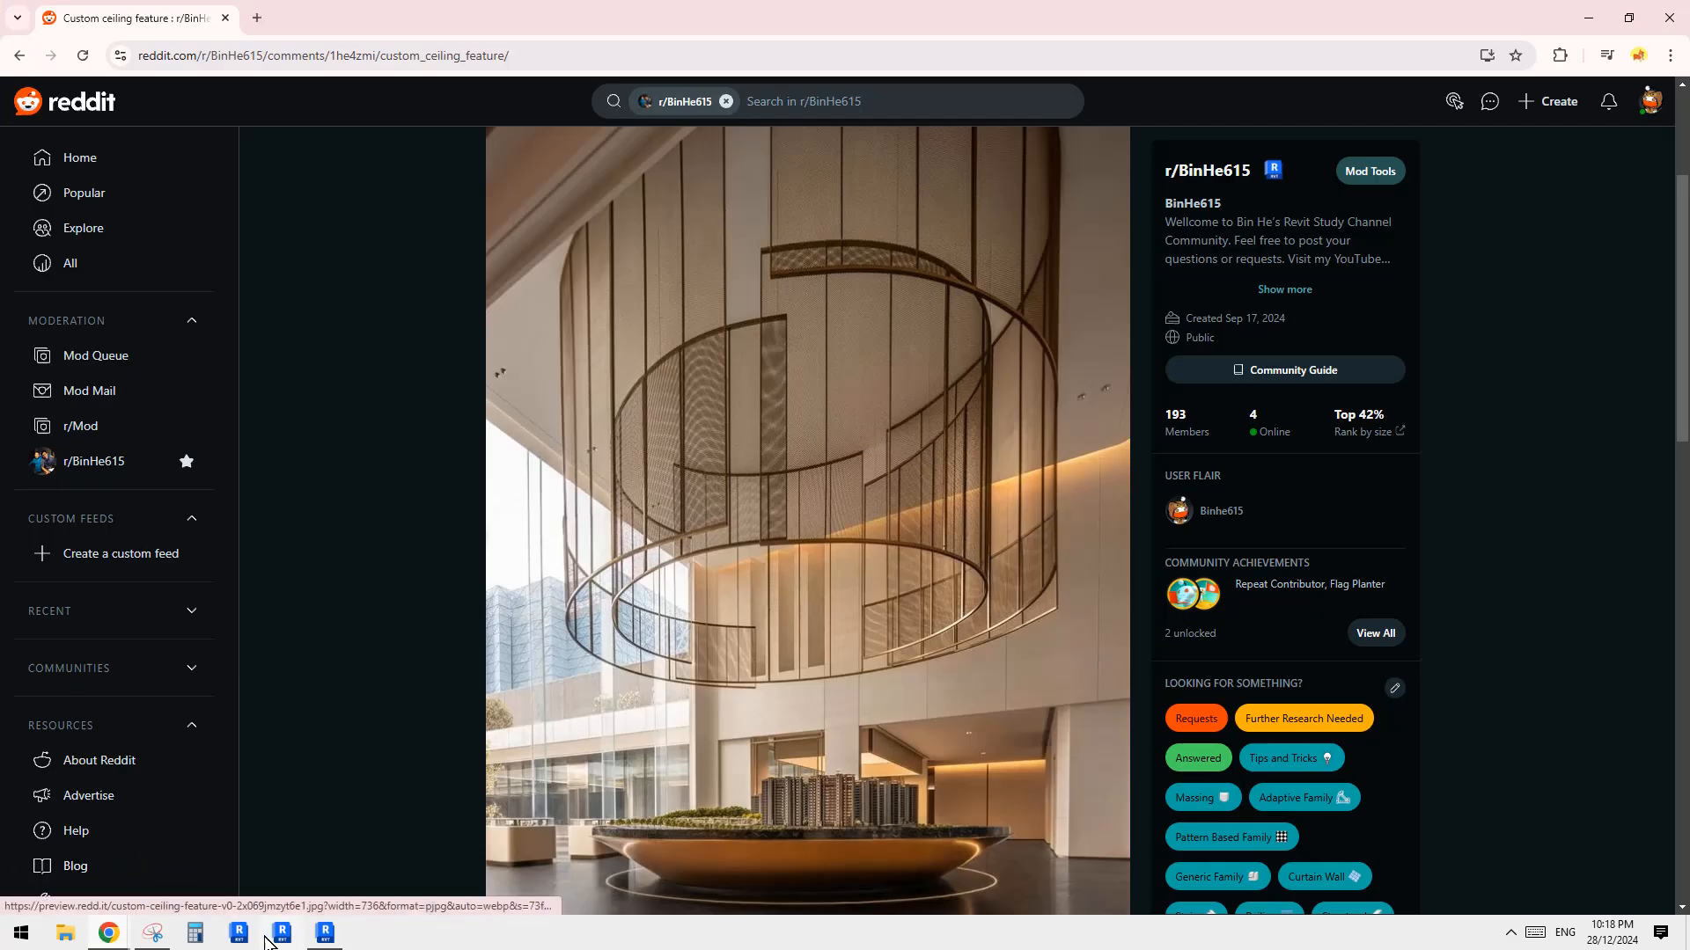
click(325, 933)
mouse_move(903, 565)
shift+middle_down()
mouse_move(910, 547)
mouse_move(924, 559)
shift+middle_up()
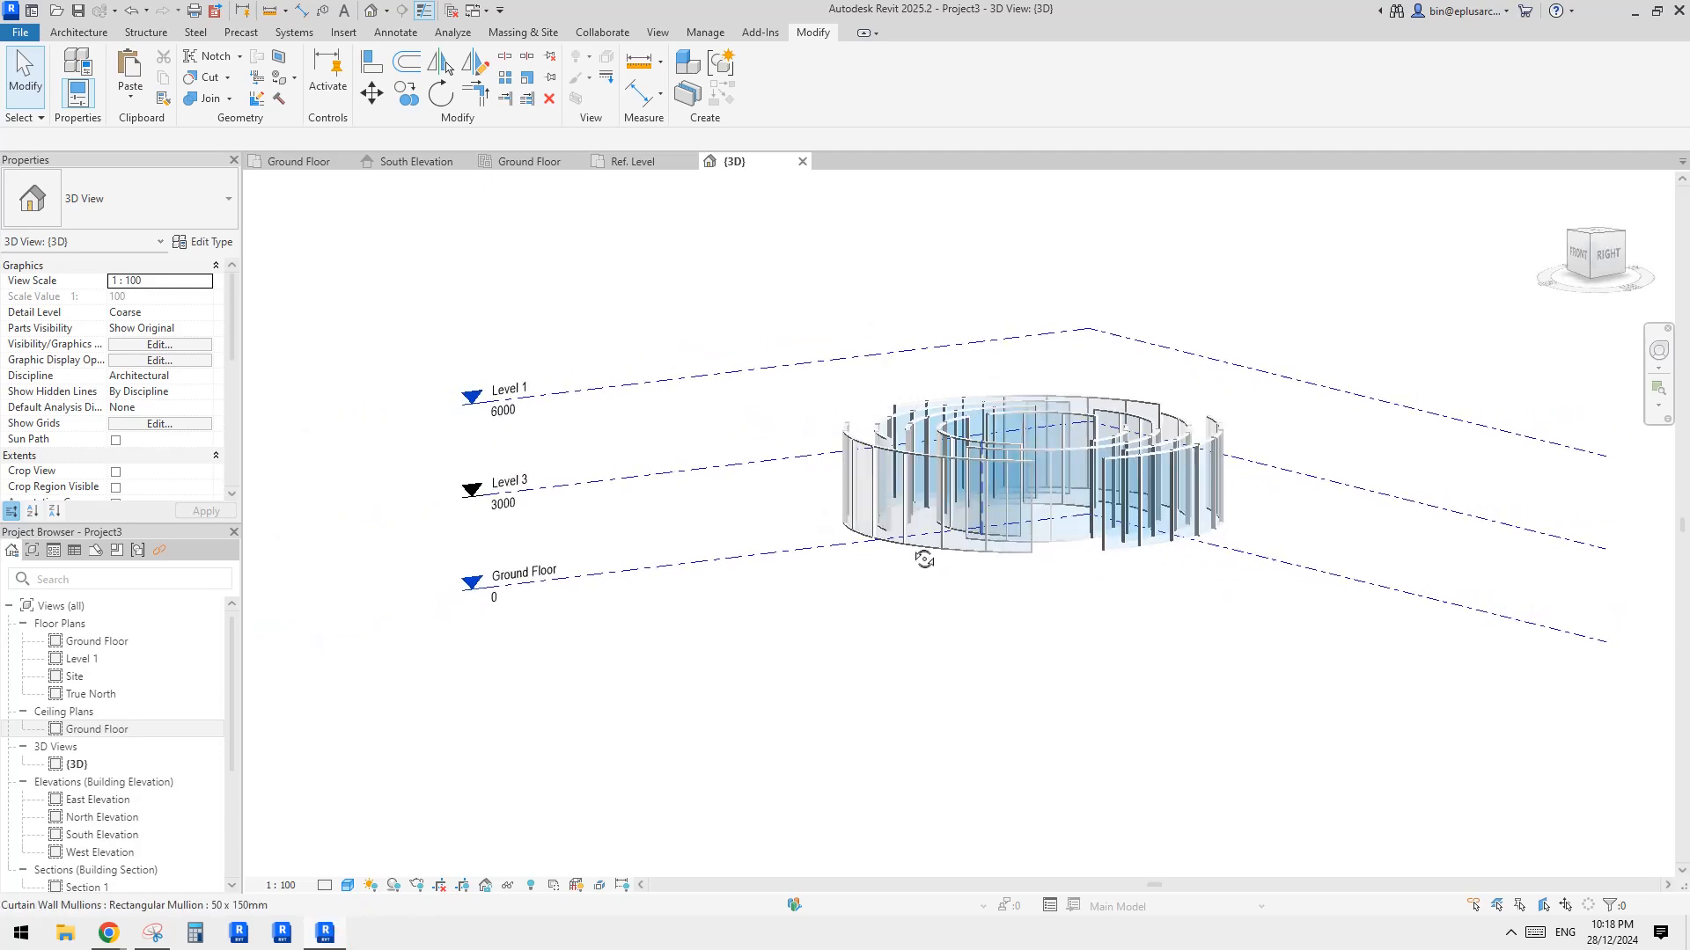
Step: Set the elevation of Level 1 to 7500 in the 3D view
click(629, 382)
scroll(683, 264, up, 1)
middle_drag(684, 264, 680, 324)
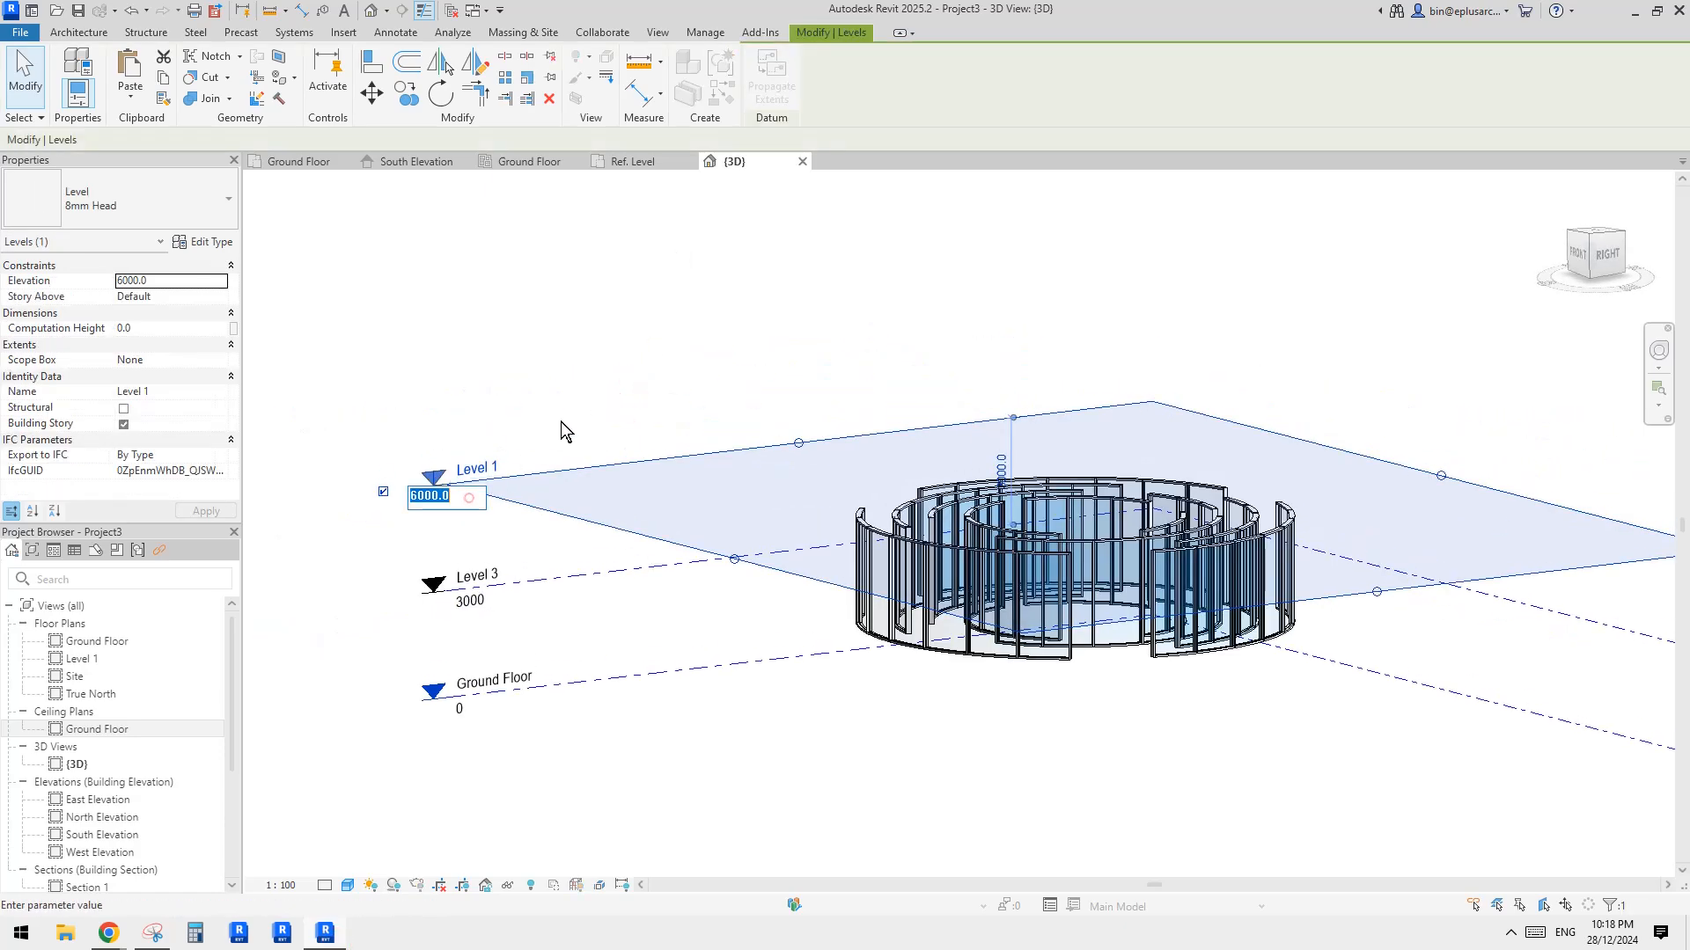
text(750)
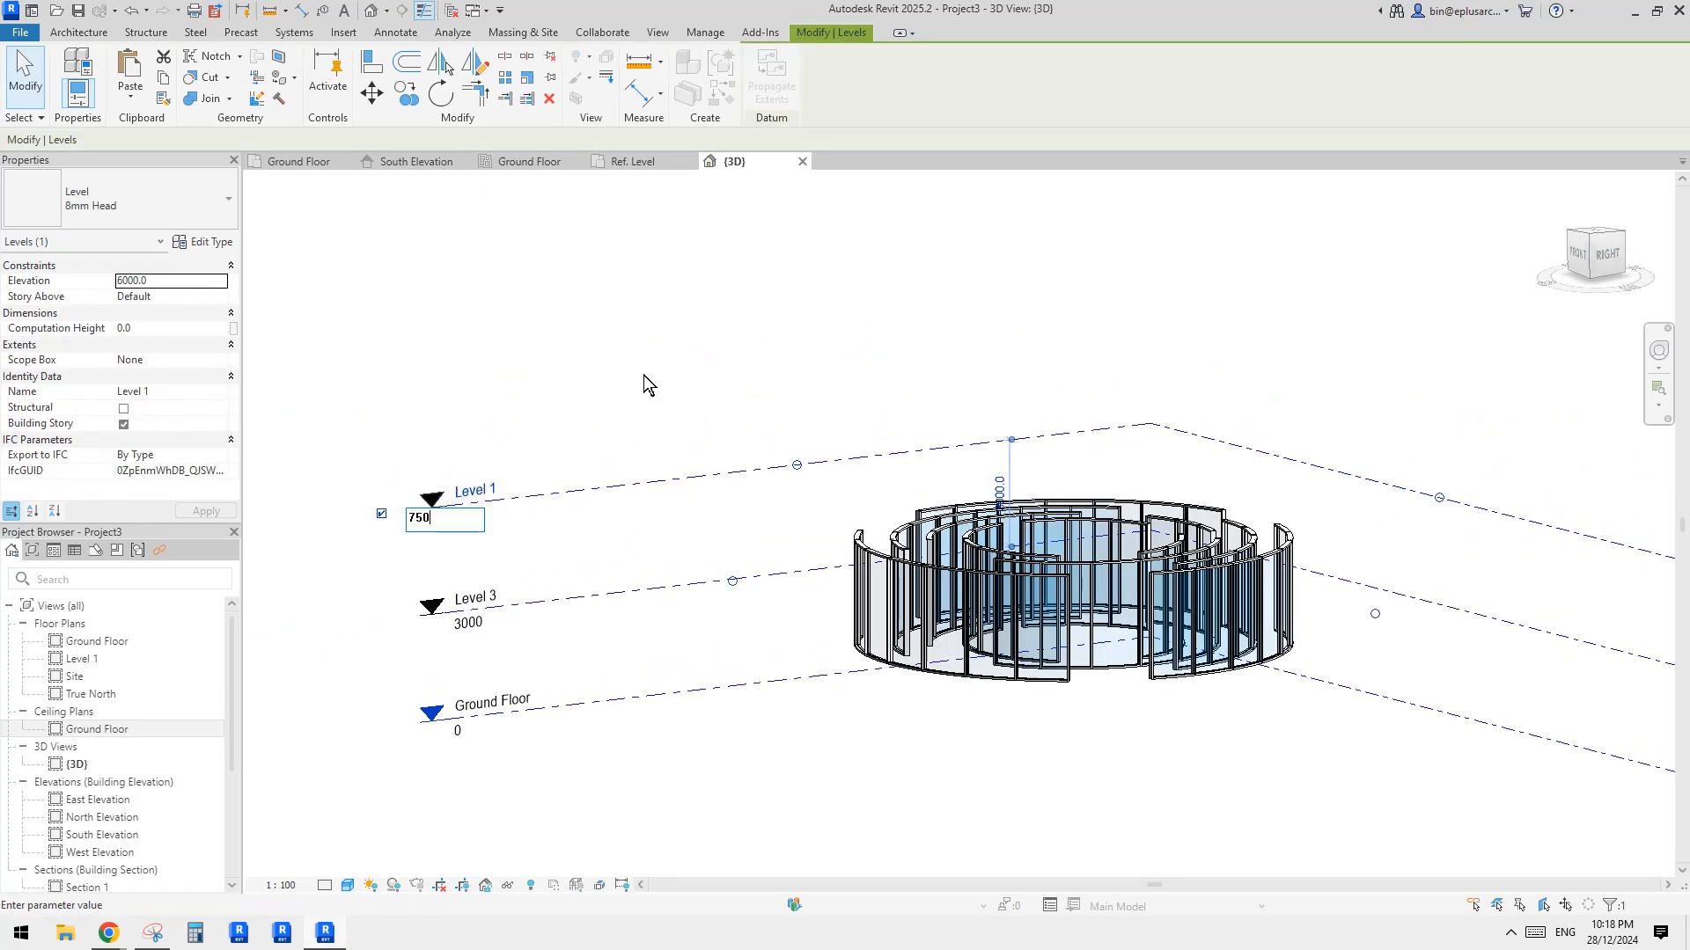
text(0)
click(668, 356)
scroll(811, 664, up, 6)
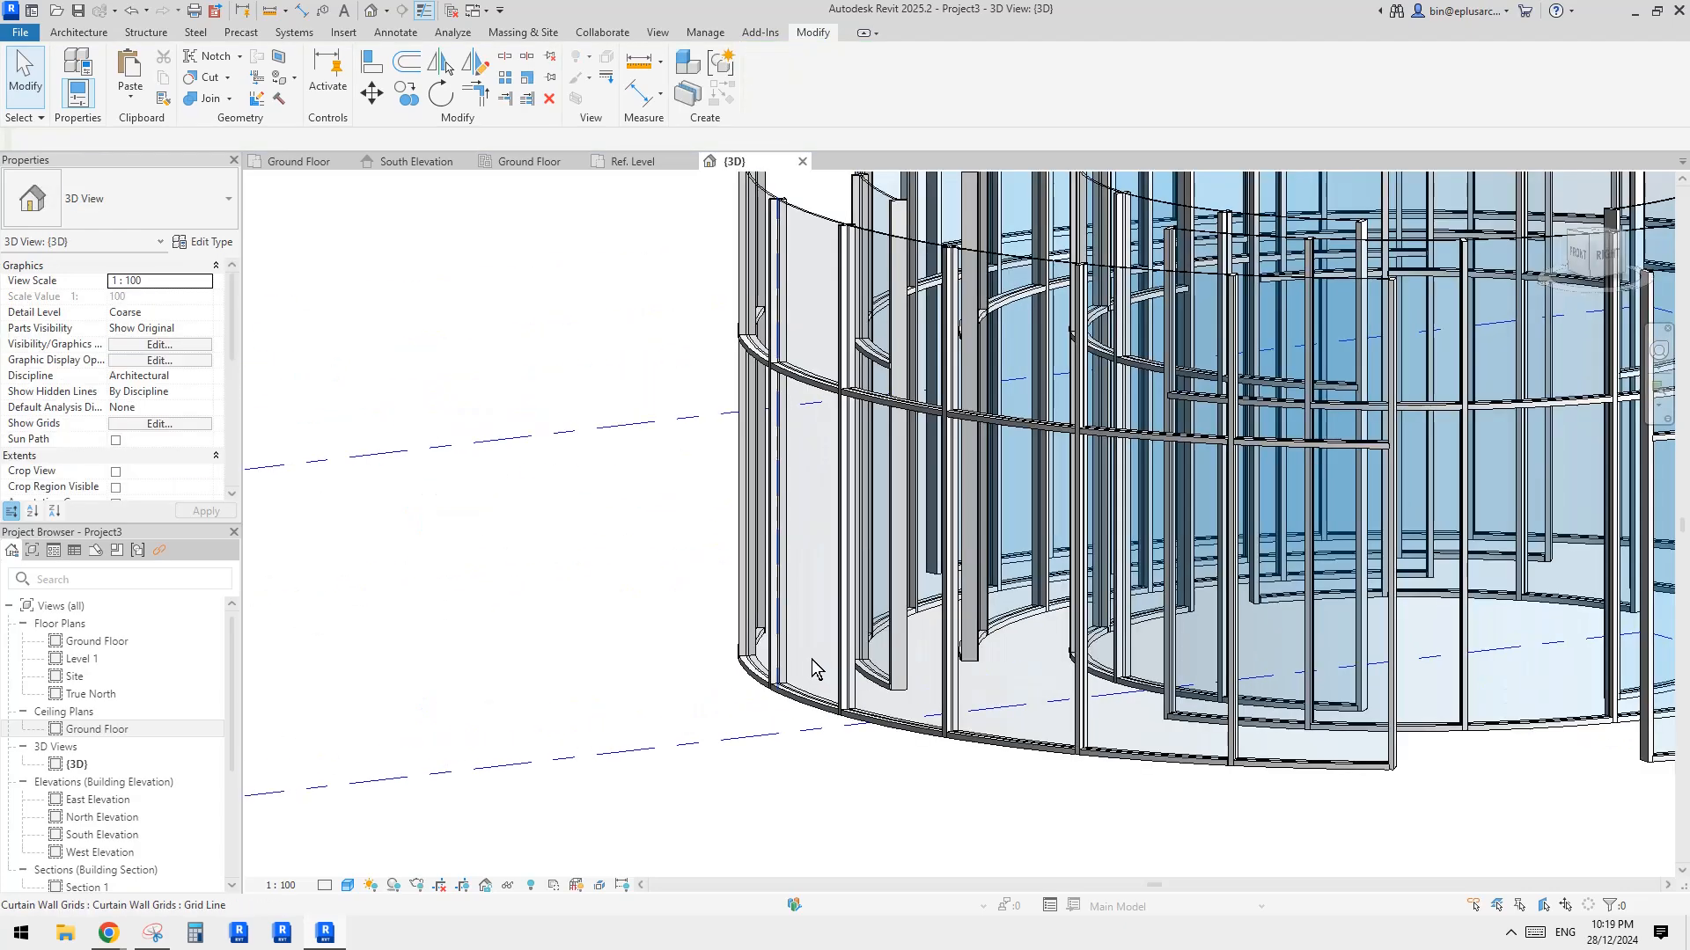
scroll(803, 661, down, 5)
click(803, 662)
scroll(774, 521, down, 2)
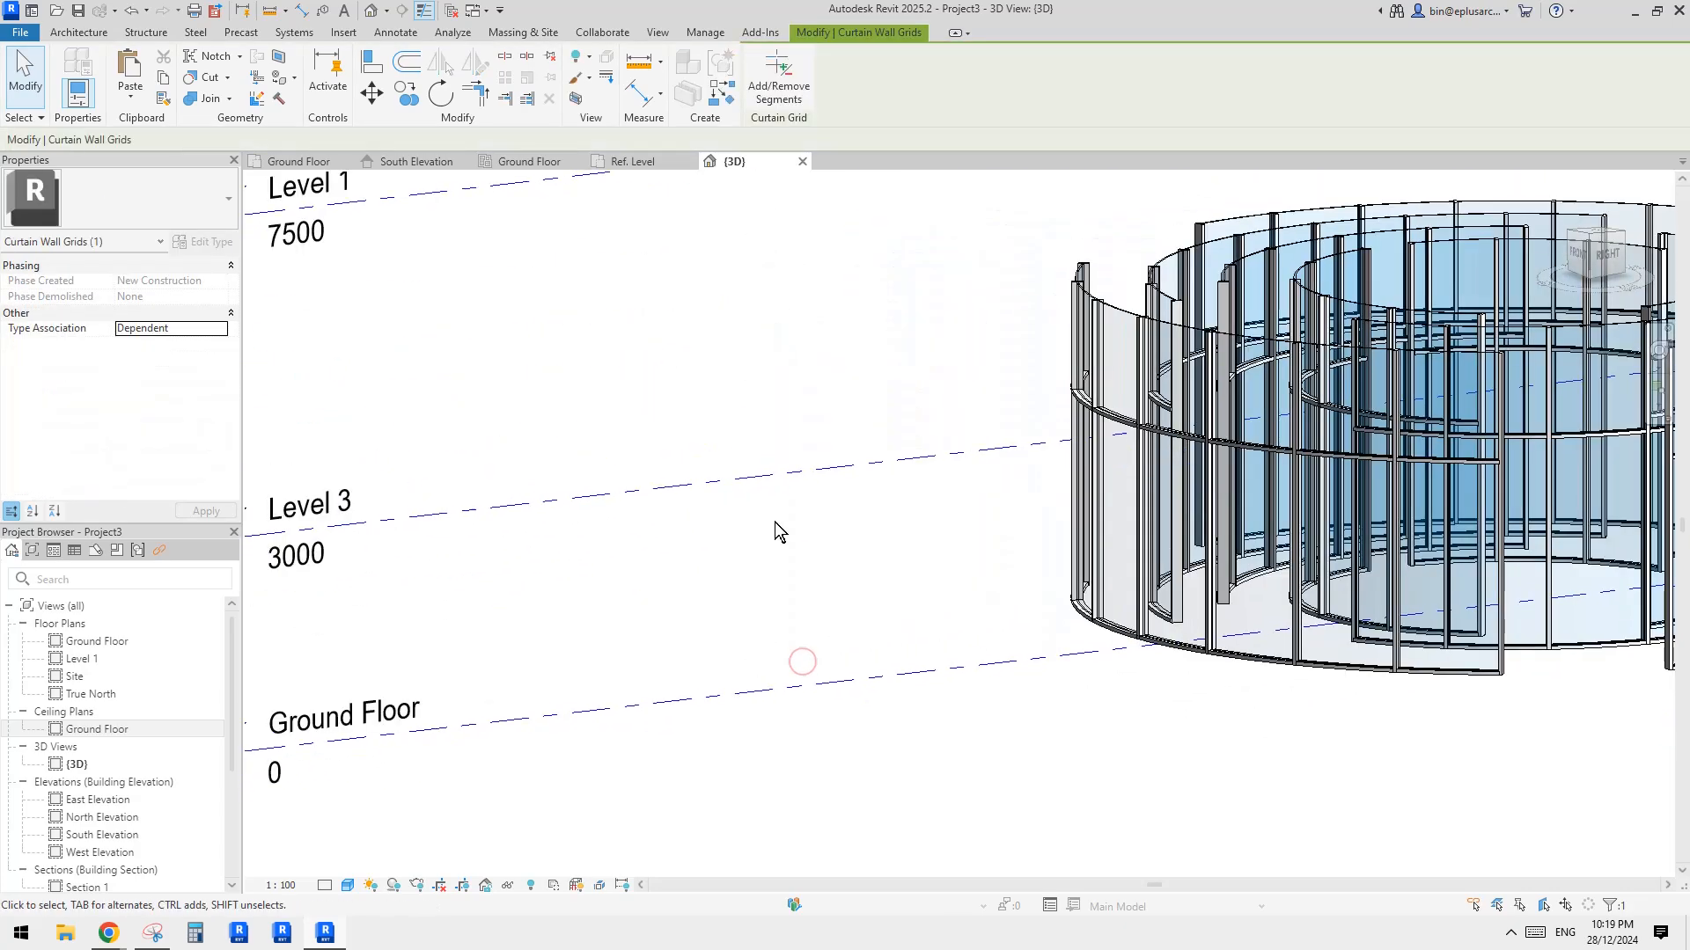
click(774, 521)
scroll(774, 521, down, 2)
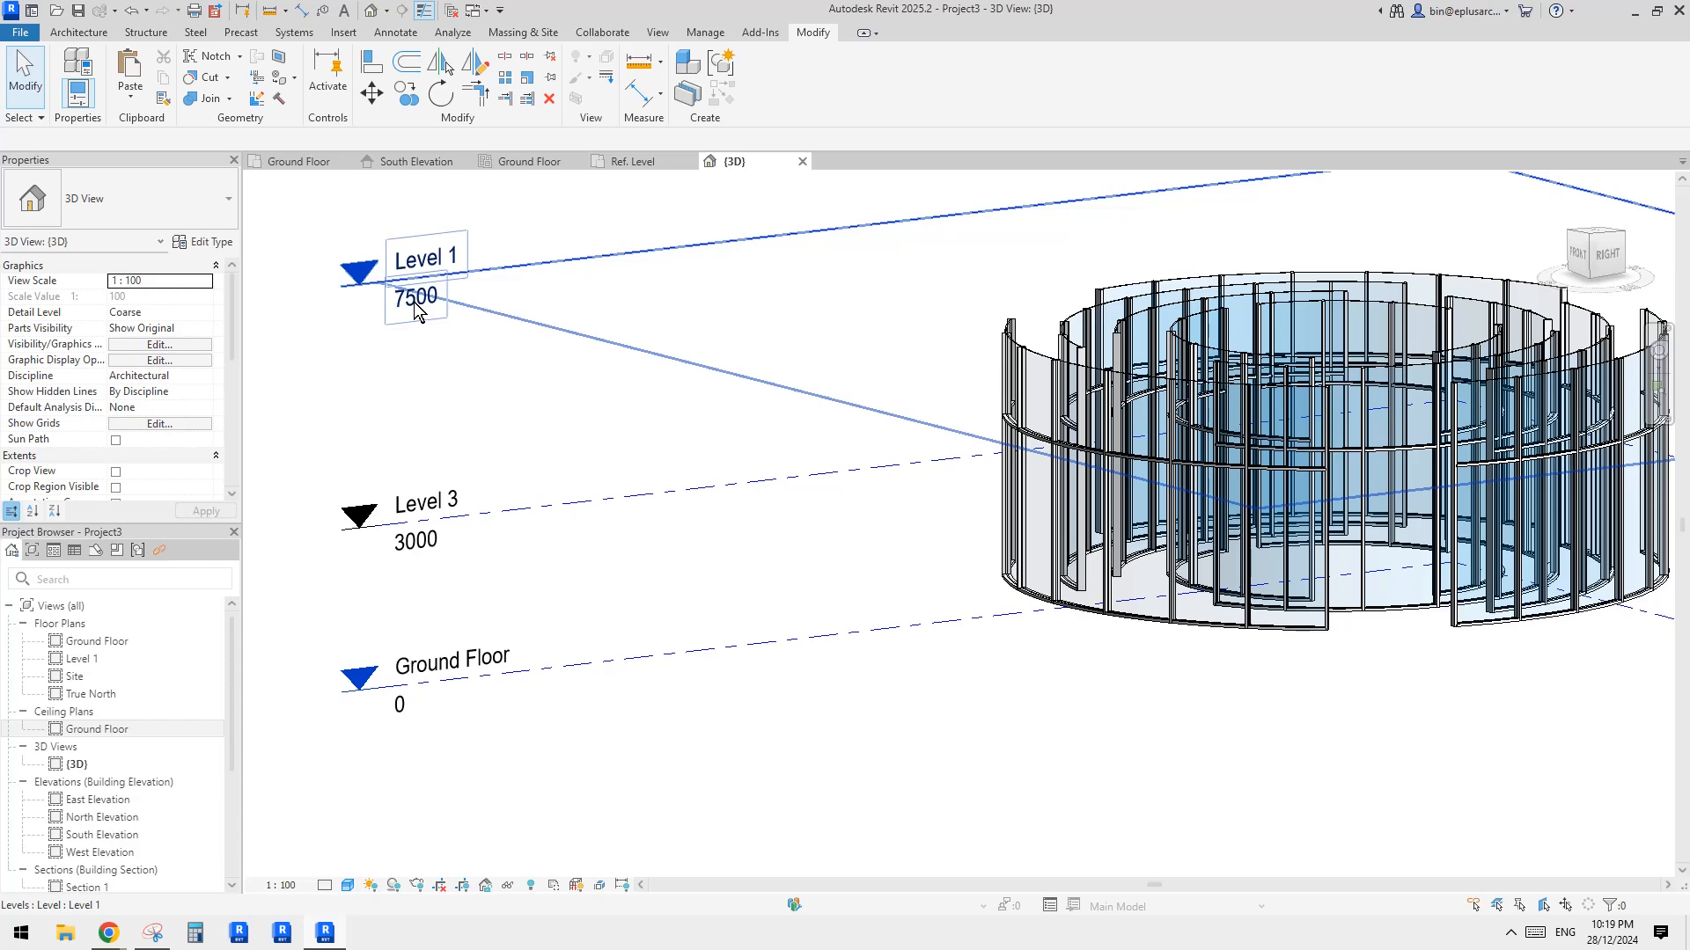
Step: Edit the wall sweeps in the glass panel type's structure so the upper sweep sits at the top edge of the panels
scroll(1104, 582, up, 4)
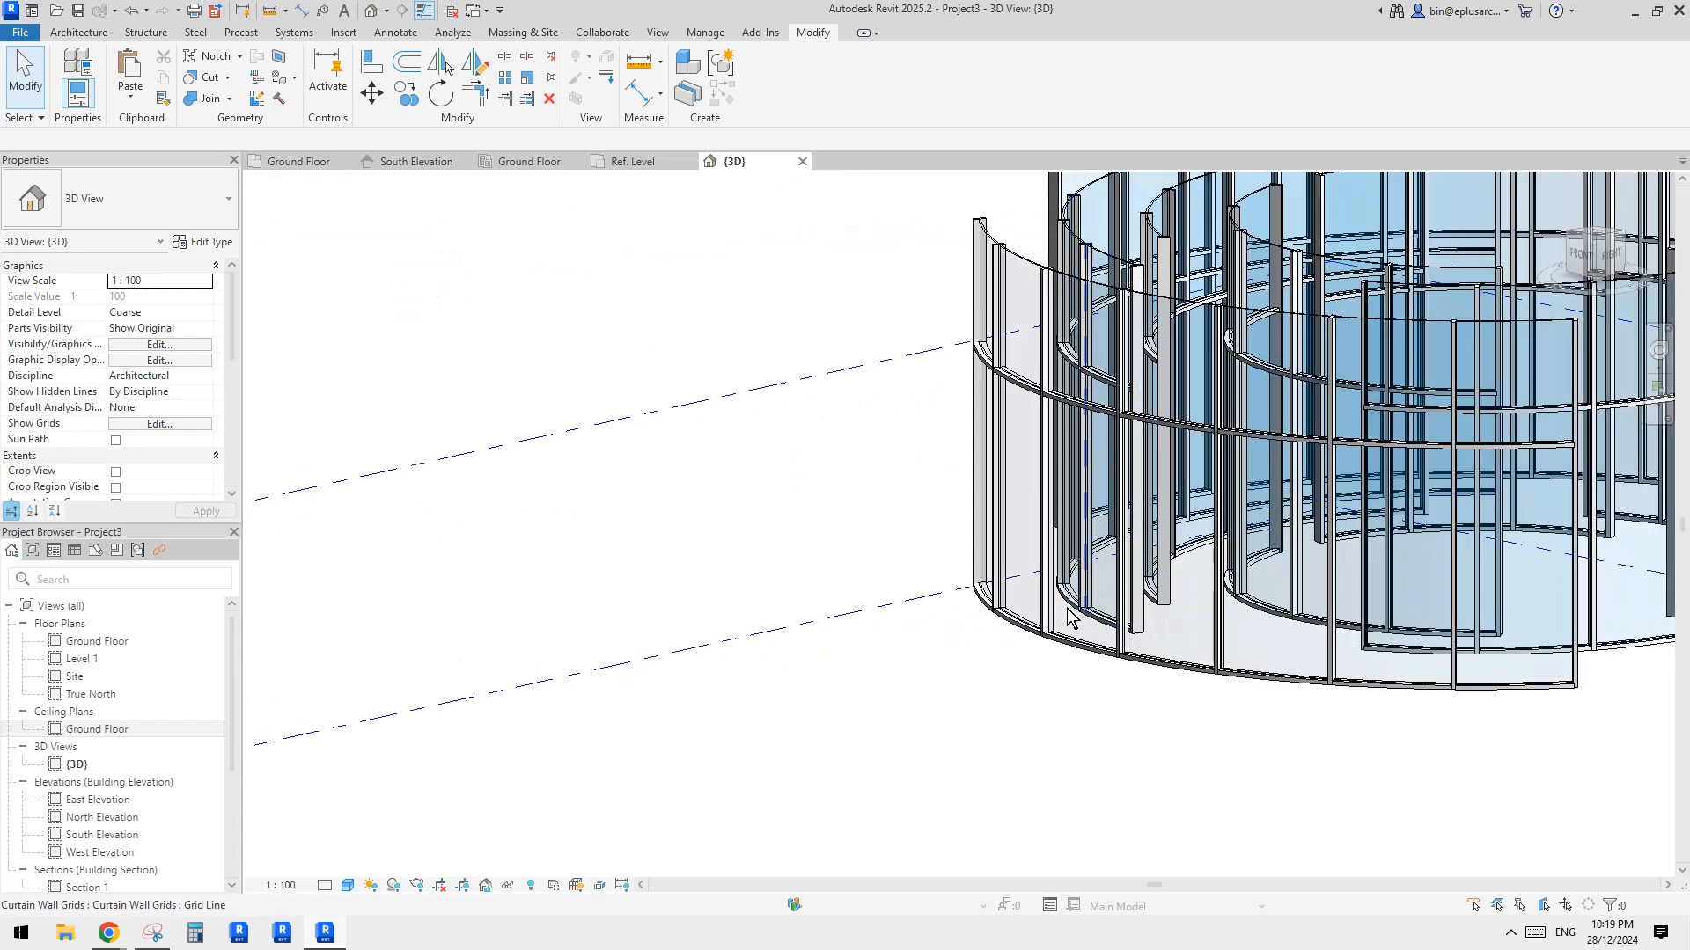
click(1067, 629)
shift+middle_drag(1067, 628, 713, 382)
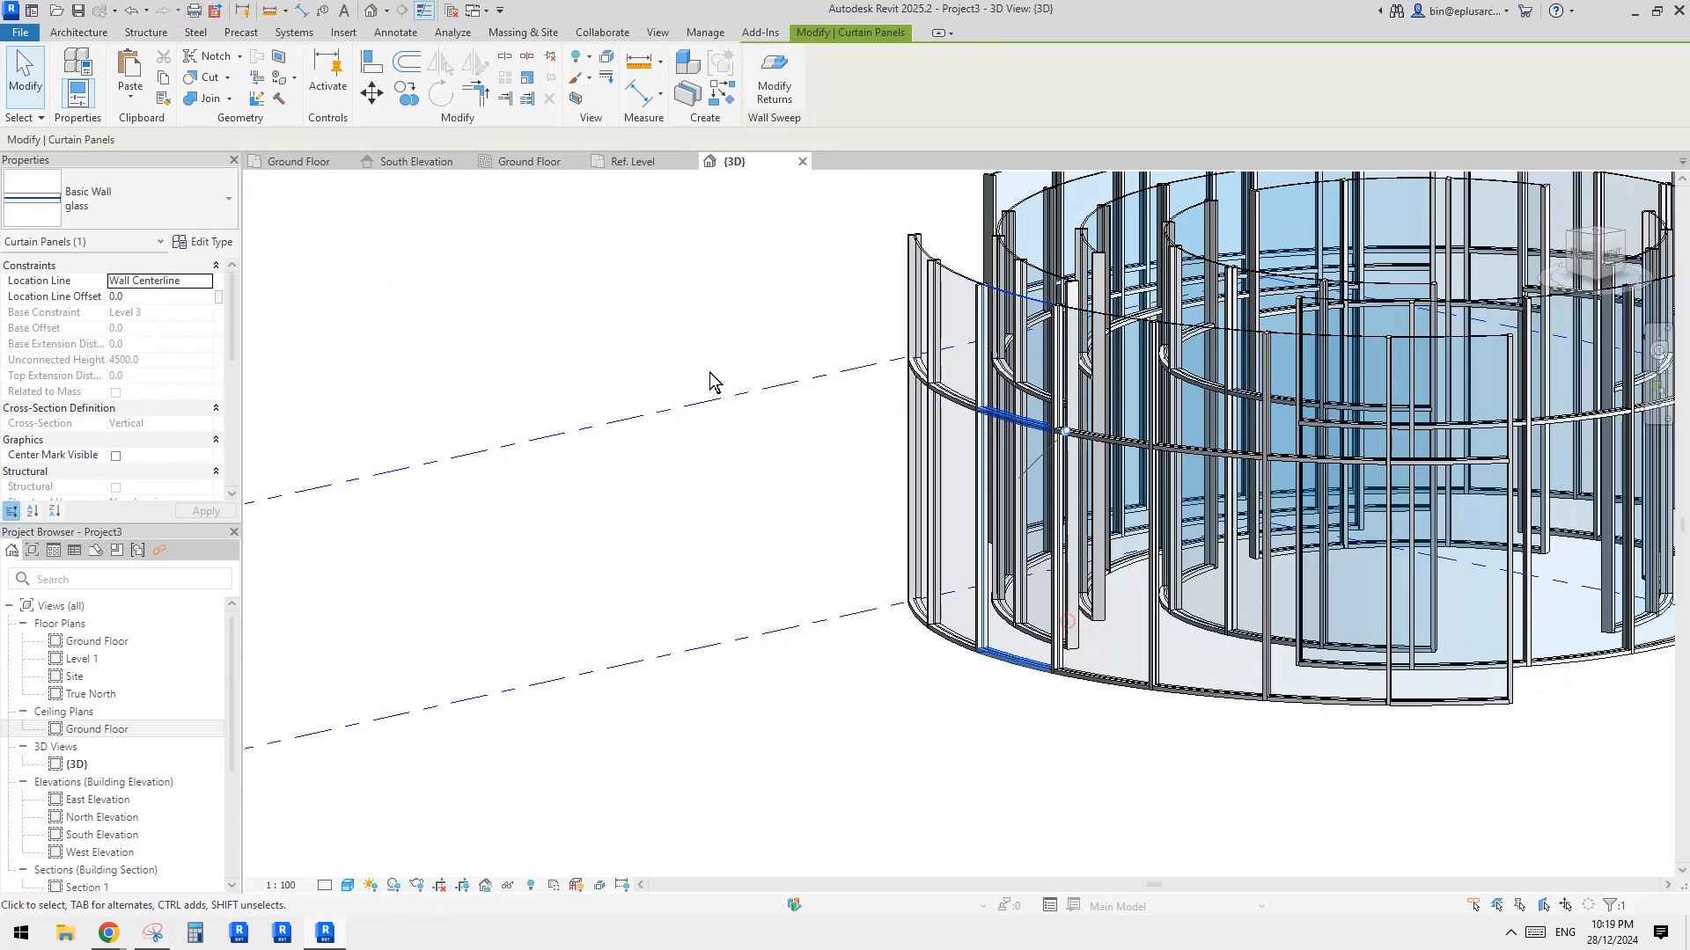
click(203, 244)
click(910, 525)
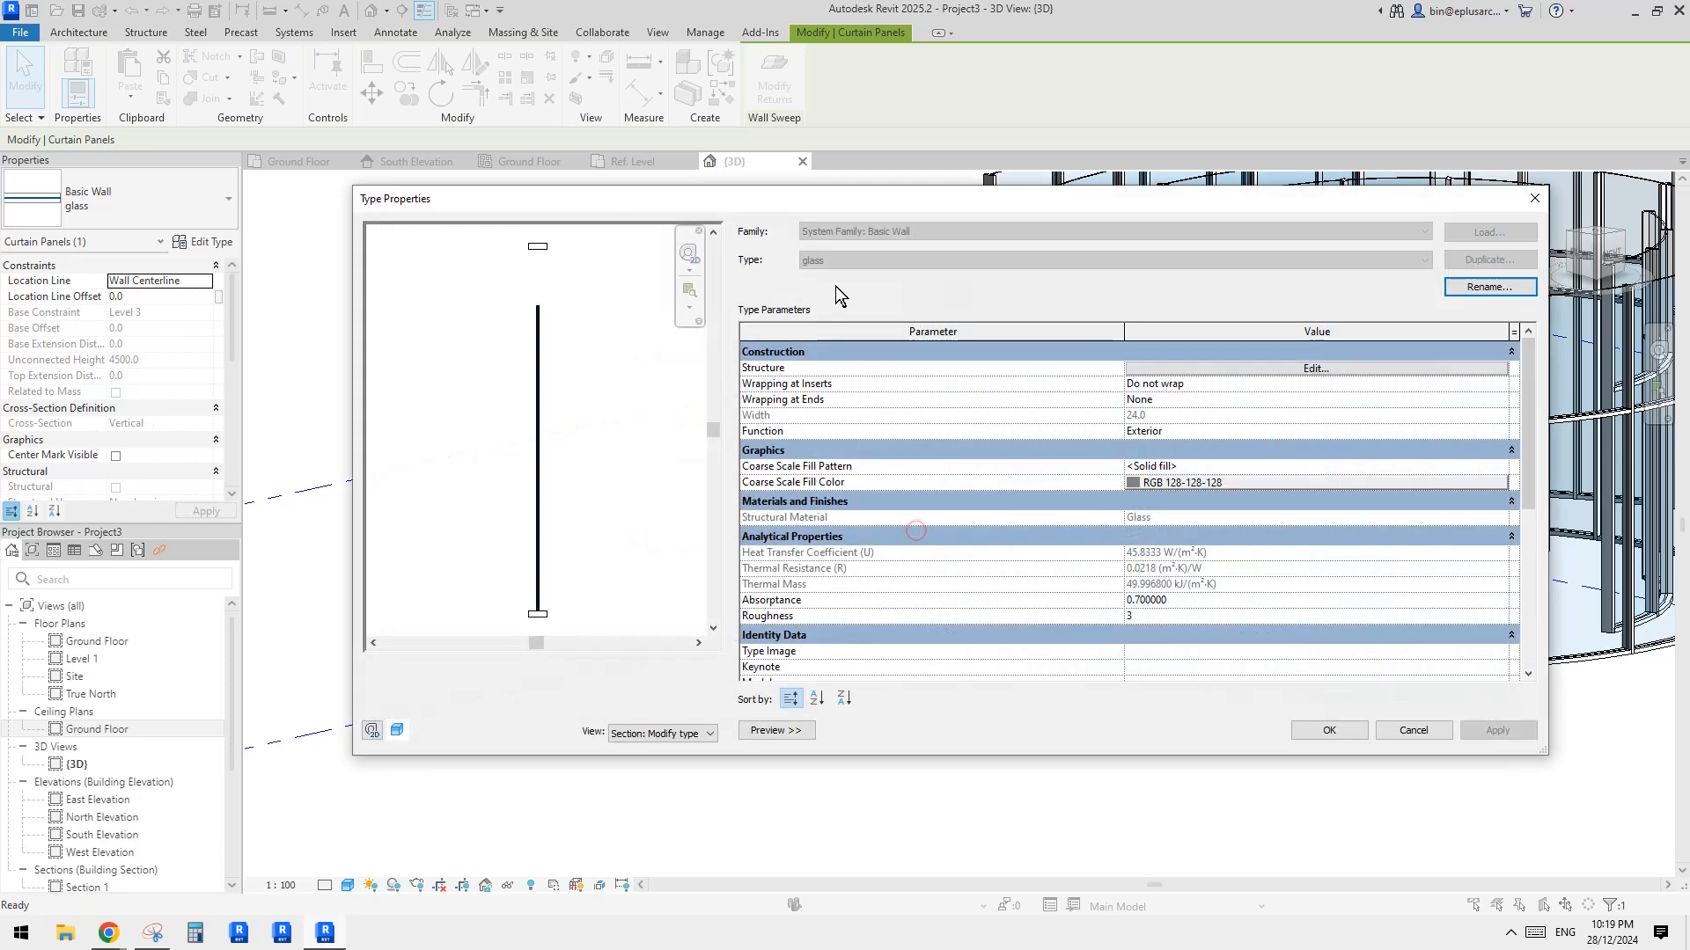
click(1238, 369)
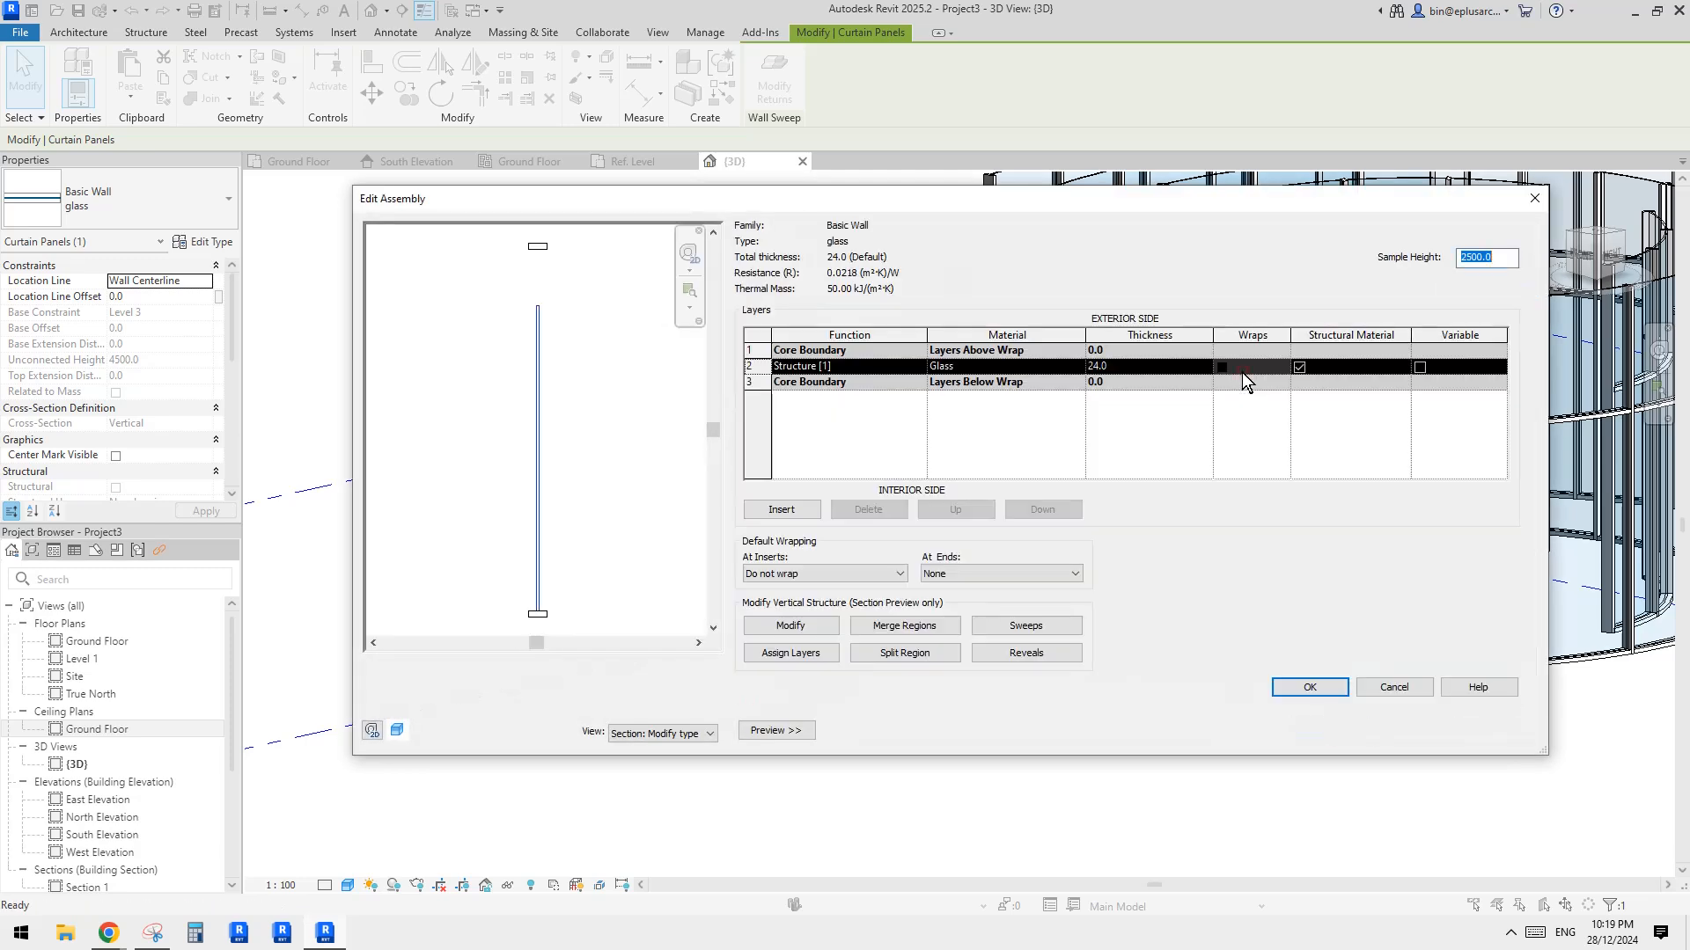
click(1014, 626)
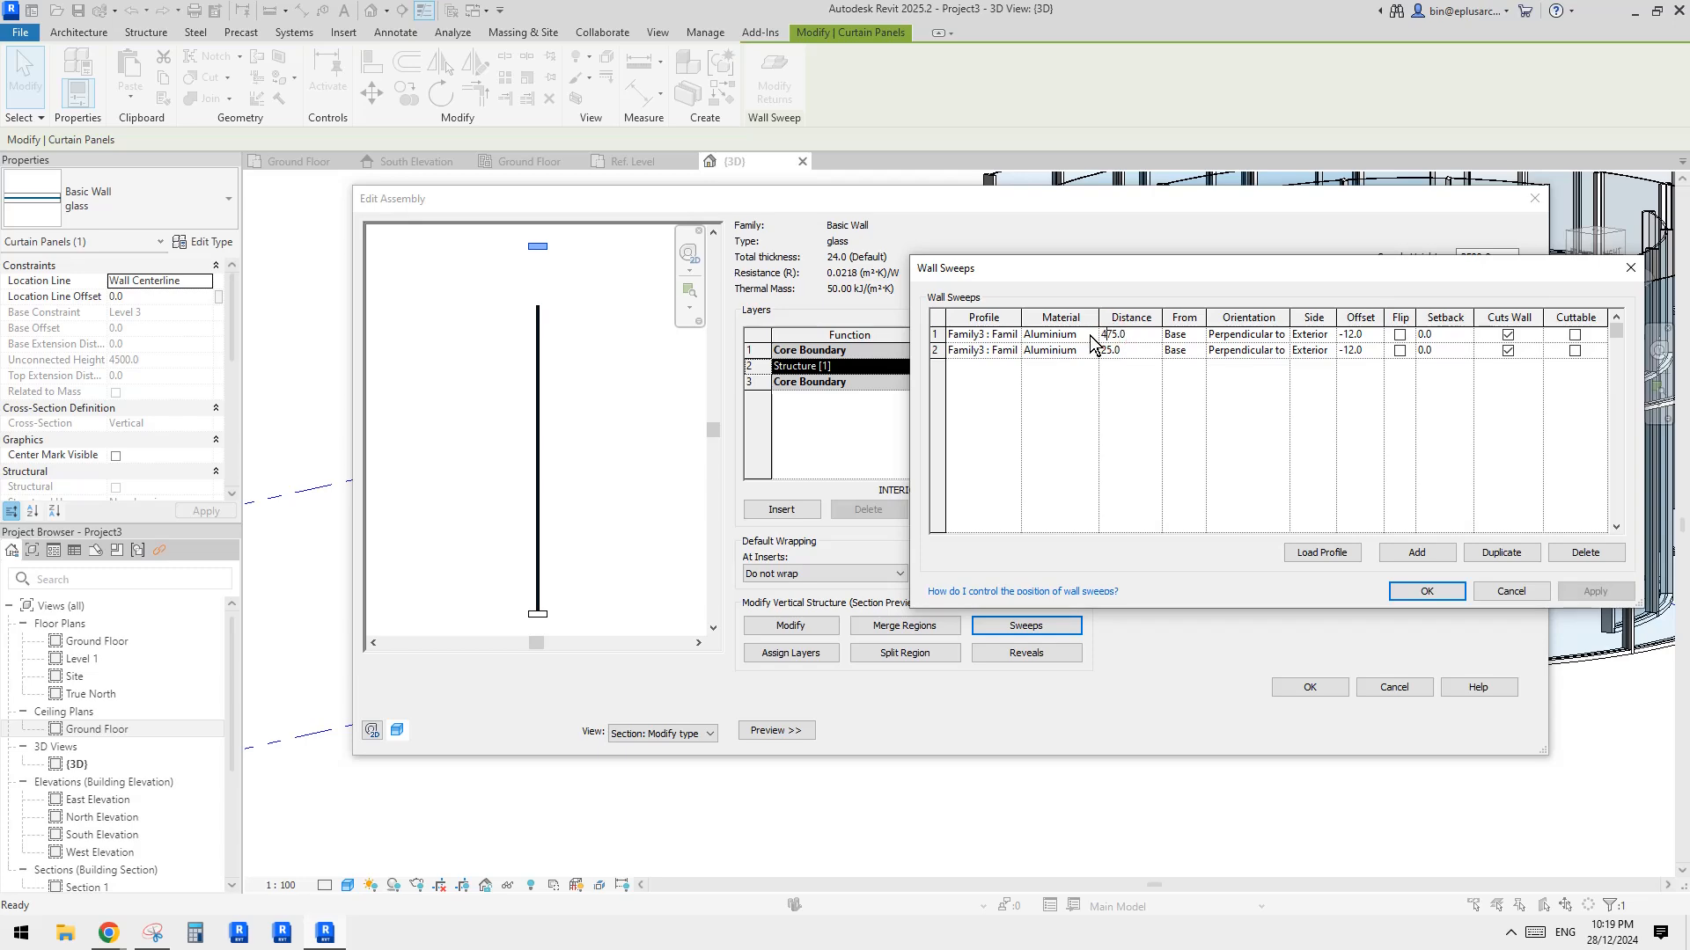
click(1427, 591)
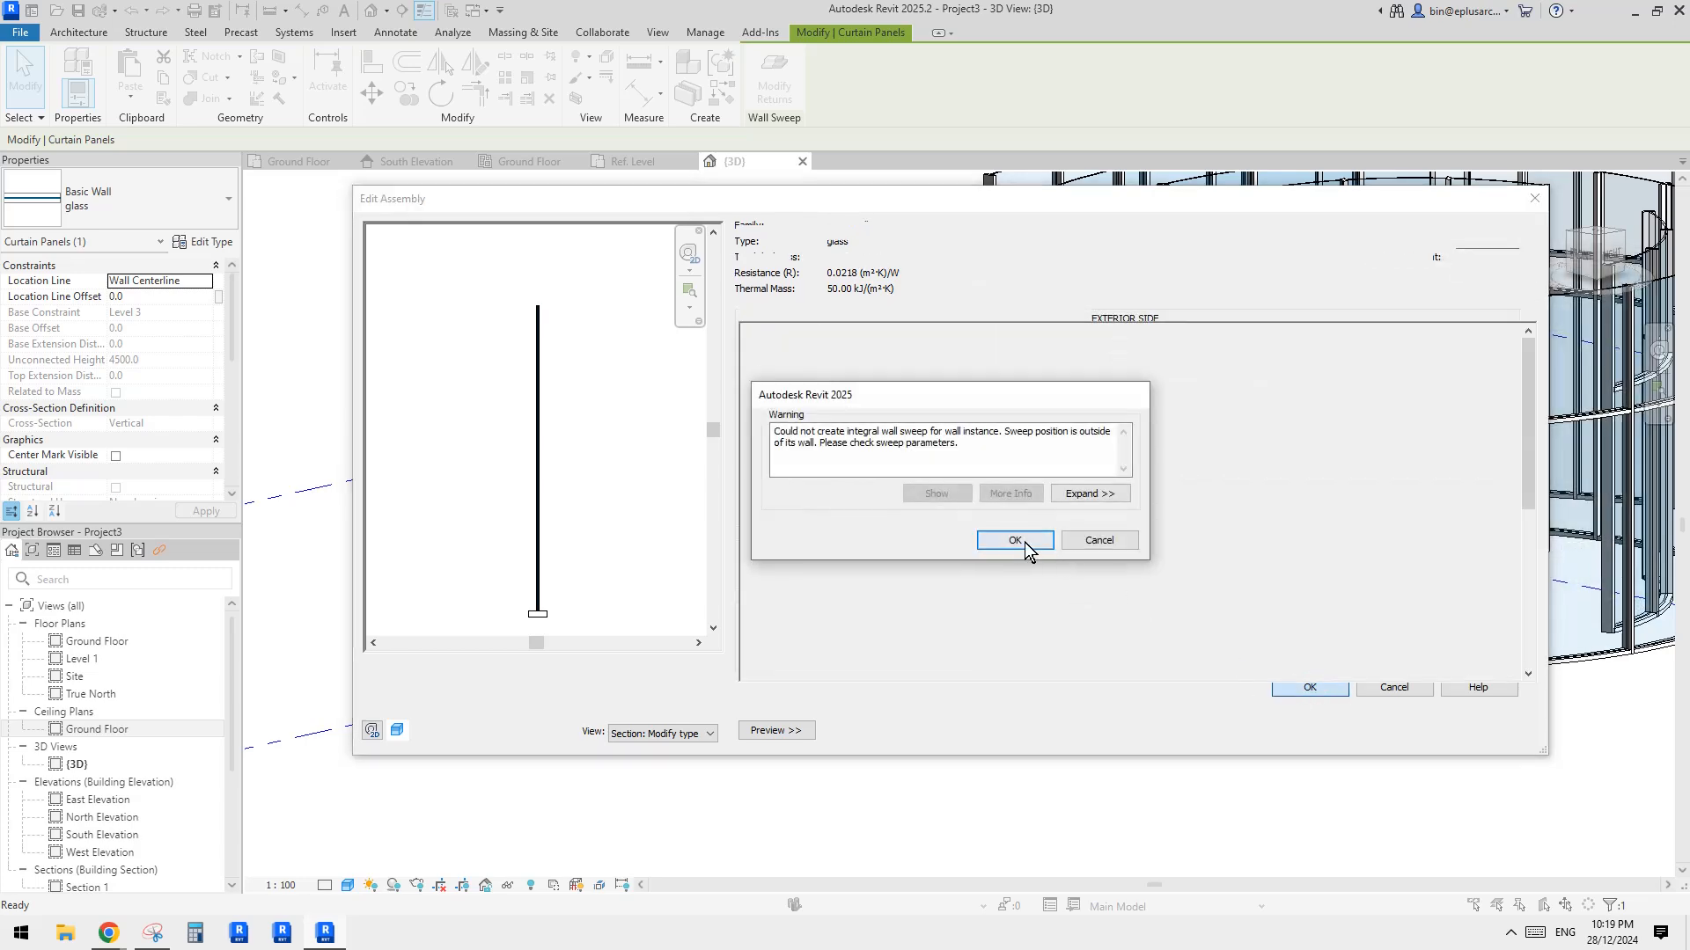
click(1018, 540)
click(1345, 727)
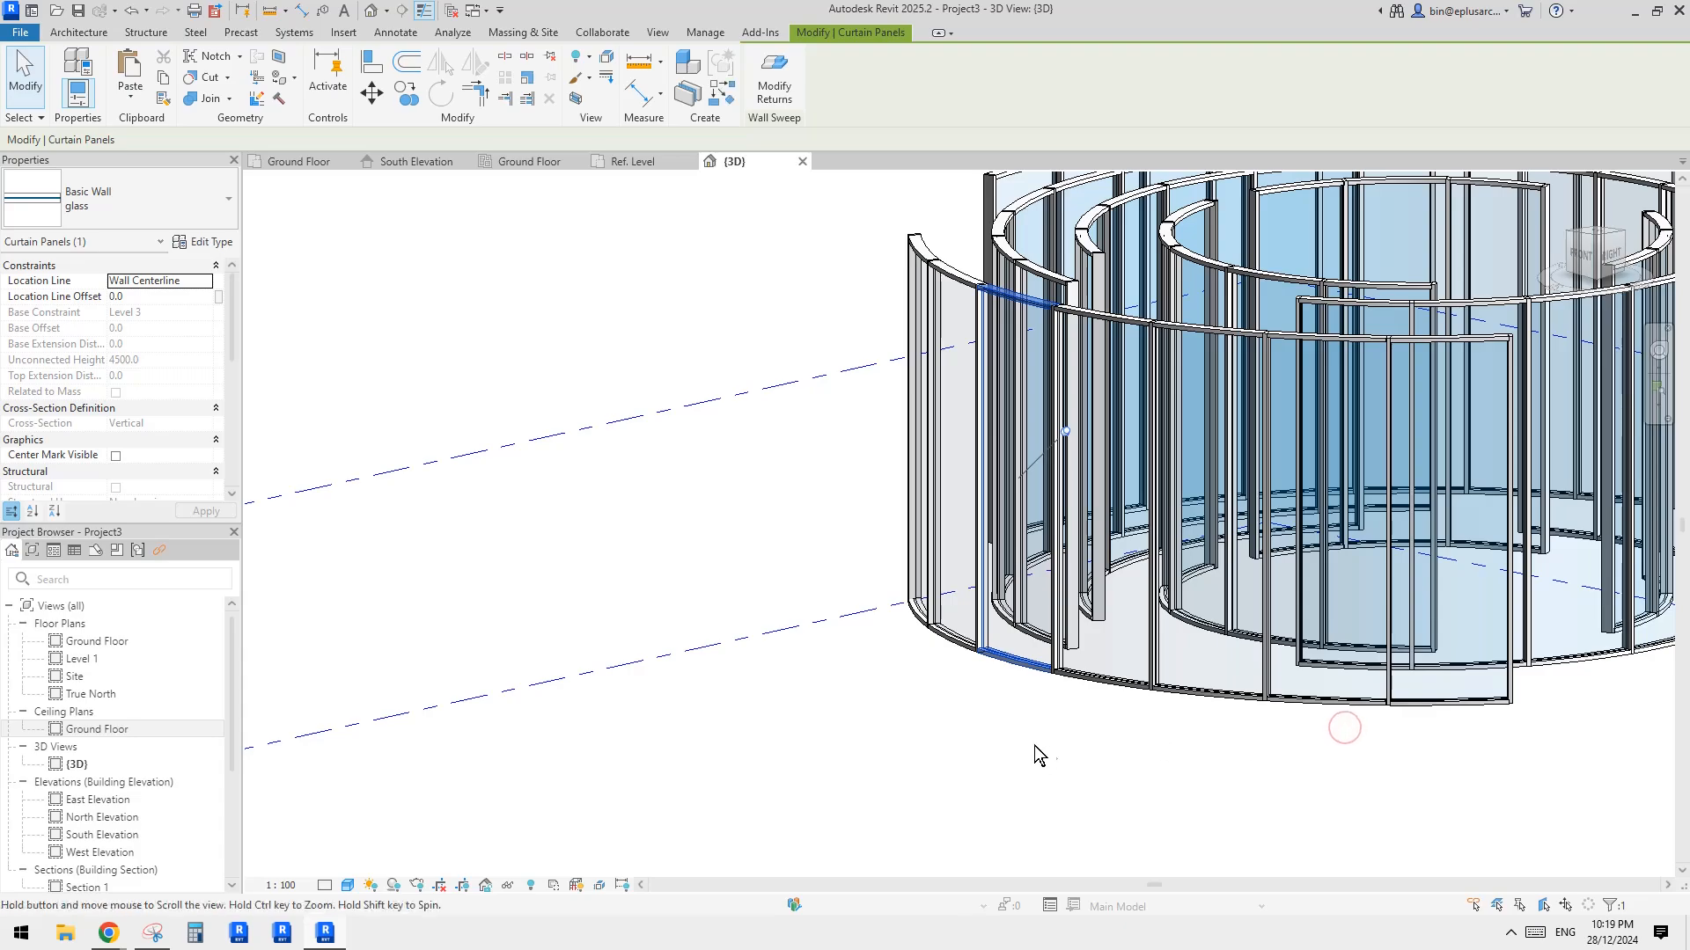
Step: Check the taller curtain wall rings from the side against the Reddit reference photo in Chrome, and return to Revit
scroll(1033, 746, down, 5)
shift+middle_drag(1033, 746, 1056, 709)
click(115, 933)
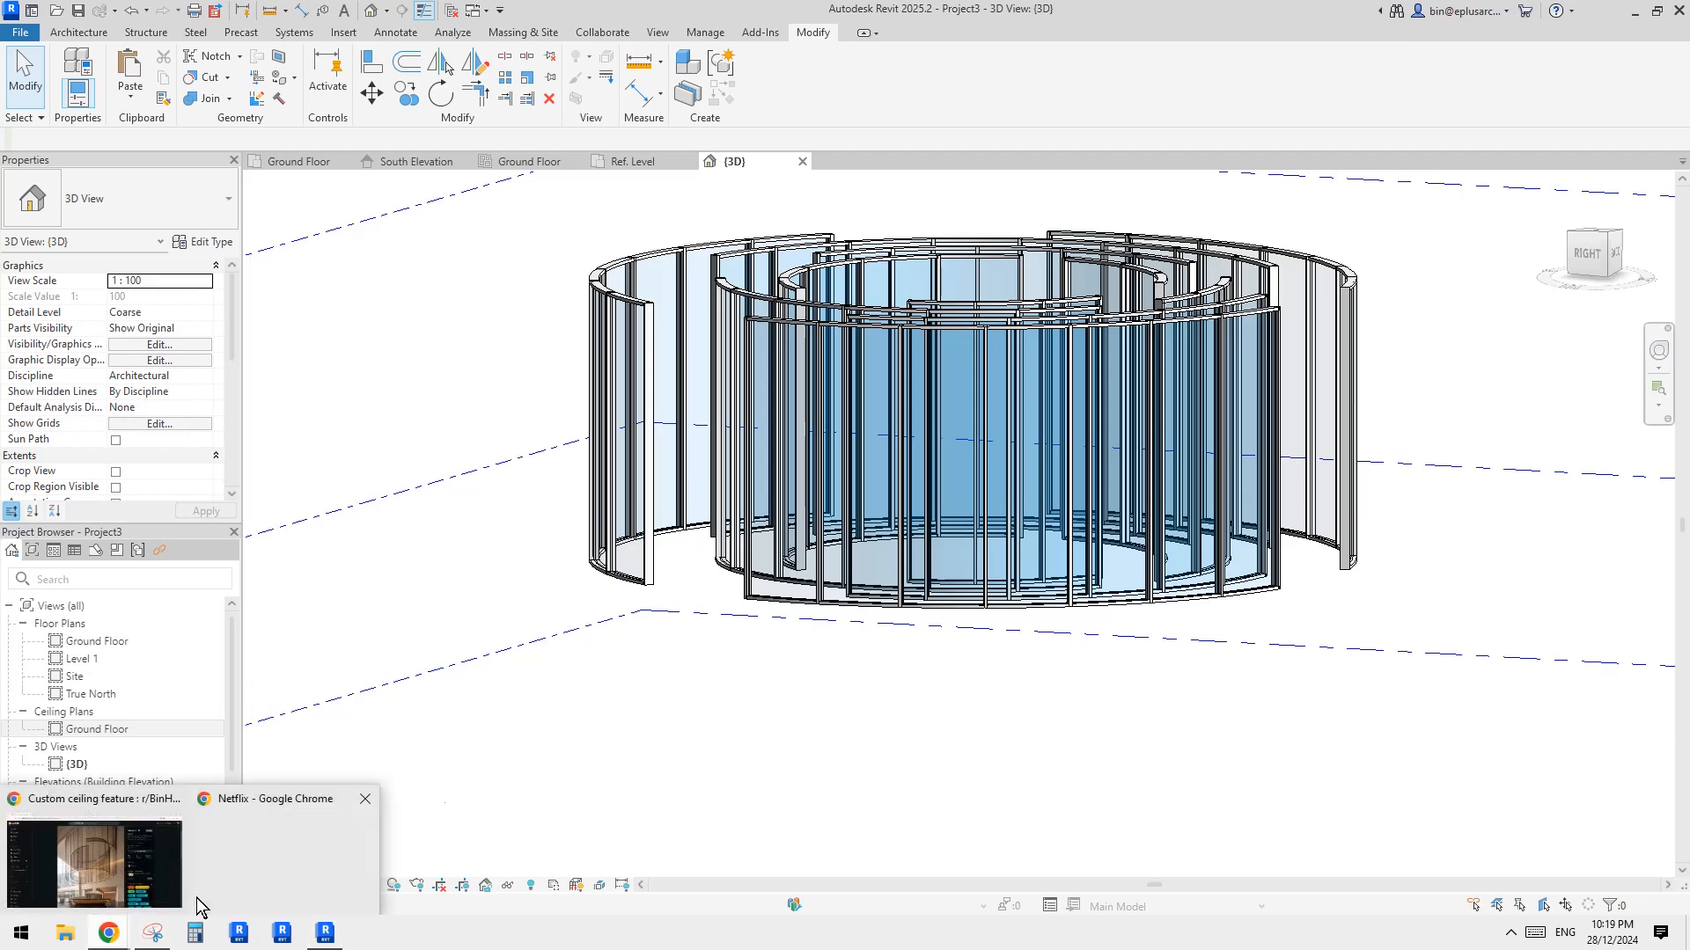
click(182, 822)
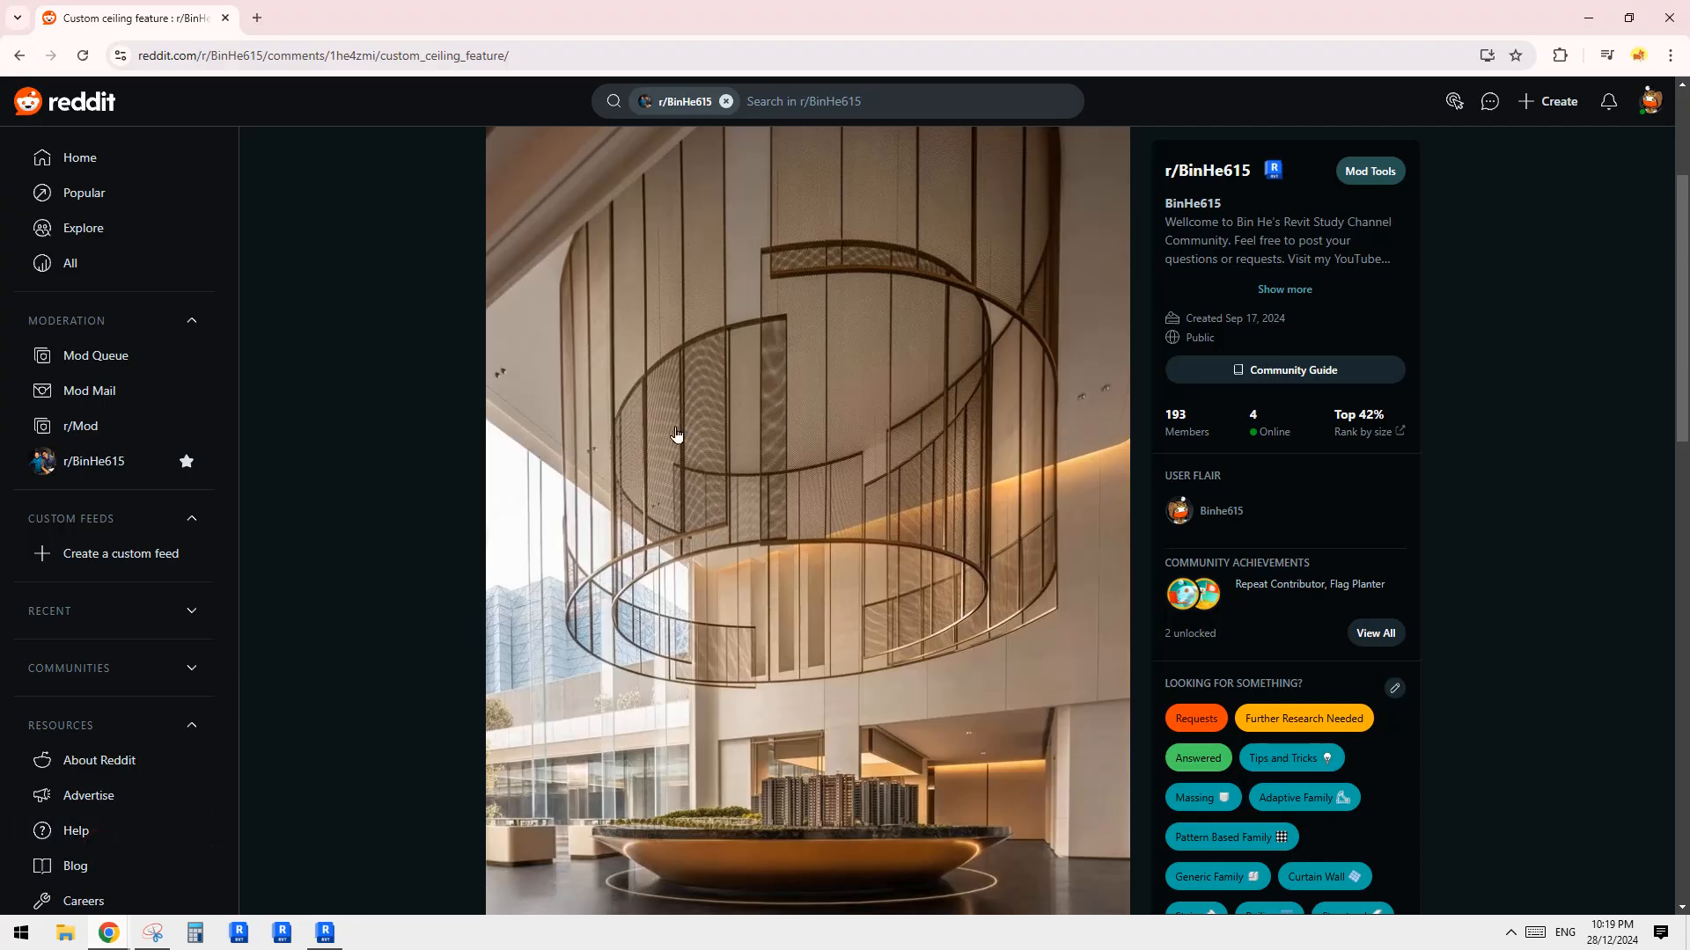
click(324, 932)
Step: Examine the lower edges and sweeps of the front panels on the outer curtain wall ring up close
shift+middle_drag(756, 667, 802, 720)
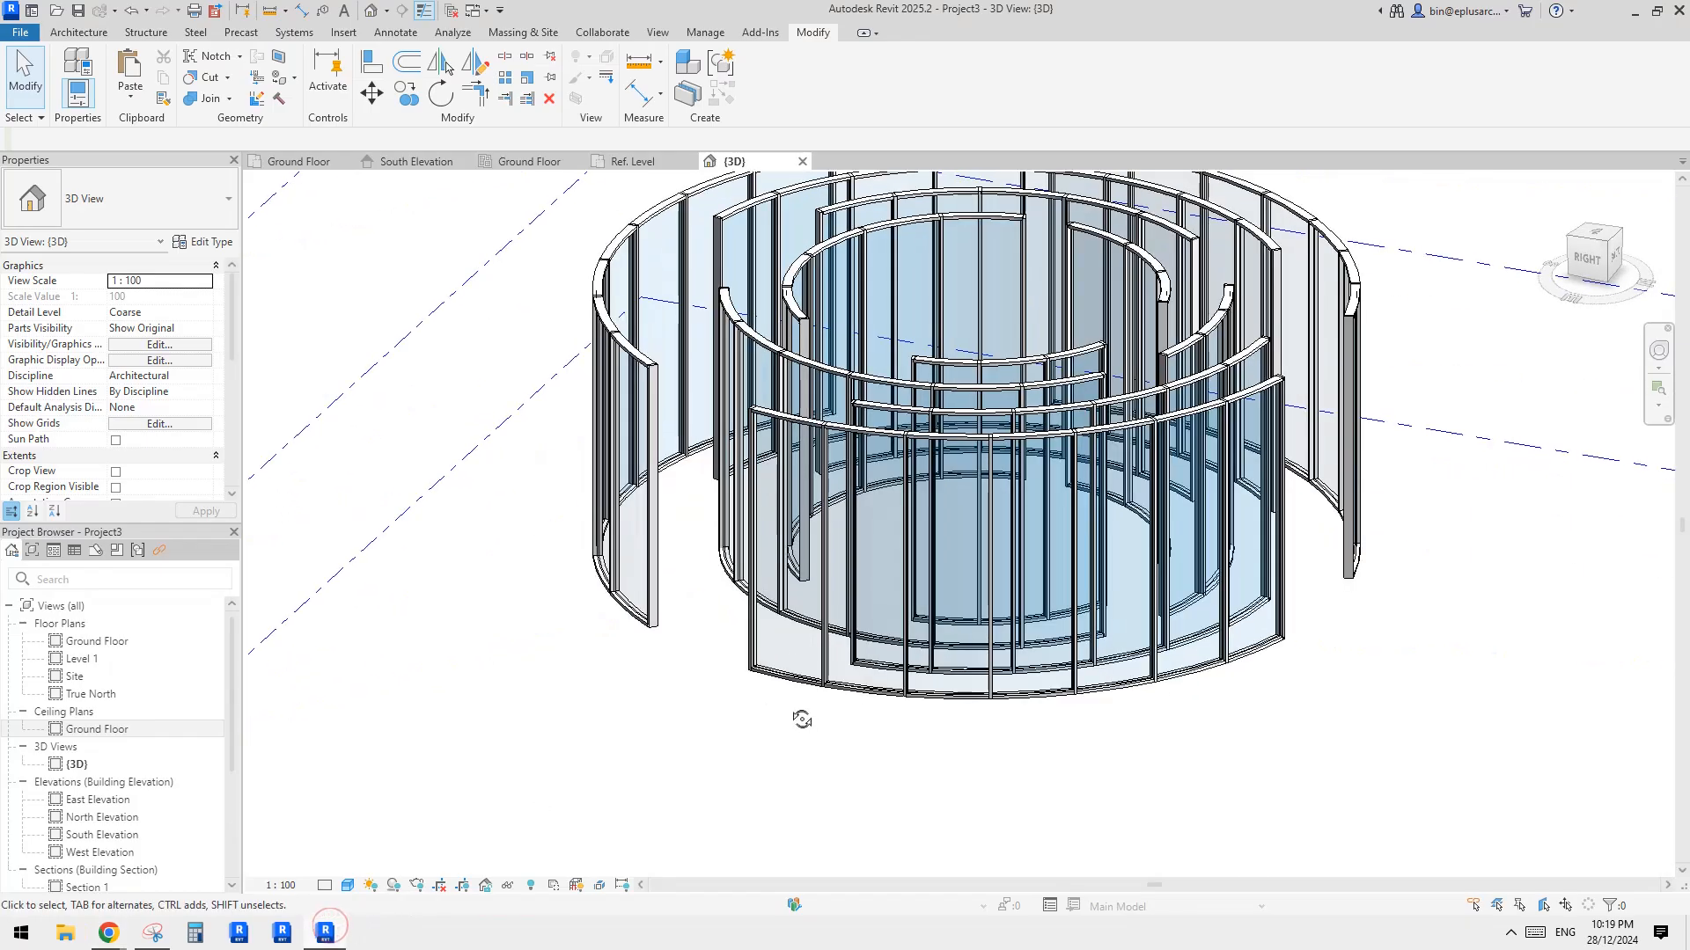
scroll(1091, 640, up, 2)
scroll(1129, 658, down, 1)
shift+middle_drag(1128, 657, 1124, 630)
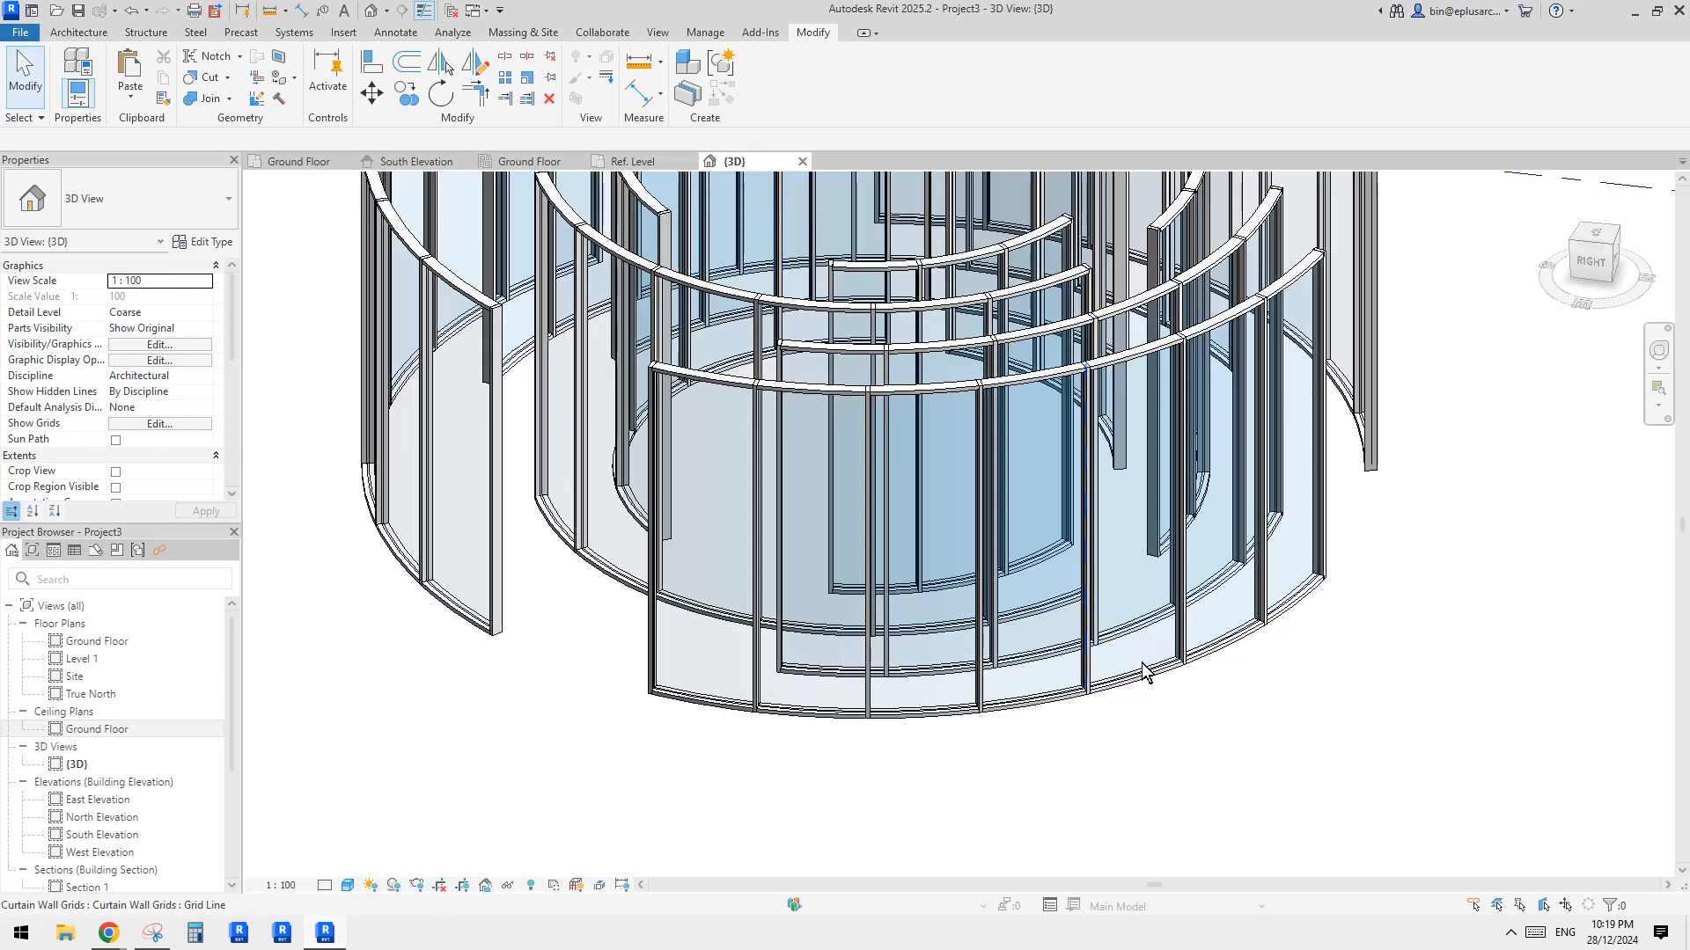
click(1141, 666)
scroll(1086, 622, up, 5)
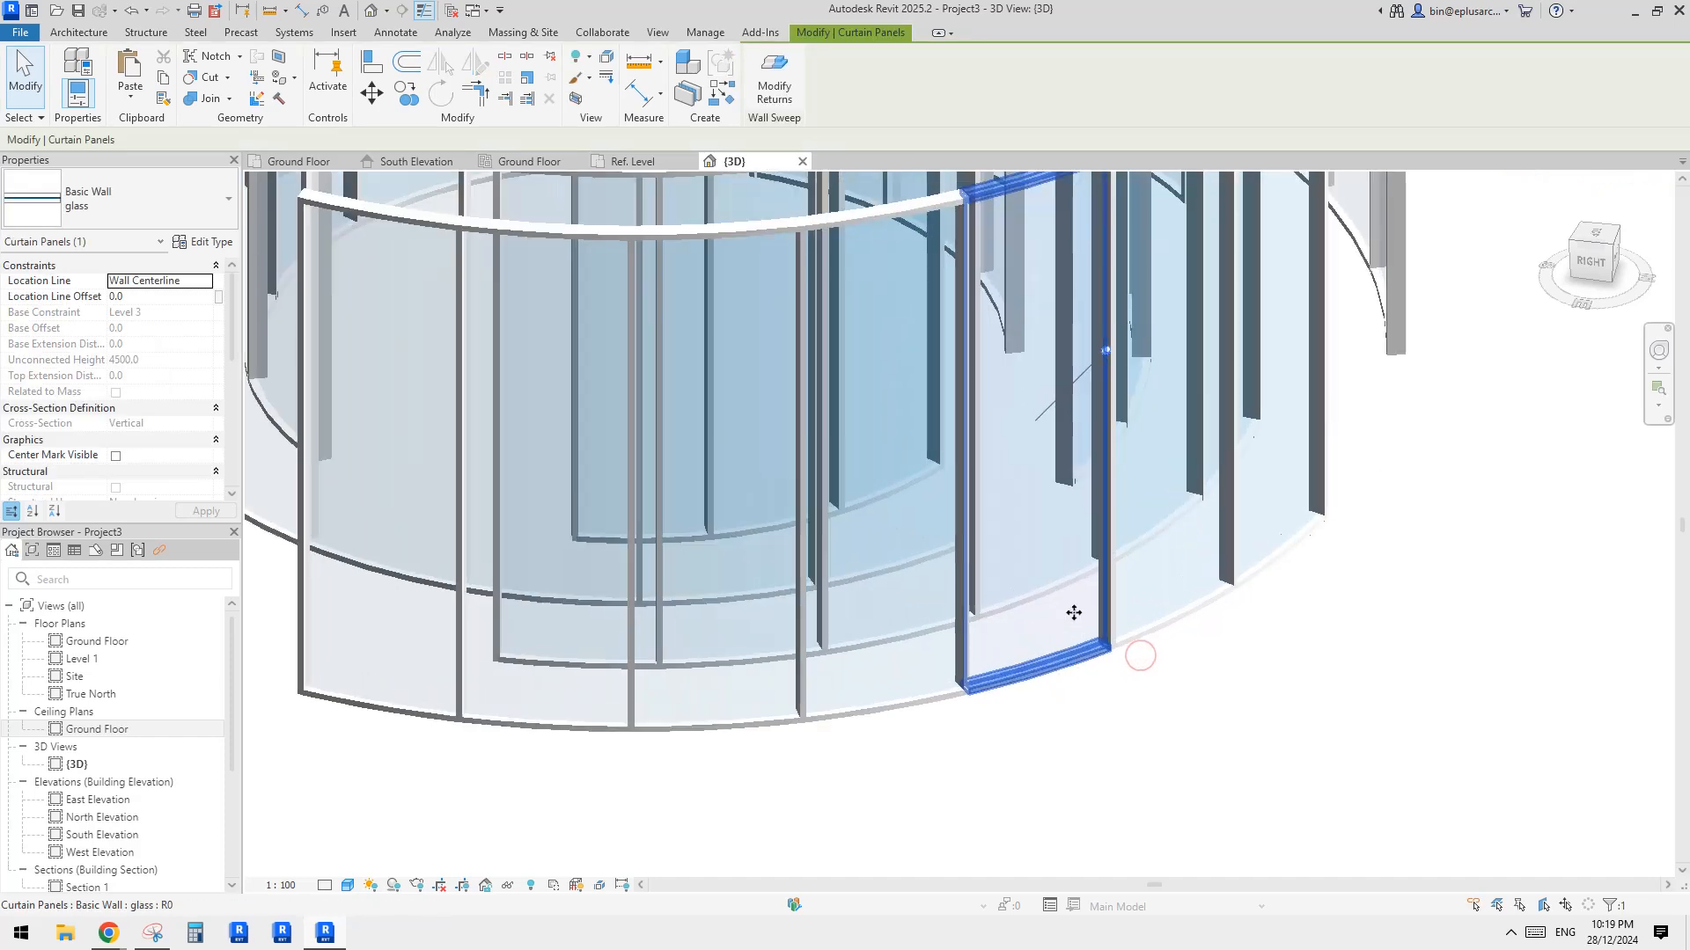
scroll(1099, 594, down, 3)
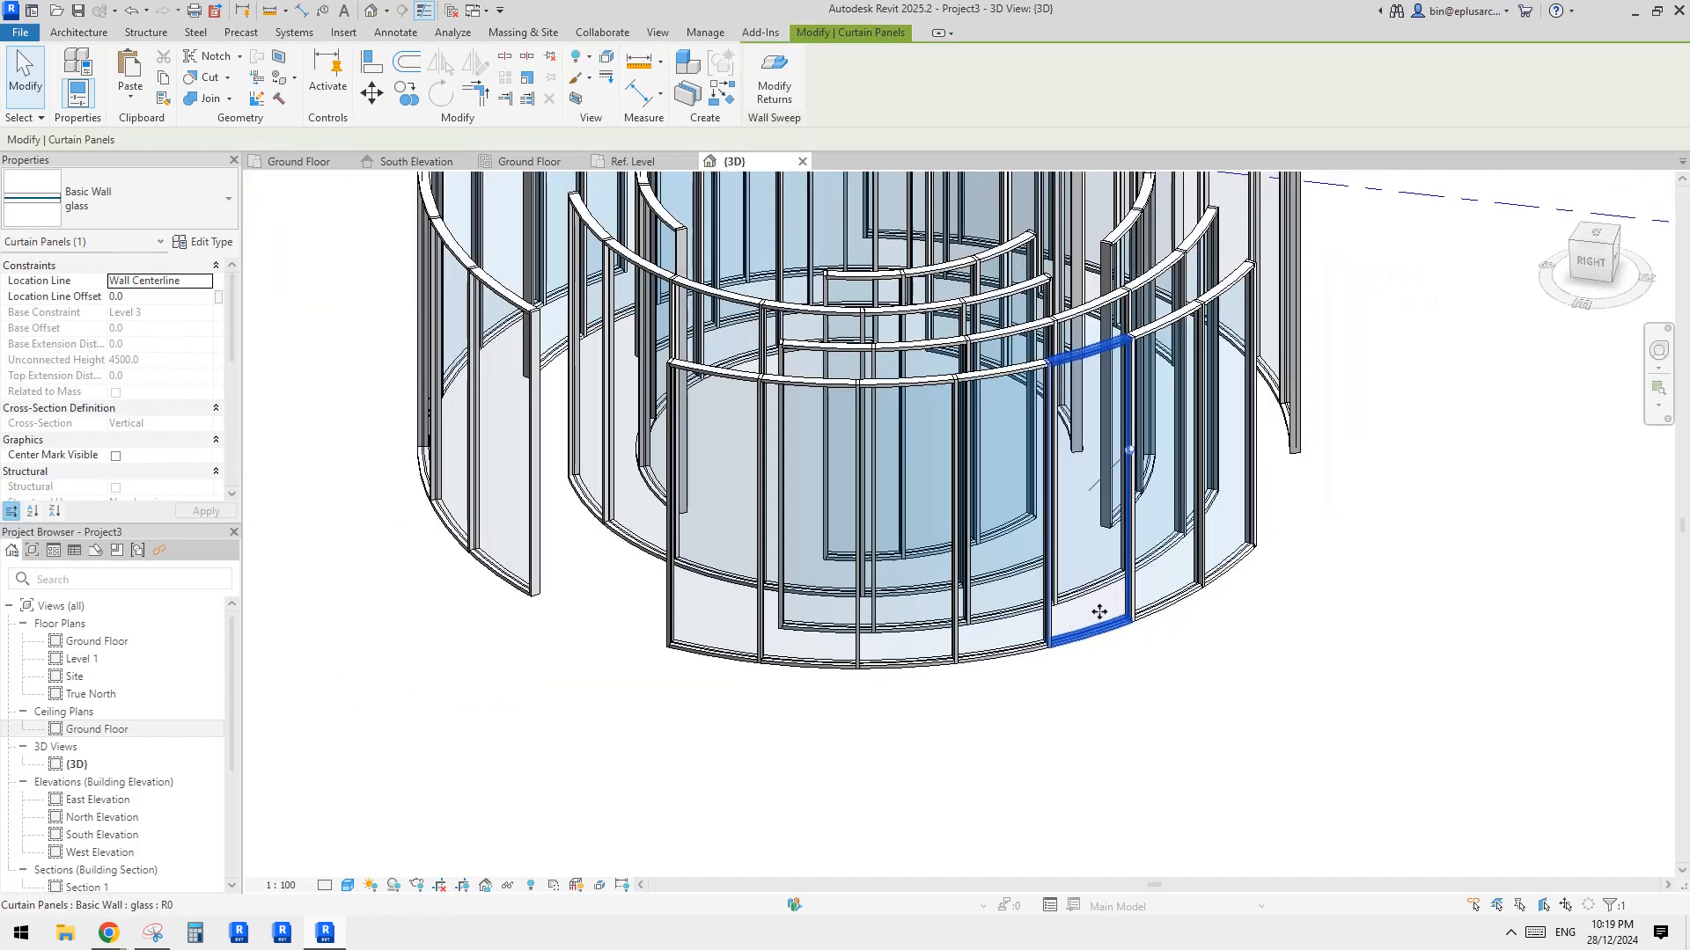
shift+middle_drag(1104, 596, 1137, 629)
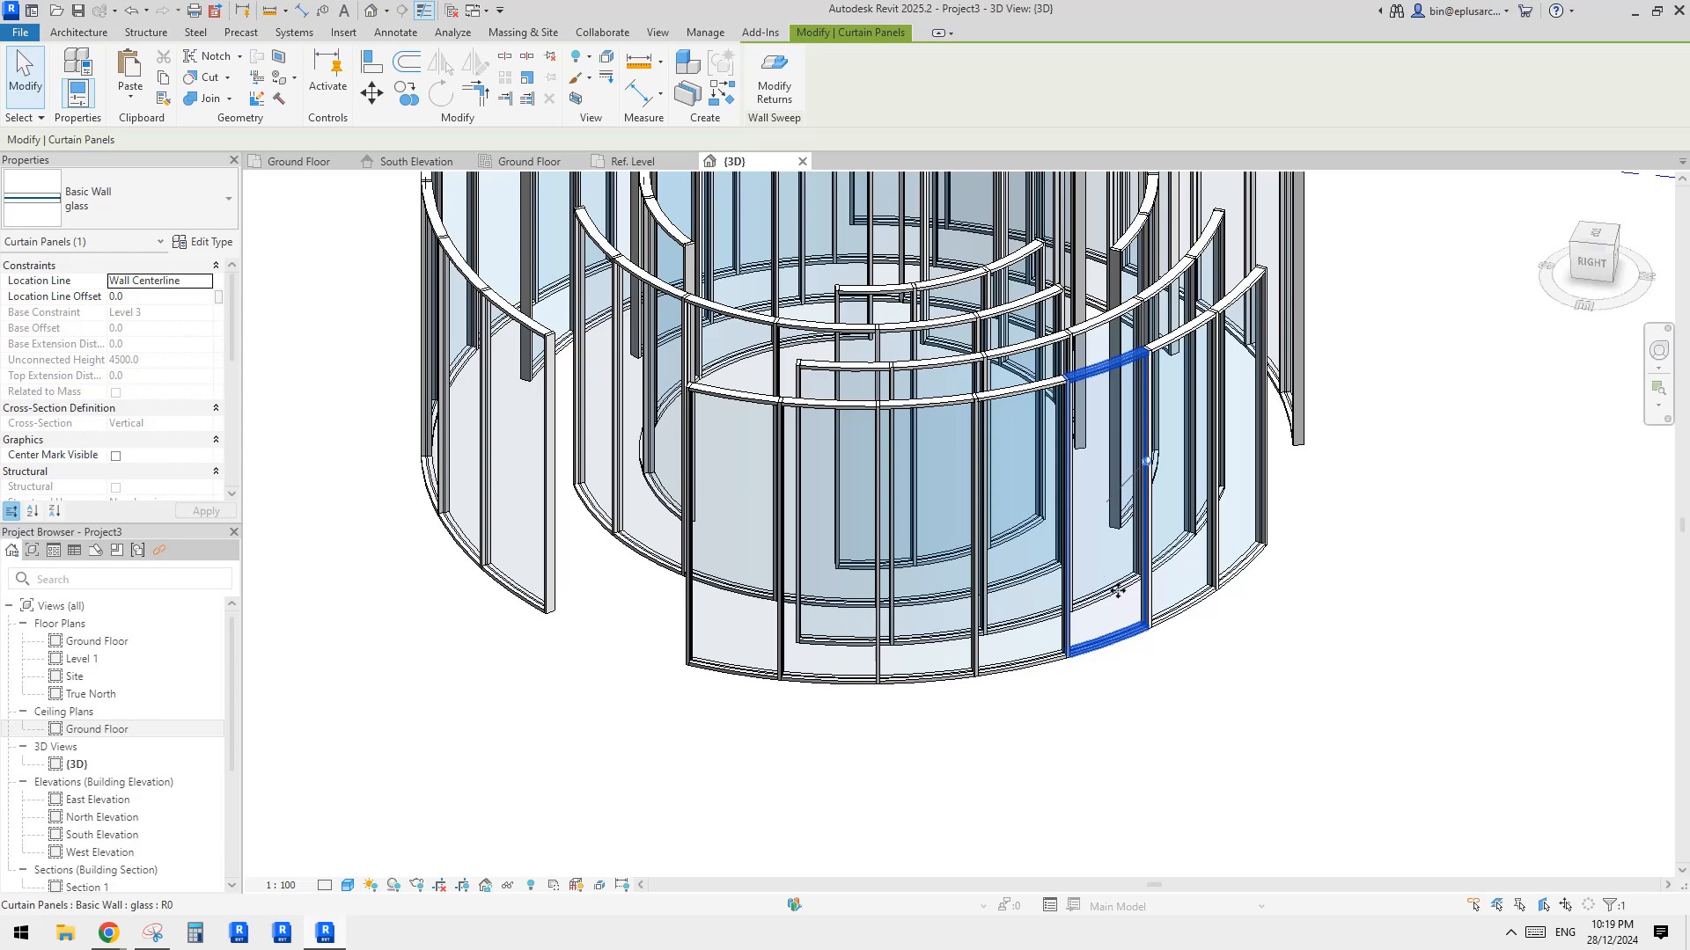
scroll(1049, 623, up, 6)
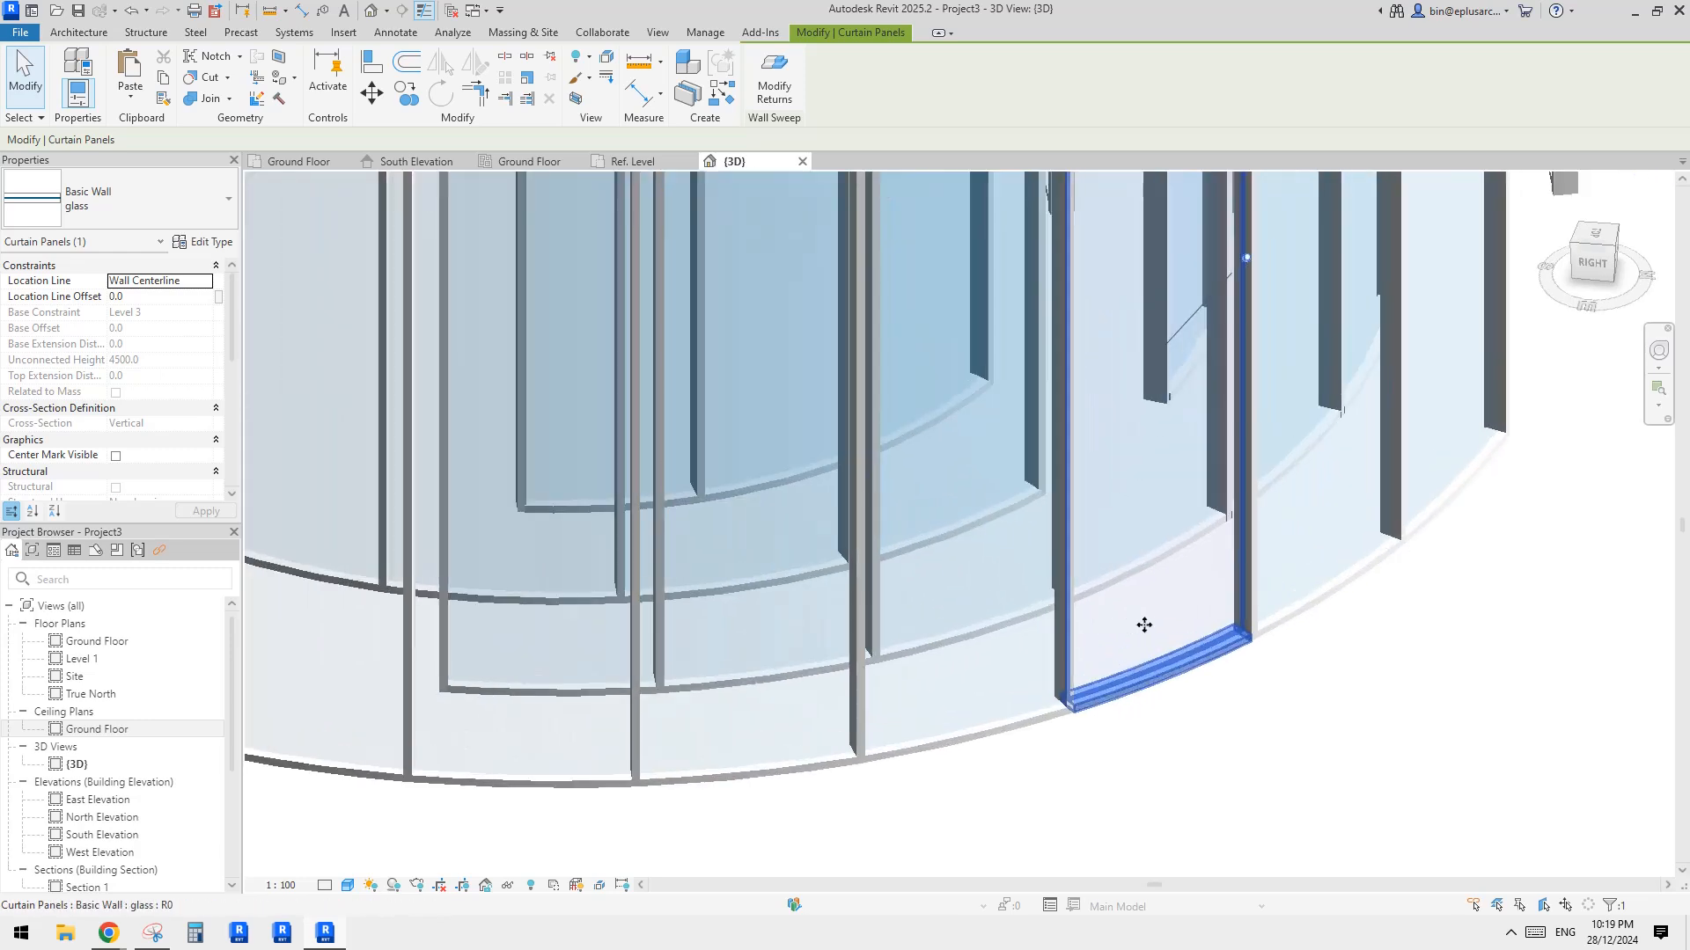
scroll(1144, 624, down, 2)
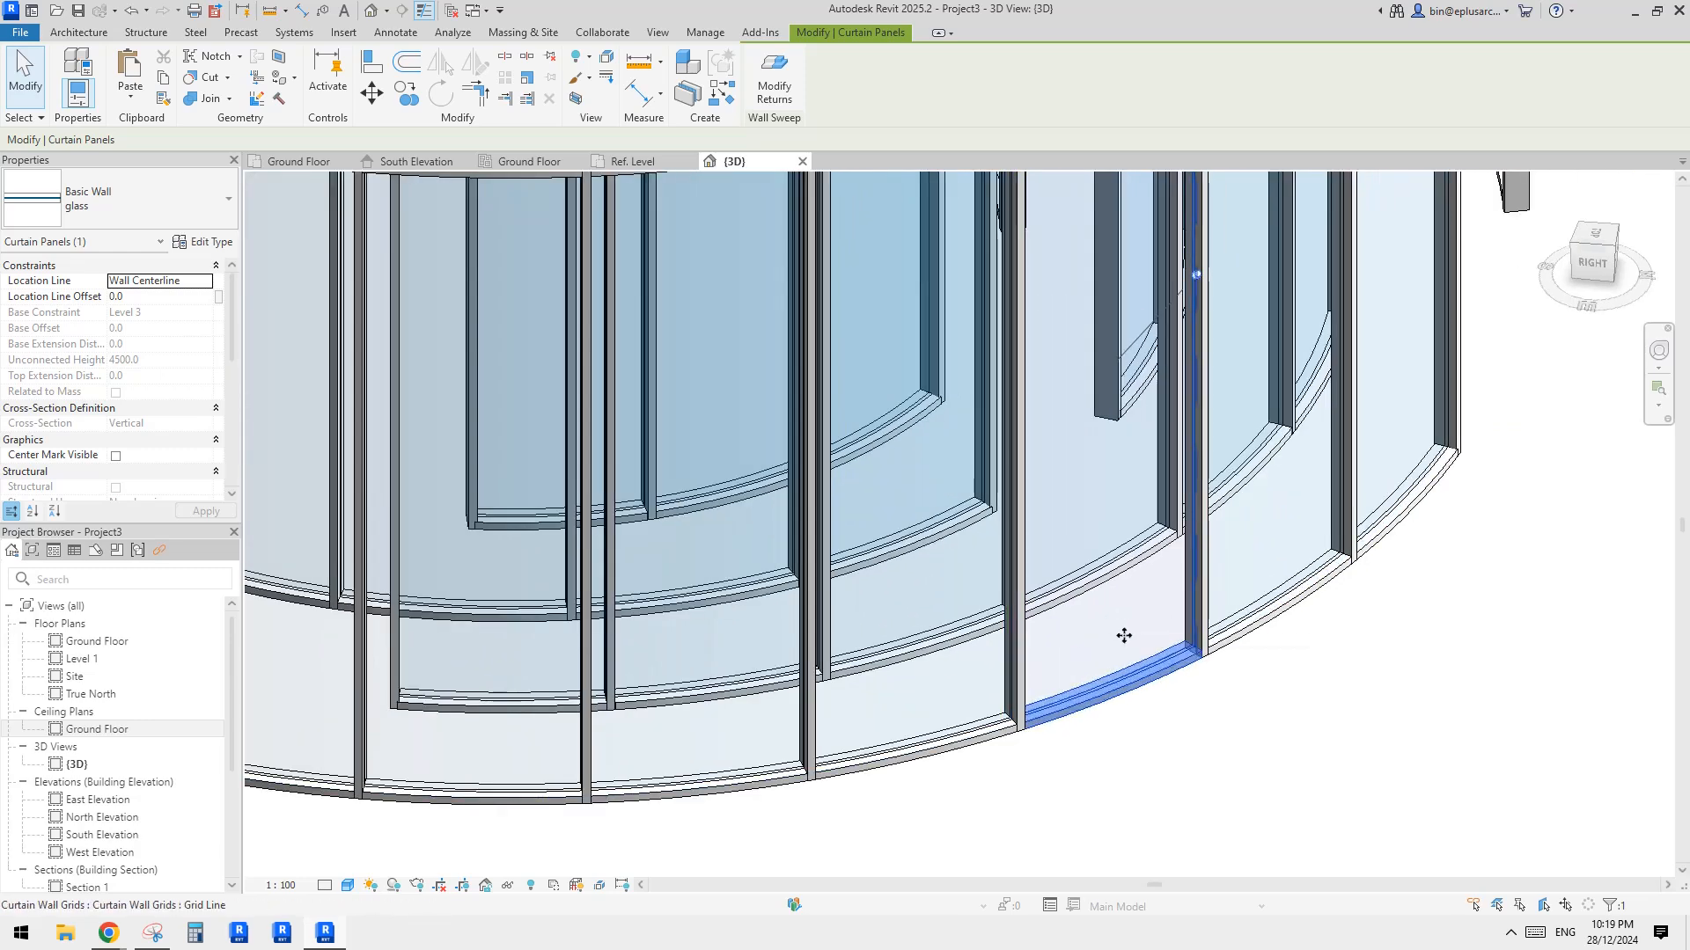
Step: Select a single front glass panel of the outer ring and open its wall type's structure for editing
click(1146, 668)
click(1146, 668)
key(Escape)
key(Tab)
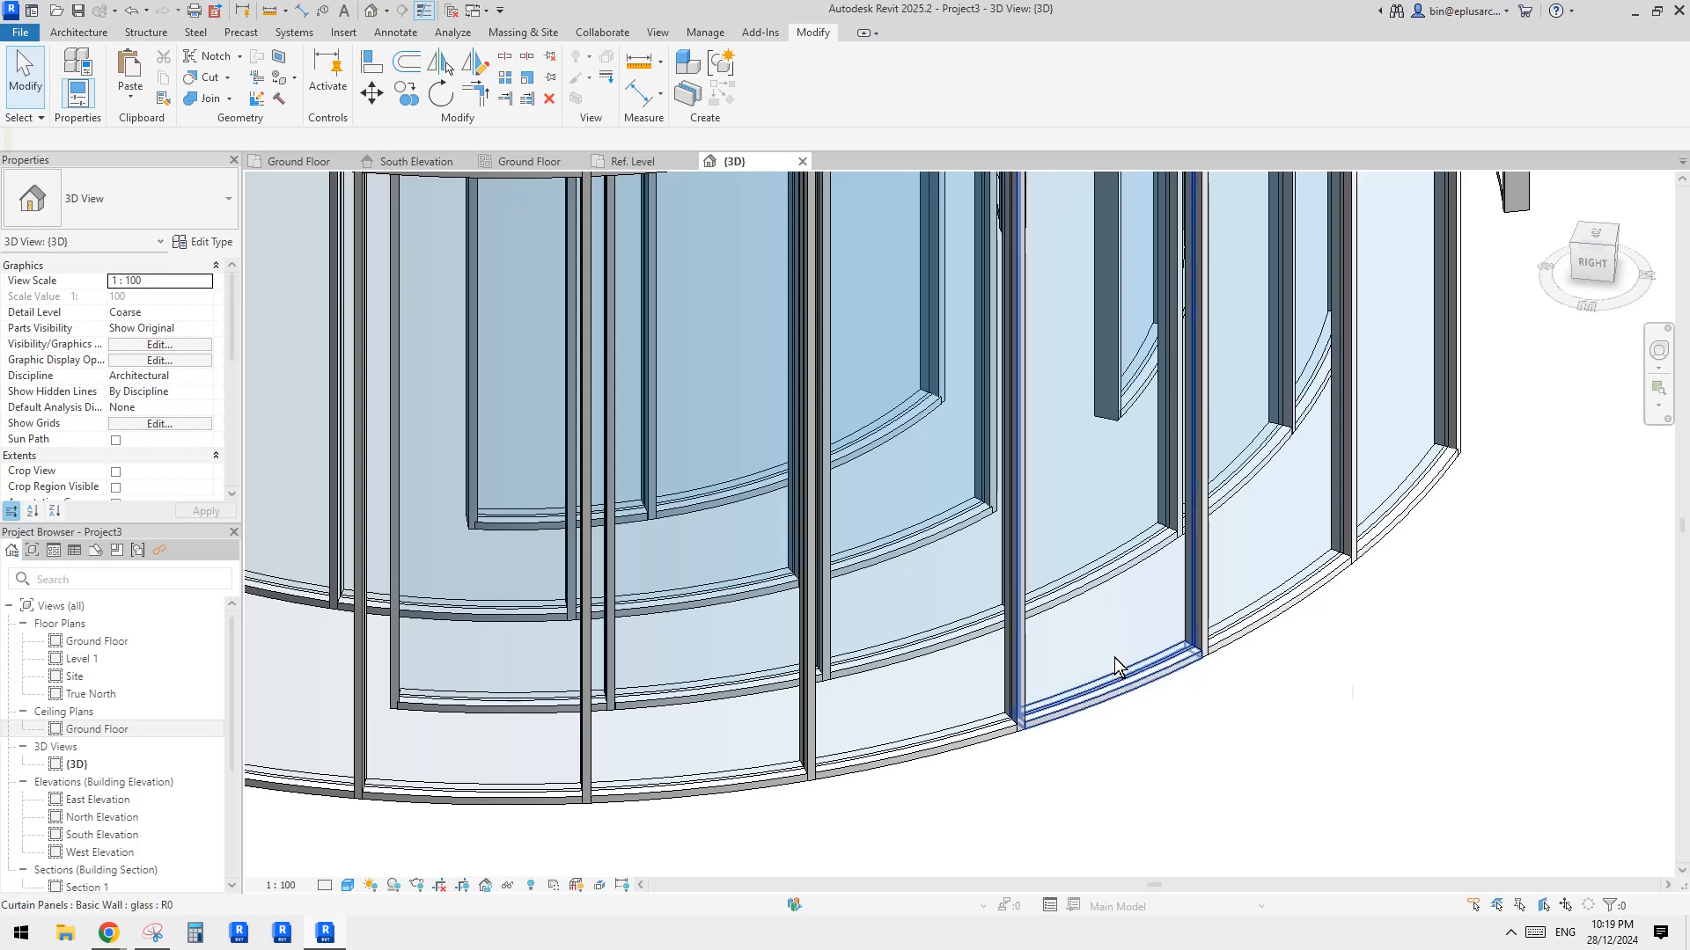
click(1114, 657)
shift+middle_drag(1113, 657, 857, 552)
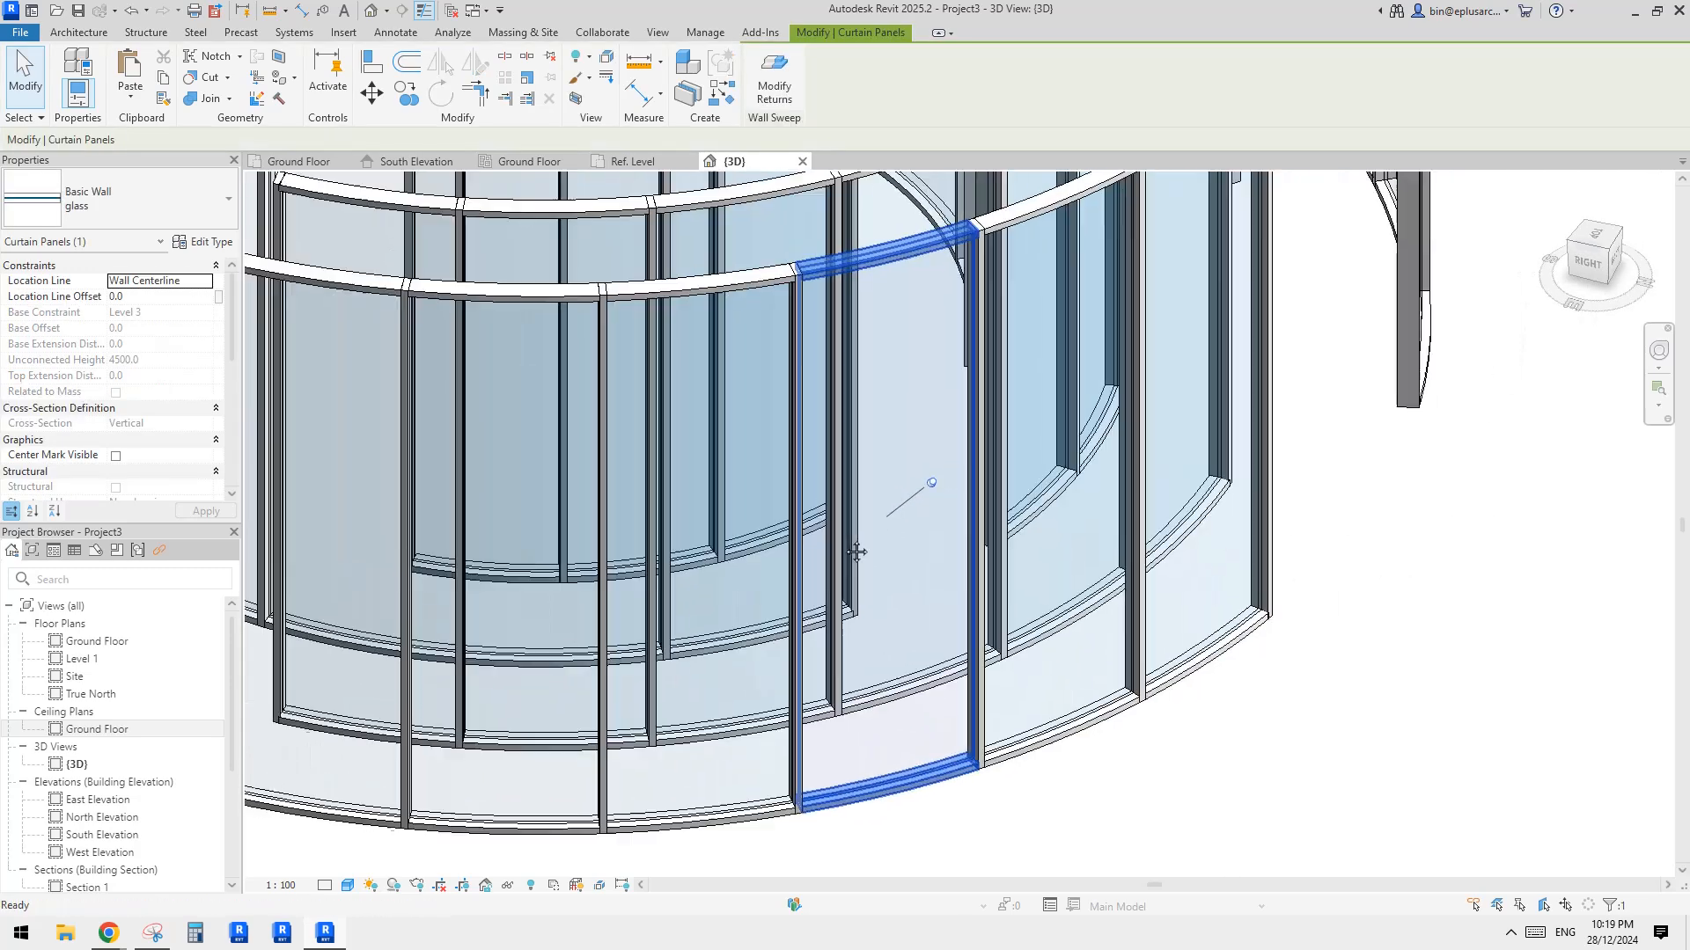
click(202, 242)
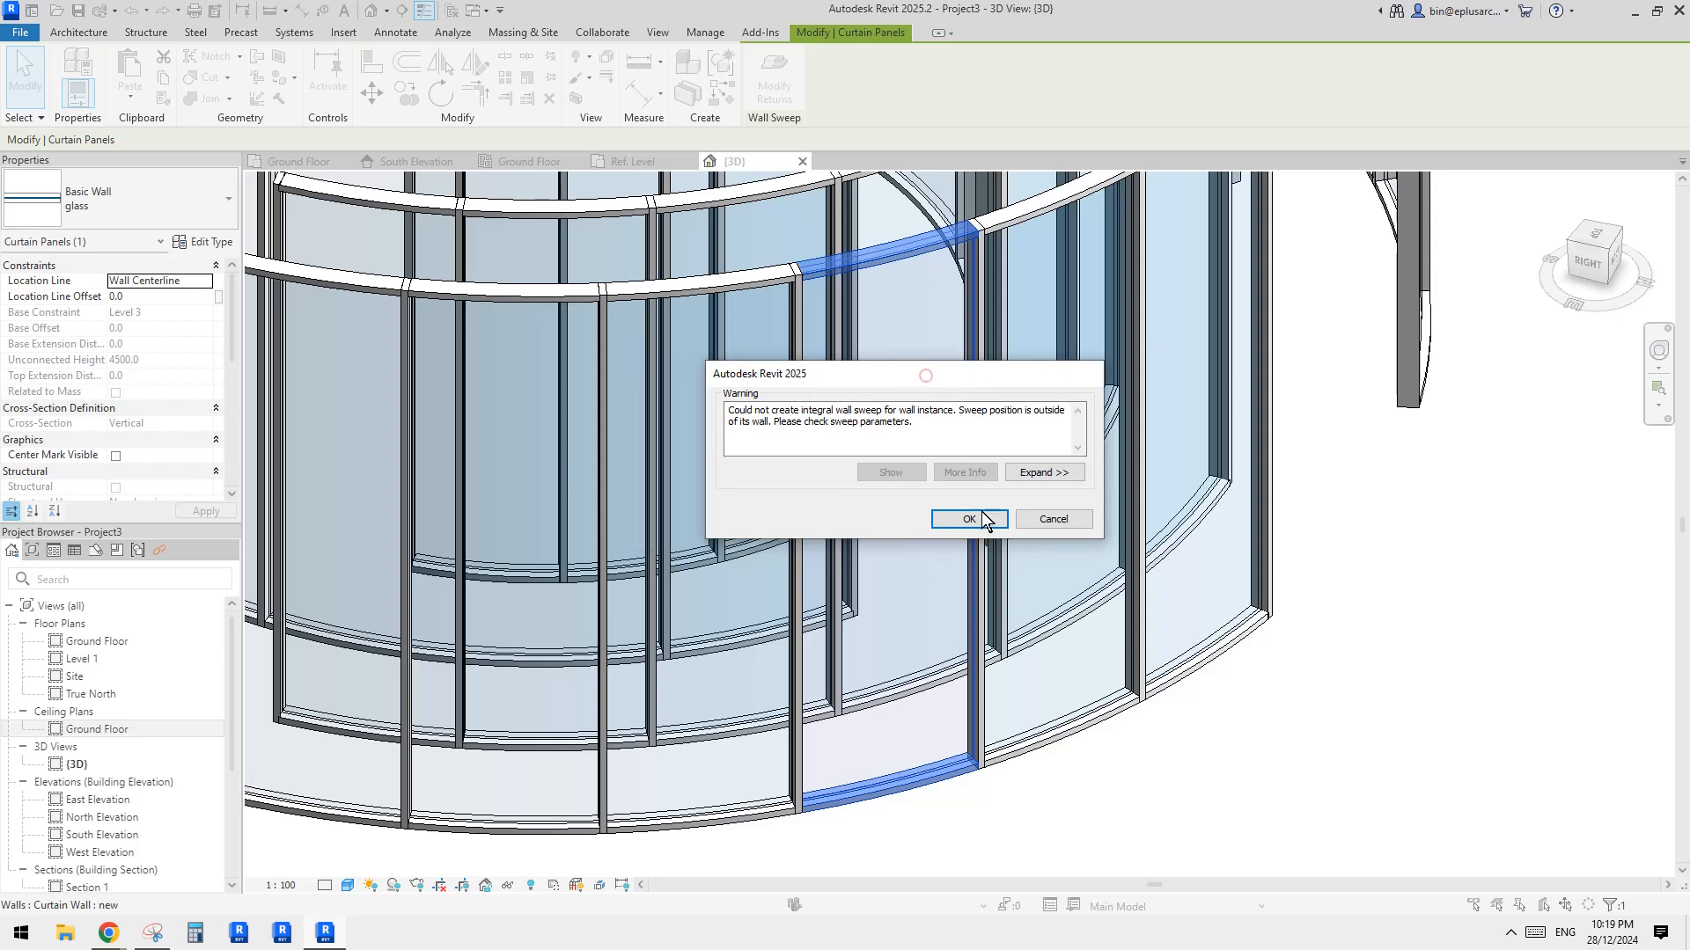
click(939, 523)
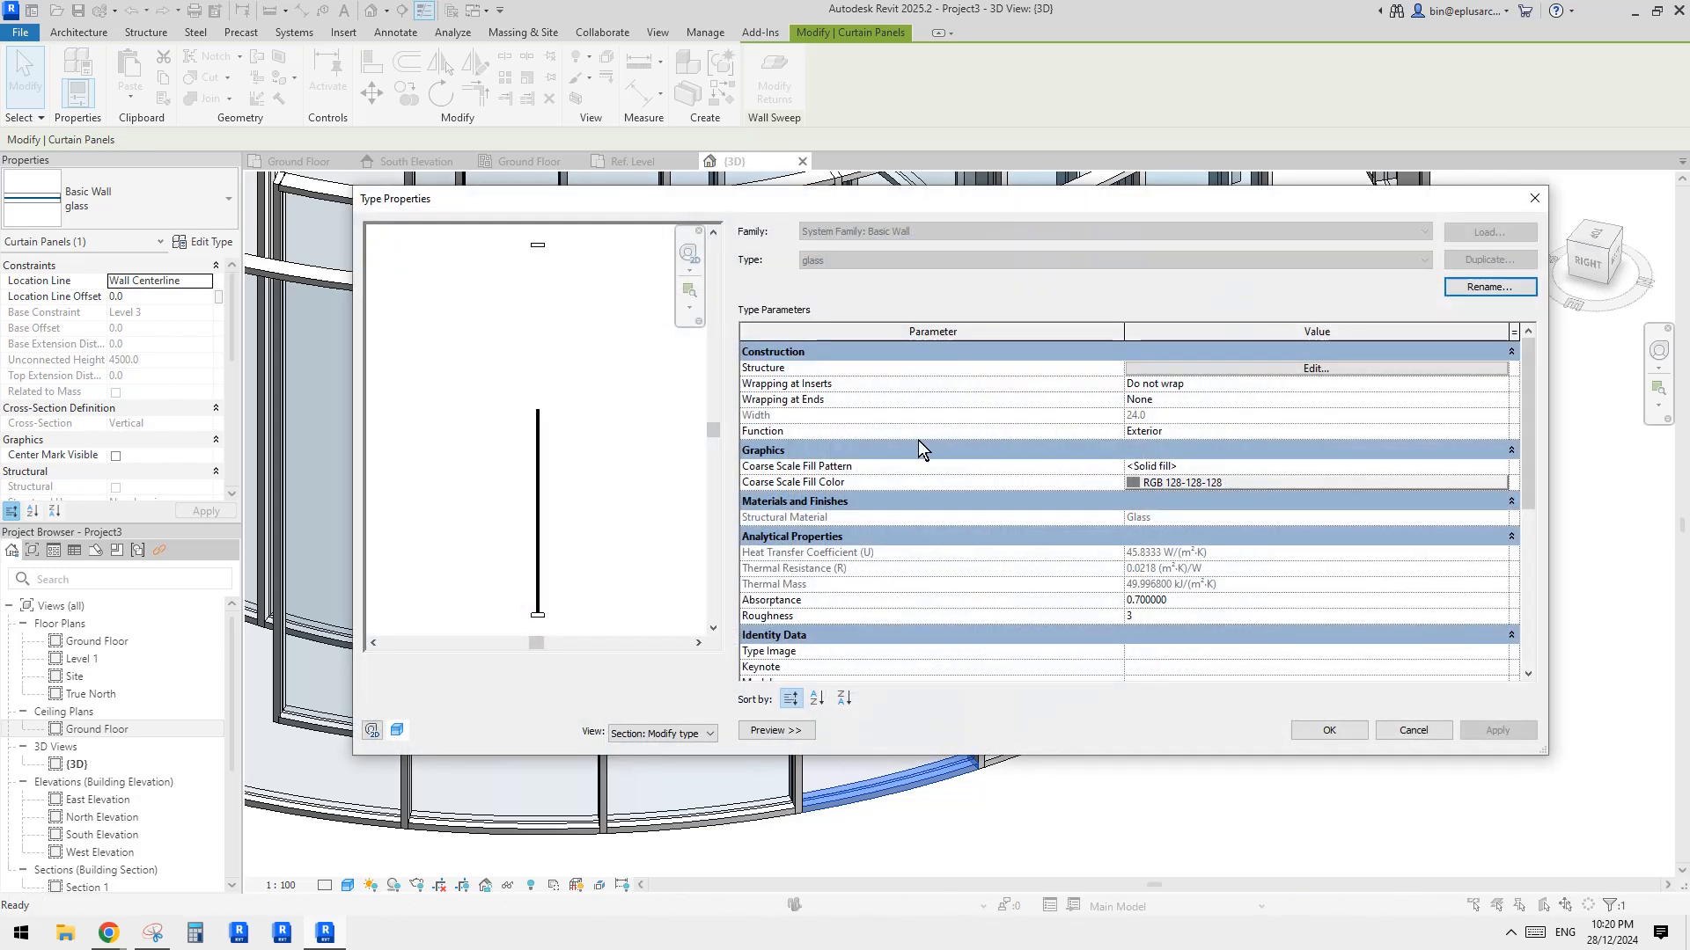
click(1264, 369)
Step: Create a new material from the glass structure layer's material setting
click(936, 367)
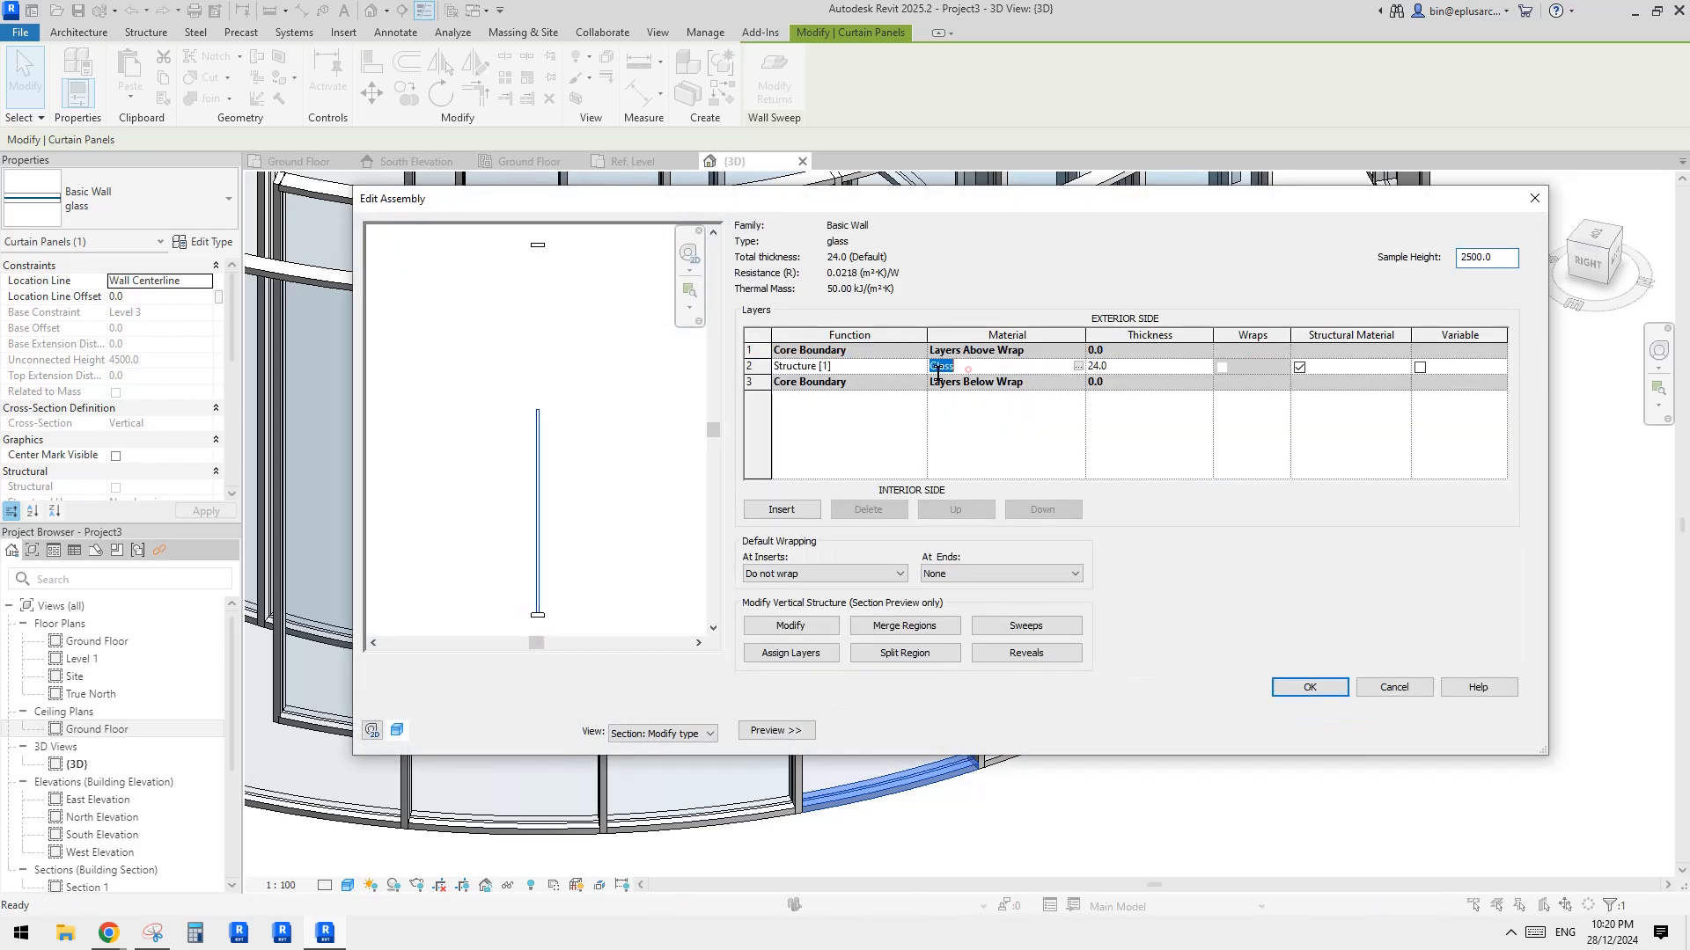
click(1078, 366)
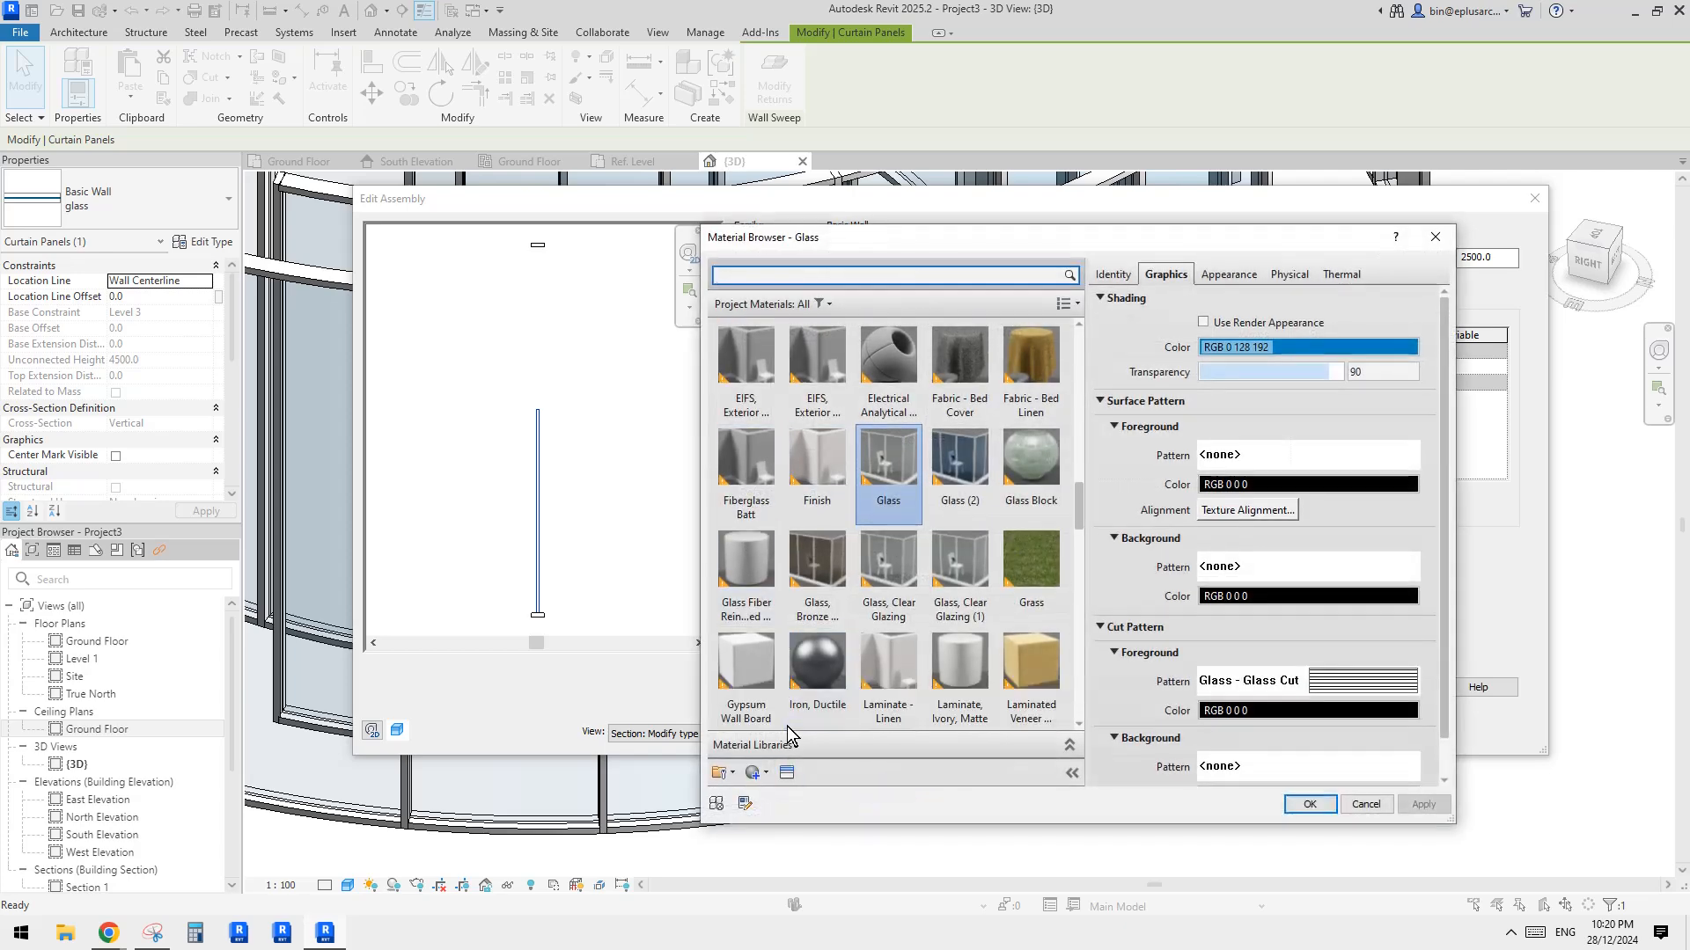
click(760, 773)
click(785, 718)
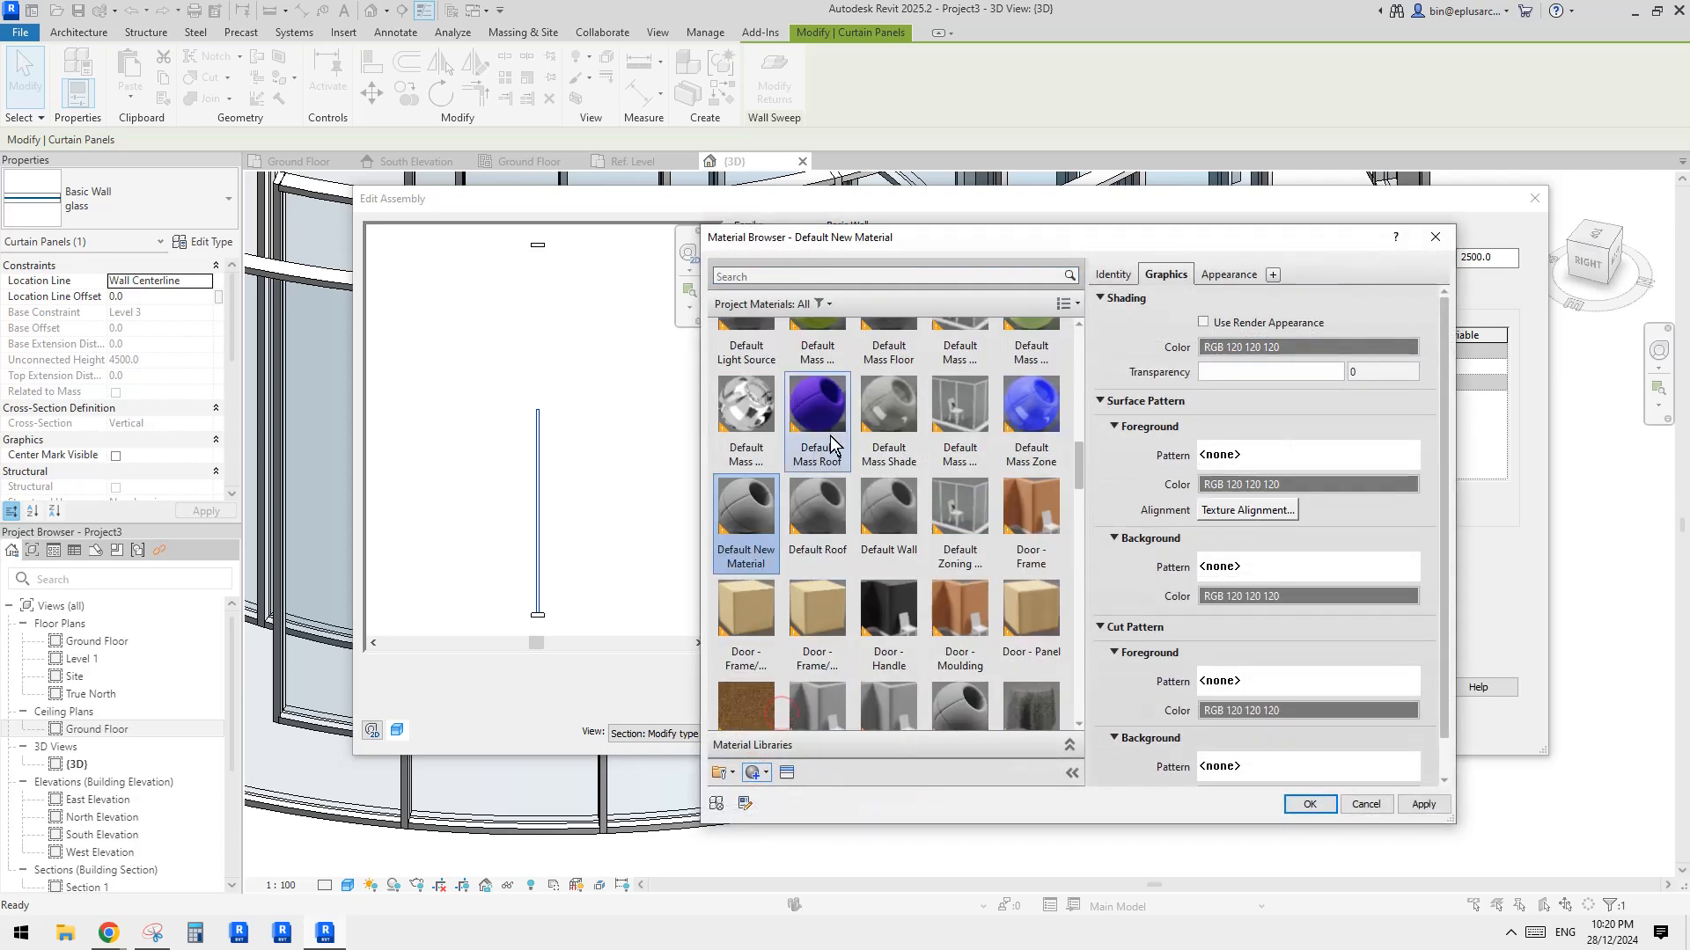
Step: Open the Asset Browser for the new material's appearance and list the Appearance Library's Metal assets sorted by asset color
click(1229, 277)
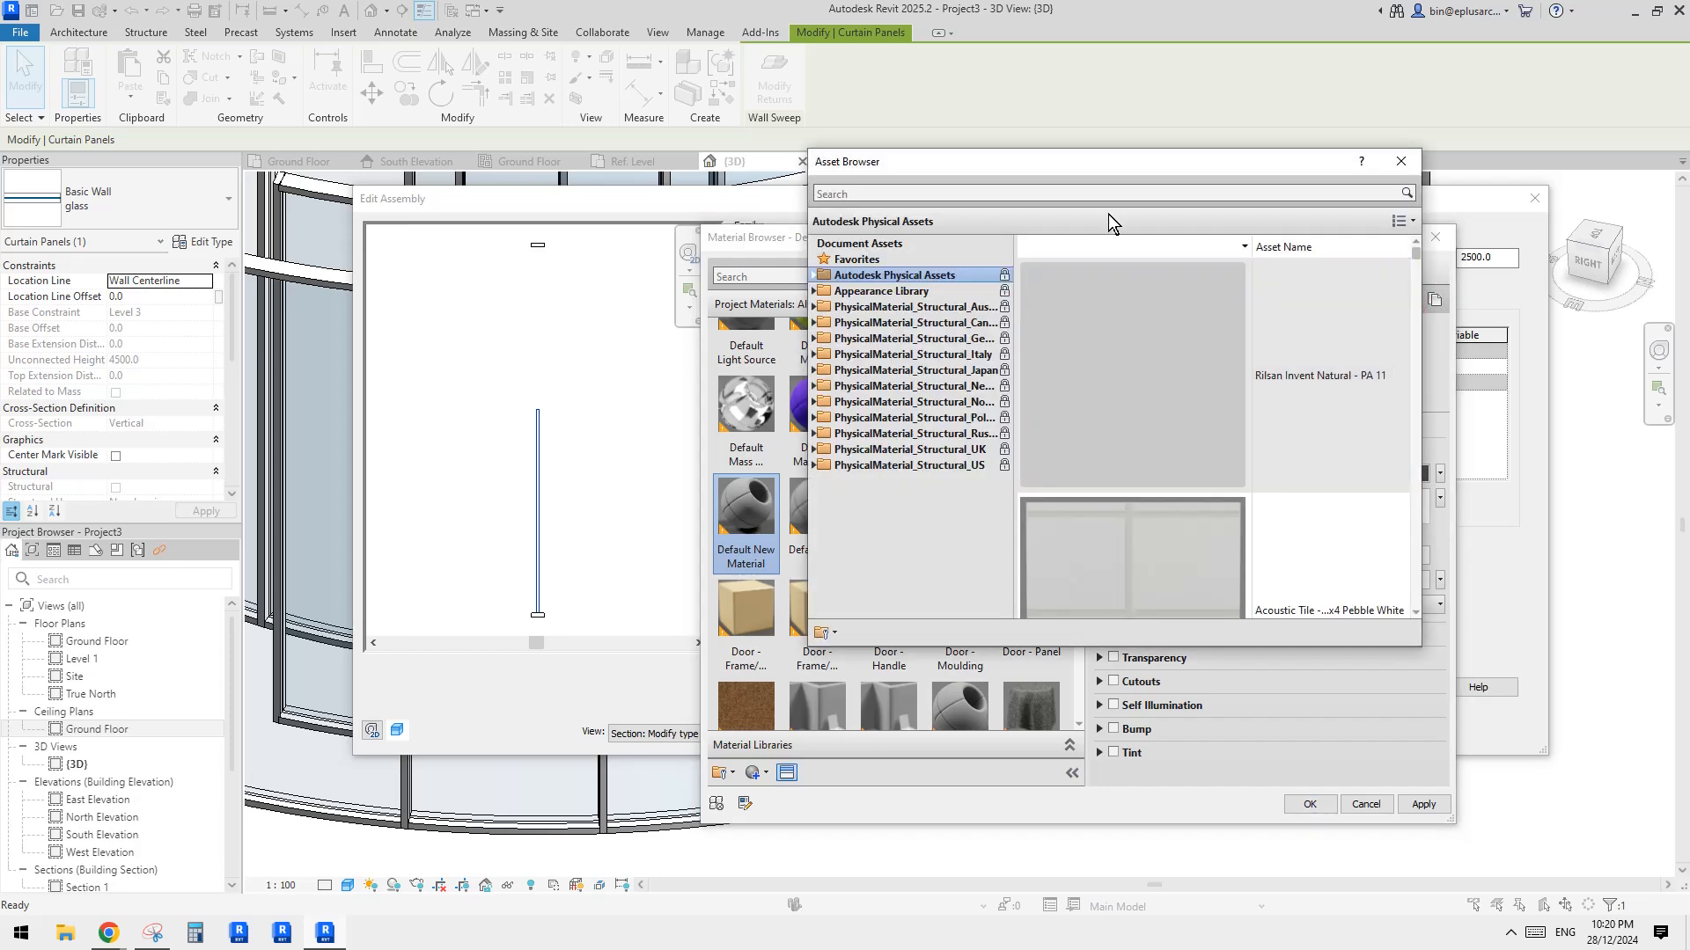
drag(1080, 164, 786, 120)
click(677, 226)
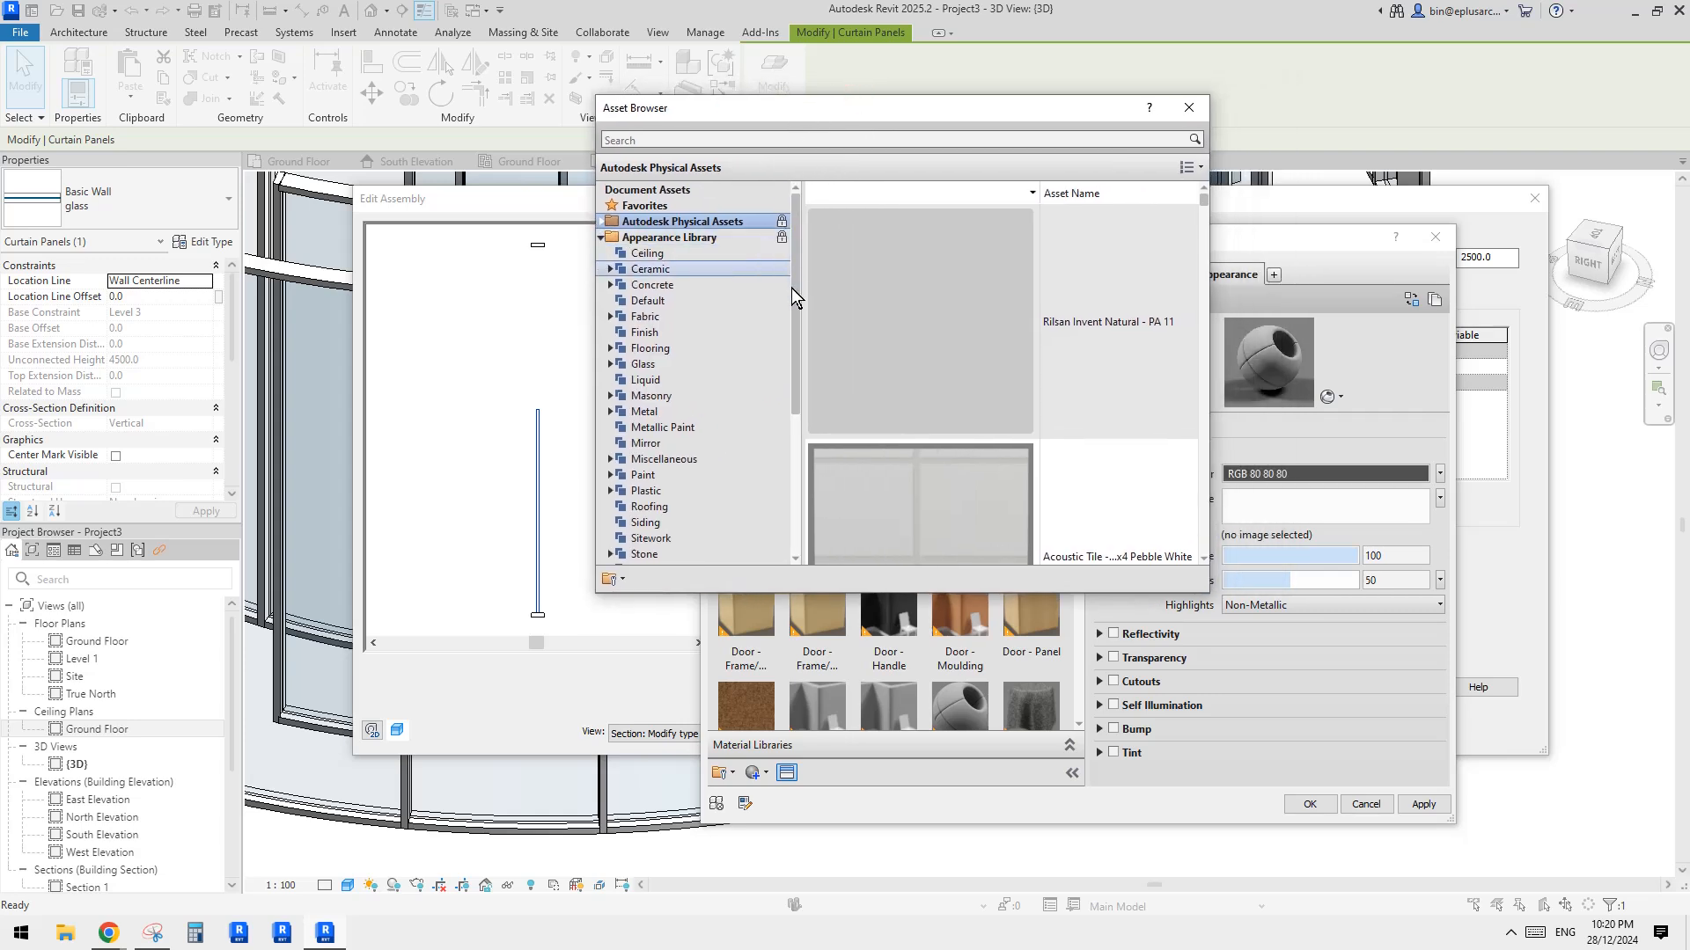
scroll(796, 312, down, 1)
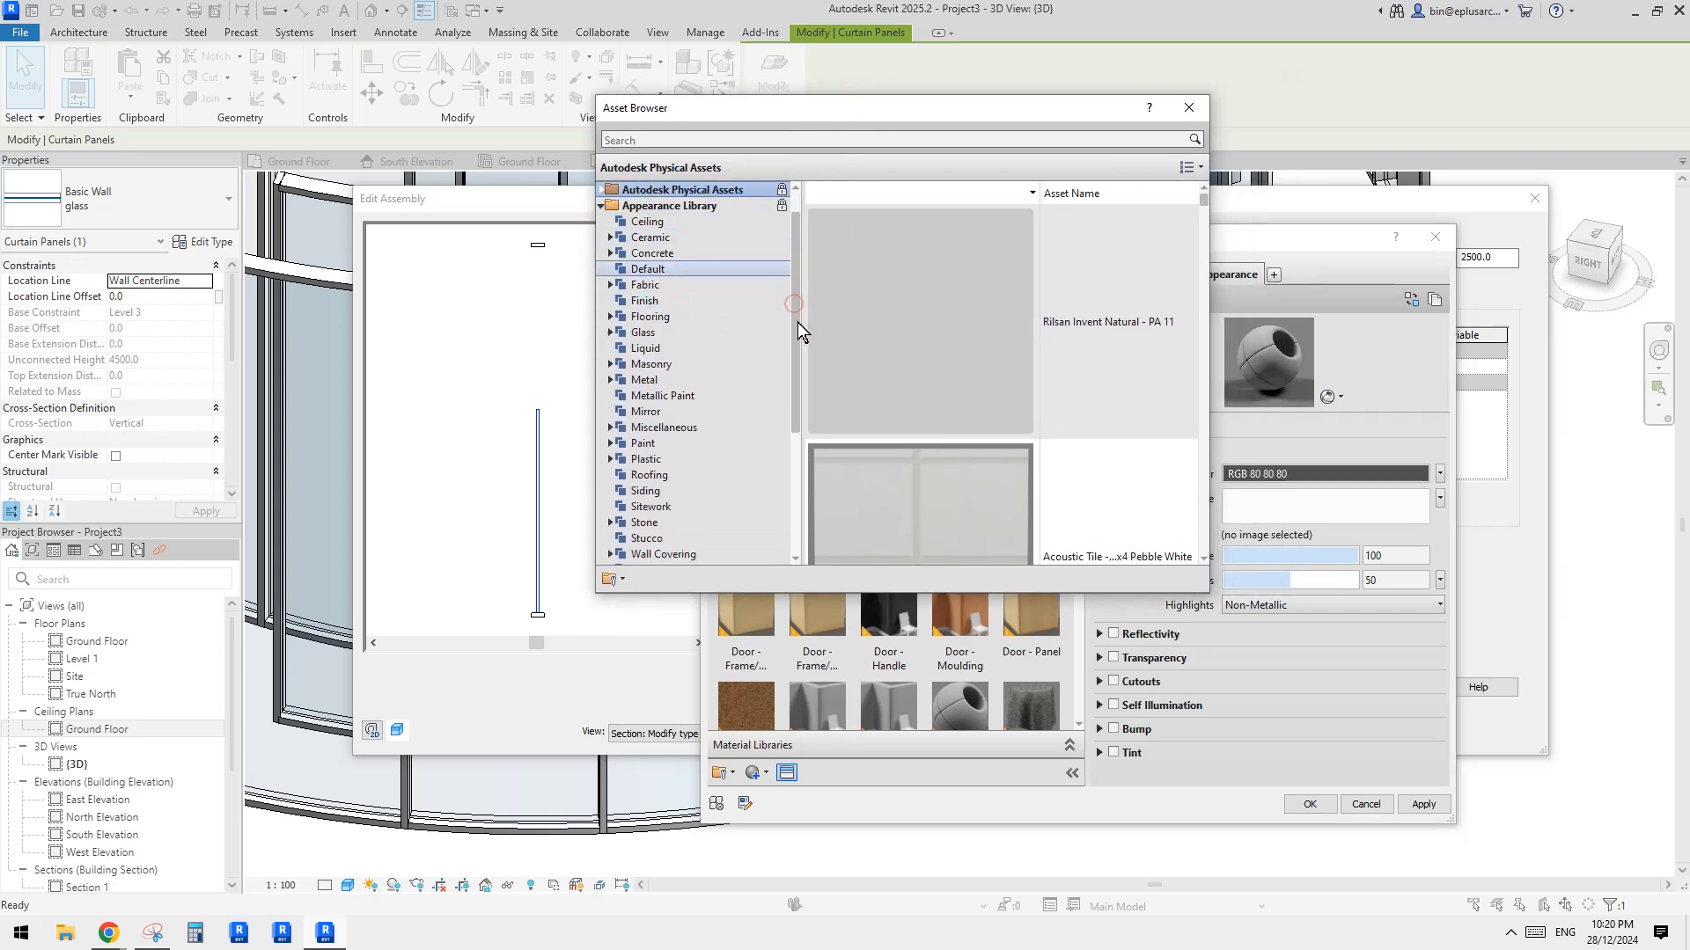
click(643, 379)
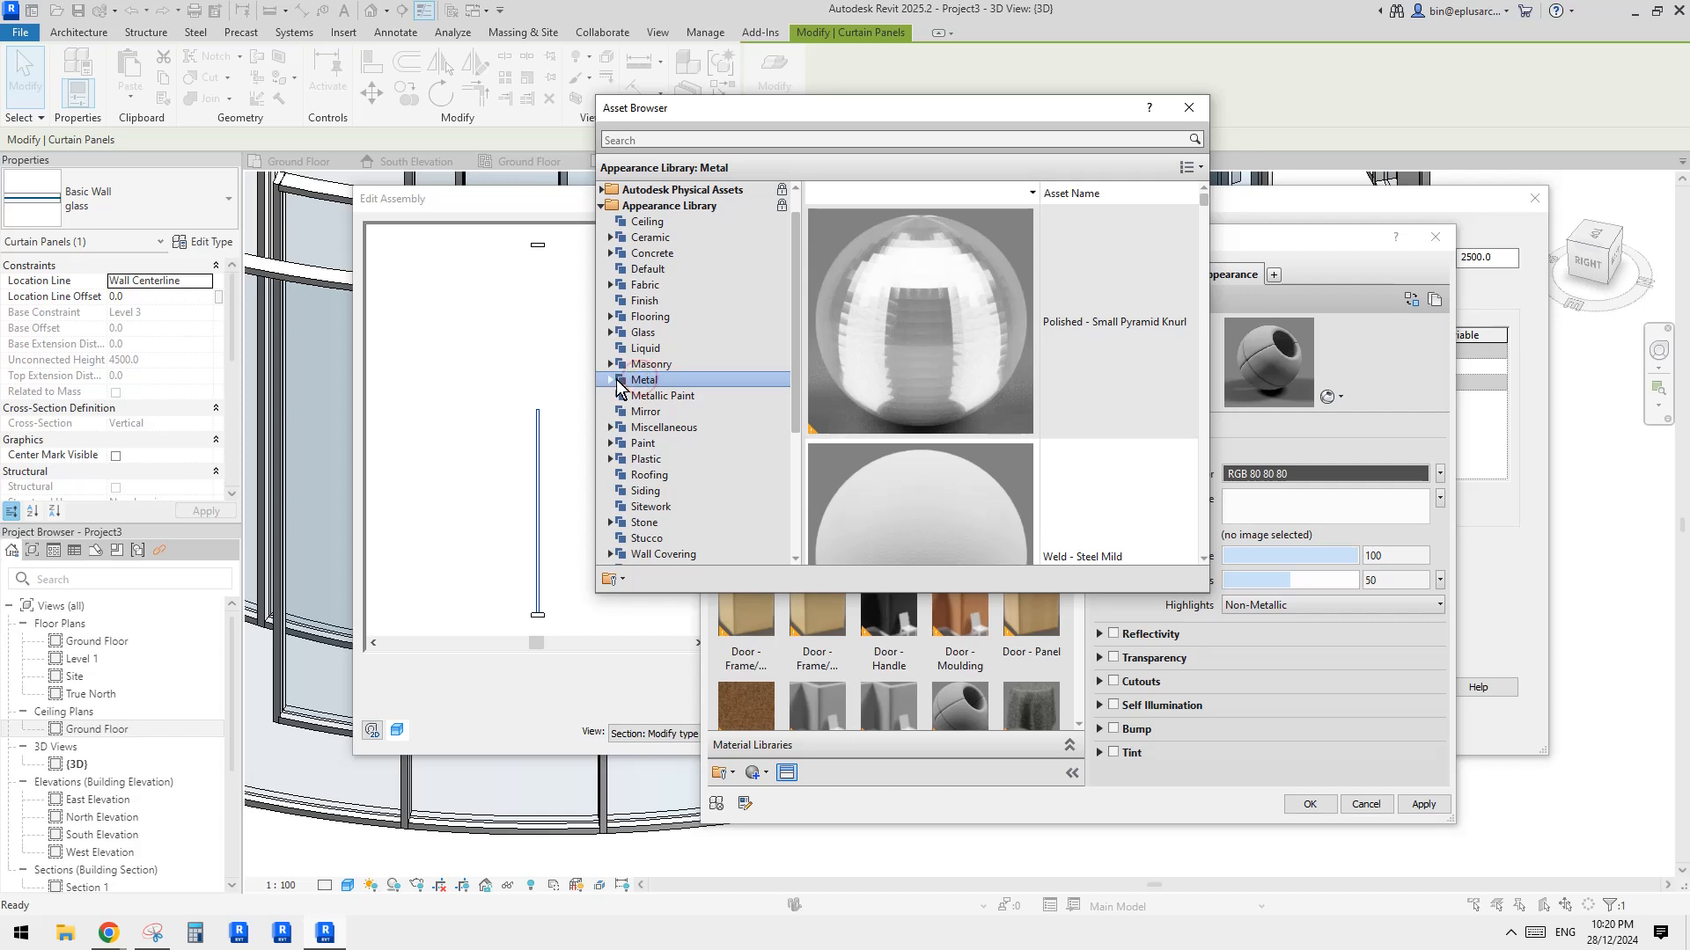
click(1034, 192)
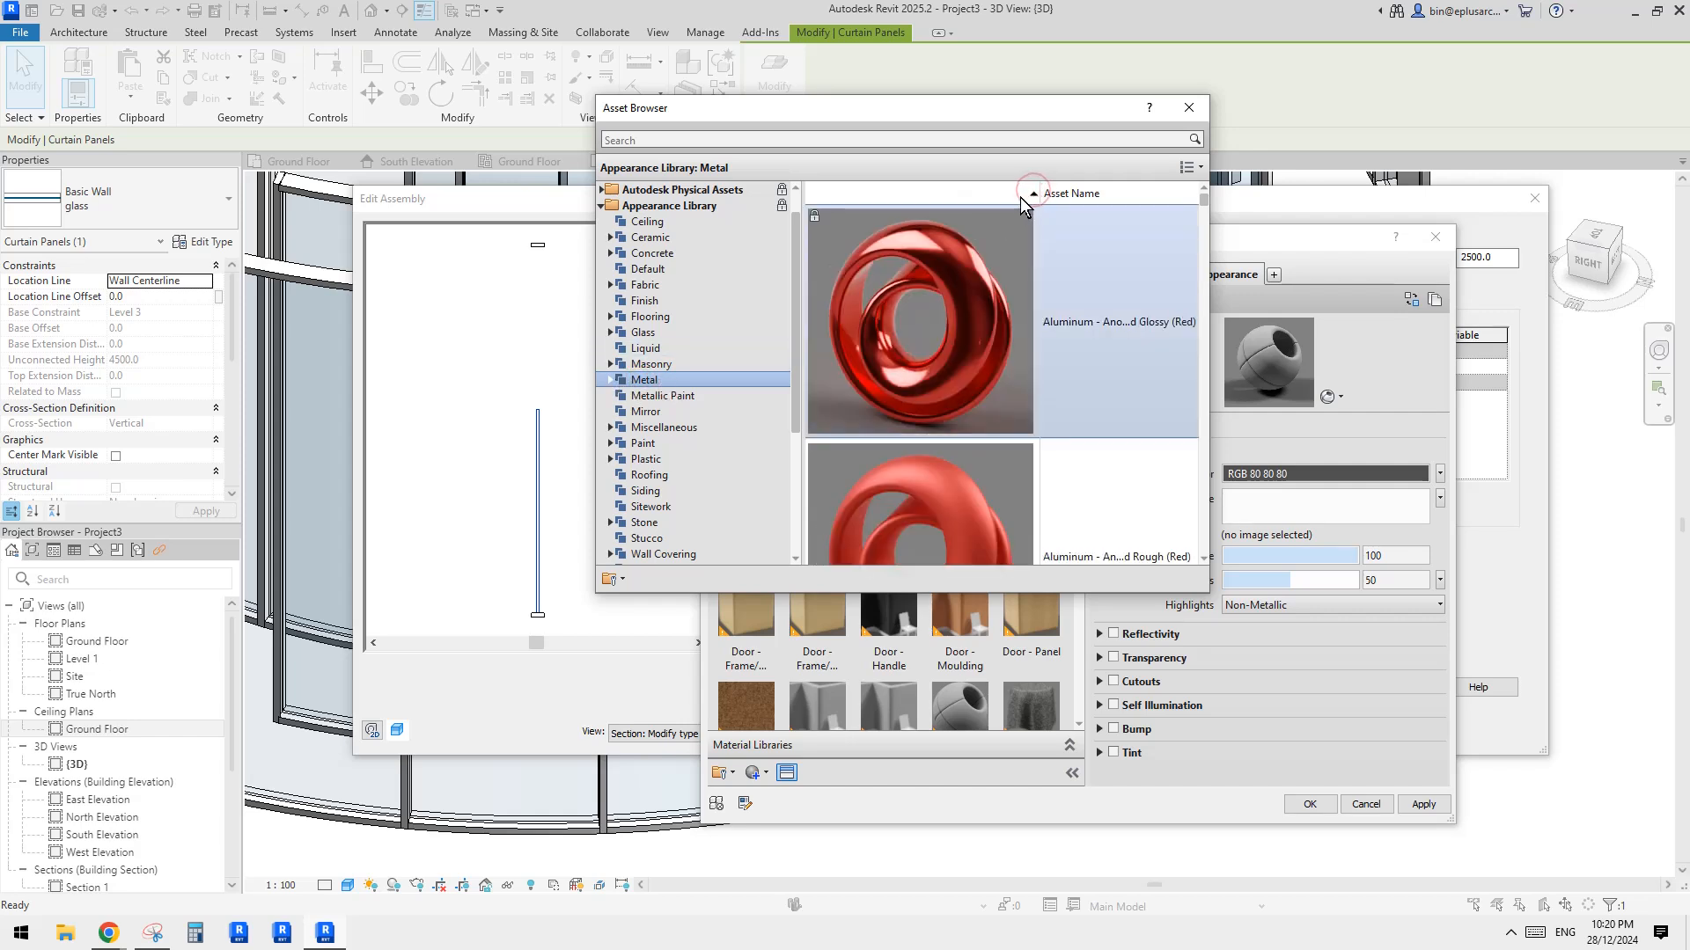
click(1189, 167)
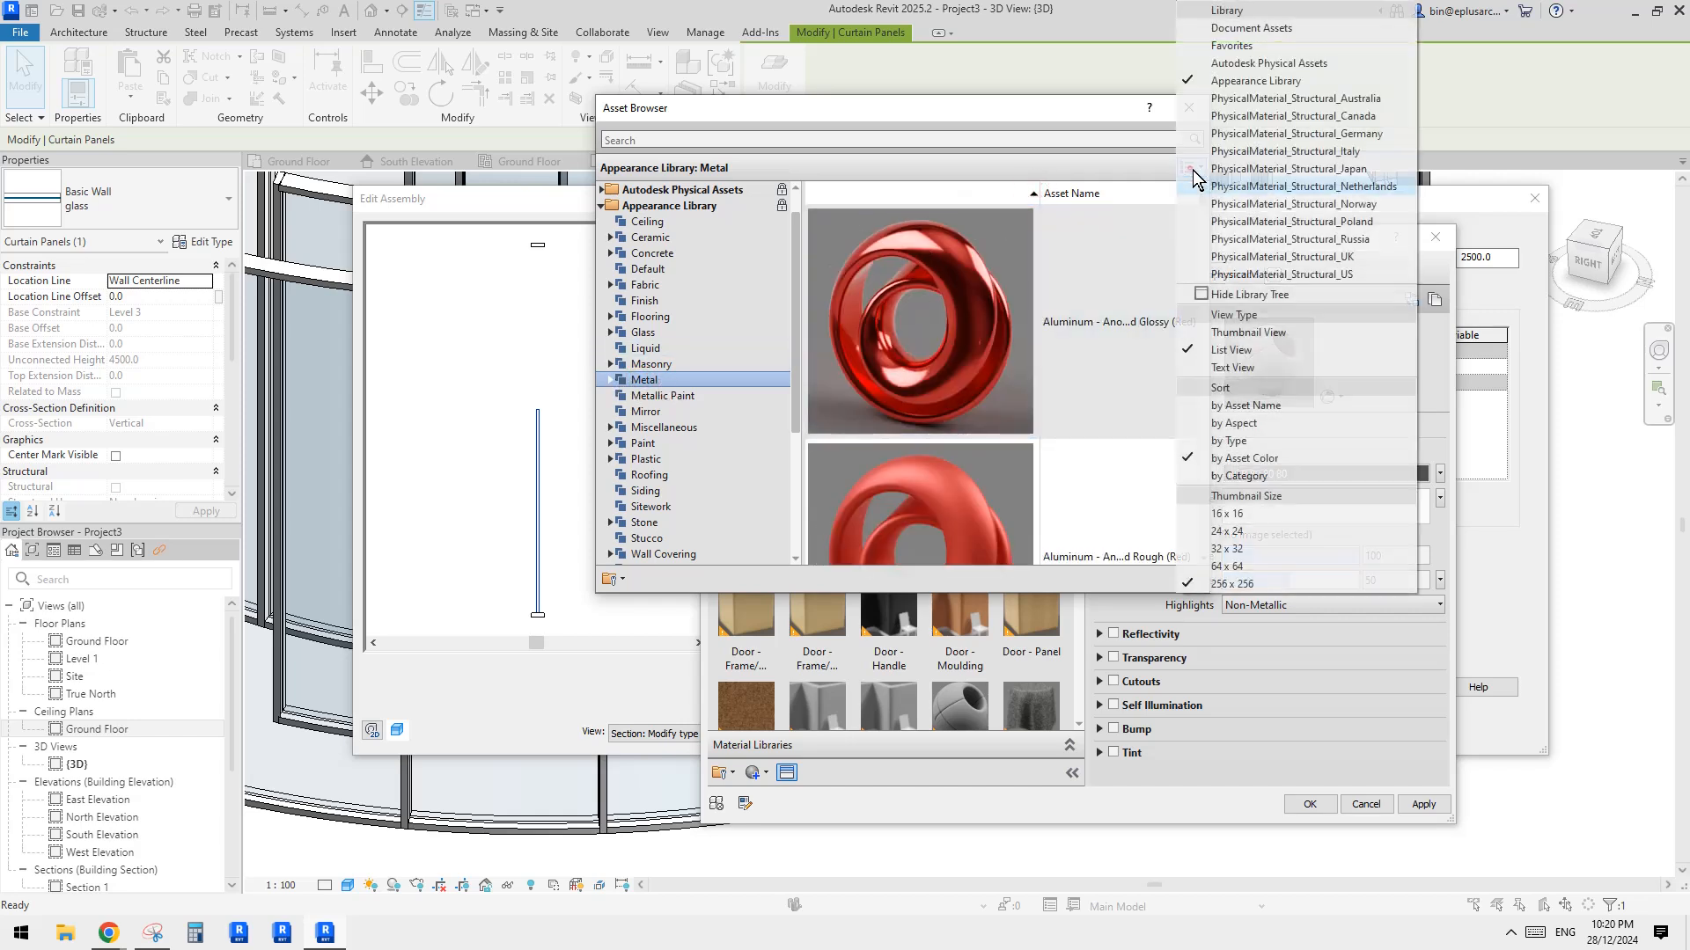
click(1229, 532)
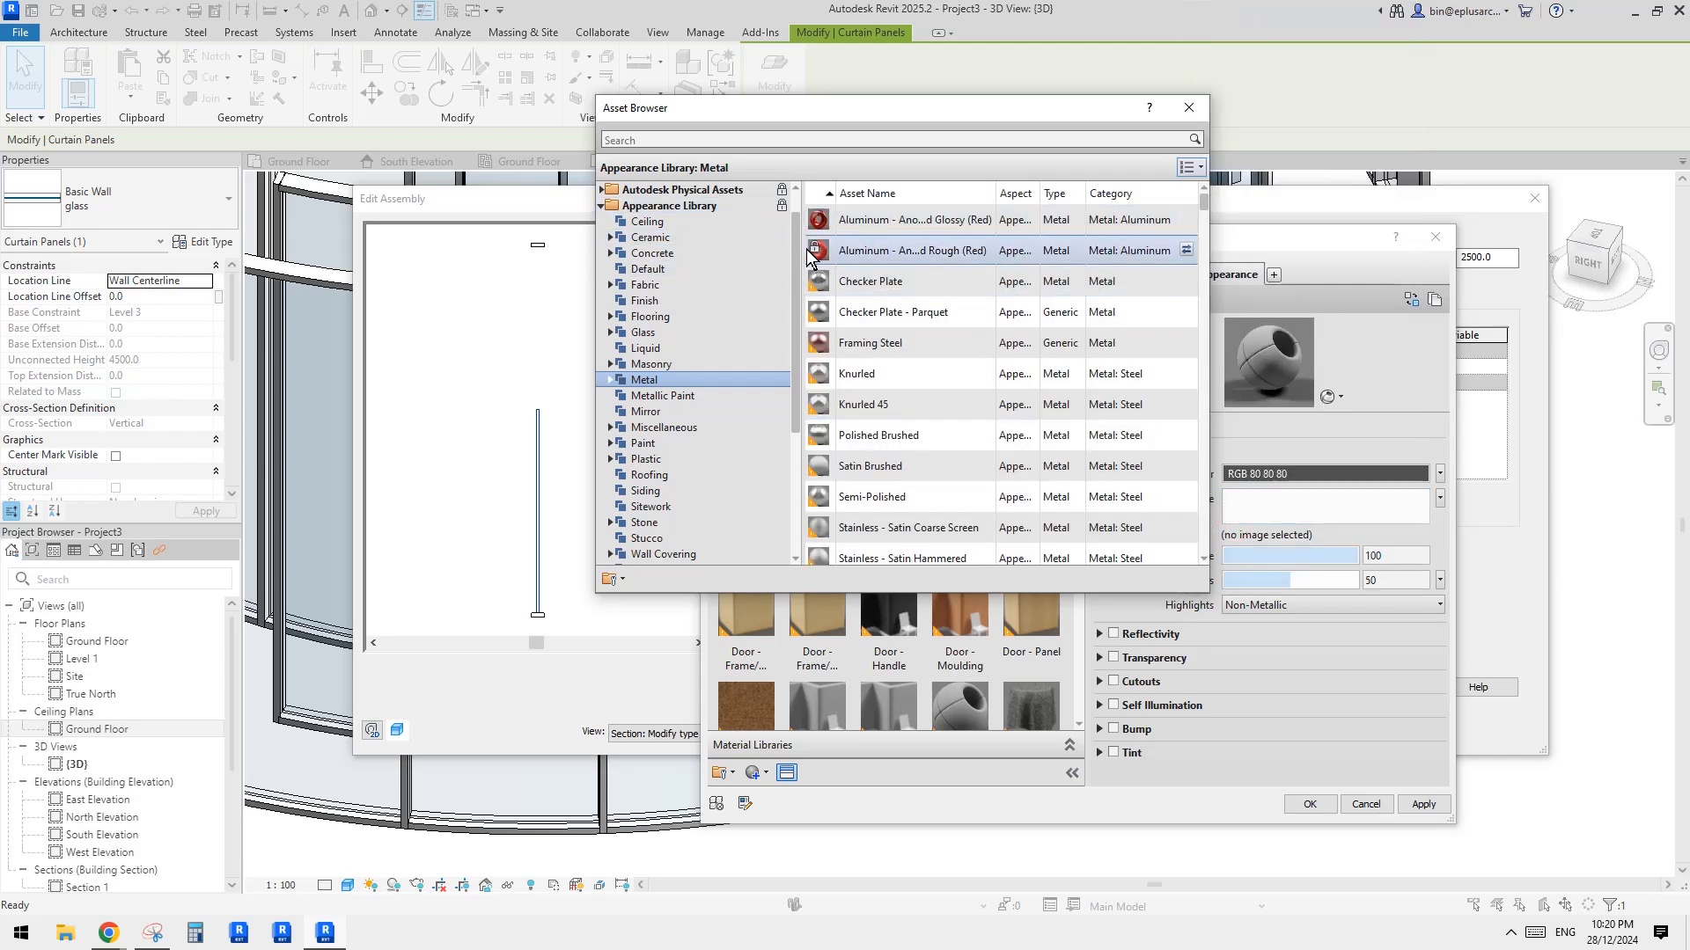
click(1190, 167)
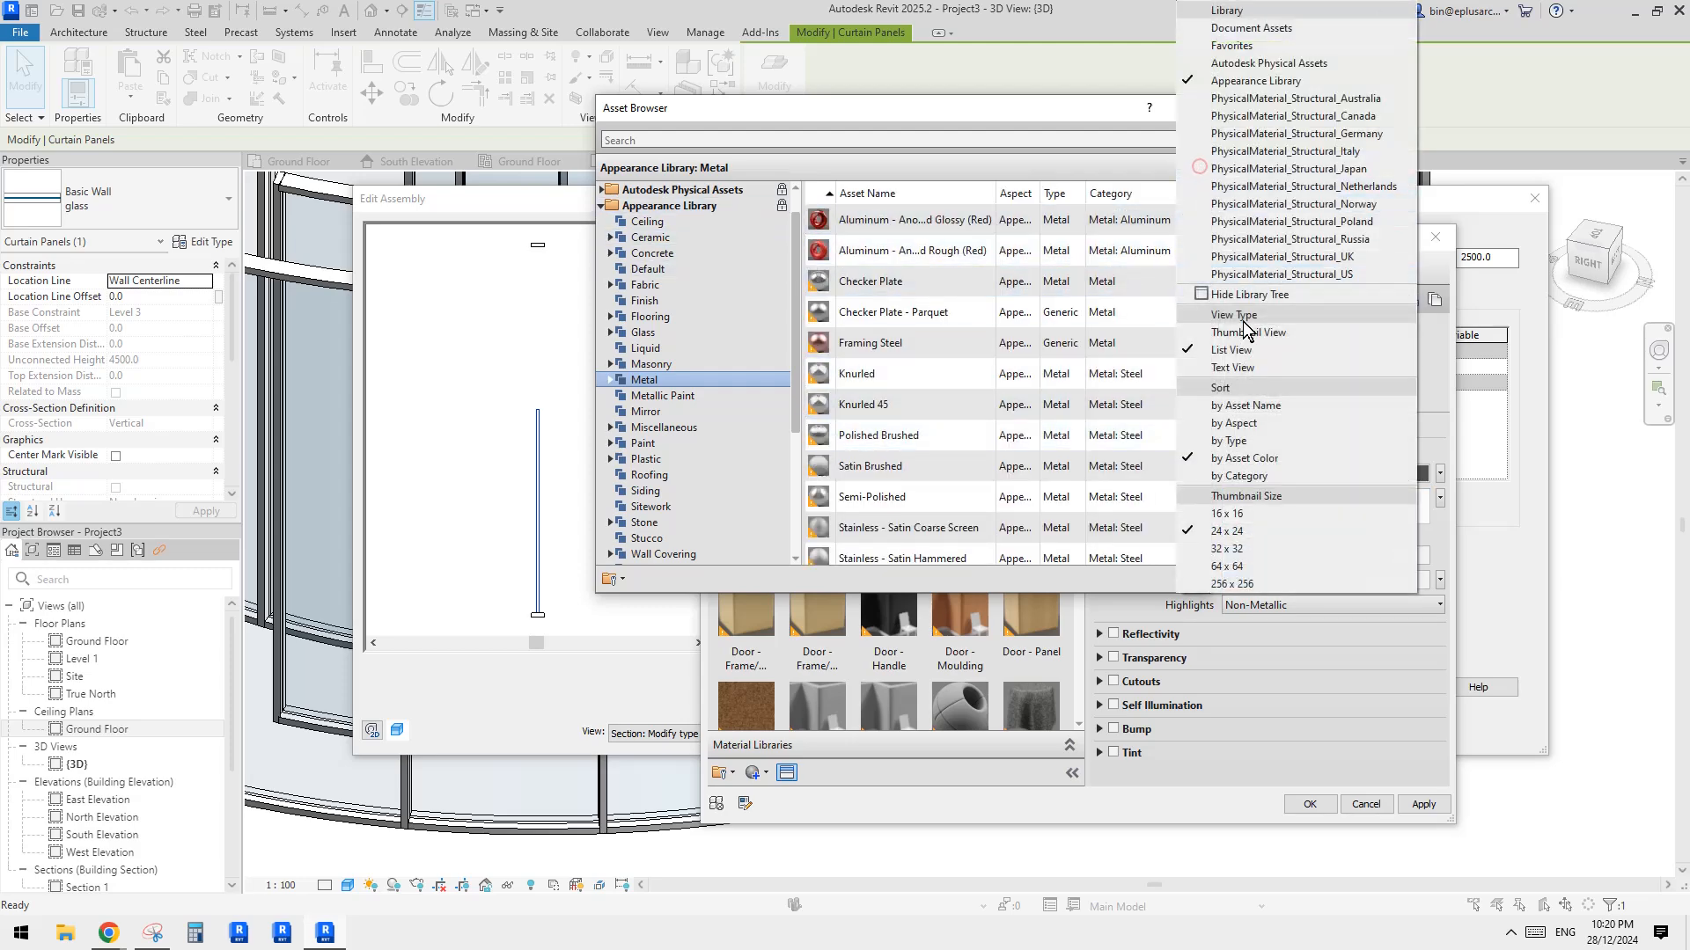
click(1229, 567)
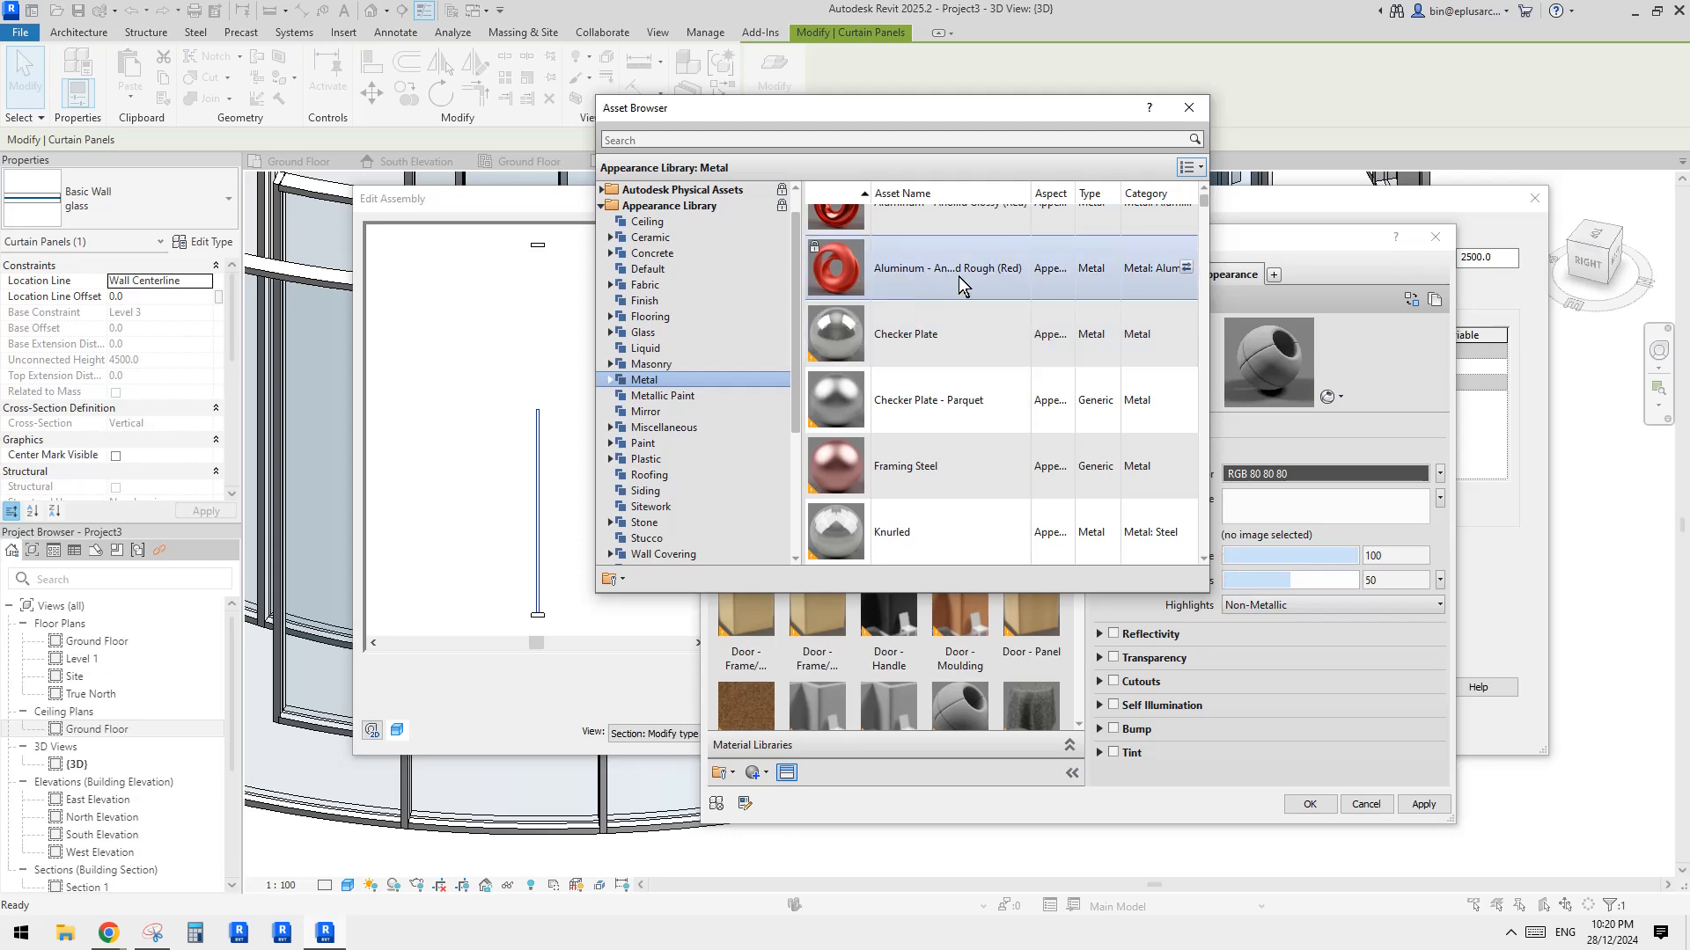
click(1190, 168)
click(1256, 583)
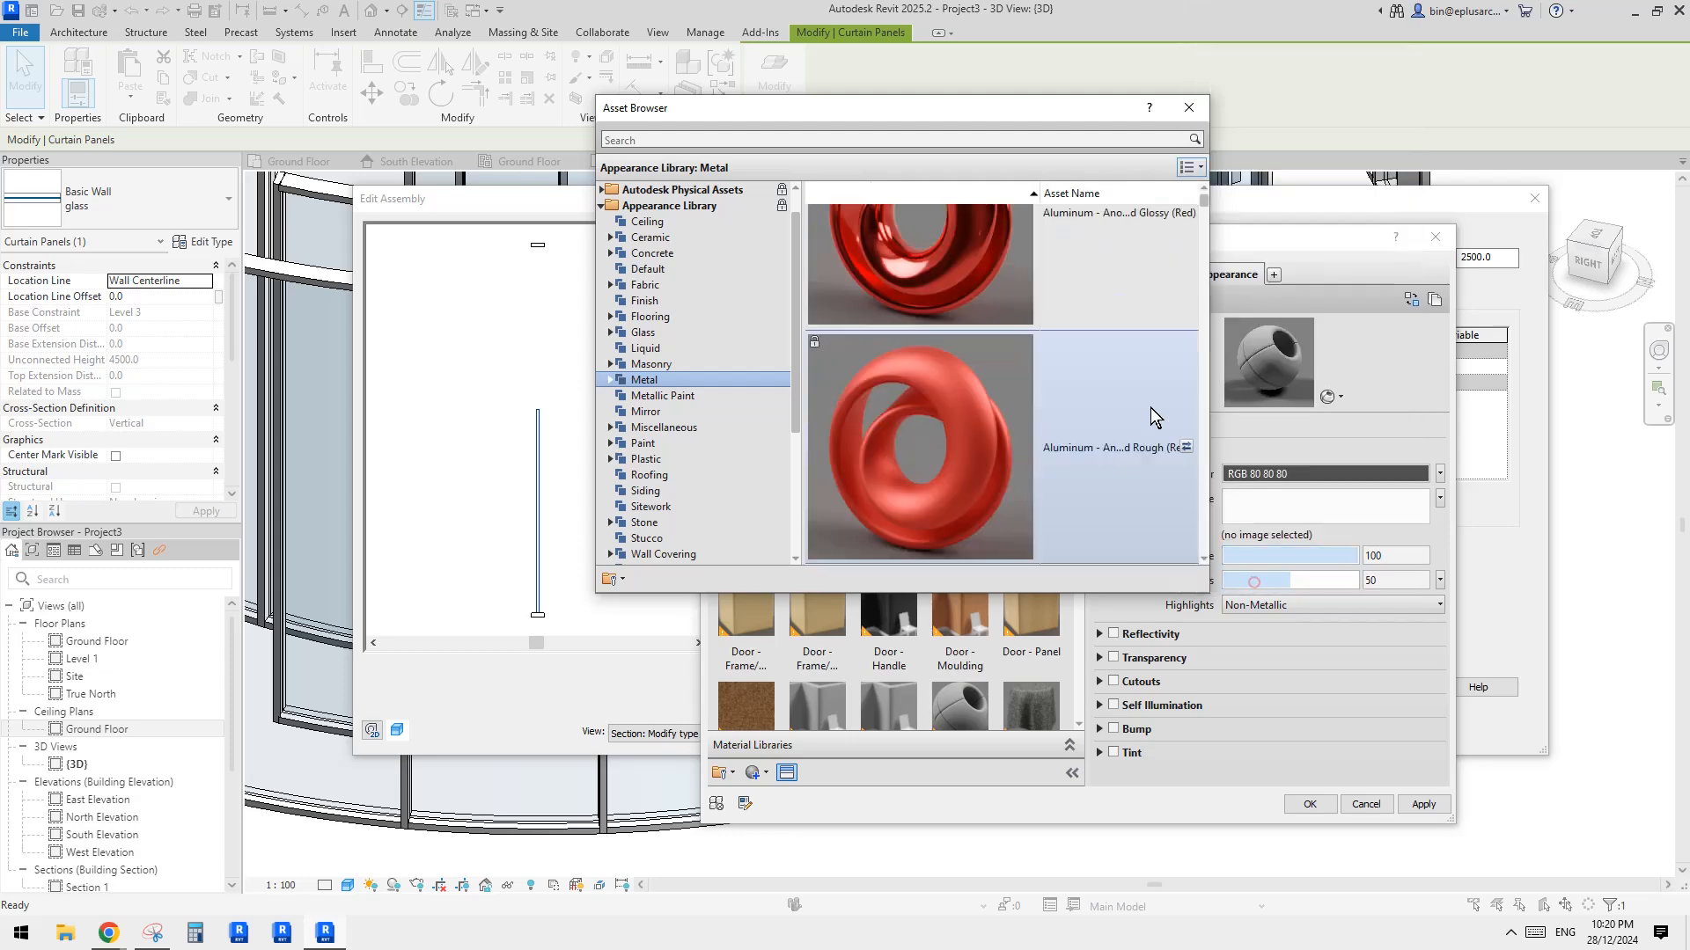
Step: Browse the large metal previews and set the asset thumbnail size to 64 x 64
scroll(1189, 265, up, 1)
drag(1202, 205, 1202, 262)
scroll(964, 225, up, 1)
drag(963, 109, 942, 143)
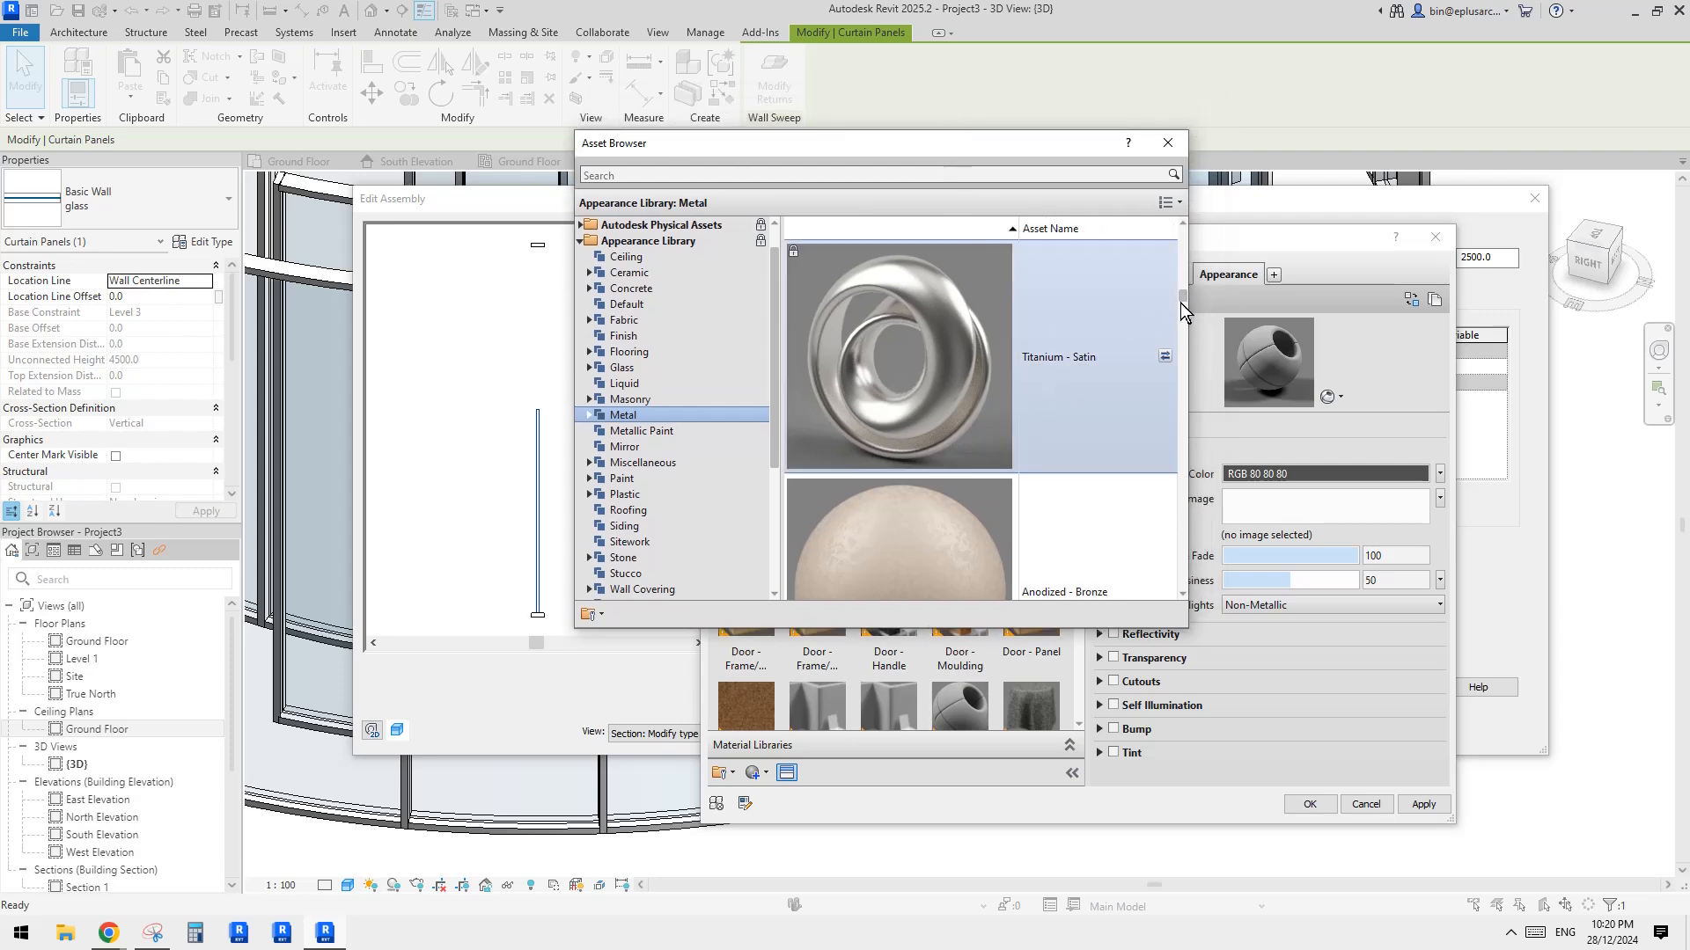
click(1167, 202)
click(1249, 572)
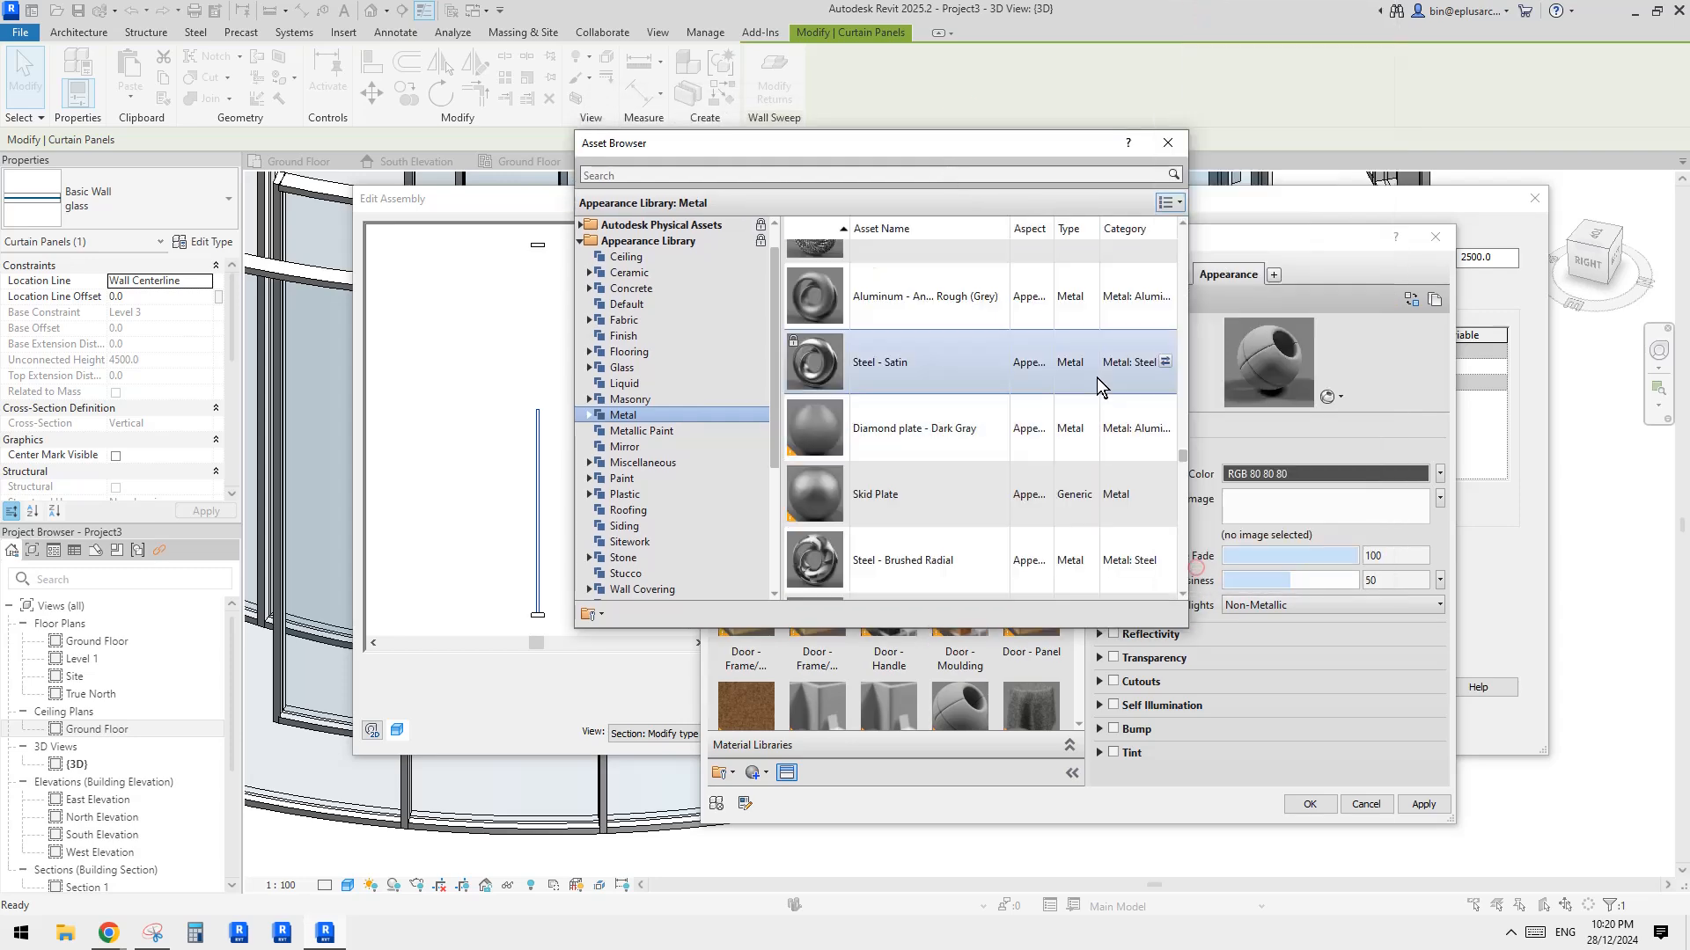
Step: Look through the bronze, brass and gold metal appearances and select Brass Mesh - Slot Staggered
drag(1181, 458, 1193, 313)
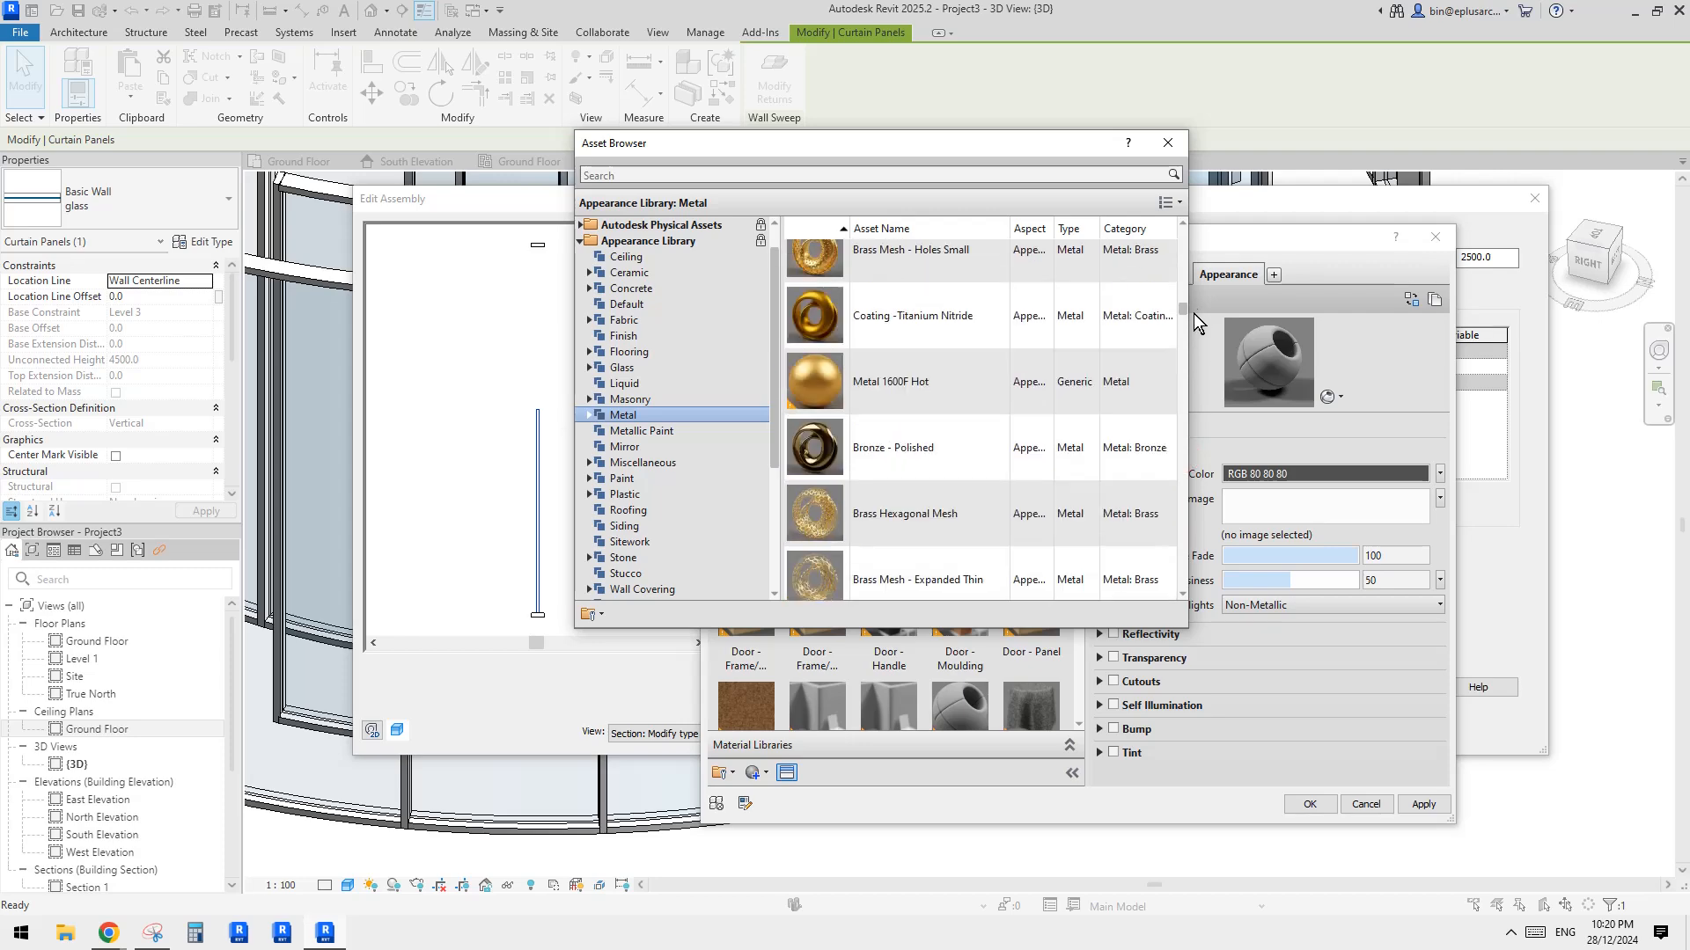
click(840, 528)
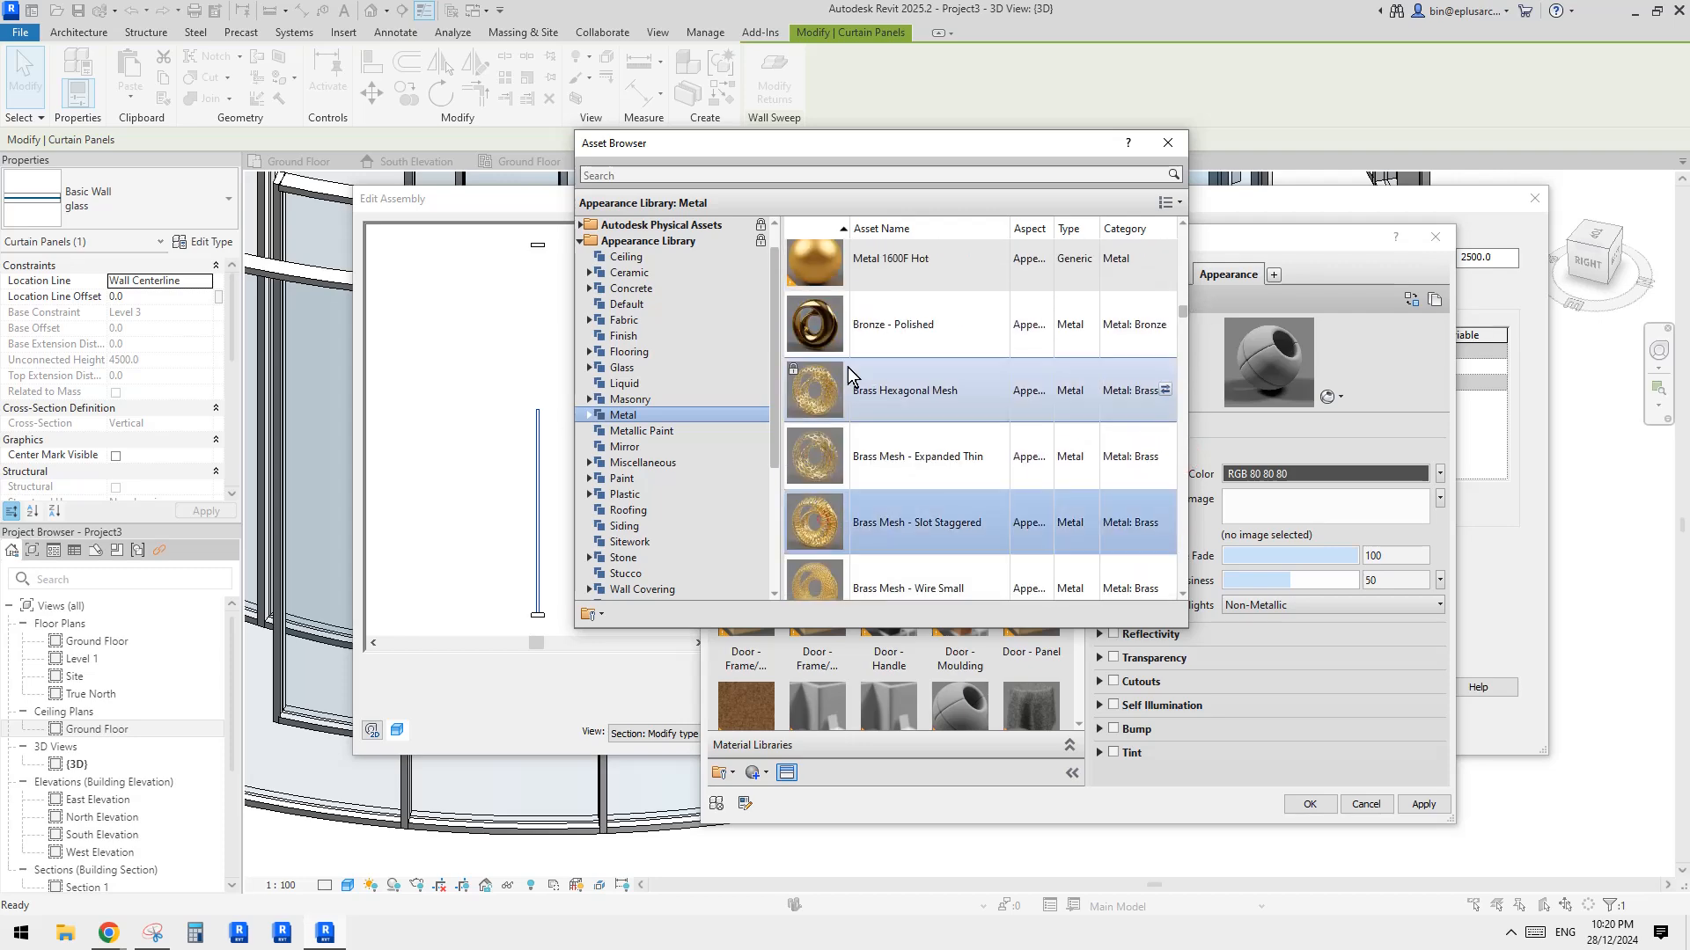
scroll(811, 400, down, 5)
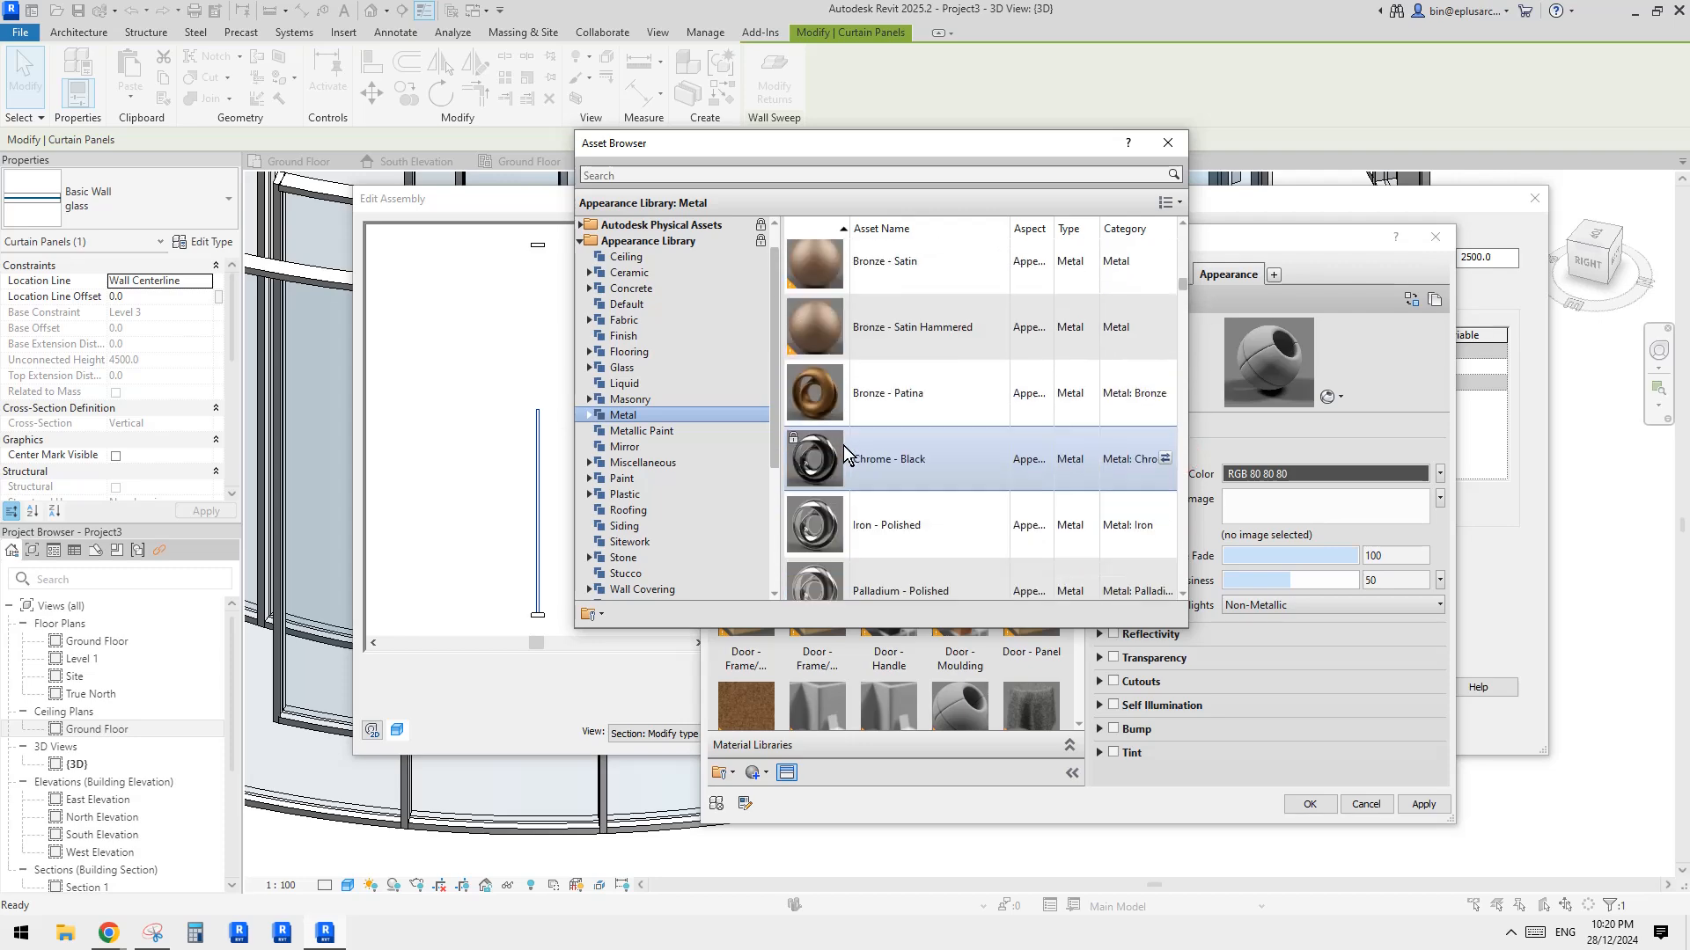
scroll(843, 446, down, 6)
scroll(843, 436, down, 3)
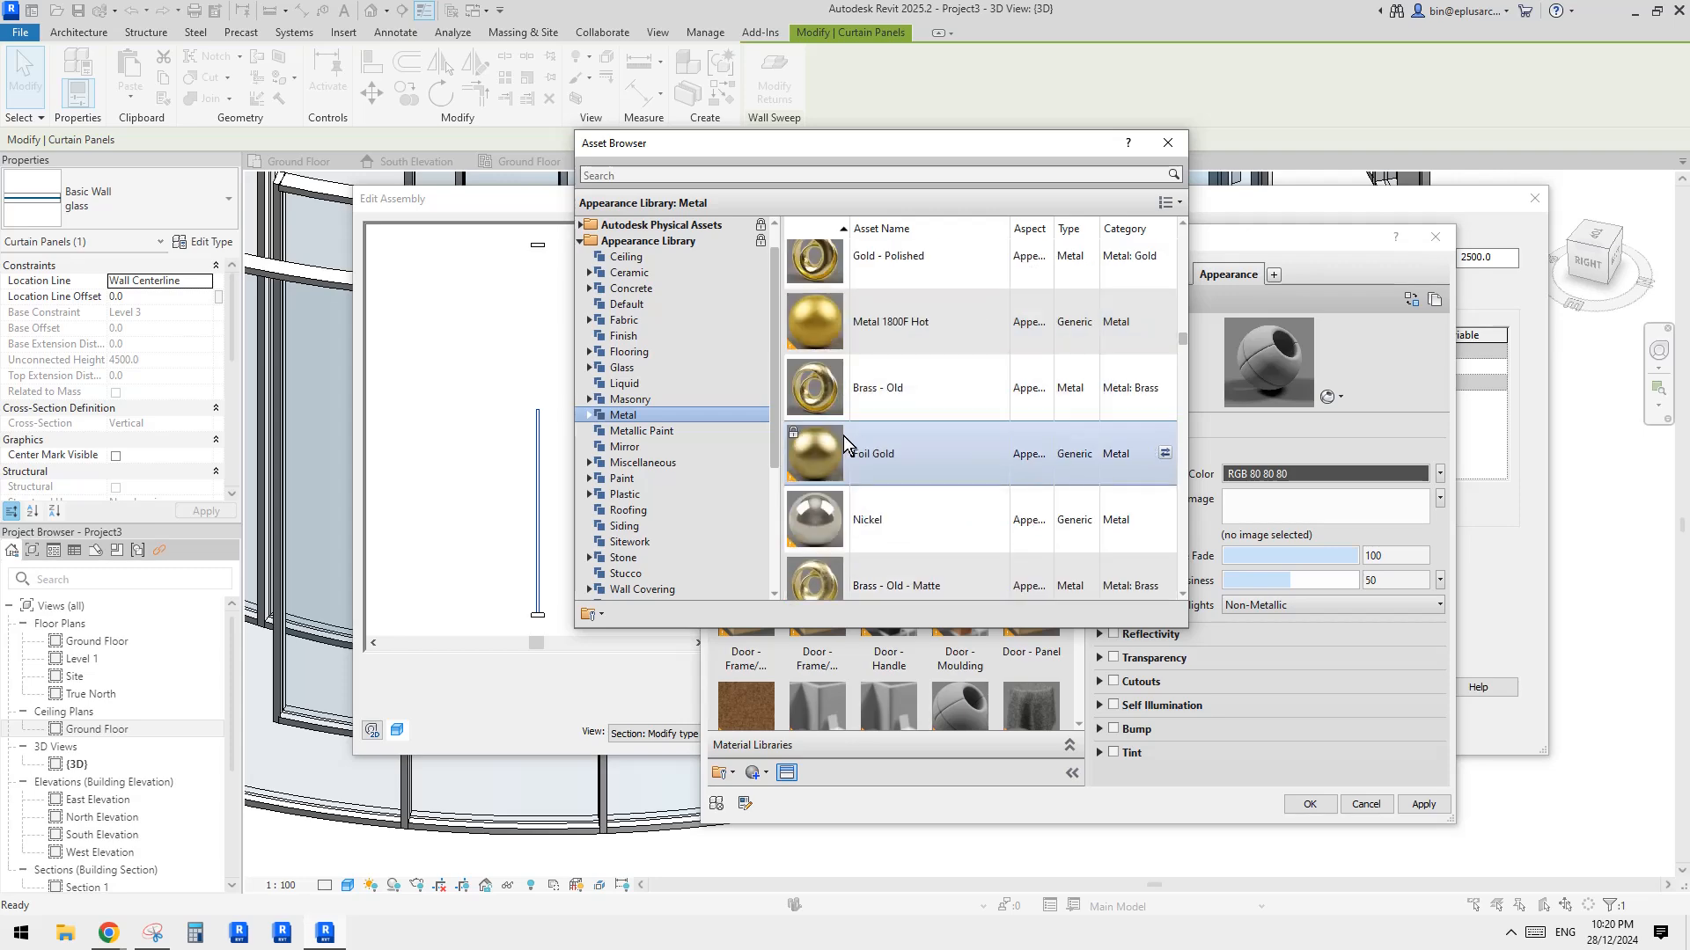
scroll(832, 463, down, 8)
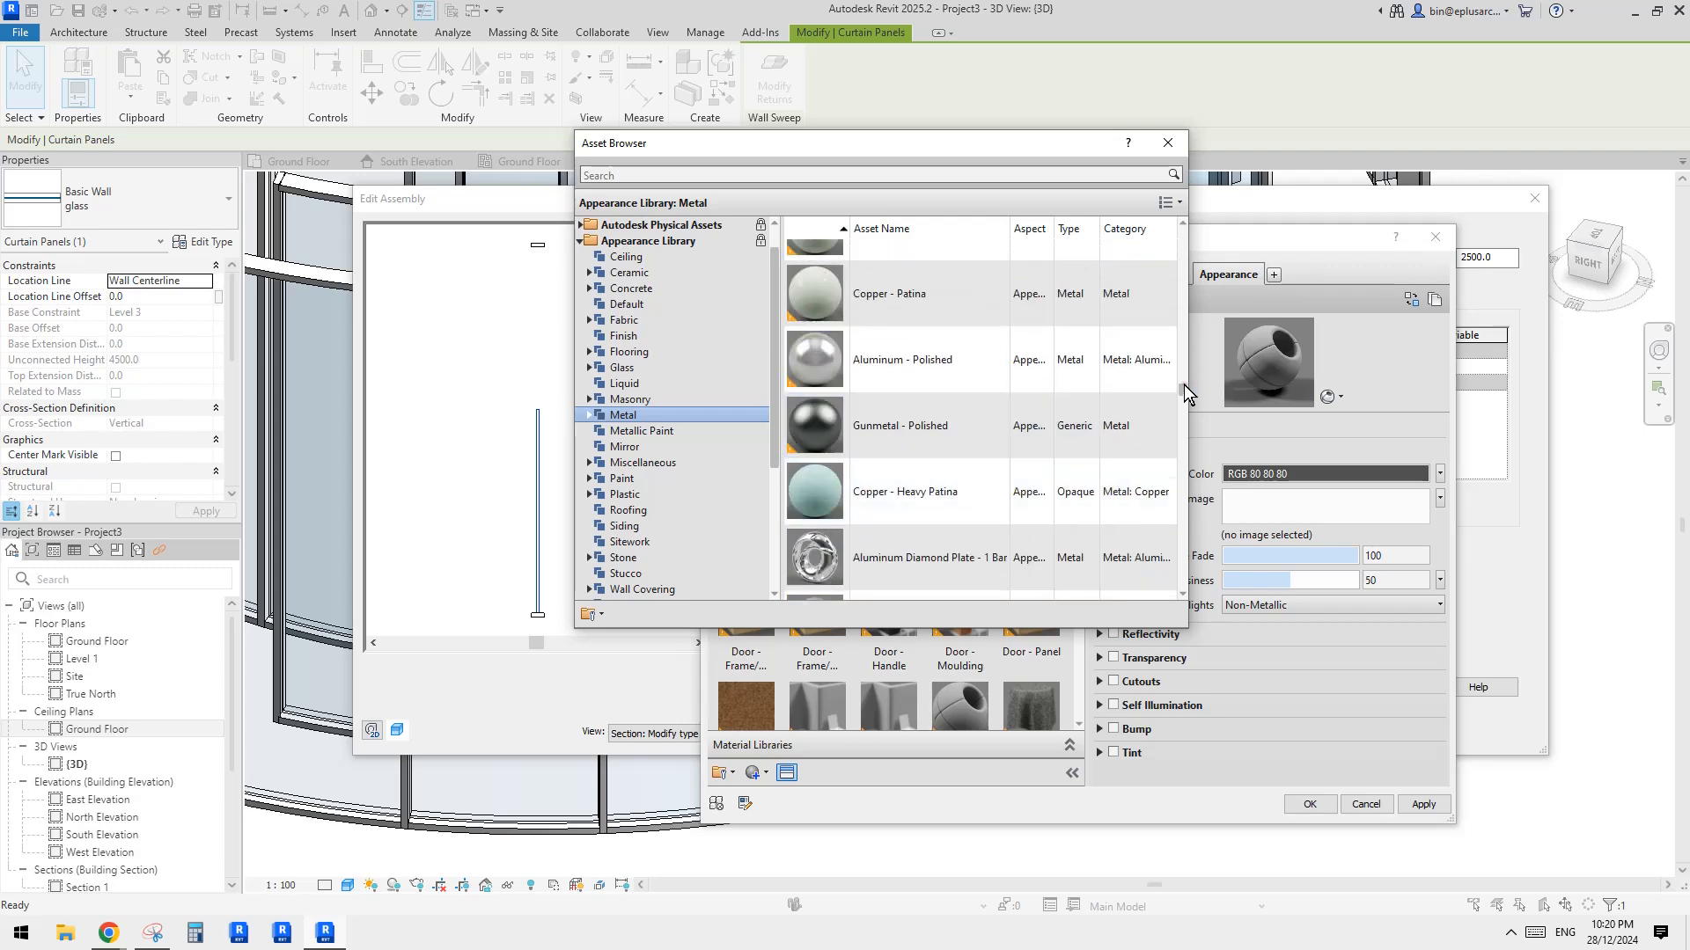
drag(1185, 383, 1158, 347)
scroll(1158, 336, up, 5)
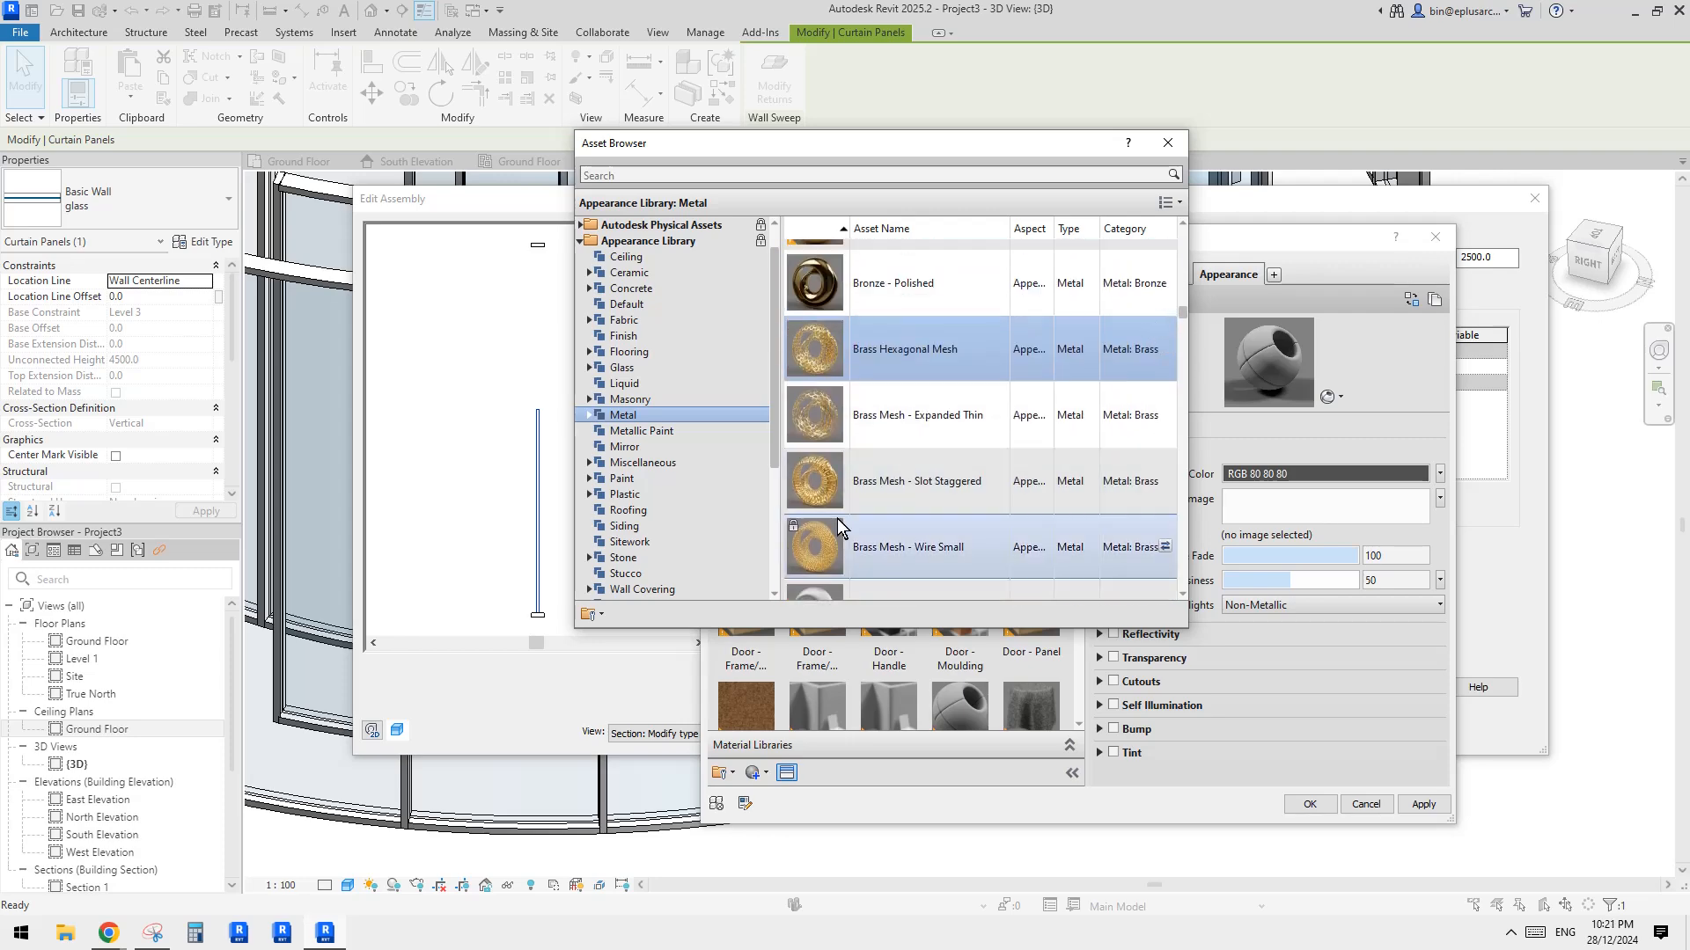
click(815, 481)
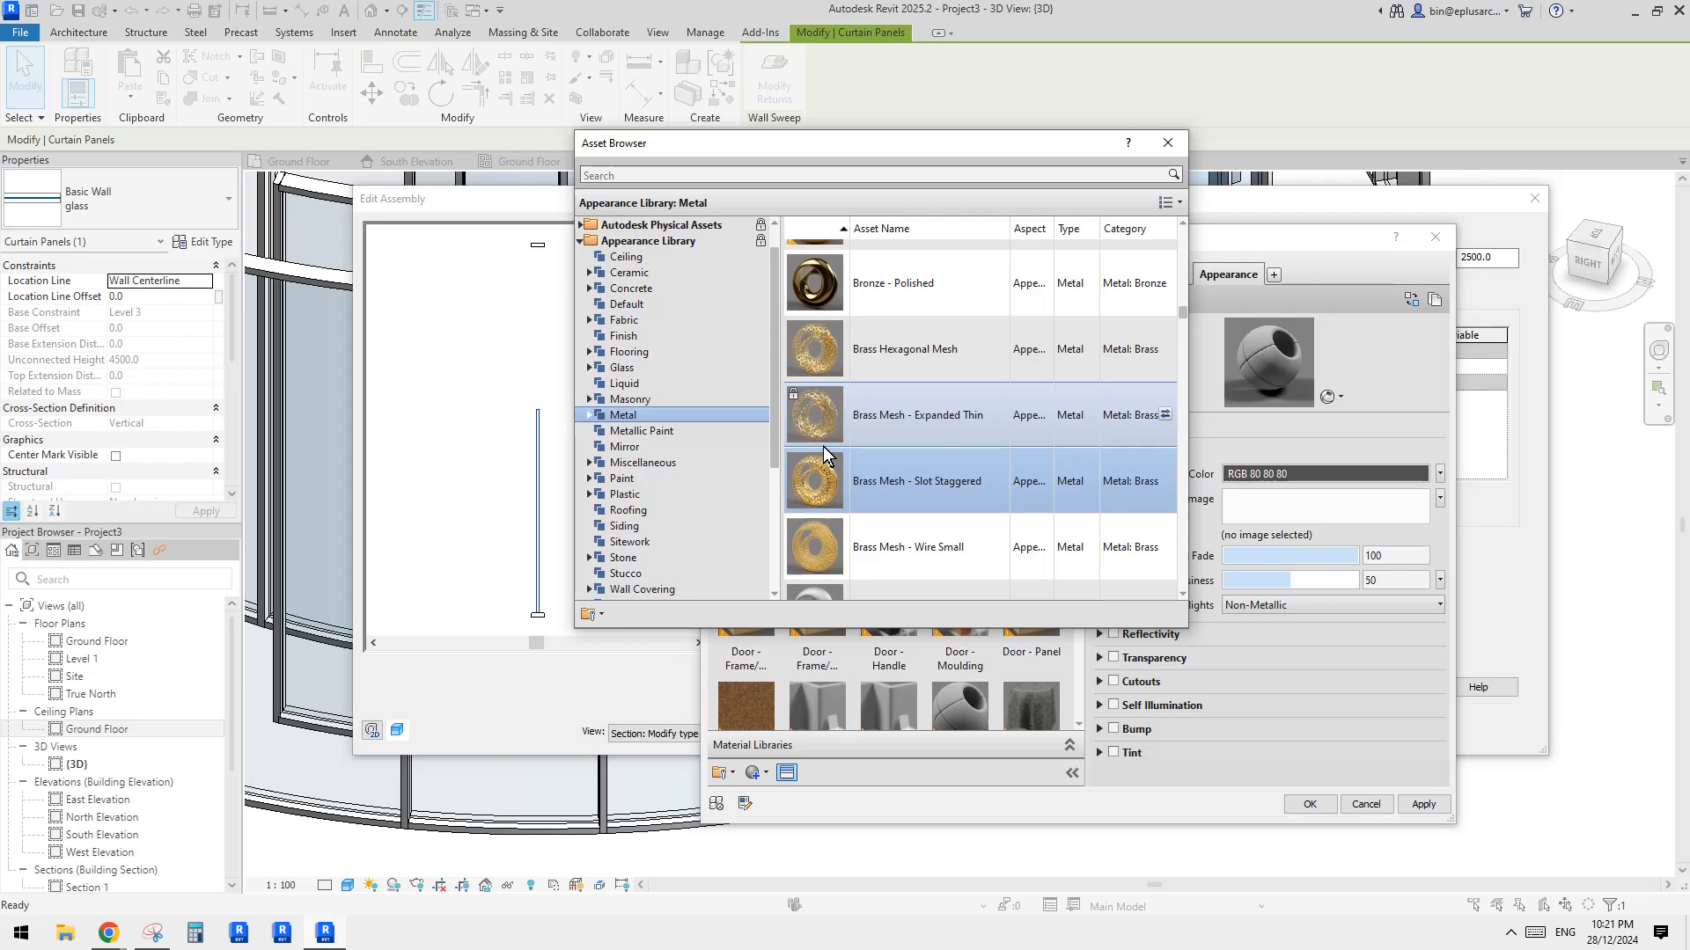
Step: Set the asset thumbnail size to 256 x 256, enlarge the Asset Browser and go back to the brass meshes
scroll(824, 446, up, 3)
scroll(825, 448, down, 5)
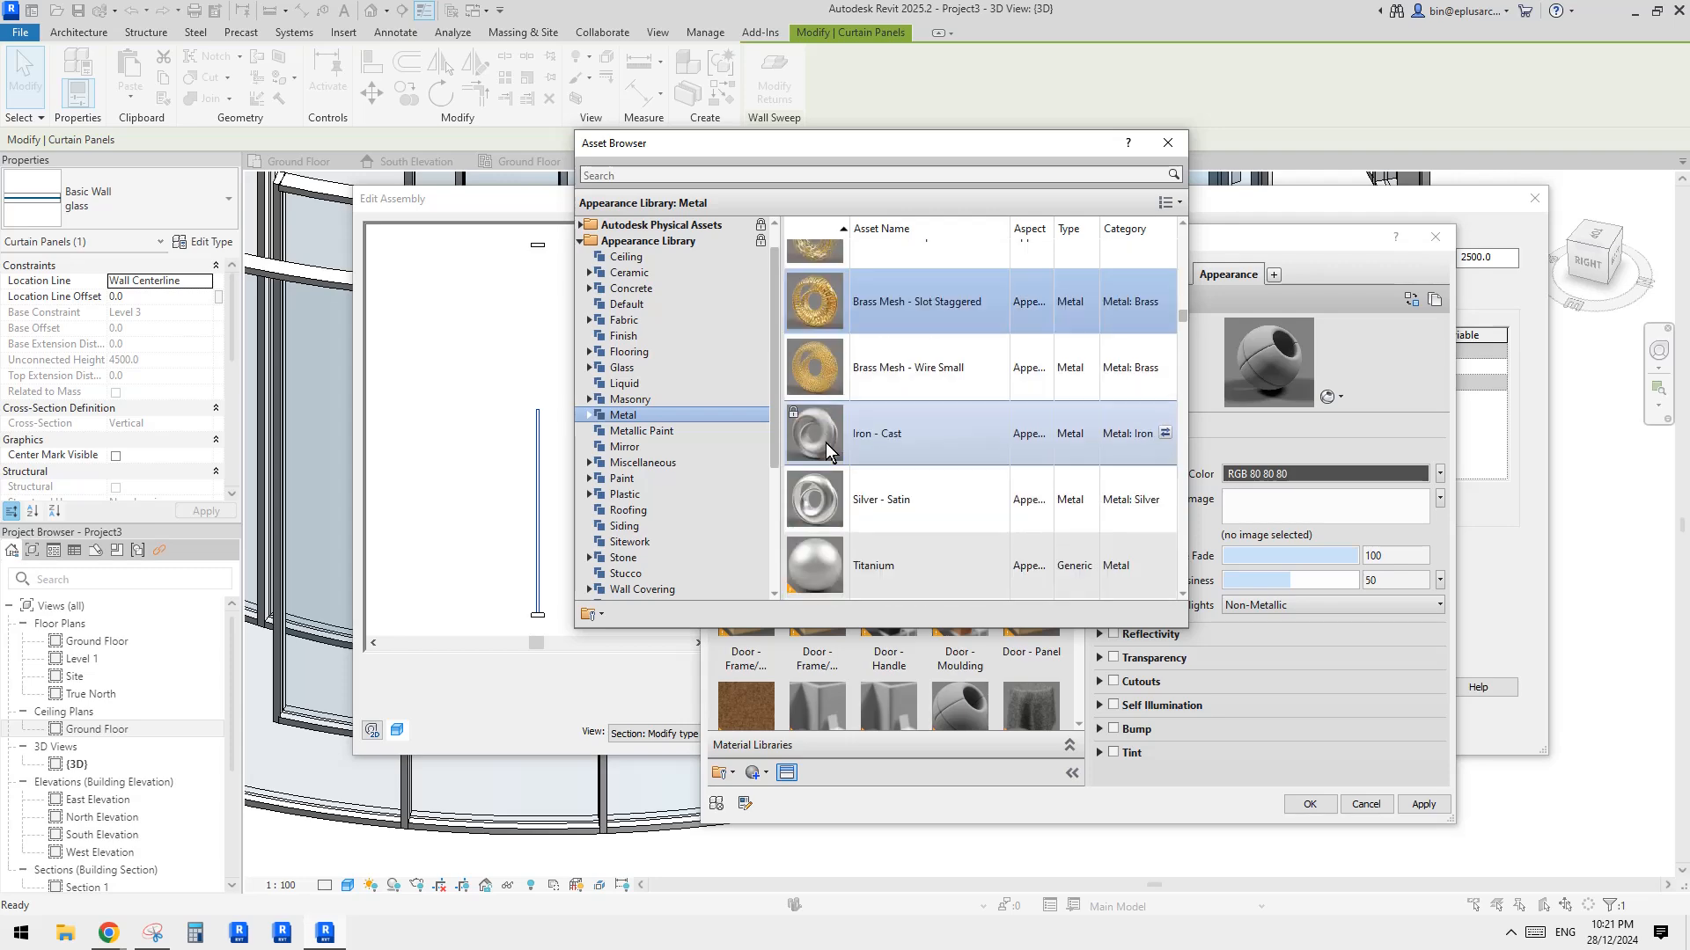
click(1168, 202)
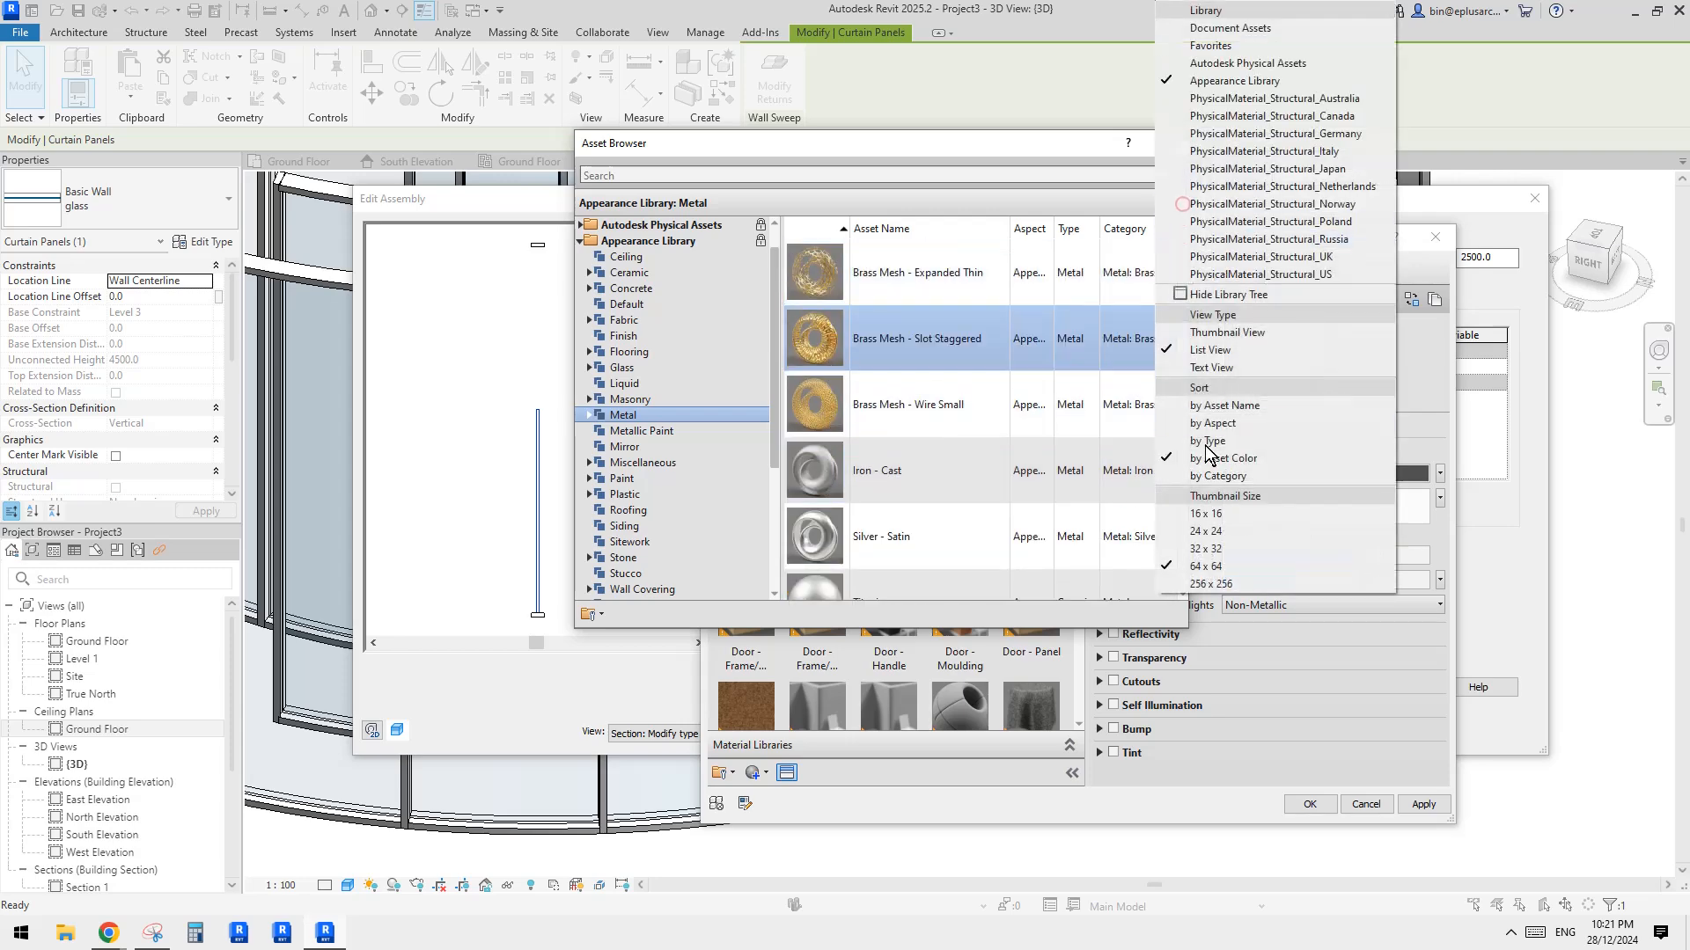
click(1233, 584)
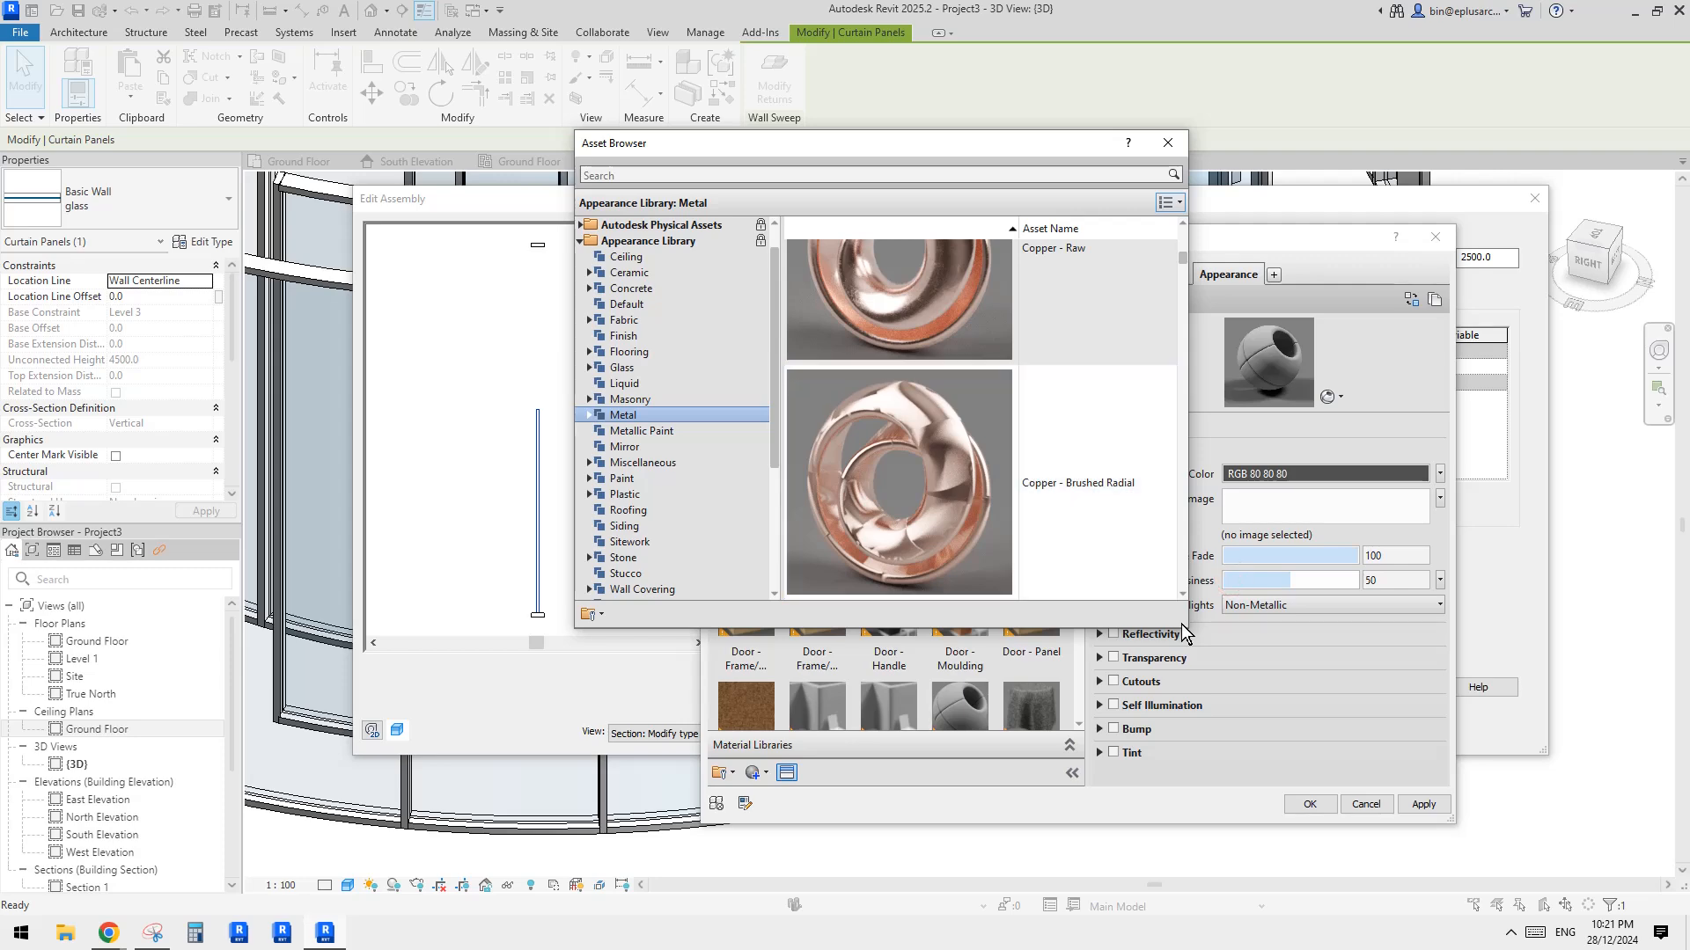
drag(1184, 628, 1313, 800)
drag(1310, 268, 1314, 352)
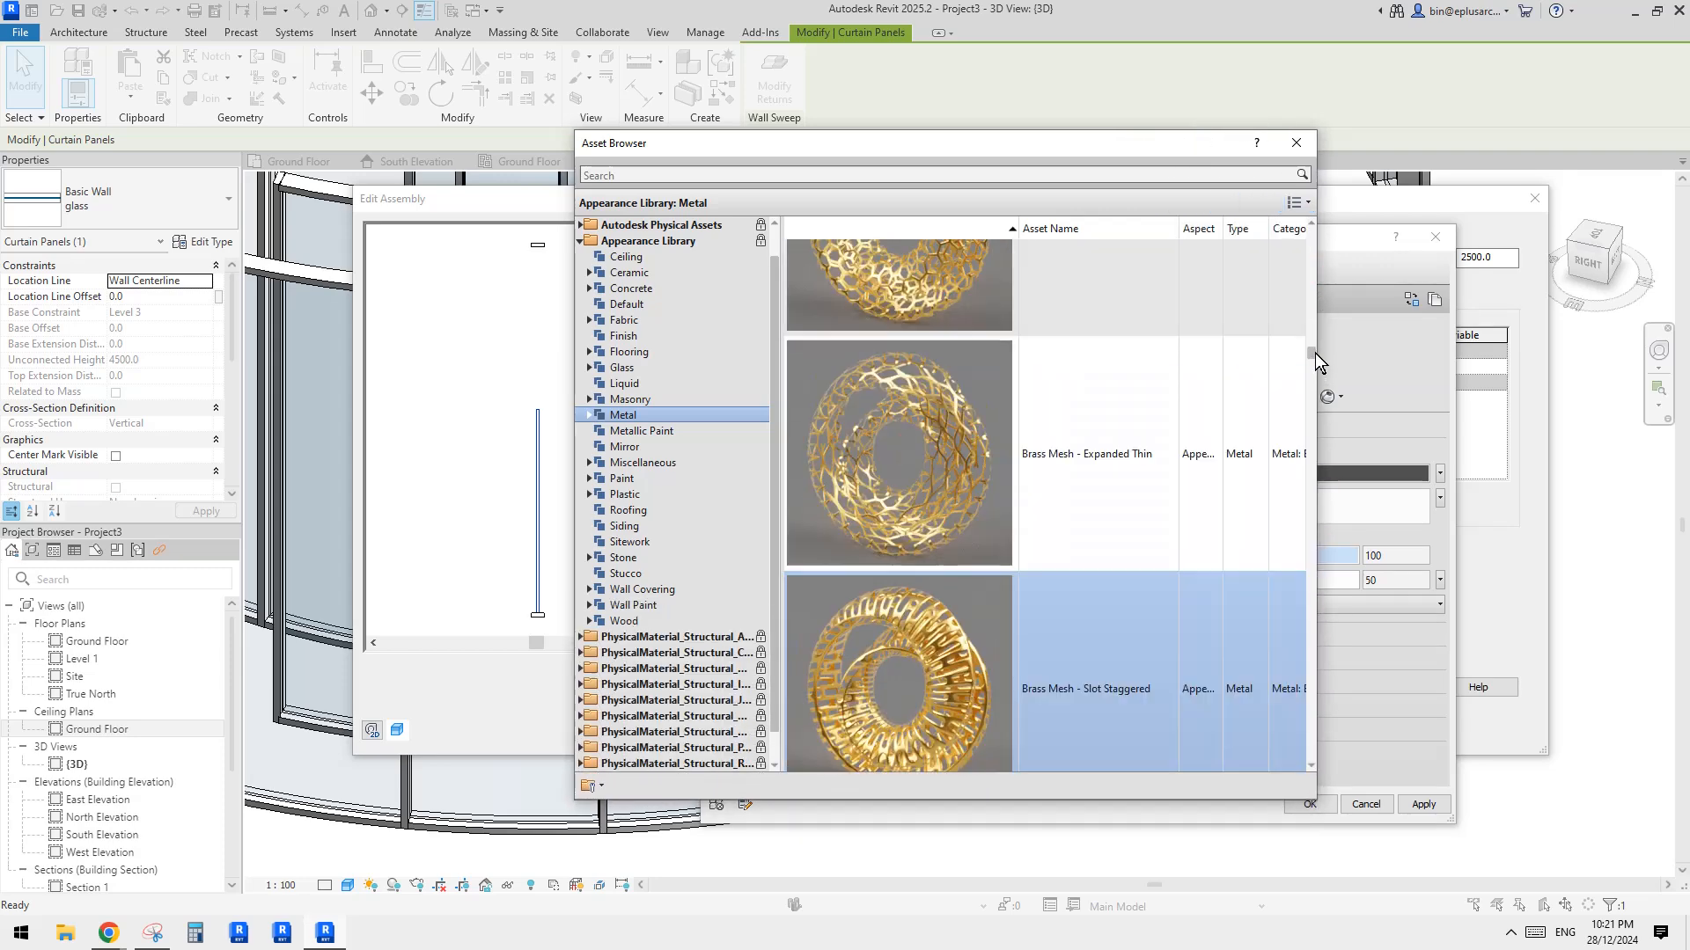
Step: Replace the new material's appearance with Brass Hexagonal Mesh and close the Asset Browser
scroll(892, 429, up, 2)
scroll(892, 429, down, 2)
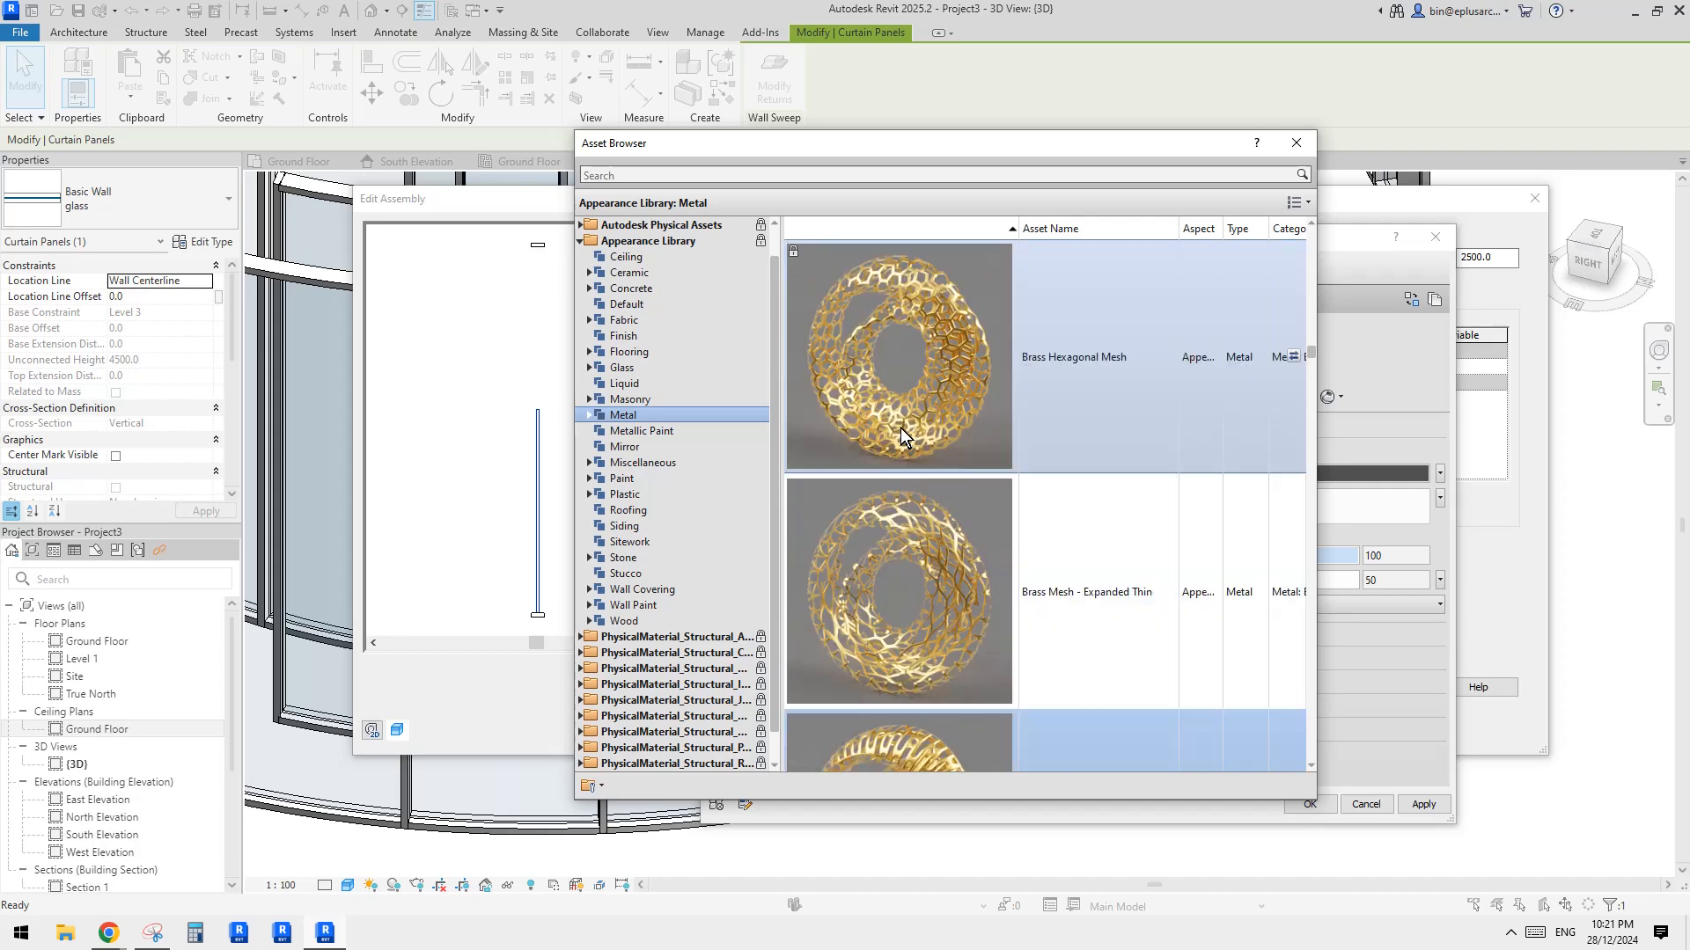
click(942, 373)
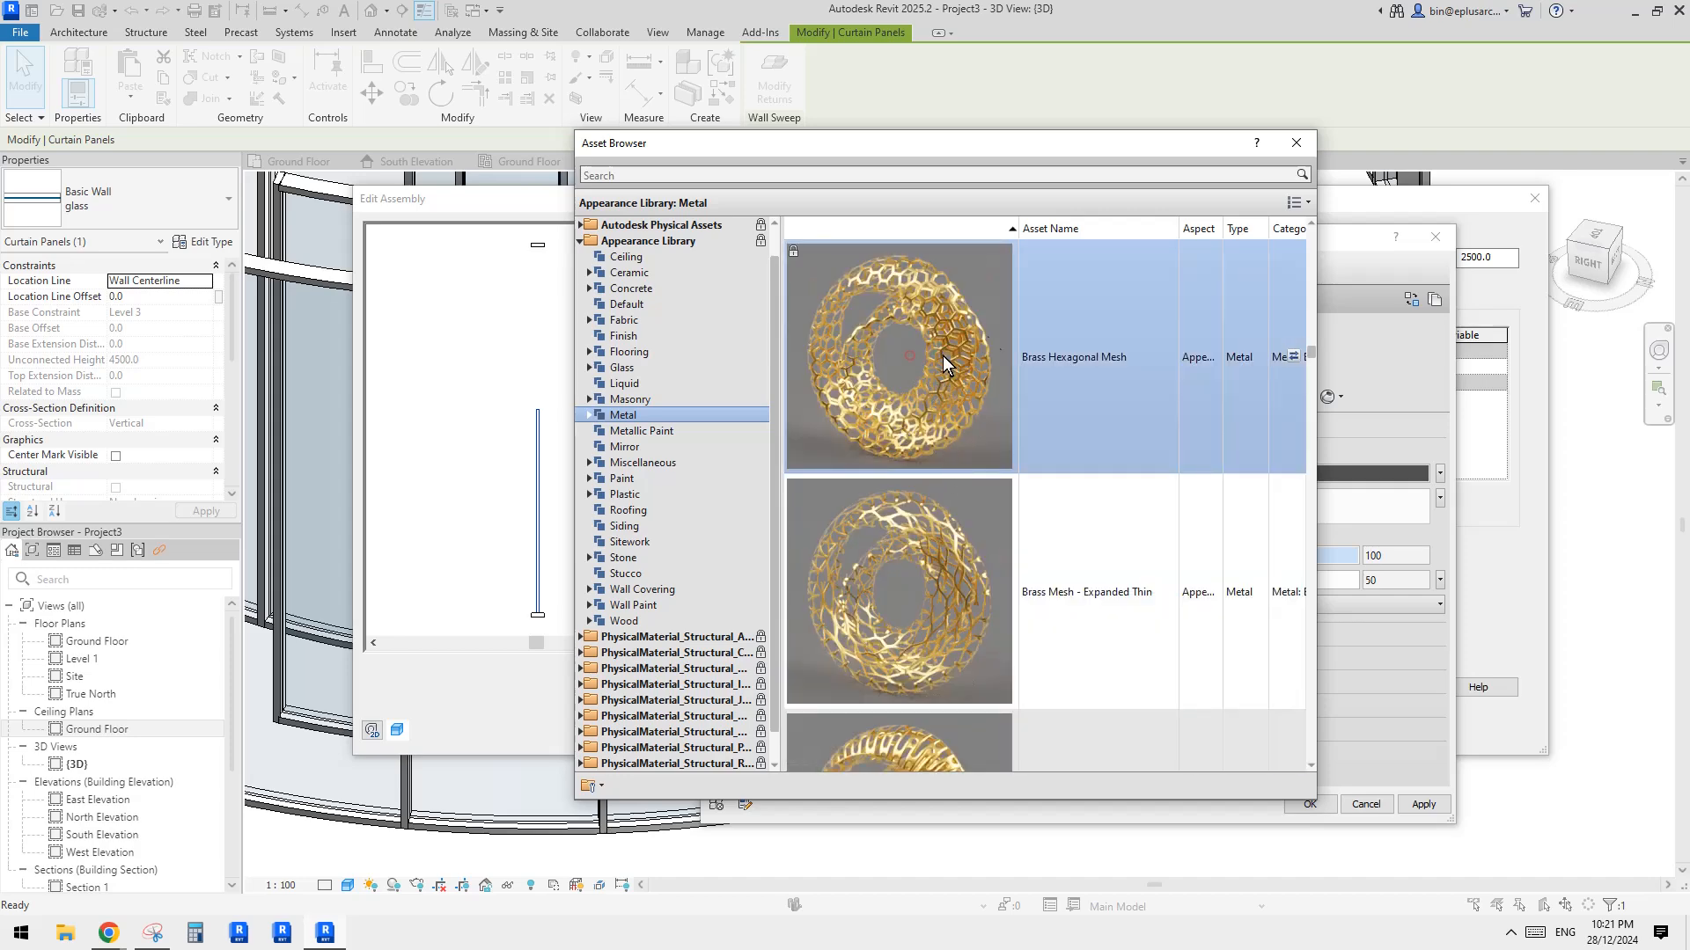
click(1293, 356)
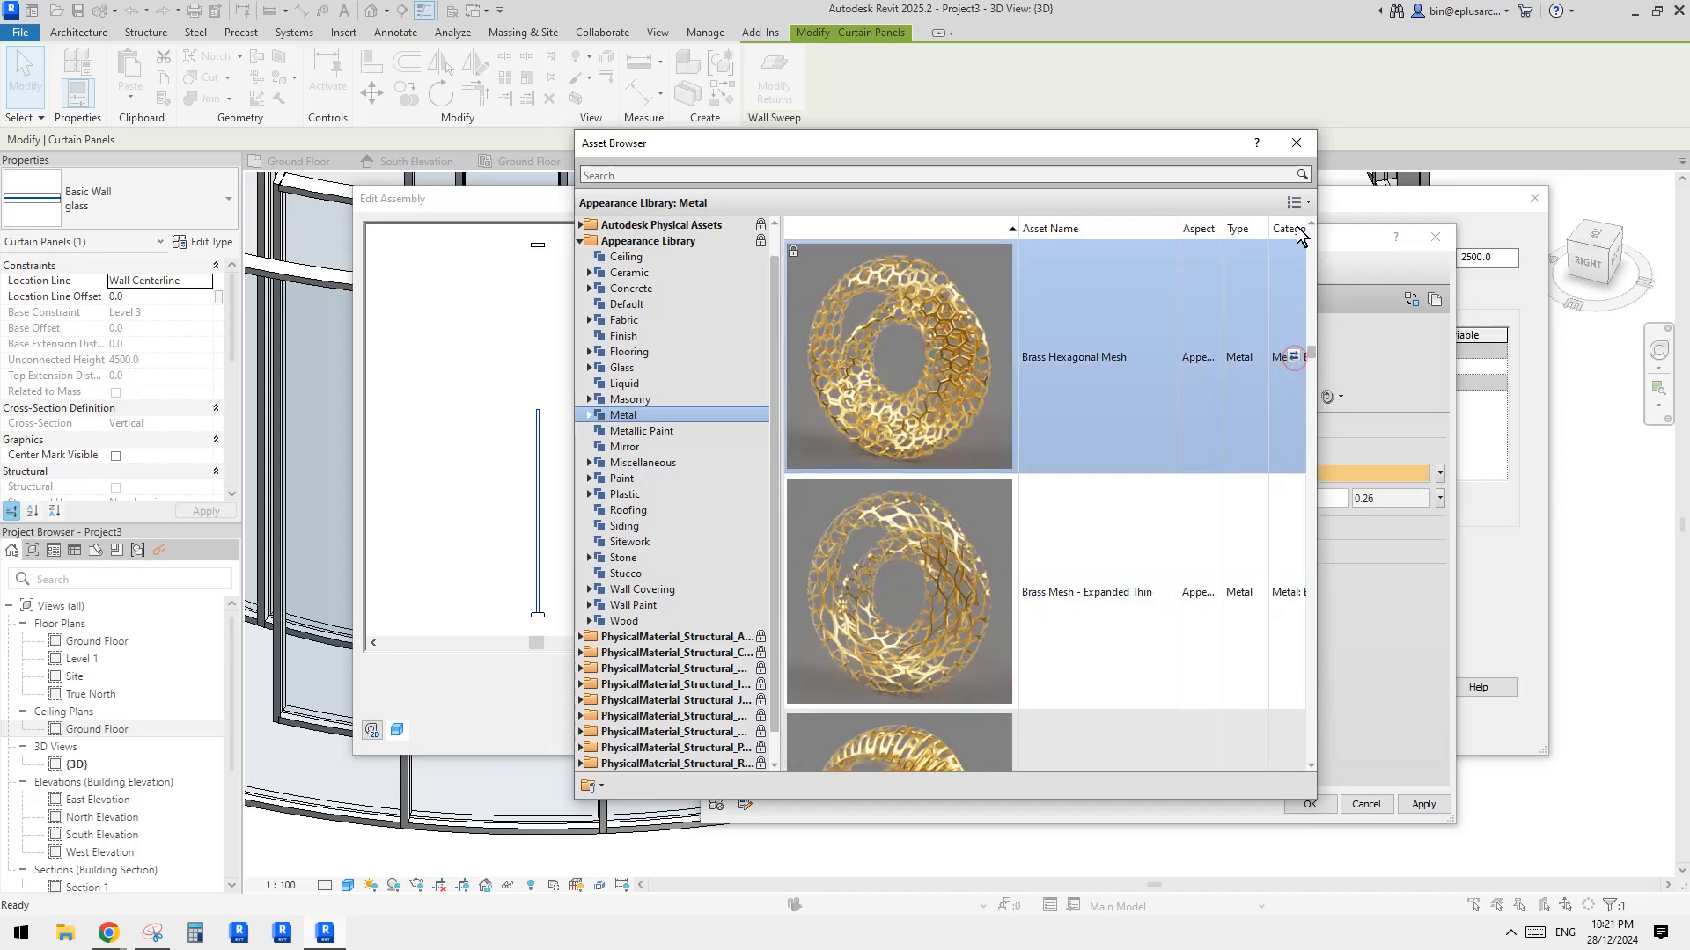
click(1296, 143)
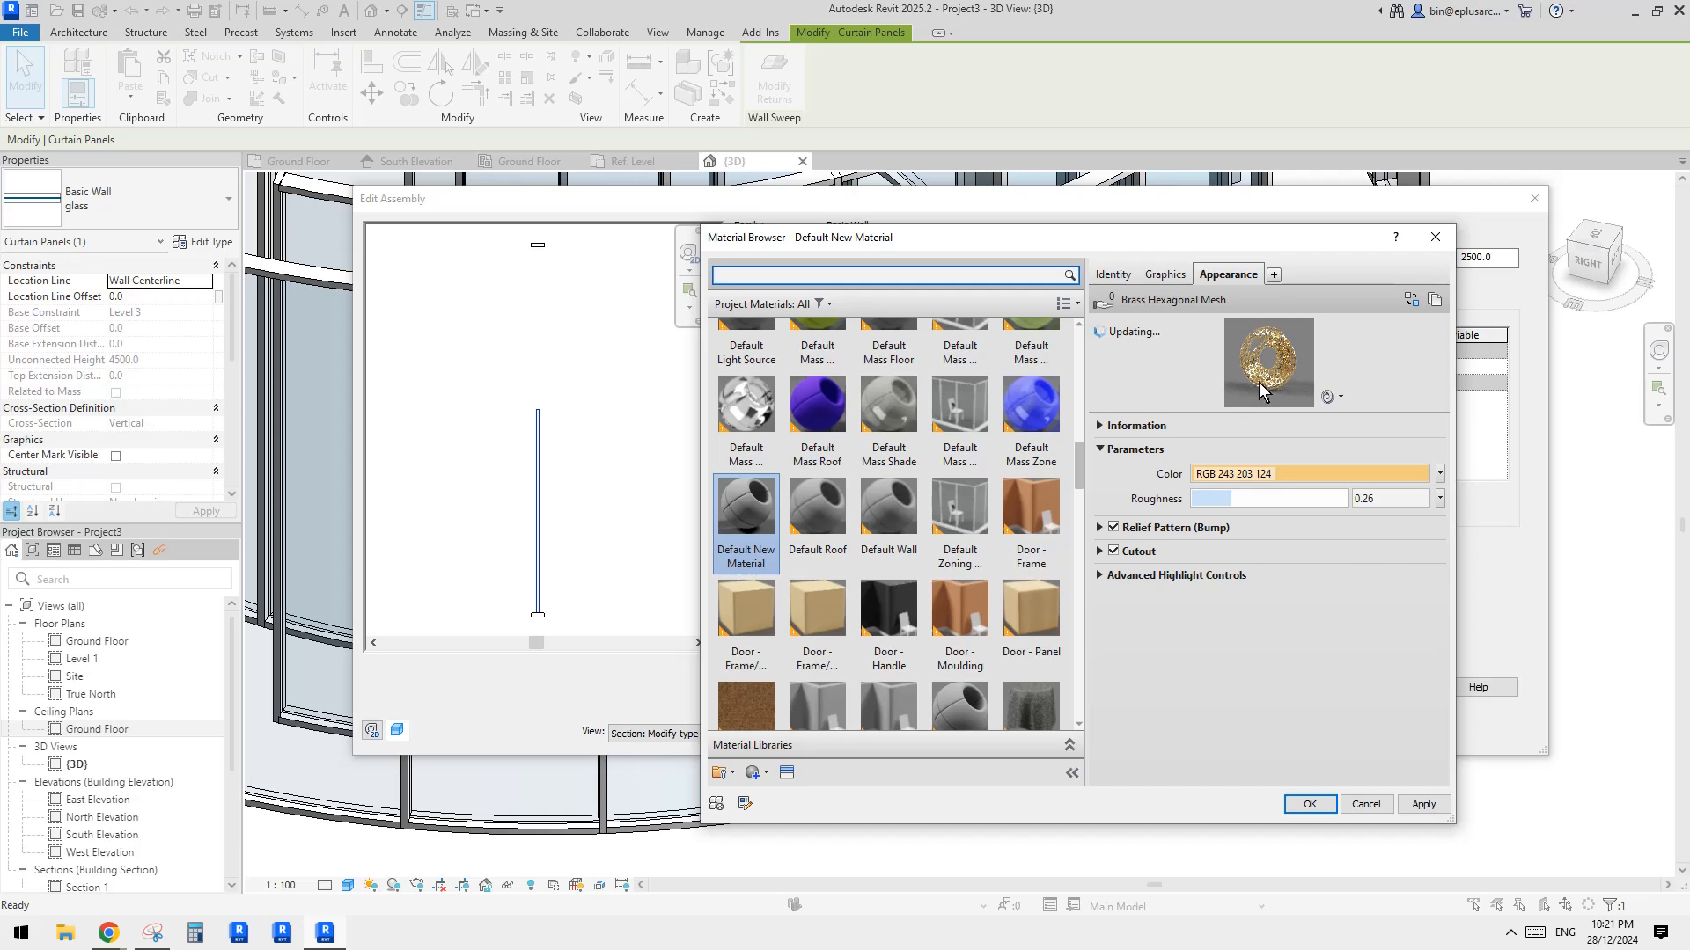
Step: Take the material's shading color from its render appearance, leave Use Render Appearance off and set the shading transparency to 80
click(1165, 273)
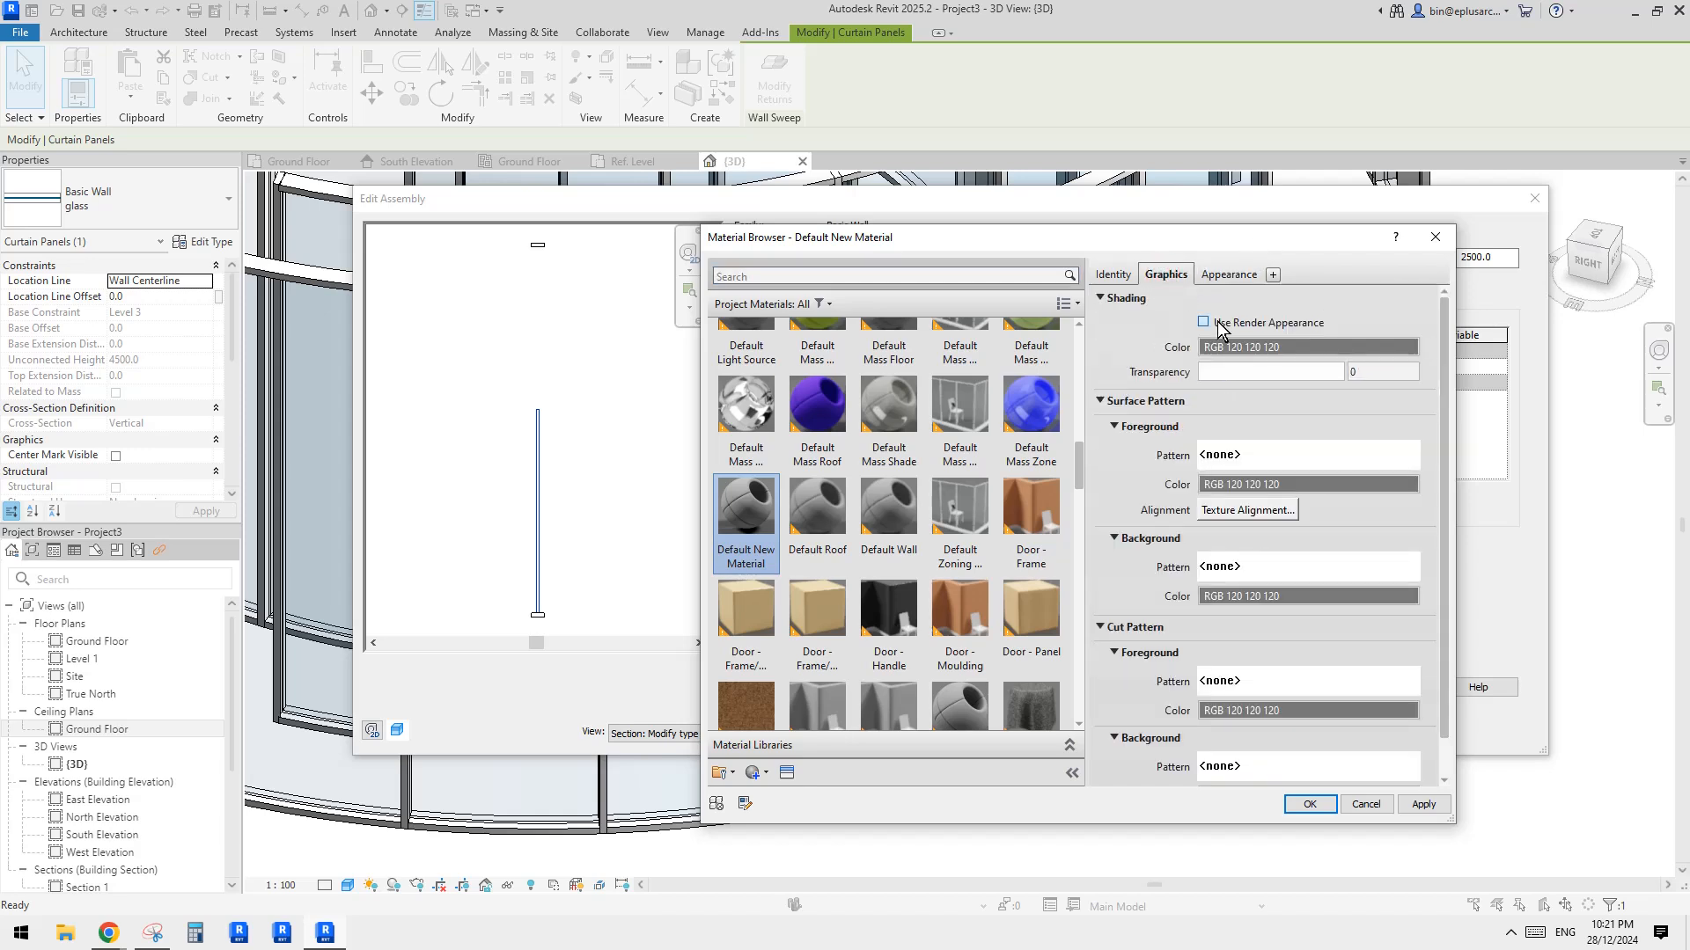
click(1203, 323)
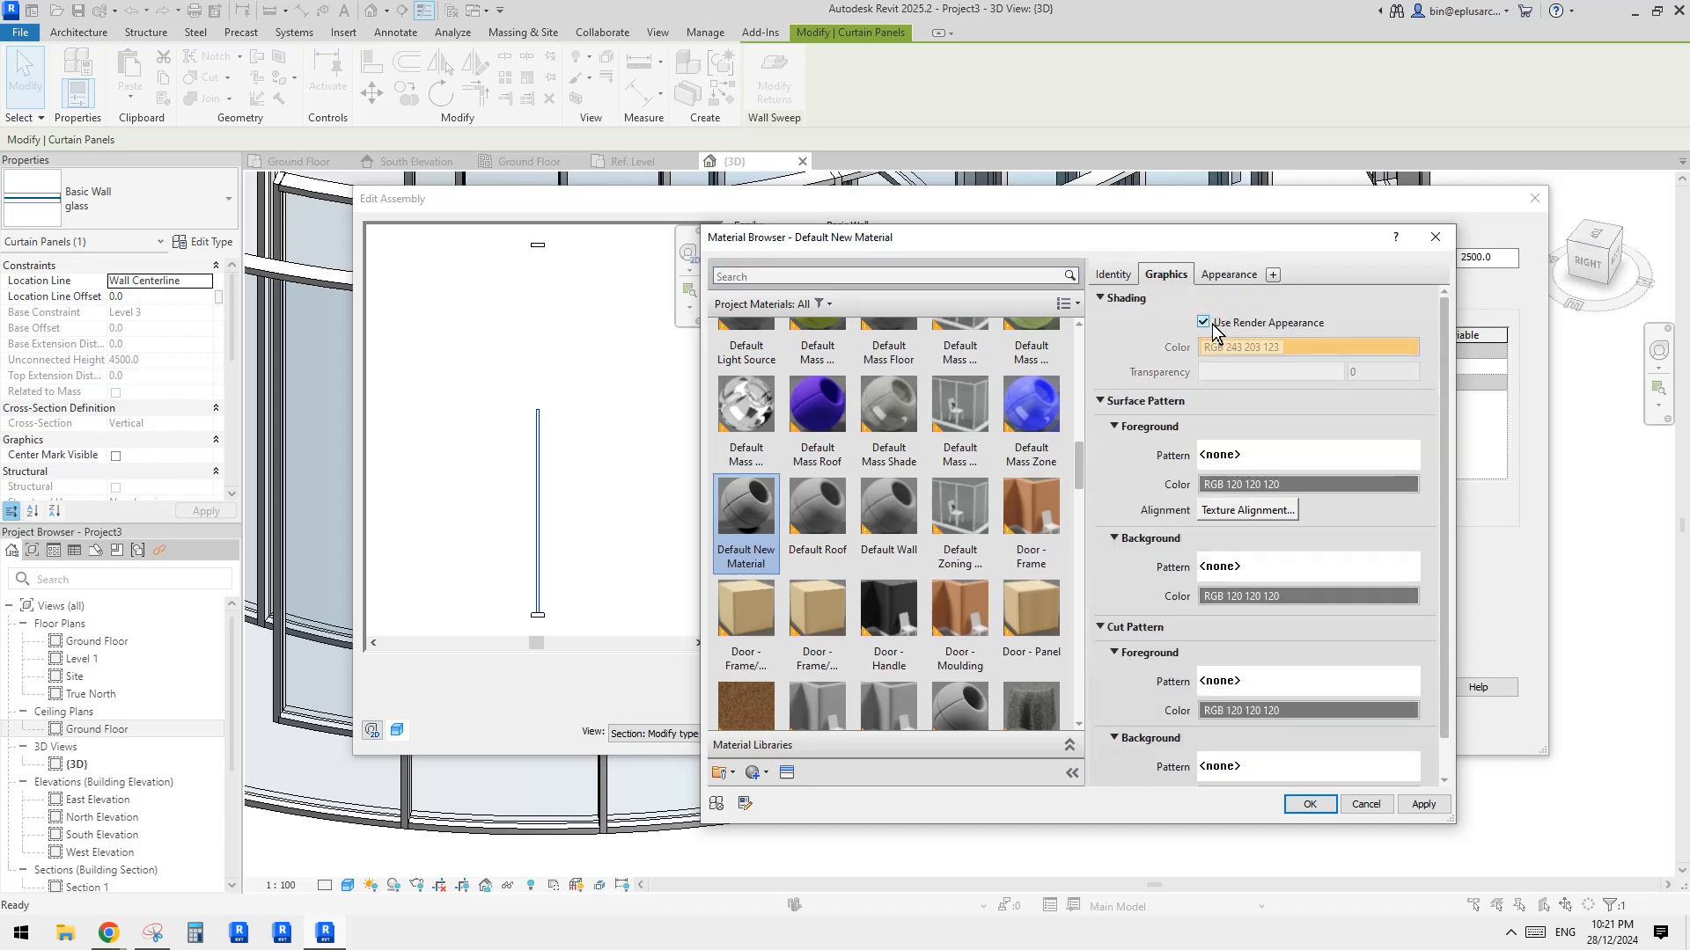
click(1203, 323)
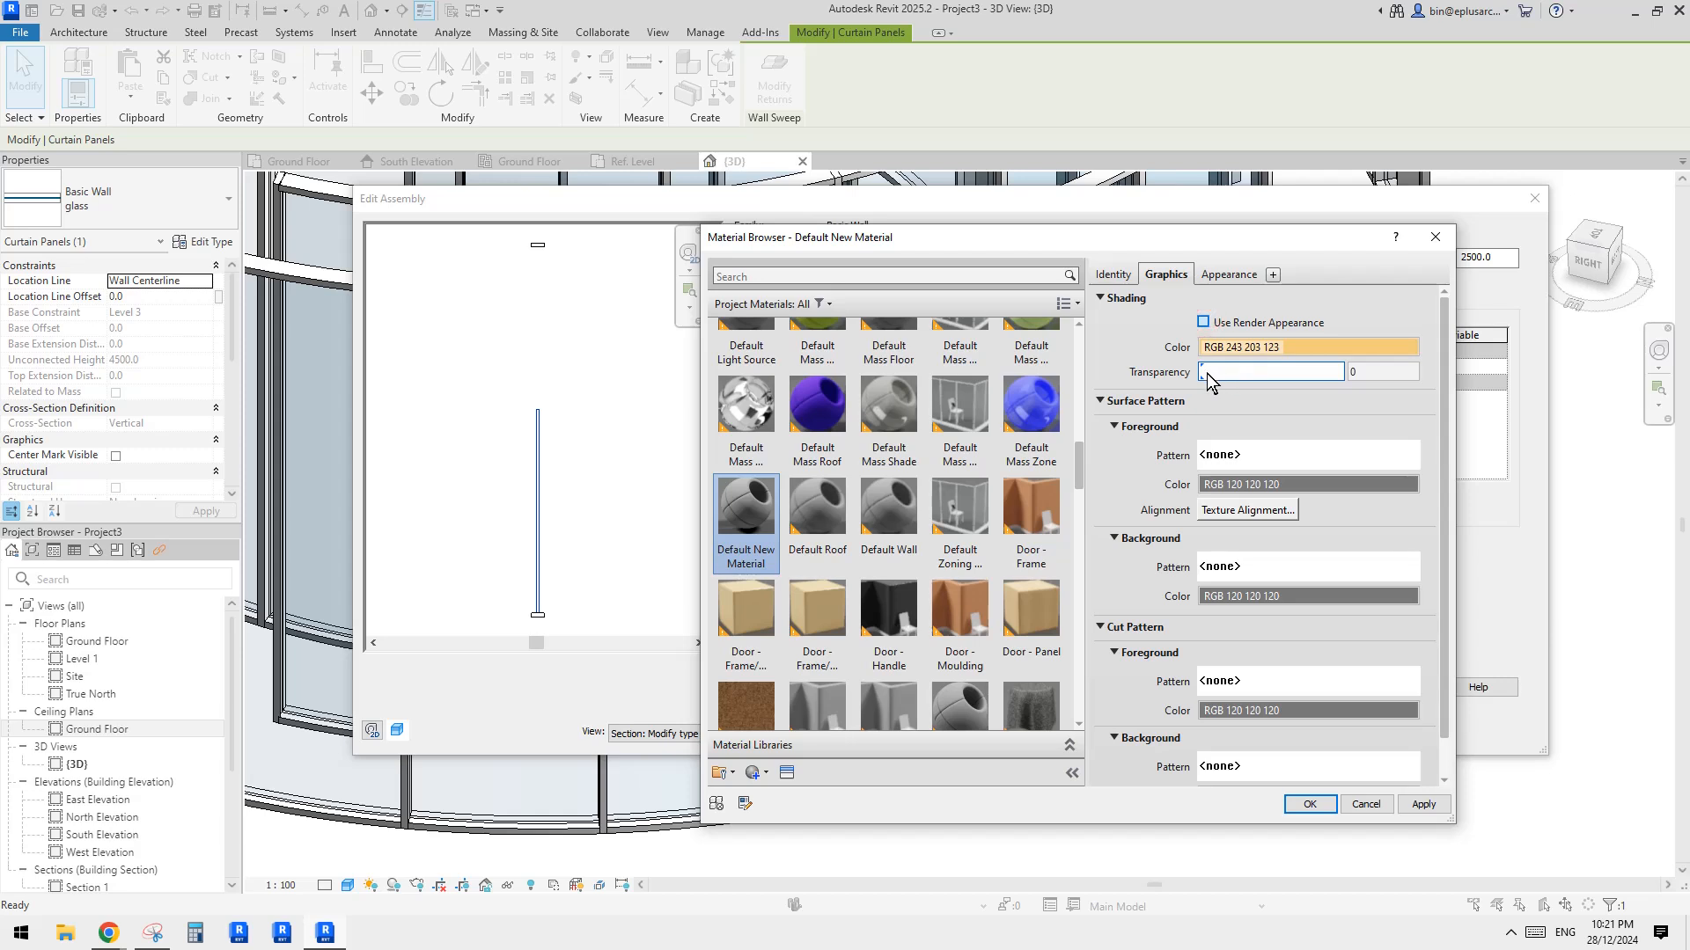
drag(1206, 373, 1321, 378)
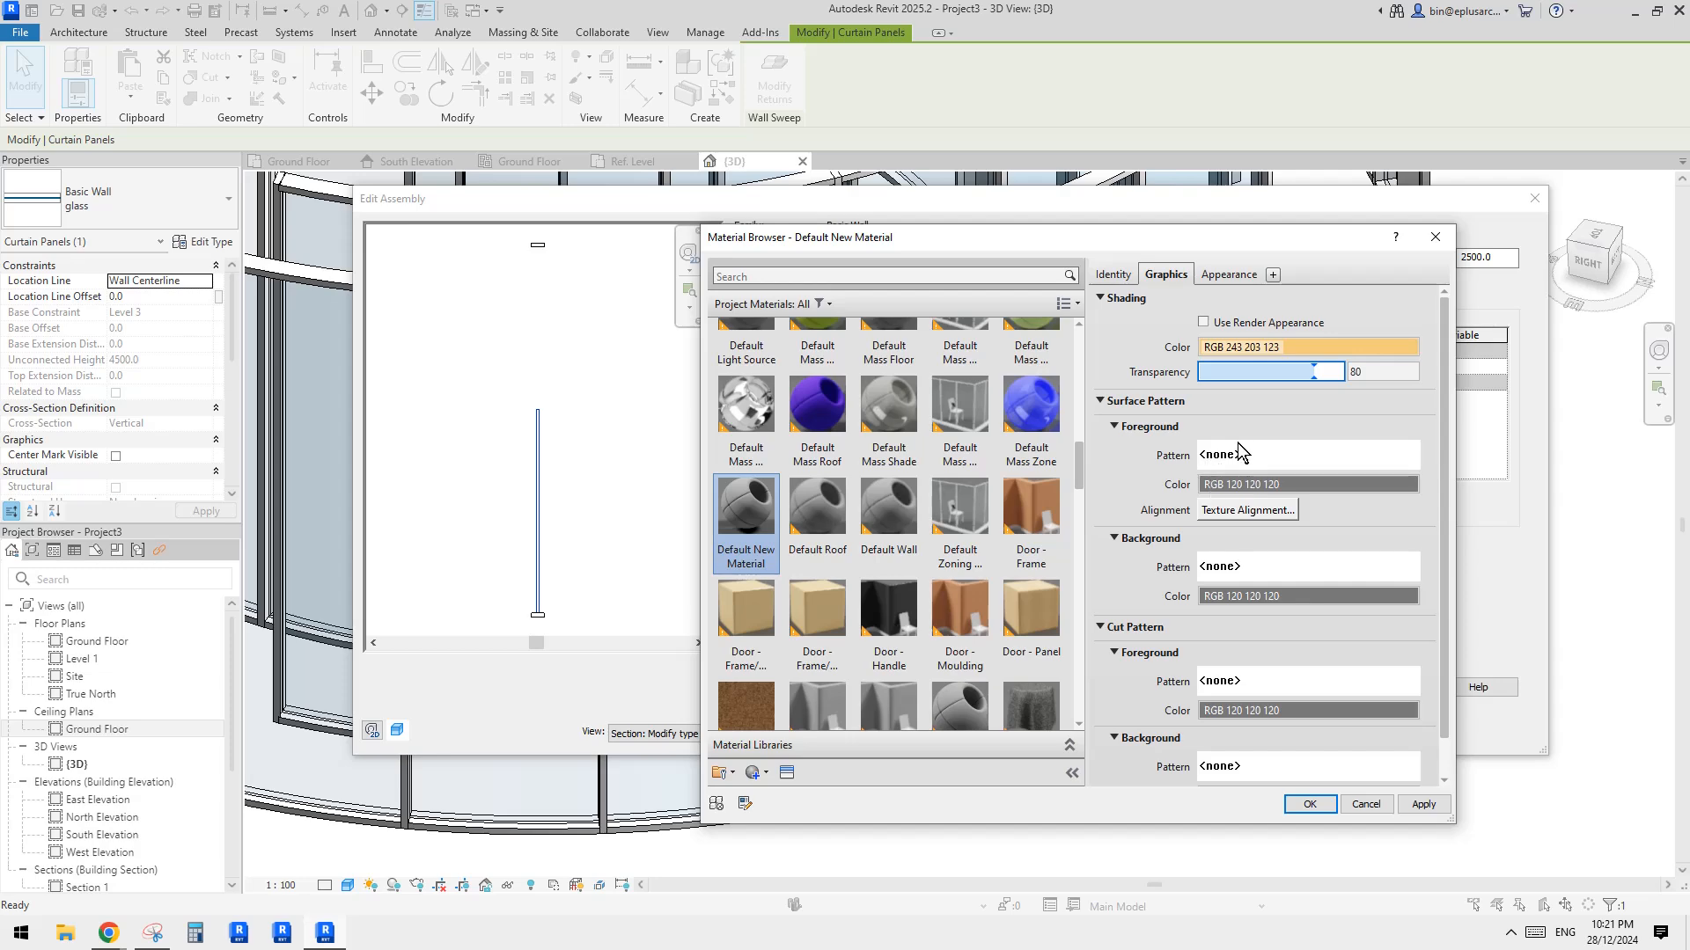
Step: For the surface foreground, start a new model fill pattern based on 100mm Squares and name it "50 square"
click(1296, 454)
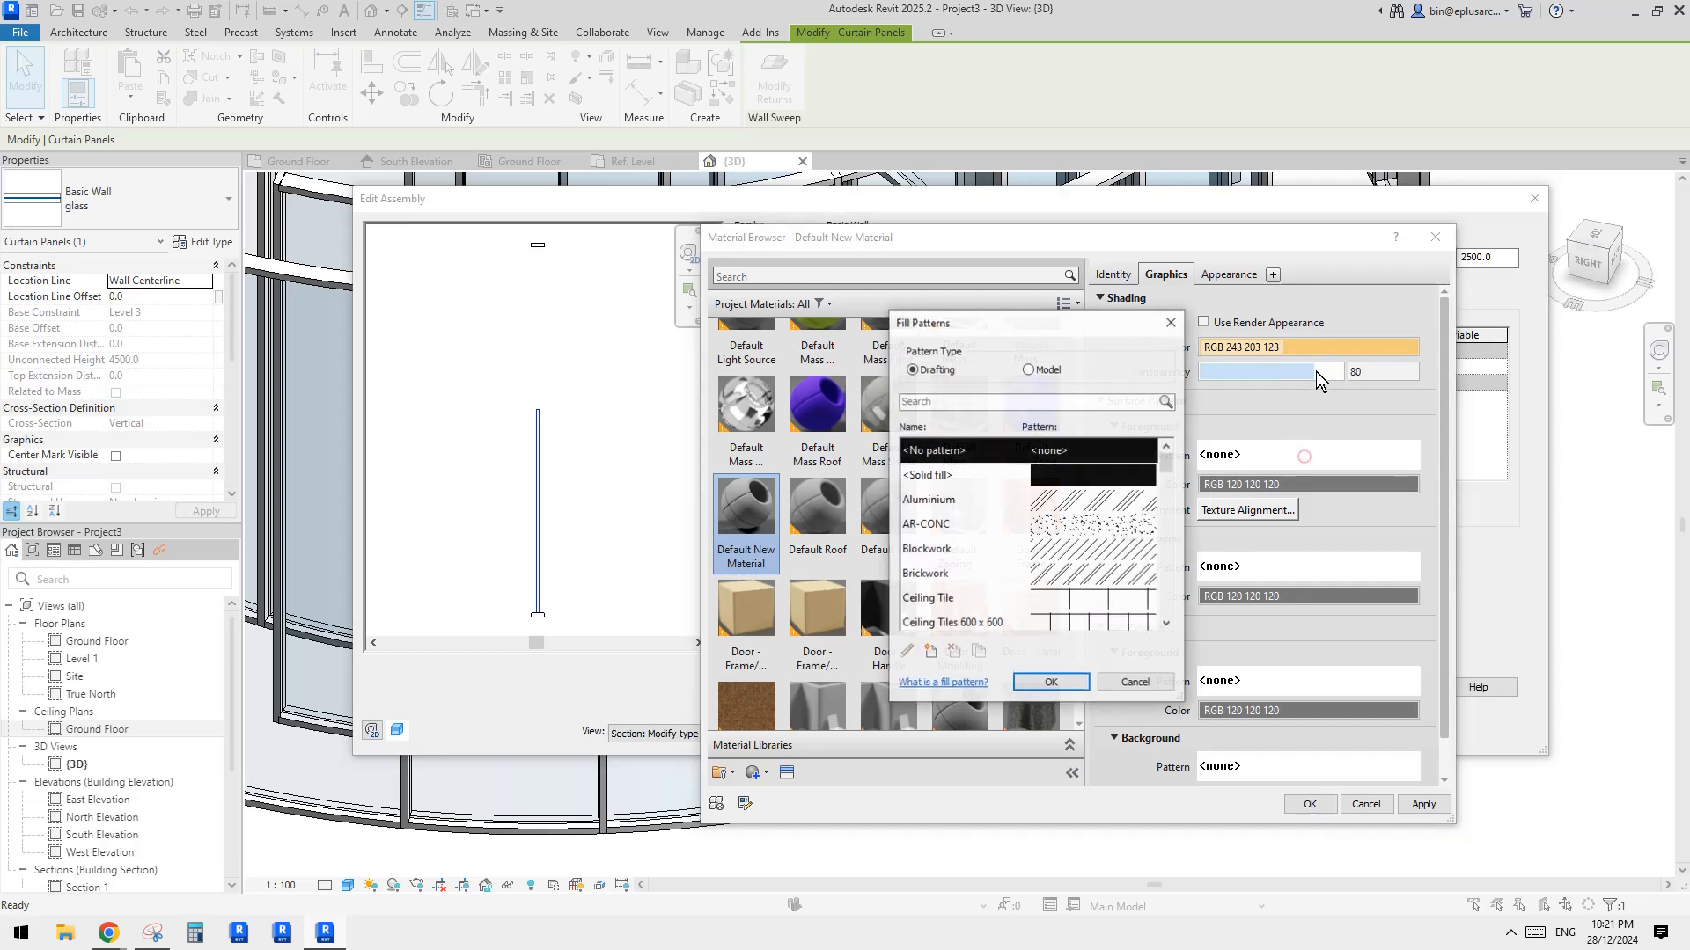
click(1038, 370)
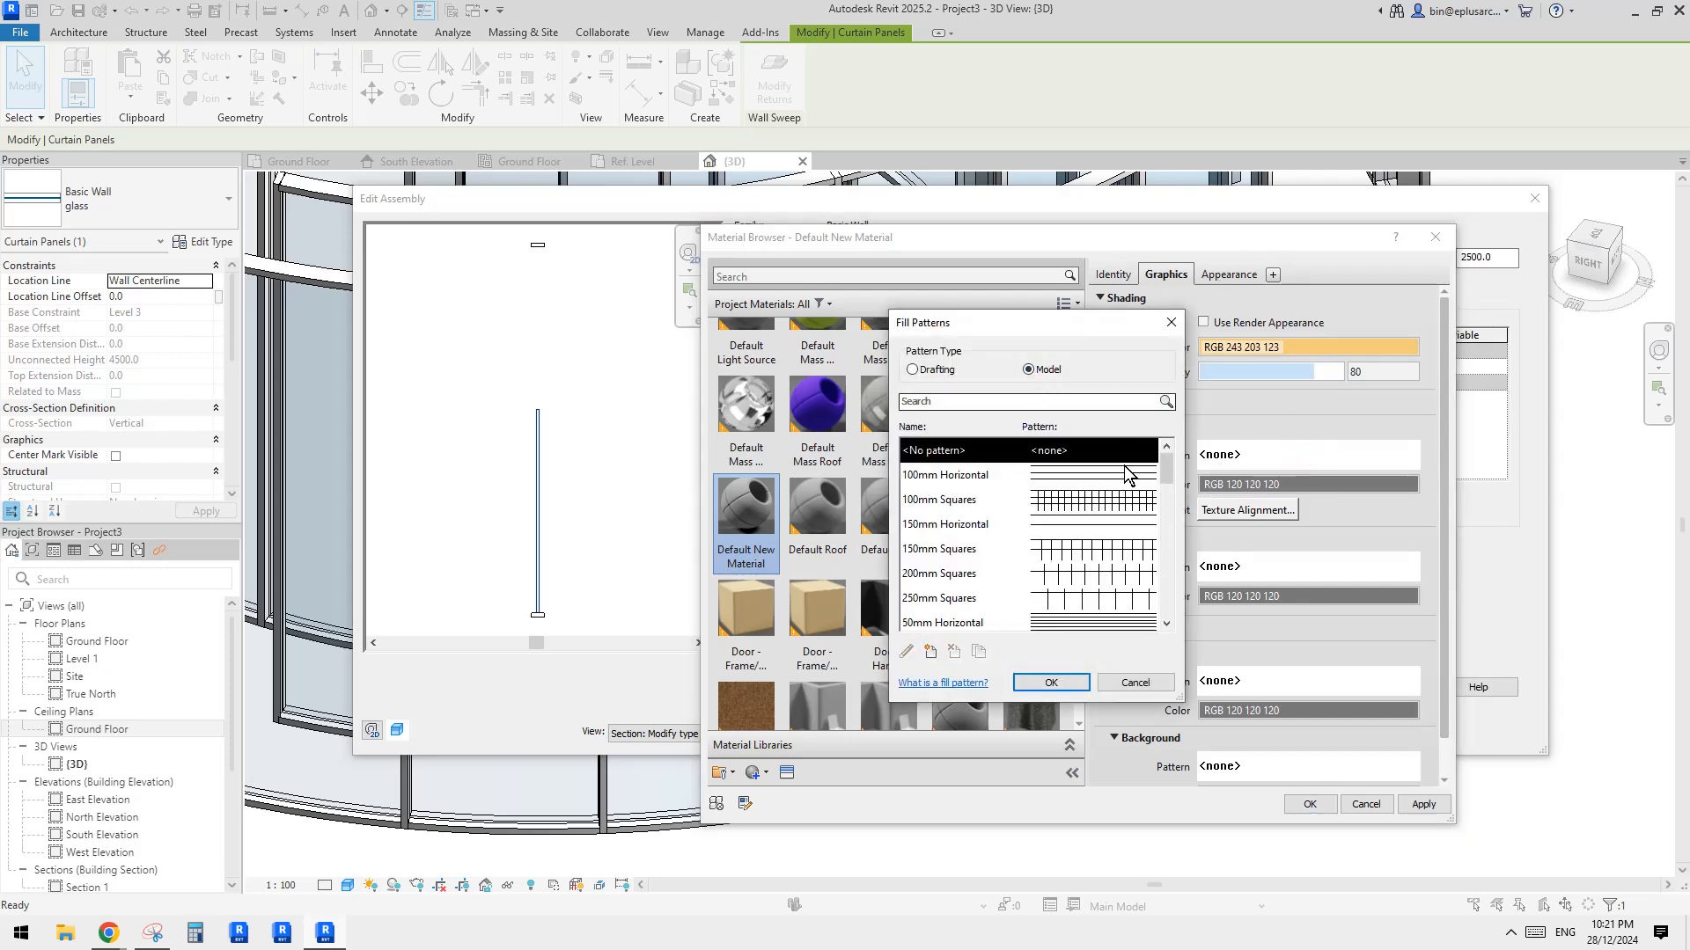
mouse_move(1164, 468)
mouse_down()
mouse_move(1166, 574)
mouse_move(1166, 466)
mouse_up()
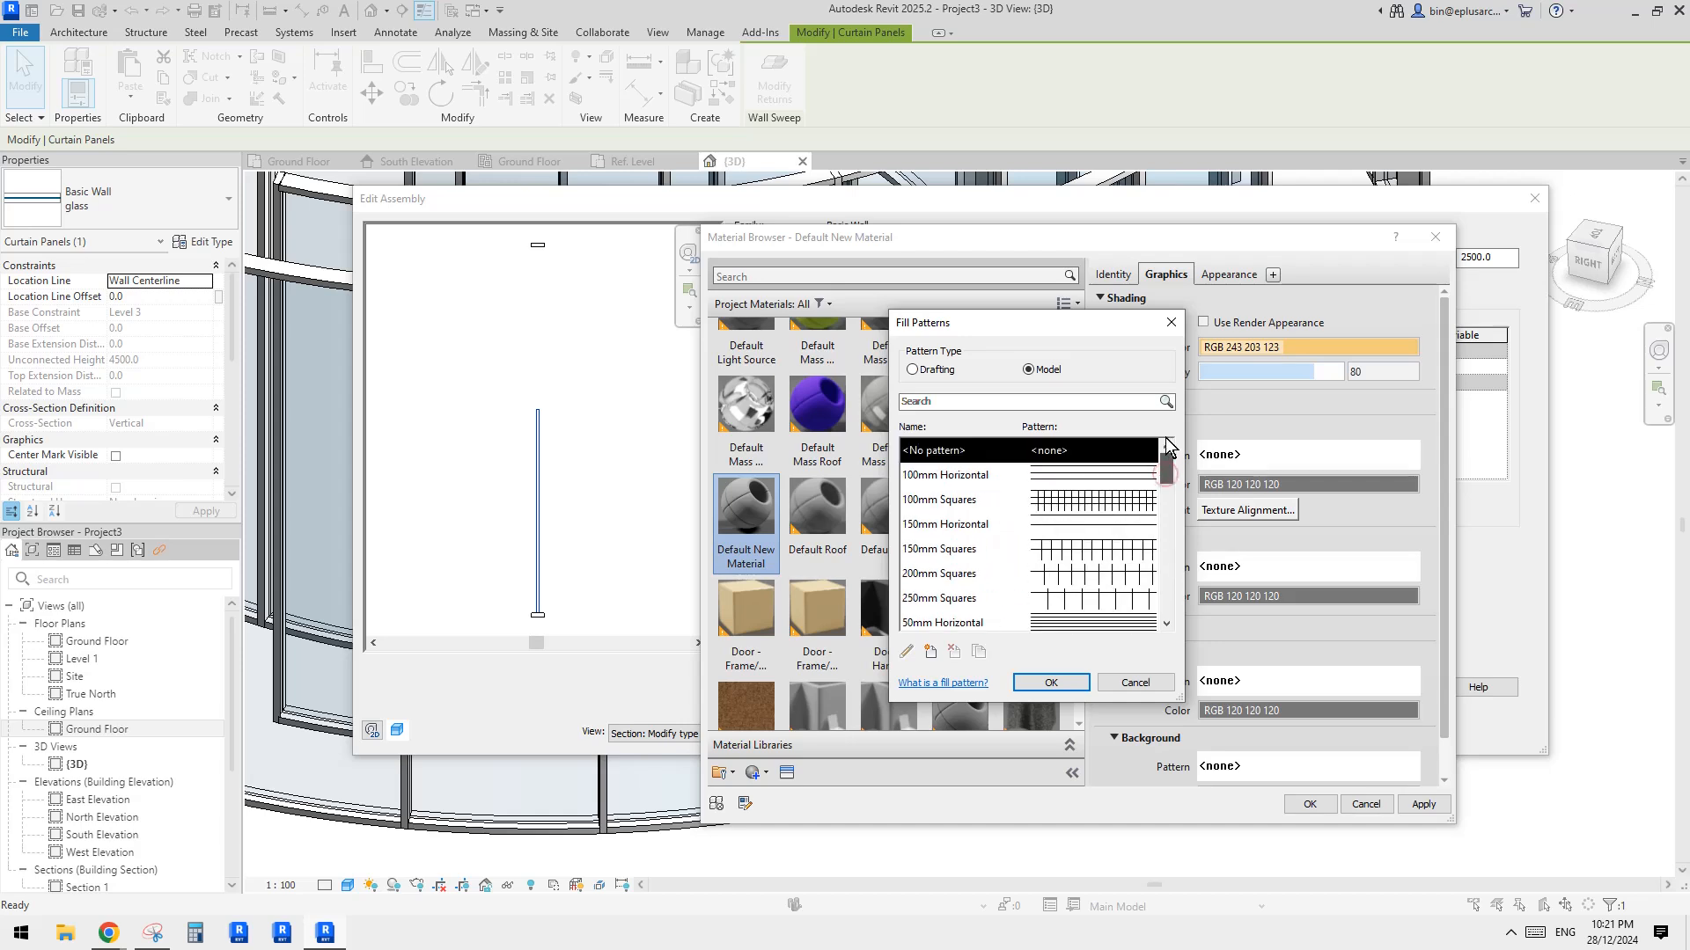
click(935, 502)
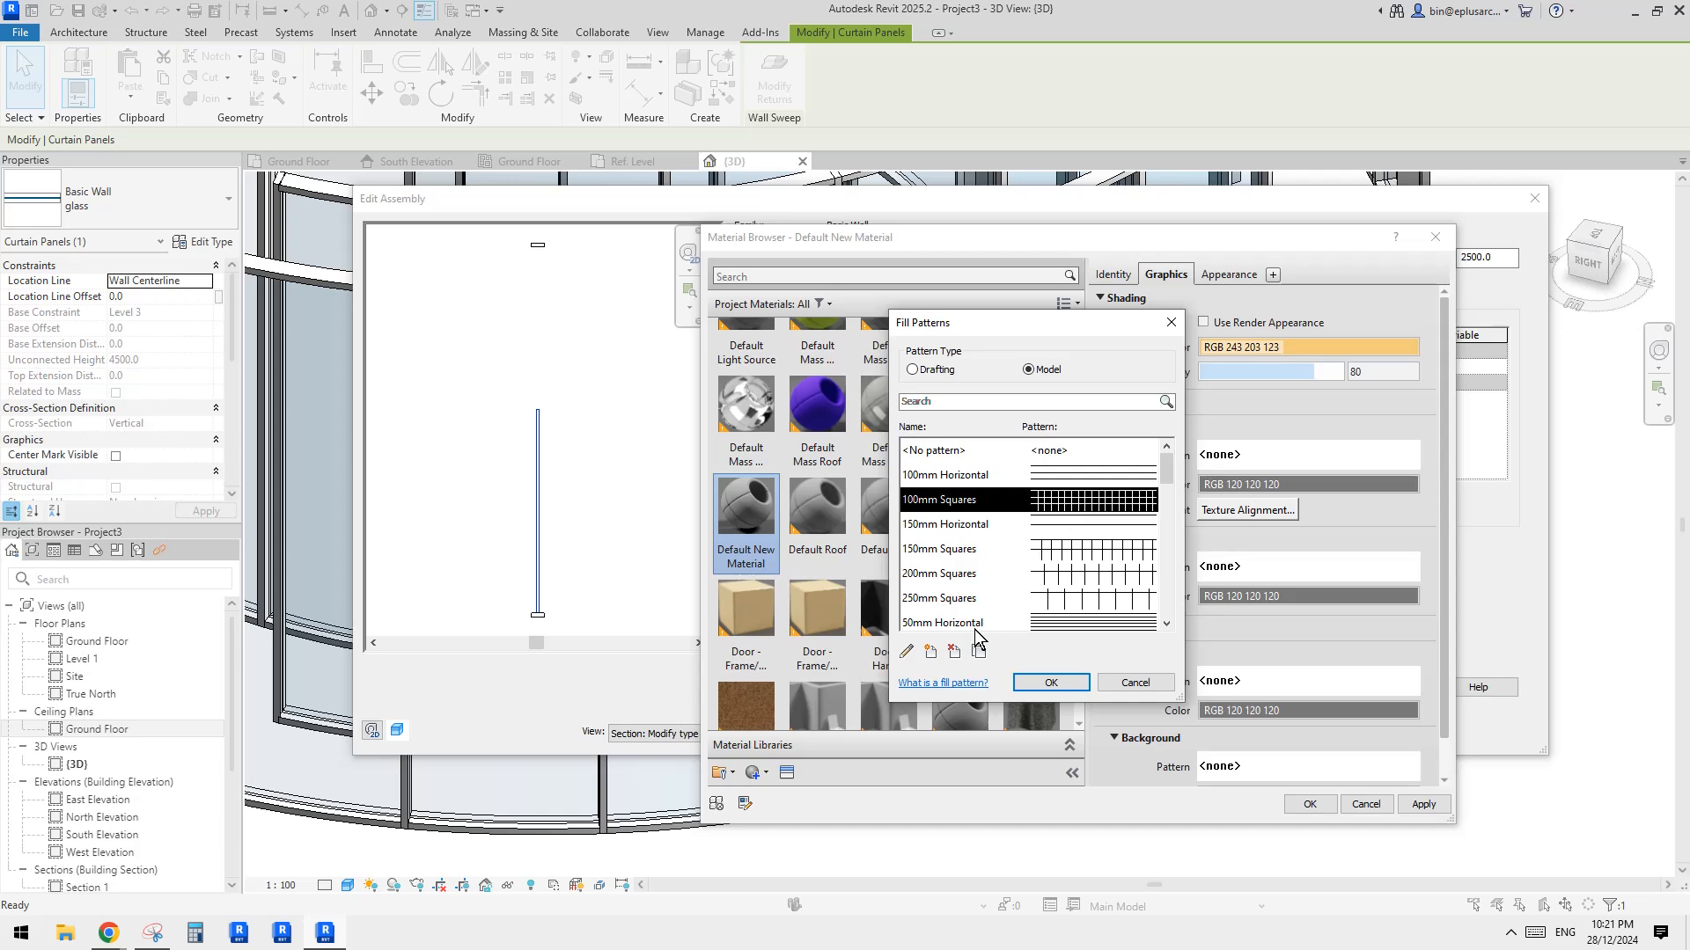
click(932, 652)
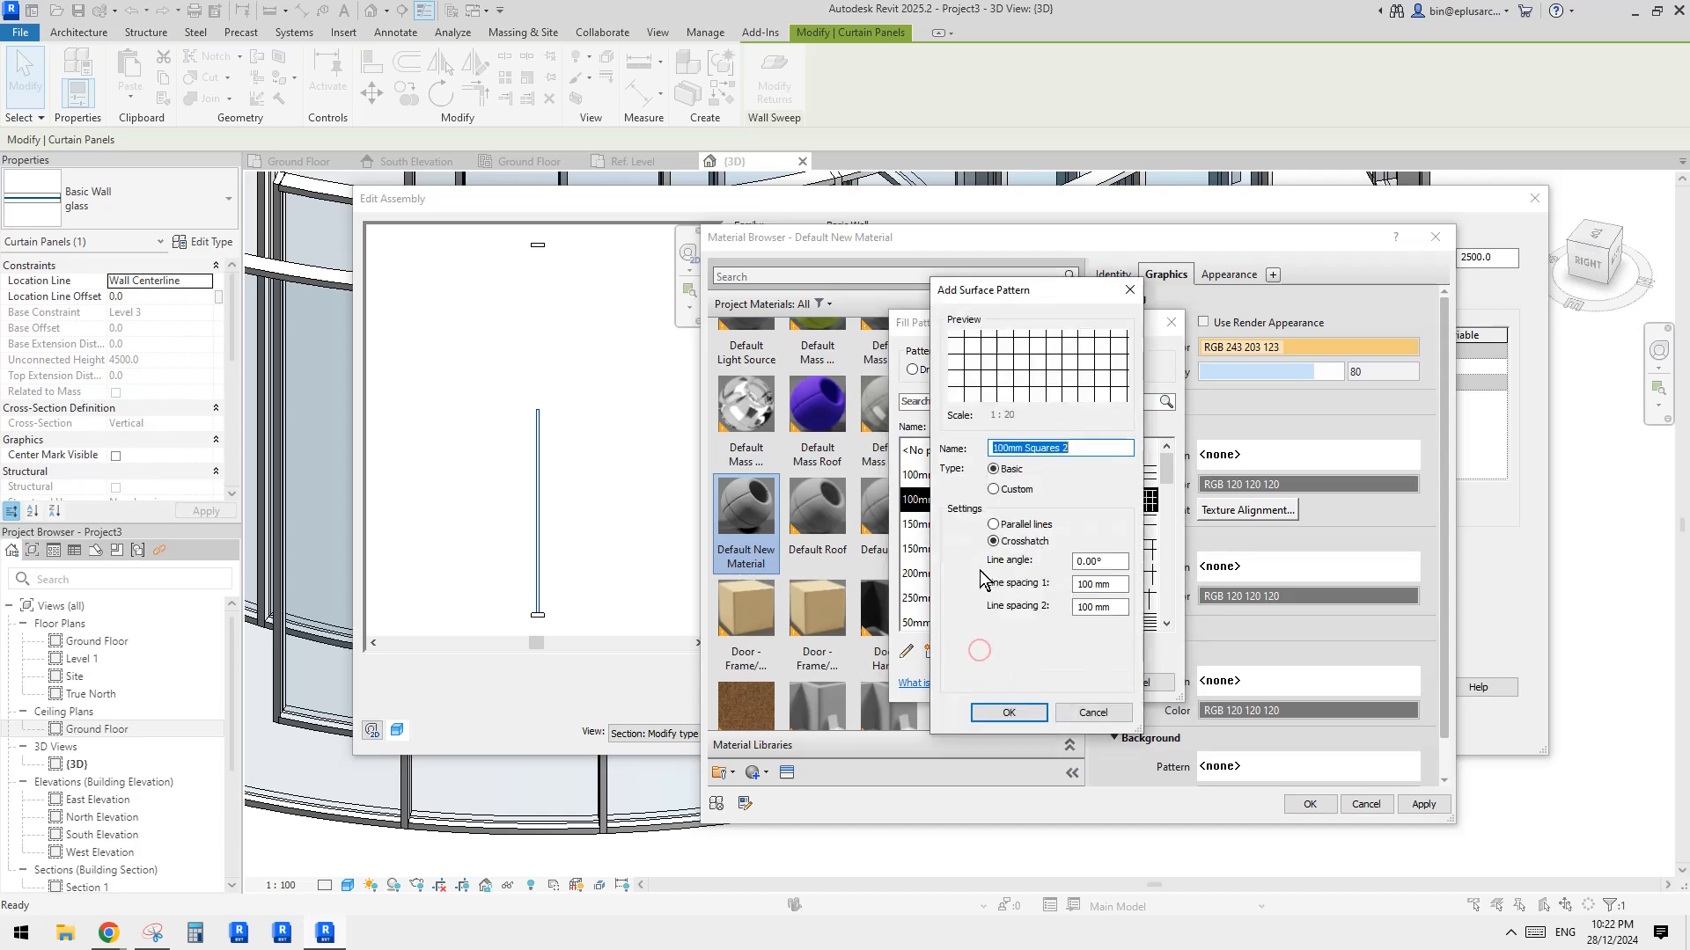
text(50 square)
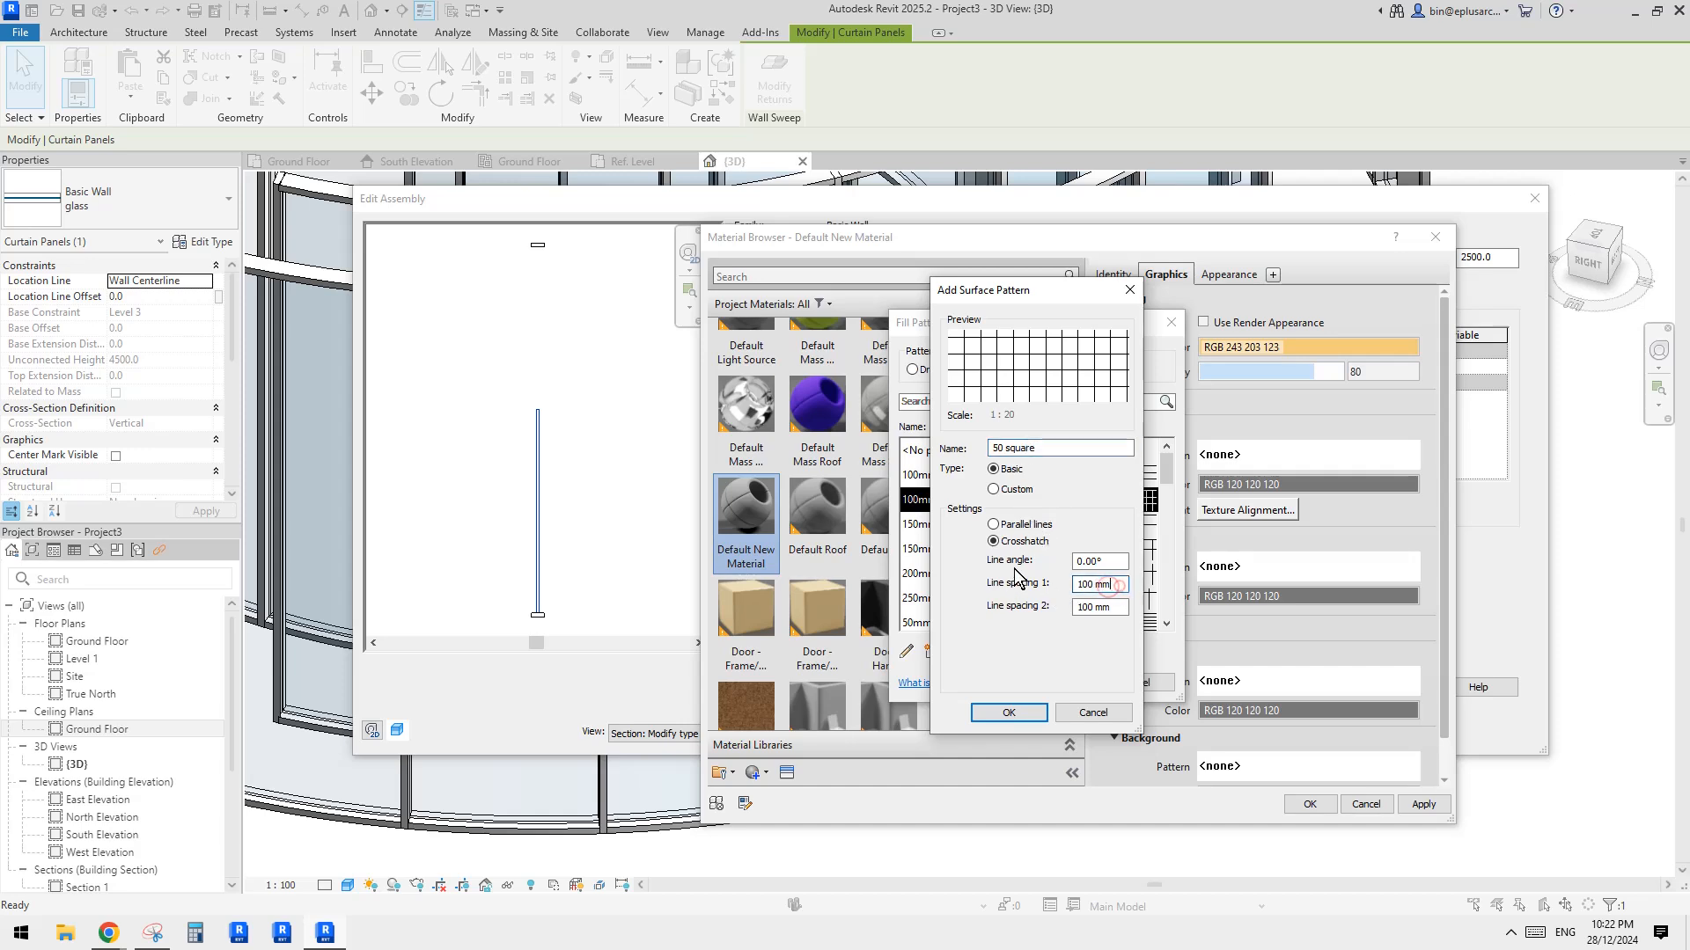
Step: Set both crosshatch line spacings to 50 mm and the line angle to 45°, and assign the pattern to the surface foreground
text(509)
text(50)
drag(1125, 592, 1058, 602)
text(50)
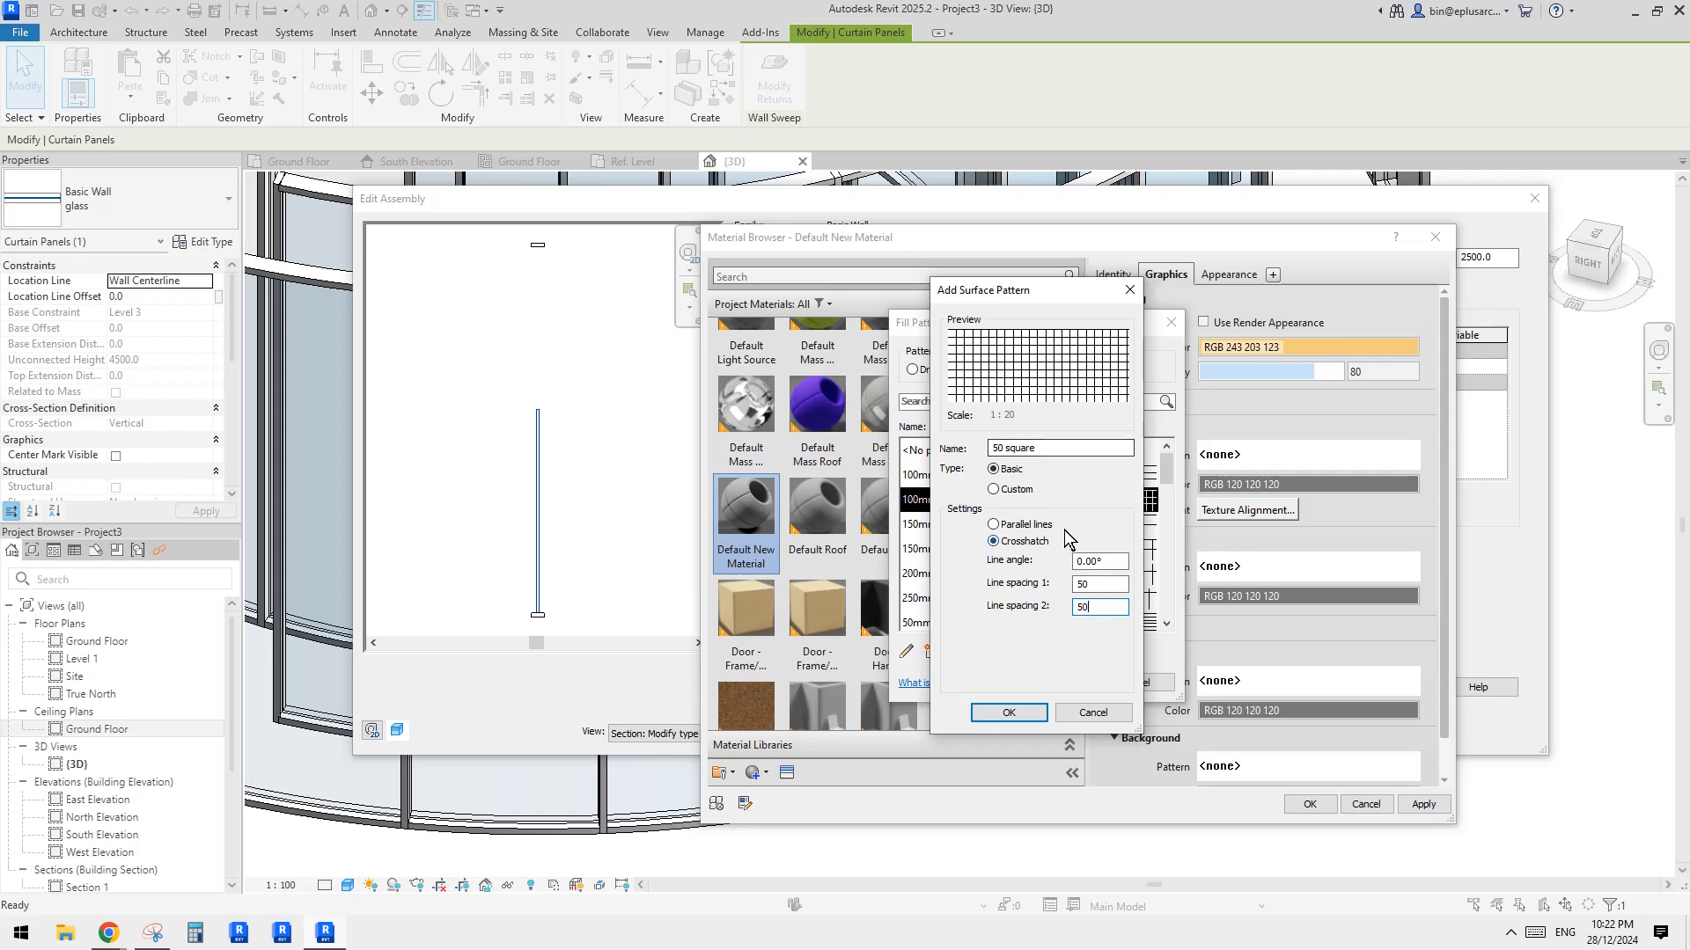
drag(1106, 564, 1001, 549)
text(45)
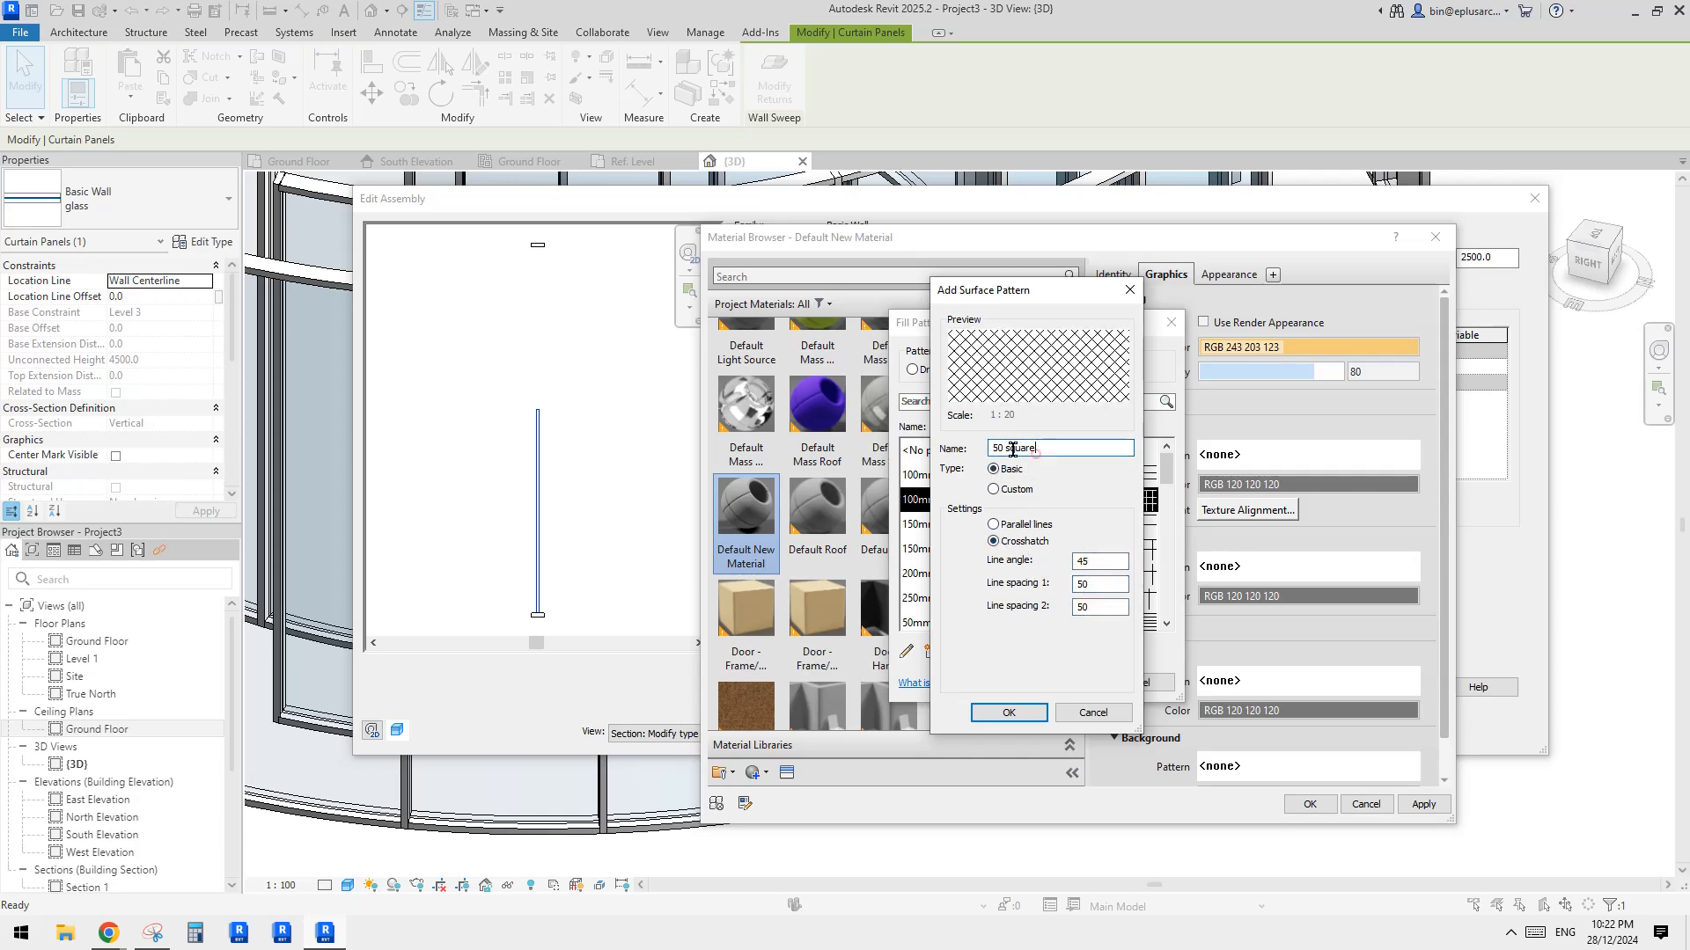
drag(1003, 448, 1110, 446)
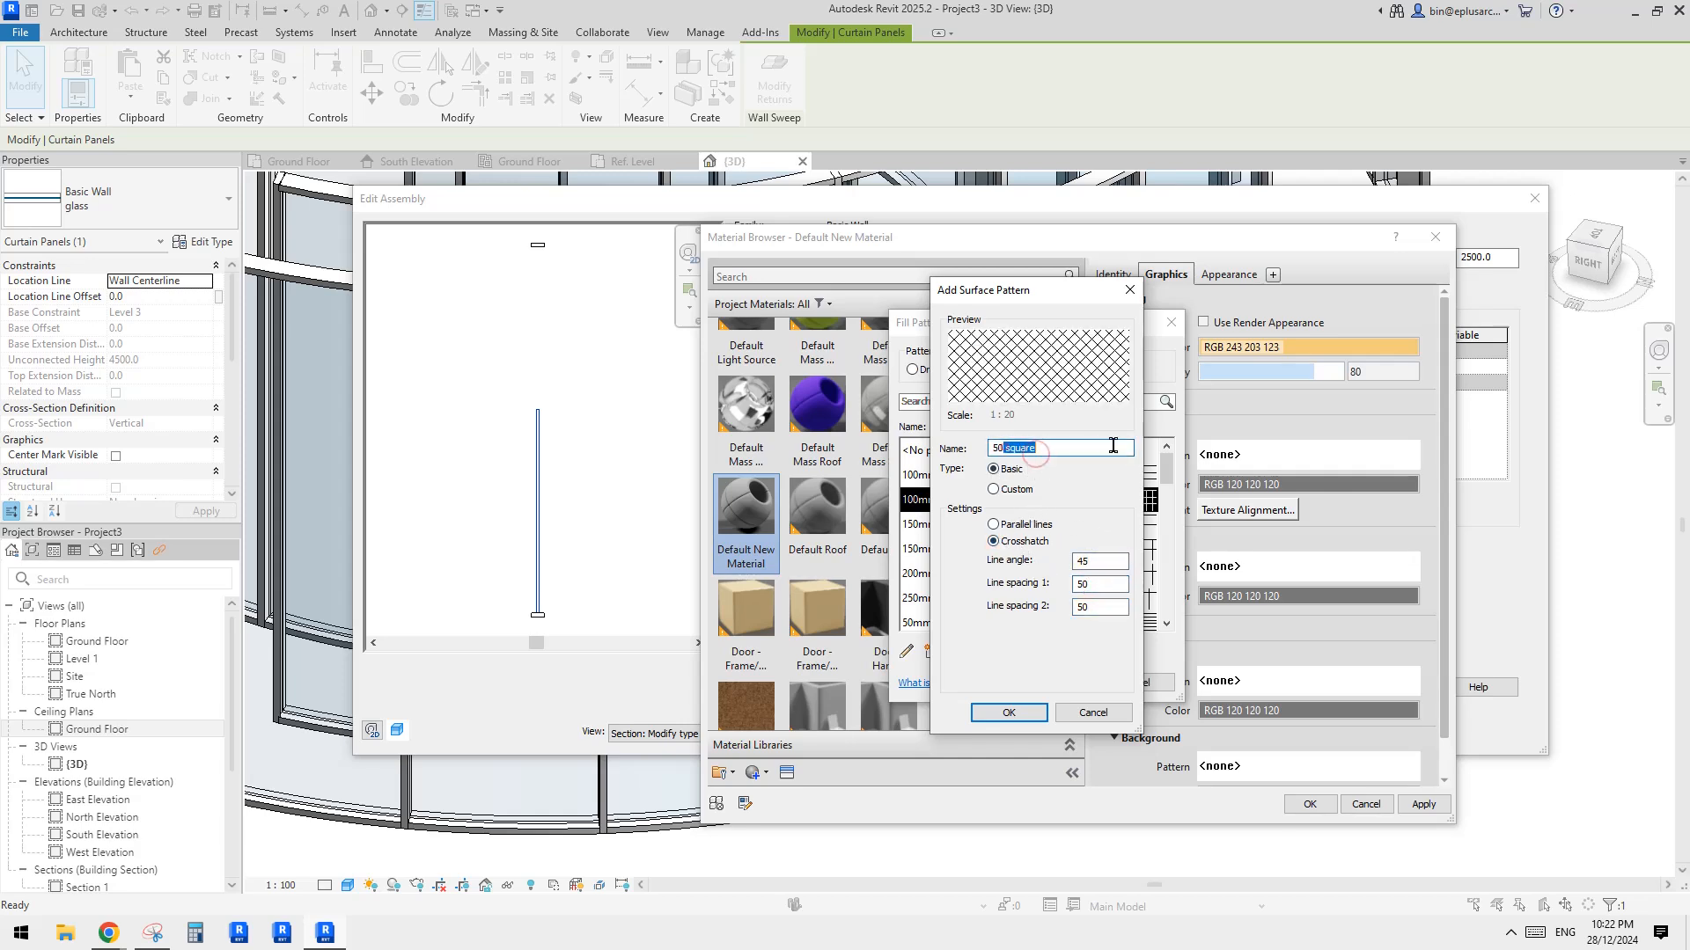
click(1012, 711)
click(1051, 685)
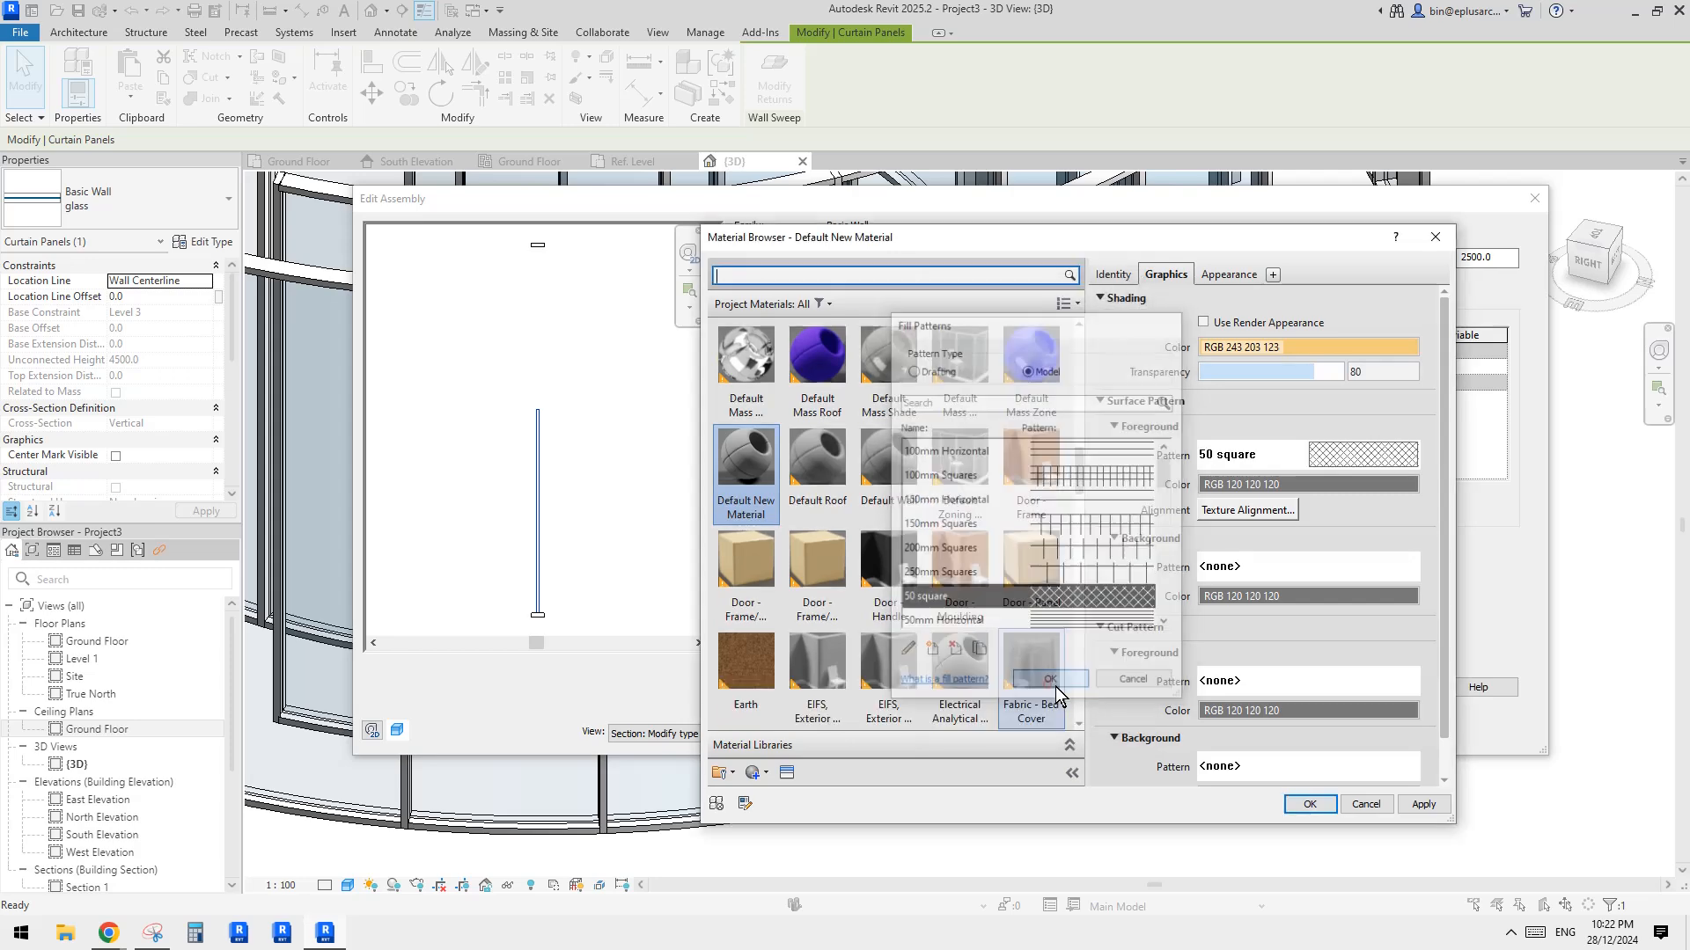
Step: Assign the new material to the glass wall's structure layer and accept the assembly and type changes
click(1311, 803)
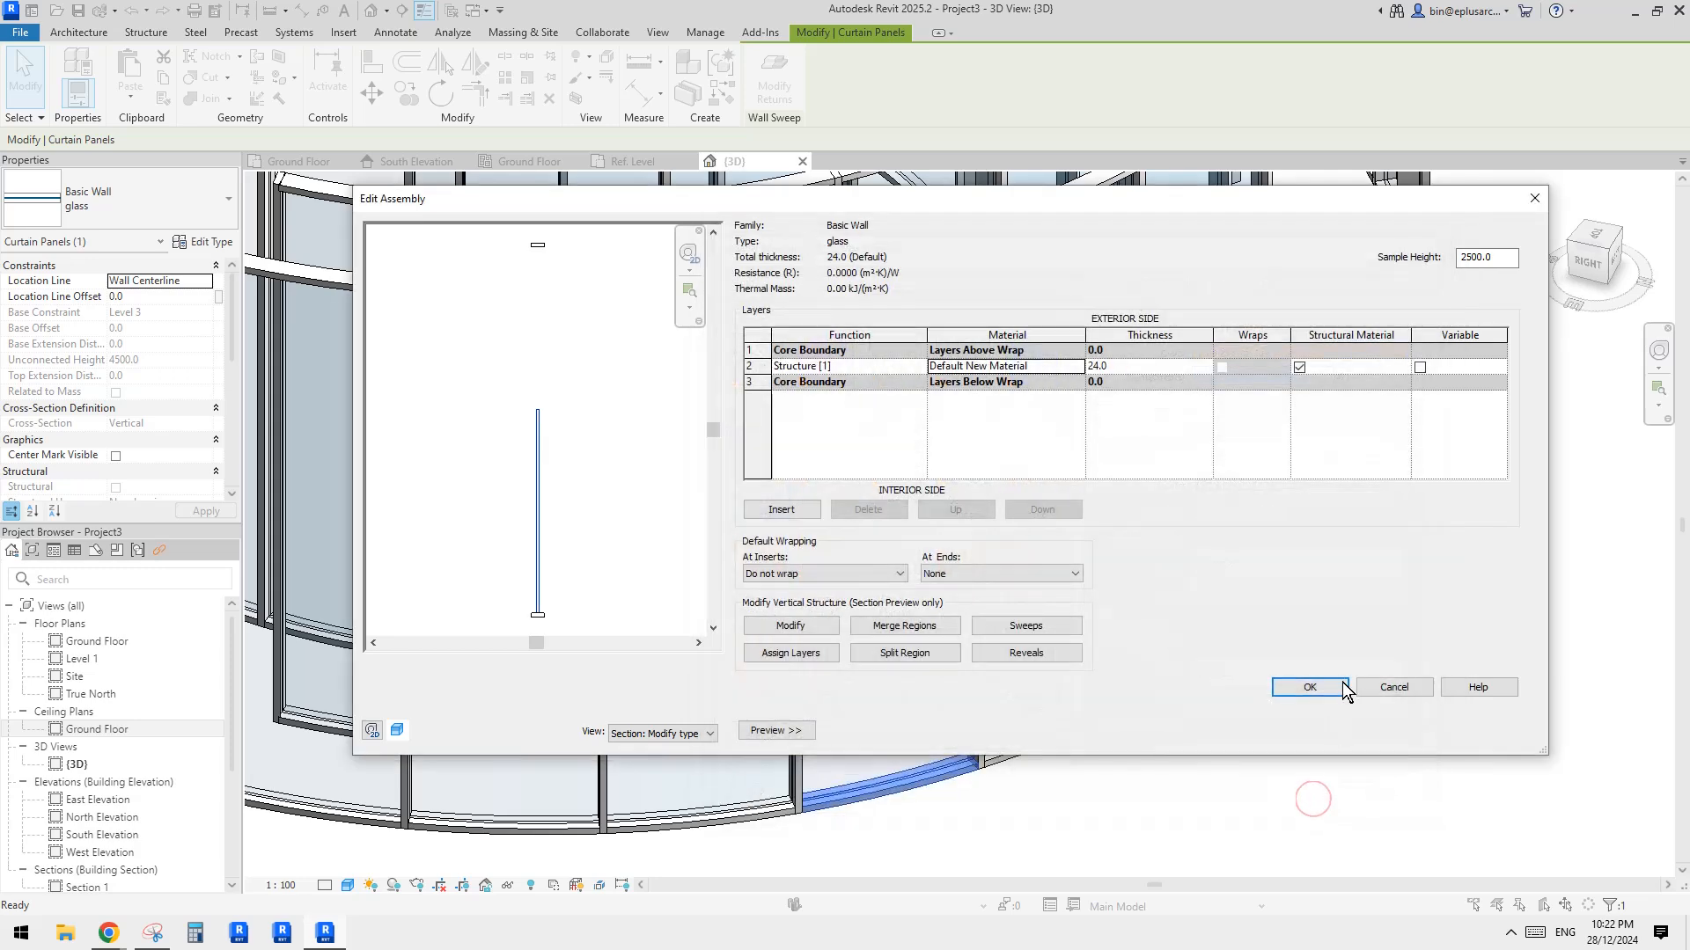
click(1316, 682)
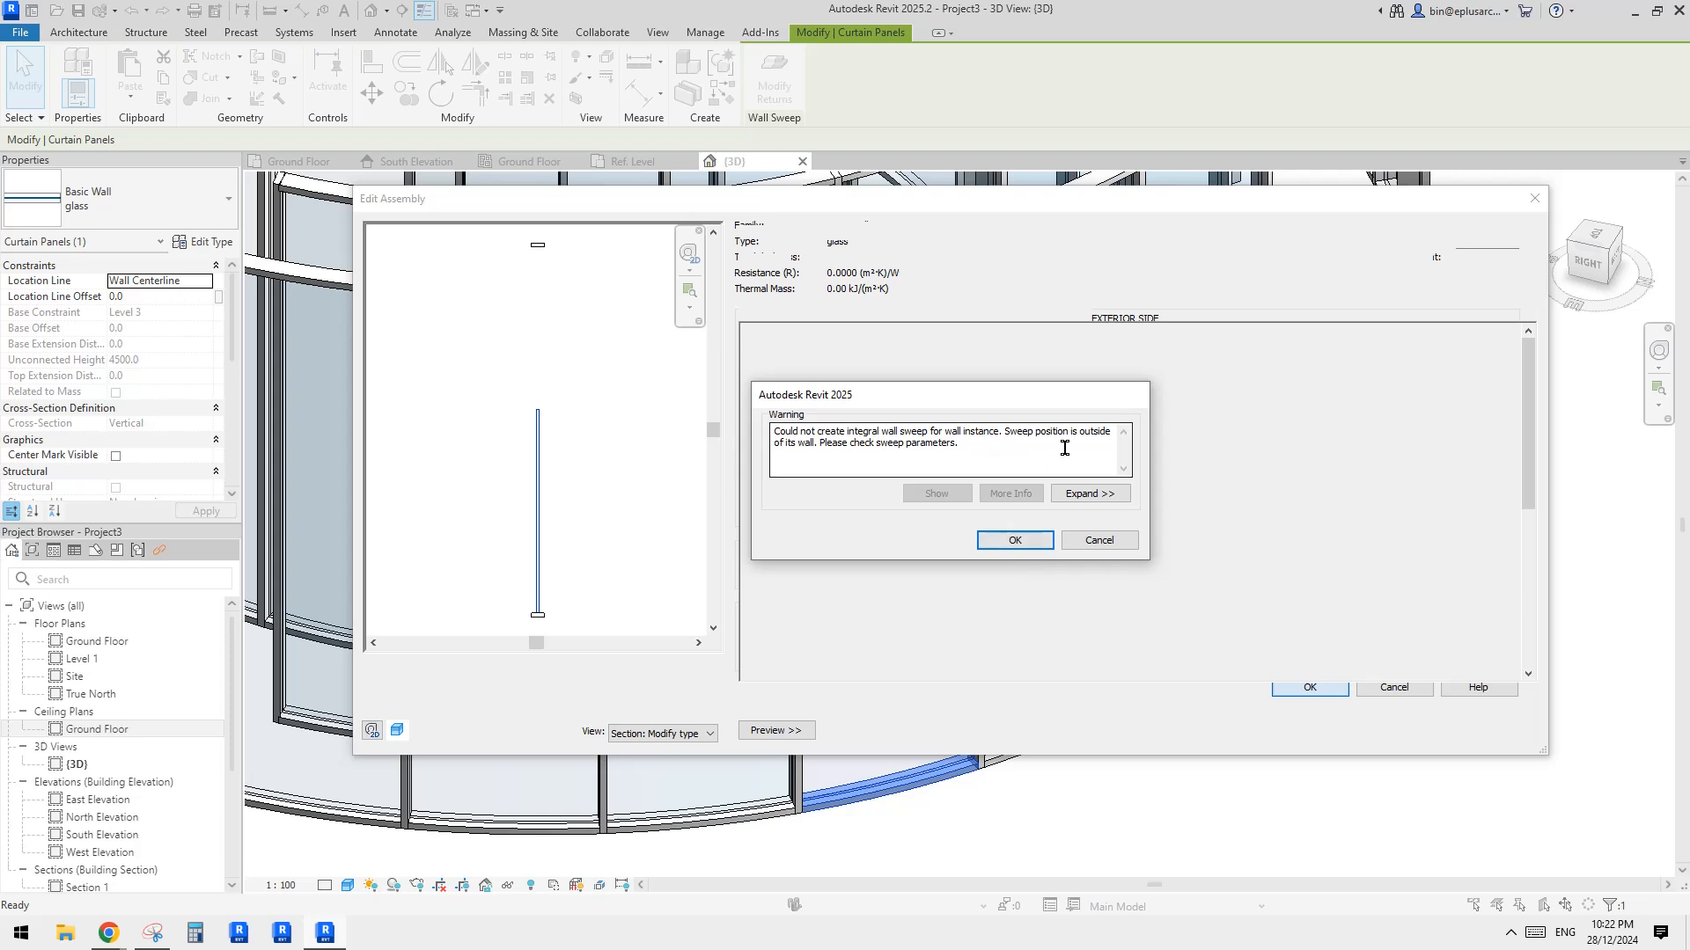
click(1010, 540)
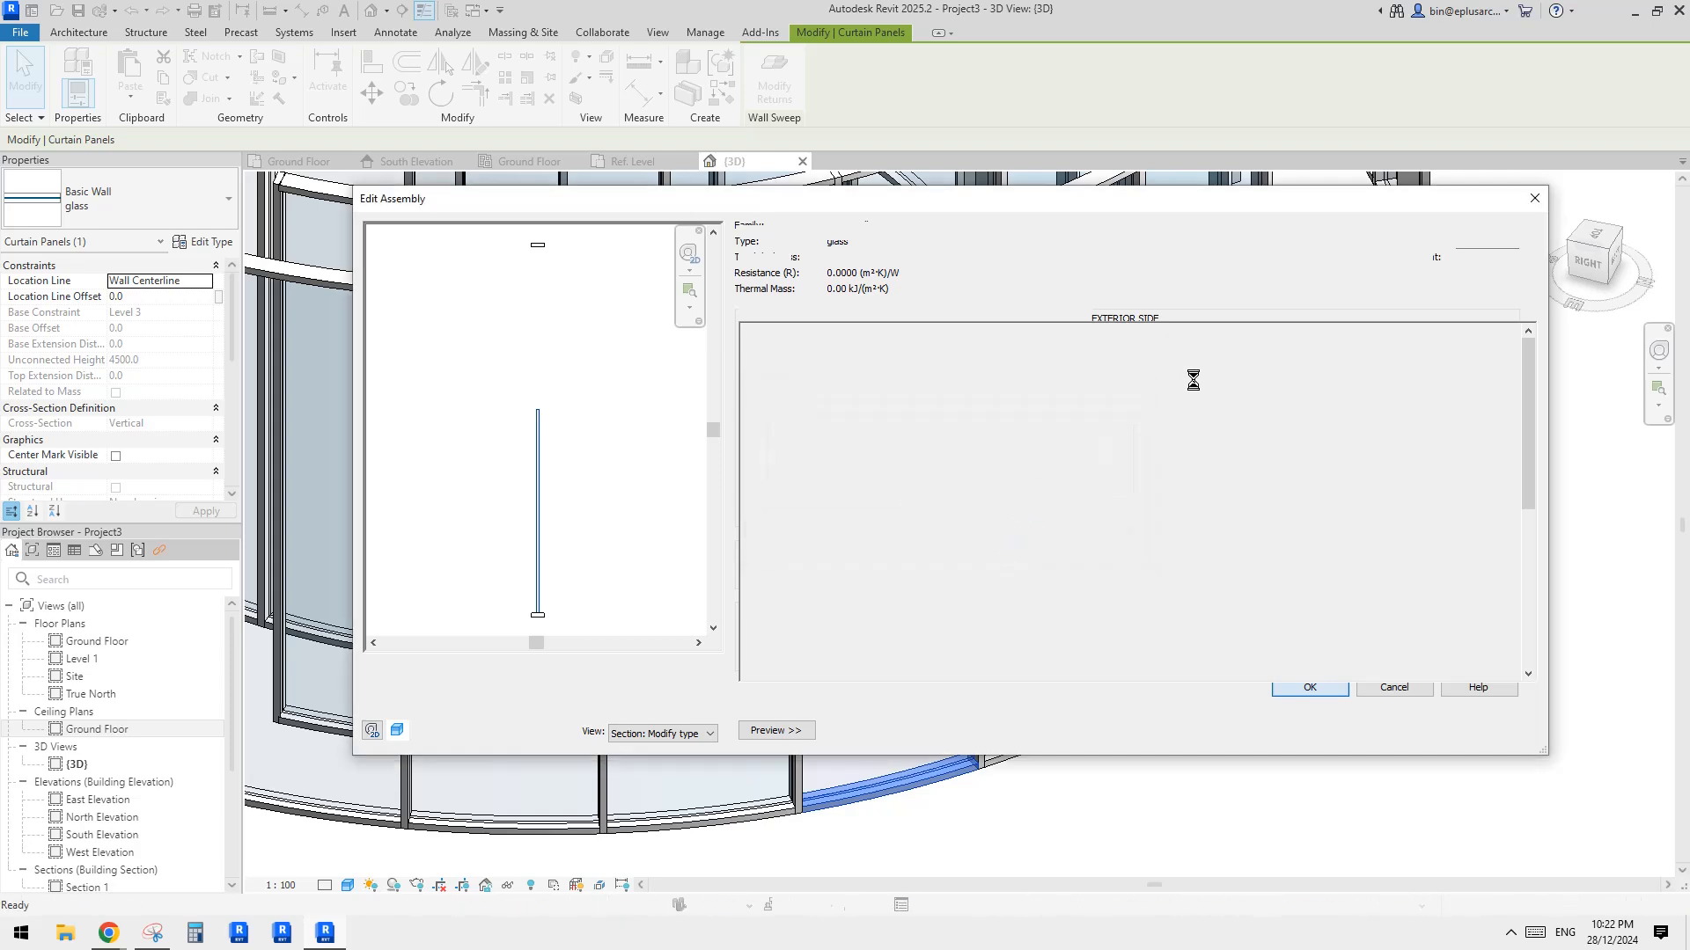
click(1329, 731)
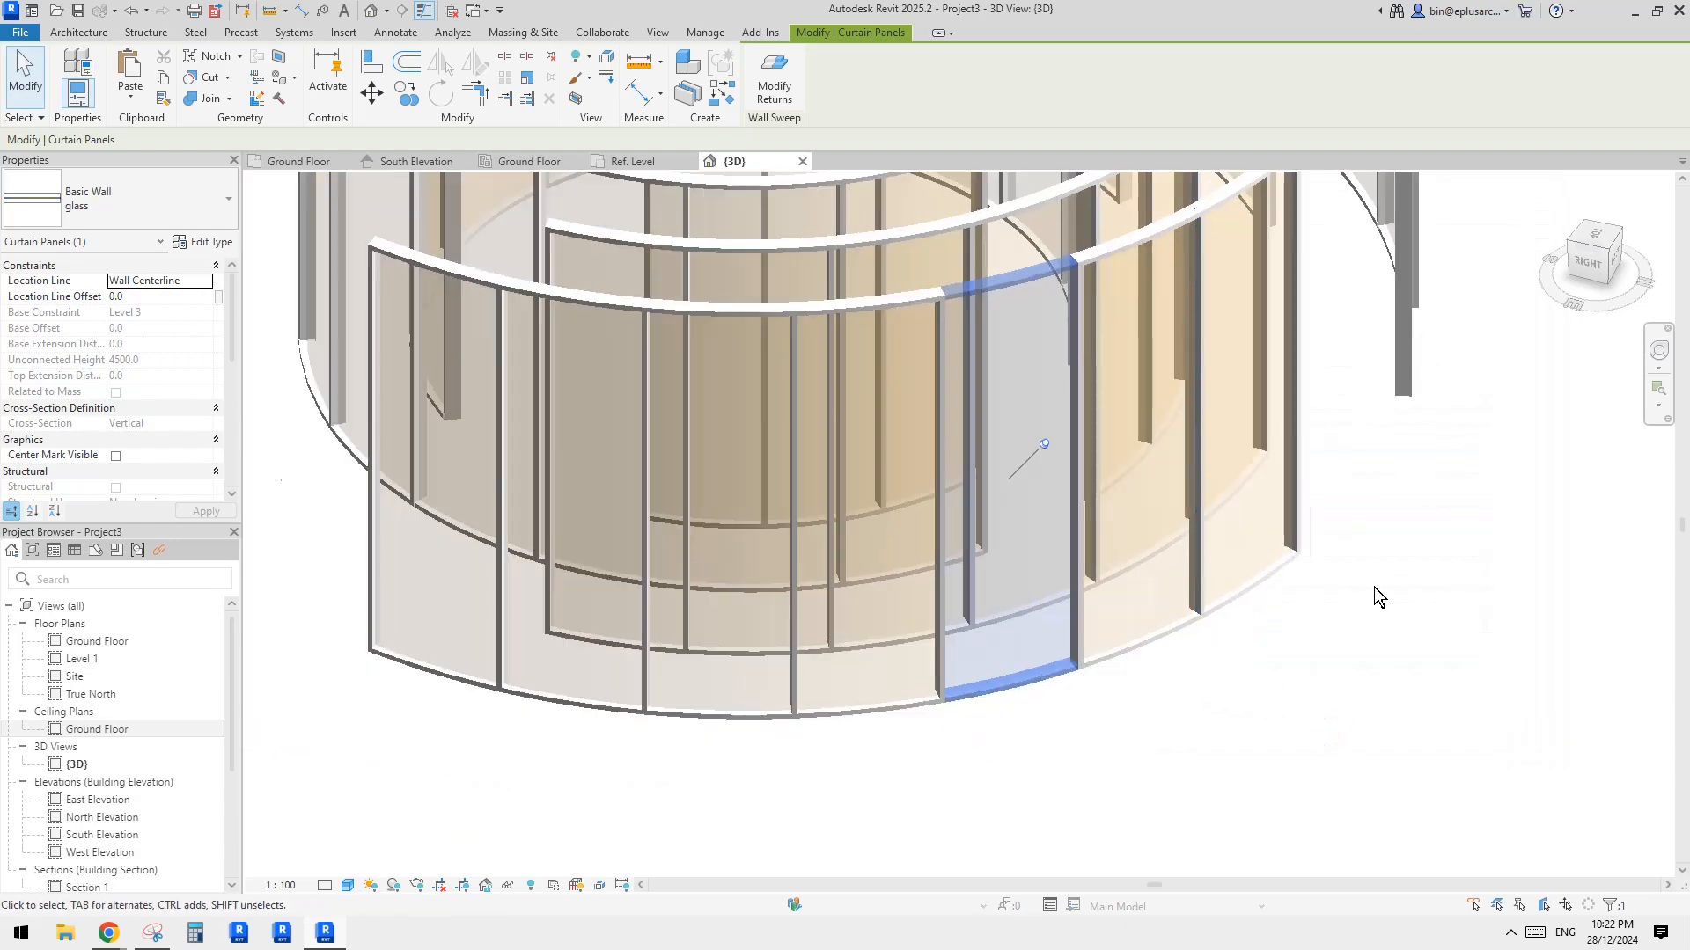
Step: Deselect the panel, show the 3D view as Shaded and examine the surface pattern on the curved panels
click(1426, 627)
scroll(1426, 626, down, 5)
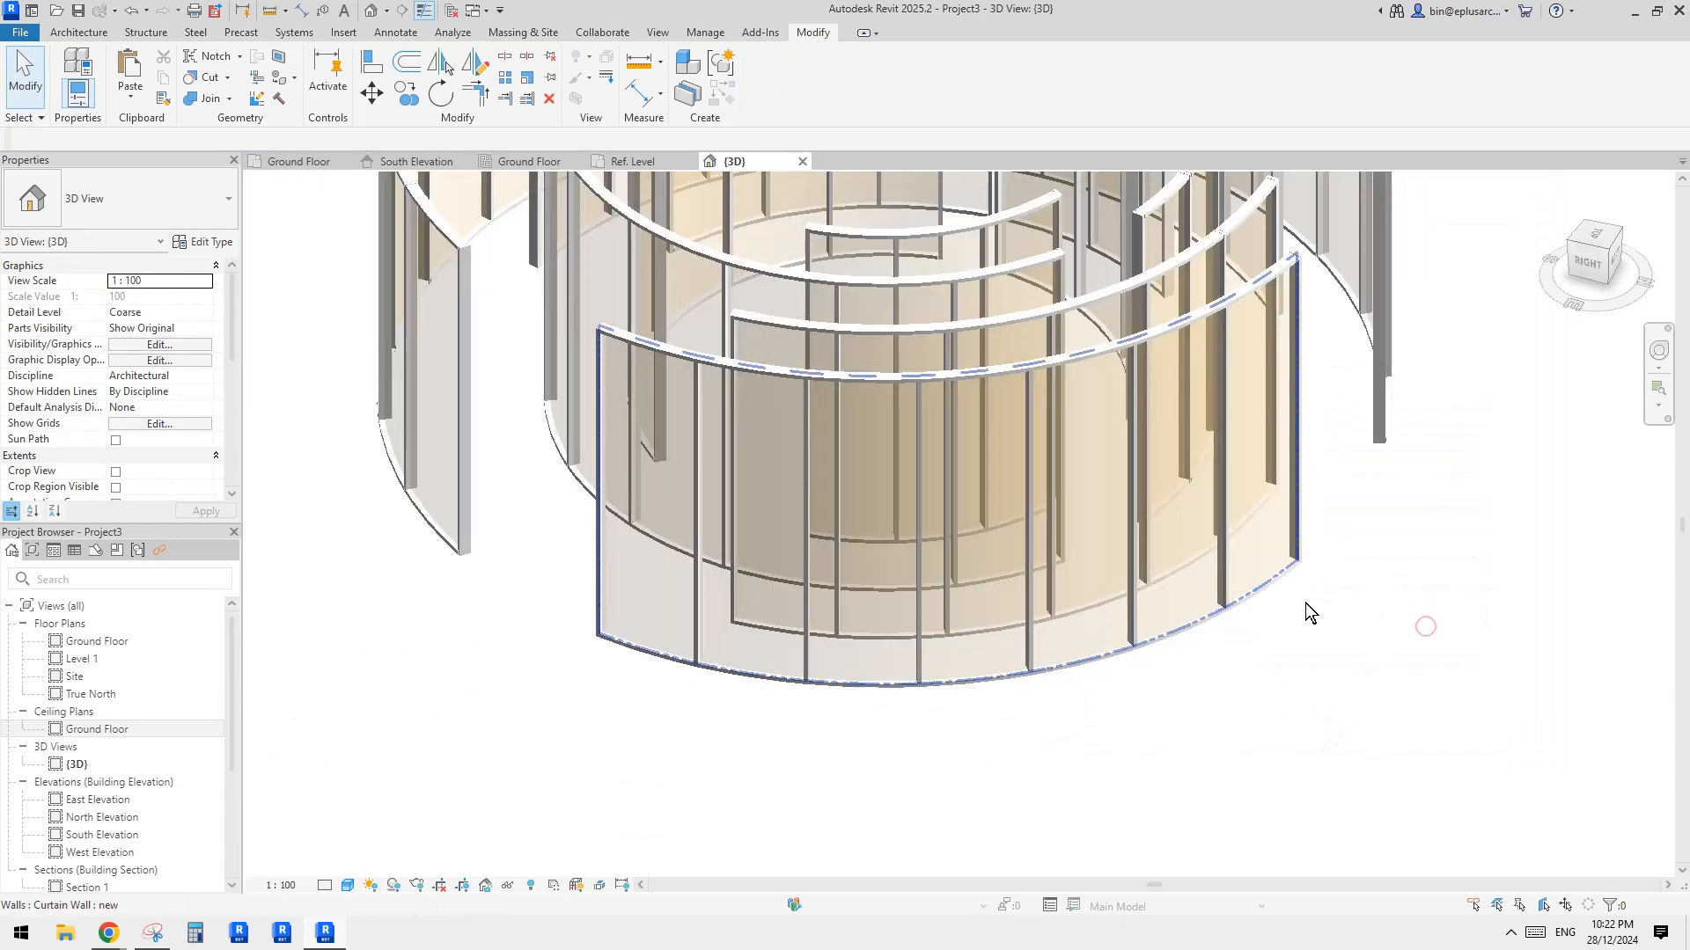
shift+middle_drag(1195, 628, 1080, 654)
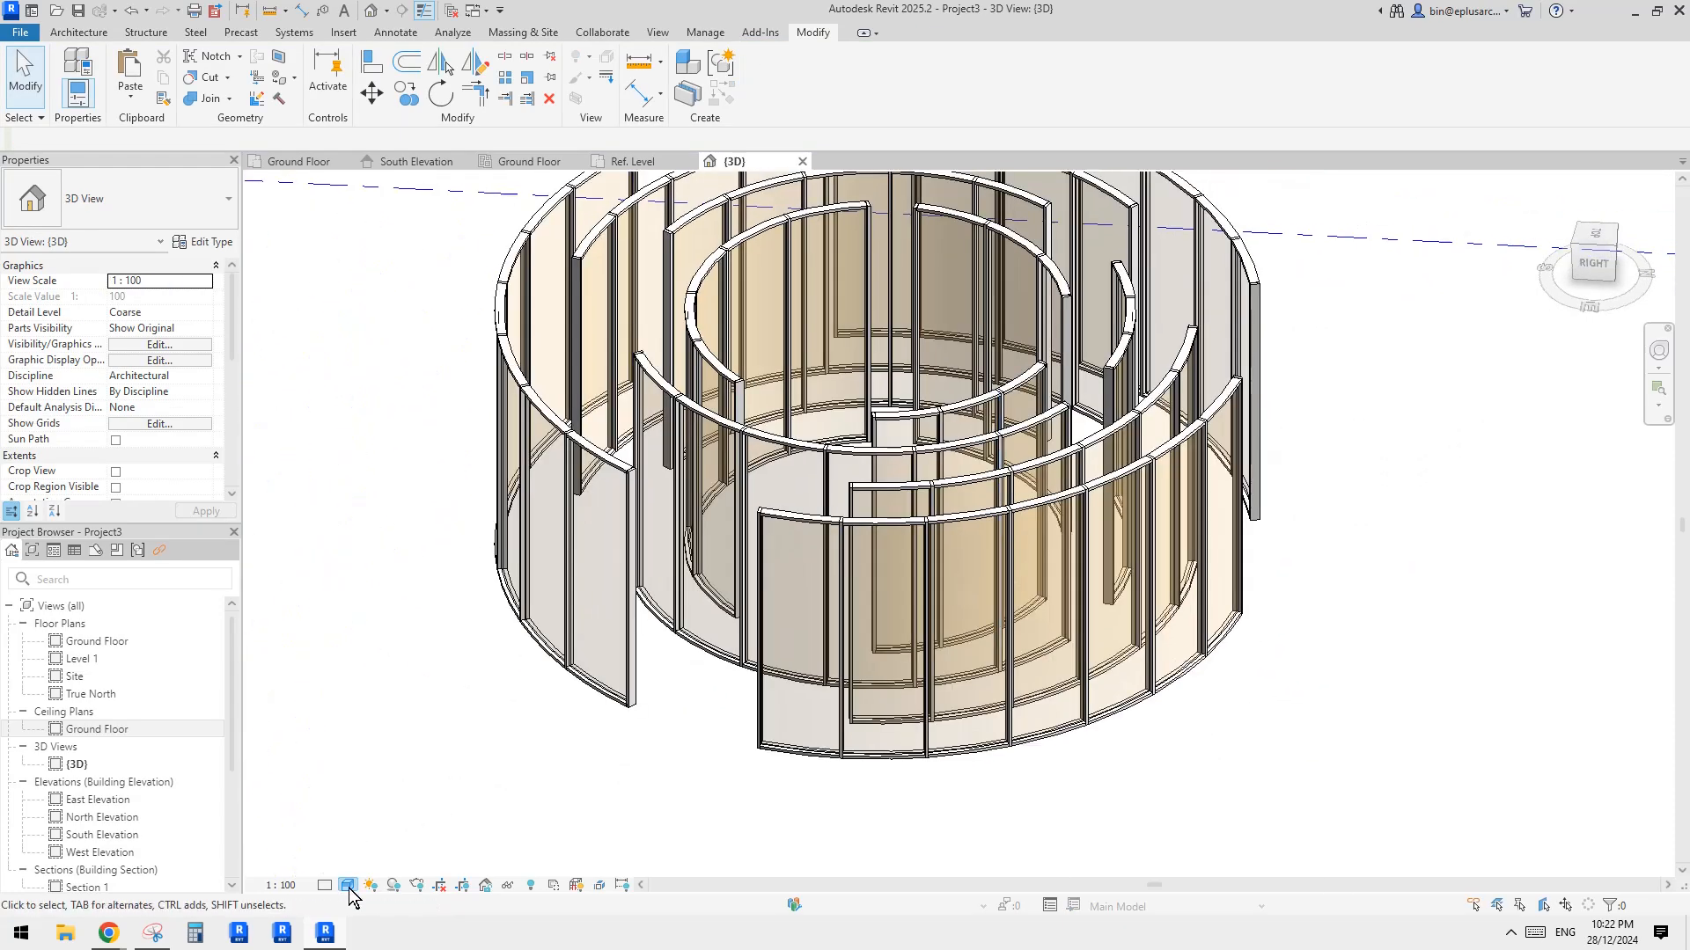
click(348, 886)
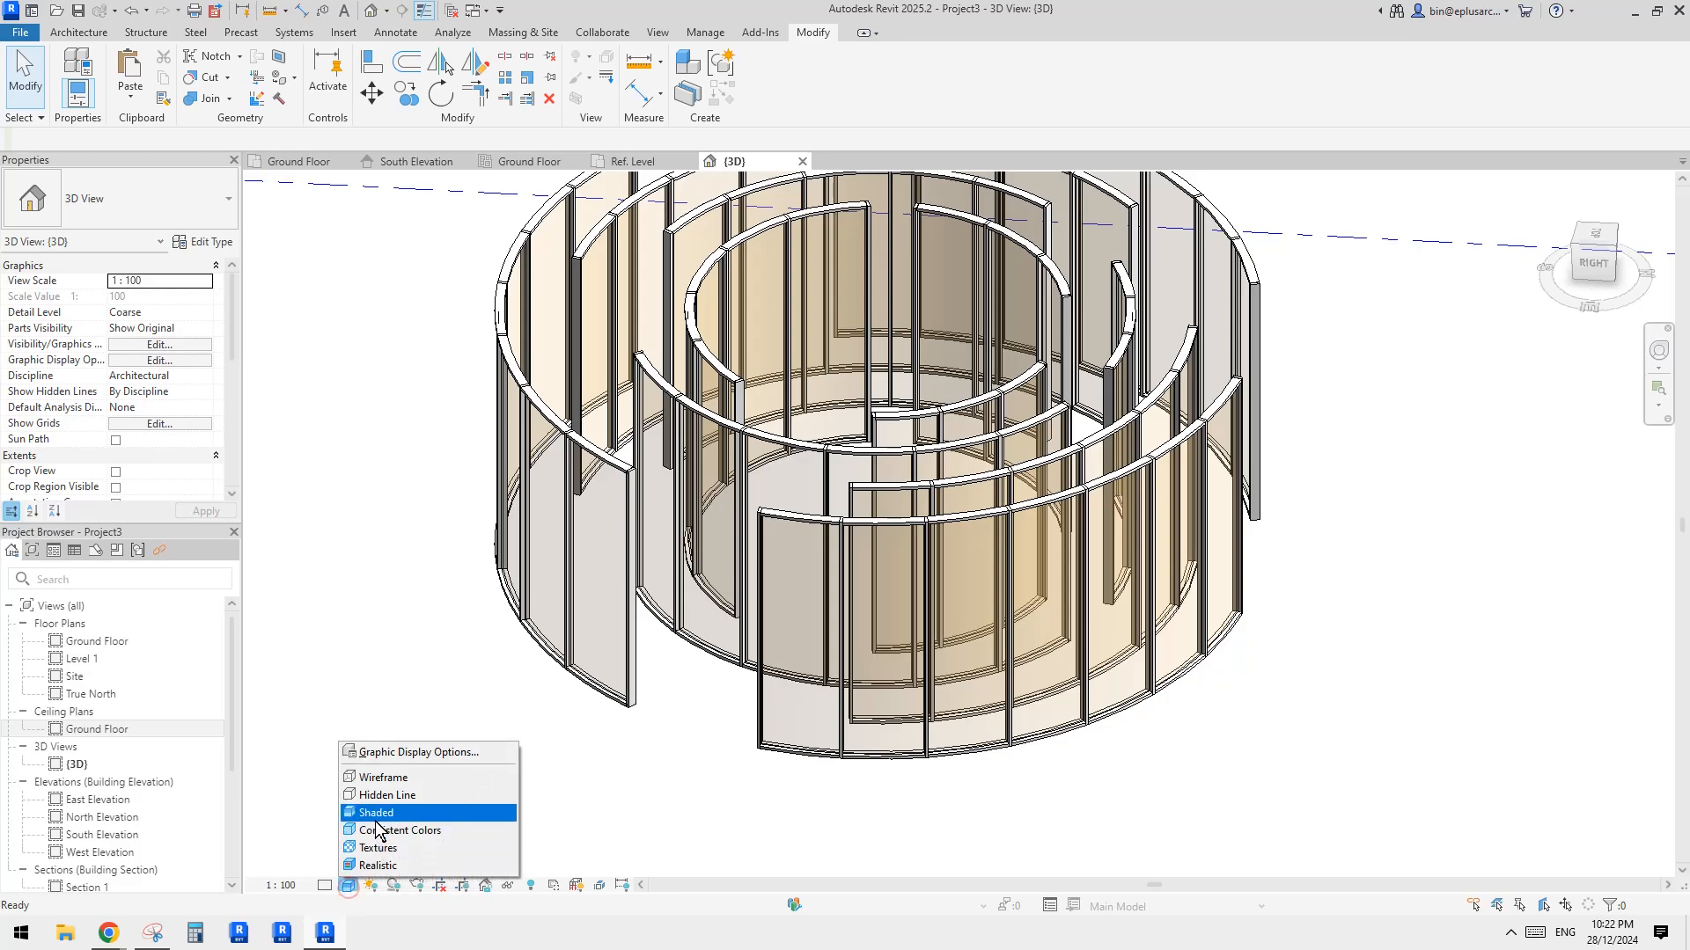
click(385, 814)
scroll(894, 686, up, 5)
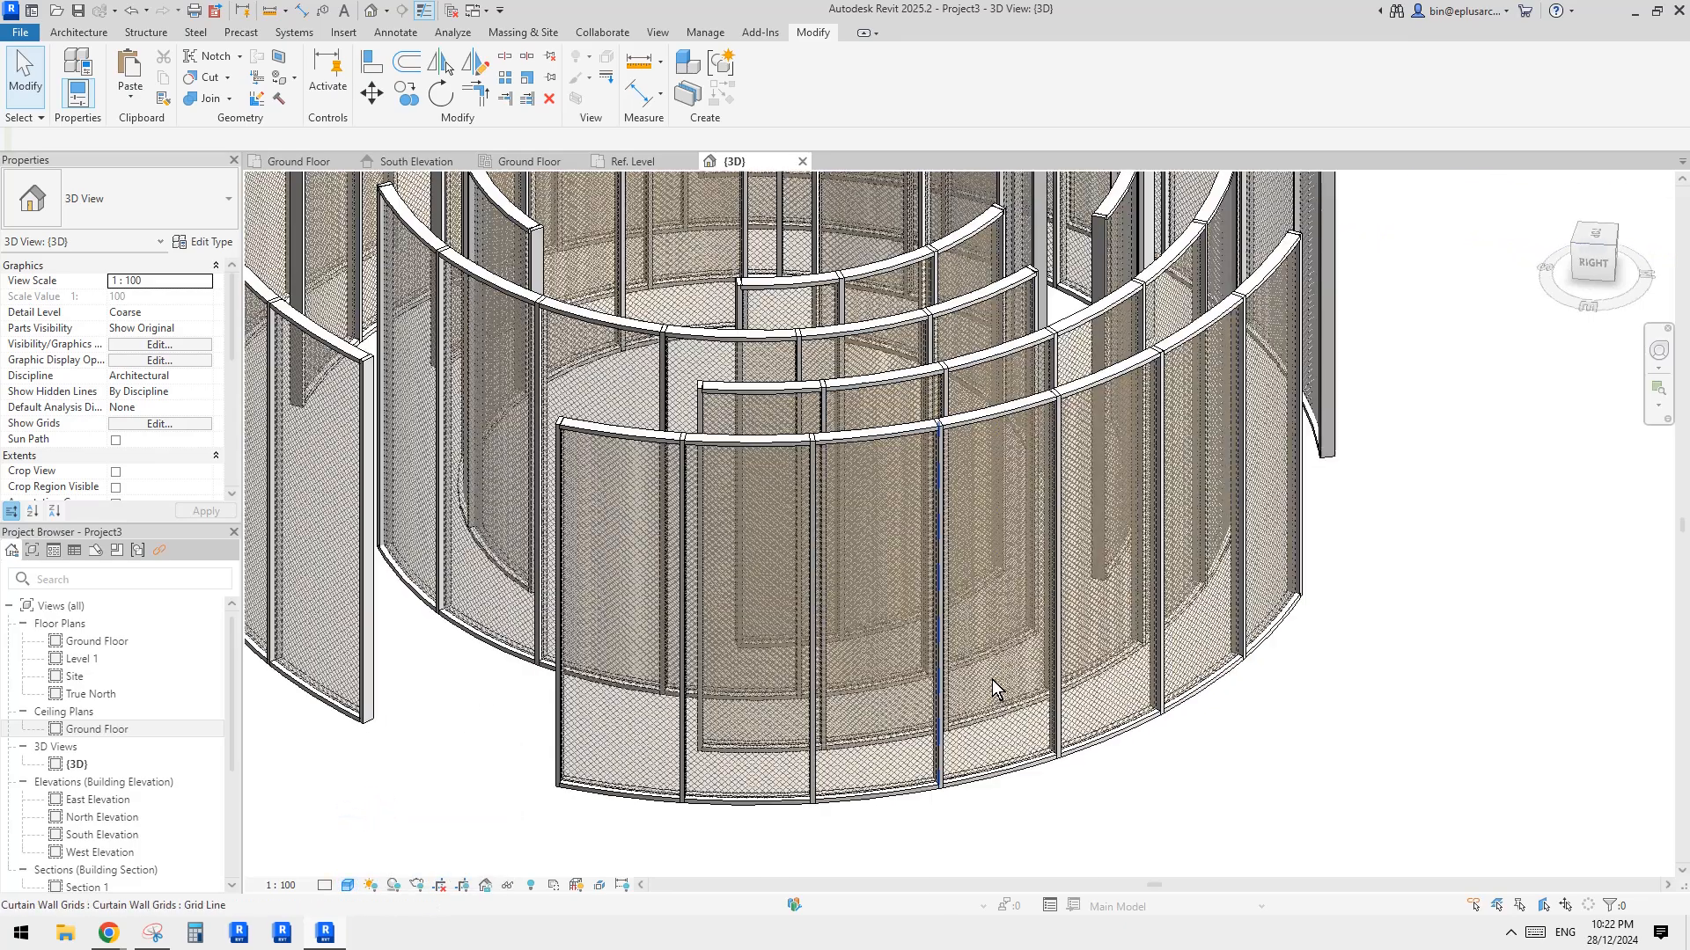
mouse_move(1077, 728)
middle_down()
mouse_move(1199, 667)
mouse_move(1317, 643)
middle_up()
scroll(1318, 643, down, 2)
scroll(999, 692, up, 1)
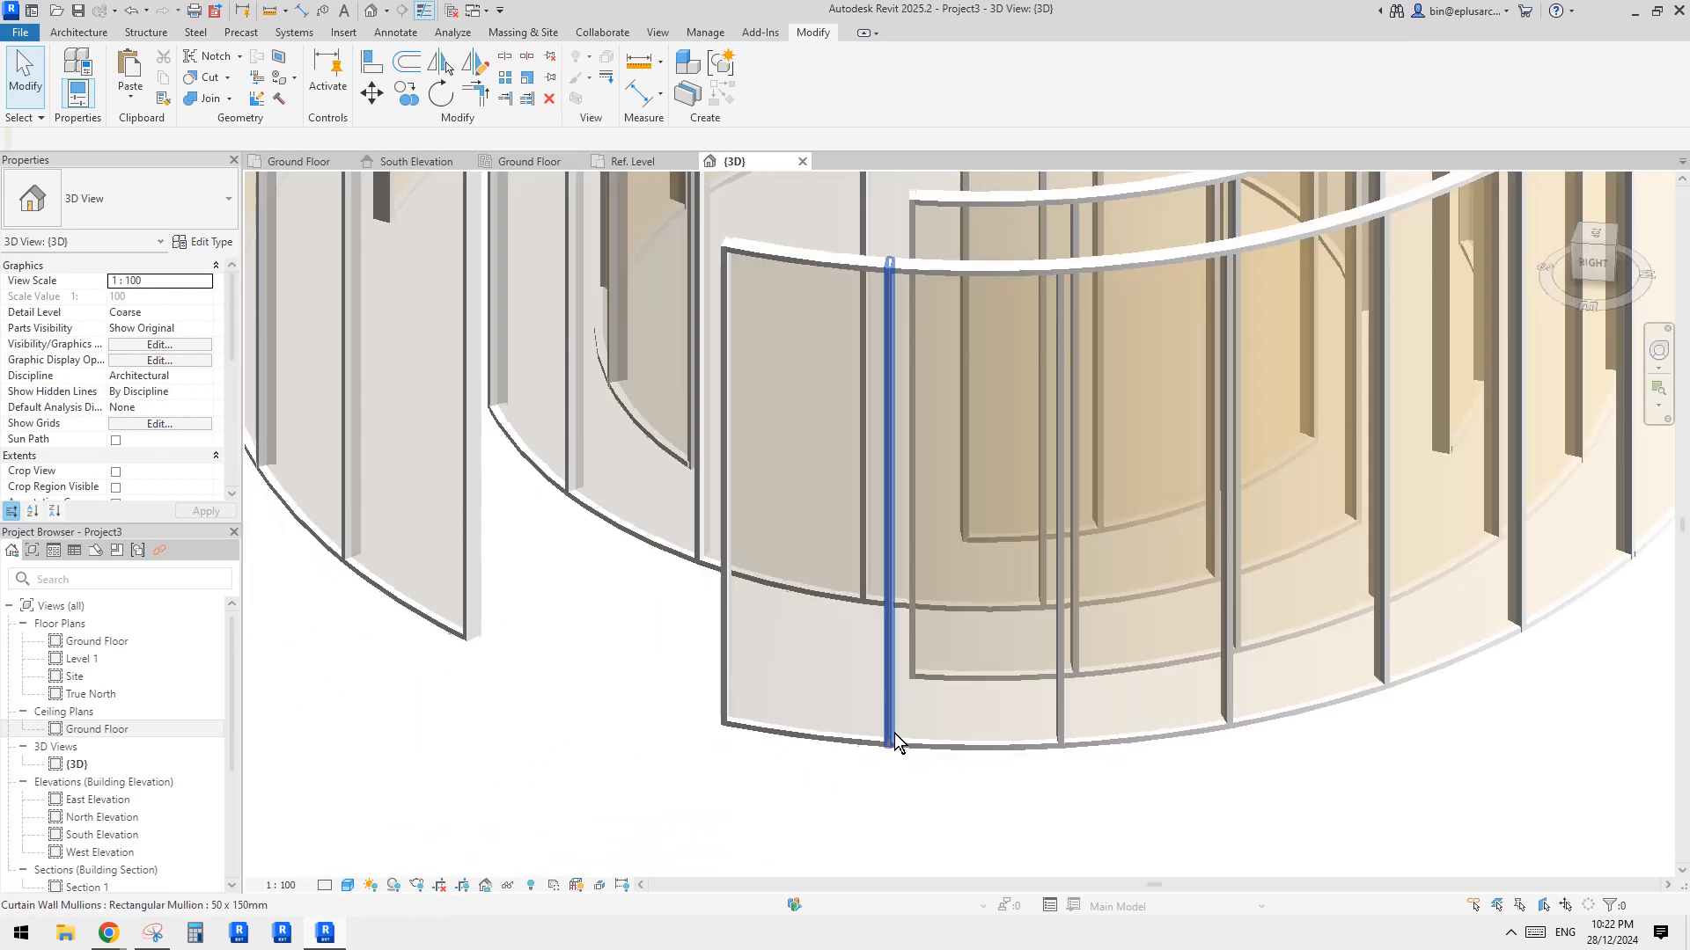
shift+middle_drag(794, 668, 1316, 690)
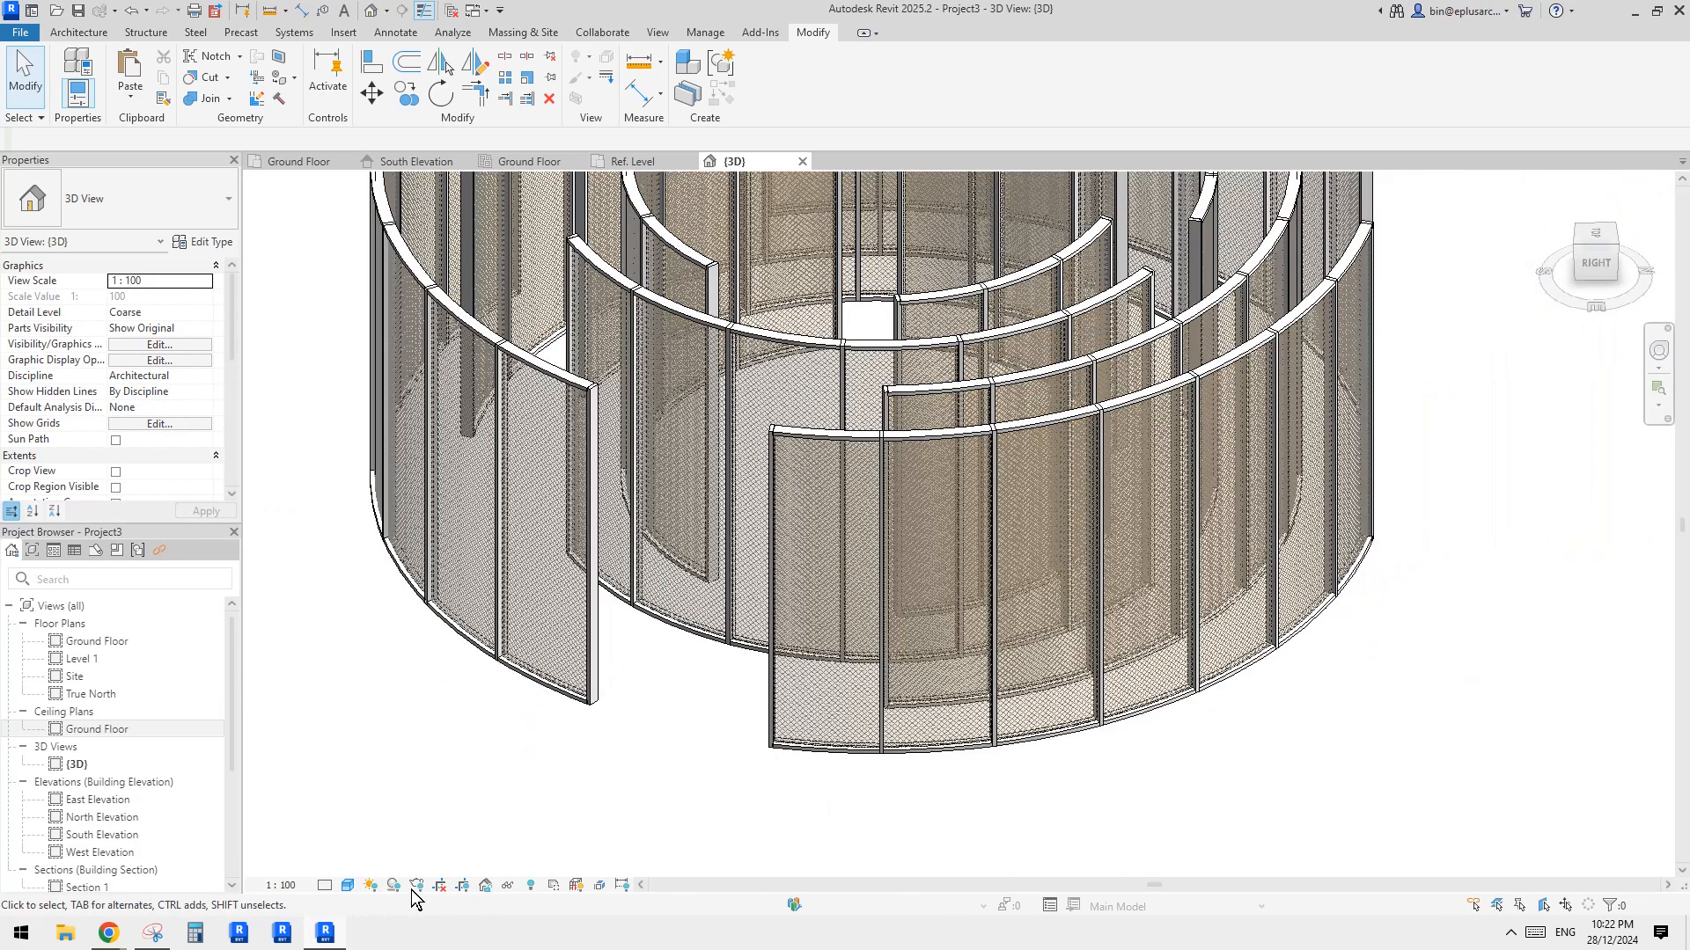
Step: Set the 3D view's visual style to Realistic and examine the mesh on the front panels up close
click(348, 885)
click(368, 867)
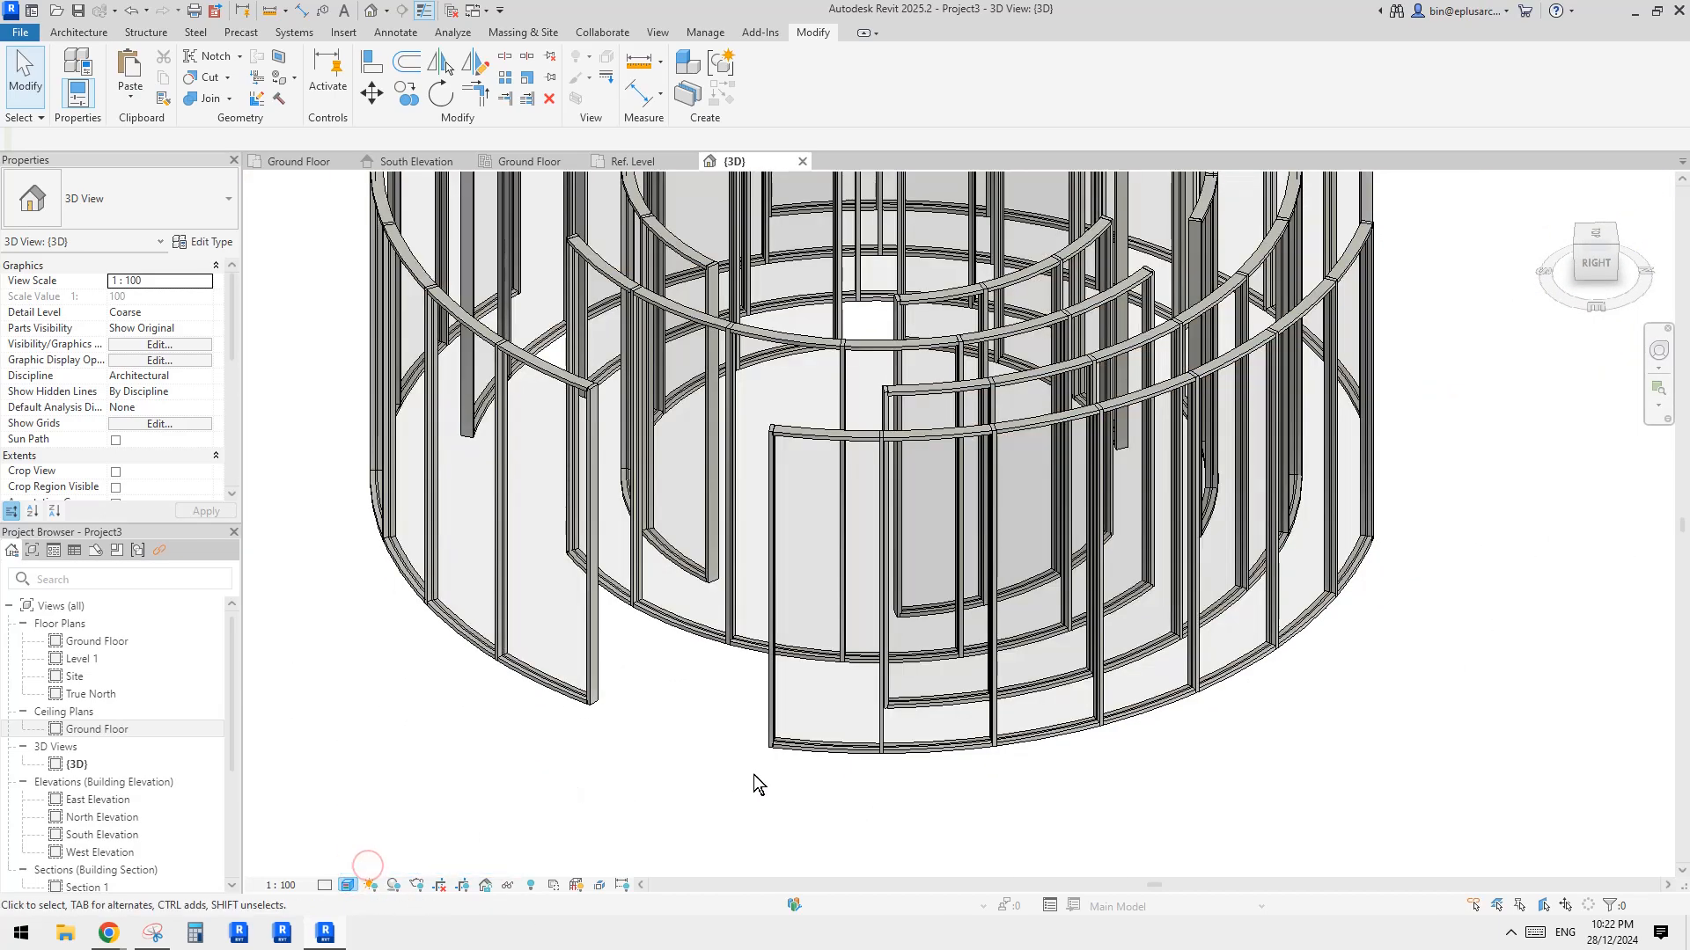
scroll(765, 772, up, 4)
scroll(760, 759, up, 8)
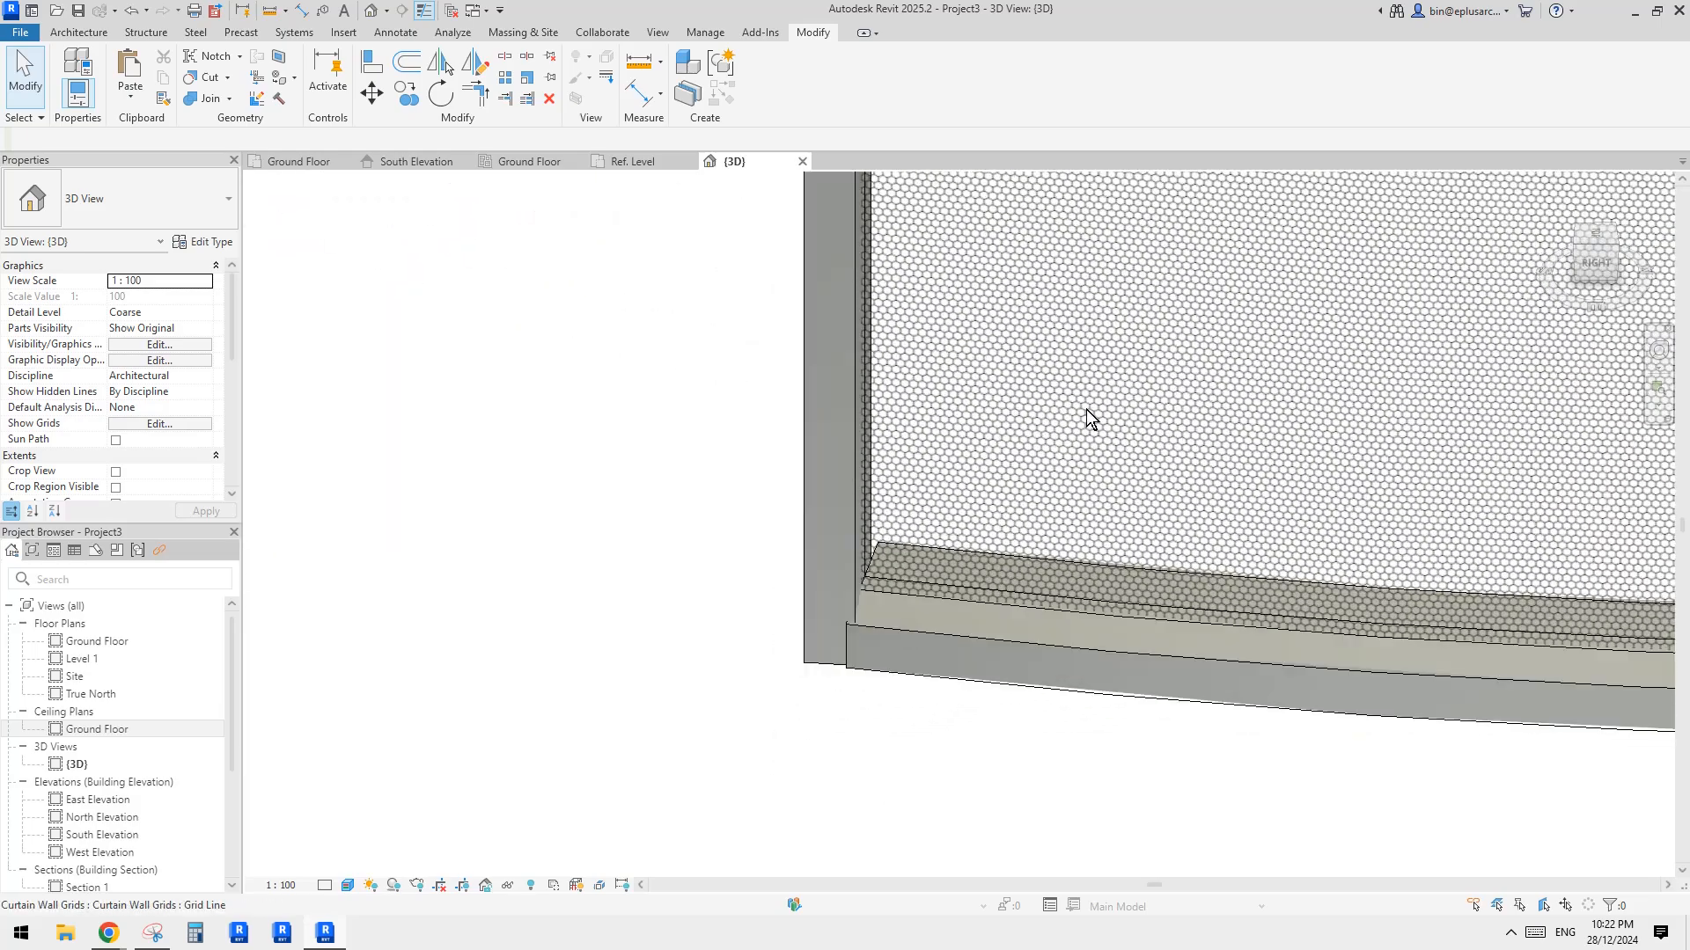
scroll(1086, 410, down, 2)
middle_drag(789, 482, 506, 690)
scroll(851, 484, down, 2)
middle_drag(897, 512, 859, 546)
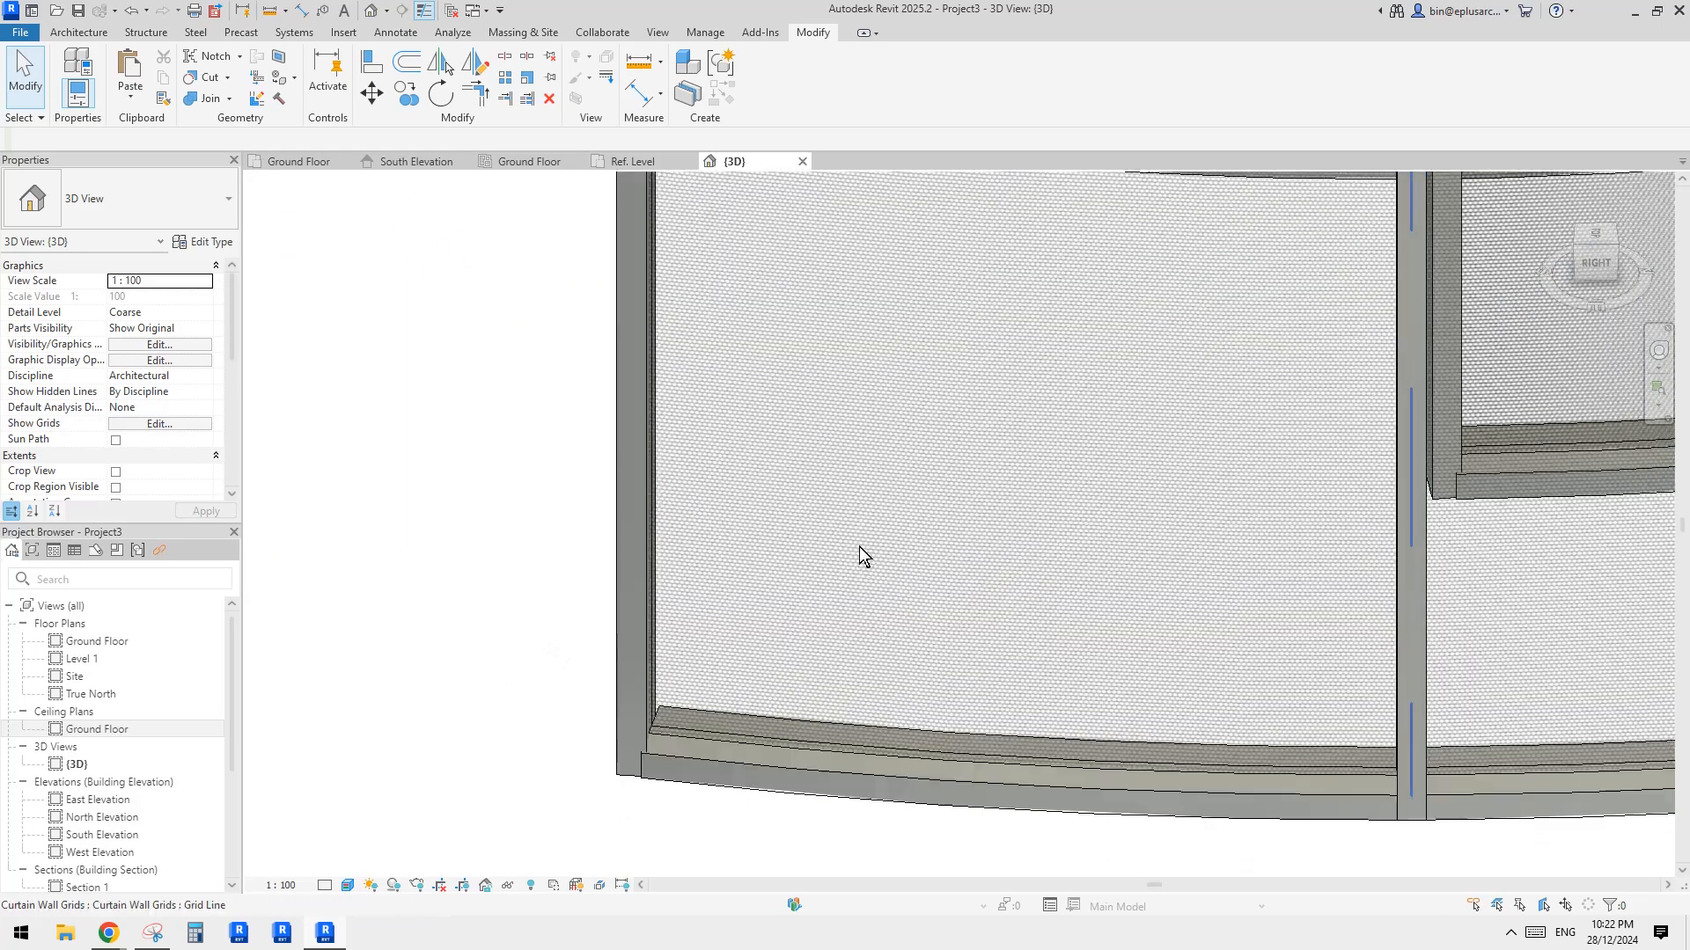
Step: Set the 3D view's visual style to Hidden Line and examine the mesh pattern on the whole feature from above and below
scroll(871, 555, down, 5)
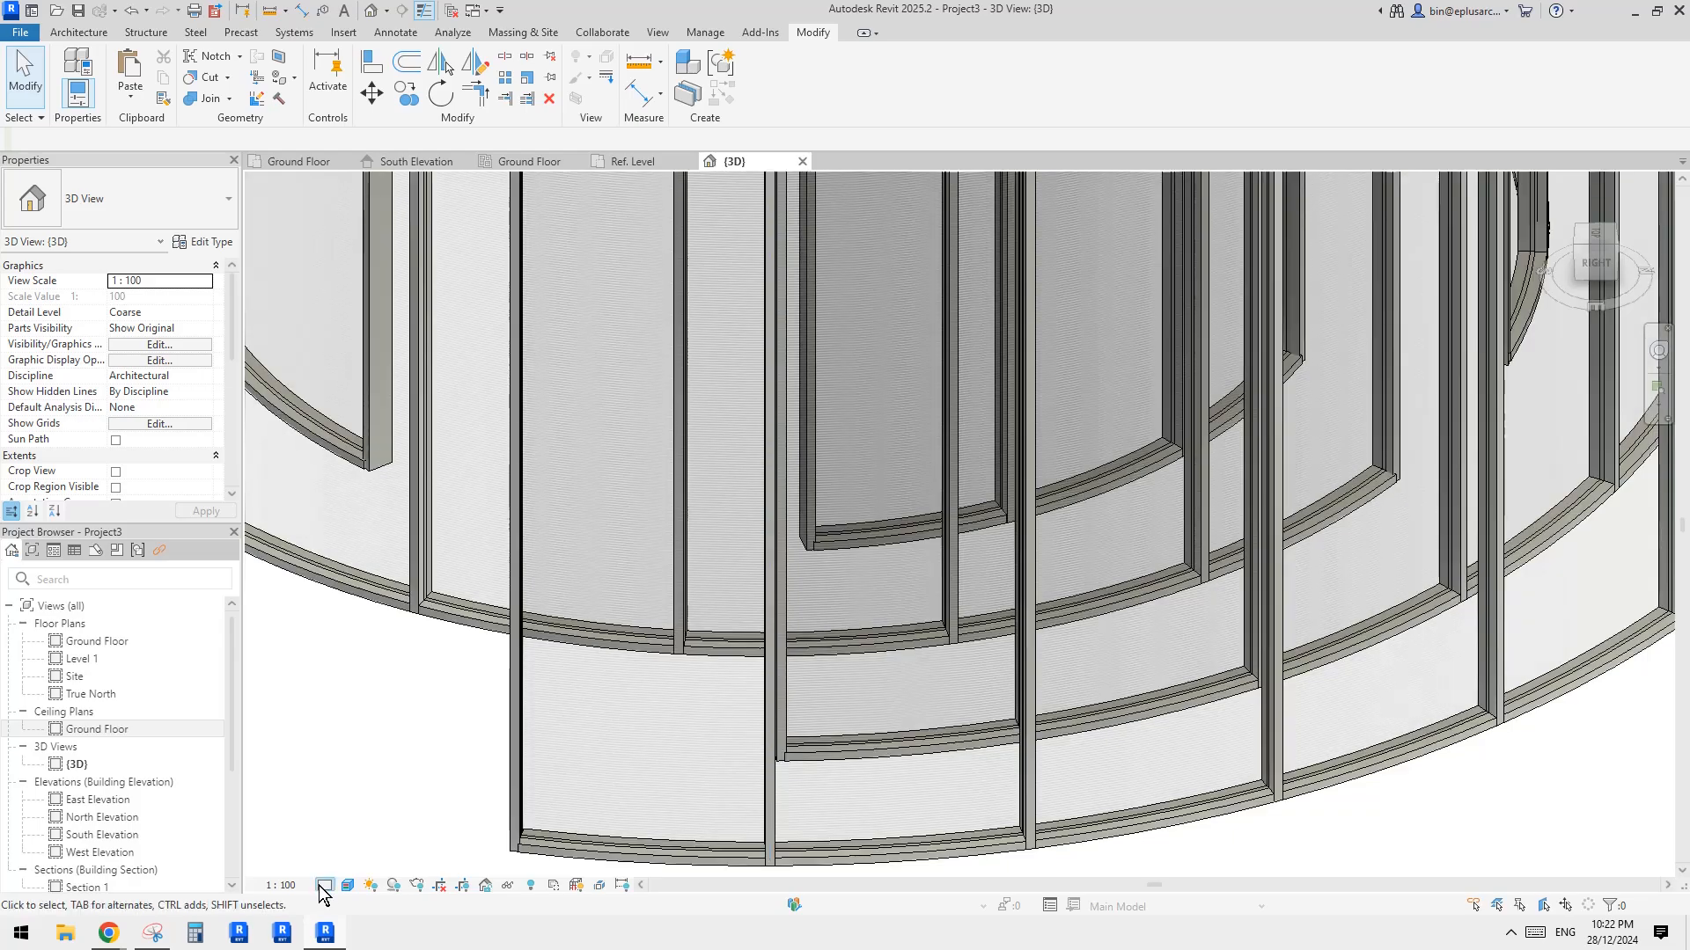
click(325, 886)
click(389, 786)
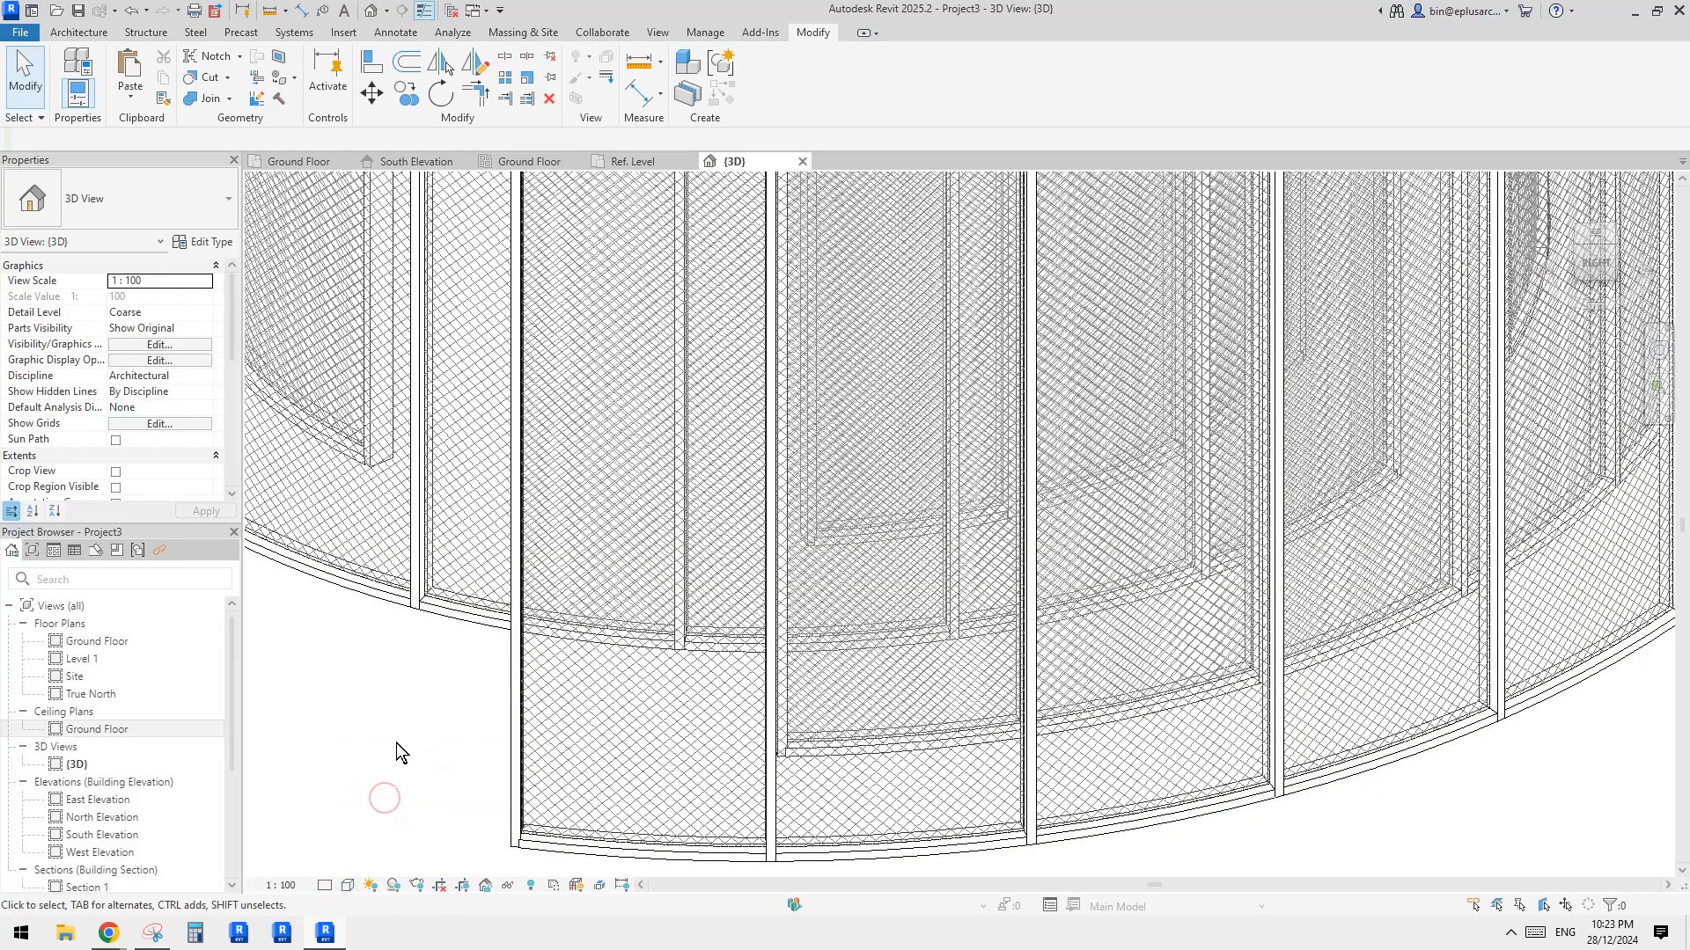
scroll(403, 759, down, 3)
mouse_move(410, 779)
middle_down()
mouse_move(424, 762)
mouse_move(662, 720)
middle_up()
scroll(697, 684, down, 3)
mouse_move(738, 652)
middle_down()
mouse_move(747, 625)
mouse_move(740, 666)
middle_up()
scroll(780, 651, down, 1)
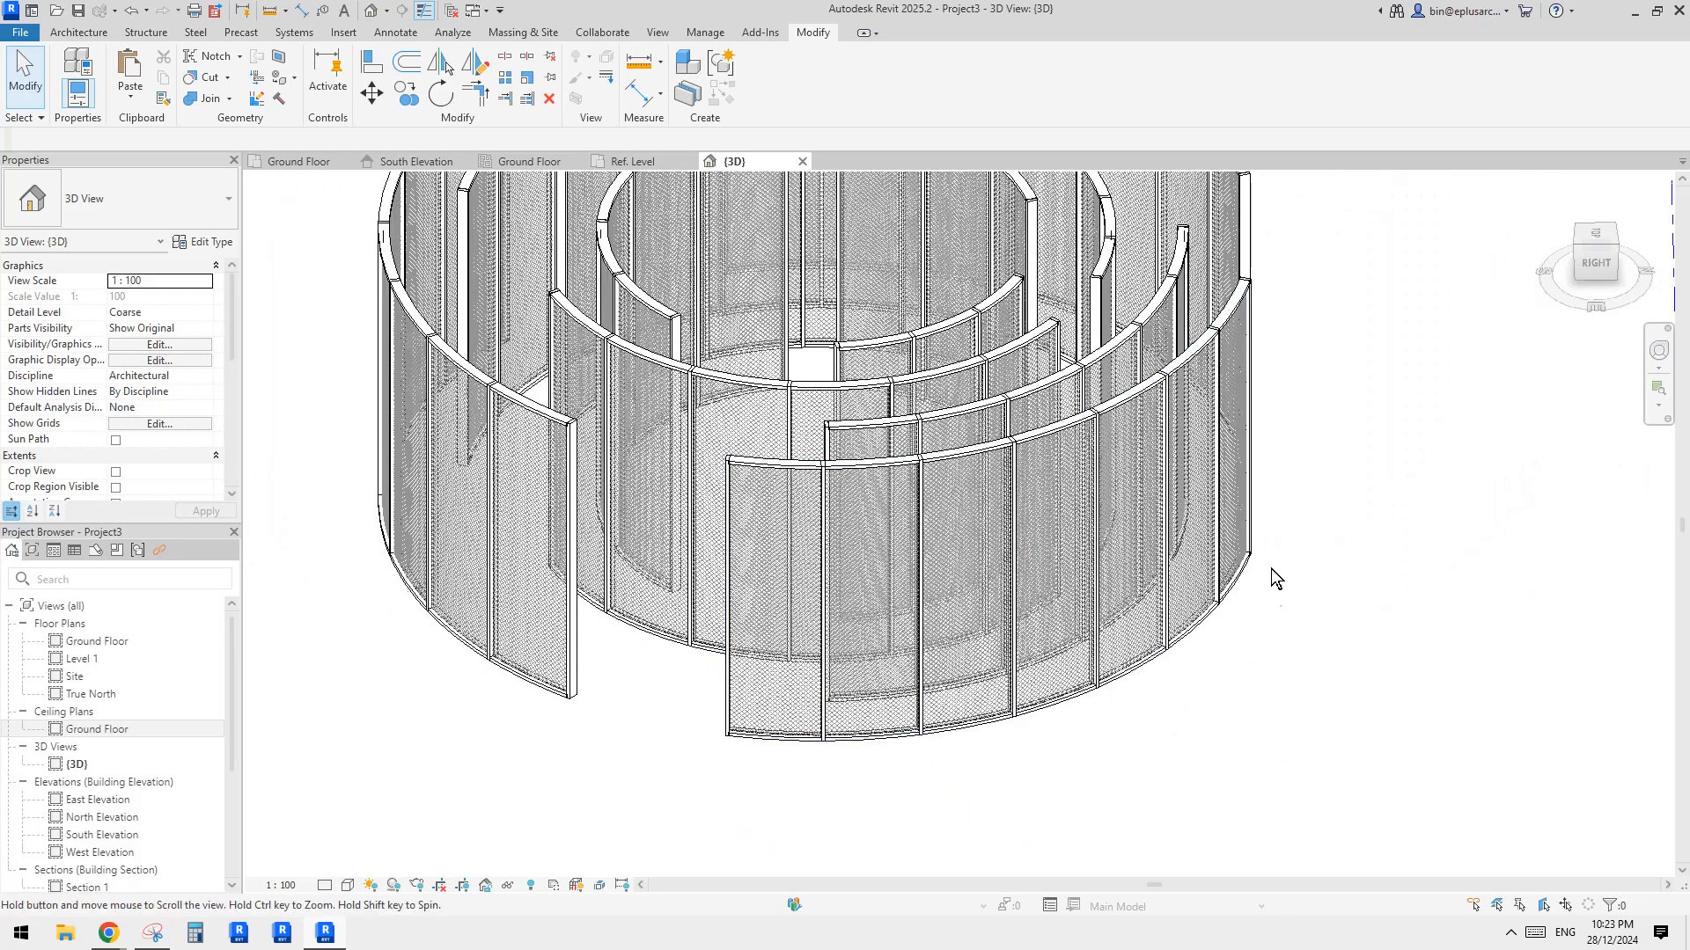
shift+middle_drag(1271, 572, 1369, 229)
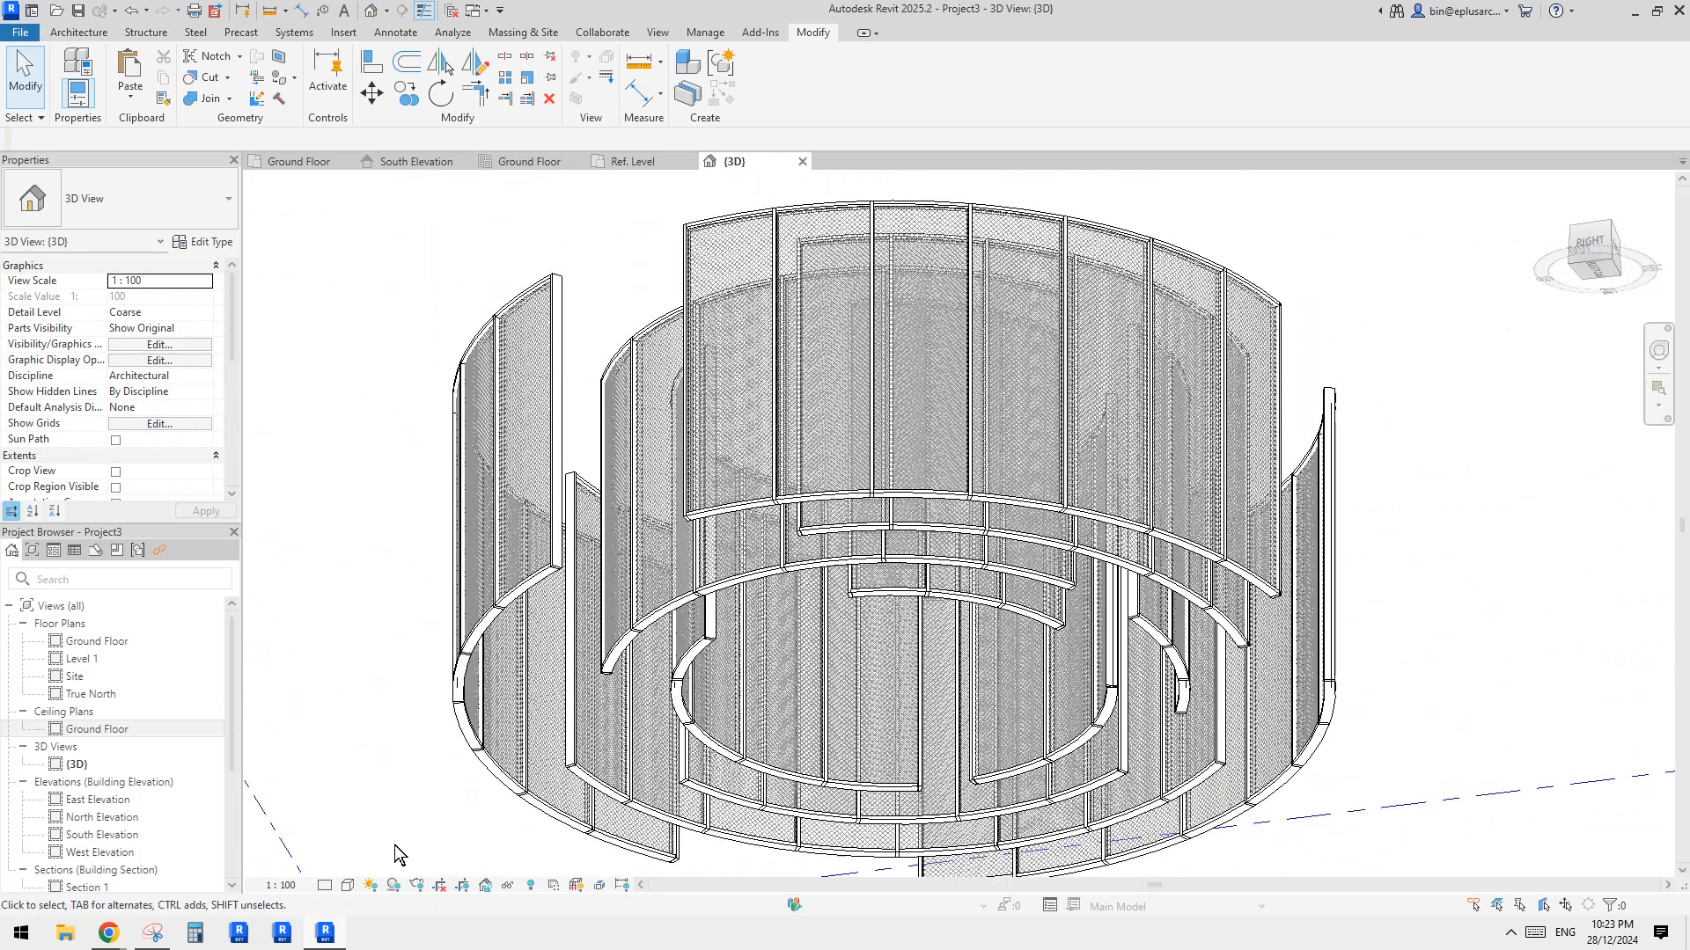
shift+middle_drag(895, 438, 846, 509)
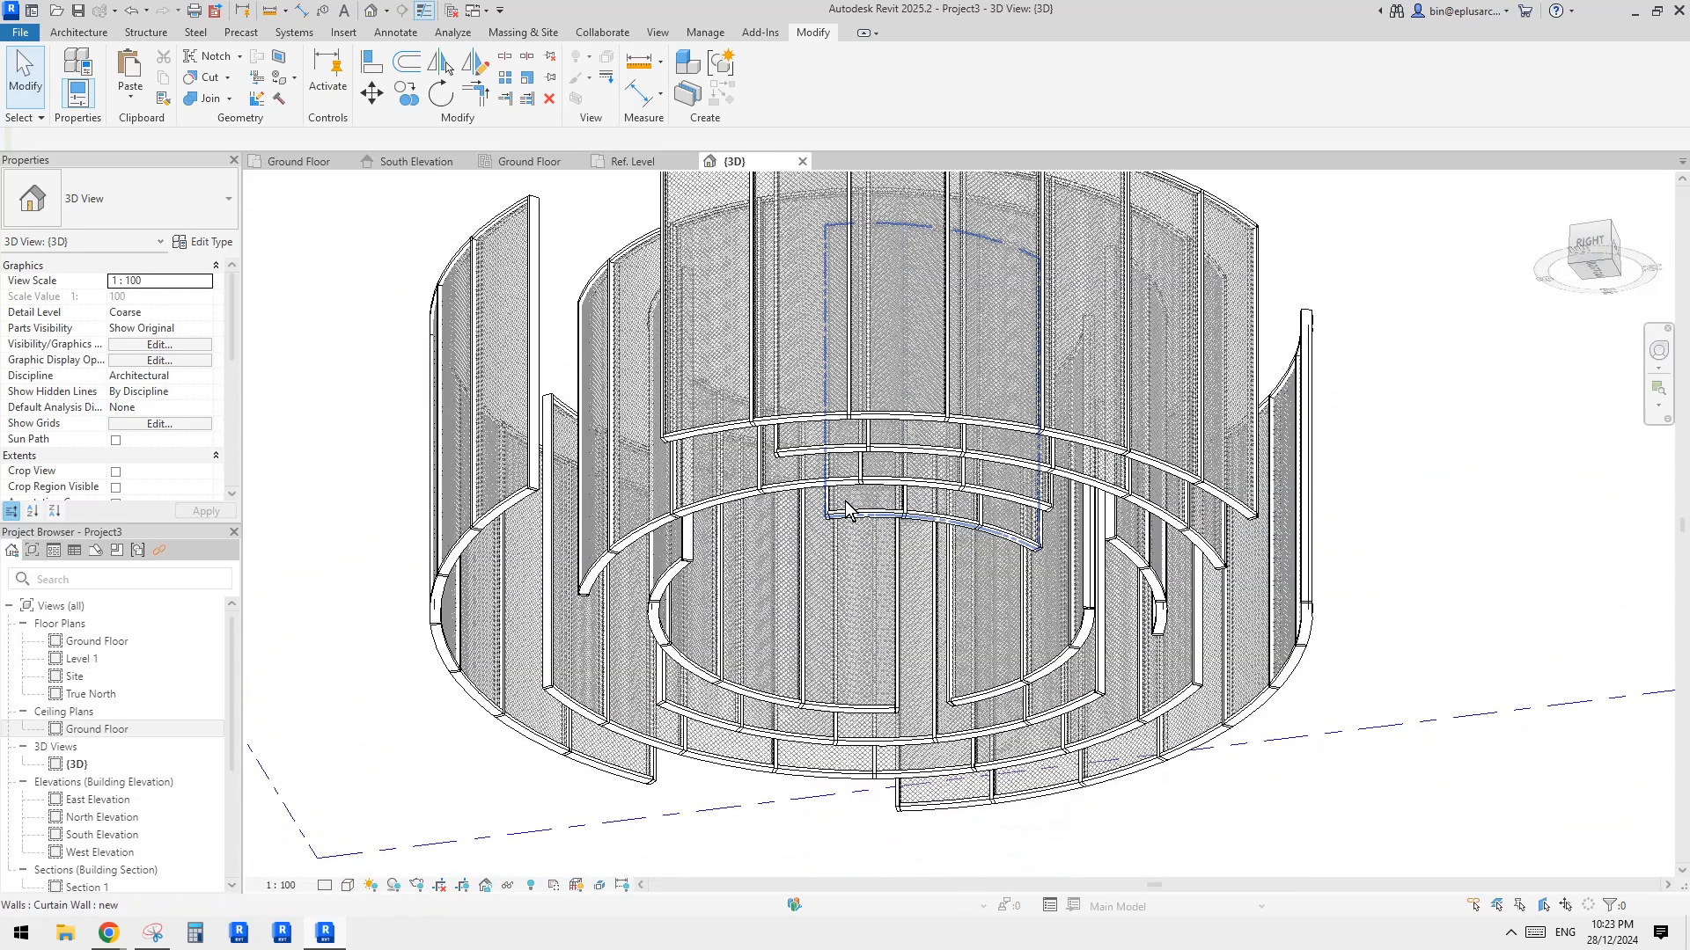
Step: Set the 3D view's visual style to Shaded and look at the whole ceiling feature from below
key(s)
key(d)
scroll(873, 517, down, 1)
mouse_move(1241, 625)
shift+middle_down()
mouse_move(1228, 590)
mouse_move(1495, 687)
shift+middle_up()
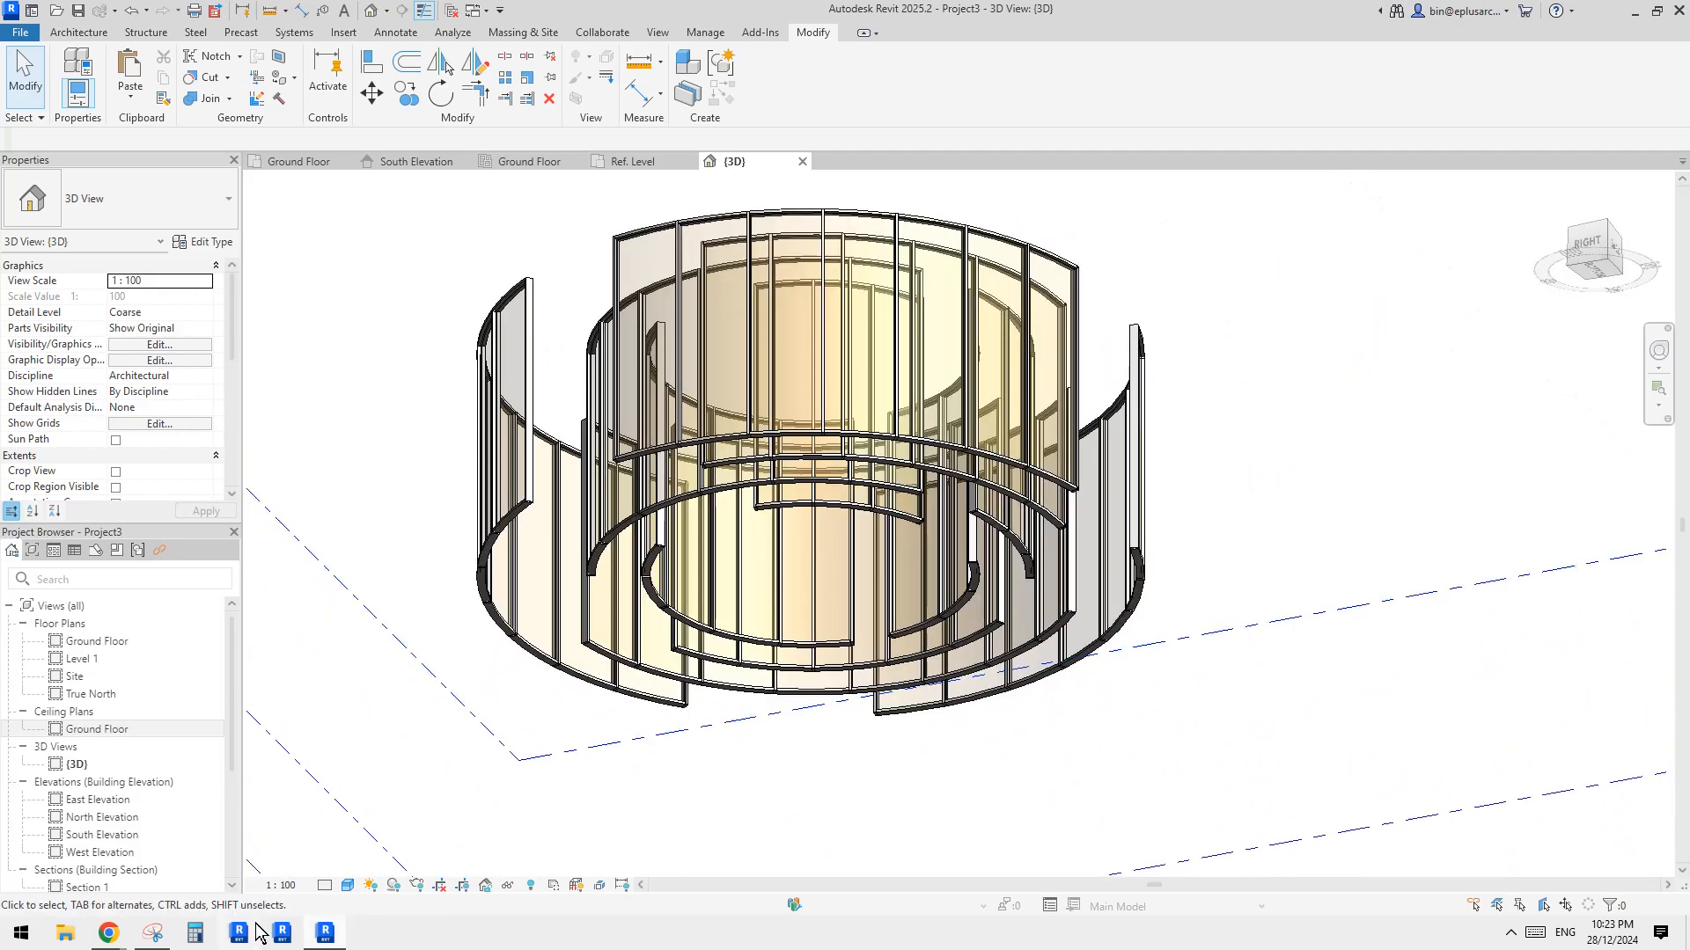
Step: Switch to the reference photo in Chrome and compare its mesh panels and frames with the Revit model
mouse_move(109, 933)
click(114, 880)
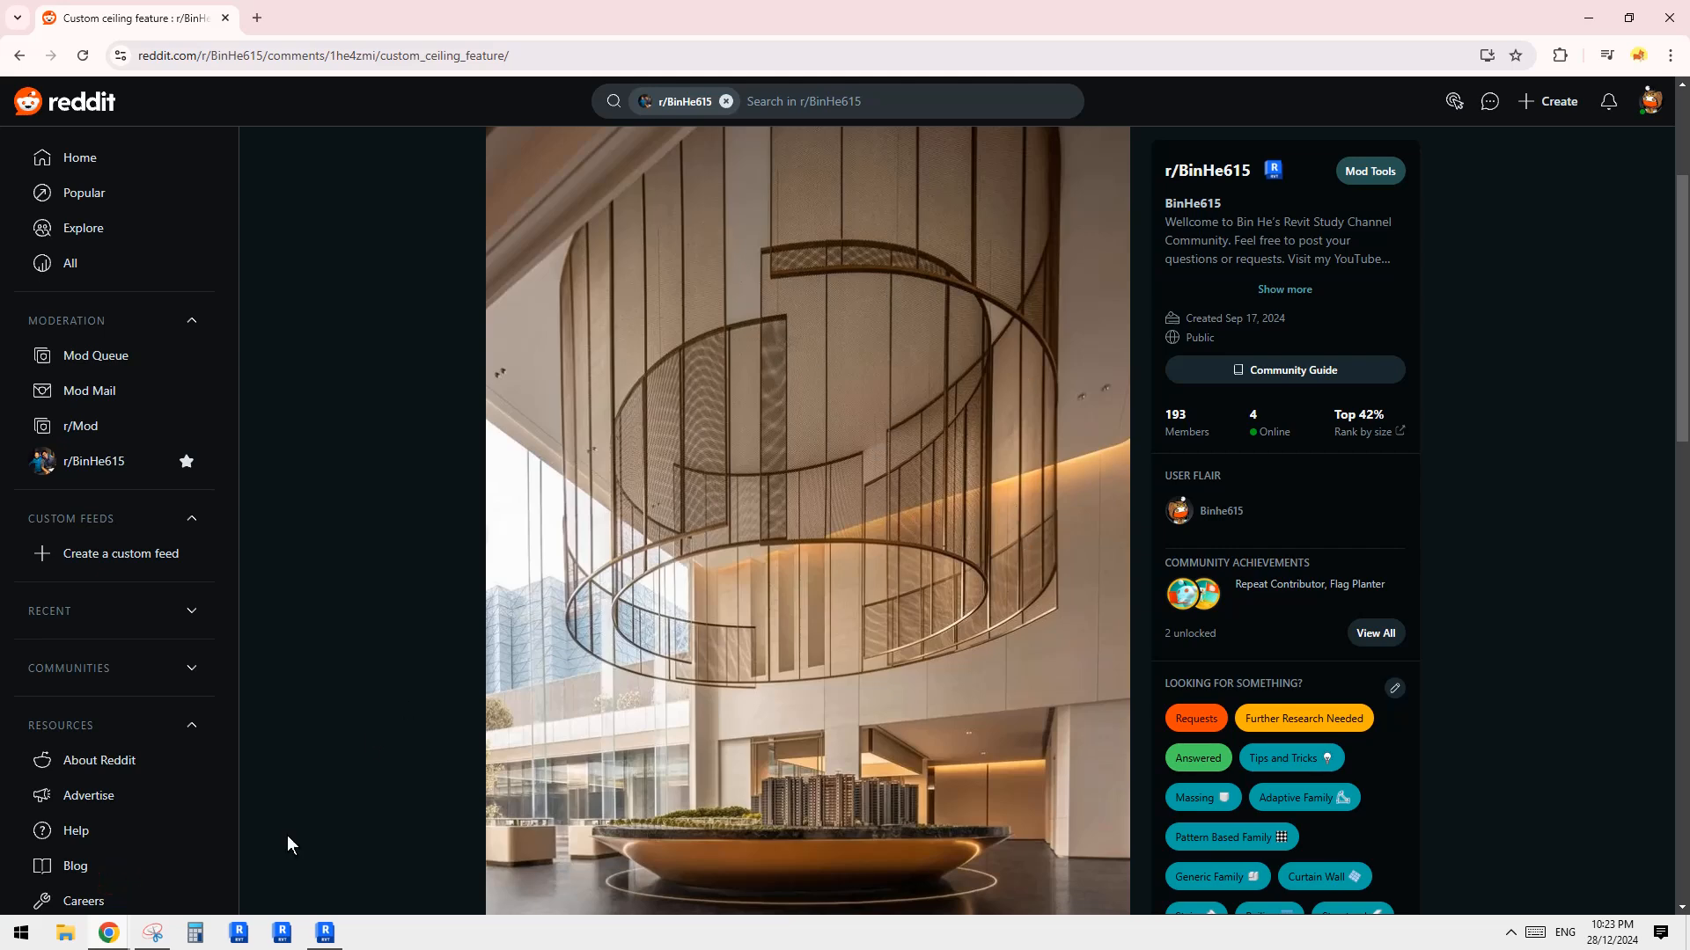
click(324, 934)
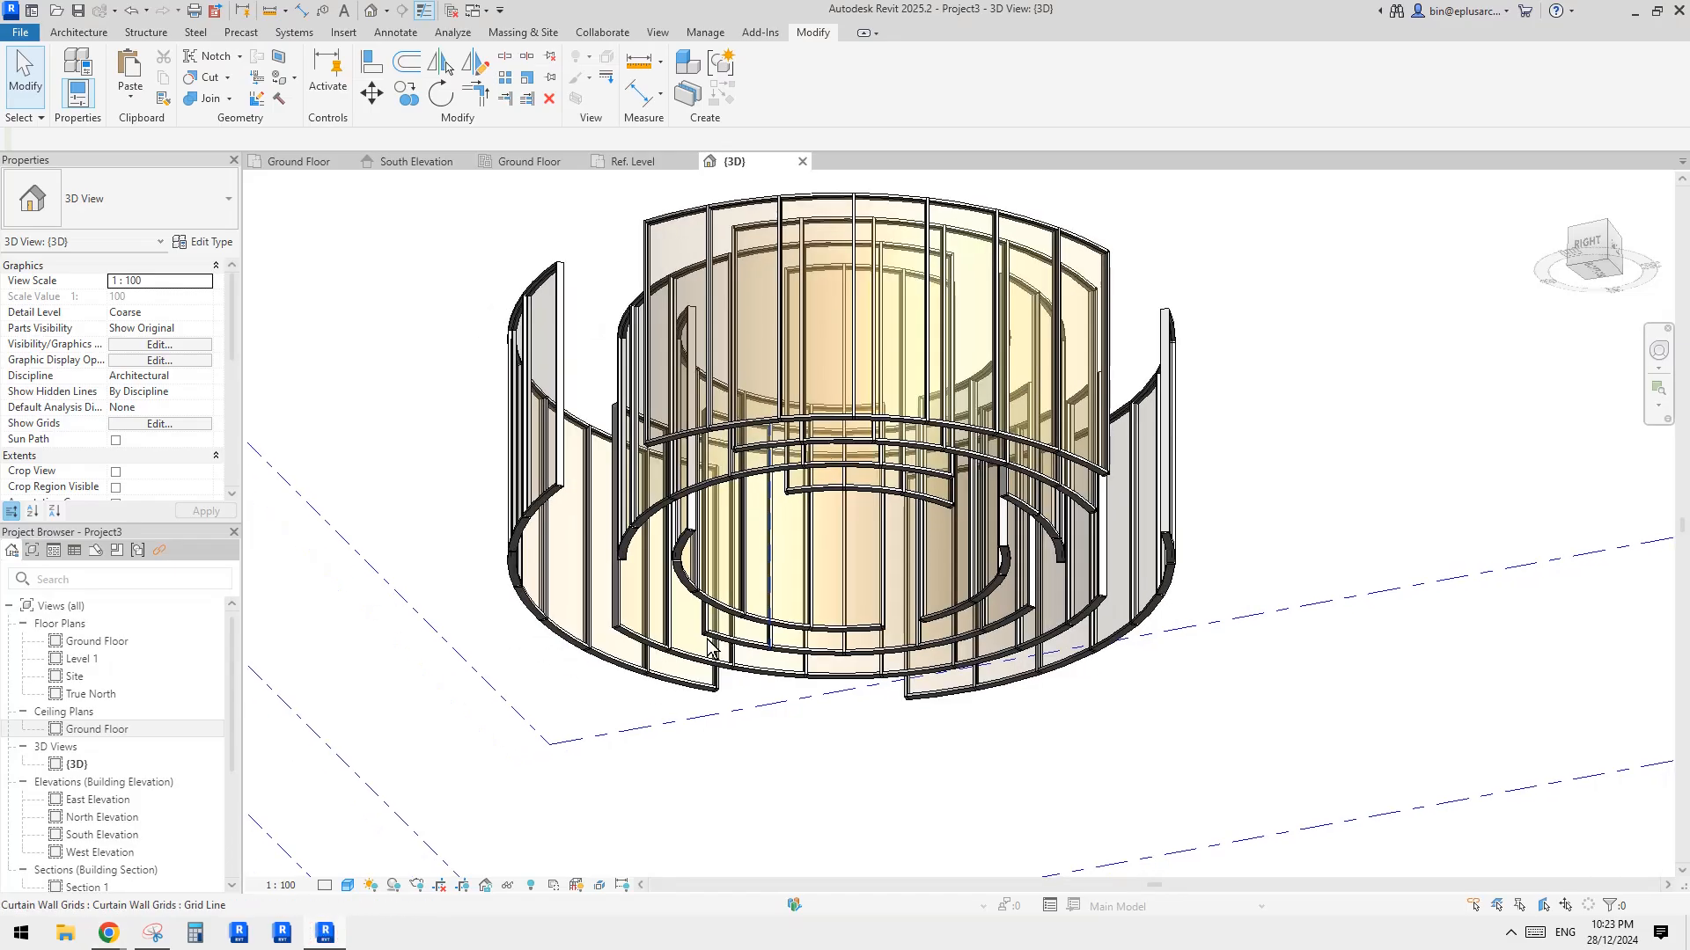
mouse_move(109, 932)
click(153, 854)
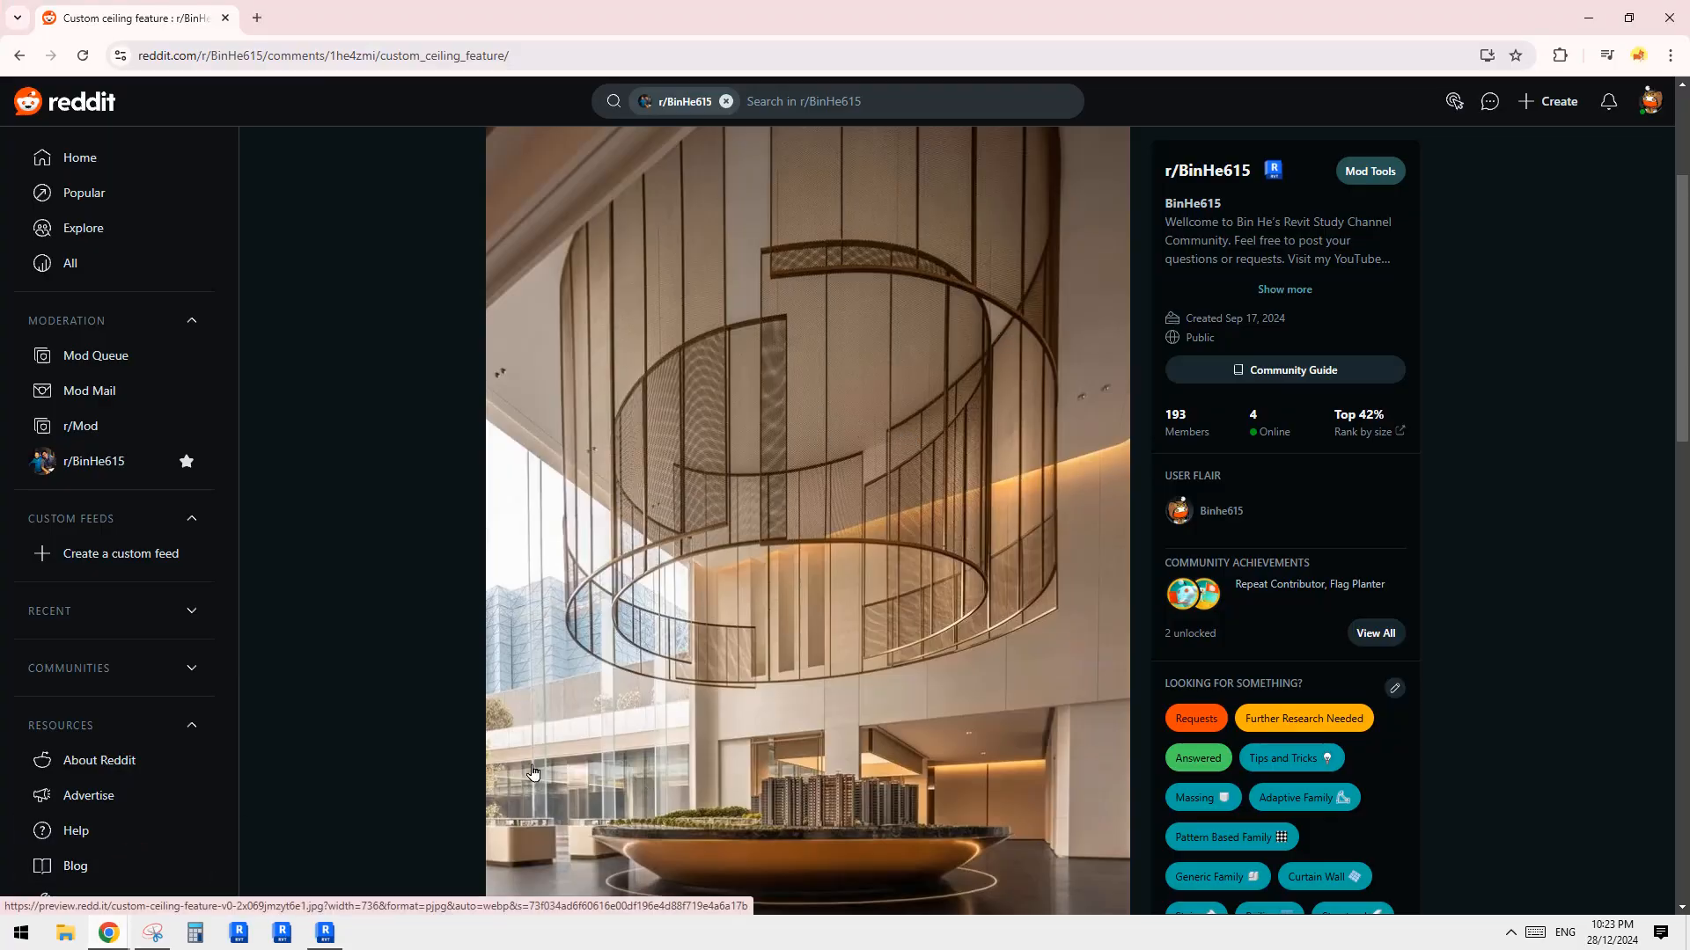
click(324, 933)
Step: Set the vertical interior mullions of the outer curved curtain wall's type to Circular Mullion : 50mm Radius
scroll(899, 581, up, 3)
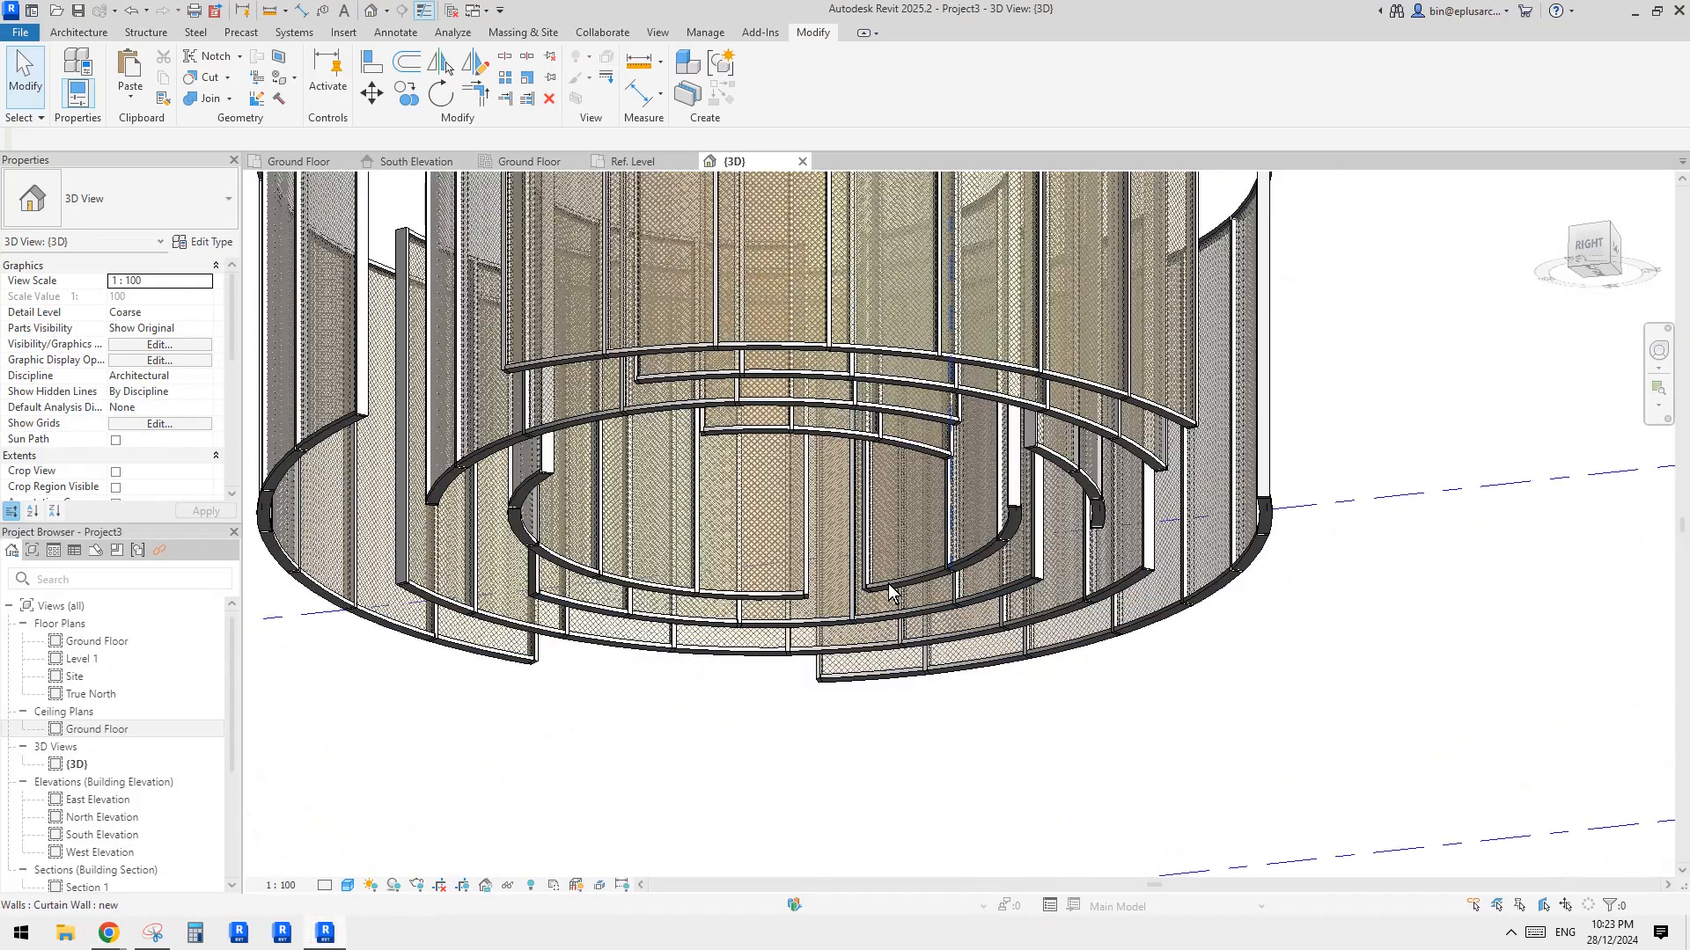
shift+middle_drag(889, 584, 1030, 264)
click(1037, 256)
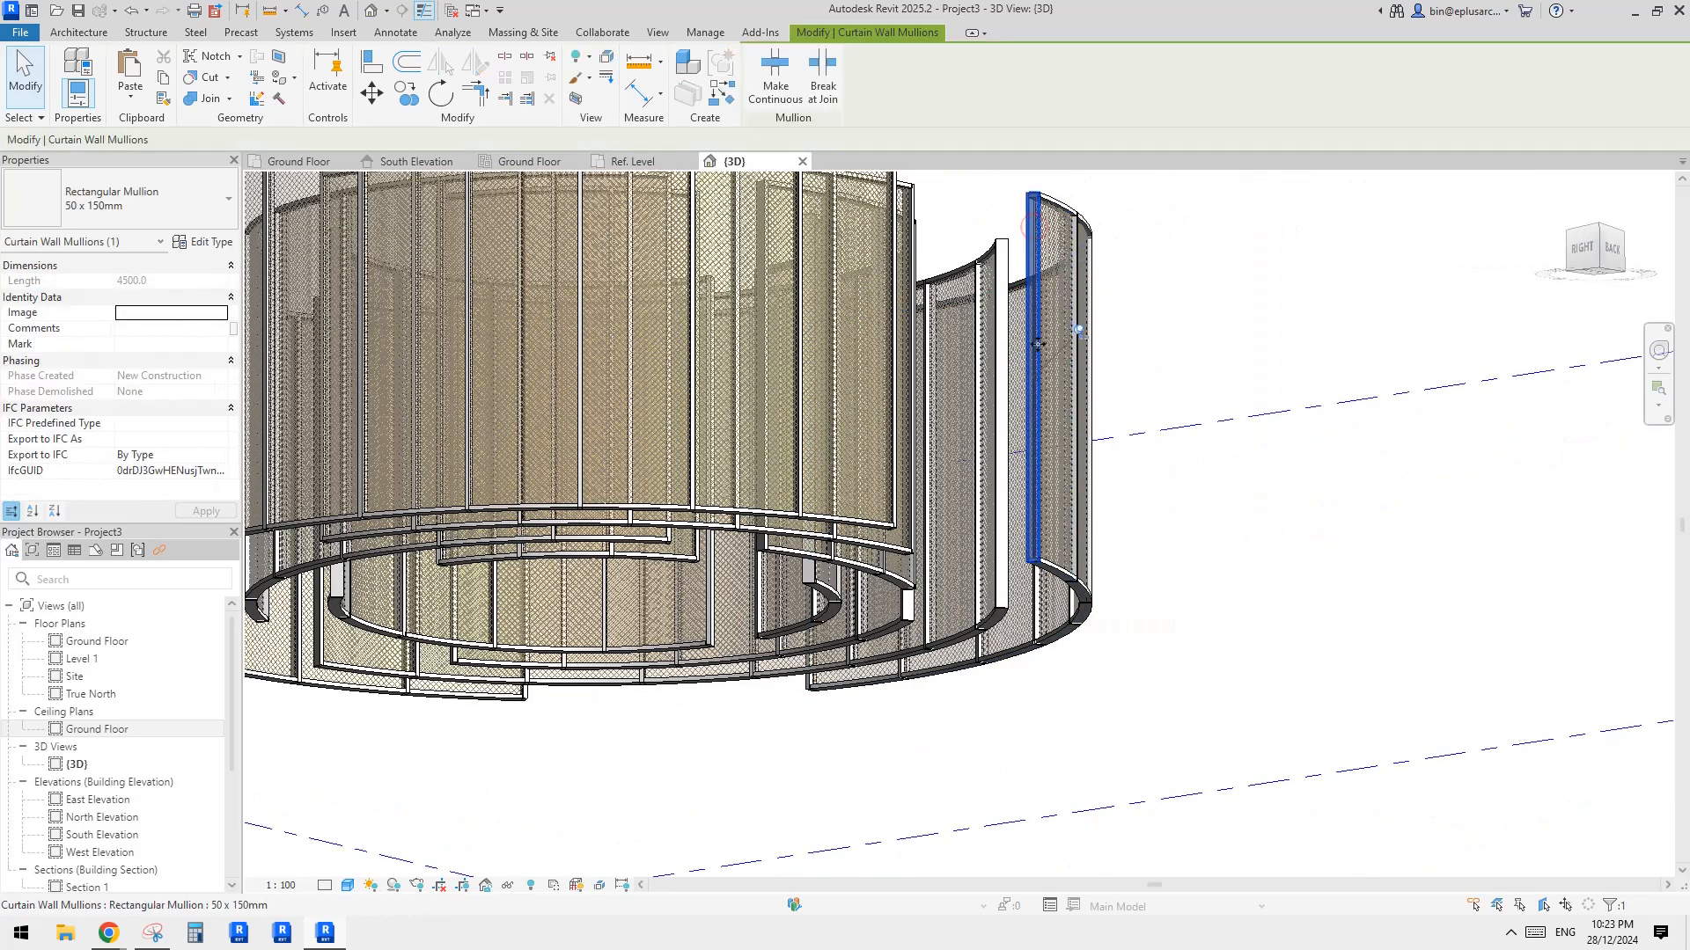
scroll(1056, 335, up, 3)
key(Escape)
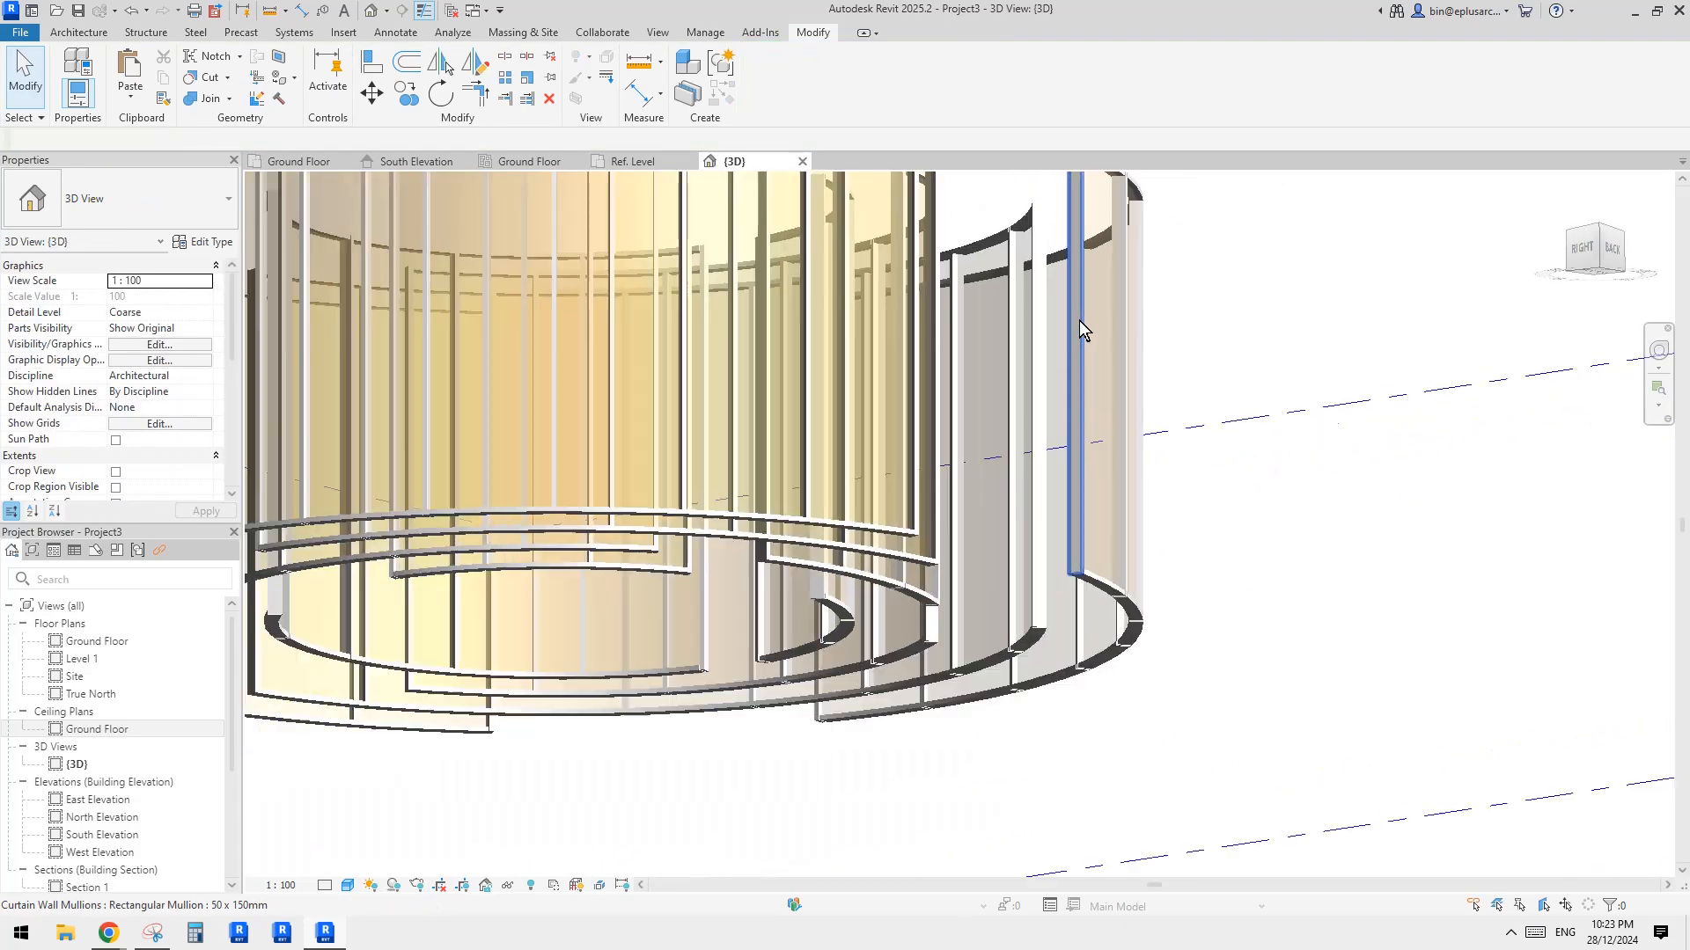
scroll(1079, 320, down, 3)
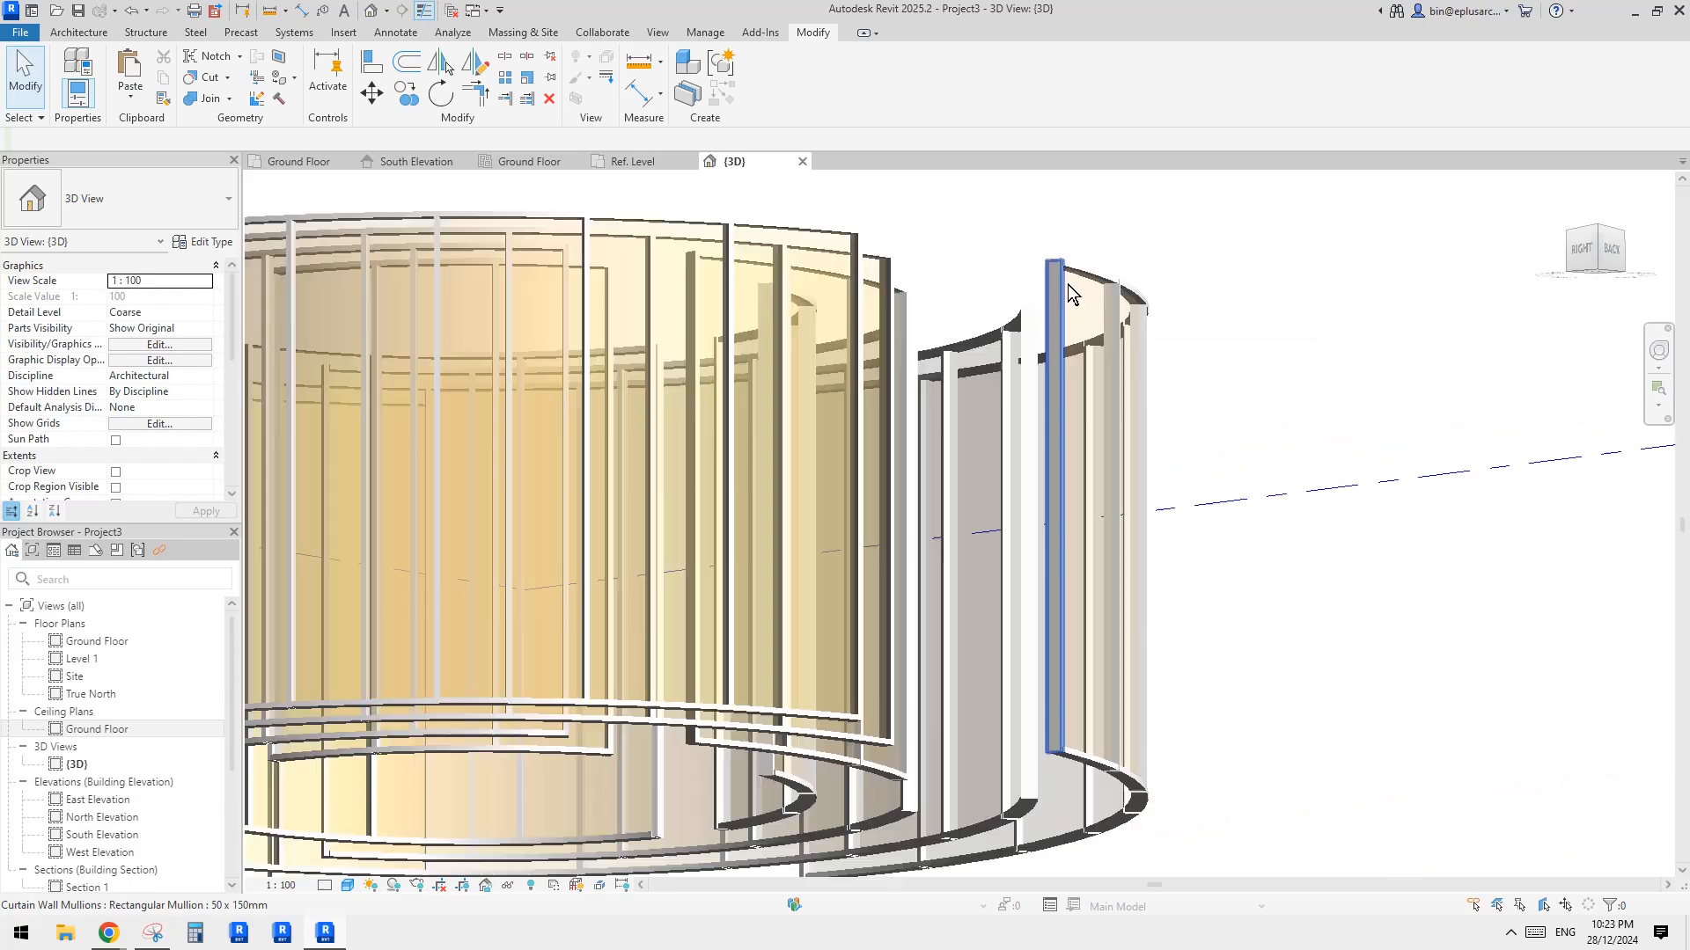
scroll(1082, 312, up, 2)
click(1098, 289)
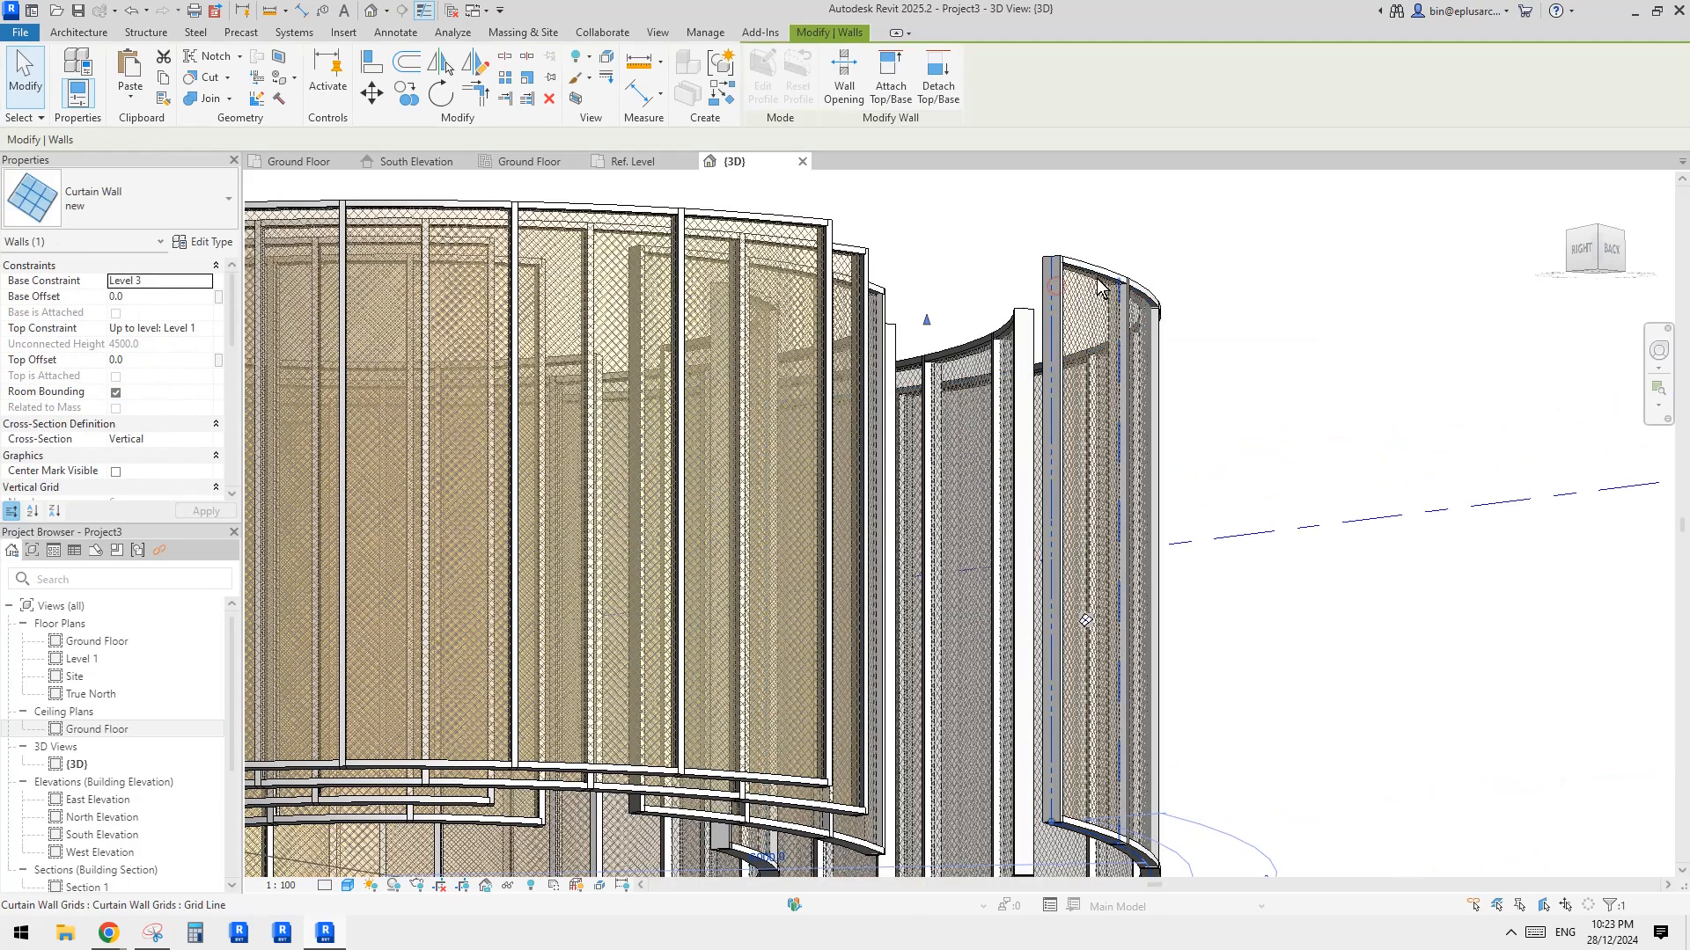
click(204, 241)
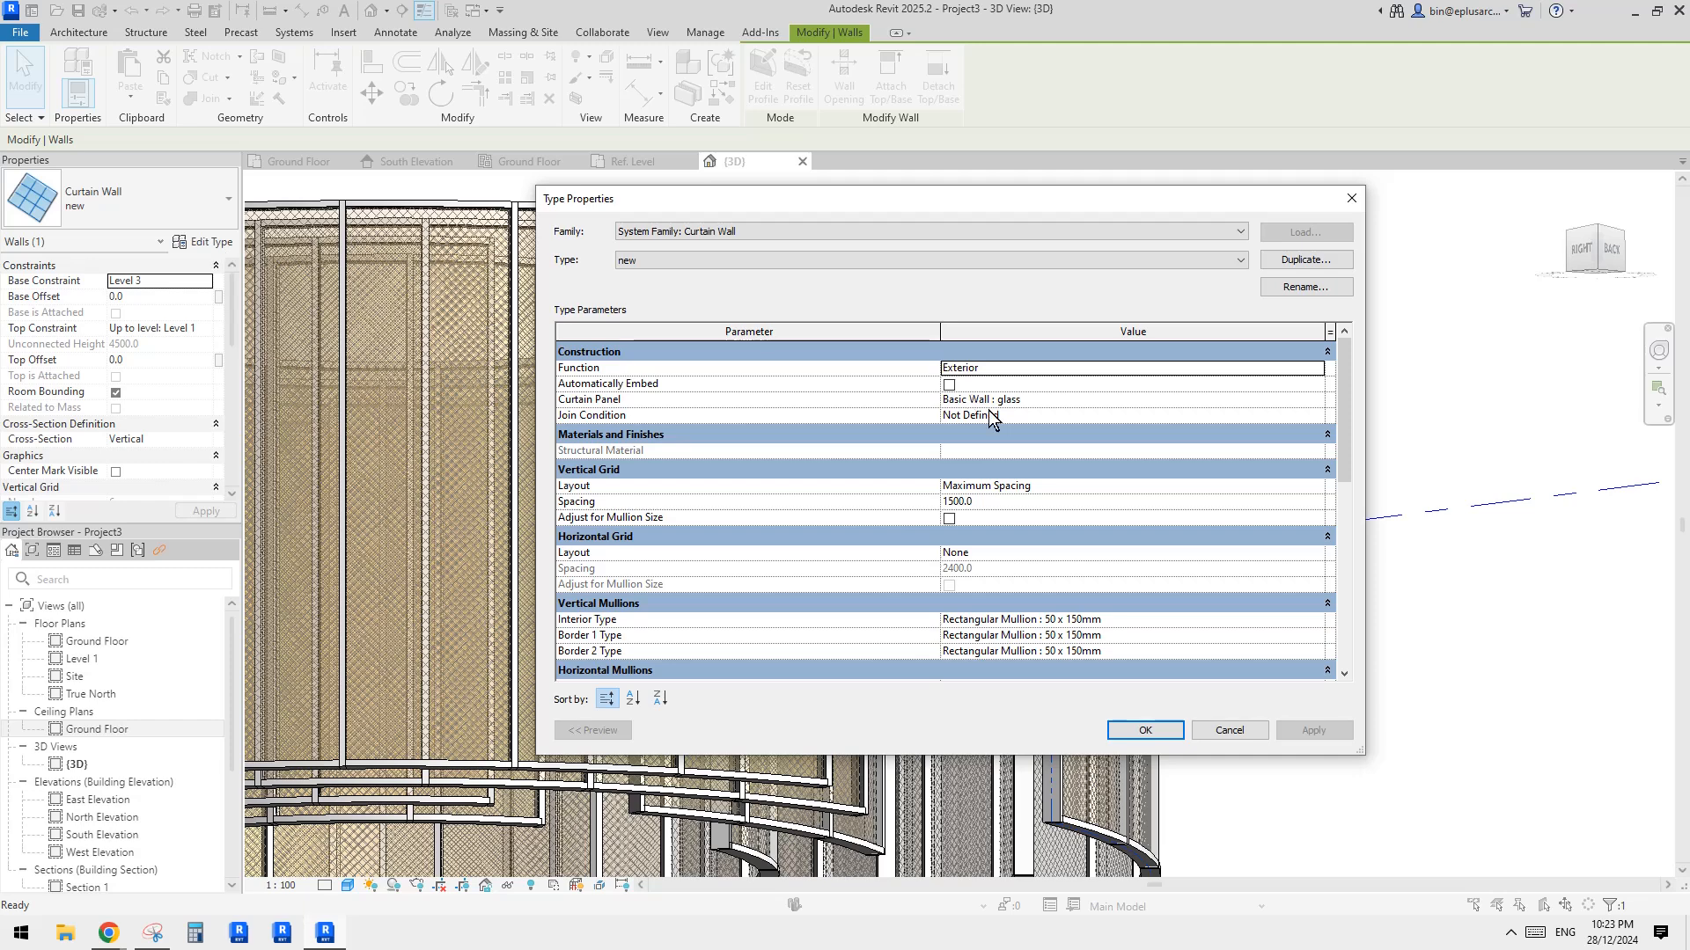
scroll(1045, 610, down, 3)
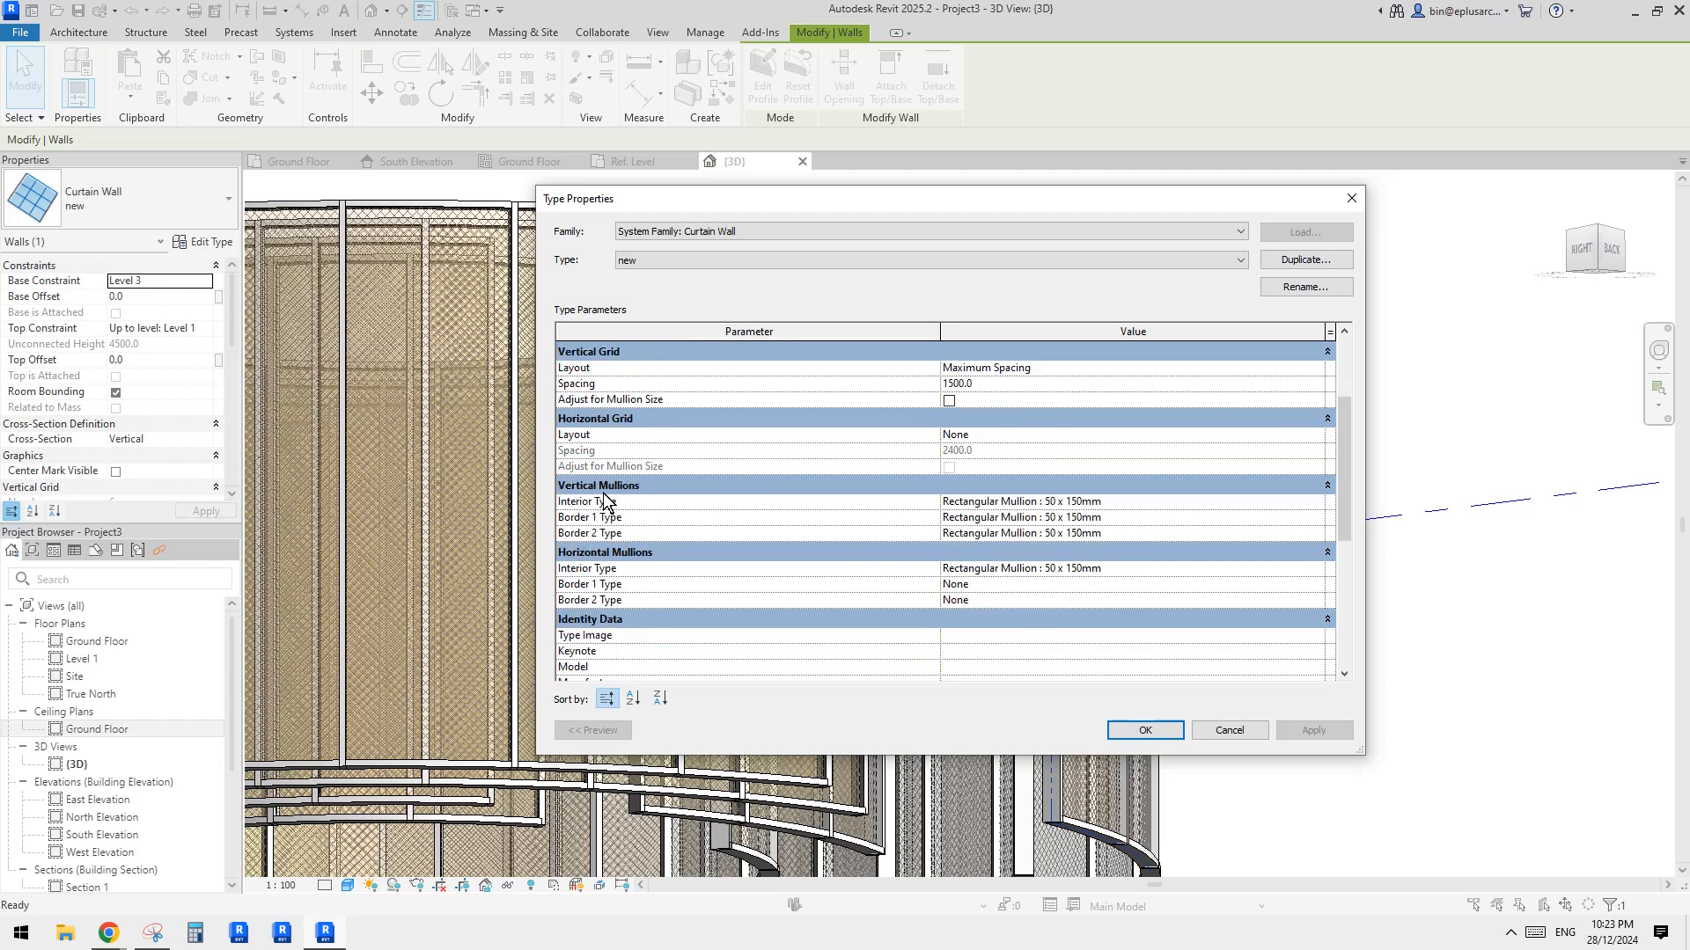
click(1199, 502)
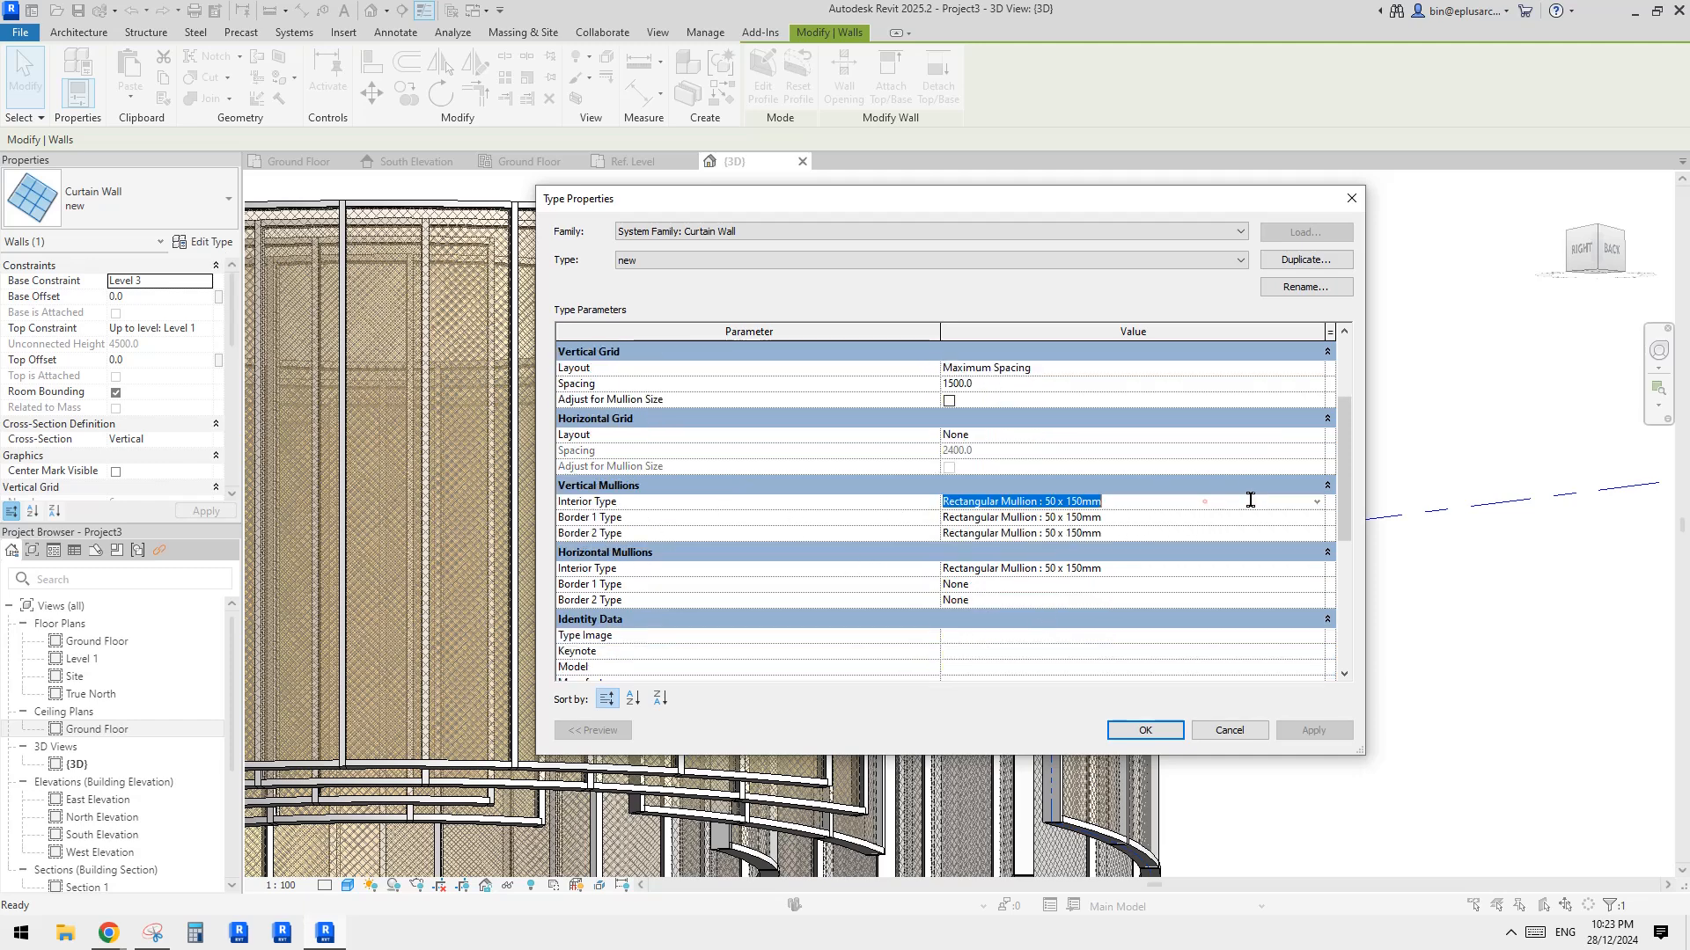
click(1317, 501)
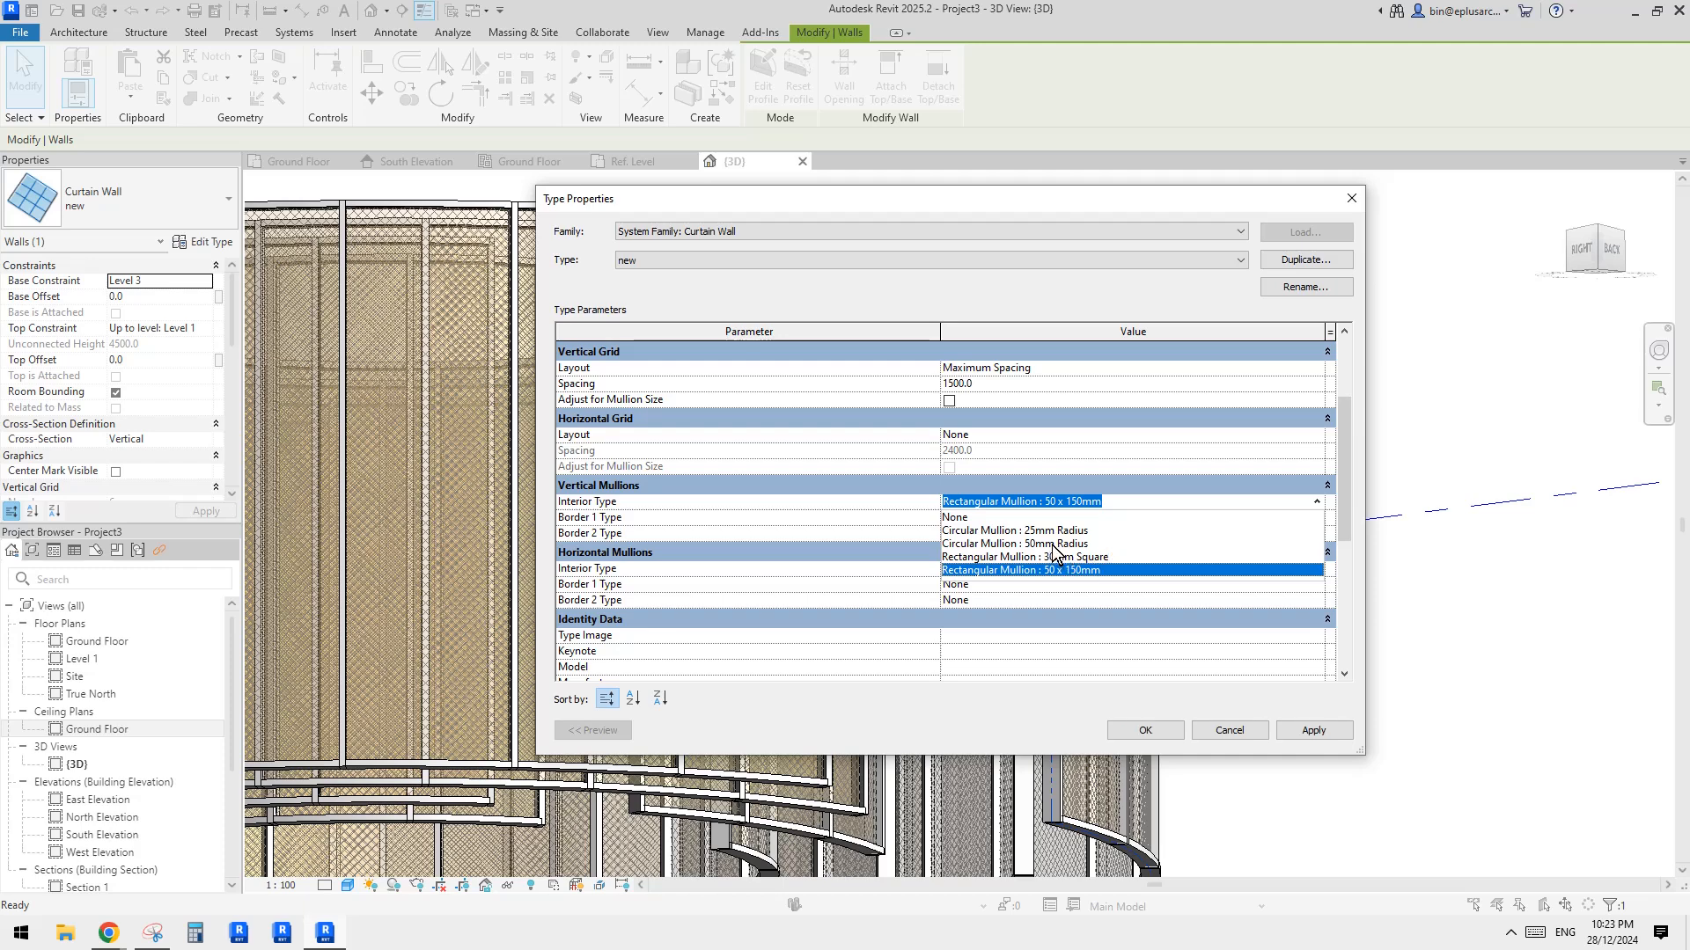
click(970, 544)
click(1116, 497)
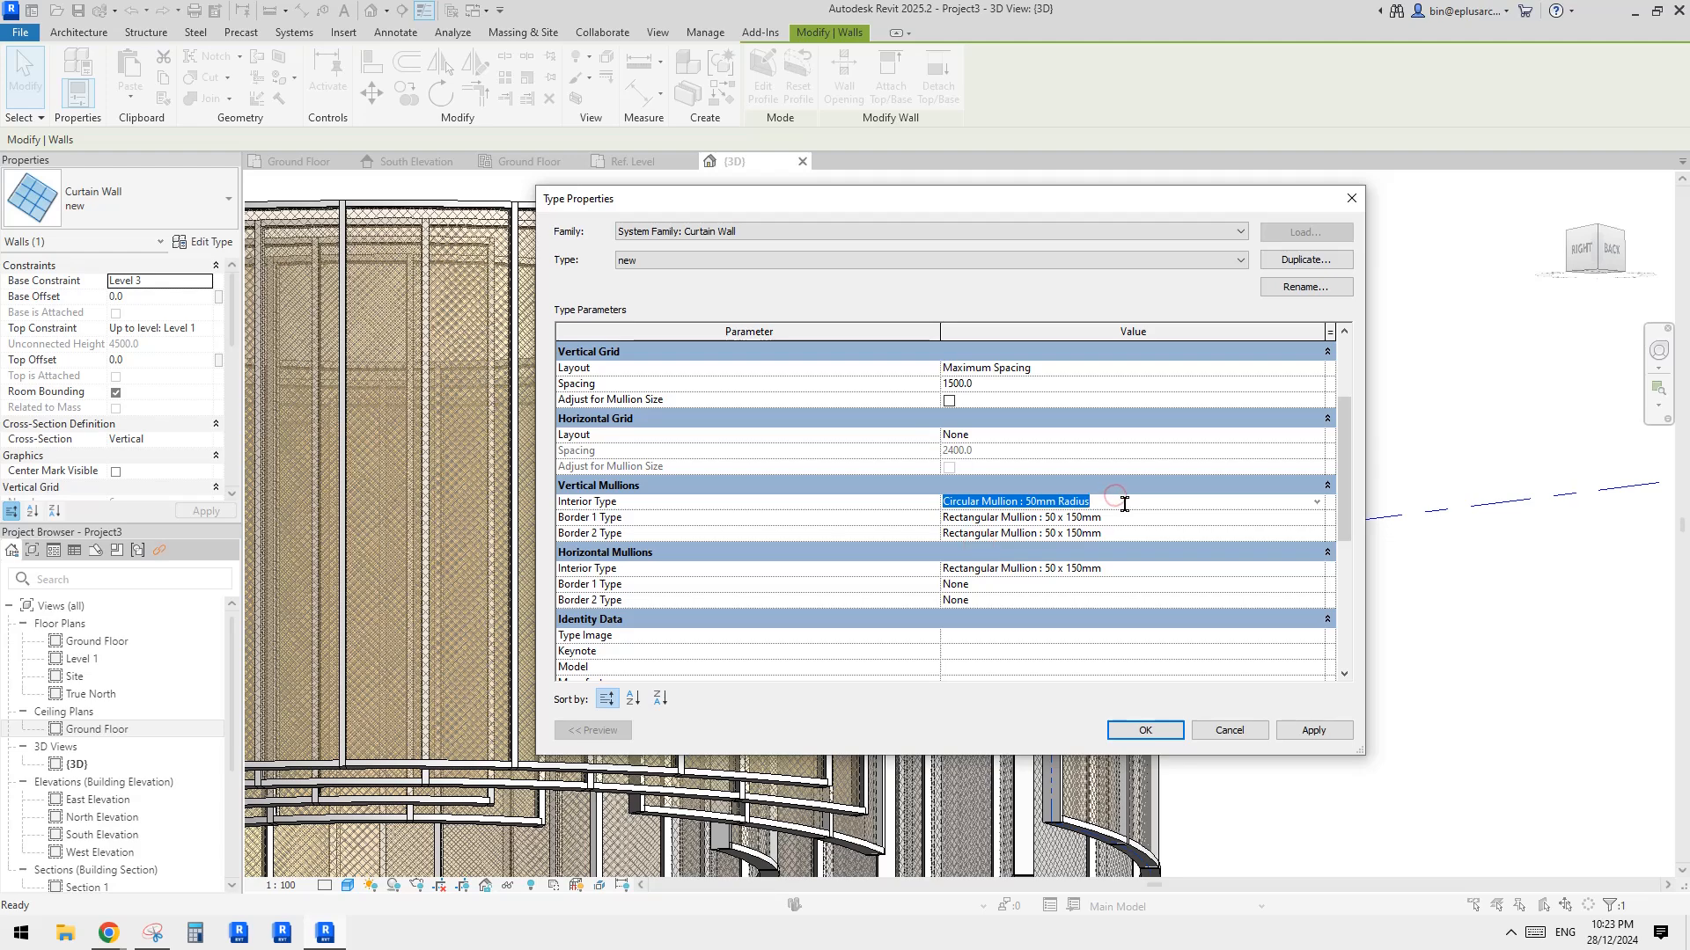
Step: Set the type's vertical Border 1 and Border 2 mullions to Circular Mullion : 50mm Radius and accept the type changes
click(1140, 519)
text(Circular Mullion : 50mm Radius)
click(1120, 503)
click(1124, 530)
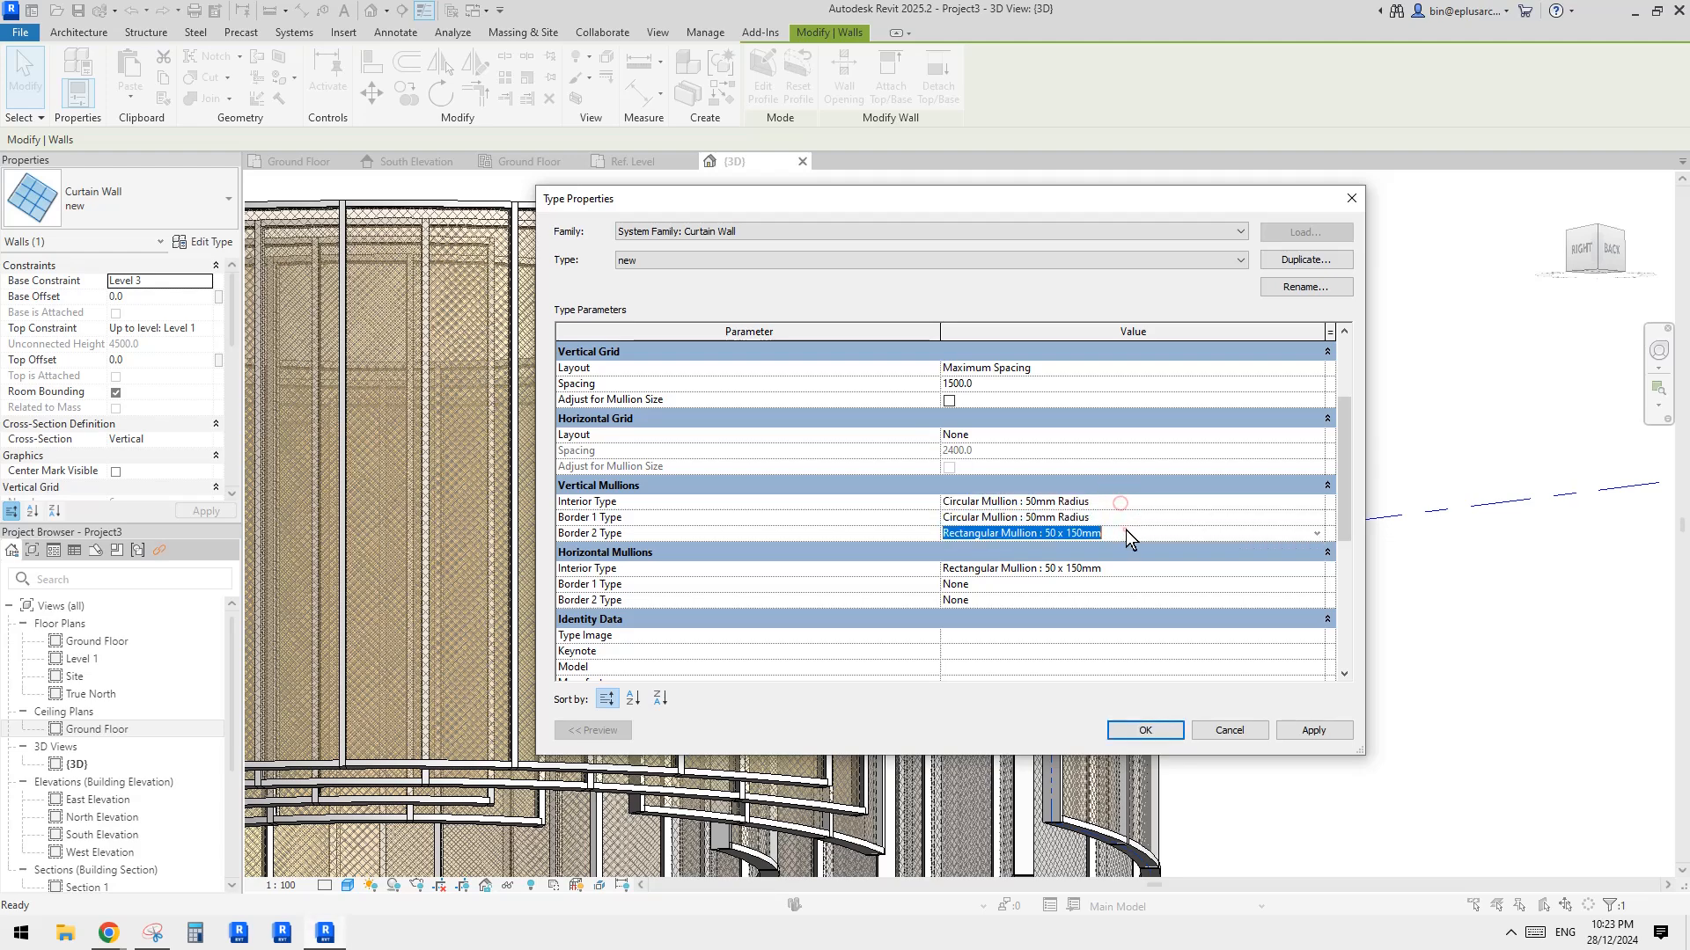
text(Circular Mullion : 50mm Radius)
click(1153, 512)
click(1314, 729)
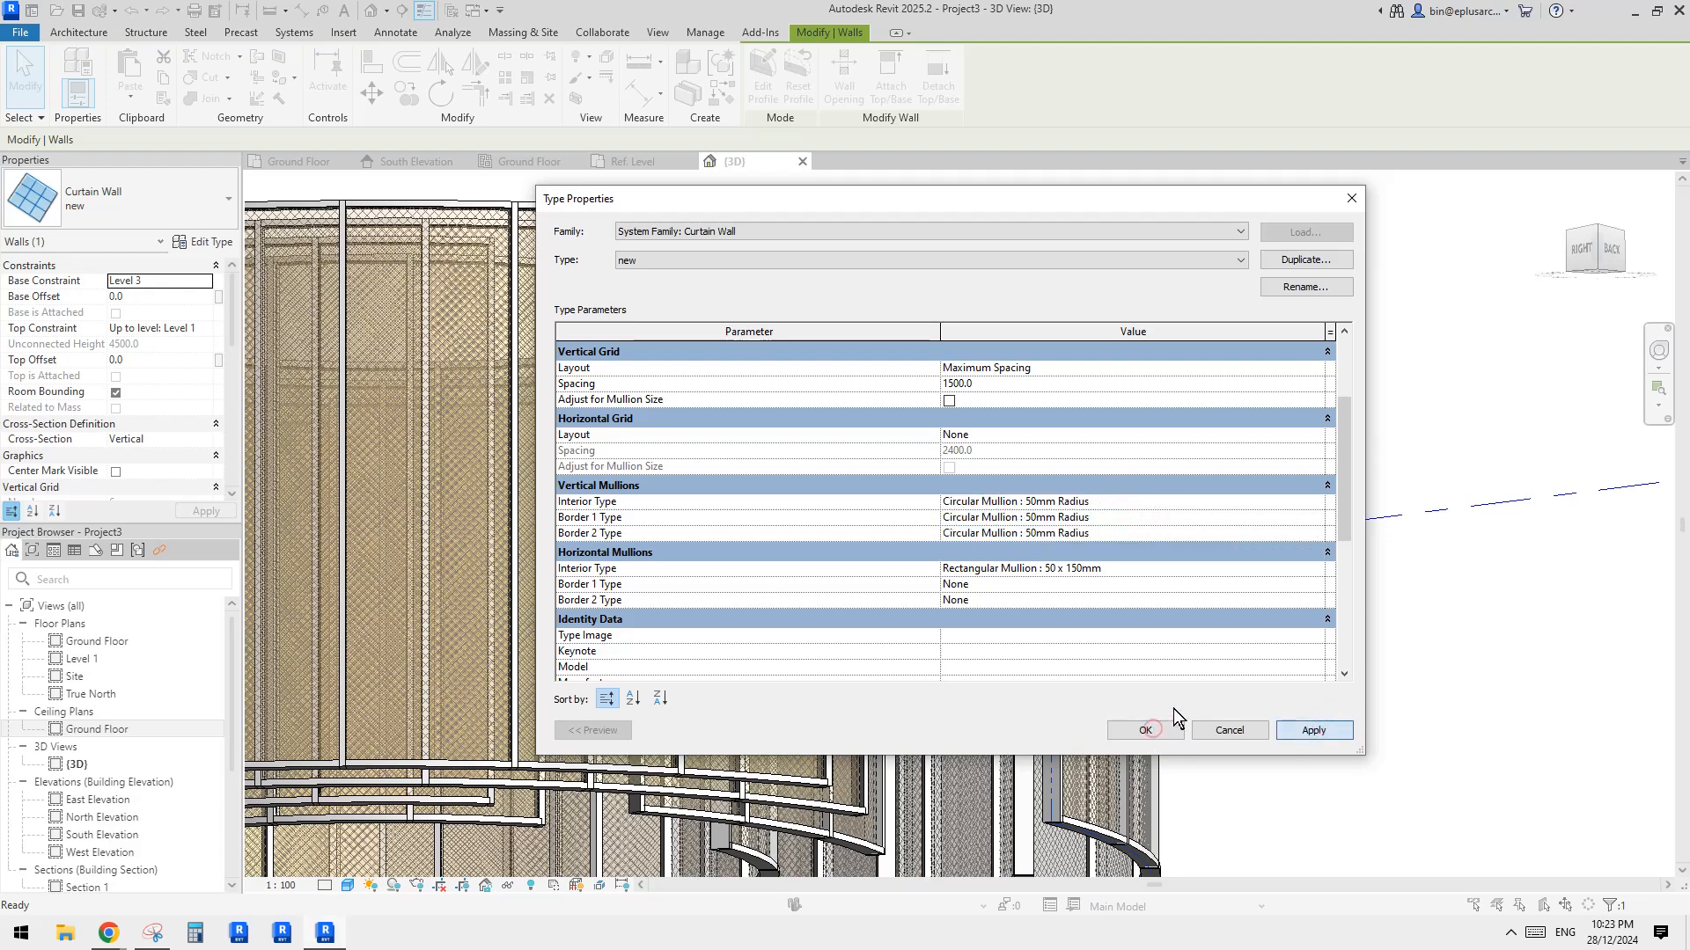
click(1151, 729)
scroll(1060, 515, down, 5)
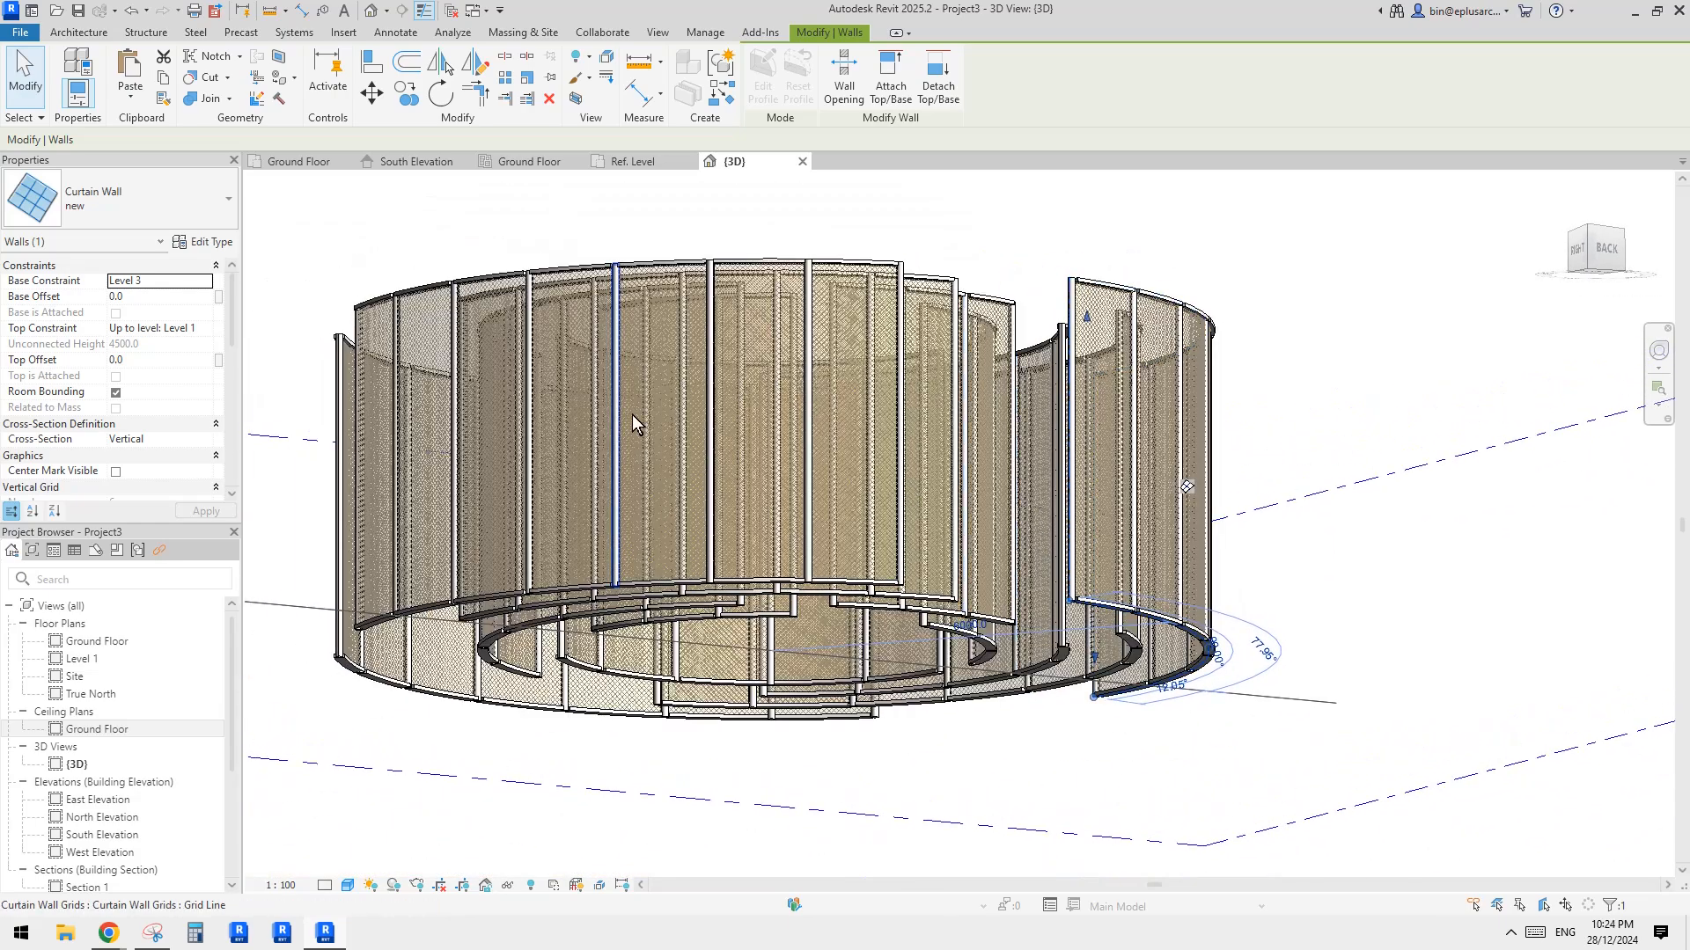
Step: Set the curtain wall type's vertical interior, Border 1 and Border 2 mullions to Circular Mullion : 25mm Radius and accept the changes
click(203, 241)
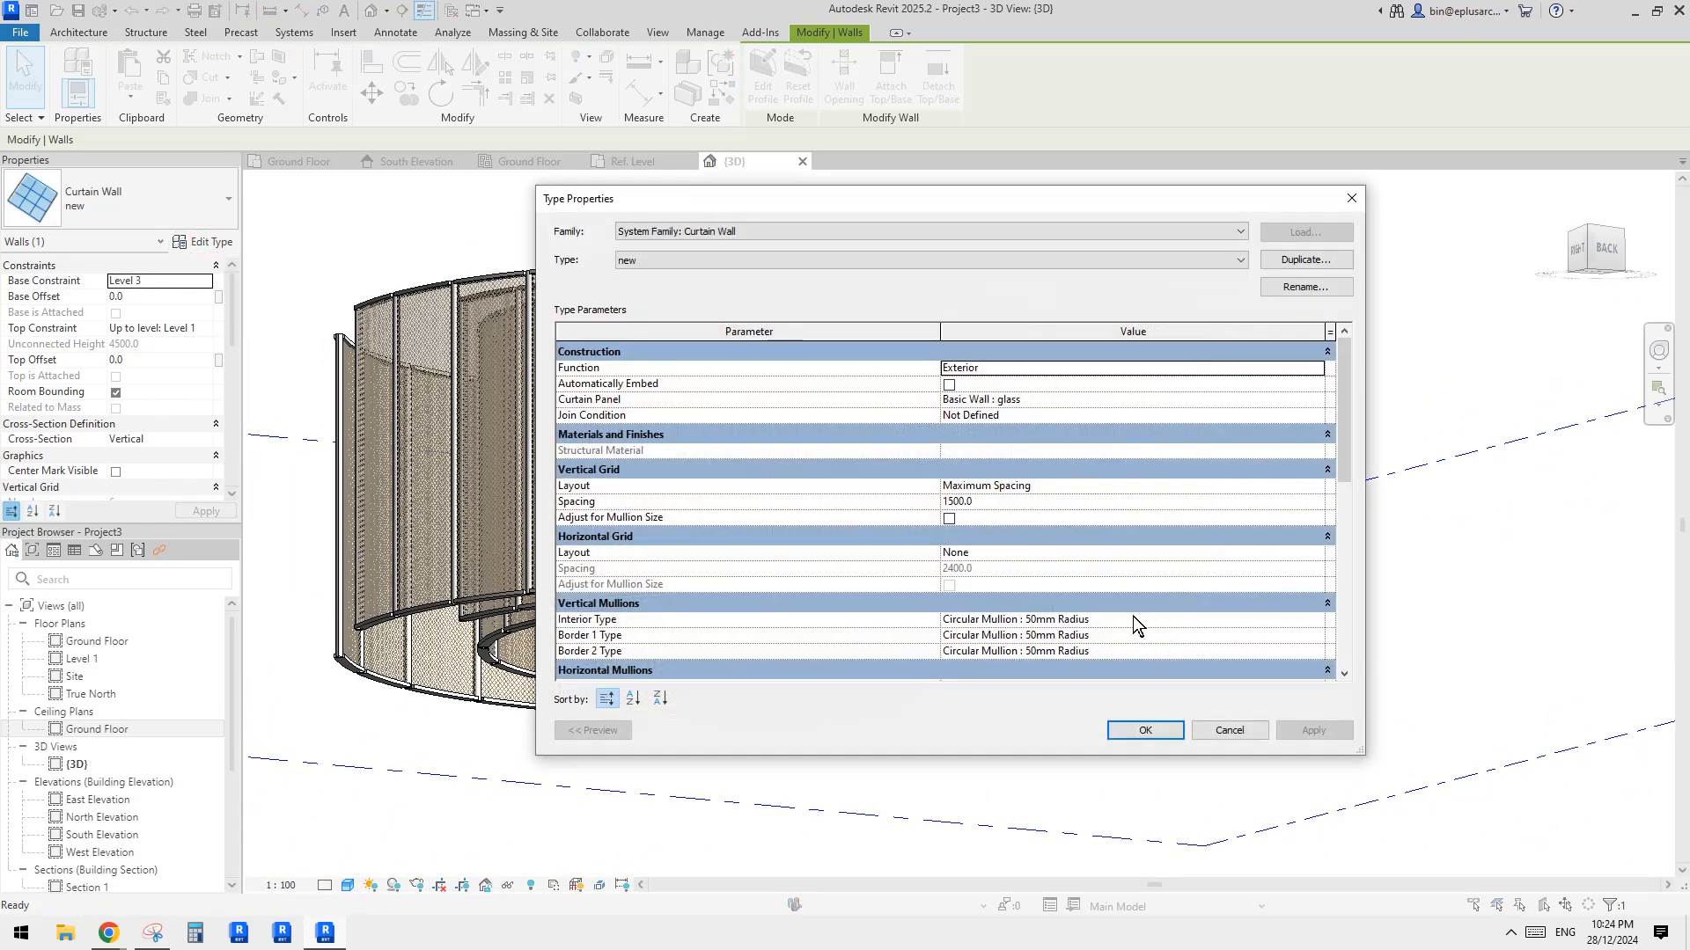
click(1134, 618)
click(1317, 620)
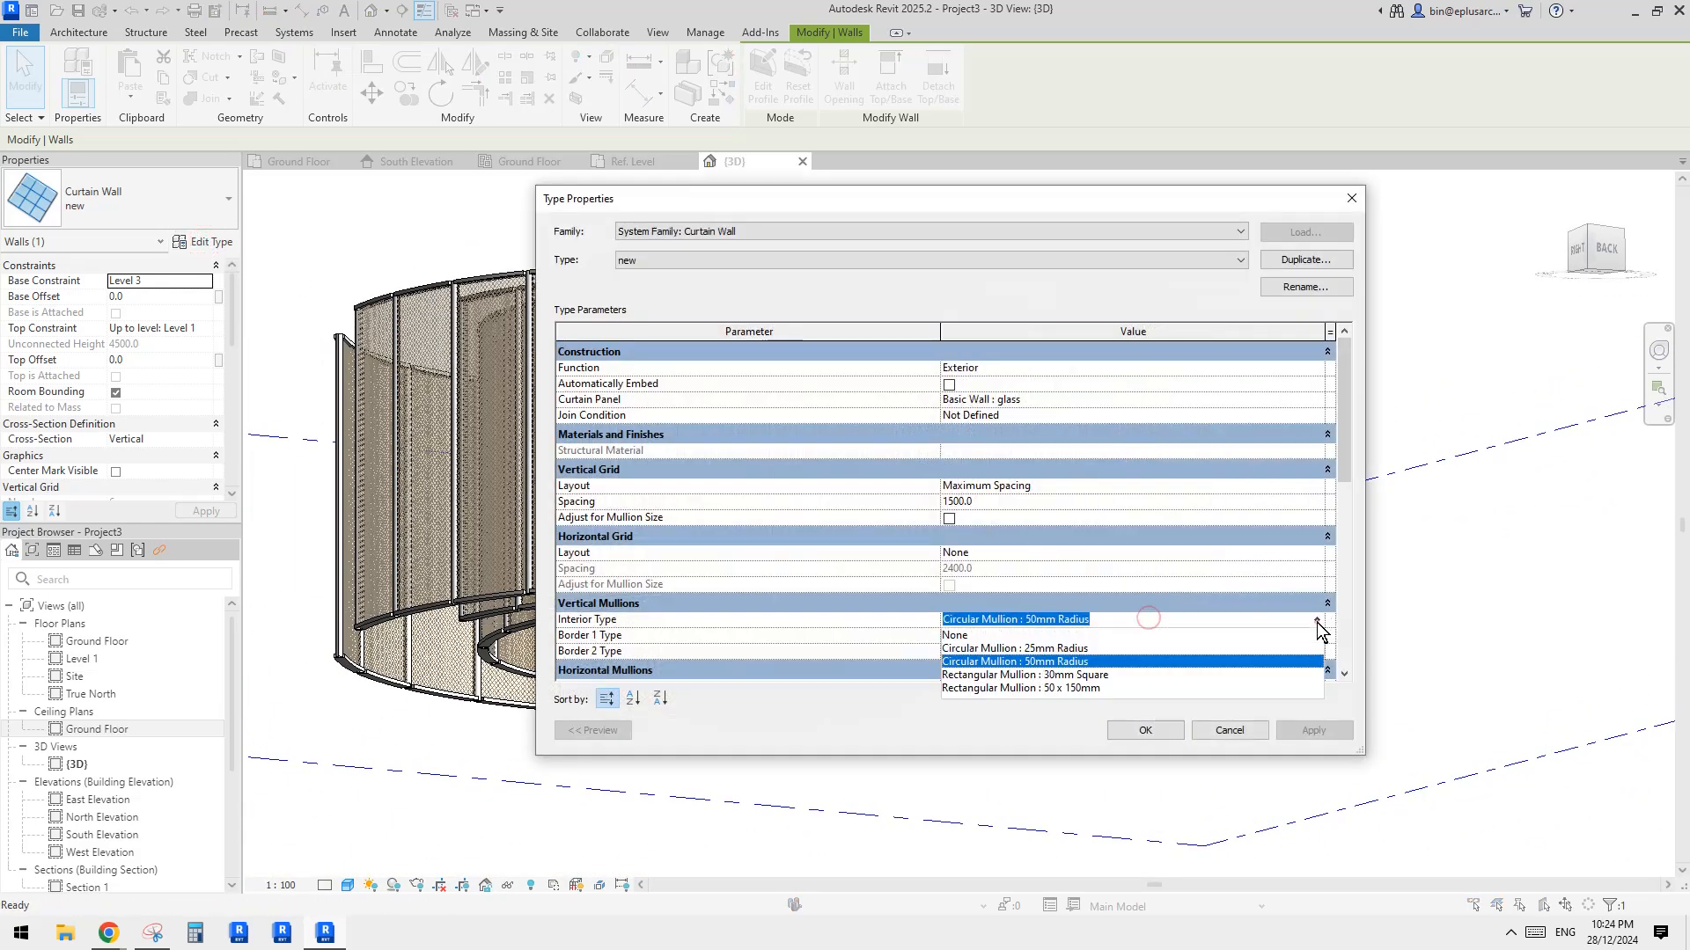
click(1044, 648)
click(1129, 634)
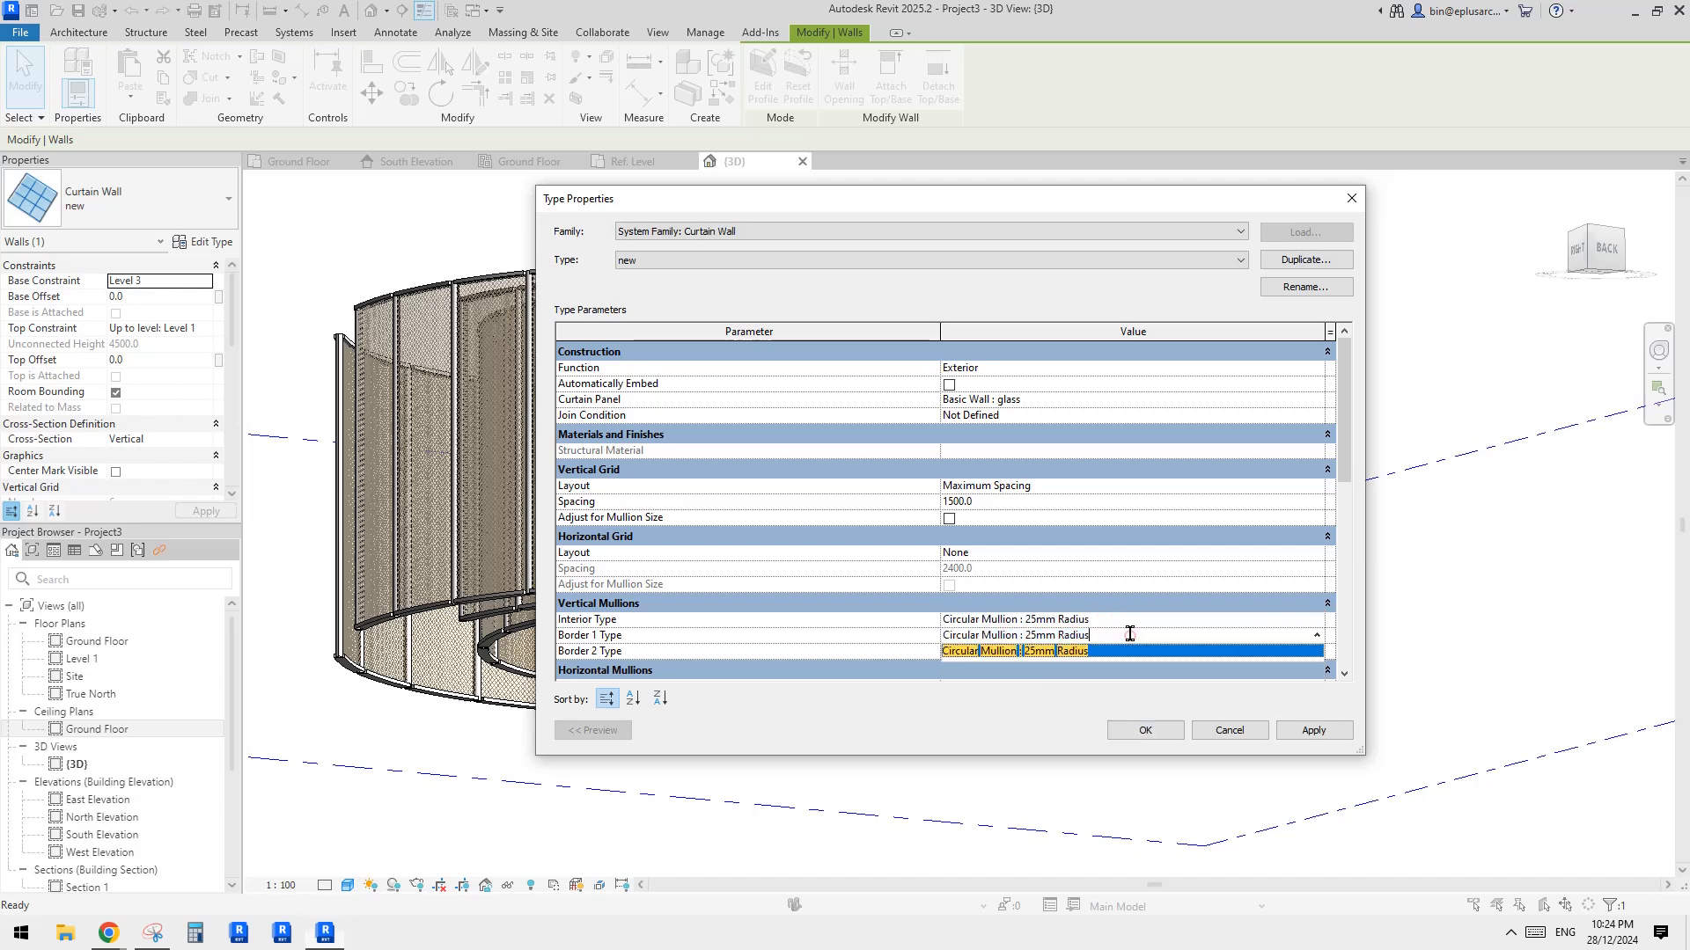
click(1131, 633)
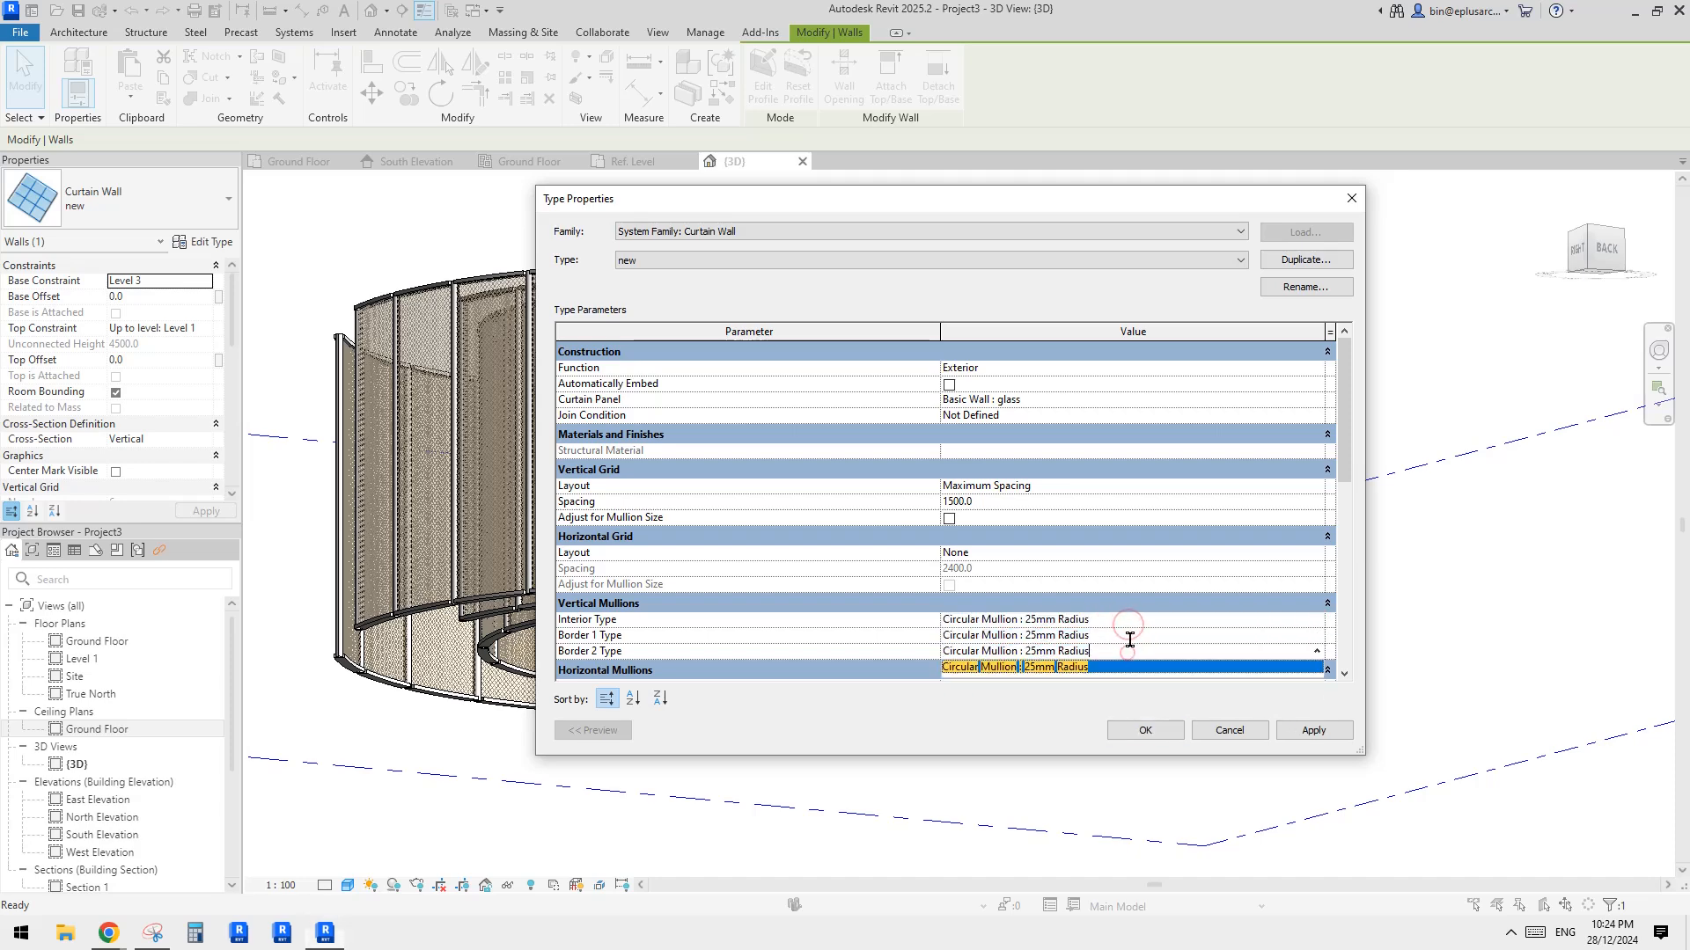
click(1153, 732)
click(1153, 726)
middle_drag(933, 585, 929, 493)
shift+middle_drag(979, 312, 934, 340)
scroll(108, 814, down, 4)
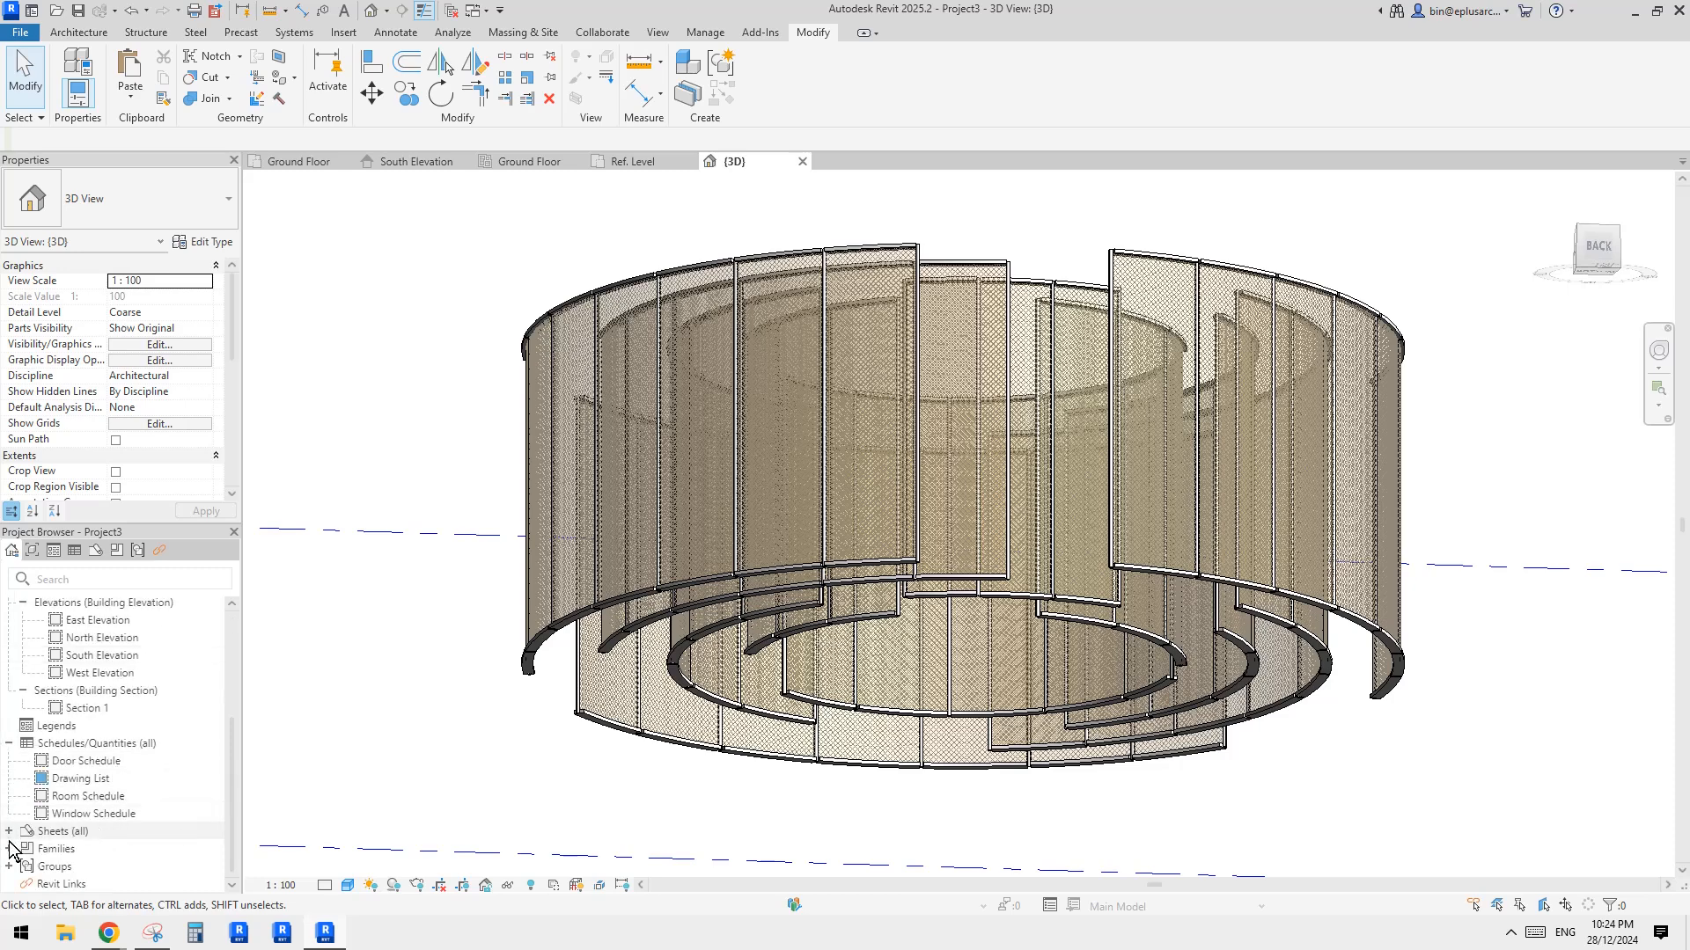
Step: Expand the project's Families and Profiles categories and look through the loaded profile families
double_click(119, 848)
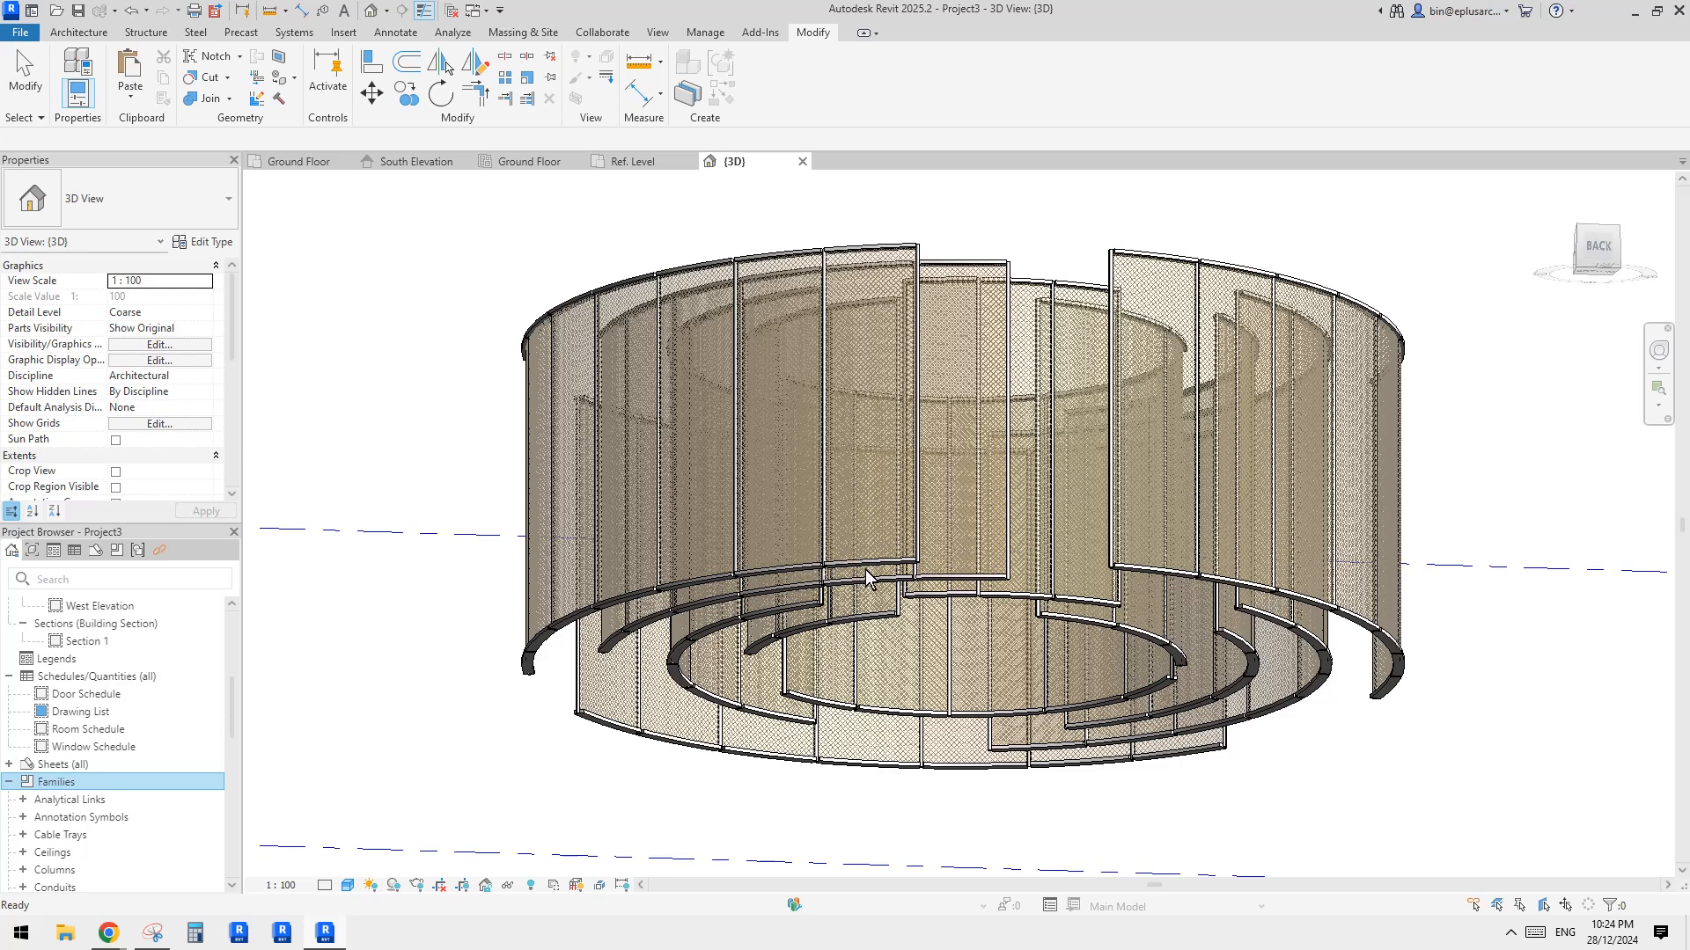
scroll(72, 813, down, 7)
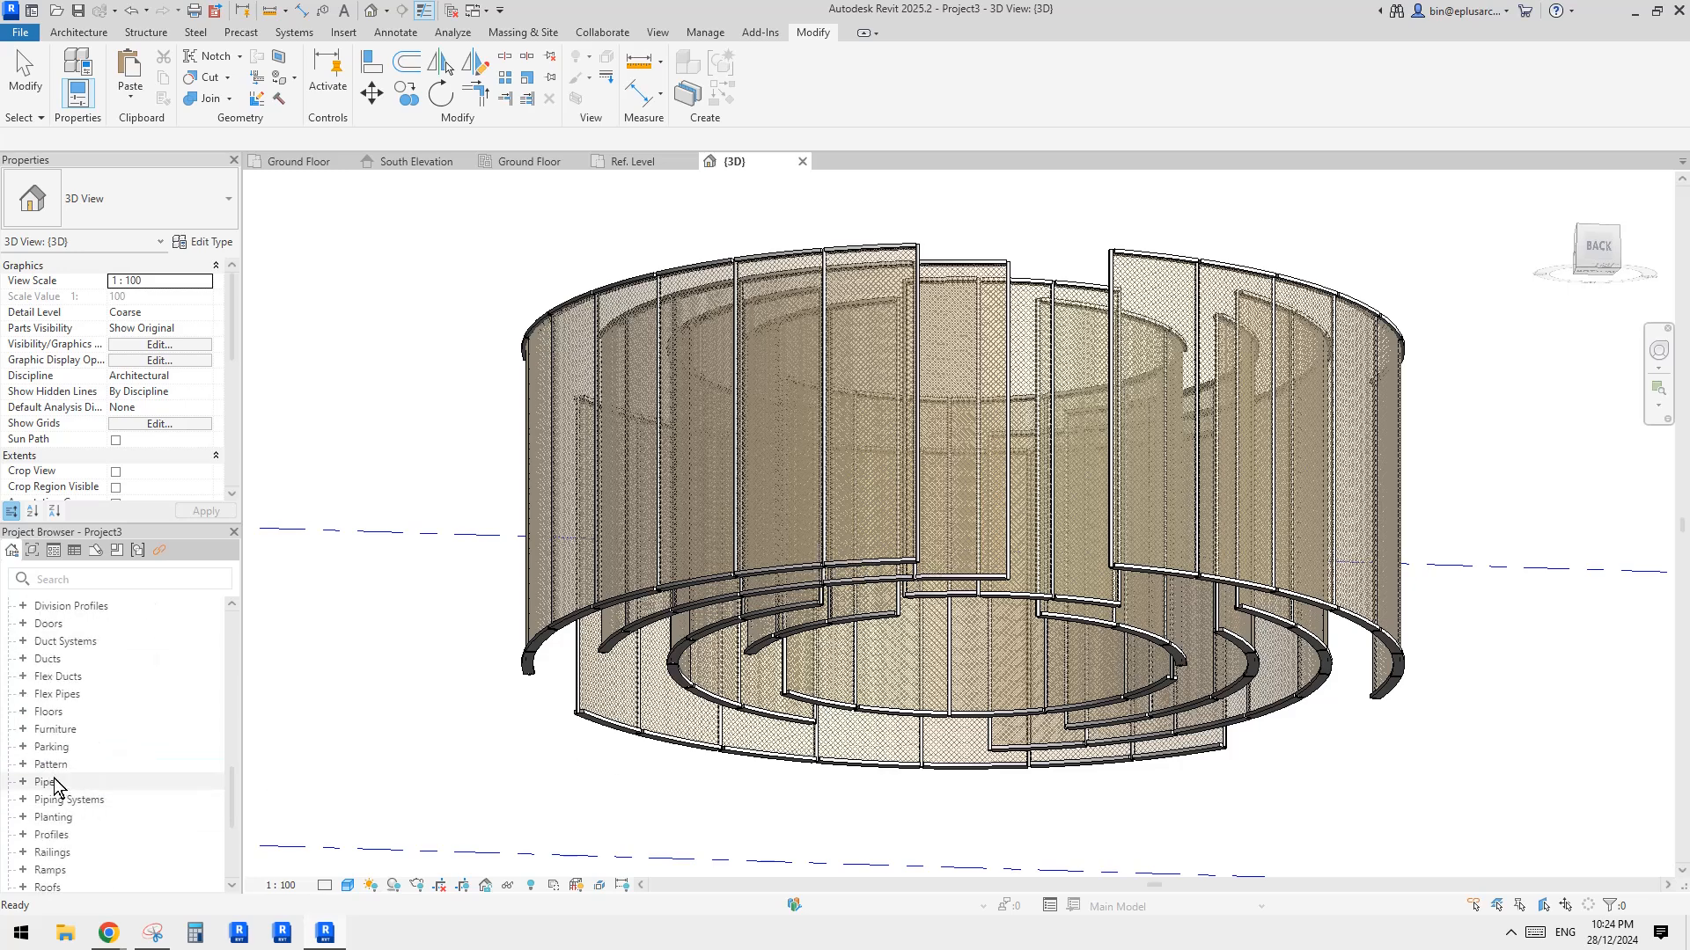
click(70, 747)
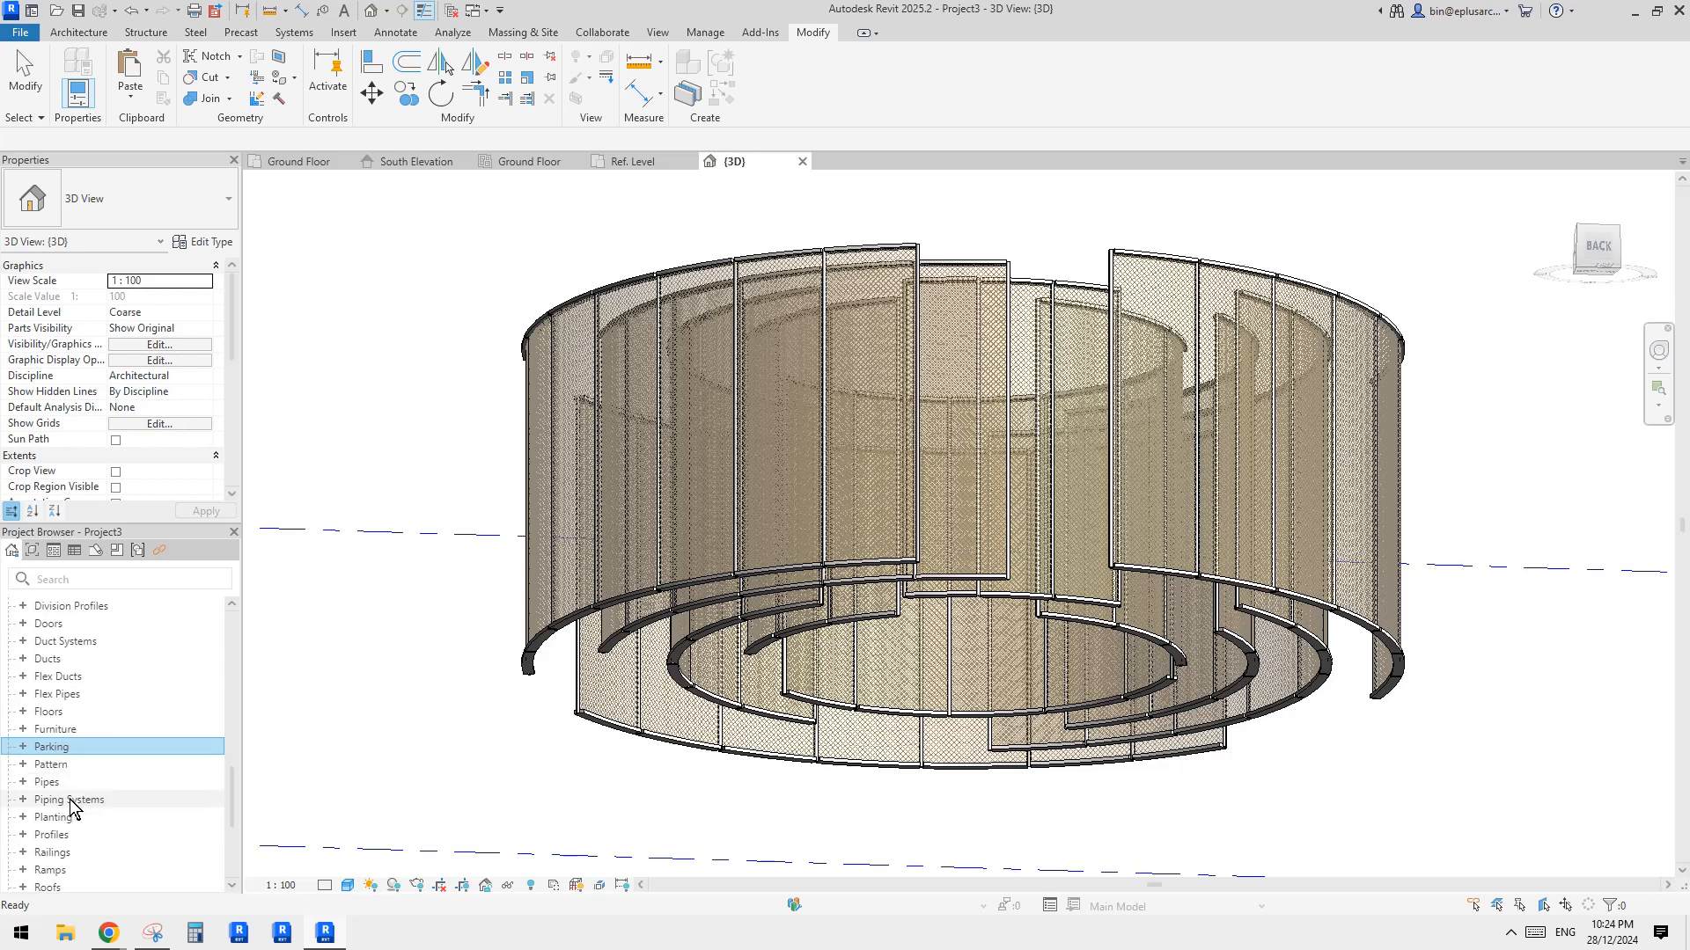
click(53, 834)
click(24, 835)
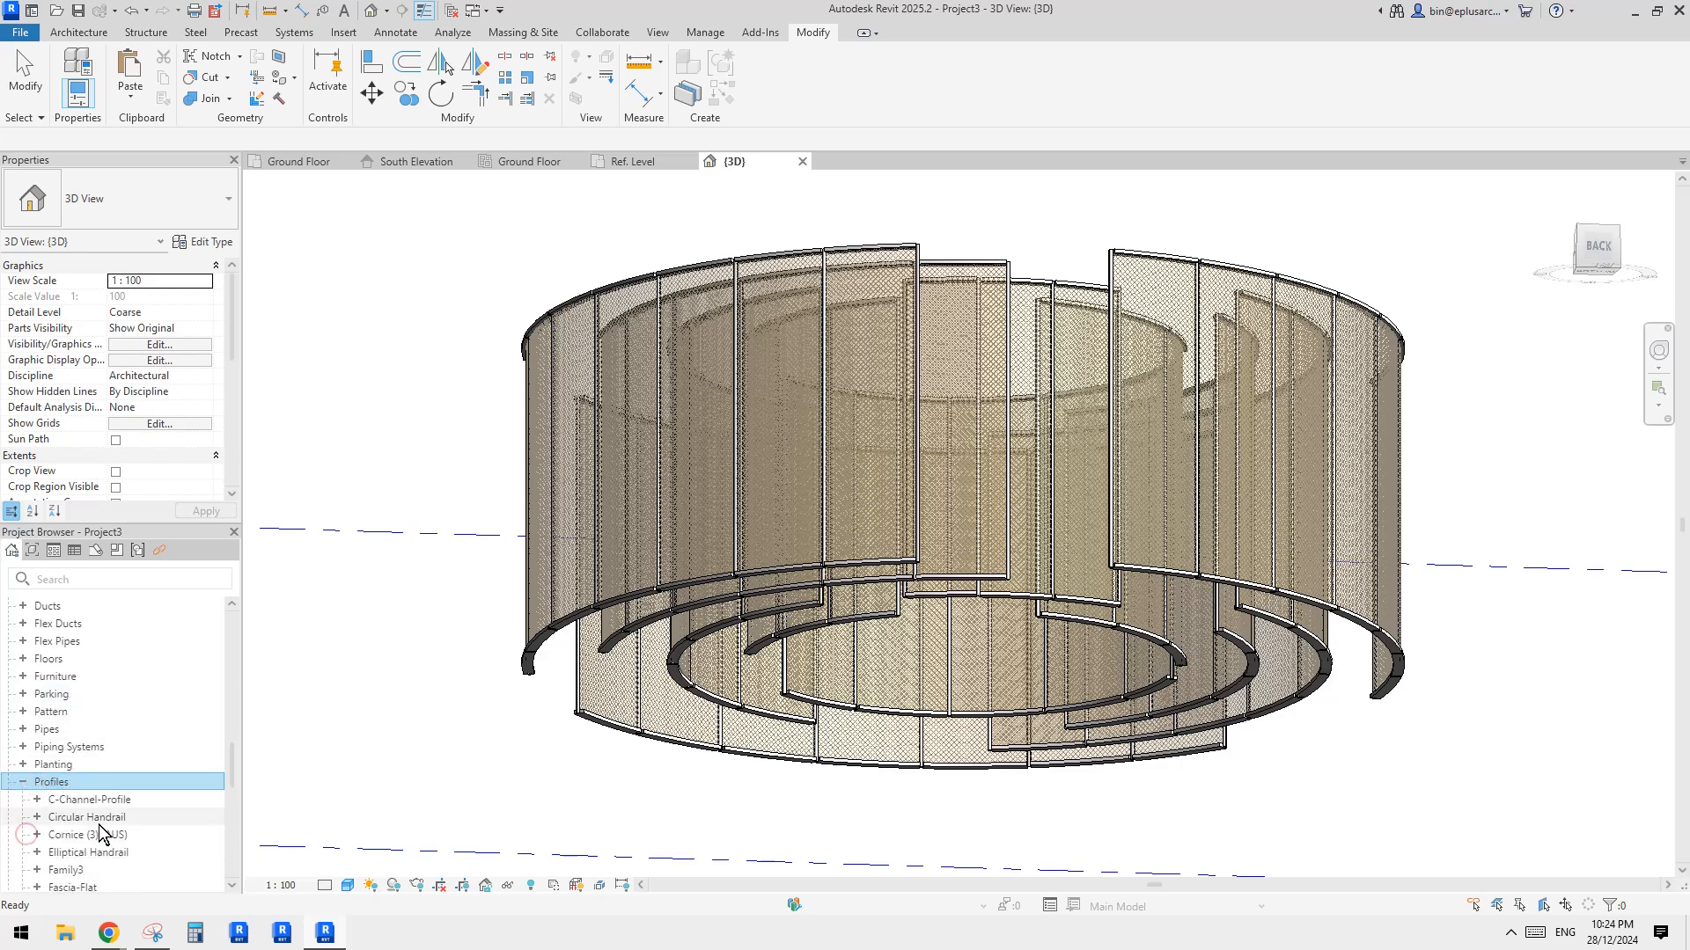
scroll(99, 831, down, 6)
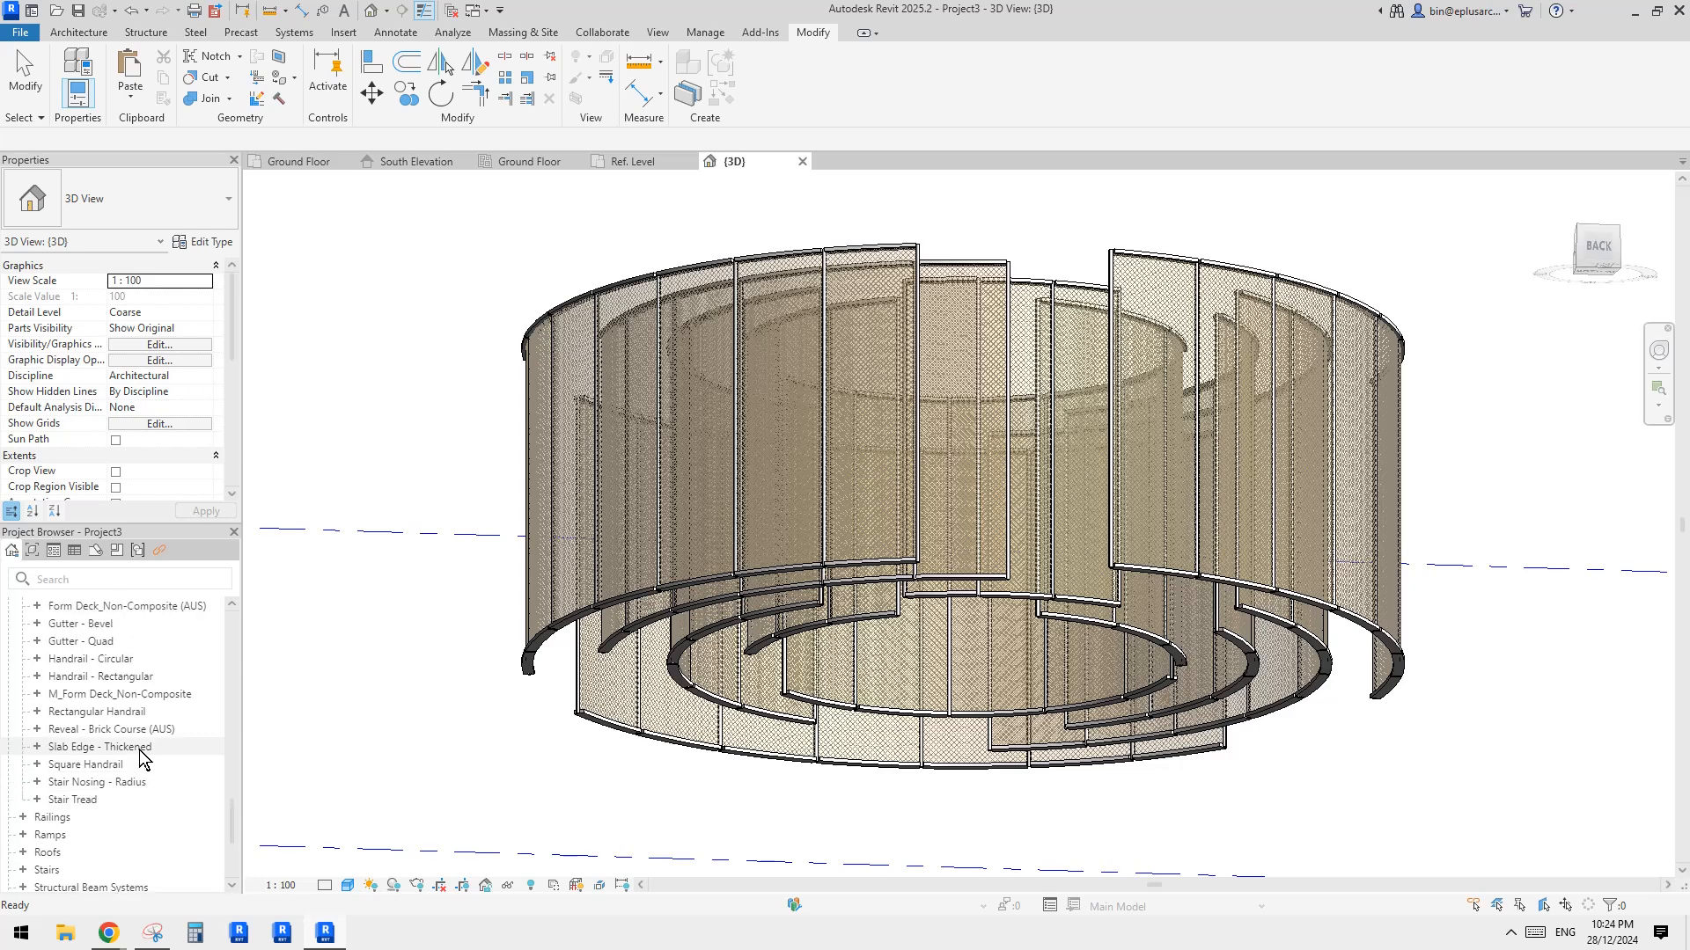
scroll(139, 749, up, 2)
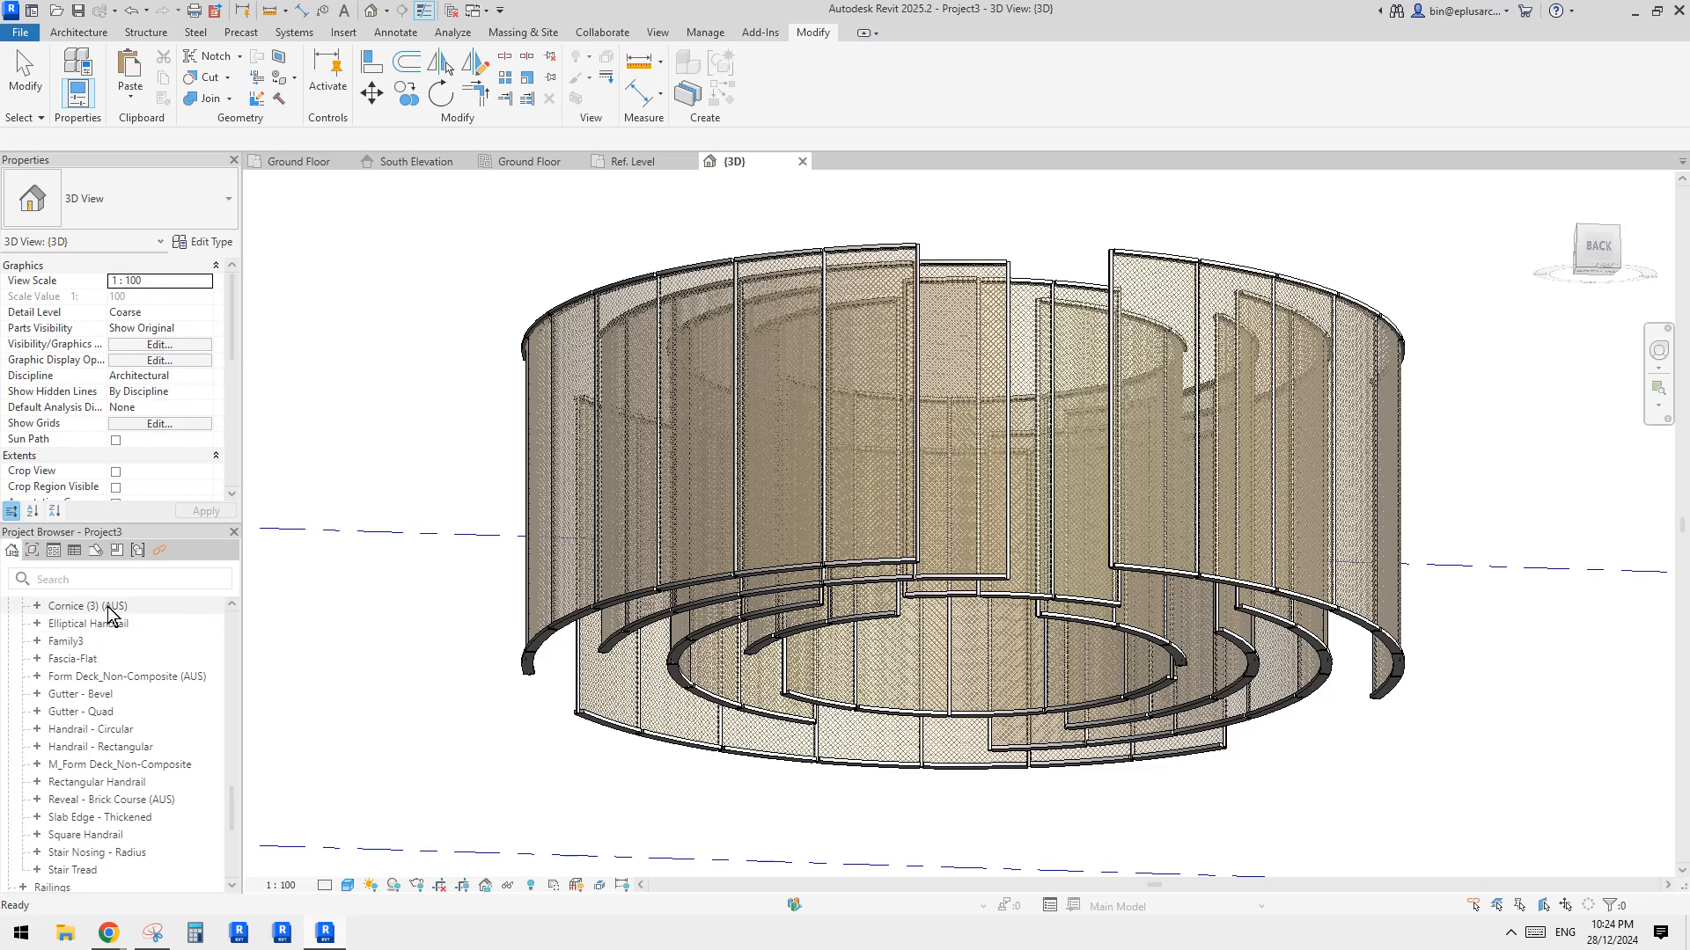
scroll(103, 673, up, 3)
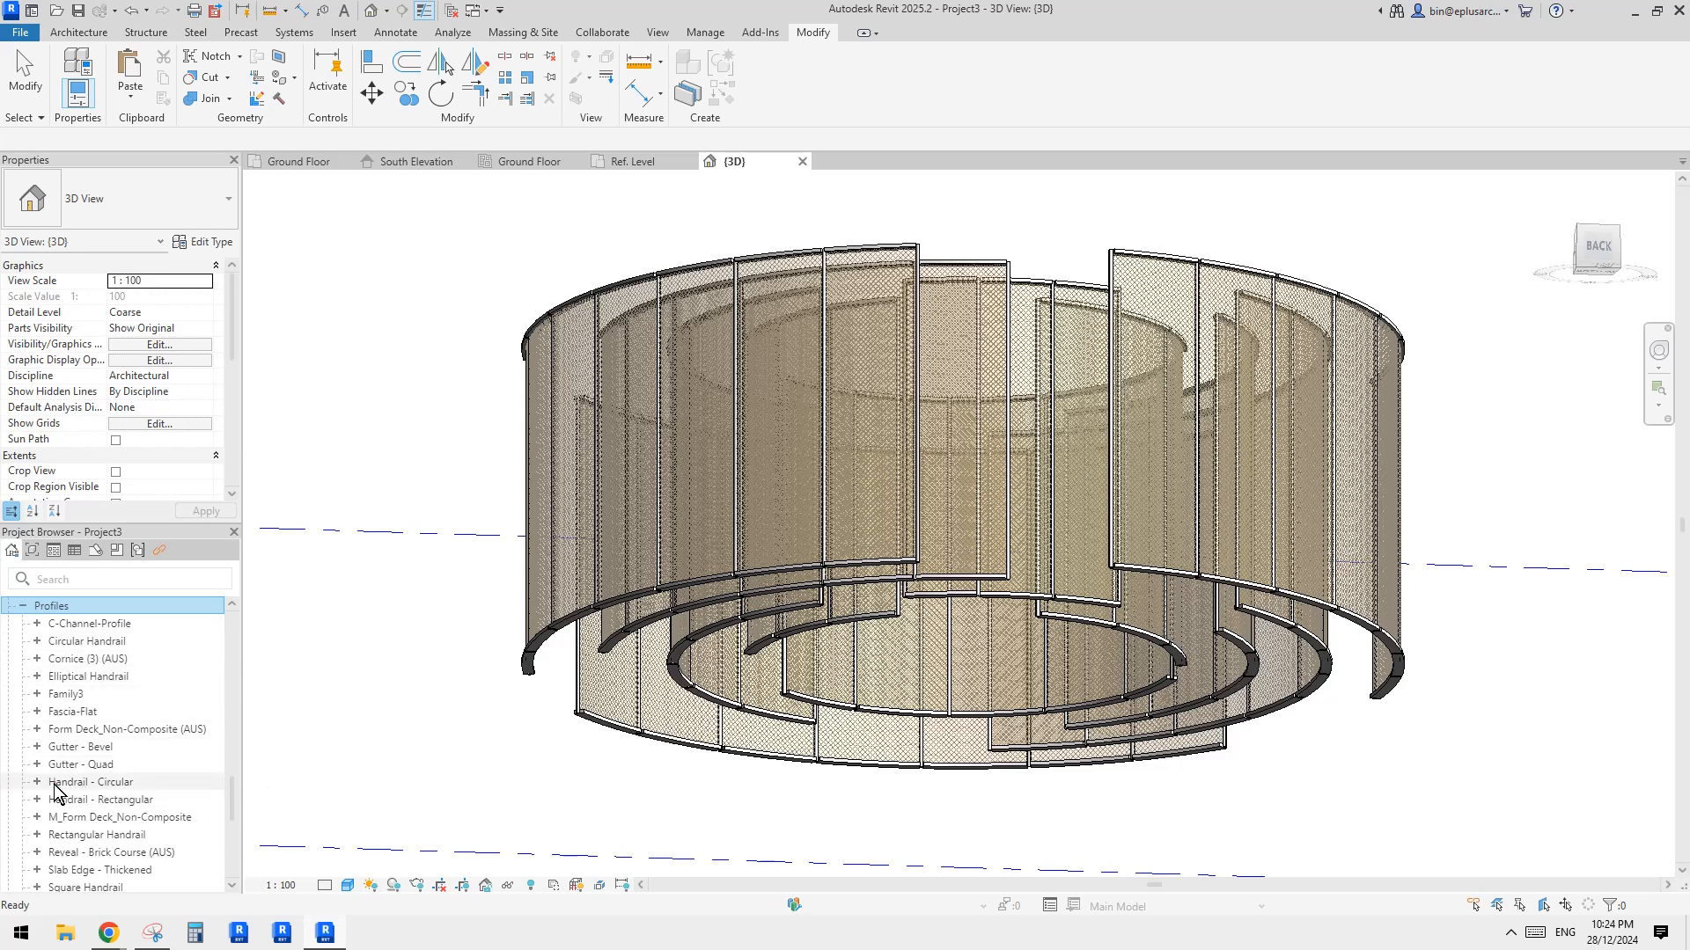
Step: Expand the Handrail - Circular profile family and select its 30mm type
click(41, 783)
click(38, 782)
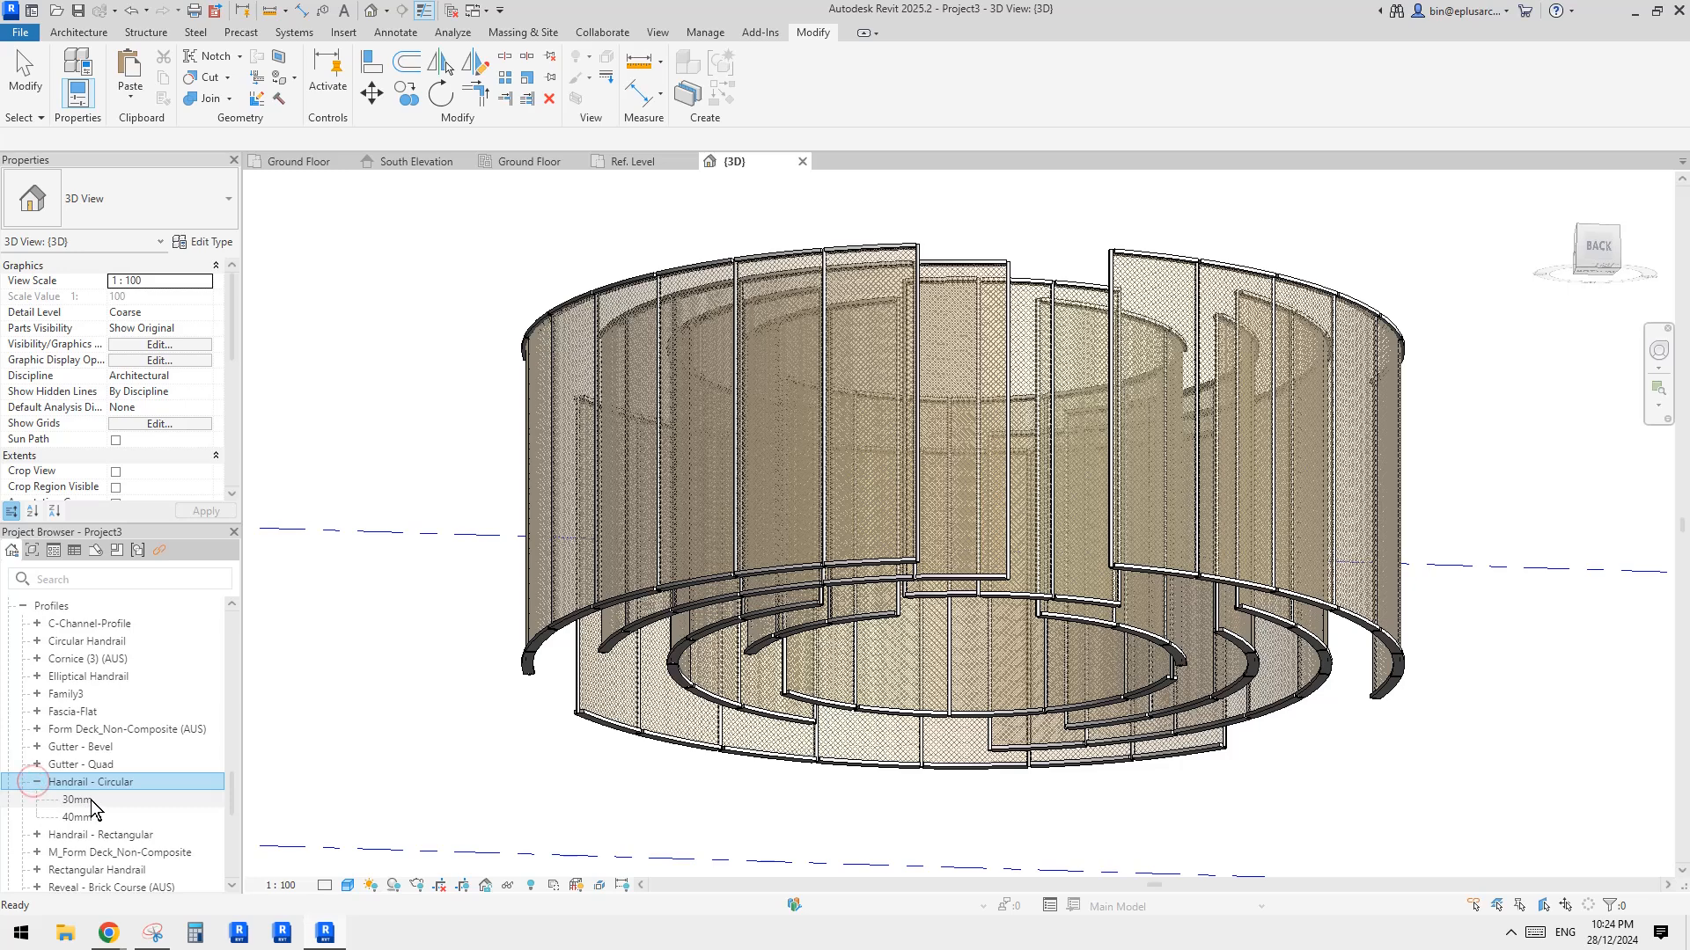
click(80, 800)
click(107, 784)
click(88, 800)
click(115, 786)
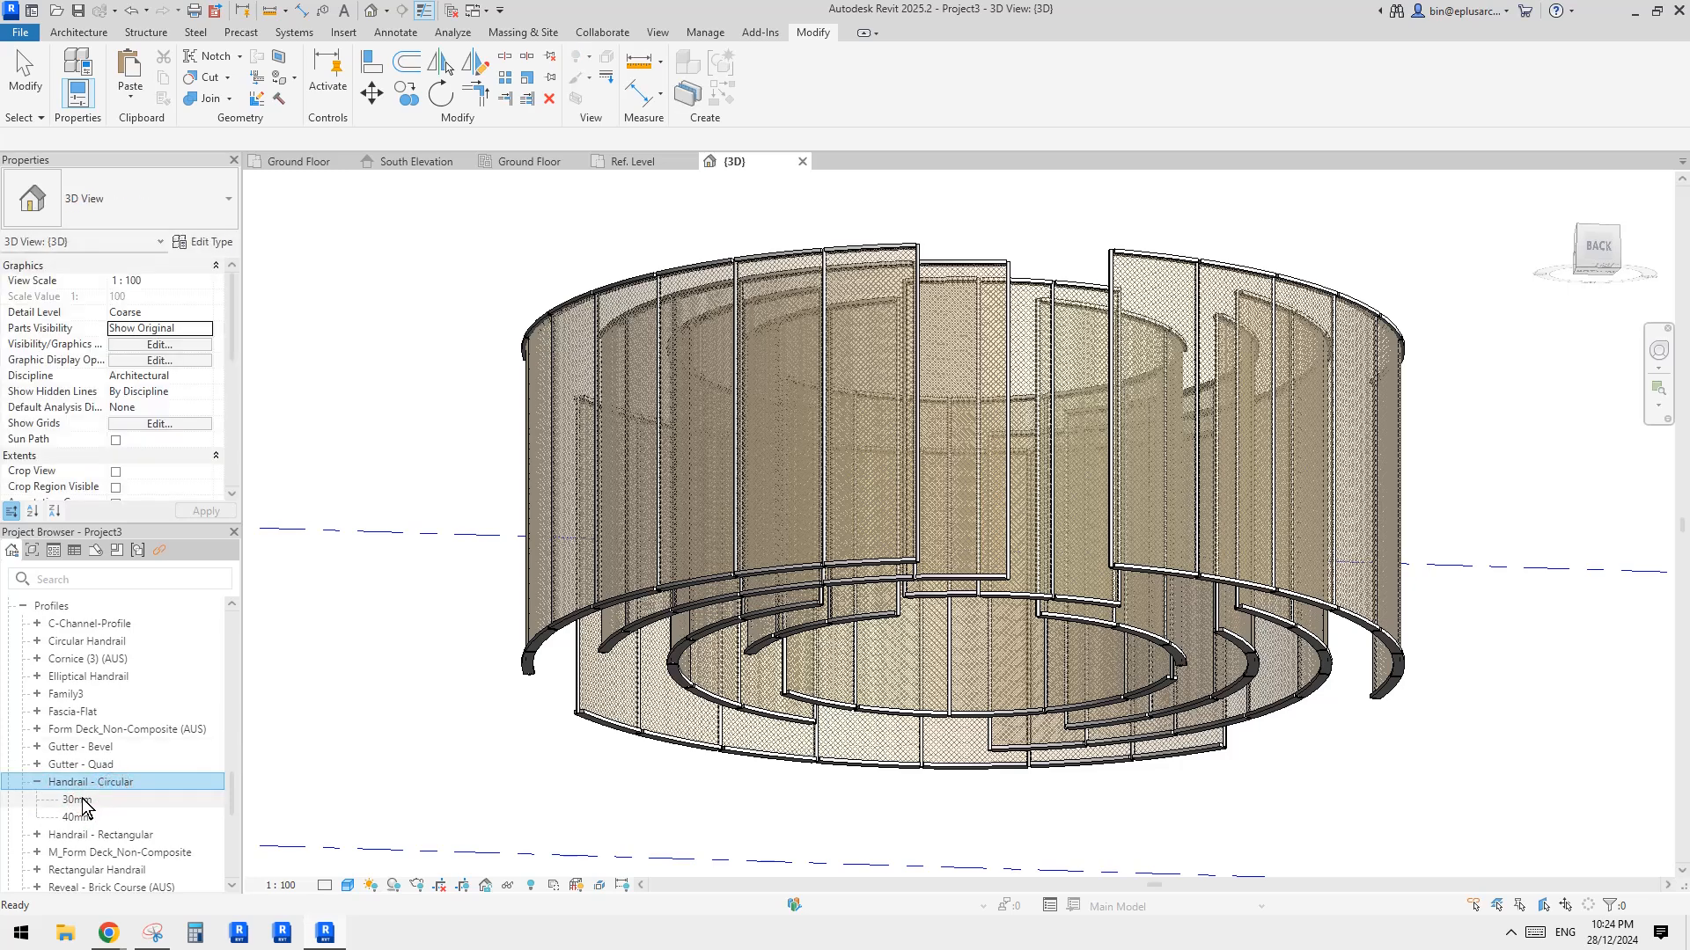
click(86, 801)
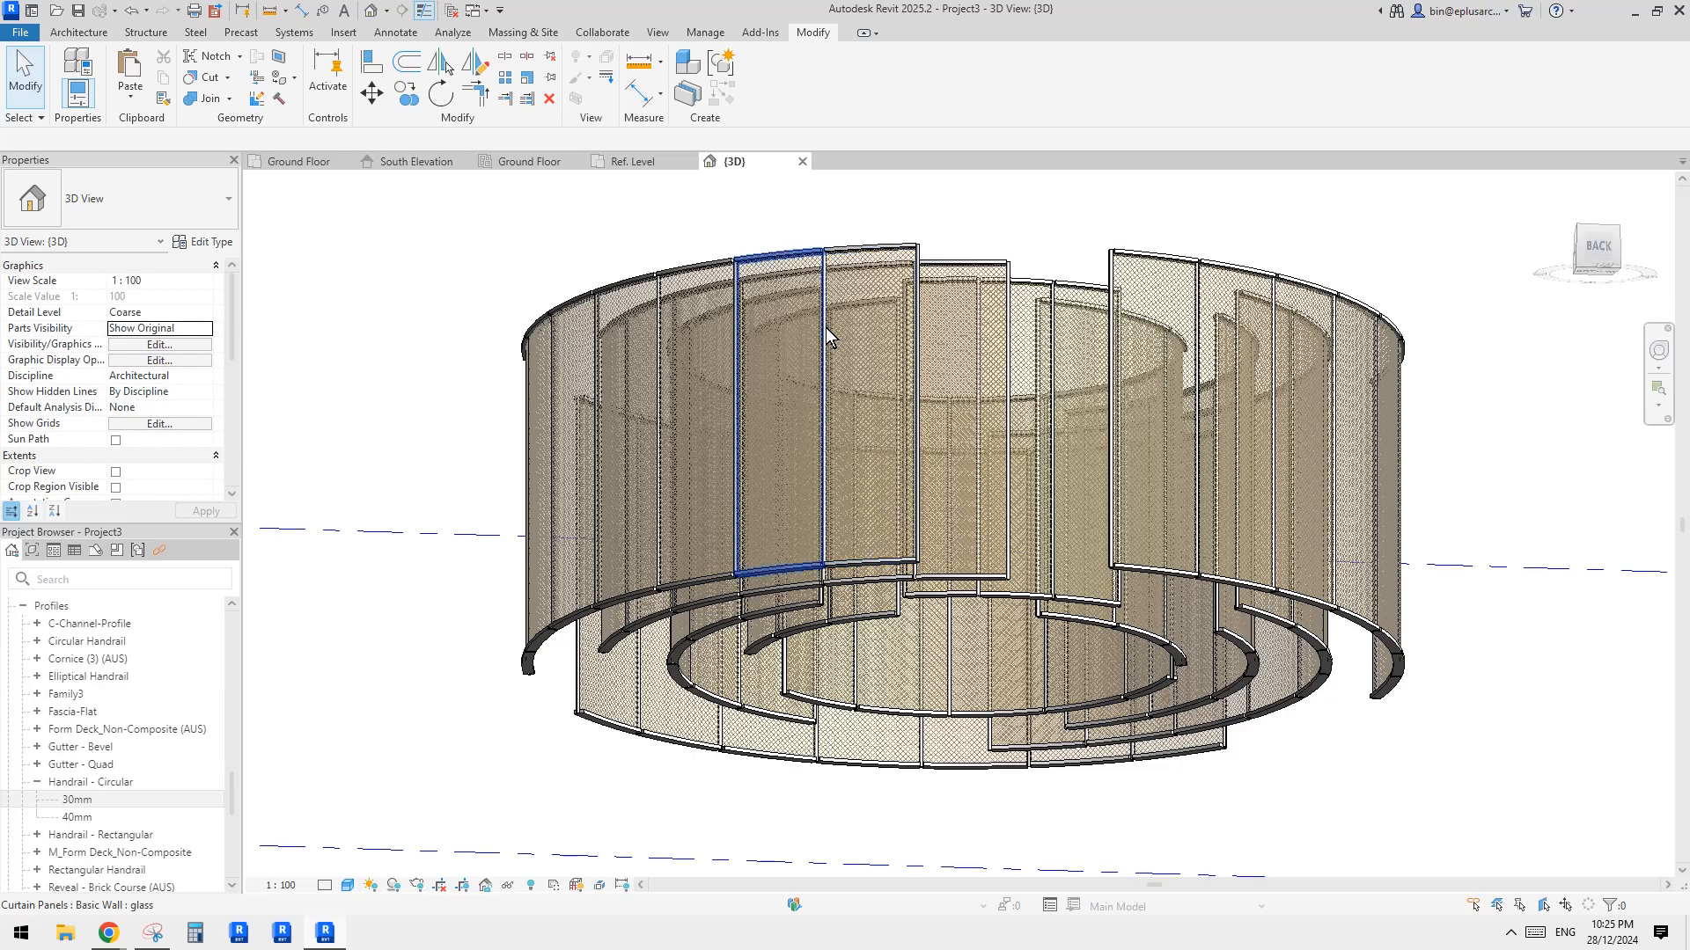
Step: Check the mullion type used on the vertical end edge of the outer curved curtain wall
scroll(901, 292, up, 5)
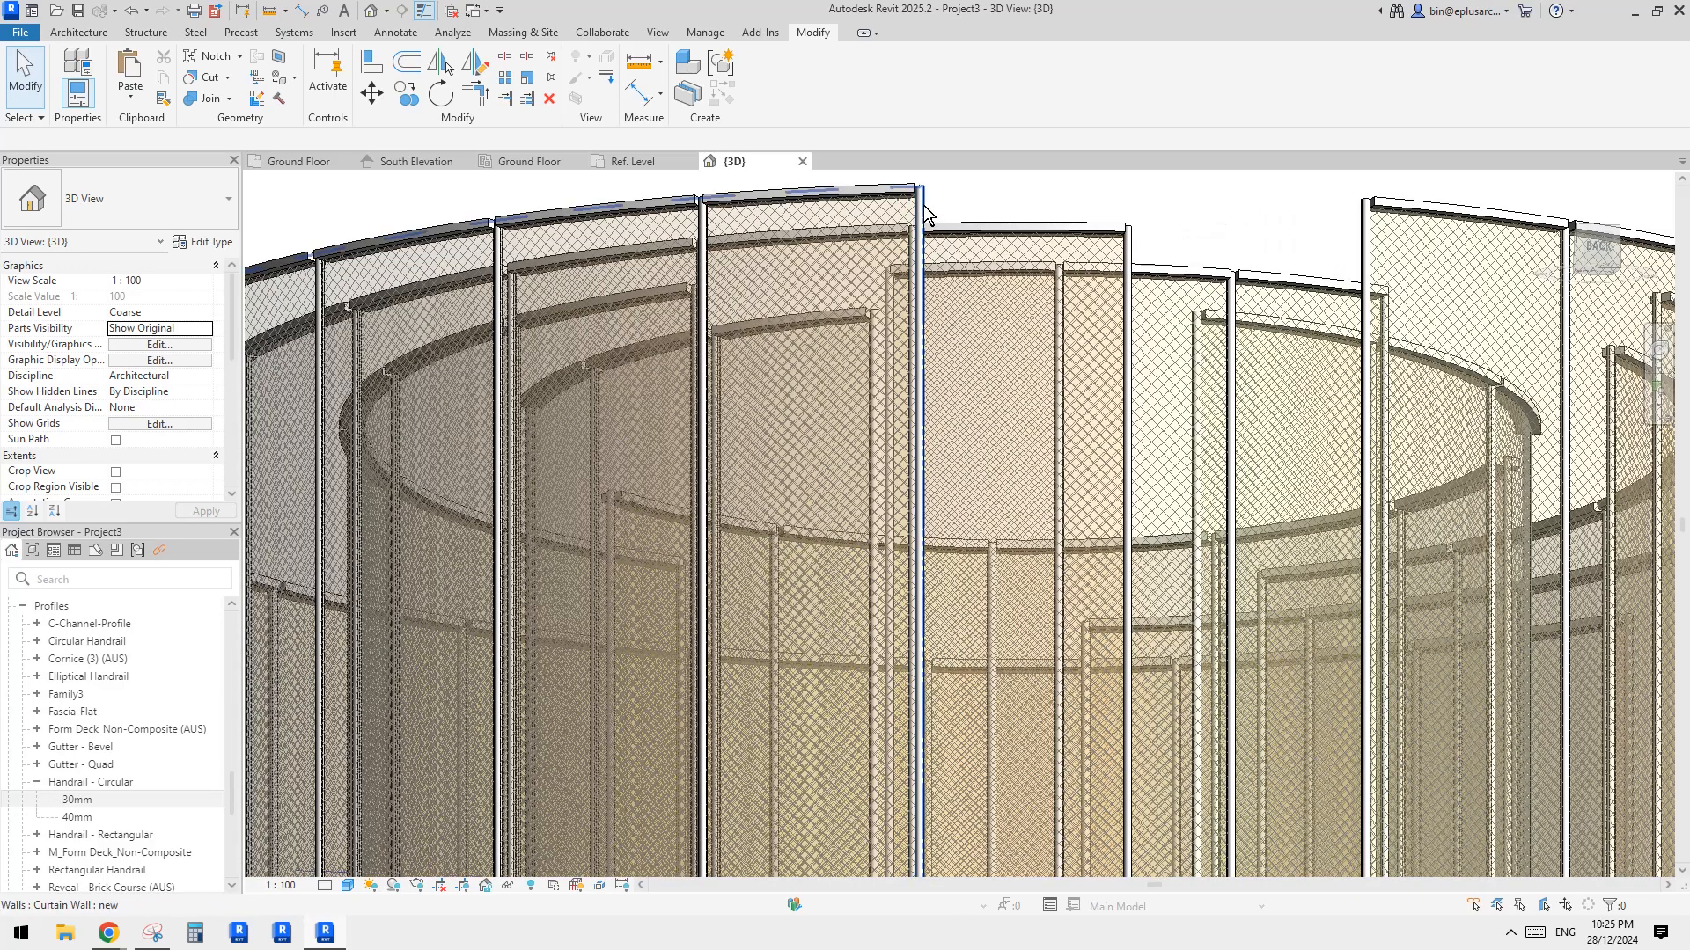
click(924, 214)
click(921, 216)
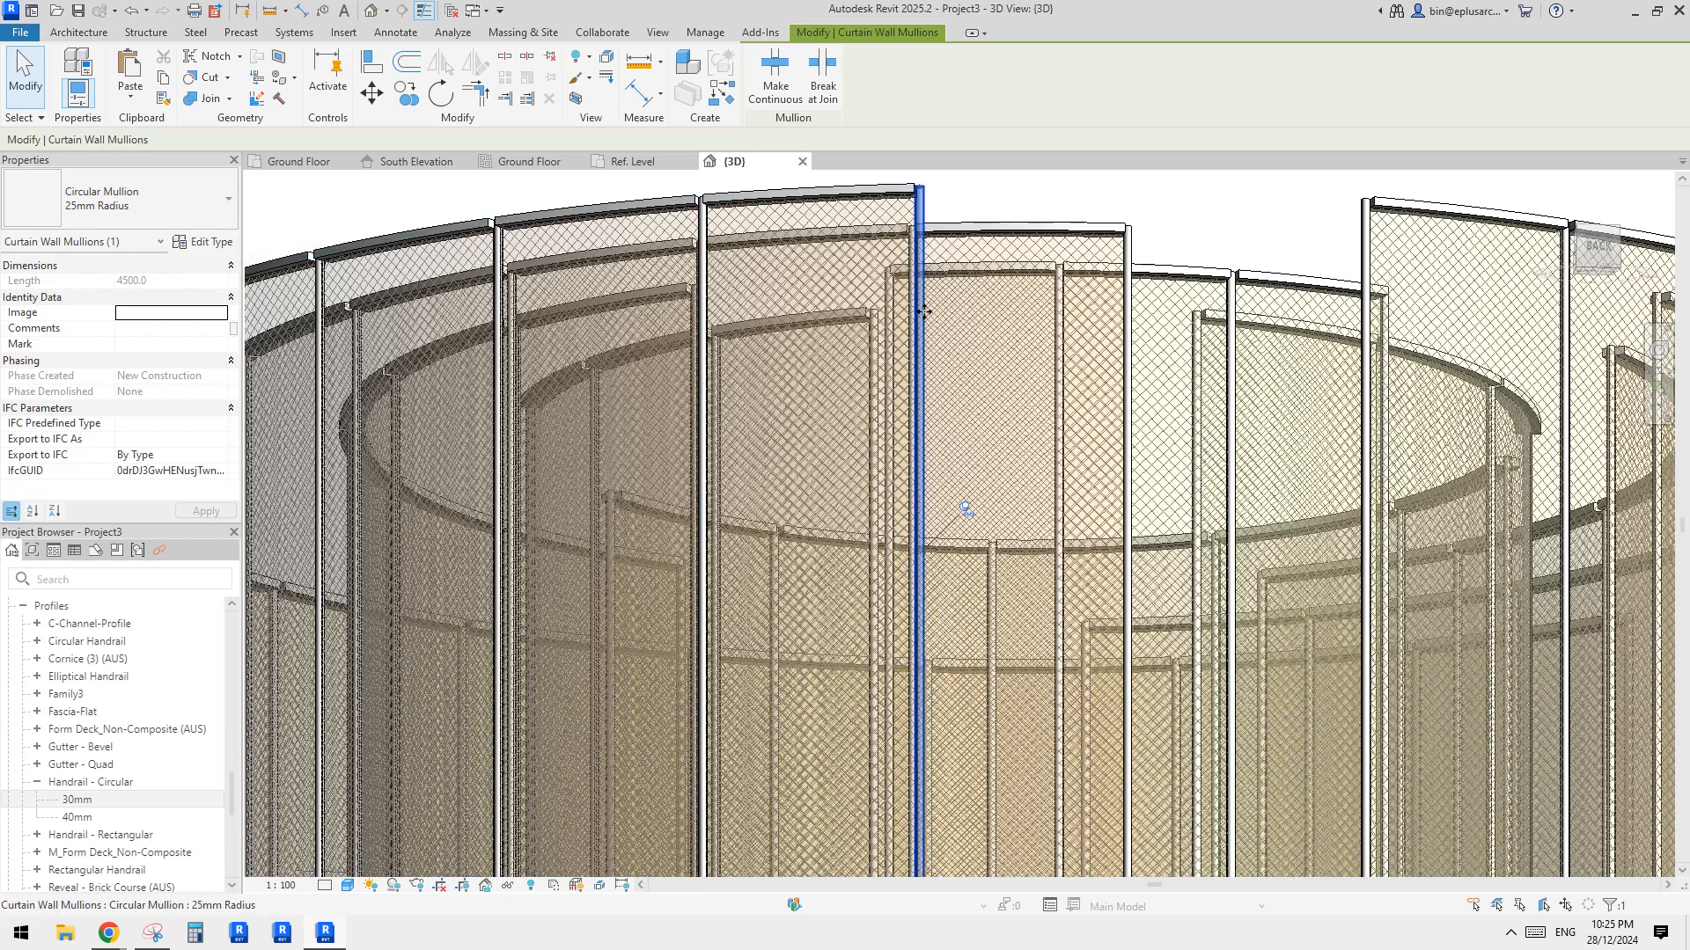
scroll(924, 310, down, 10)
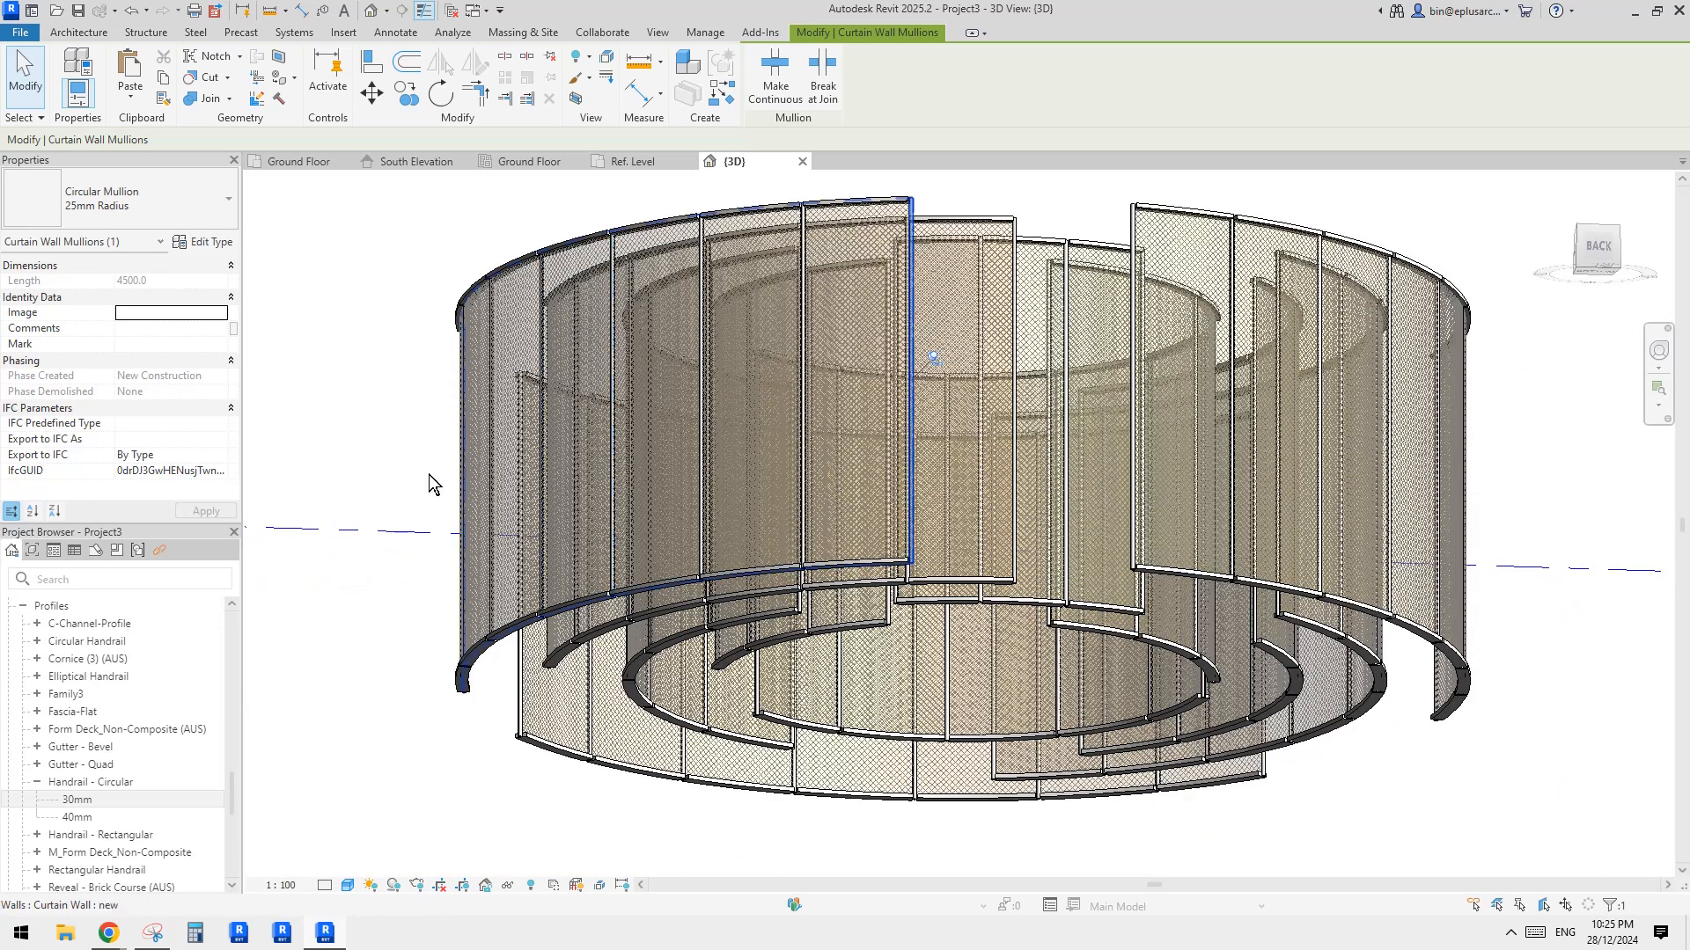
click(429, 474)
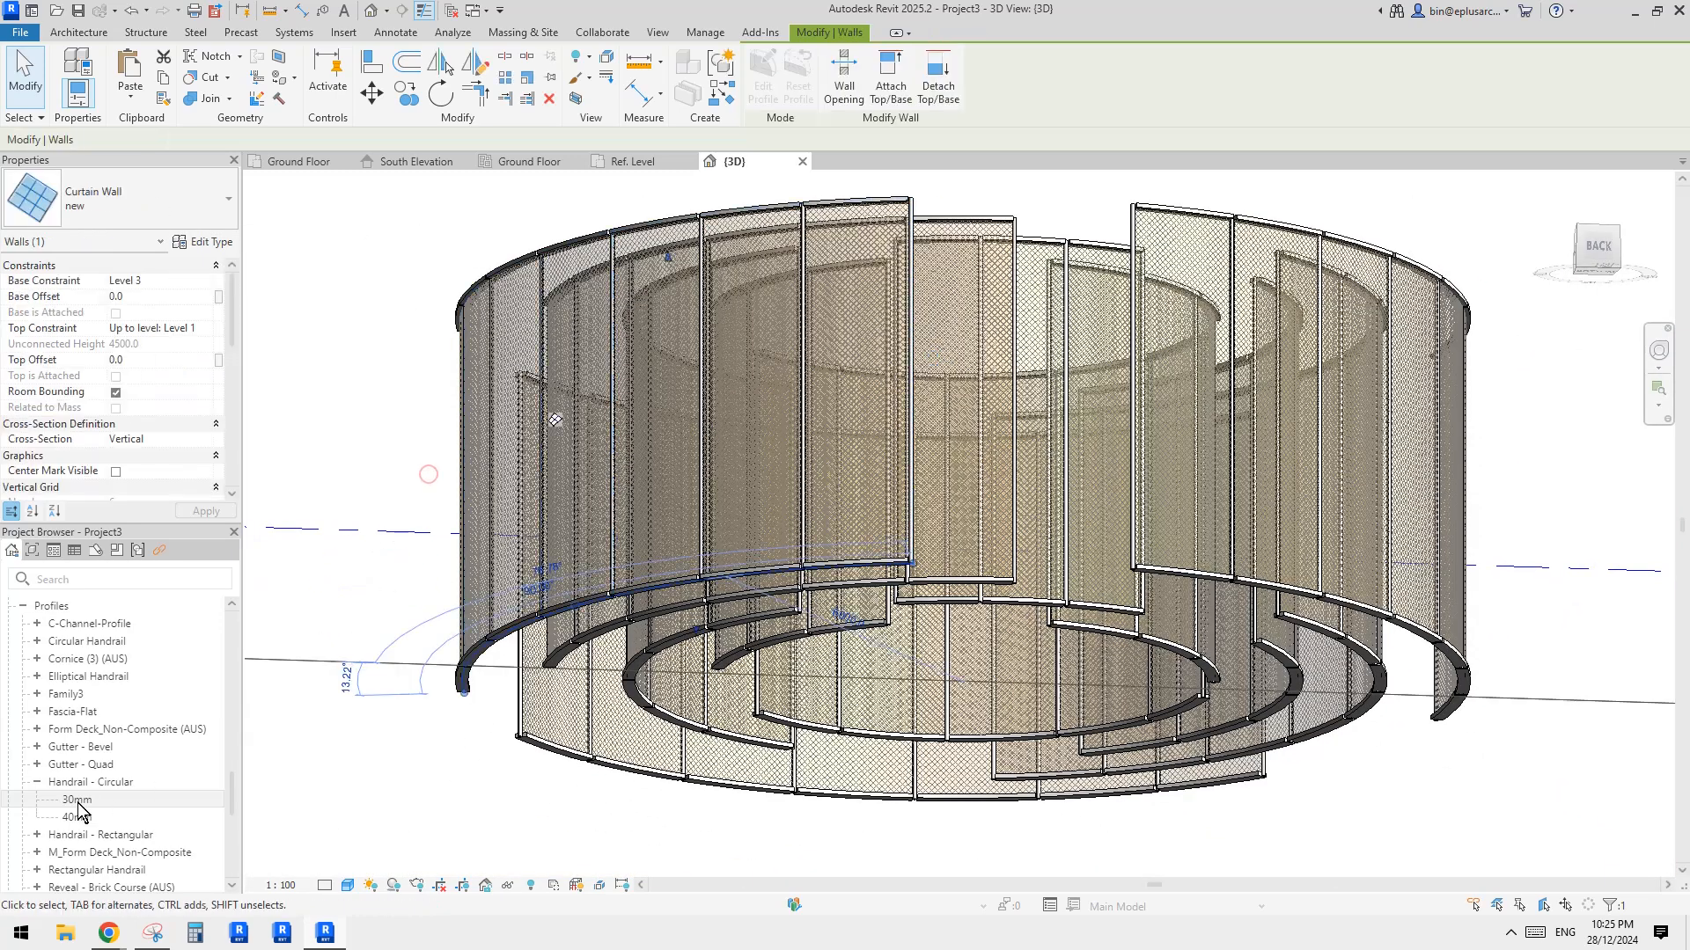
Step: Open the Handrail - Circular profile family for editing
click(97, 785)
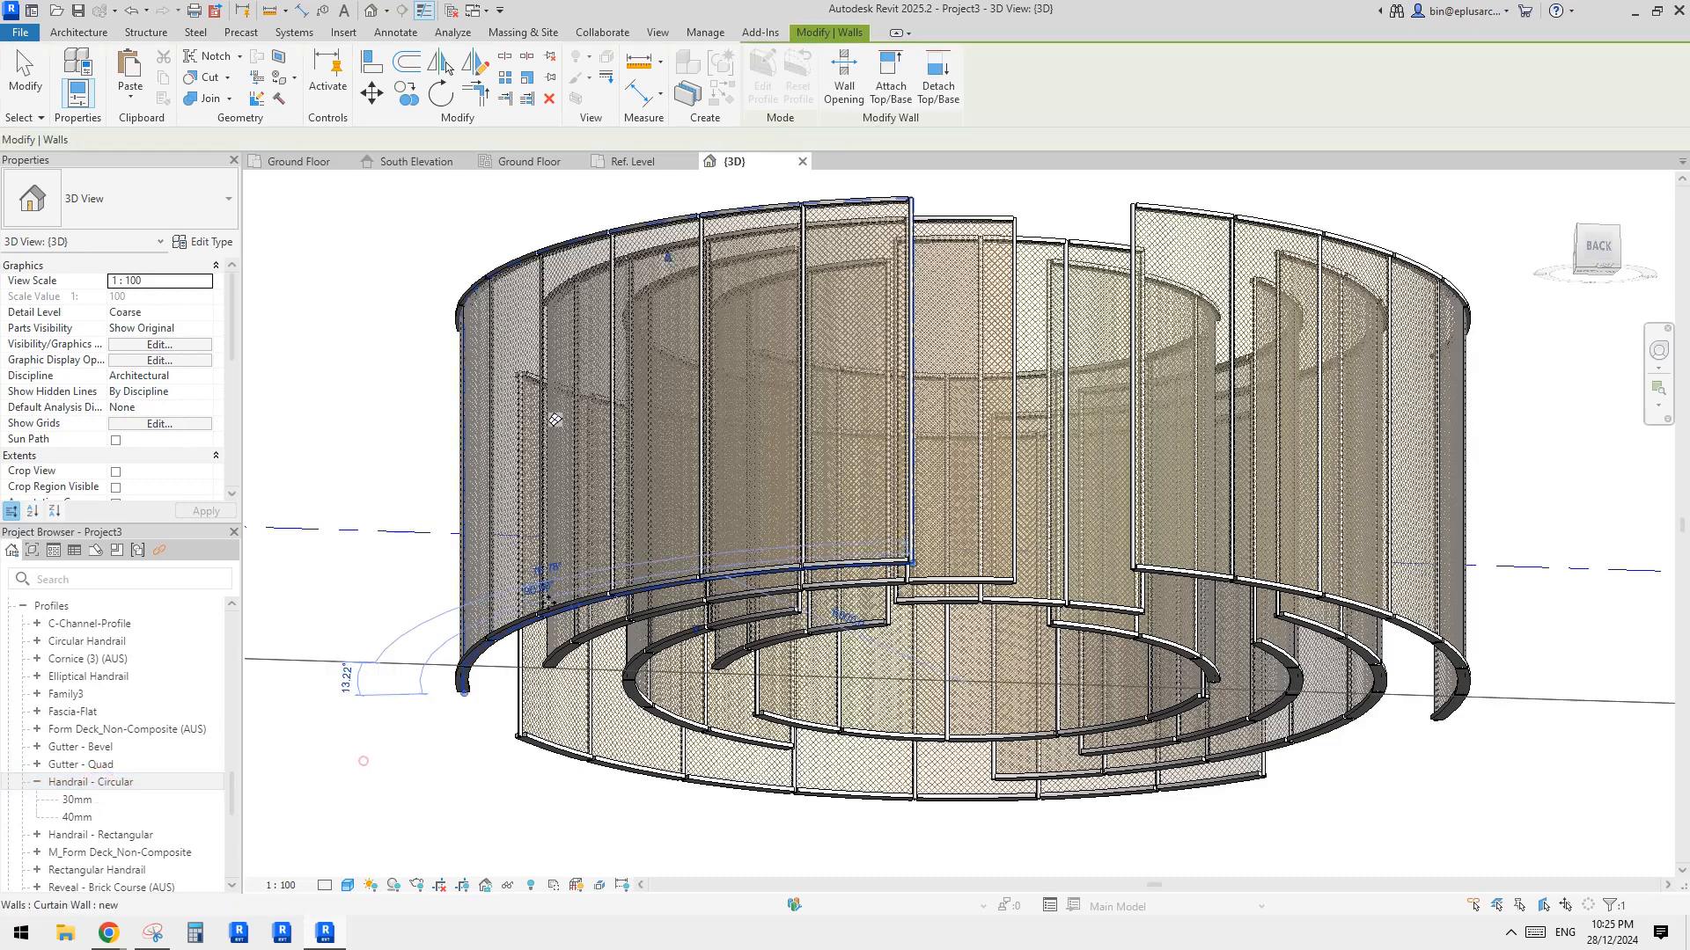
shift+middle_drag(556, 420, 369, 765)
right_click(106, 782)
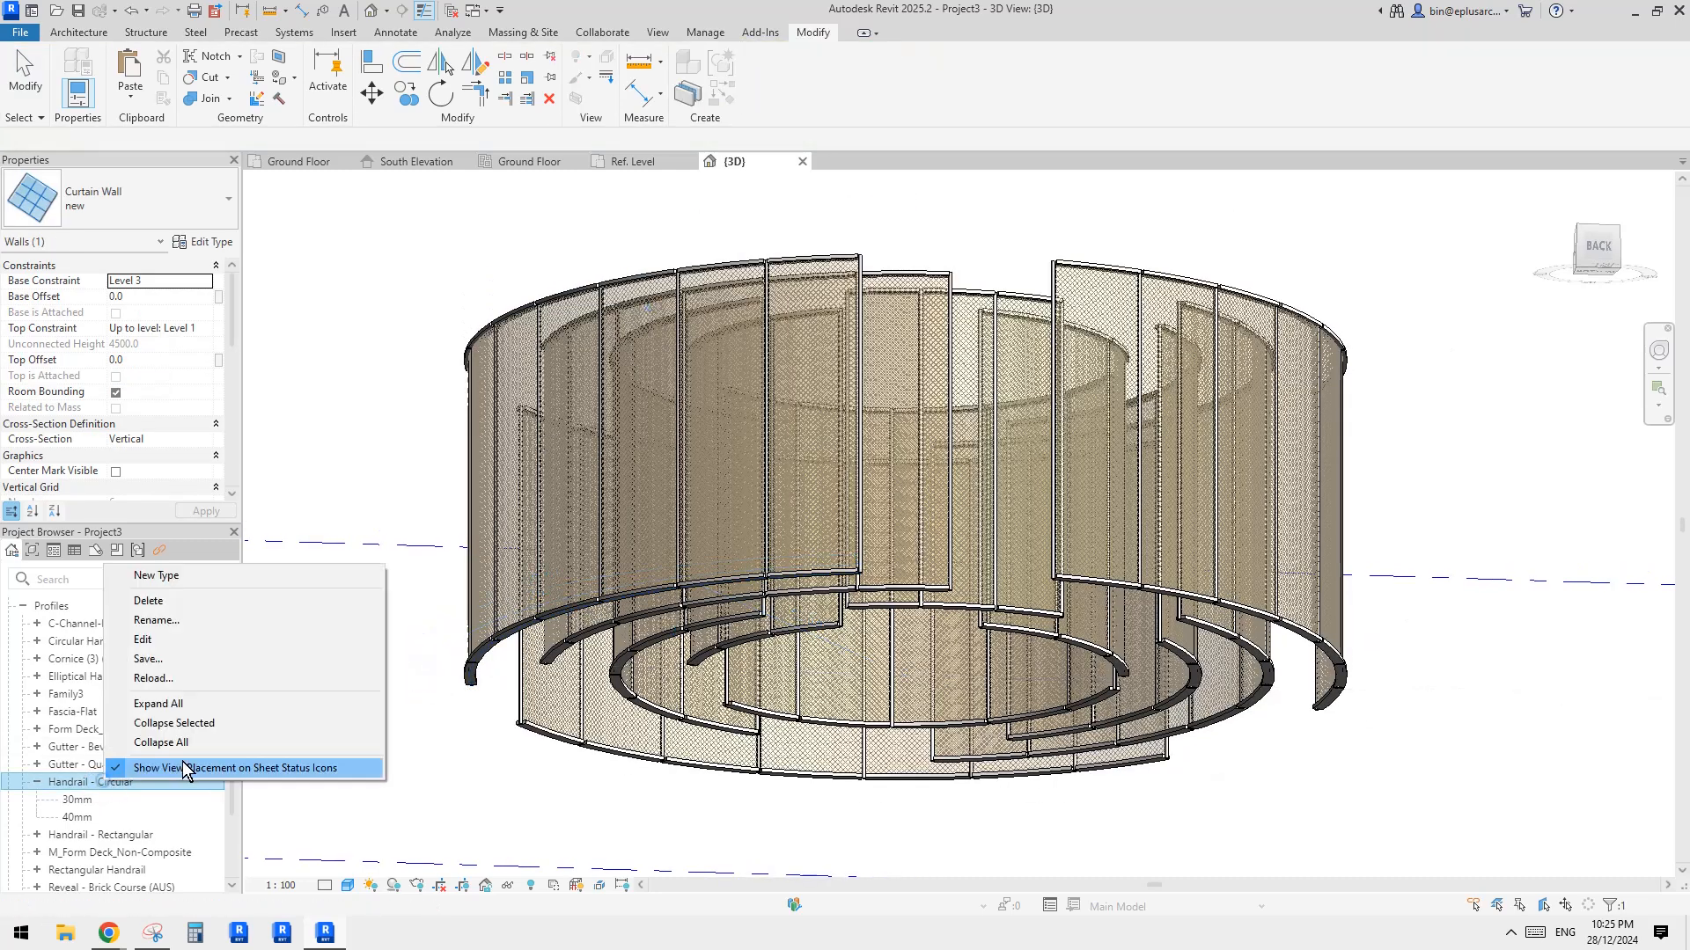
click(149, 640)
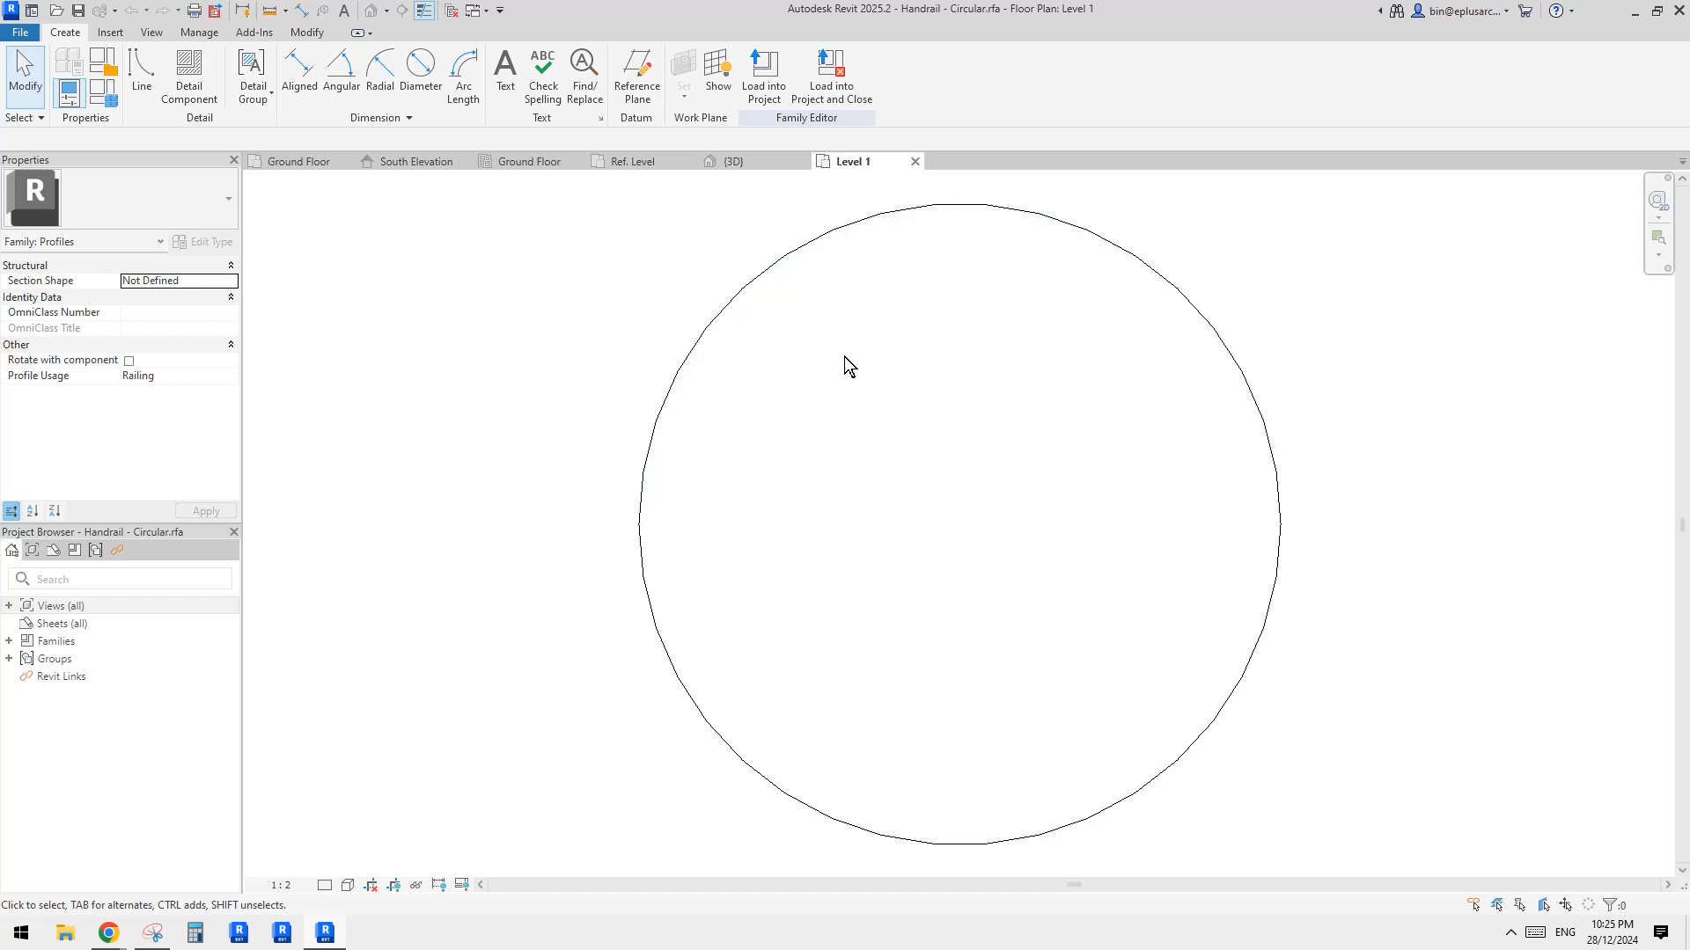
Step: Set the profile family's Profile Usage to <Generic>
click(209, 379)
click(234, 379)
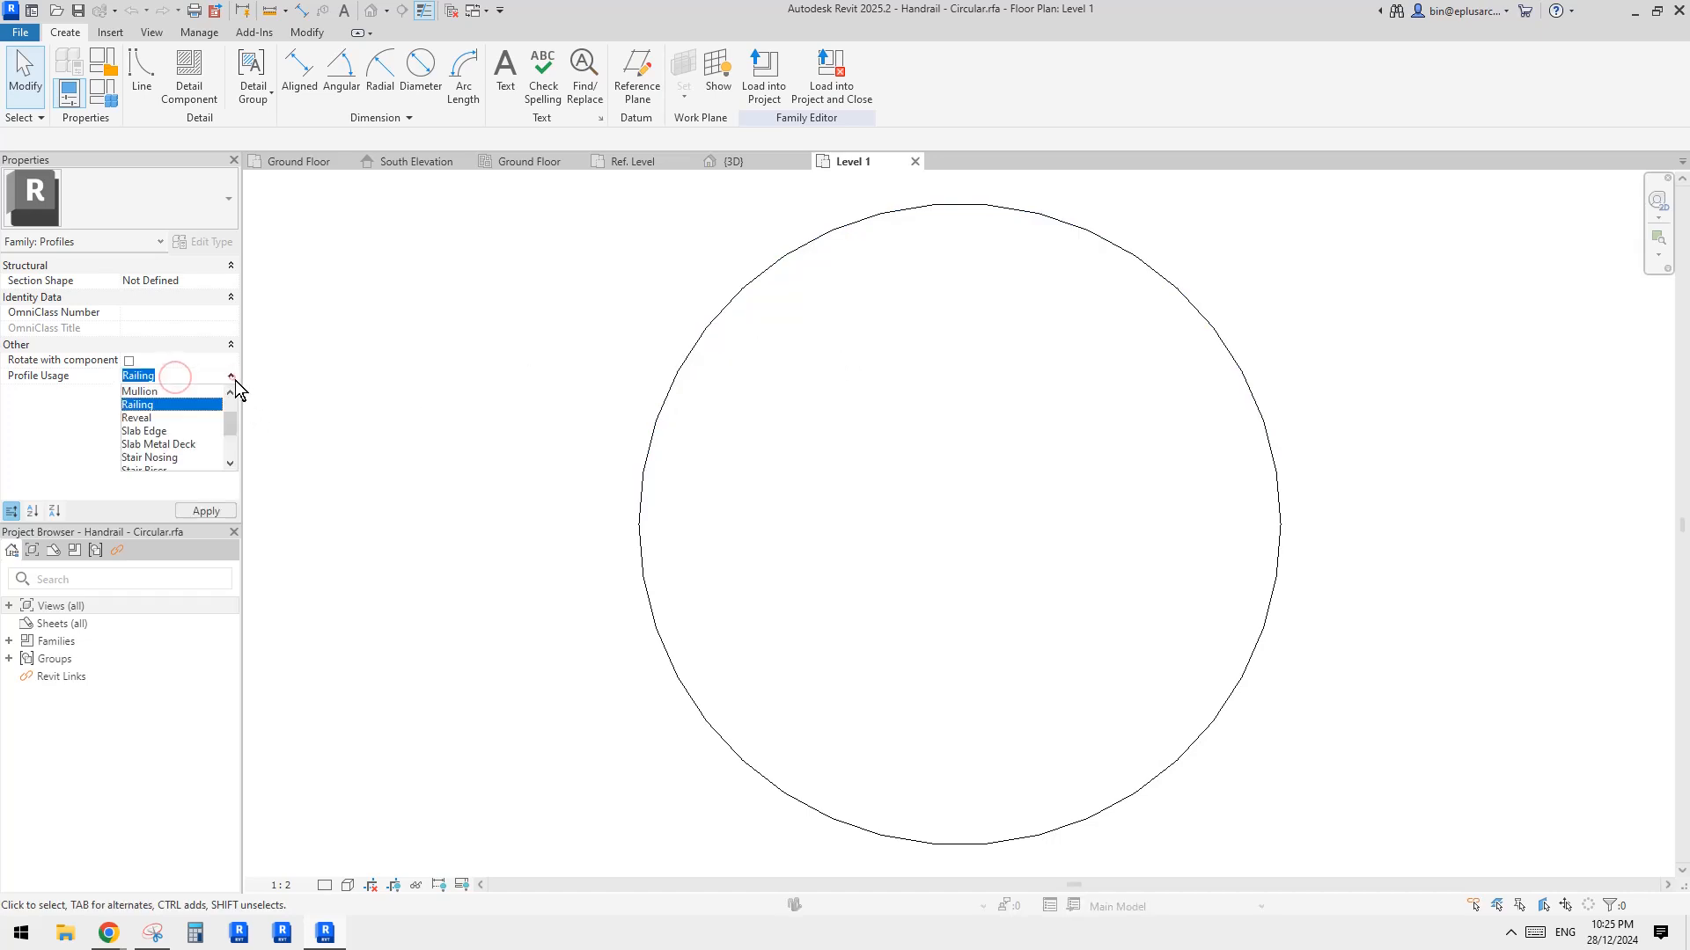
scroll(232, 419, up, 2)
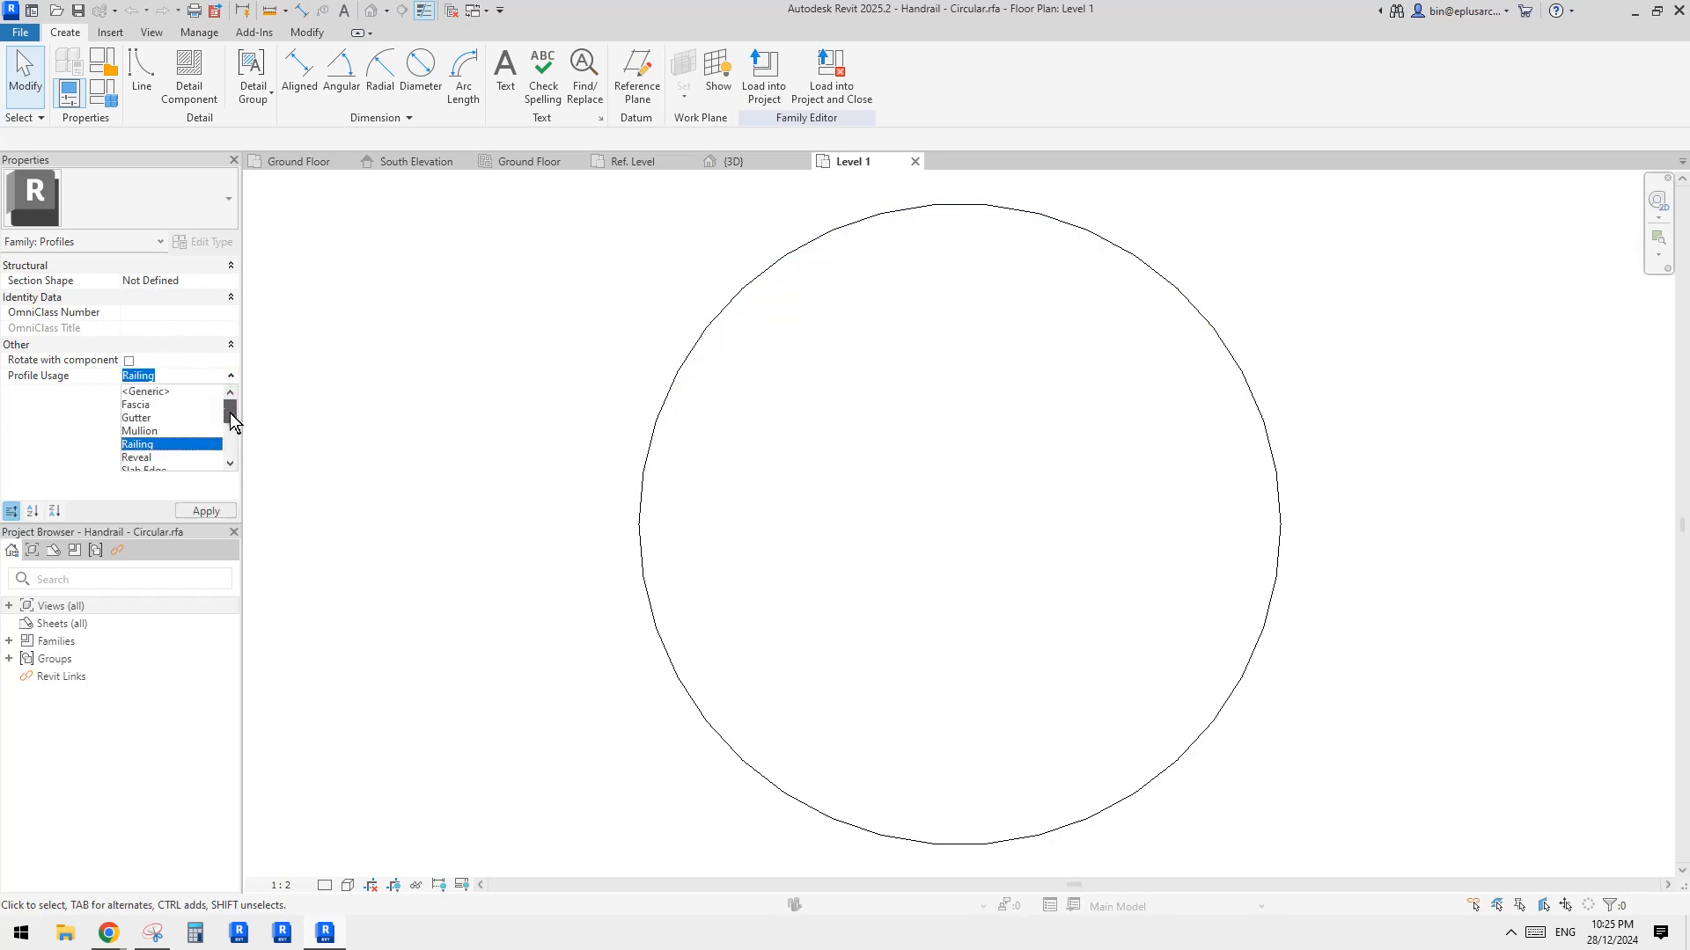
click(148, 392)
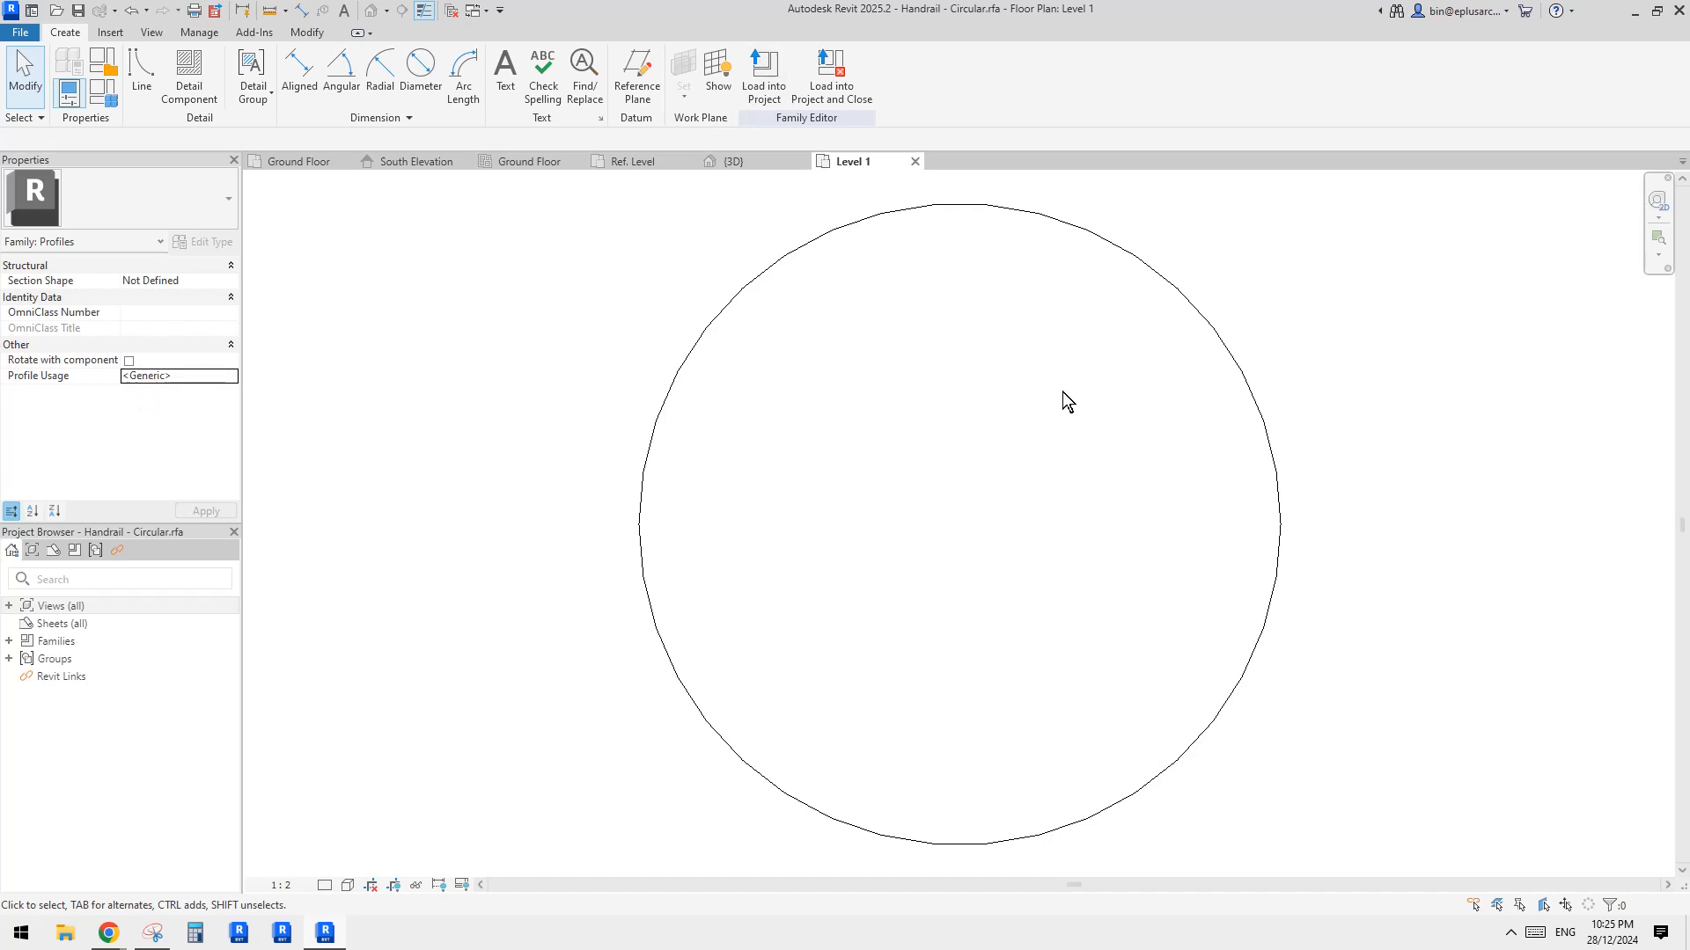
Step: Load the edited profile family into Project3, overwriting the existing version and its parameter values
click(764, 75)
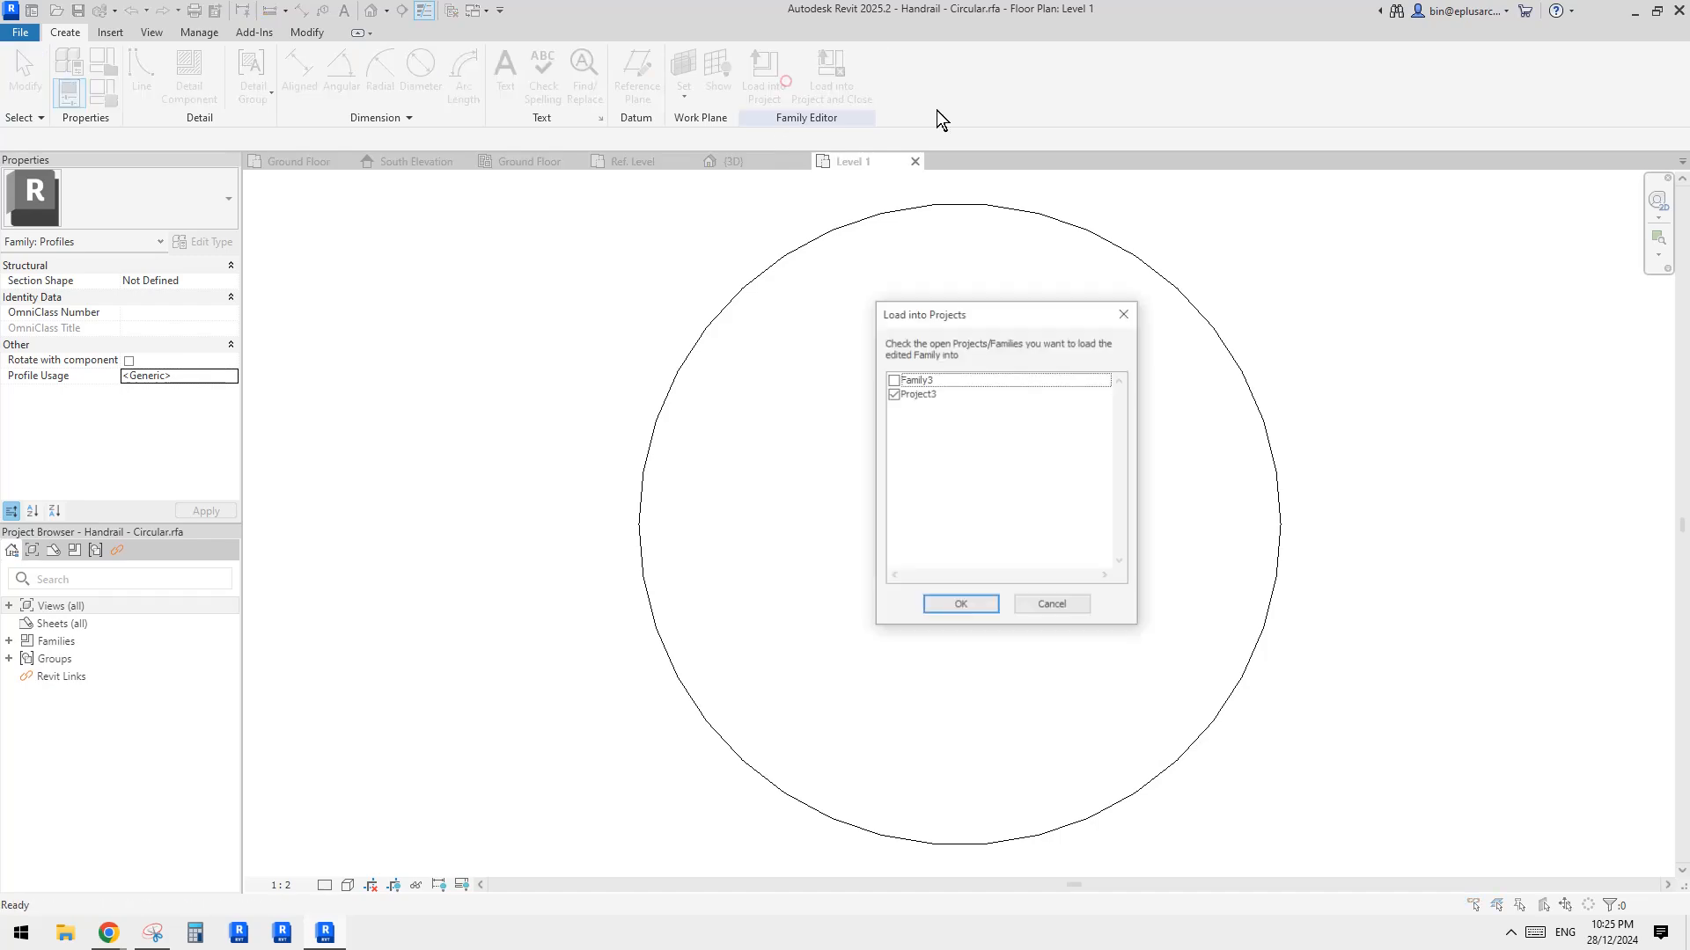
click(965, 605)
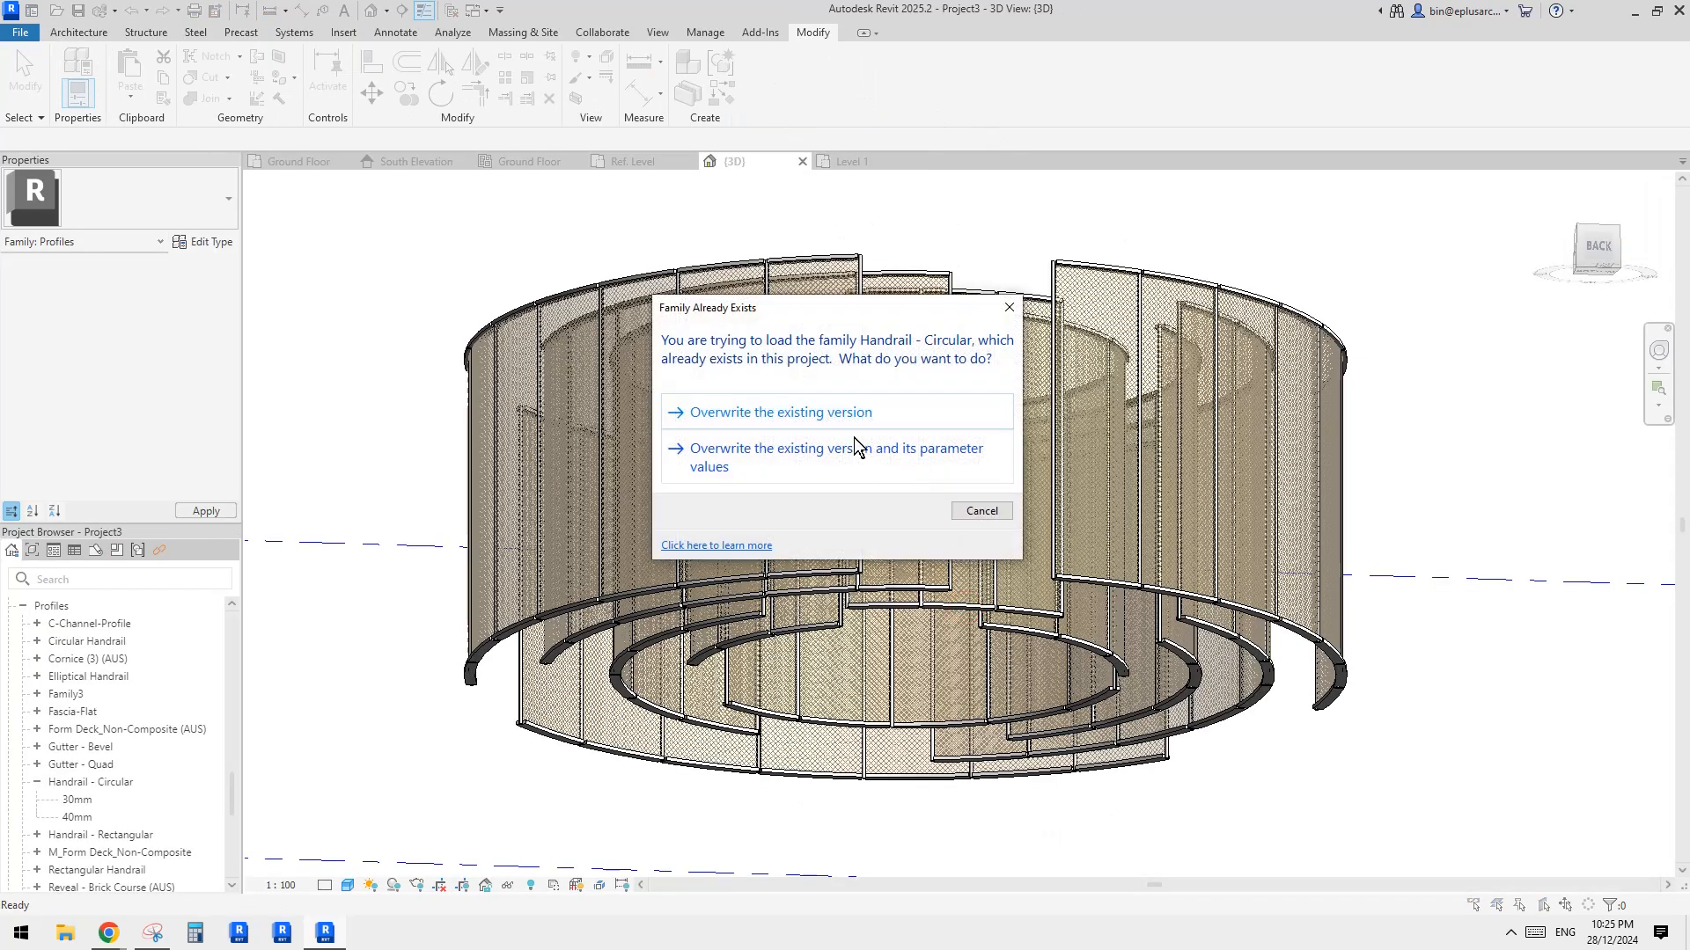
click(783, 471)
Step: Locate the reloaded Handrail - Circular family among the project's profile families and expand its types
scroll(220, 687, down, 5)
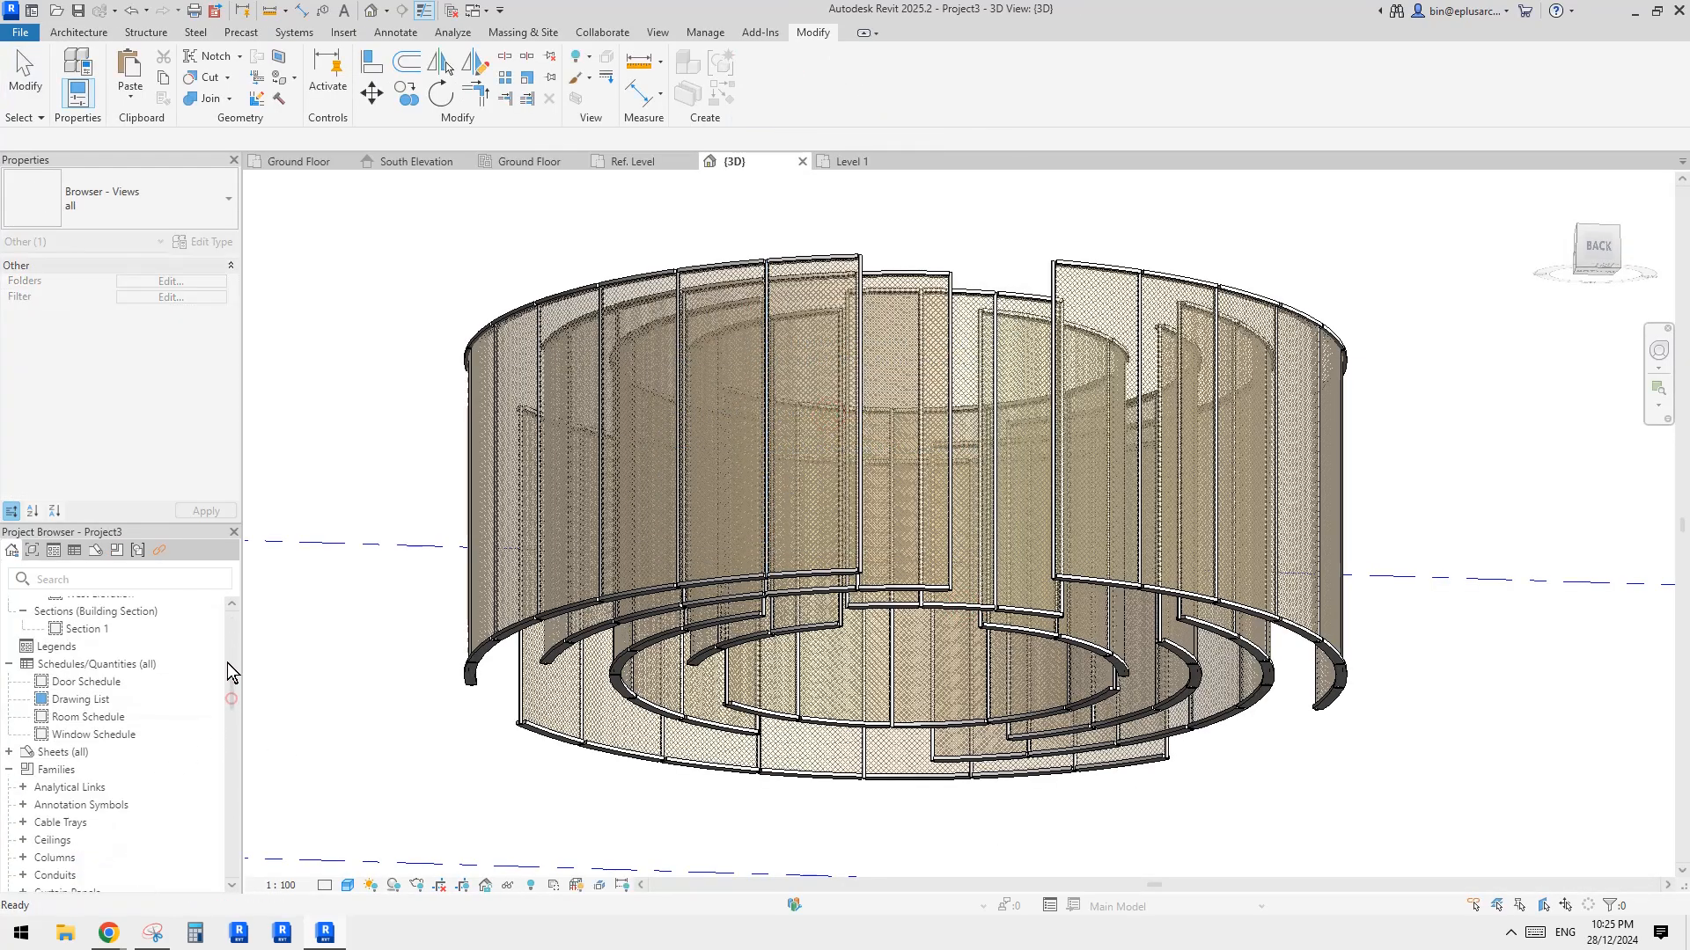
click(117, 550)
scroll(115, 739, down, 10)
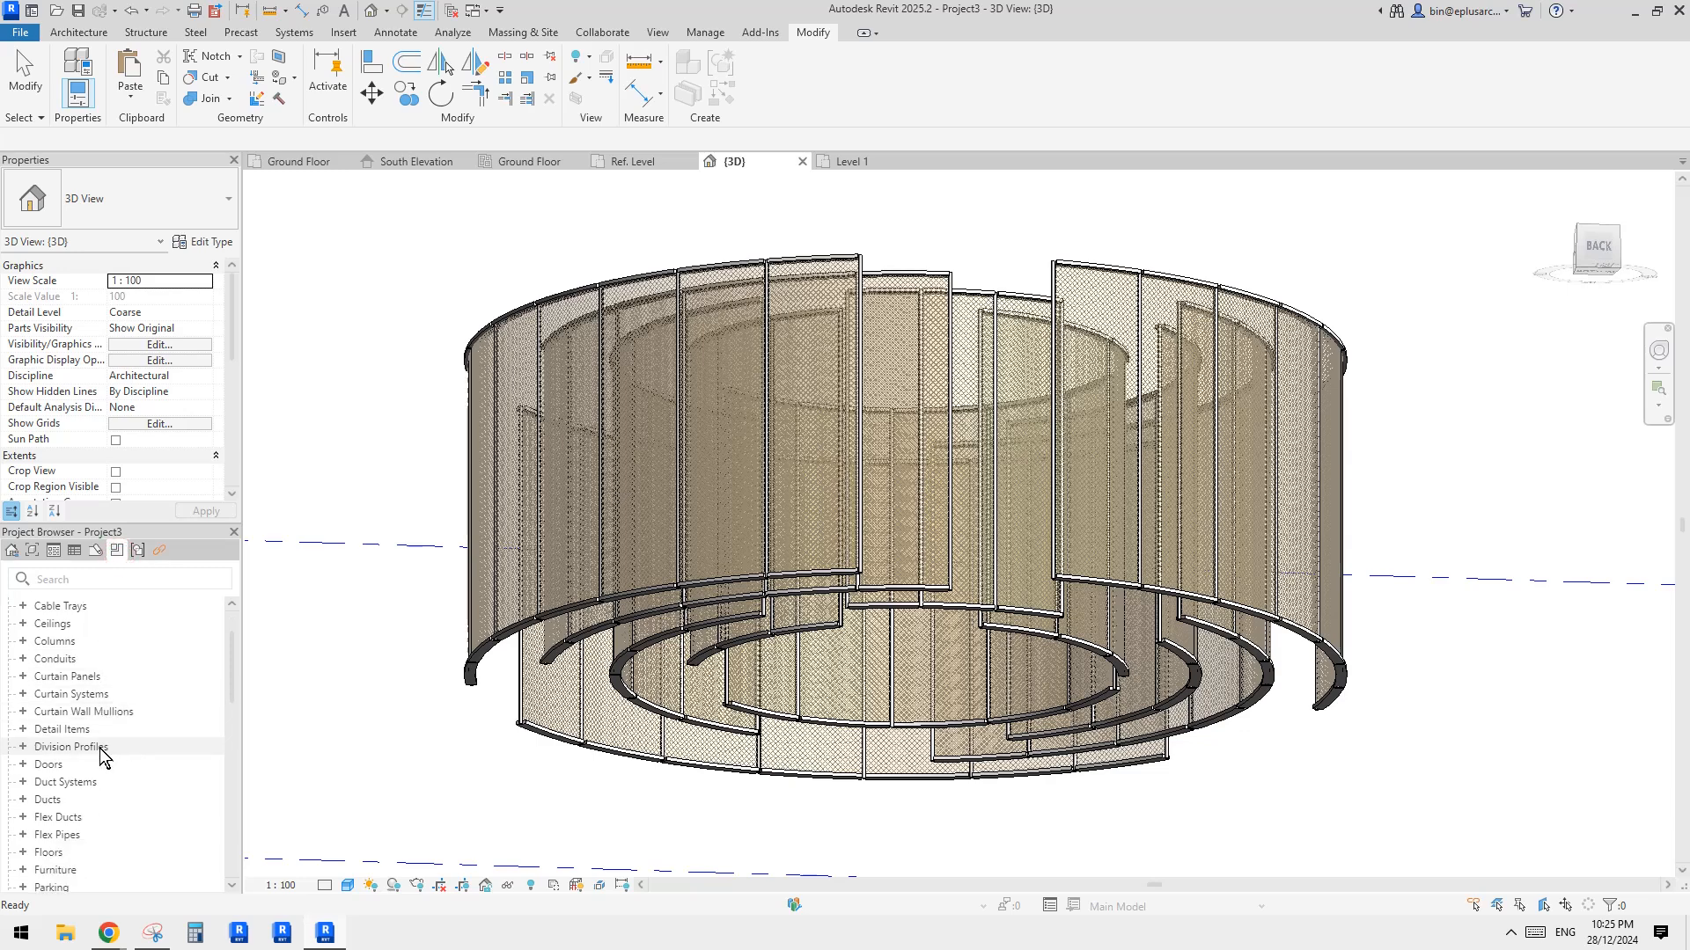
scroll(124, 744, up, 1)
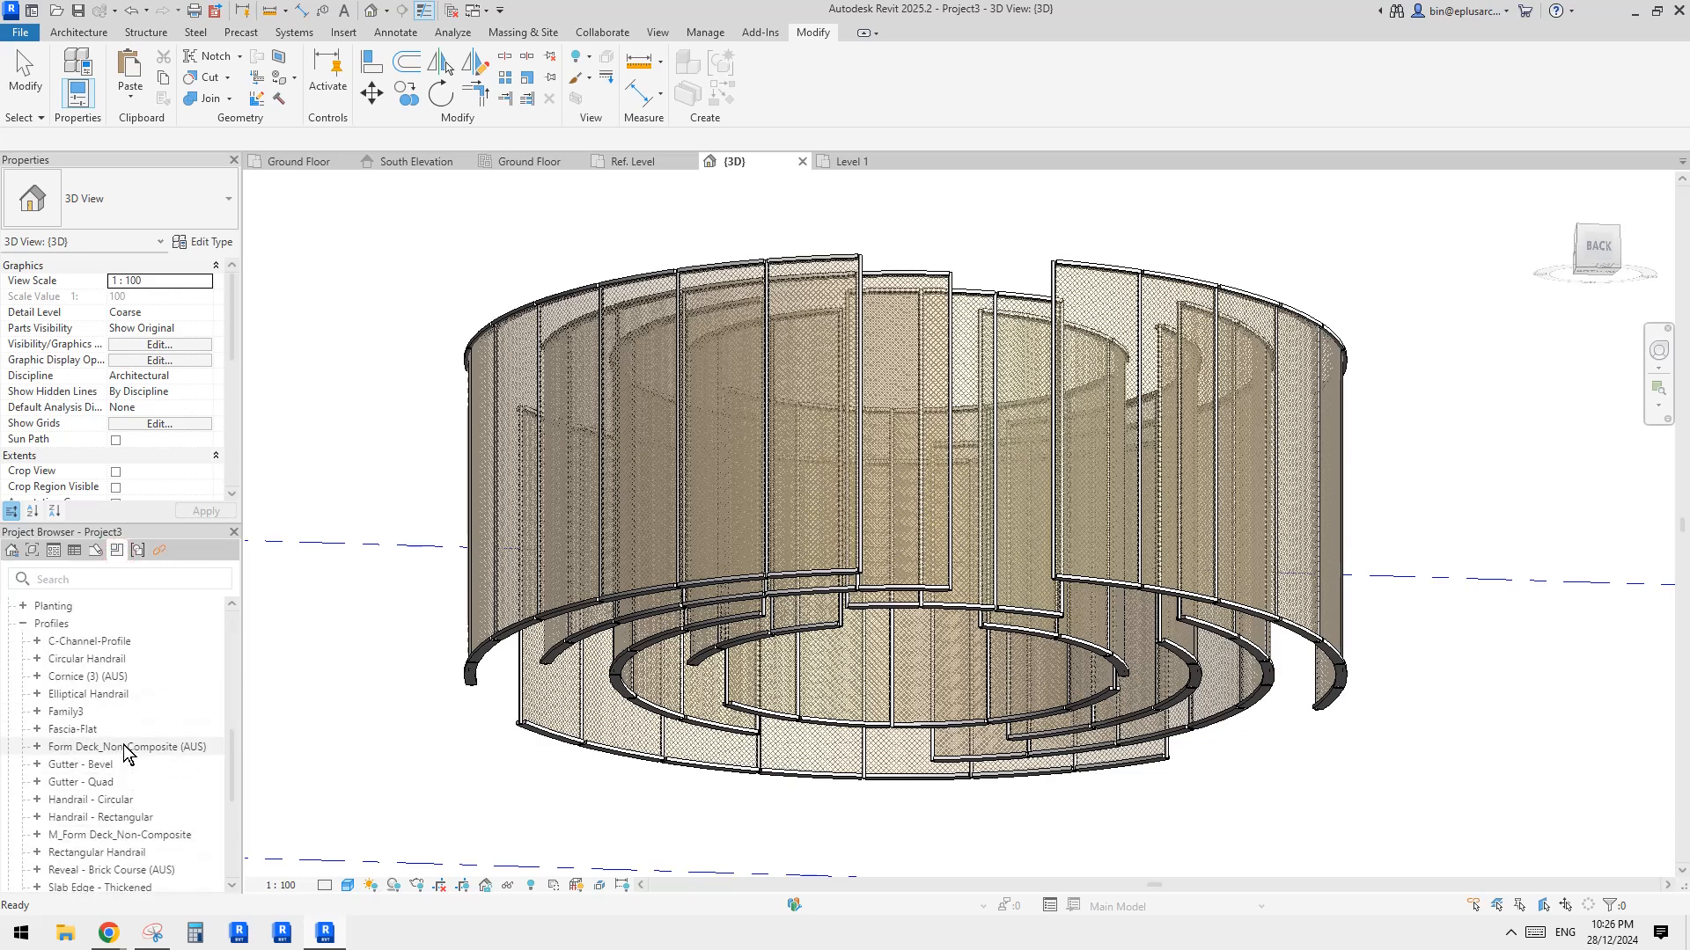
scroll(139, 742, down, 2)
scroll(163, 753, up, 2)
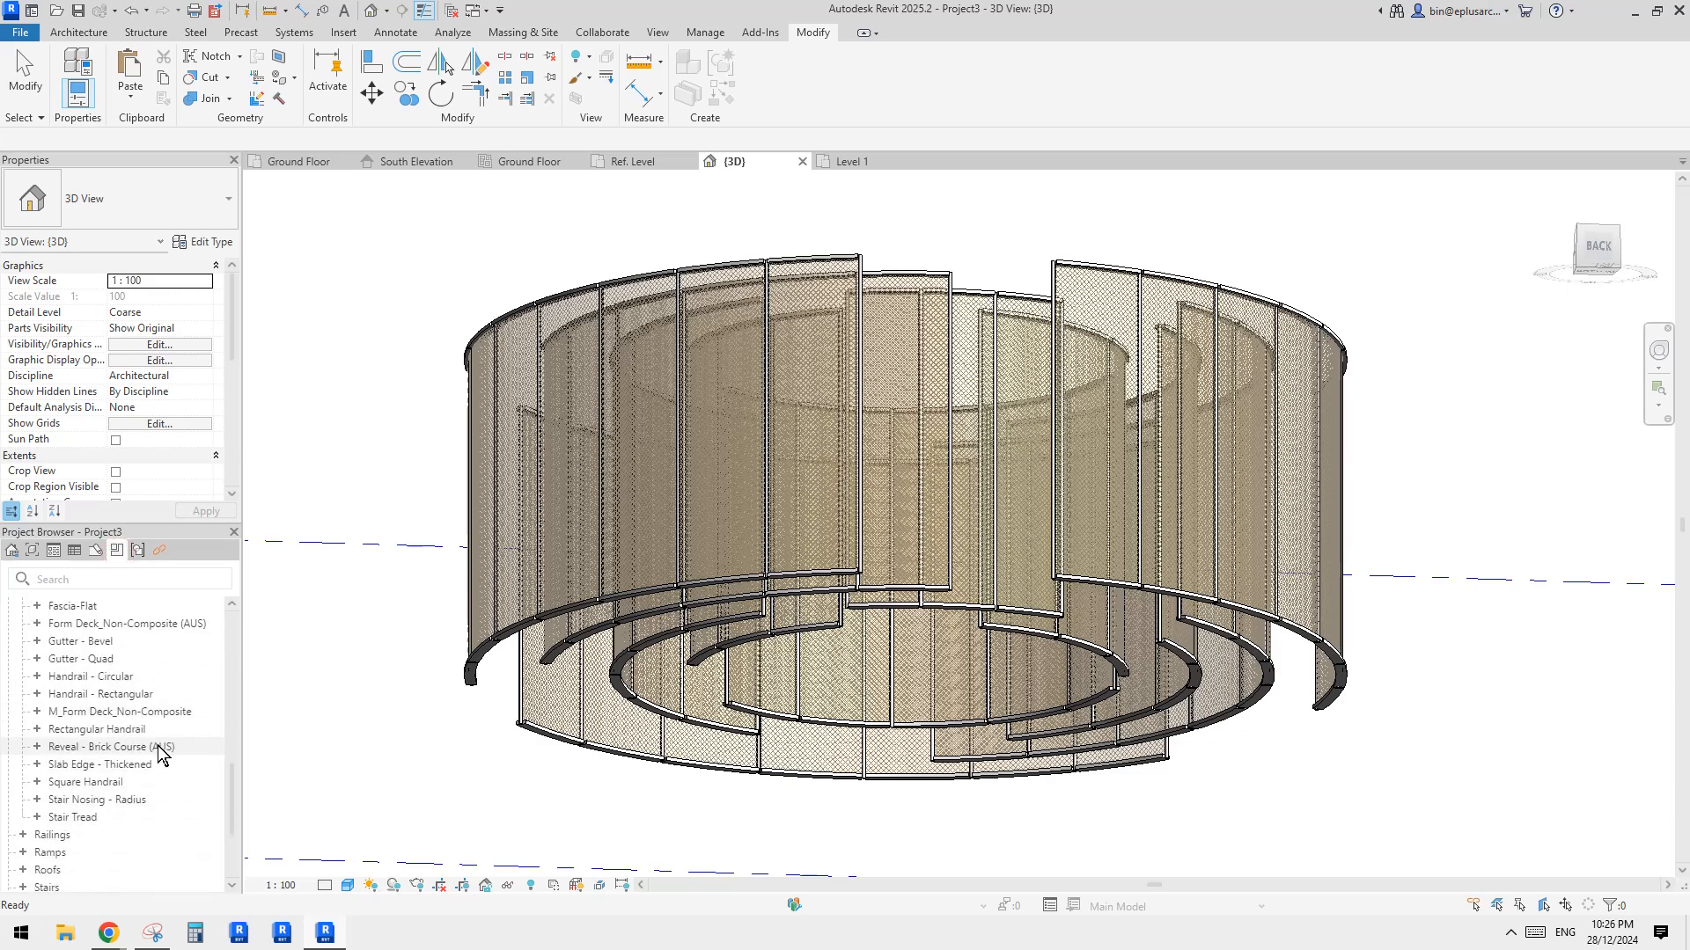
scroll(173, 753, up, 2)
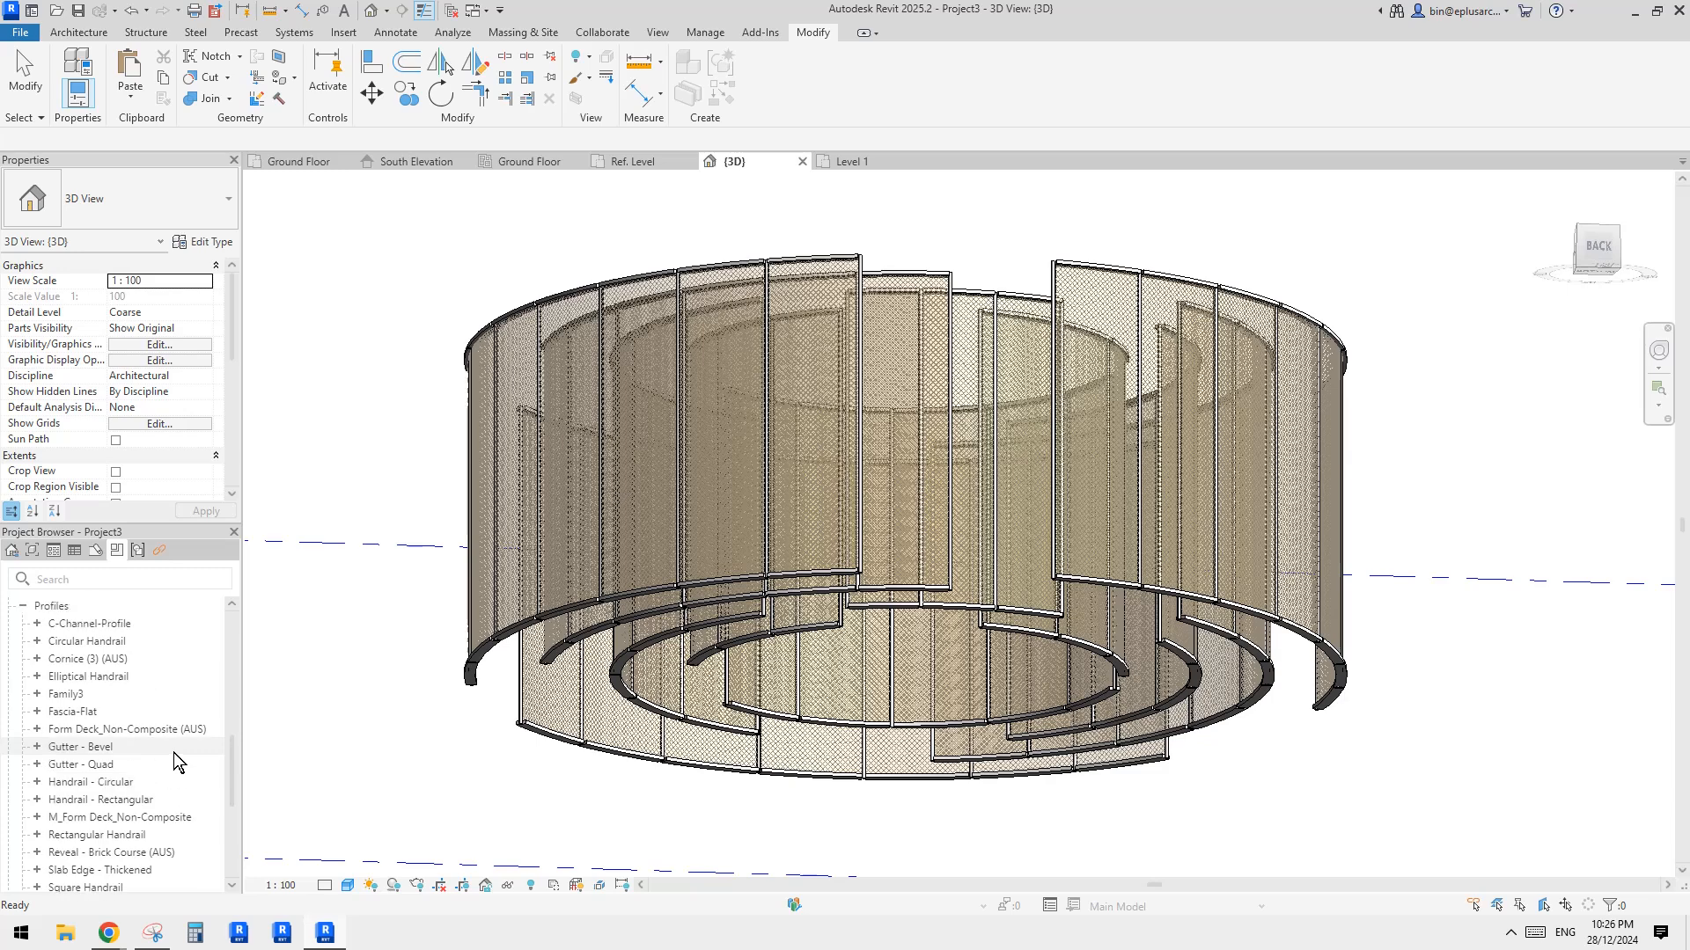
click(39, 781)
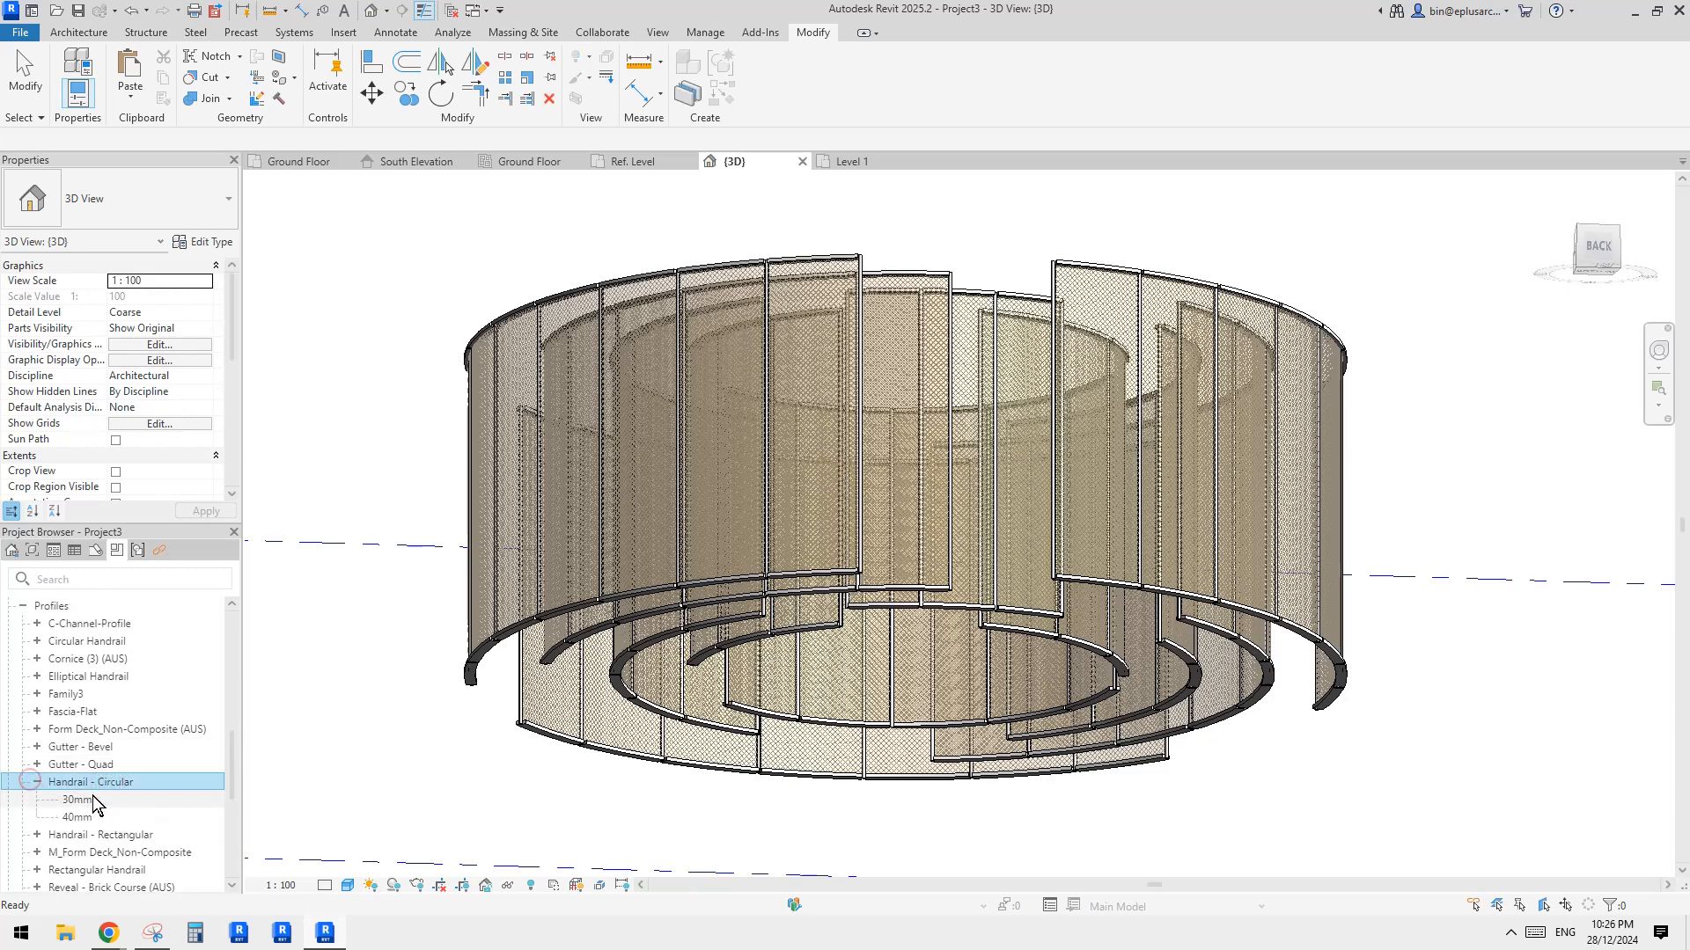
Step: Duplicate the 30mm type of the Handrail - Circular profile and name the copy 50
scroll(125, 741, down, 3)
click(99, 748)
right_click(134, 747)
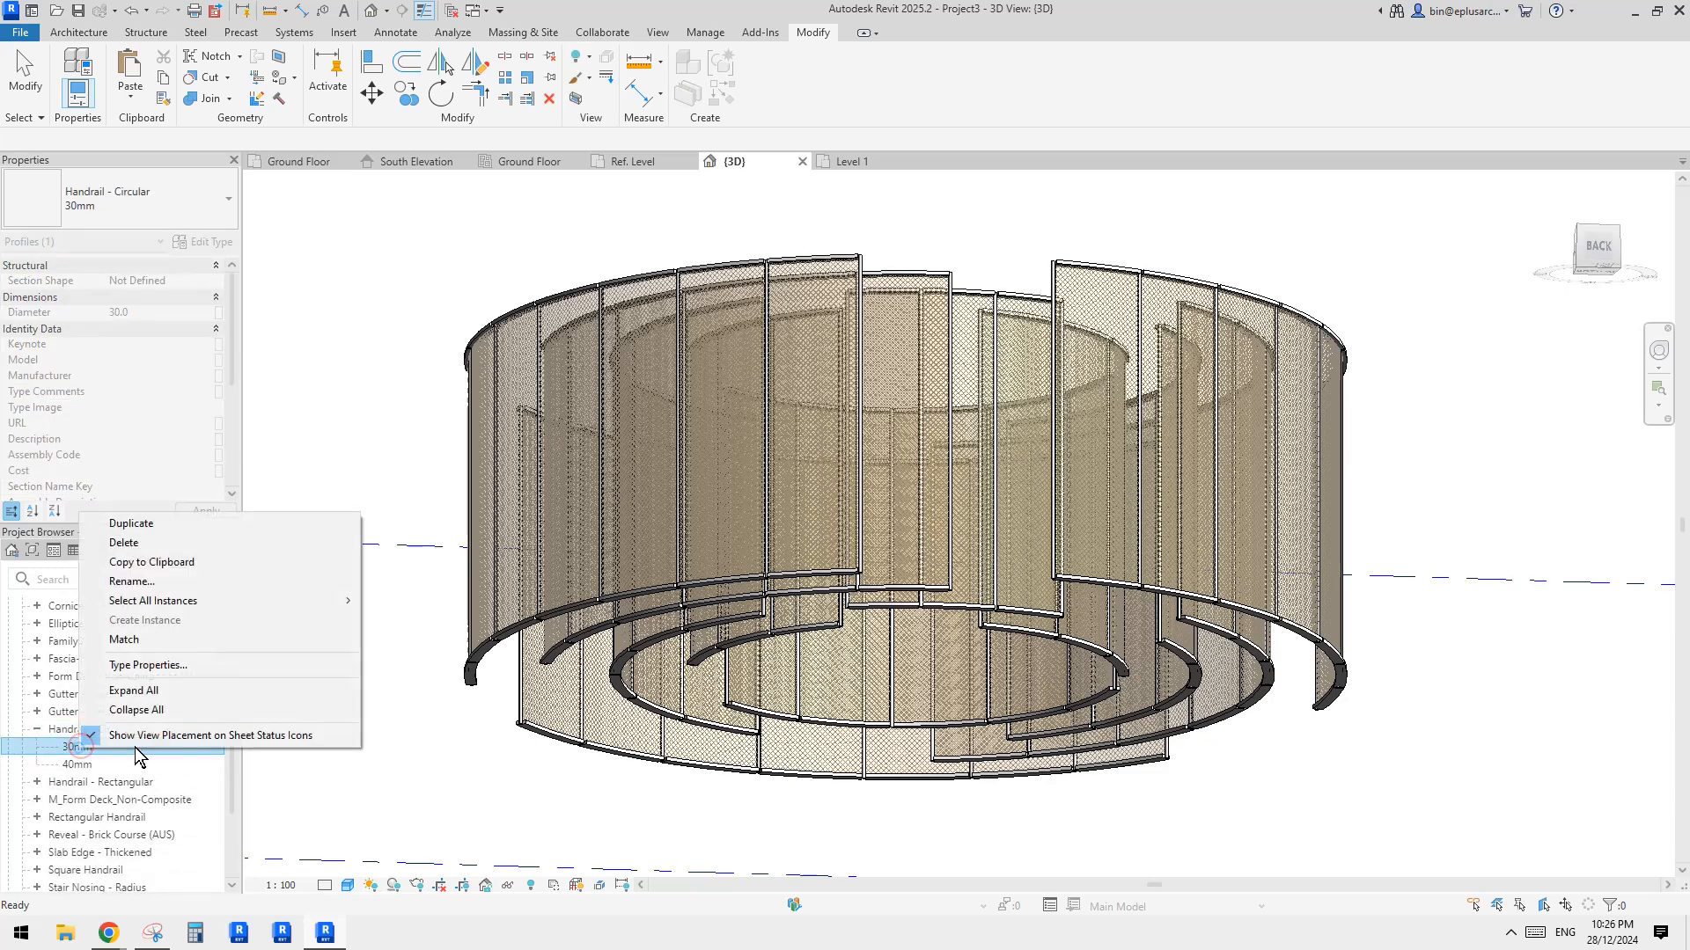
click(197, 521)
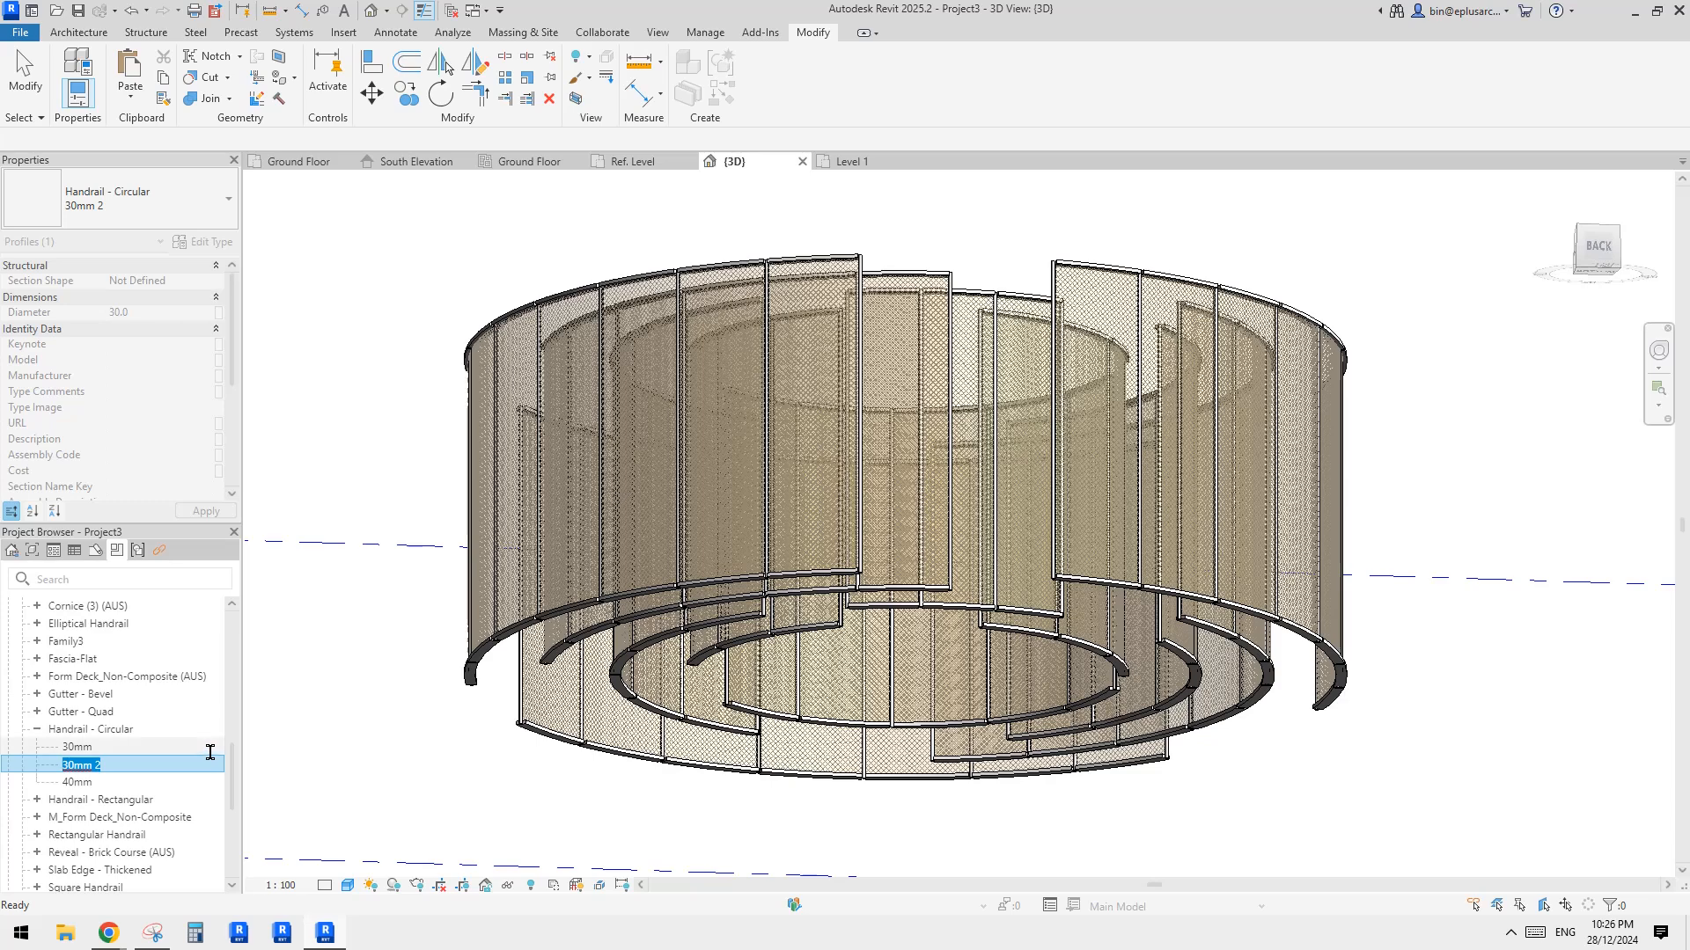
text(50)
key(Return)
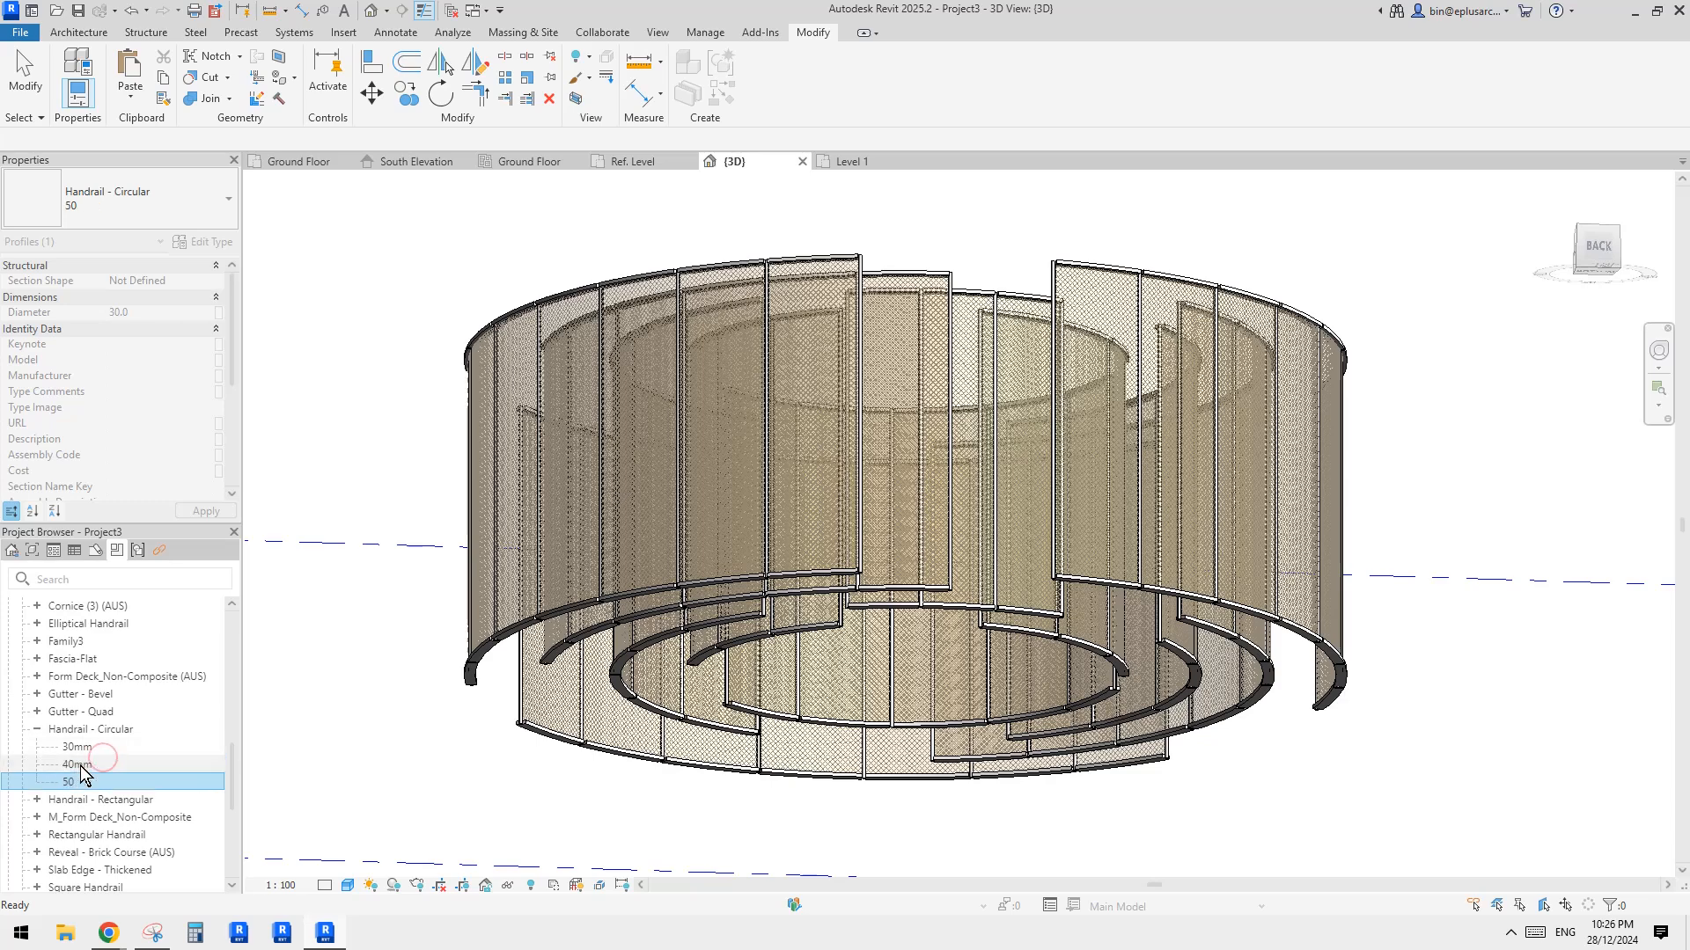
Step: Set the Diameter of the Handrail - Circular profile's 50 type to 50
click(91, 765)
click(70, 782)
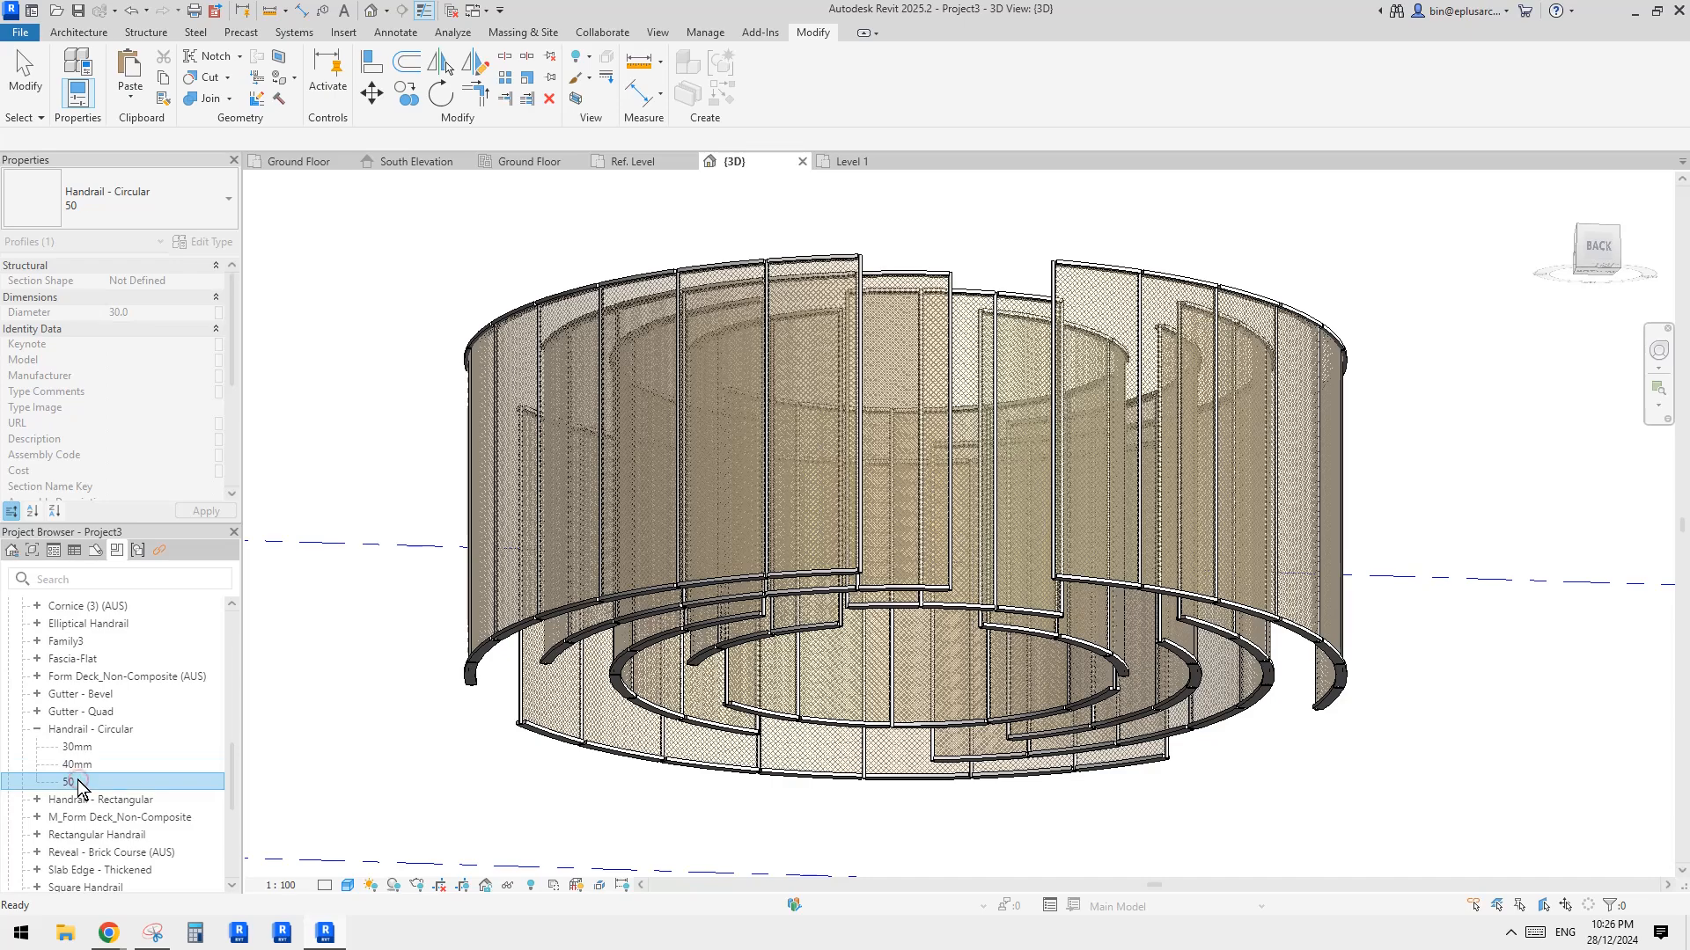
double_click(76, 781)
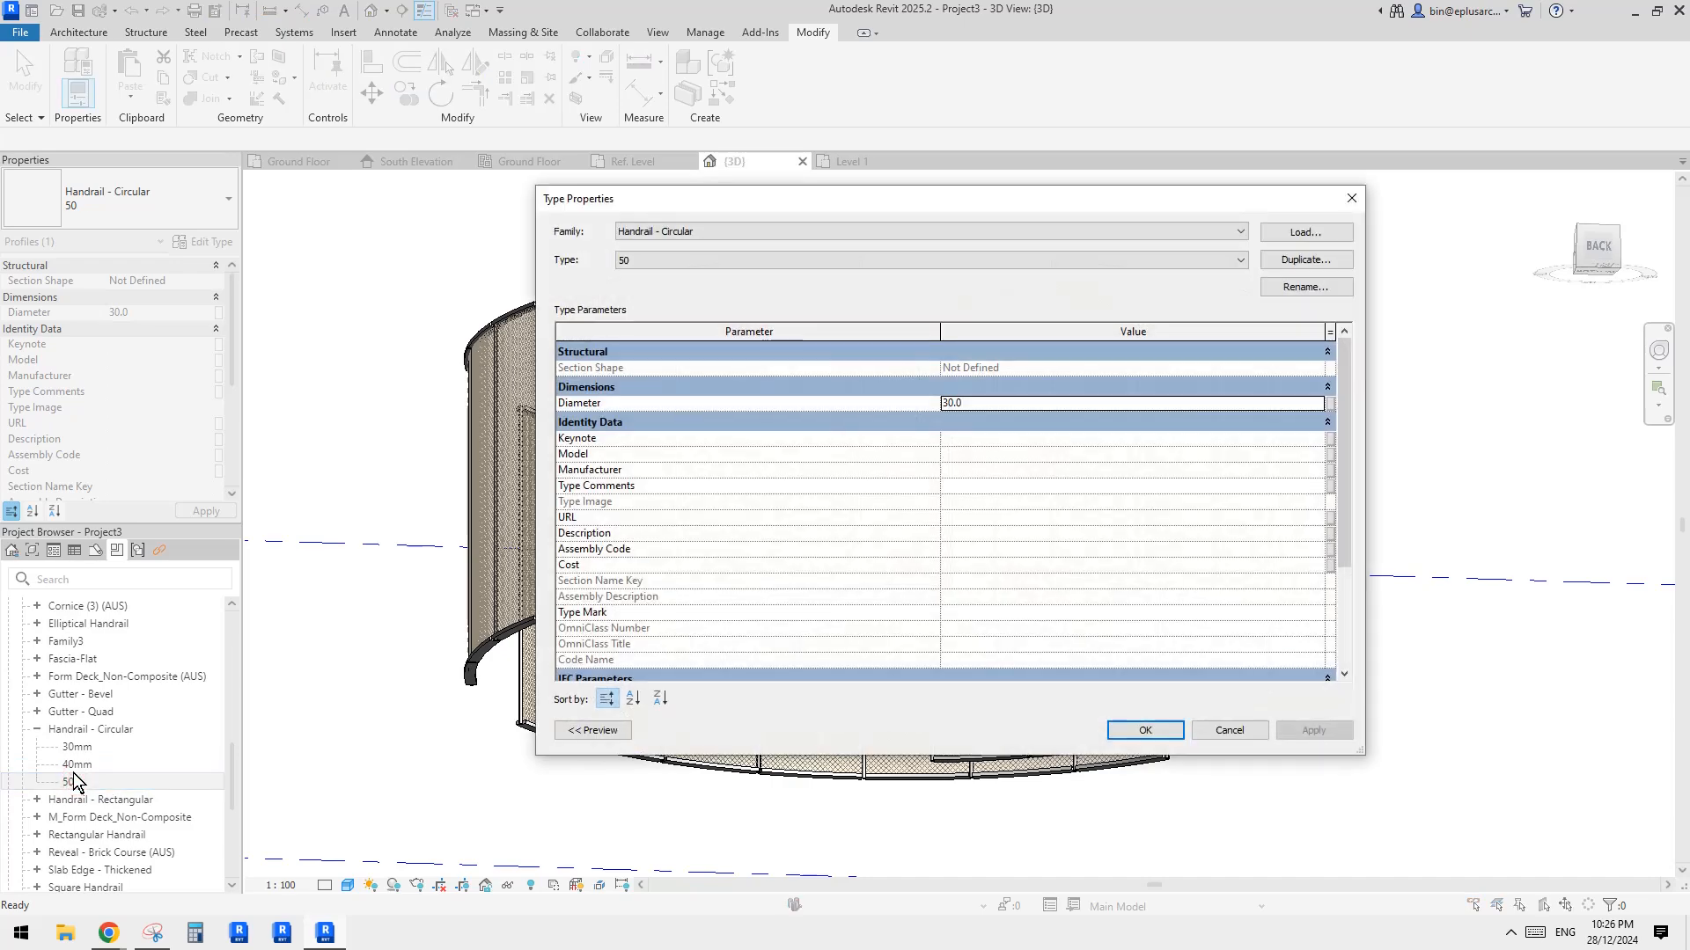
click(1193, 732)
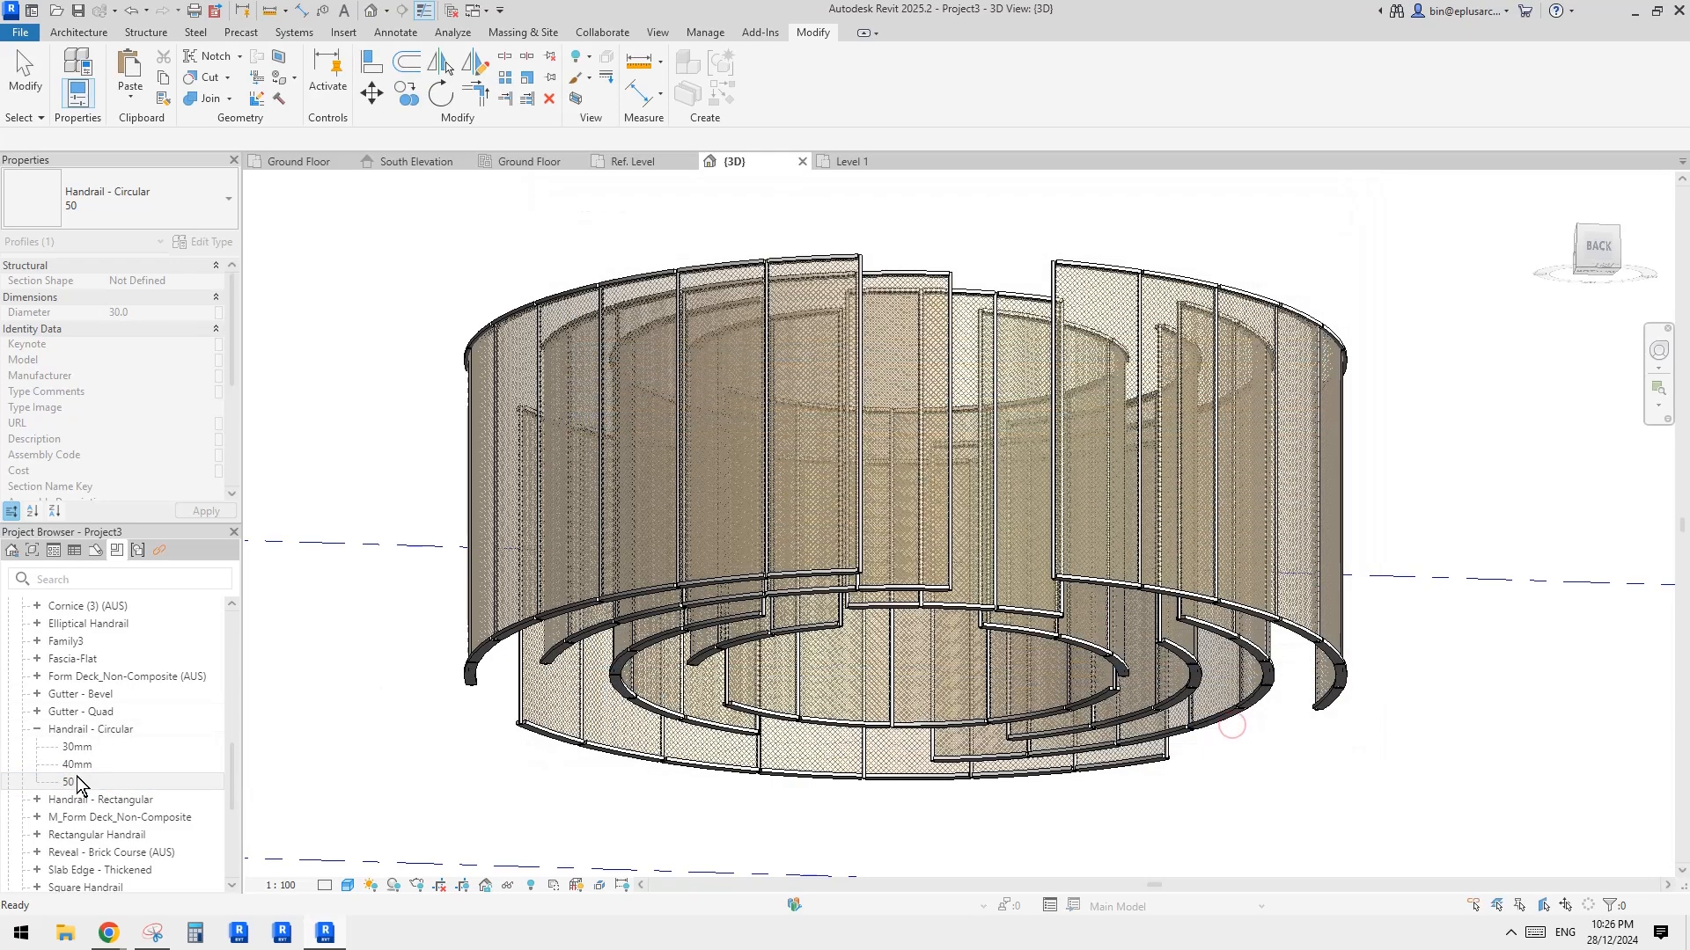
right_click(67, 782)
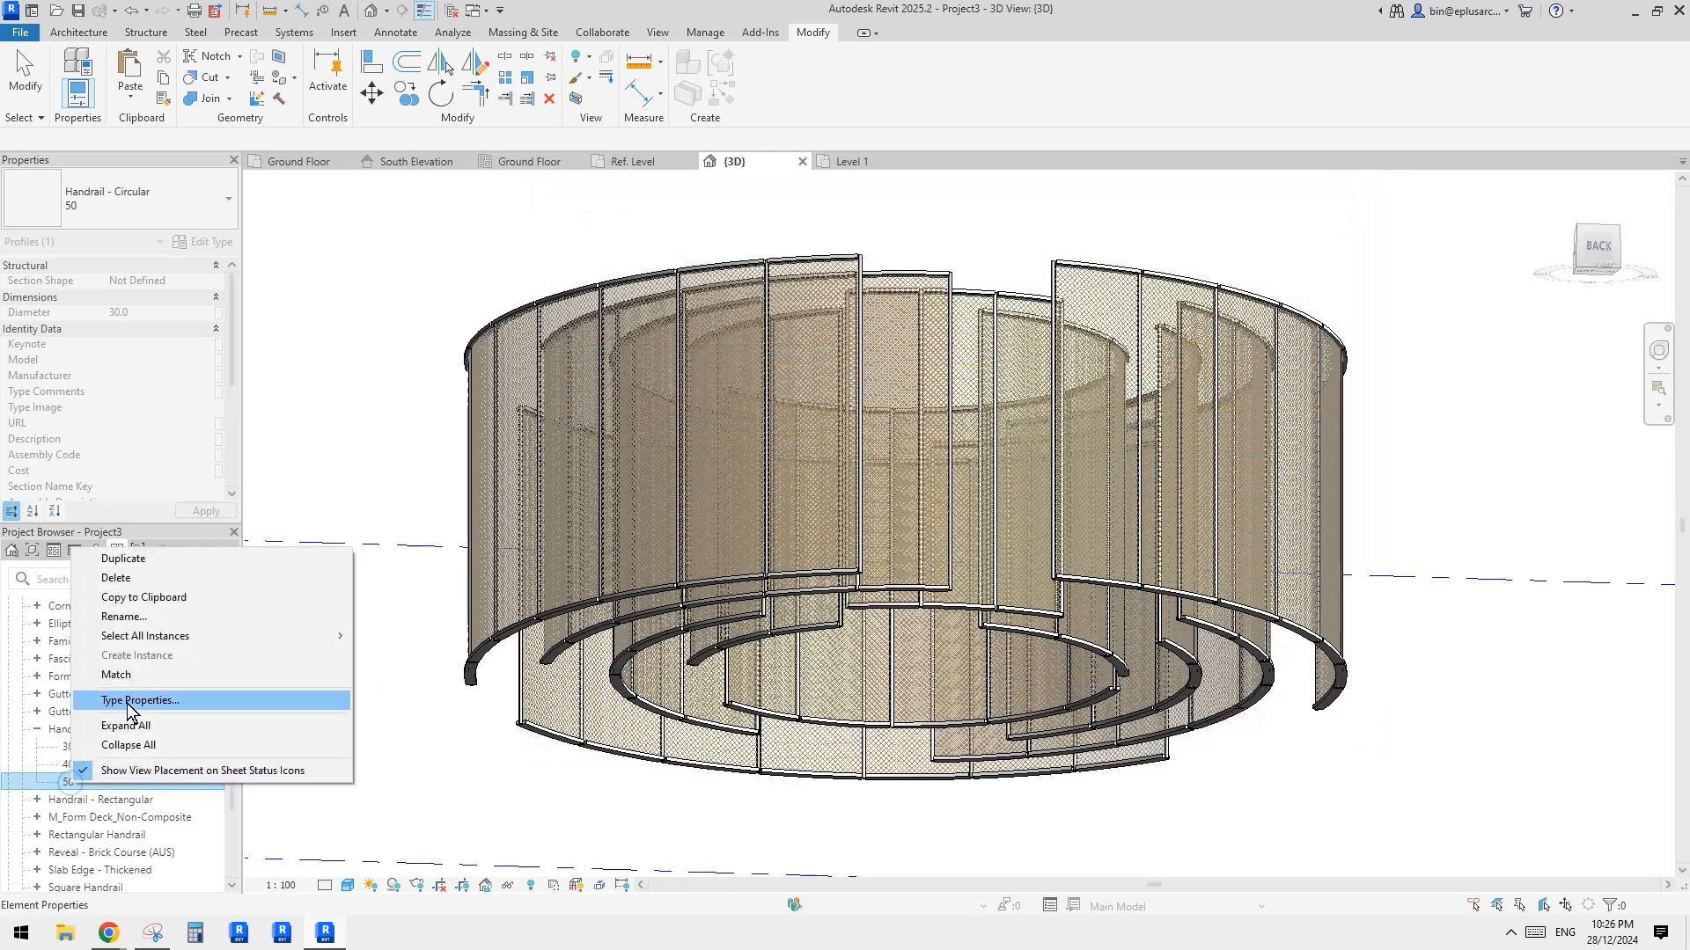
click(74, 782)
double_click(76, 782)
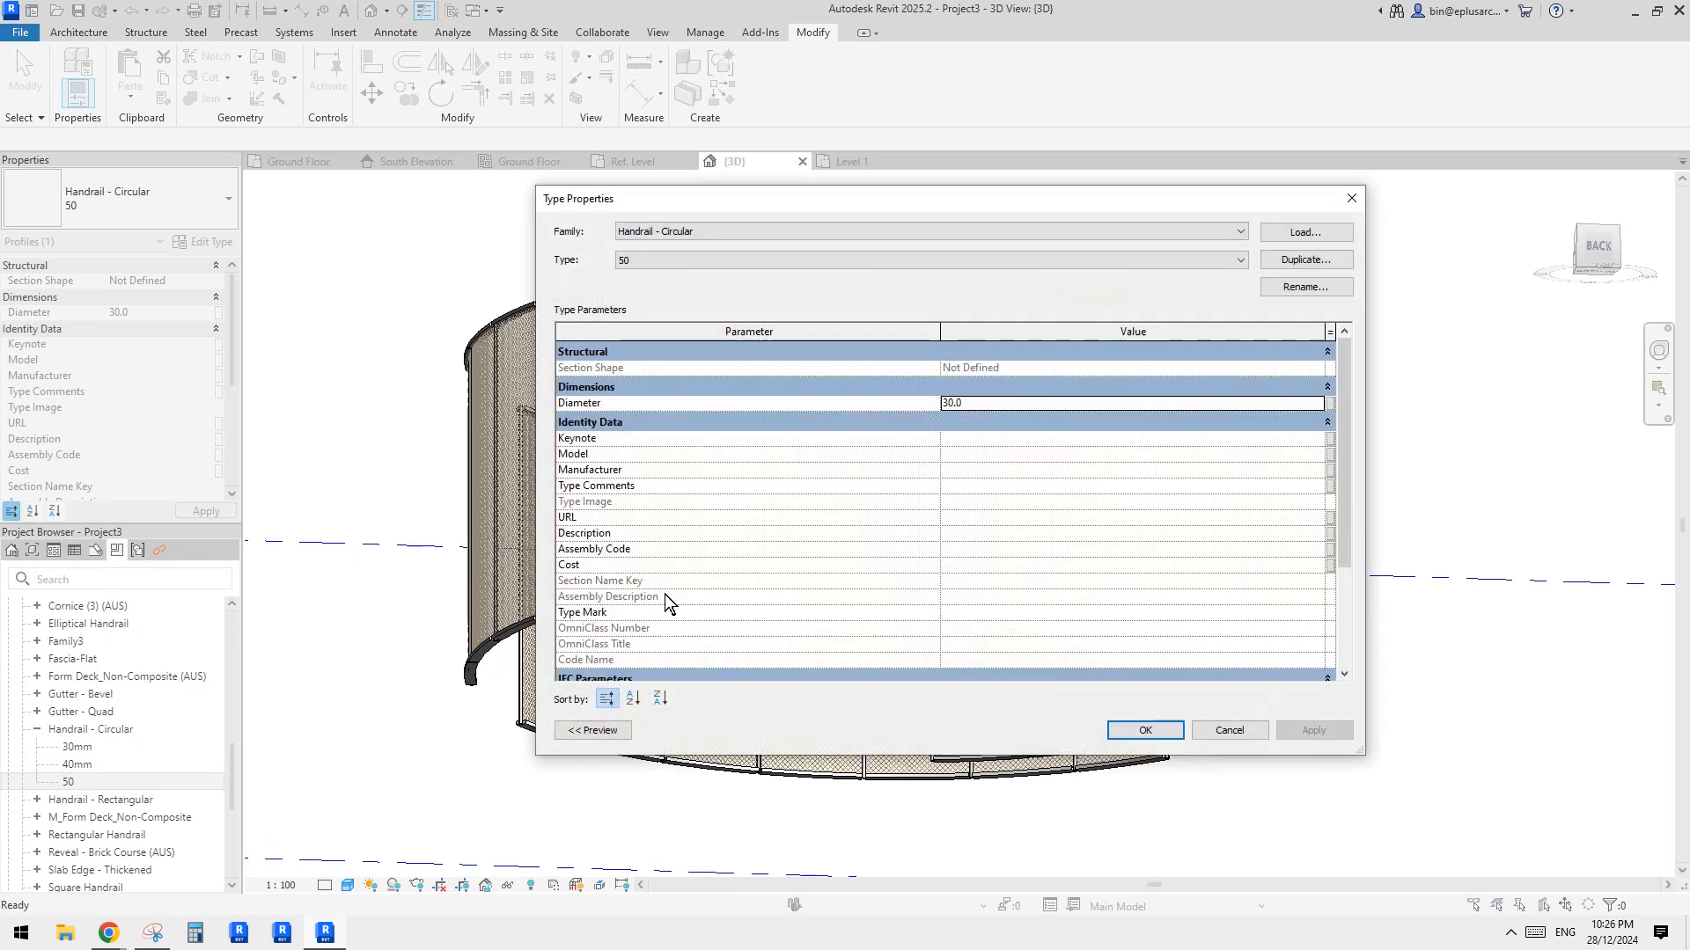
click(1014, 405)
text(2)
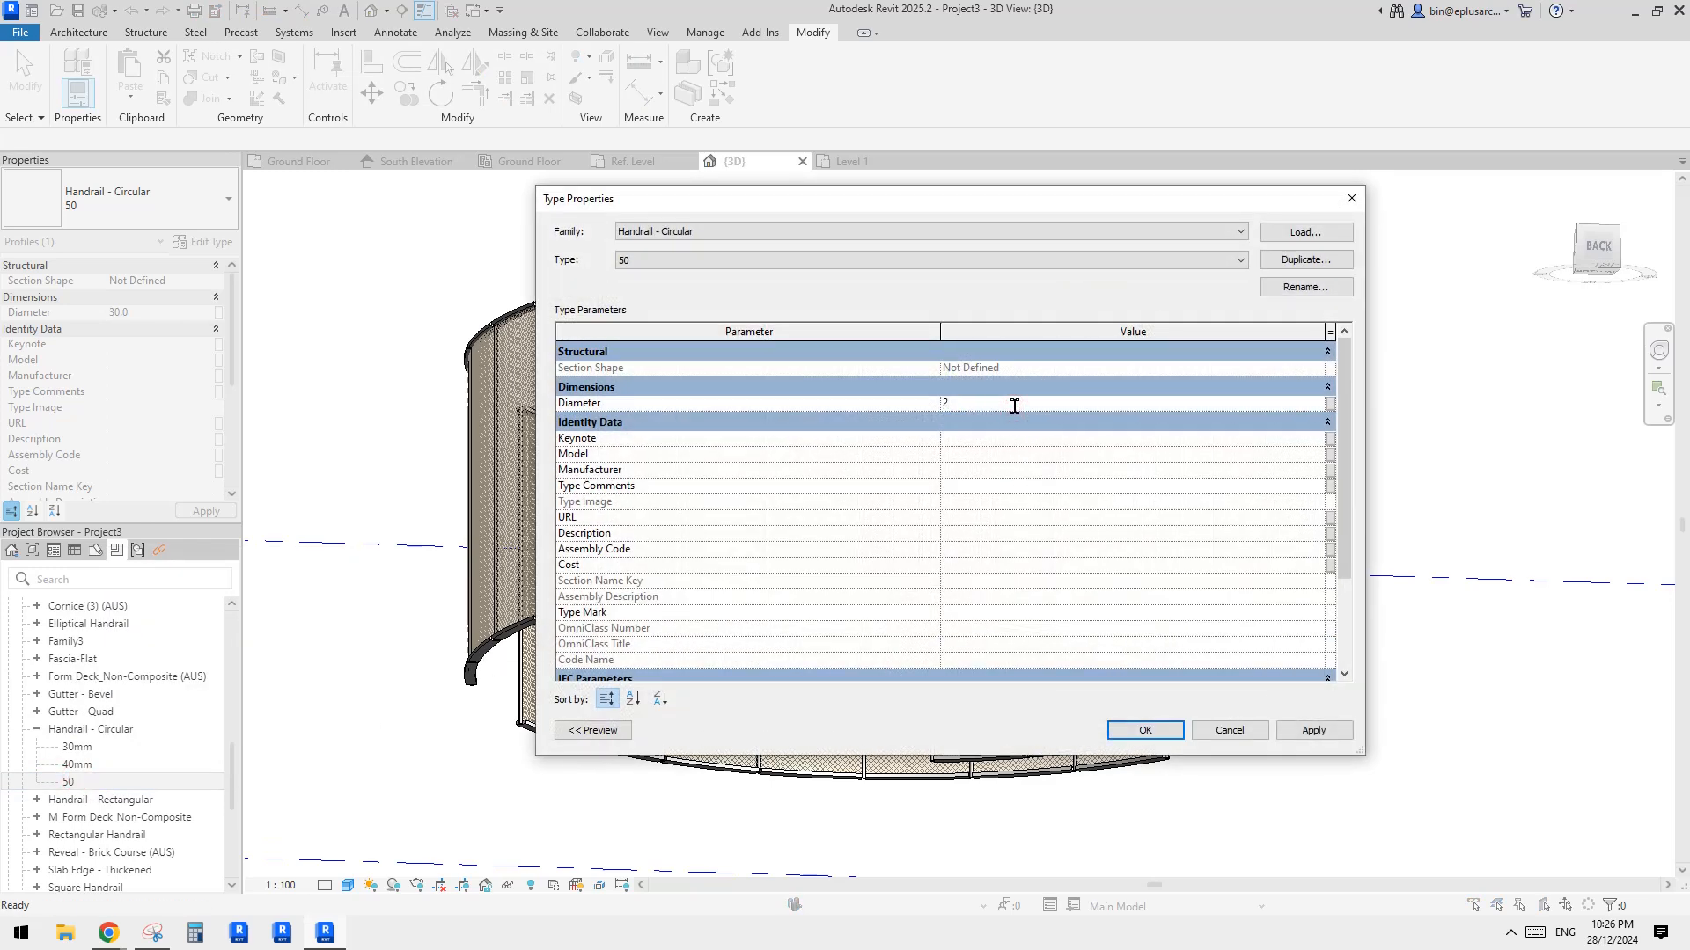
text(50)
click(1145, 730)
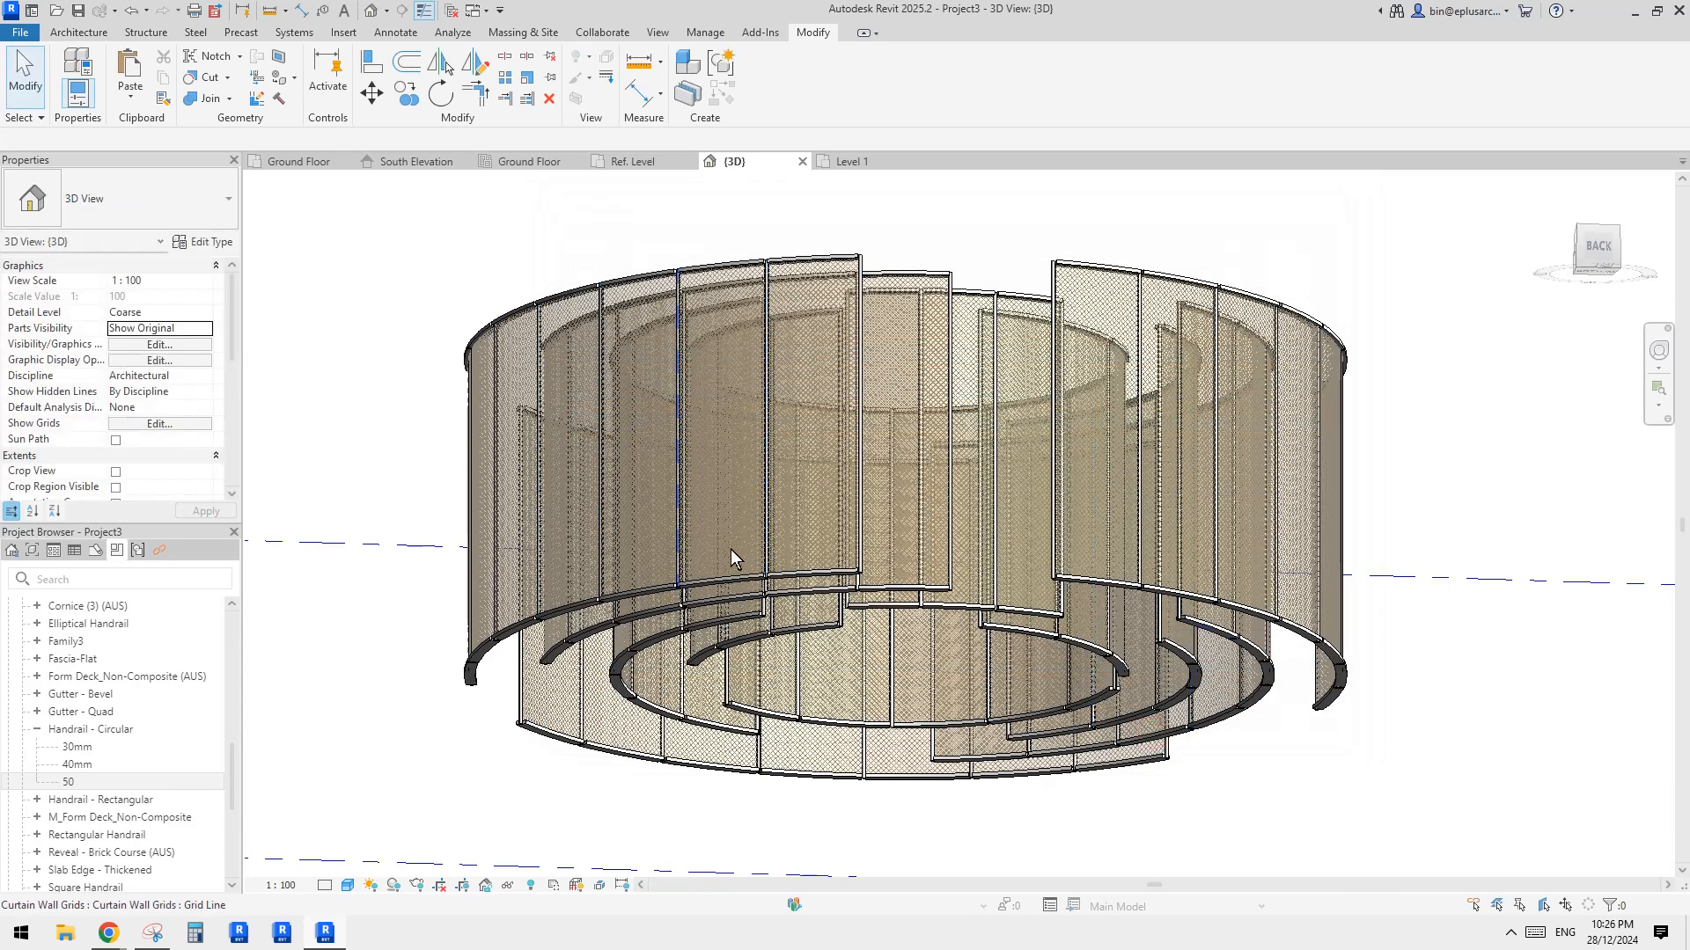
Step: Open the glass panel's wall structure with its section preview and set the sample height to 6000
middle_drag(998, 613, 915, 596)
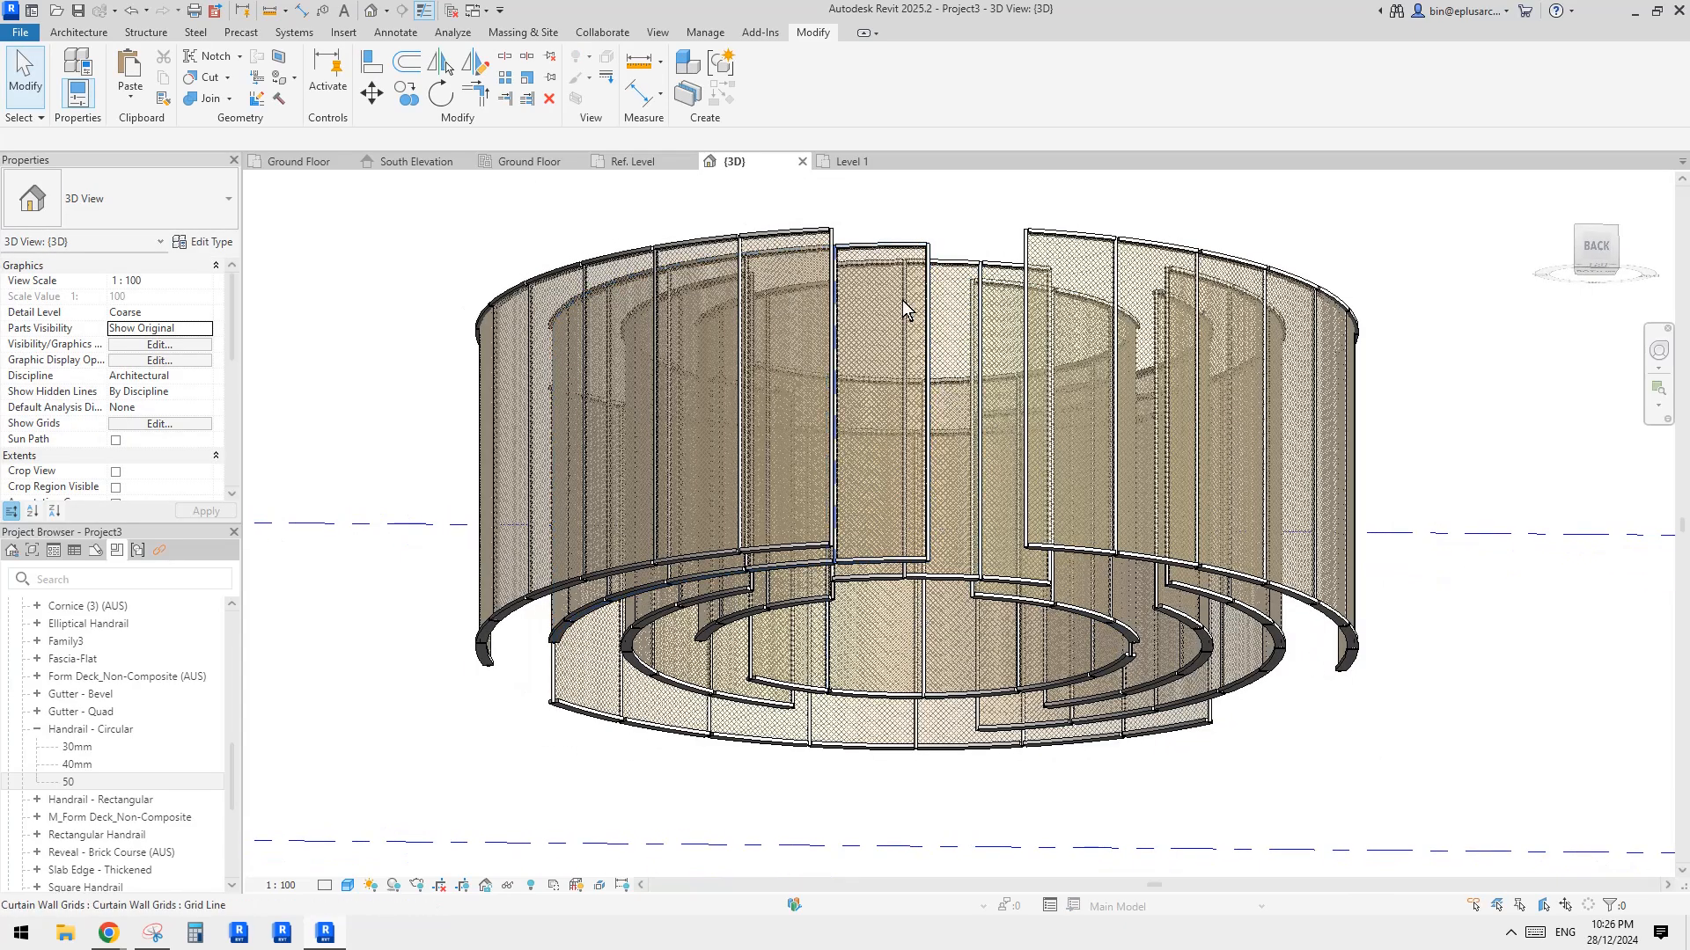
click(881, 260)
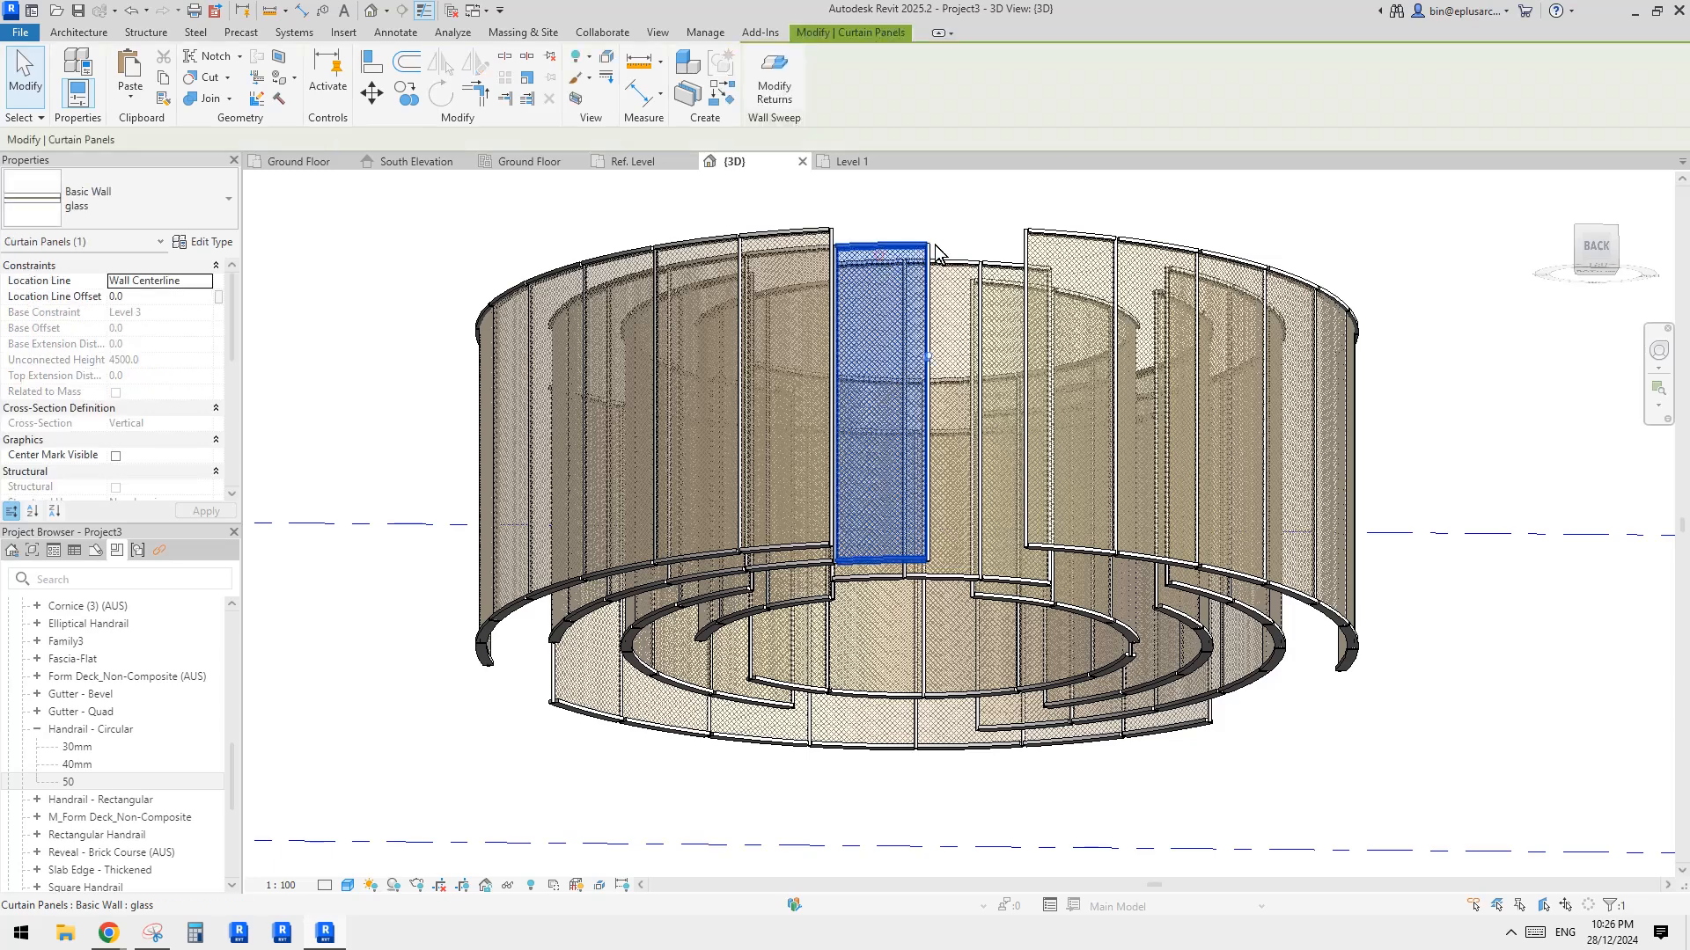
click(209, 248)
click(1126, 367)
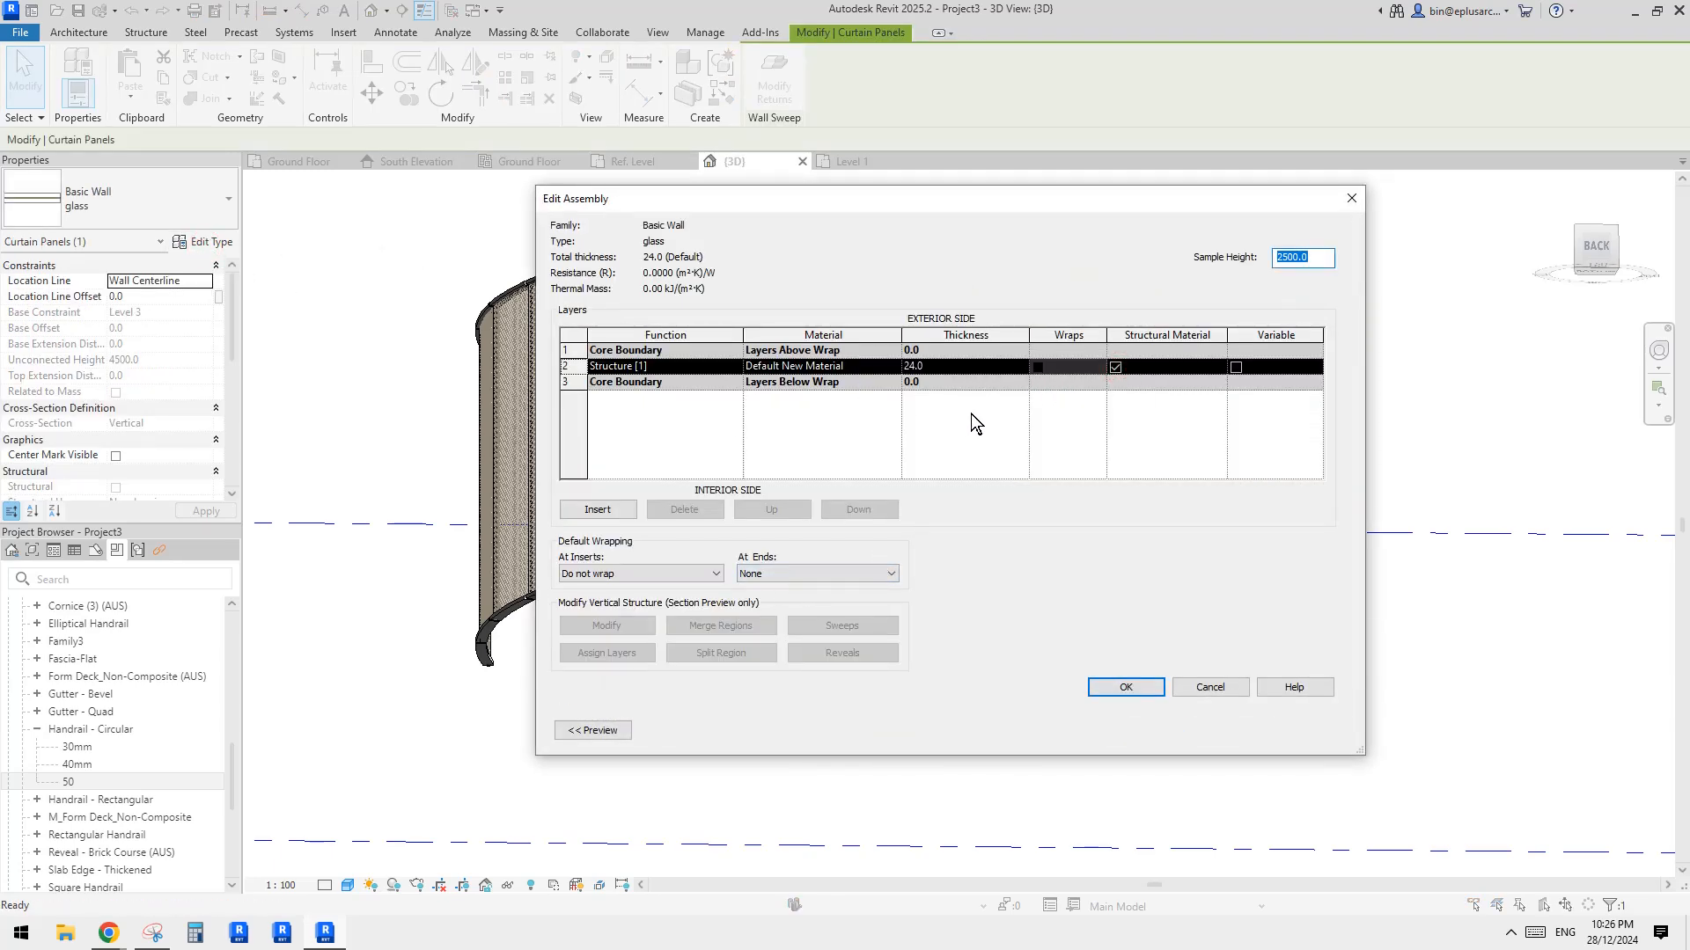
click(588, 729)
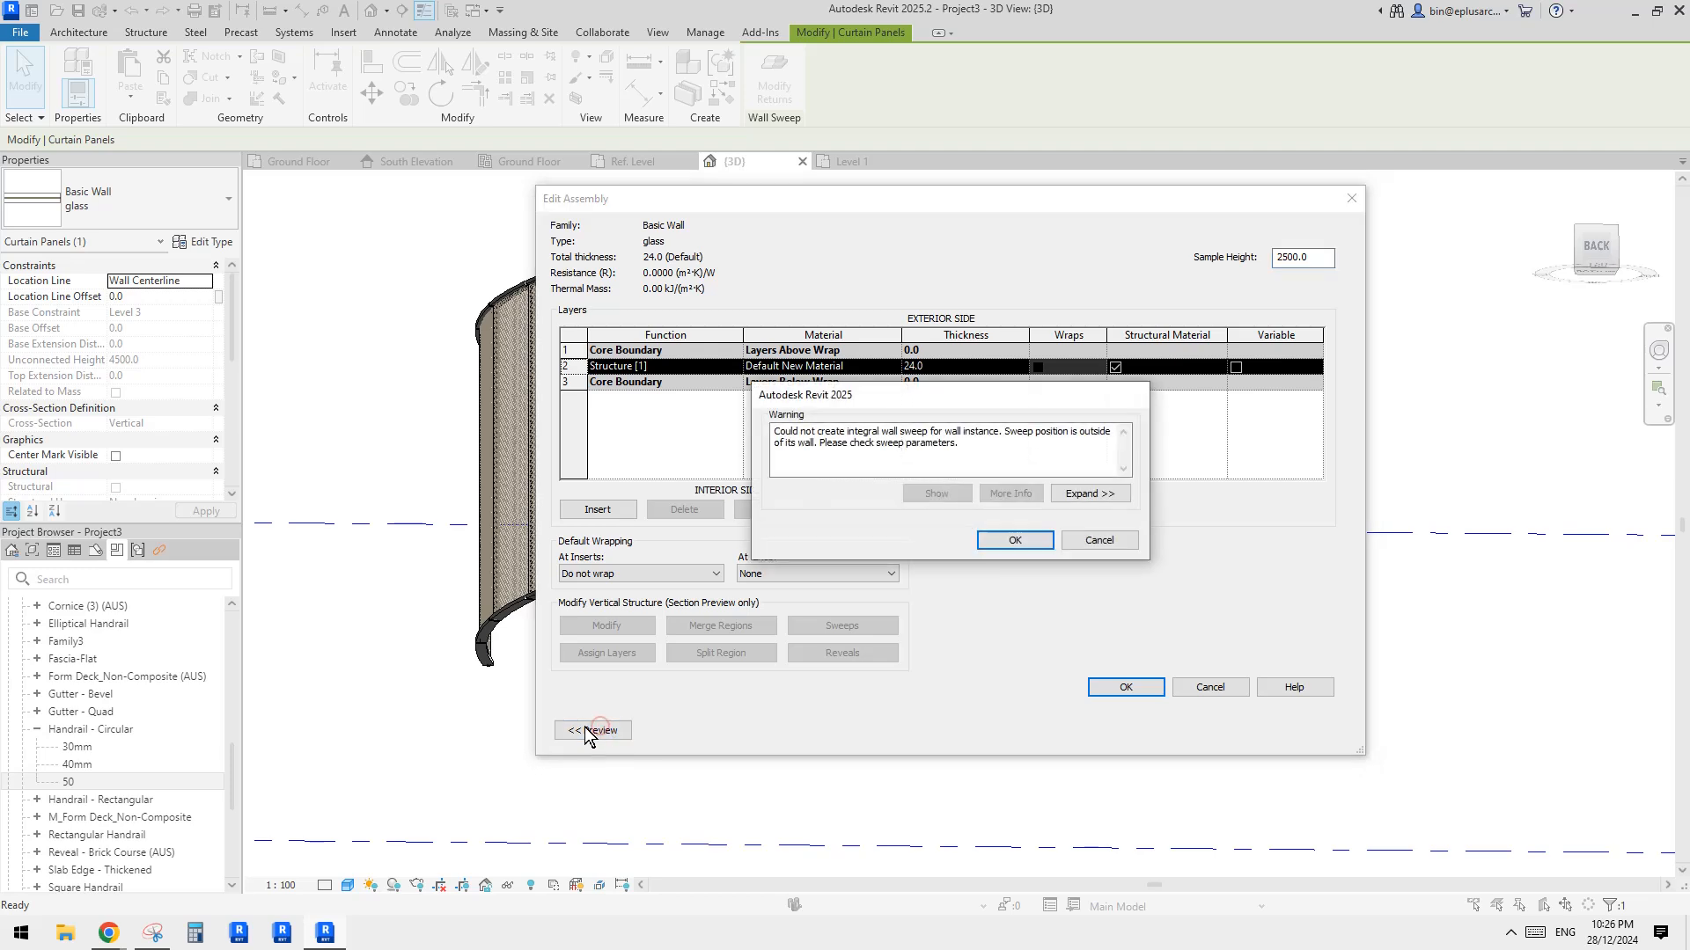
click(1014, 539)
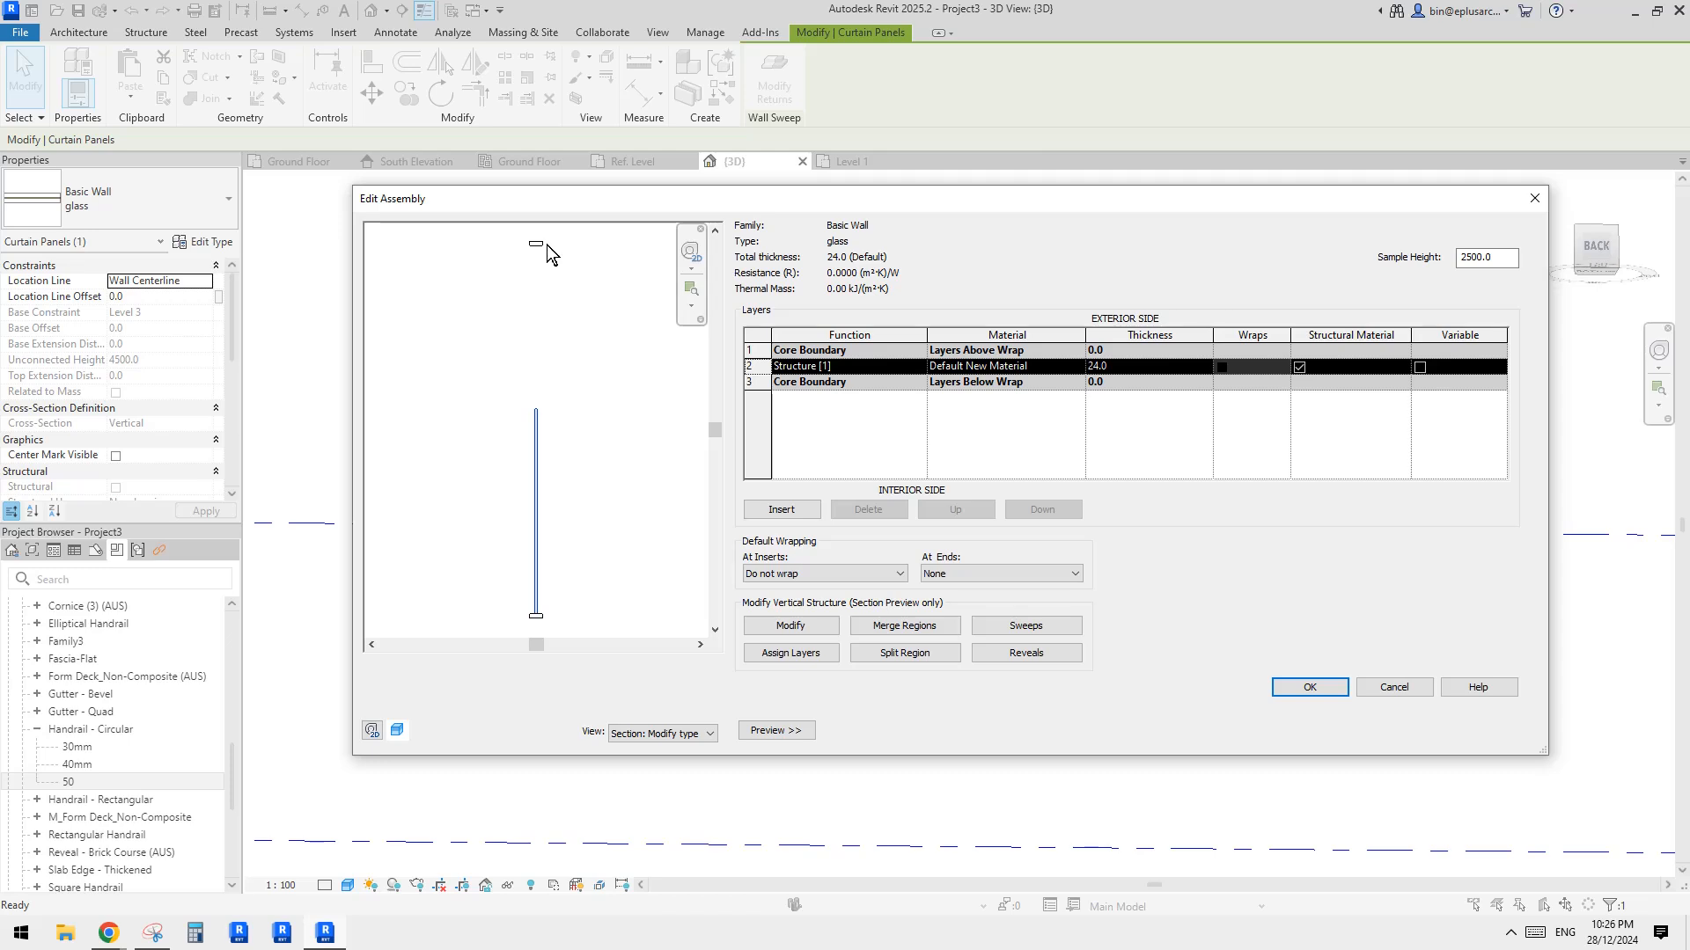
double_click(1495, 259)
text(6)
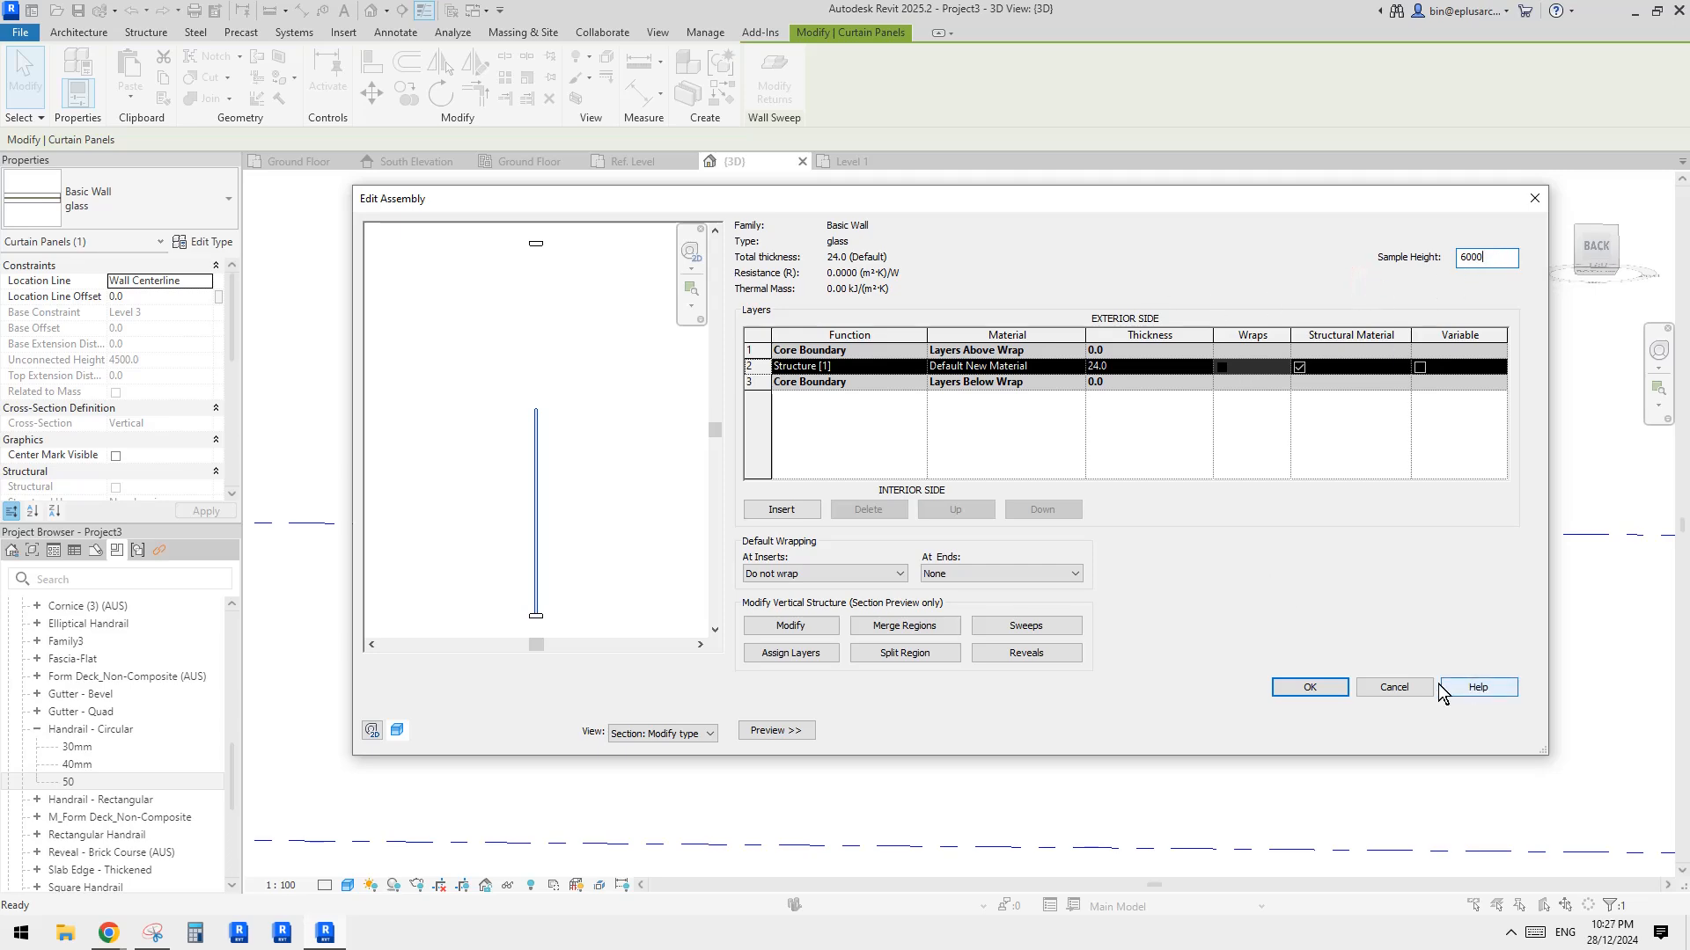
click(1310, 687)
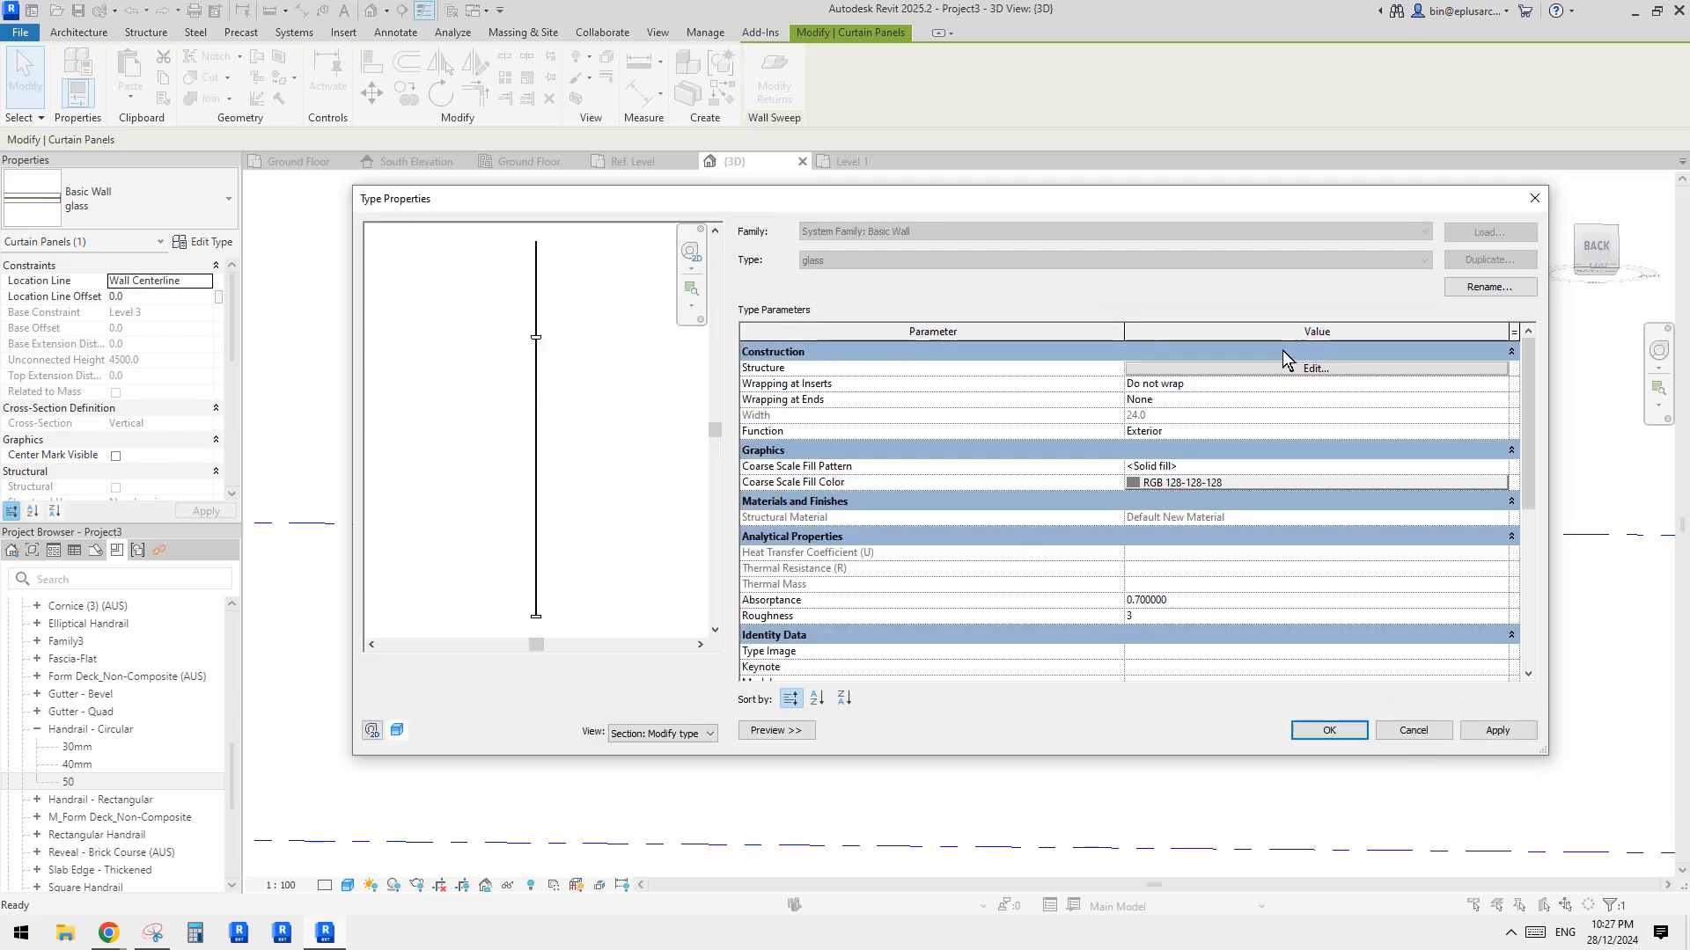
Step: Assign the Handrail - Circular : 50 profile to both wall sweeps of the glass panel type and apply the type changes
click(1360, 367)
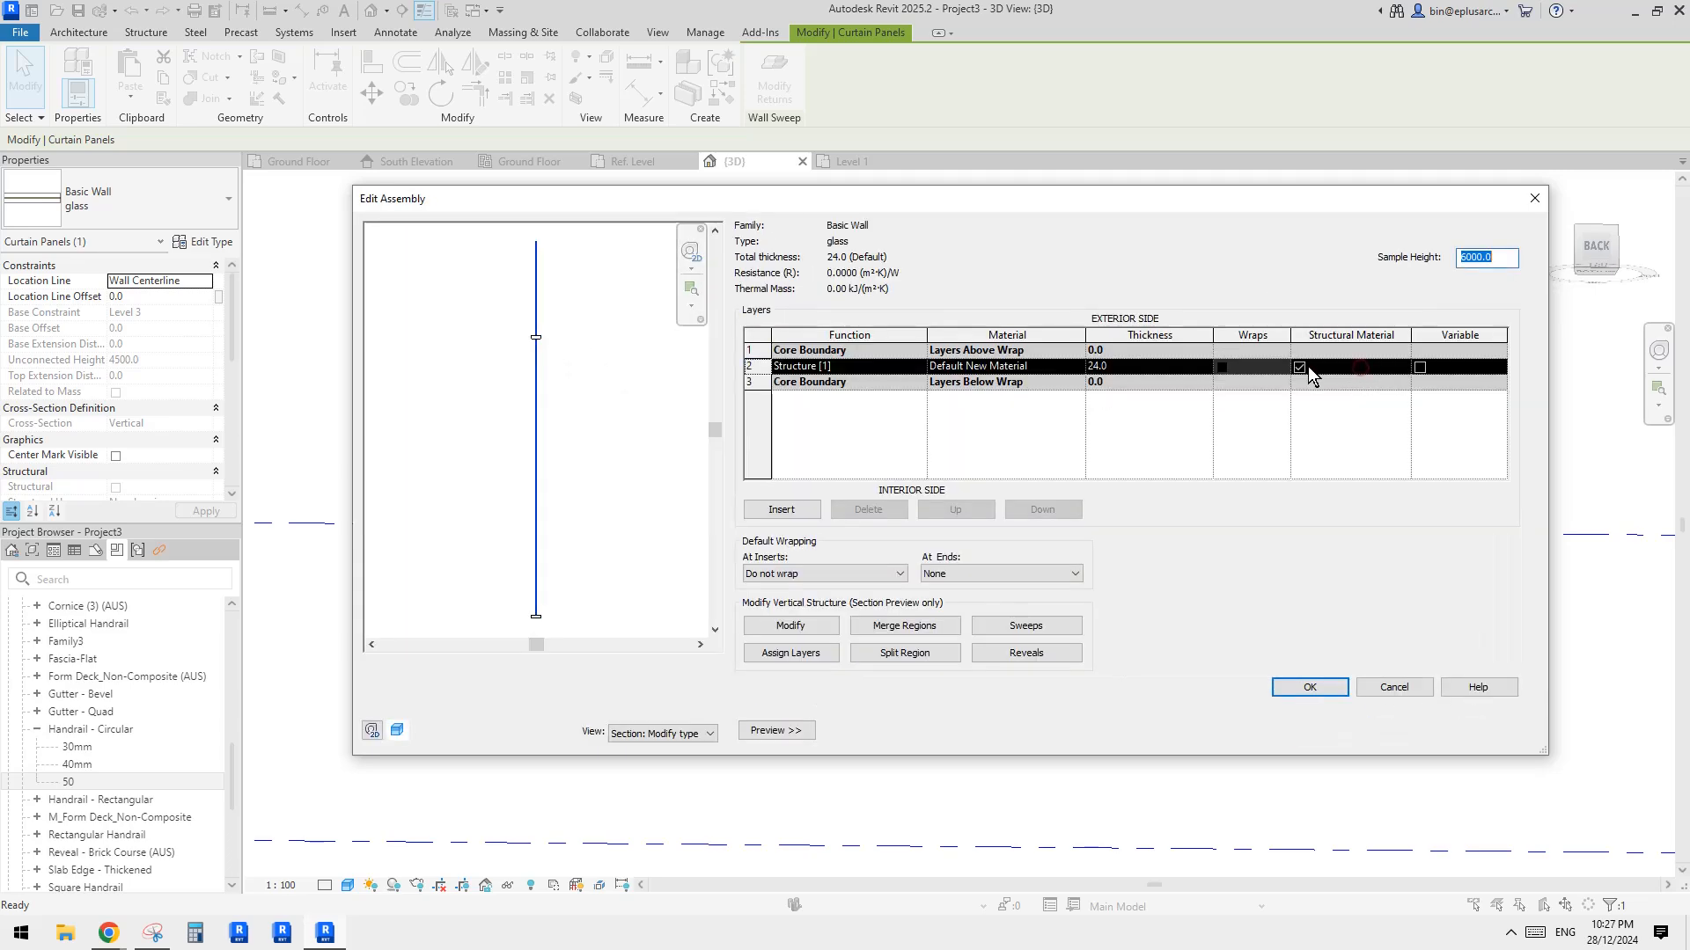
click(1042, 625)
click(985, 335)
click(1013, 335)
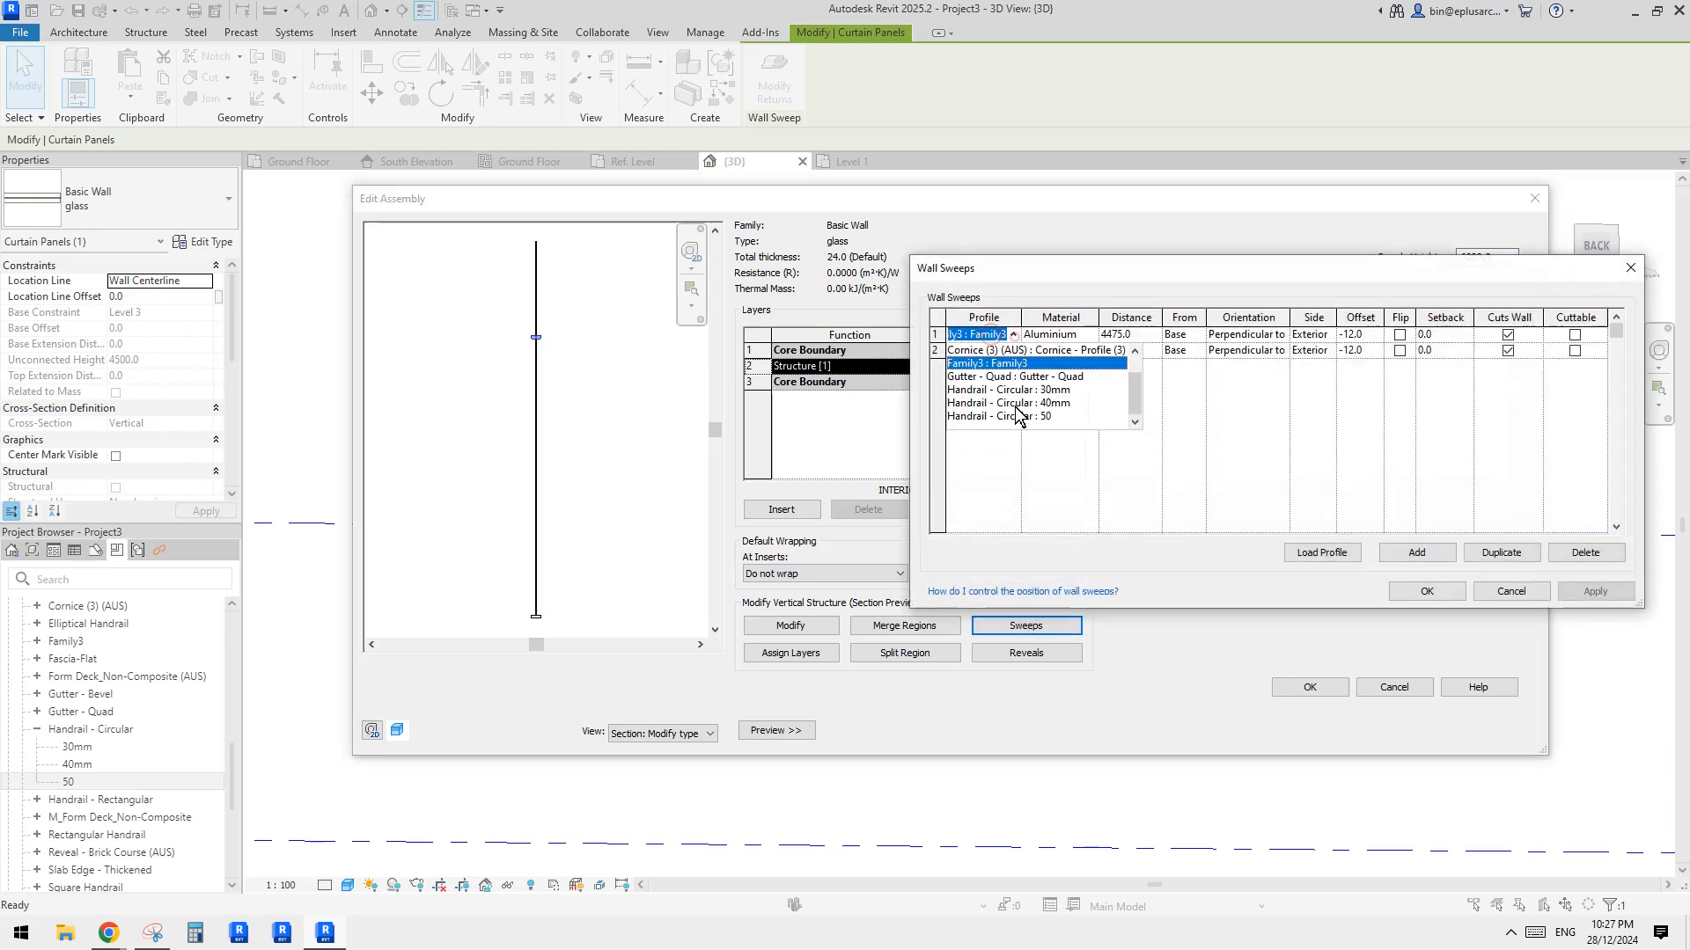
click(1022, 416)
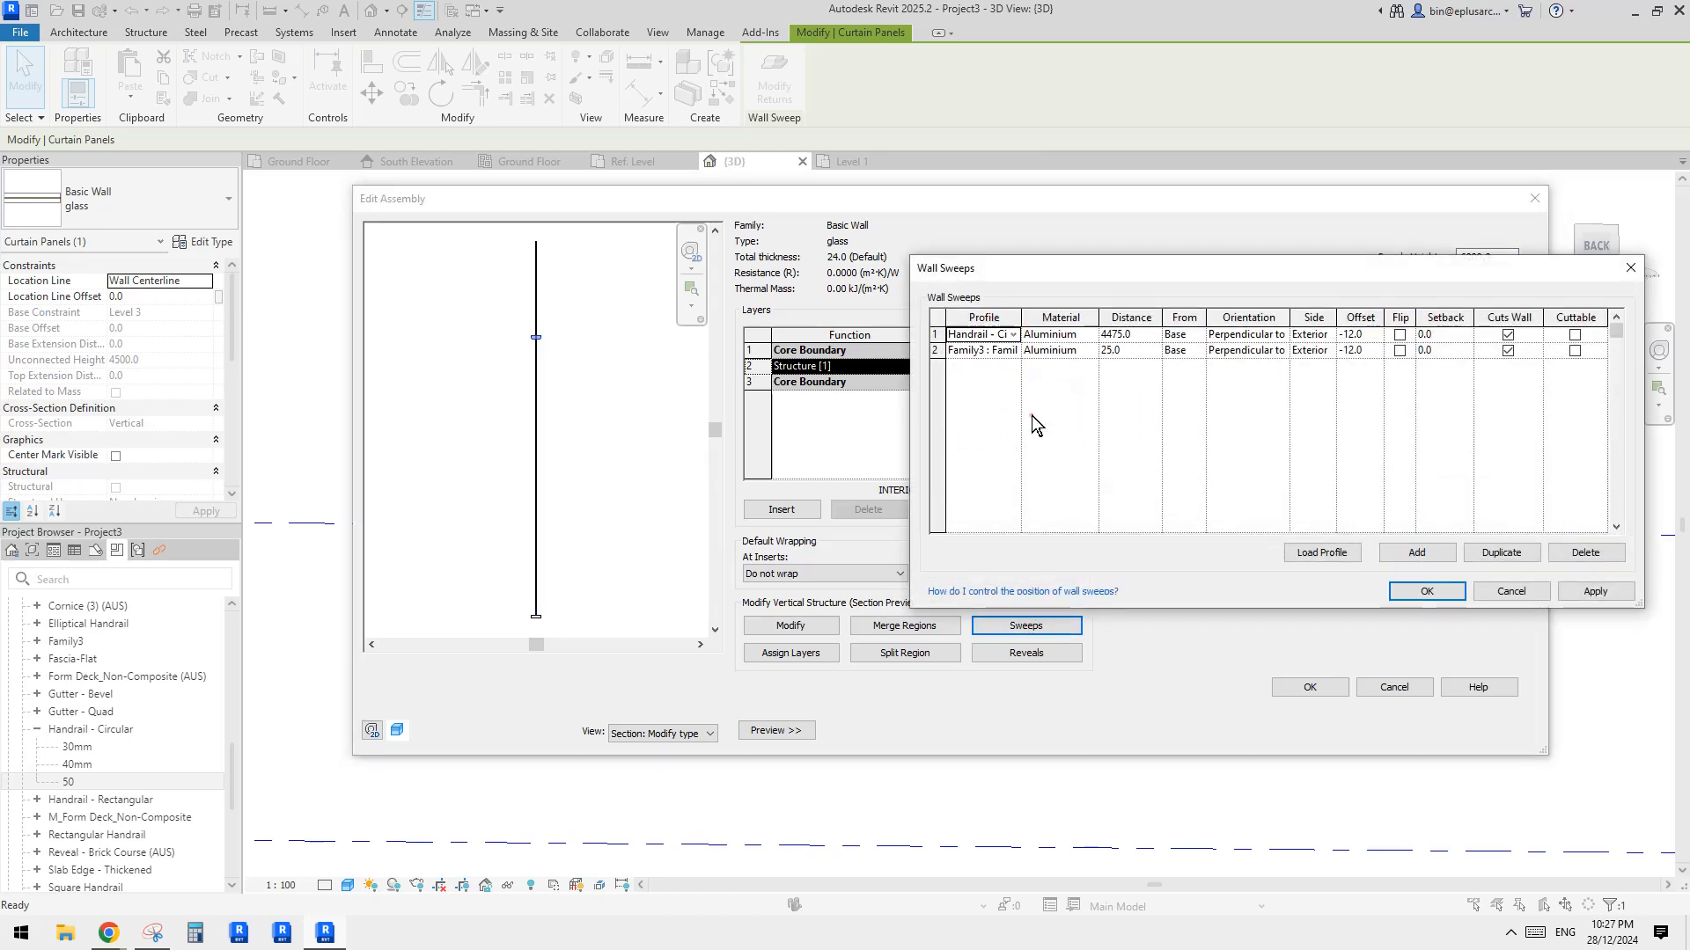
click(1013, 350)
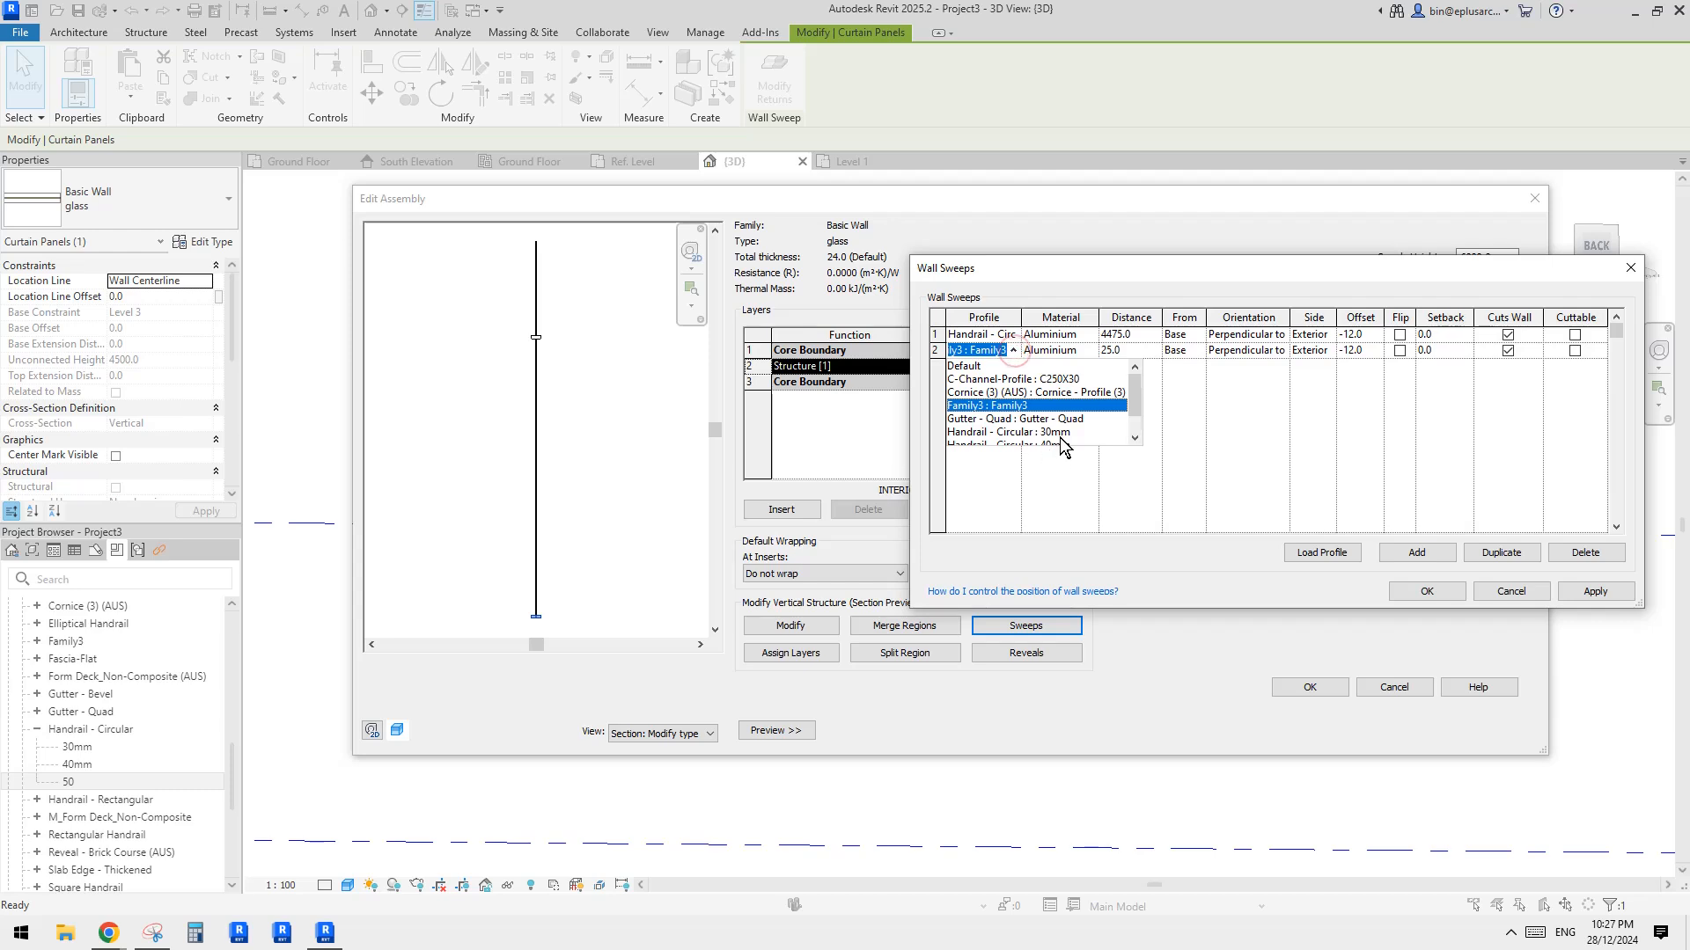
click(1042, 435)
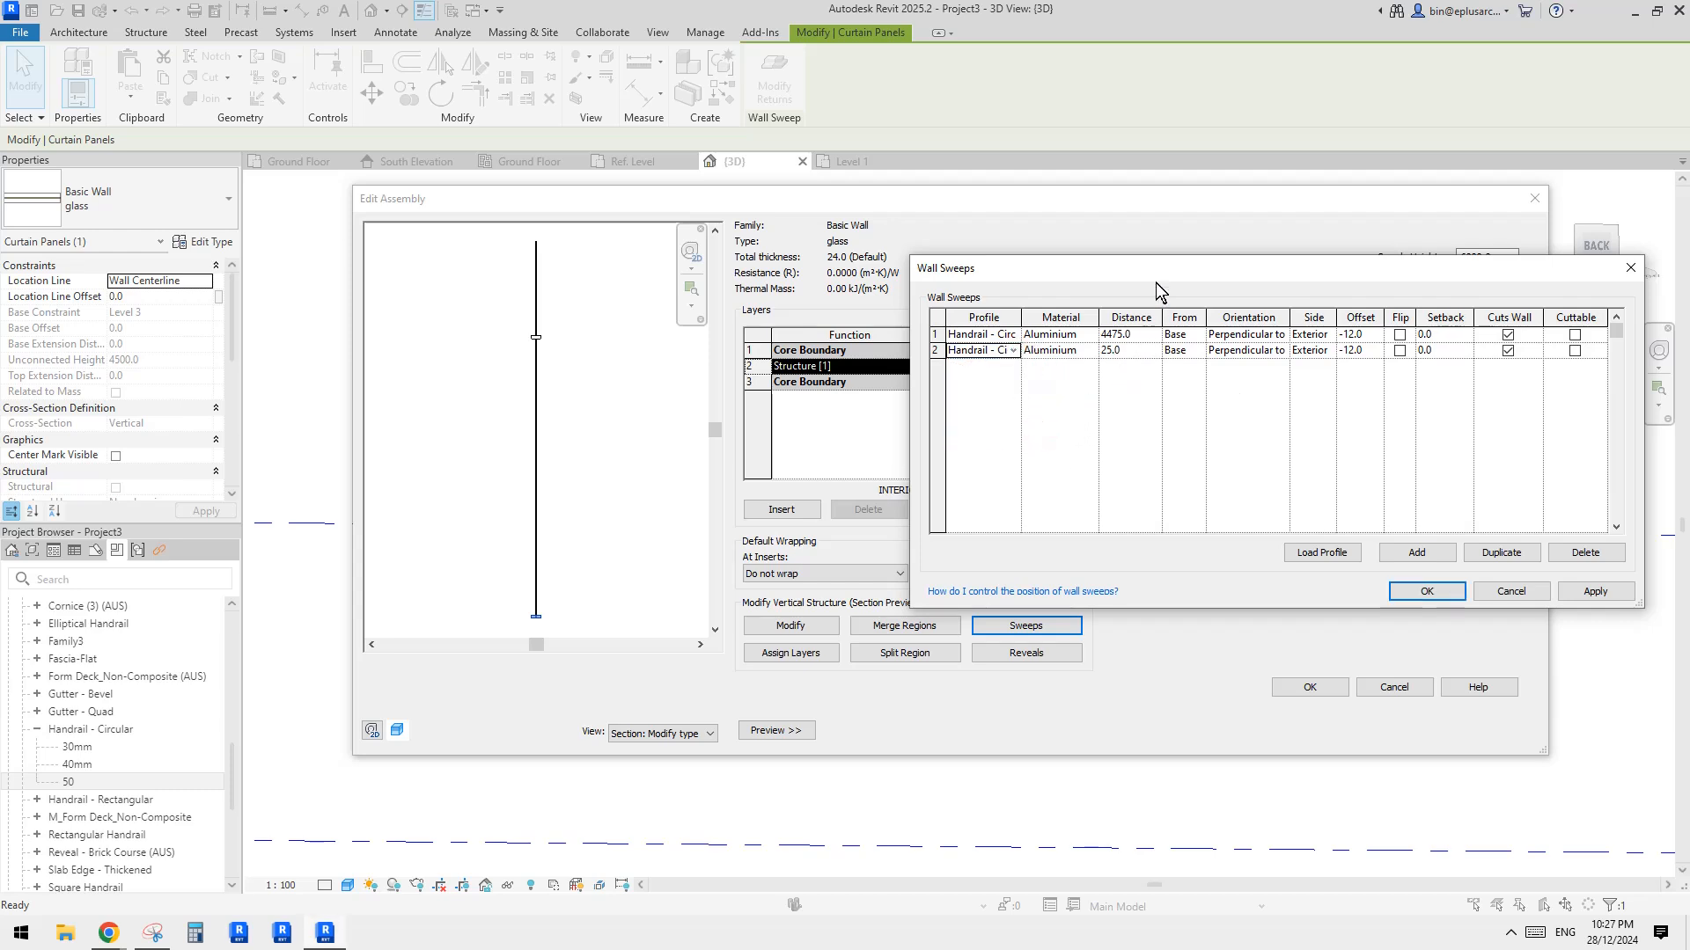
drag(1155, 280, 1103, 273)
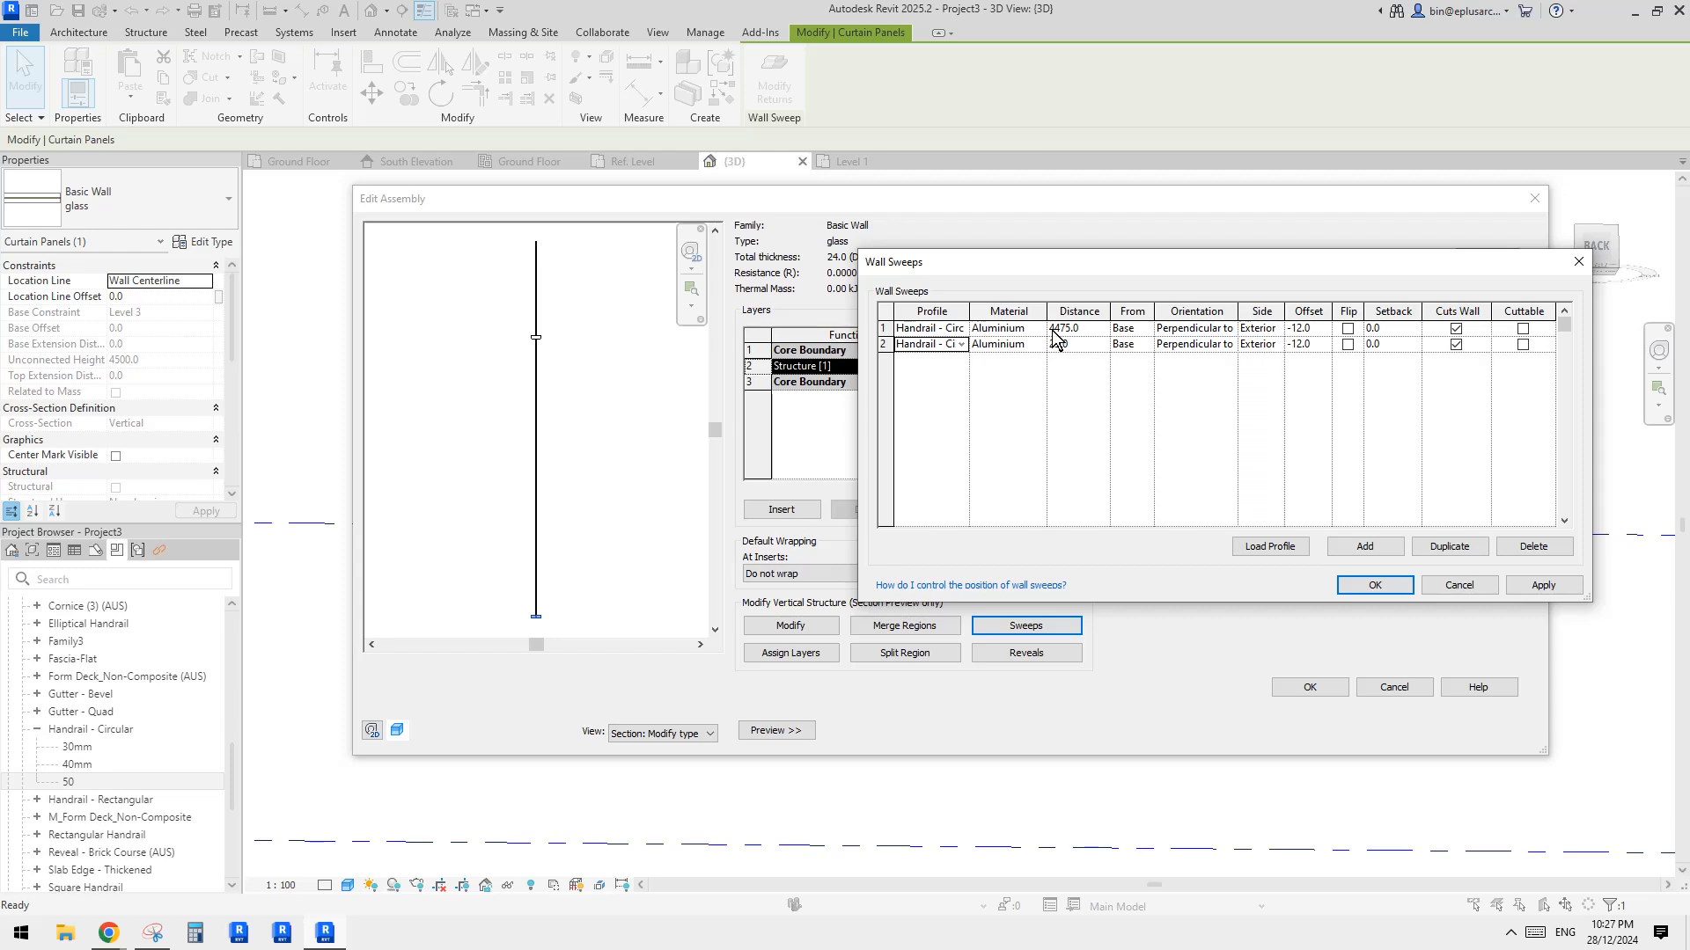
click(1389, 585)
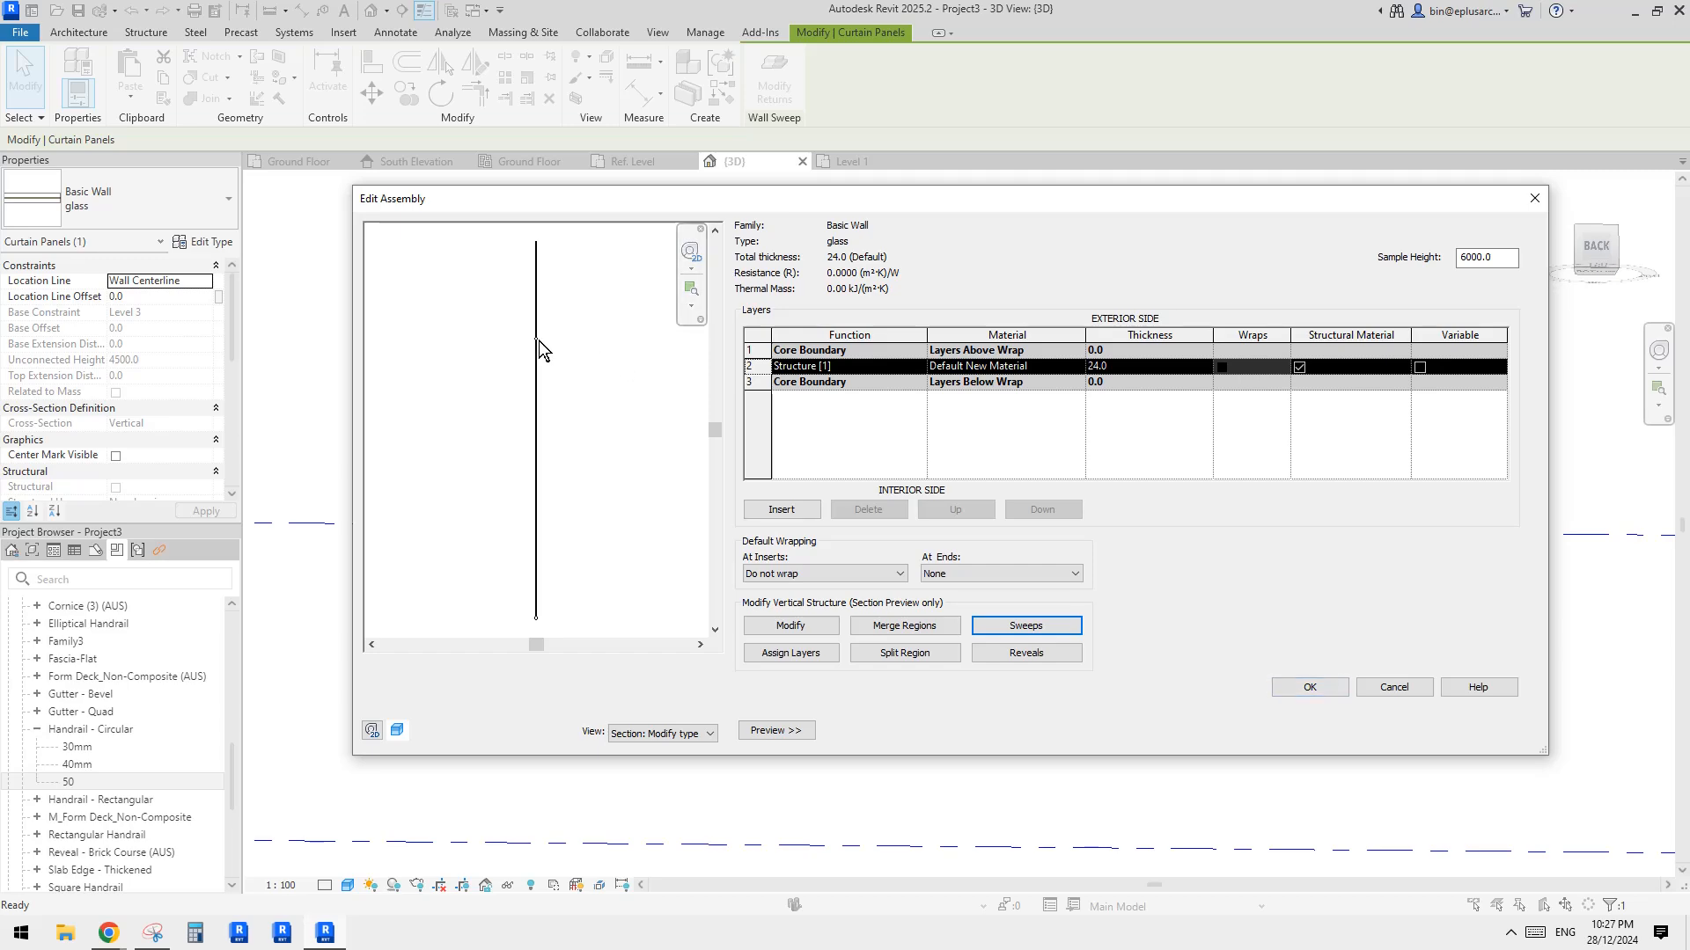
click(1307, 686)
click(1330, 731)
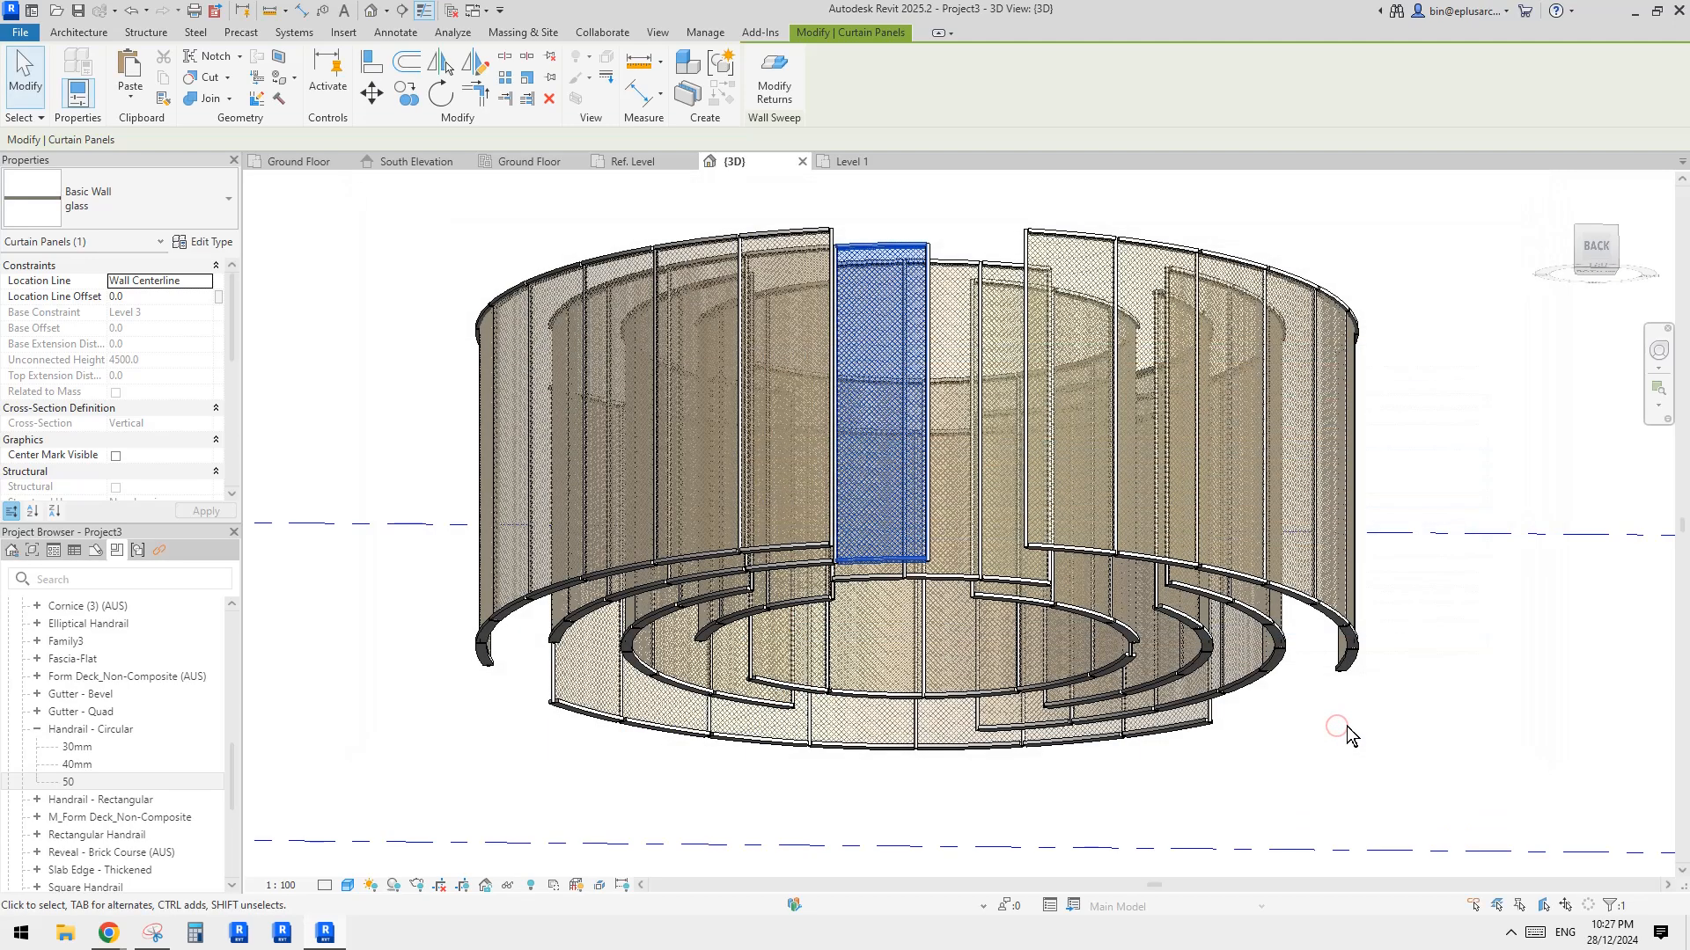
Step: Examine the circular sweeps along the curved panels' upper and lower edges from several angles
shift+middle_drag(1480, 558, 1424, 583)
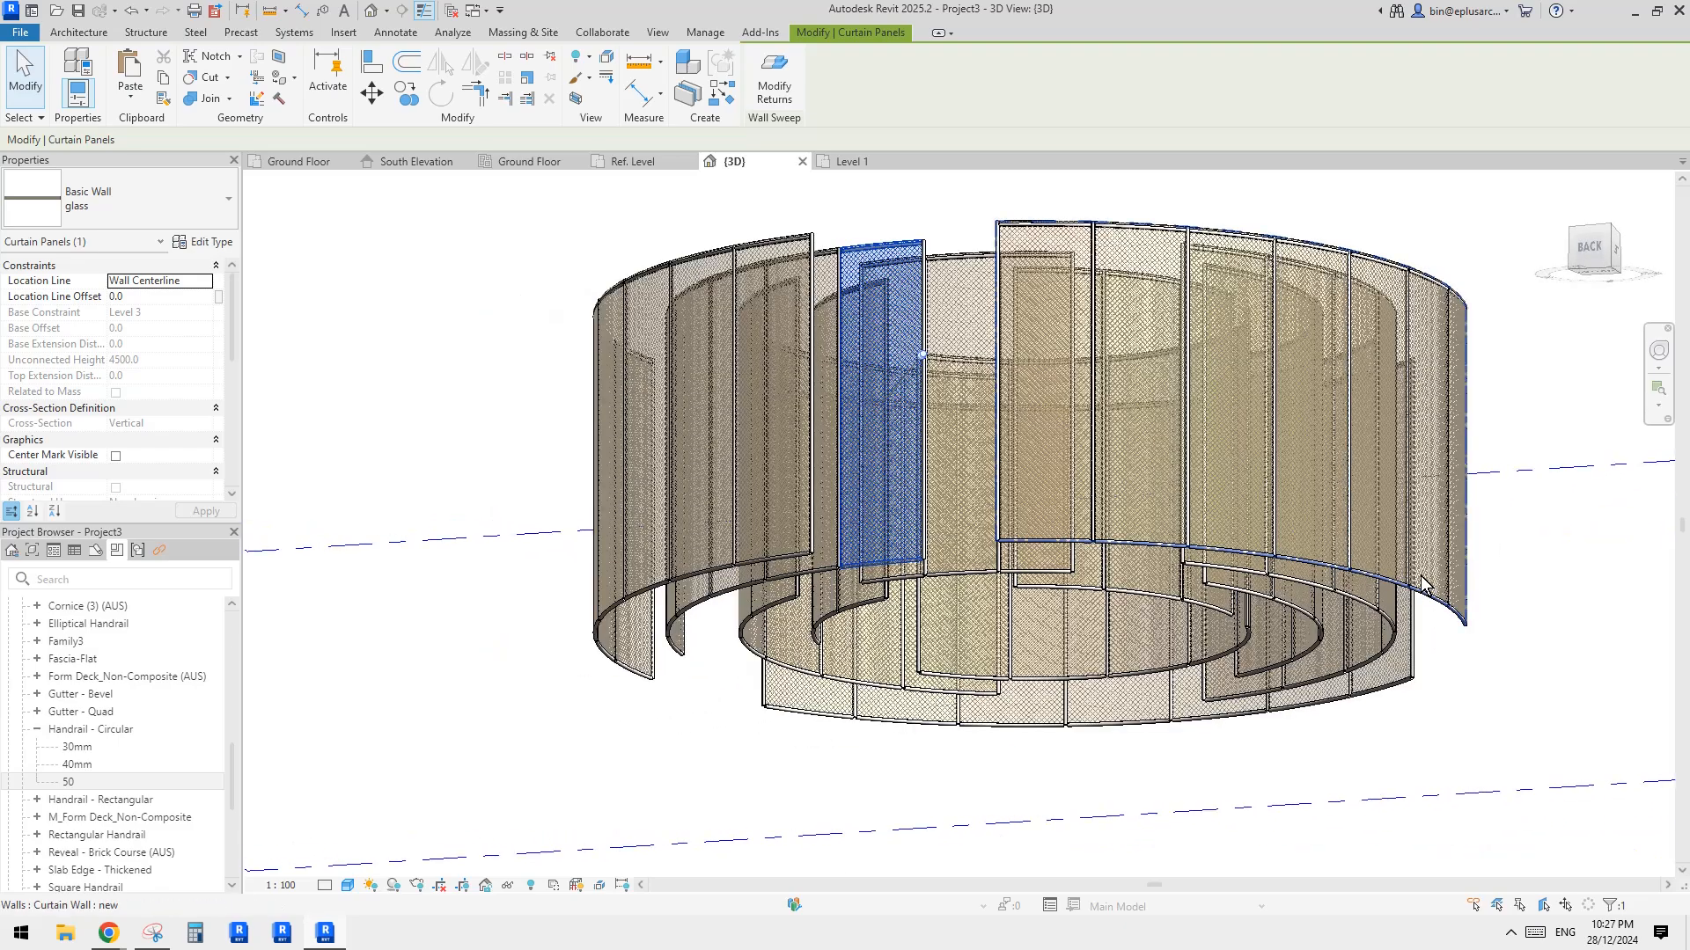
scroll(1096, 565, up, 3)
shift+middle_drag(1096, 565, 1102, 629)
scroll(1062, 504, down, 3)
shift+middle_drag(1101, 630, 1102, 539)
shift+middle_drag(1100, 239, 1097, 274)
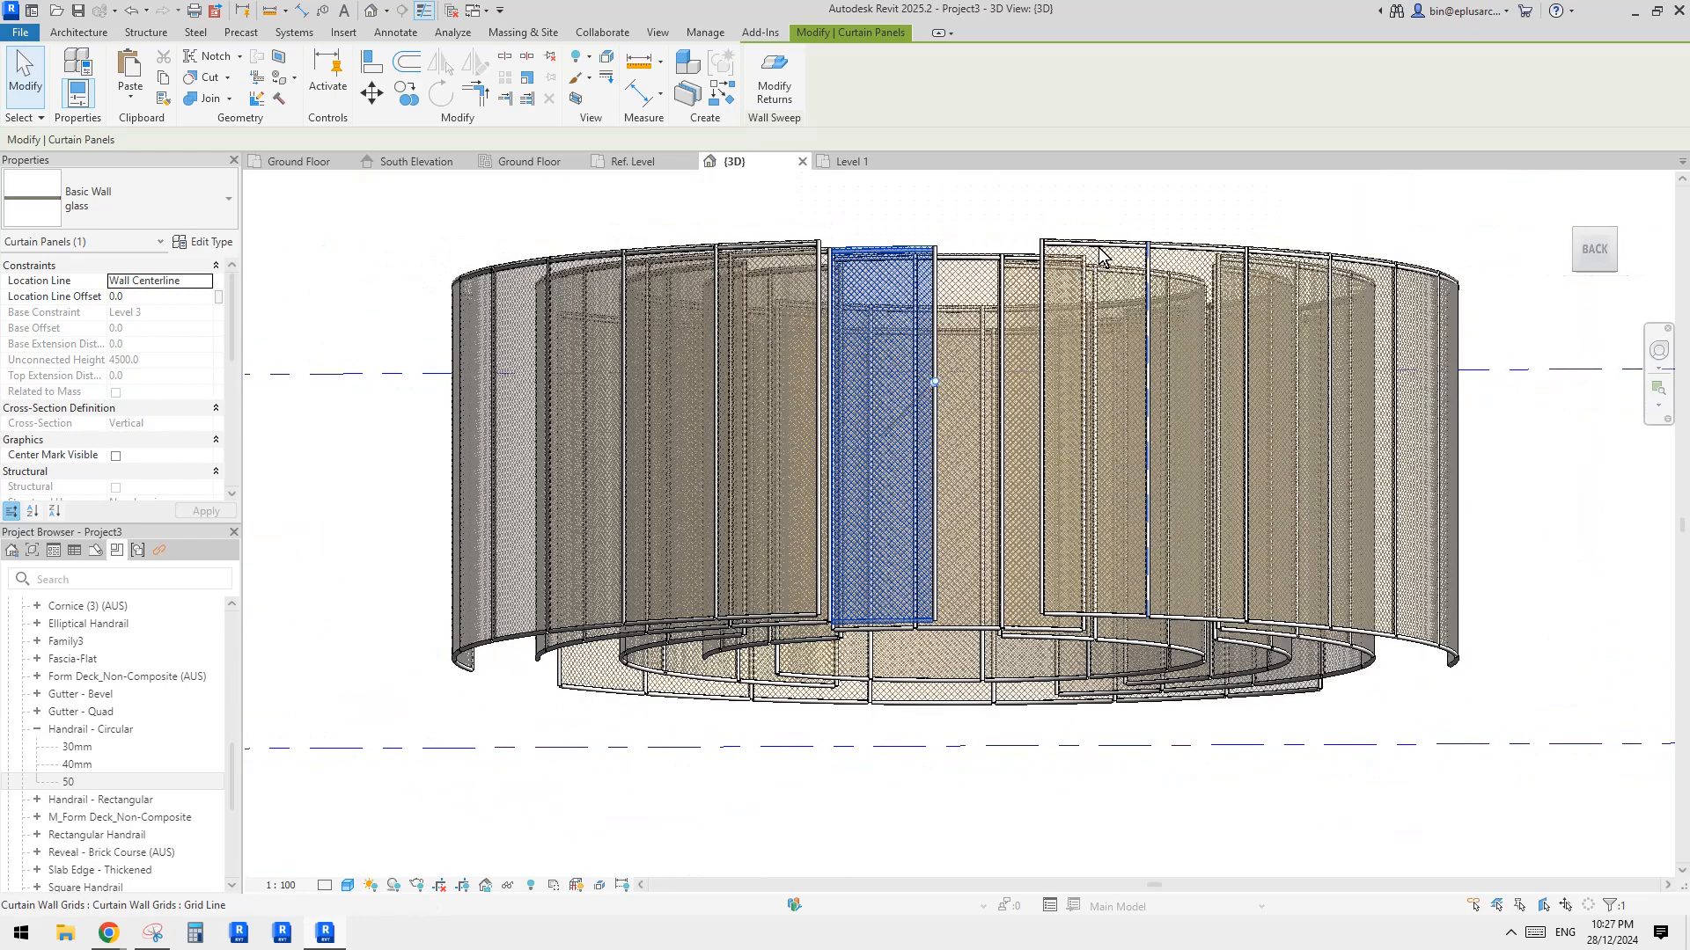
scroll(1106, 392, up, 2)
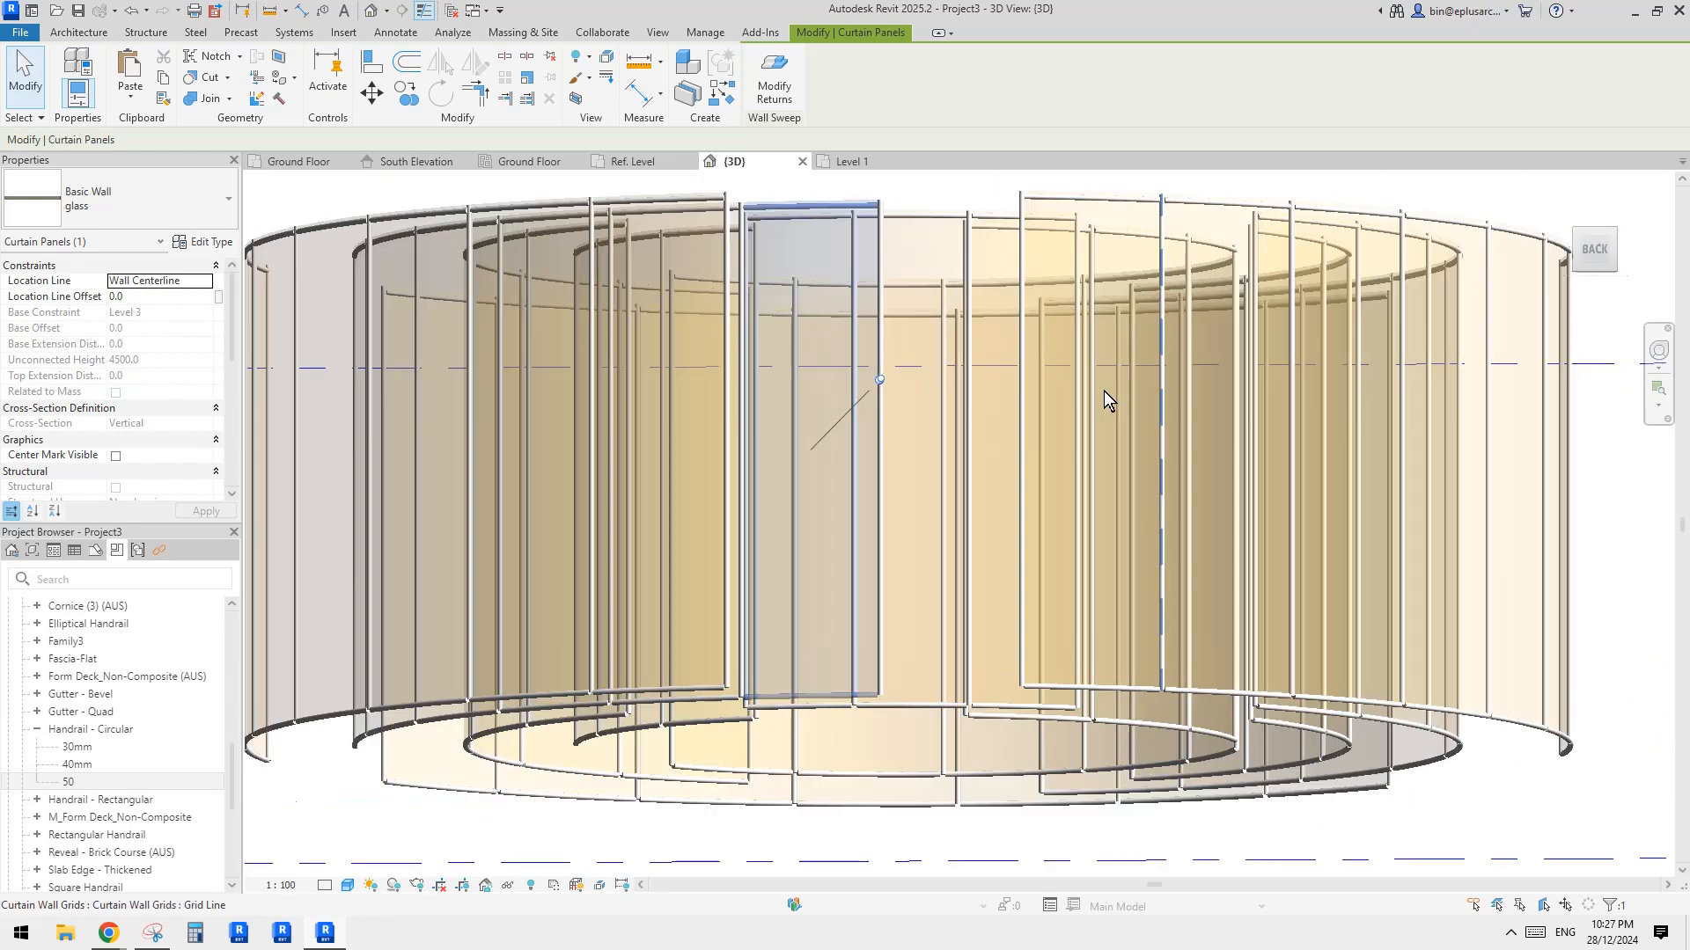
middle_drag(1106, 391, 1073, 369)
Step: Set the glass panel type's wall sweep distances from the base to 4500 for the first sweep and 50 for the second
click(205, 241)
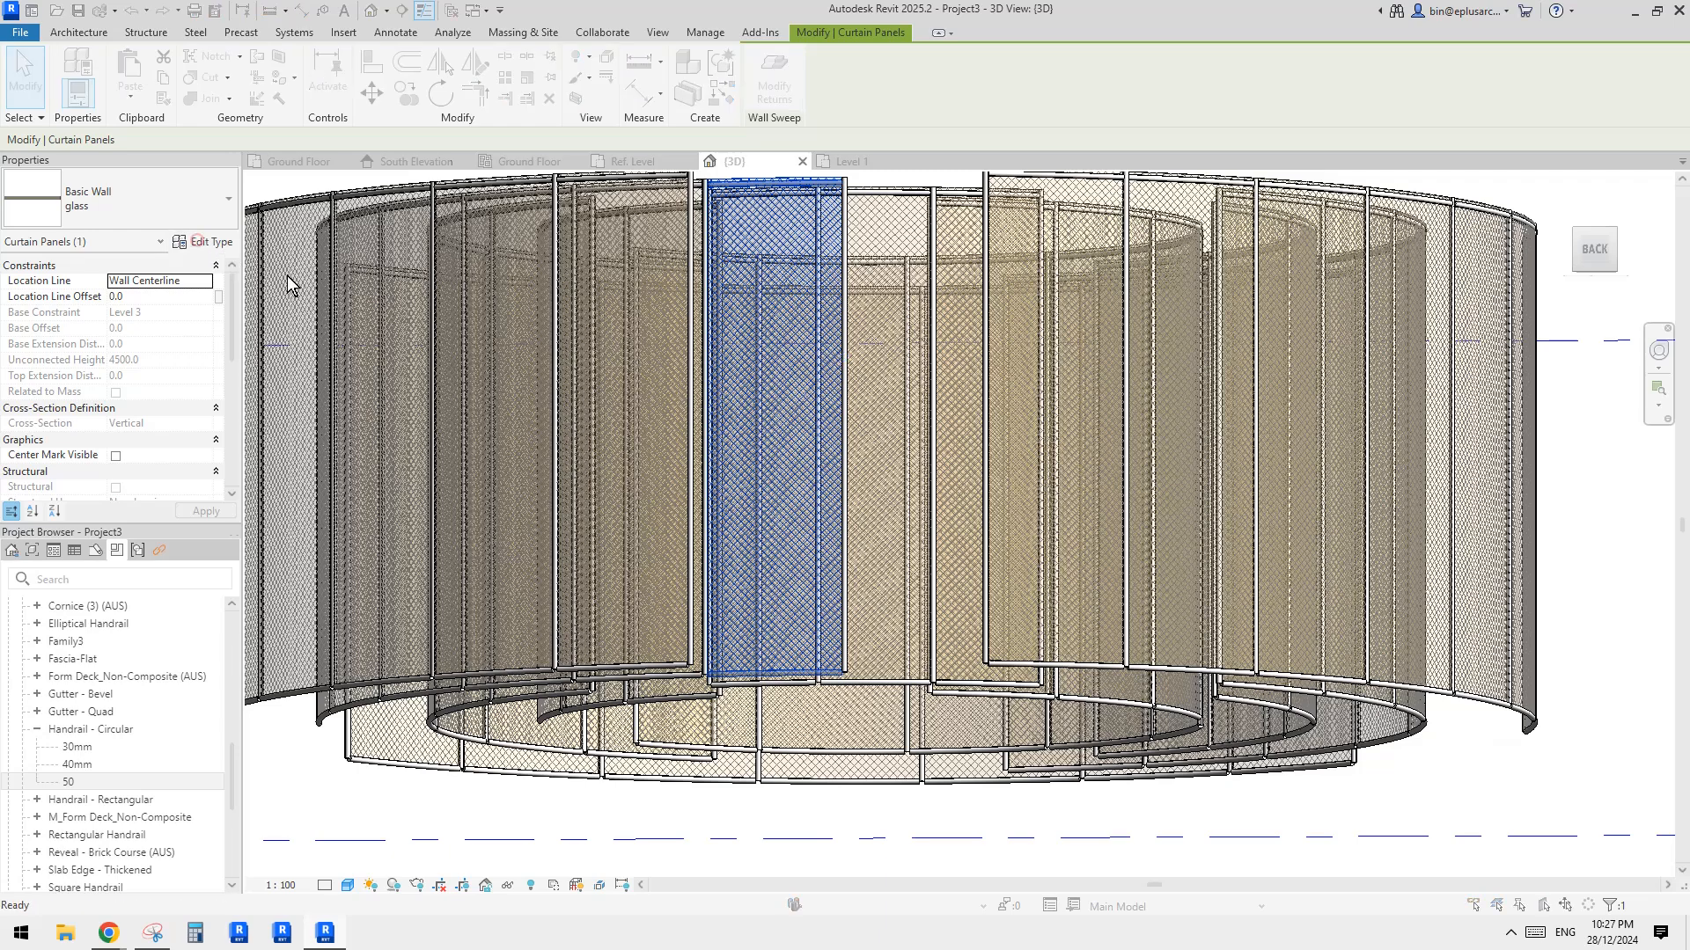
click(1229, 368)
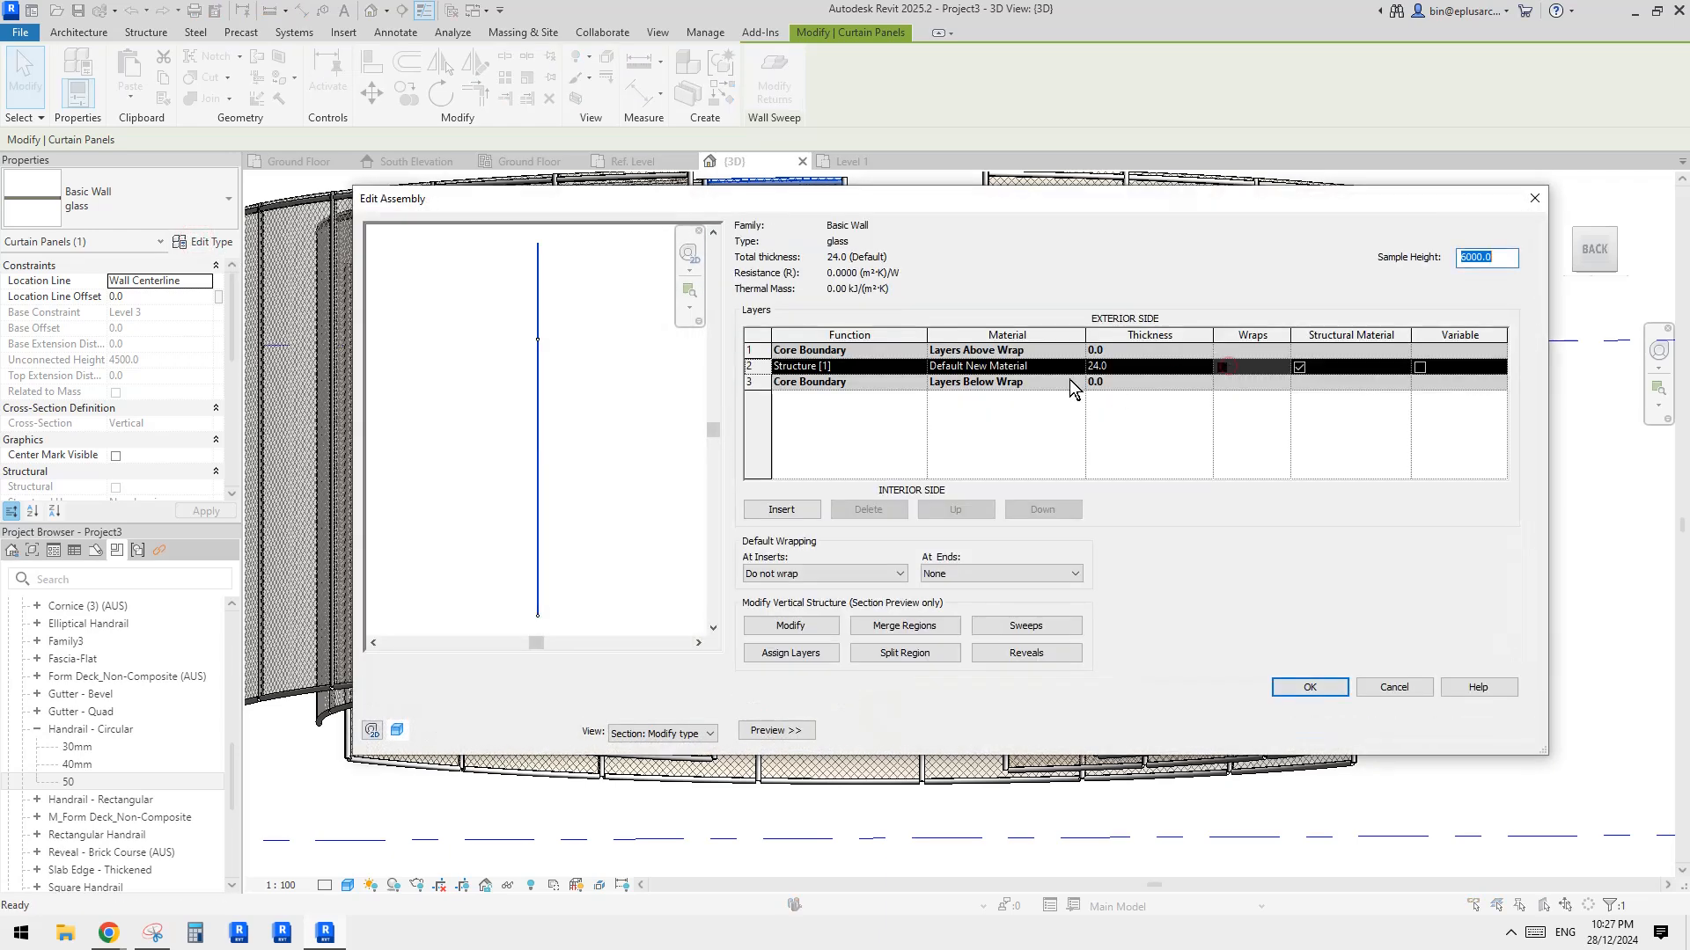
click(1026, 626)
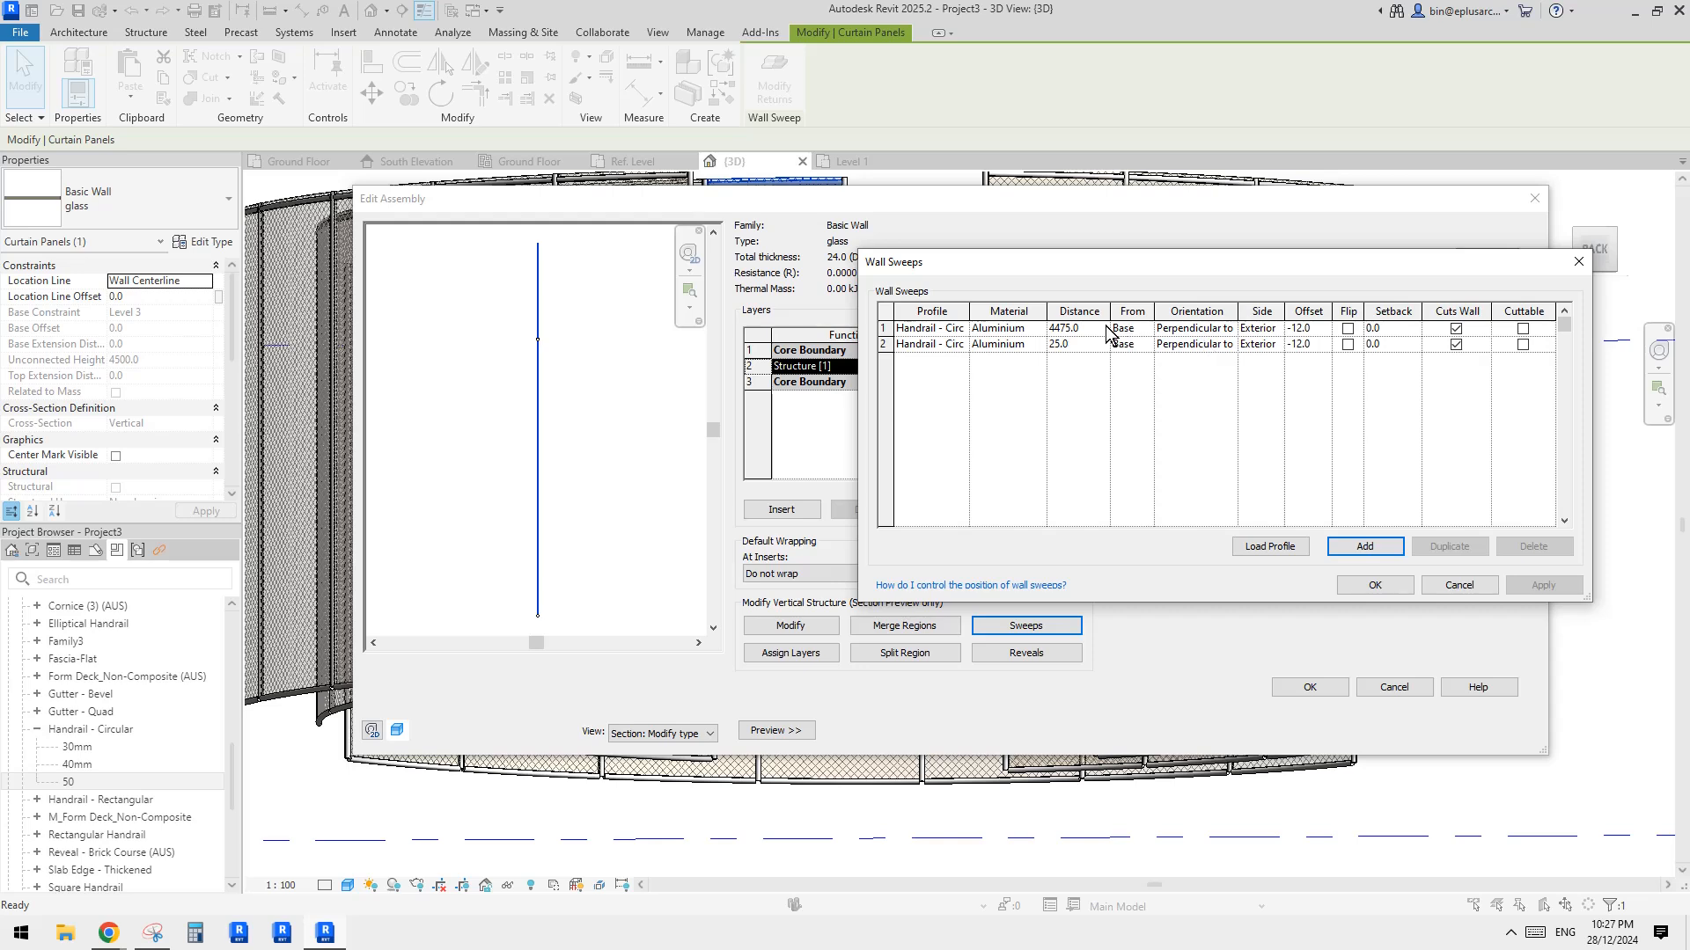
click(1077, 346)
click(1071, 346)
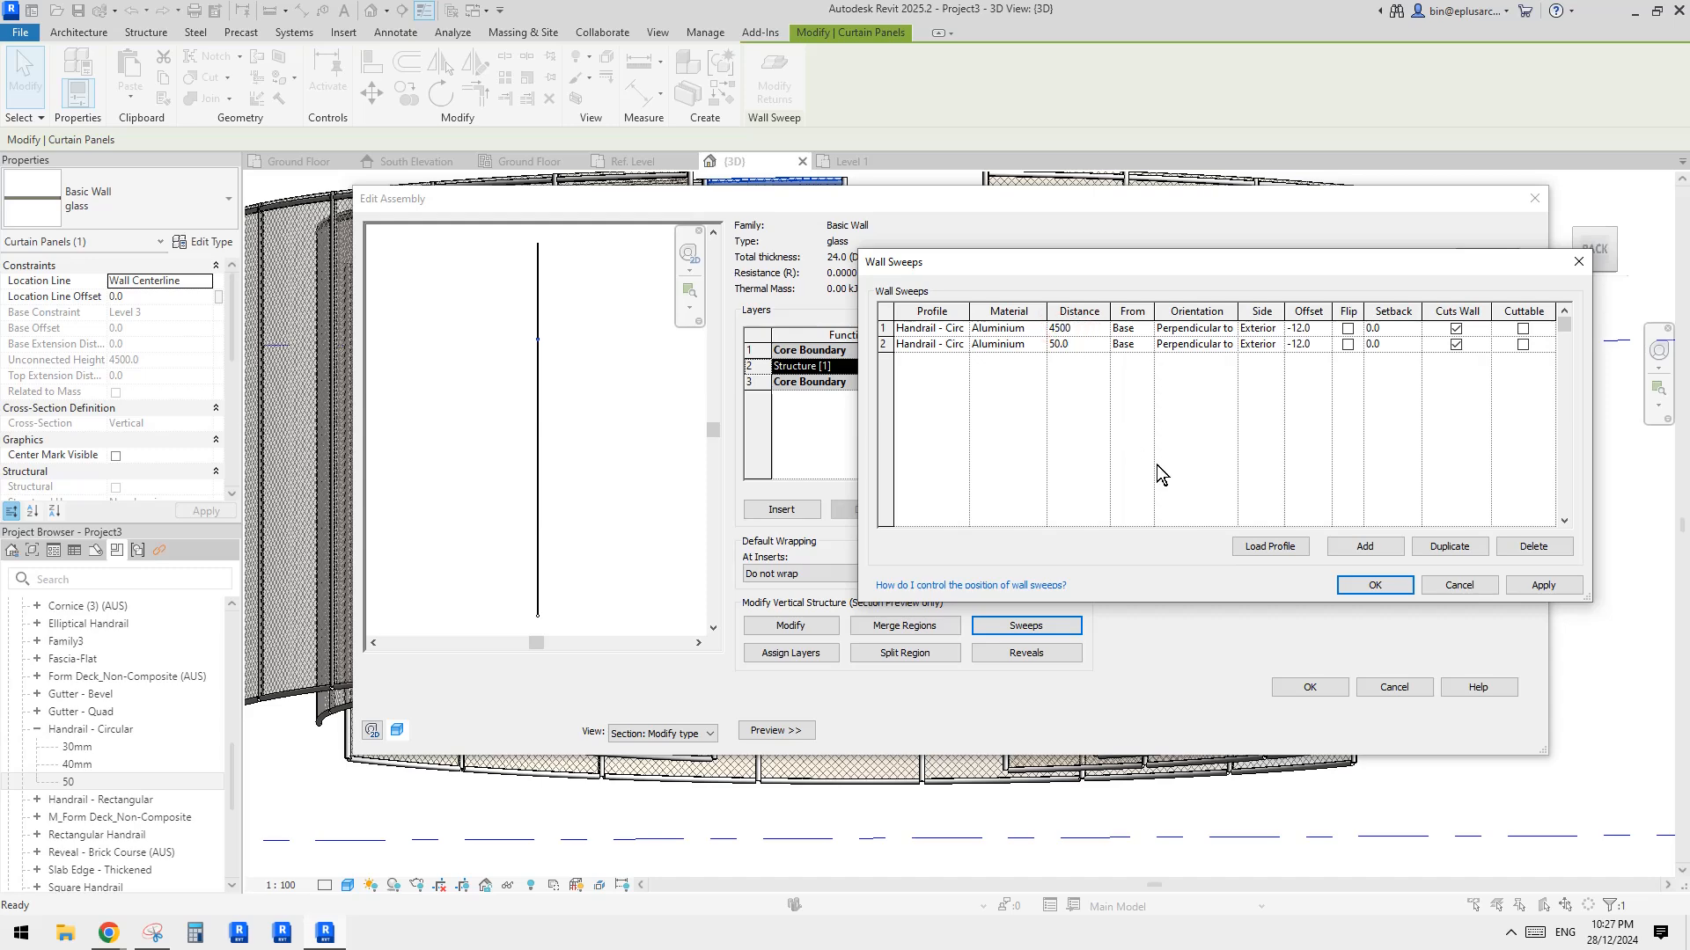
click(1396, 585)
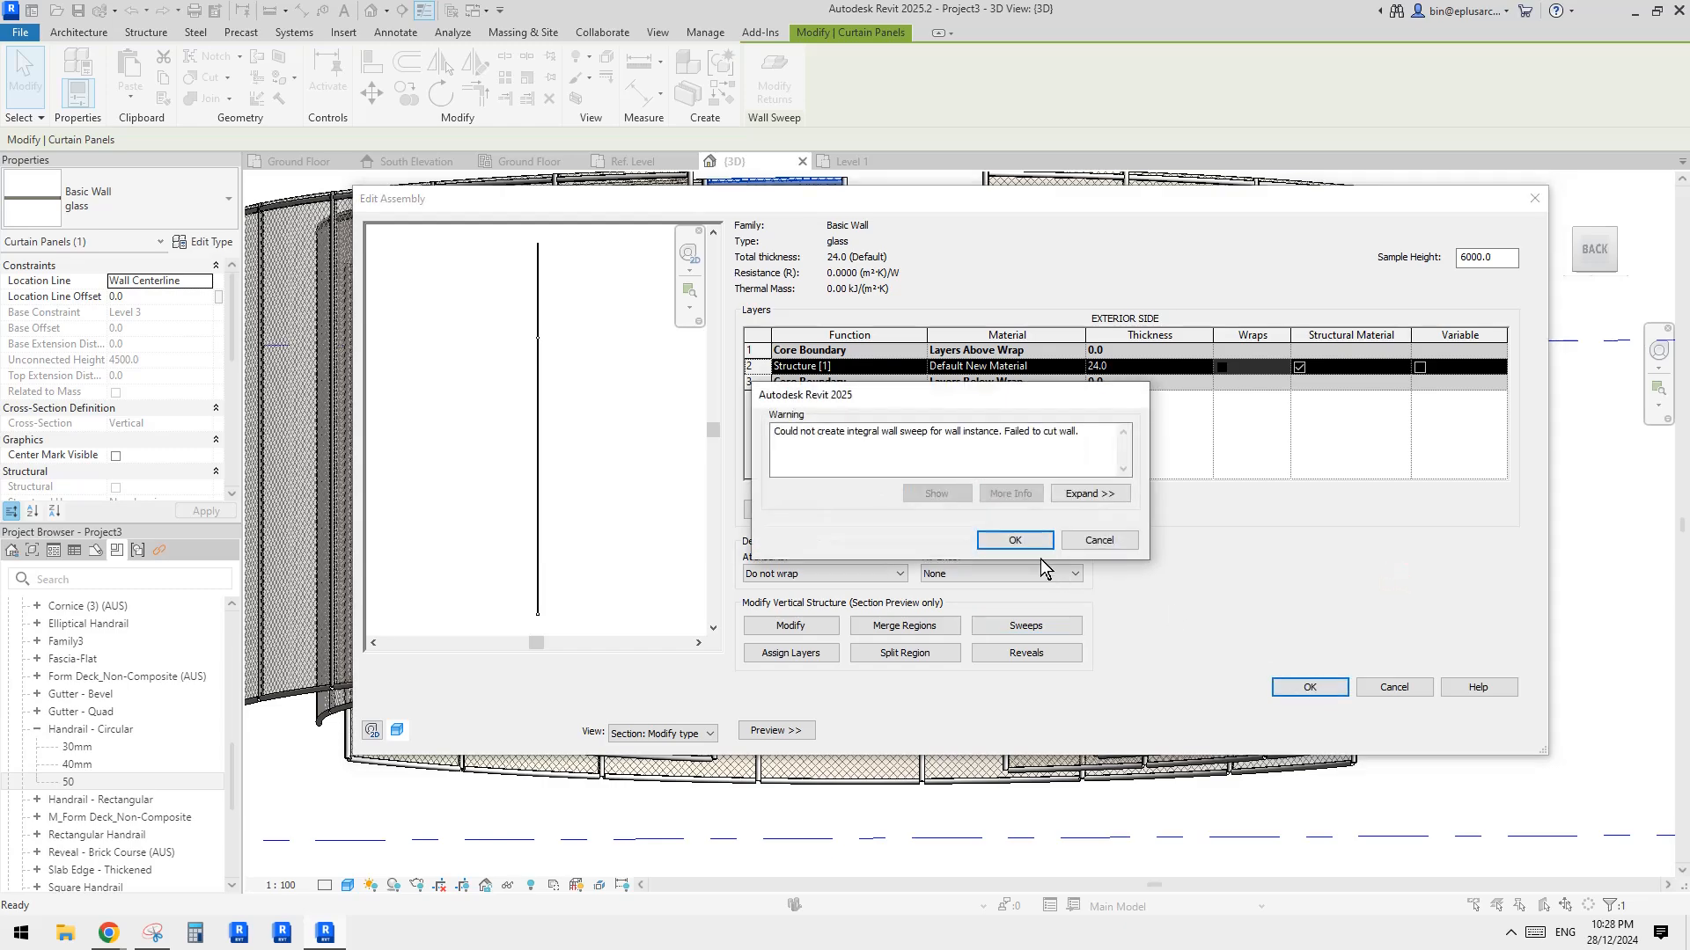
click(1044, 544)
click(1329, 730)
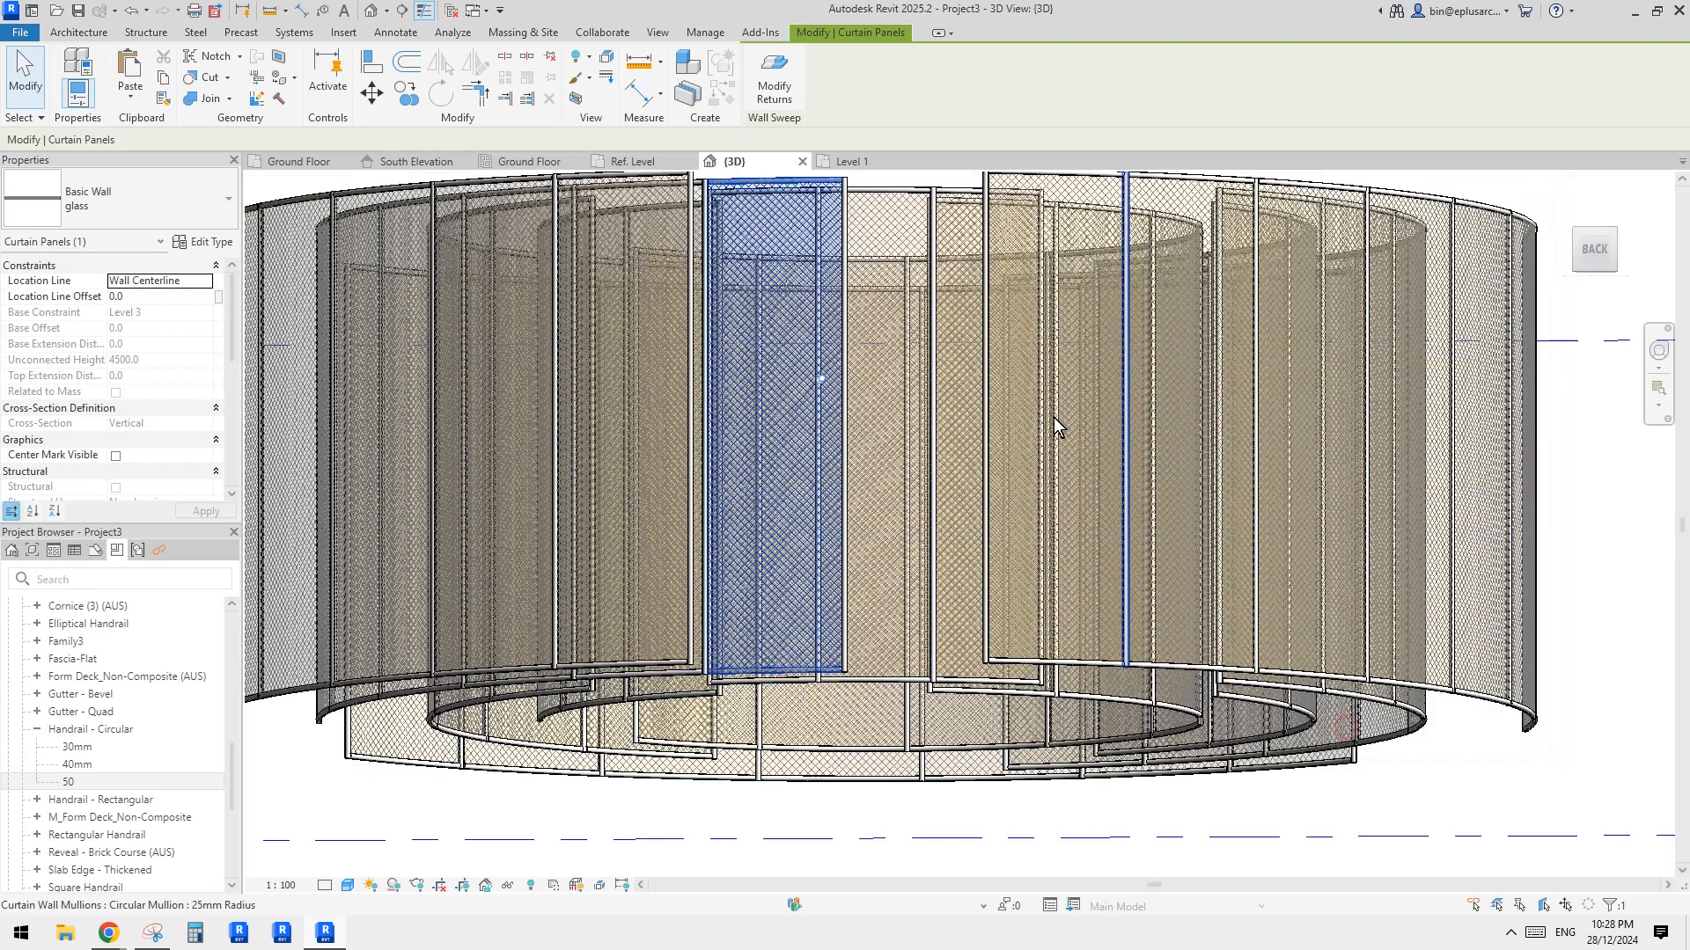
Step: Open the Handrail - Circular profile family for editing
shift+drag(844, 446, 1048, 573)
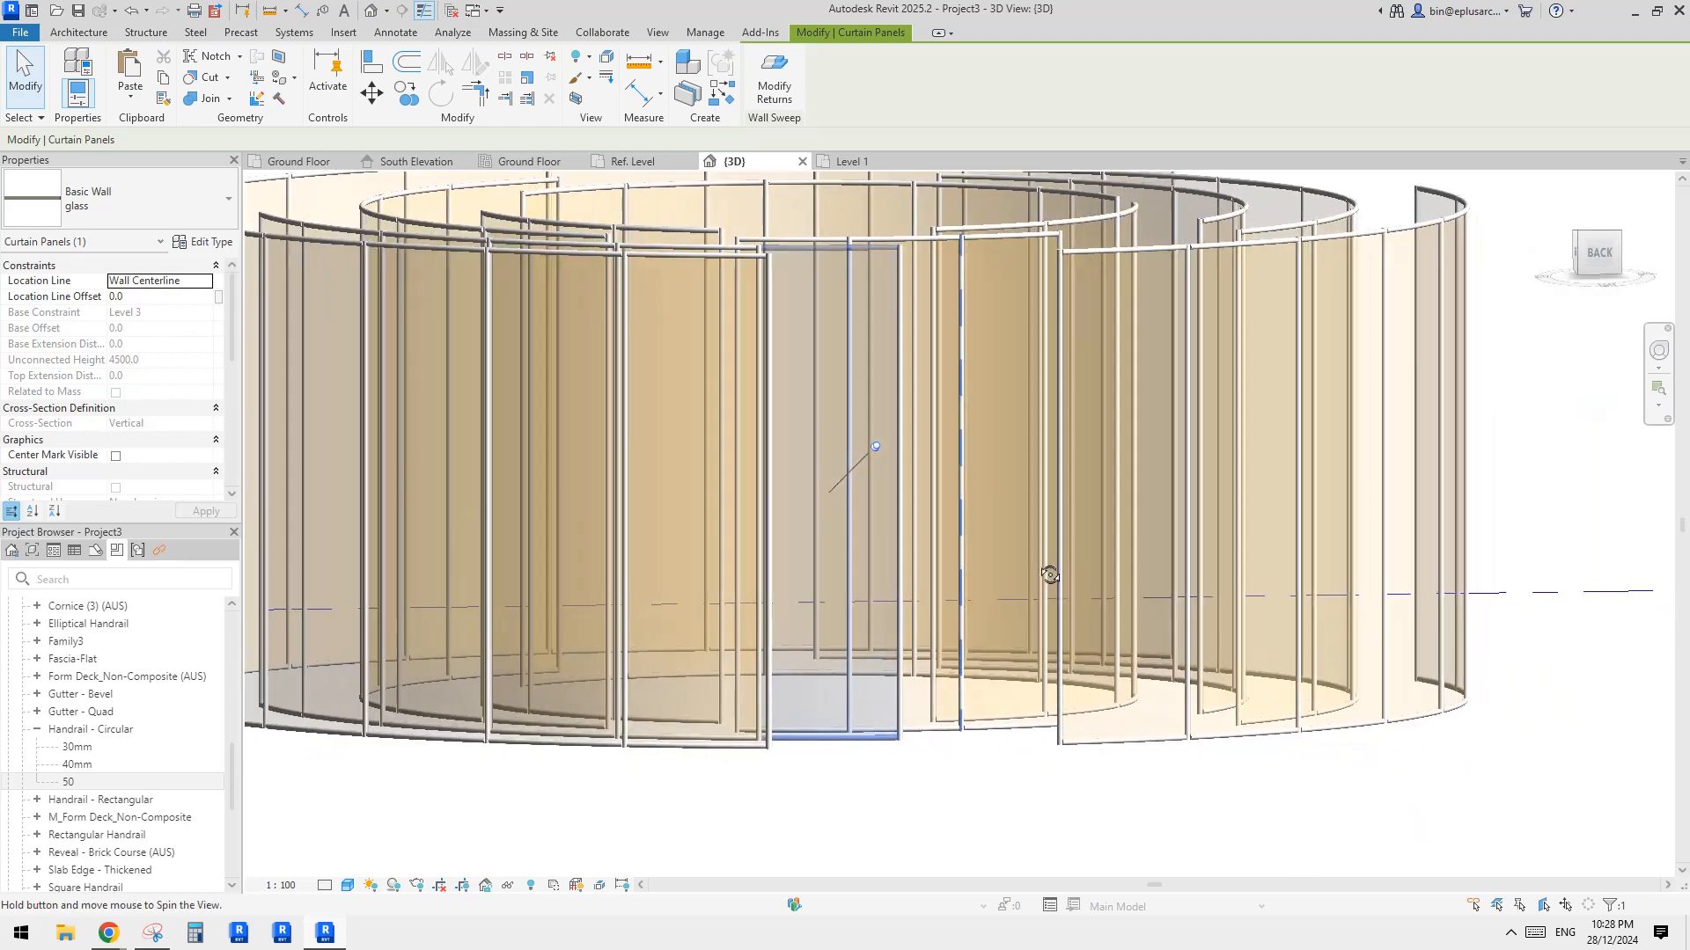
mouse_move(1142, 563)
shift+middle_down()
mouse_move(1255, 525)
mouse_move(1102, 324)
mouse_move(1084, 490)
mouse_move(1137, 536)
mouse_move(1059, 487)
mouse_move(1022, 520)
mouse_move(996, 607)
mouse_move(1021, 594)
mouse_move(956, 591)
mouse_move(927, 549)
shift+middle_up()
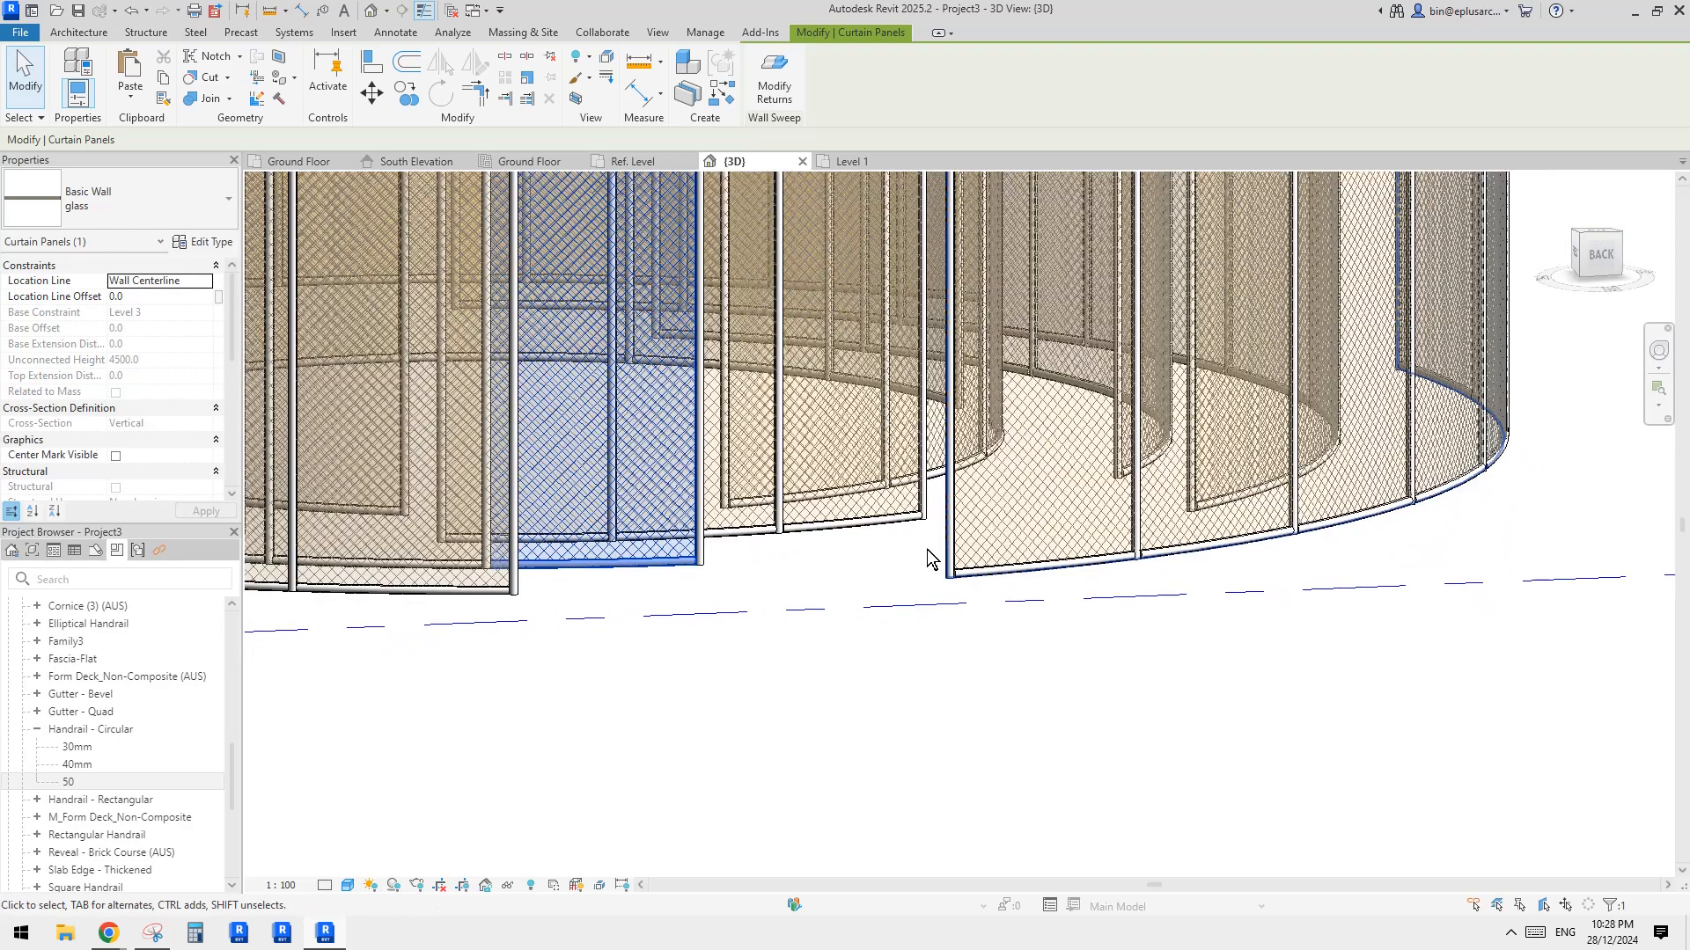
click(121, 732)
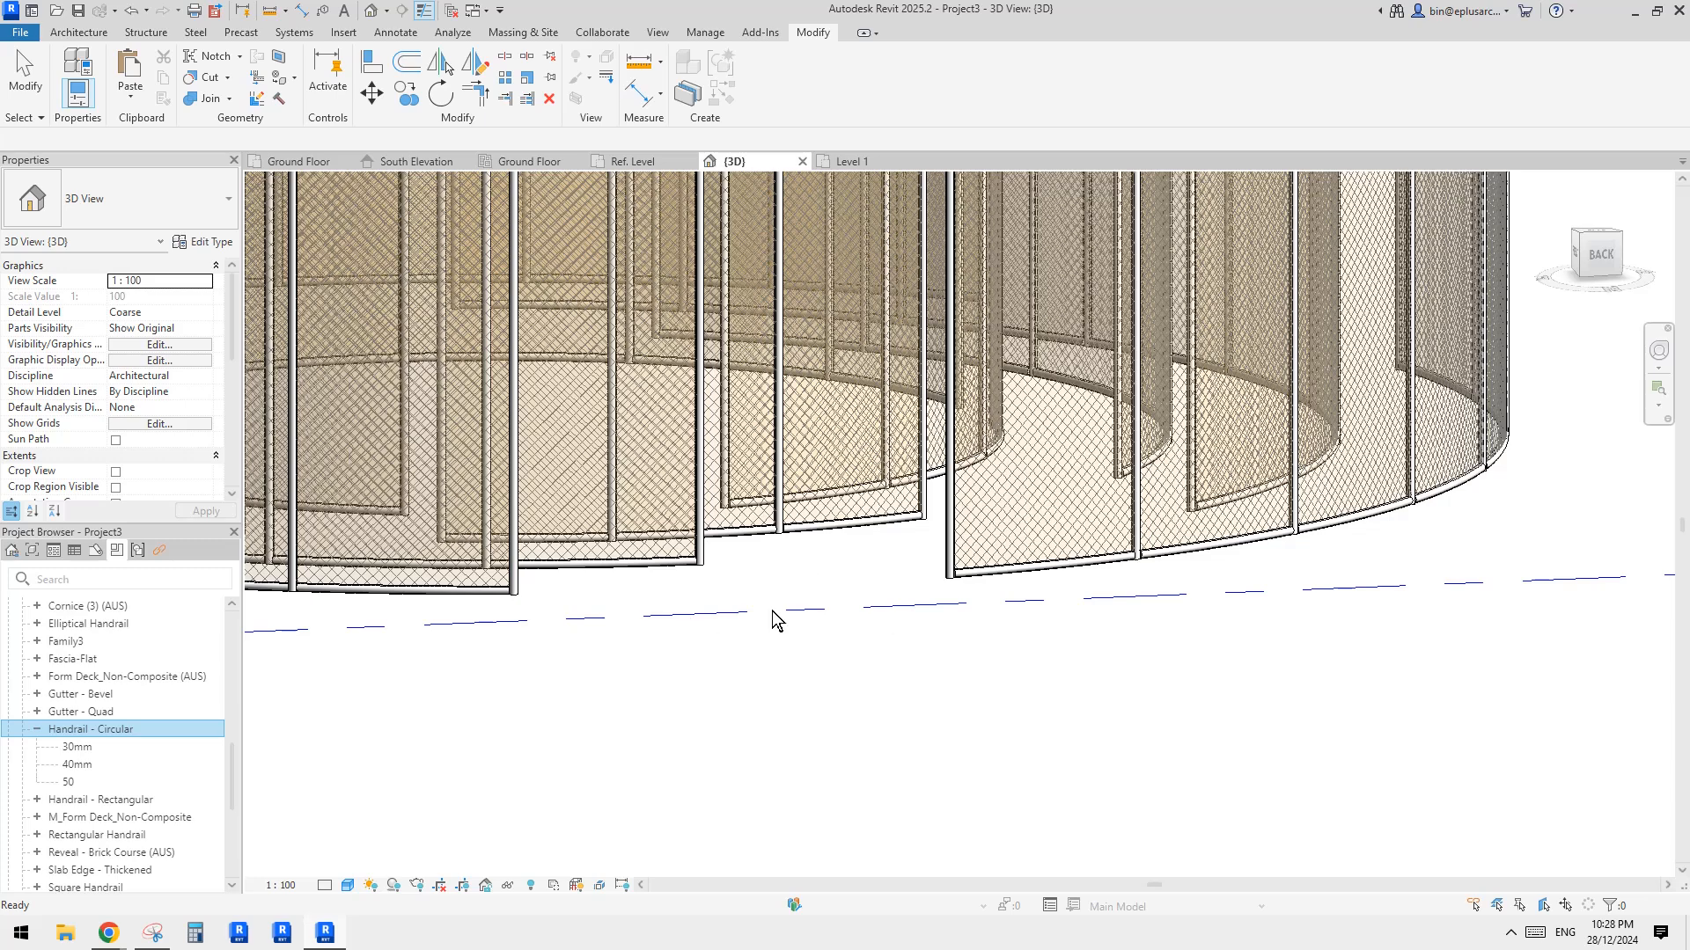
right_click(63, 732)
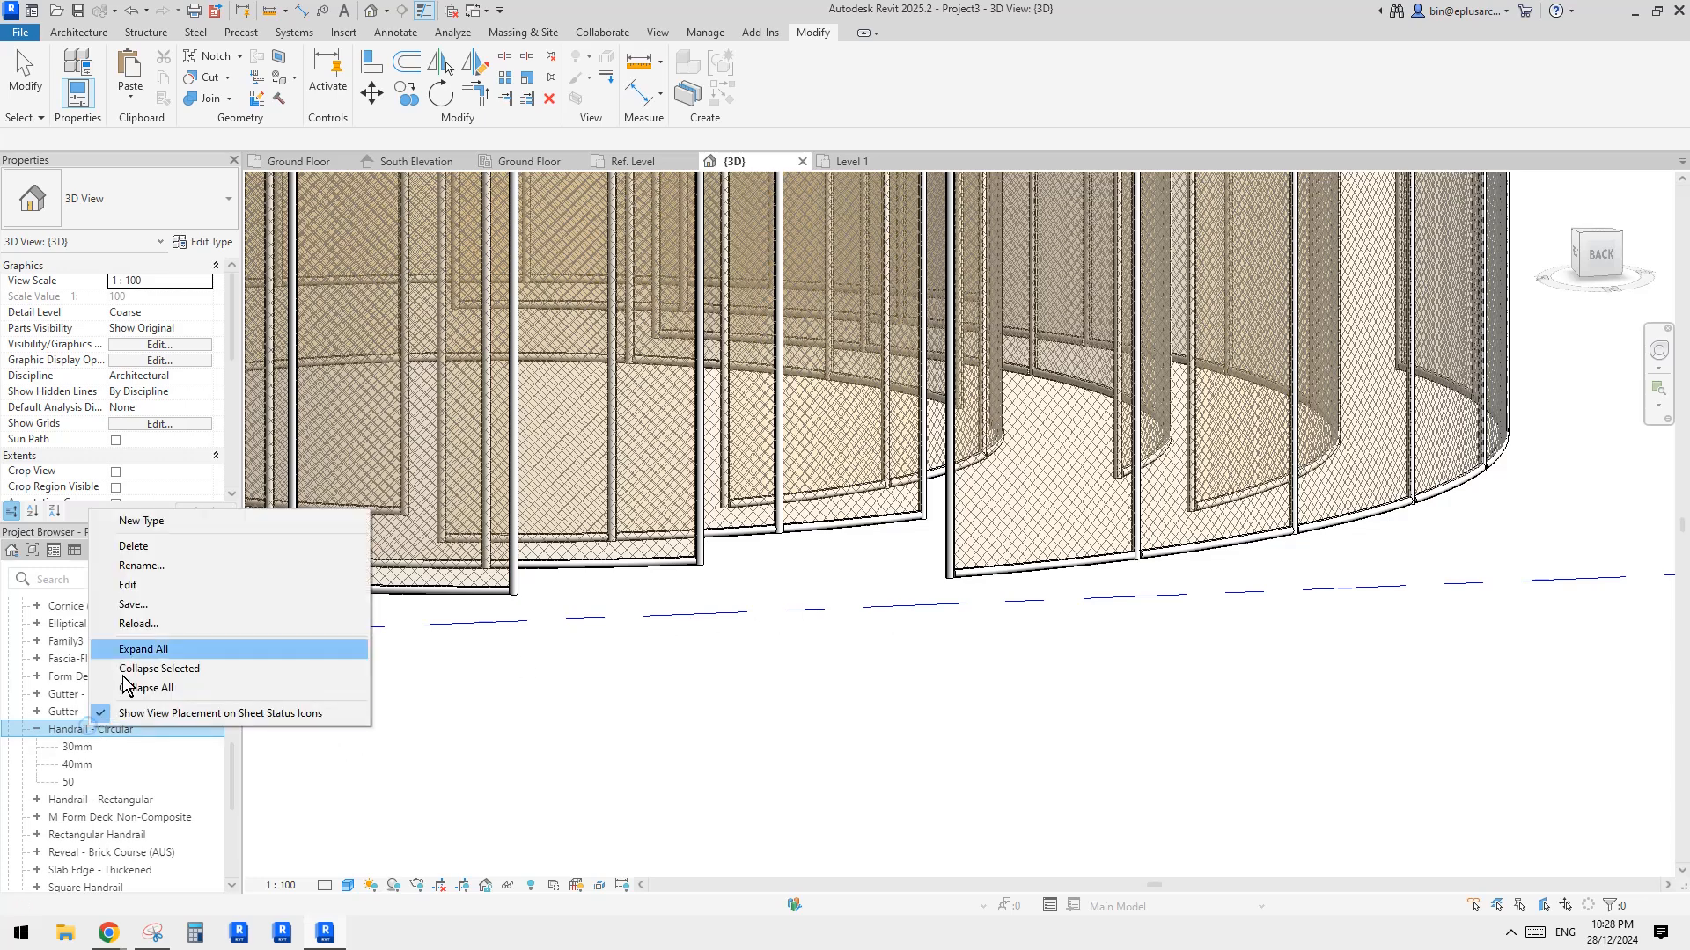
click(150, 586)
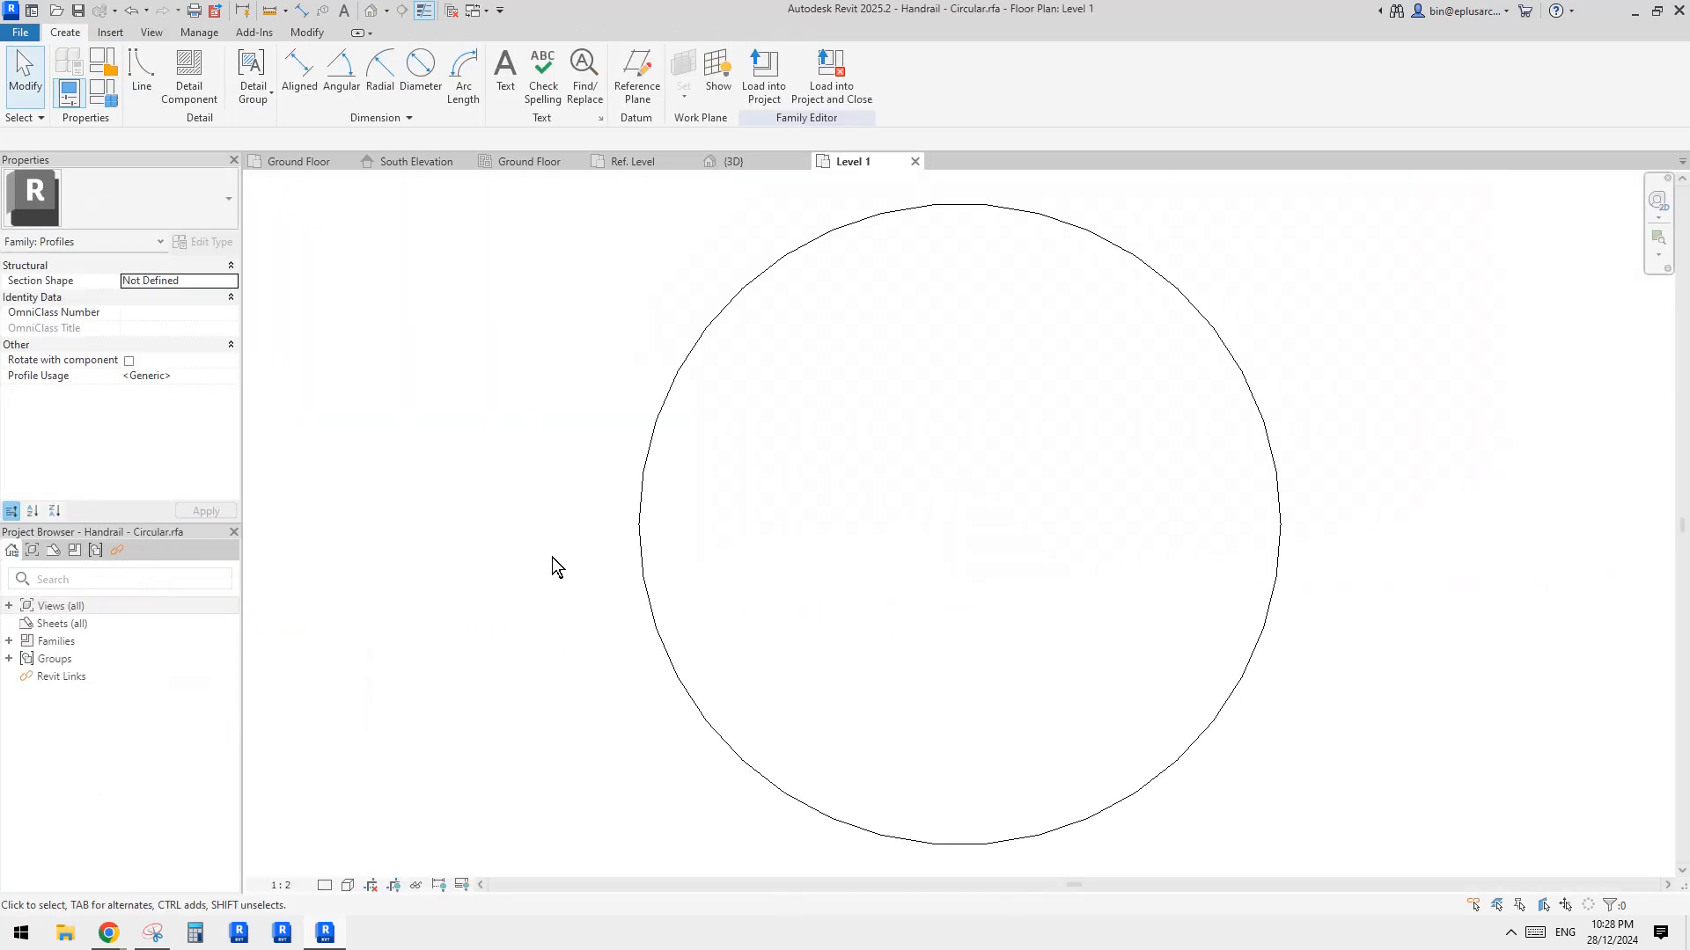
Step: Turn on the visibility of reference planes in the circular profile's Level 1 plan view
scroll(554, 566, down, 3)
key(v)
key(v)
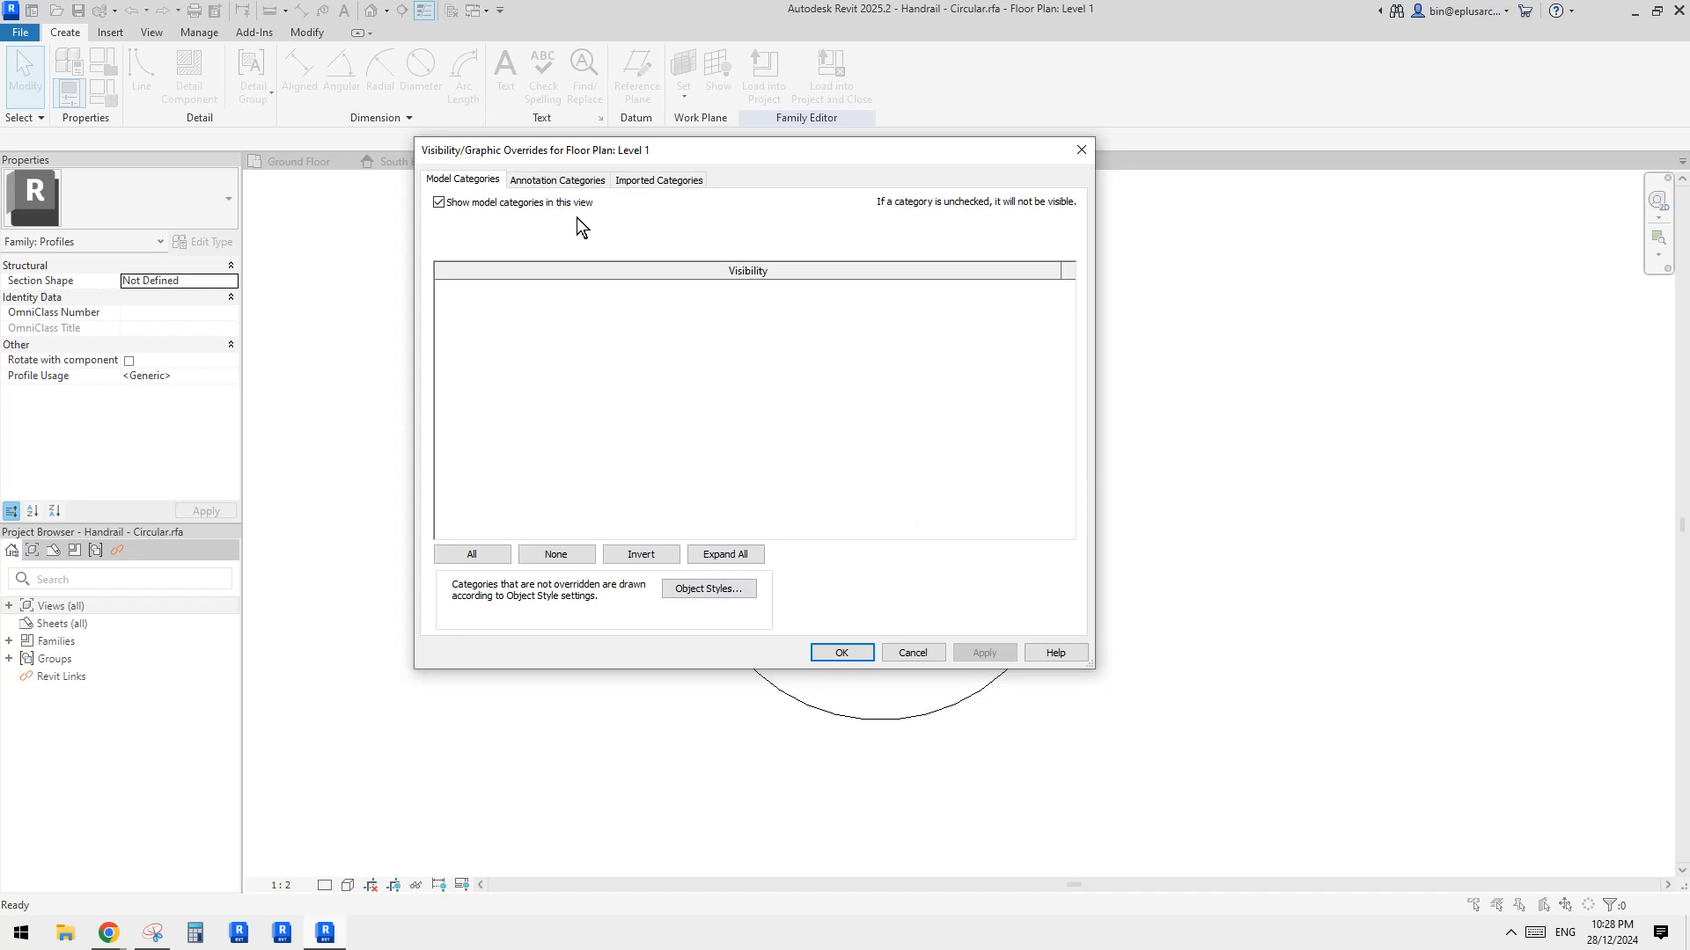
click(557, 180)
click(459, 335)
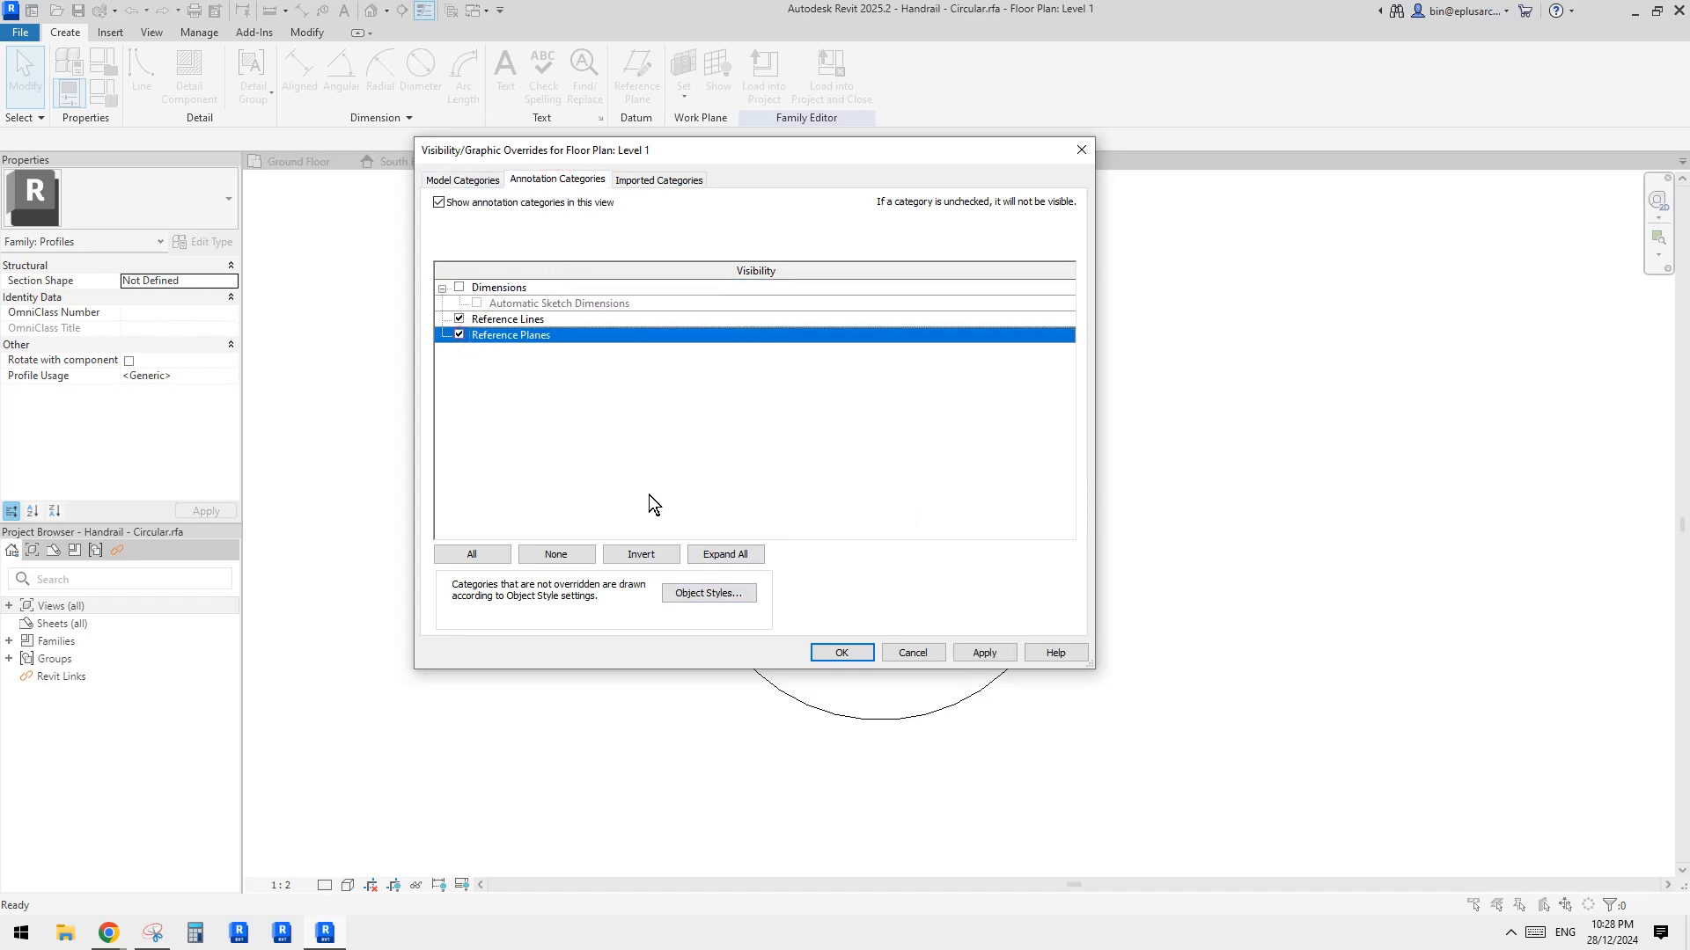
click(841, 652)
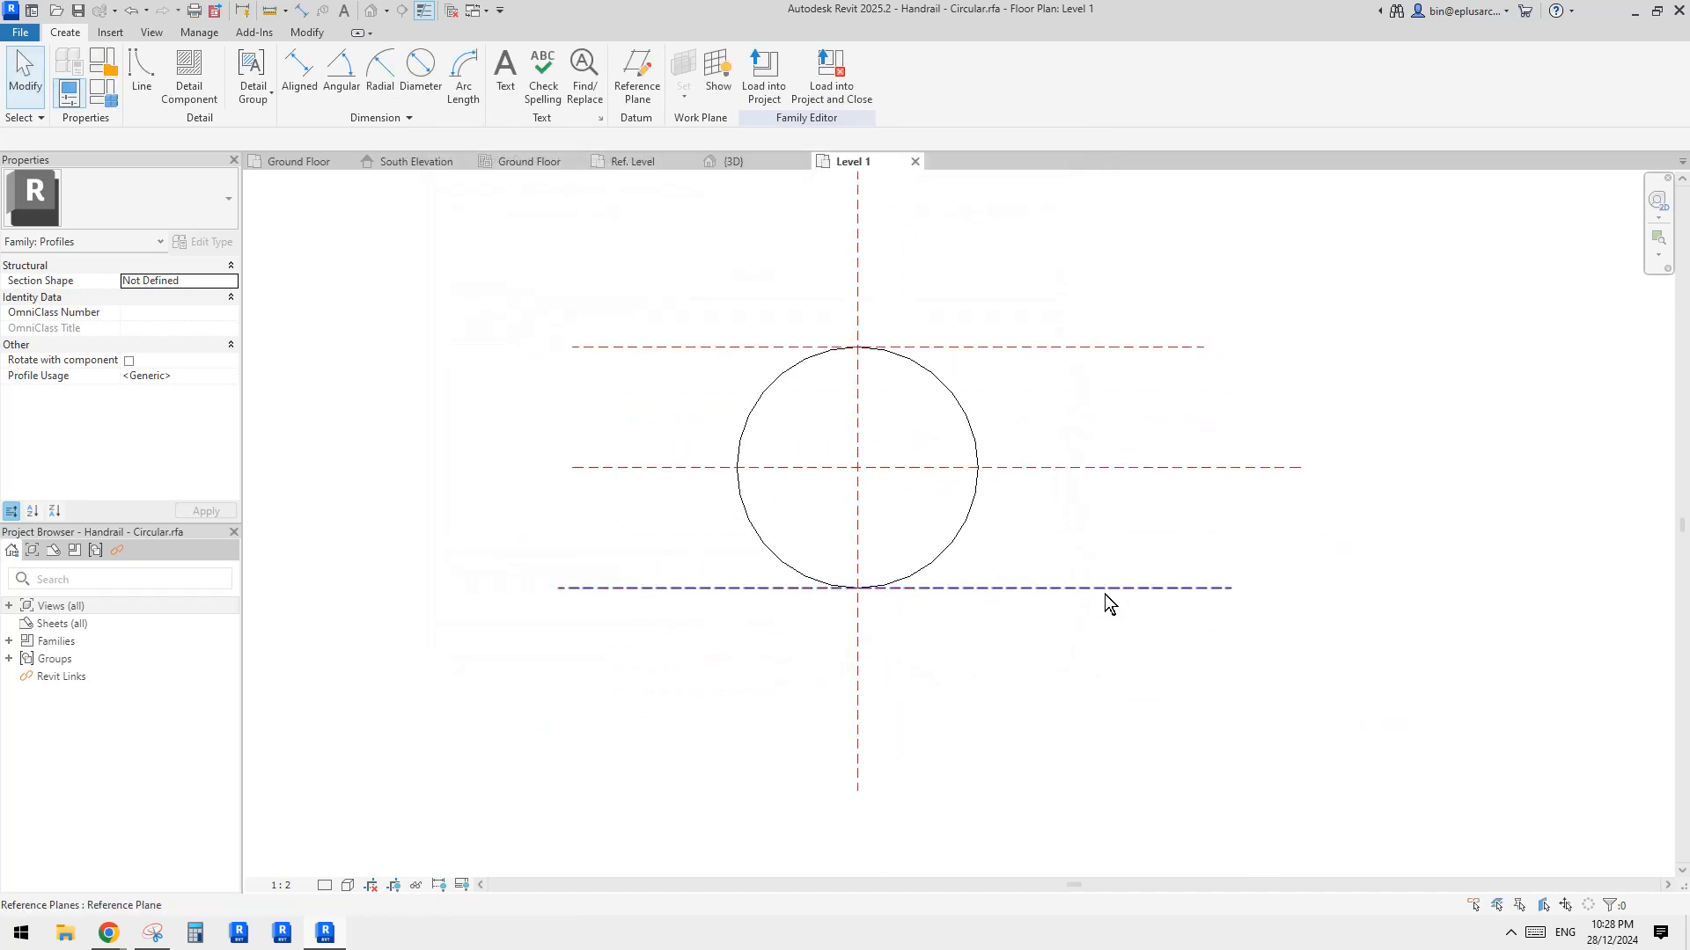
Step: Check the horizontal reference planes through the circular profile and close the family without saving, dismissing the project save reminder
click(1105, 588)
click(1044, 469)
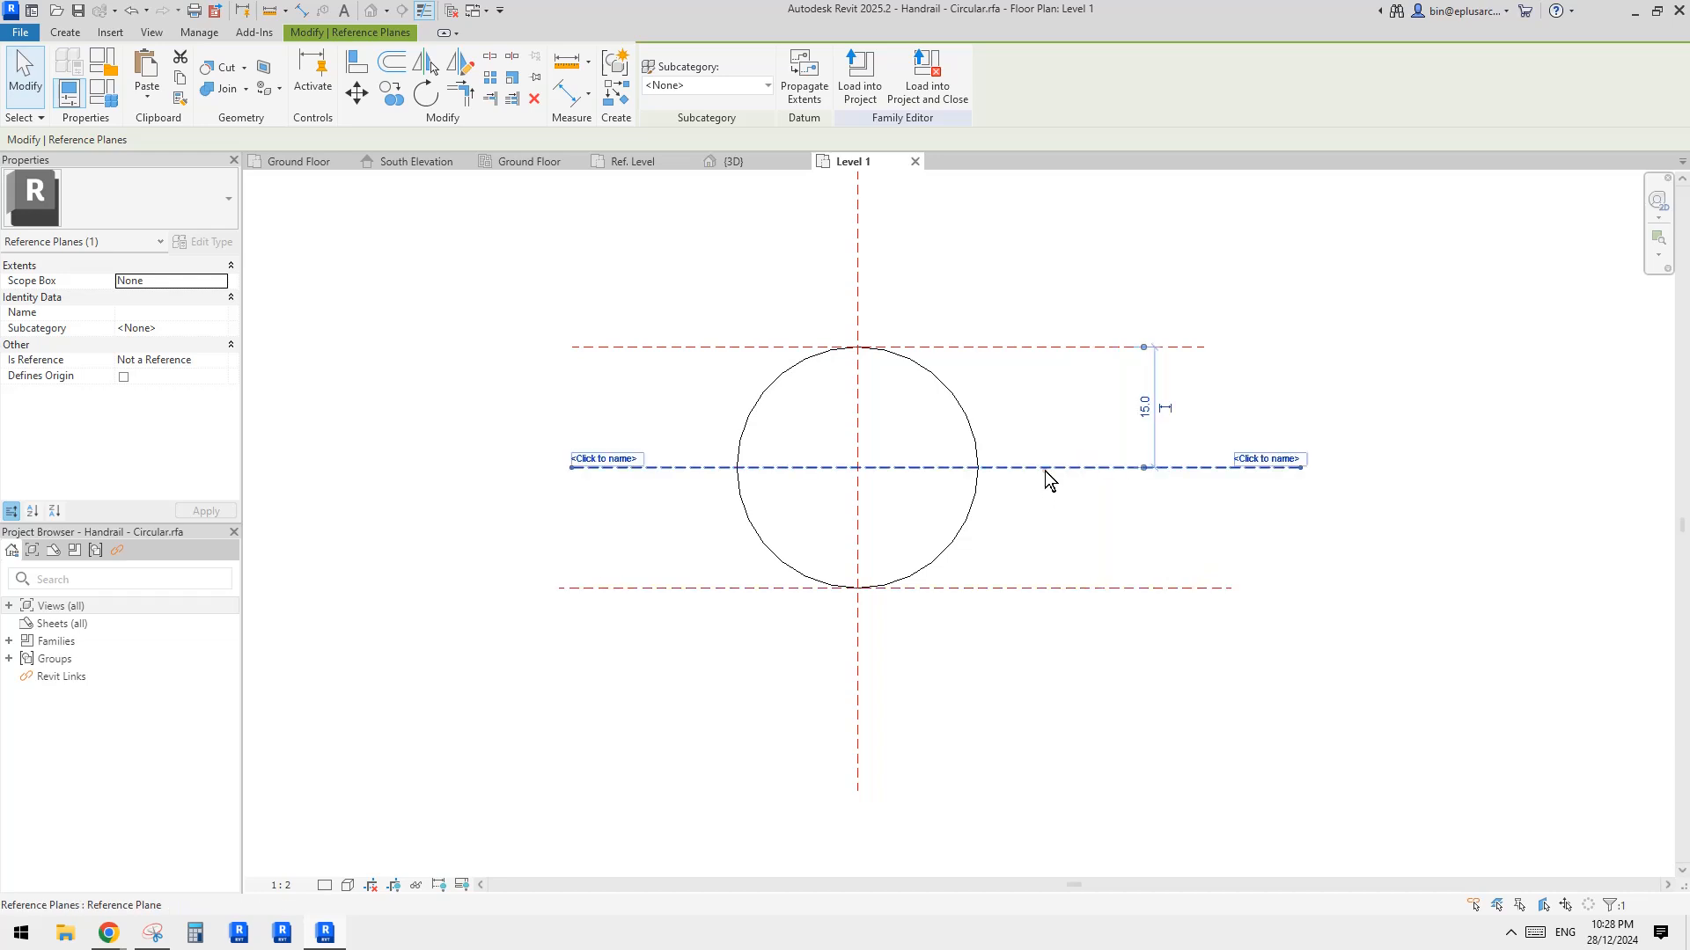
click(991, 348)
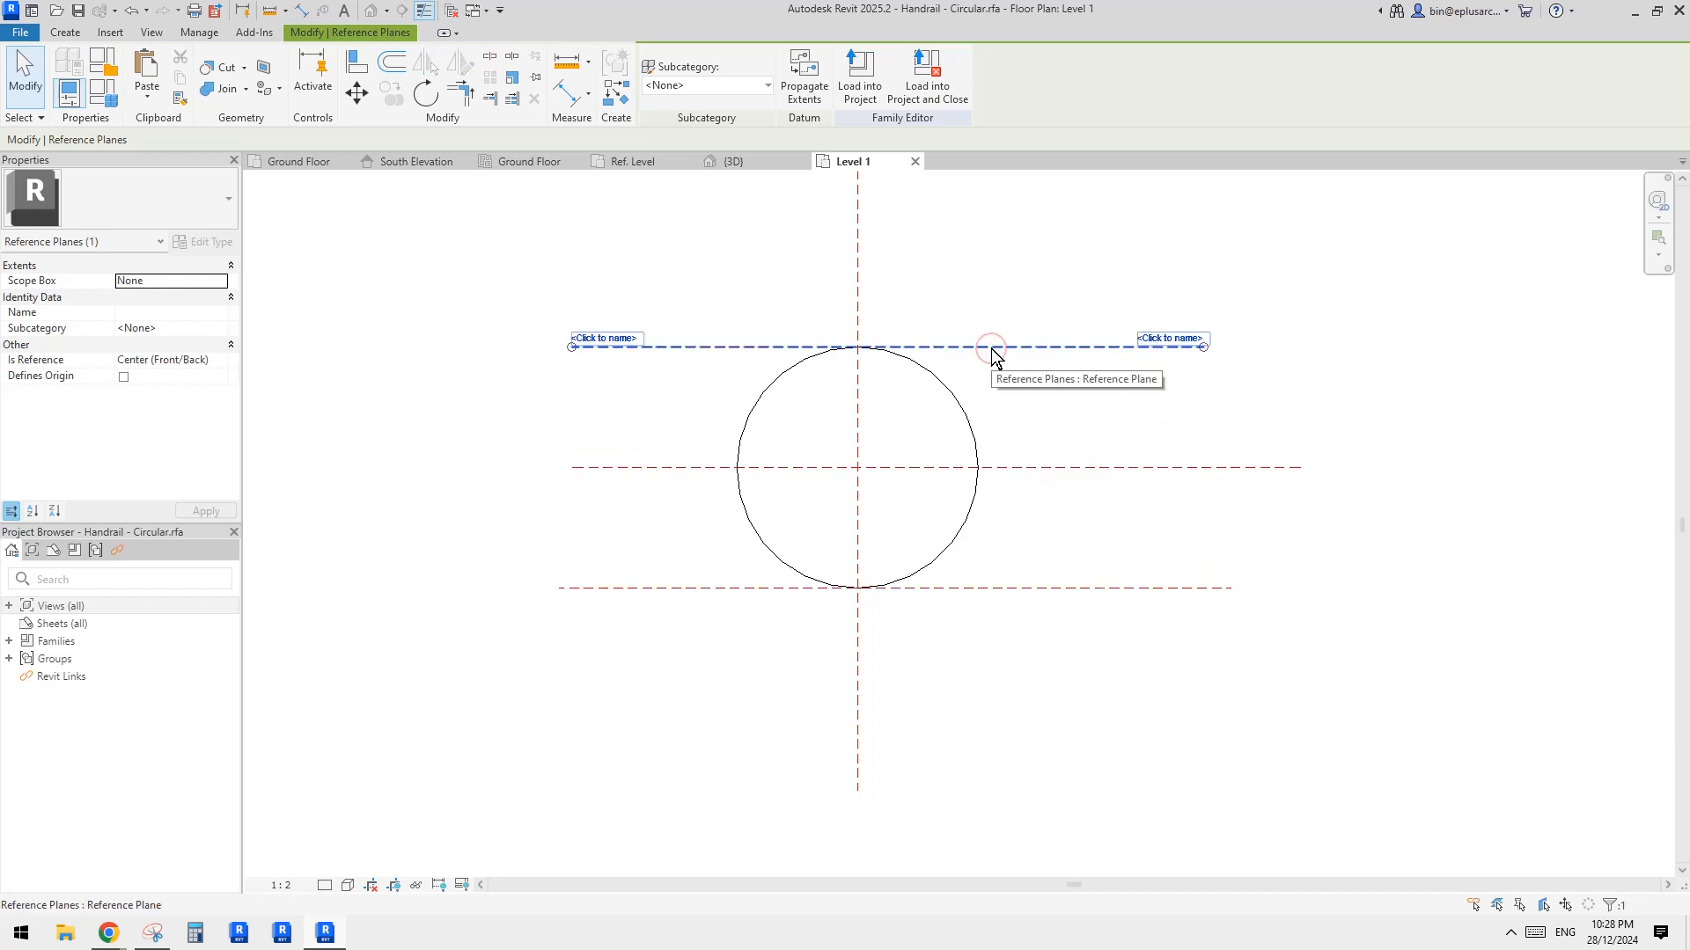
scroll(1029, 528, down, 1)
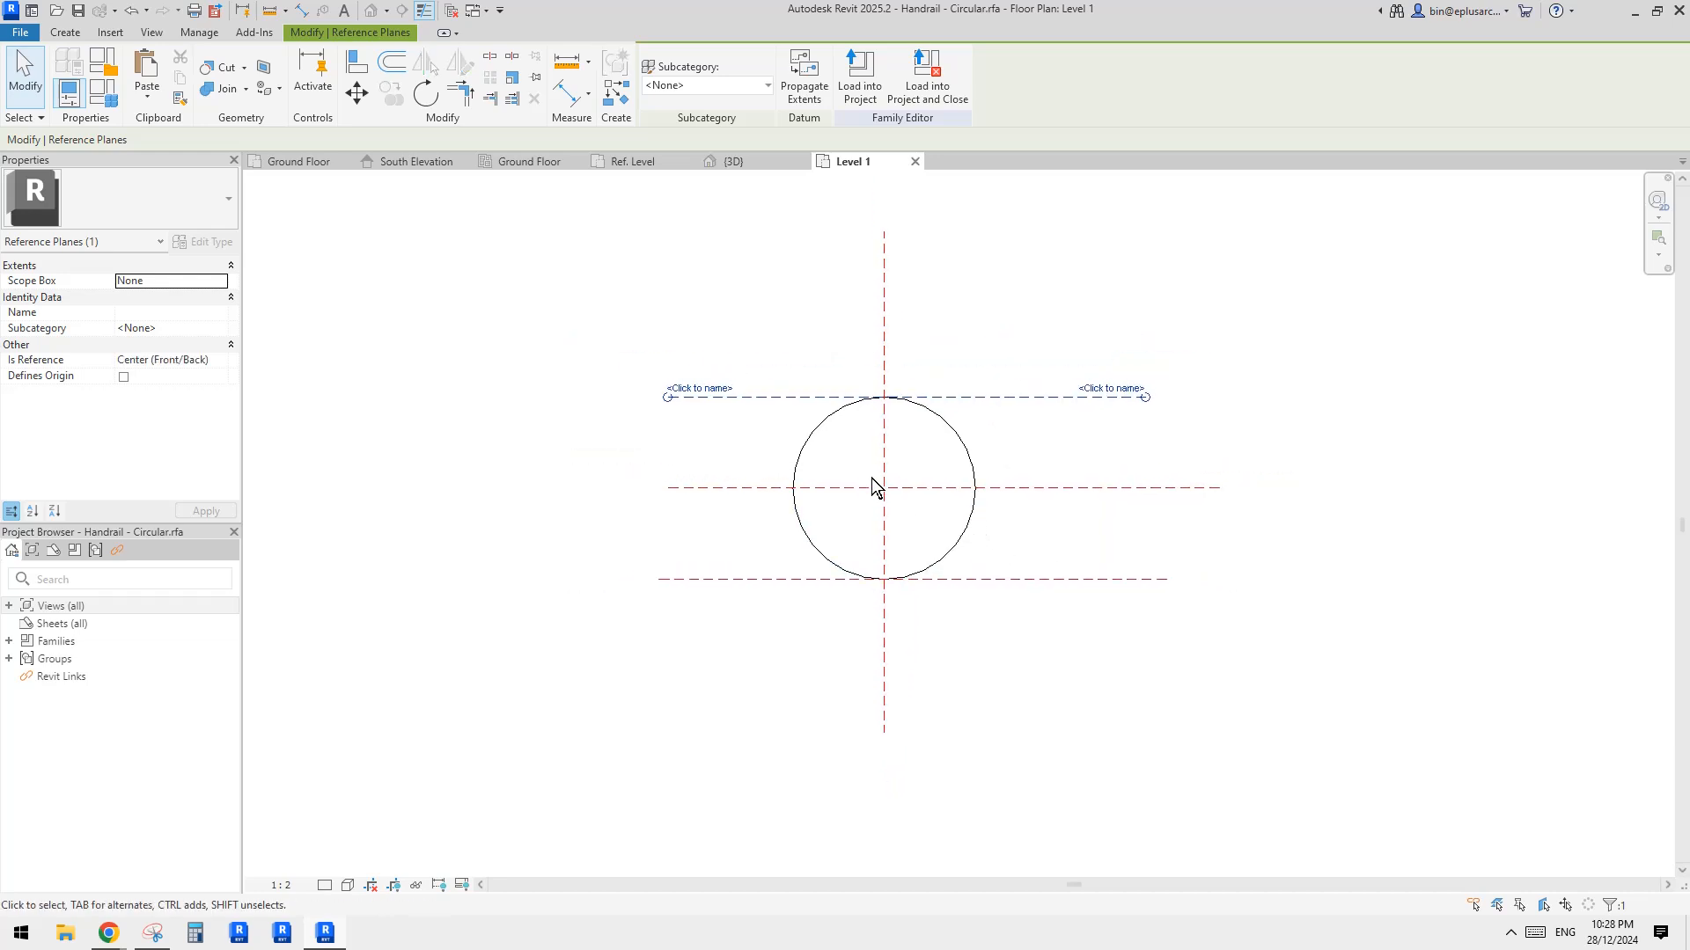
middle_drag(961, 526, 966, 548)
click(1018, 607)
click(915, 162)
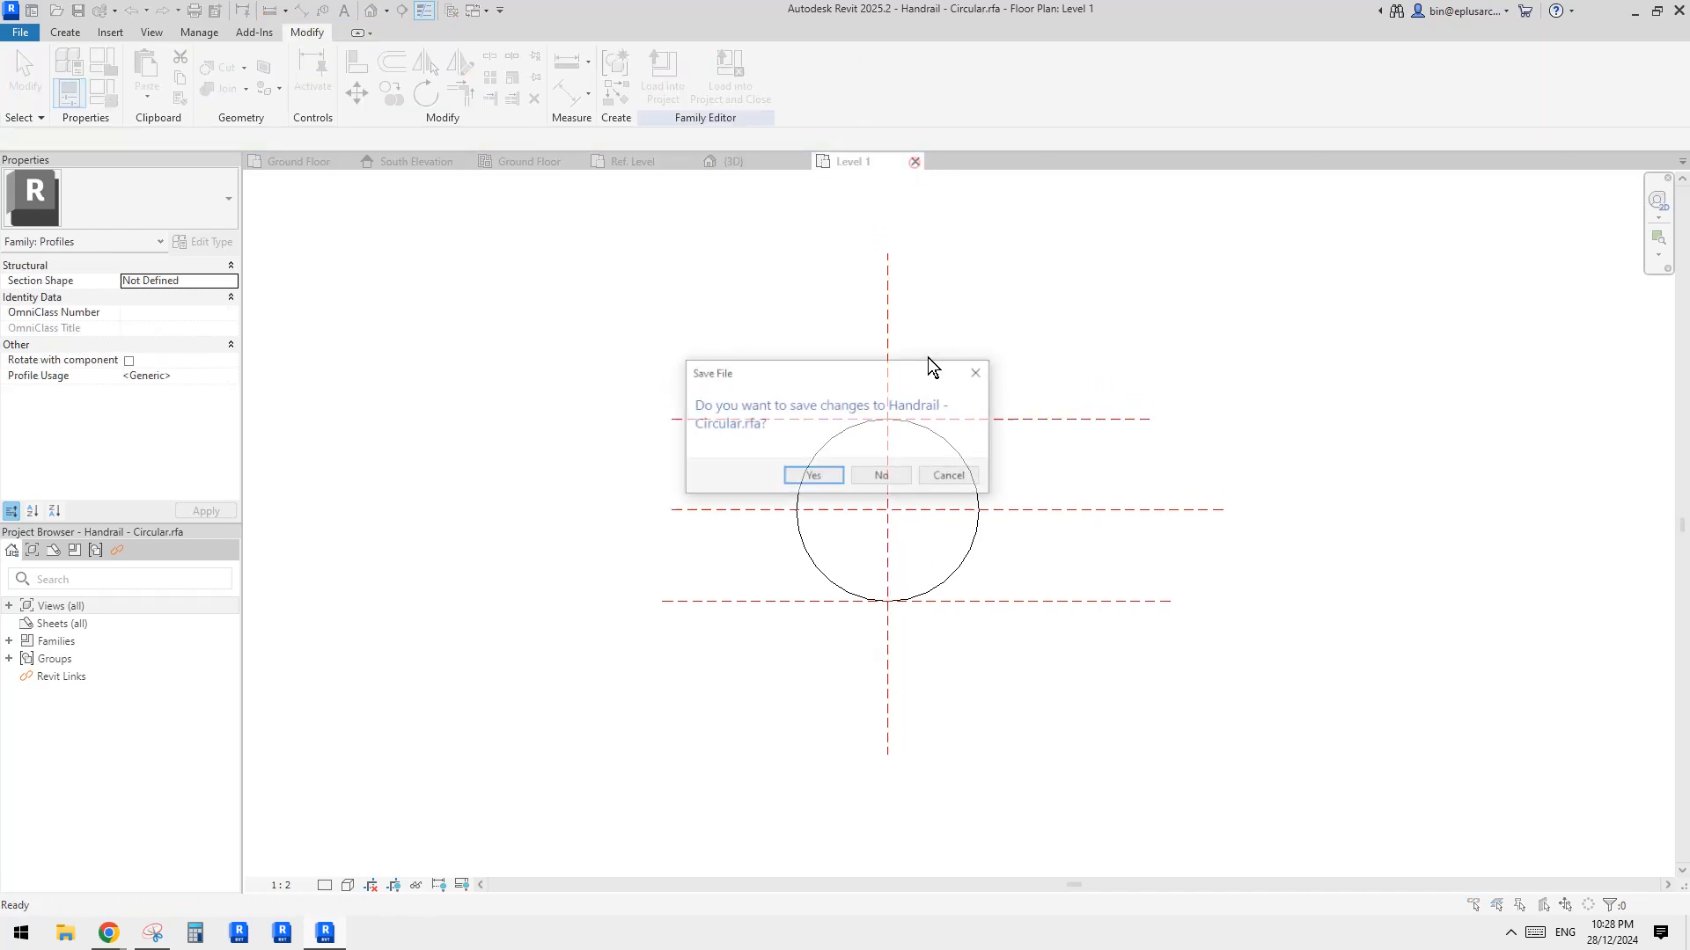
click(884, 475)
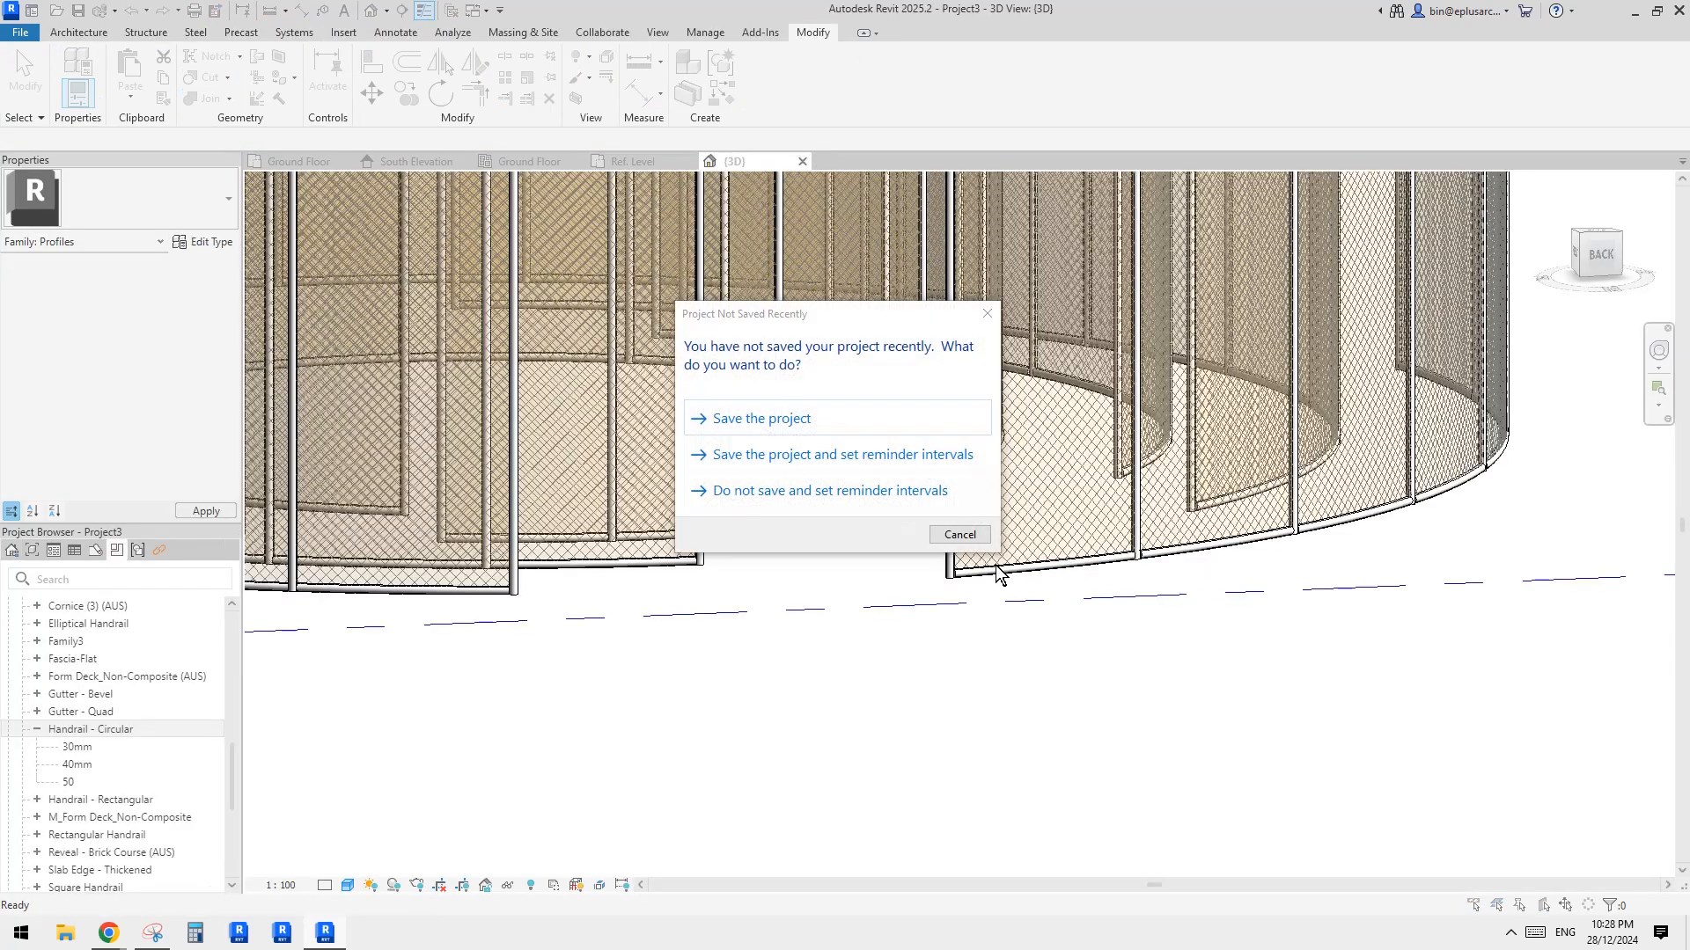
key(Escape)
Step: Examine how the circular edge sweeps meet the mullions and how the curved walls look from several angles
scroll(990, 574, up, 4)
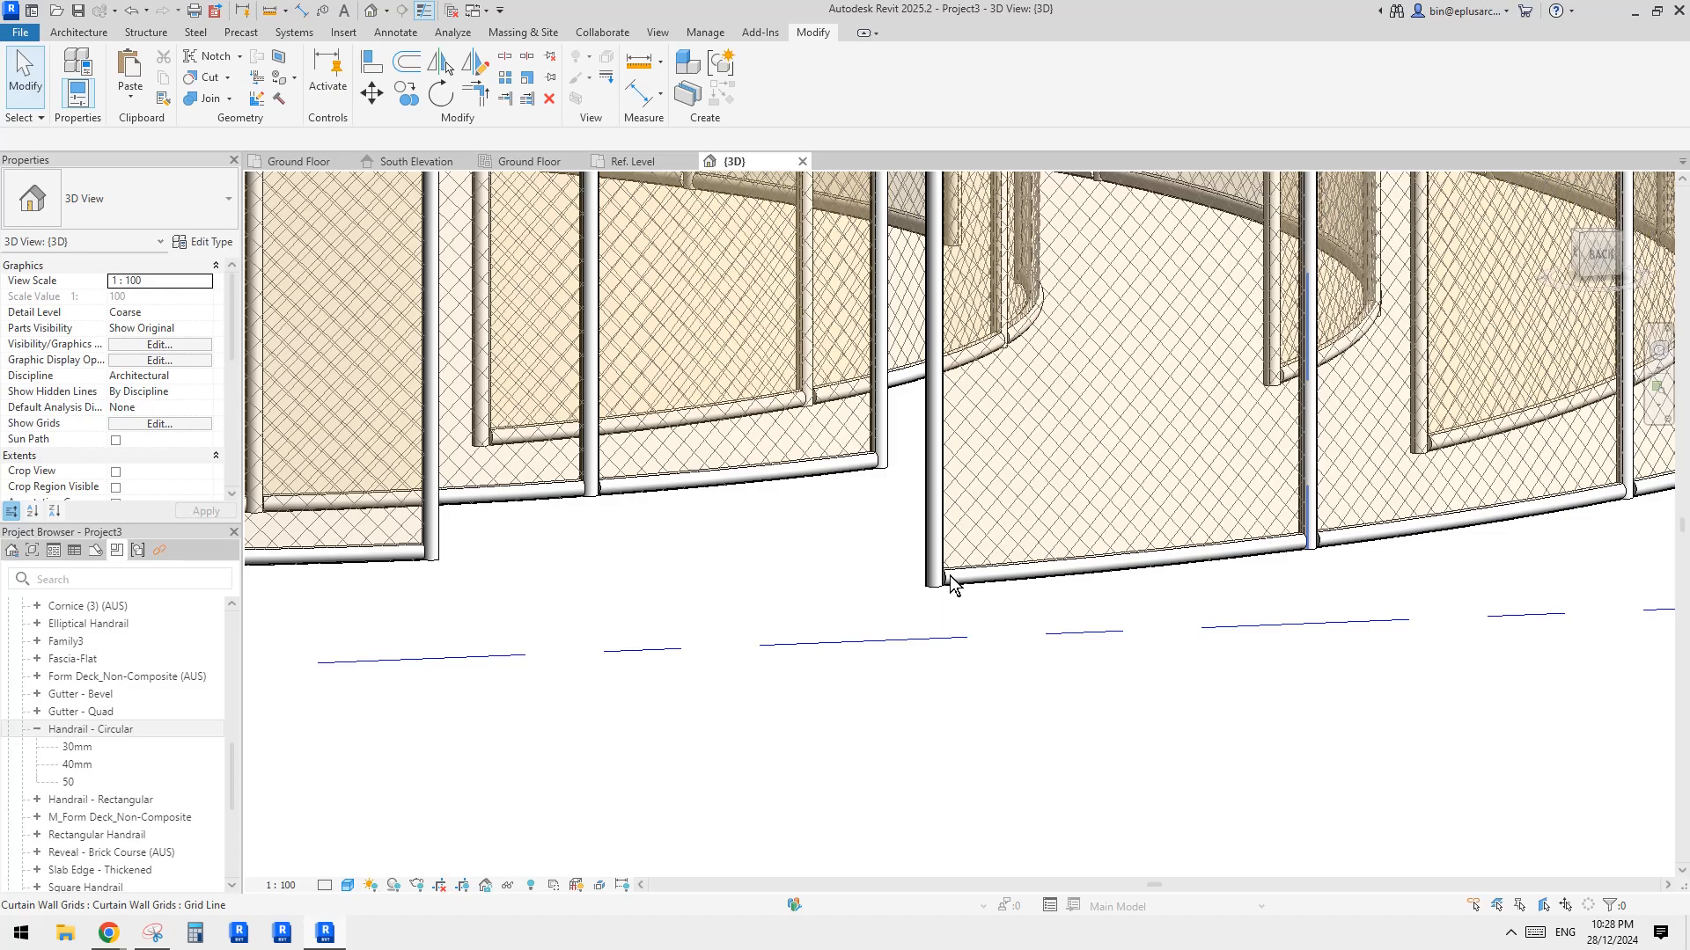
scroll(986, 583, down, 5)
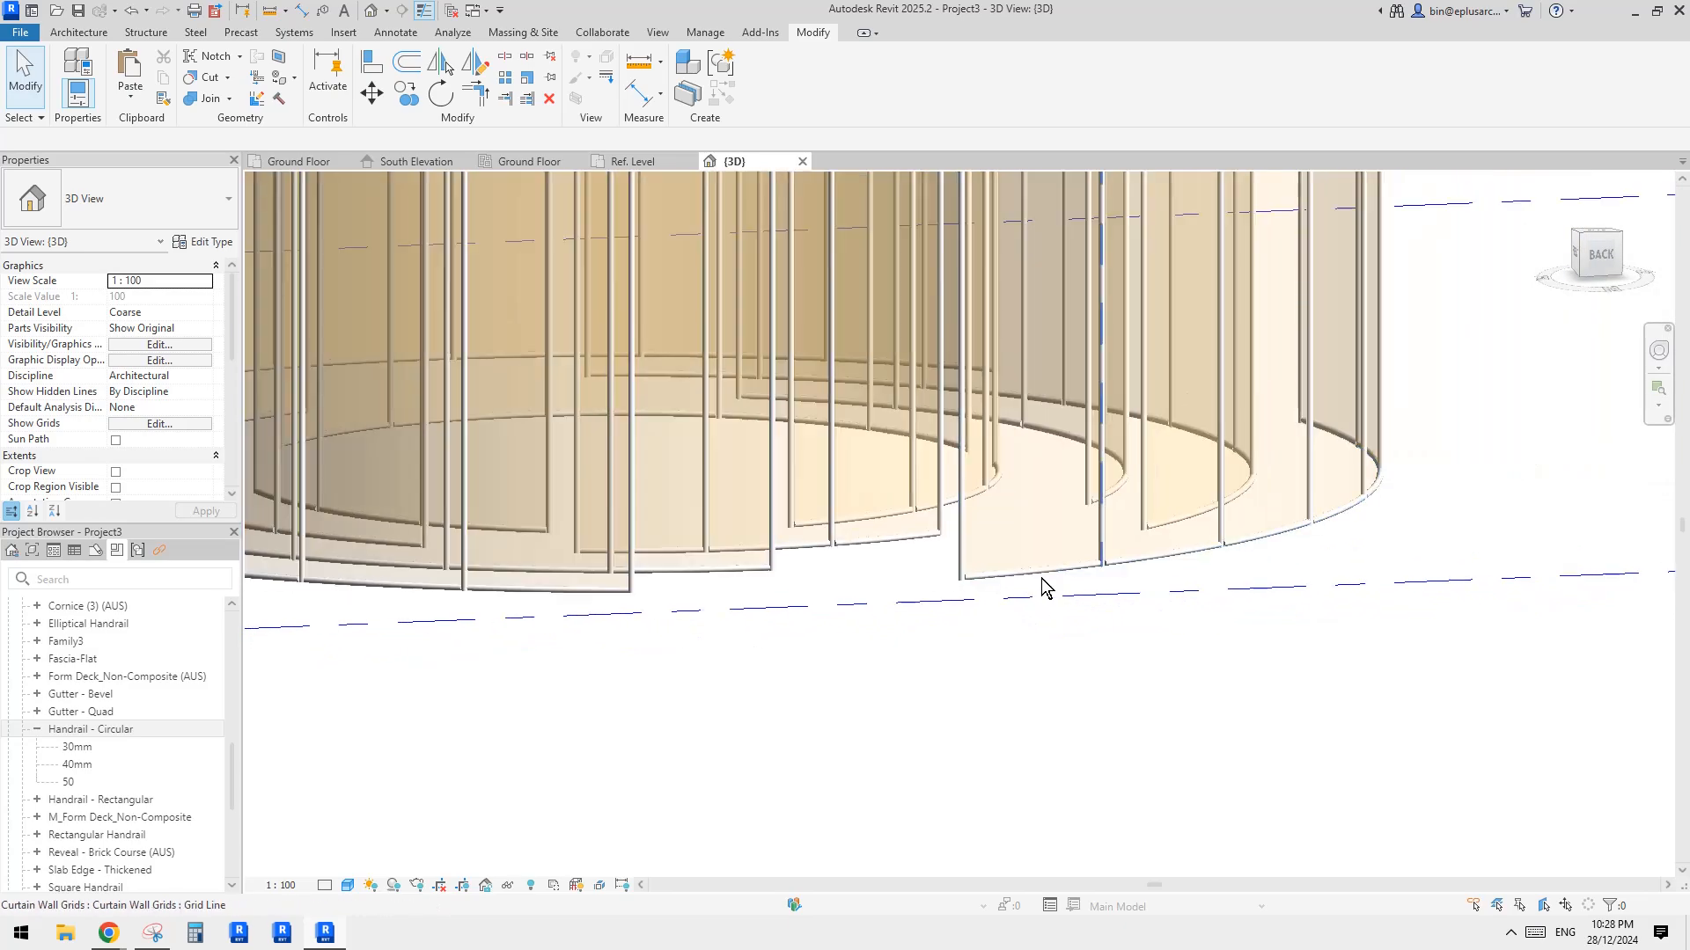
scroll(1052, 578, down, 3)
shift+middle_drag(1073, 583, 1053, 570)
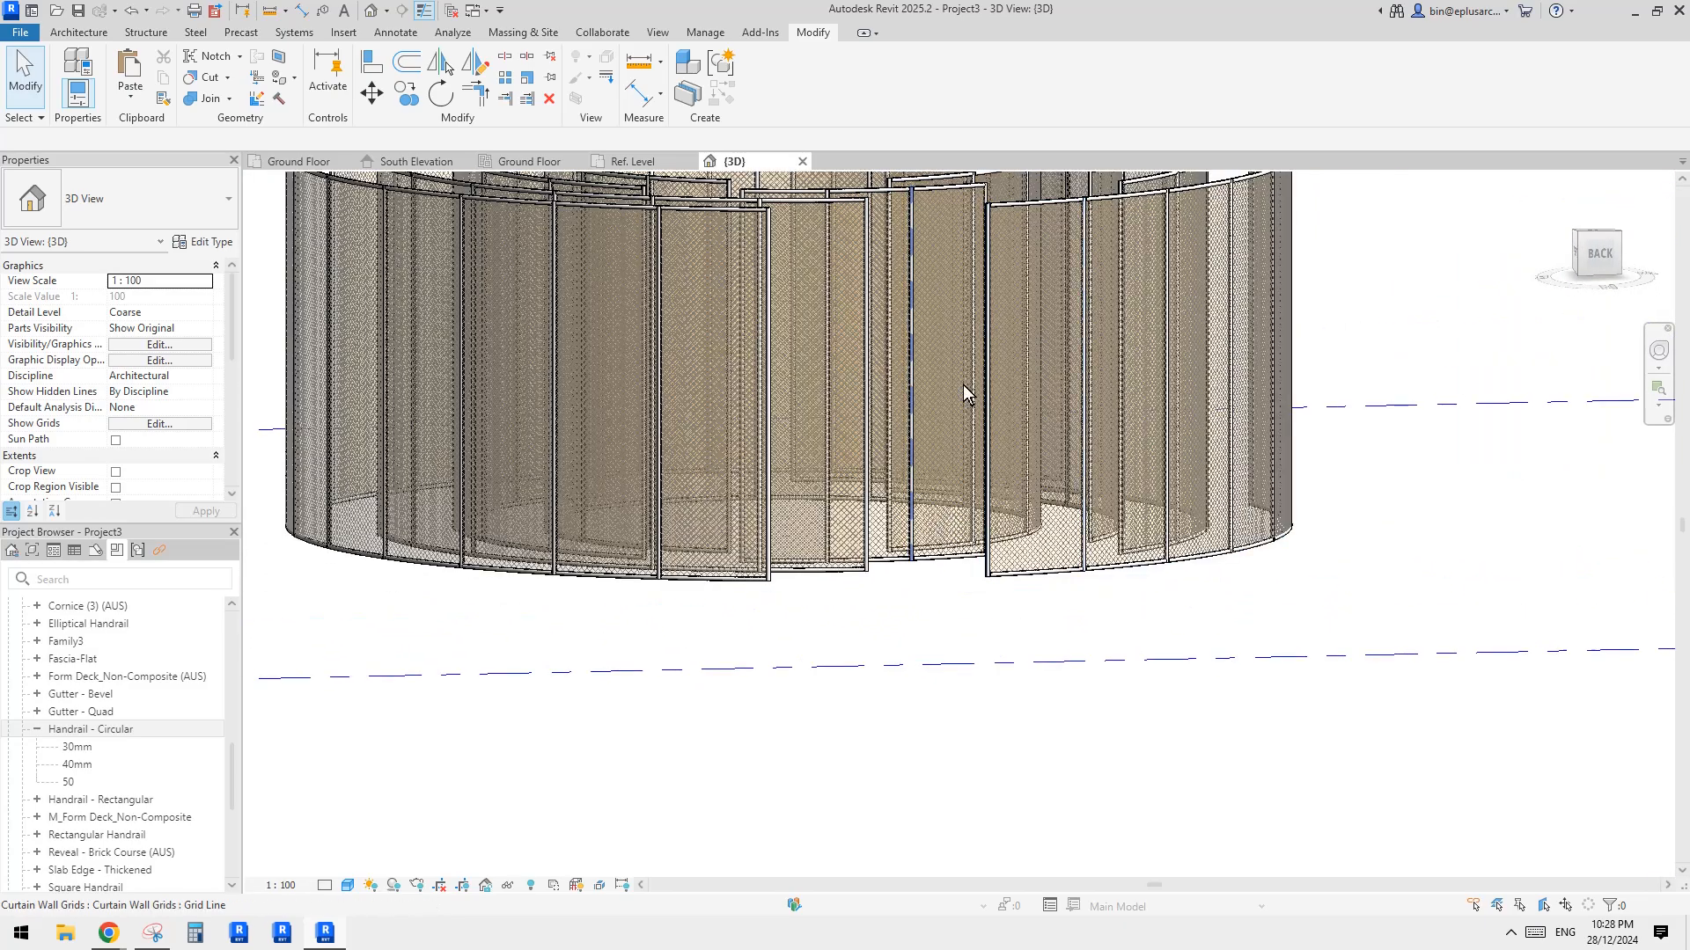
middle_drag(965, 393, 943, 504)
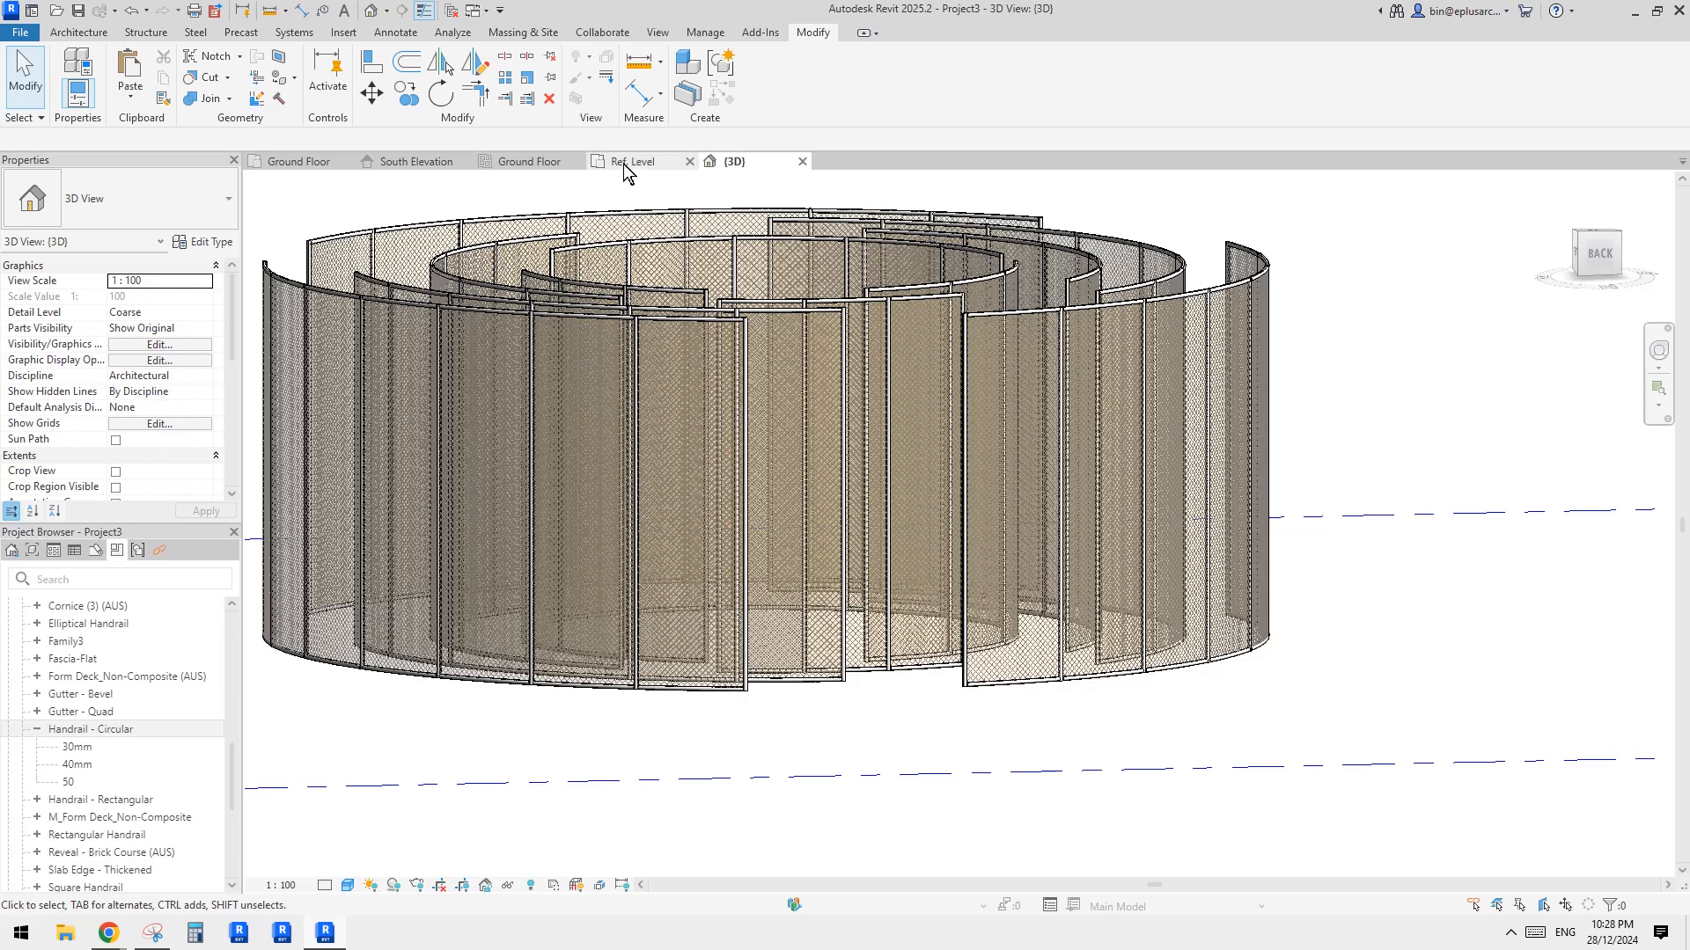
click(995, 341)
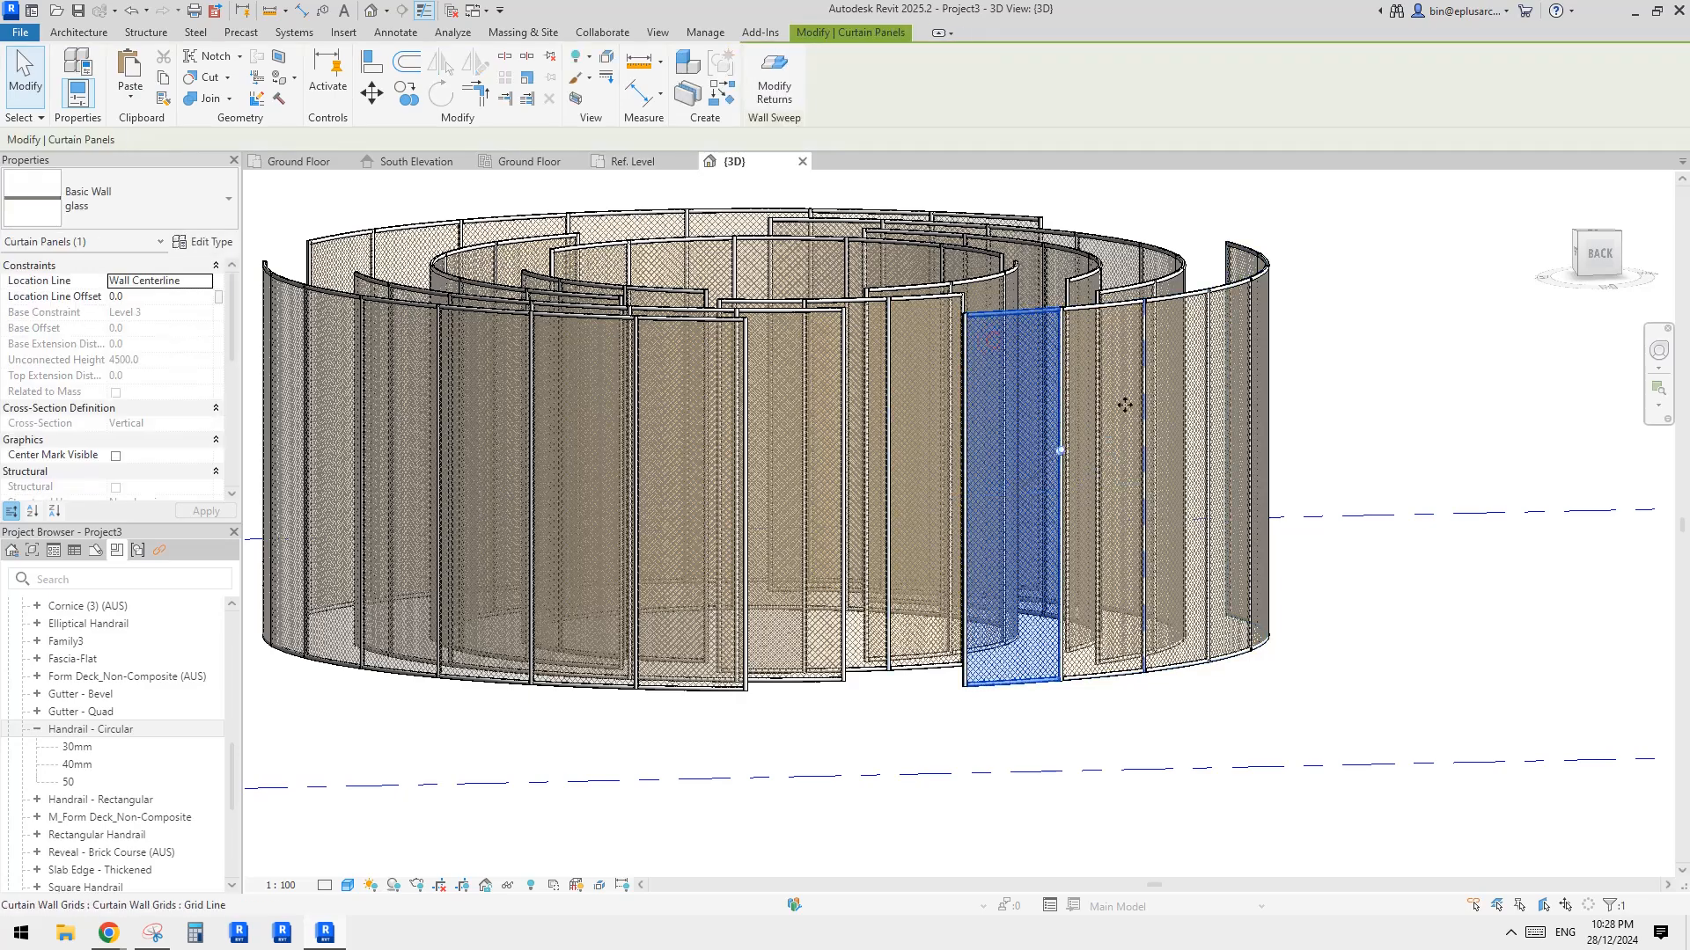
shift+middle_drag(1125, 405, 1218, 410)
scroll(1270, 437, down, 2)
click(1418, 489)
shift+middle_drag(1418, 491, 1202, 295)
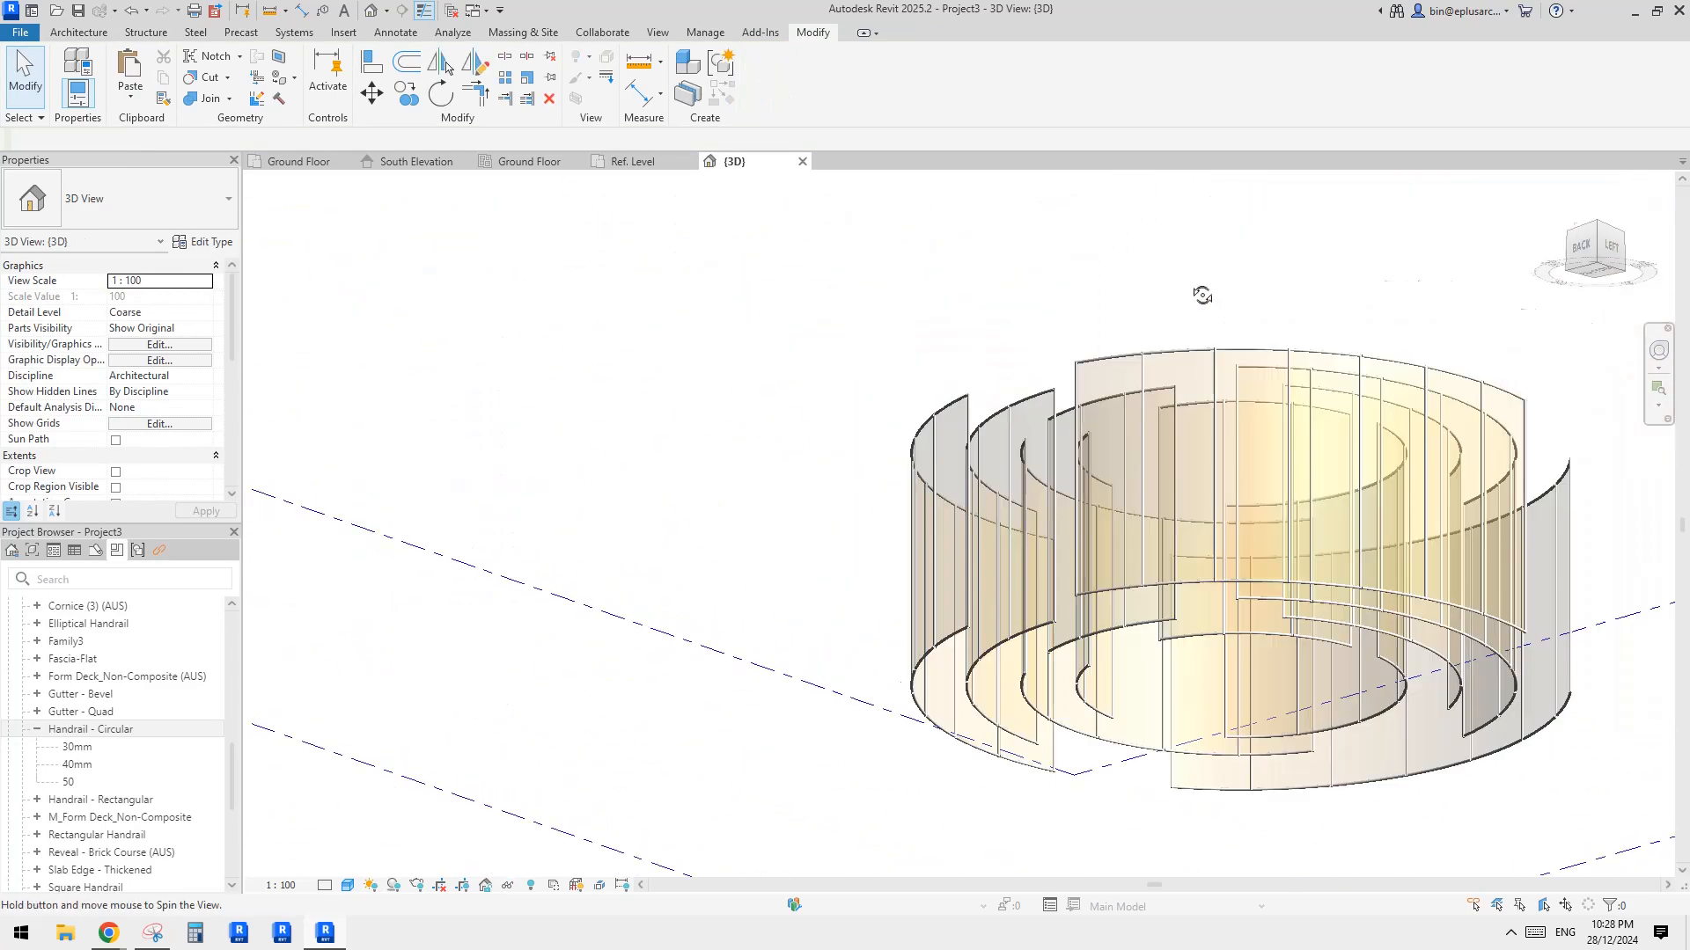
scroll(1227, 409, up, 5)
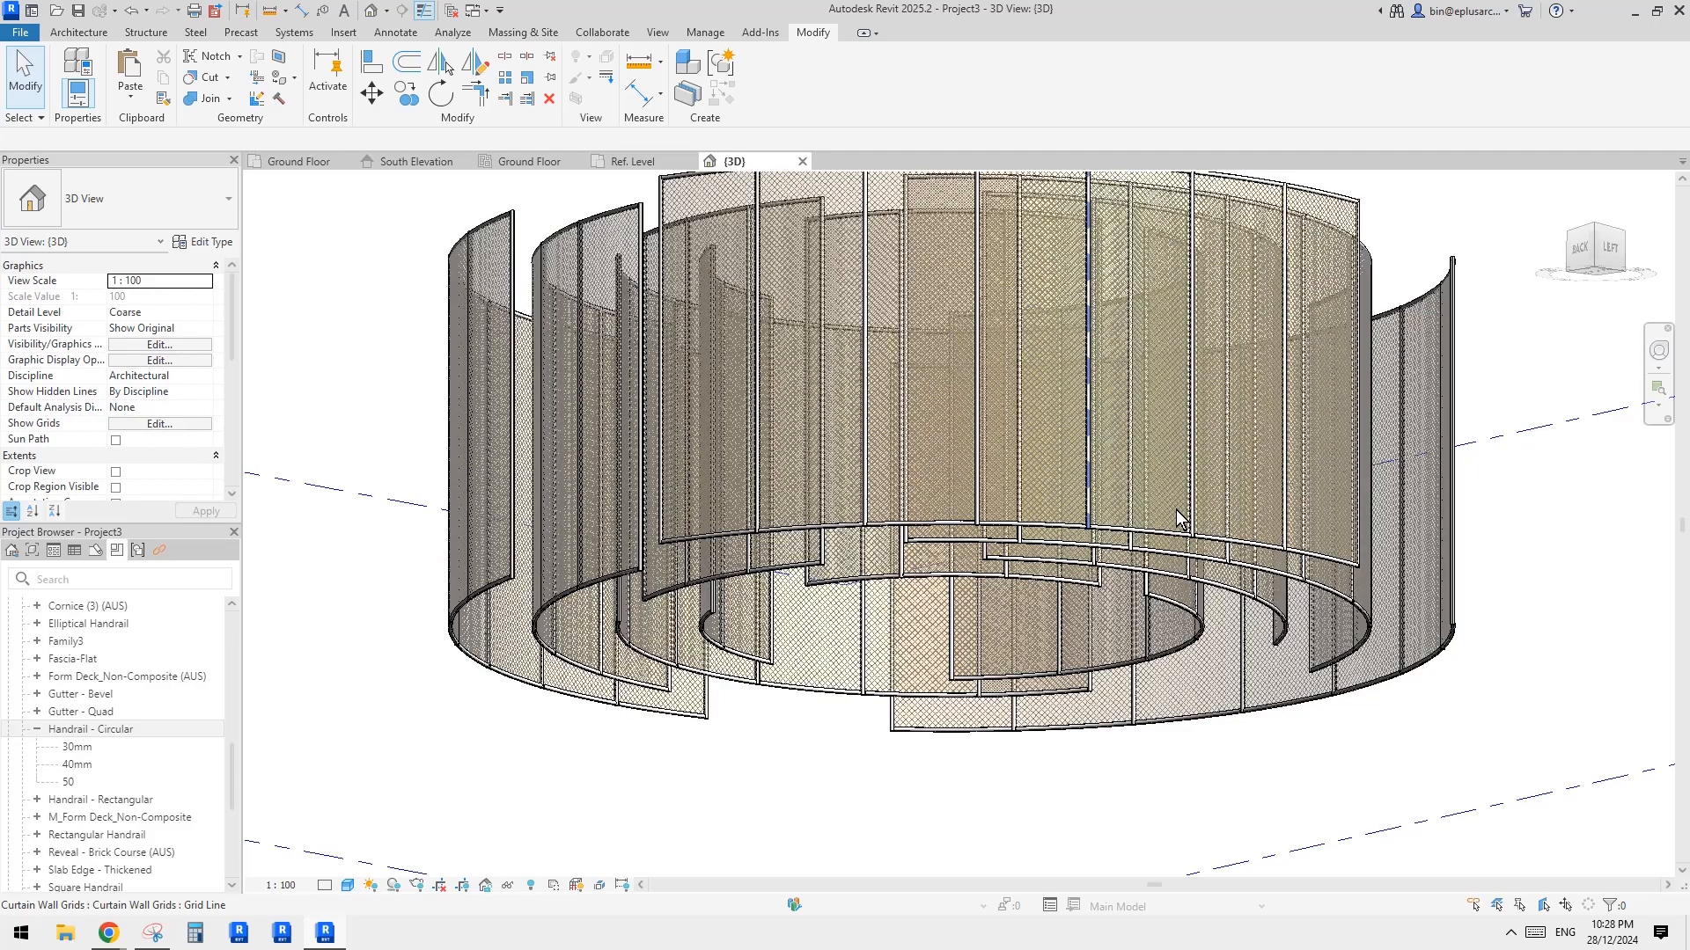
middle_drag(1177, 506, 1078, 508)
scroll(1105, 491, down, 1)
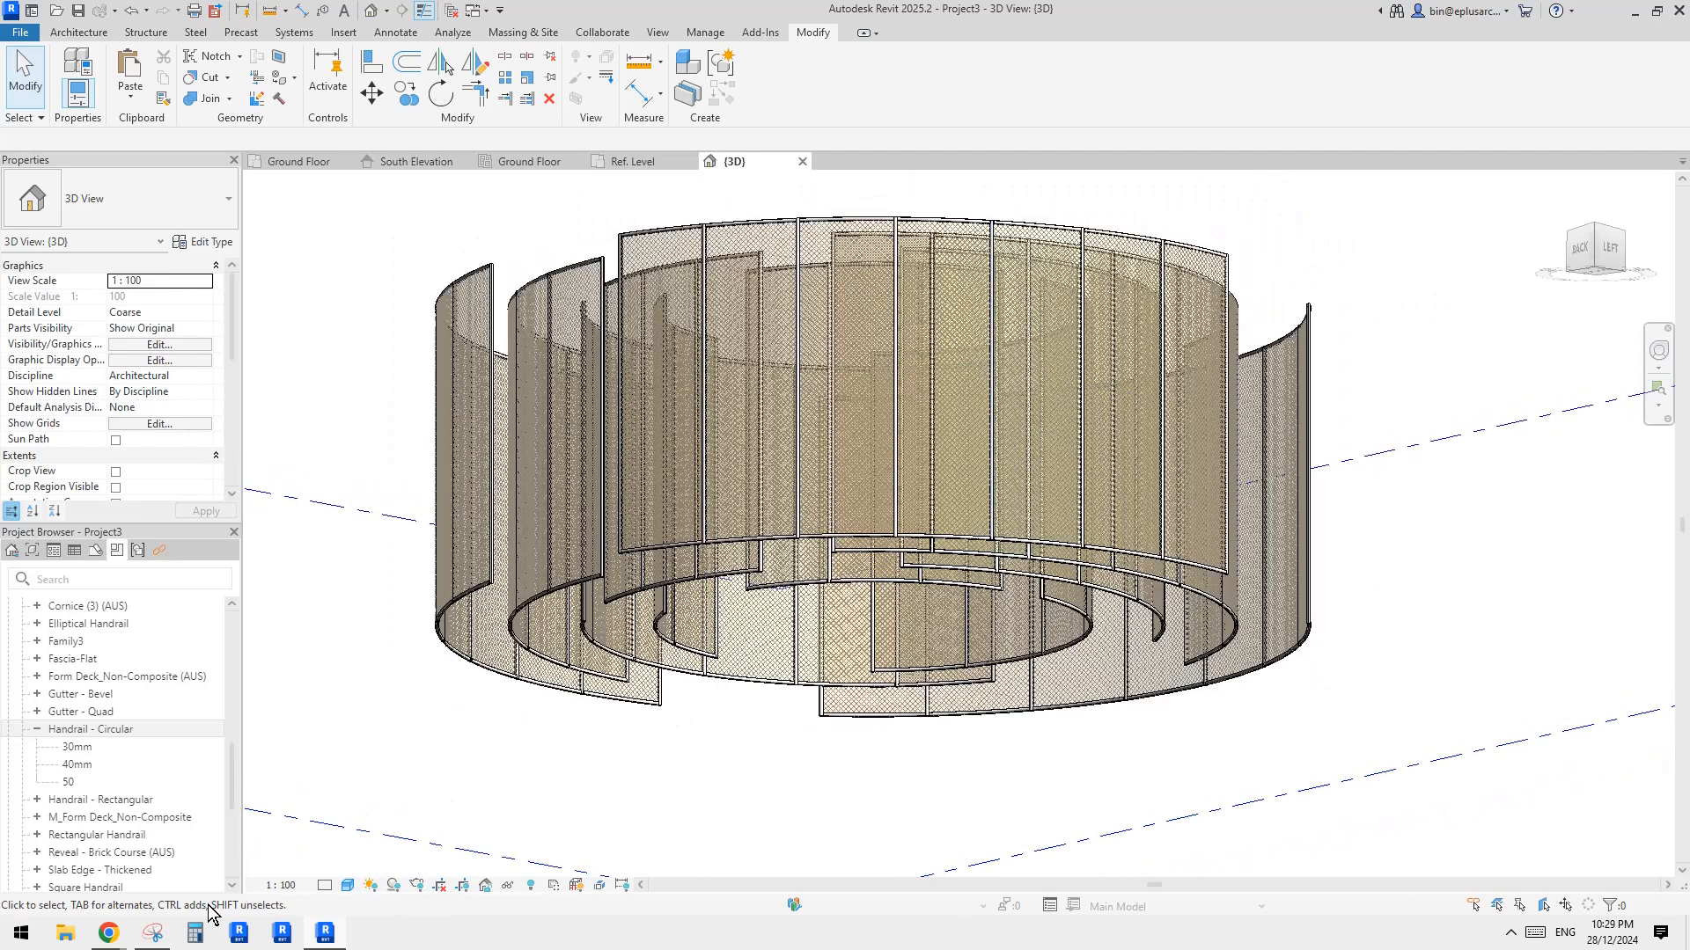
Step: Switch to Chrome, compare the custom ceiling feature reference photos on Reddit, and return to the Revit model
click(102, 847)
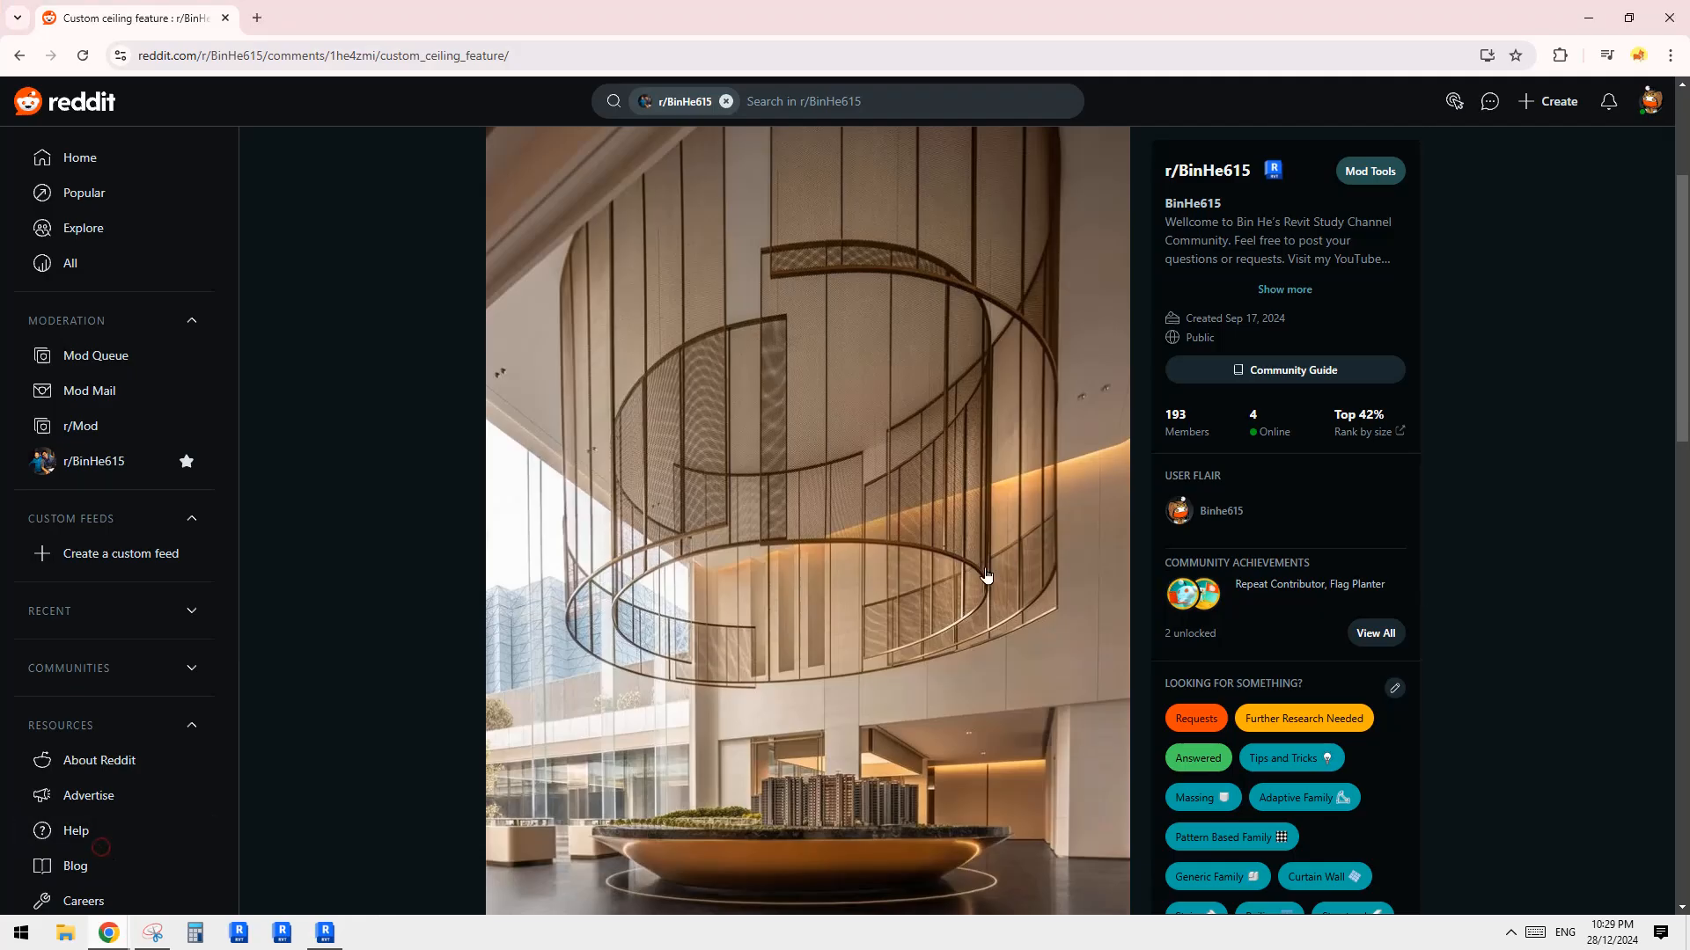
scroll(728, 671, down, 6)
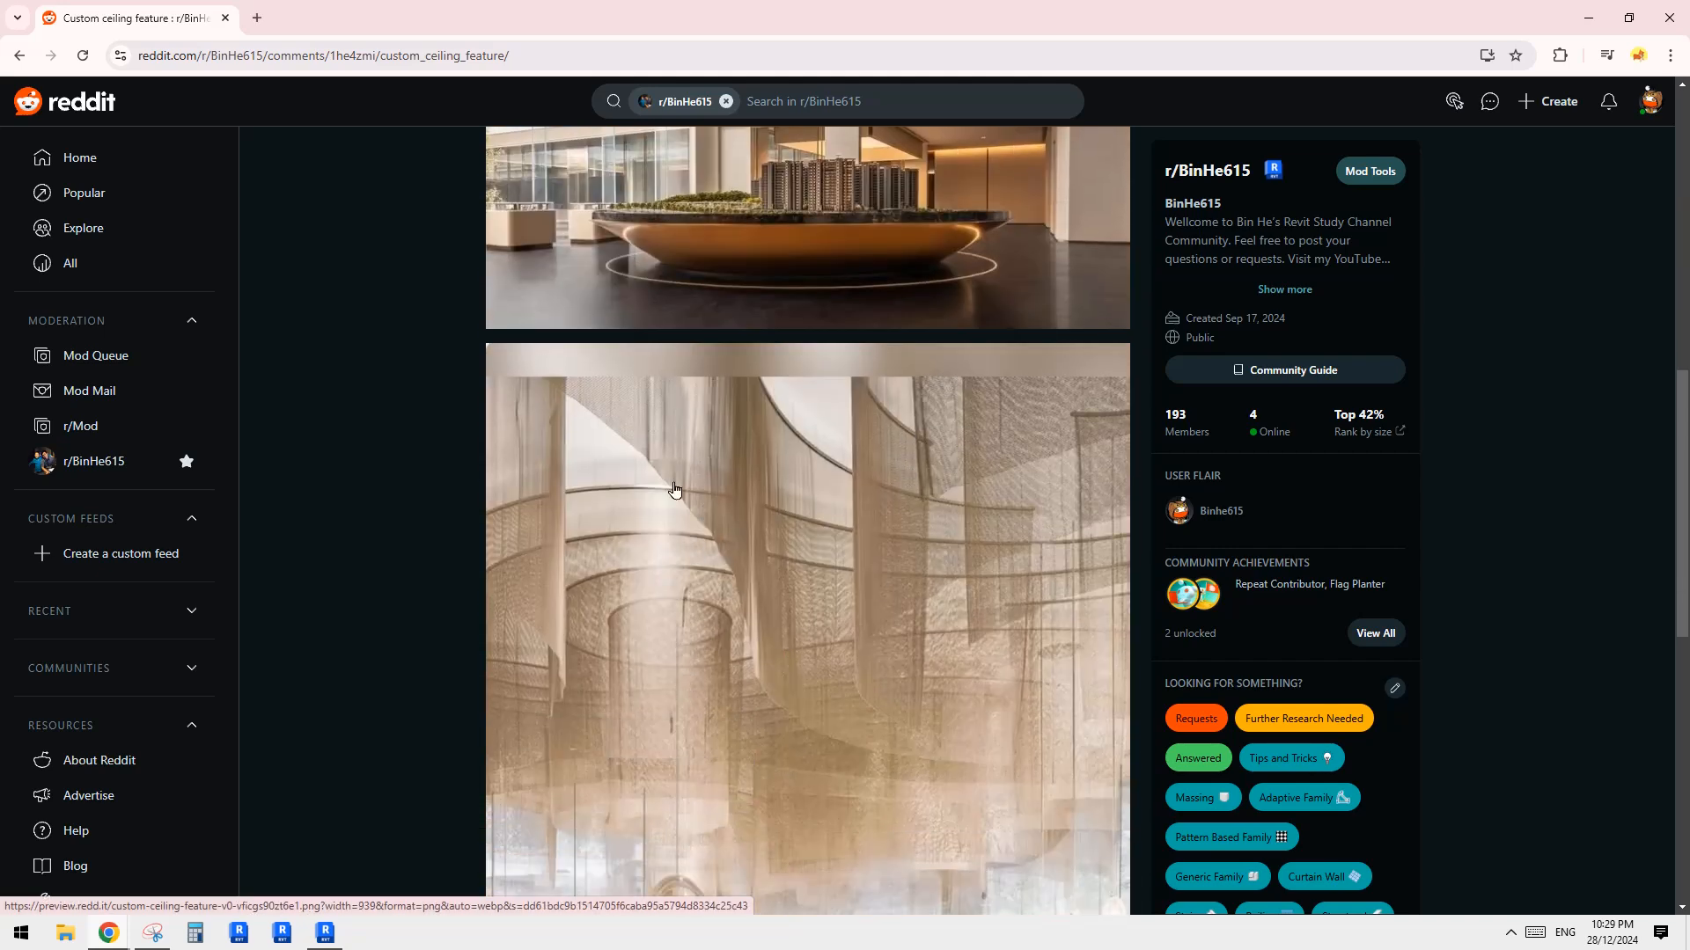
scroll(674, 489, up, 5)
click(325, 932)
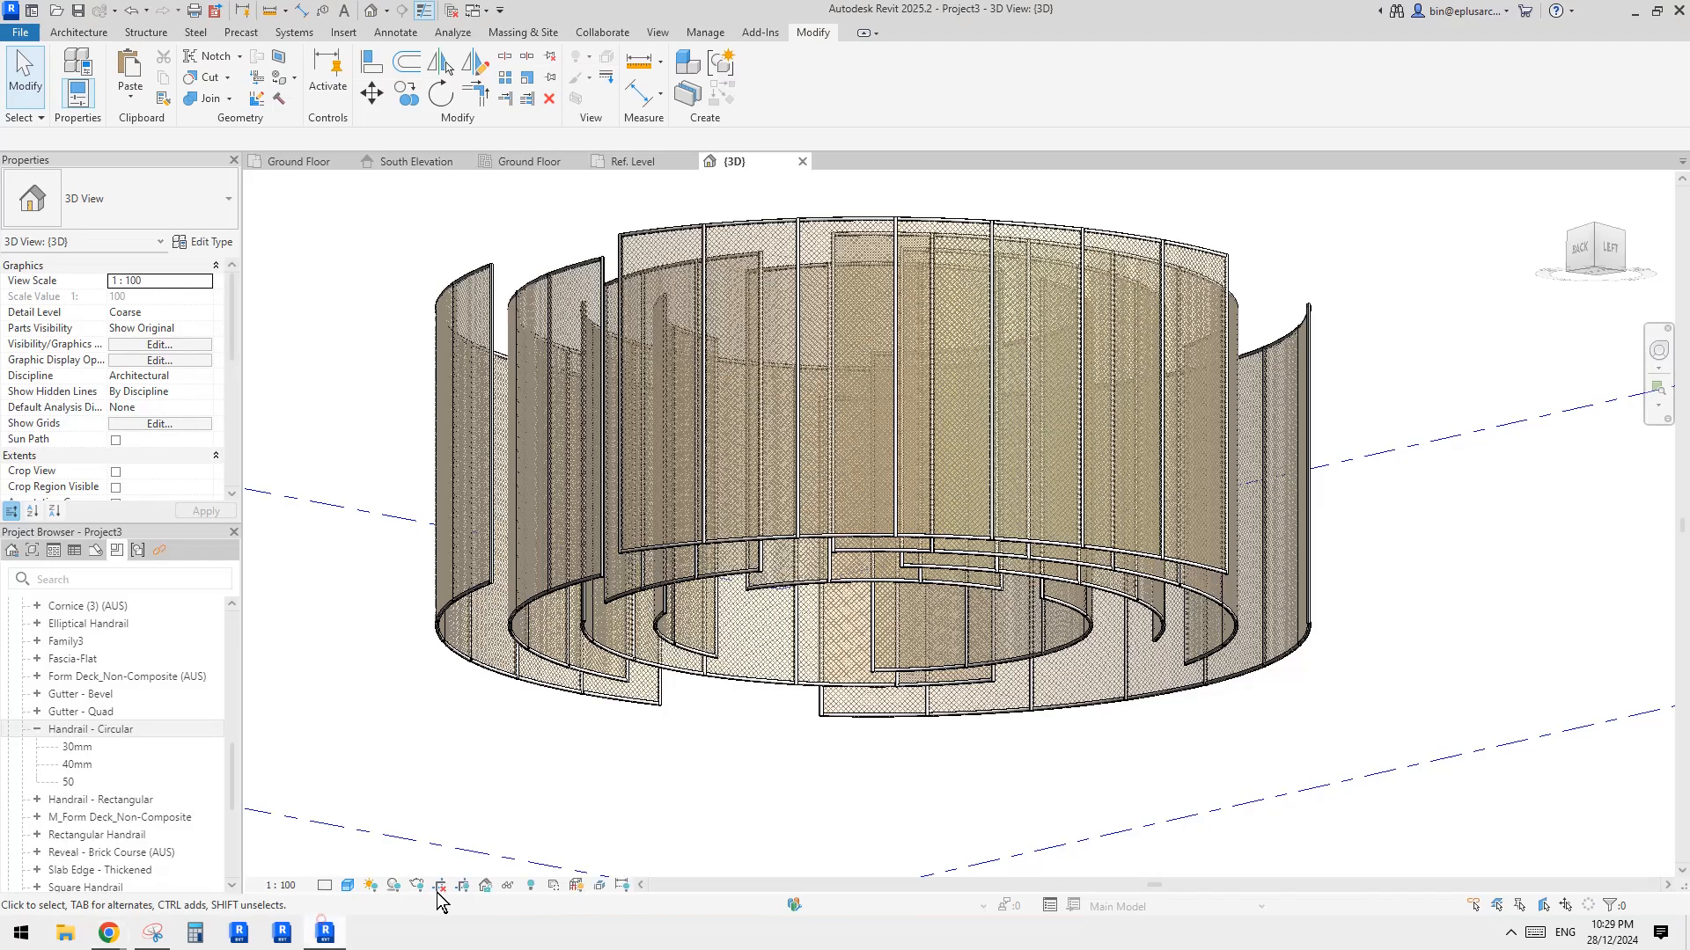
Step: Examine the staggered curved curtain walls, their grid lines and their edges from above and from the back
mouse_move(1064, 662)
shift+middle_down()
mouse_move(1144, 387)
mouse_move(1122, 538)
mouse_move(1215, 434)
mouse_move(1166, 362)
mouse_move(1131, 460)
shift+middle_up()
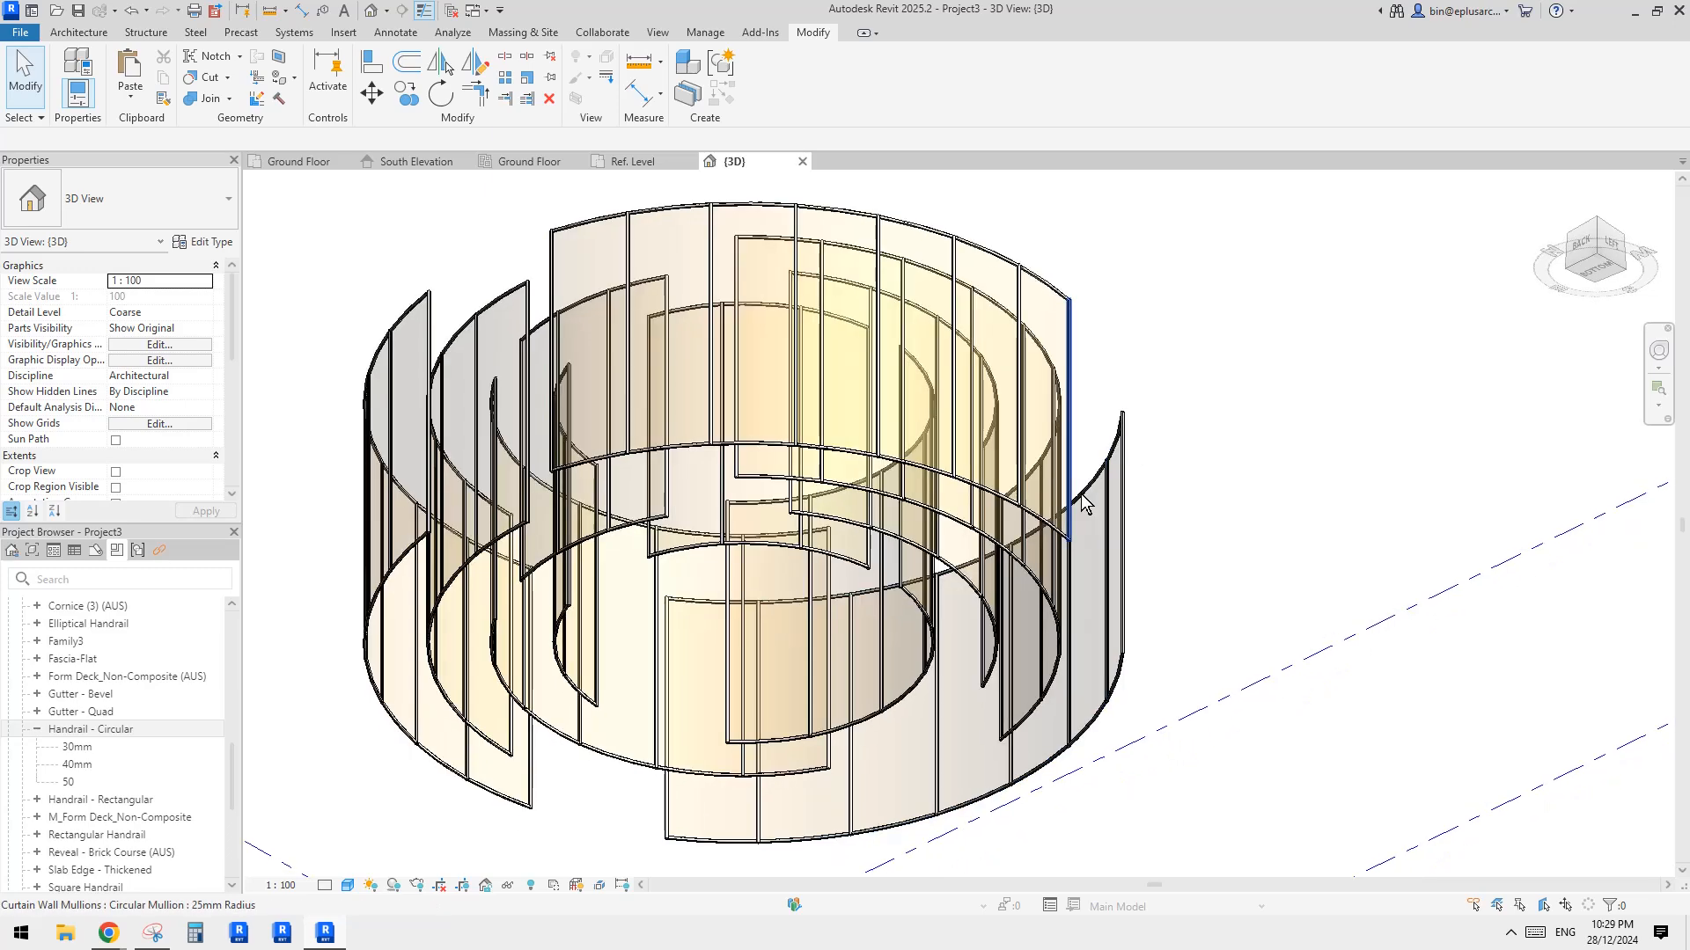
click(1025, 304)
middle_drag(995, 386, 1030, 383)
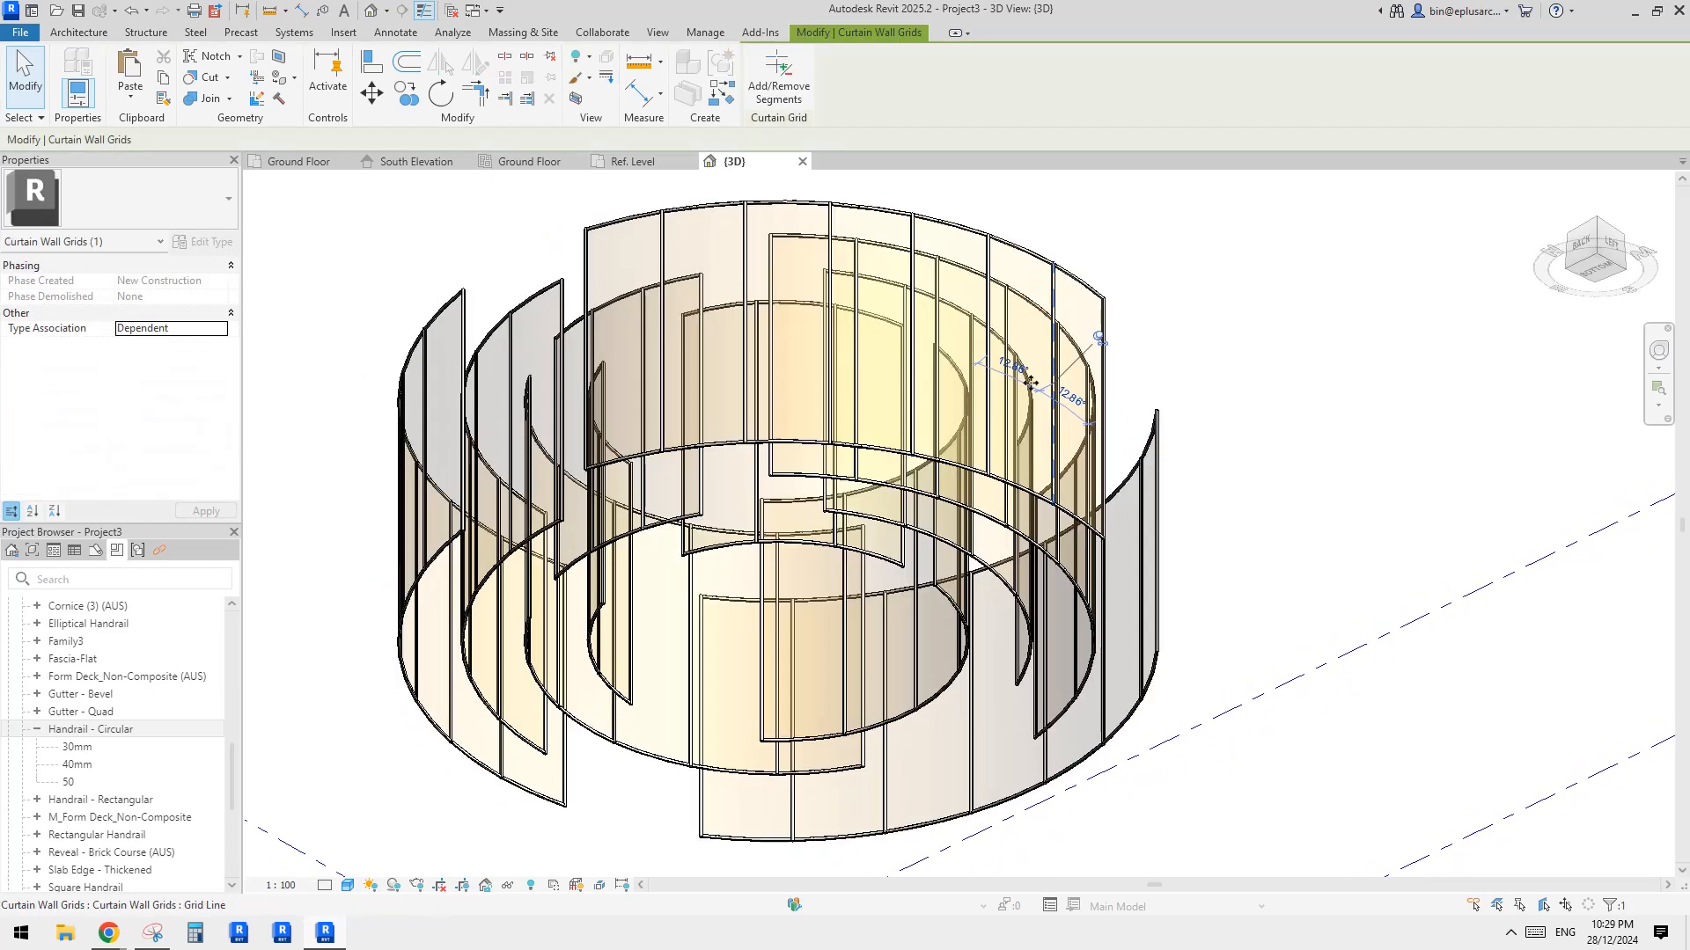
shift+middle_drag(628, 260, 870, 458)
scroll(802, 401, up, 2)
click(1252, 331)
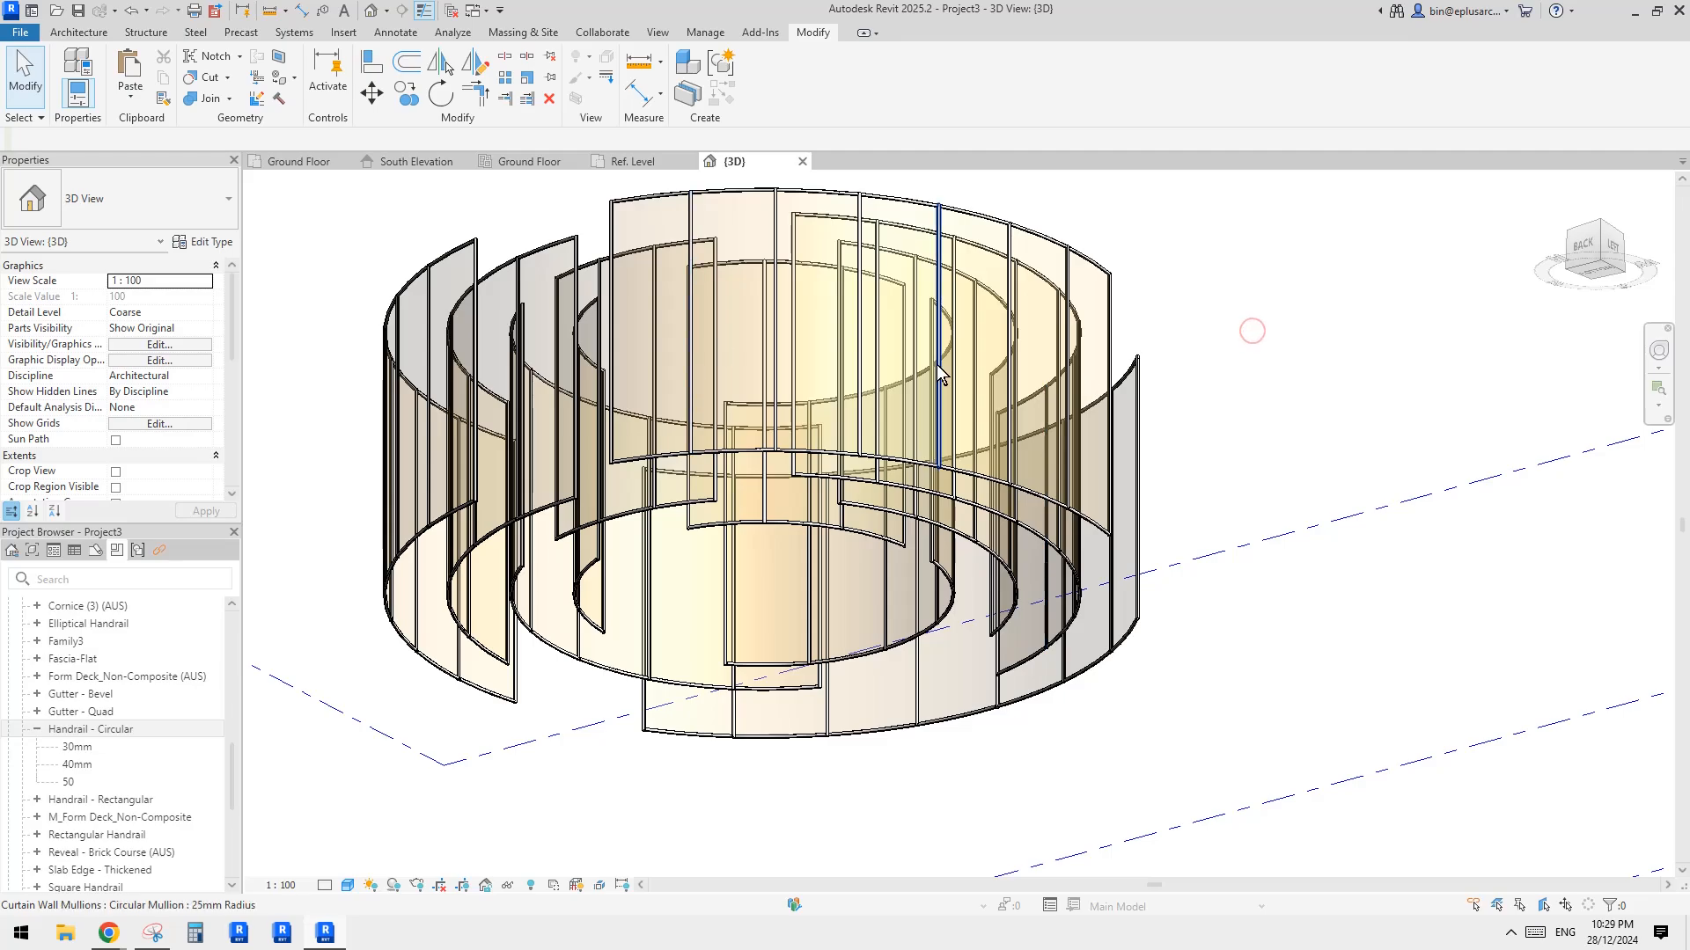
middle_drag(938, 369, 947, 434)
scroll(768, 252, up, 3)
click(769, 252)
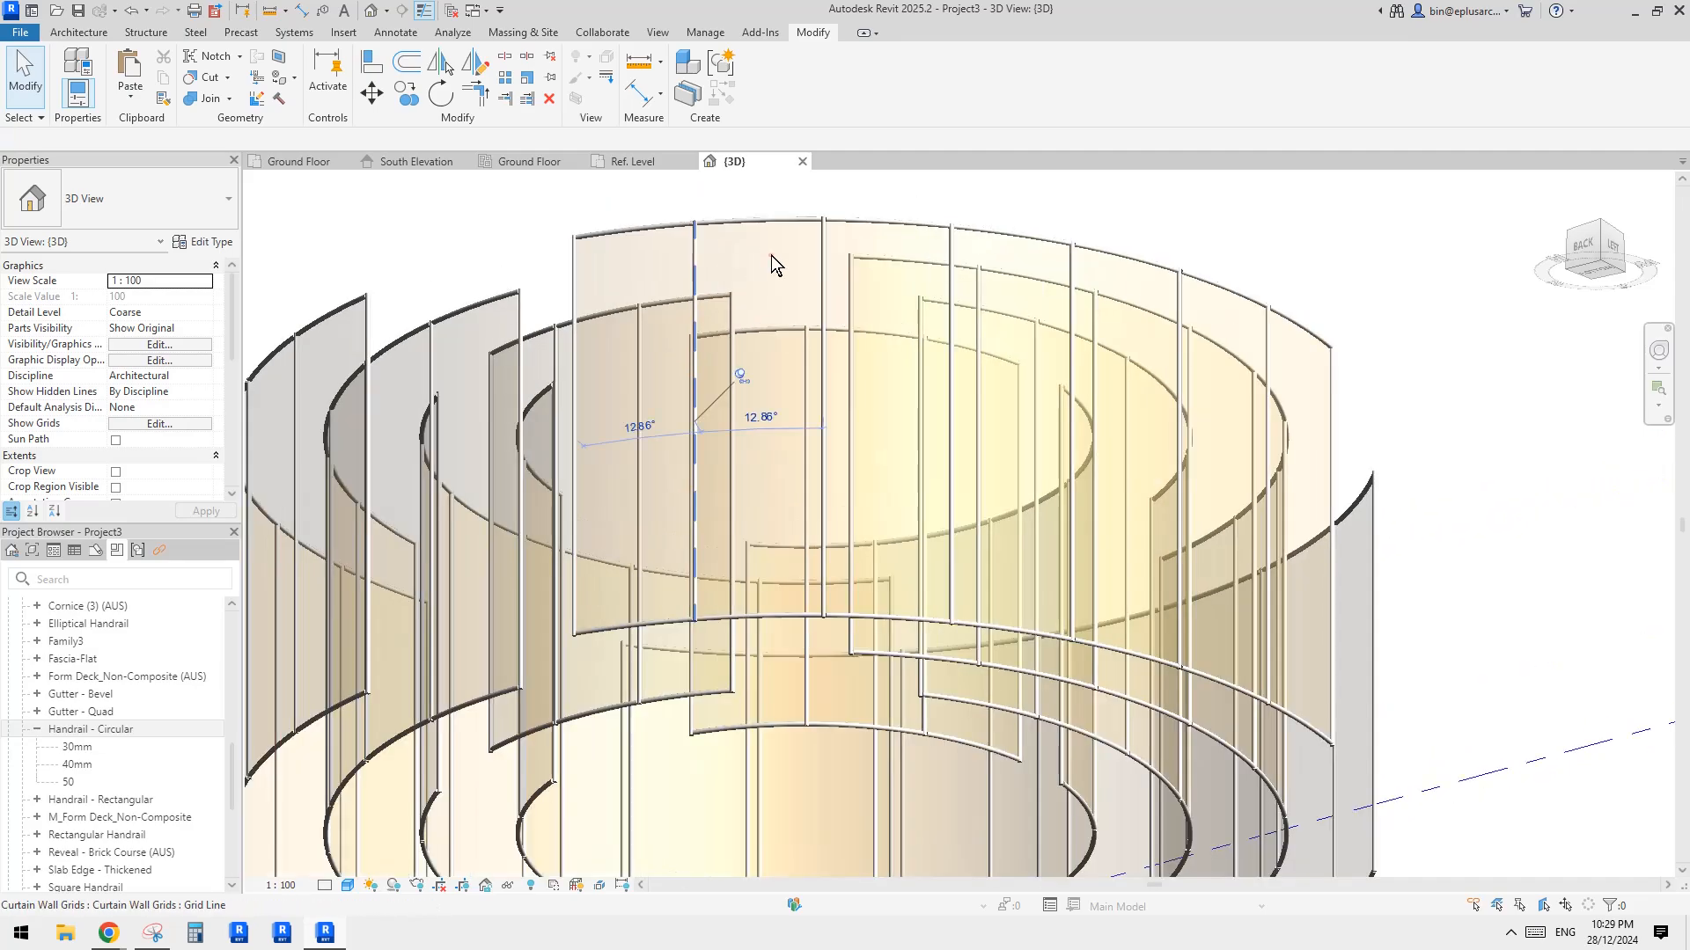
scroll(771, 256, down, 1)
middle_drag(813, 323, 816, 284)
shift+middle_drag(827, 288, 783, 222)
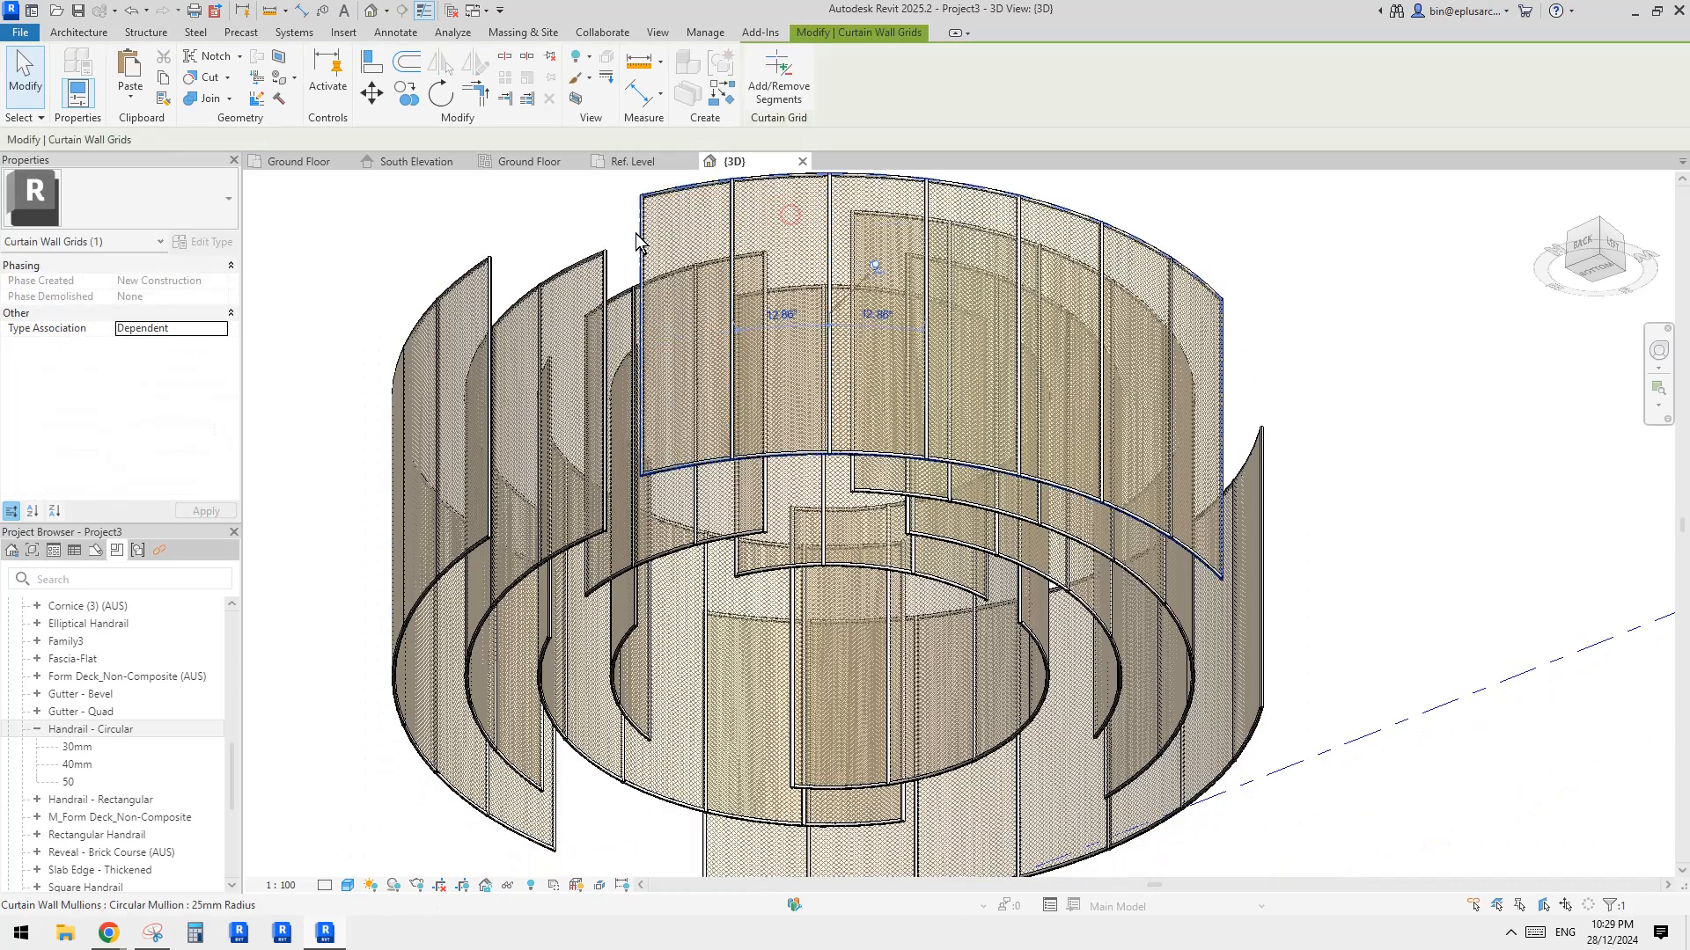
key(Escape)
Step: Review the wall sweeps in the glass panel type's structure, close the dialogs and clear the panel selection
click(677, 242)
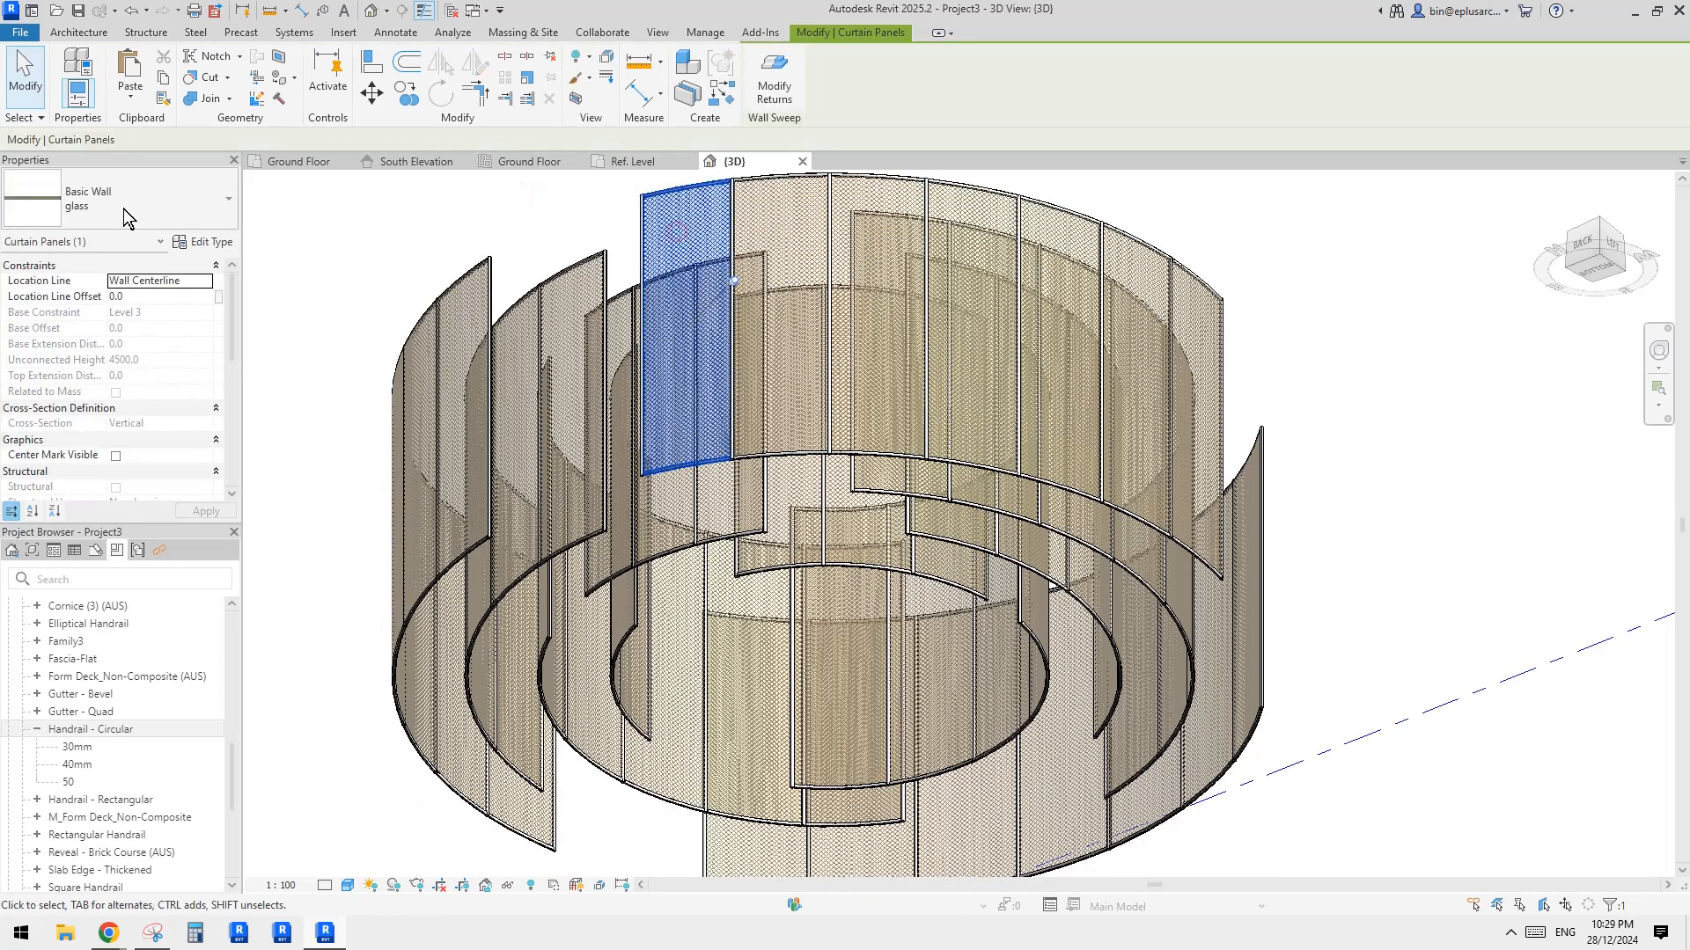
click(190, 238)
click(1277, 370)
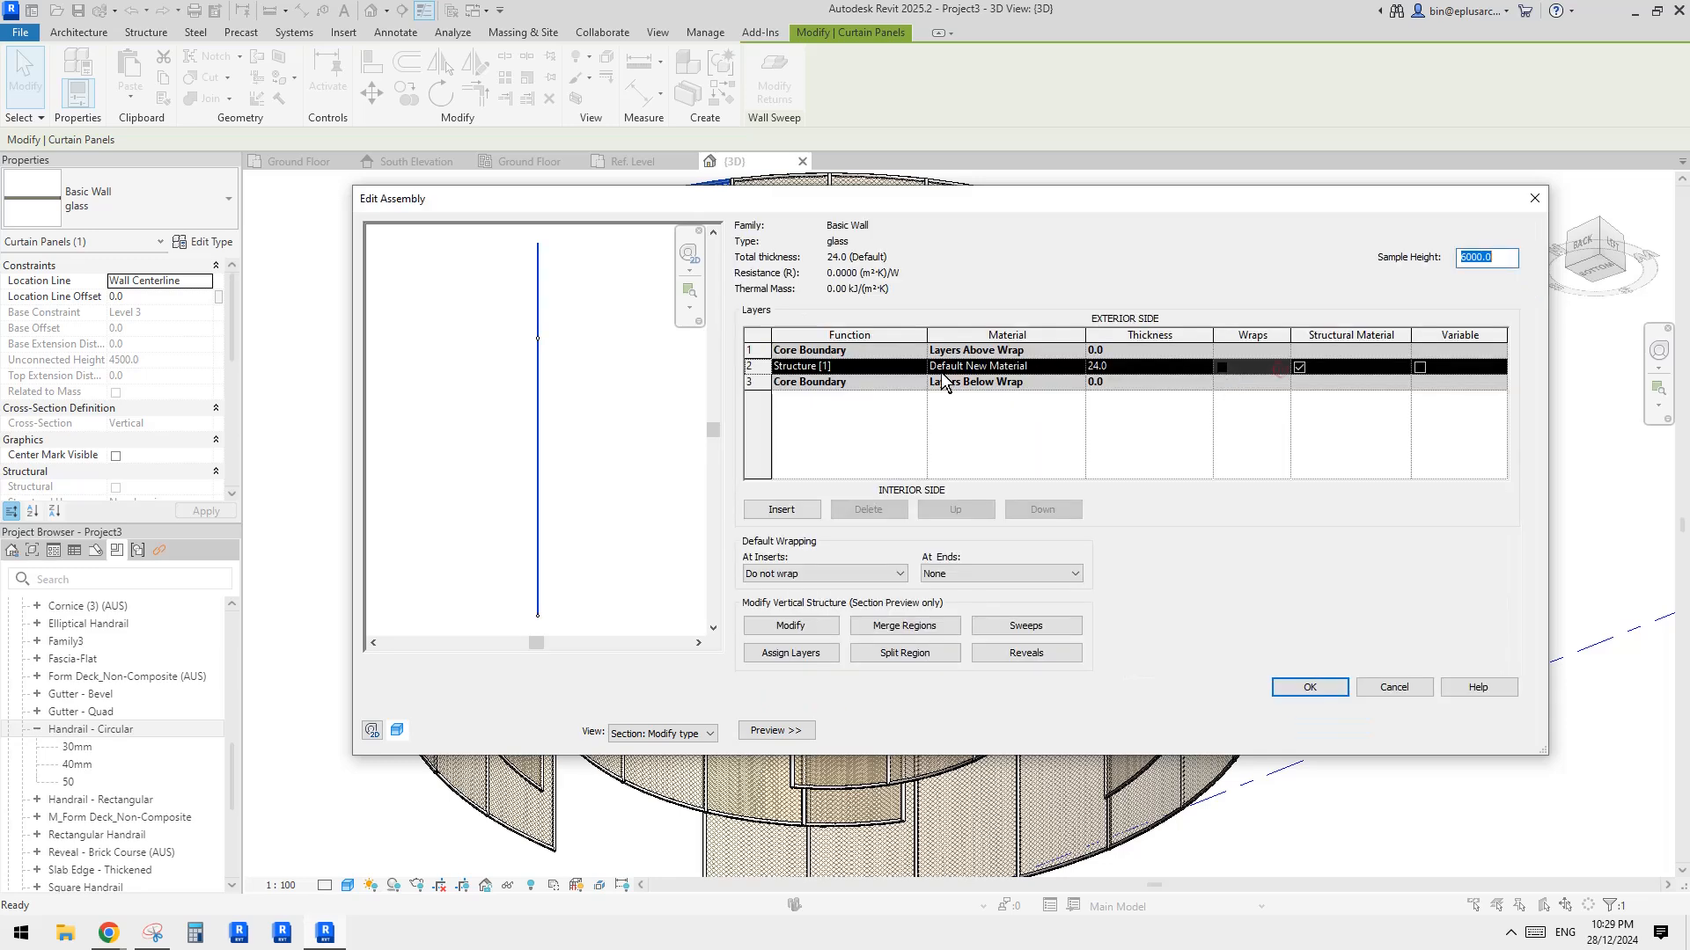
click(1036, 626)
key(Return)
scroll(1035, 621, down, 1)
mouse_move(1089, 599)
middle_down()
mouse_move(1023, 578)
mouse_move(1043, 485)
mouse_move(1051, 590)
mouse_move(1011, 551)
mouse_move(968, 562)
mouse_move(1041, 546)
mouse_move(1026, 573)
mouse_move(1047, 623)
middle_up()
key(Escape)
scroll(1028, 565, down, 2)
scroll(985, 537, up, 2)
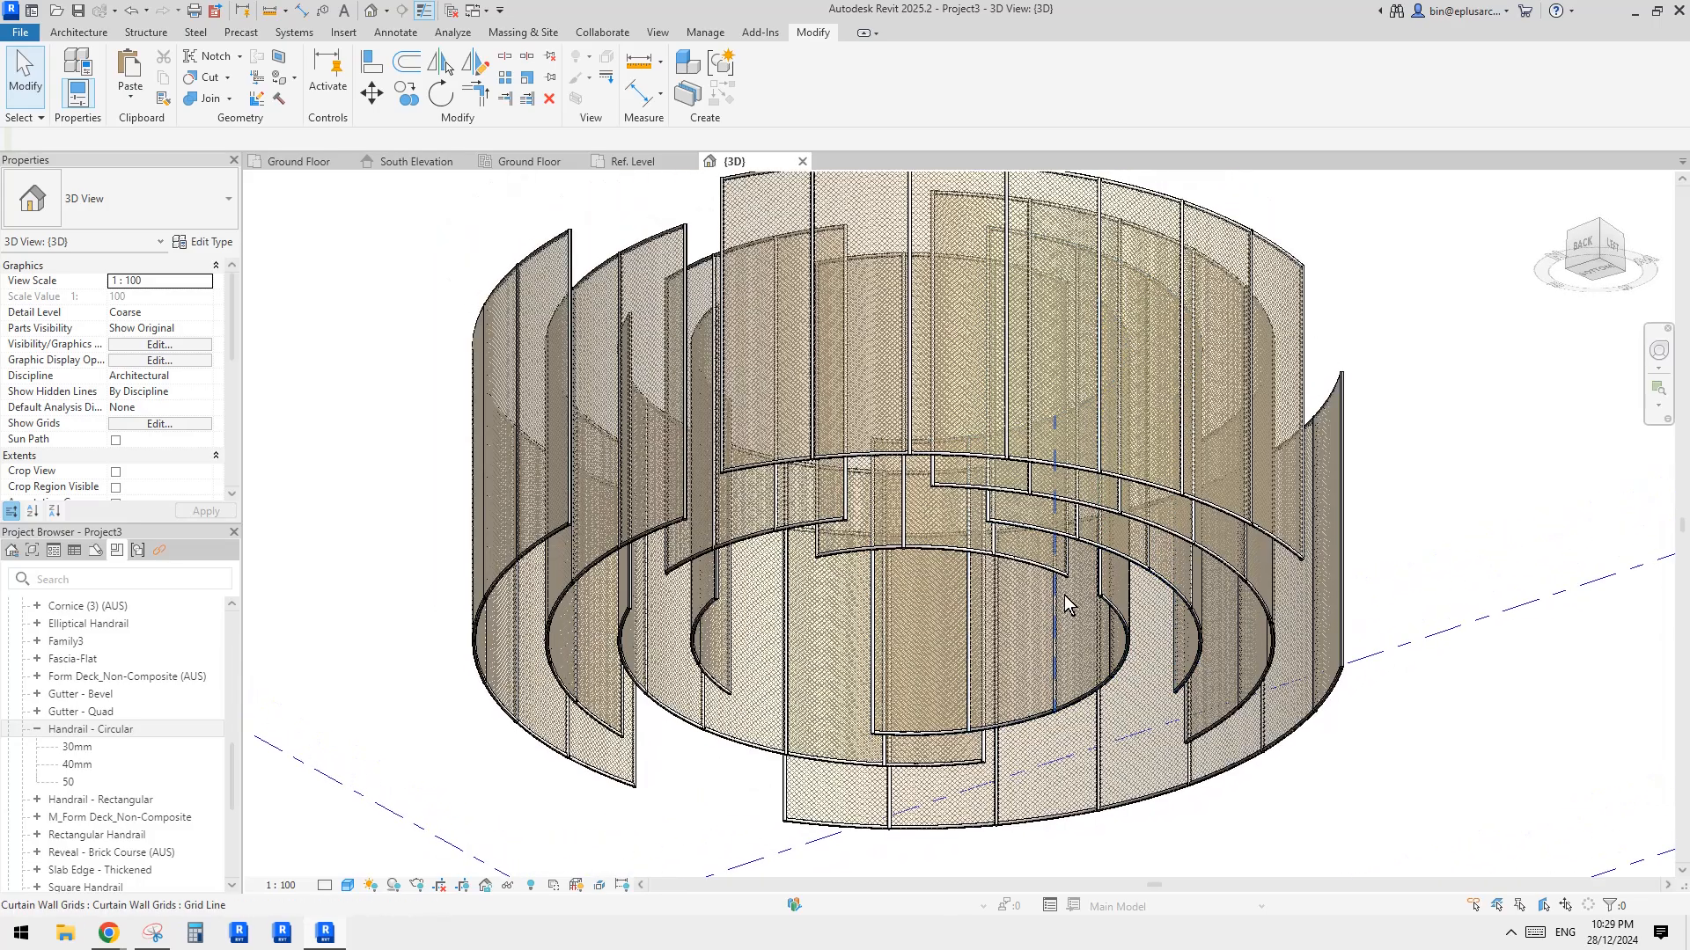